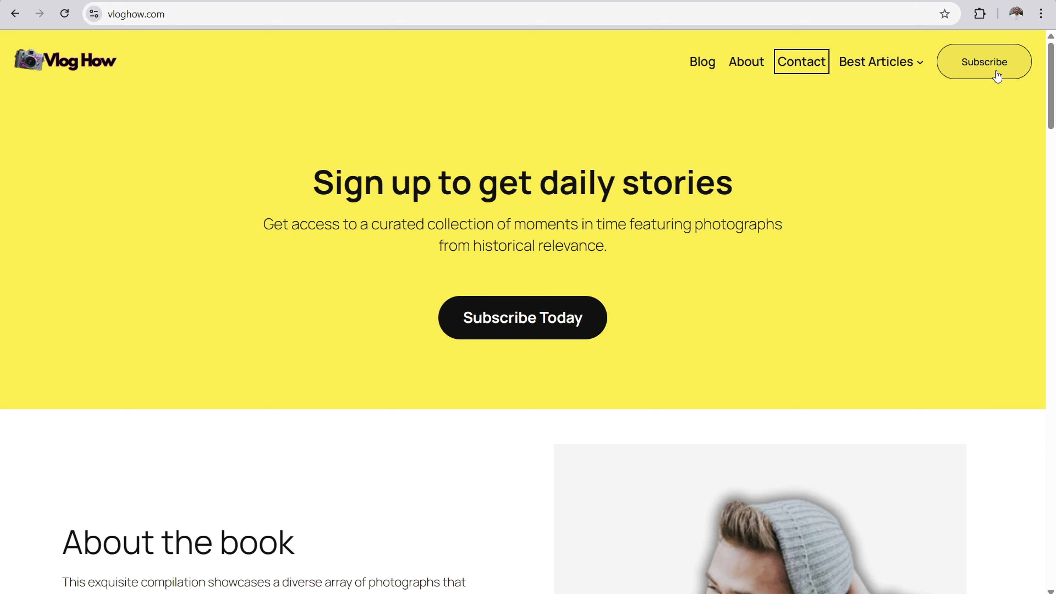
Step: Look through the example Vlog How website, covering the home page, blog, sample posts and contact page
left_click_drag(1054, 97, 1052, 461)
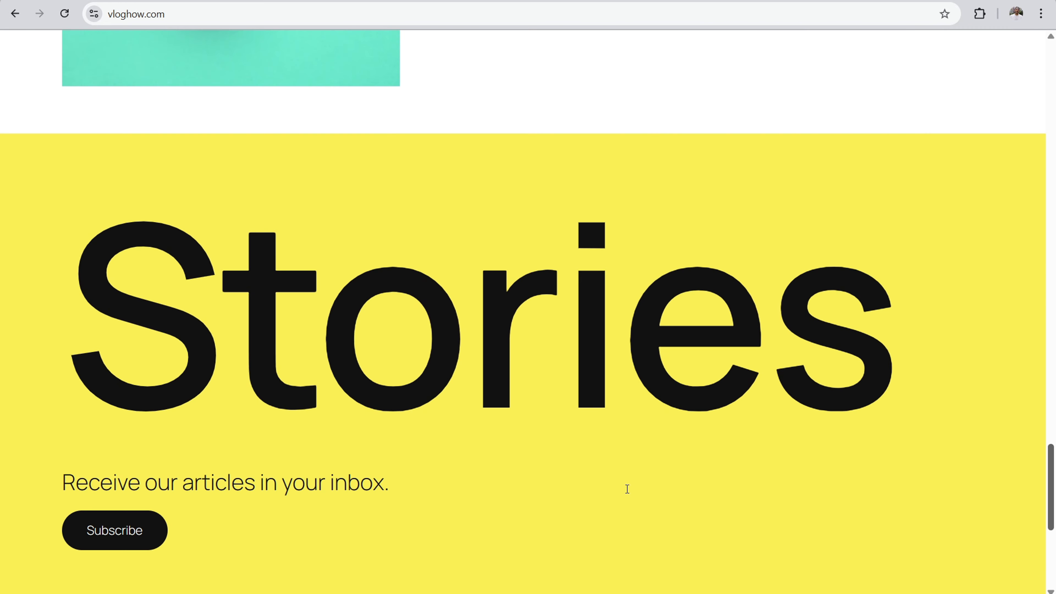
scroll(881, 468, "down", 7)
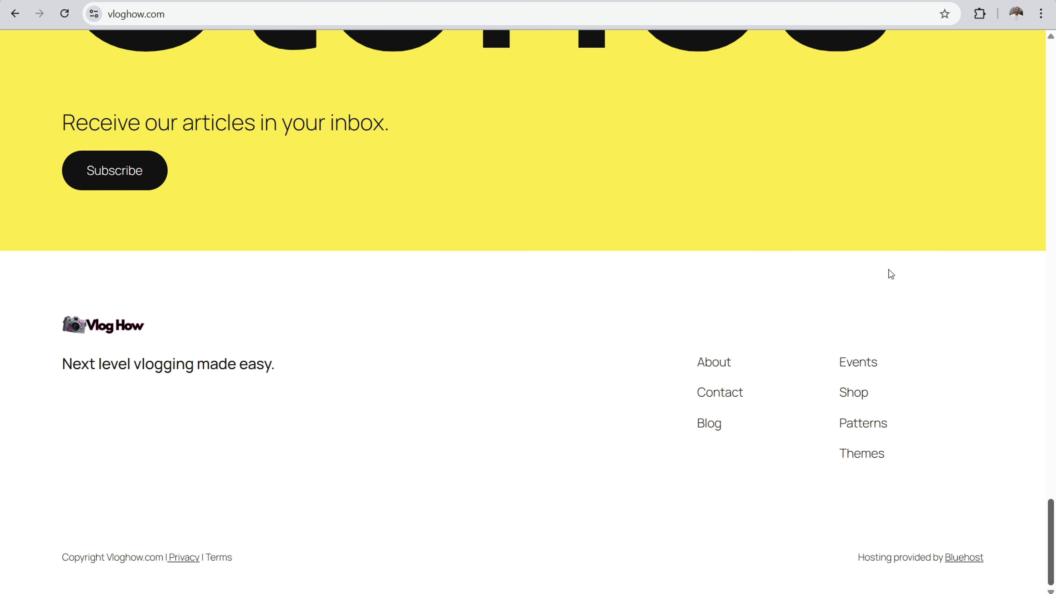
left_click_drag(1049, 541, 1054, 89)
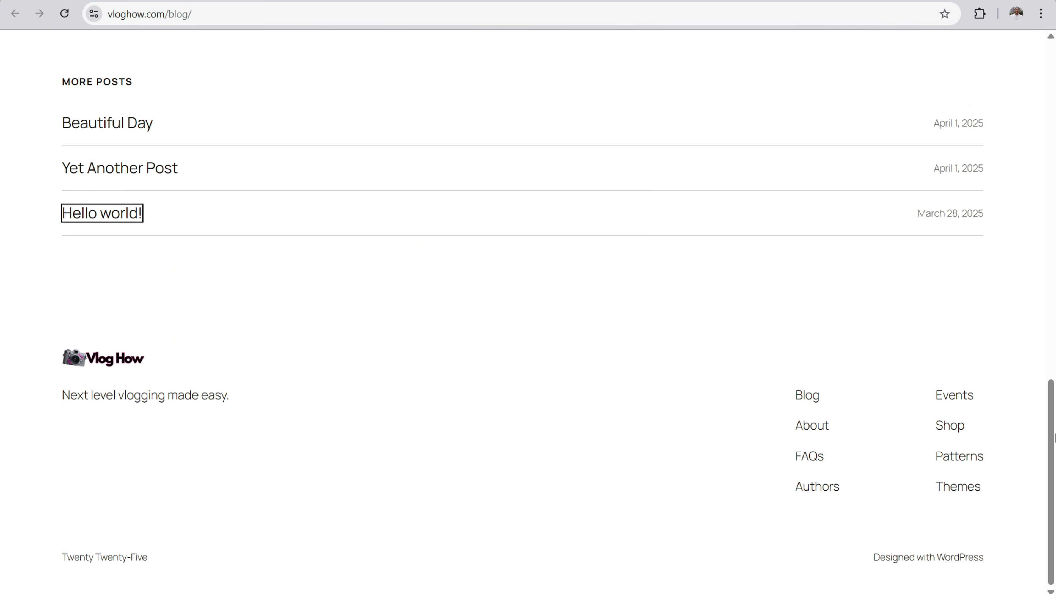
left_click_drag(1054, 437, 1050, 105)
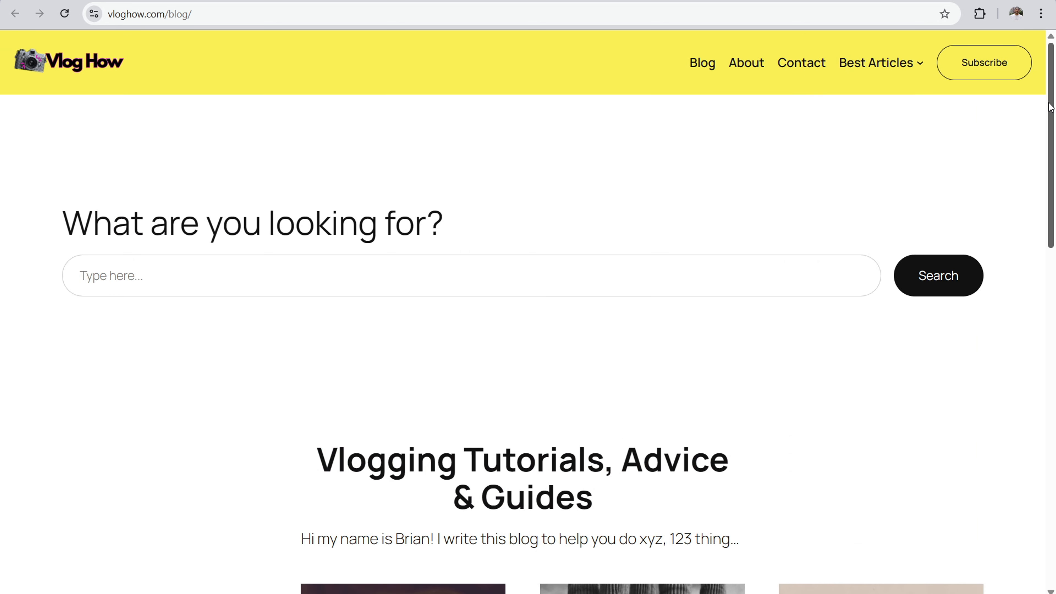
left_click_drag(1050, 108, 1050, 447)
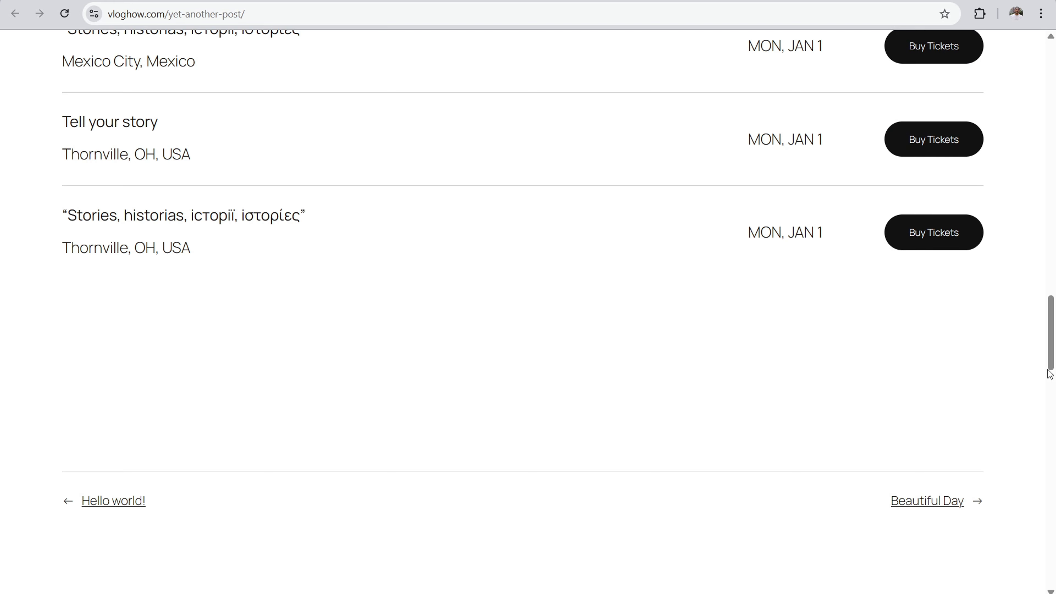
left_click_drag(1050, 329, 1054, 74)
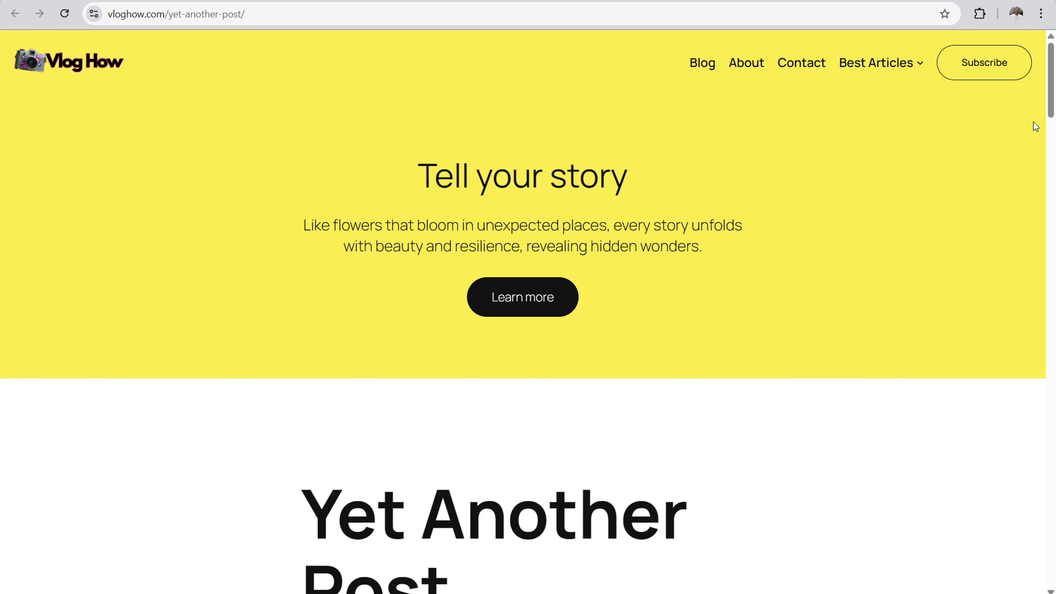
left_click_drag(1054, 83, 1046, 297)
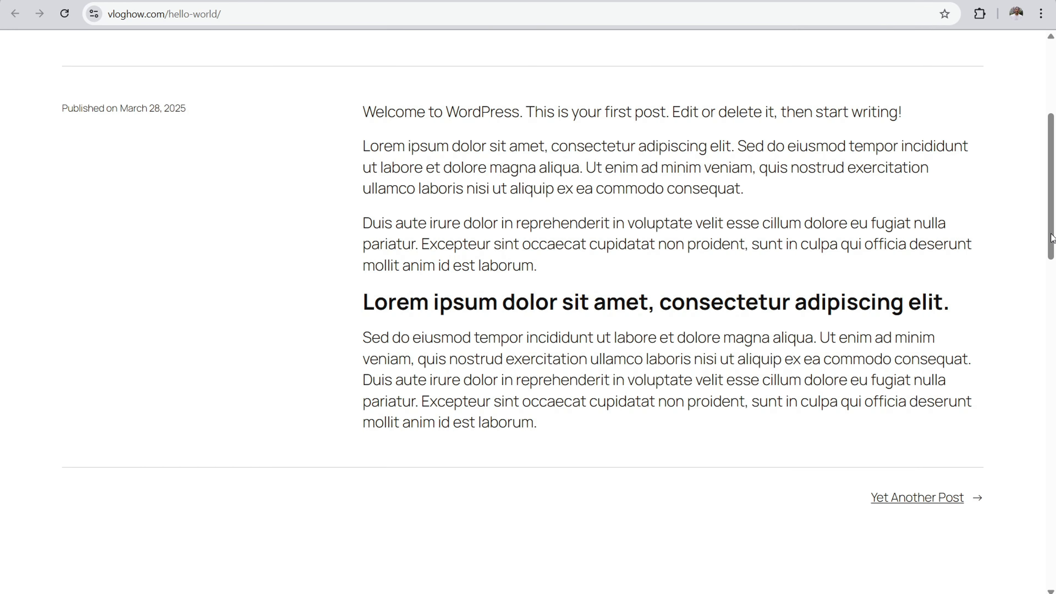
left_click_drag(1052, 237, 1051, 145)
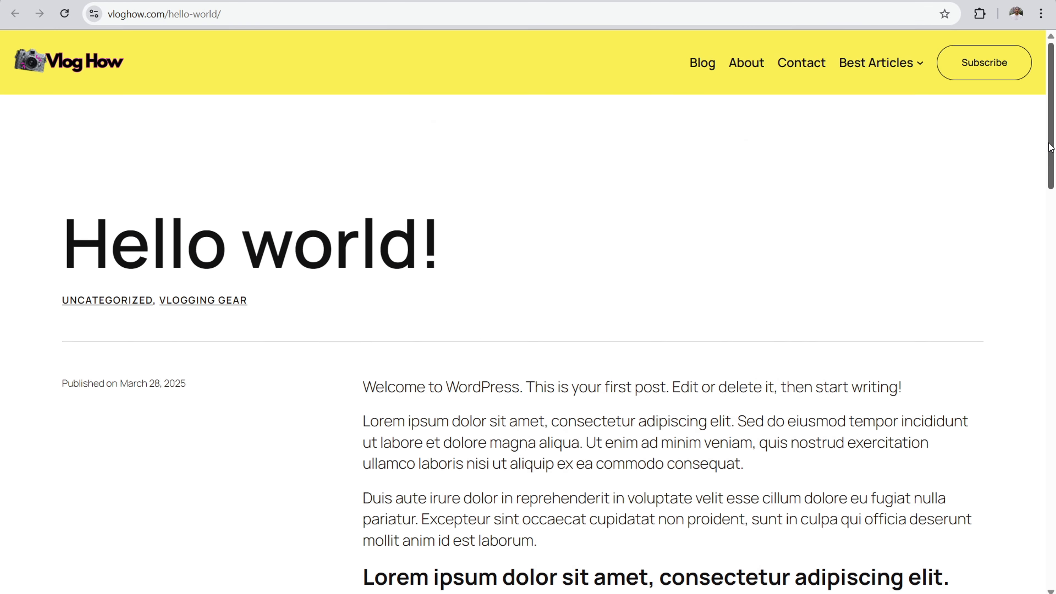
scroll(202, 270, "down", 3)
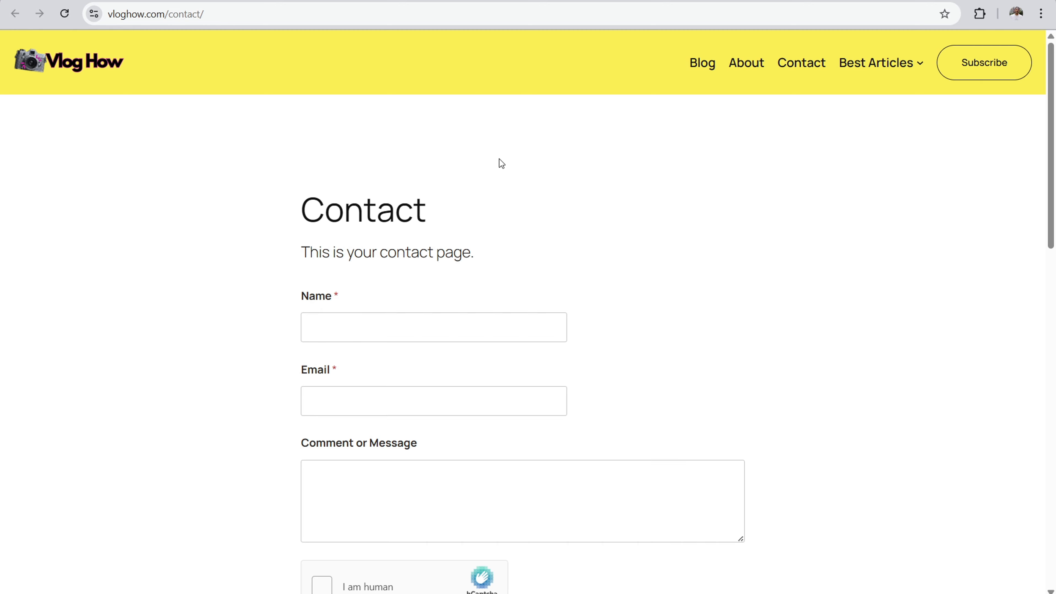
scroll(529, 129, "down", 2)
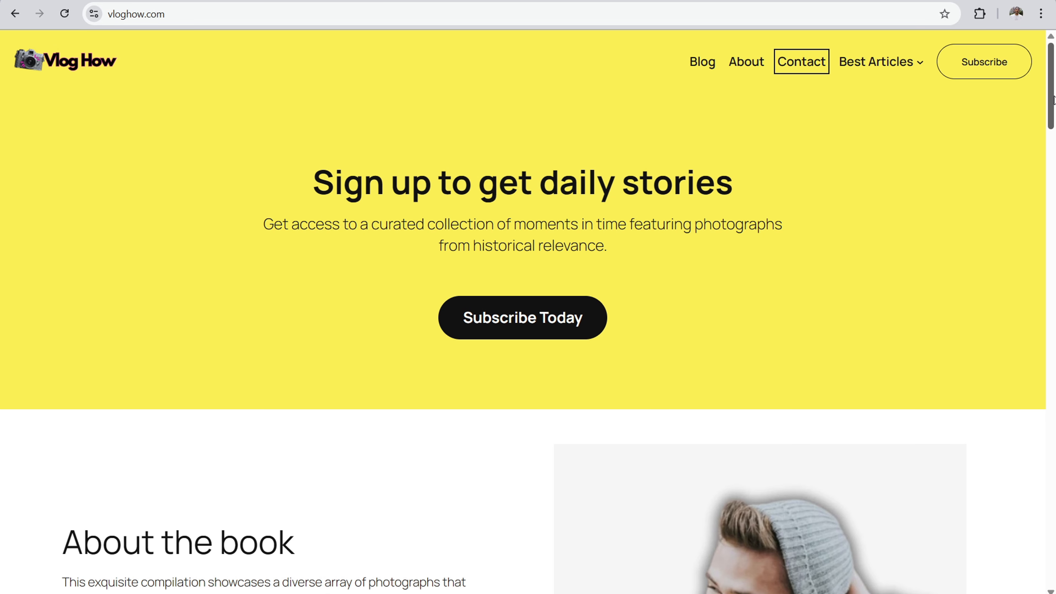
scroll(1053, 100, "down", 8)
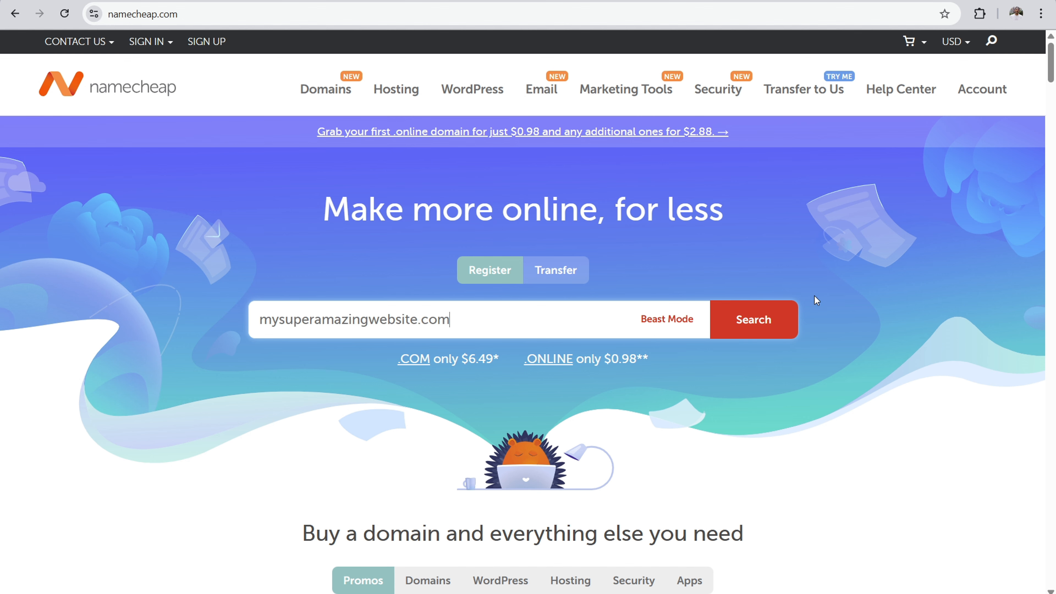
Step: Search Namecheap for the domain mysuperamazingwebsite.com and take it through the cart to checkout
left_click(771, 317)
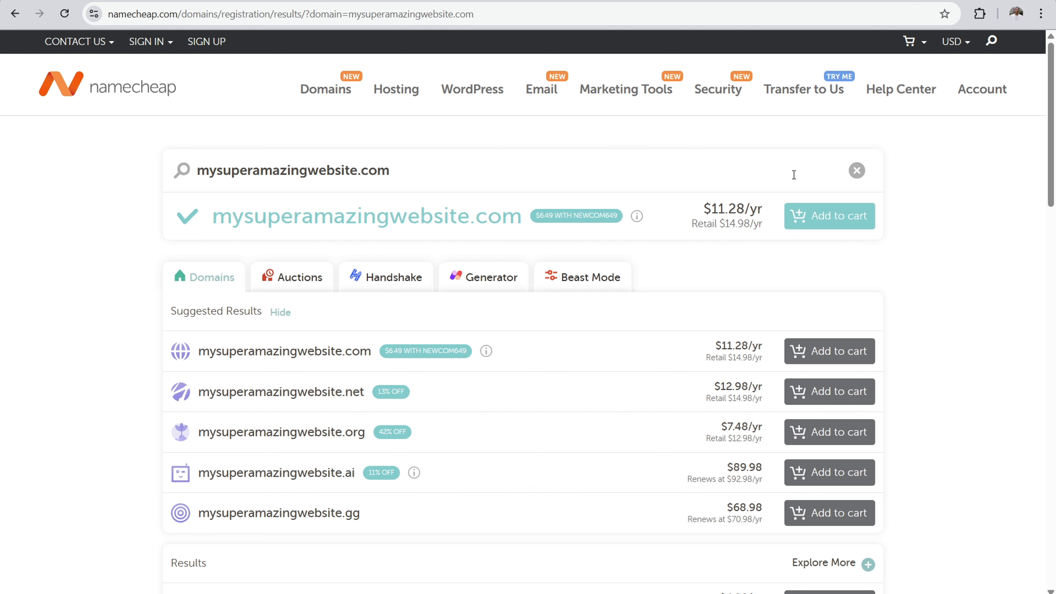
left_click(827, 217)
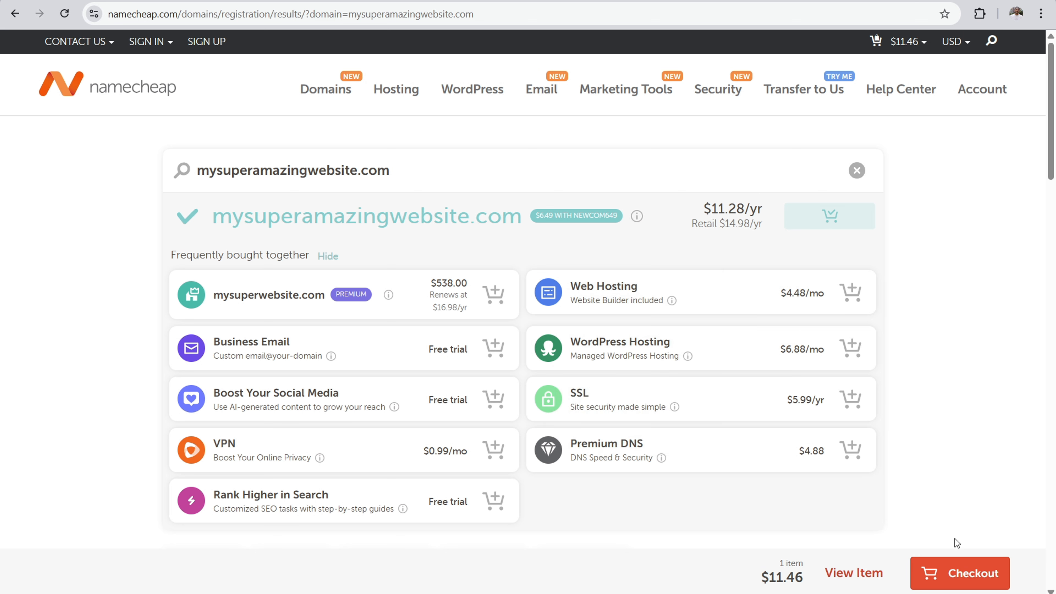
left_click(959, 577)
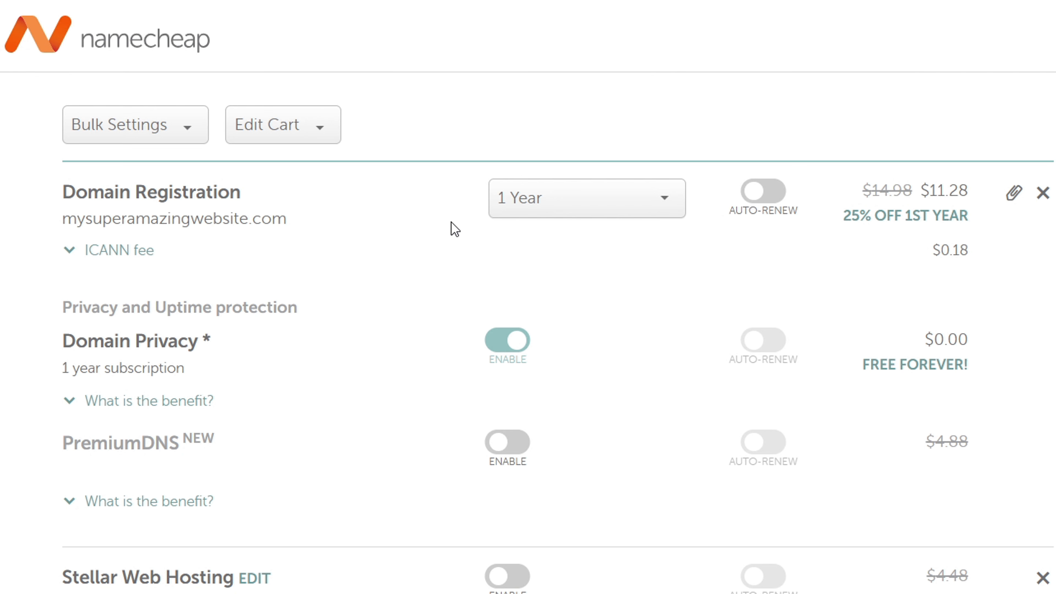
Step: Set the registration term of mysuperamazingwebsite.com to 10 Years and review the available terms
left_click(566, 204)
left_click_drag(677, 264, 623, 379)
left_click(605, 396)
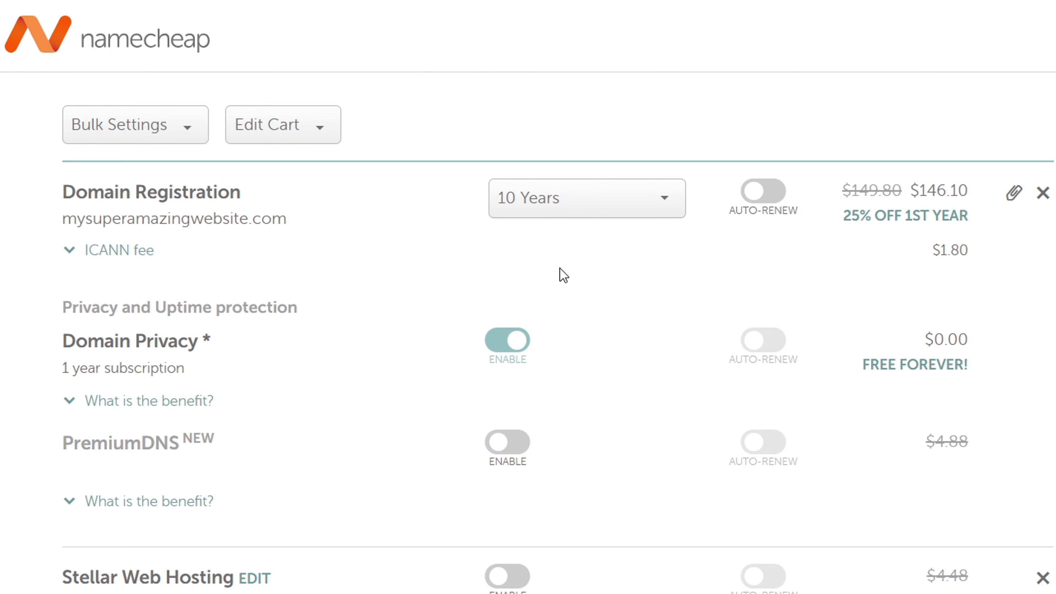
left_click(424, 201)
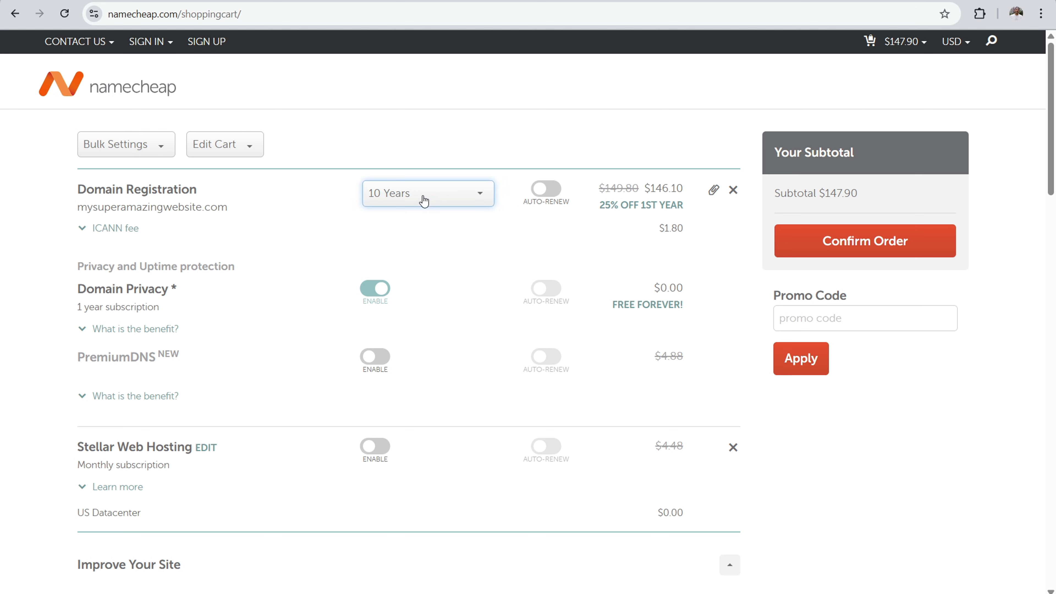
left_click_drag(490, 307, 493, 251)
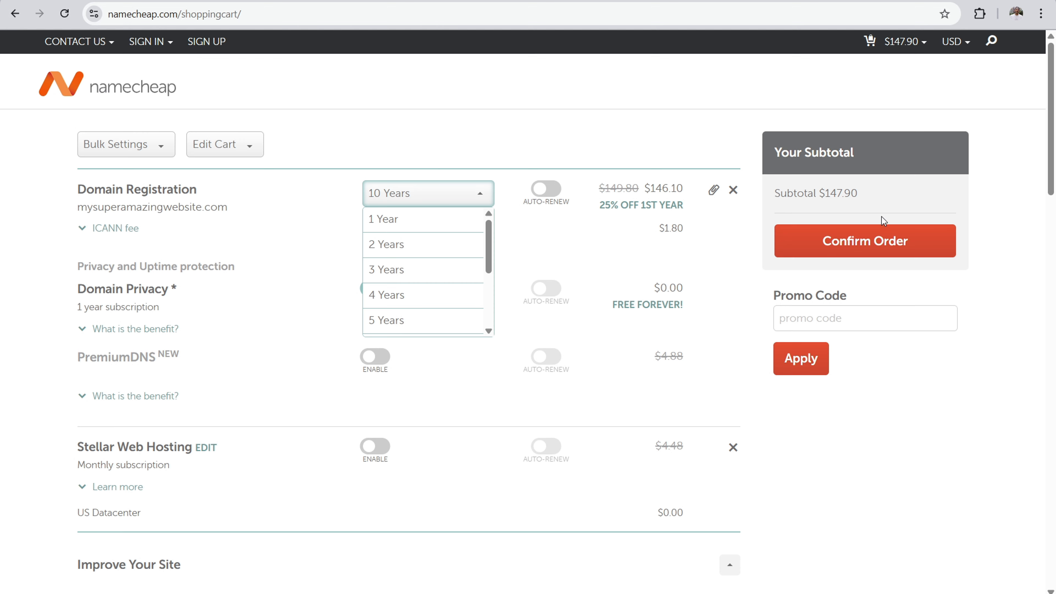
Step: Confirm the domain order and review its details on the payment page
left_click(884, 252)
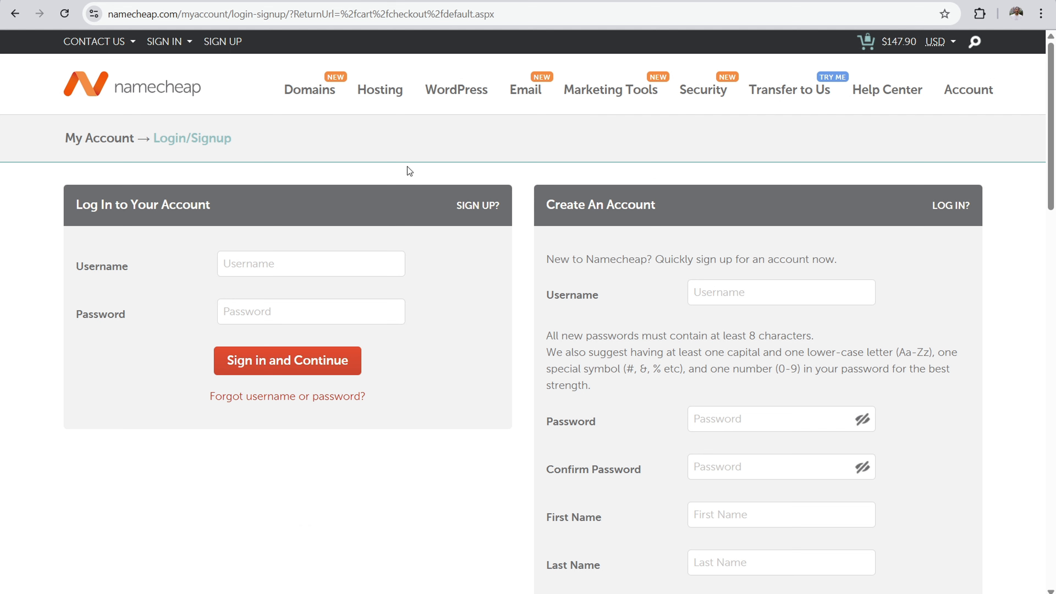
left_click_drag(540, 204, 654, 214)
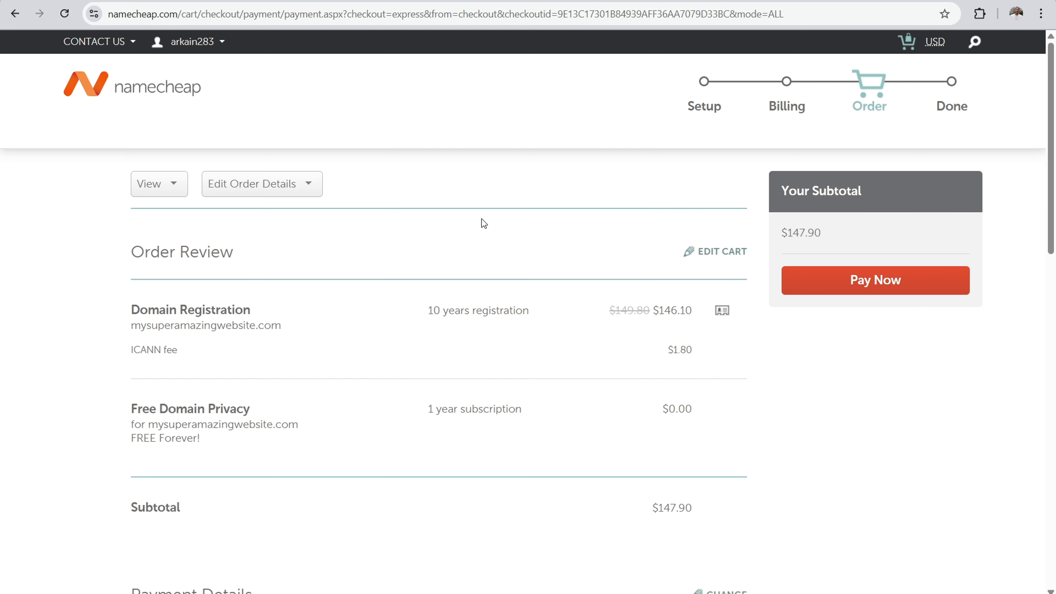
left_click_drag(238, 253, 137, 252)
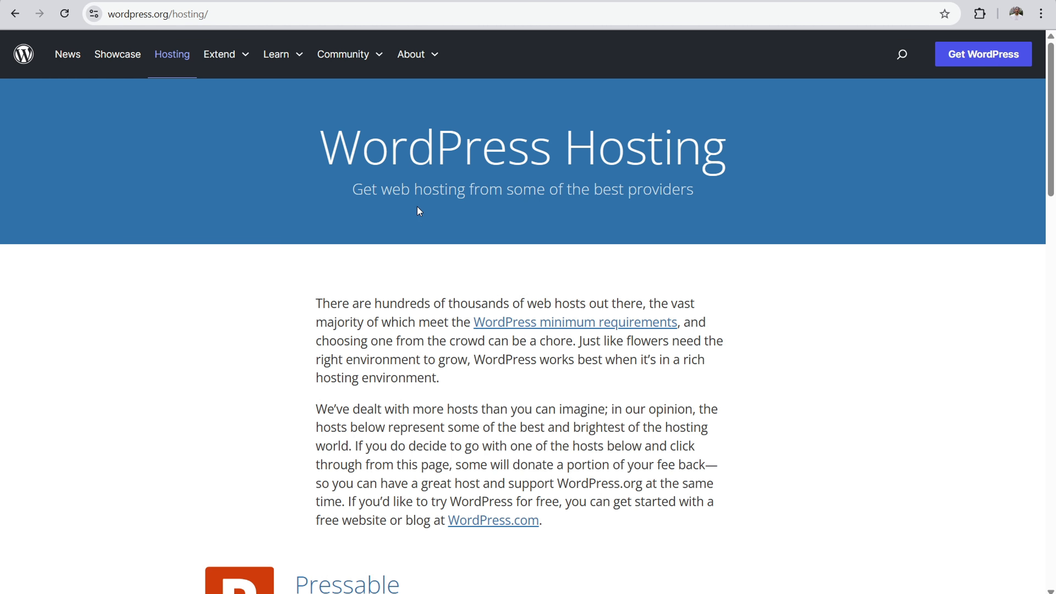
Step: Review the hosts recommended on WordPress.org and open the hosting plans on Bluehost
scroll(1053, 253, "down", 6)
scroll(1052, 253, "down", 5)
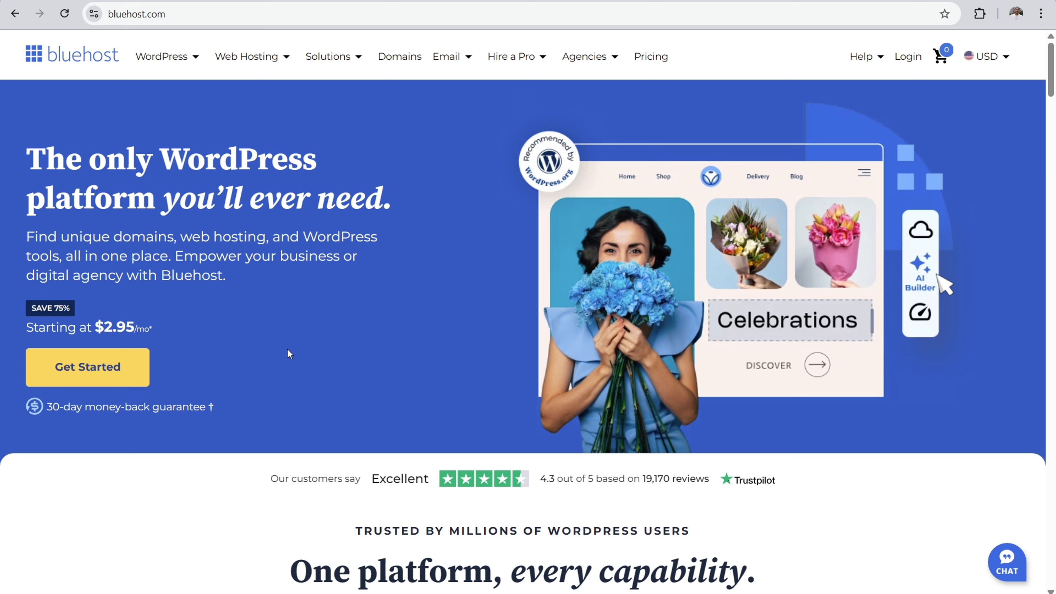
left_click(87, 366)
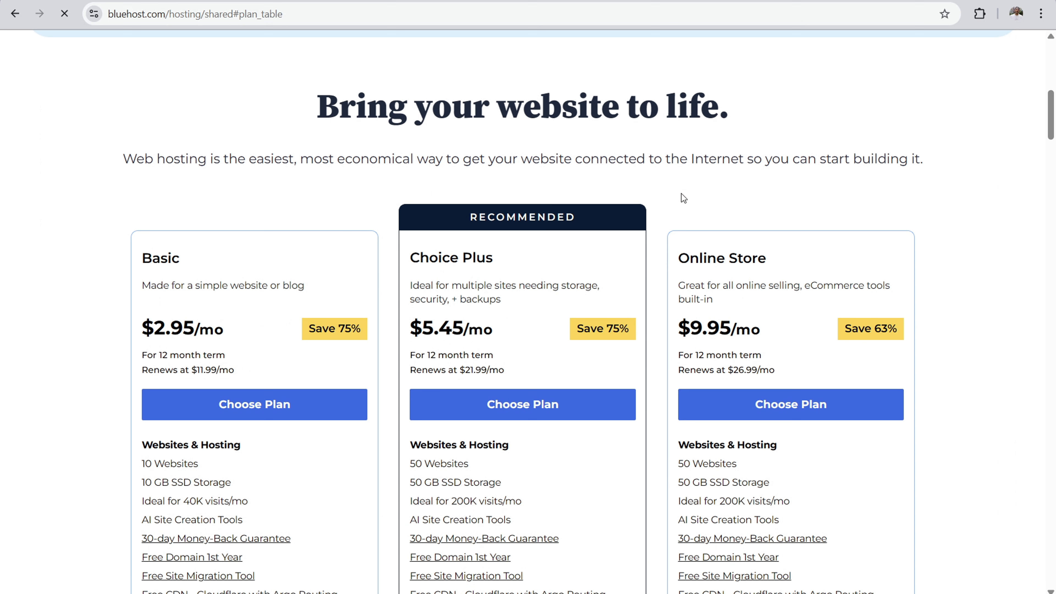
Step: Compare the Basic plan's features with the recommended Choice Plus plan and choose the Basic hosting plan
left_click_drag(507, 260, 419, 258)
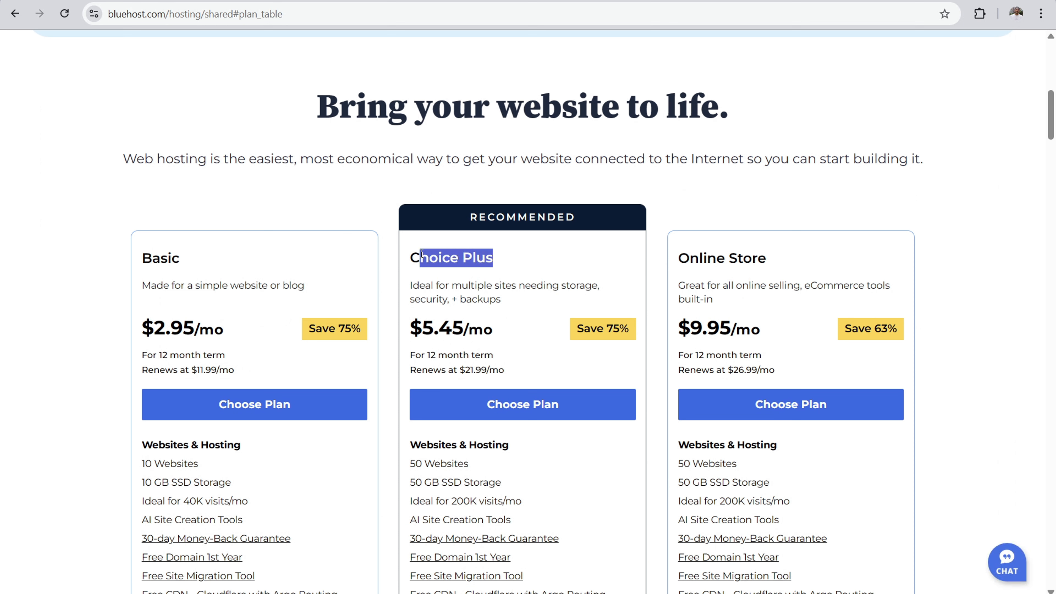
left_click_drag(578, 218, 474, 213)
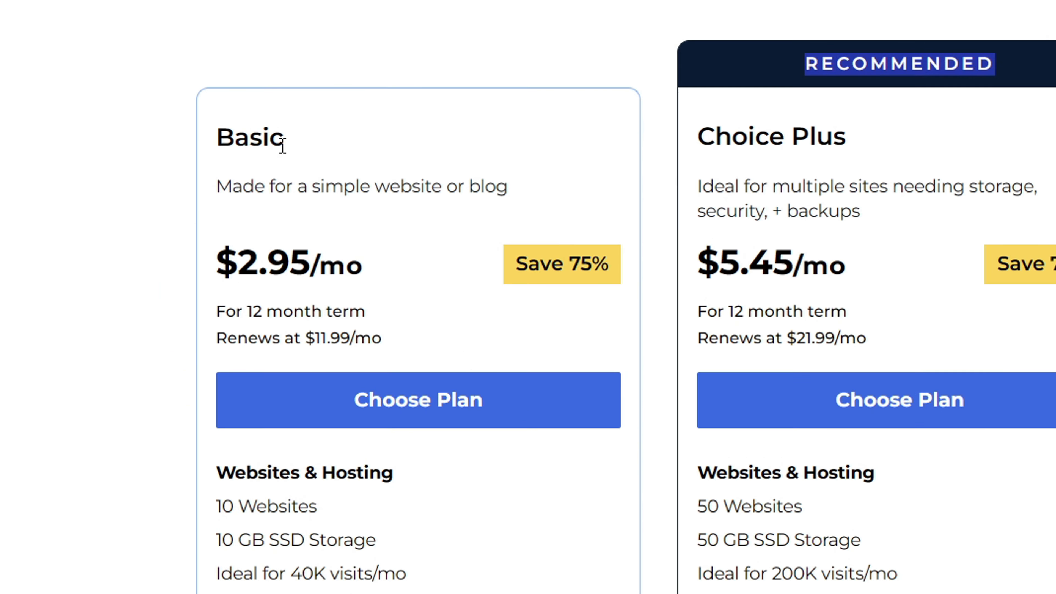
left_click_drag(328, 507, 185, 506)
left_click(186, 506)
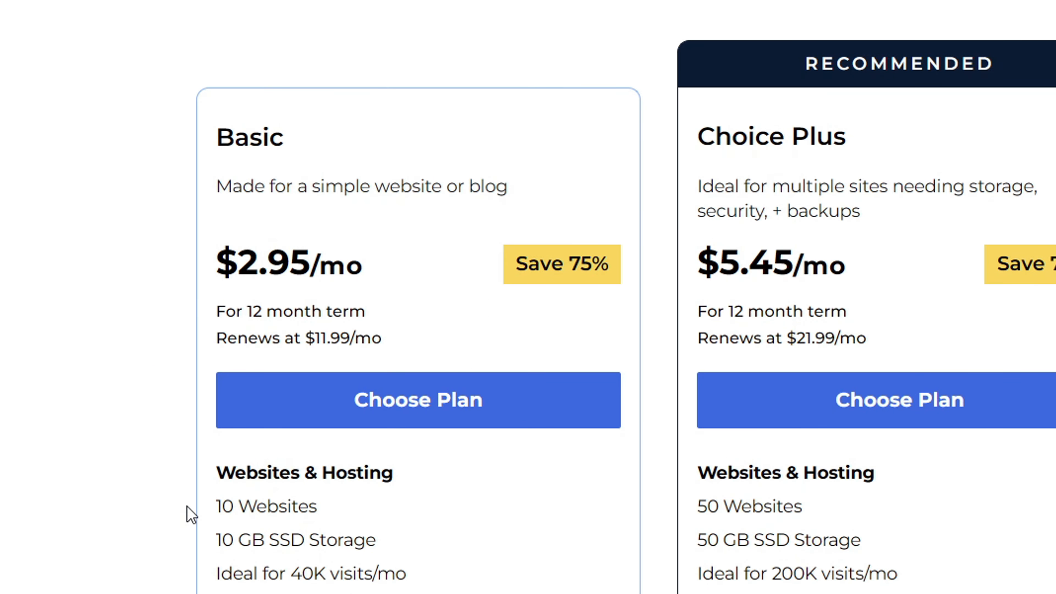
left_click_drag(279, 574, 394, 576)
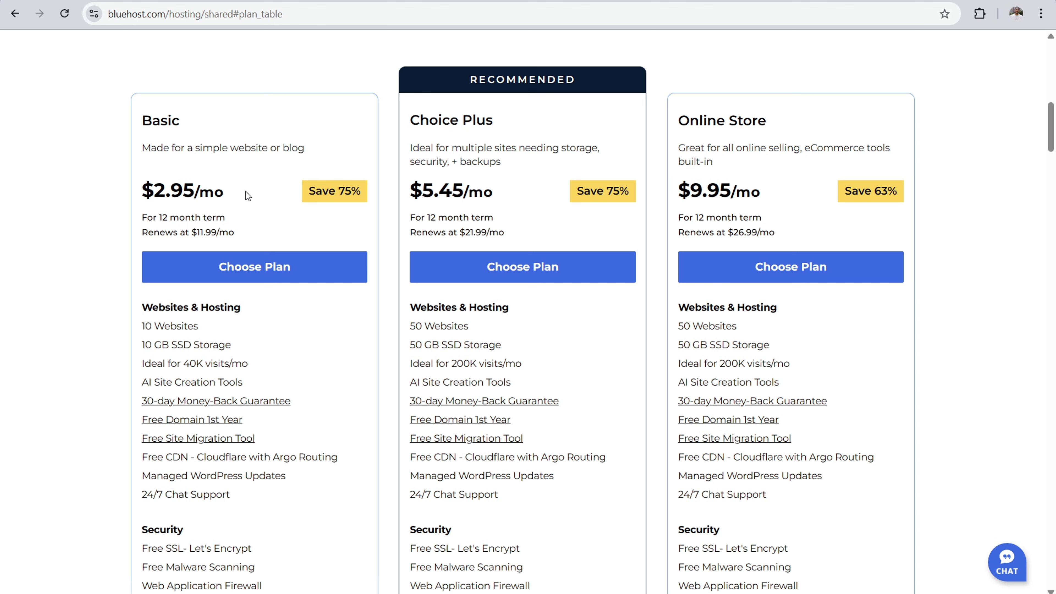
left_click(267, 267)
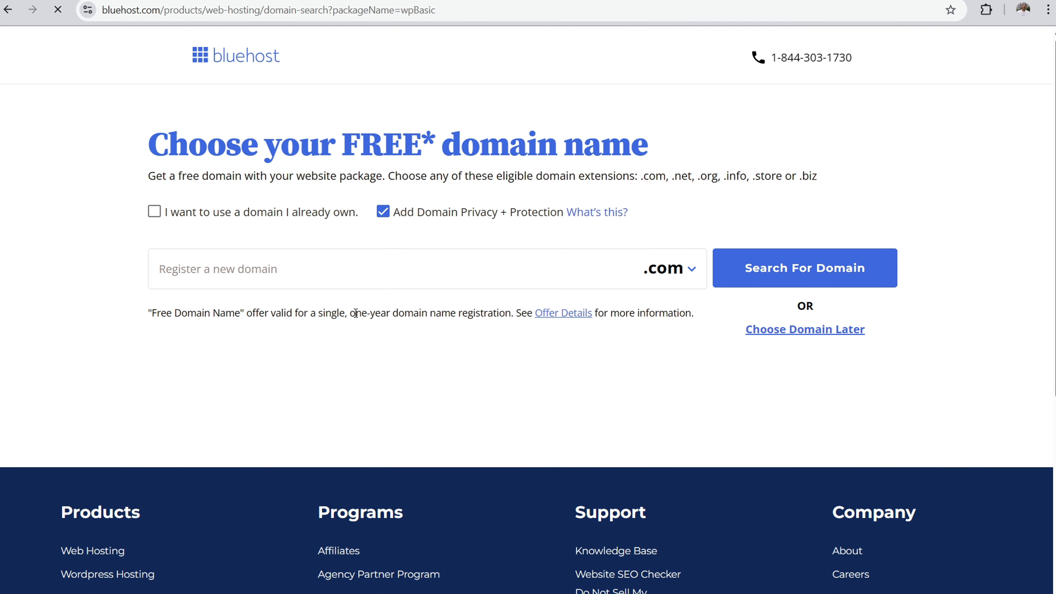
Step: Choose to use an already owned domain for the hosting plan and submit vloghow.com
left_click_drag(207, 144, 435, 142)
left_click(449, 143)
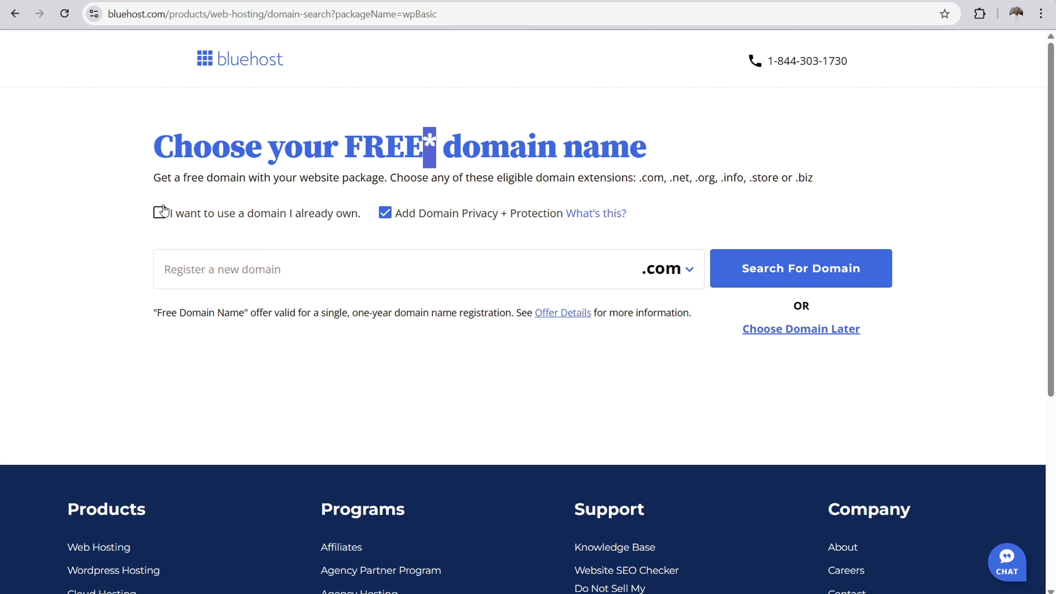
left_click(160, 213)
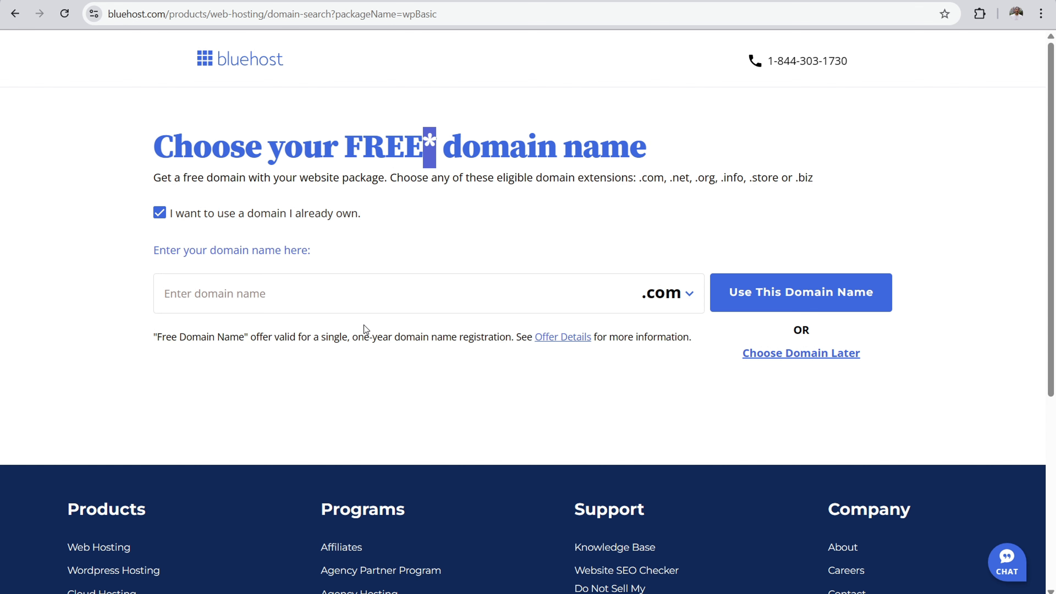
left_click(415, 297)
type("vloghow.com")
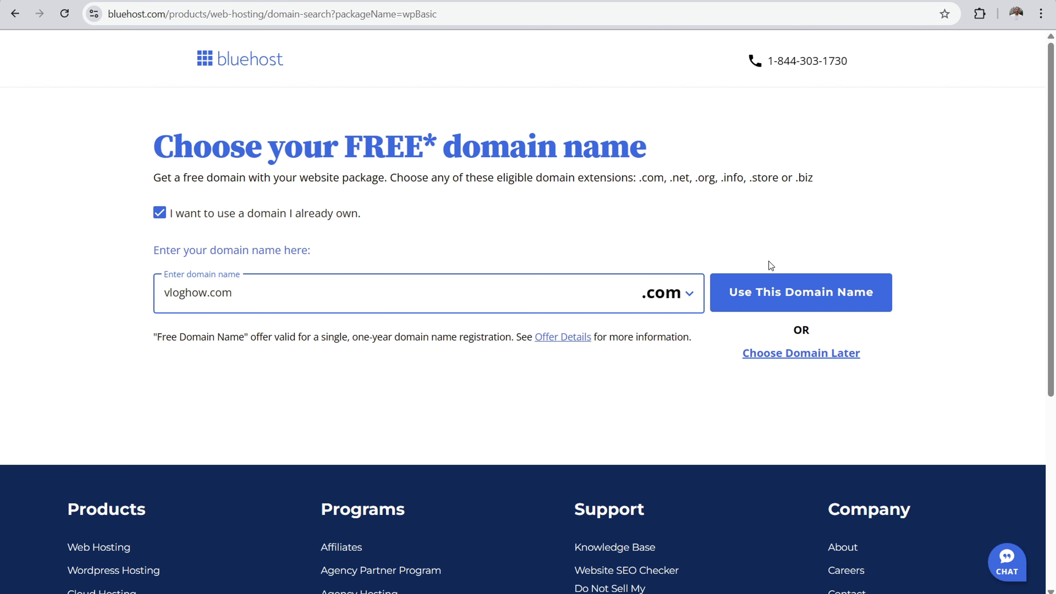
left_click(780, 293)
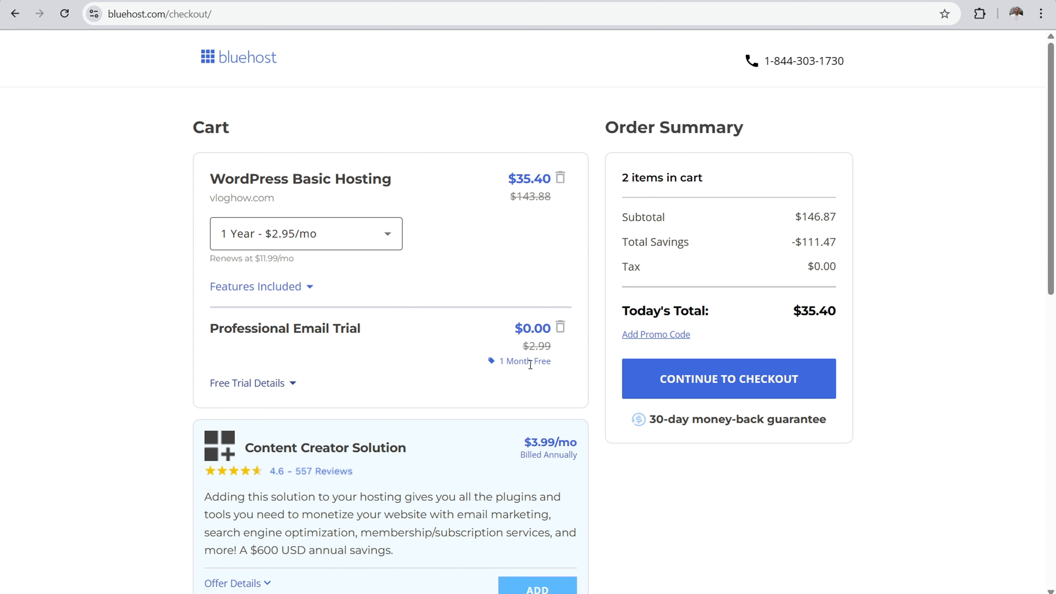
Step: Remove the Professional Email Trial from the cart and continue to checkout with the 1 Year hosting term
left_click(560, 328)
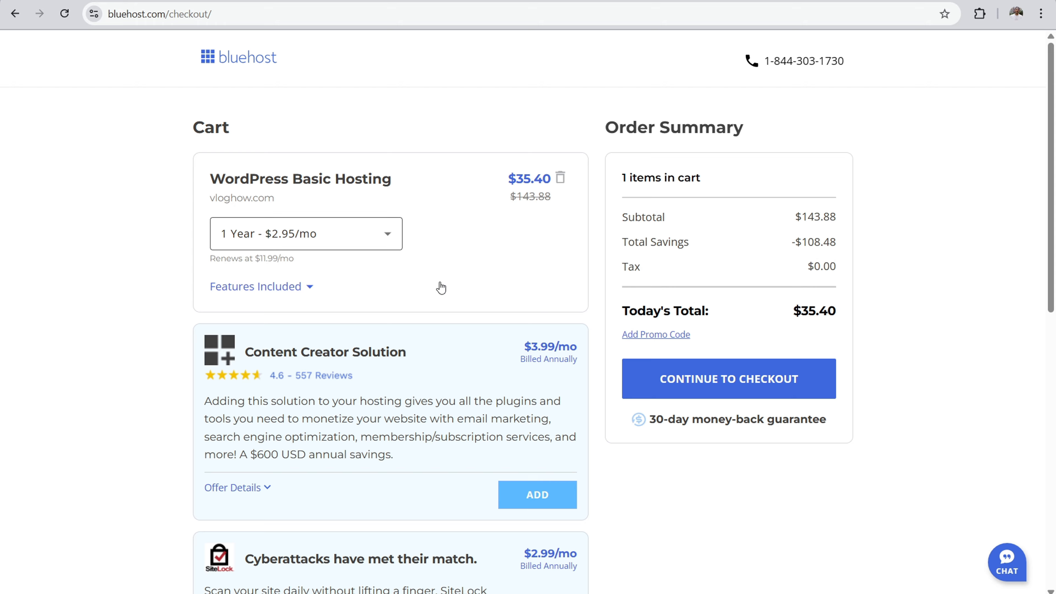
scroll(441, 287, "down", 5)
scroll(440, 285, "up", 5)
left_click(349, 232)
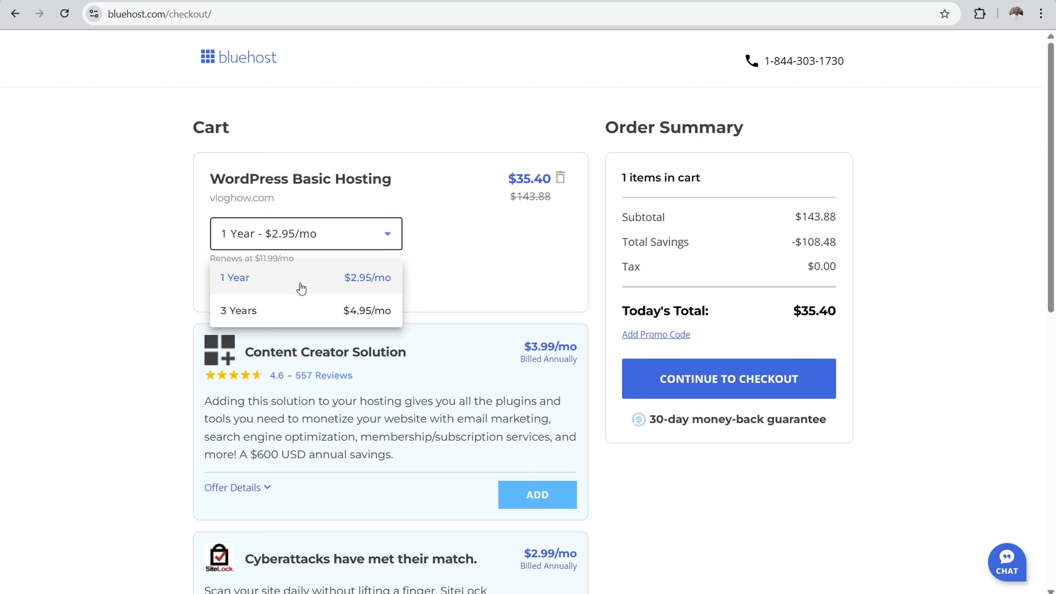
left_click(111, 239)
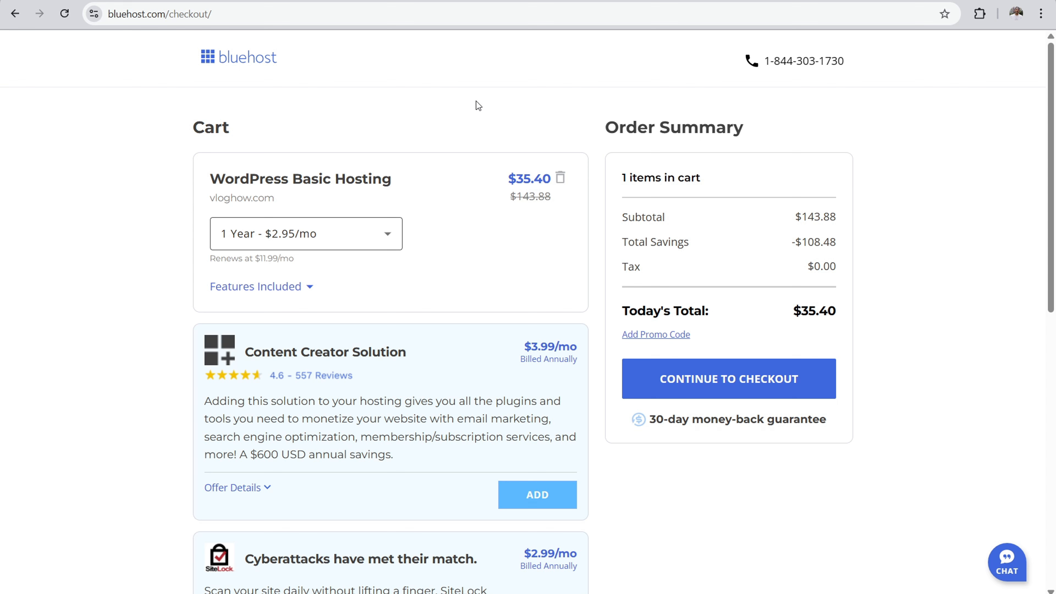
left_click(753, 384)
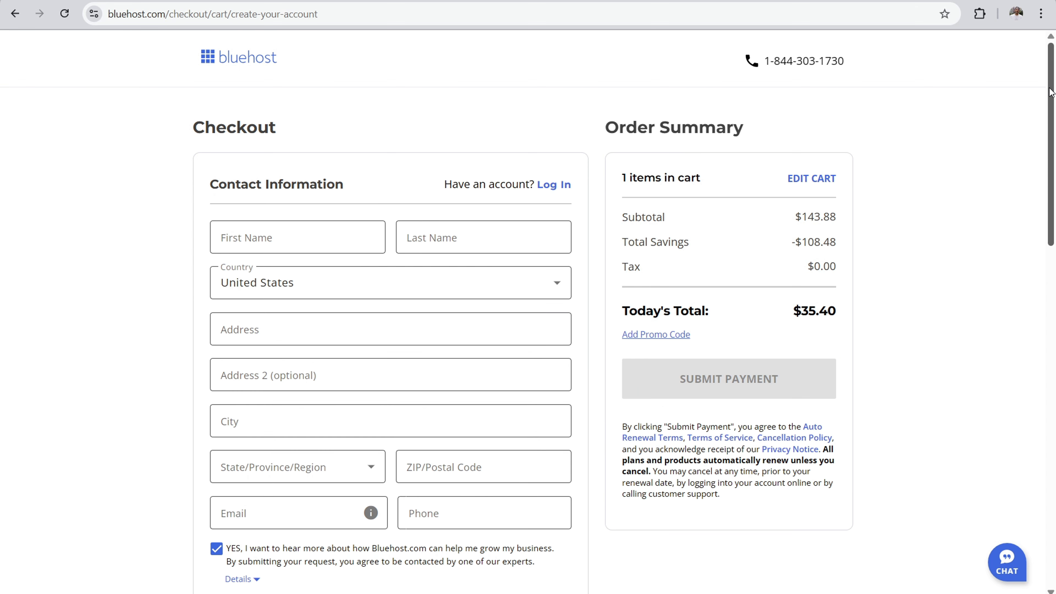
mouse_move(1054, 86)
left_mouse_down()
mouse_move(1055, 364)
mouse_move(1054, 83)
left_mouse_up()
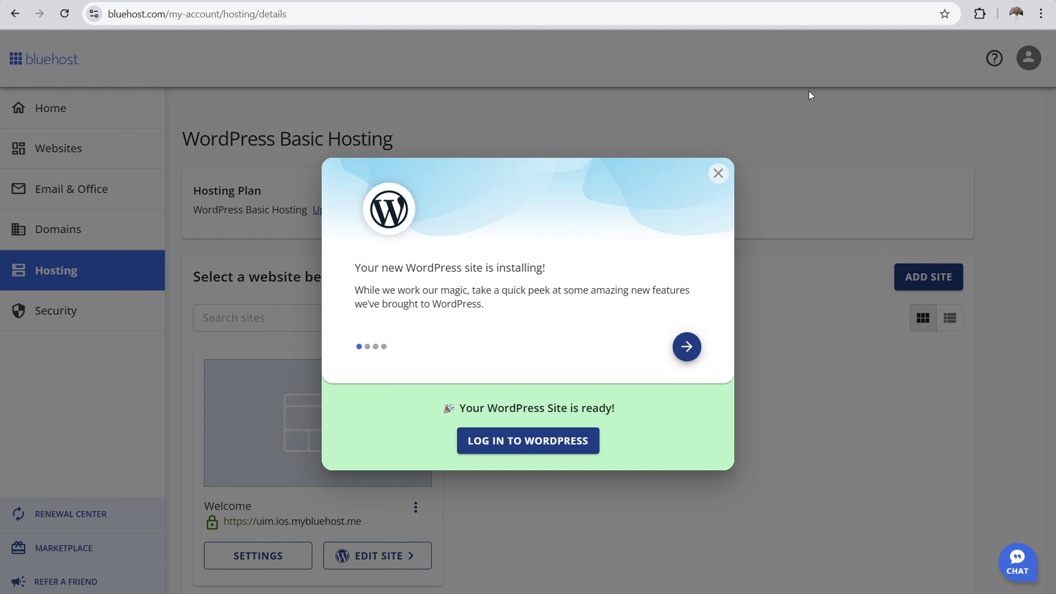
Step: Log in to the newly installed WordPress site from the Bluehost hosting account
left_click(525, 448)
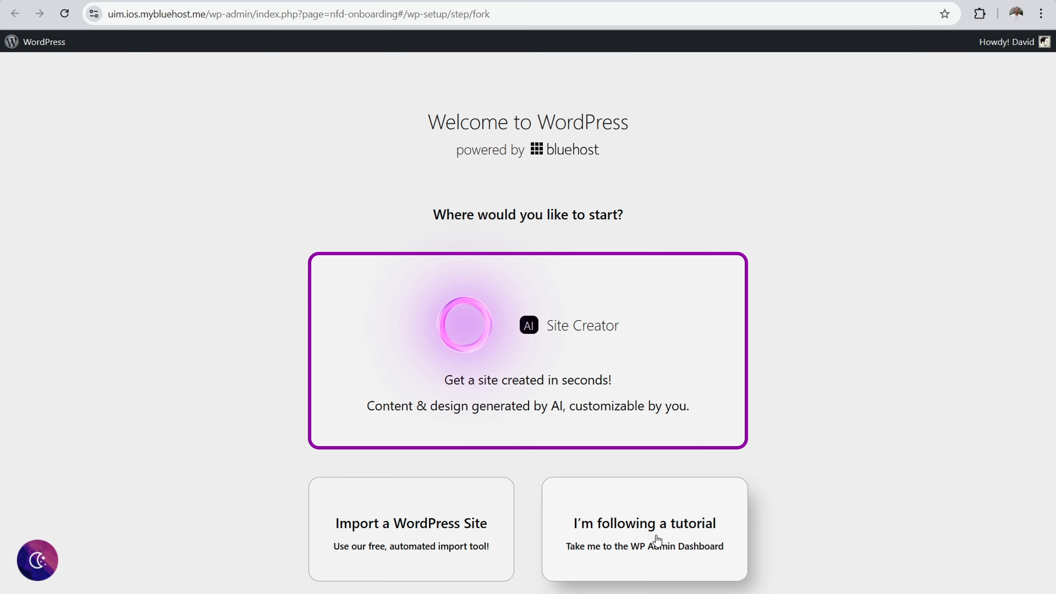
Step: Choose the tutorial route to the WP Admin Dashboard, and start connecting a domain from the website's settings in the Bluehost account
left_click(671, 523)
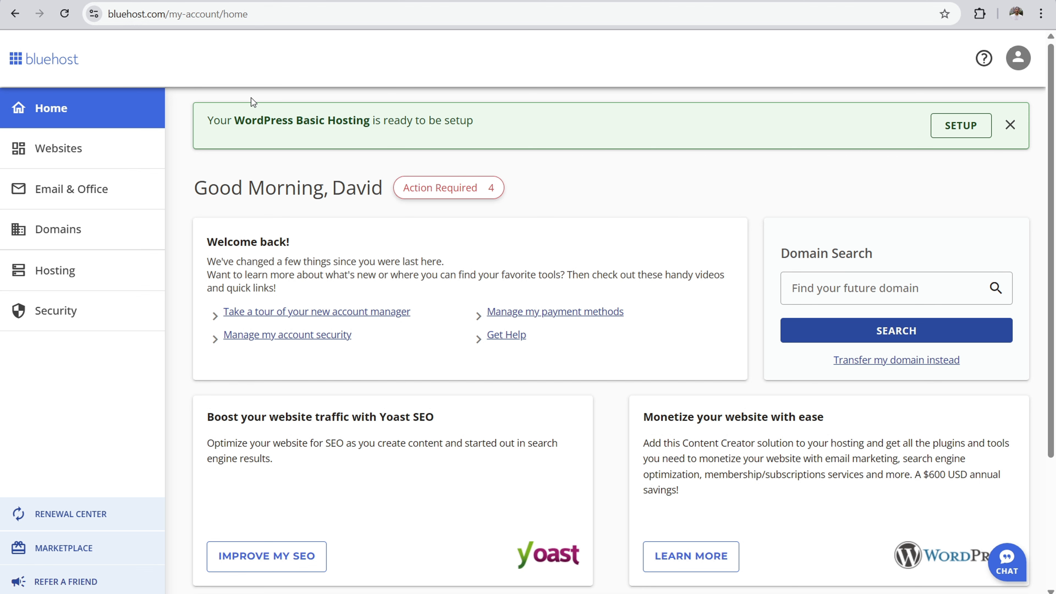
left_click(83, 157)
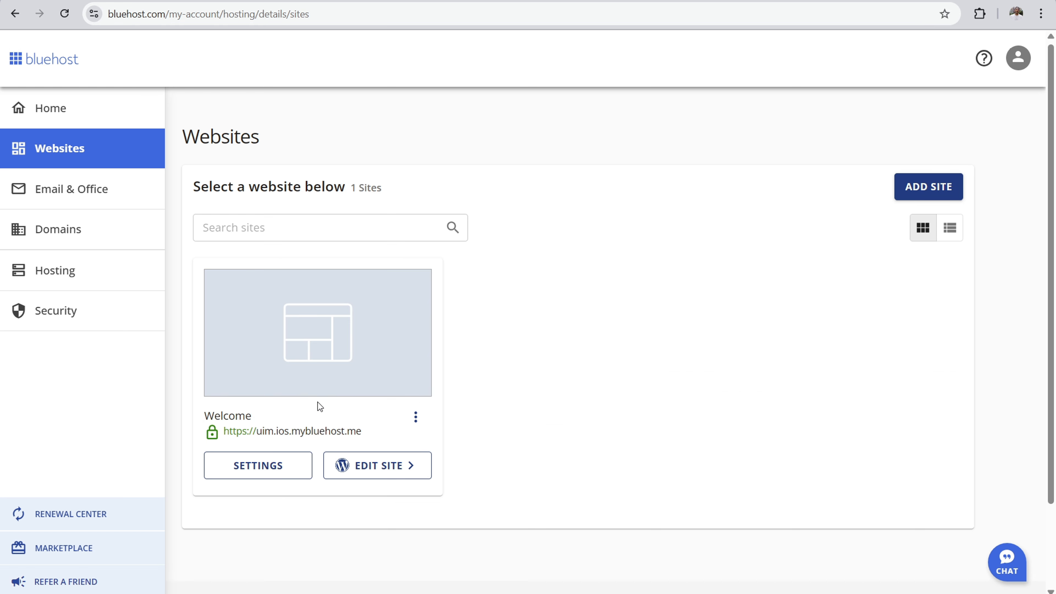
left_click(259, 465)
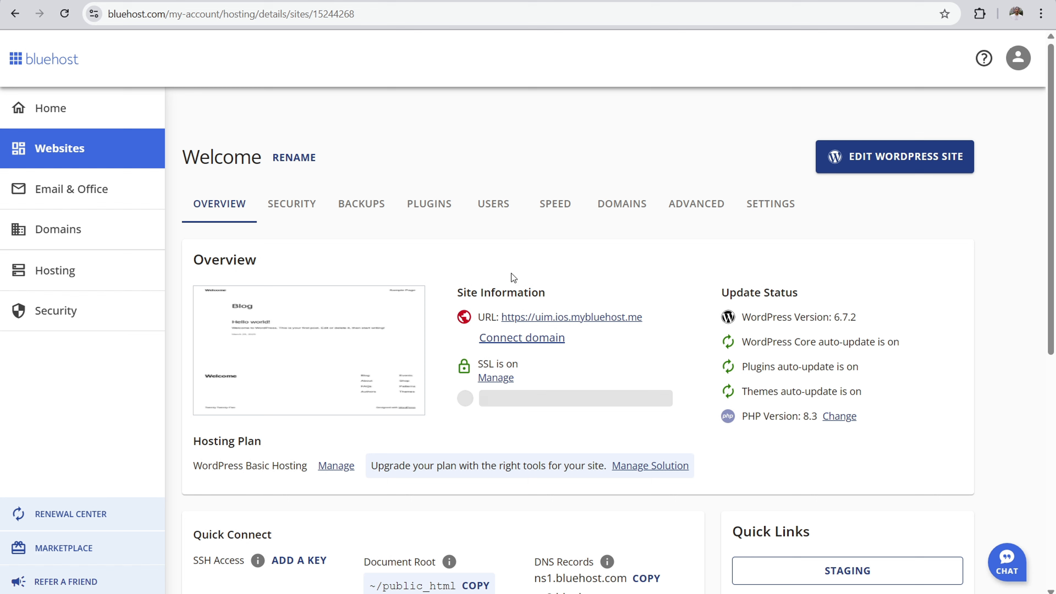
left_click(520, 339)
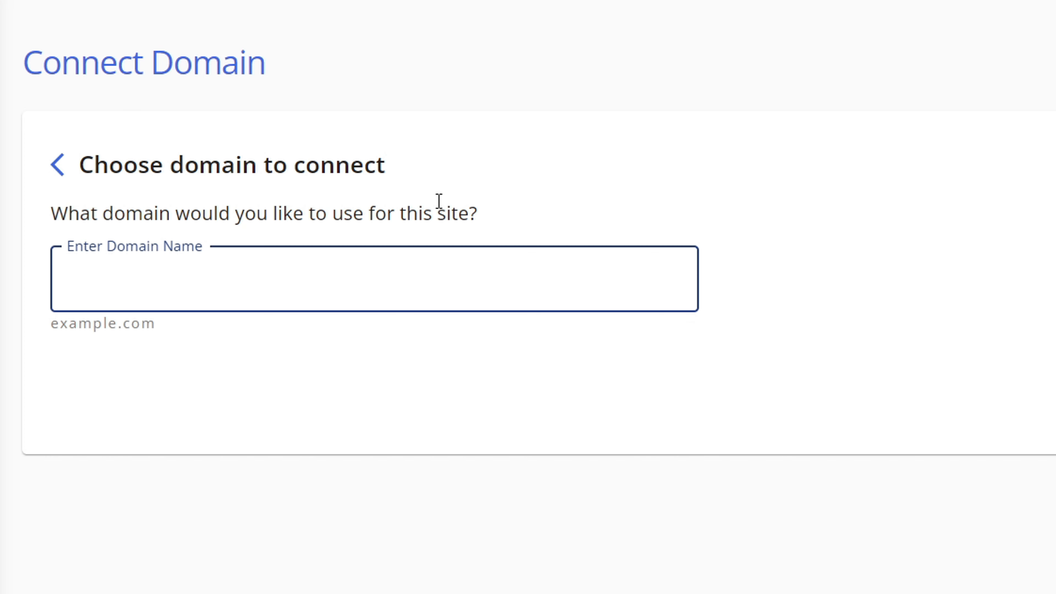
Step: Enter vloghow.com as the domain to connect to the site and submit it
type("vlogho")
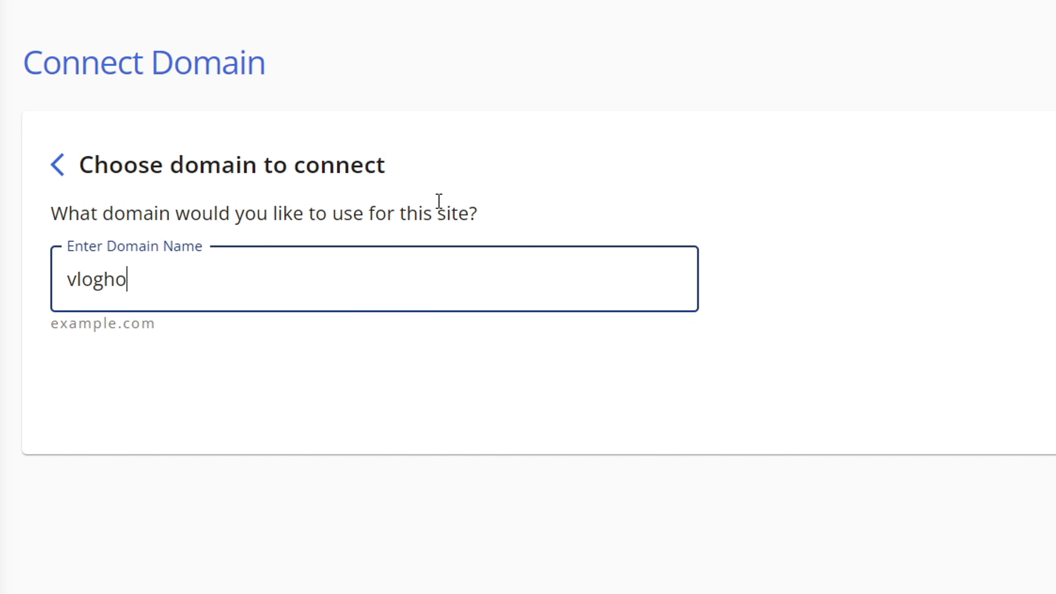
type("w.com")
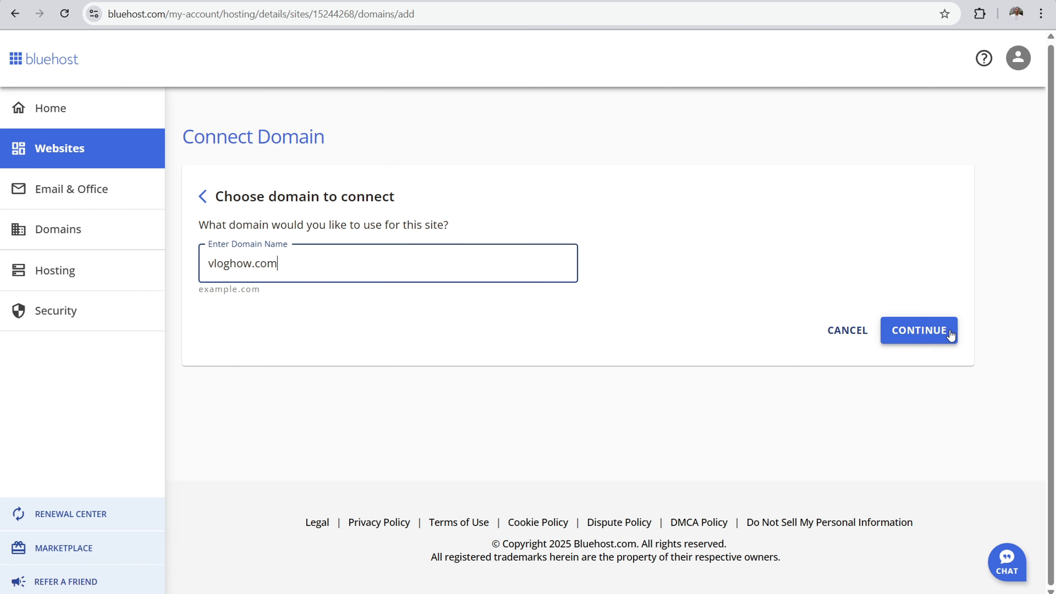
left_click(950, 331)
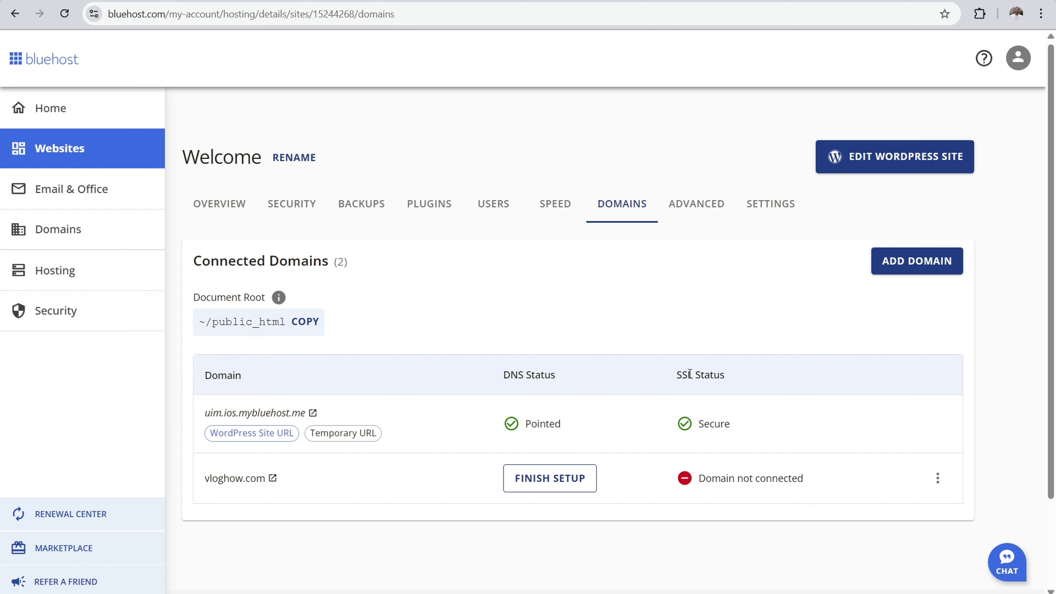
Step: Open the name server instructions for connecting vloghow.com and select Custom DNS for the domain's nameservers in Namecheap
left_click(555, 479)
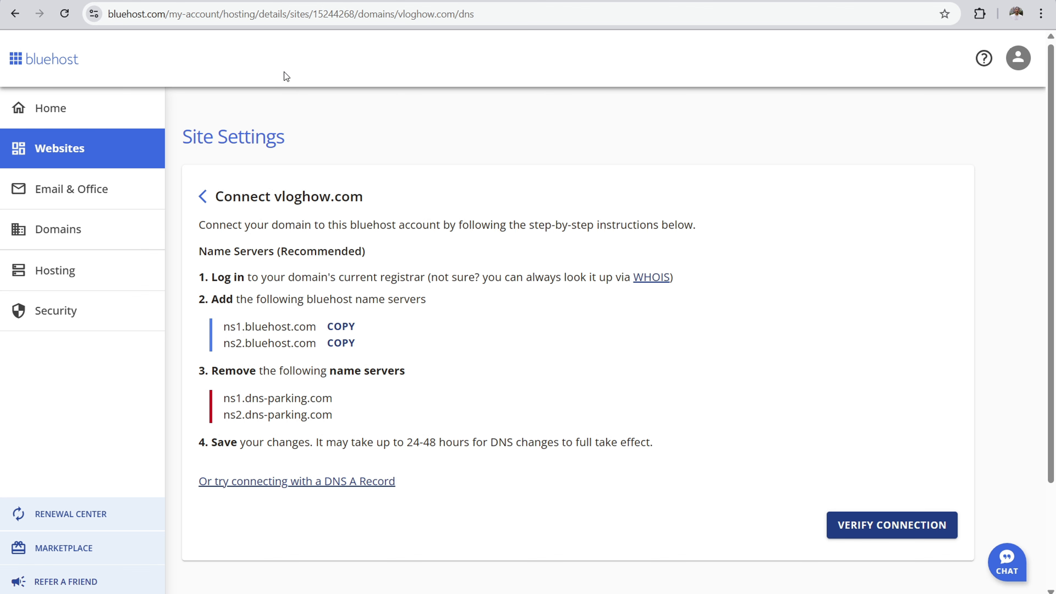
left_click(287, 1)
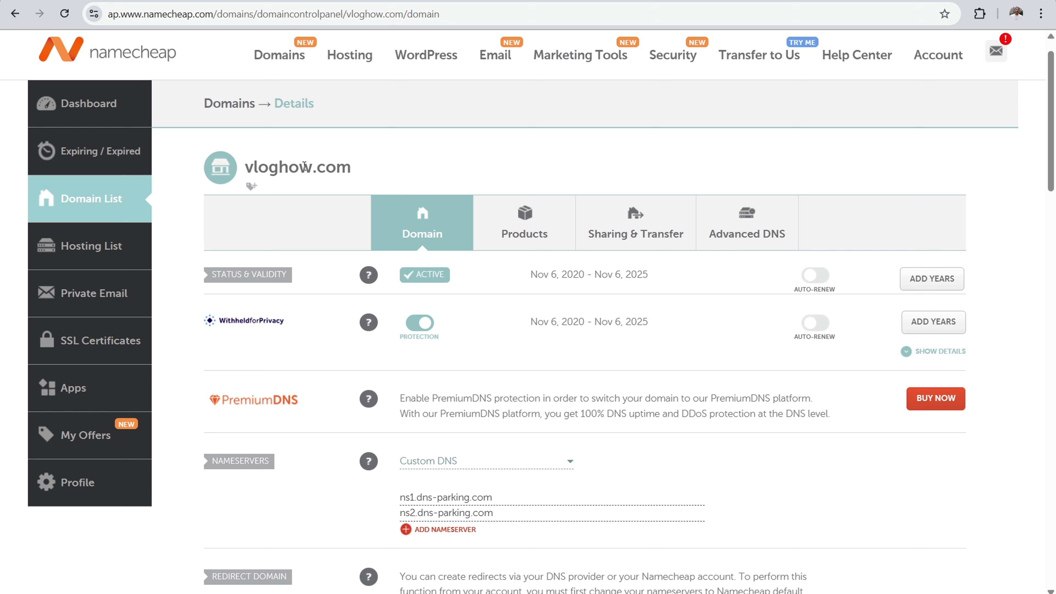
scroll(1054, 193, "down", 5)
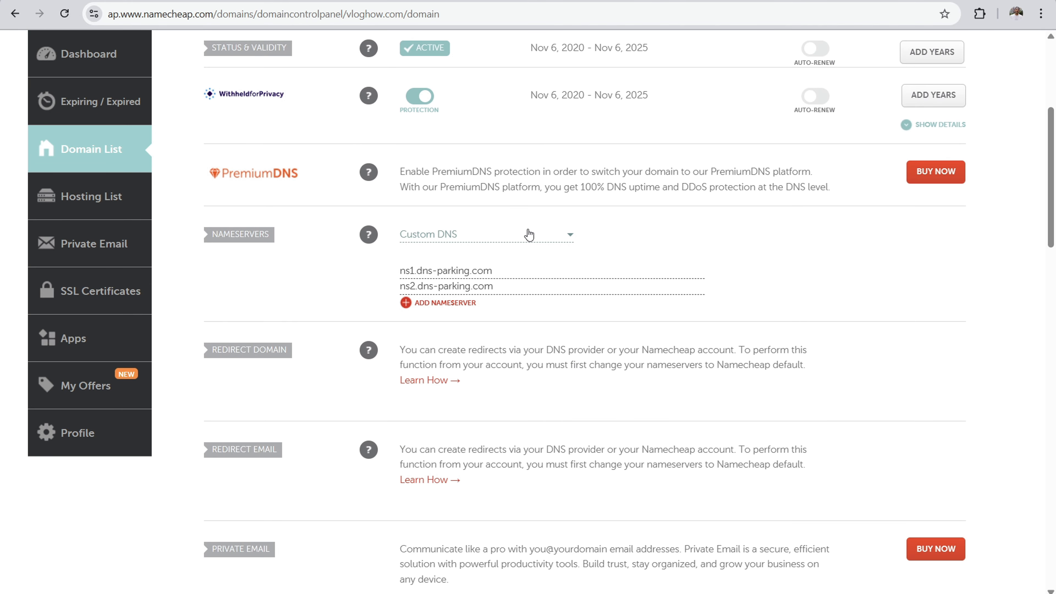
left_click(540, 237)
left_click(469, 296)
Step: Replace the domain's first nameserver in Namecheap with ns1.bluehost.com copied from the Bluehost instructions
left_click(199, 1)
left_click(345, 329)
left_click(300, 1)
left_click_drag(499, 271, 380, 274)
key("BackSpace")
right_click(444, 269)
left_click(471, 400)
Step: Replace the second nameserver in Namecheap with ns2.bluehost.com copied from Bluehost and save the nameserver changes
left_click(208, 1)
left_click(338, 345)
left_click(301, 1)
left_click_drag(498, 285, 399, 286)
key("BackSpace")
right_click(415, 288)
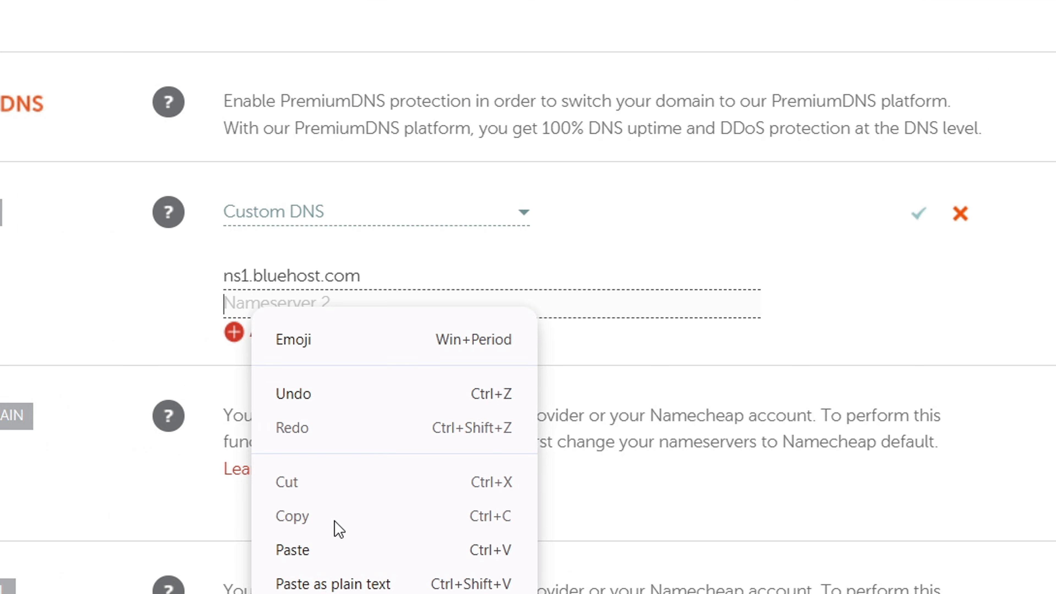
left_click(343, 540)
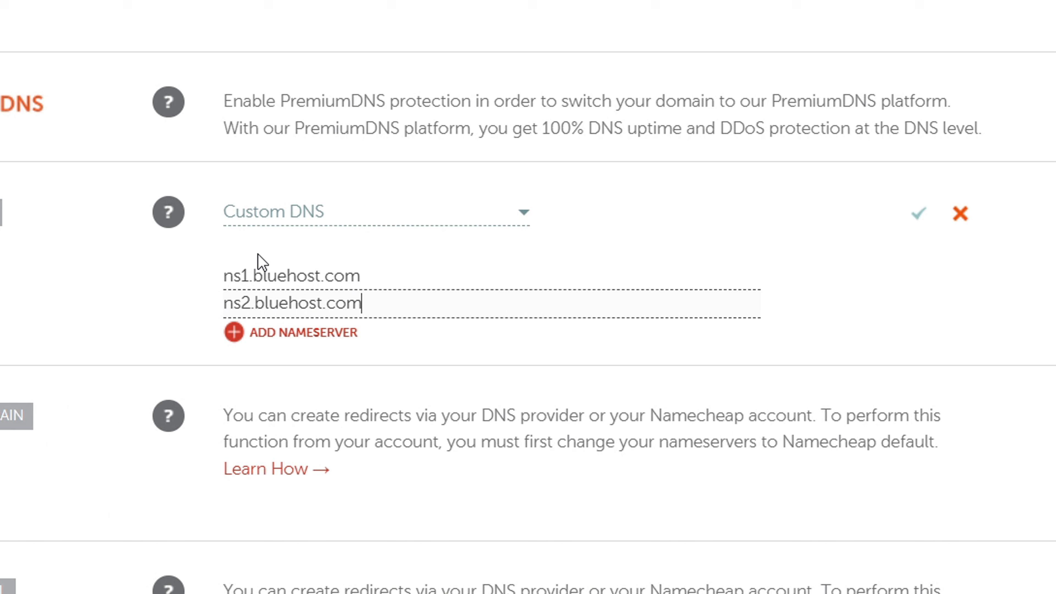
left_click(913, 214)
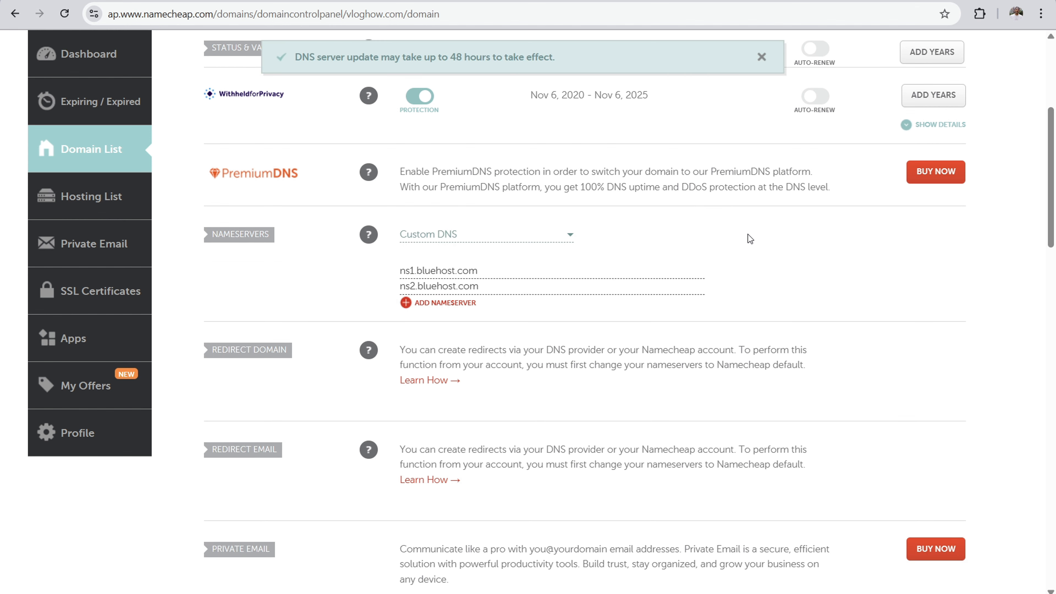
left_click_drag(430, 57, 505, 57)
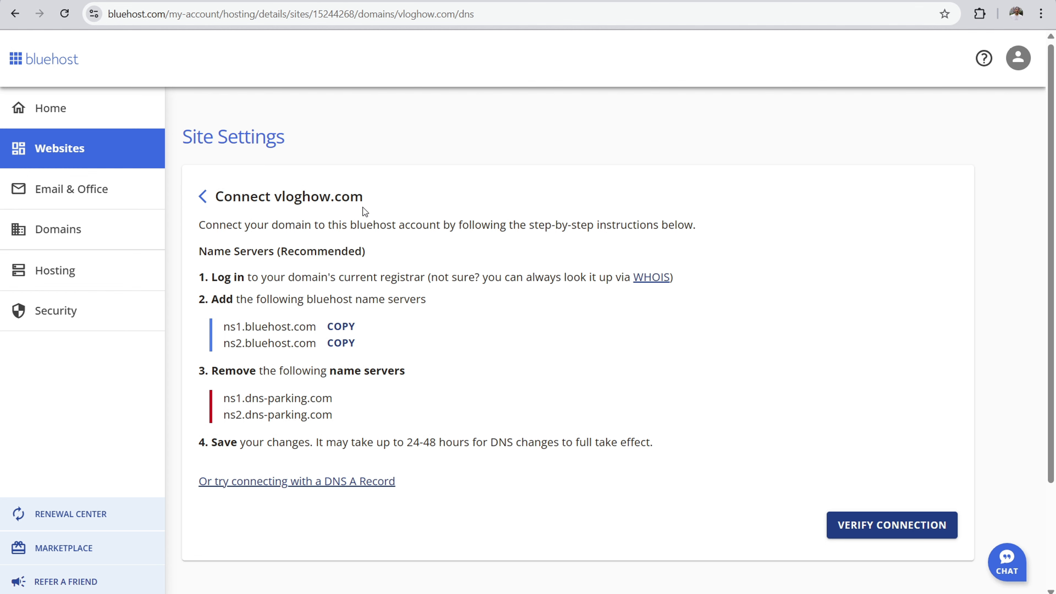
Step: Check vloghow.com's DNS status among the site's connected domains in Bluehost and set the domain as the WordPress Site URL
left_click(96, 153)
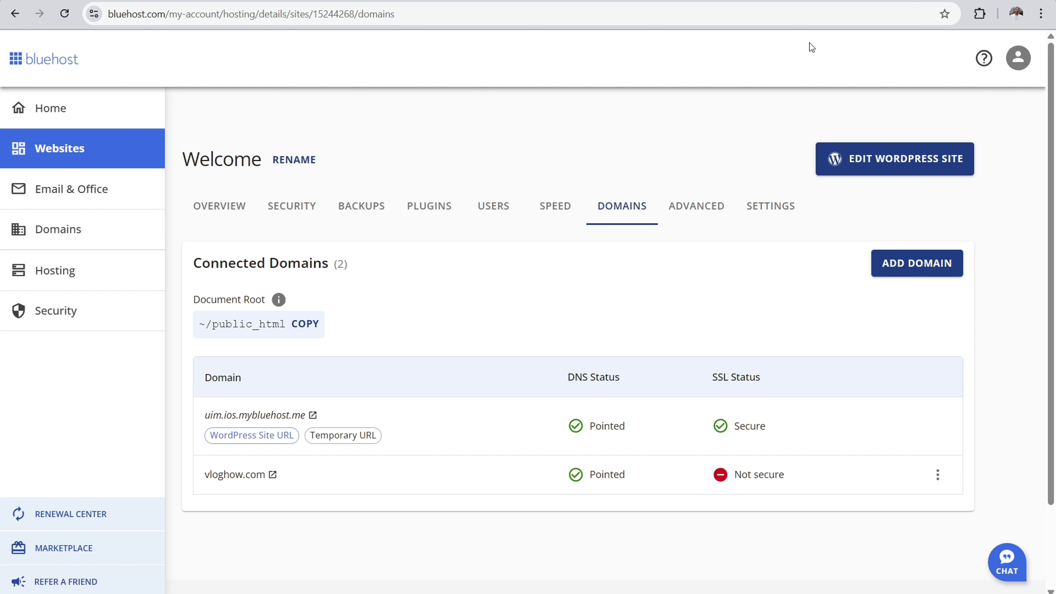
left_click_drag(568, 376, 609, 376)
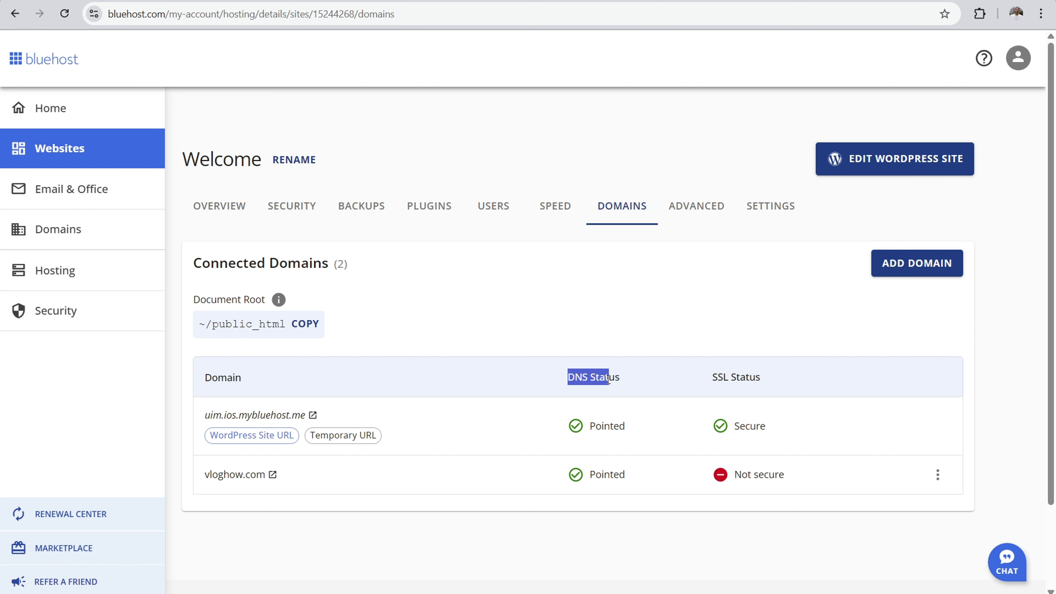
left_click_drag(596, 474, 616, 478)
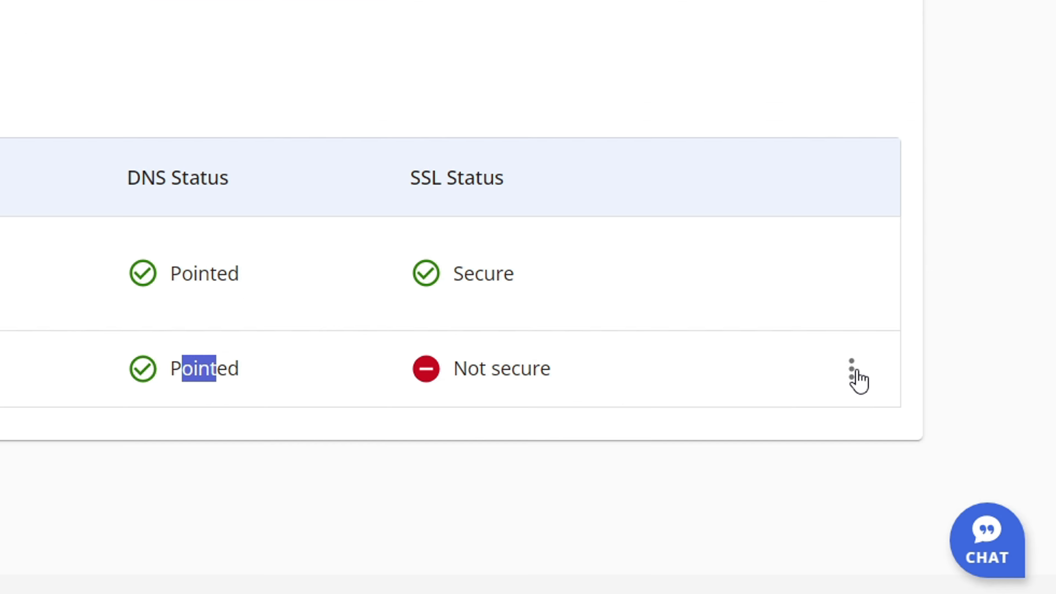
left_click(853, 371)
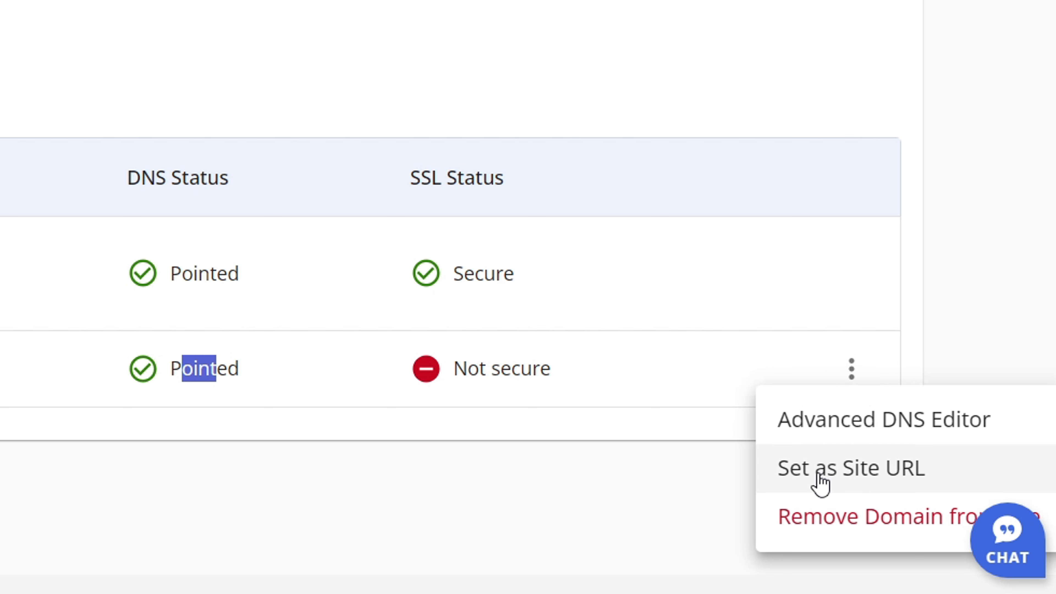
left_click(821, 483)
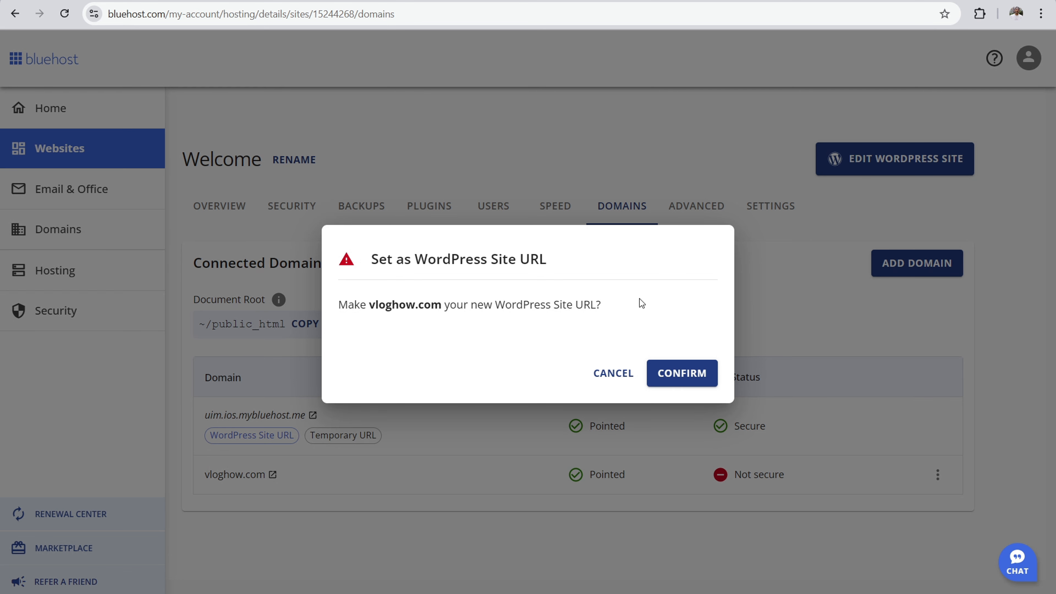
left_click(676, 373)
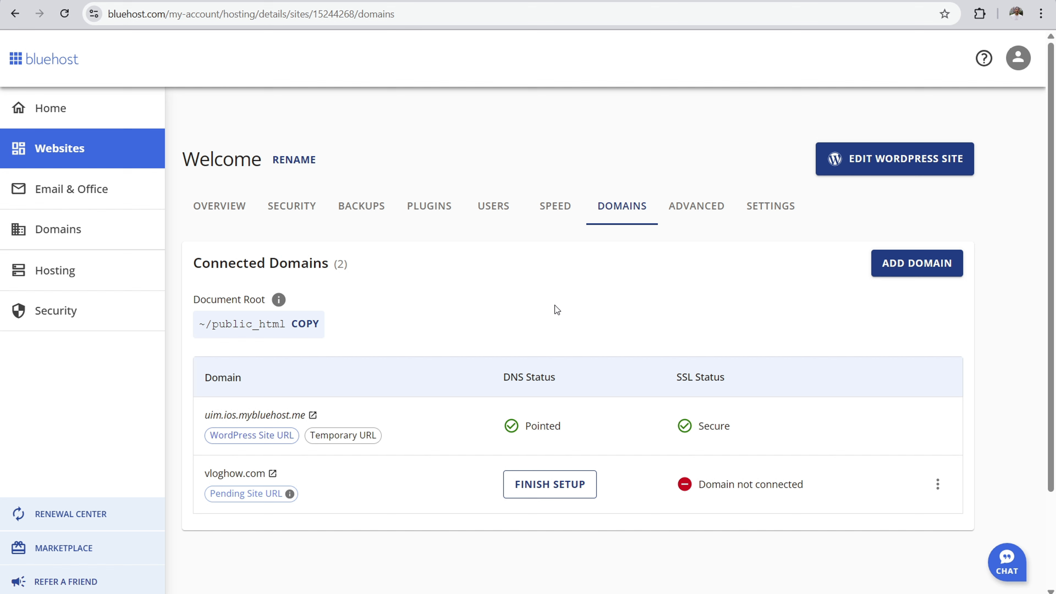
Step: Open the vloghow.com site's details in Bluehost, enter its WordPress admin for editing and look over the home page
mouse_move(289, 494)
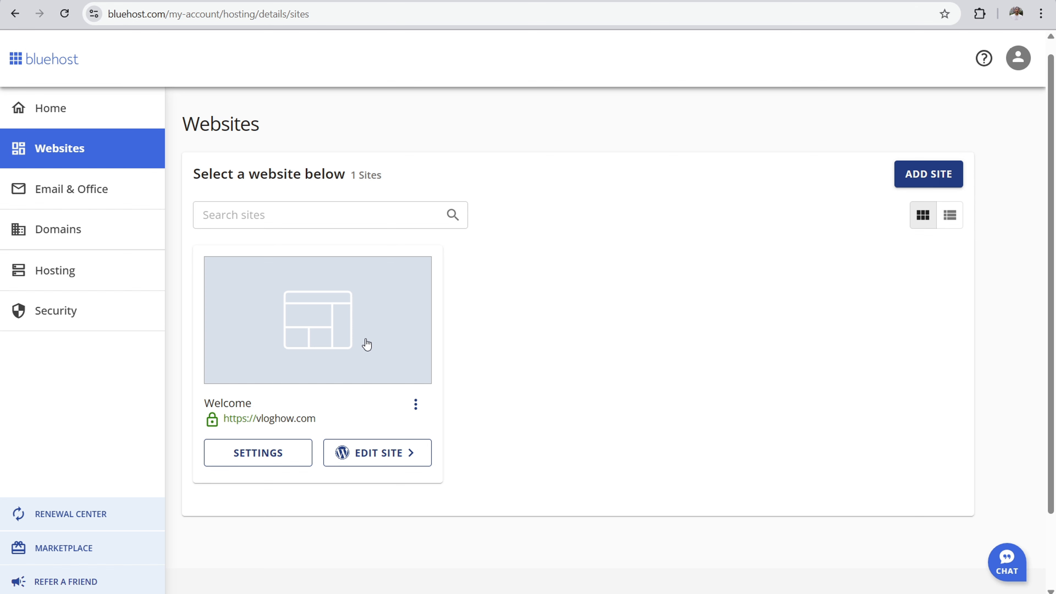
left_click(356, 325)
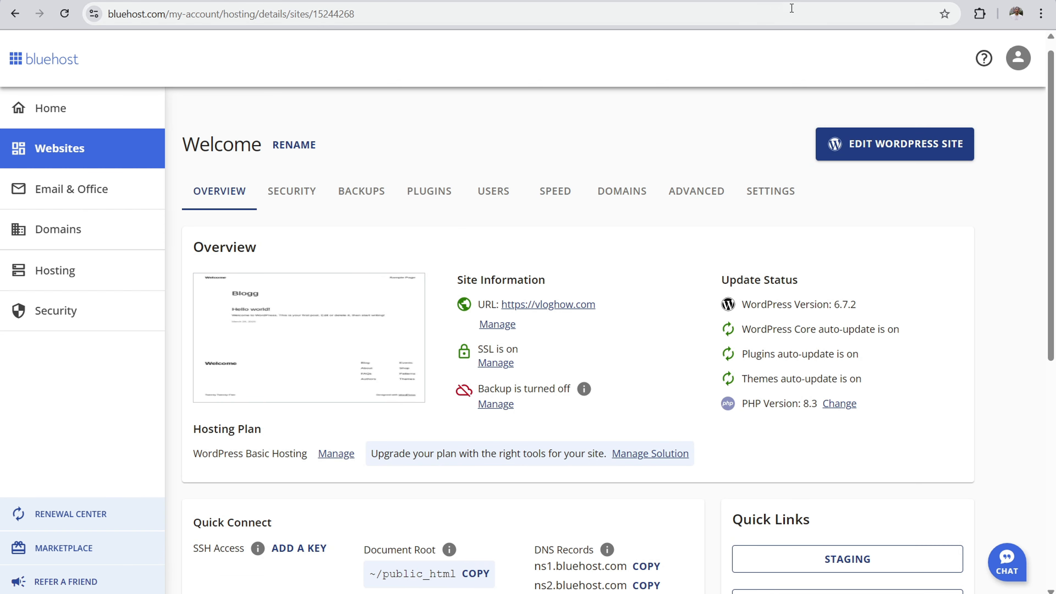
left_click(883, 150)
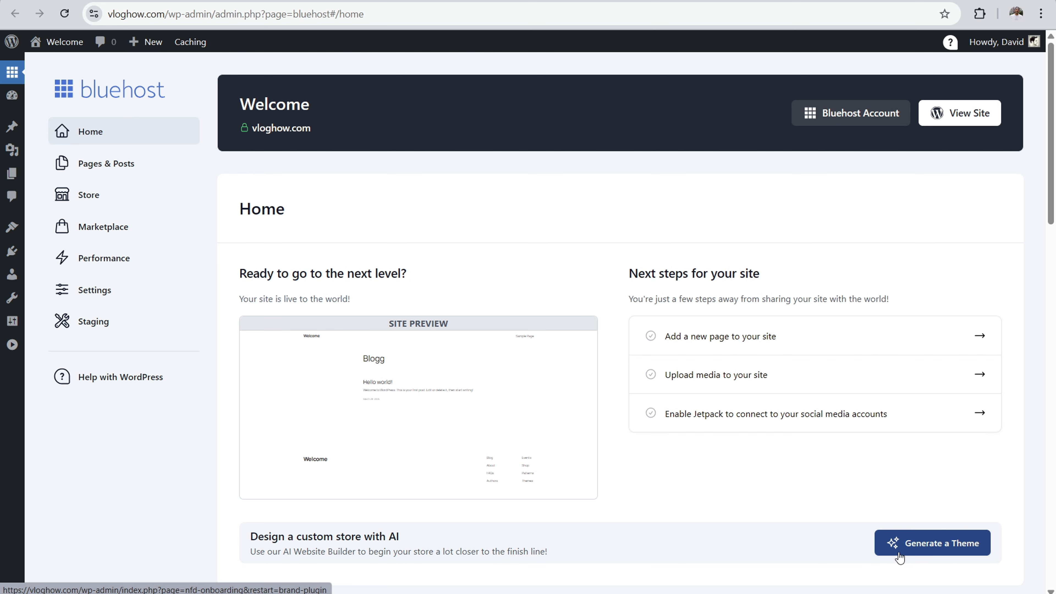
scroll(491, 482, "down", 3)
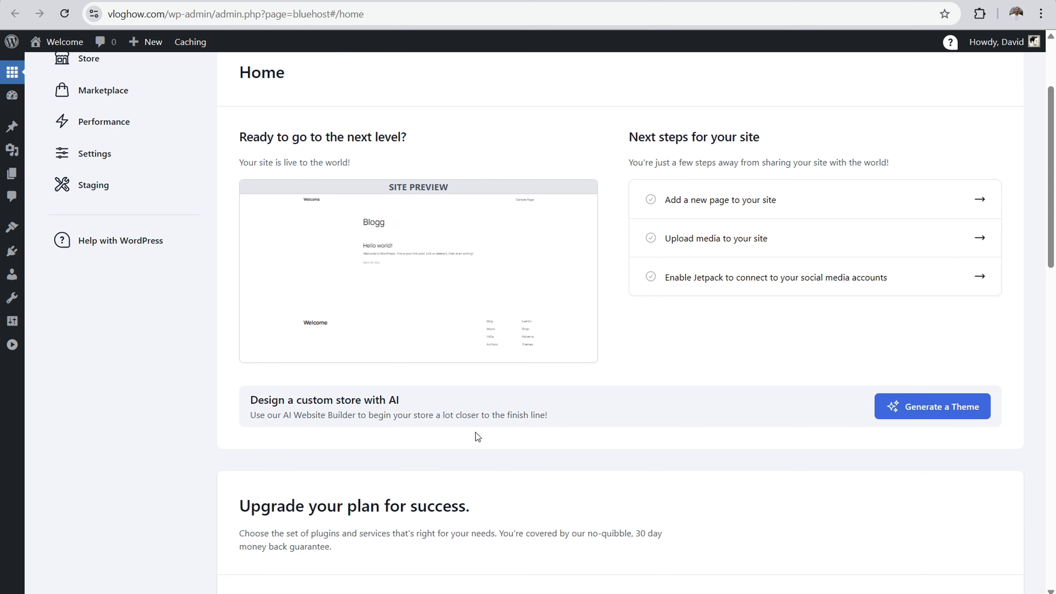
scroll(478, 436, "up", 3)
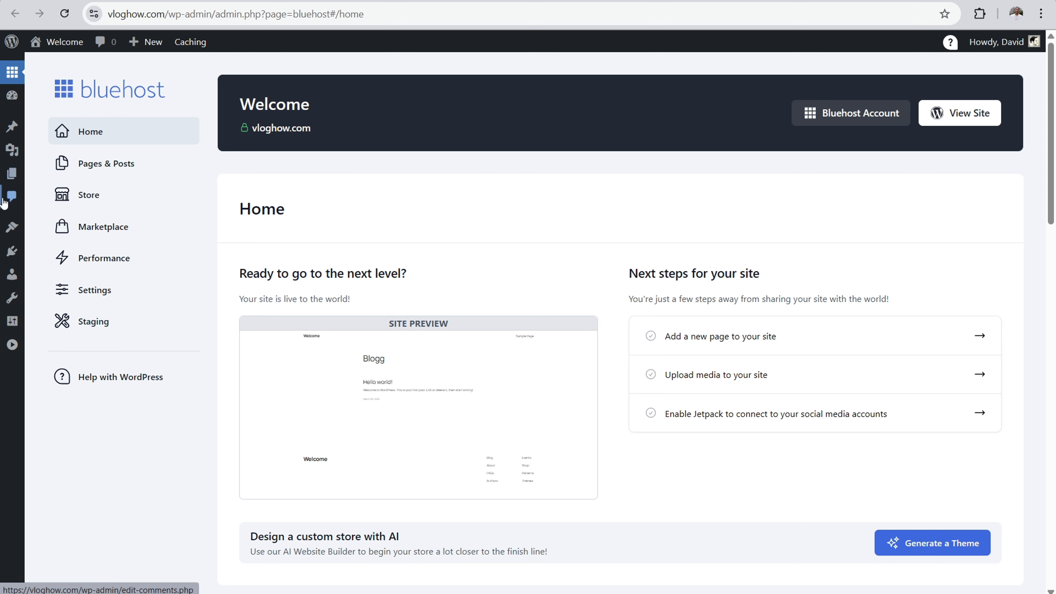
Step: Deactivate The Bluehost Plugin in the site's installed plugins
mouse_move(12, 258)
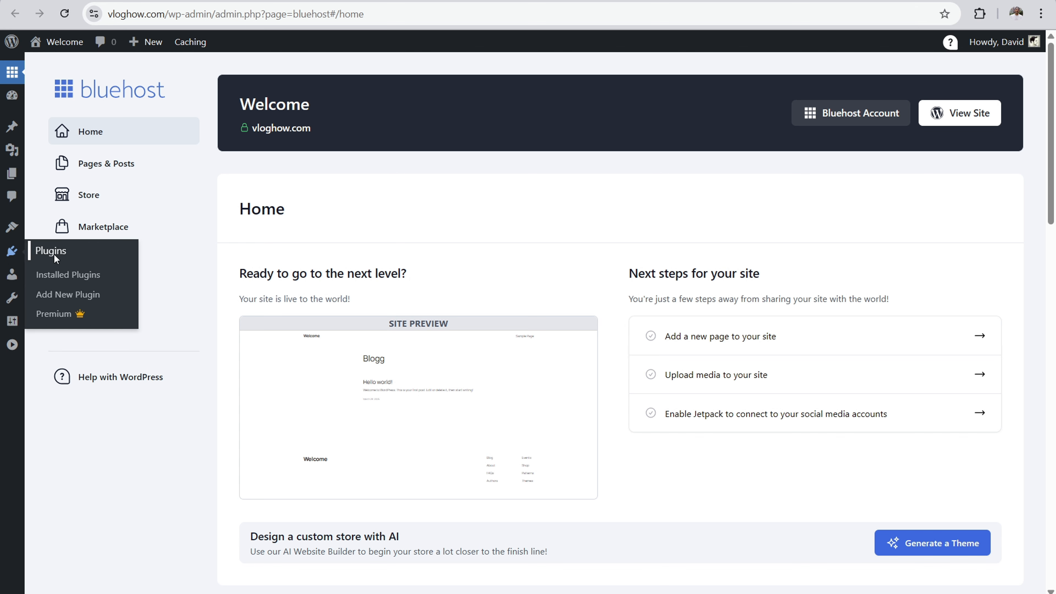
left_click(63, 282)
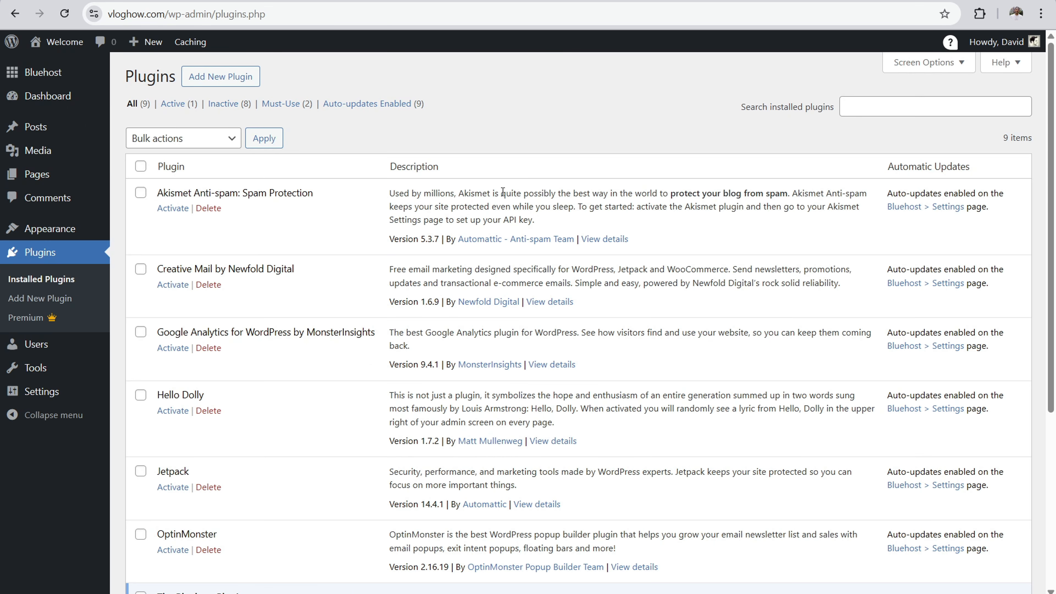
scroll(503, 193, "down", 5)
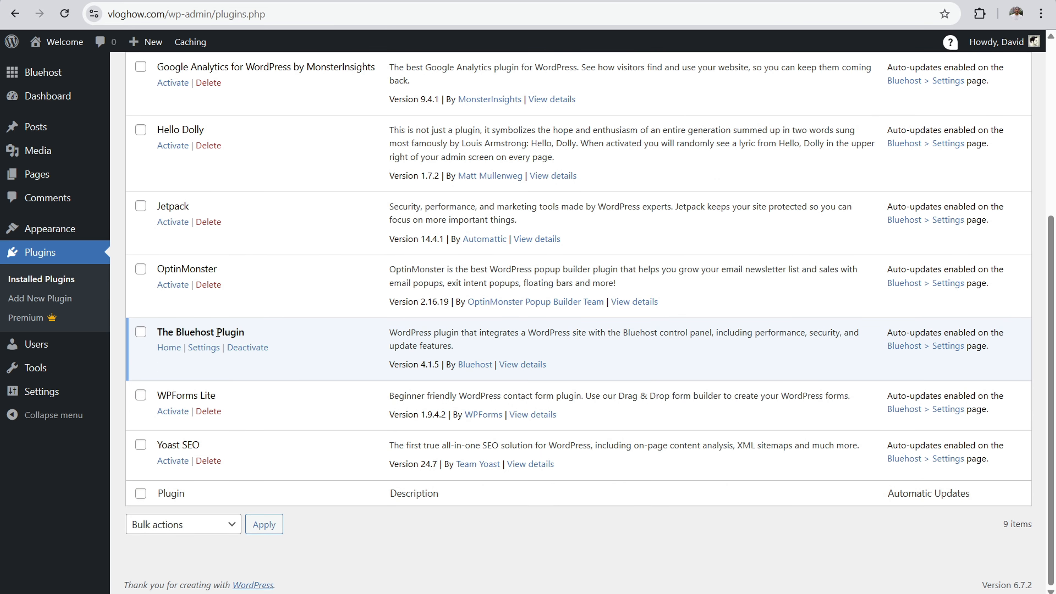
left_click(248, 347)
left_click(523, 416)
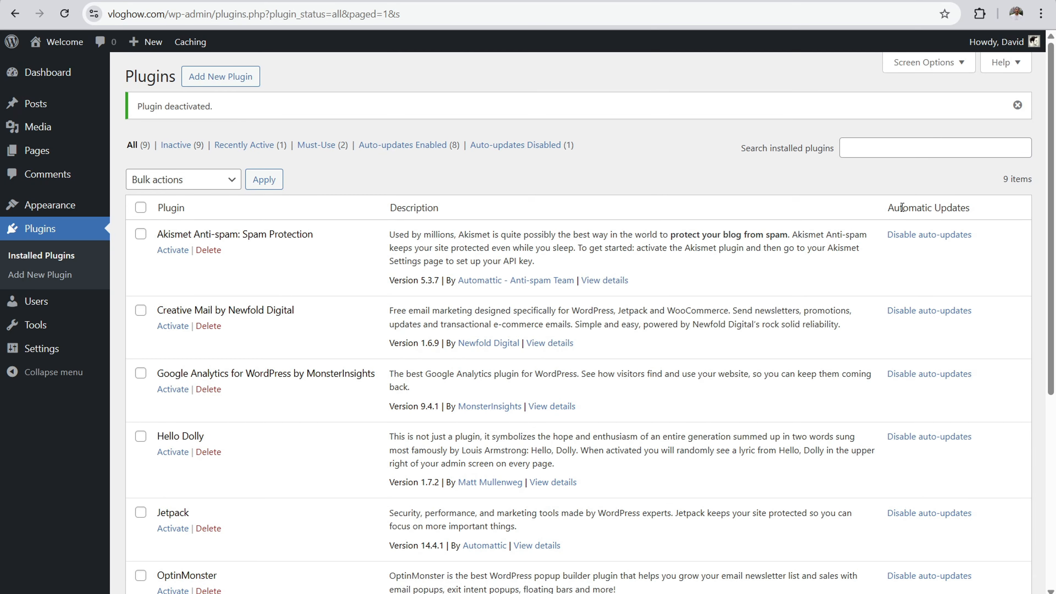
scroll(1054, 312, "down", 7)
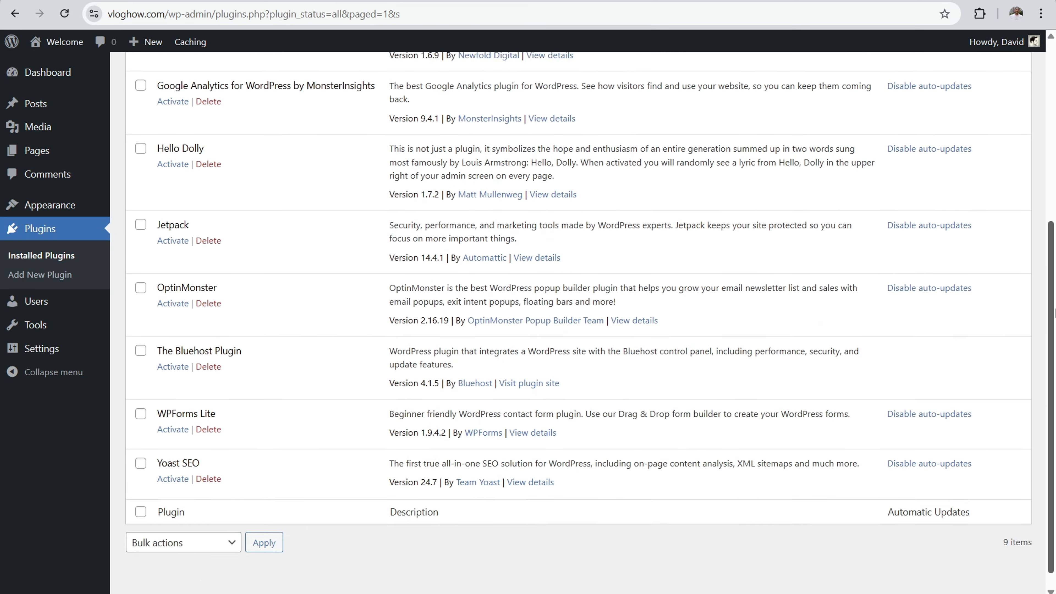
left_click_drag(1054, 312, 1054, 137)
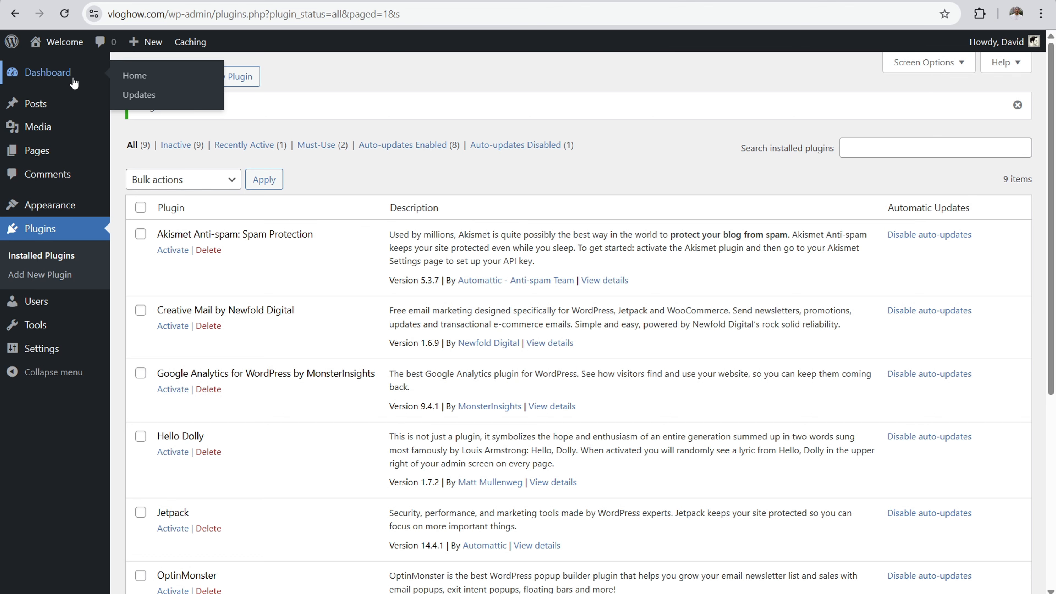
Step: Return to the WordPress dashboard and open the administrator's profile from the list of users
left_click(13, 74)
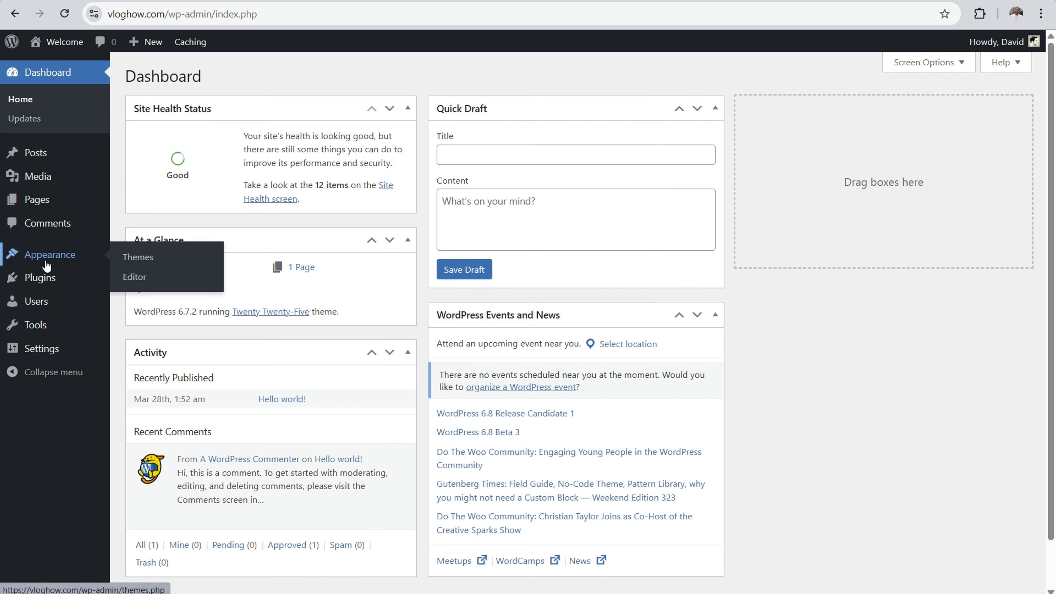
mouse_move(46, 310)
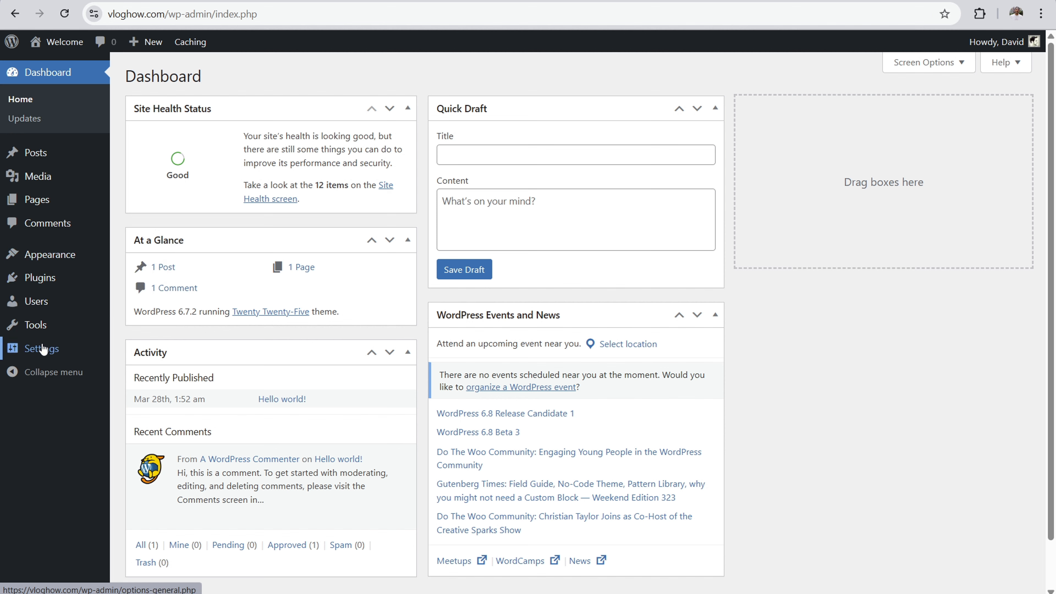
mouse_move(41, 355)
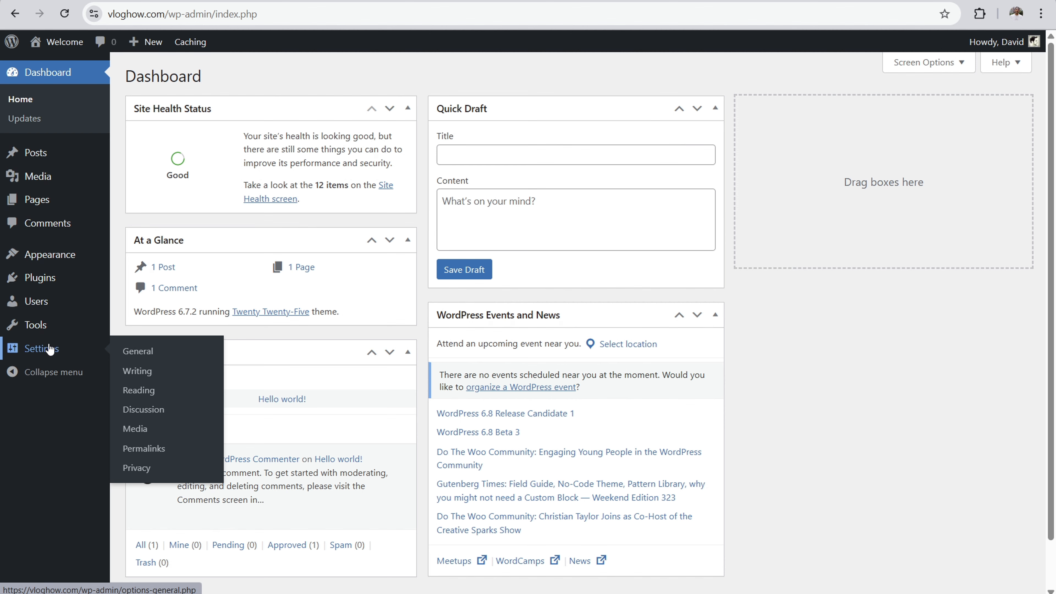
left_click(139, 305)
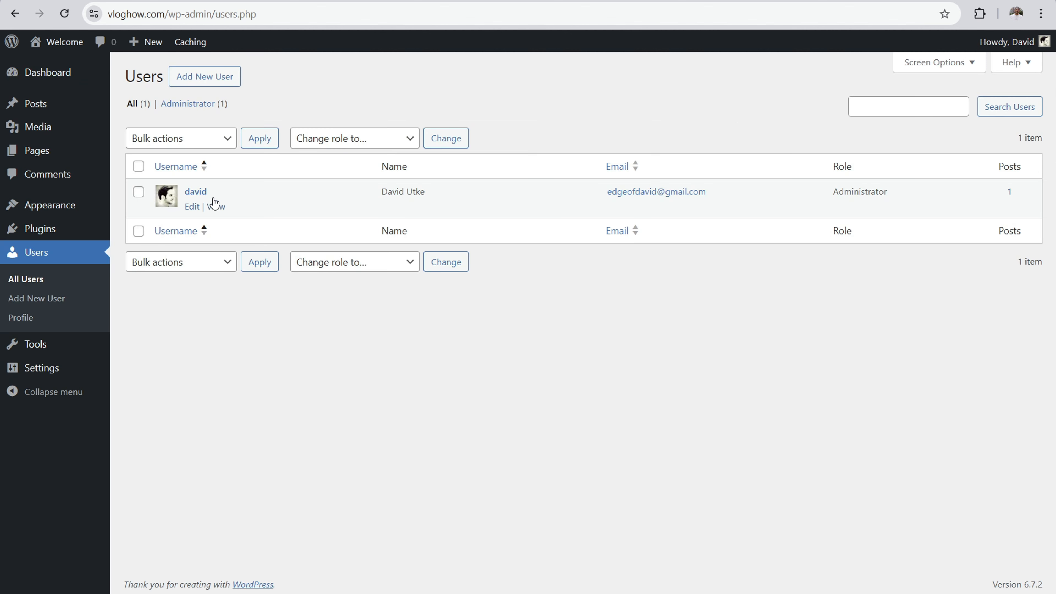
left_click(196, 193)
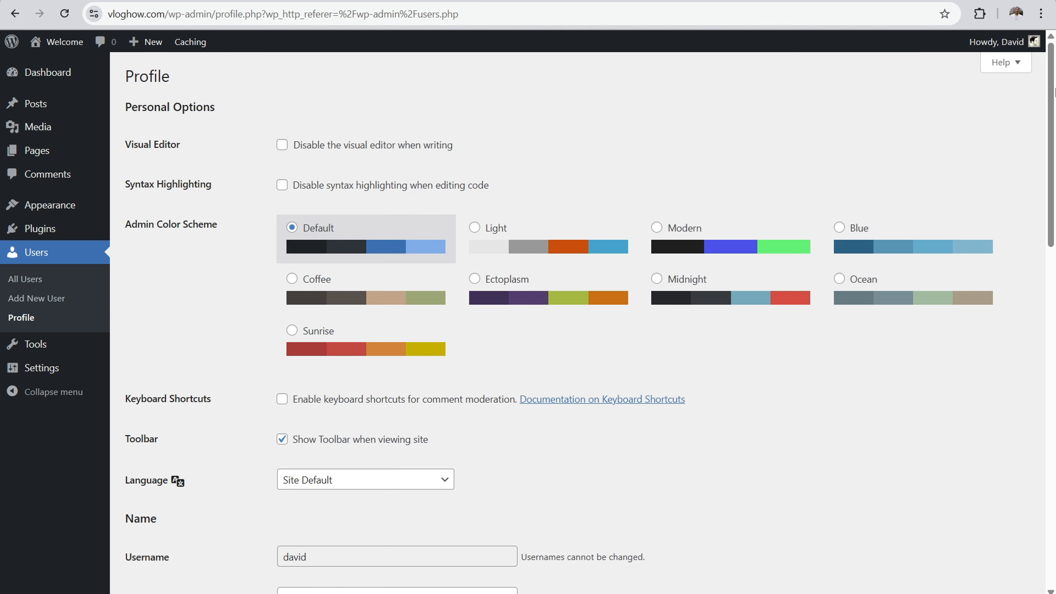
Step: Generate a new account password in the New Password field of the administrator's profile
left_click_drag(1054, 92, 1054, 358)
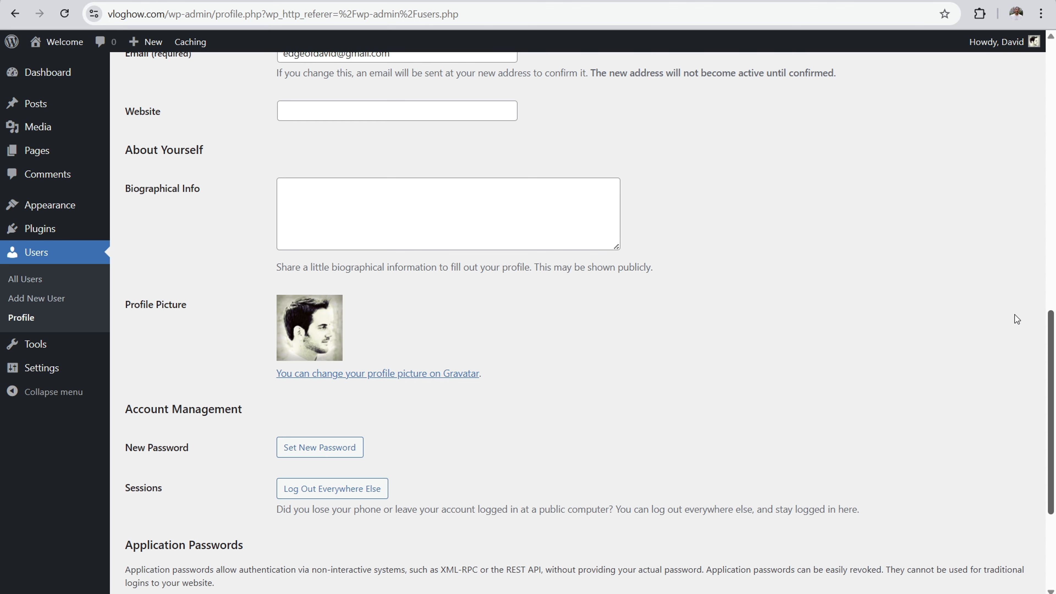
scroll(665, 298, "down", 3)
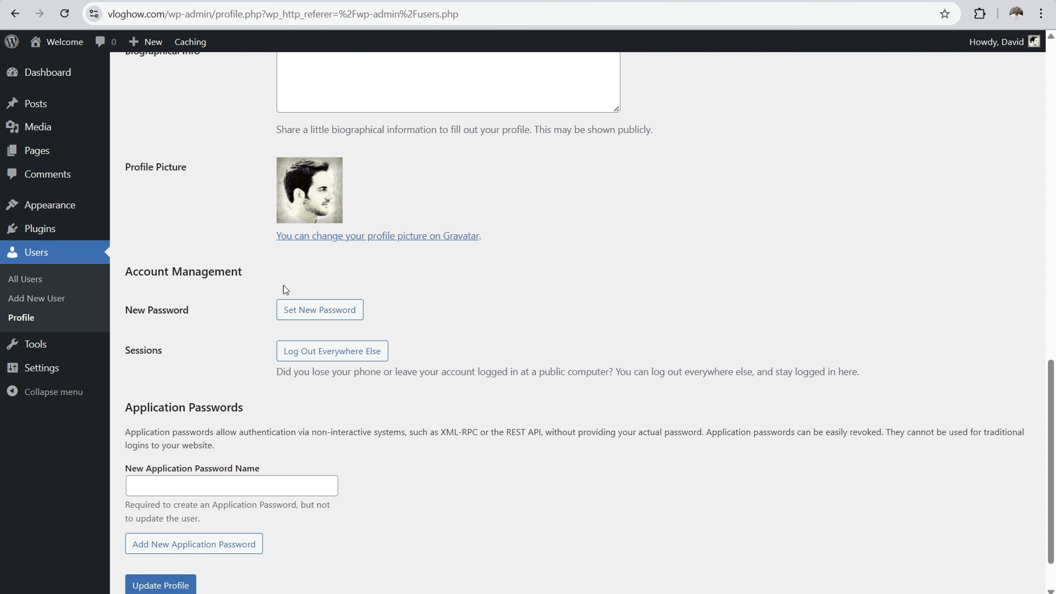
left_click(287, 310)
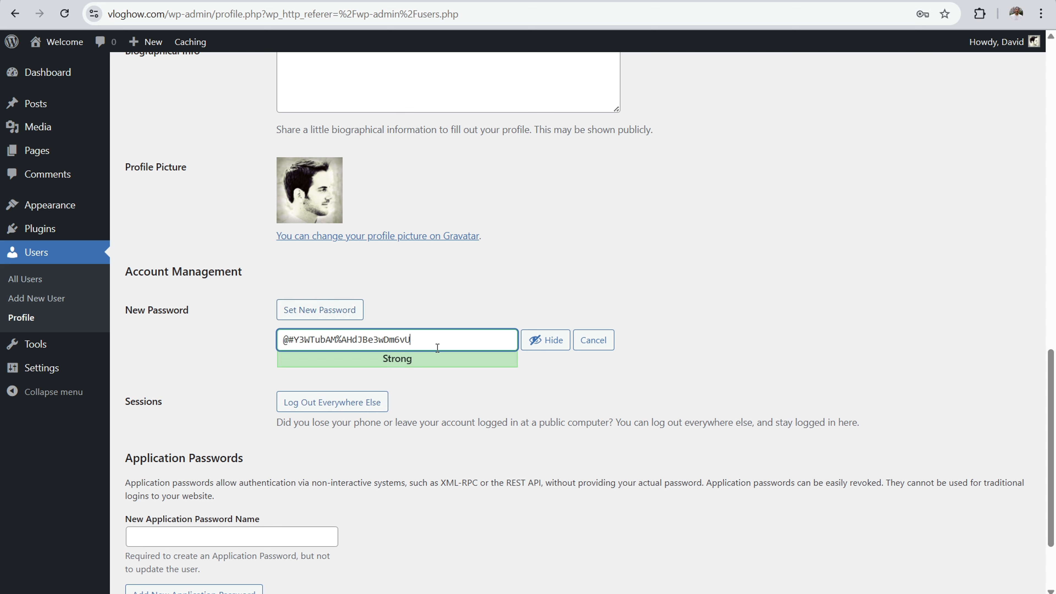
left_click_drag(445, 340, 241, 339)
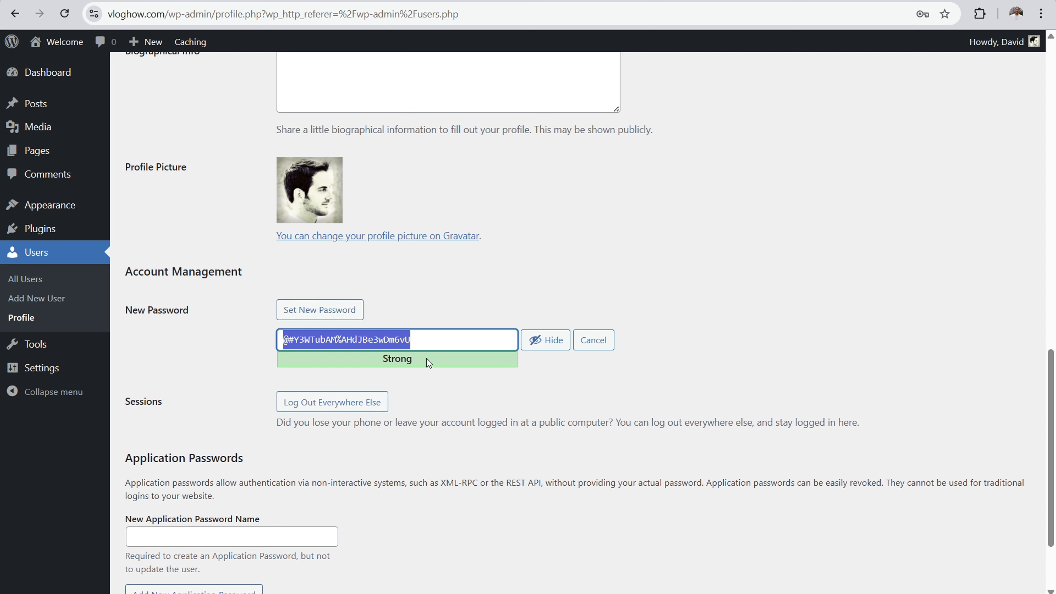
left_click(586, 269)
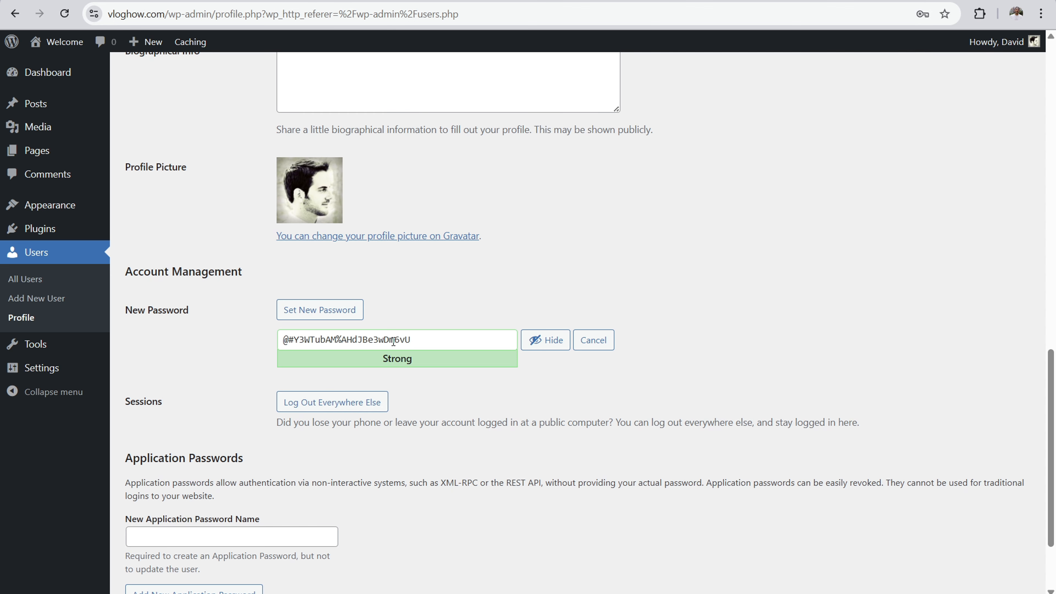
scroll(485, 268, "down", 3)
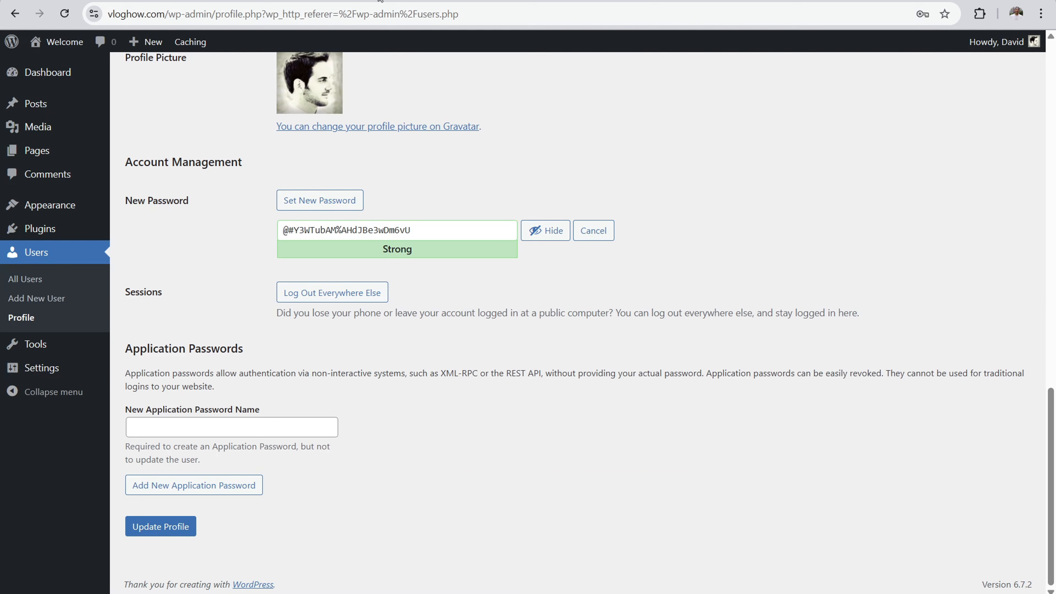
Step: Log out of the WordPress admin, leaving the profile page without saving its changes
mouse_move(977, 44)
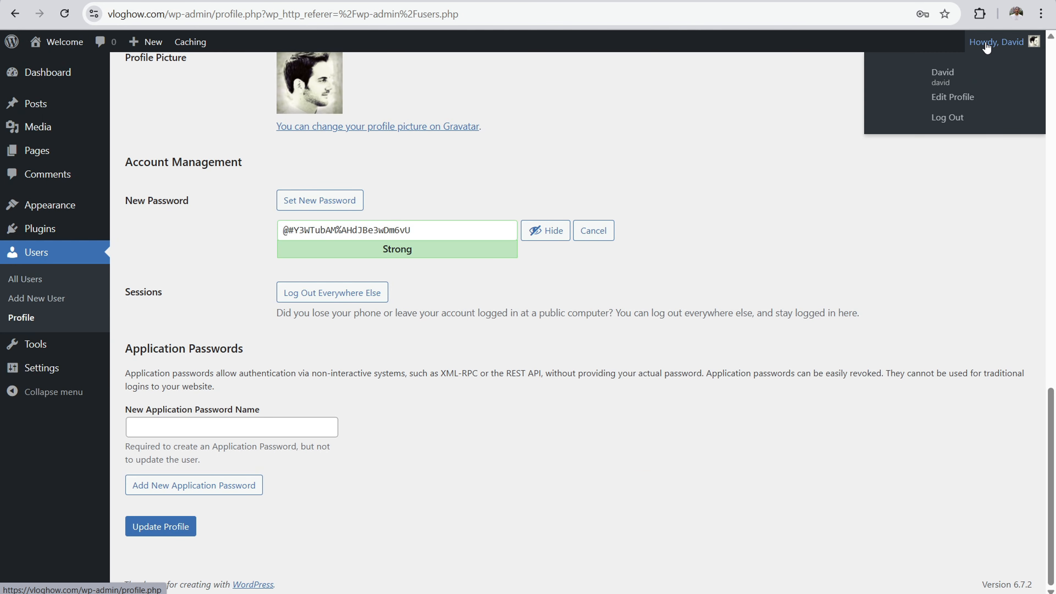
left_click(947, 120)
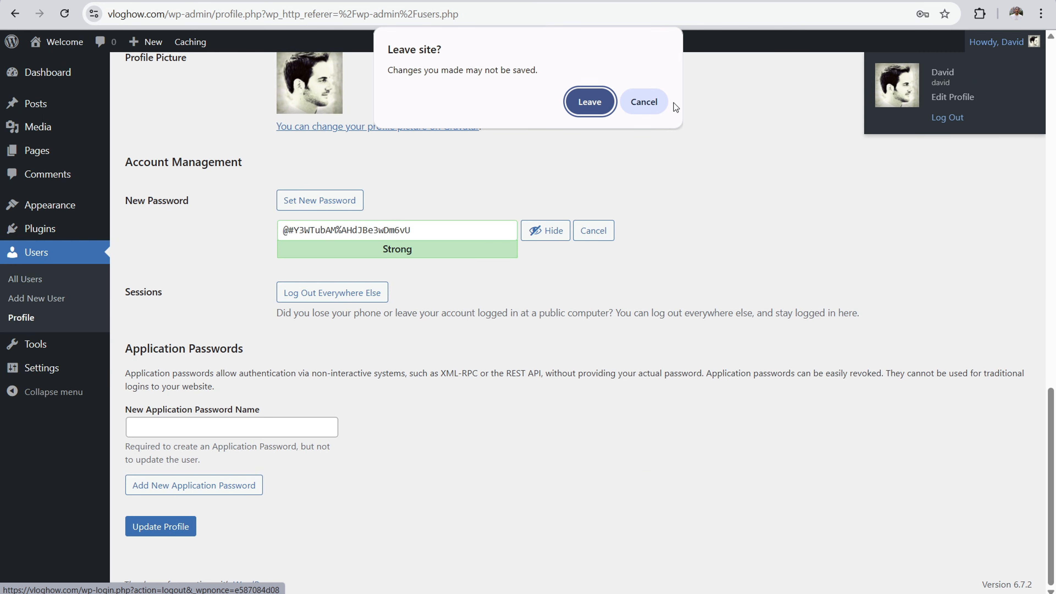
left_click(593, 103)
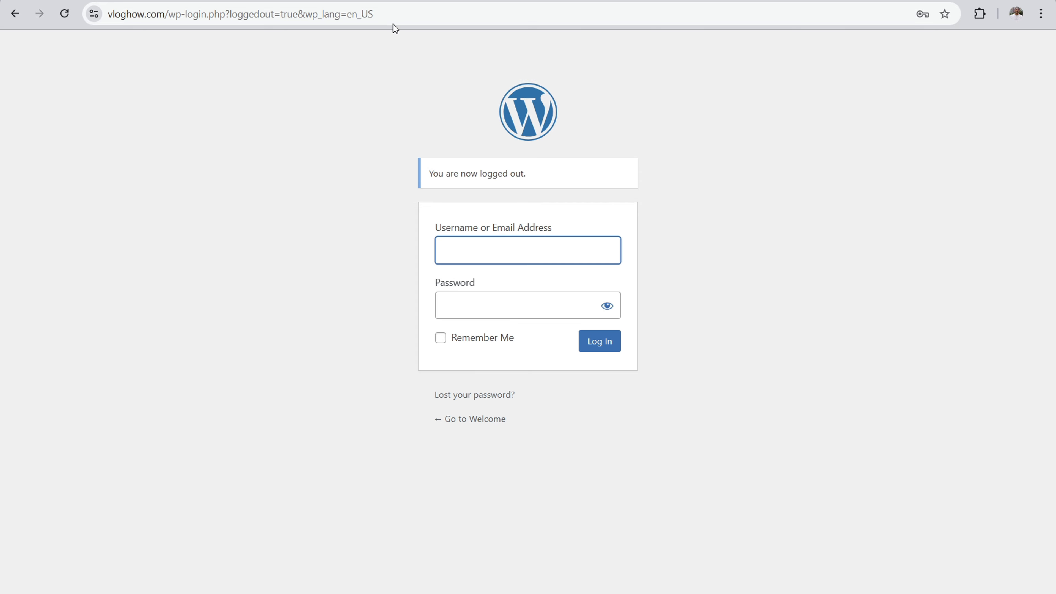
Step: Go to vloghow.com/wp-admin and log in with the administrator's email address and password
left_click(394, 15)
left_click(393, 15)
key("BackSpace")
key("BackSpace")
key("BackSpace")
key("BackSpace")
key("BackSpace")
key("BackSpace")
key("BackSpace")
key("BackSpace")
key("BackSpace")
key("BackSpace")
key("BackSpace")
key("BackSpace")
key("BackSpace")
key("BackSpace")
key("BackSpace")
key("BackSpace")
key("BackSpace")
key("BackSpace")
key("BackSpace")
key("BackSpace")
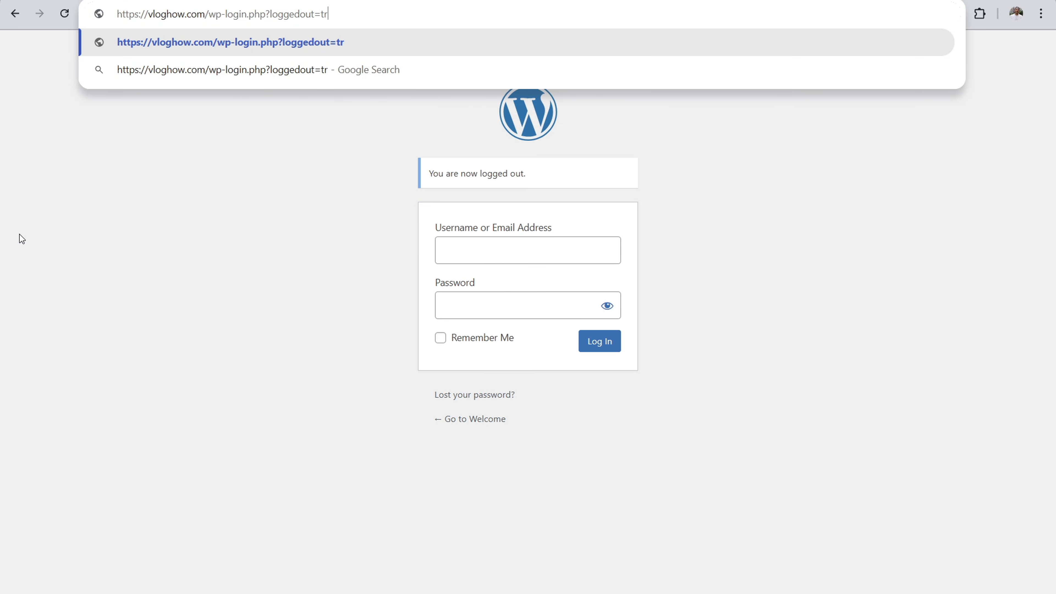
key("BackSpace")
key("BackSpace")
key("BackSpace")
key("BackSpace")
key("BackSpace")
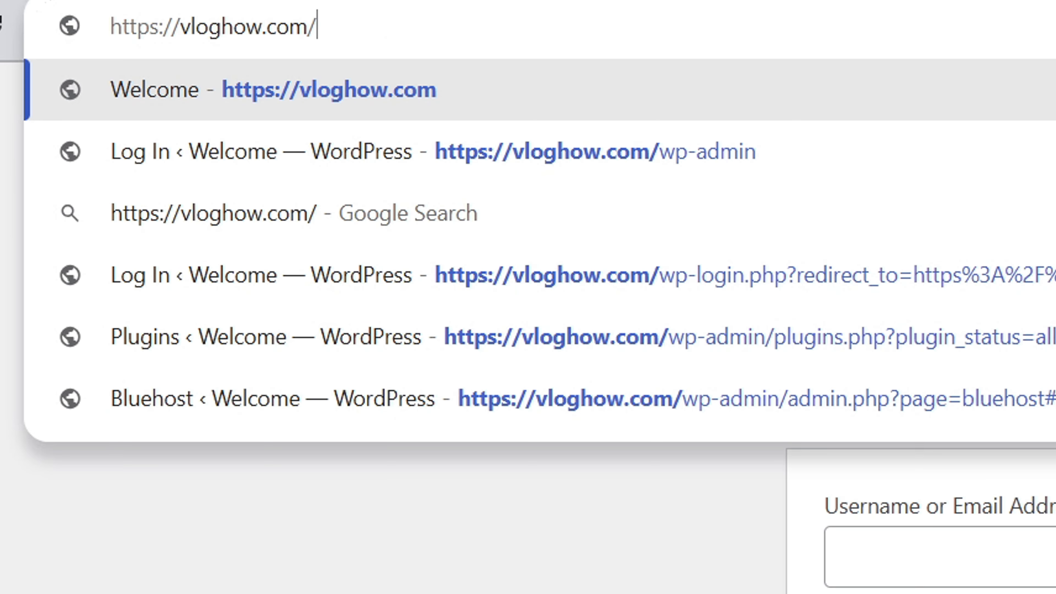
type("wp-admi")
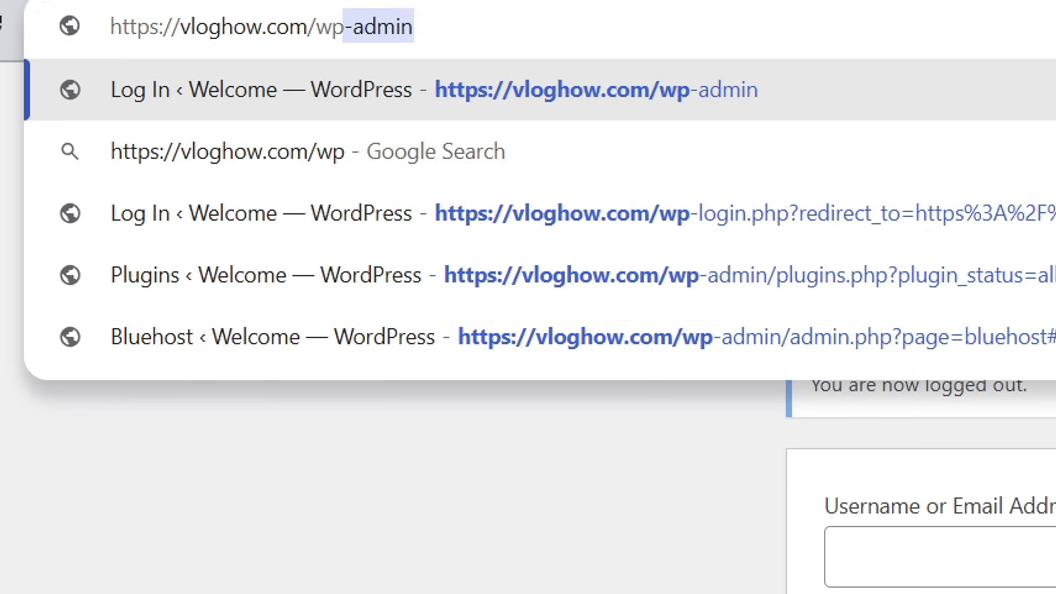
key("Return")
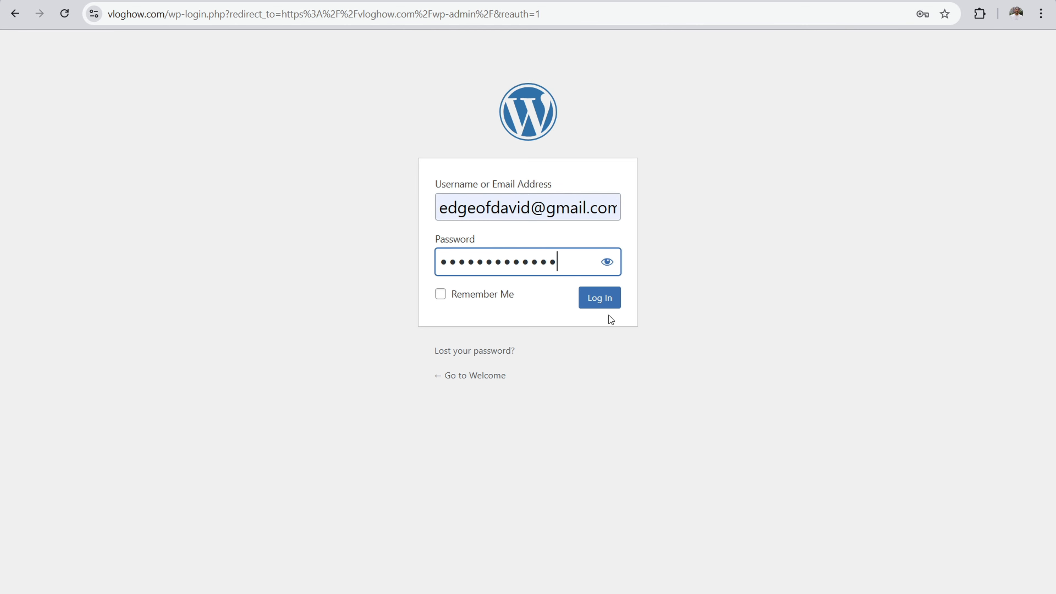
left_click(604, 297)
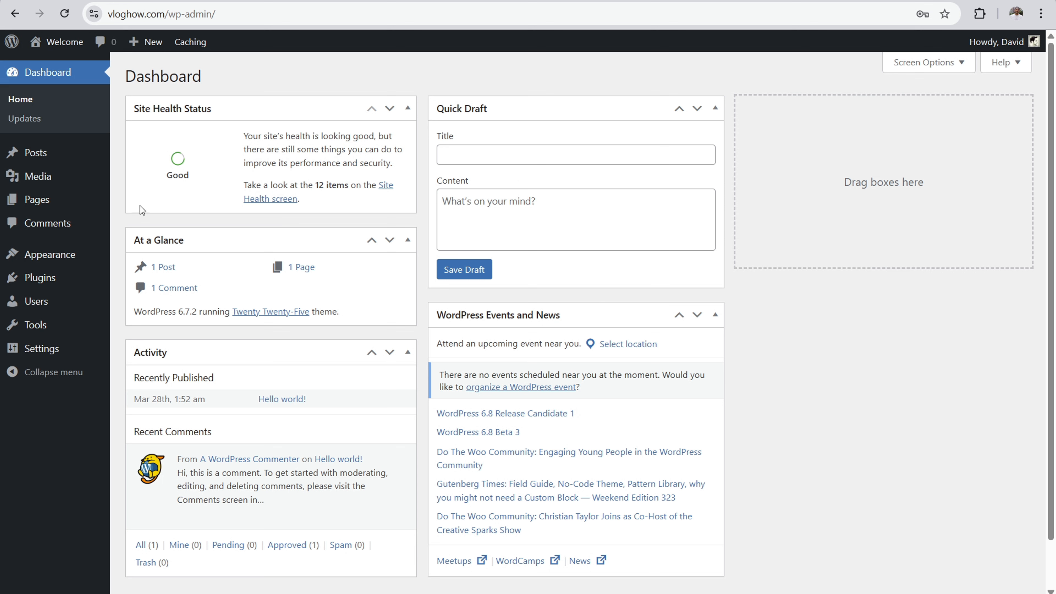
Step: Open the site's installed themes and view the details of the Twenty Twenty-Four theme
mouse_move(85, 255)
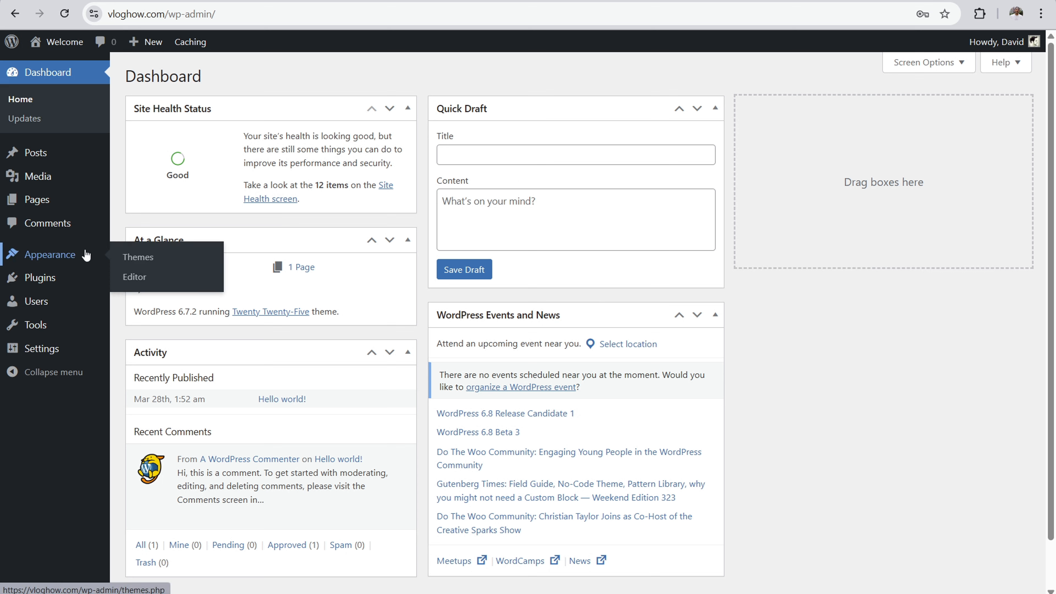
left_click(126, 261)
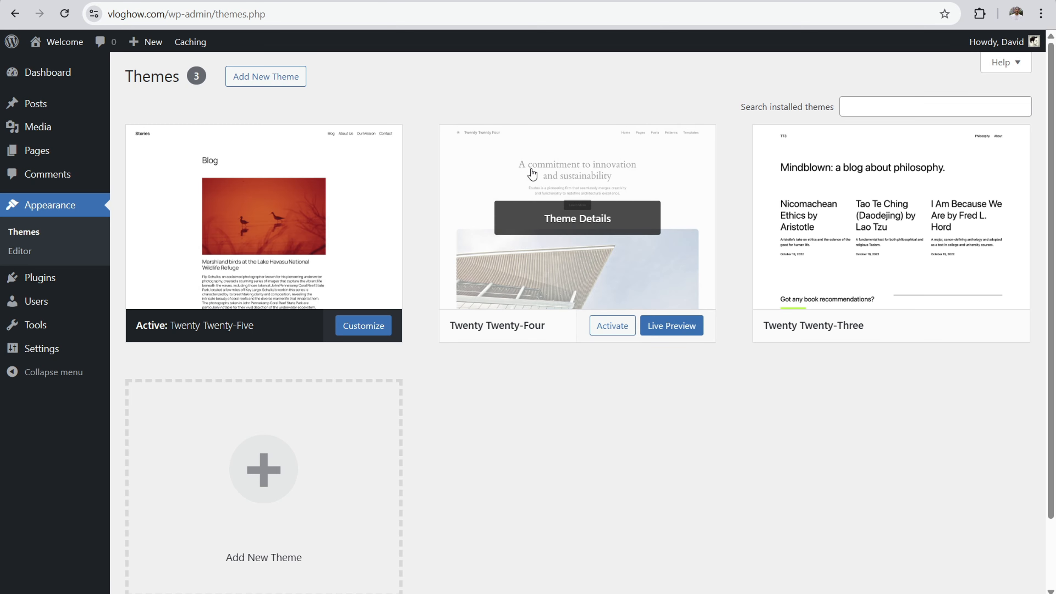
left_click(539, 180)
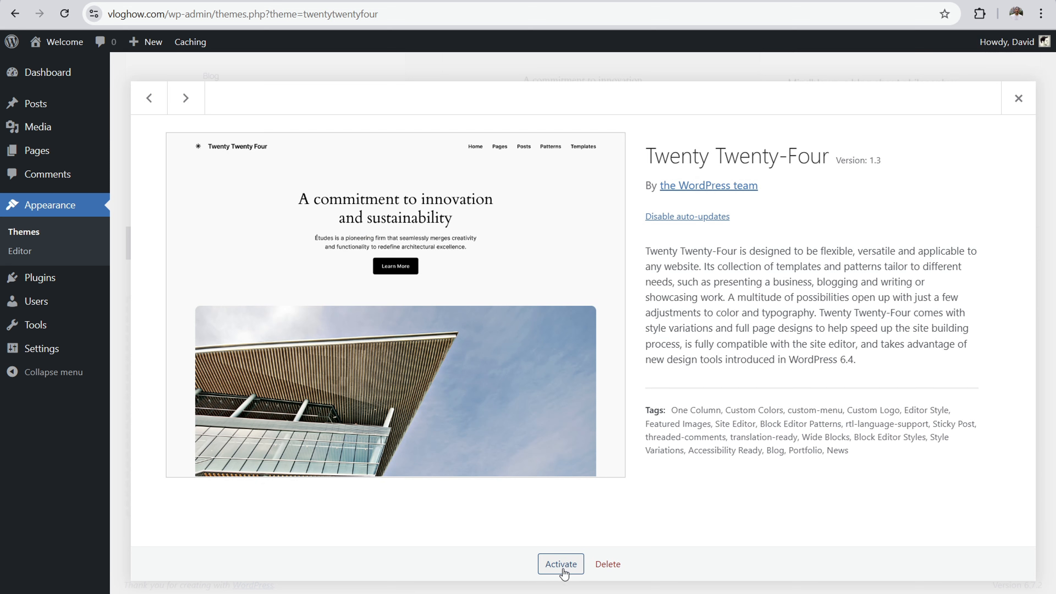
left_click(1031, 100)
scroll(419, 223, "up", 1)
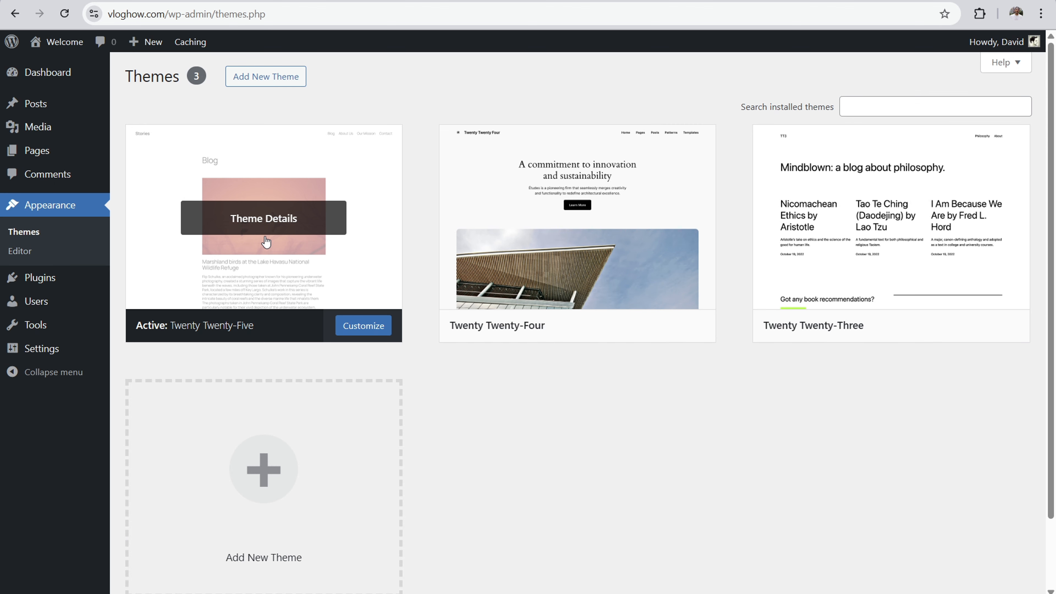
Step: Delete the unused Twenty Twenty-Four and Twenty Twenty-Three themes from the site
left_click(580, 166)
left_click(607, 564)
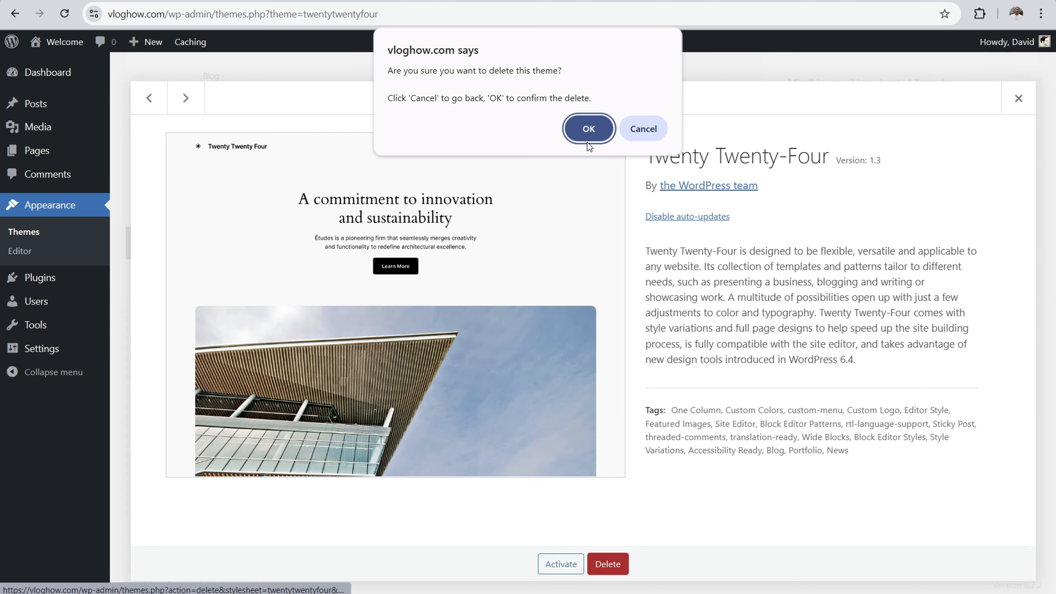
left_click(587, 127)
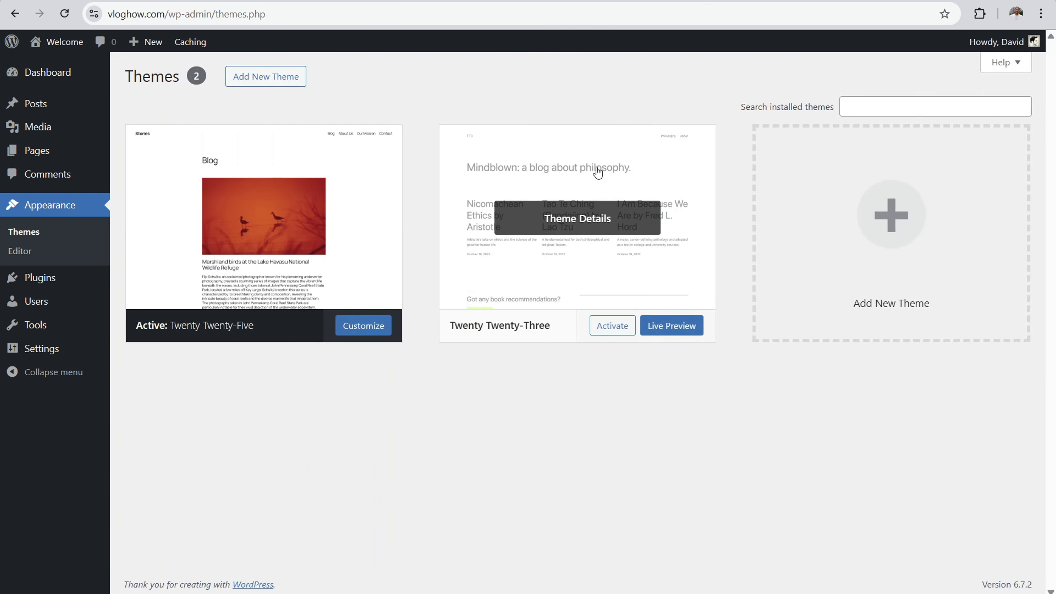
left_click(596, 170)
left_click(622, 573)
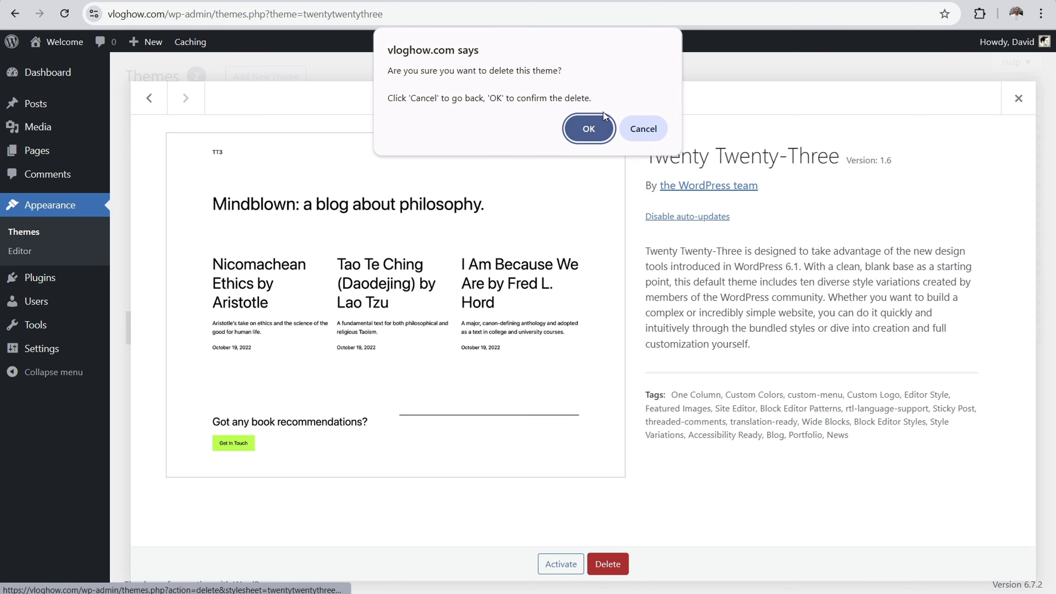
left_click(586, 127)
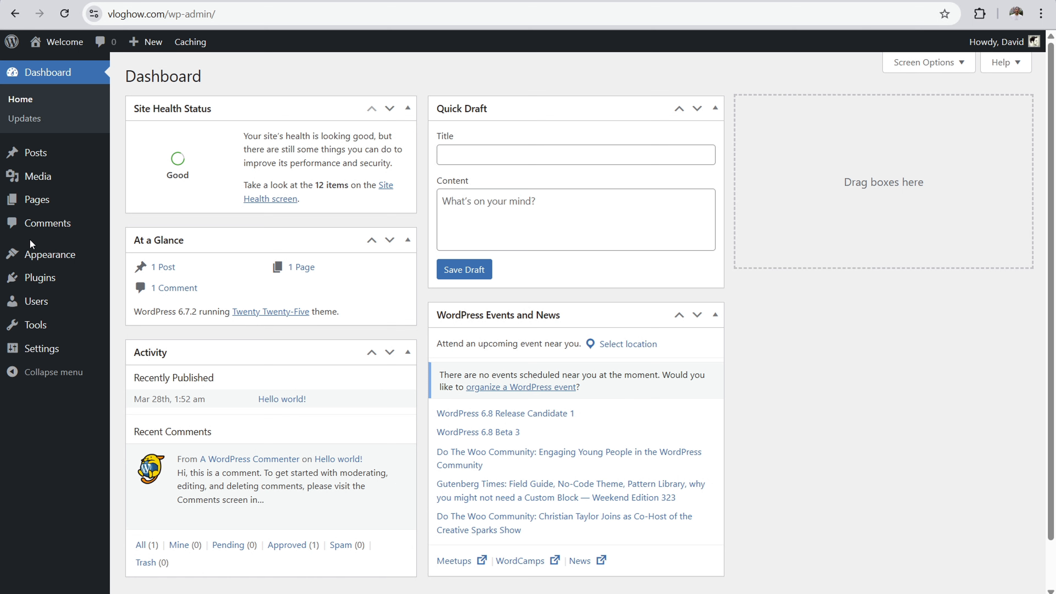
Step: Open the site editor for the active theme and enter its Navigation section
mouse_move(40, 258)
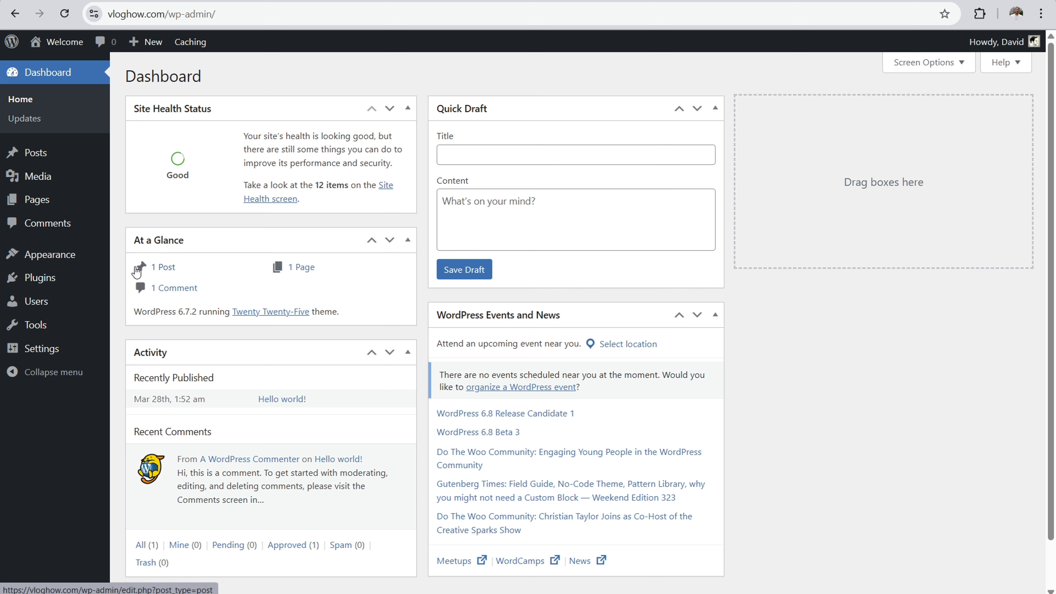
left_click(135, 285)
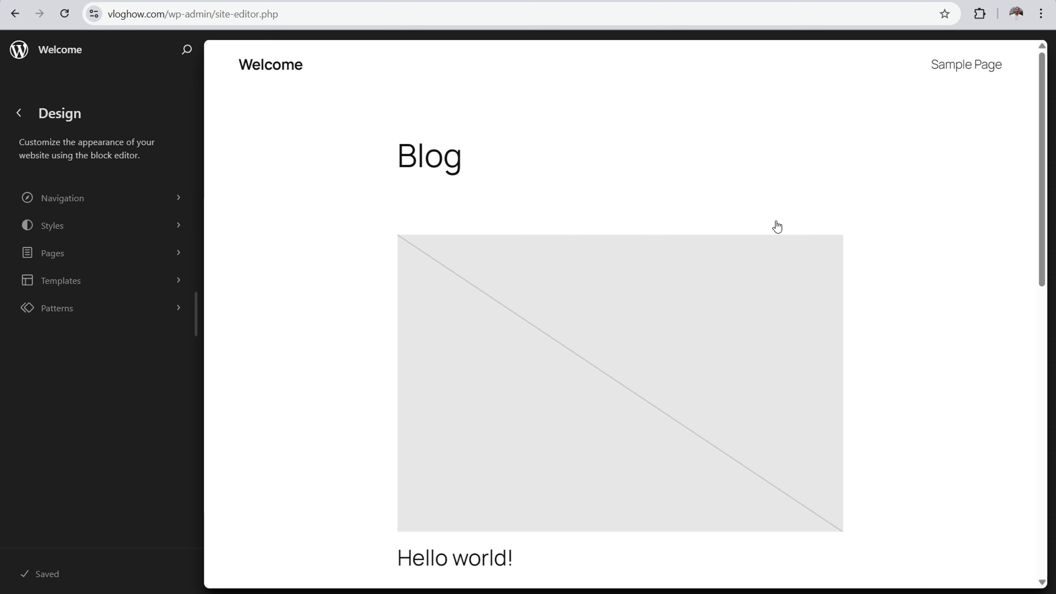
left_click(96, 199)
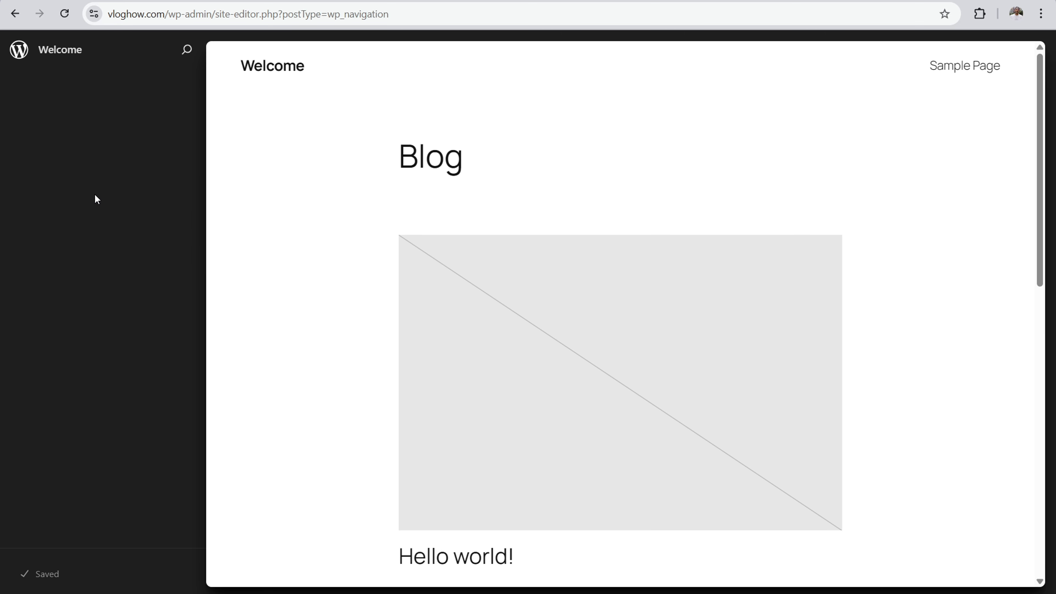
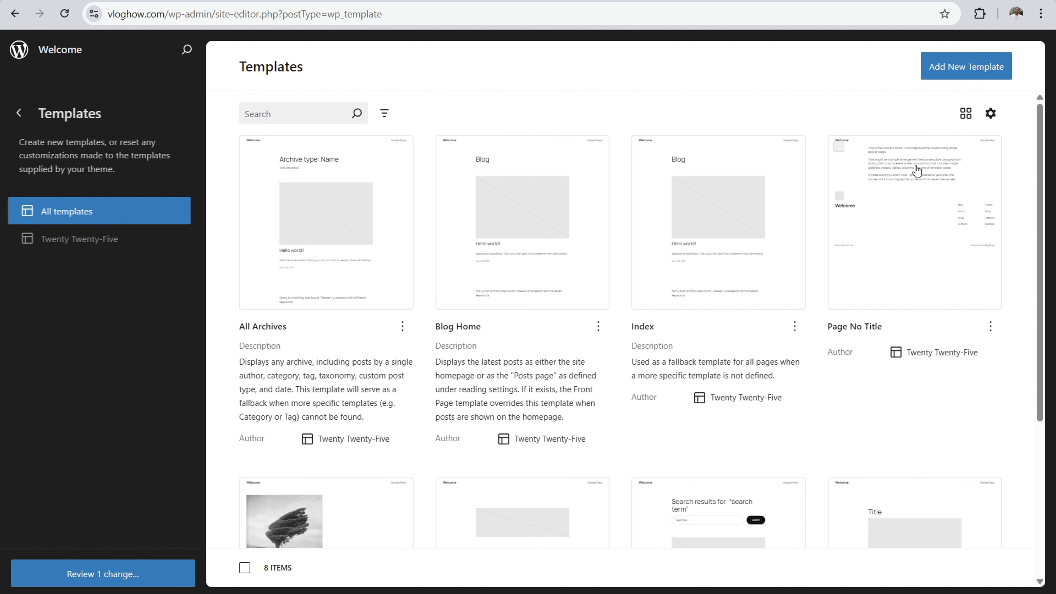
Step: Examine the theme's existing templates and the kinds of new templates that can be added, without adding one
scroll(757, 160, "down", 5)
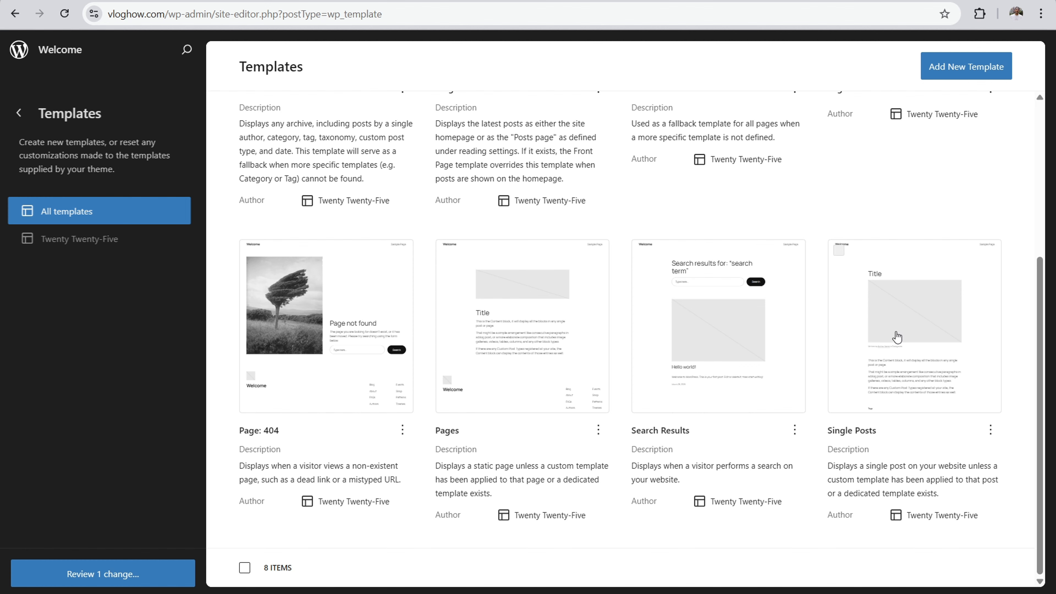
scroll(892, 331, "up", 5)
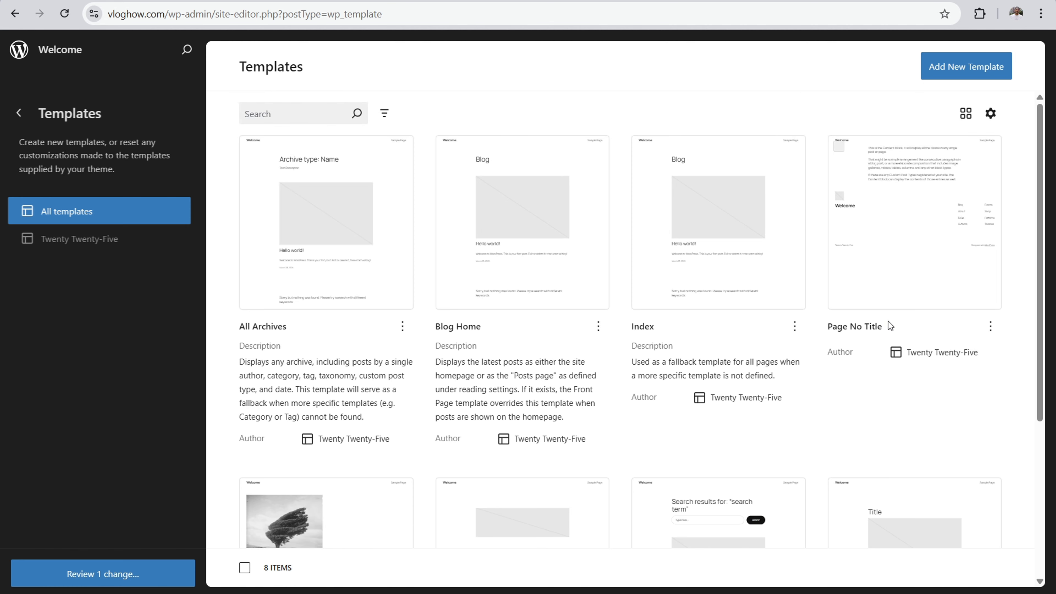
left_click(950, 73)
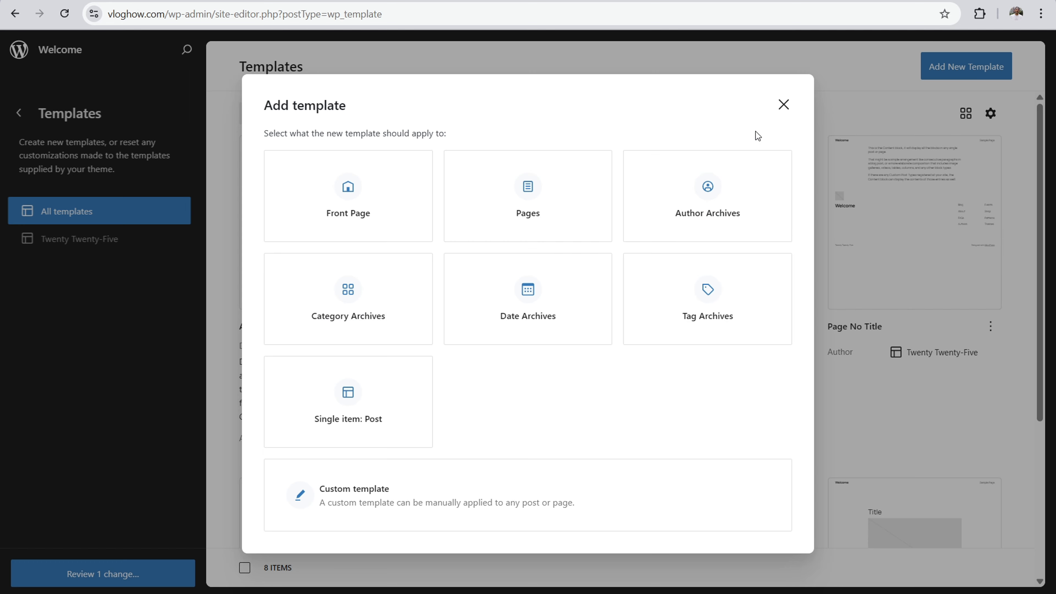
left_click(783, 104)
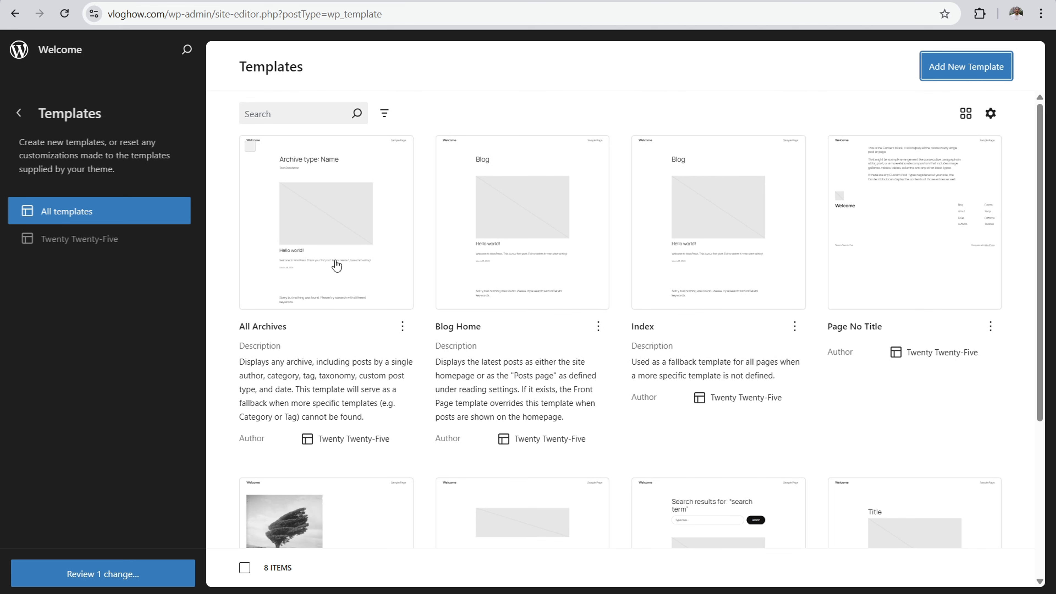
left_click(964, 72)
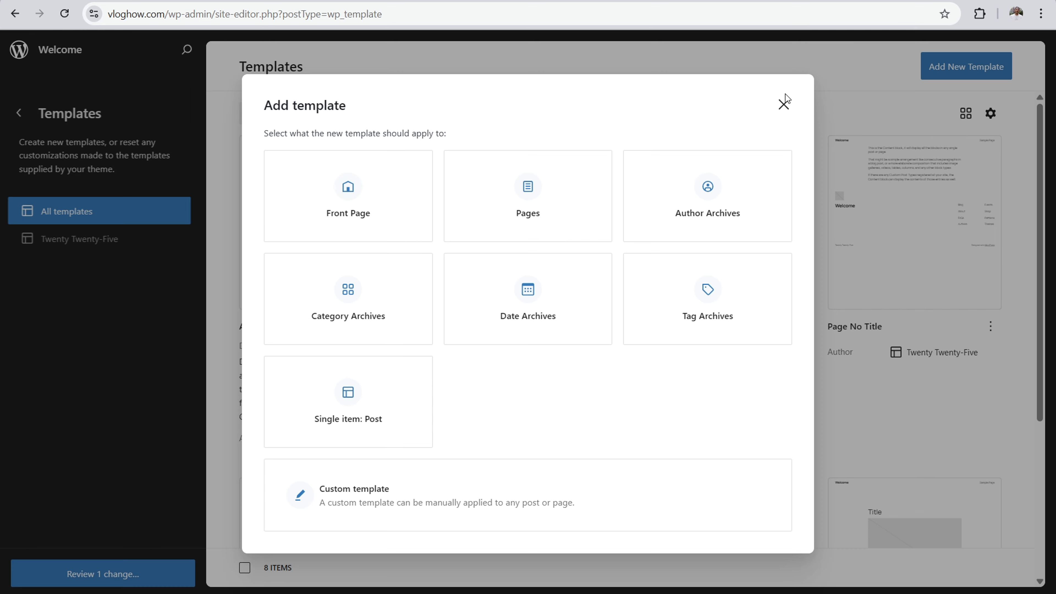
left_click(784, 105)
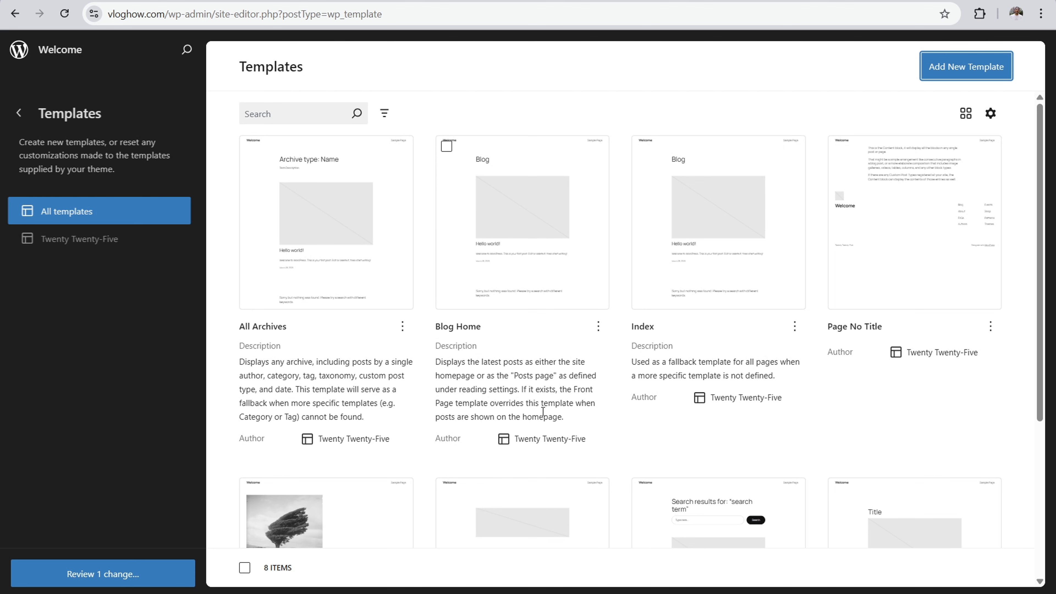
left_click(965, 62)
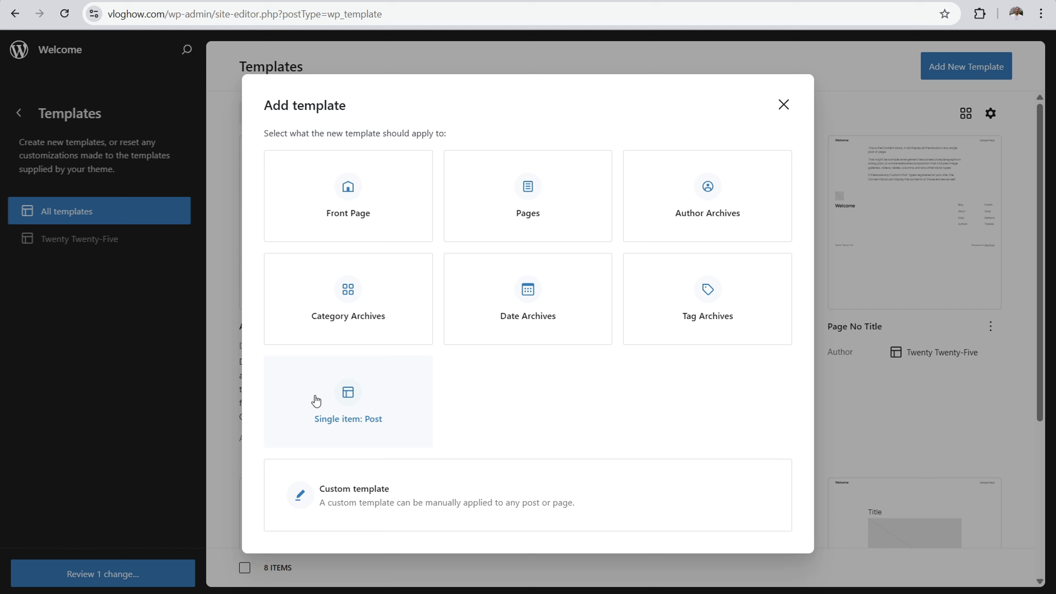
left_click(779, 108)
scroll(744, 283, "down", 5)
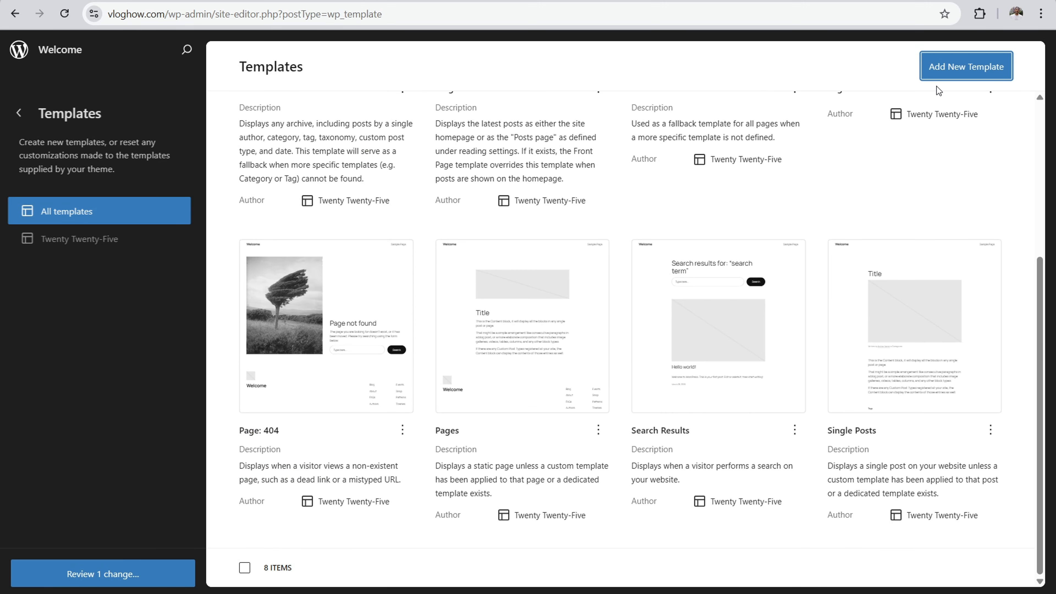
left_click(935, 64)
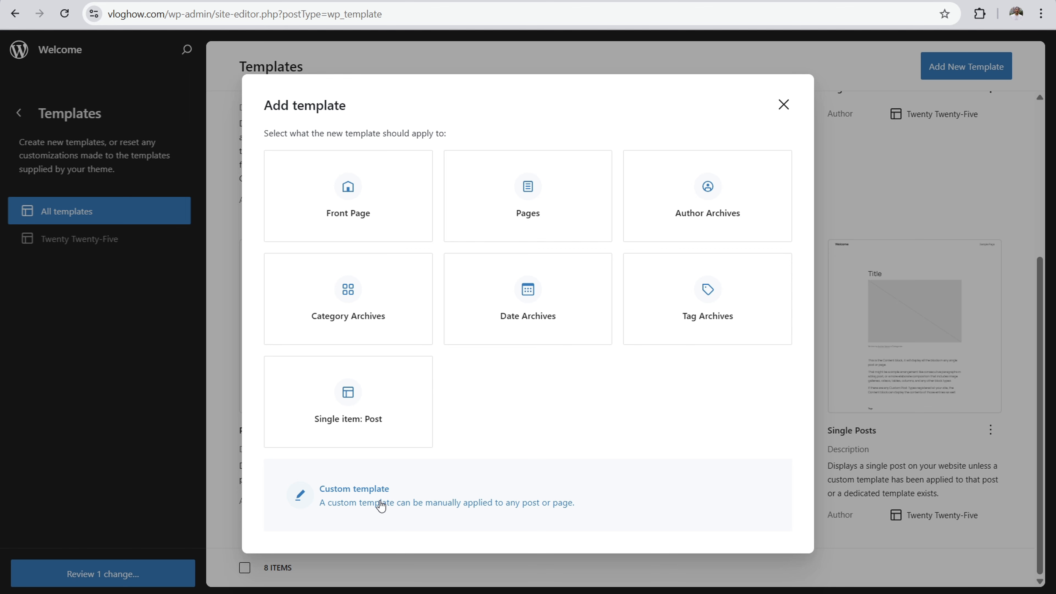
left_click(784, 104)
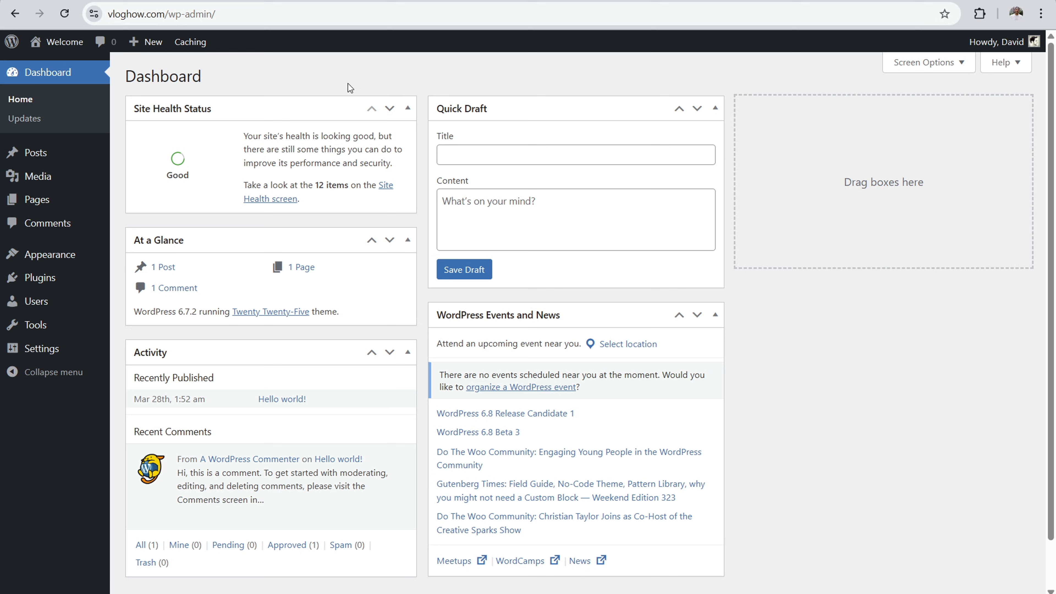
Step: Open the site's pages and start a new blank page without a pattern
mouse_move(61, 202)
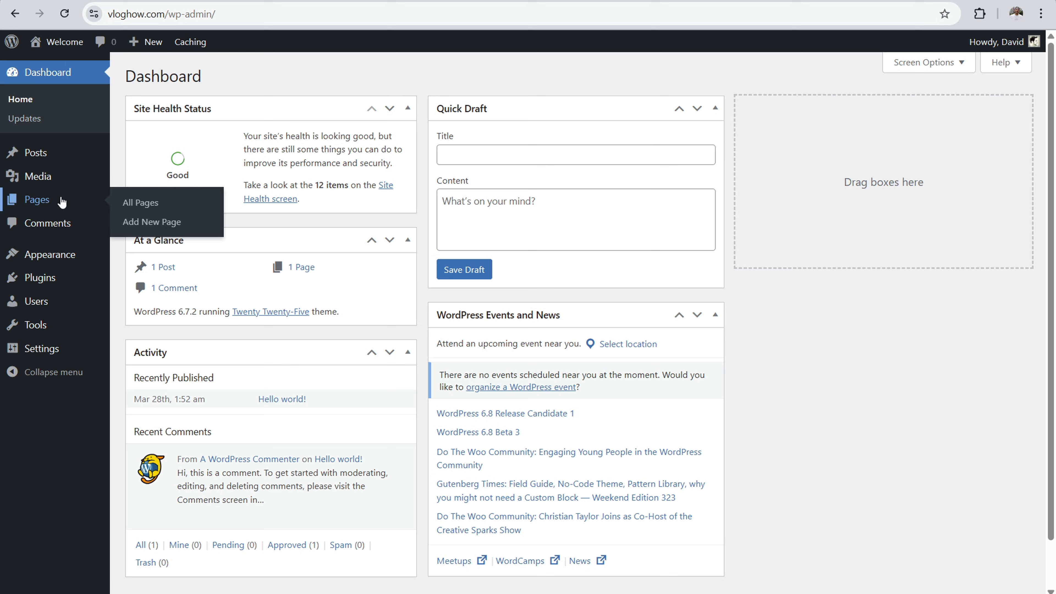
left_click(36, 201)
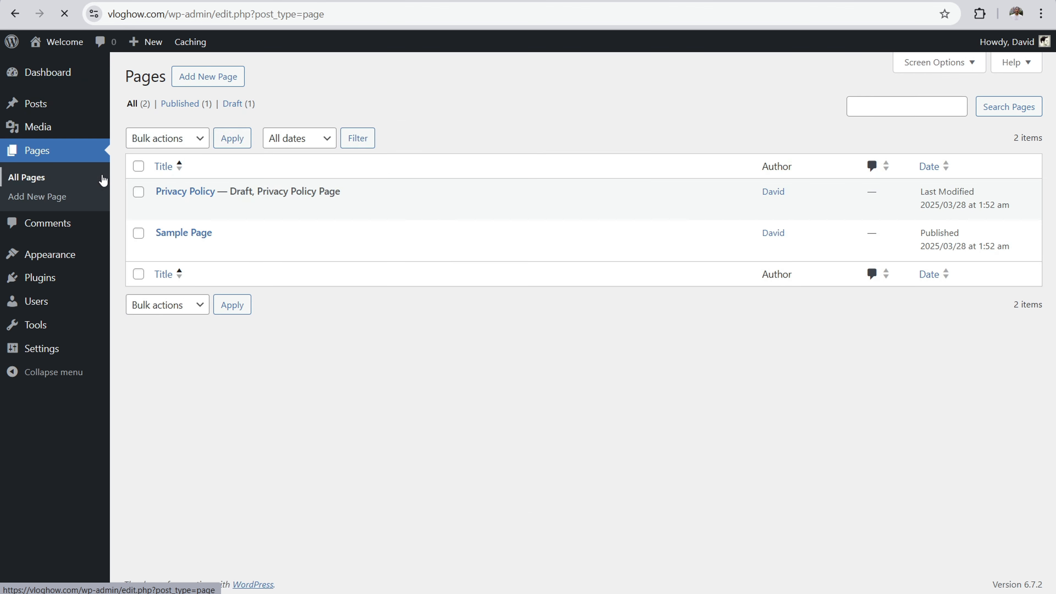
mouse_move(313, 252)
mouse_move(171, 199)
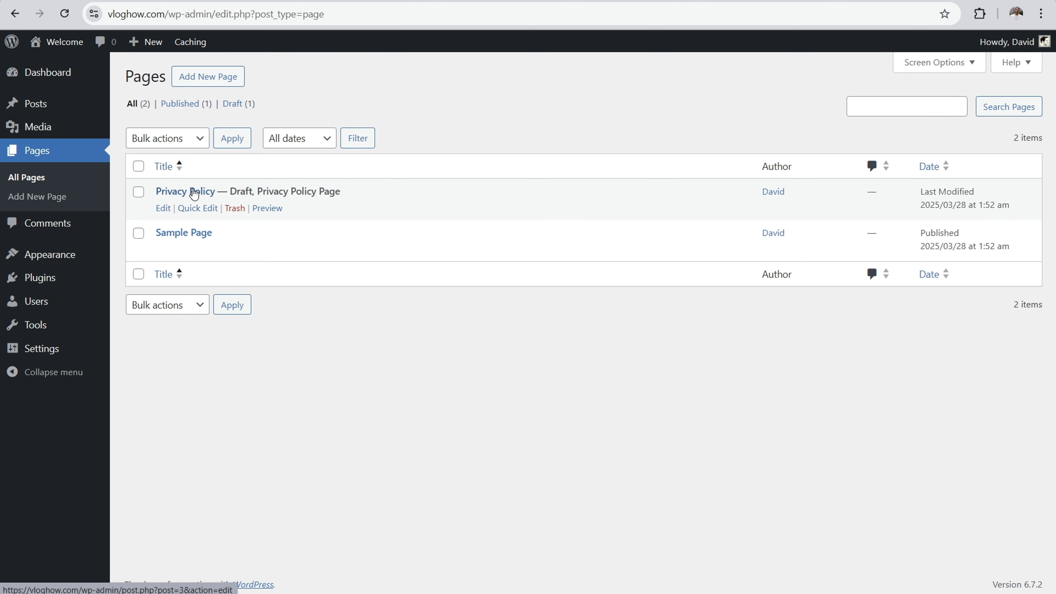
left_click(214, 84)
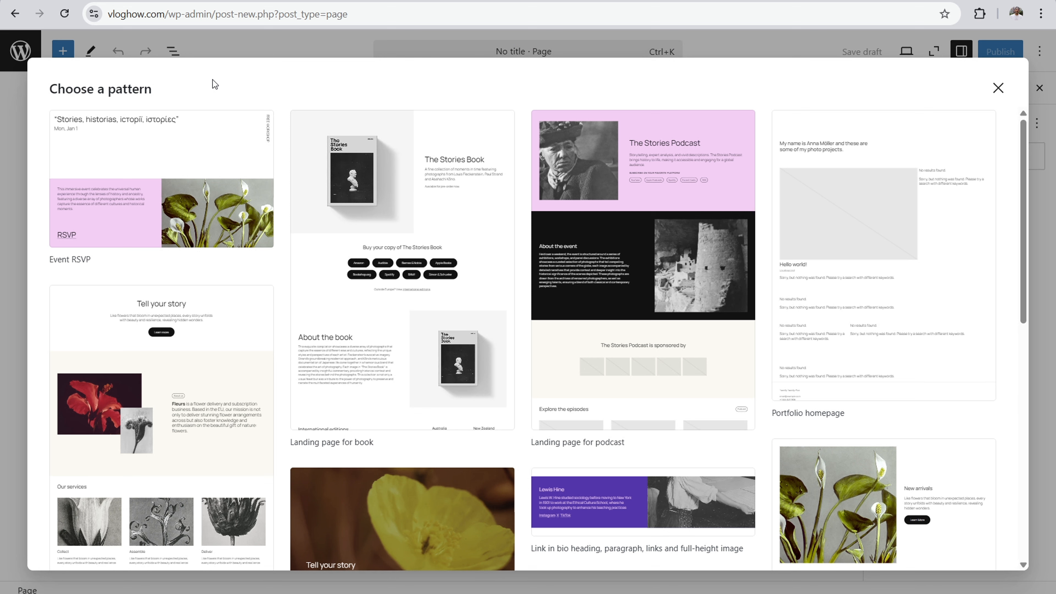
left_click(998, 88)
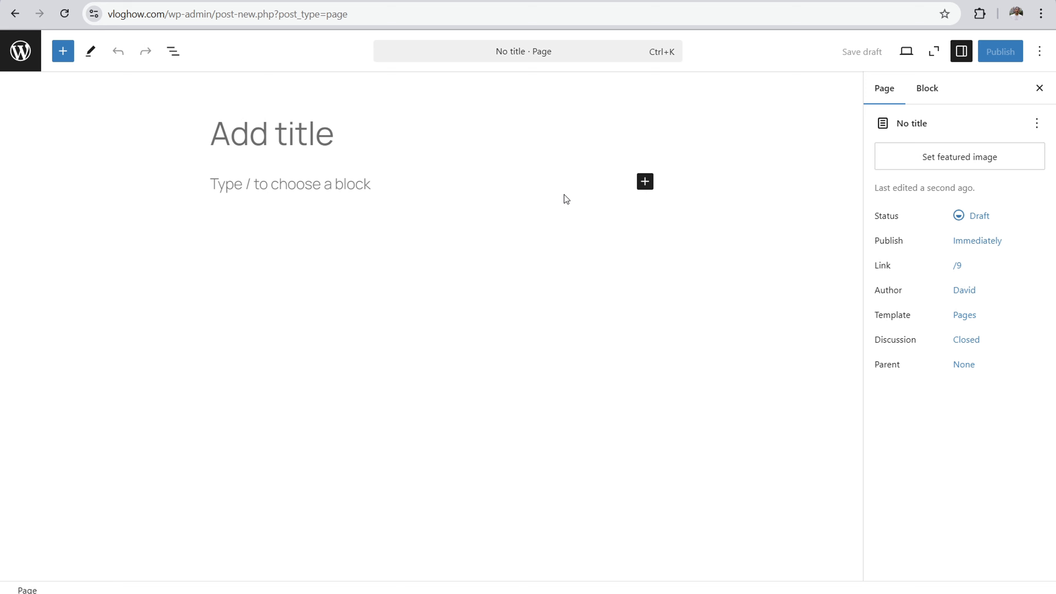
Step: Title the new page Homepage and publish it
left_click(277, 131)
type("Hom")
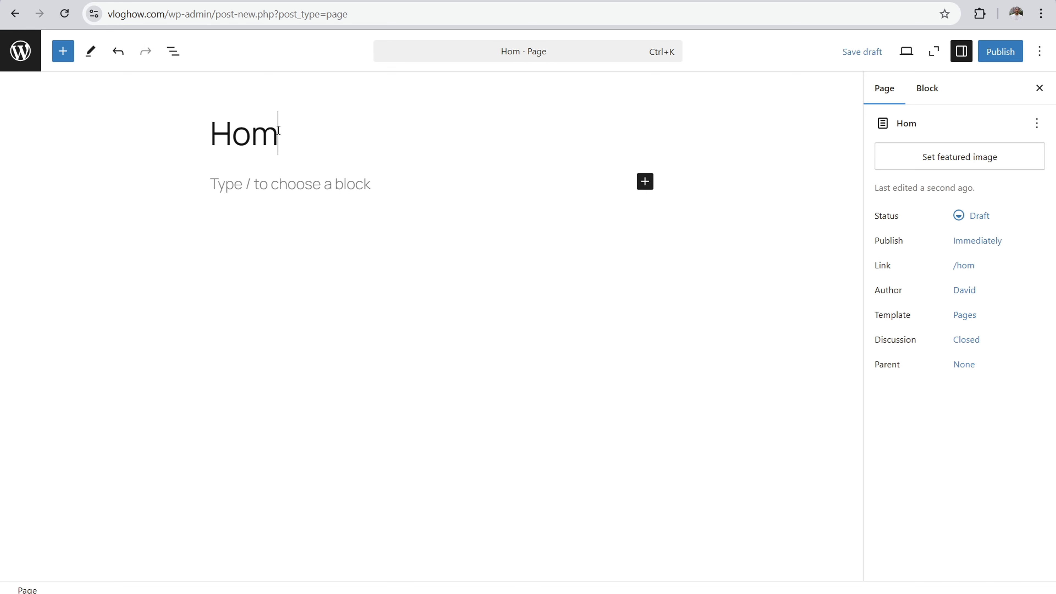
type("epage")
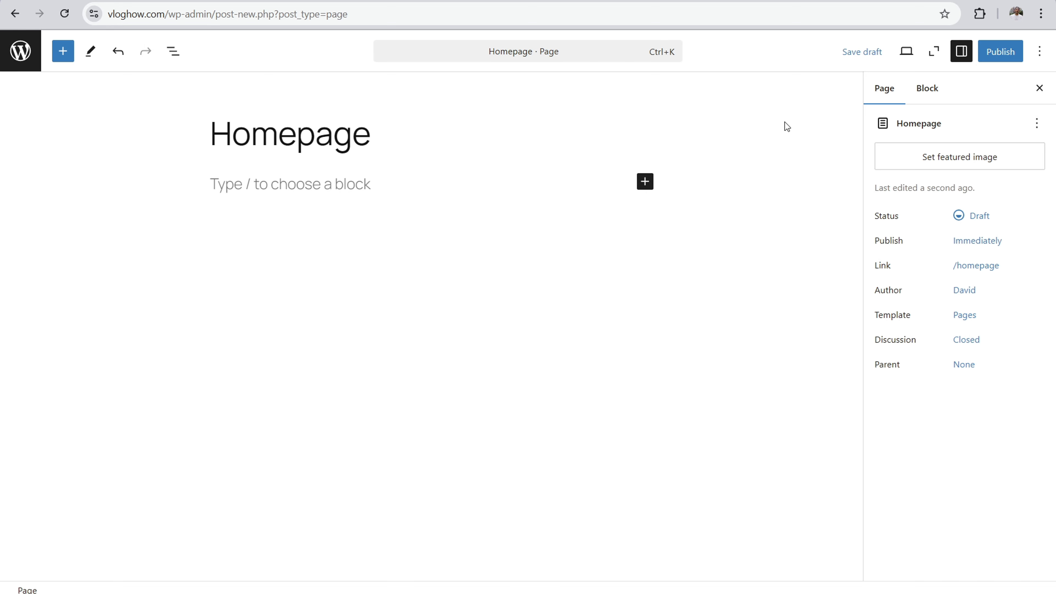
left_click(997, 60)
left_click(998, 62)
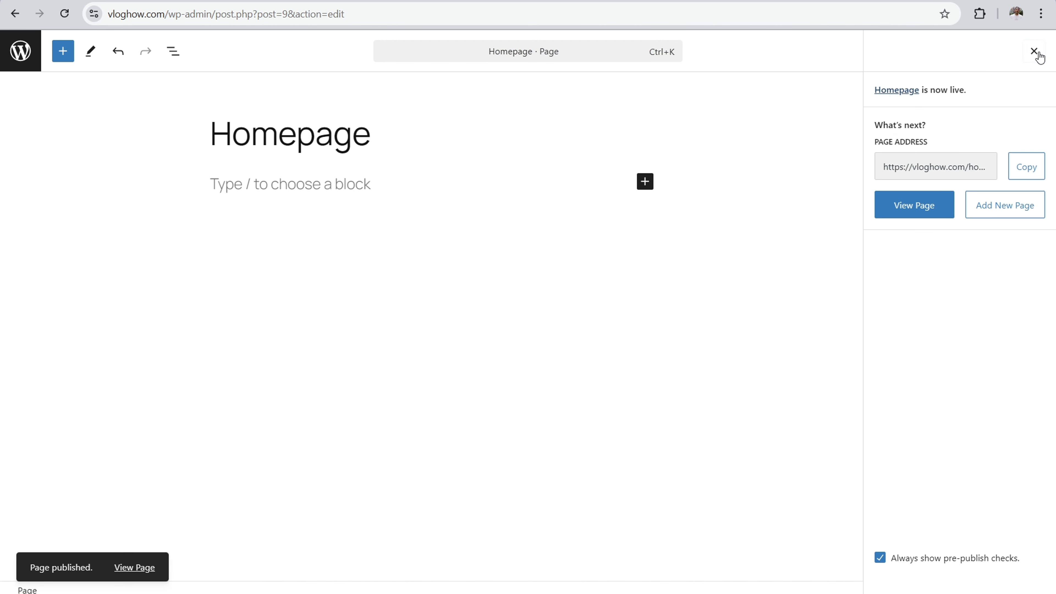
left_click(1034, 51)
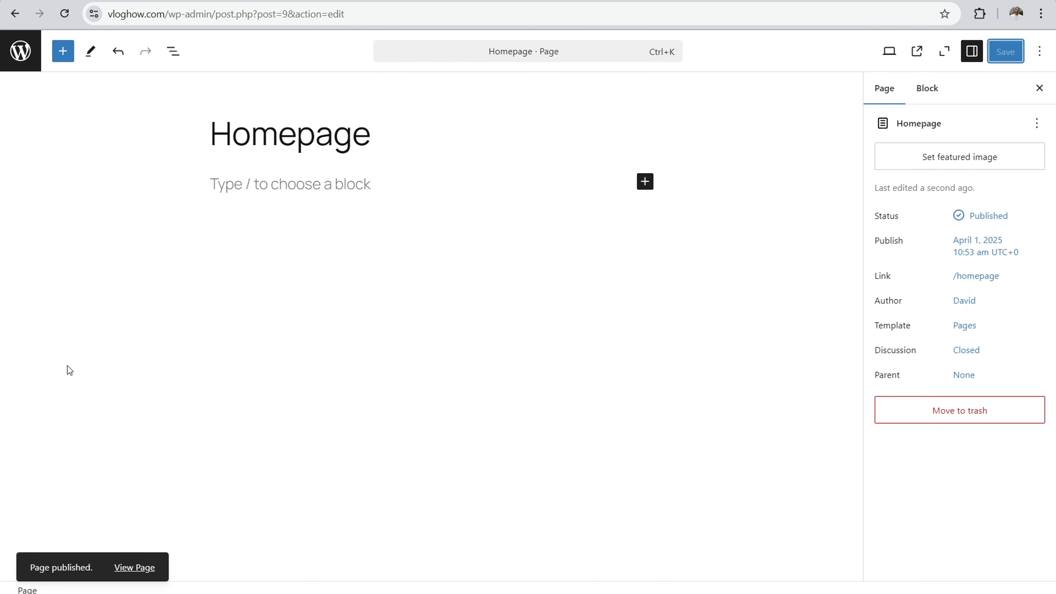
Step: Create another blank page titled Blog, publish it and return to the list of pages
left_click(18, 56)
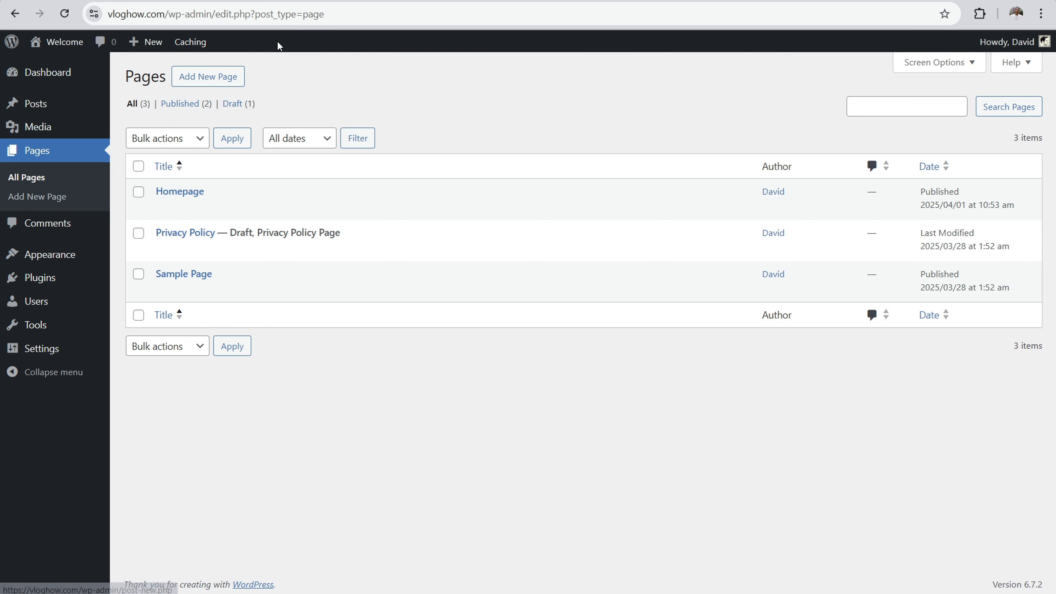
left_click(214, 76)
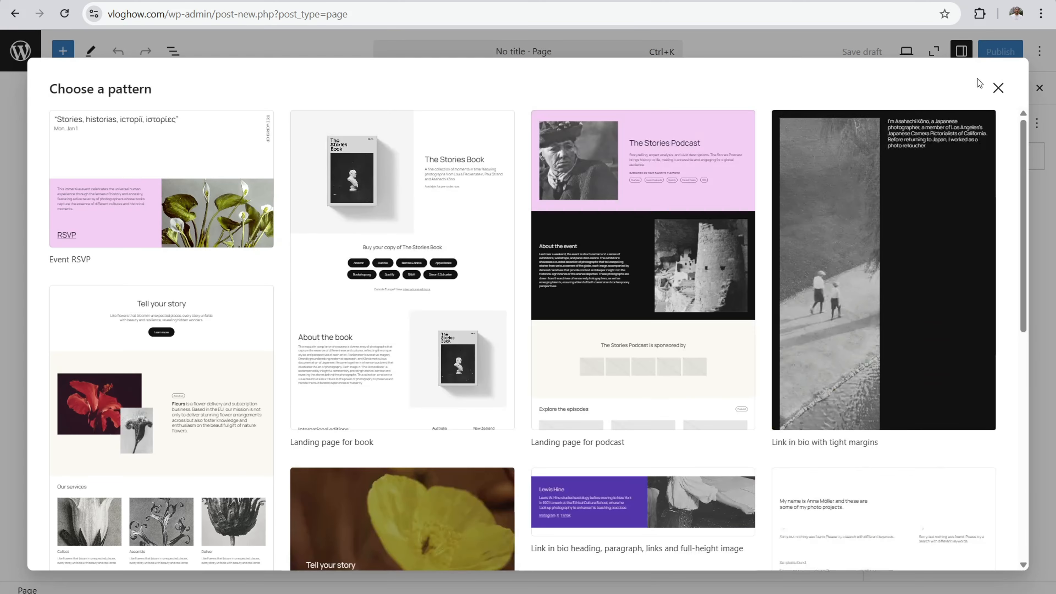
left_click(998, 89)
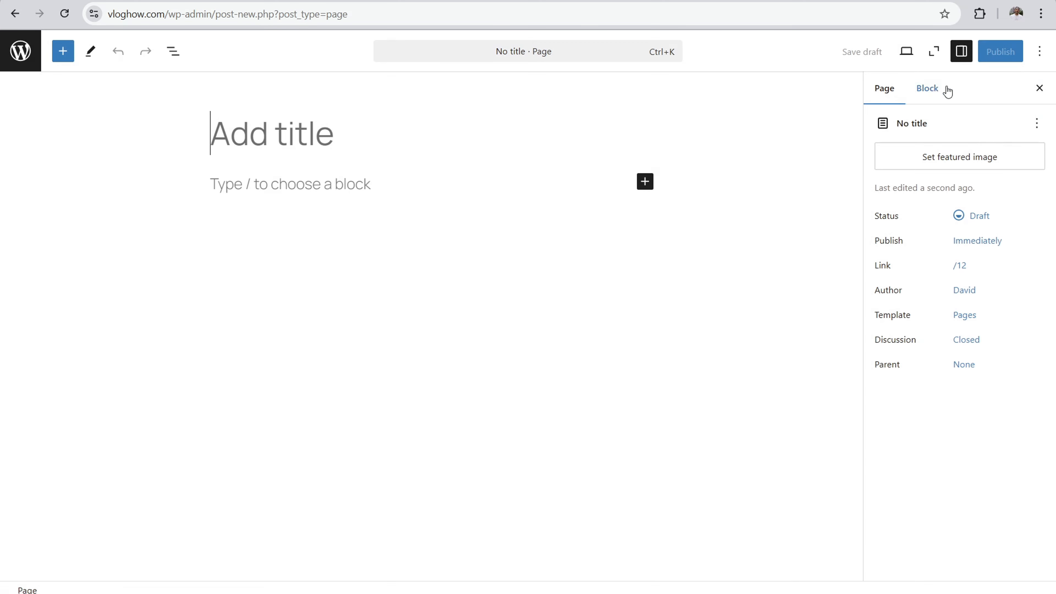
type("Blog")
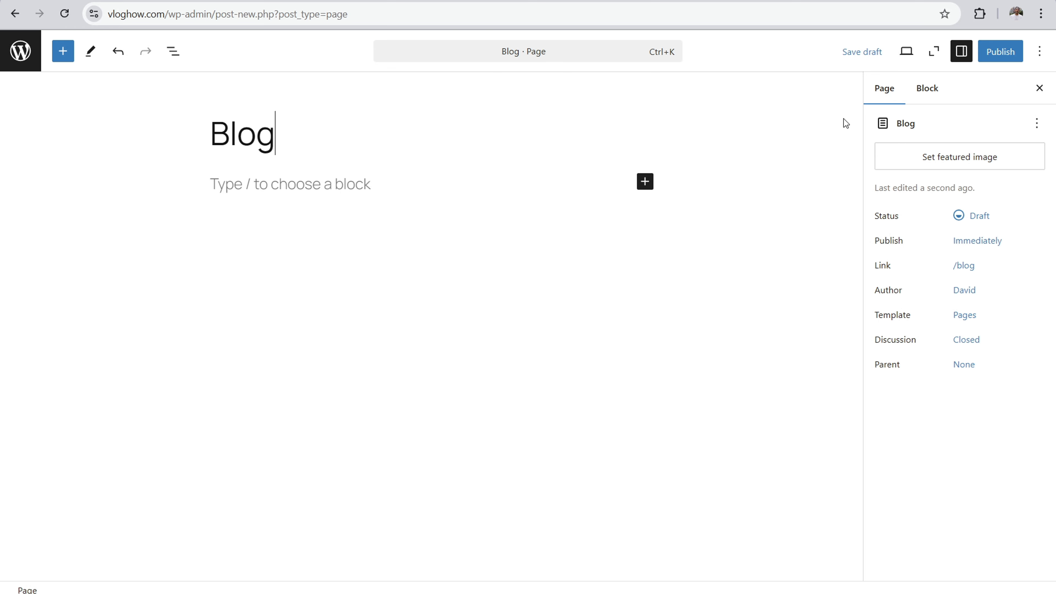
left_click(1001, 56)
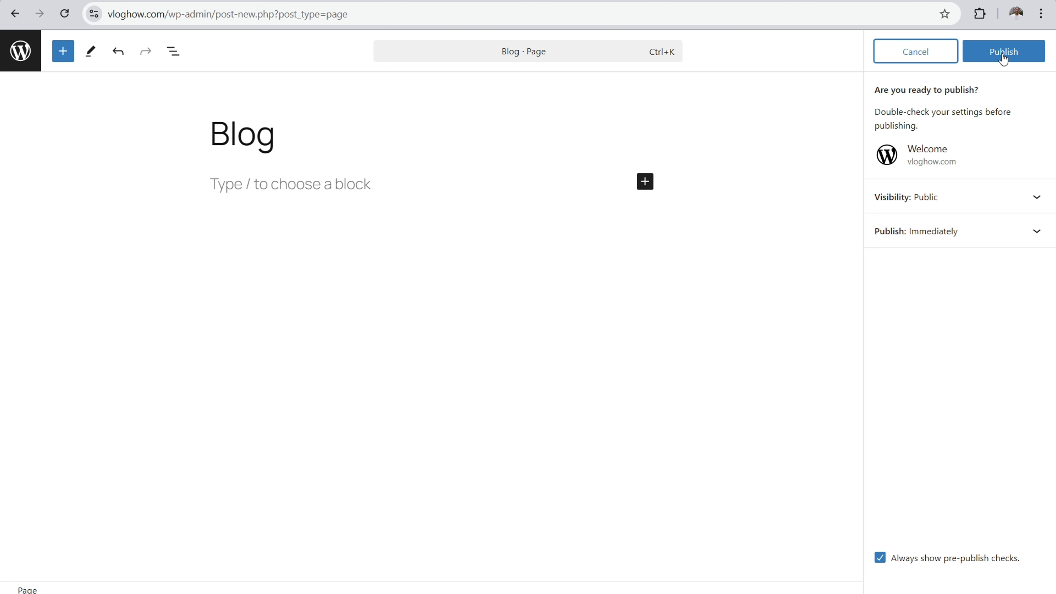
left_click(1003, 56)
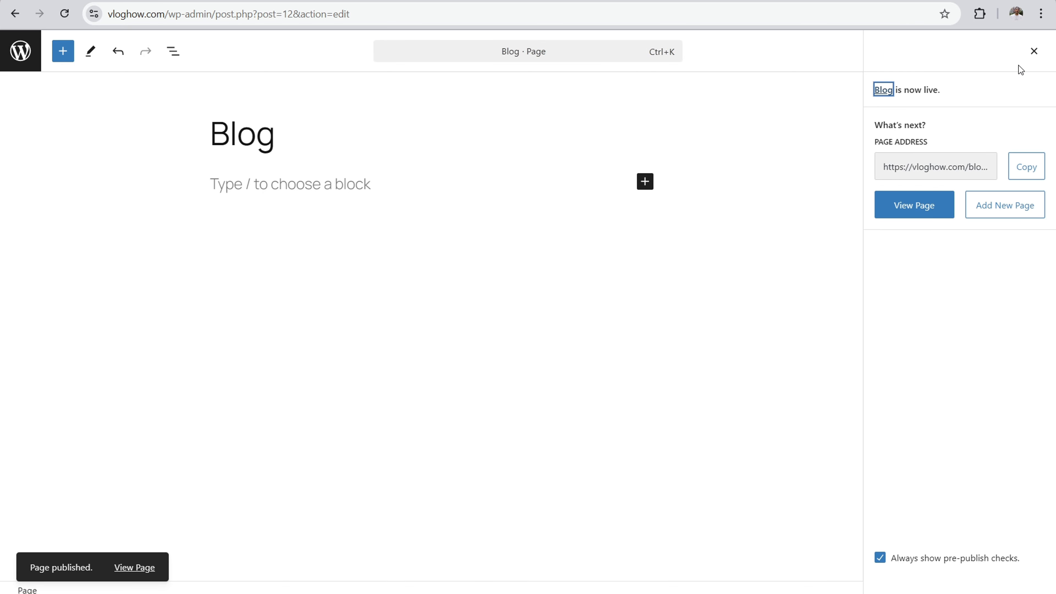
left_click(1034, 52)
left_click(14, 56)
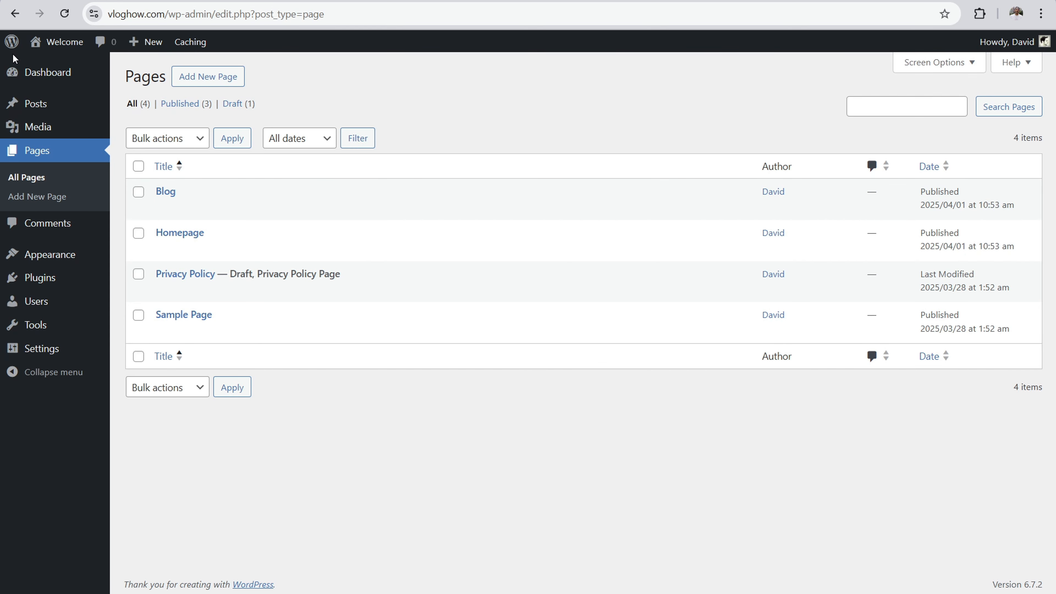
Step: In the Reading settings, make the homepage a static page, with Homepage as the homepage and Blog as the posts page
mouse_move(52, 349)
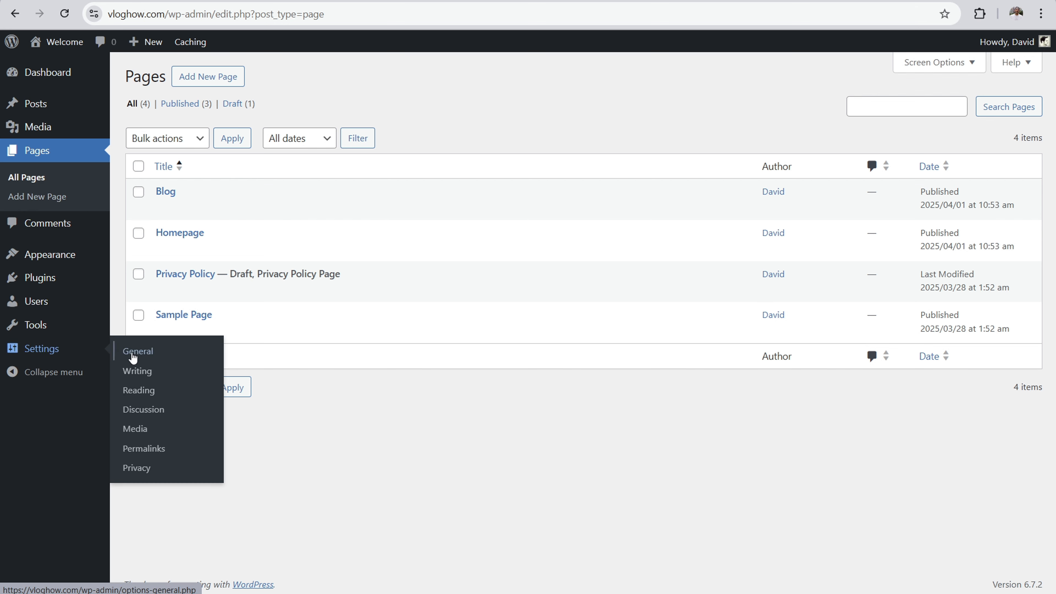
left_click(139, 393)
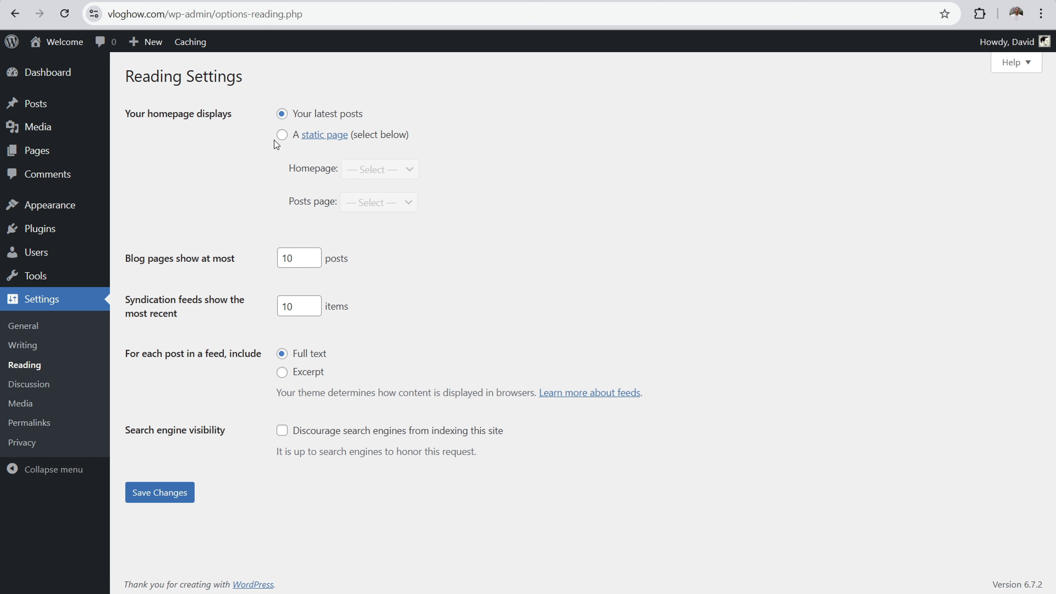
left_click(282, 135)
left_click(392, 170)
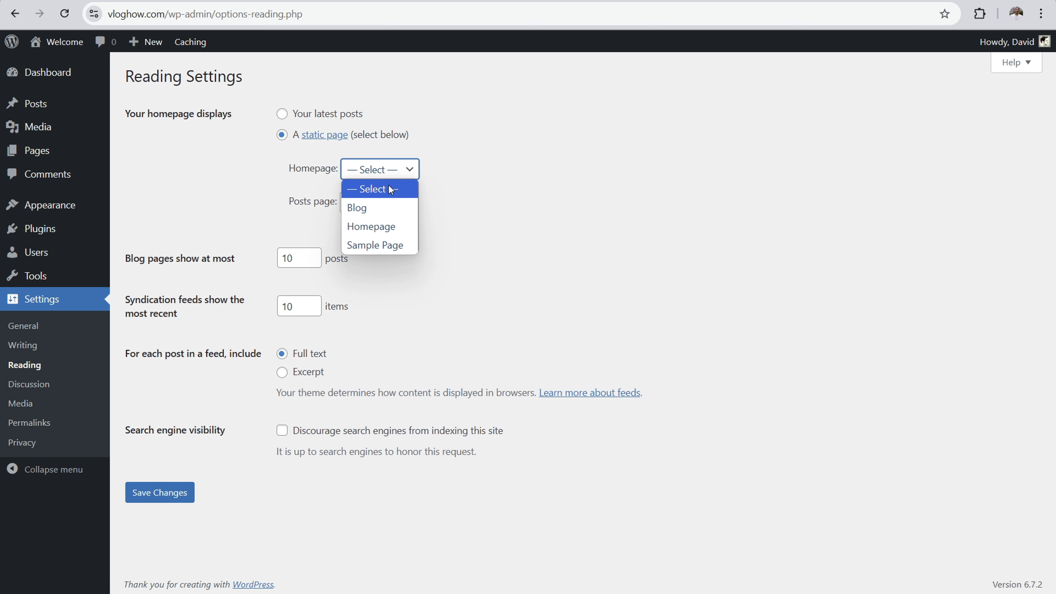
left_click(371, 226)
left_click(378, 202)
left_click(374, 236)
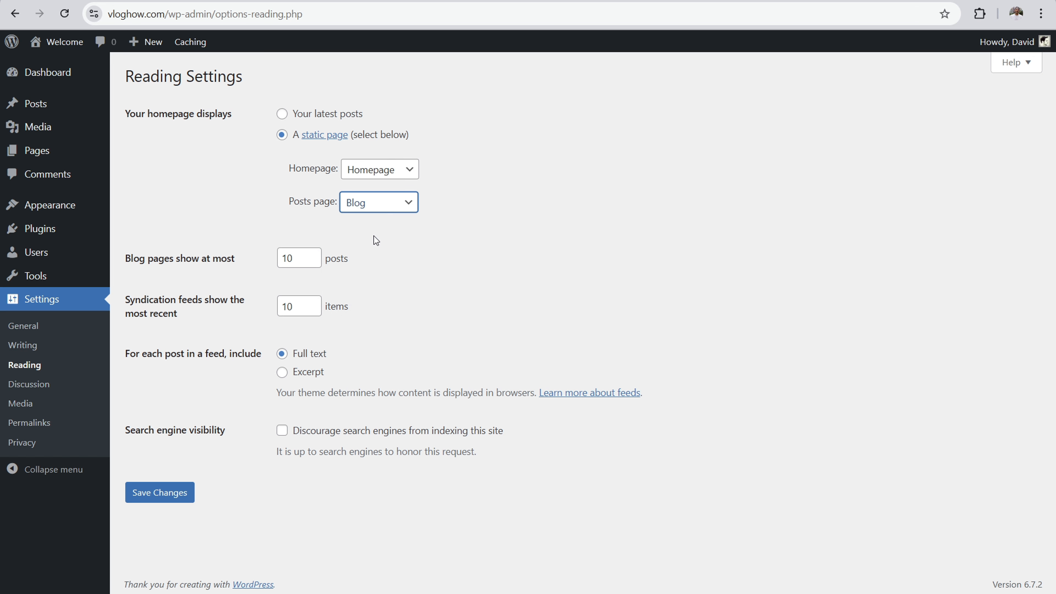
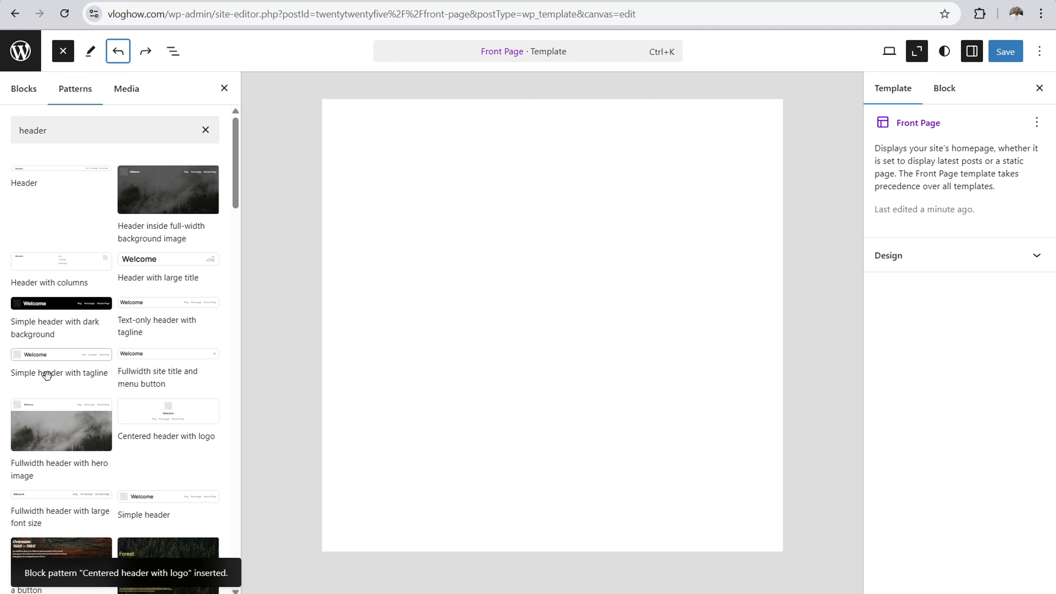
Step: Insert the "Fullwidth header with hero image" pattern into the Front Page template, save it and return to the template list
left_click(52, 429)
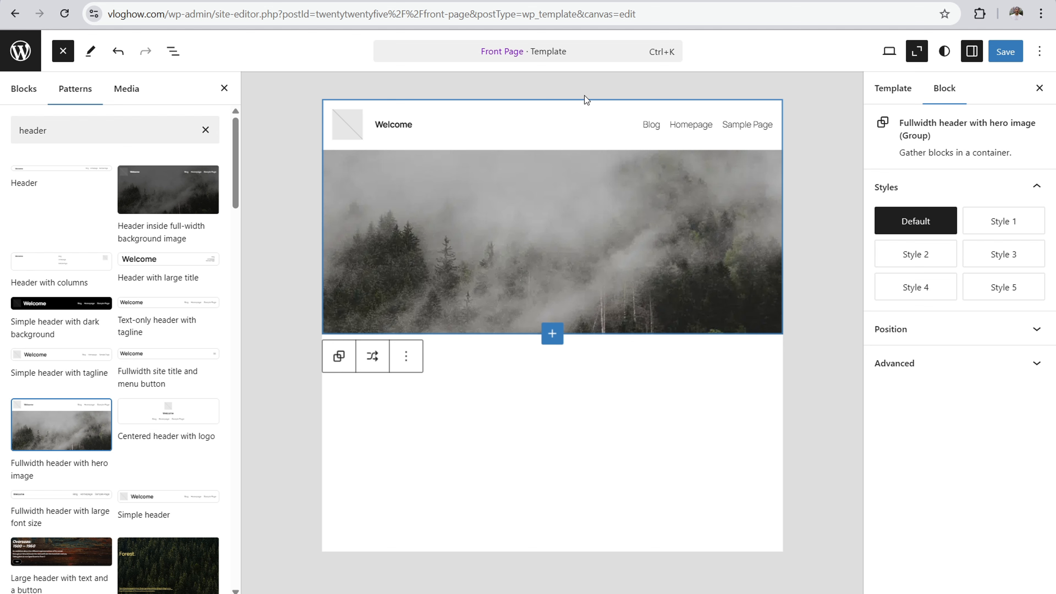
left_click(1004, 55)
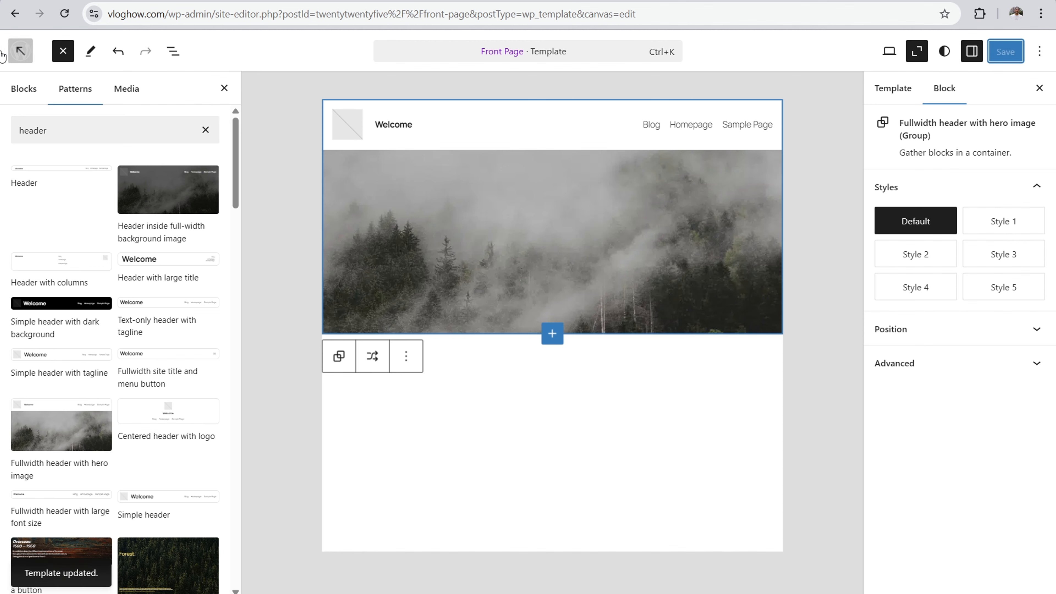
left_click(22, 56)
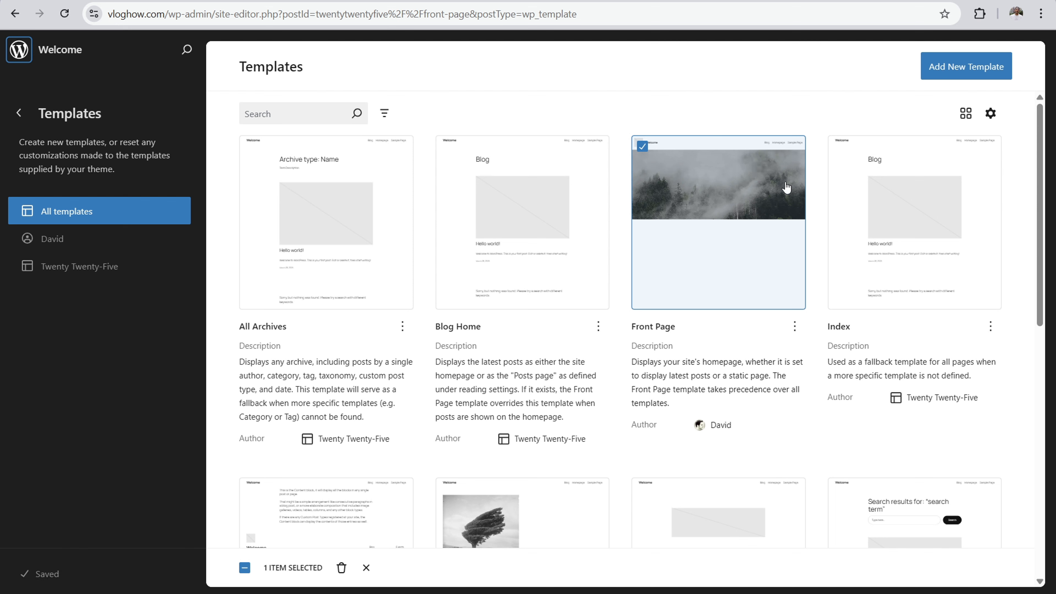
Step: View the live site's homepage and check in the dashboard's list of pages which page is the front page
left_click(61, 48)
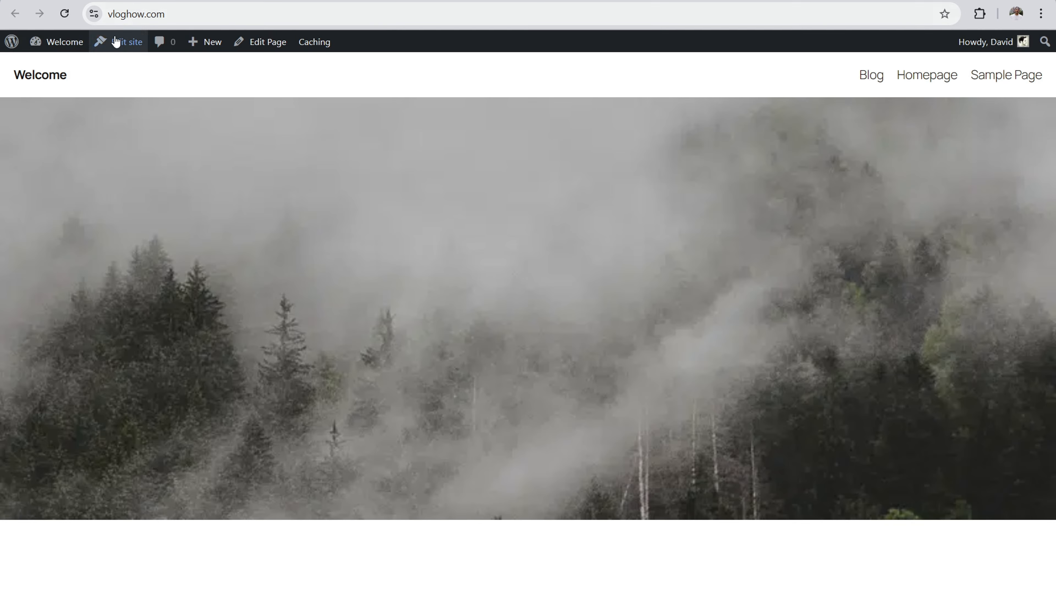
mouse_move(52, 41)
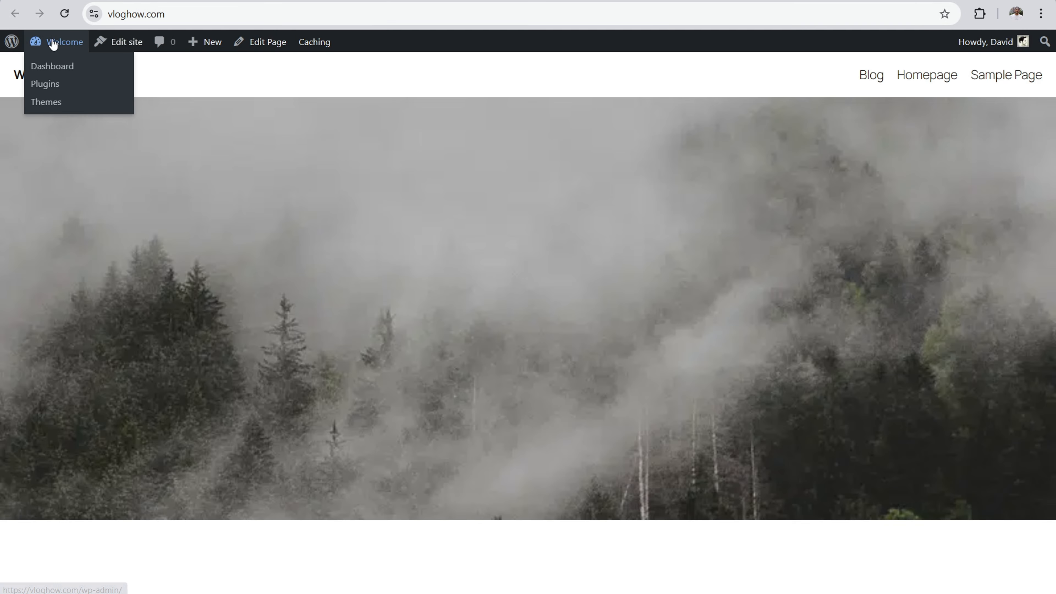
left_click(62, 66)
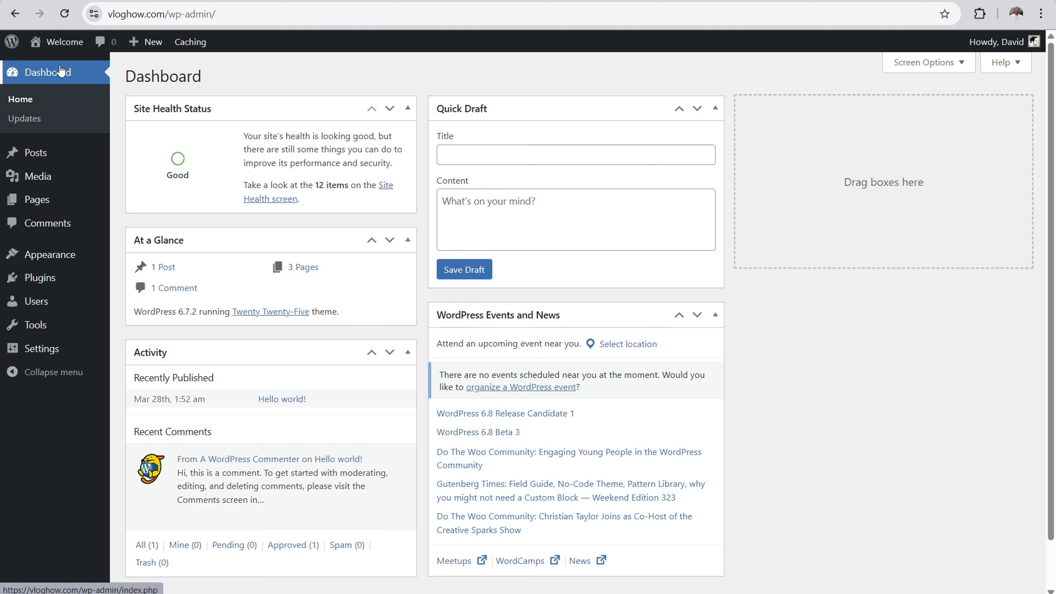
left_click(46, 202)
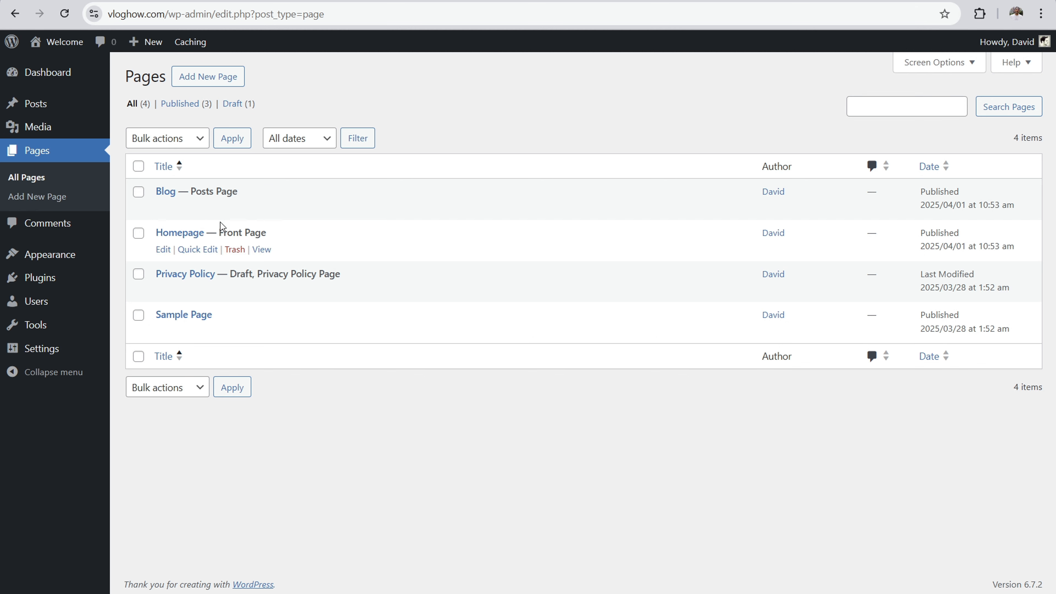
left_click_drag(226, 231, 271, 239)
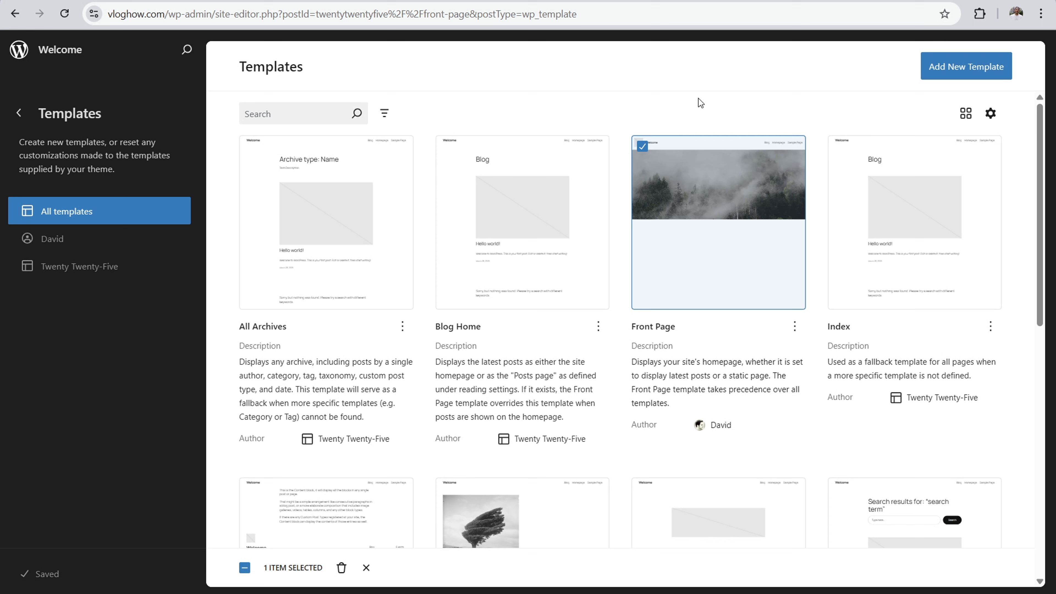
Step: Open the Front Page template for editing and browse its alternative designs
left_click(727, 204)
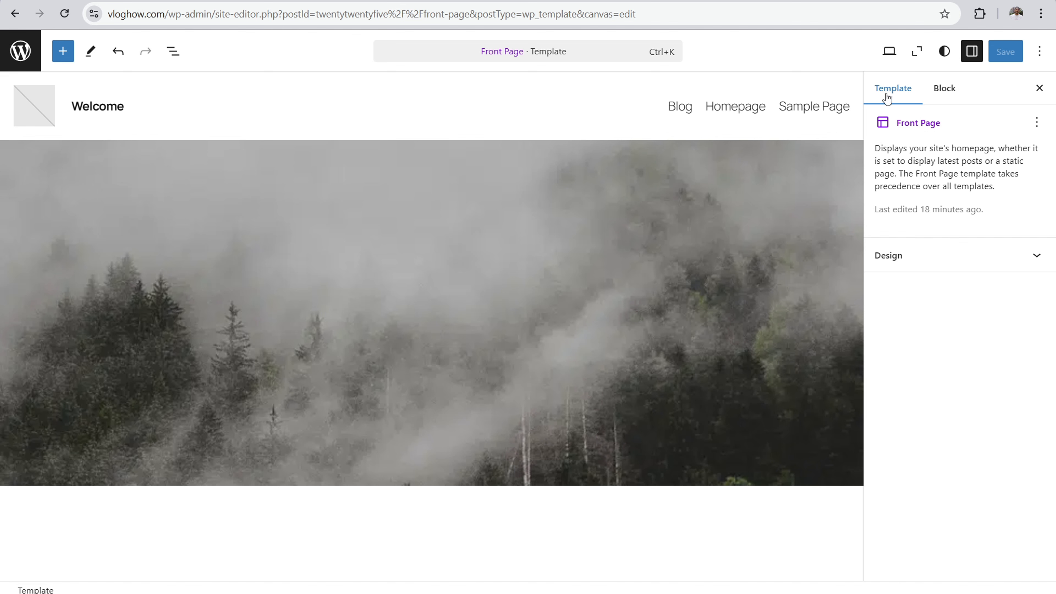
left_click(926, 258)
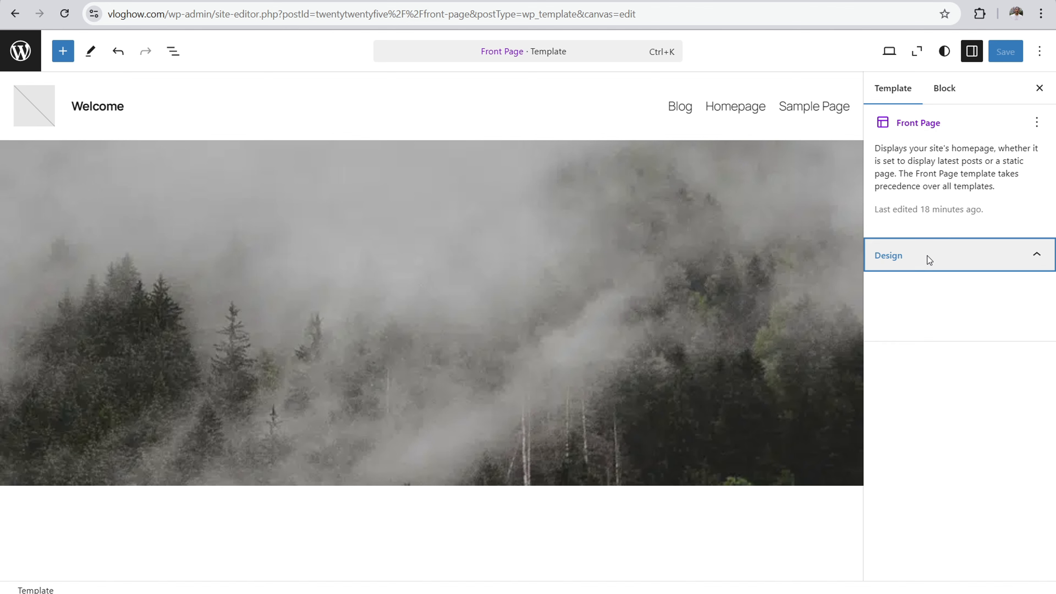
scroll(914, 366, "down", 8)
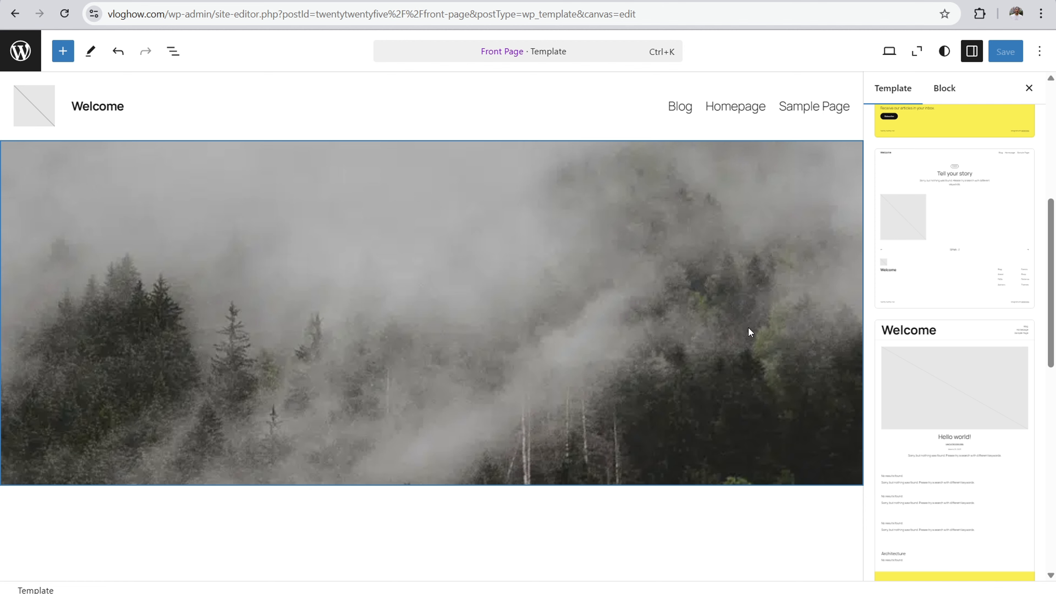
scroll(978, 177, "up", 8)
Step: Darken the header's cover image by raising its overlay opacity
left_click(933, 85)
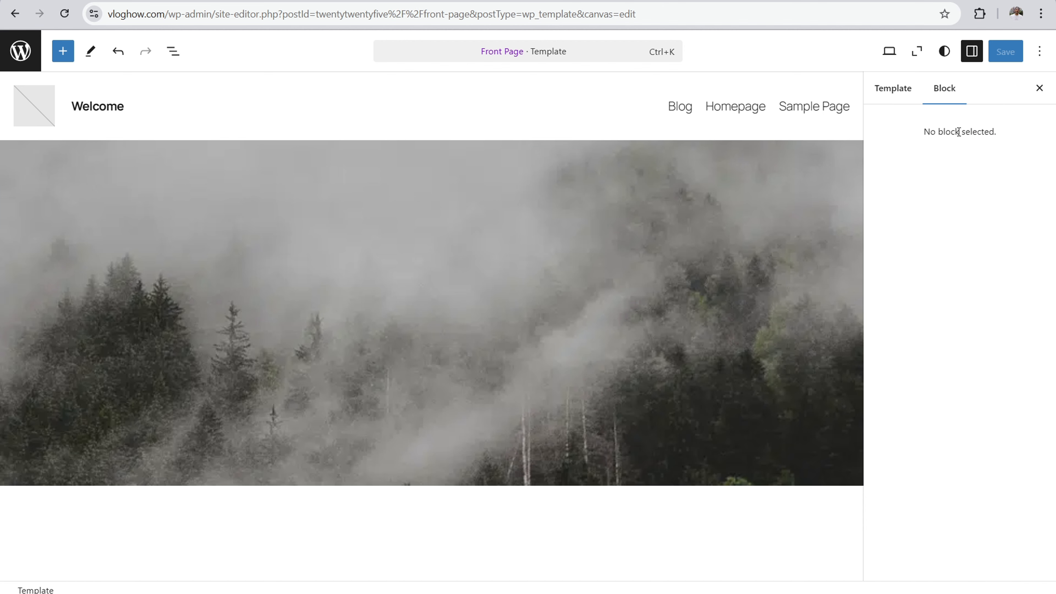
left_click(525, 299)
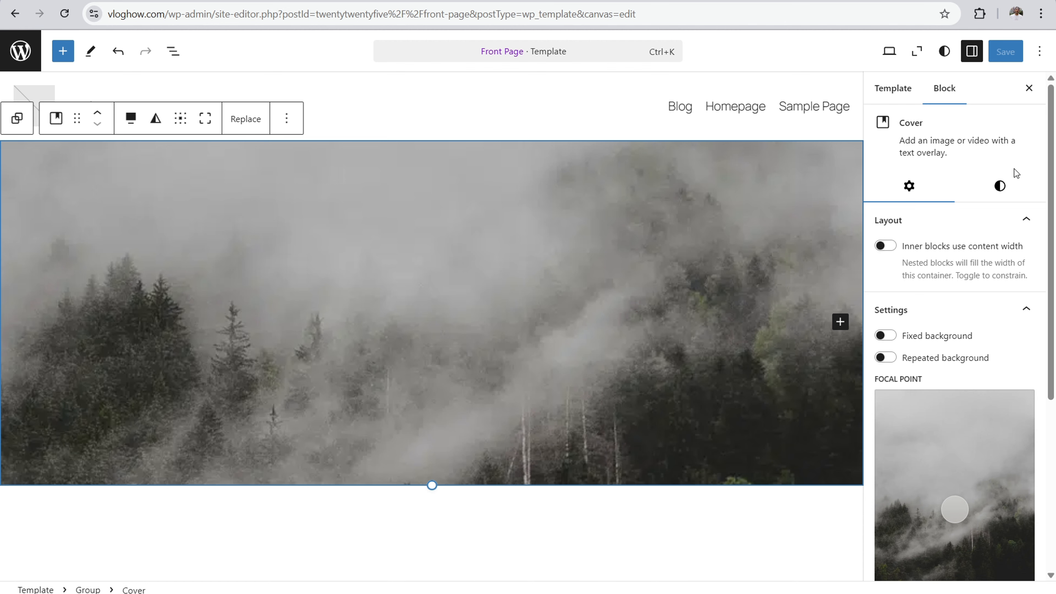
left_click(1003, 193)
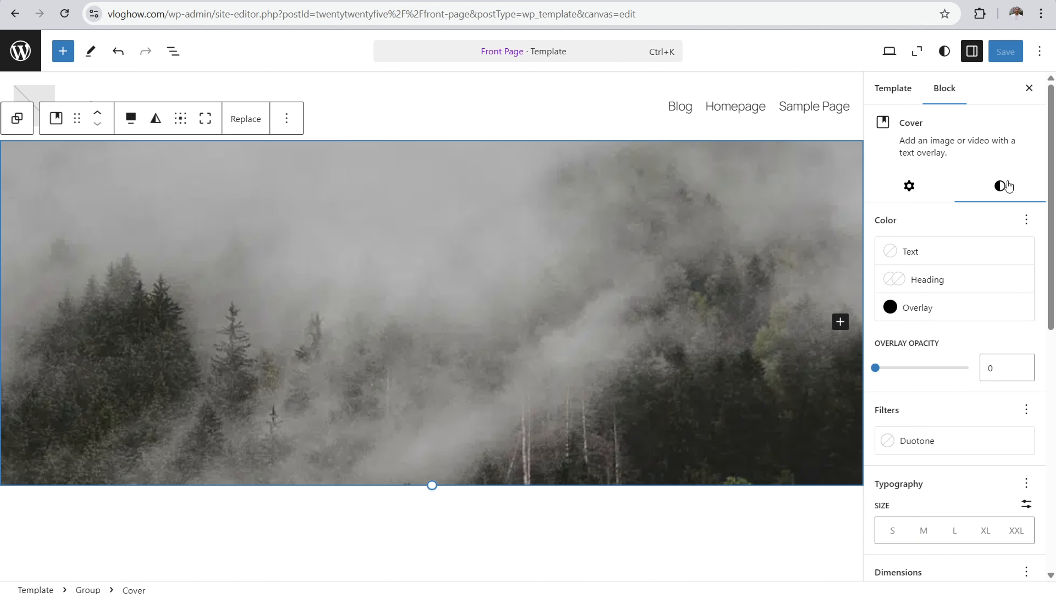
left_click(916, 309)
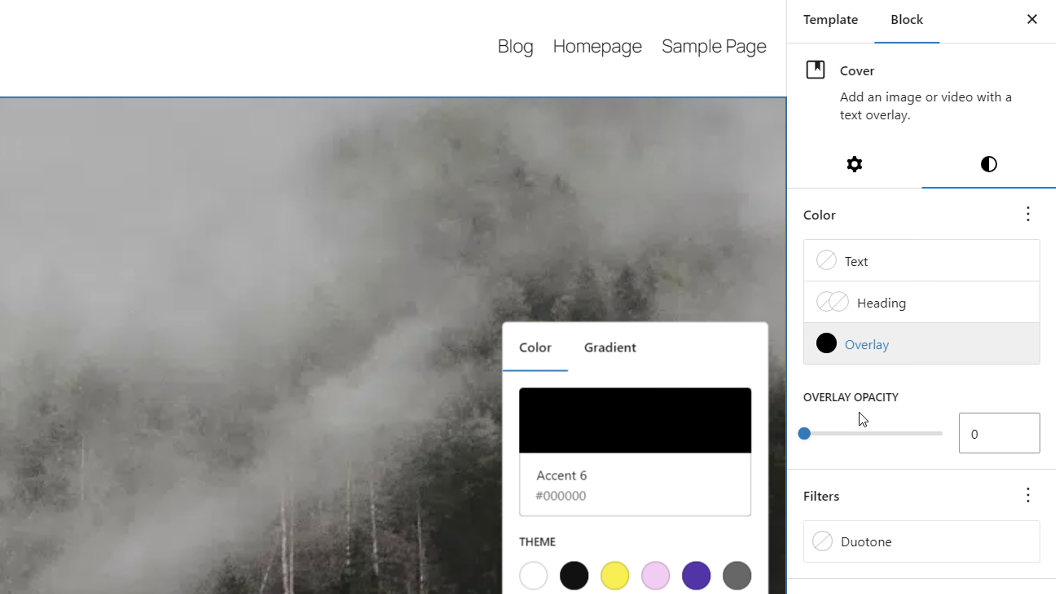
mouse_move(830, 434)
left_mouse_down()
mouse_move(886, 437)
mouse_move(830, 443)
left_mouse_up()
left_click(192, 334)
left_click(73, 213)
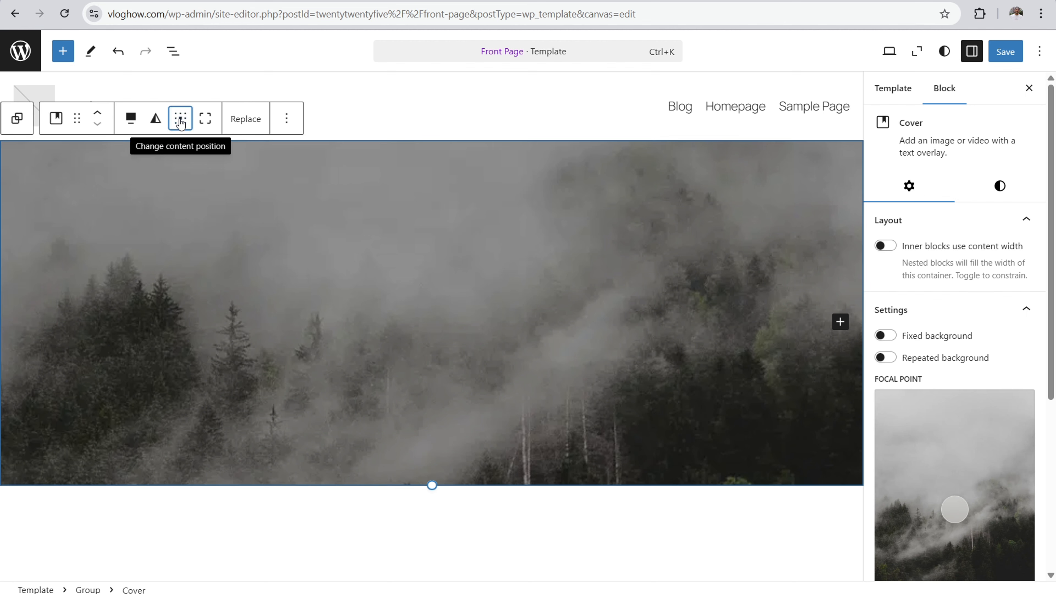
Step: Try the cover's content position at top center and set it back to the center
left_click(180, 121)
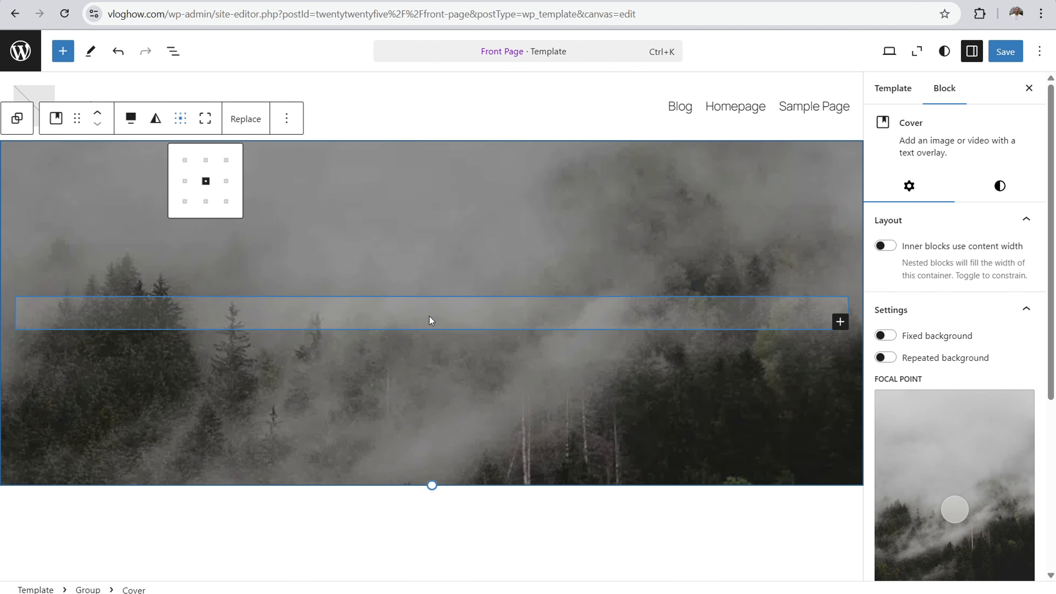
left_click(470, 309)
left_click(252, 162)
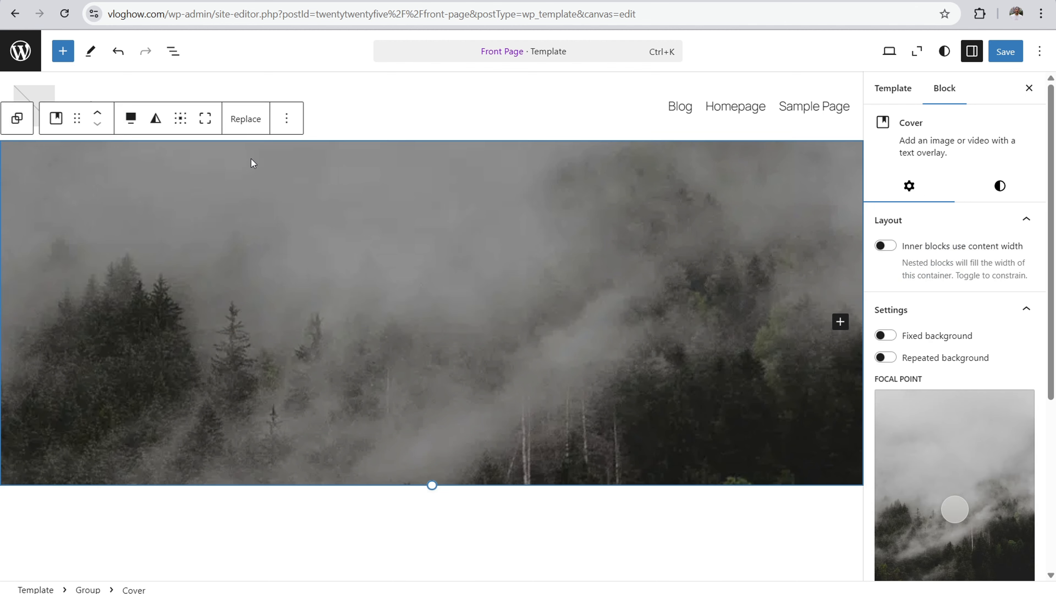
left_click(180, 119)
left_click(205, 161)
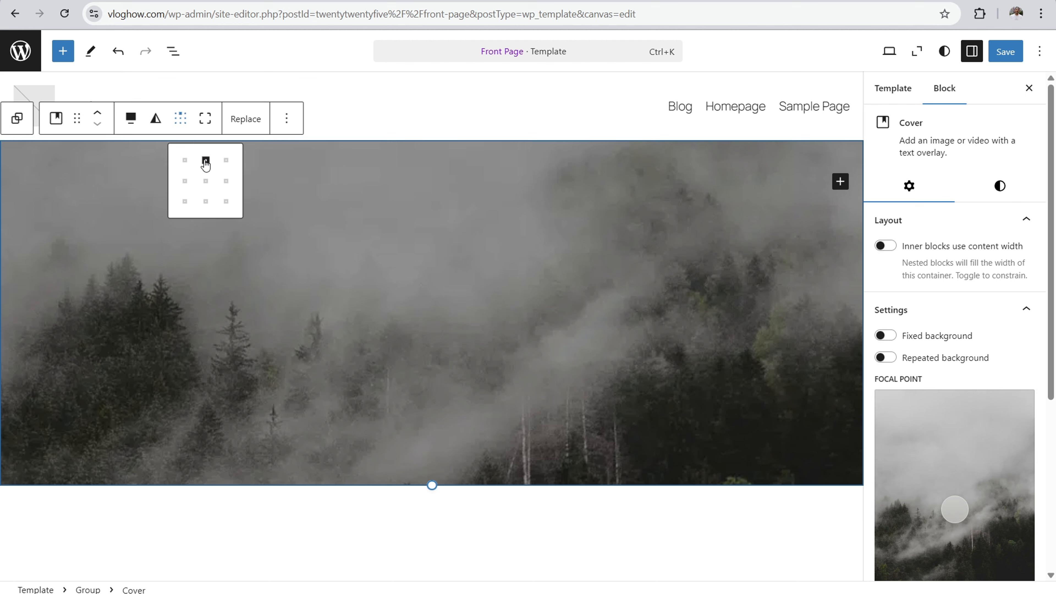
left_click(330, 165)
left_click(321, 269)
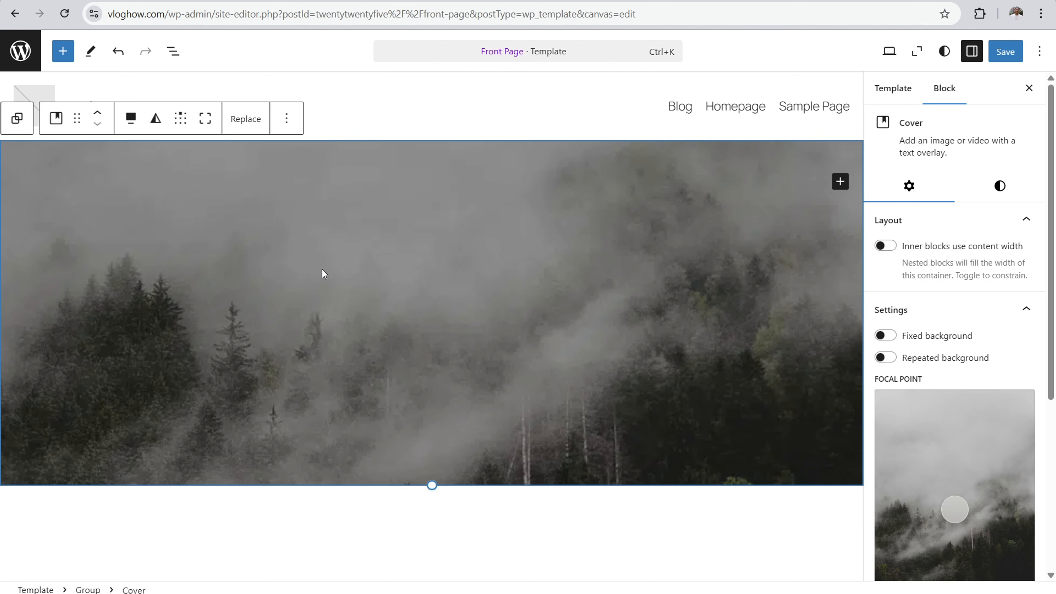
left_click(180, 119)
left_click(206, 181)
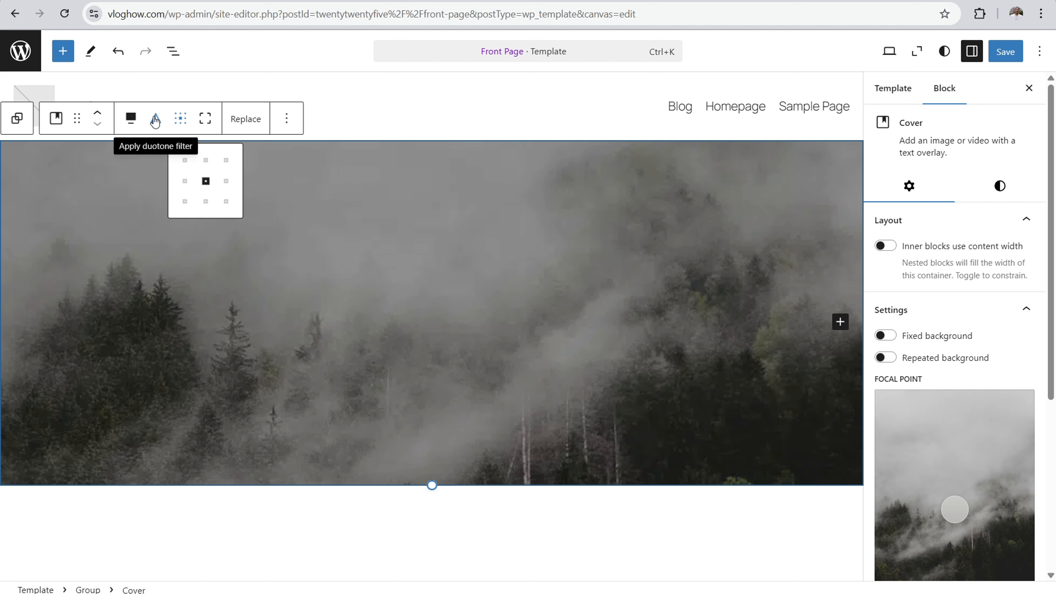
Step: Check the cover's transform and image replacement options, and reduce its height slightly
left_click(55, 123)
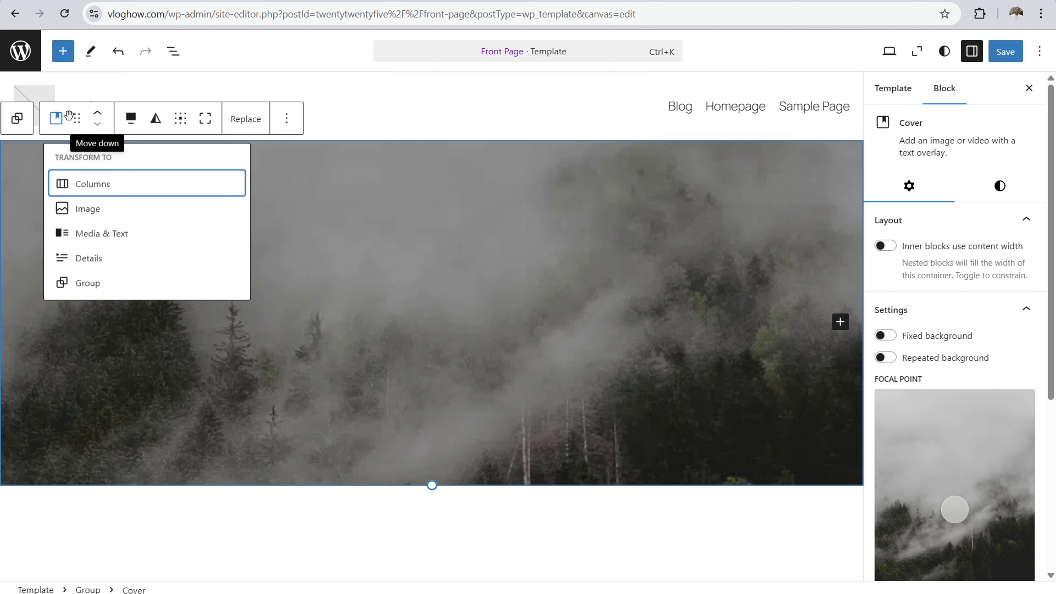
left_click(504, 287)
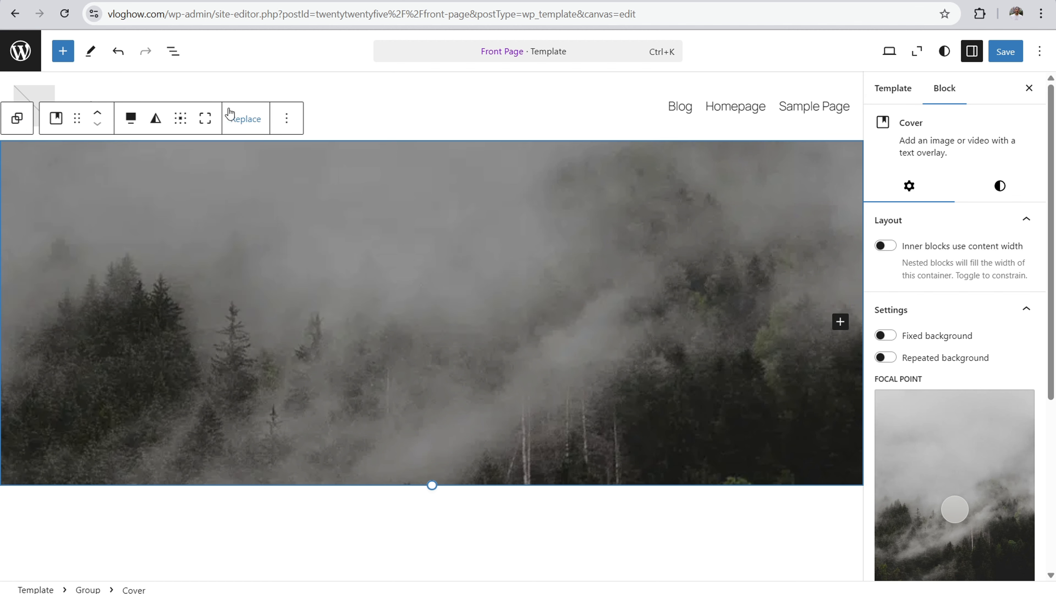
left_click(255, 122)
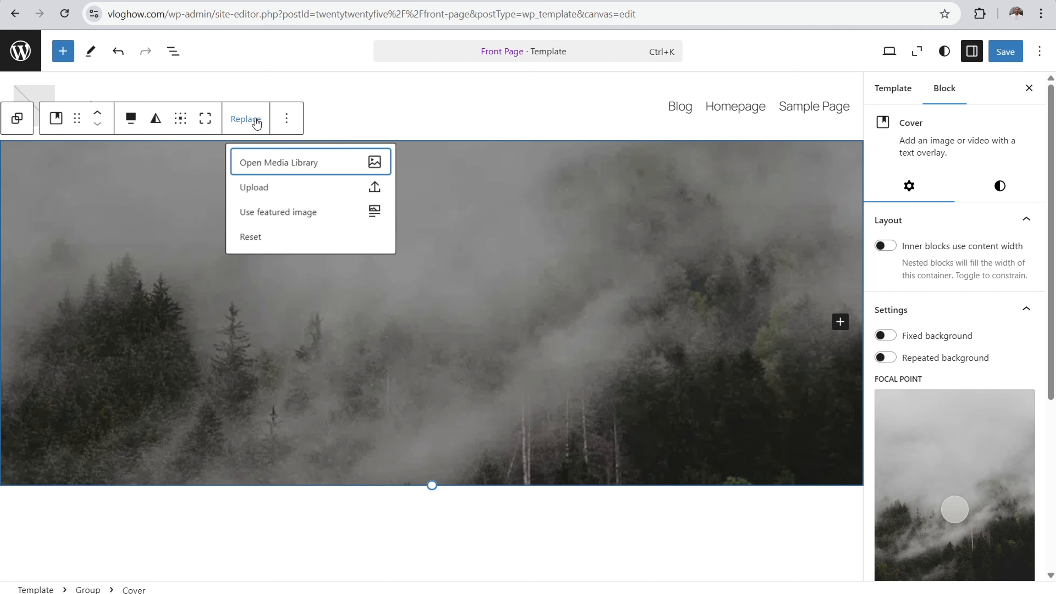
left_click(478, 197)
left_click_drag(431, 474, 437, 452)
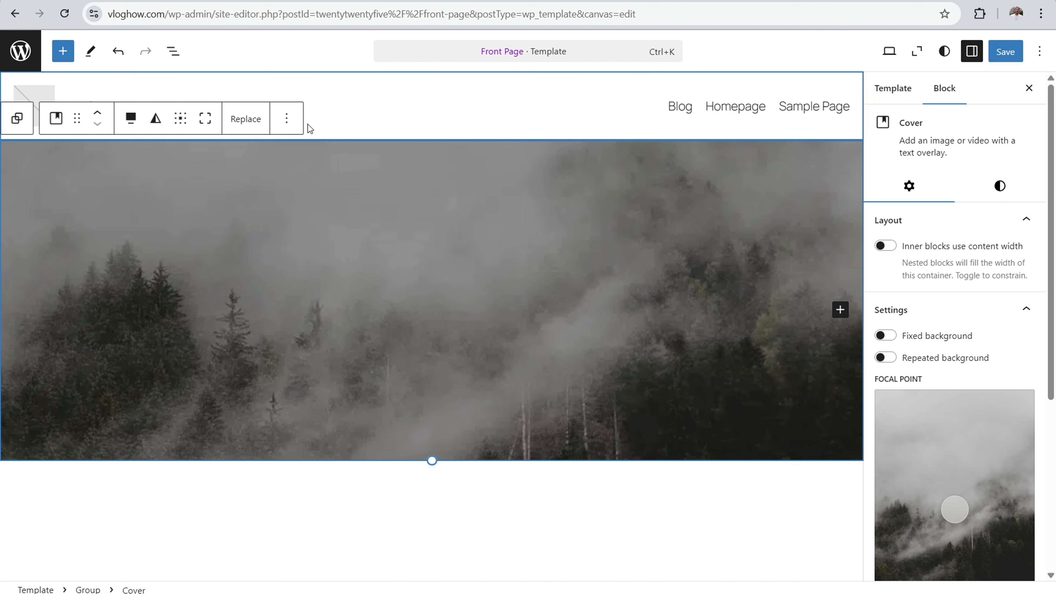
Step: Delete the cover block from the Front Page header, trying an undo and redo of the deletion
left_click(287, 118)
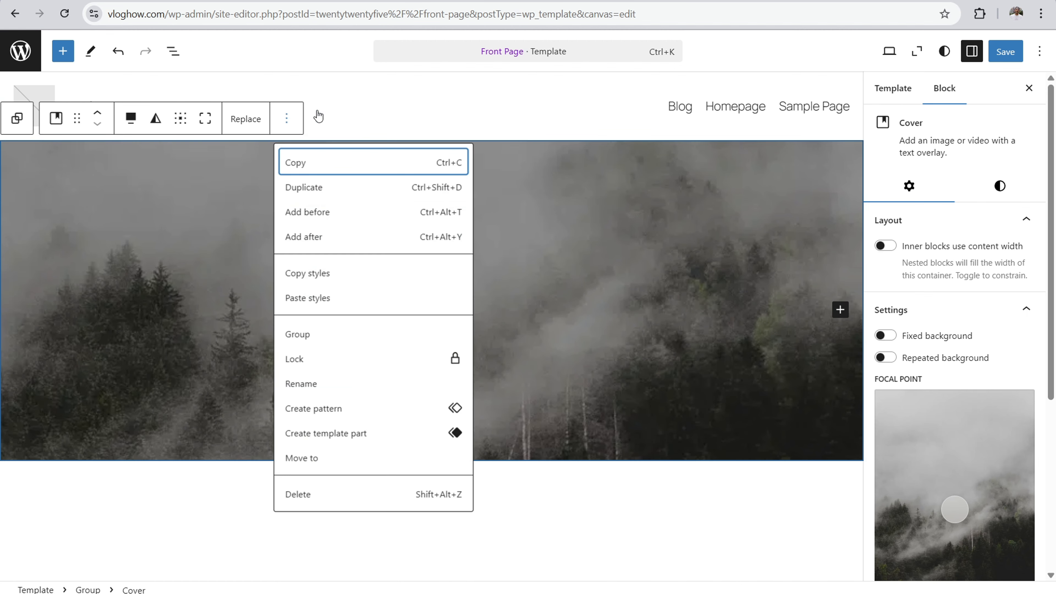
left_click(300, 499)
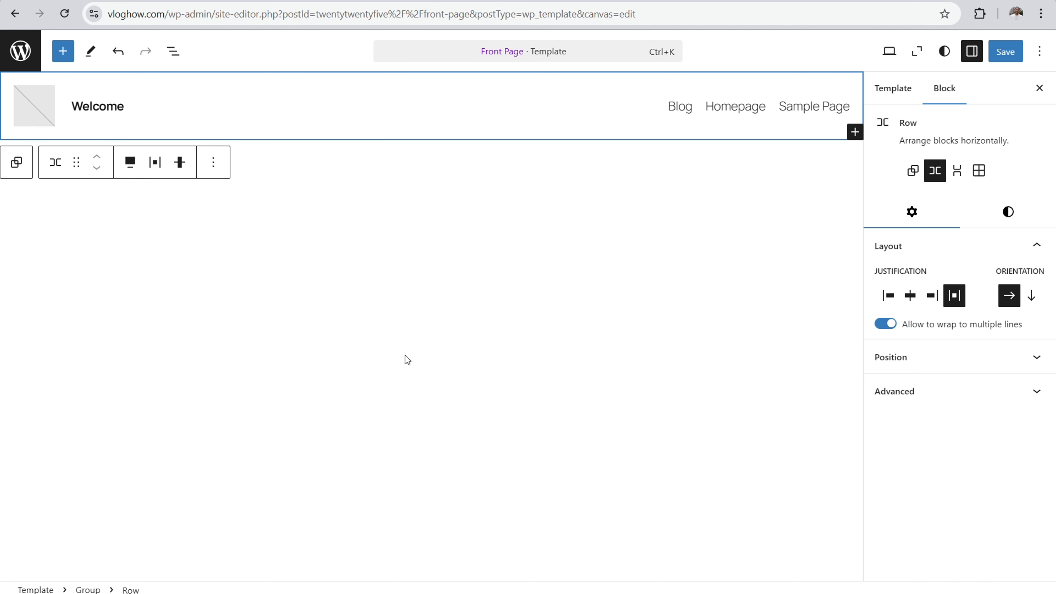
left_click(360, 197)
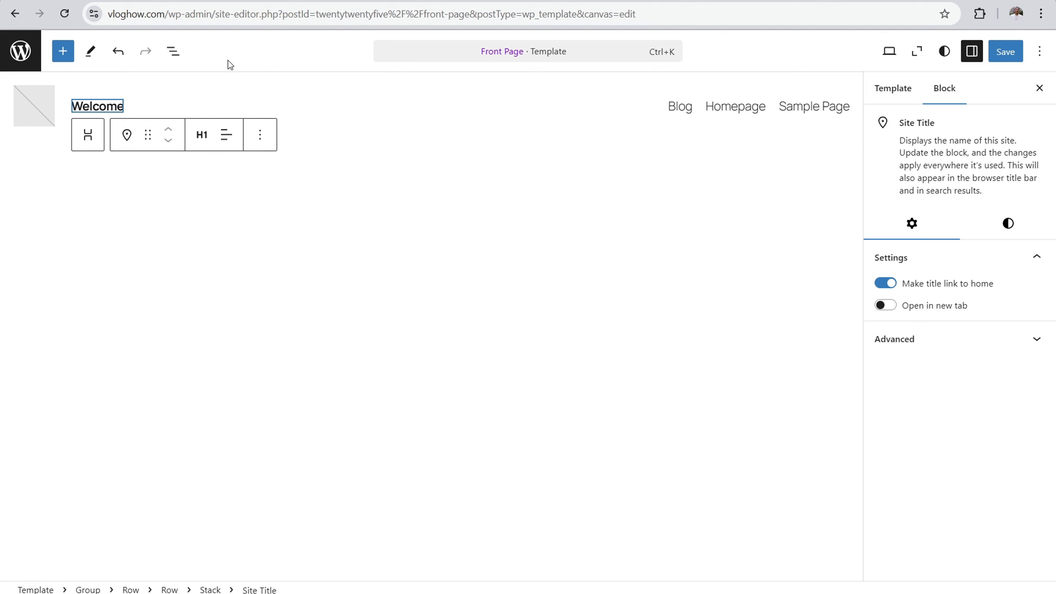
left_click(119, 57)
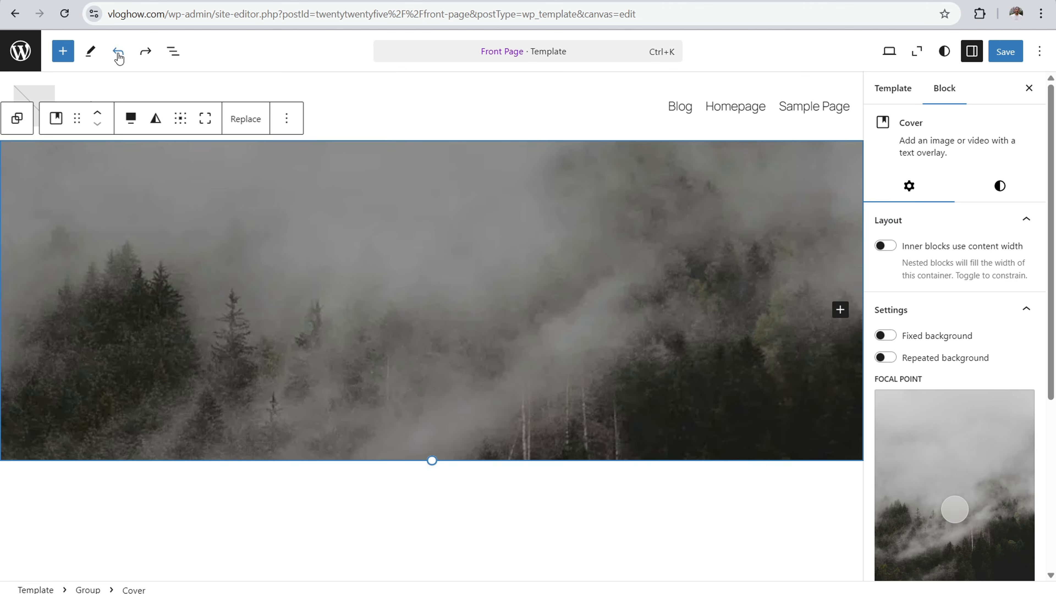
left_click(145, 51)
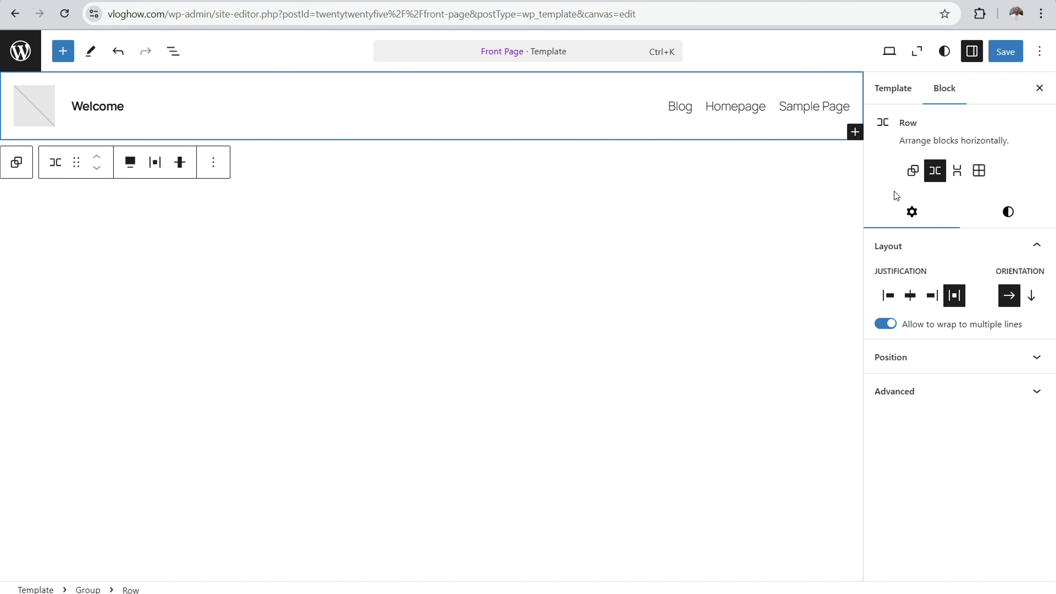
Step: Look over the header row's style and layout settings, and open the site-wide Typography styles
left_click(1008, 212)
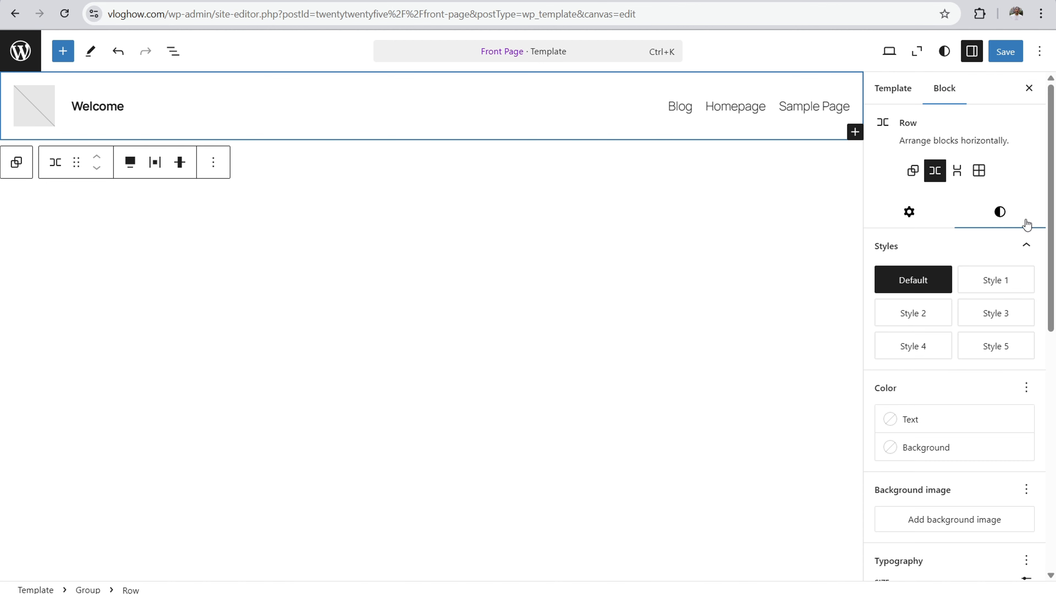
left_click(909, 214)
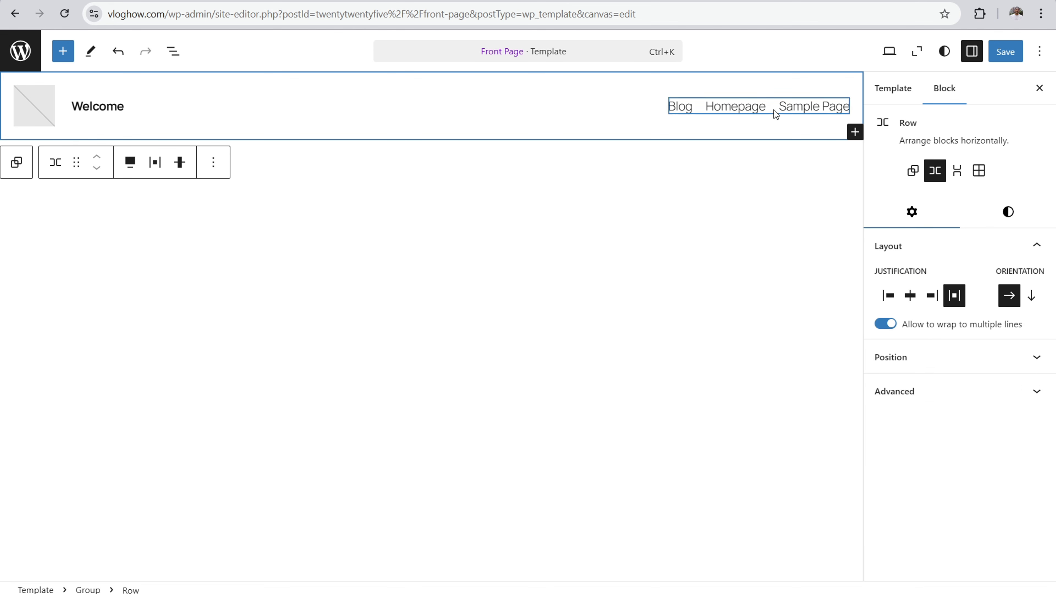
left_click(945, 51)
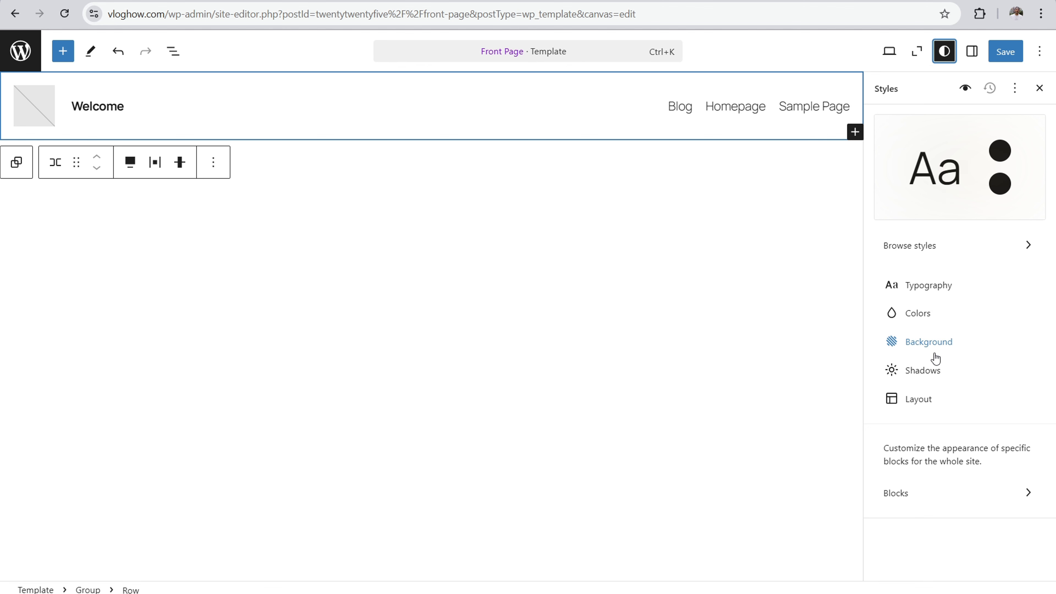
left_click(932, 286)
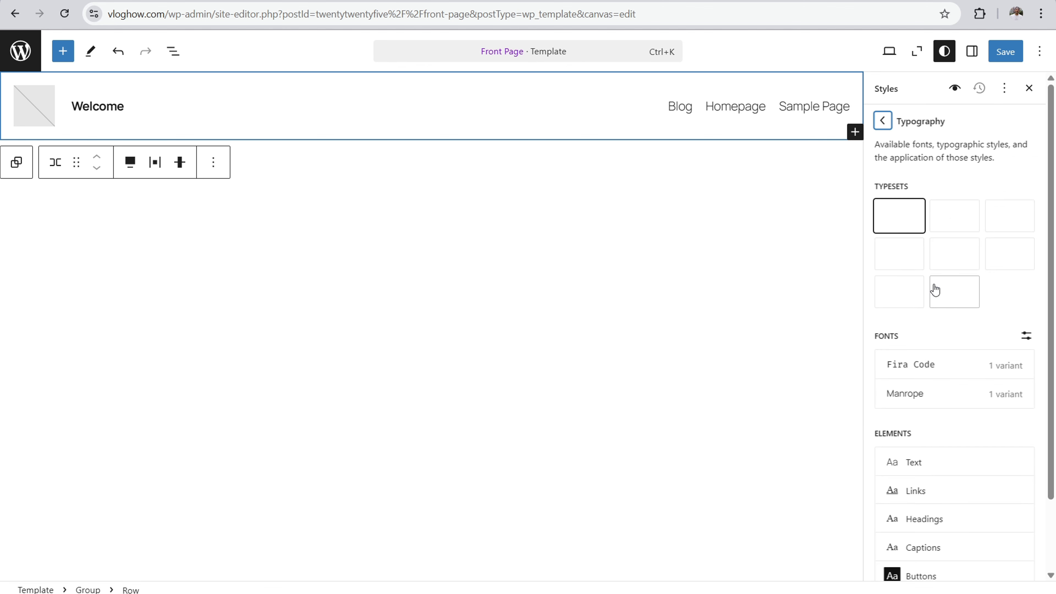
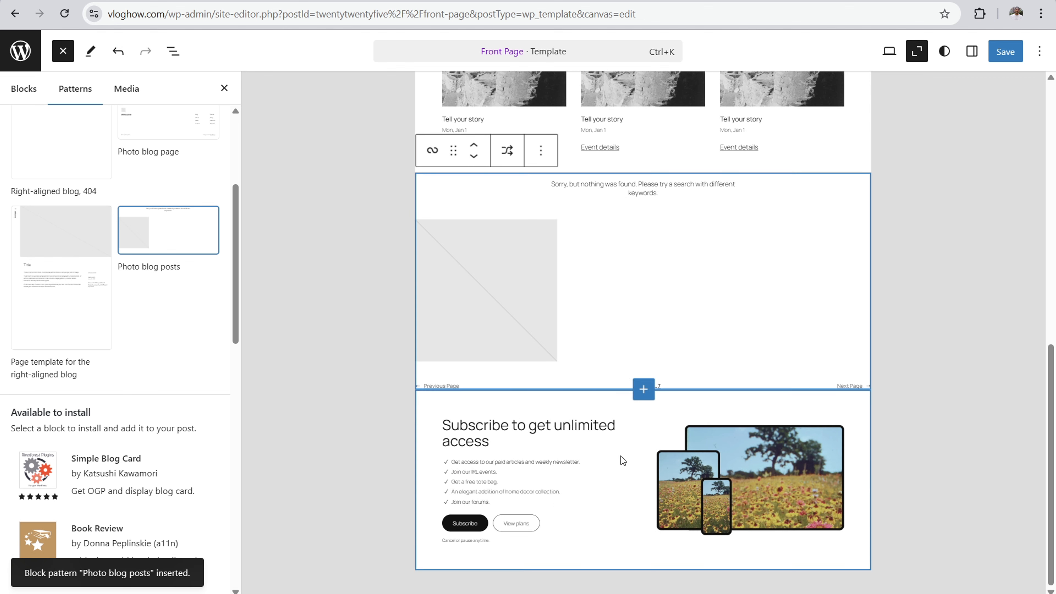
Step: Move the Photo blog posts pattern below the subscription section and shuffle through its alternative designs back to the photo blog layout
left_click(473, 157)
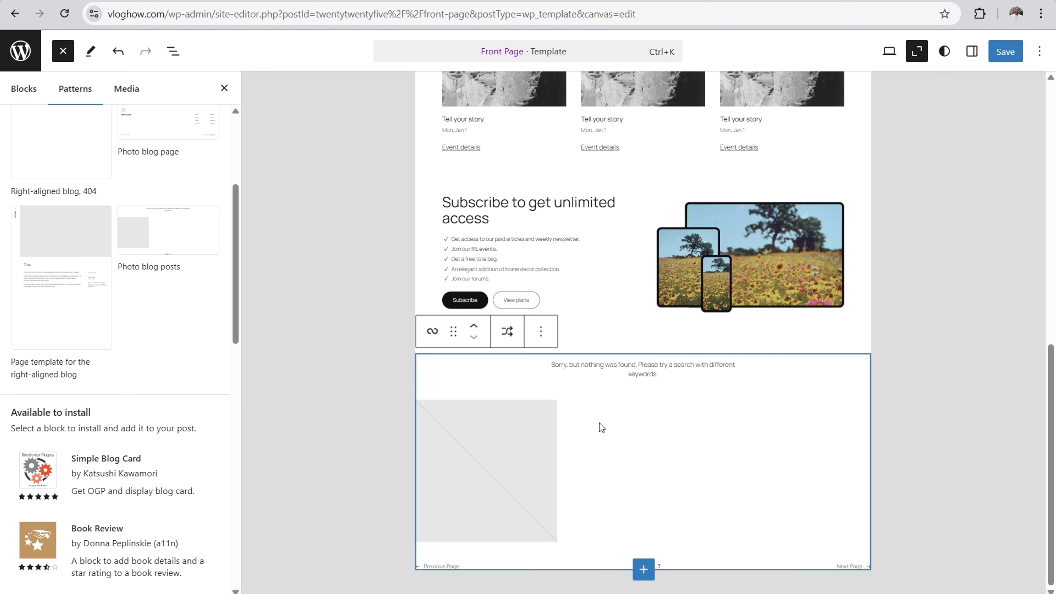
left_click(504, 335)
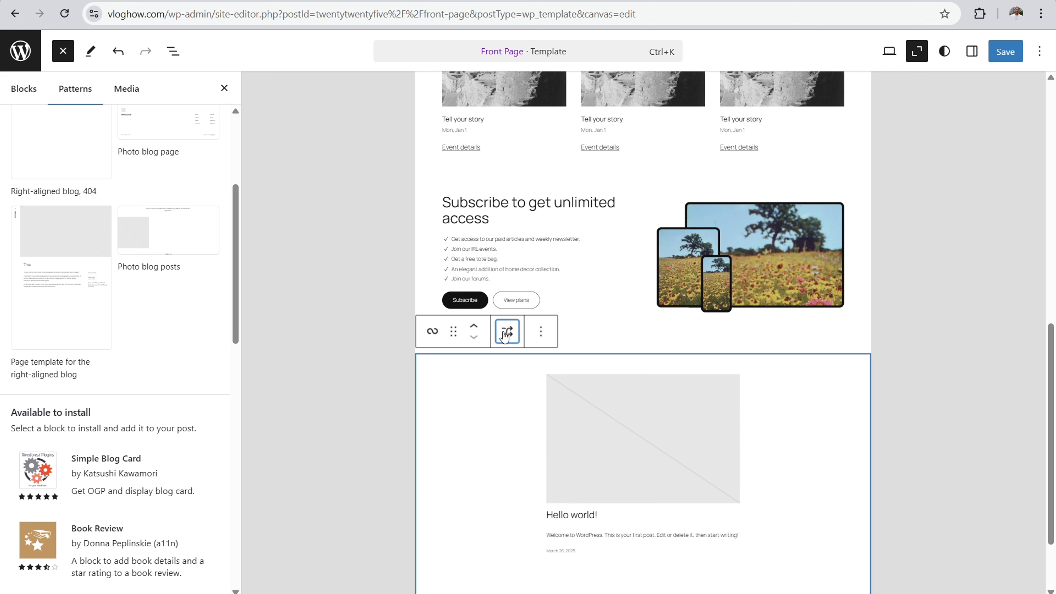
left_click(504, 335)
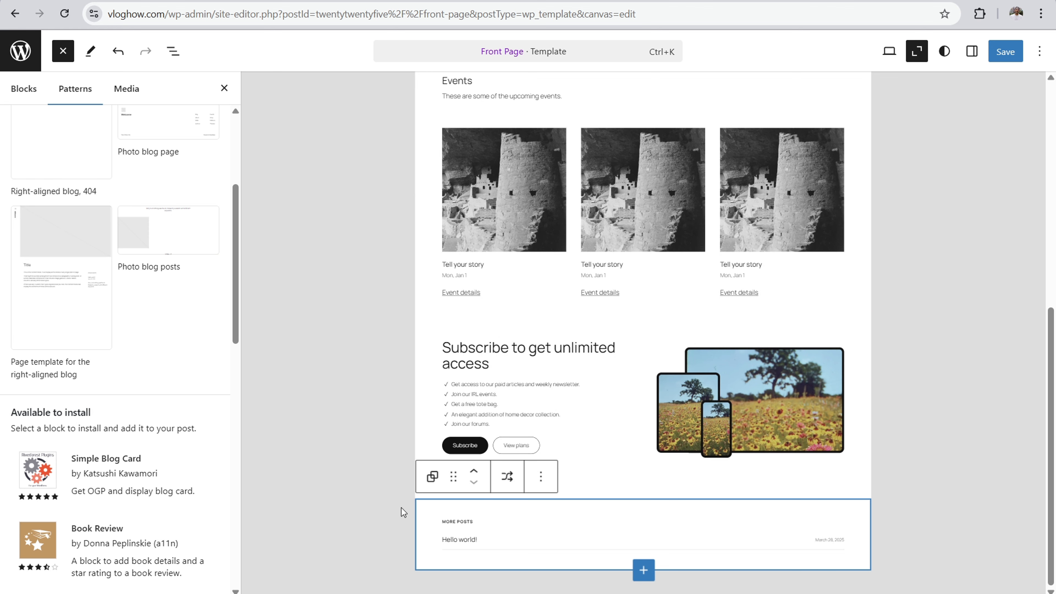
left_click(508, 475)
scroll(473, 451, "down", 3)
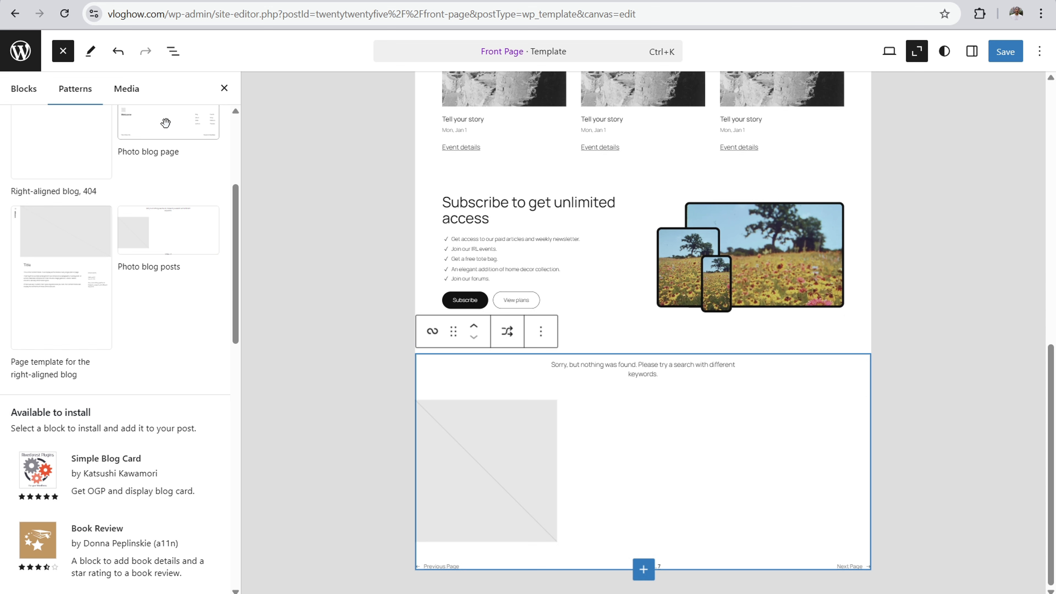
left_click_drag(238, 262, 238, 177)
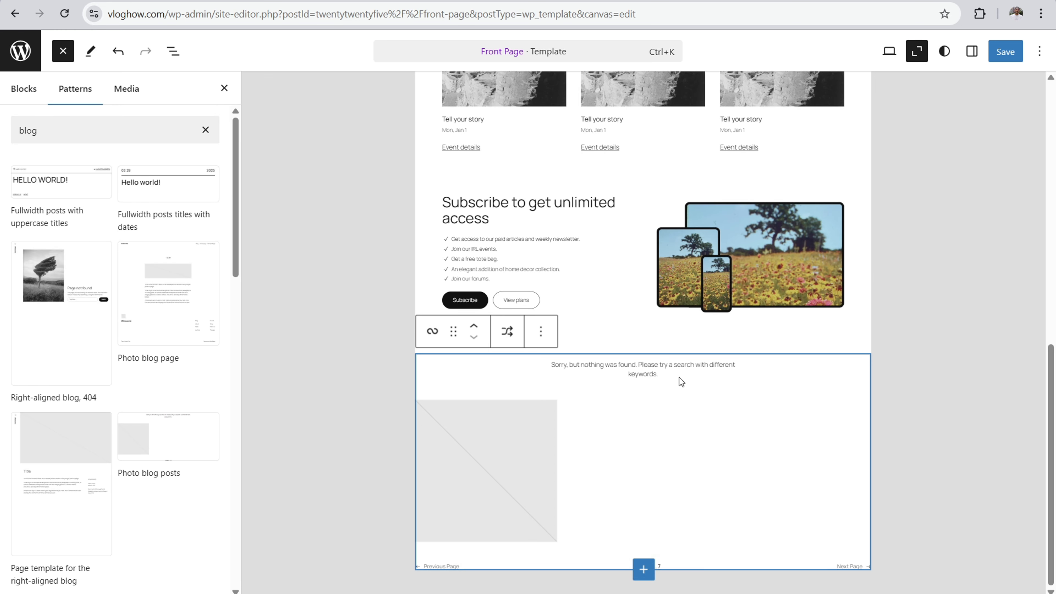
scroll(680, 382, "up", 10)
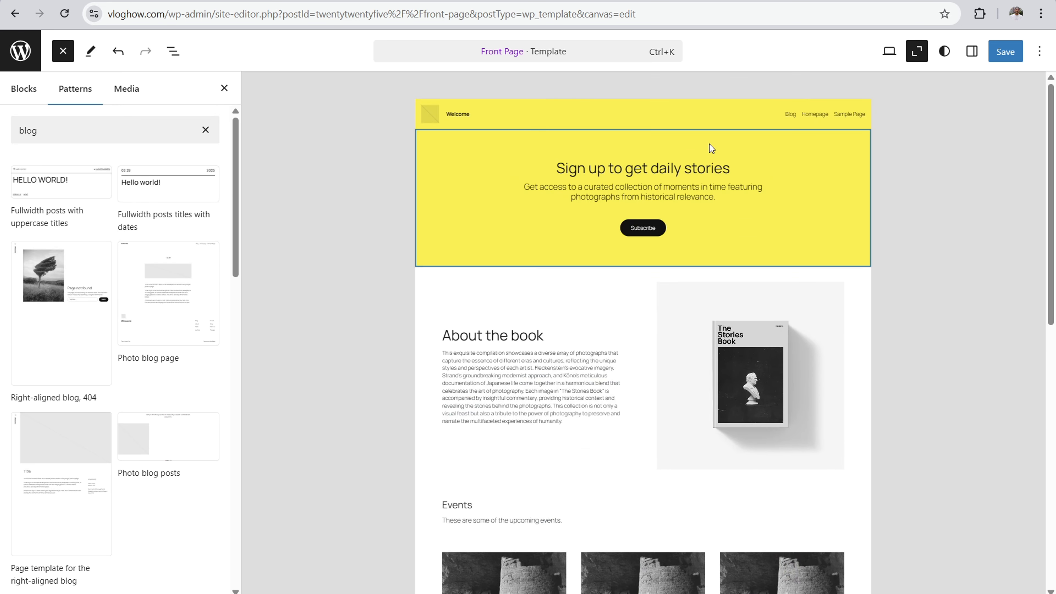
scroll(575, 212, "down", 10)
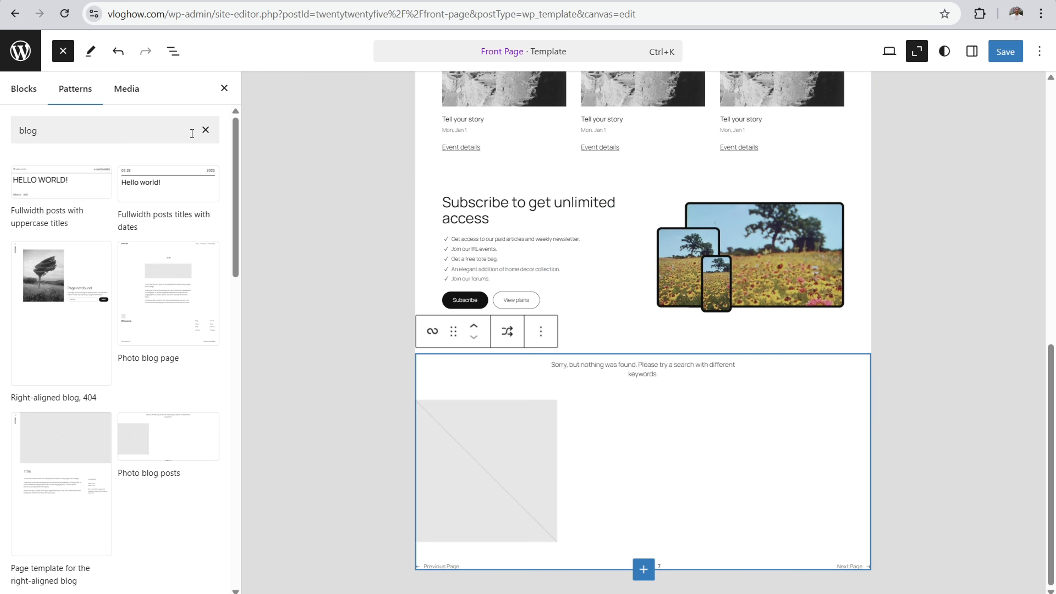
Step: Search the patterns for "newsle" and insert the Footer with newsletter signup pattern
left_click(168, 125)
key("BackSpace")
key("BackSpace")
key("BackSpace")
key("BackSpace")
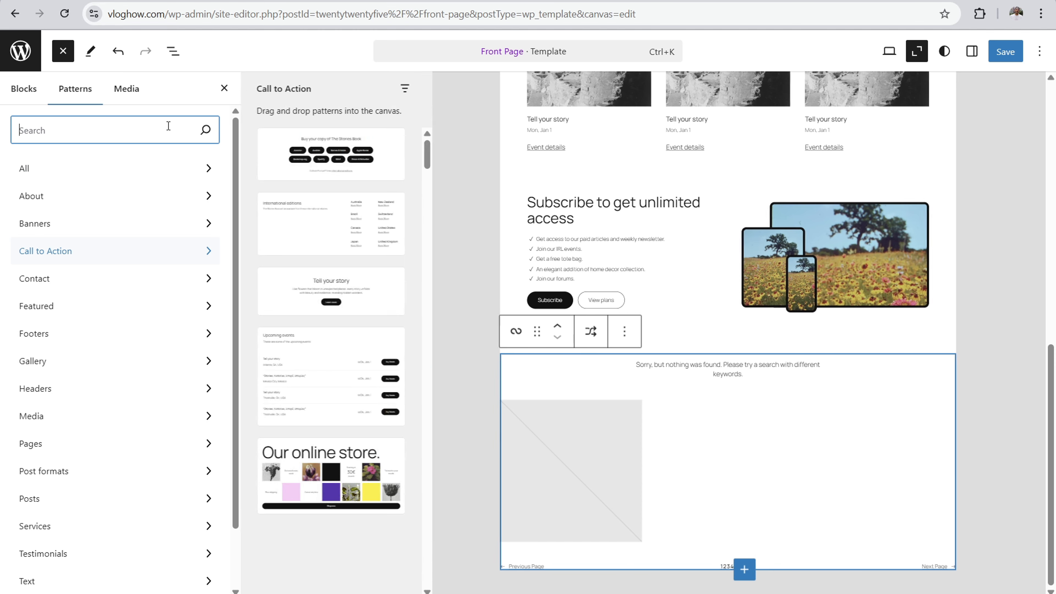
type("newsle")
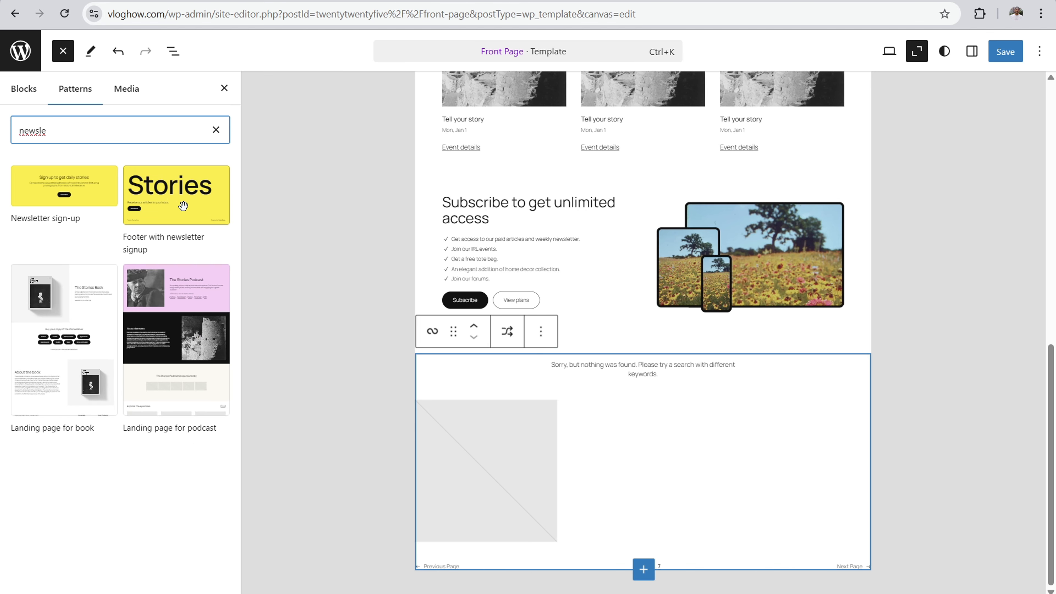
left_click(168, 203)
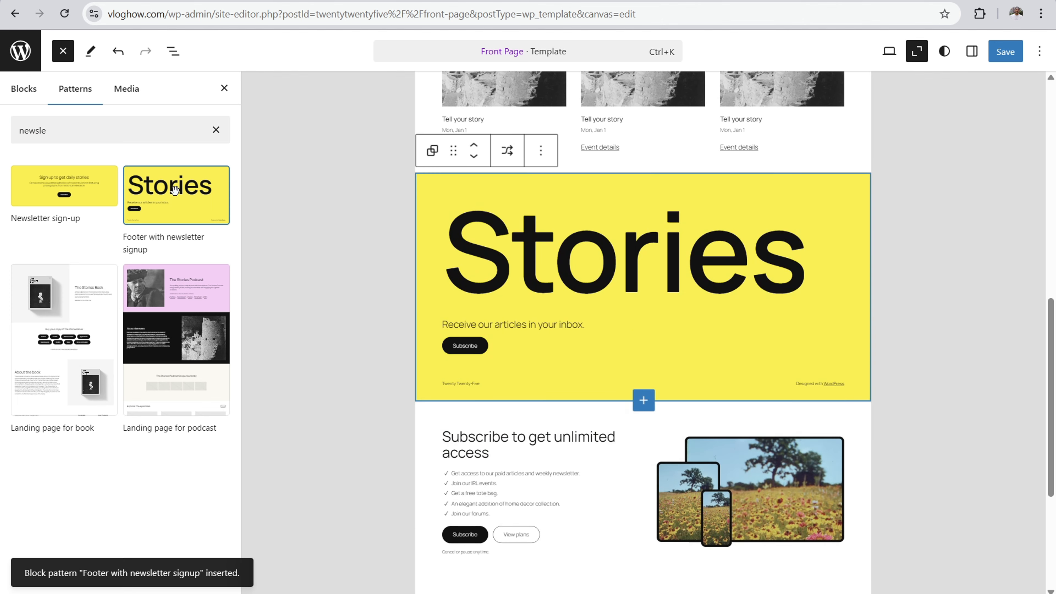
Step: Move the Stories newsletter footer below the blog posts section to the end of the template
left_click(474, 159)
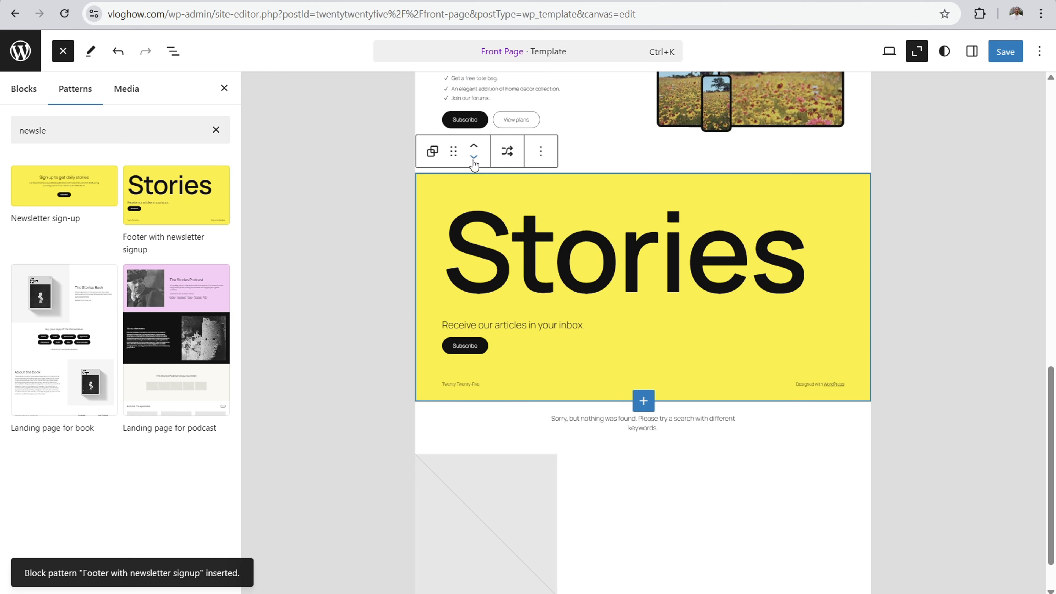
left_click(474, 158)
left_click(345, 197)
scroll(748, 354, "up", 20)
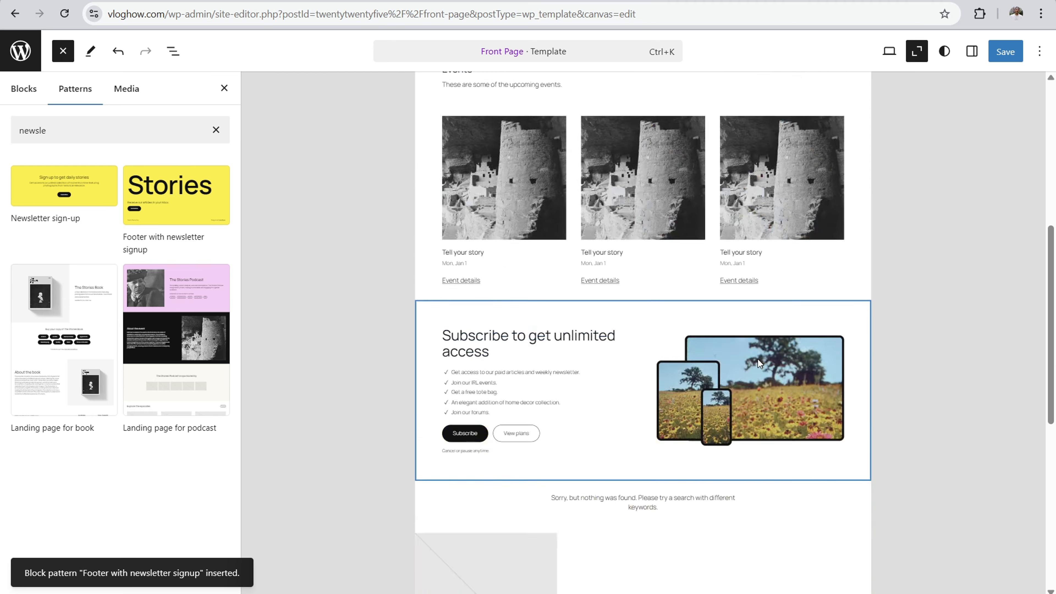
scroll(672, 275, "down", 15)
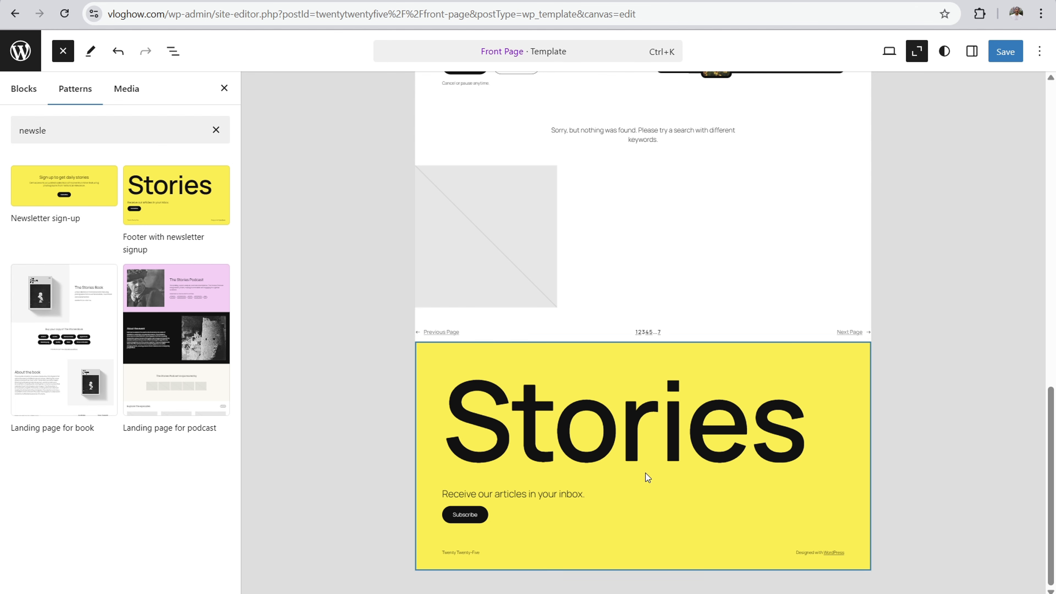
Step: Add a drop spot below the Stories newsletter section and search the patterns for "footer"
left_click(842, 427)
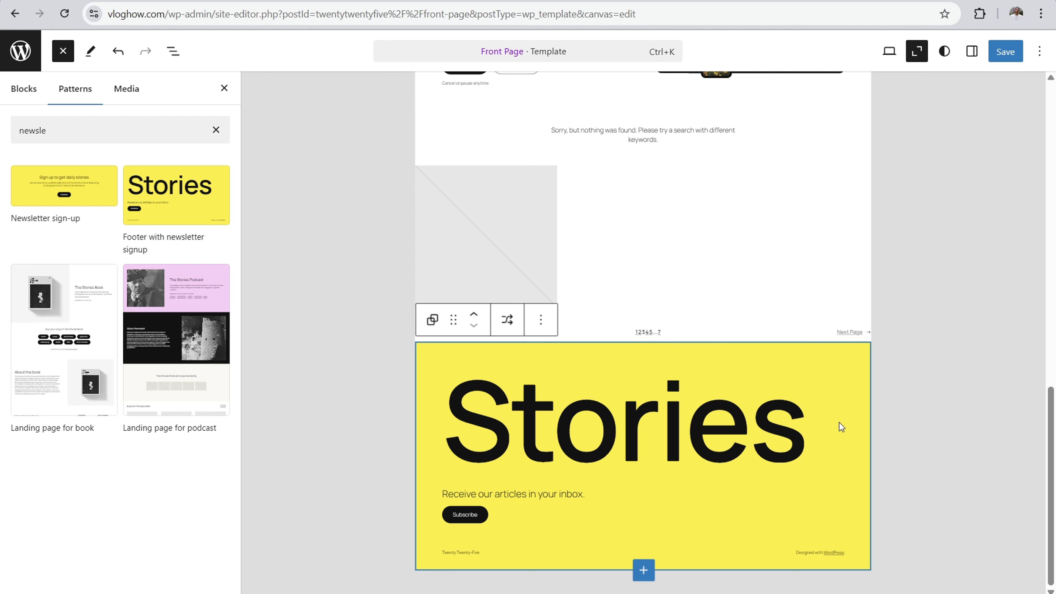
left_click(645, 573)
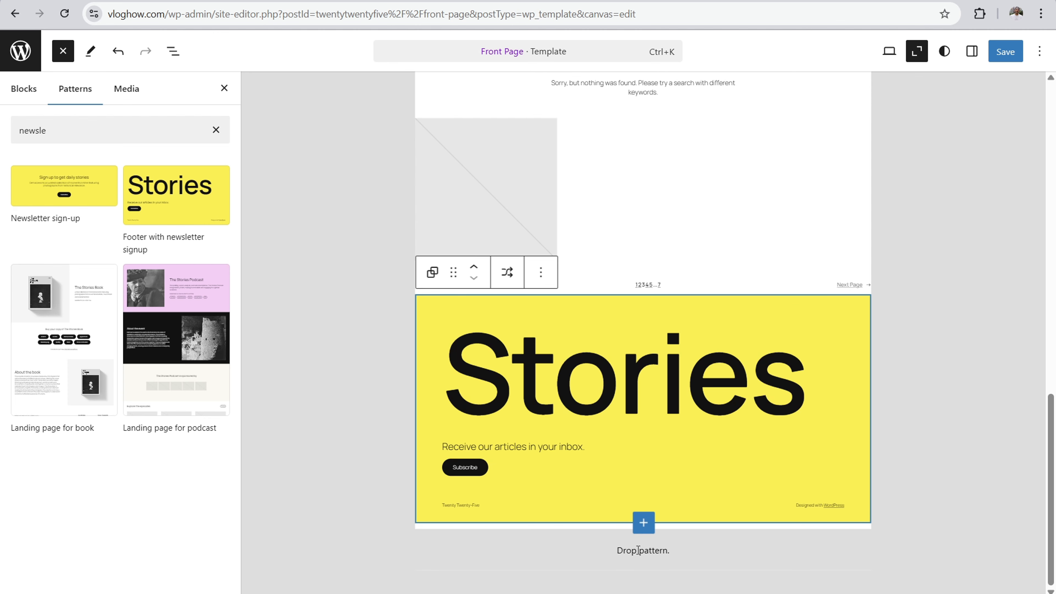
left_click(60, 132)
key("BackSpace")
key("BackSpace")
key("BackSpace")
key("BackSpace")
key("BackSpace")
key("BackSpace")
type("footer")
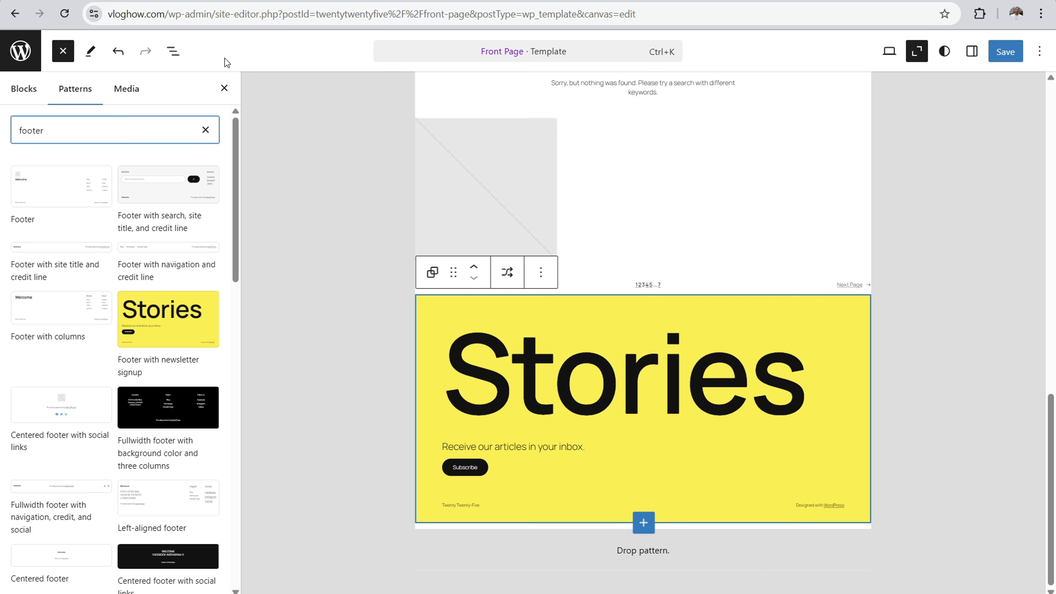
Step: Insert the Footer pattern below the Stories newsletter section and look over the page
scroll(373, 309, "up", 20)
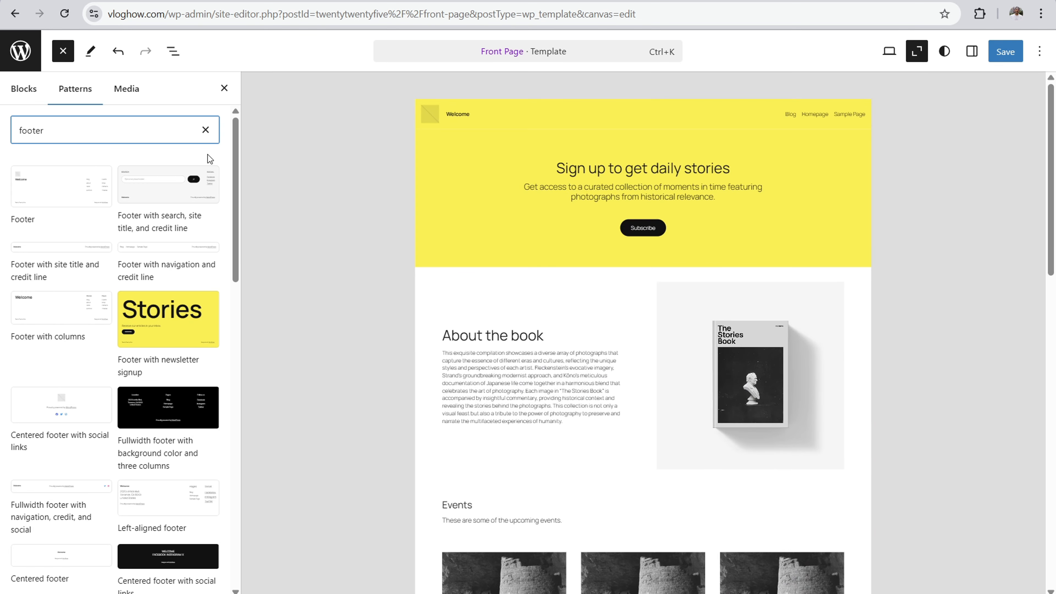
scroll(406, 299, "down", 20)
scroll(409, 297, "down", 2)
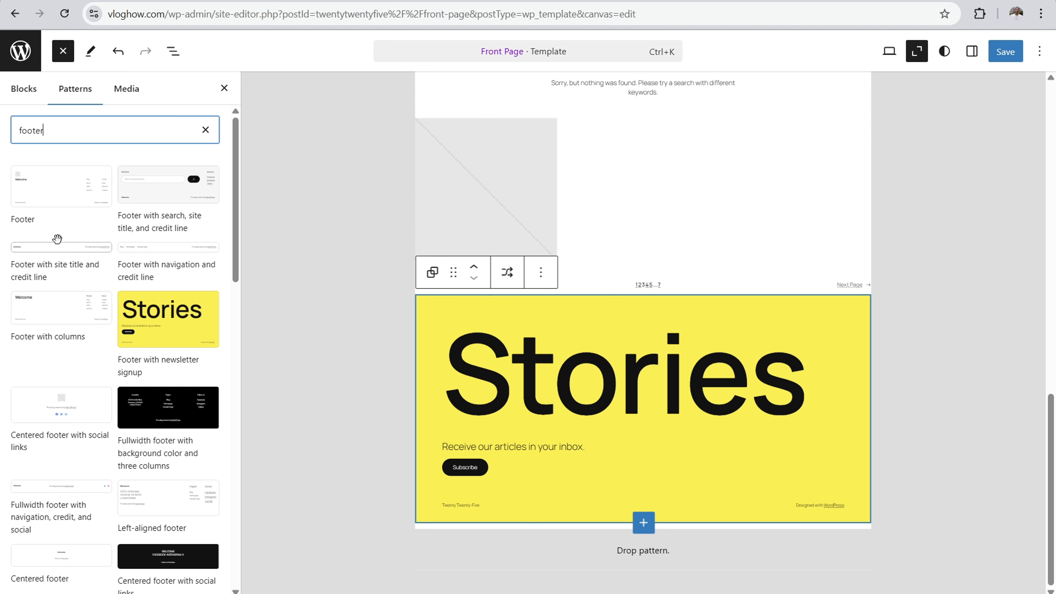
left_click(58, 204)
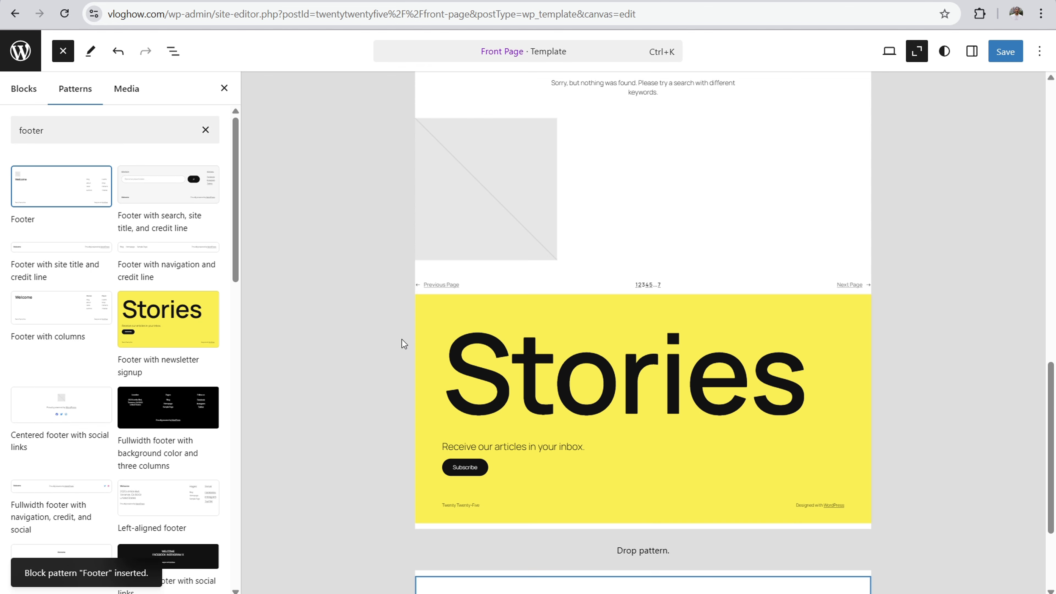
scroll(398, 333, "down", 4)
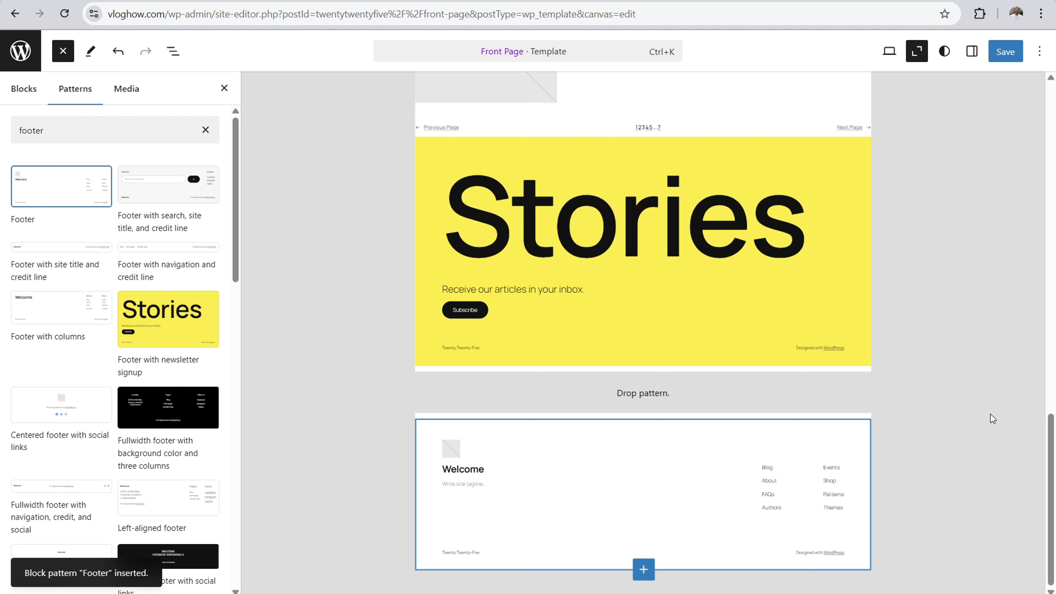
left_click_drag(1051, 516, 1027, 212)
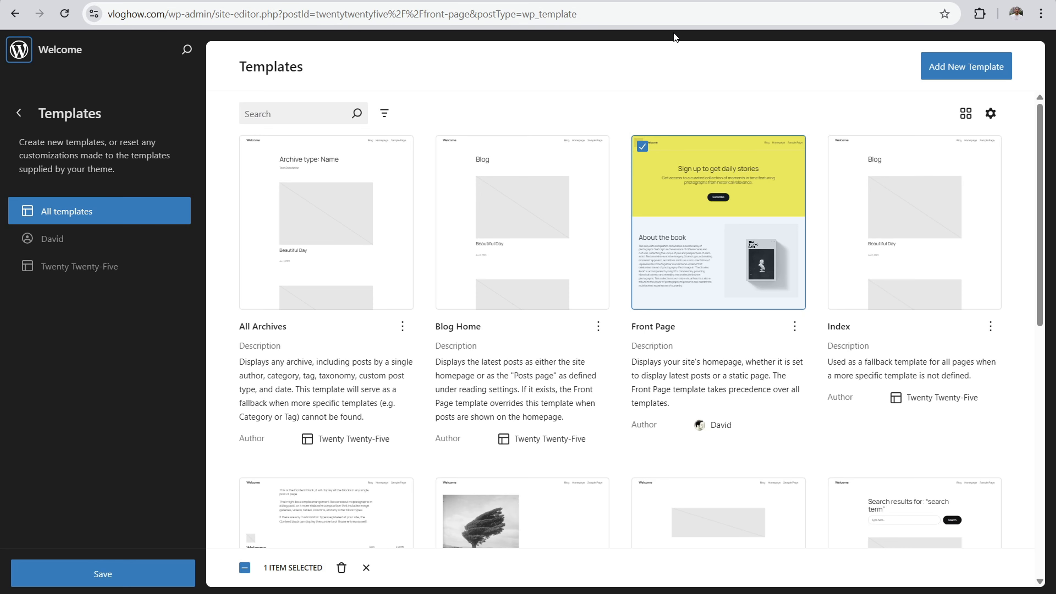
Step: Open the Front Page template for editing with its settings sidebar shown
left_click(712, 206)
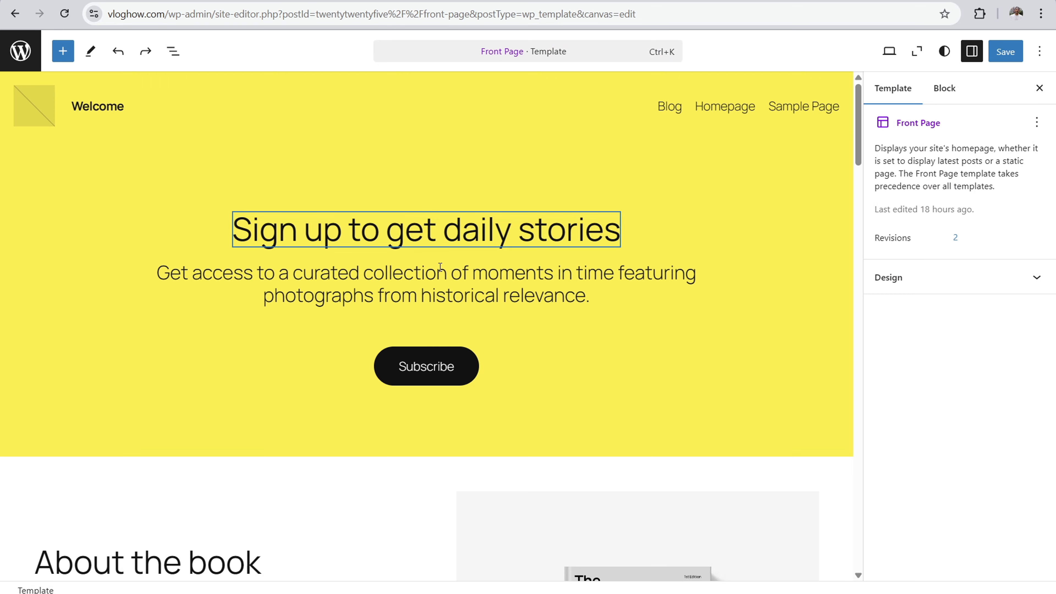
left_click(1039, 88)
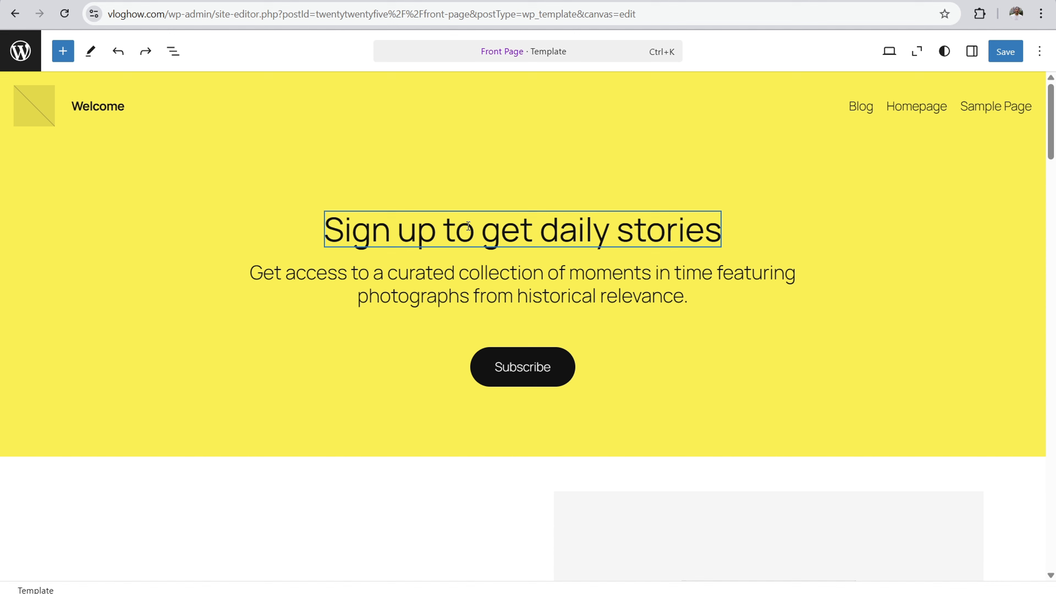
left_click(971, 51)
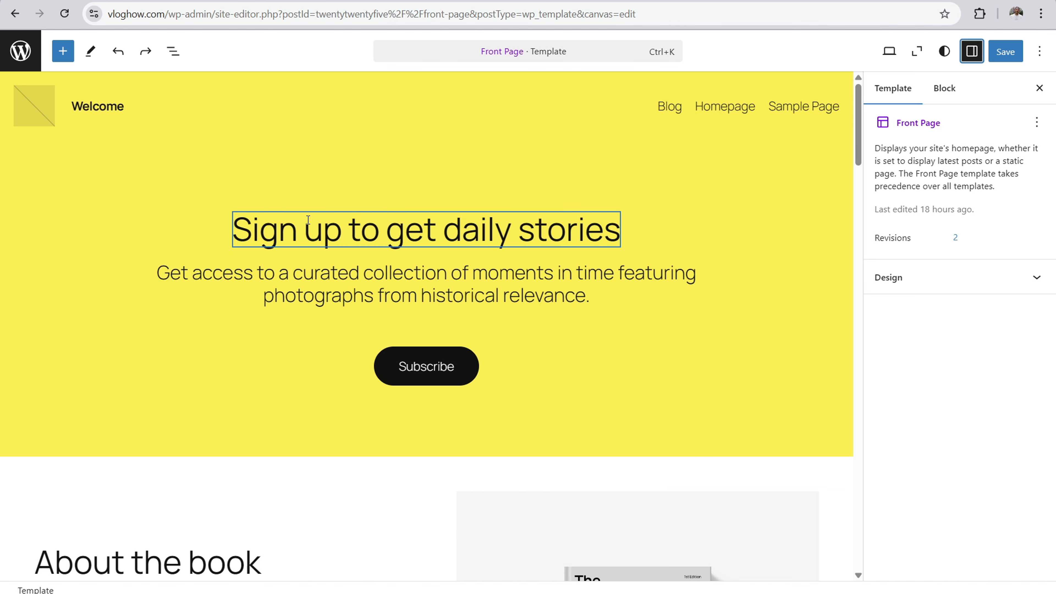
Step: Make the "Sign up to get daily stories" heading bold and change its level to Heading 1
left_click_drag(238, 228, 626, 229)
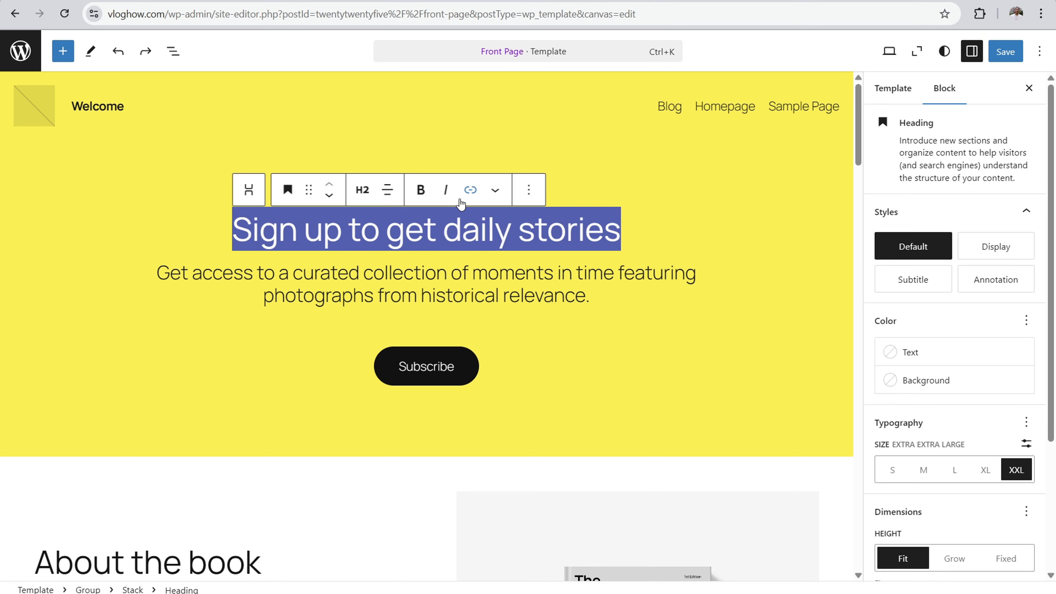
left_click(419, 190)
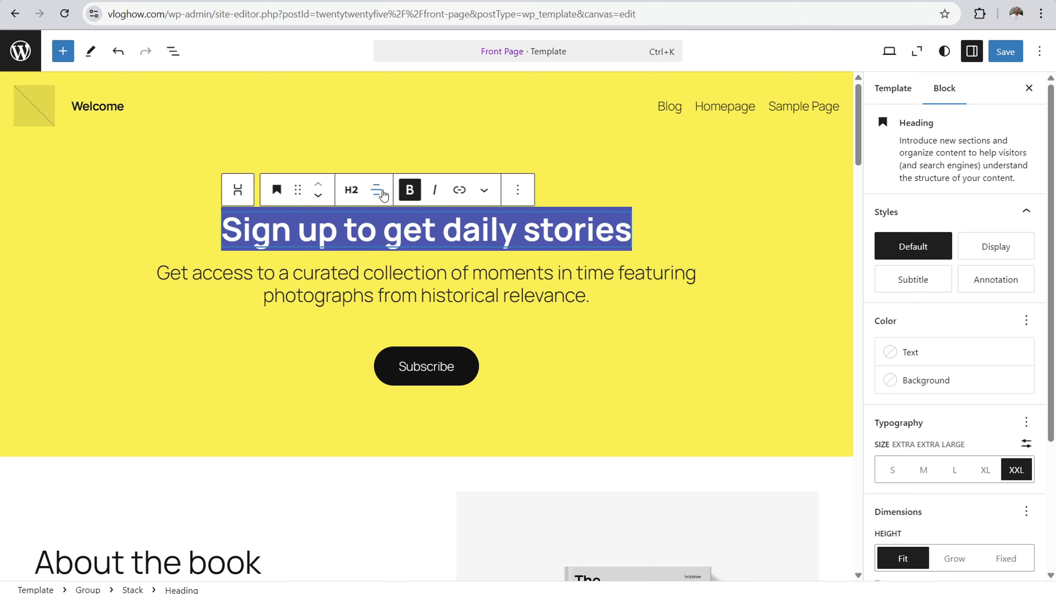
left_click(356, 194)
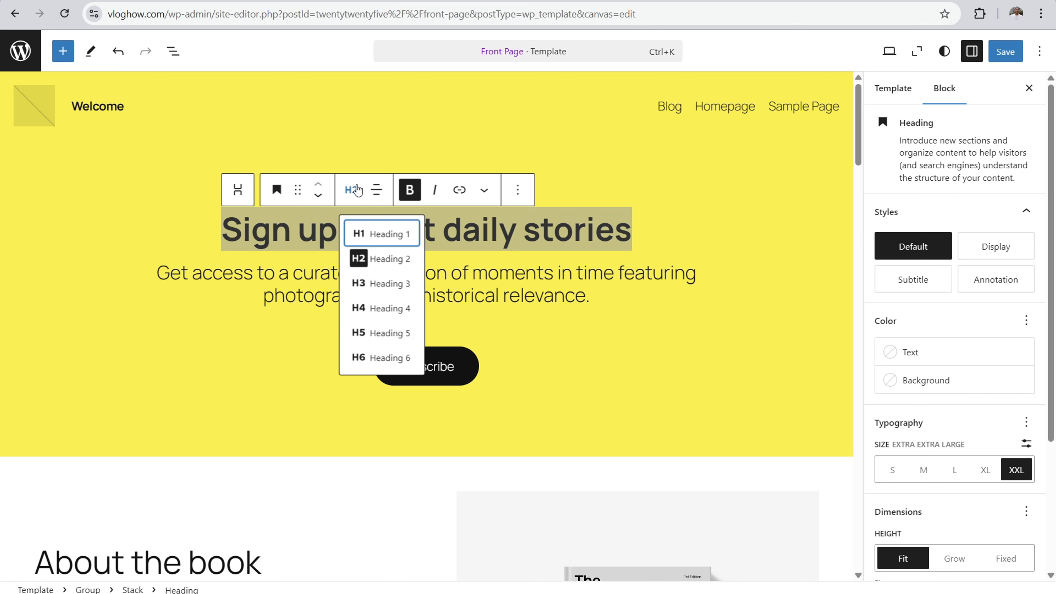
left_click(372, 236)
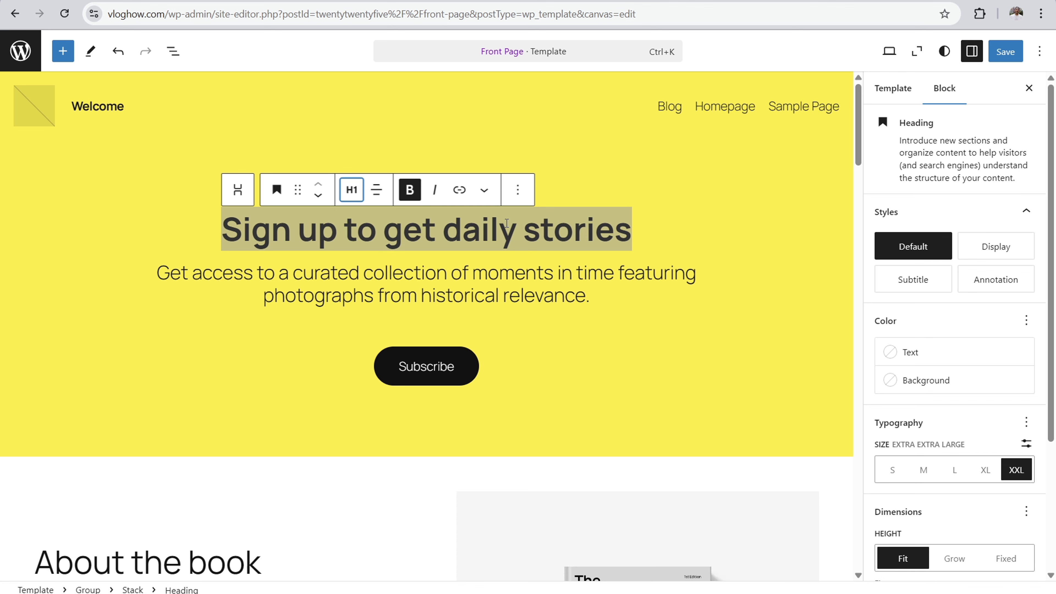
left_click(501, 227)
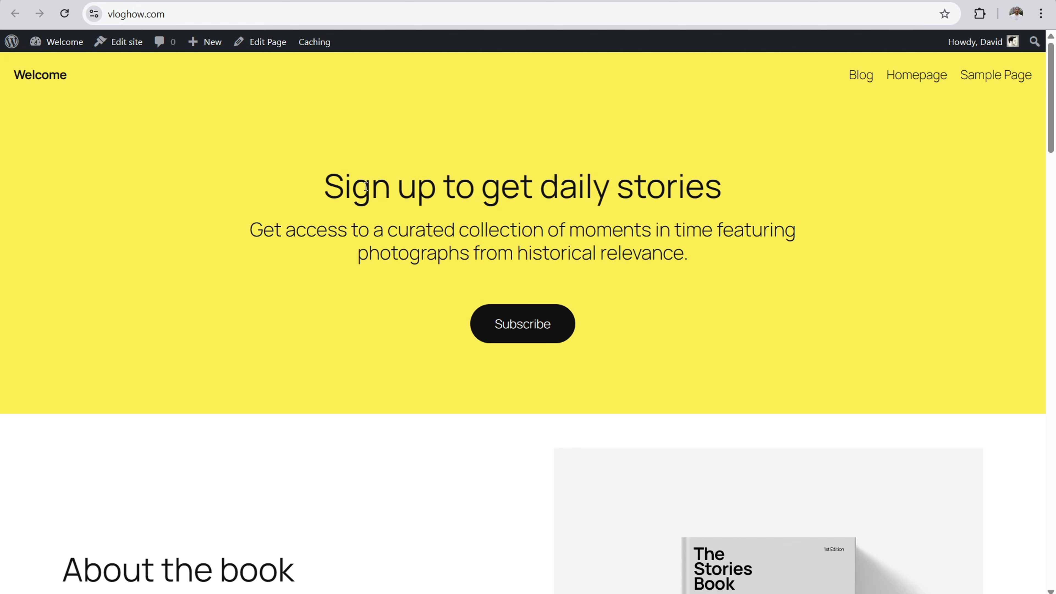
left_click_drag(365, 186, 762, 163)
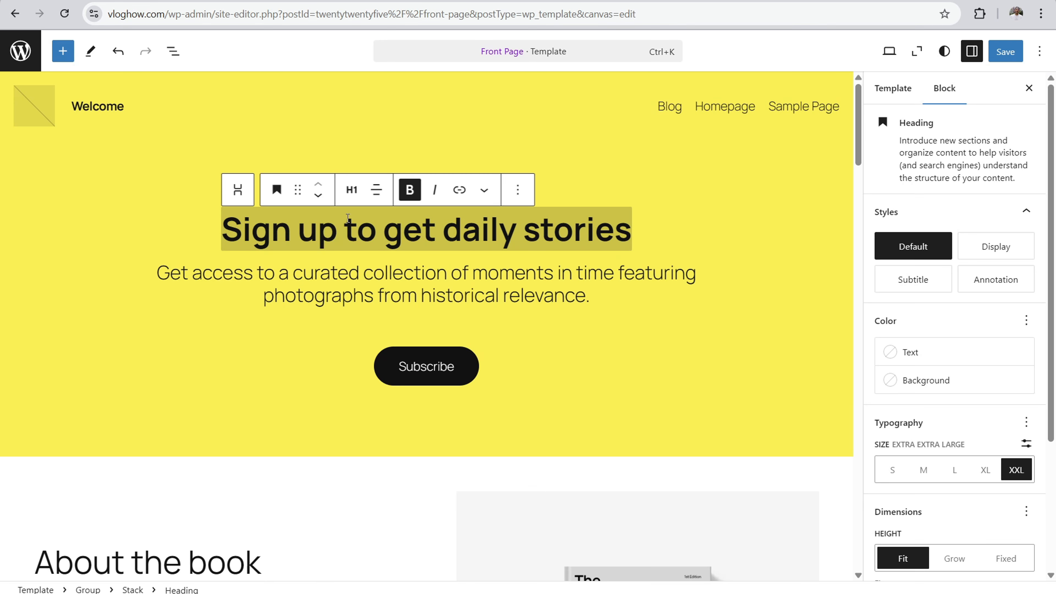
Step: Try the Display, Annotation and Subtitle styles on the paragraph under the sign-up heading and set it to Default
left_click(254, 277)
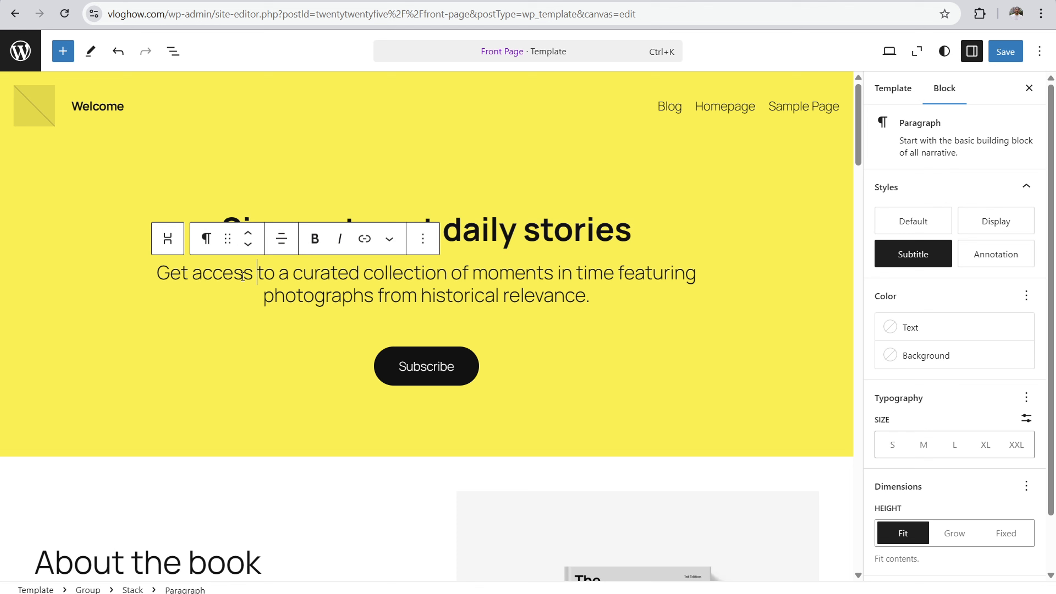
left_click_drag(243, 274, 603, 273)
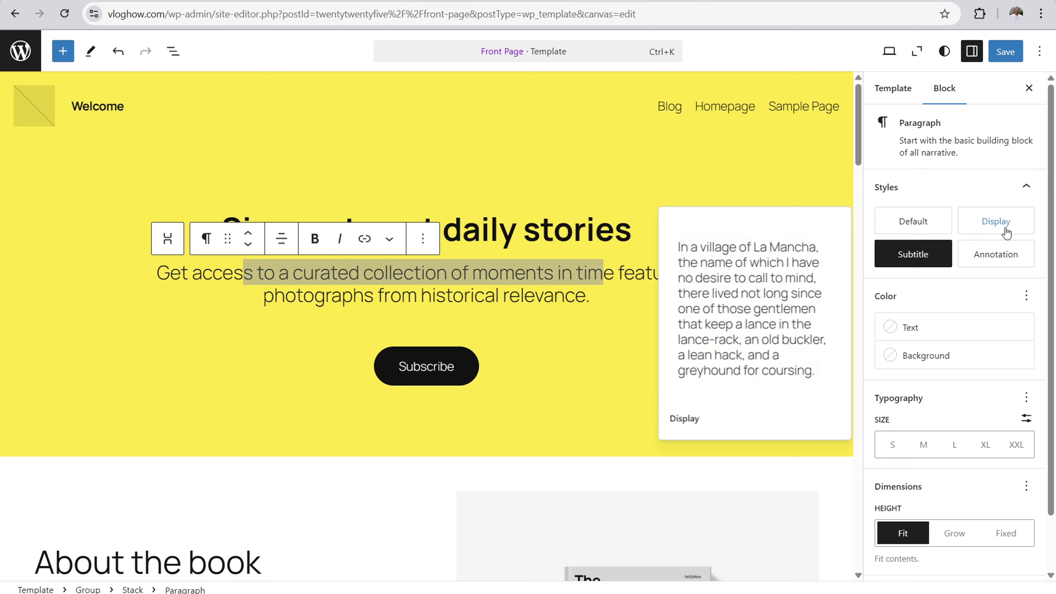
left_click(996, 221)
left_click(984, 259)
left_click(921, 220)
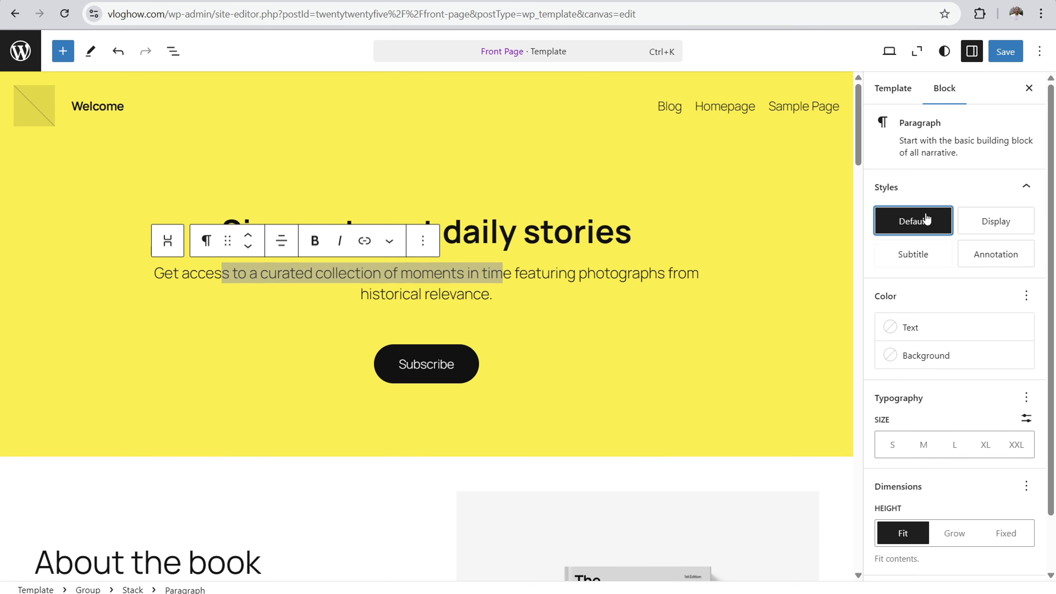
left_click(913, 254)
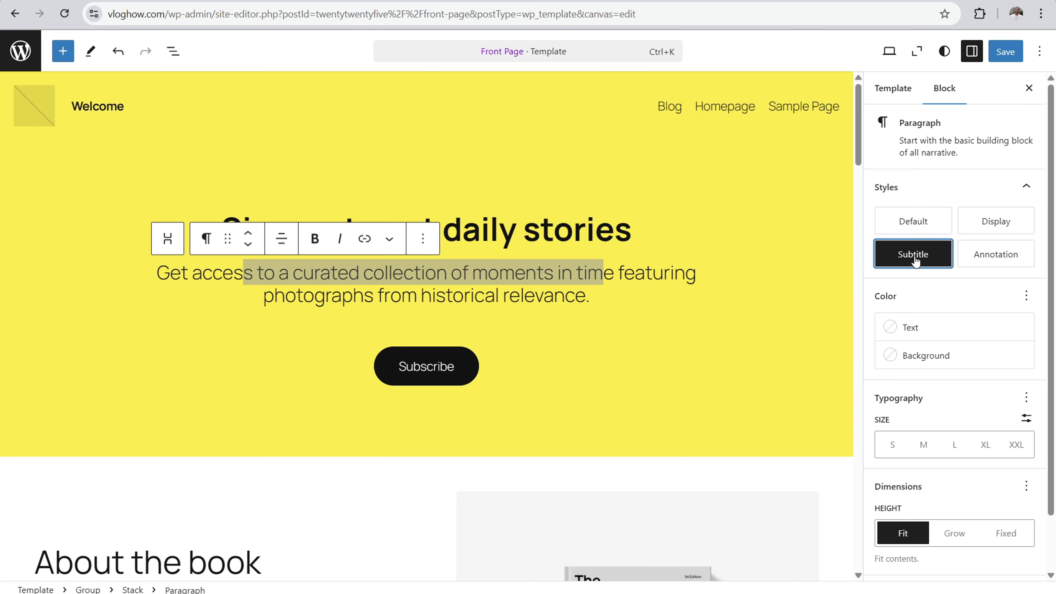
left_click(893, 227)
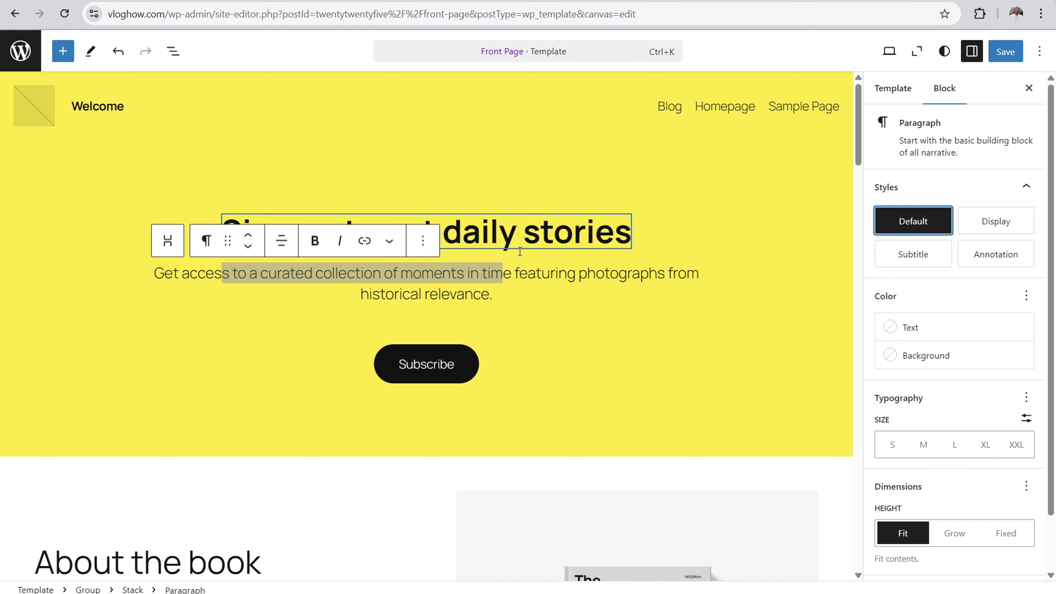
left_click(470, 272)
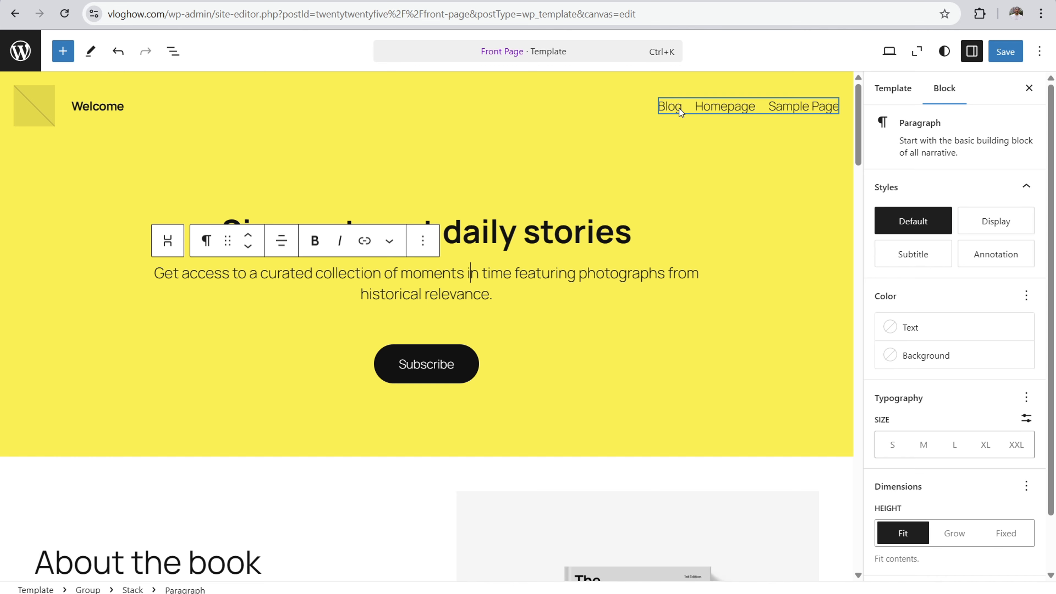
Step: Search the web for "font pairing" in a new browser tab and open the Fontpair website
key("ctrl+t")
type("pair")
key("BackSpace")
key("BackSpace")
key("BackSpace")
key("BackSpace")
key("BackSpace")
type("font pairing")
key("Return")
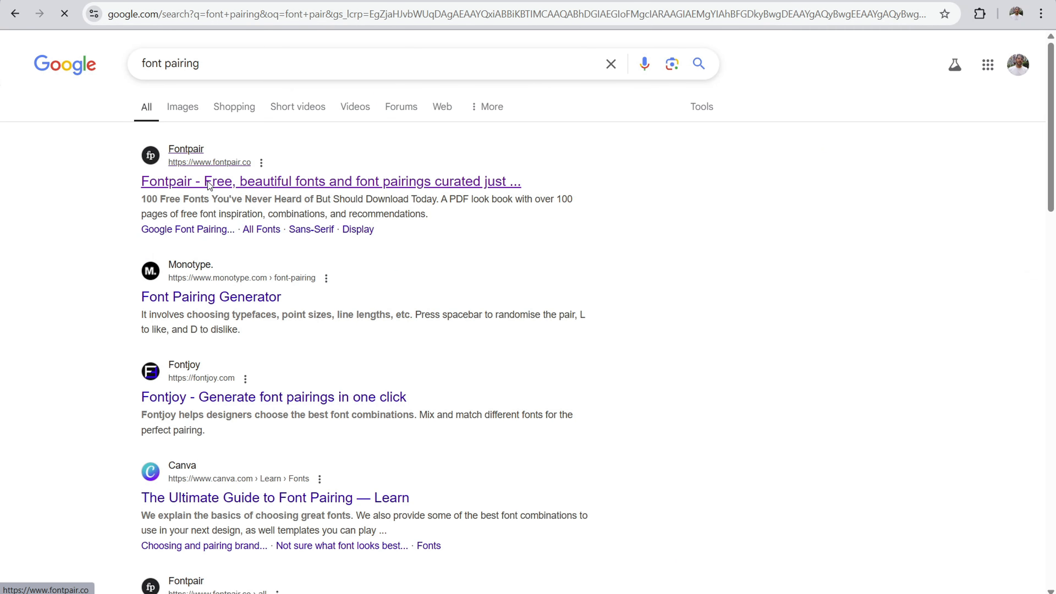
left_click(209, 185)
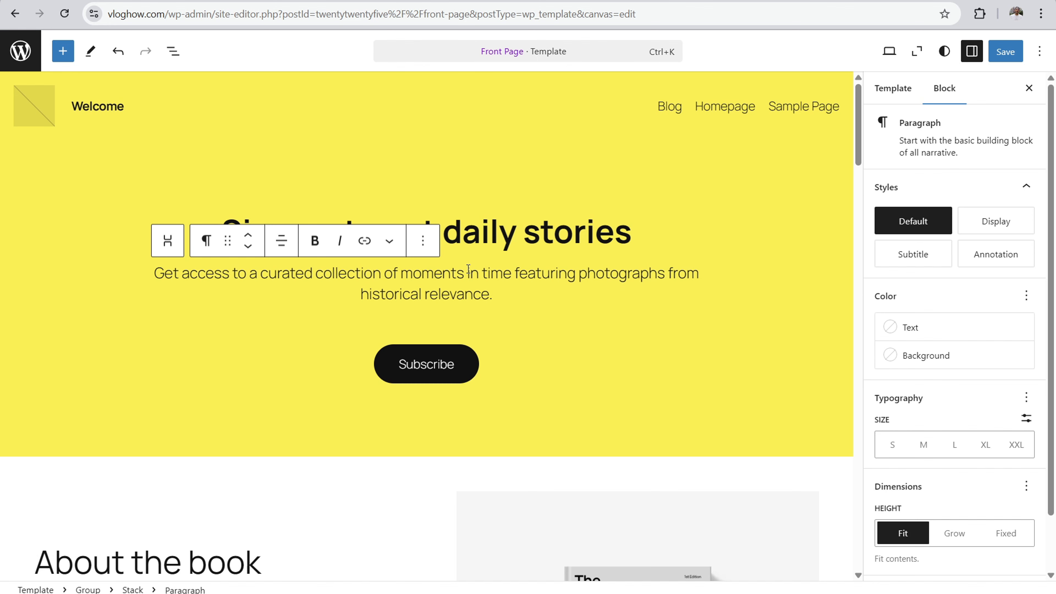
Step: Change the Subscribe button's label to "Subscribe Today" and make it bold
left_click(433, 364)
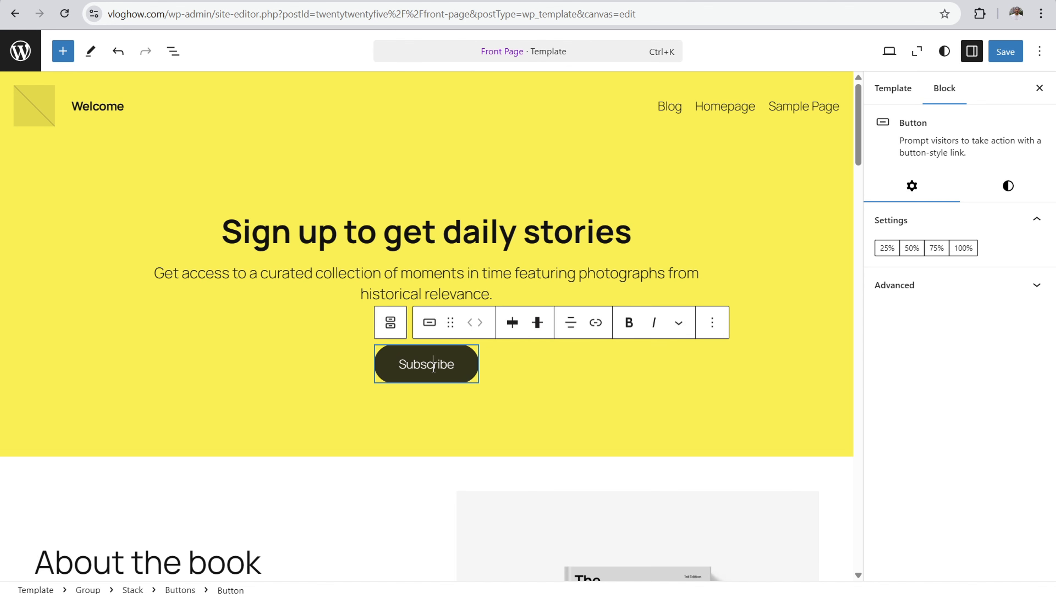
type("Today")
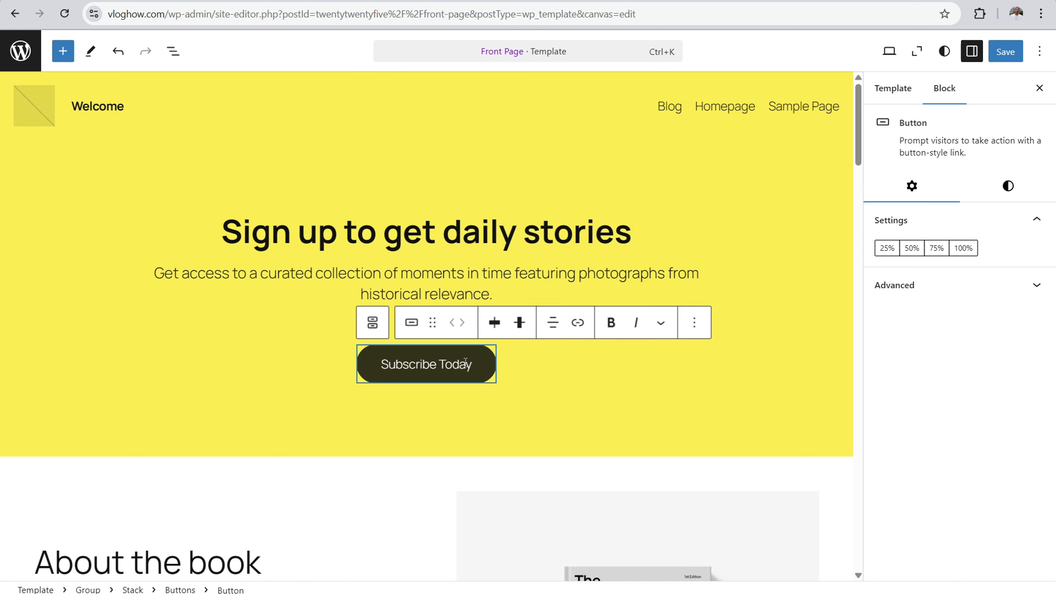
left_click_drag(473, 364, 381, 362)
left_click(610, 322)
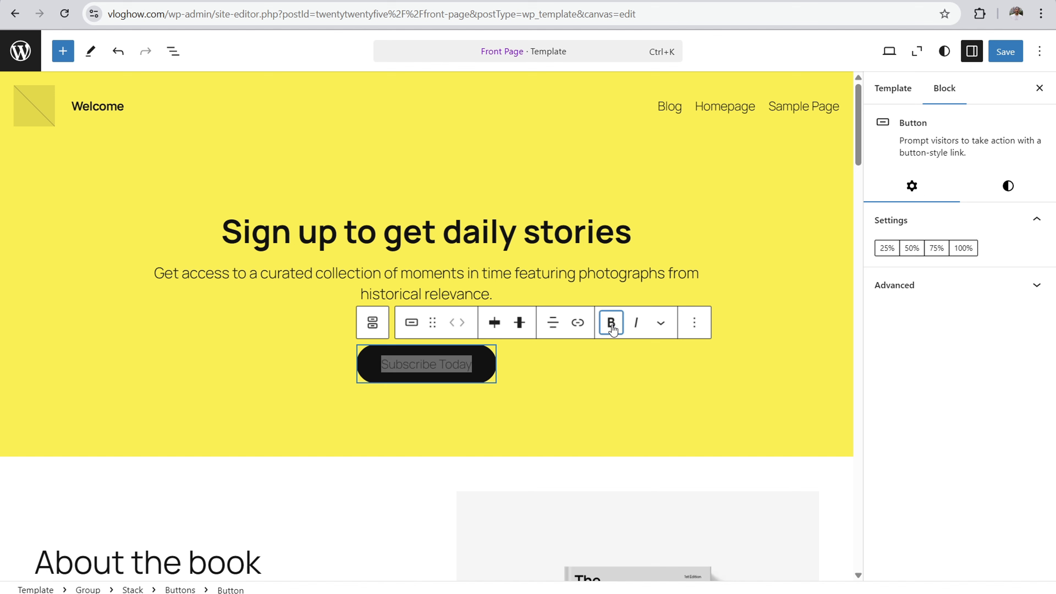
Step: Set the "Subscribe Today" button's width to 100% and its text size to Large (L)
left_click(911, 248)
left_click(940, 250)
left_click(963, 248)
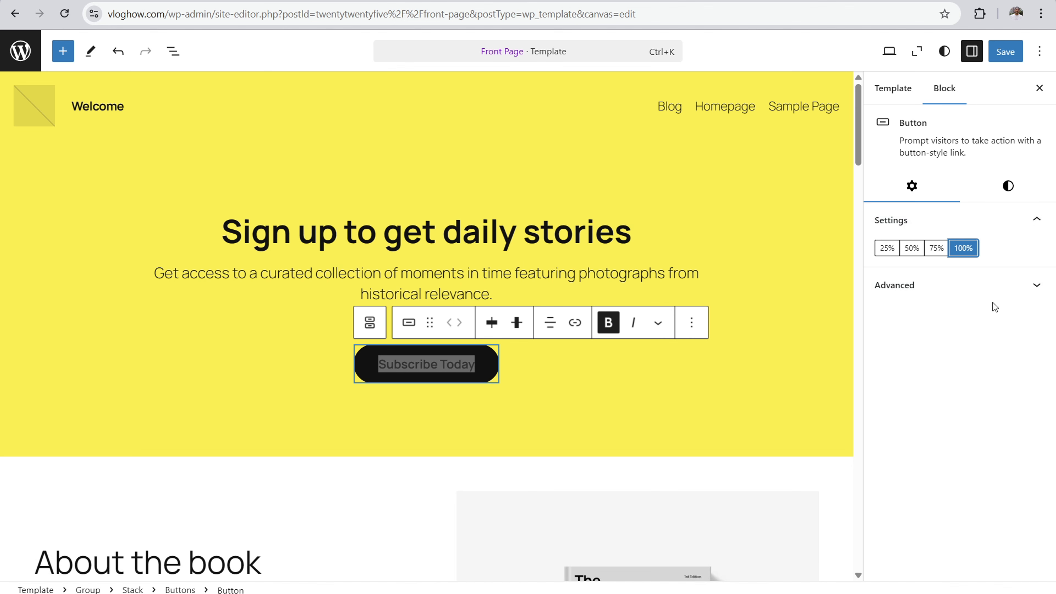
left_click(1012, 184)
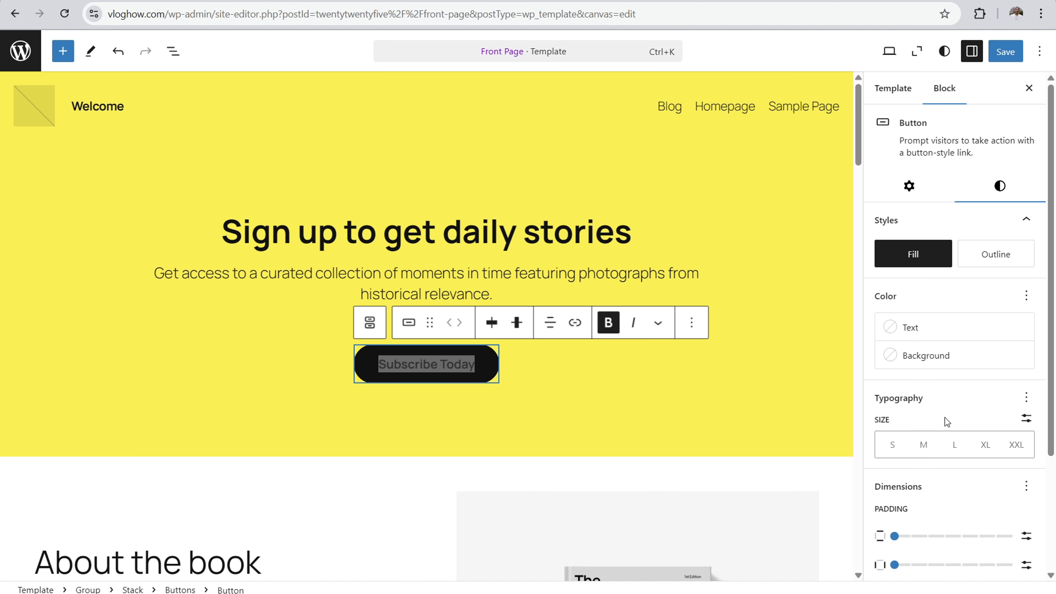
left_click(952, 447)
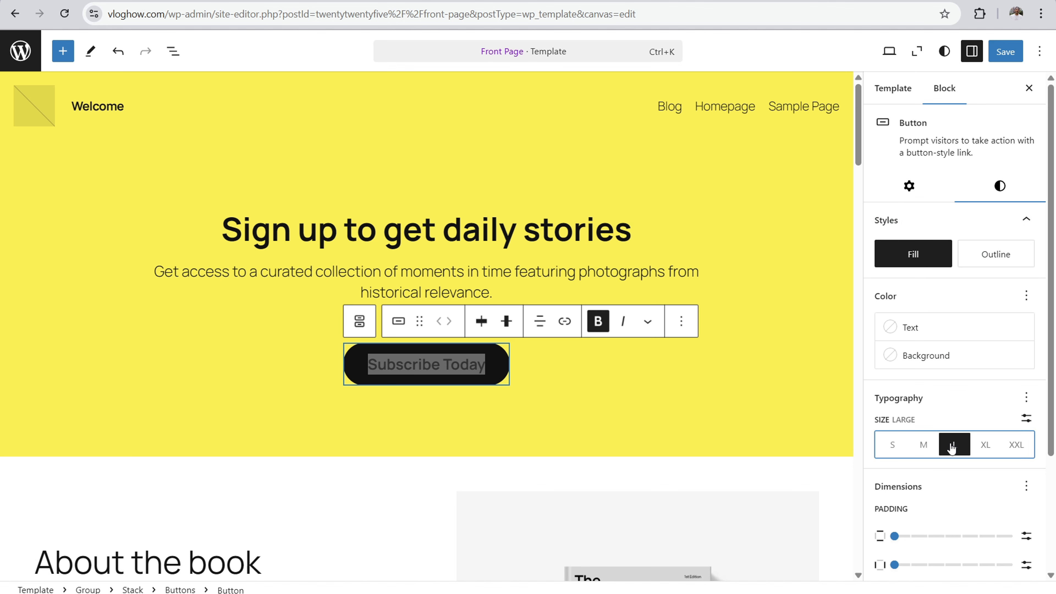
left_click(979, 449)
left_click(954, 448)
Step: Compare the text styling of the sign-up heading, its paragraph, the subscribe button and the "About the book" heading
left_click(523, 271)
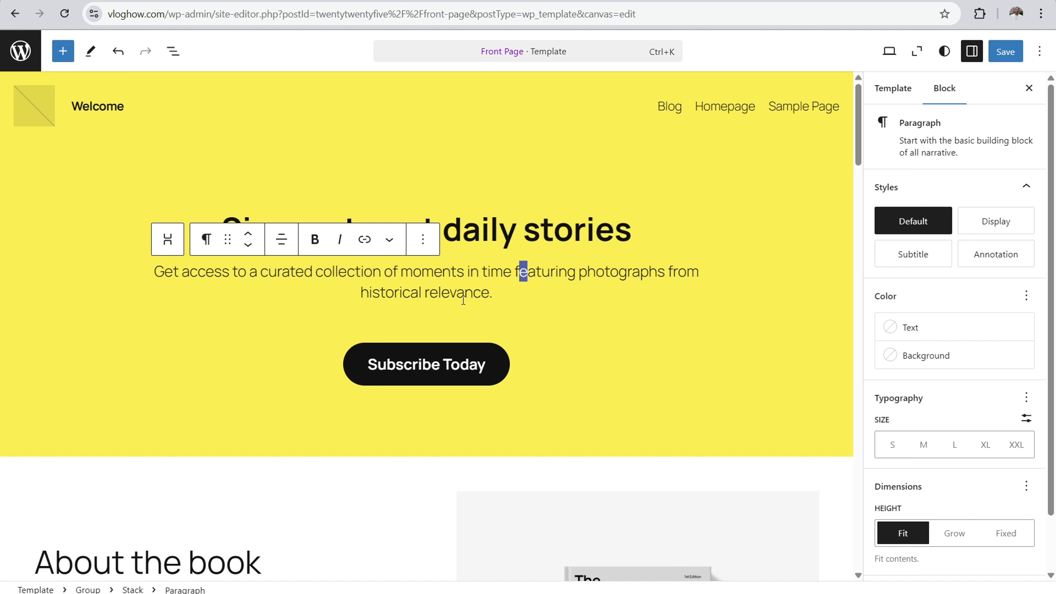
triple_click(424, 365)
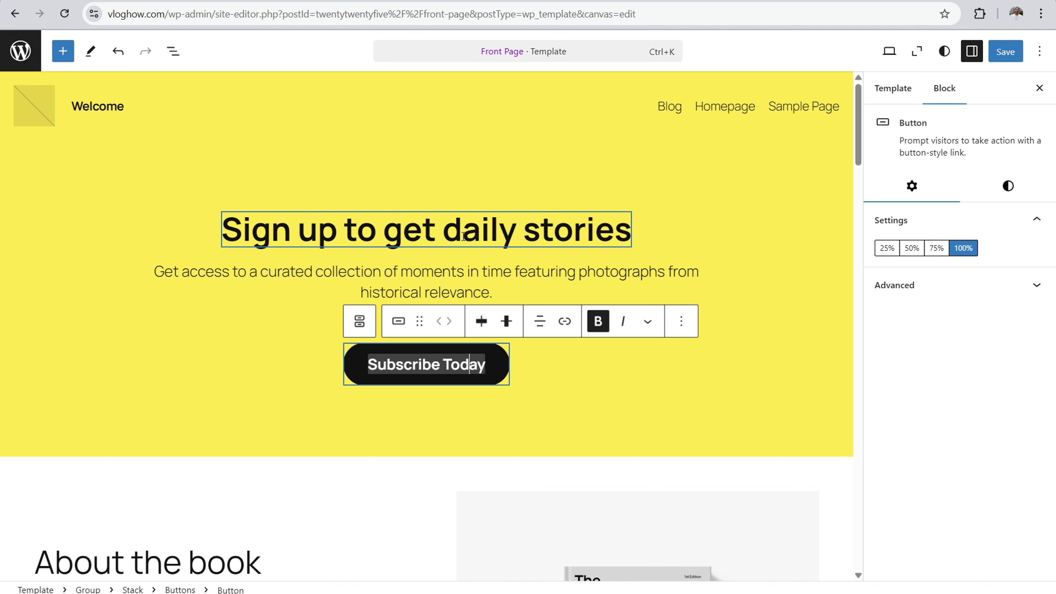
left_click_drag(291, 229, 614, 230)
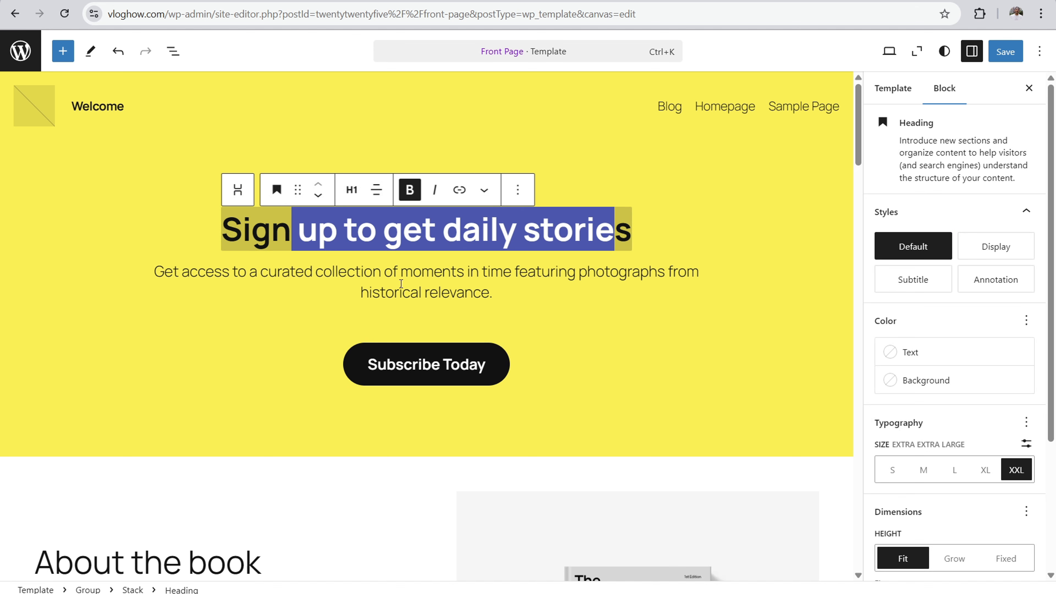
left_click_drag(247, 267, 526, 287)
left_click(463, 217)
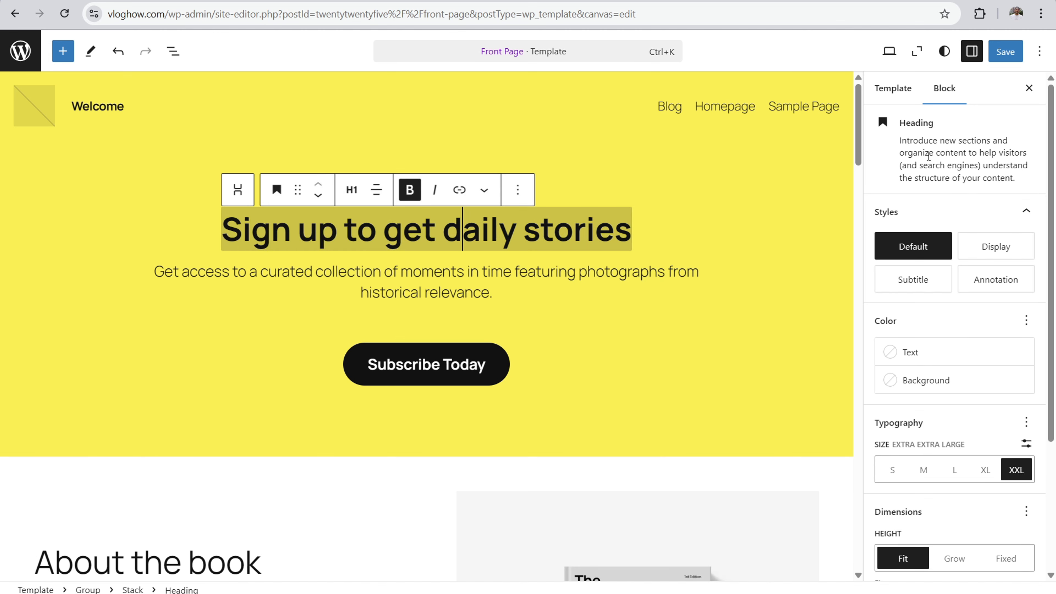
scroll(551, 208, "down", 6)
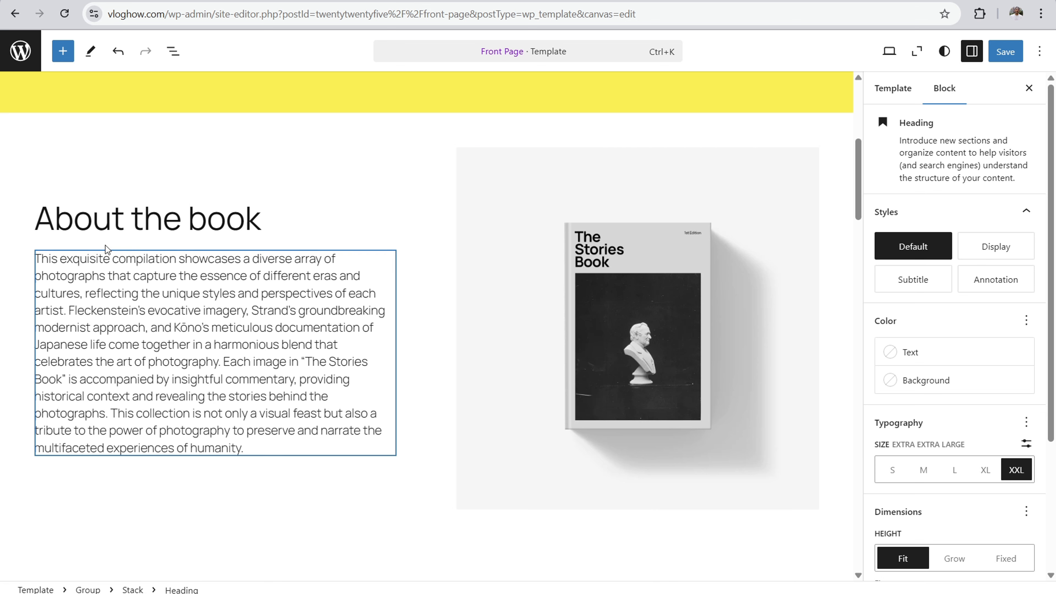
left_click(83, 219)
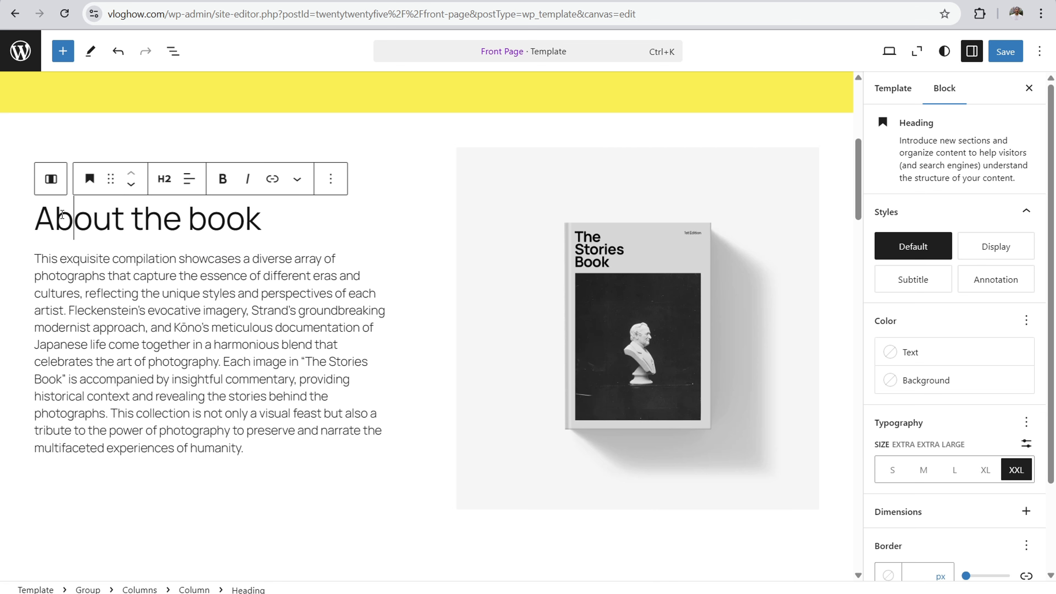
left_click_drag(55, 218, 245, 218)
scroll(262, 232, "up", 5)
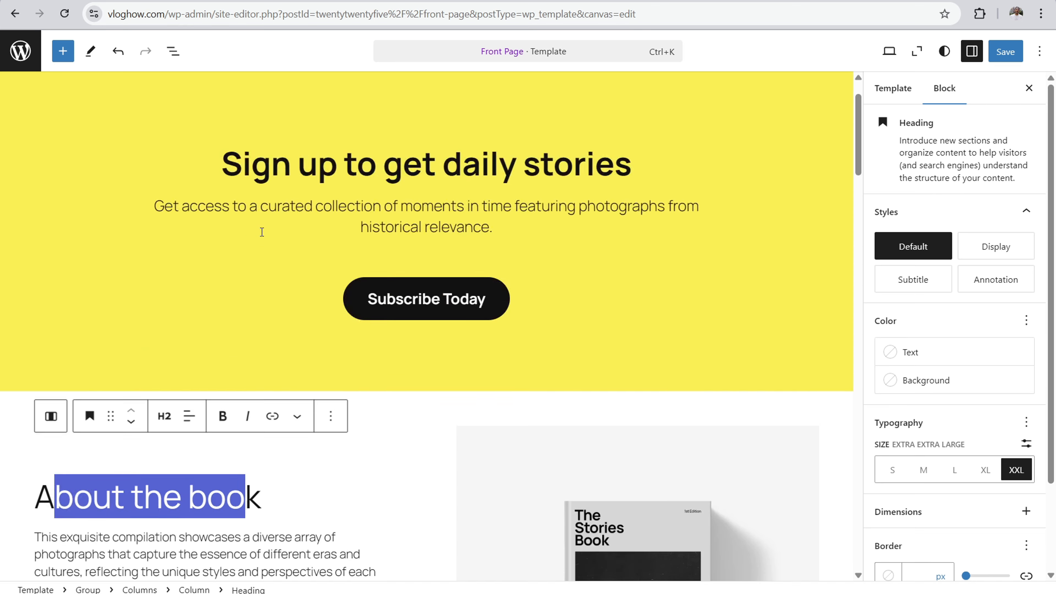
scroll(262, 231, "up", 2)
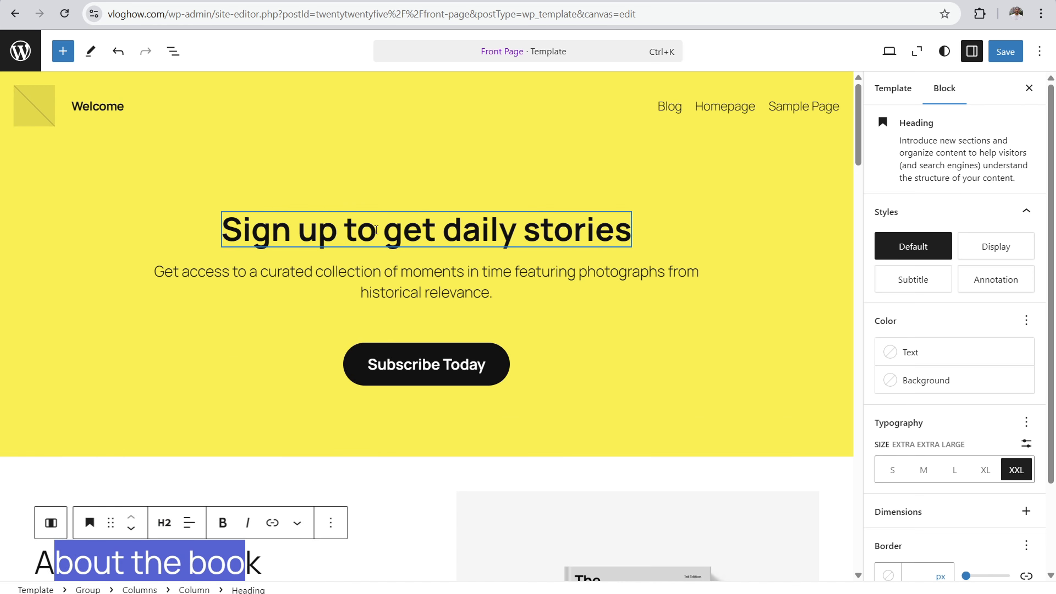
left_click_drag(242, 225, 607, 221)
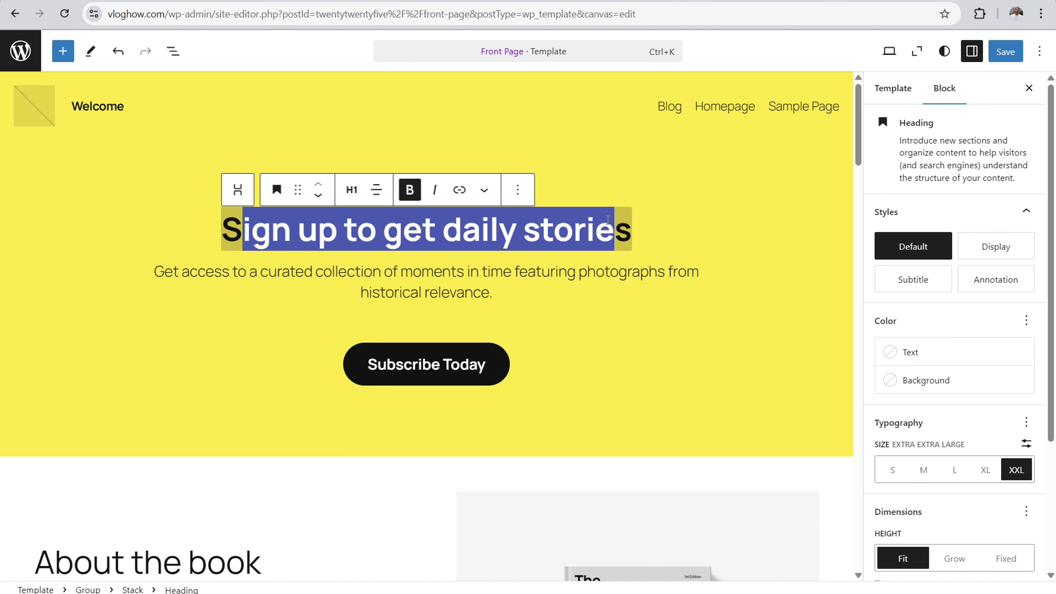
left_click_drag(304, 271, 541, 288)
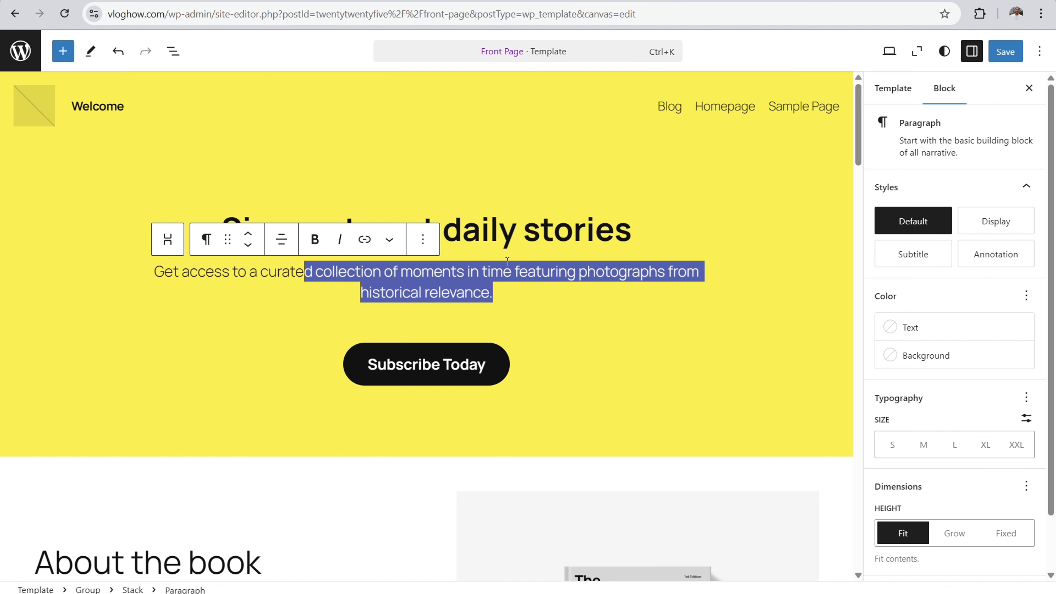
scroll(365, 260, "down", 5)
left_click(37, 356)
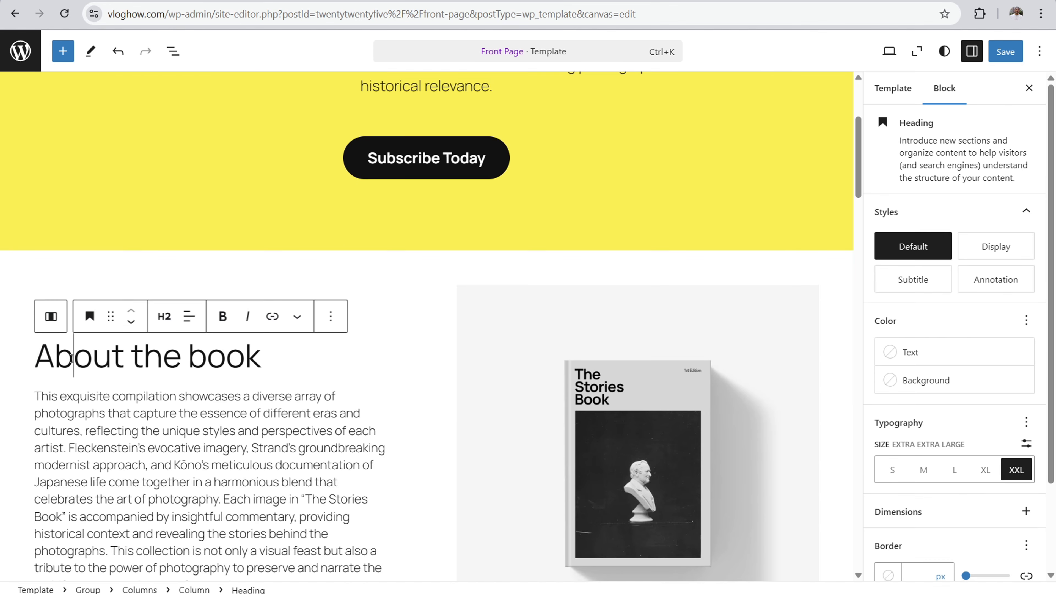
left_click_drag(36, 356, 271, 354)
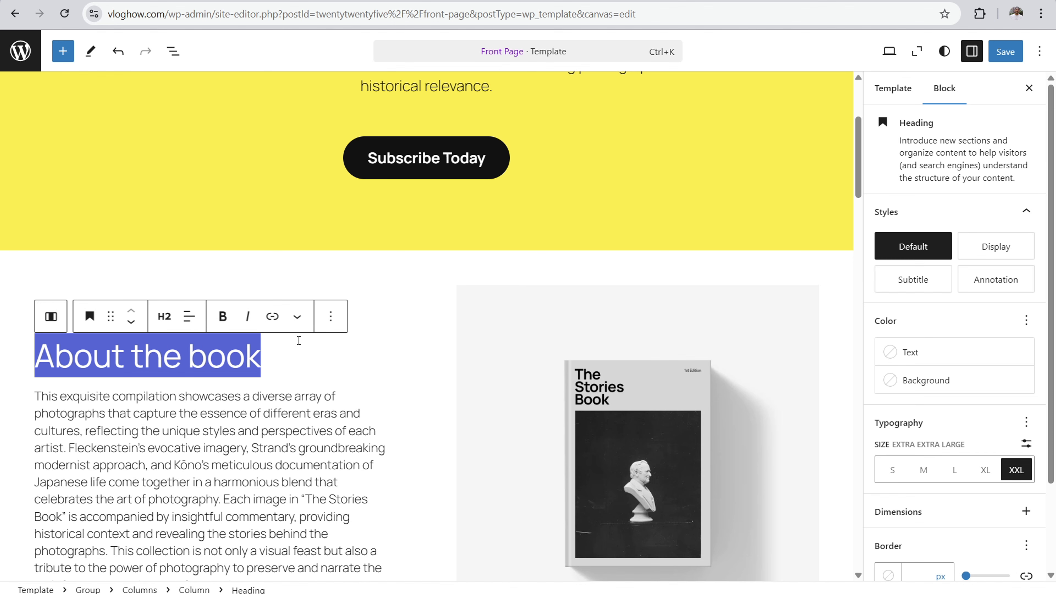
scroll(343, 281, "up", 5)
left_click_drag(340, 223, 603, 214)
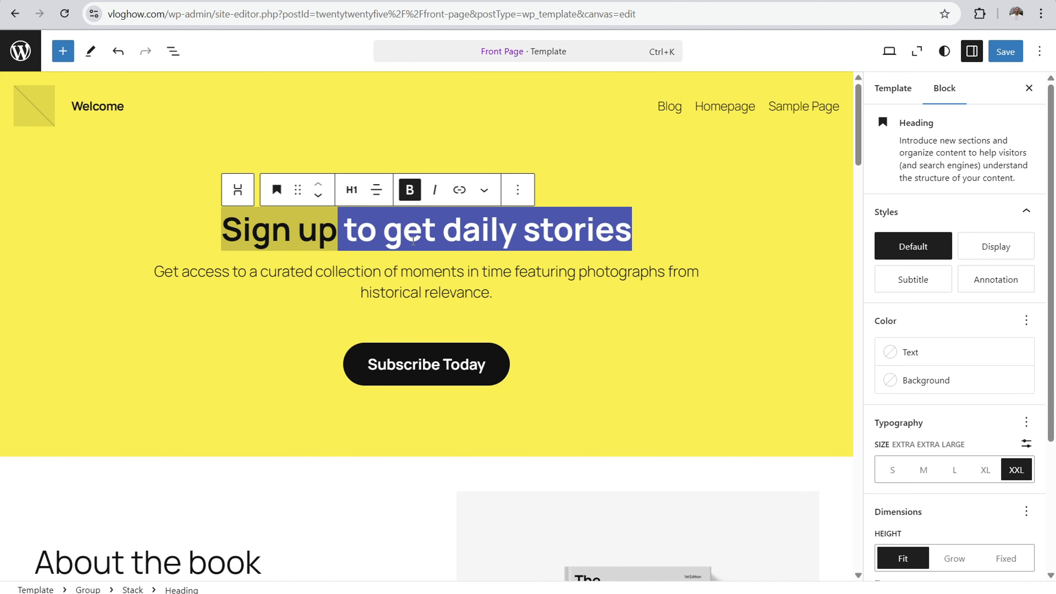
Step: Split the "About the book" text into two paragraphs before the sentence starting with "Each image in"
scroll(184, 403, "down", 7)
left_click(226, 423)
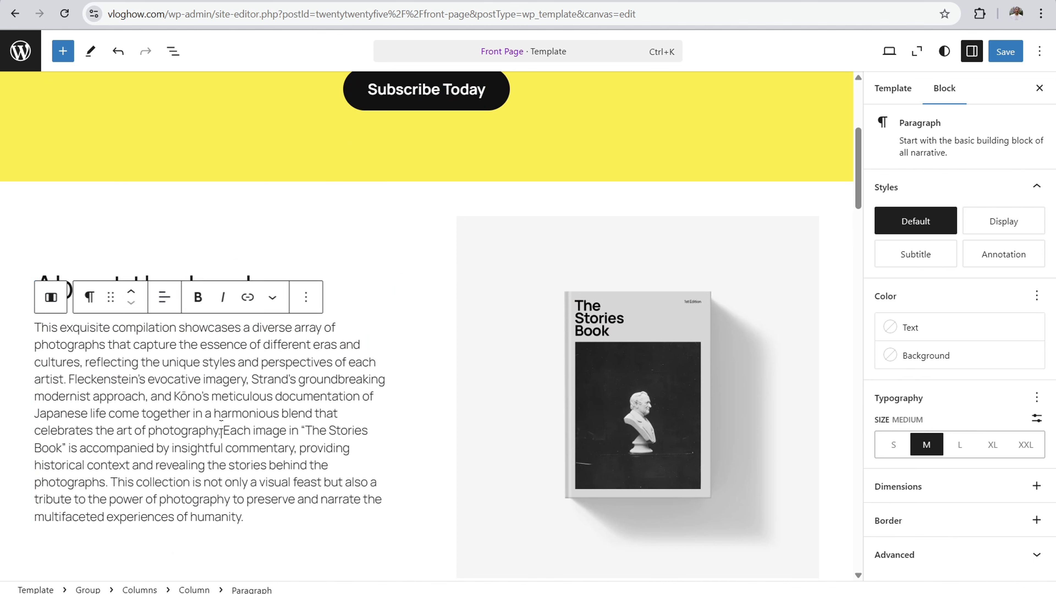
key("Return")
scroll(234, 299, "down", 3)
left_click(238, 224)
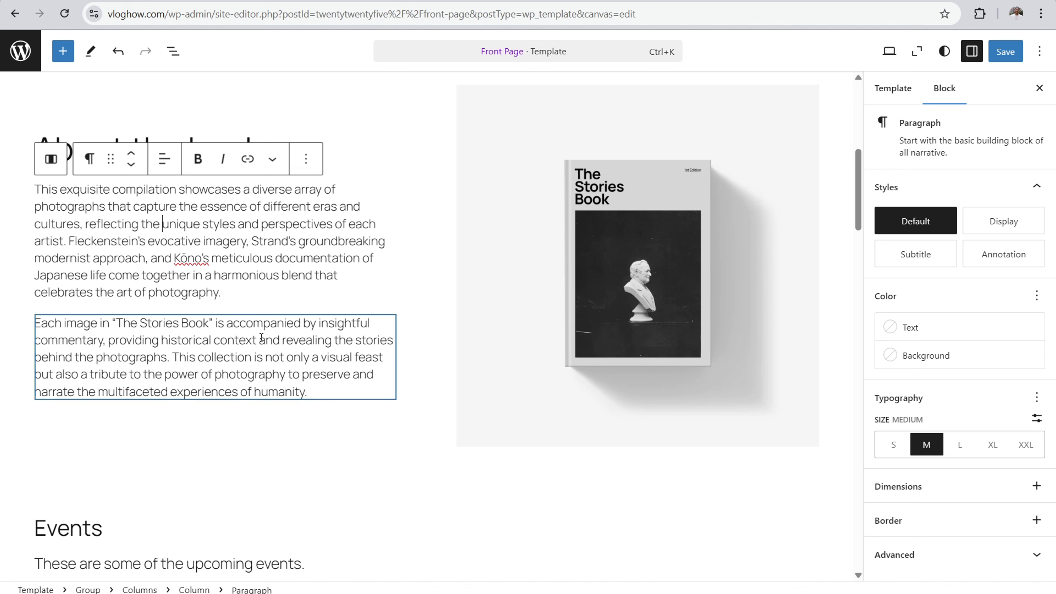
Step: Add the sentence "Learn more about us." to the end of the second "About the book" paragraph
left_click(315, 389)
type("Learn")
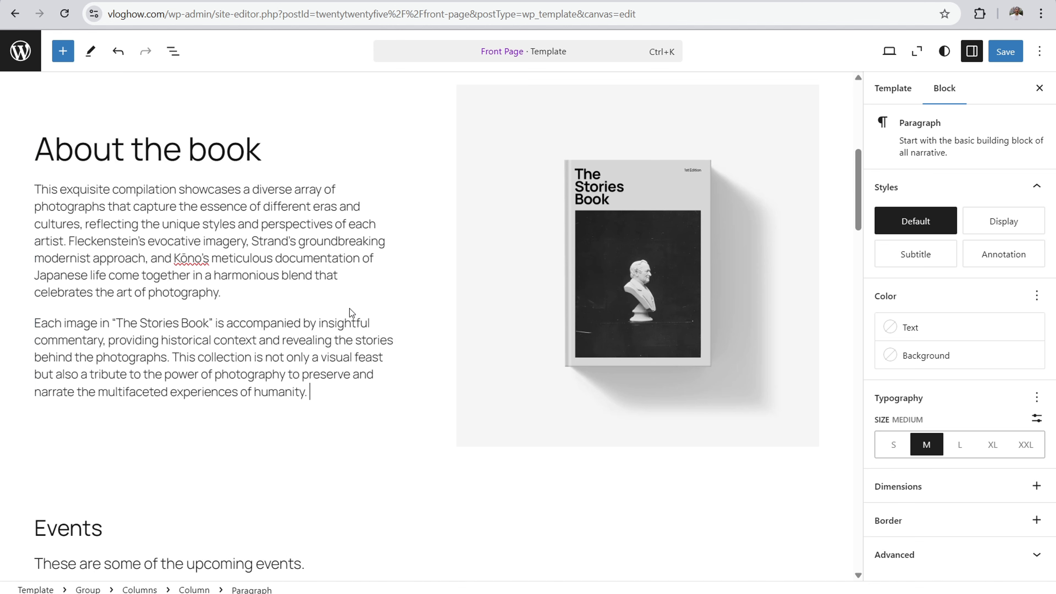
type(" more about use")
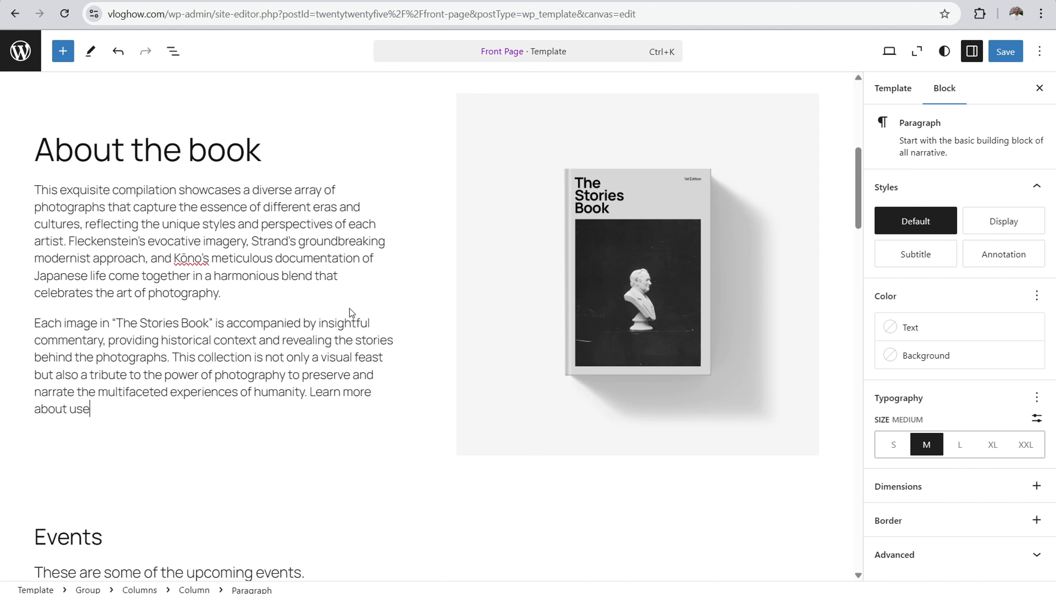
key("BackSpace")
type(".")
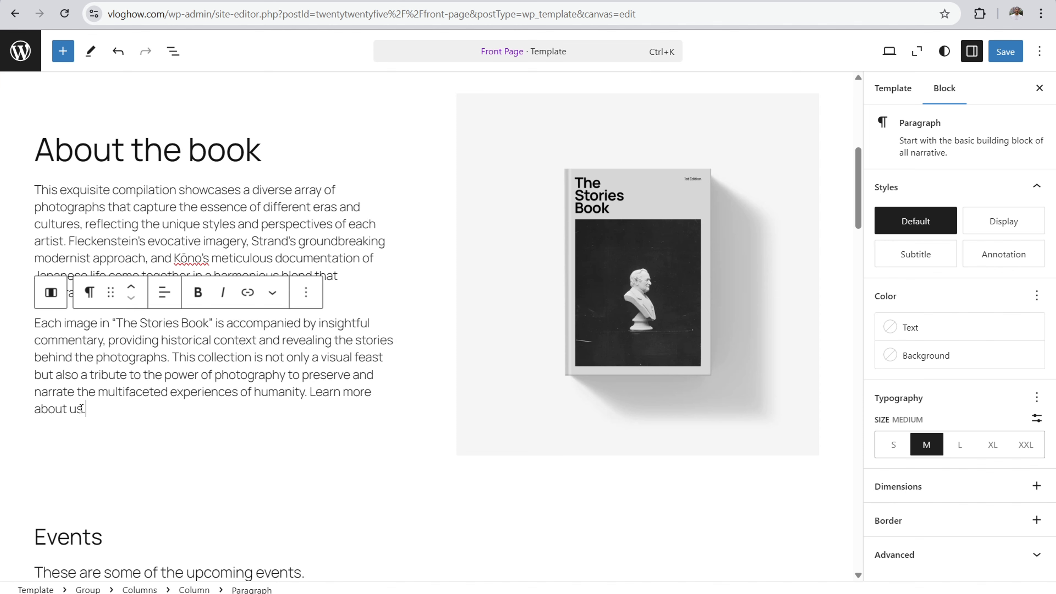
left_click_drag(82, 409, 35, 409)
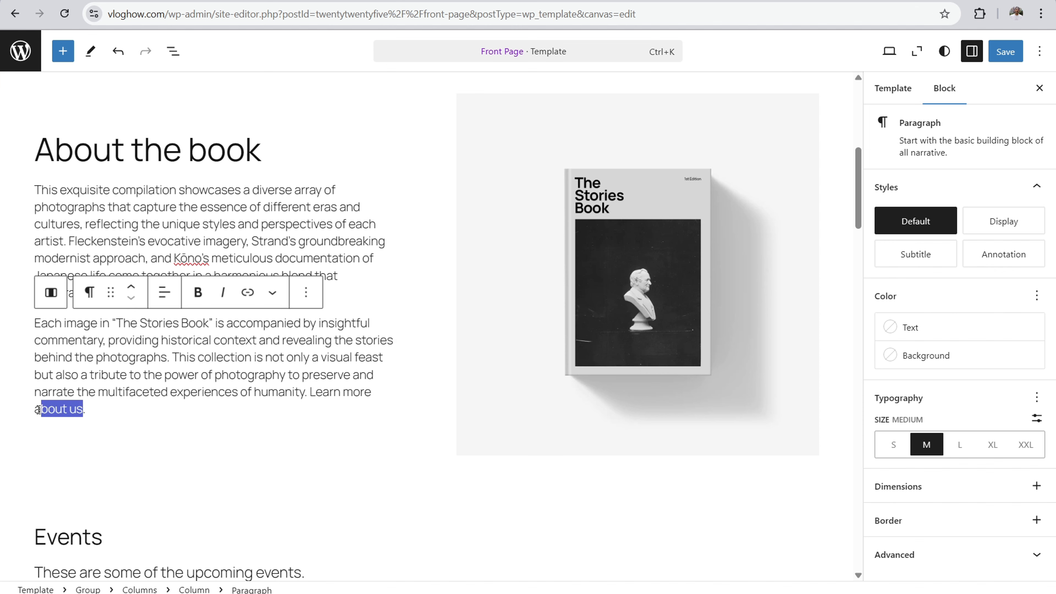
left_click(197, 293)
left_click(247, 293)
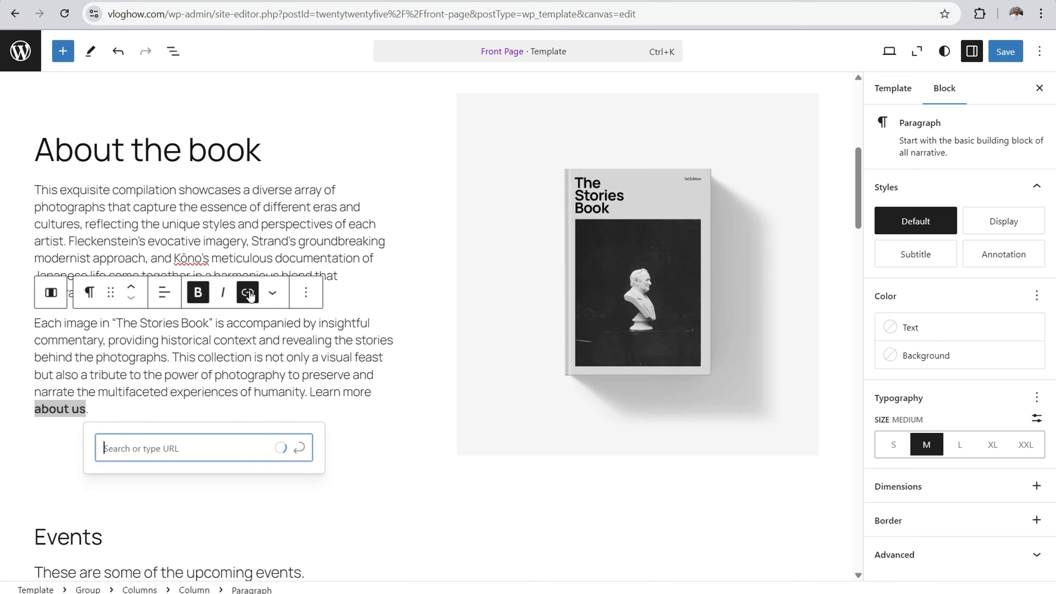
type("https://vlogho")
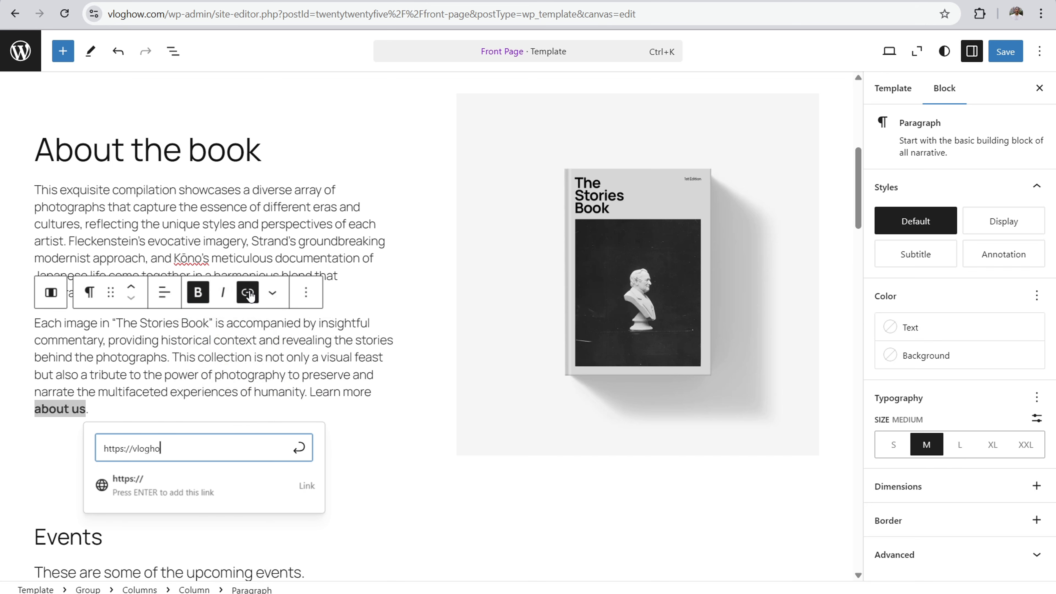
type("w.com/about")
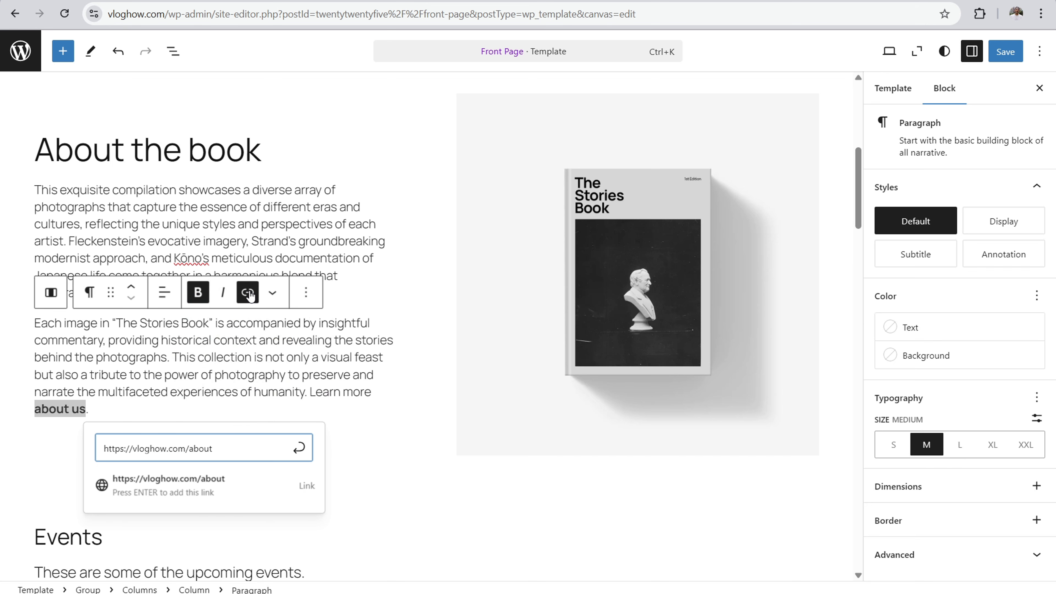
key("Return")
left_click(206, 354)
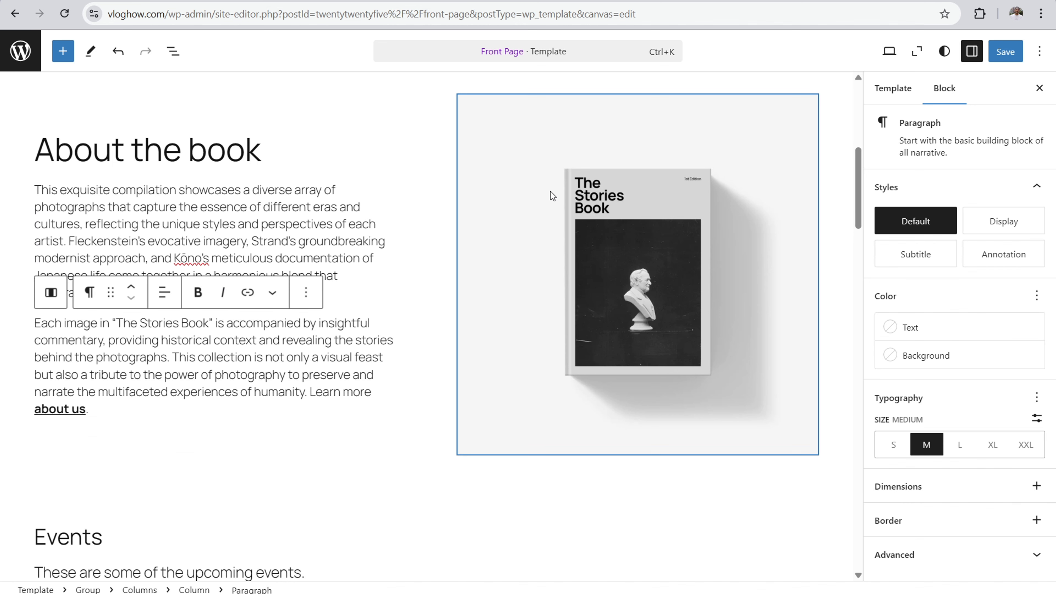
Step: Replace the book image beside "About the book" with the media library photo of the smiling man in a beanie and denim jacket
left_click(546, 167)
mouse_move(818, 271)
left_mouse_down()
mouse_move(752, 262)
mouse_move(812, 257)
mouse_move(818, 242)
mouse_move(681, 226)
mouse_move(817, 257)
mouse_move(810, 276)
mouse_move(771, 271)
mouse_move(815, 286)
left_mouse_up()
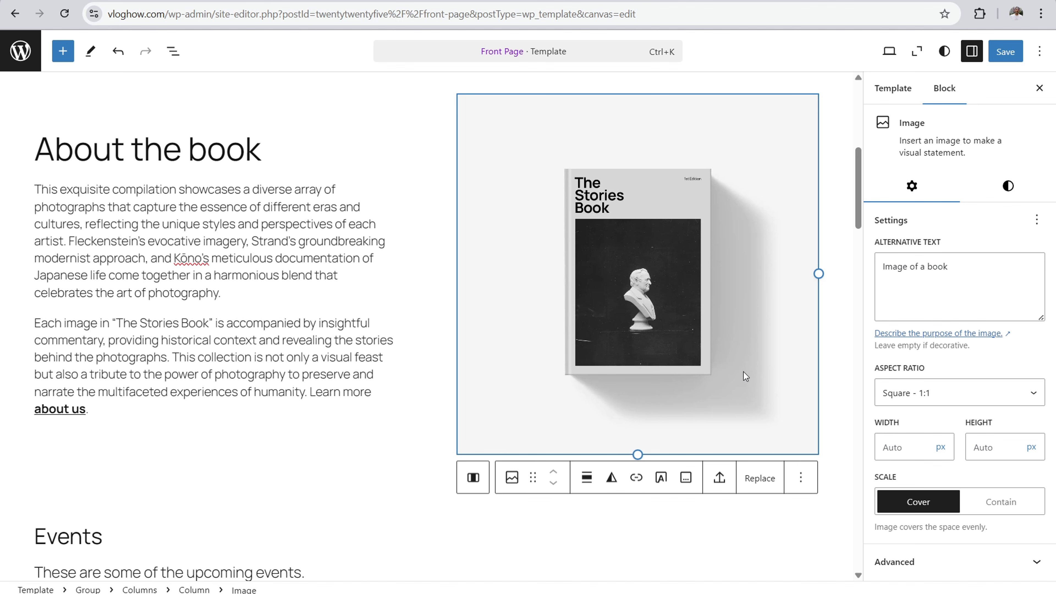
left_click(763, 479)
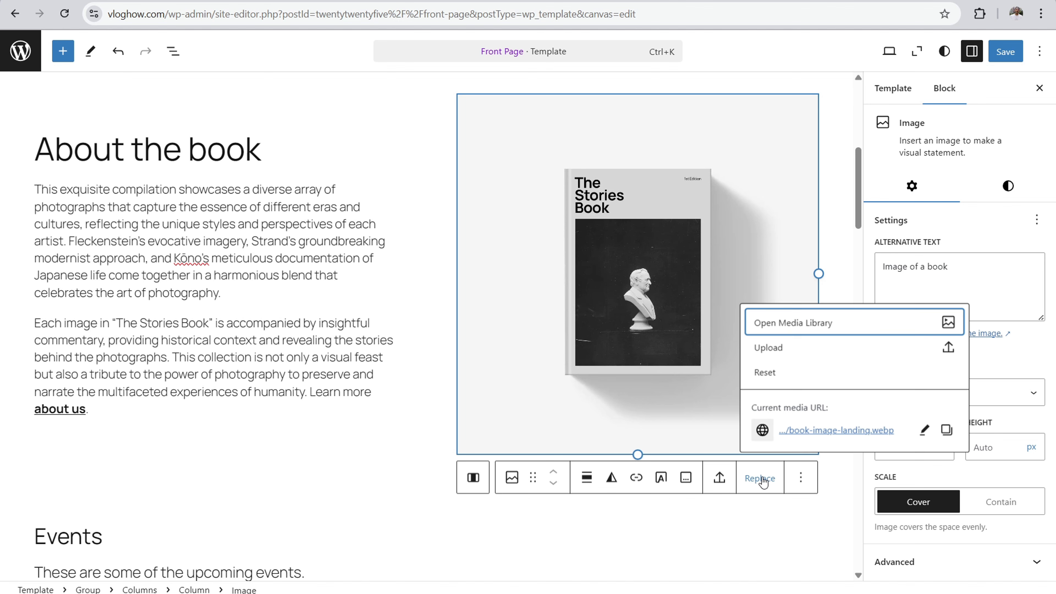
left_click(778, 333)
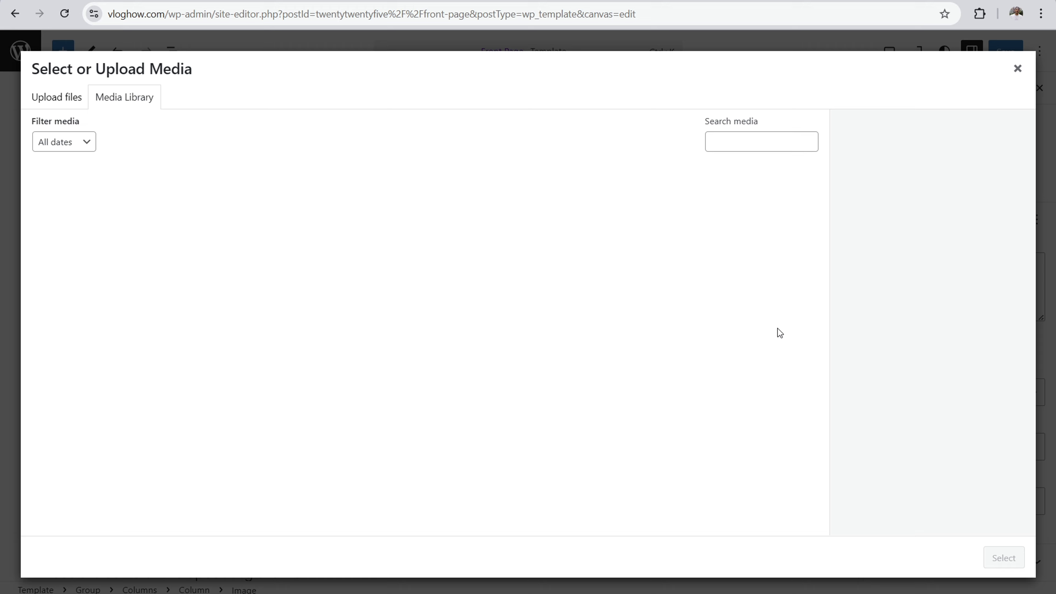
left_click(266, 213)
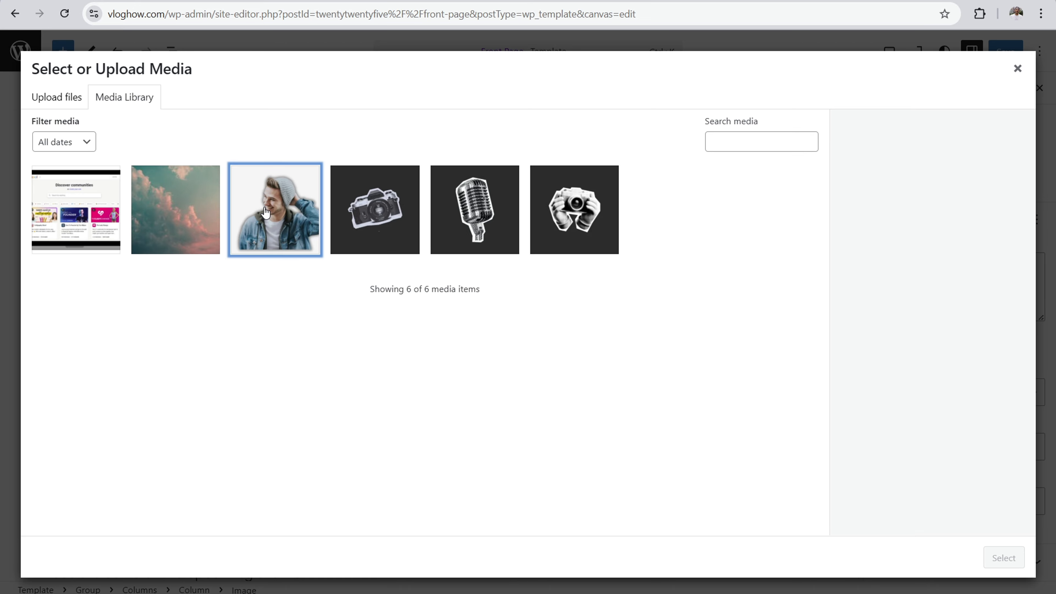
left_click(1003, 557)
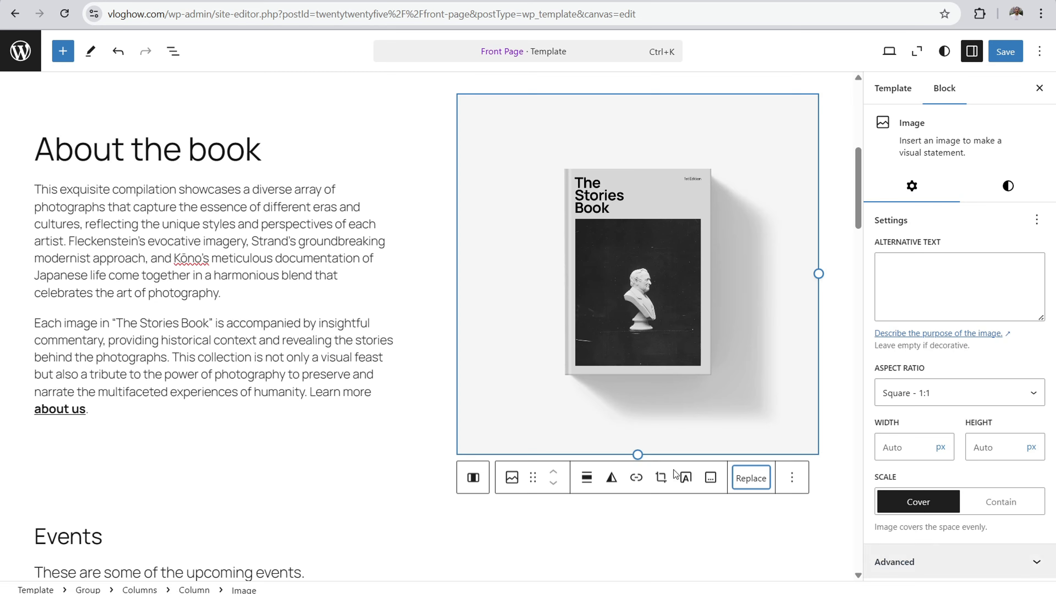
left_click(290, 258)
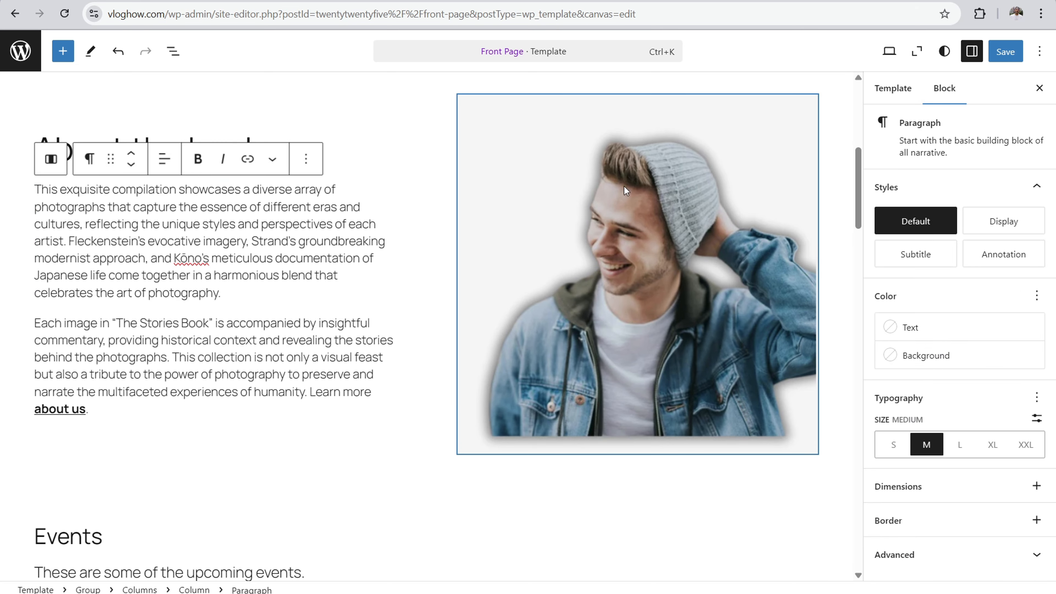
Step: Review the sign-up section and the "About the book" heading, paragraphs and image
scroll(345, 273, "up", 6)
scroll(394, 265, "up", 1)
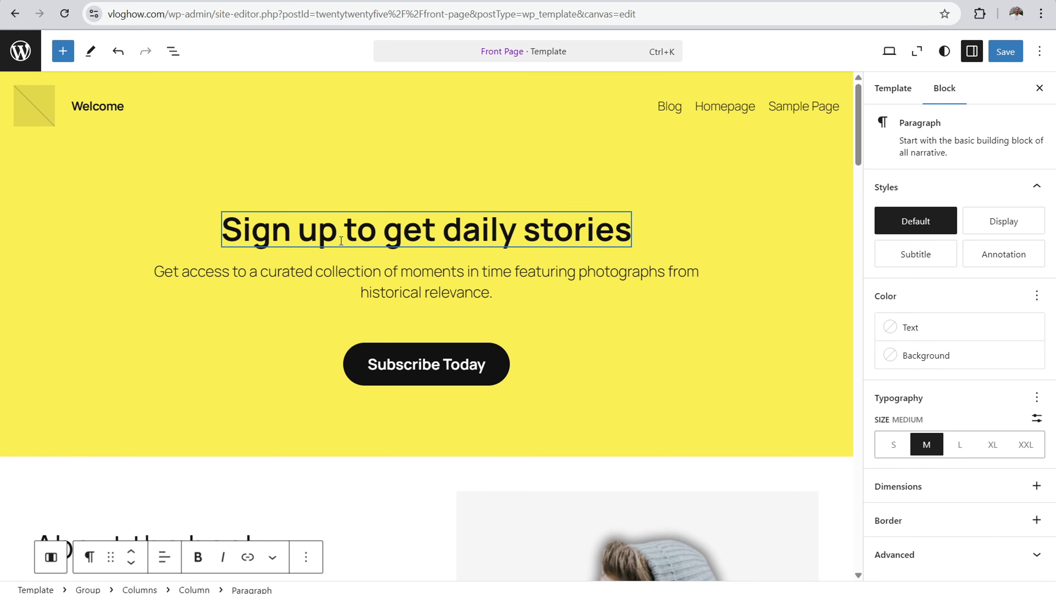
scroll(291, 258, "down", 6)
left_click(321, 263)
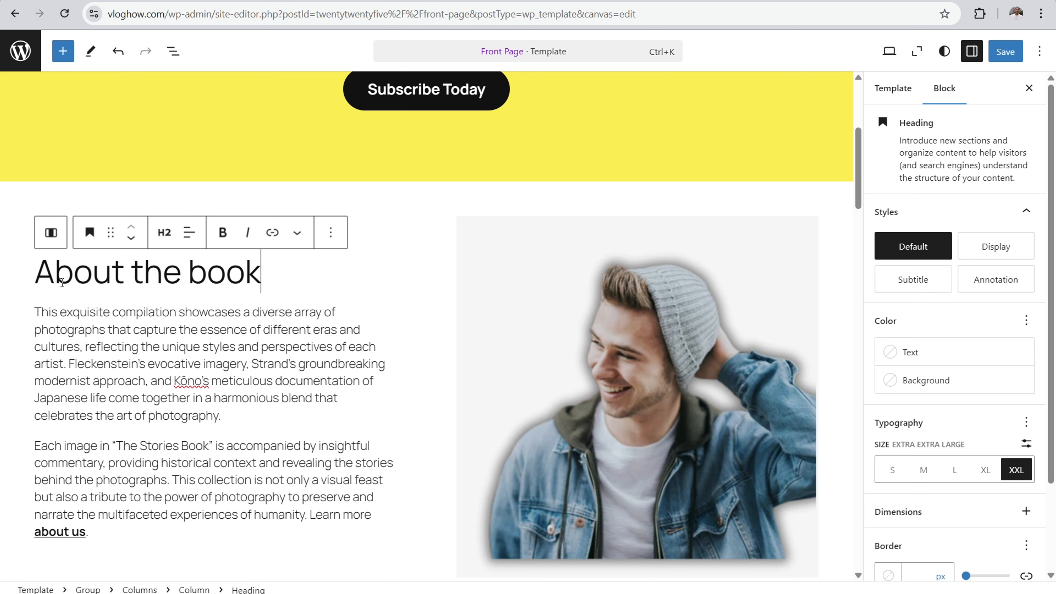
left_click_drag(55, 275, 245, 277)
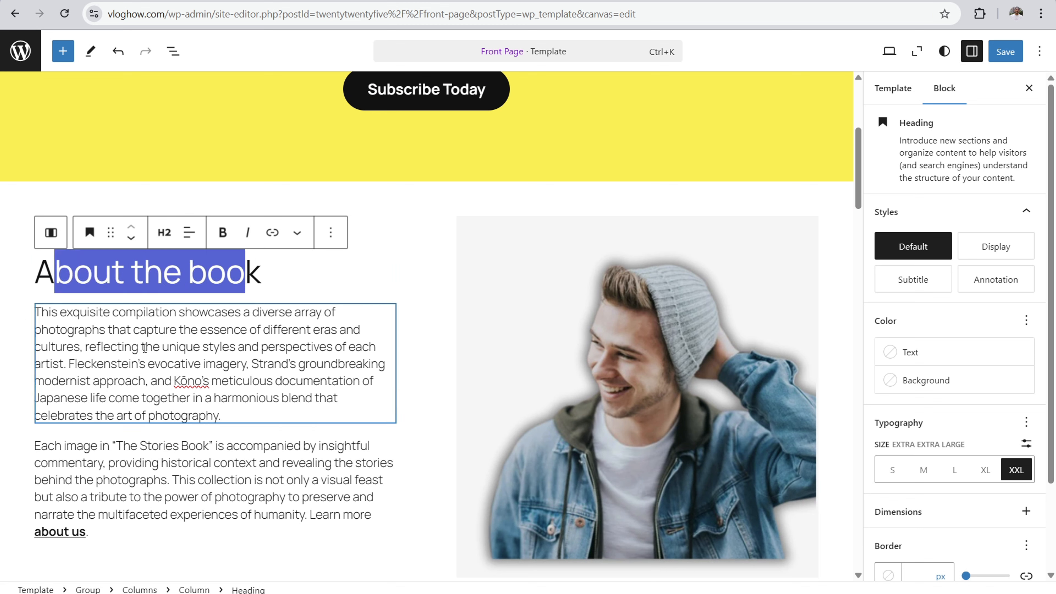
left_click_drag(74, 315, 242, 400)
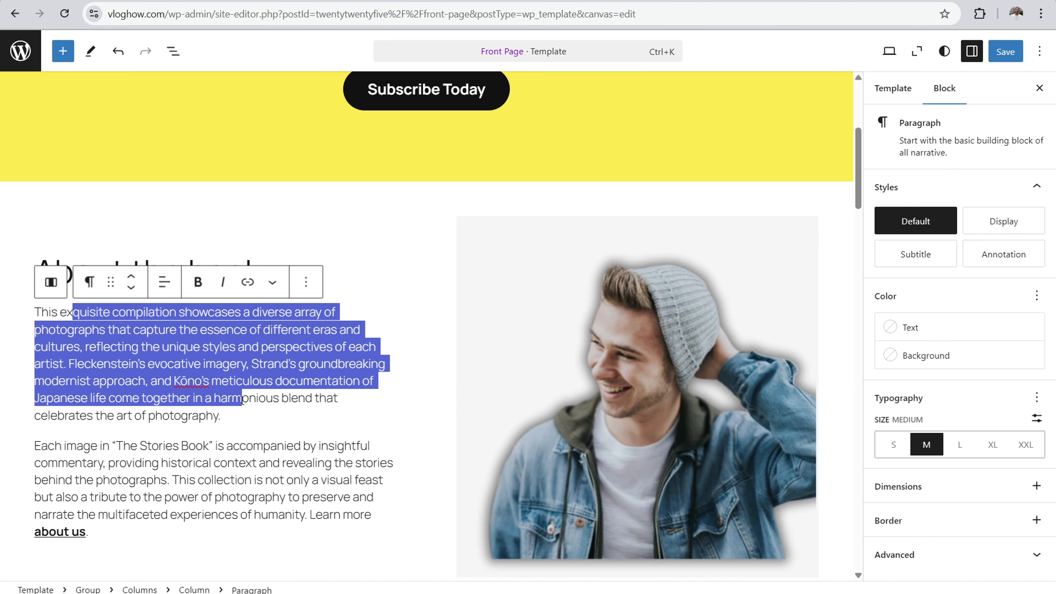
scroll(376, 245, "up", 4)
scroll(354, 242, "down", 4)
Step: Change the "Events" section heading to "Helpful Guides and Tutorials"
scroll(361, 245, "down", 10)
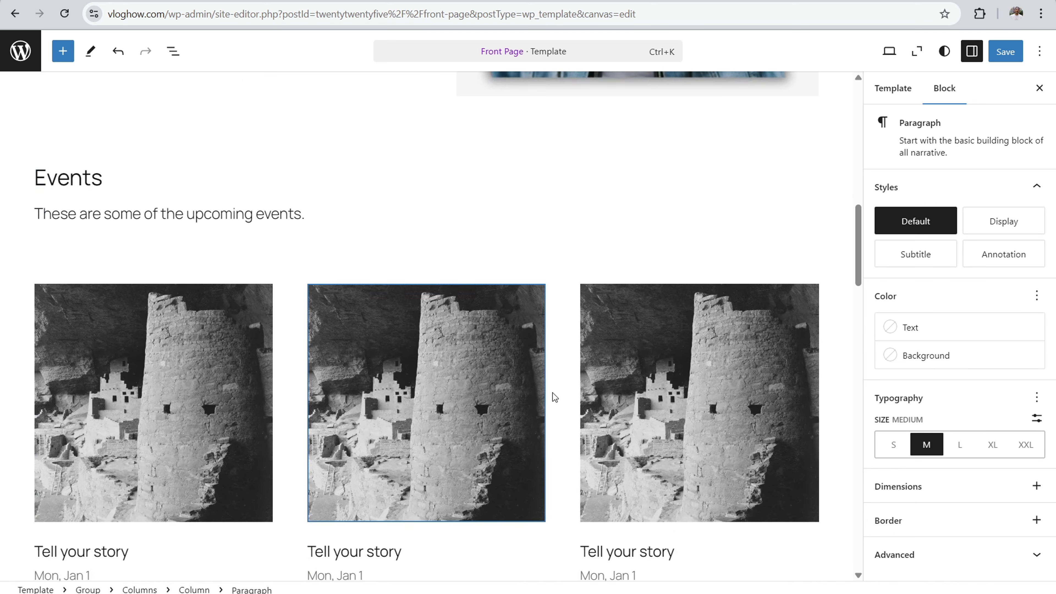
mouse_move(558, 396)
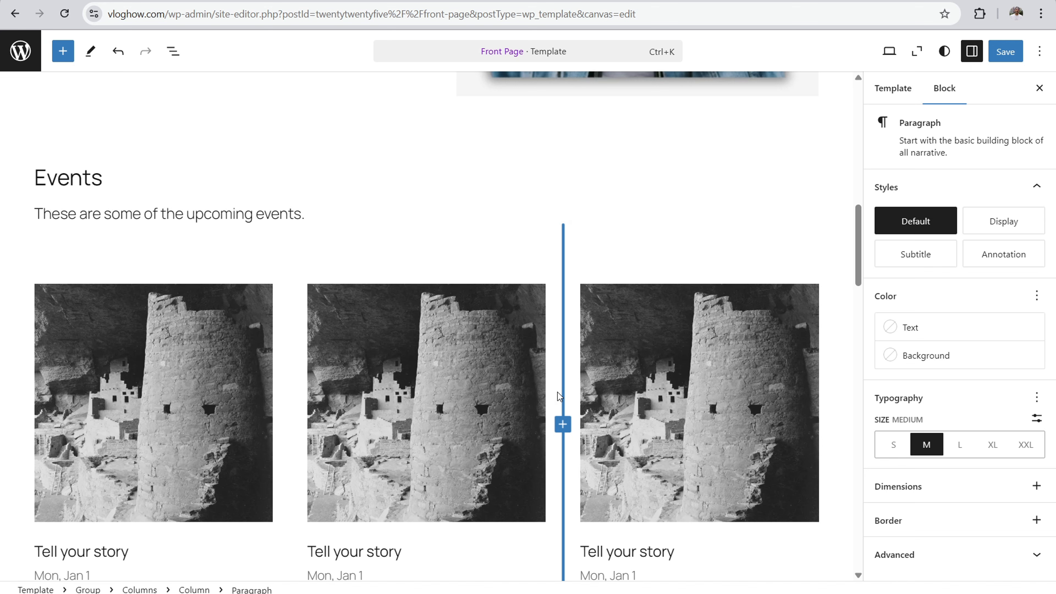
left_click(130, 178)
key("BackSpace")
key("BackSpace")
key("BackSpace")
key("BackSpace")
key("BackSpace")
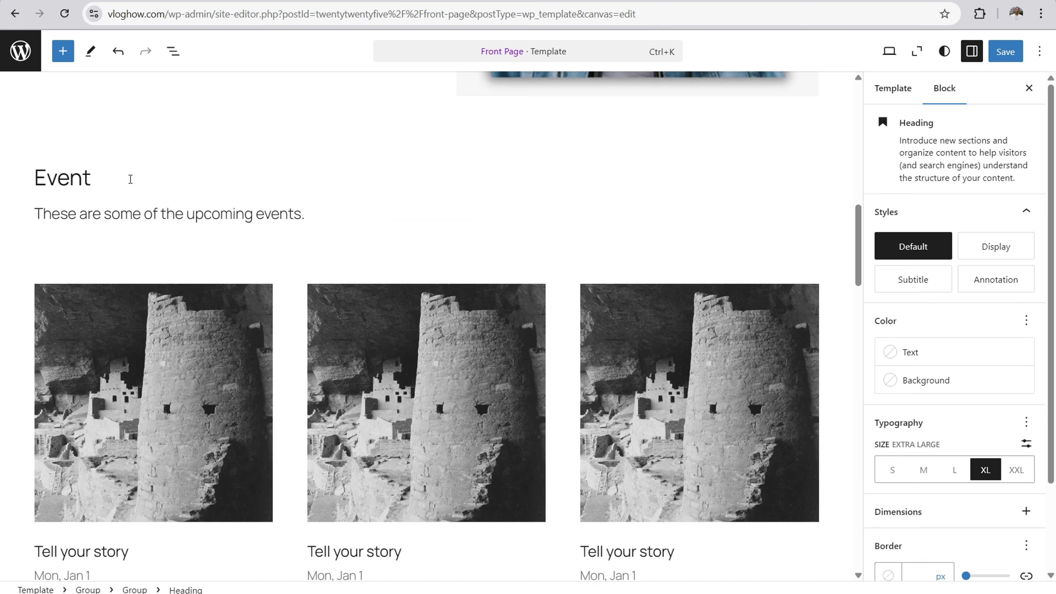
key("BackSpace")
type("Helpful Guide")
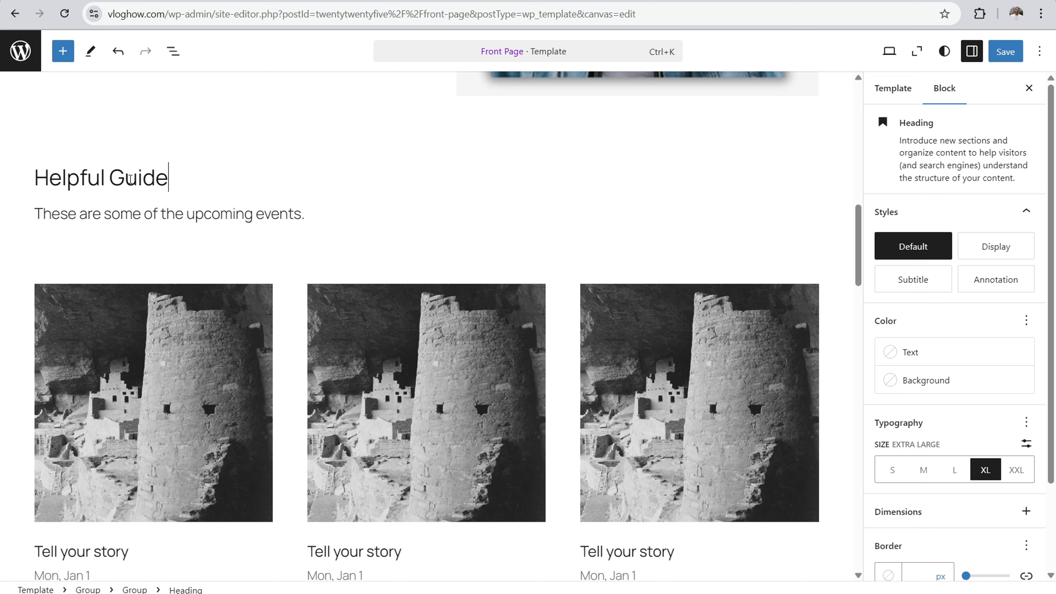
type("s and Tutorials")
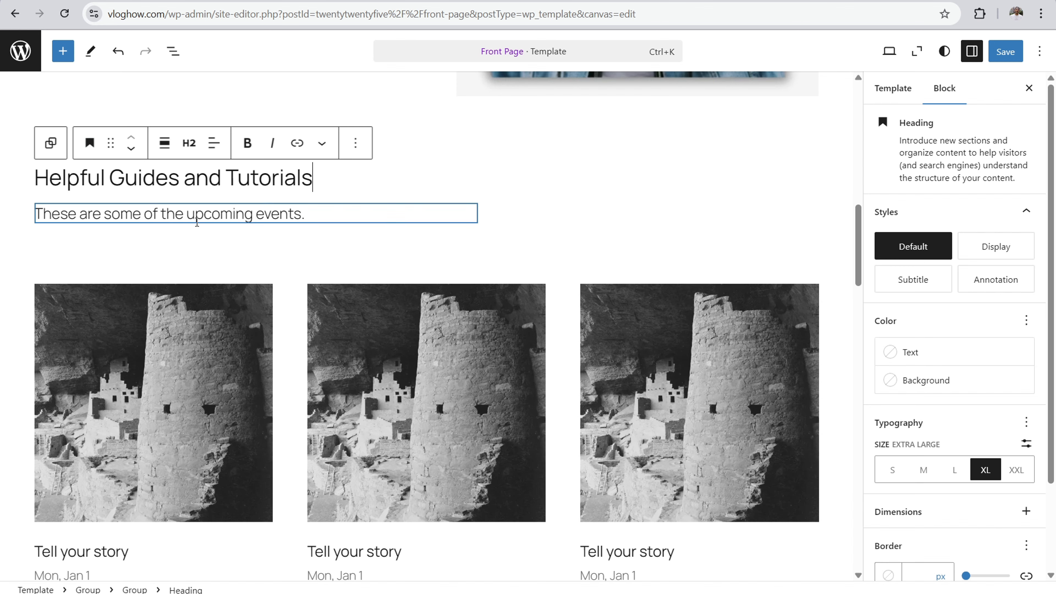
Step: Clear the "Mon, Jan 1" date lines under the first and second event cards
left_click_drag(306, 217, 185, 214)
scroll(124, 270, "down", 5)
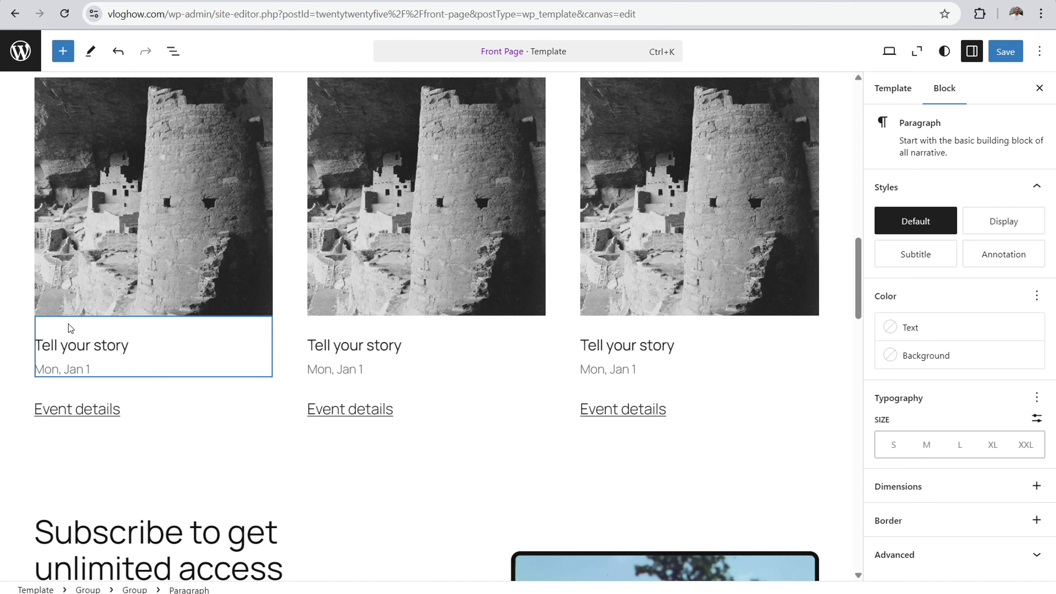
left_click(82, 369)
left_click_drag(90, 369, 40, 373)
key("BackSpace")
left_click_drag(362, 369, 310, 373)
key("BackSpace")
Step: Change the first card's "Tell your story" heading to "YouTube Gear"
left_click(118, 345)
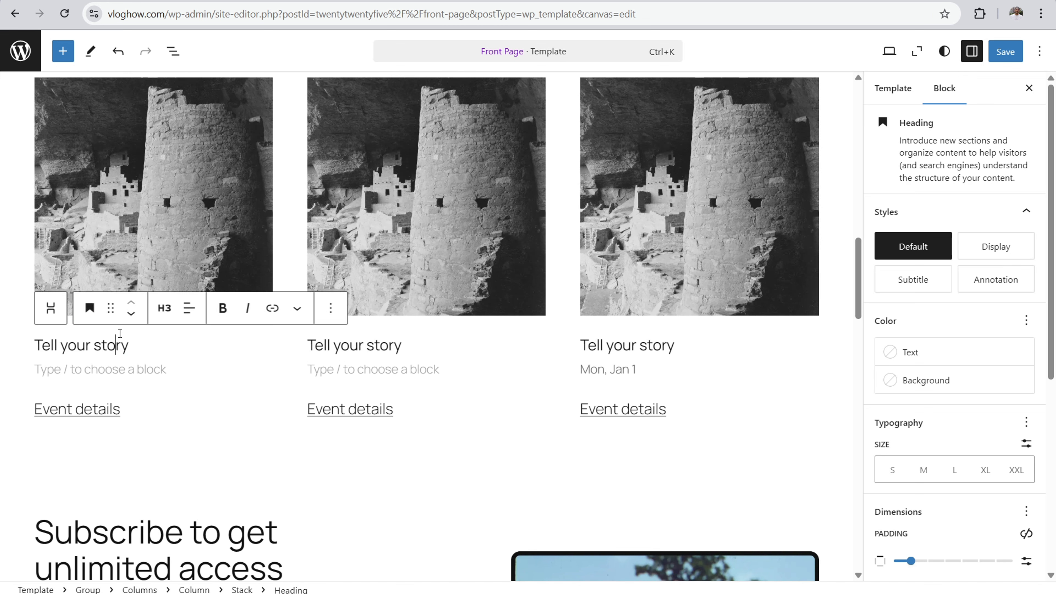
key("BackSpace")
key("BackSpace")
key("BackSpace")
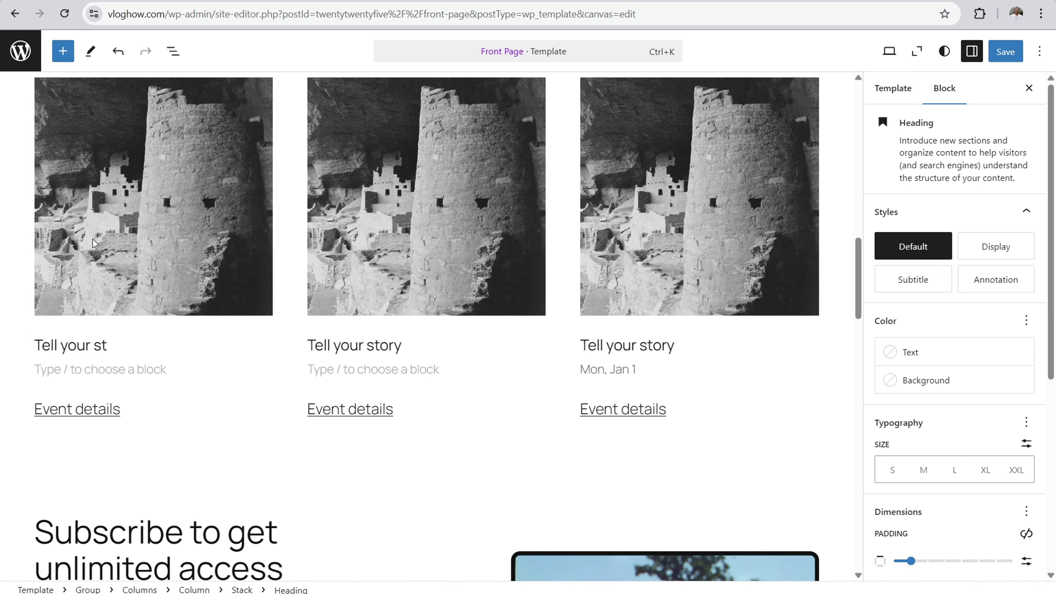
scroll(196, 187, "up", 2)
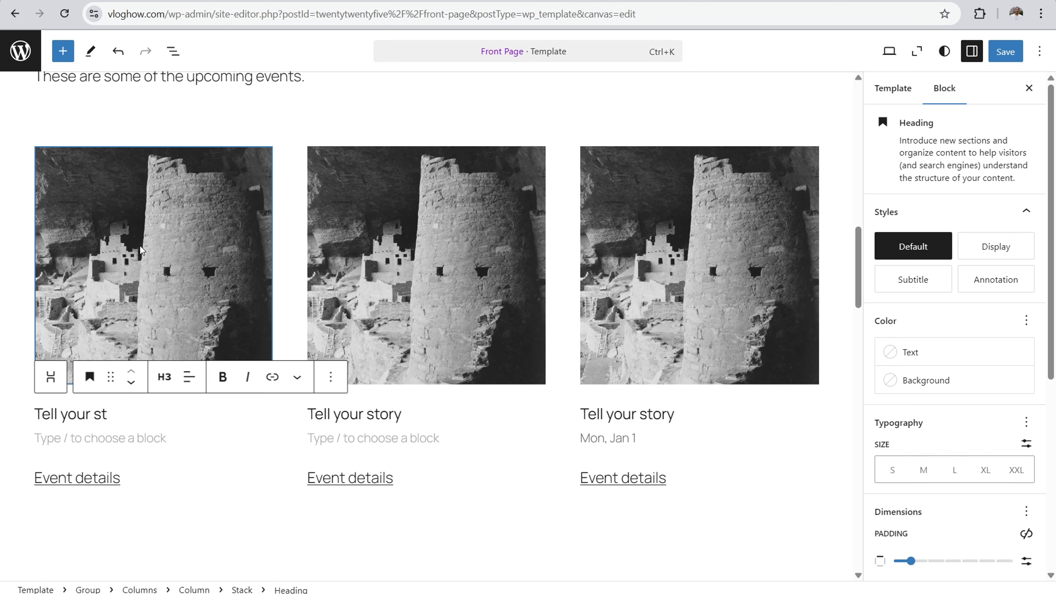
key("BackSpace")
key("BackSpace")
key("BackSpace")
key("BackSpace")
key("BackSpace")
key("BackSpace")
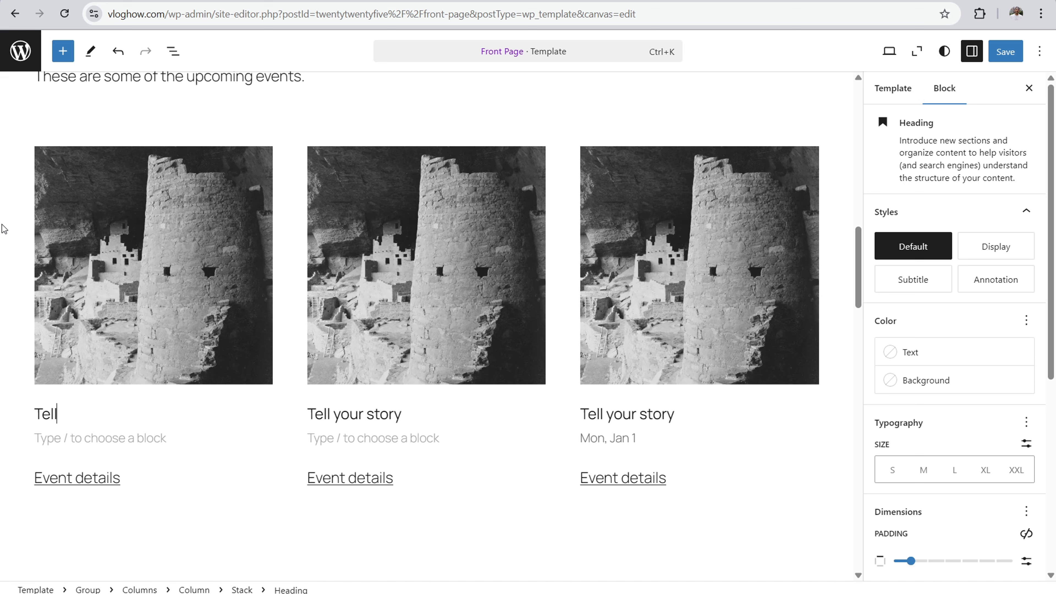
key("BackSpace")
key("BackSpace")
type("YouTube Gear")
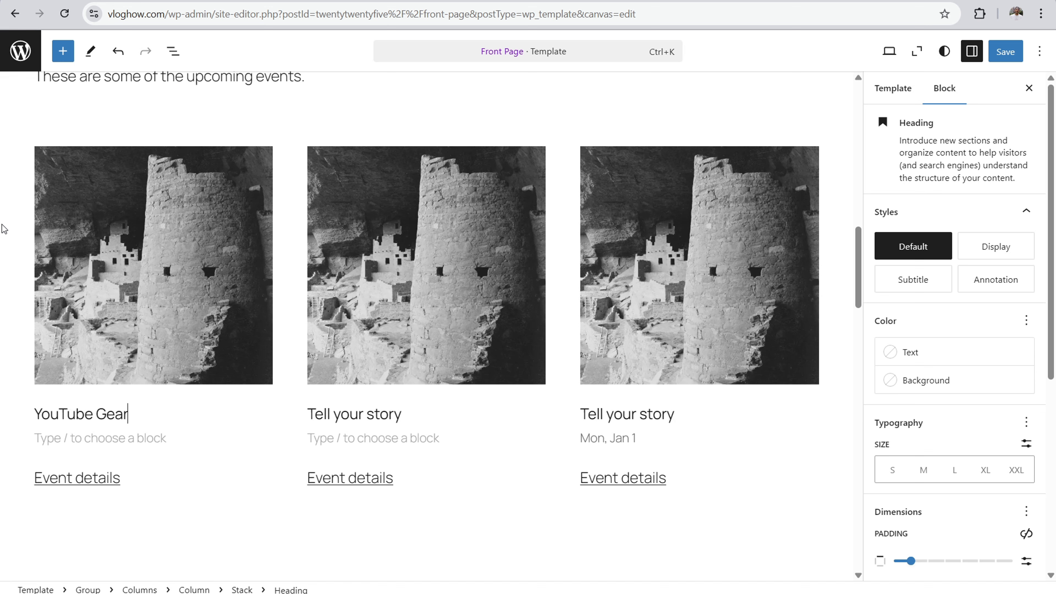
Step: Change the second card's "Tell your story" heading to "Video Tips"
left_click(394, 414)
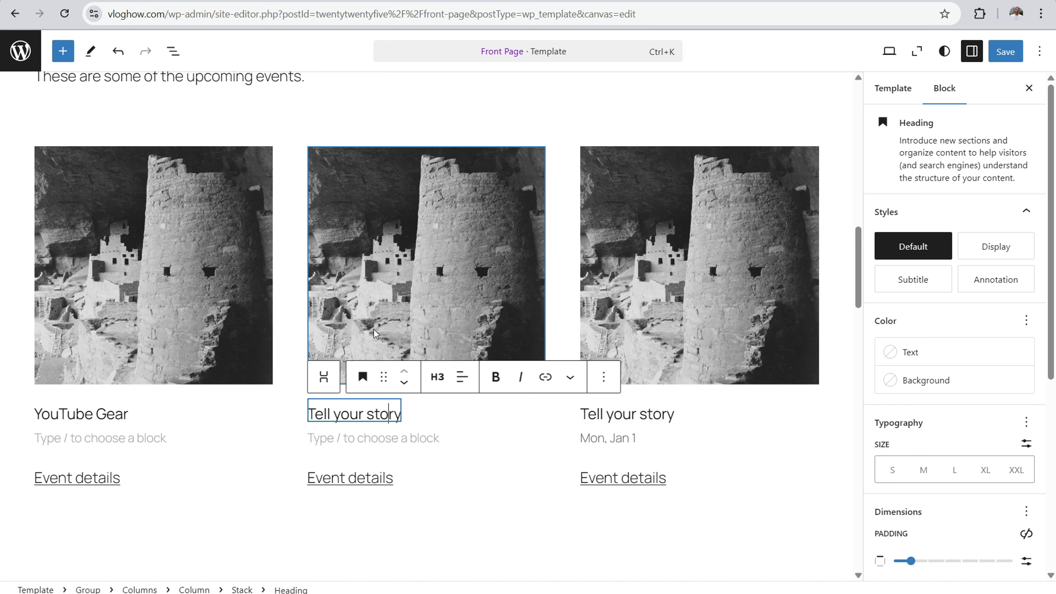
key("End")
key("BackSpace")
key("BackSpace")
key("BackSpace")
key("BackSpace")
key("BackSpace")
key("BackSpace")
key("BackSpace")
key("BackSpace")
key("BackSpace")
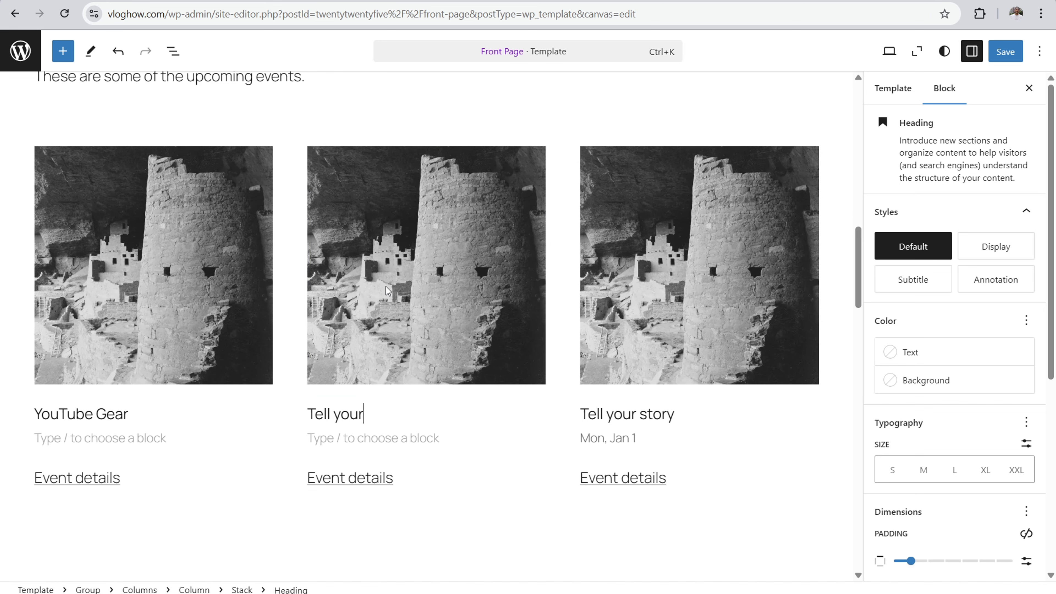
key("BackSpace")
key("BackSpace")
key("BackSpace")
key("BackSpace")
key("BackSpace")
key("BackSpace")
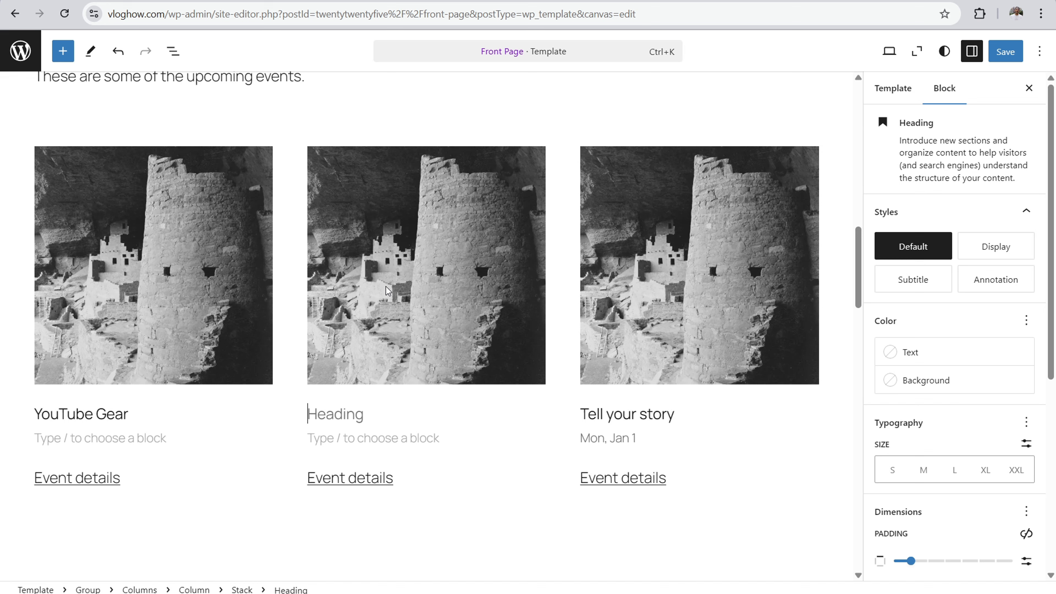
type("Video Tips")
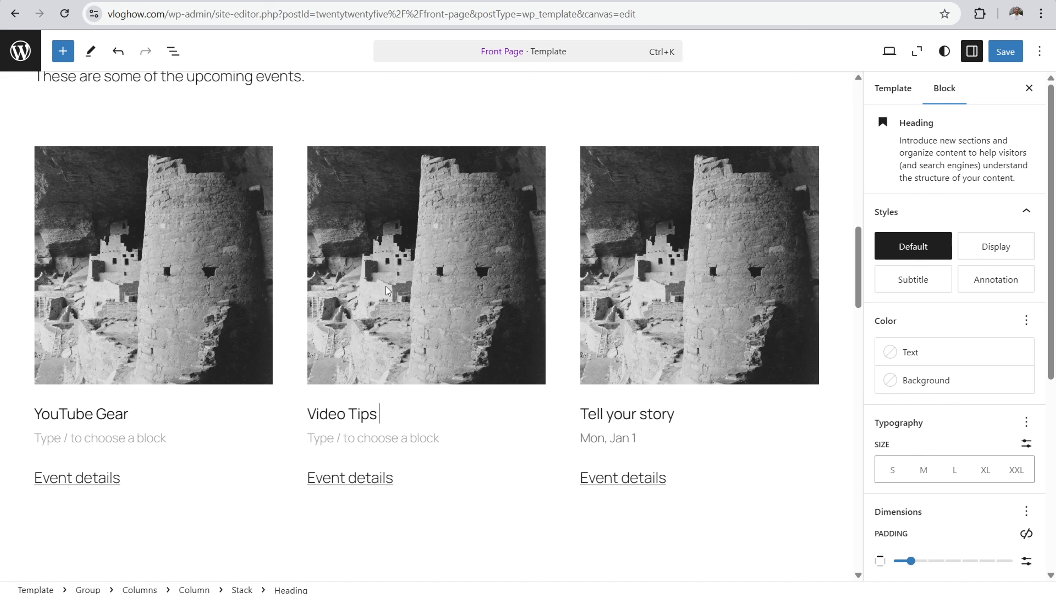
Step: Change the third card's "Tell your story" heading to "Resources"
left_click(671, 413)
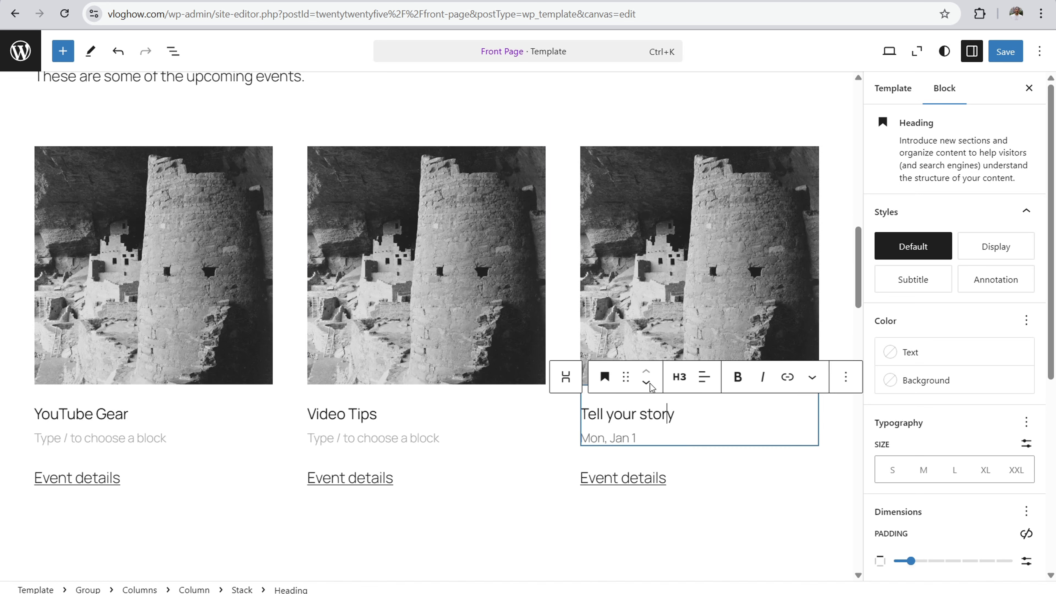
key("BackSpace")
key("BackSpace")
key("BackSpace")
key("BackSpace")
key("BackSpace")
key("BackSpace")
key("BackSpace")
key("BackSpace")
key("BackSpace")
key("BackSpace")
key("BackSpace")
key("BackSpace")
key("BackSpace")
key("BackSpace")
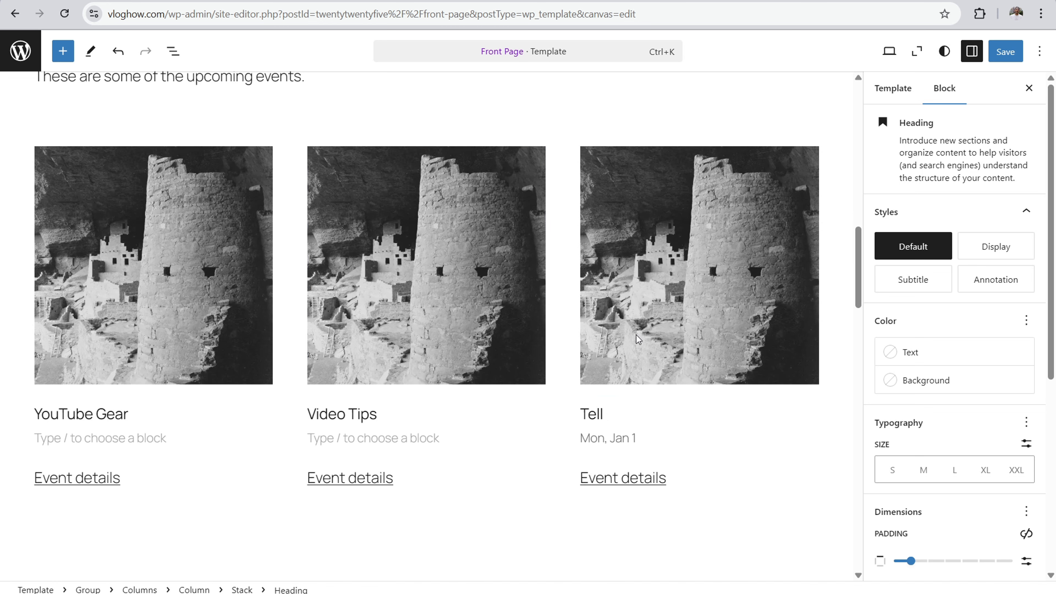
key("BackSpace")
type("Resources")
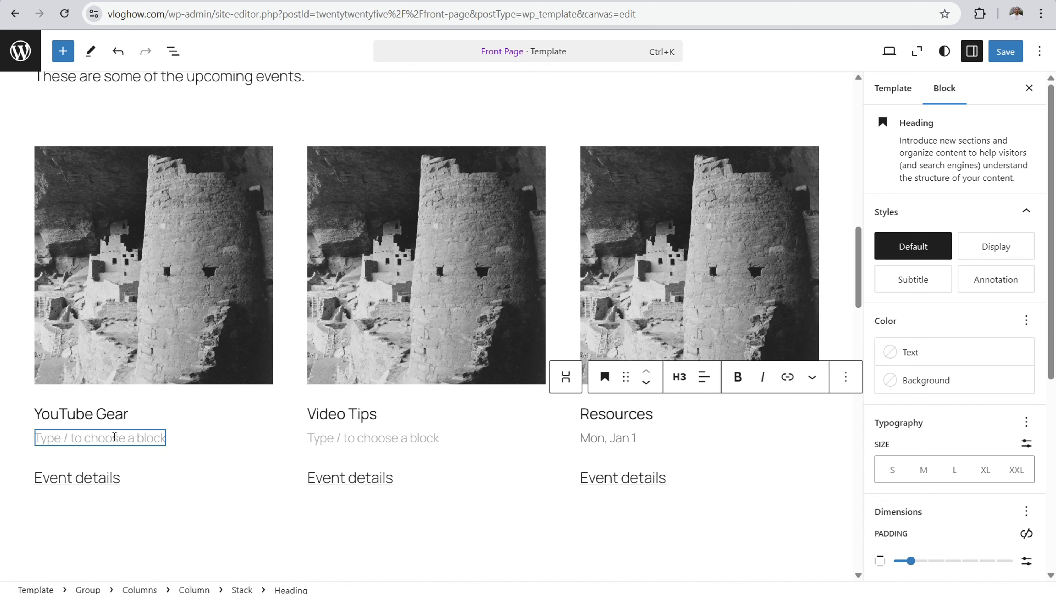
left_click_drag(126, 414, 34, 414)
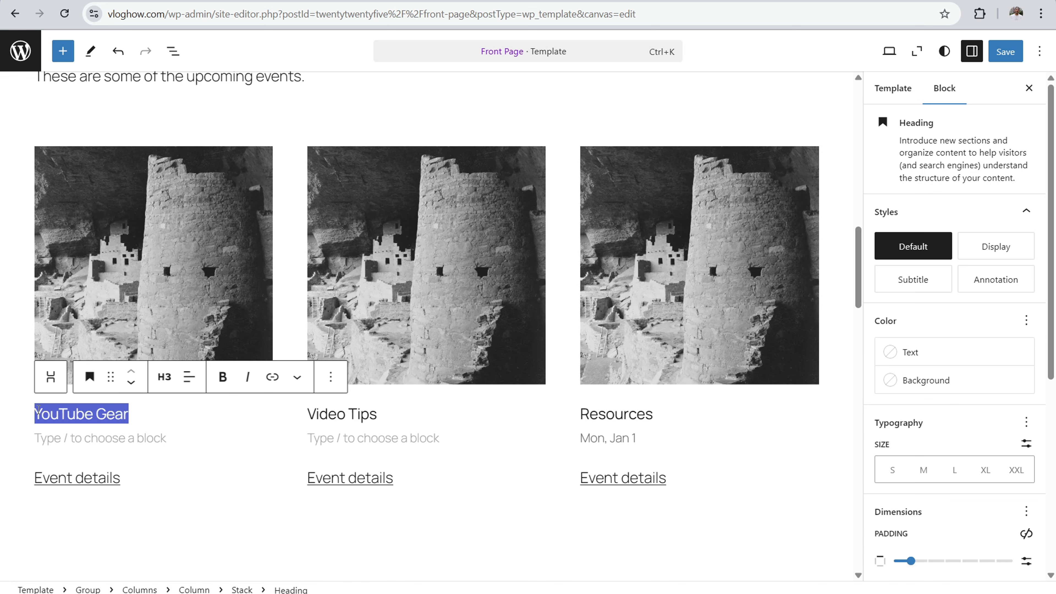
left_click(223, 377)
left_click(272, 377)
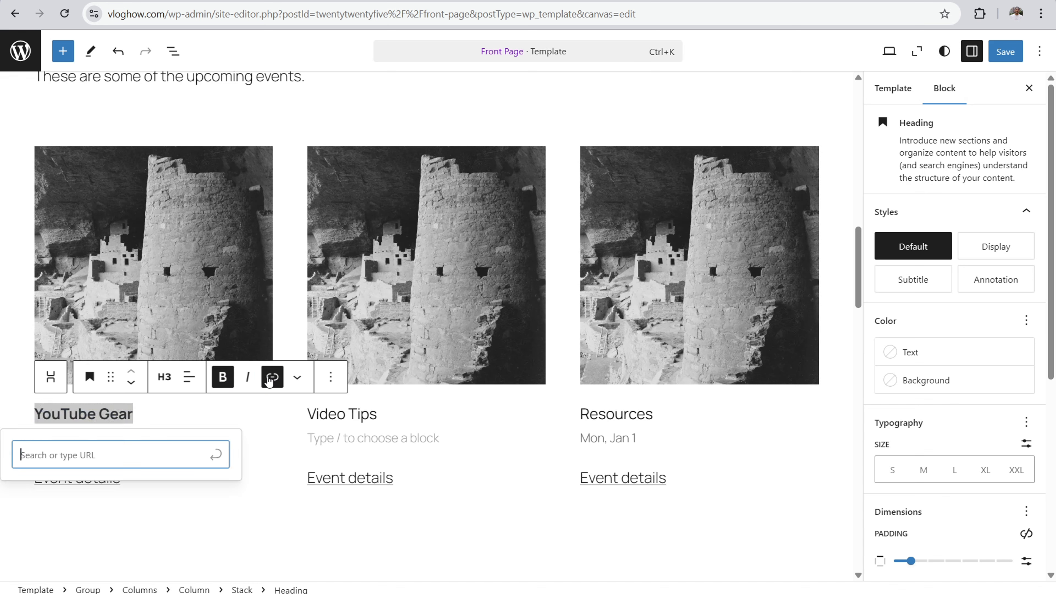
type("https://")
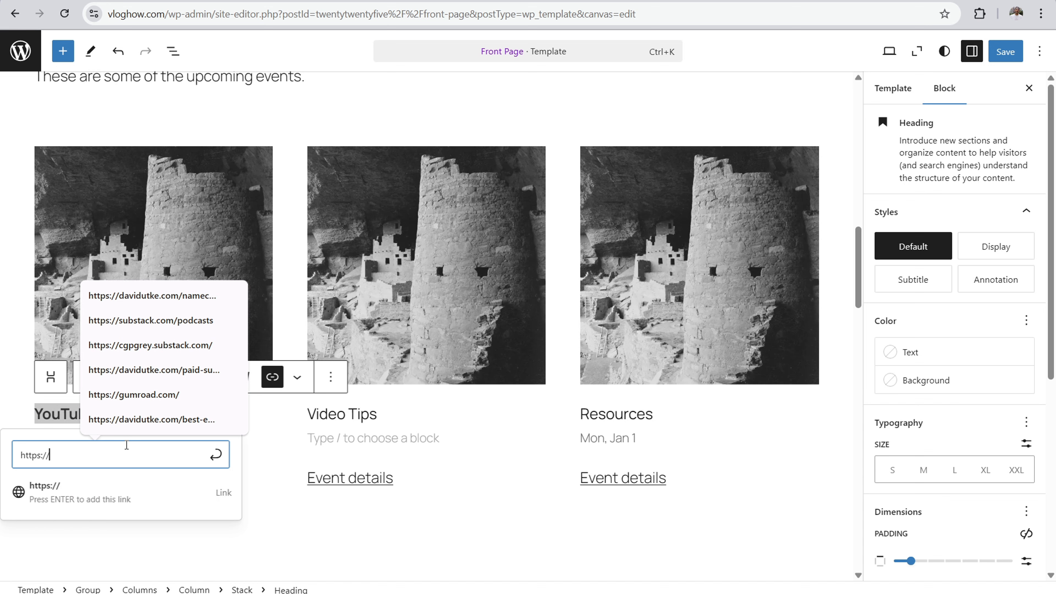
type("vloghow.com/")
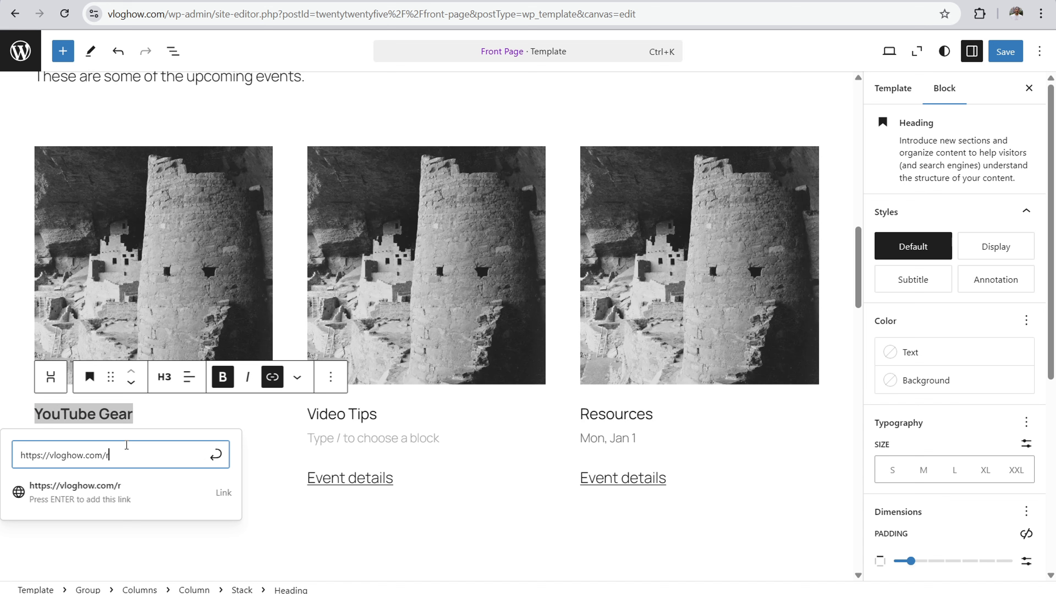
type("resources")
key("Return")
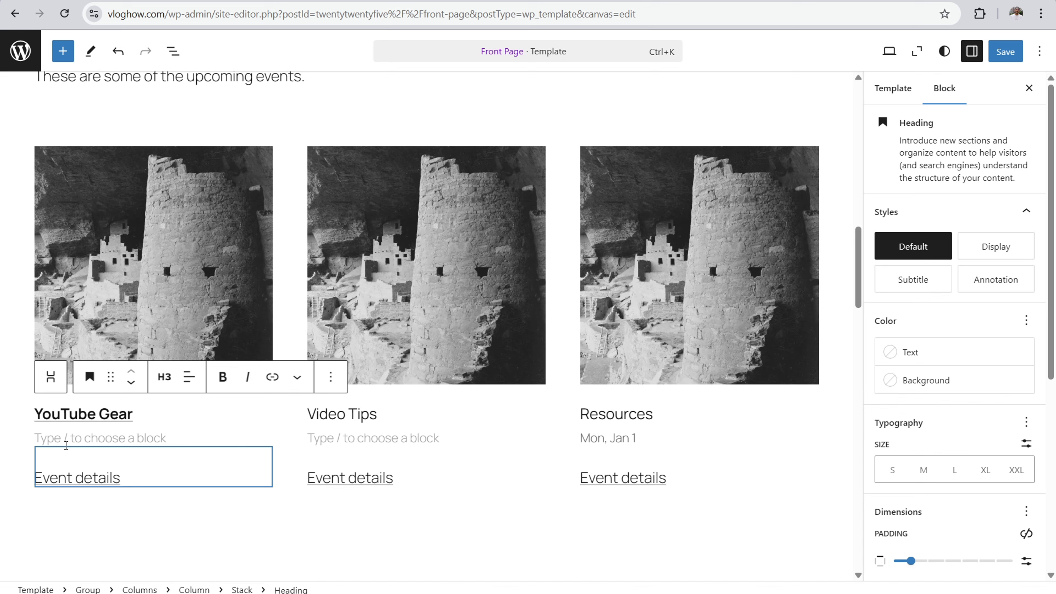
left_click(65, 438)
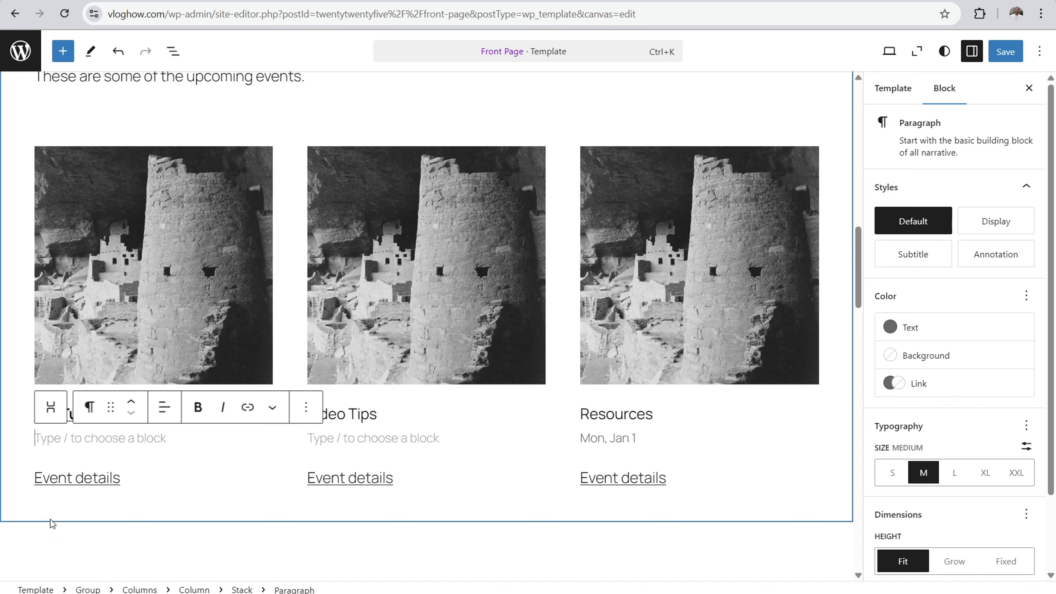
left_click(62, 477)
left_click(166, 339)
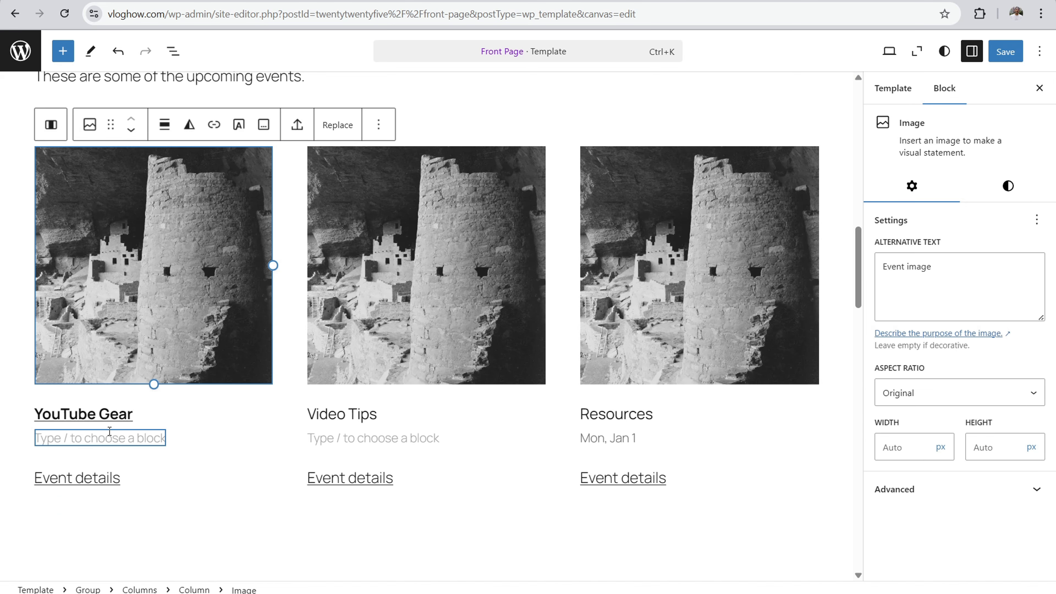
Step: Enter the description "Helpful tools and resources to get you going." under the "YouTube Gear" heading
left_click(109, 435)
type("Helpful")
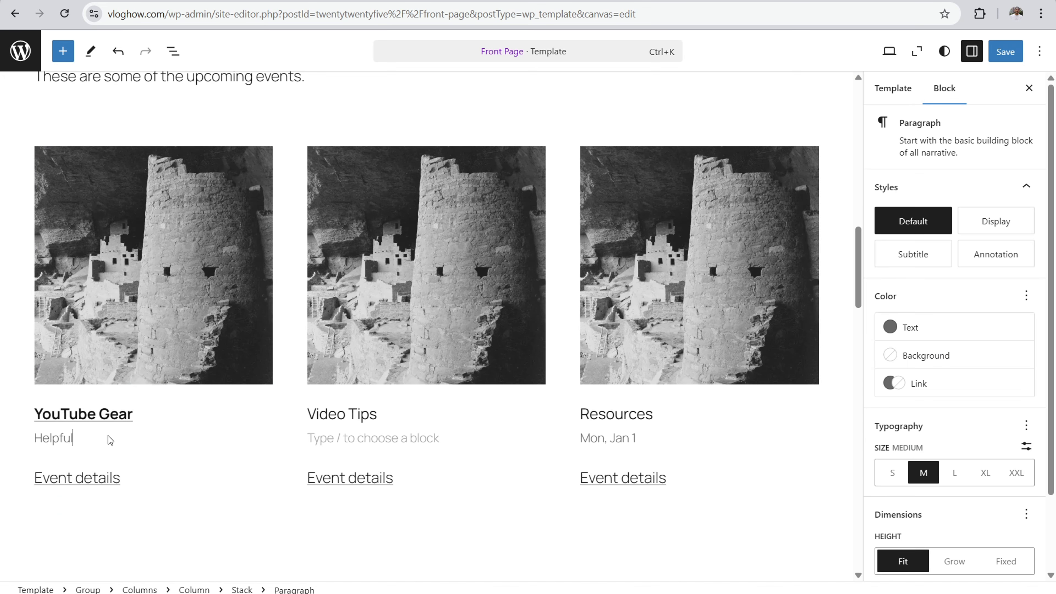
type(" tools and resou")
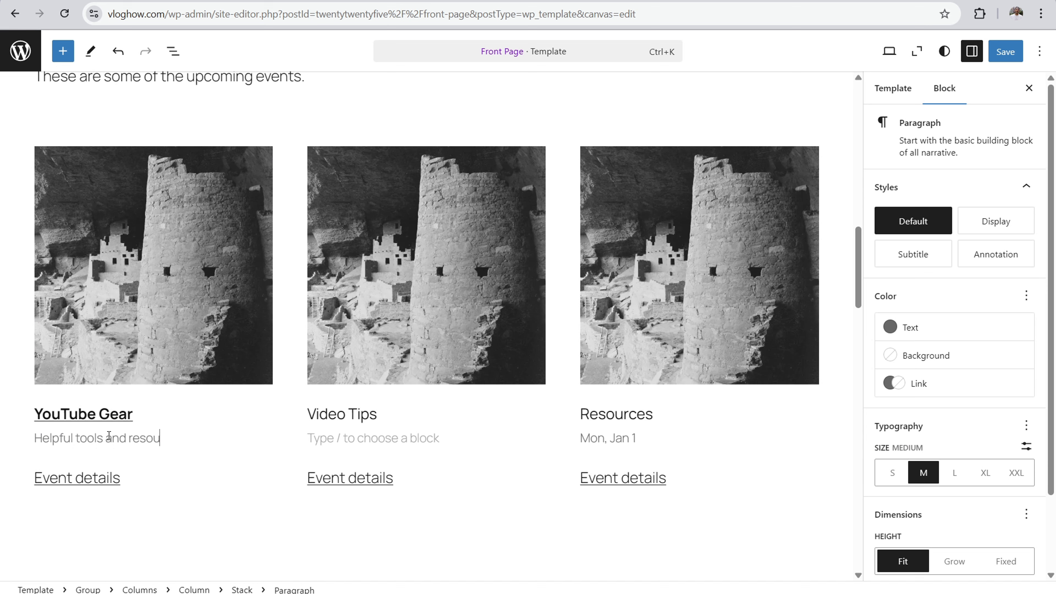
type("rces to get you going.")
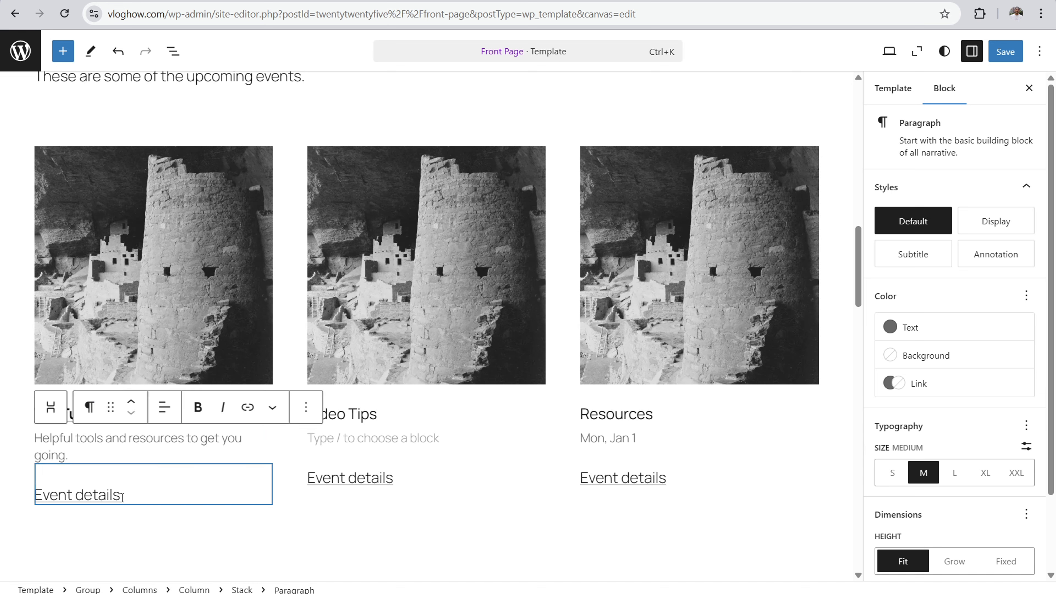
left_click(134, 497)
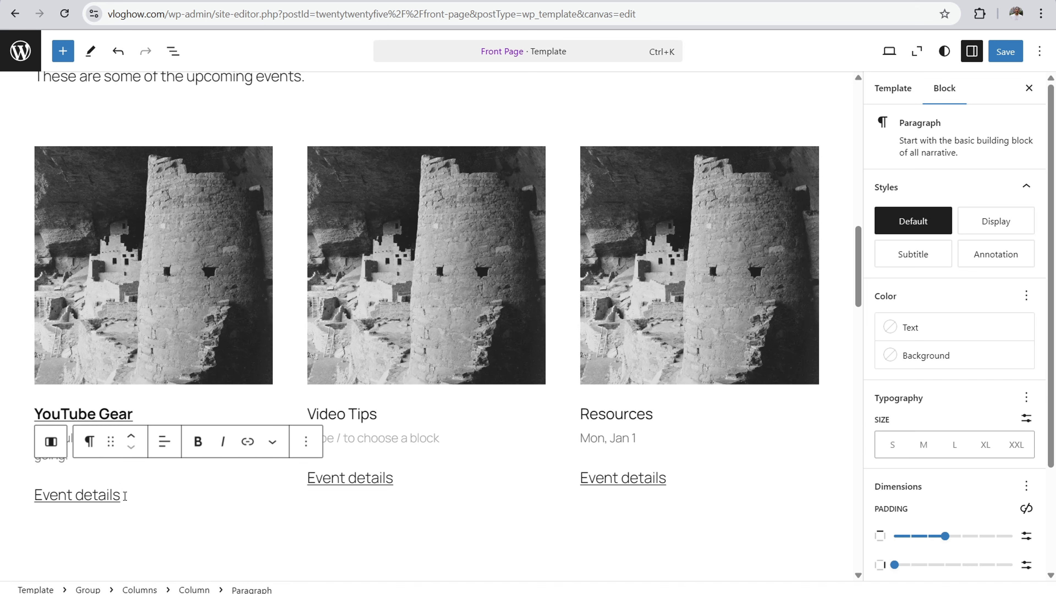
left_click(83, 362)
left_click(60, 439)
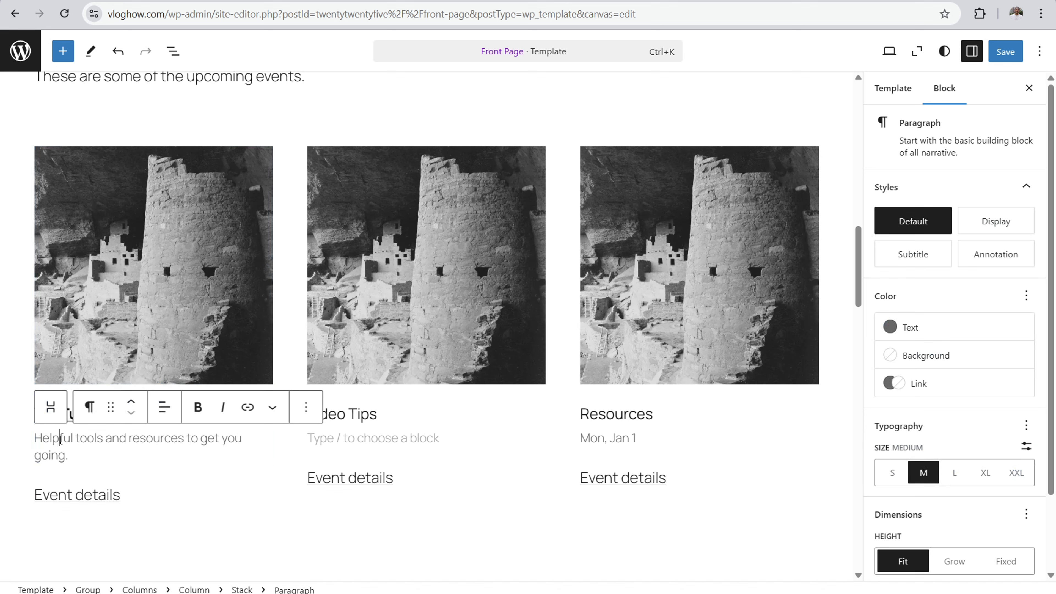
left_click(87, 496)
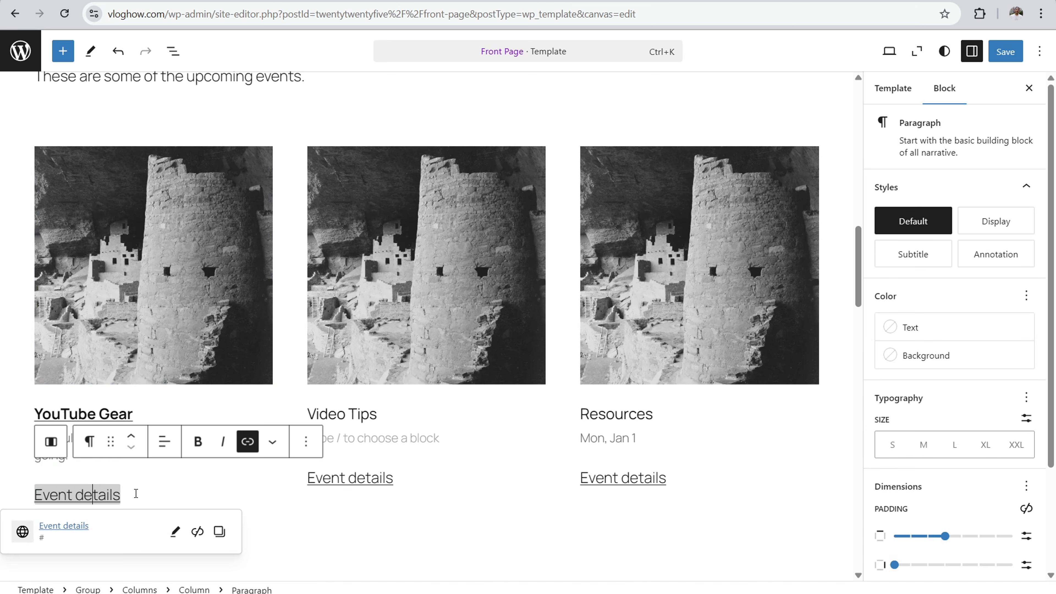
left_click(202, 319)
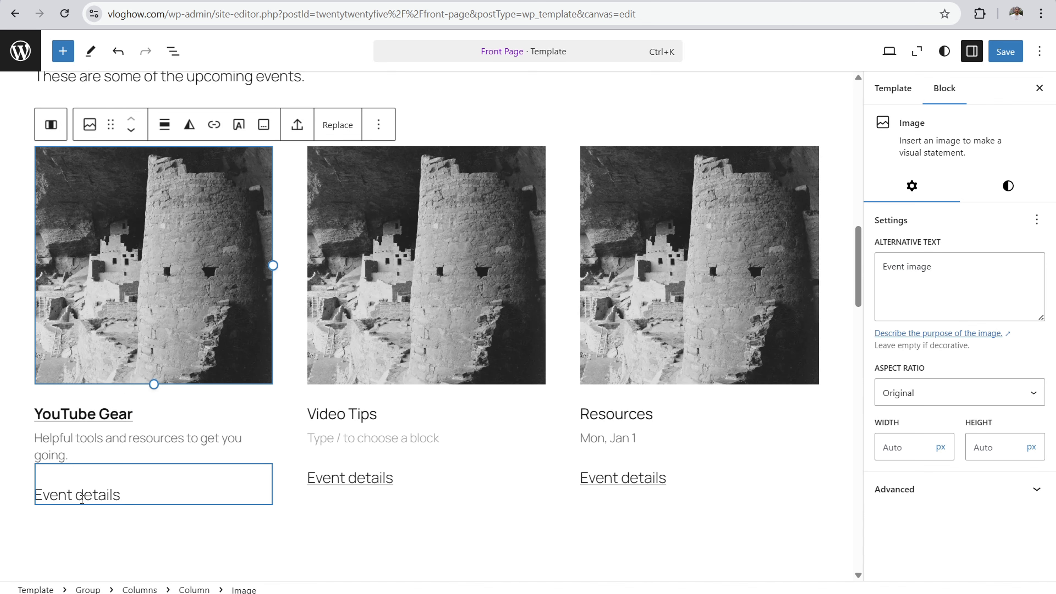
left_click(101, 492)
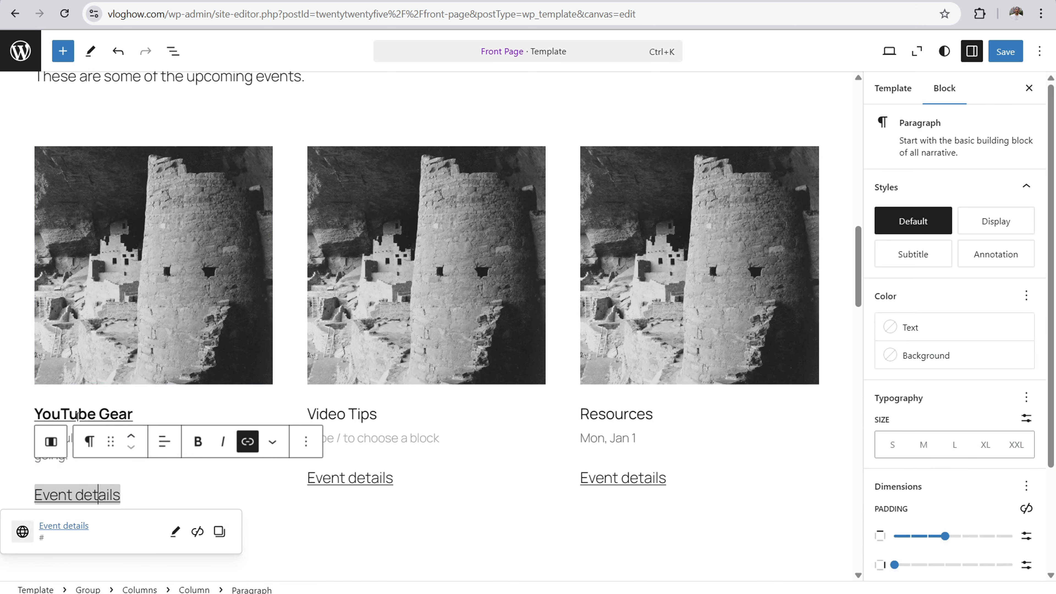
left_click(125, 413)
left_click(188, 419)
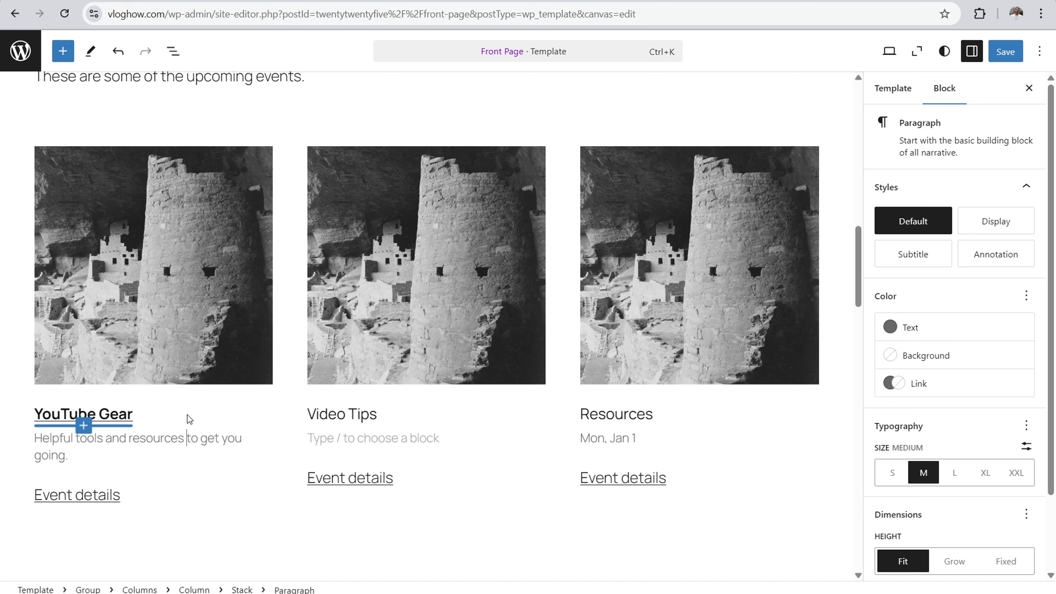
left_click(130, 260)
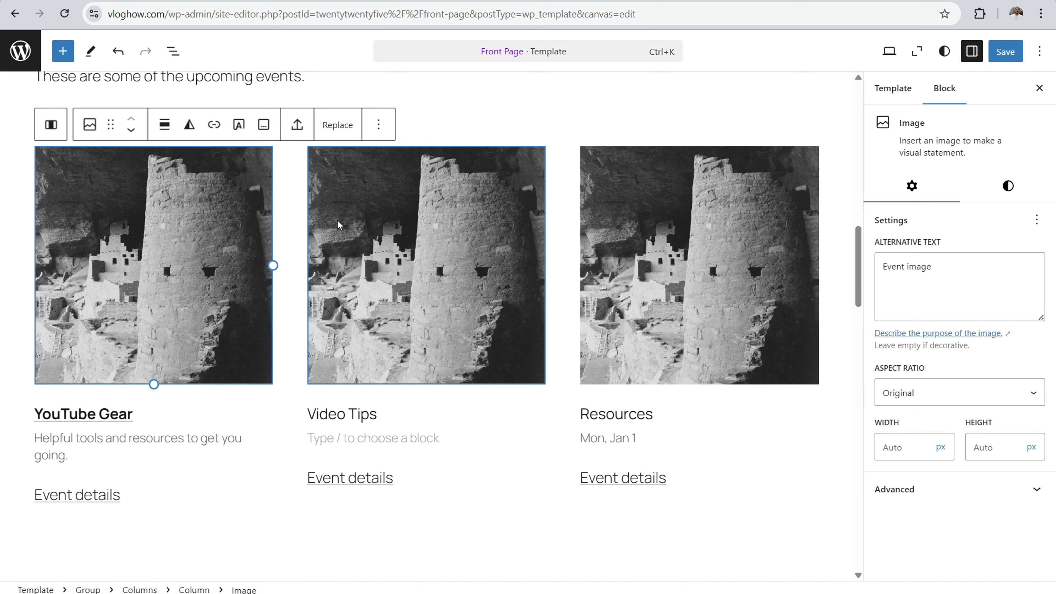
left_click(391, 243)
left_click(659, 240)
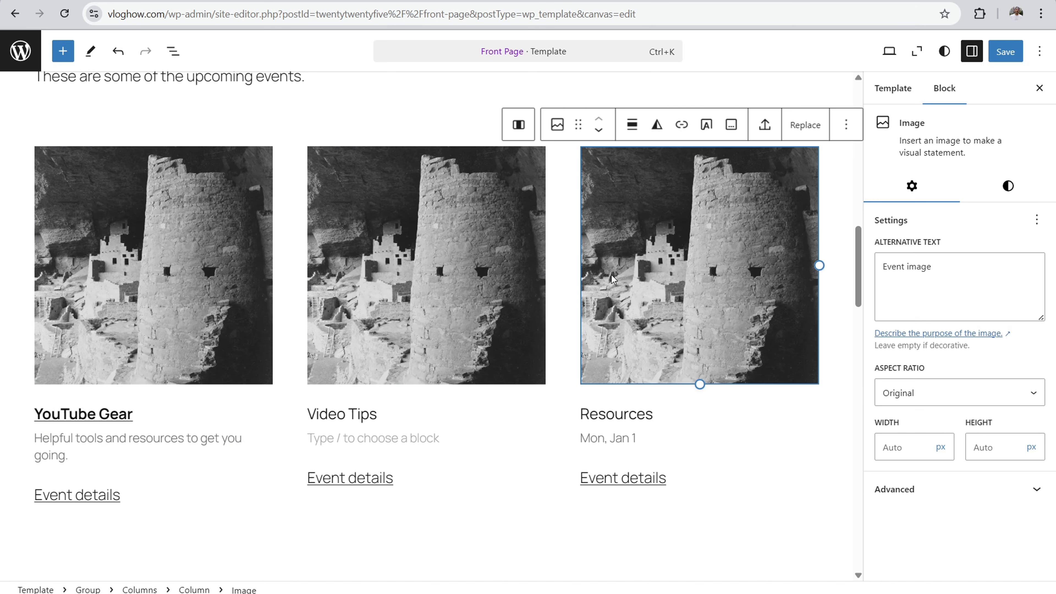
Step: Replace the YouTube Gear card's image with Camera-1.webp from the media library
left_click(147, 237)
scroll(349, 264, "up", 6)
scroll(349, 264, "up", 4)
scroll(369, 295, "down", 8)
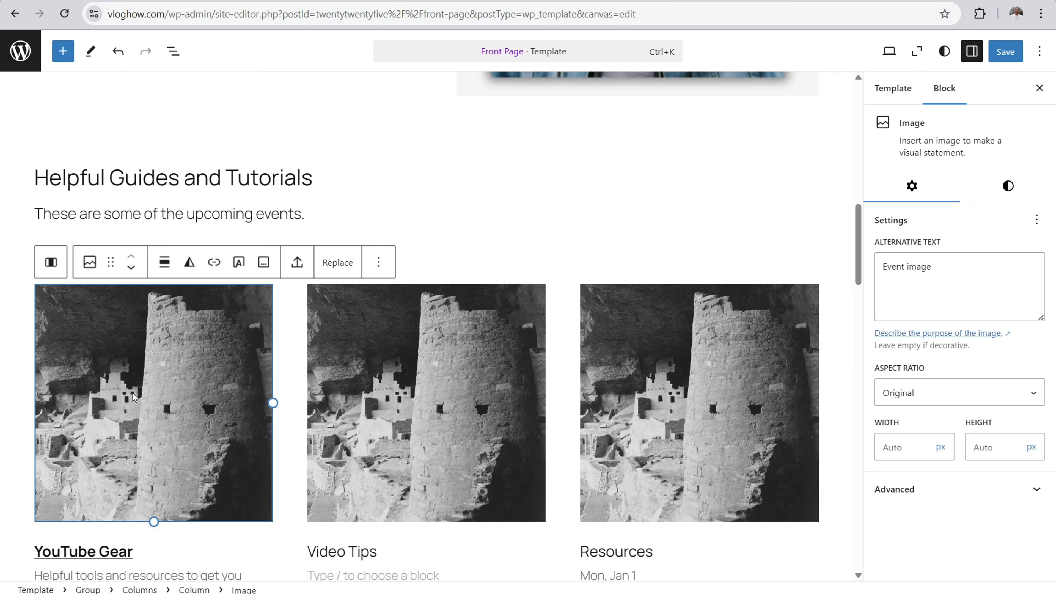
left_click(329, 271)
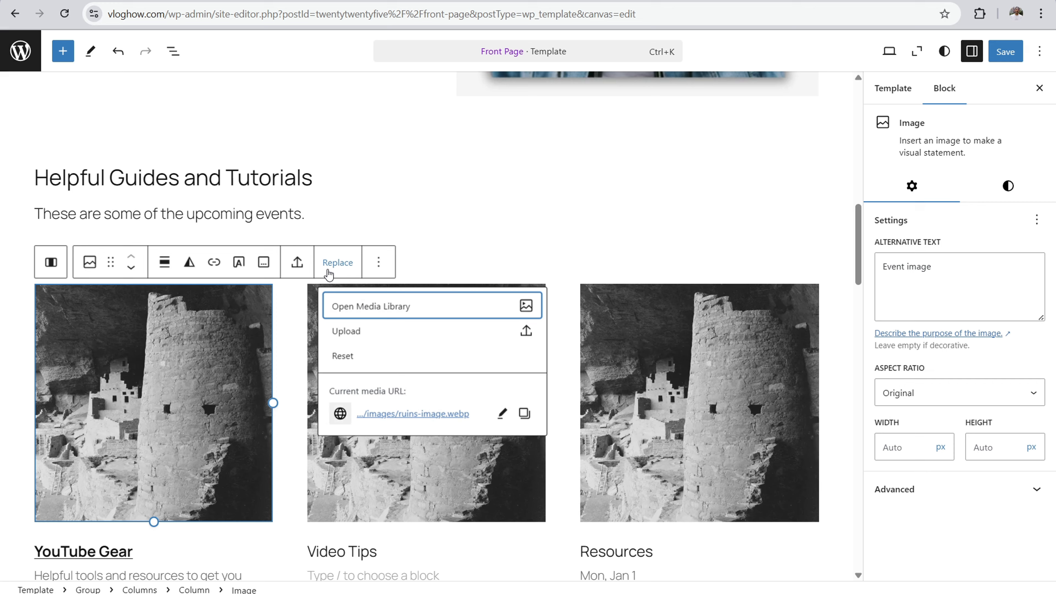
left_click(368, 304)
left_click(380, 204)
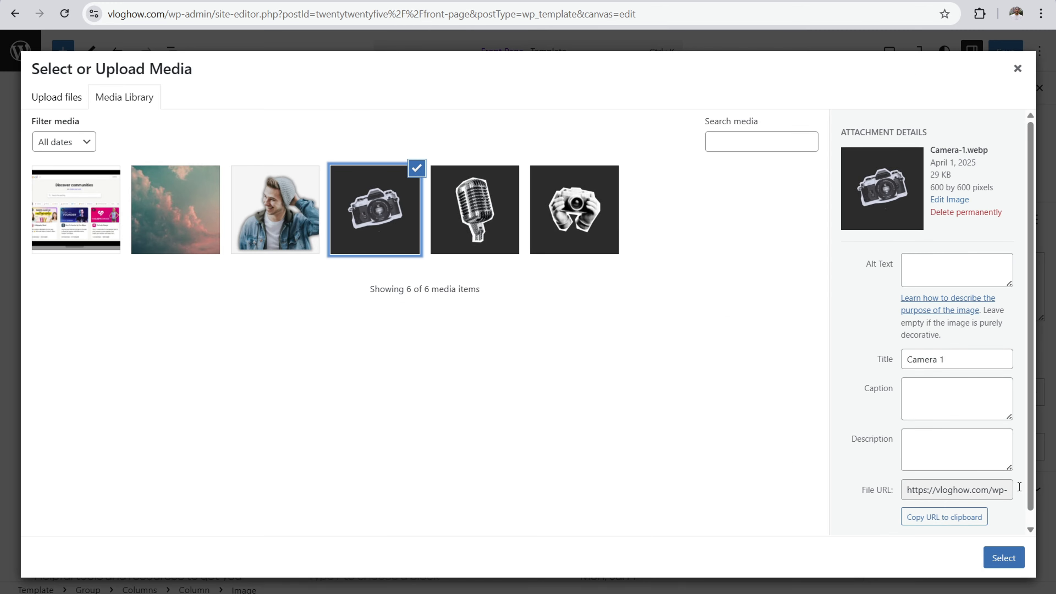
left_click(1002, 557)
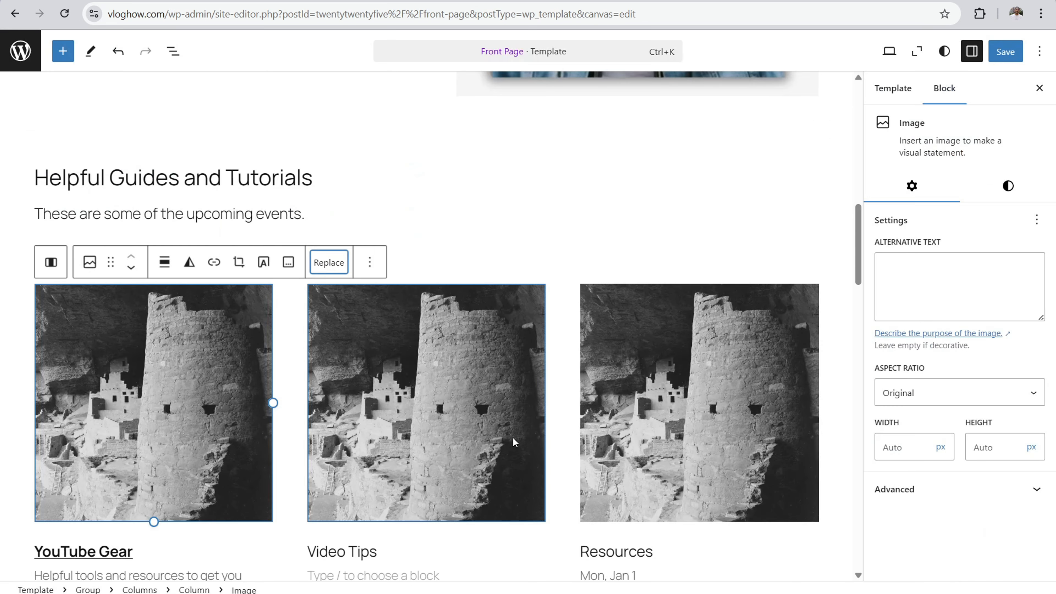
Step: Replace the Video Tips card's image with the microphone picture camera-3.webp from the media library
scroll(401, 244, "down", 3)
left_click(401, 244)
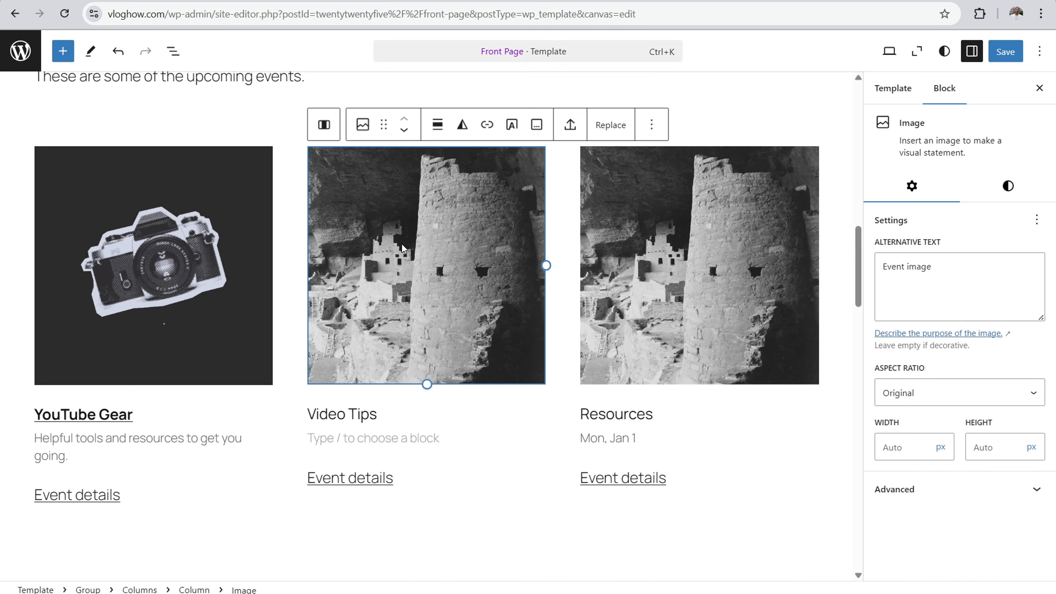
left_click(610, 125)
left_click(652, 172)
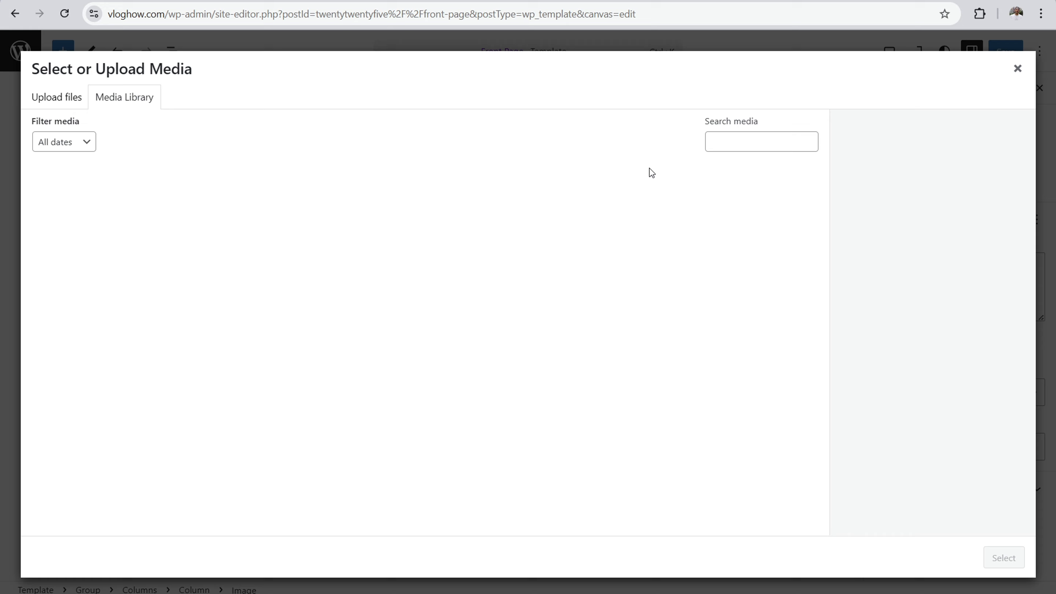
left_click(499, 221)
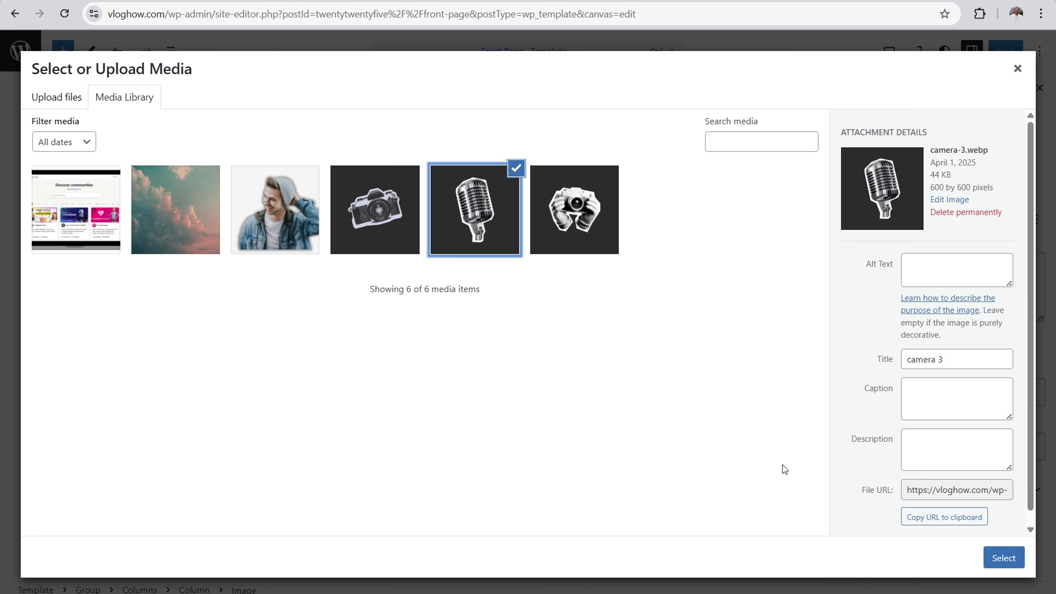
left_click(1006, 568)
Step: Replace the Resources card's image with camera-2.webp from the media library
left_click(725, 197)
left_click(805, 125)
left_click(834, 167)
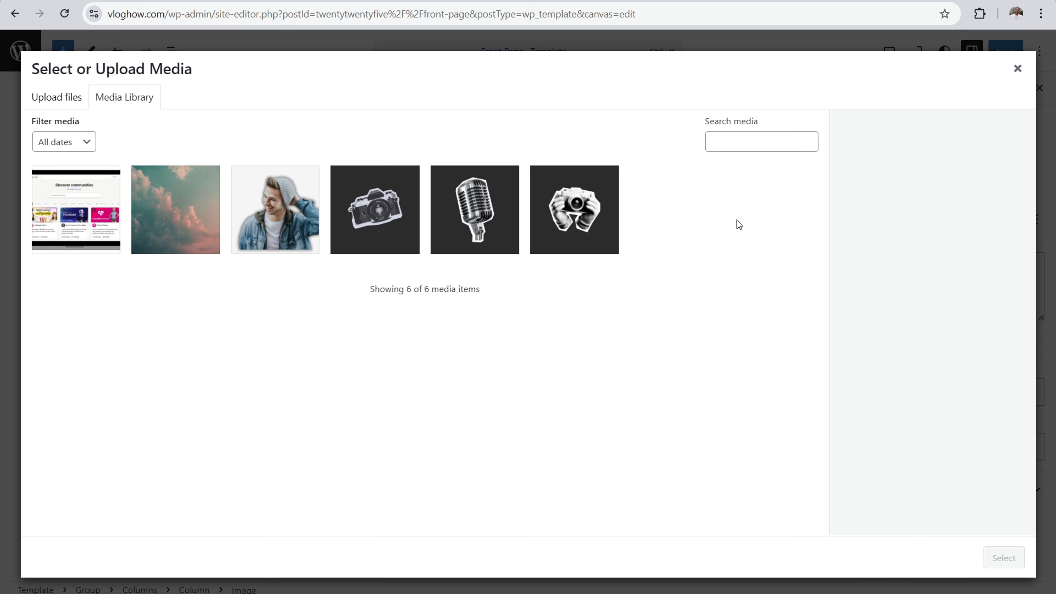
left_click(582, 221)
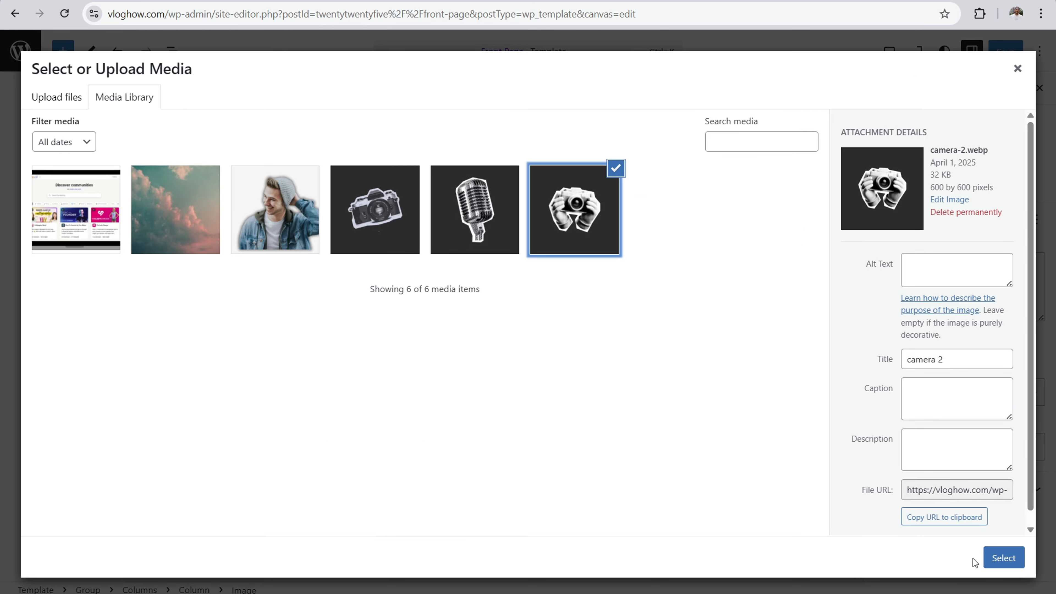
left_click(1004, 557)
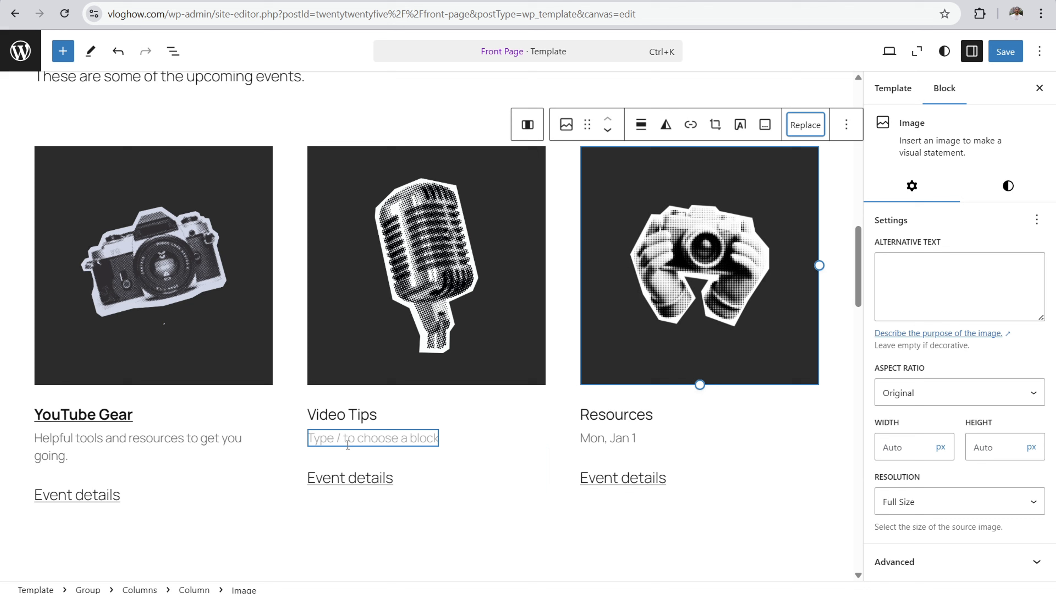
Step: Change the second card's "Video Tips" heading to "Audio Resources"
left_click(336, 413)
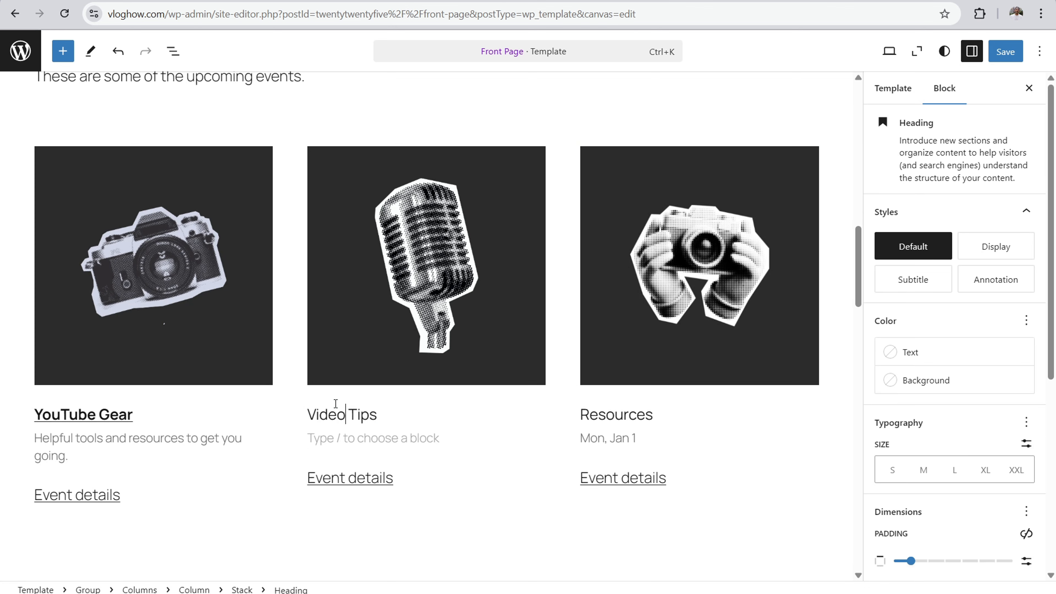
key("Delete")
key("Delete")
key("BackSpace")
key("BackSpace")
key("BackSpace")
type("Audio")
key("Right")
key("Right")
key("Right")
key("BackSpace")
key("BackSpace")
key("BackSpace")
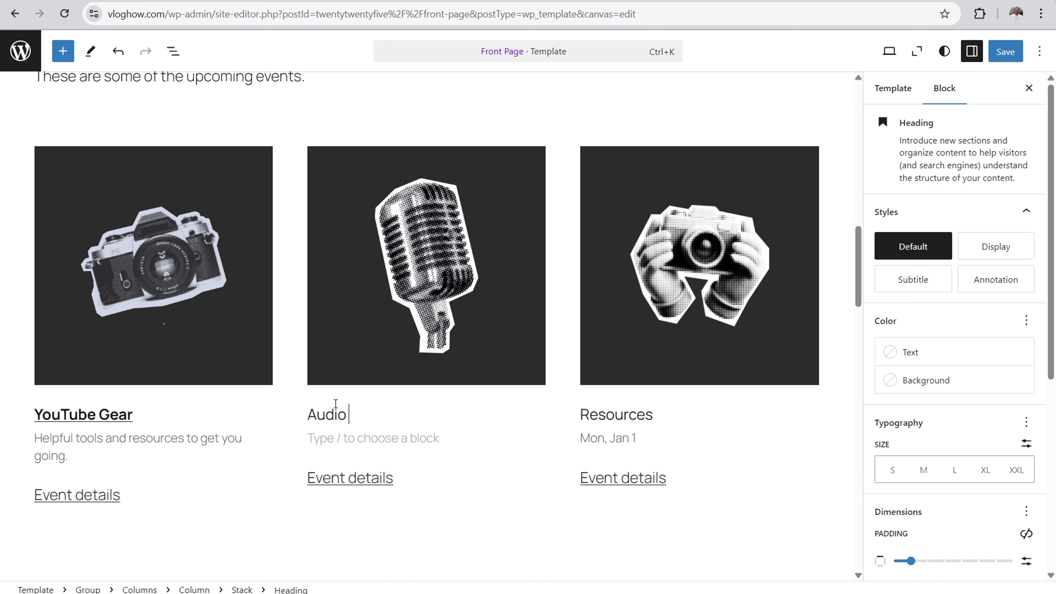
type("Resources")
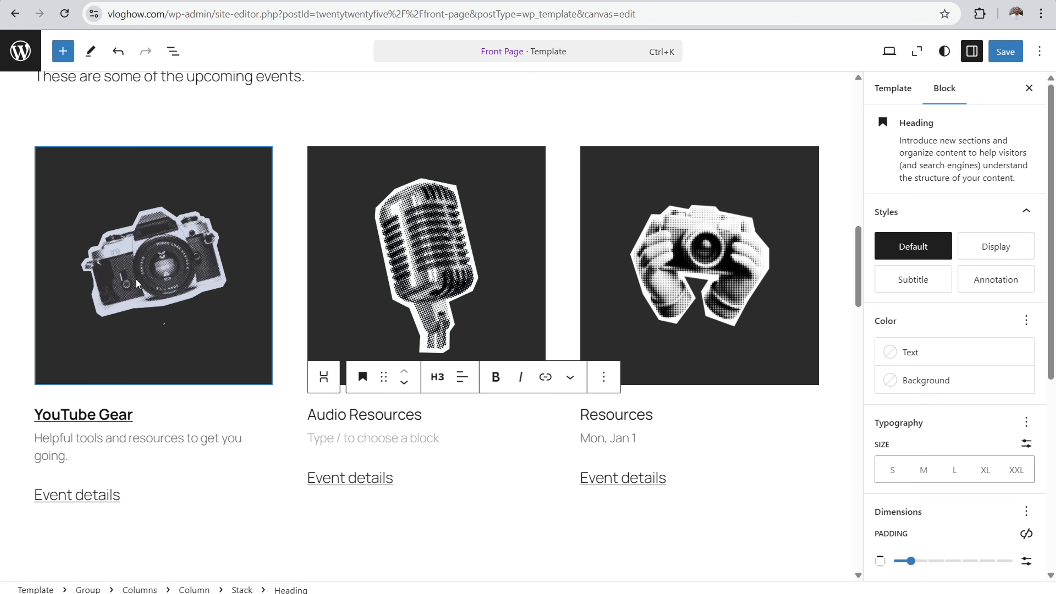
Step: Make the "Audio Resources" and "Resources" card headings bold
left_click(721, 228)
mouse_move(575, 177)
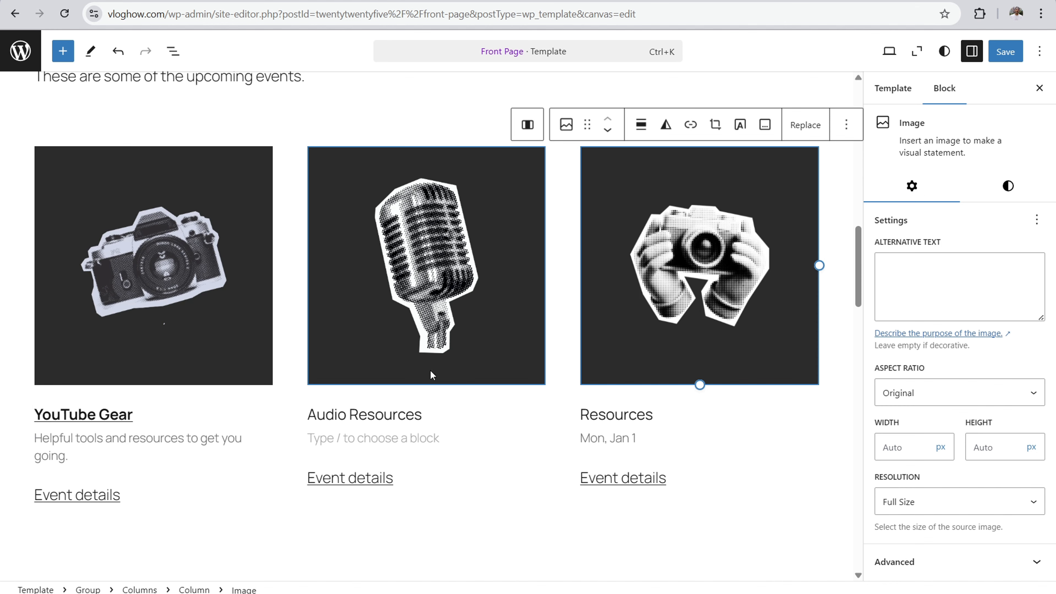
left_click_drag(419, 412, 299, 412)
left_click(495, 377)
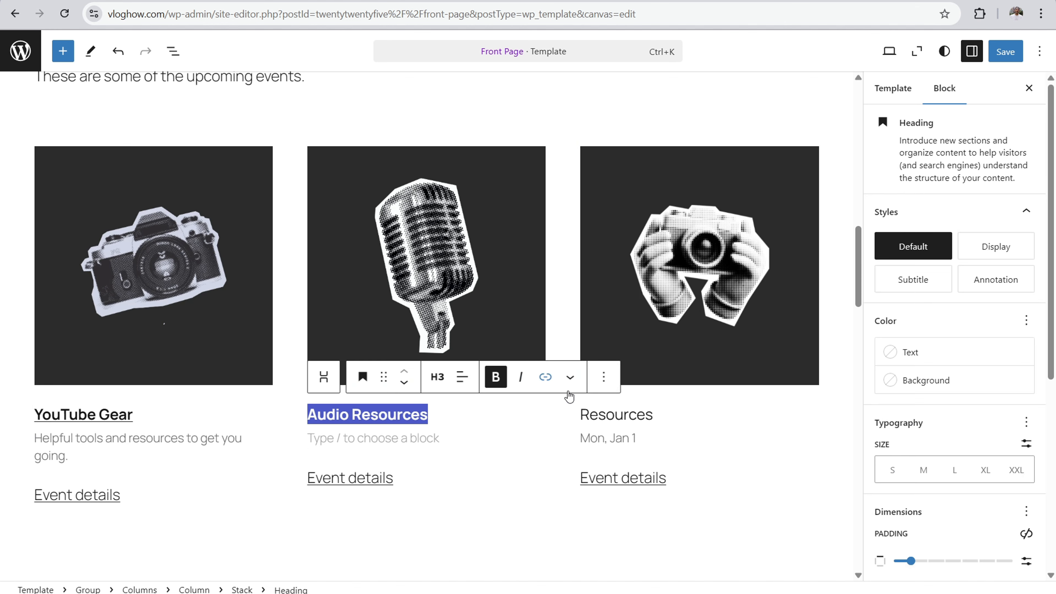
left_click(652, 414)
left_click_drag(652, 415, 580, 414)
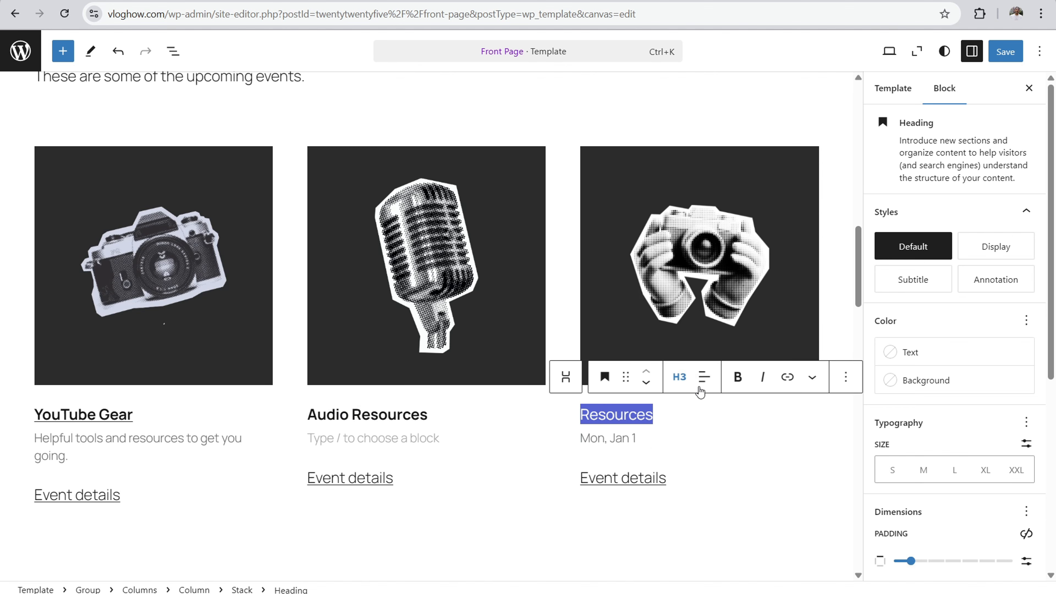
left_click(737, 377)
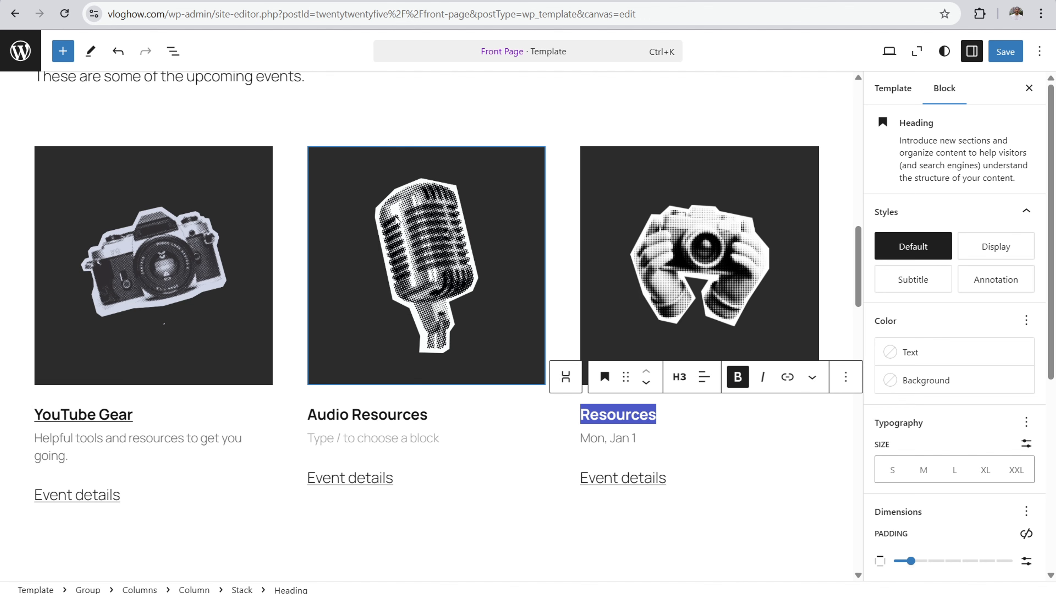
scroll(491, 225, "up", 5)
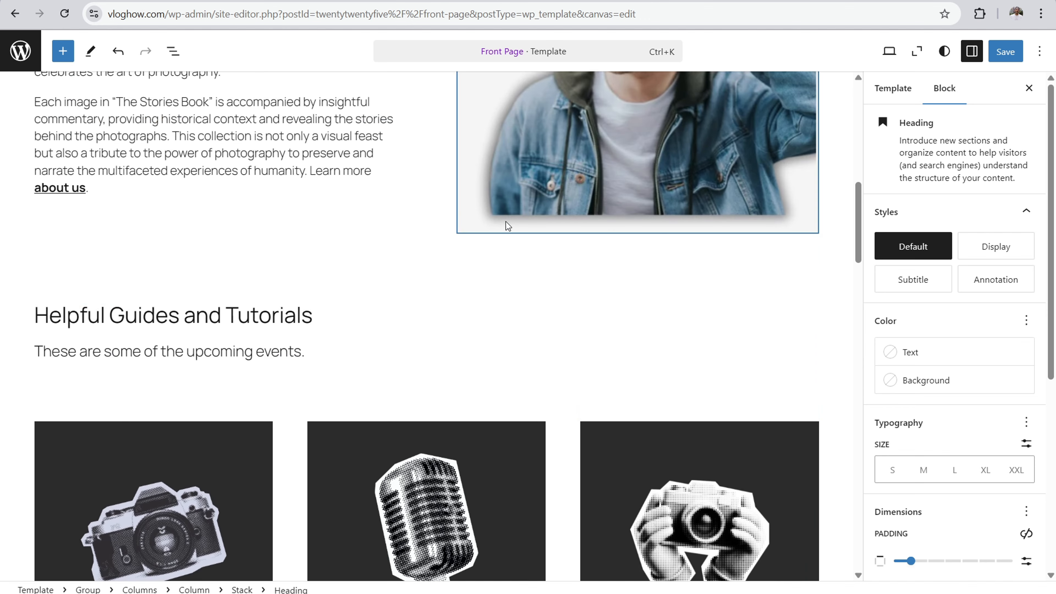
scroll(457, 225, "down", 4)
scroll(382, 225, "down", 2)
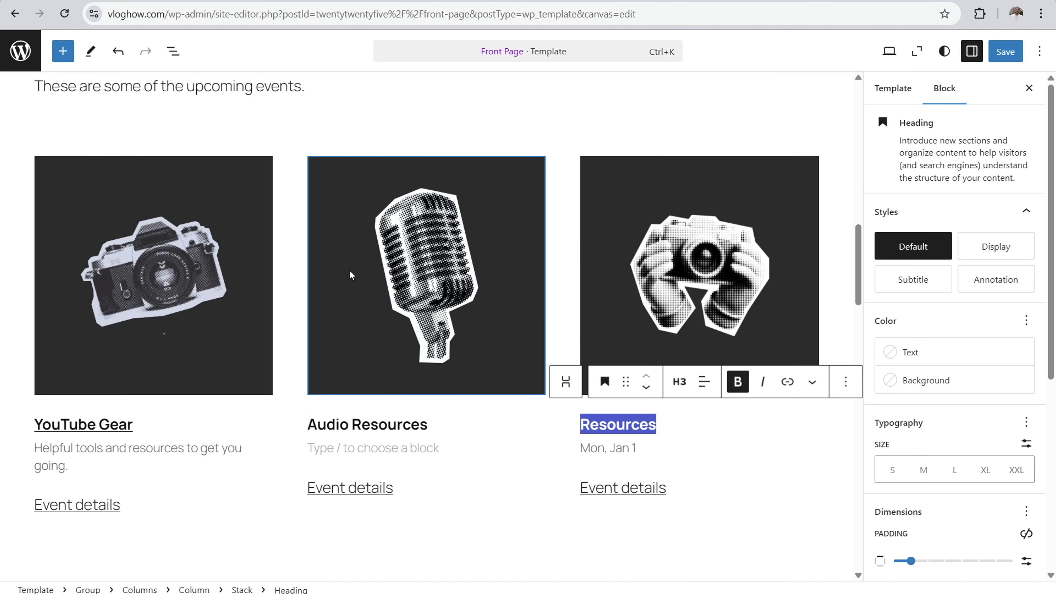
scroll(351, 274, "up", 4)
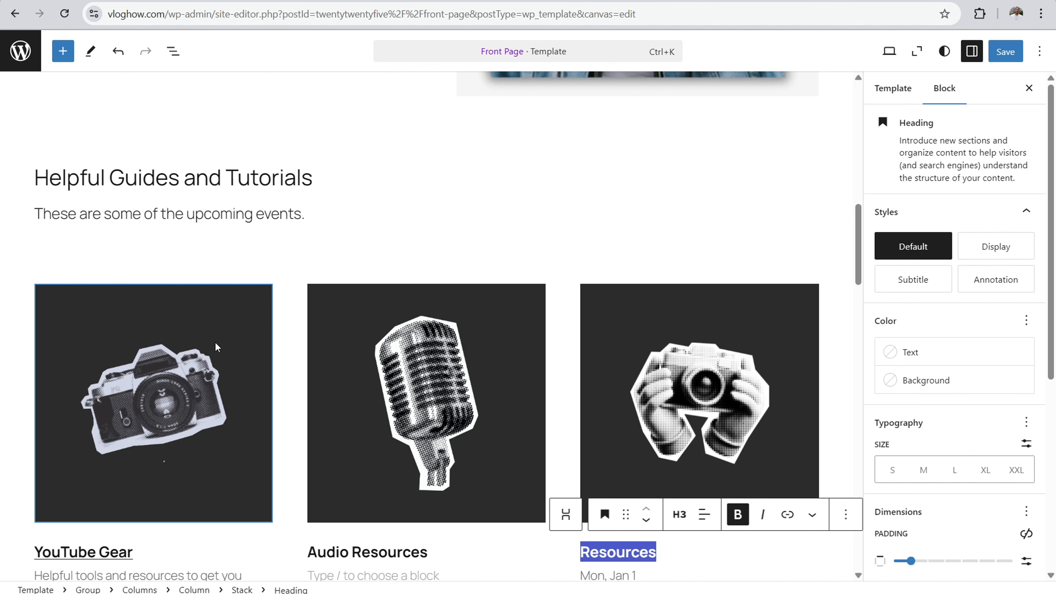
scroll(277, 328, "down", 2)
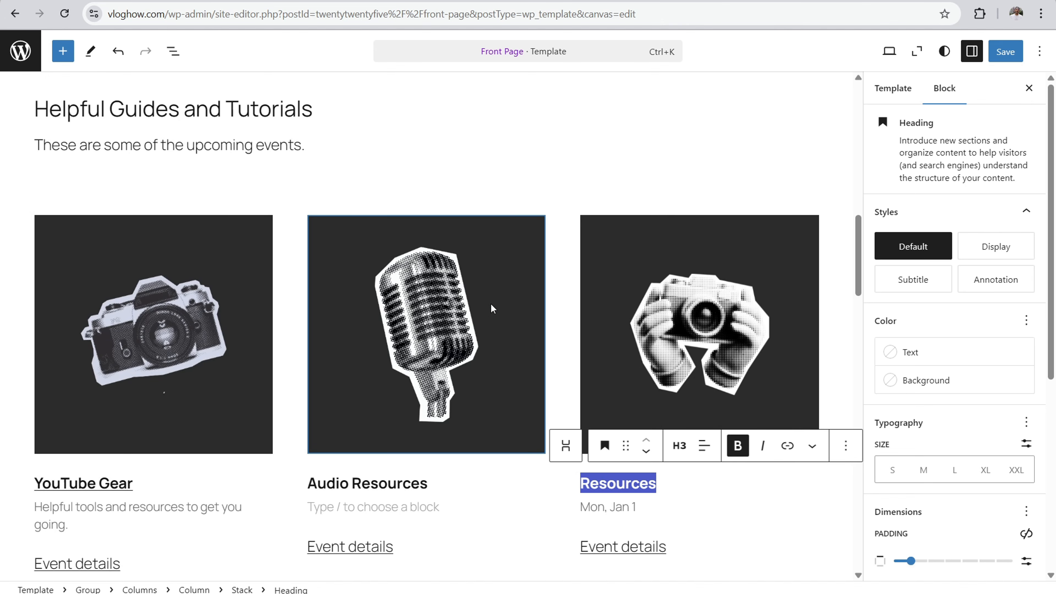
Step: Duplicate the "Join our forums." item in the checklist under "Subscribe to get unlimited access"
scroll(467, 294, "down", 9)
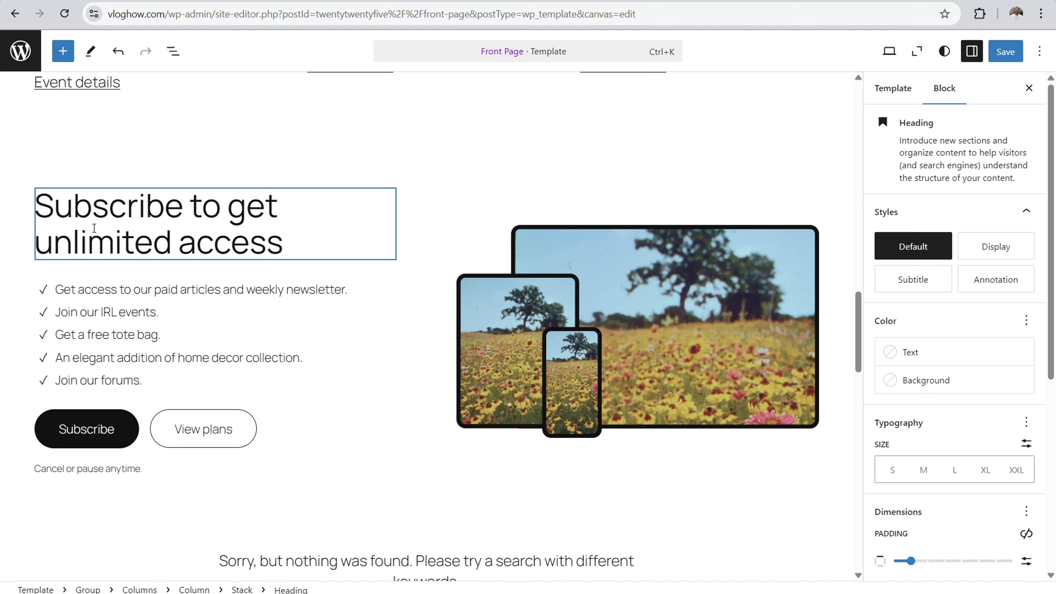
left_click(45, 292)
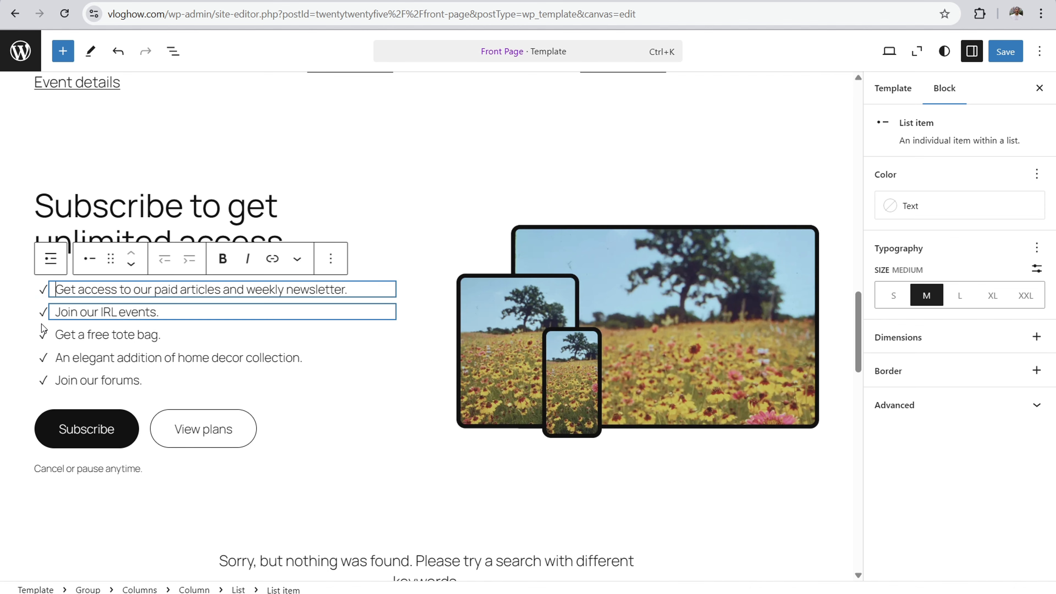
left_click(145, 382)
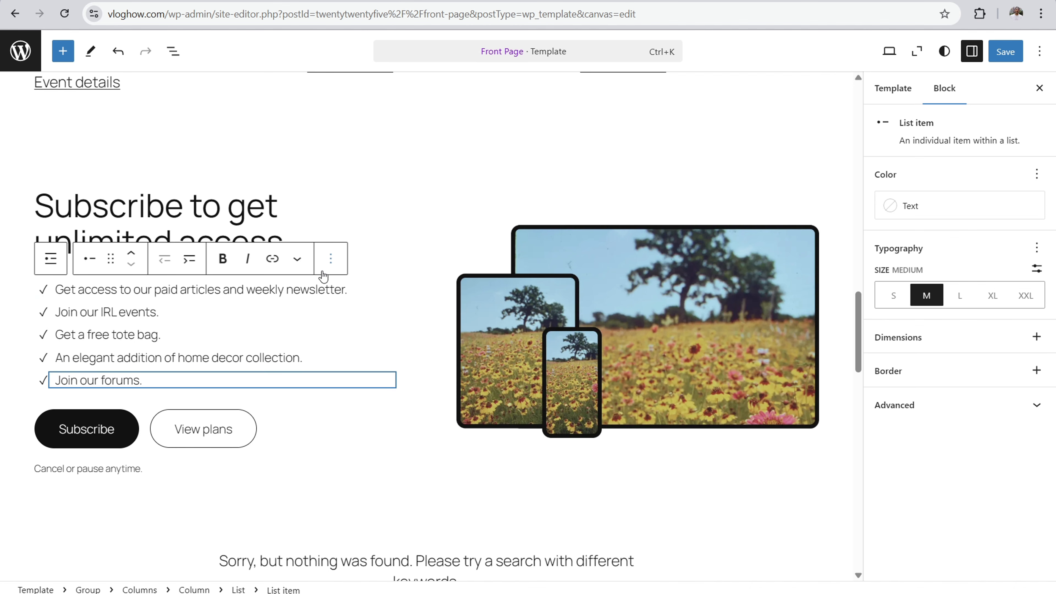
left_click(331, 258)
left_click(350, 335)
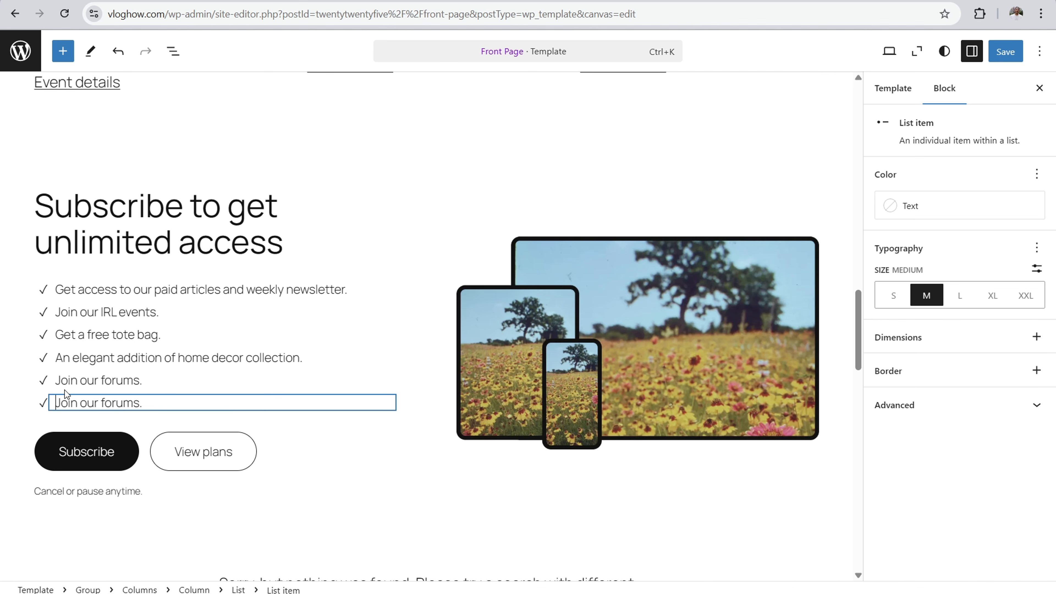
Step: Undo the duplication of the "Join our forums." list item
left_click_drag(68, 390, 136, 379)
left_click(137, 380)
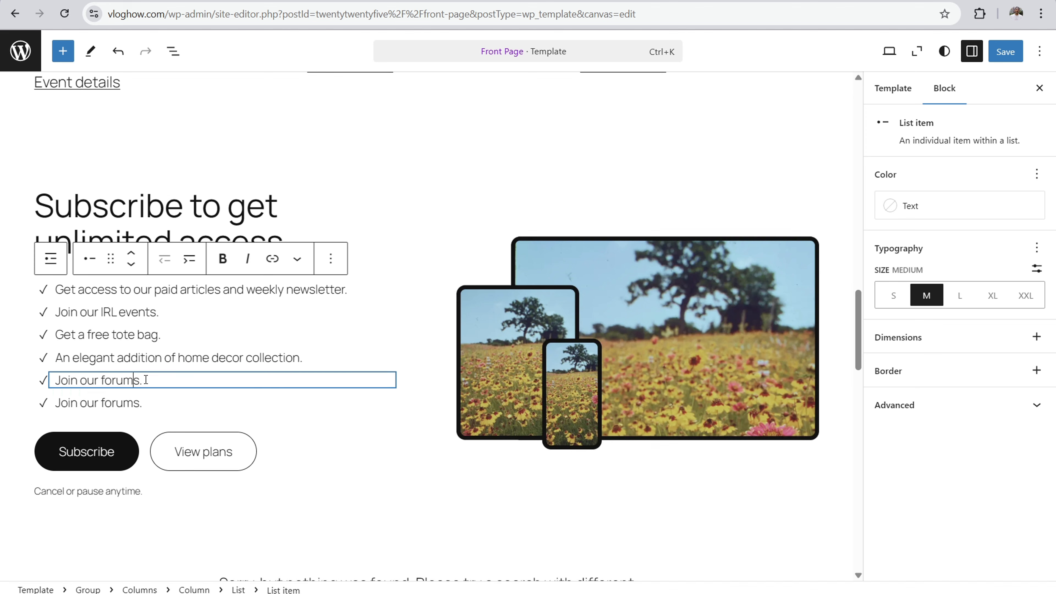
left_click(331, 258)
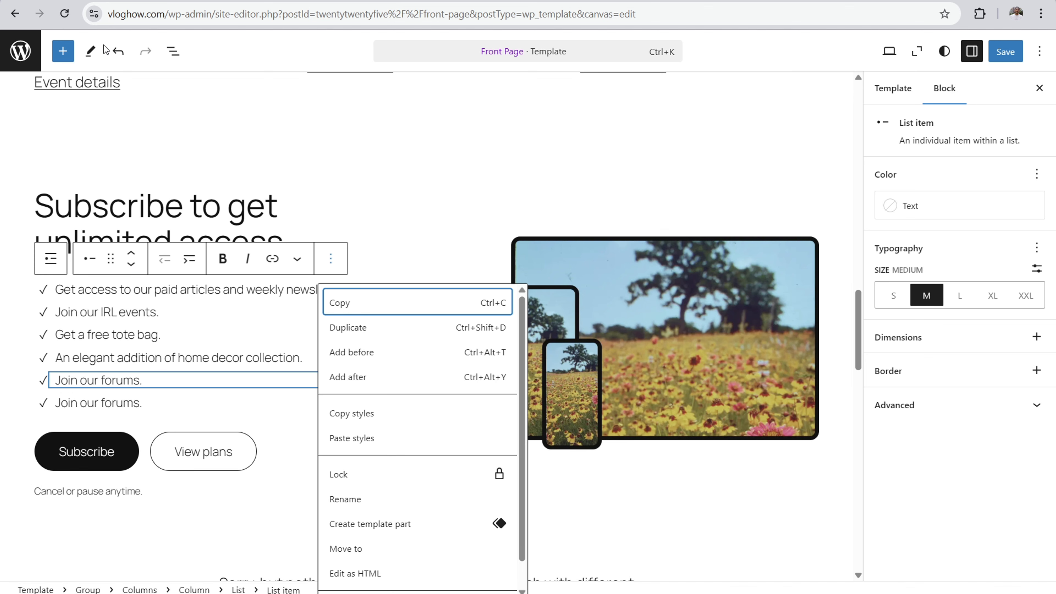
left_click(117, 51)
left_click(118, 51)
Step: Add a paragraph reading "Type sentence here." directly below the "Subscribe to get unlimited access" heading
scroll(248, 344, "down", 3)
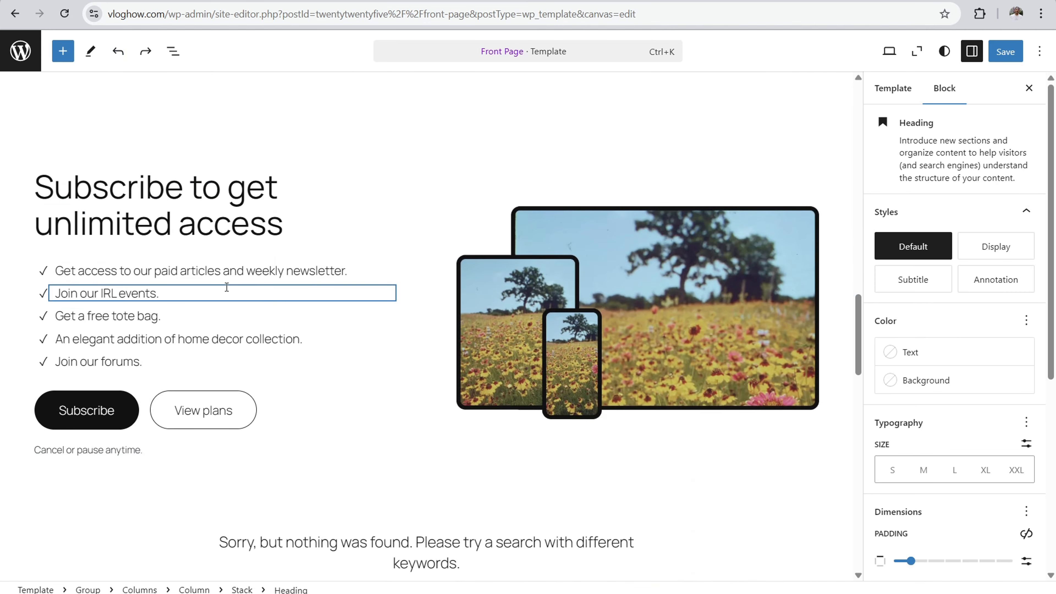
left_click(215, 213)
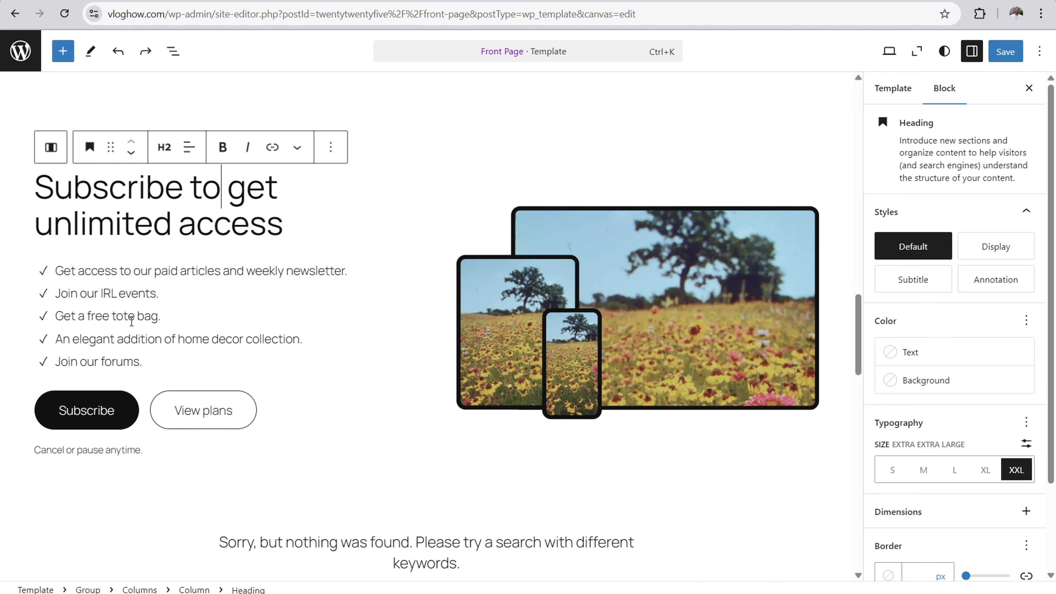
left_click(298, 228)
key("Return")
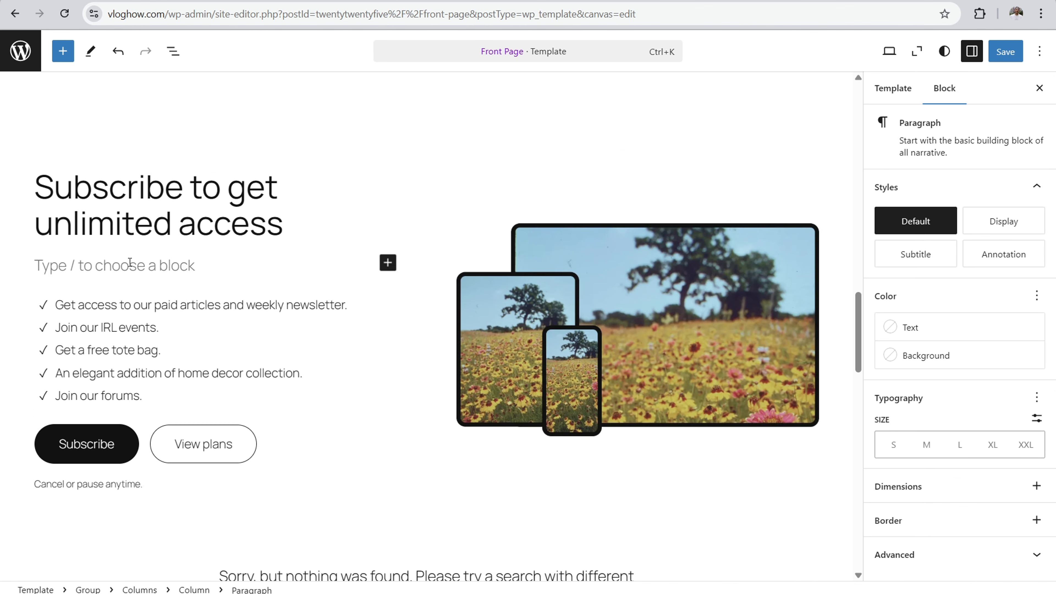
type("Ty")
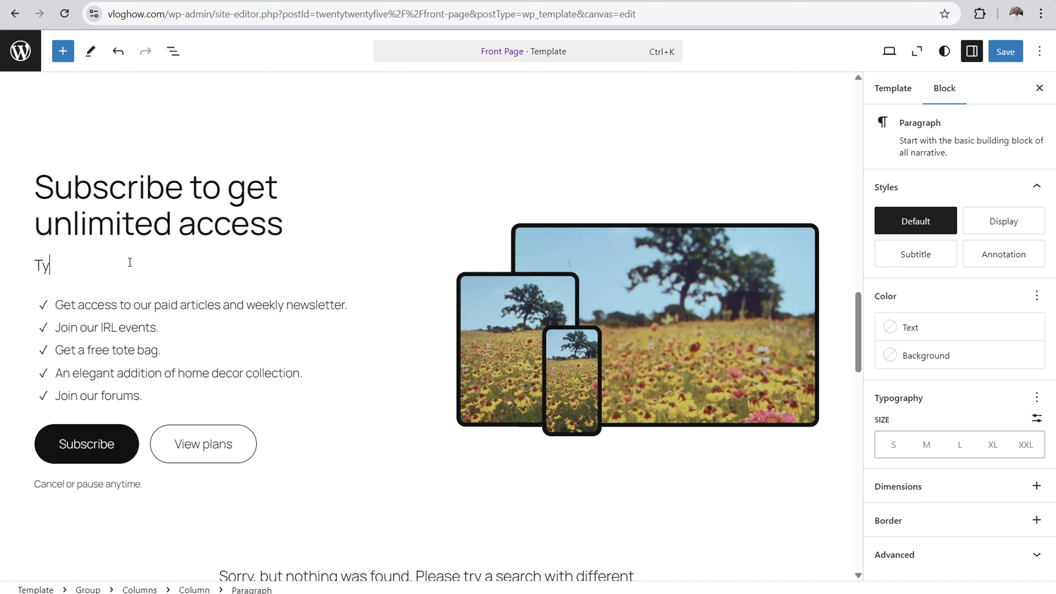
type("pe sentence here.")
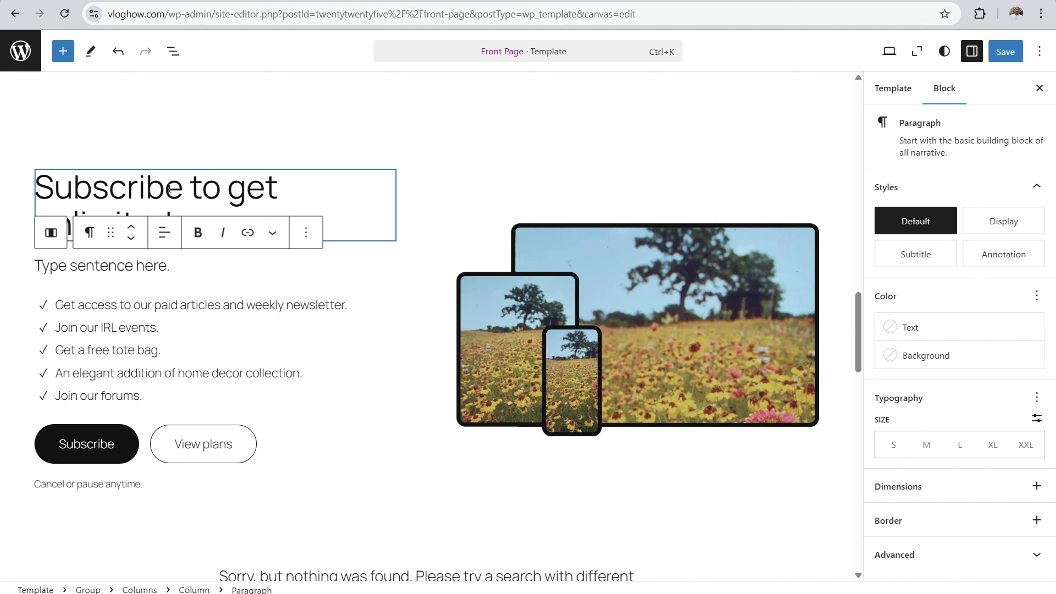
left_click(78, 185)
left_click_drag(54, 188, 249, 224)
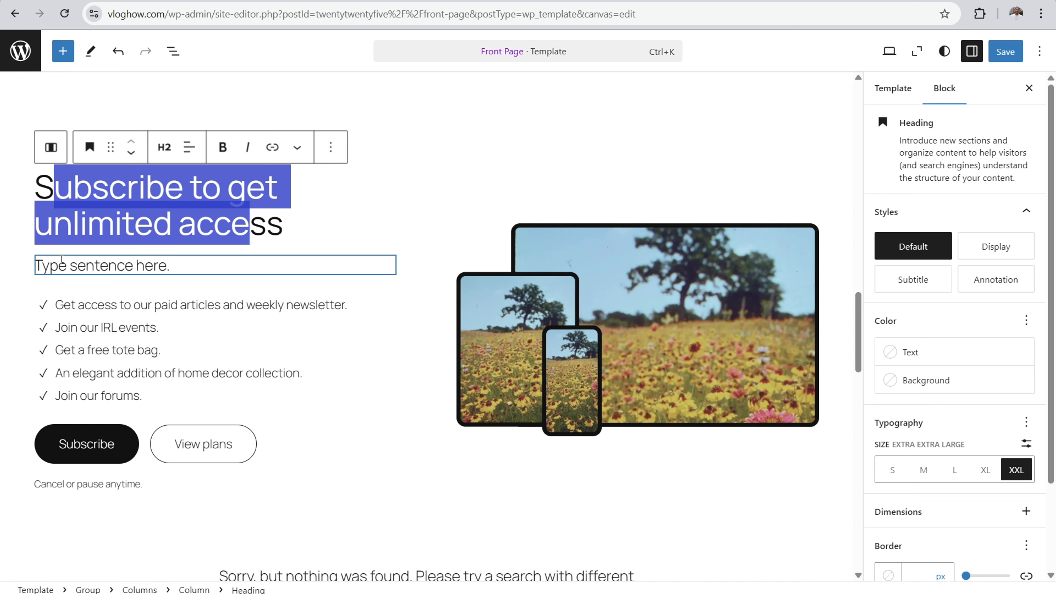
left_click_drag(59, 263, 144, 265)
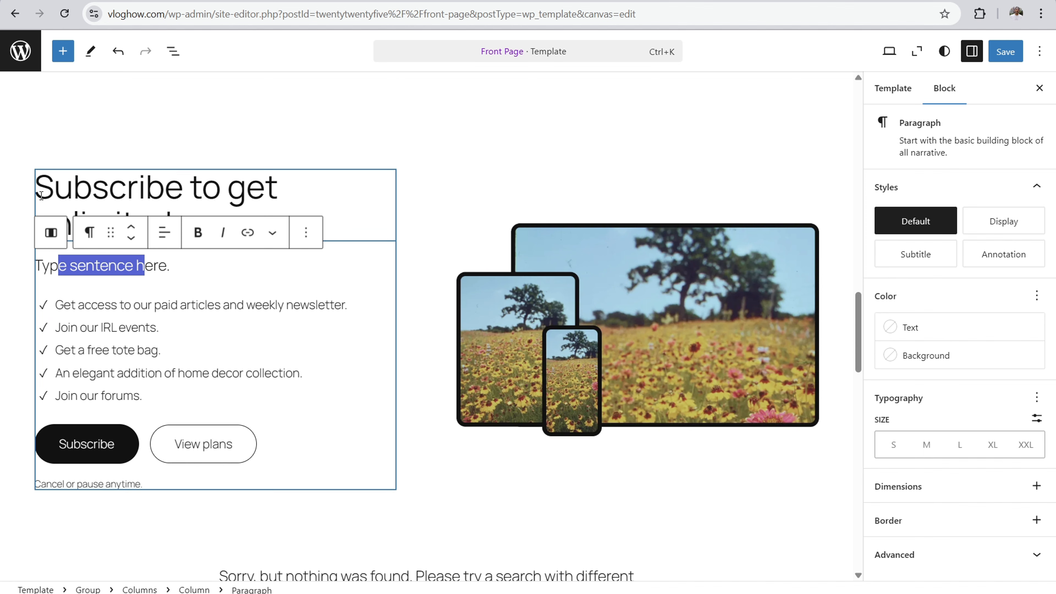
left_click(226, 447)
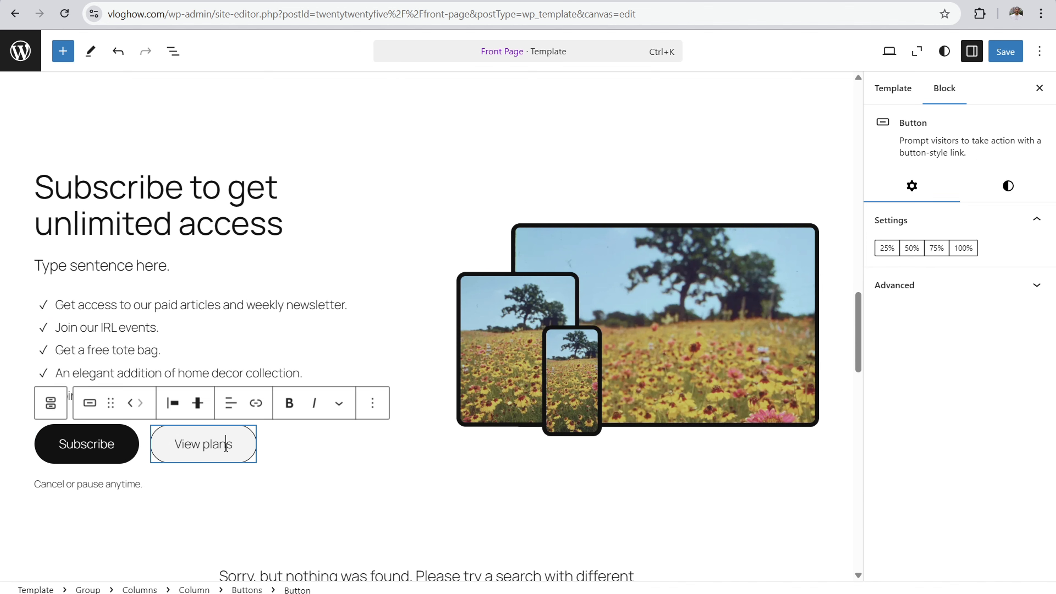
left_click(142, 306)
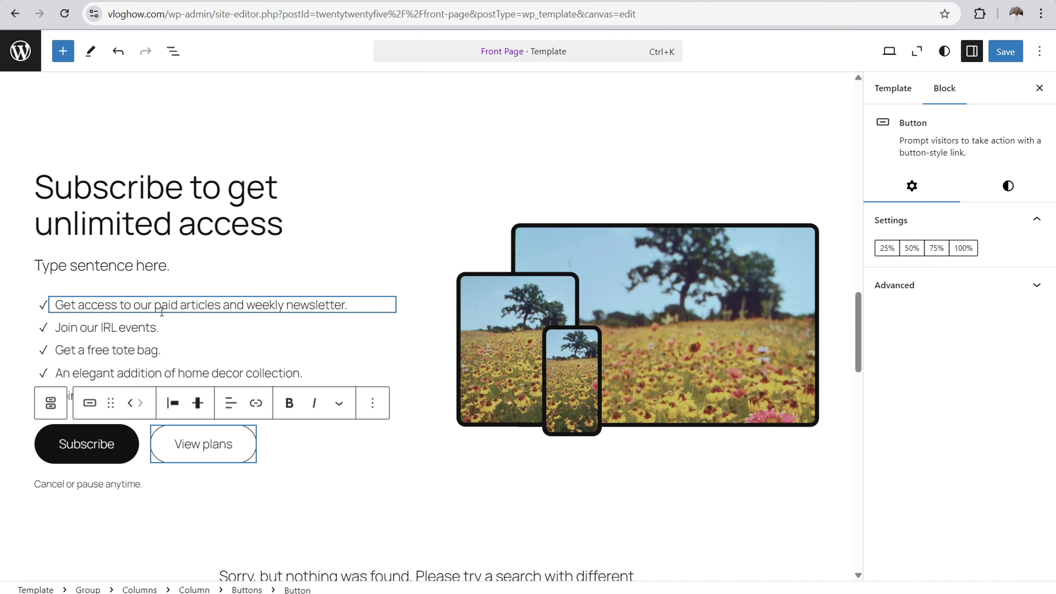
Step: Try deleting the "View plans" button beside Subscribe, and undo the deletion
left_click(243, 440)
left_click(372, 406)
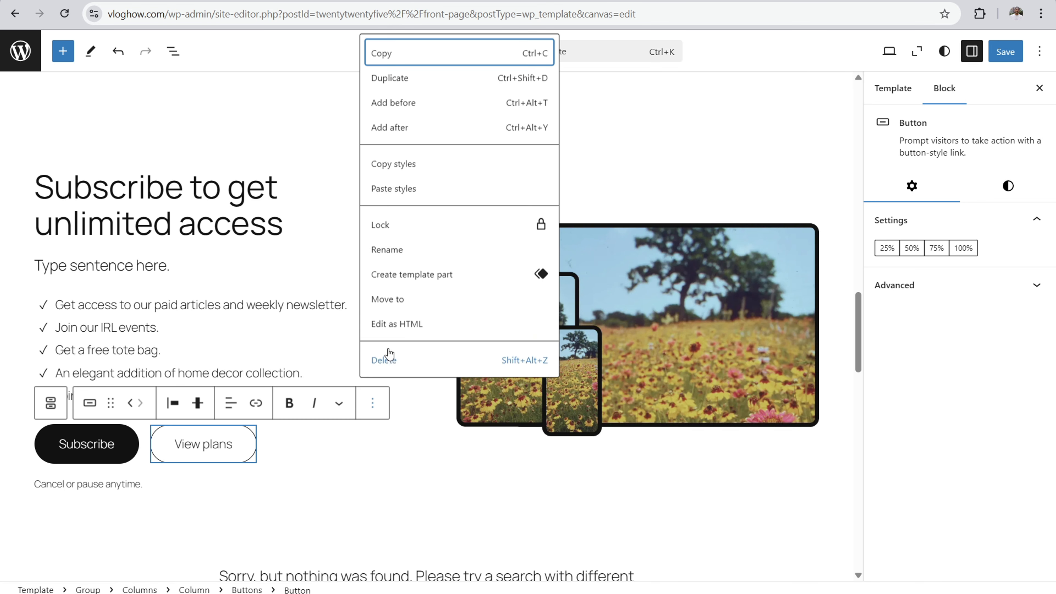
left_click(389, 359)
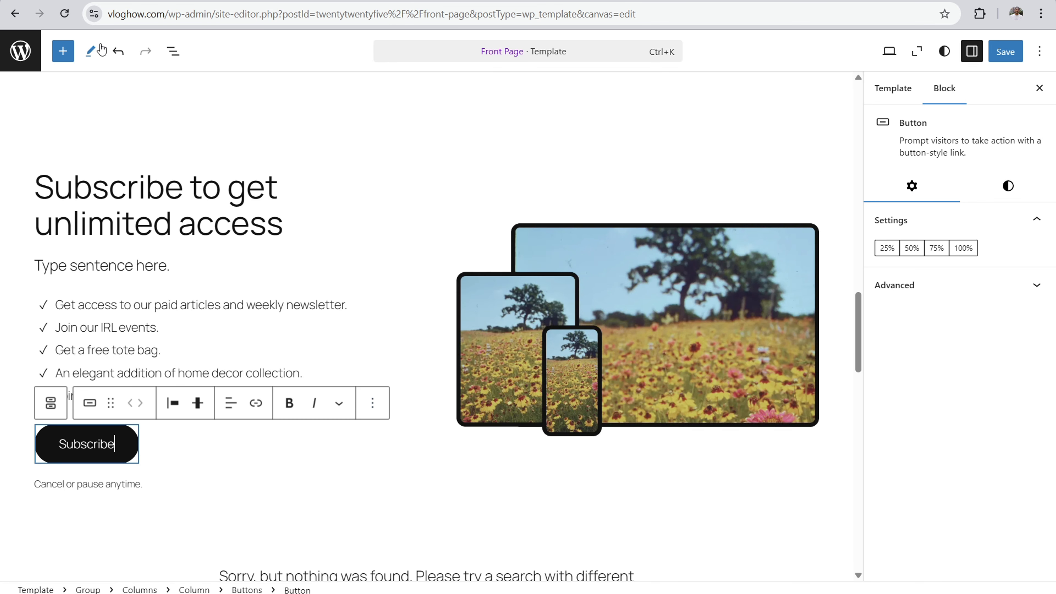
left_click(118, 51)
left_click(118, 51)
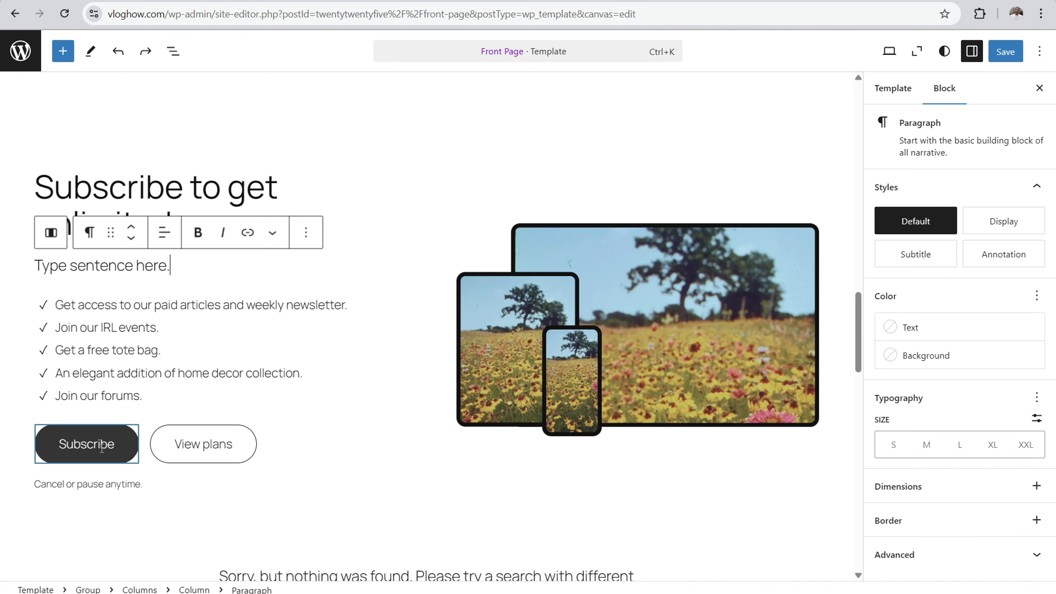
Step: Replace the Subscribe section's wildflower image with the laptop picture showing "Discover communities" from the media library
left_click(619, 292)
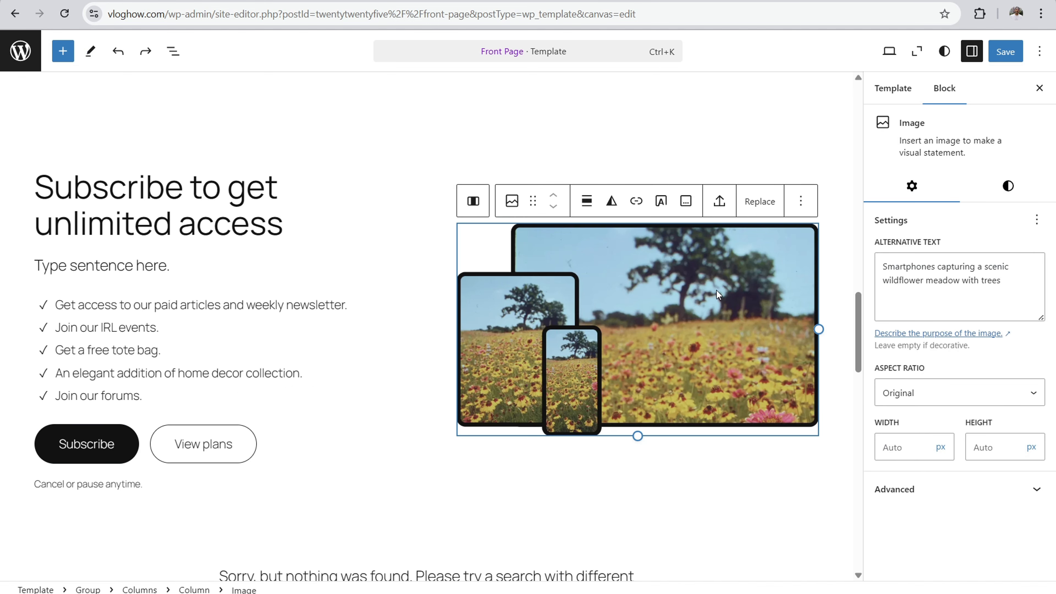
left_click(759, 201)
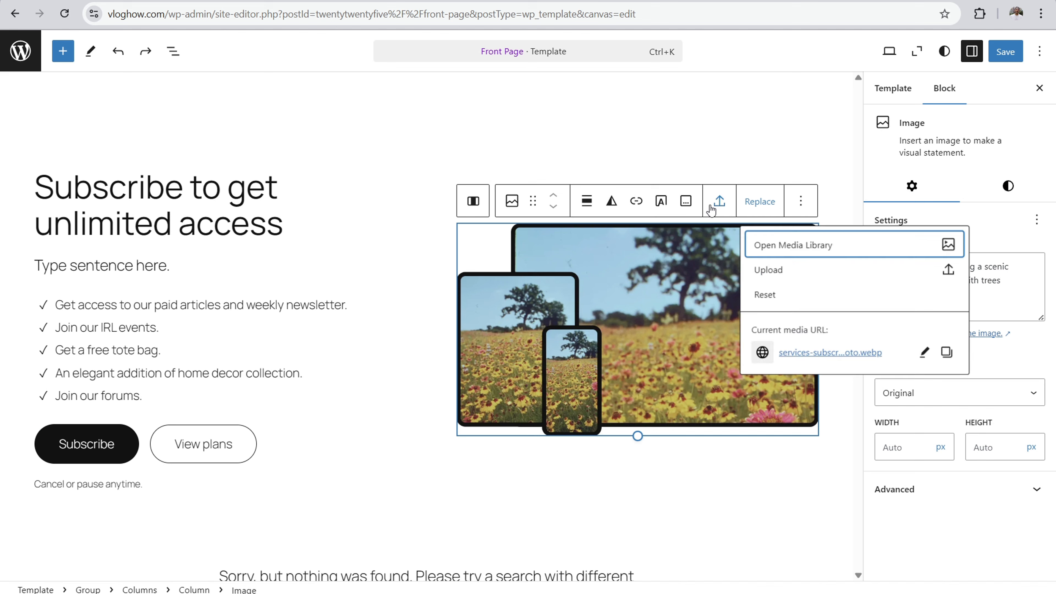
left_click(787, 243)
left_click(74, 210)
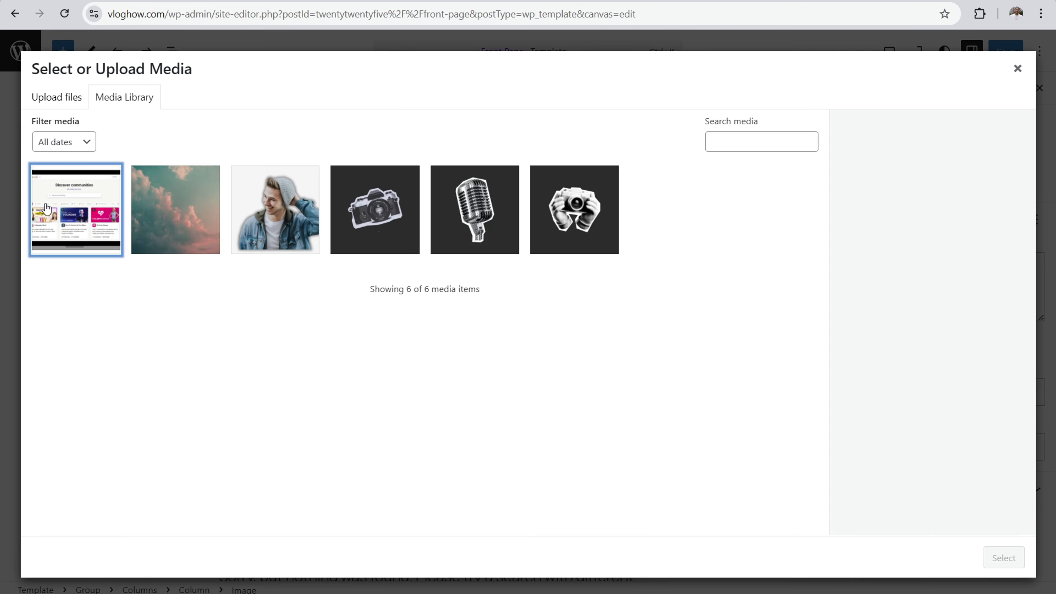
left_click(994, 562)
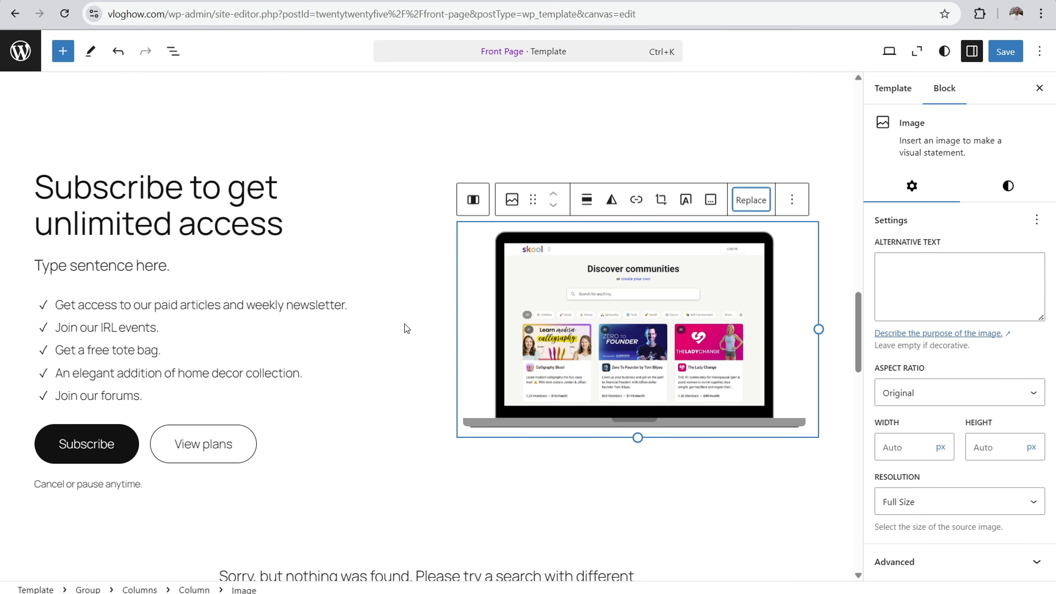
left_click(198, 188)
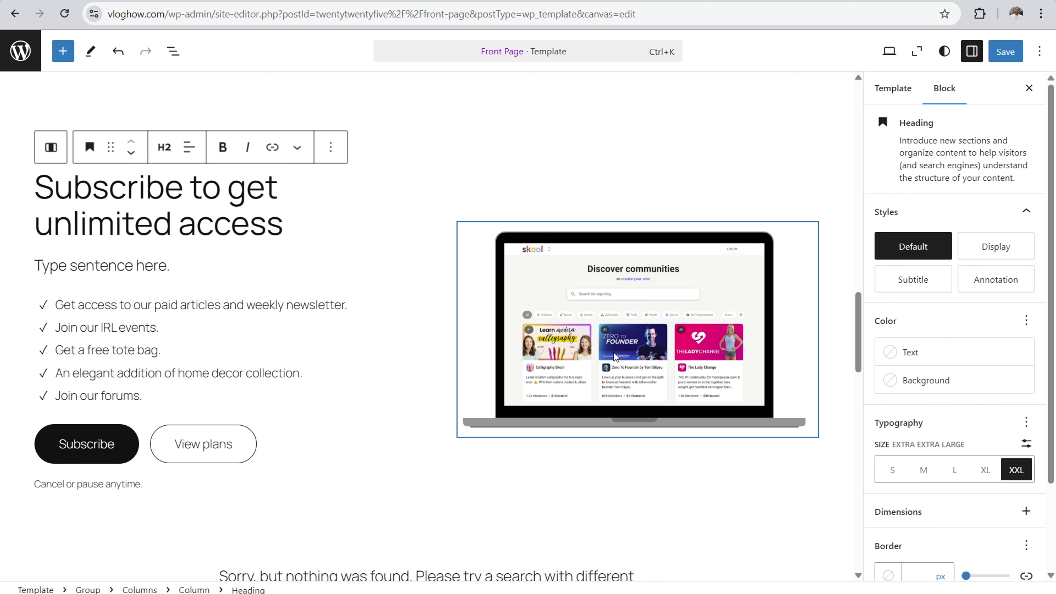
scroll(674, 384, "down", 5)
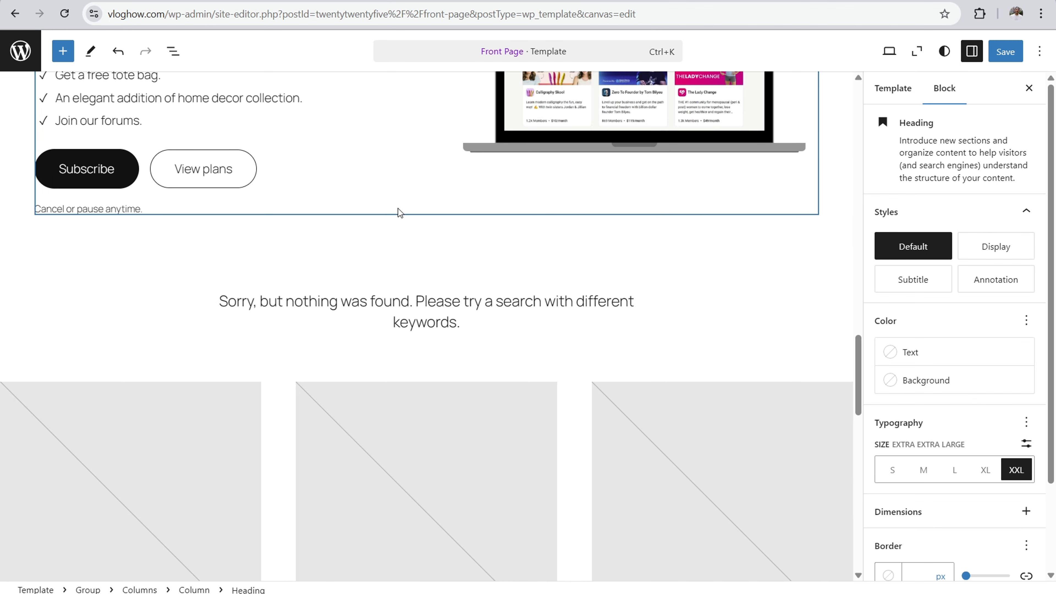
scroll(401, 212, "down", 3)
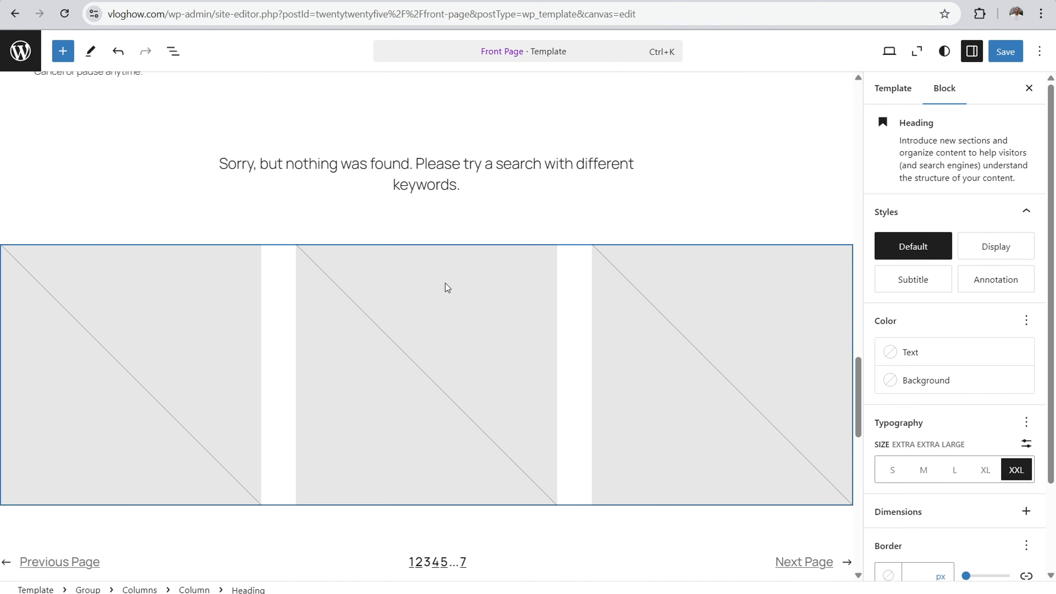
scroll(294, 198, "down", 1)
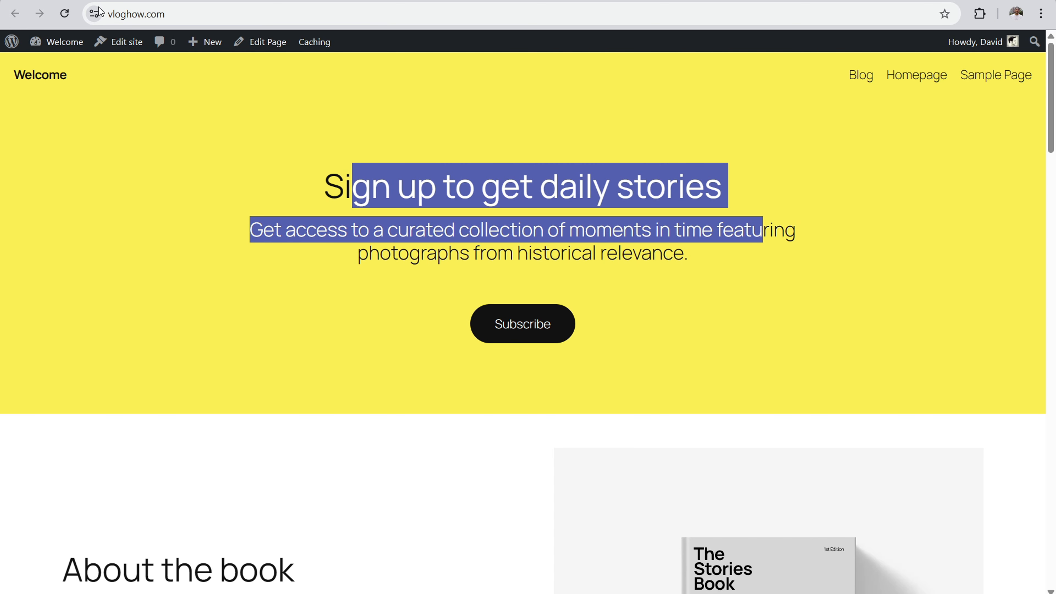
Step: Go from the live site to the dashboard's posts list and open the "Hello world!" post for editing
mouse_move(62, 41)
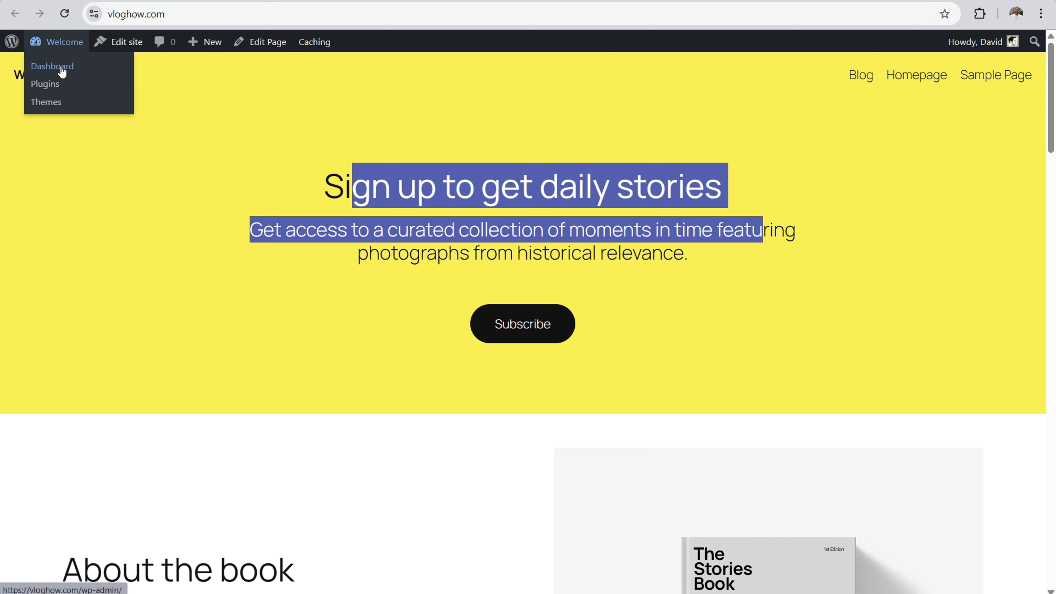
left_click(58, 66)
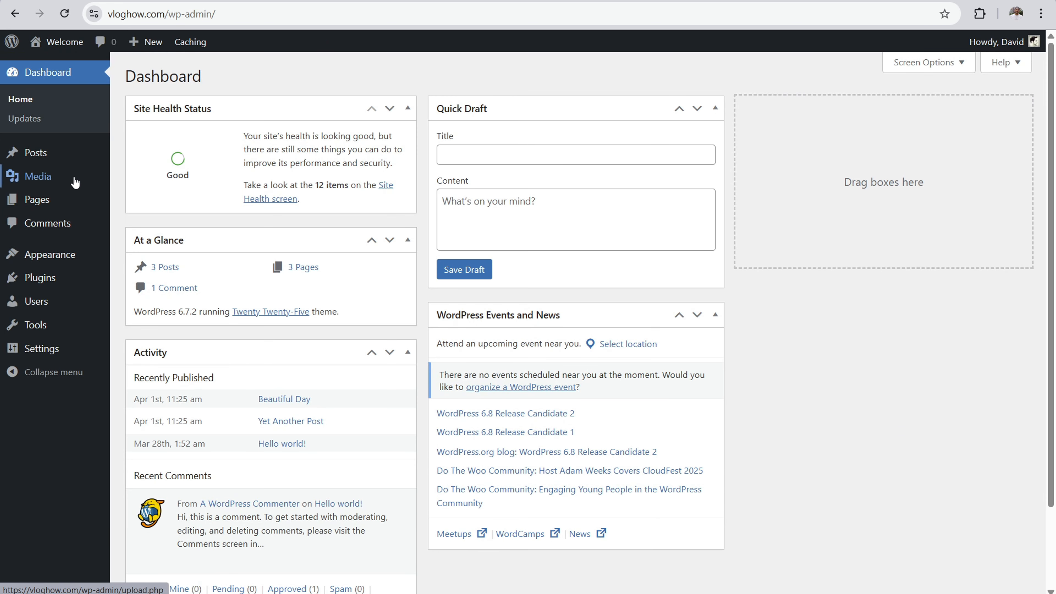
left_click(54, 156)
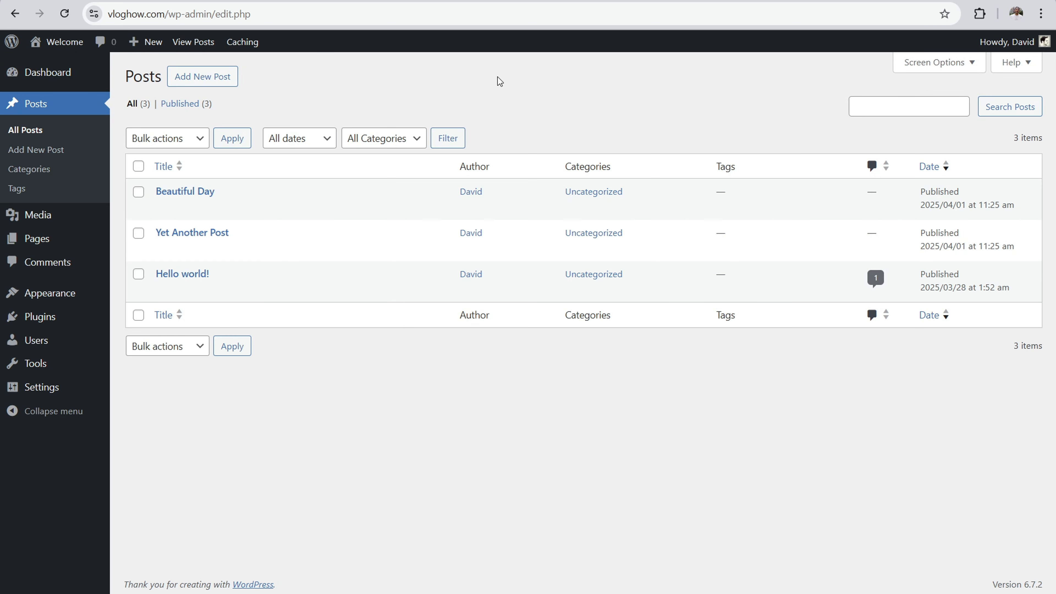
mouse_move(232, 293)
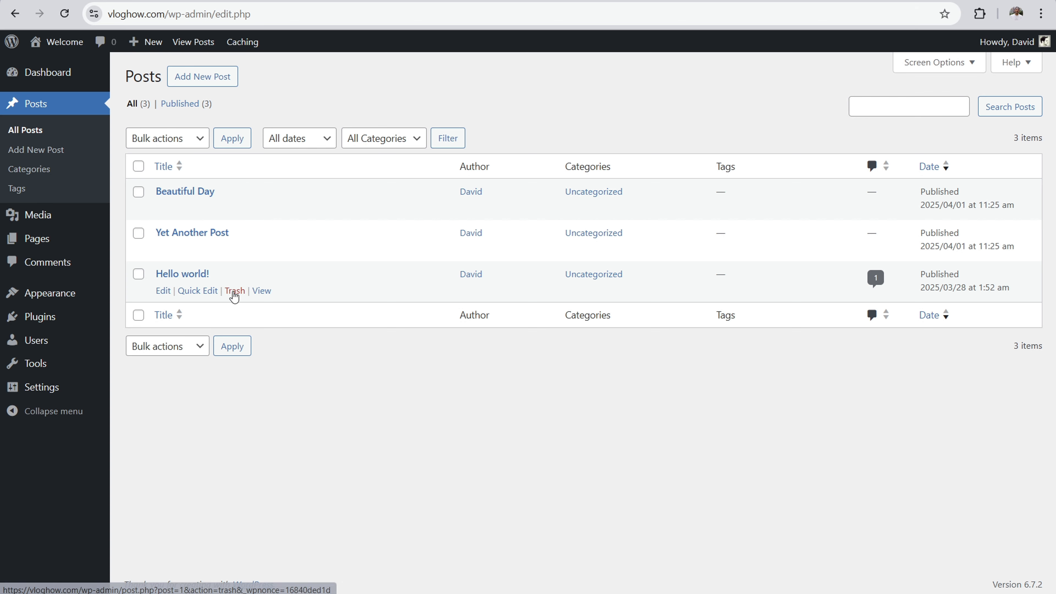
left_click(186, 278)
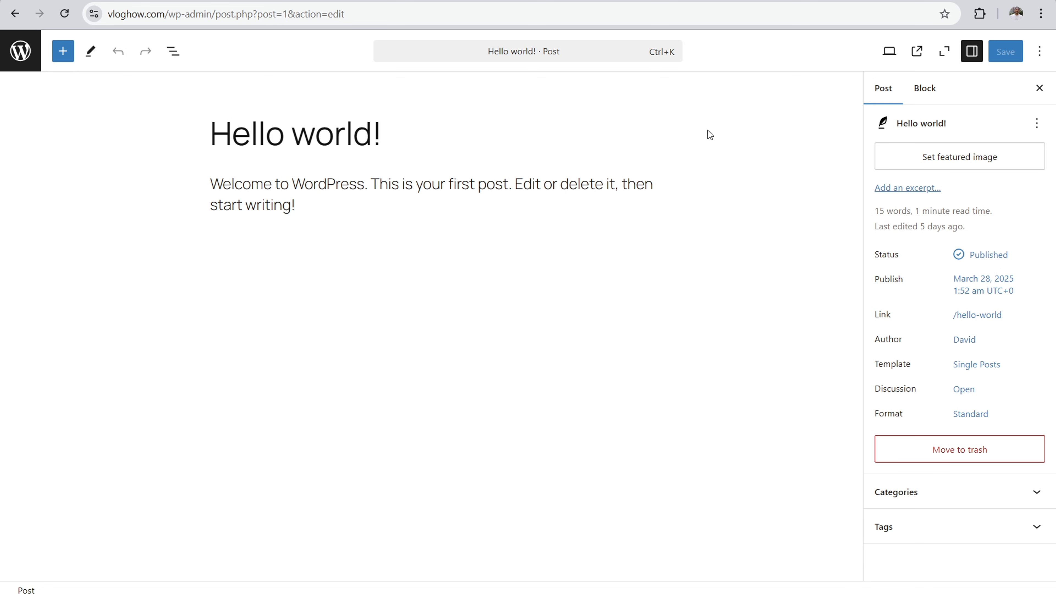
Step: Set the pink and teal cloudy sky picture as the "Hello world!" post's featured image and save the post
left_click(945, 163)
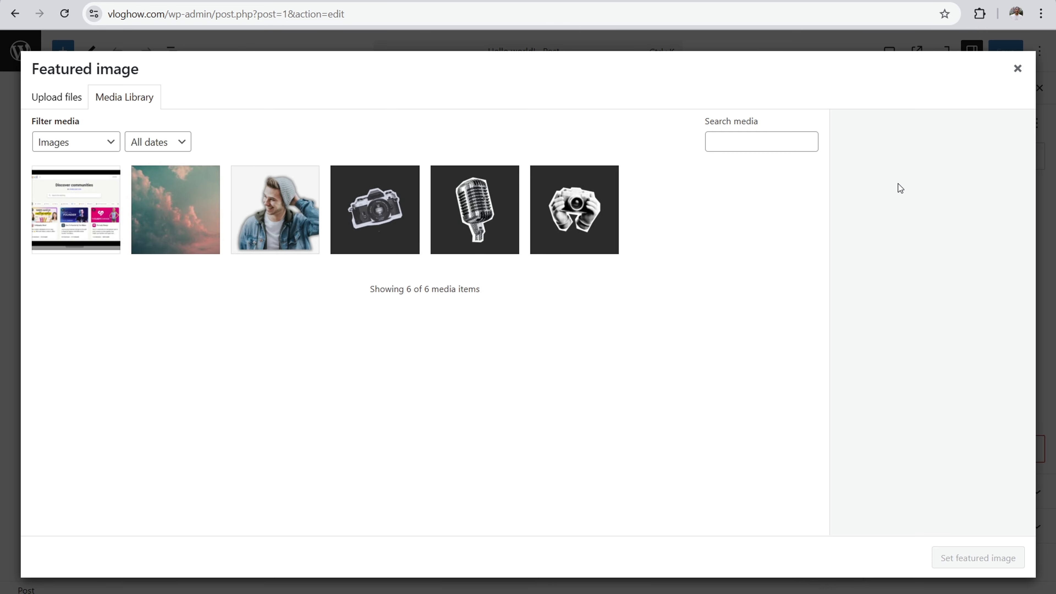
left_click(194, 225)
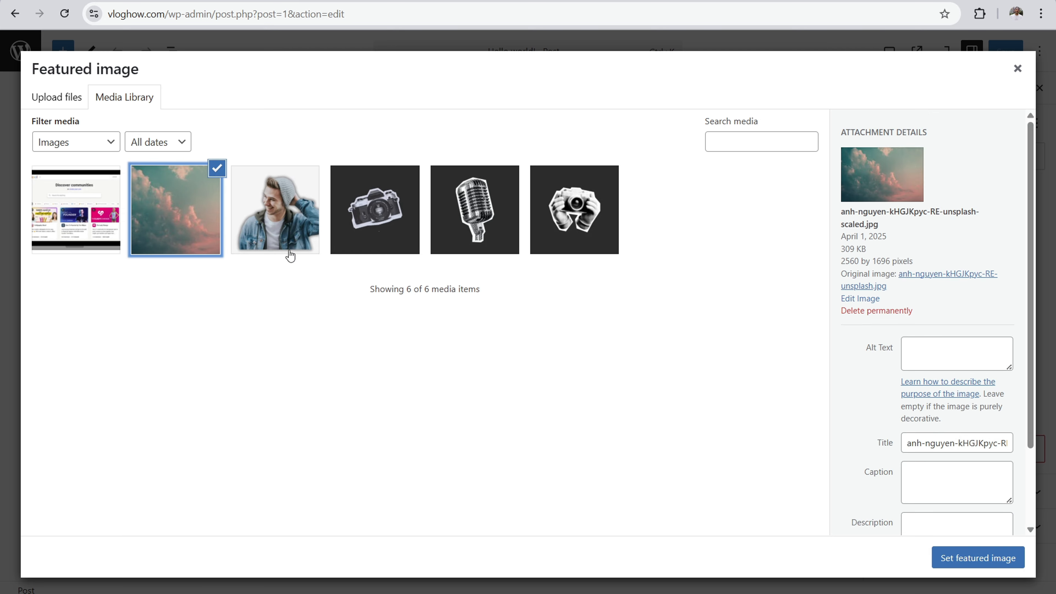
left_click(968, 561)
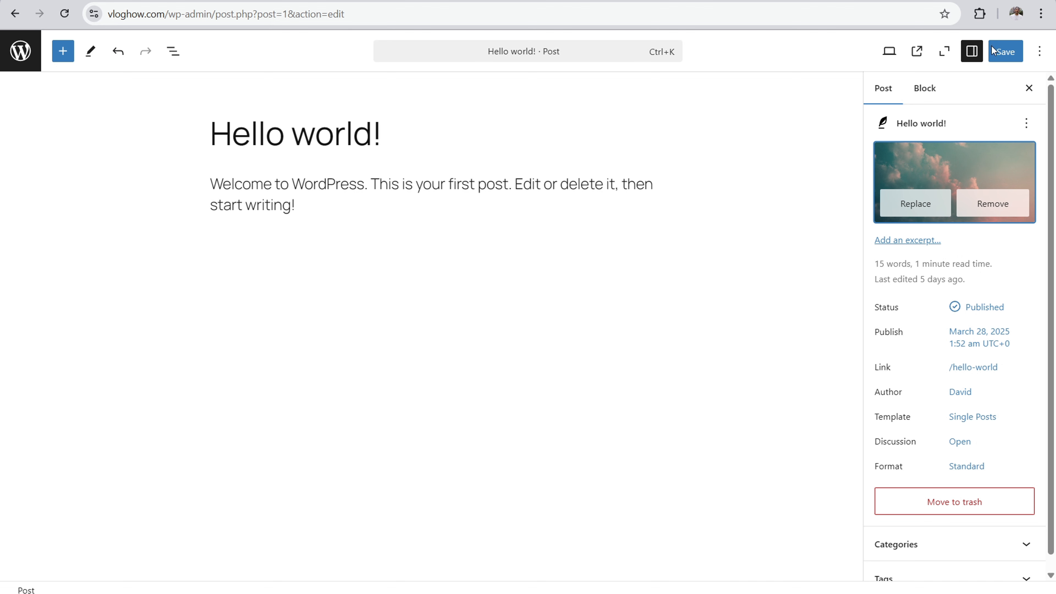
left_click(1000, 51)
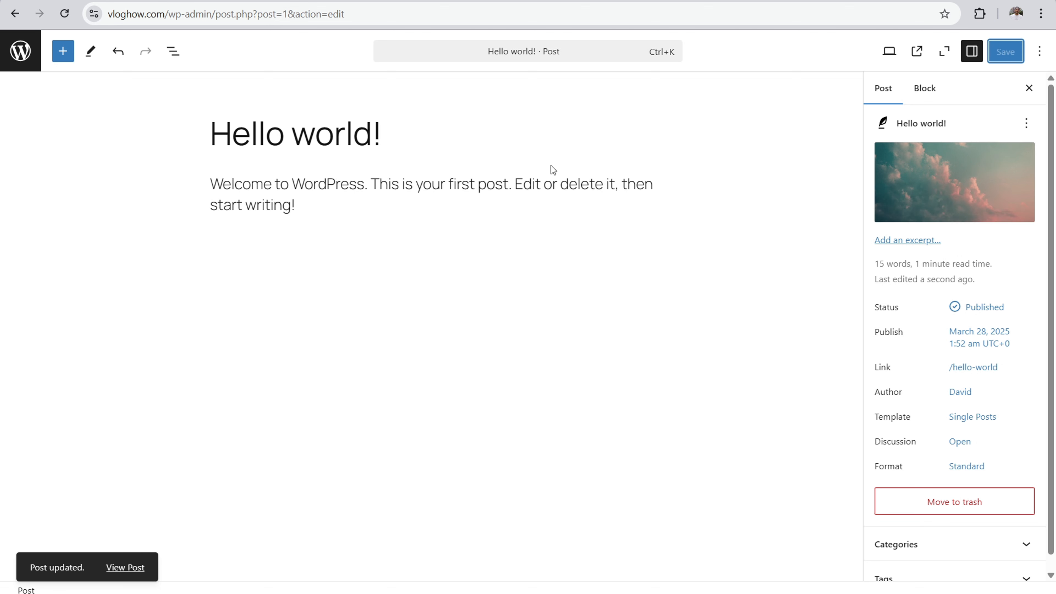
Step: Return to the posts list, open the live homepage in a separate tab, and check the section below Subscribe for the blog posts
left_click(21, 51)
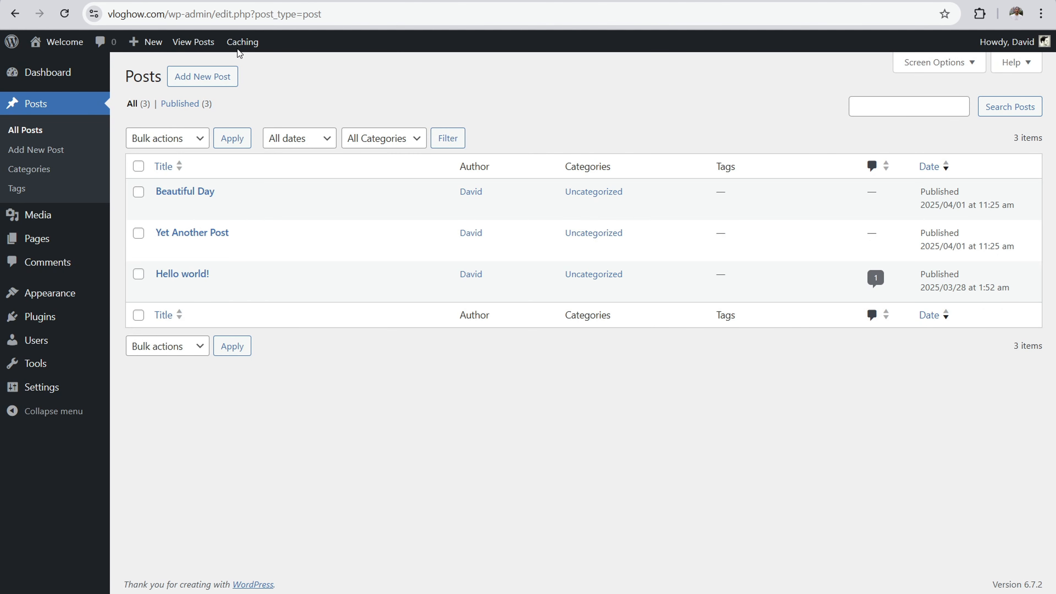
right_click(55, 41)
left_click(75, 57)
key("ctrl+Tab")
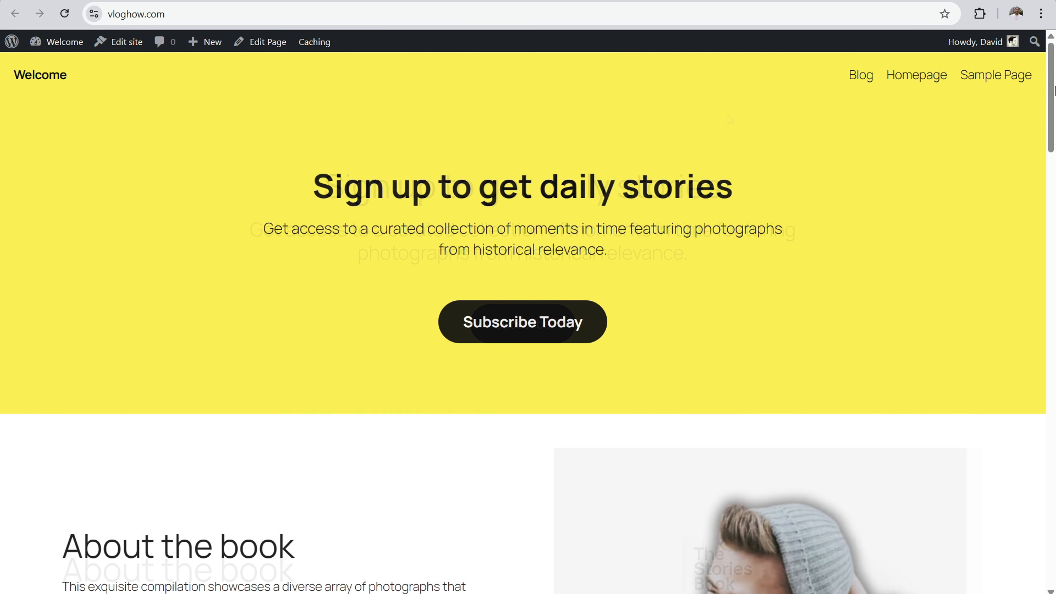
scroll(1051, 267, "down", 10)
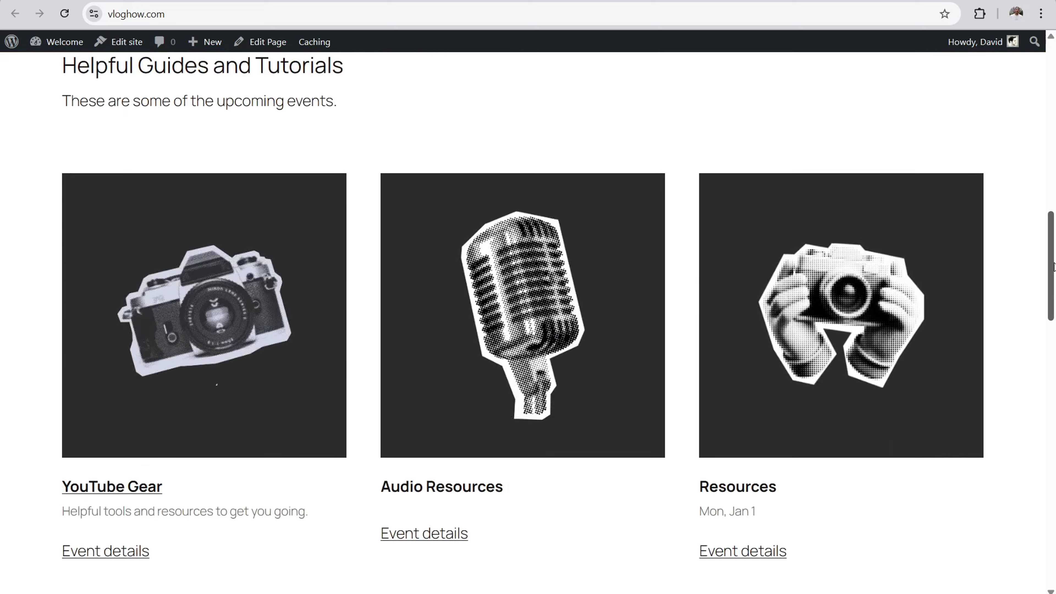
left_click_drag(1054, 264, 1024, 400)
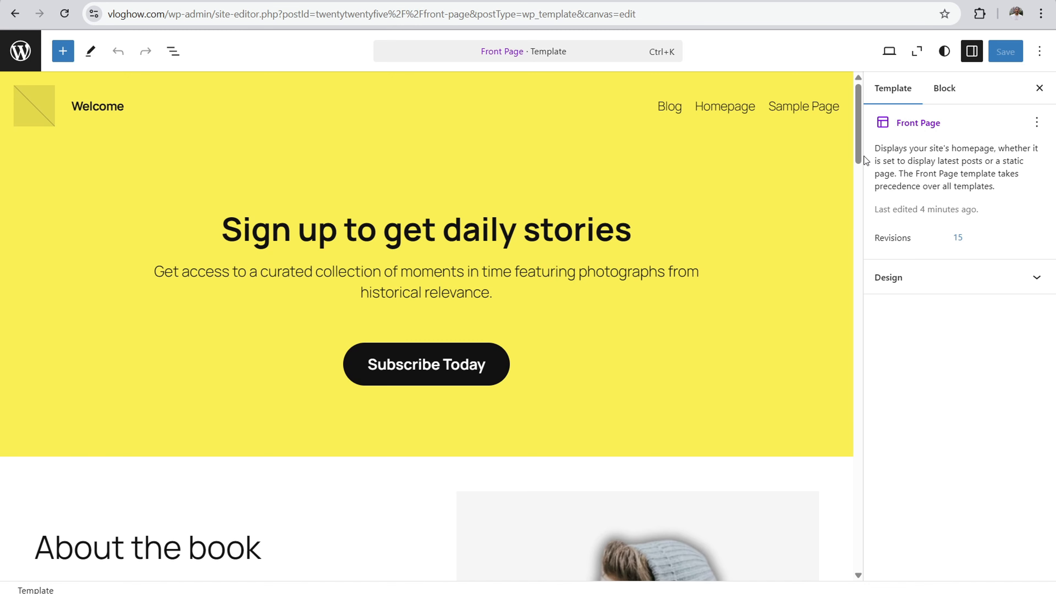
left_click_drag(858, 139, 839, 405)
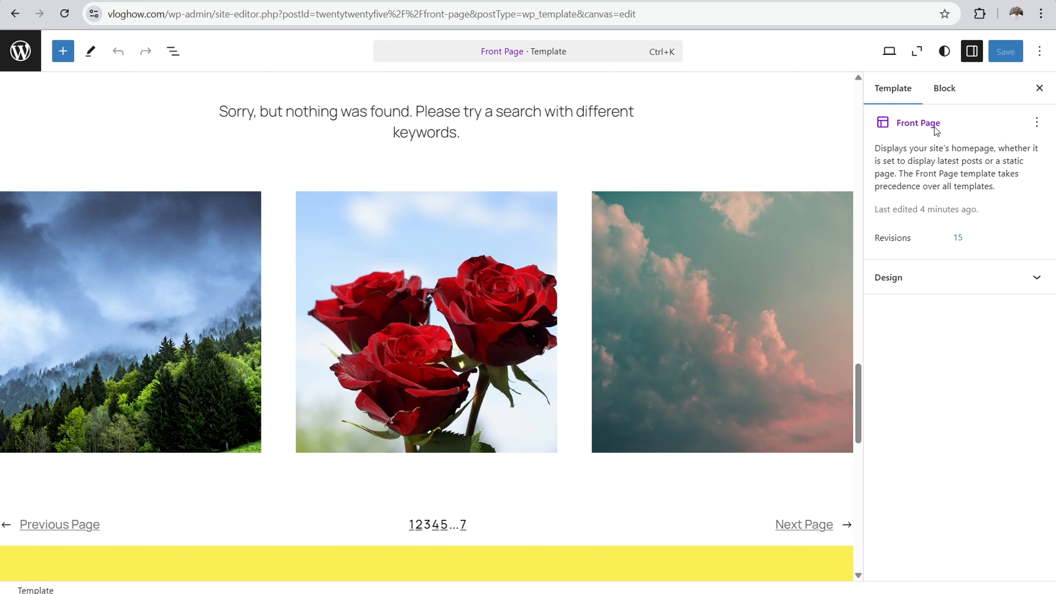
Step: In the Front Page template, set the Photo blog posts Query Loop's query type to Custom and save the template
left_click(574, 305)
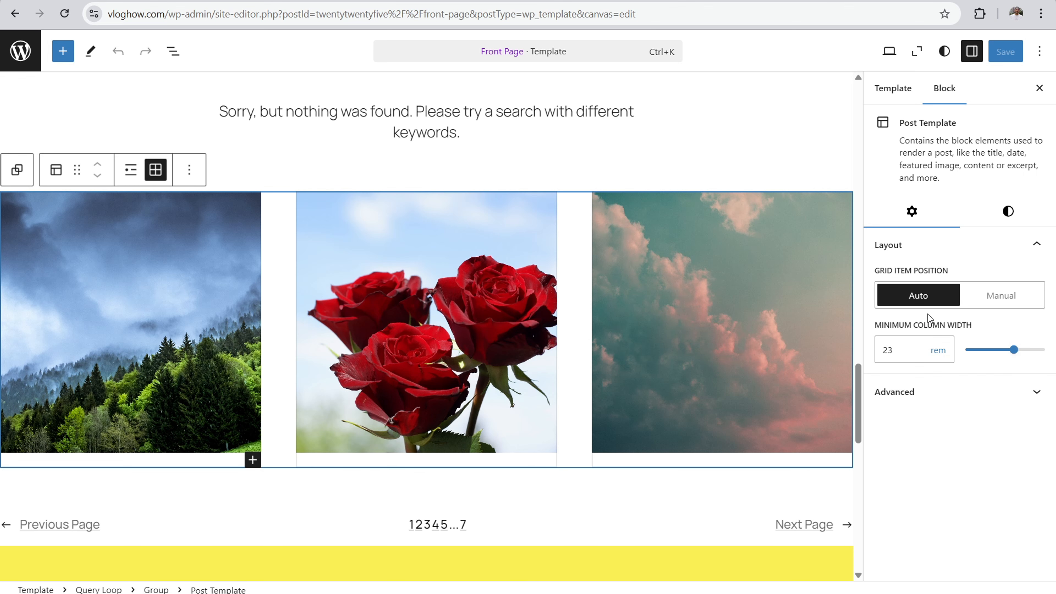
left_click(697, 138)
left_click(727, 164)
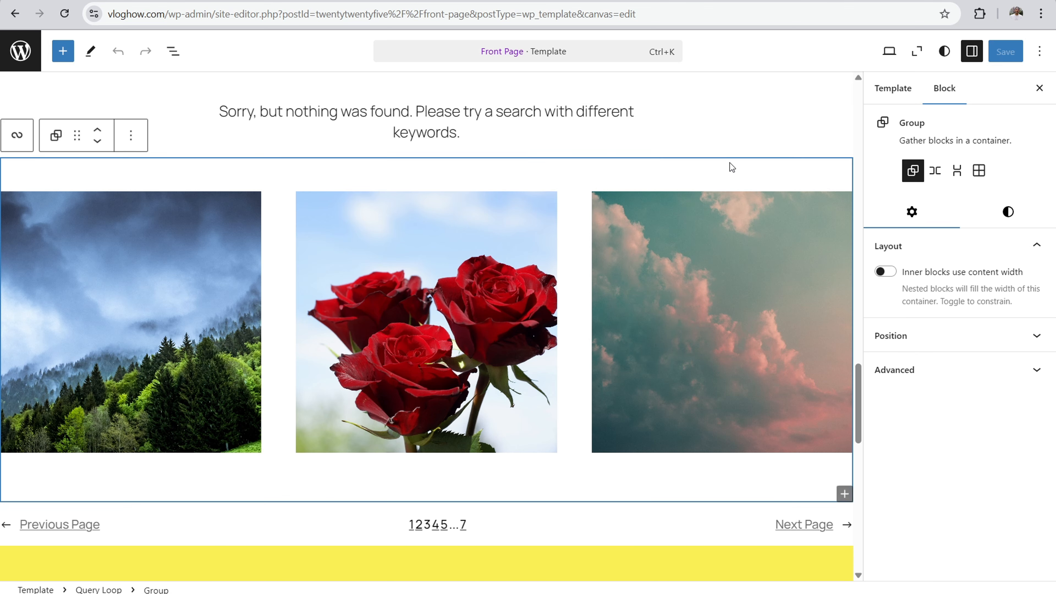
left_click(1038, 93)
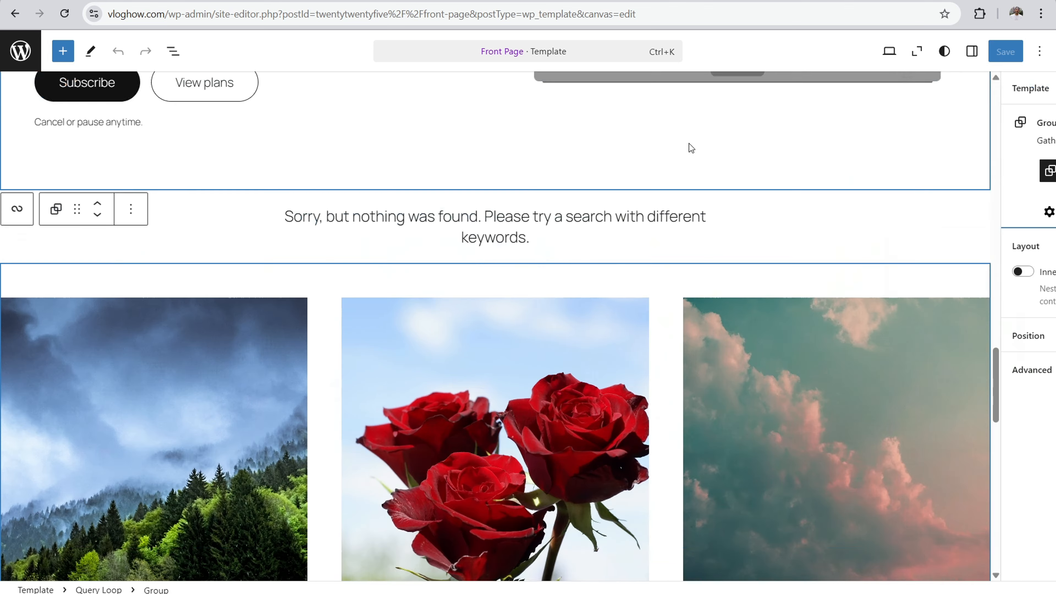
scroll(266, 235, "down", 5)
scroll(290, 169, "up", 3)
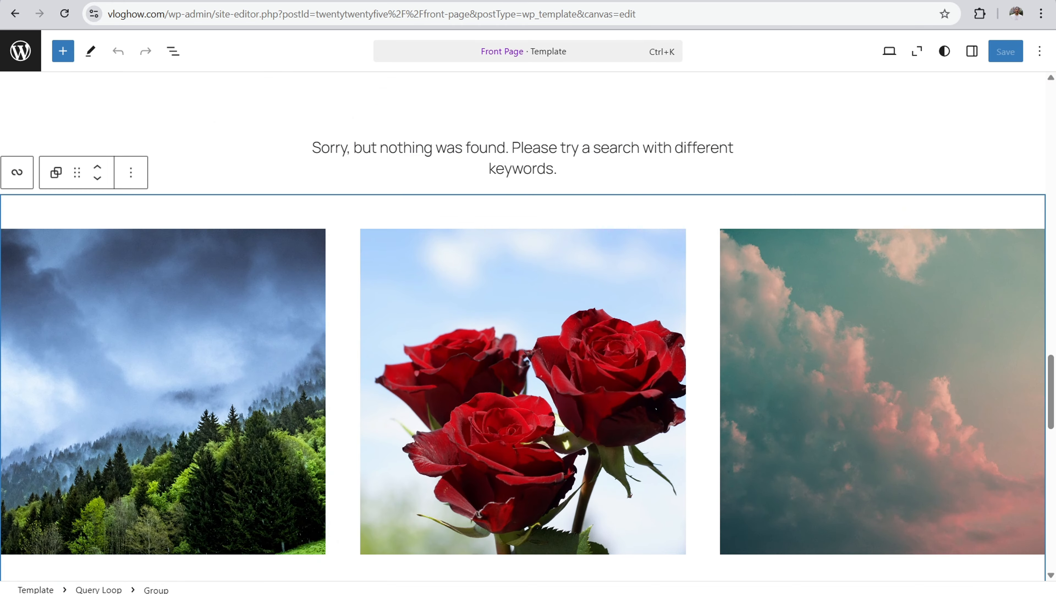
left_click(913, 54)
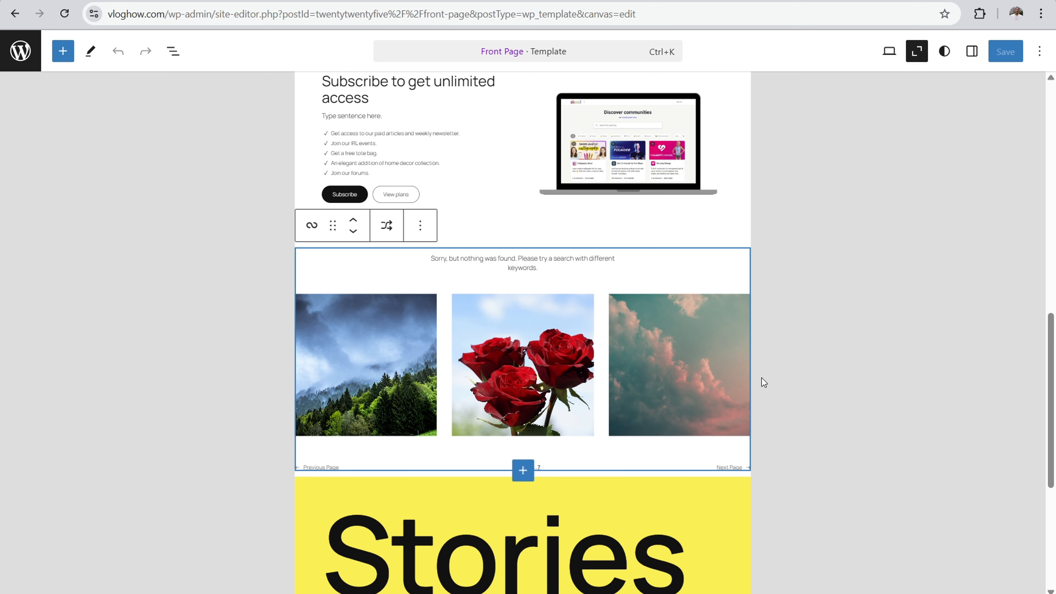
left_click(914, 52)
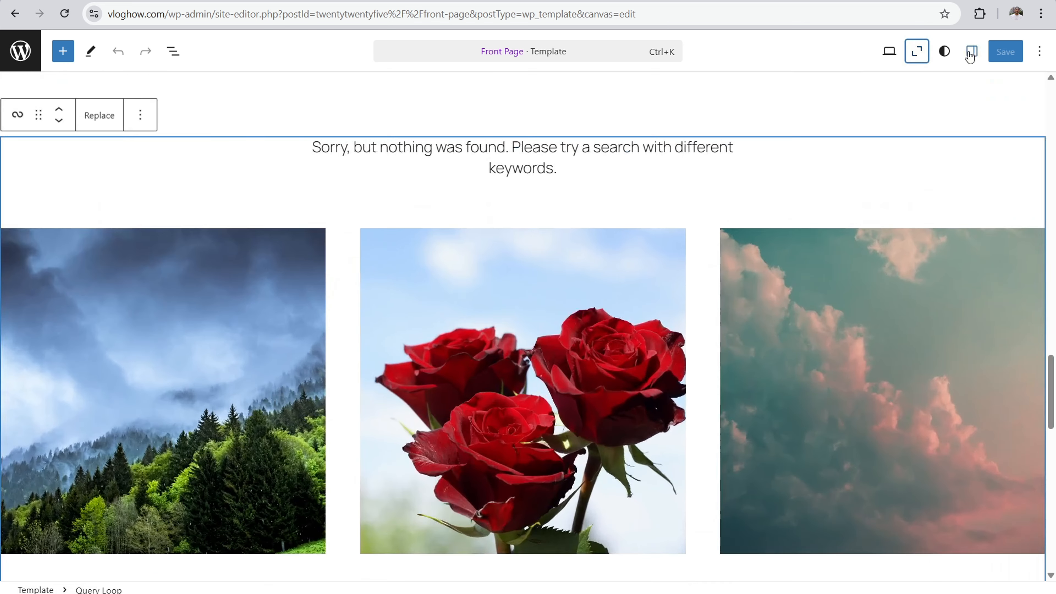
left_click(972, 51)
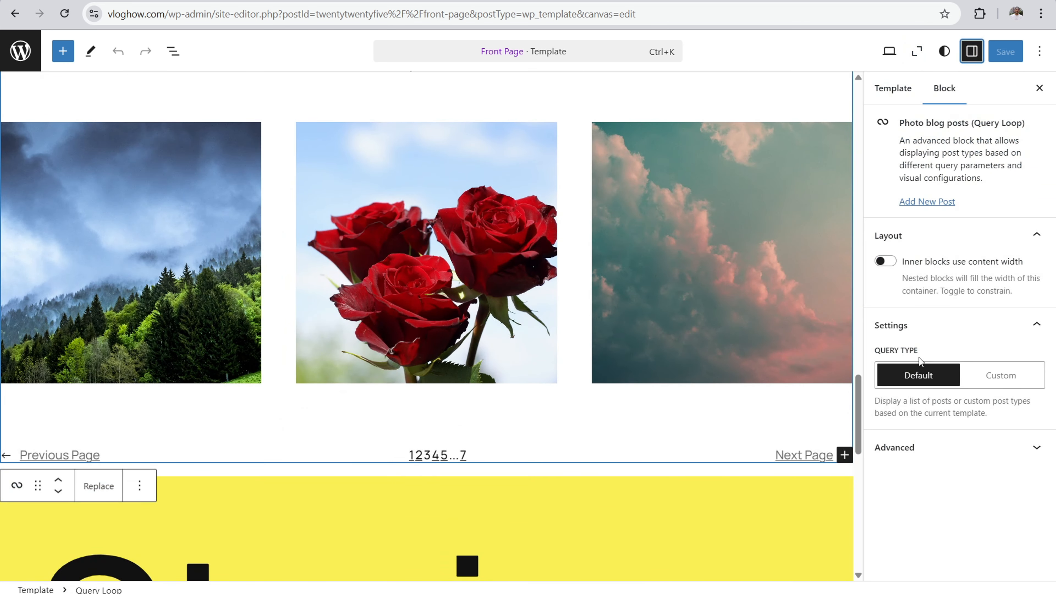
left_click(999, 378)
scroll(1021, 337, "down", 3)
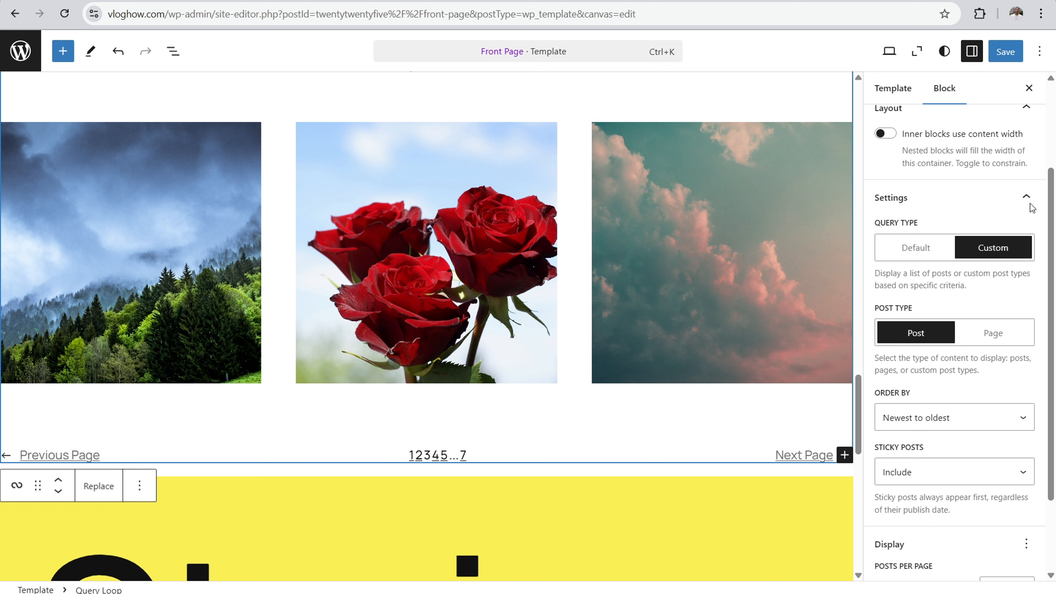
left_click(1005, 52)
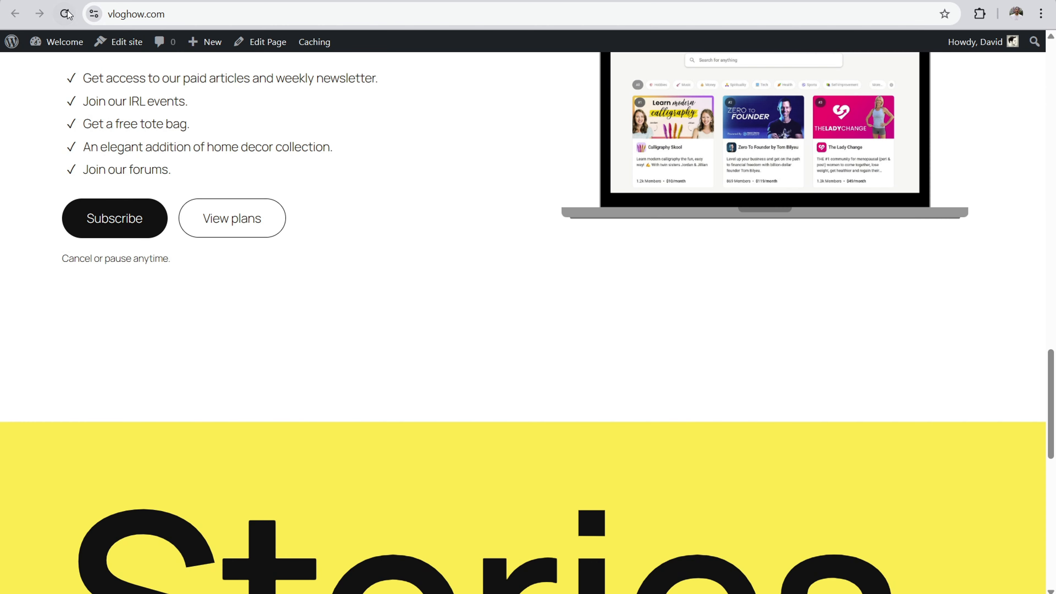
Step: Examine the post images on the live homepage and compare them with the Latest posts section of the site owner's other blog
scroll(398, 201, "down", 5)
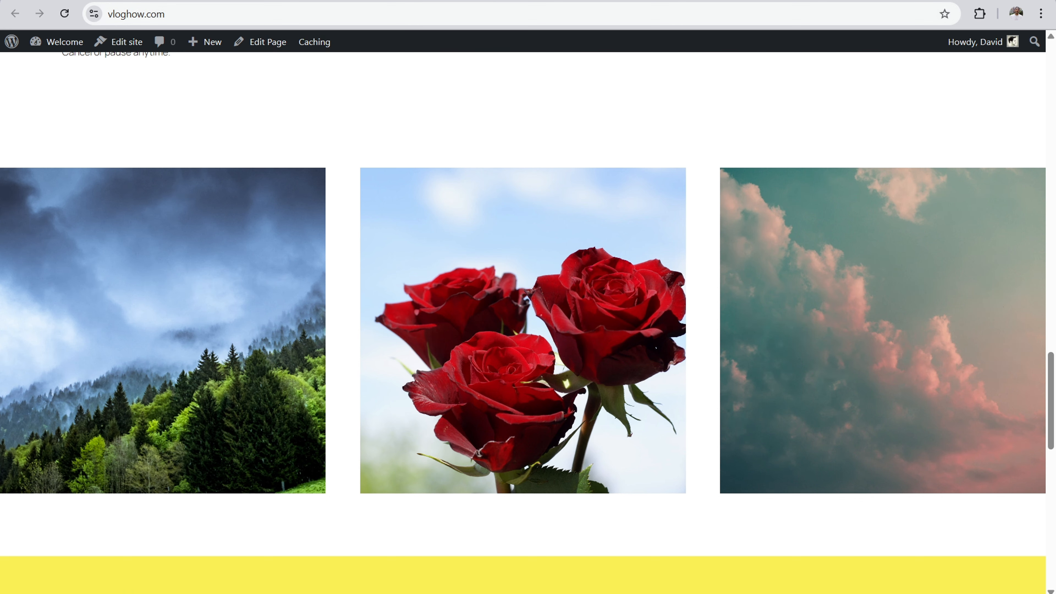
key("ctrl+t")
type("da")
key("Return")
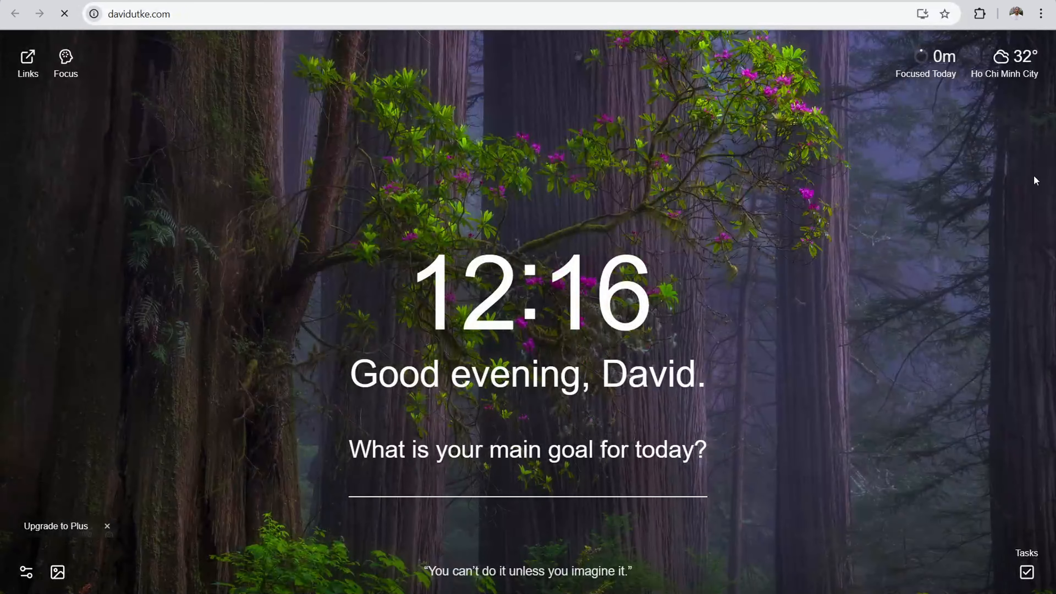
scroll(1034, 215, "down", 5)
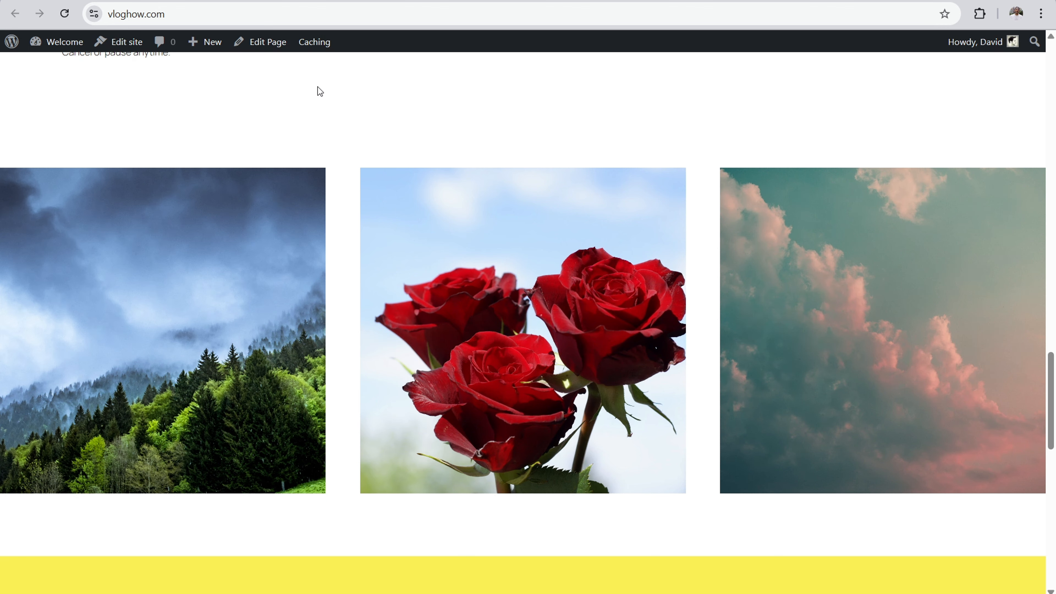
scroll(449, 188, "up", 1)
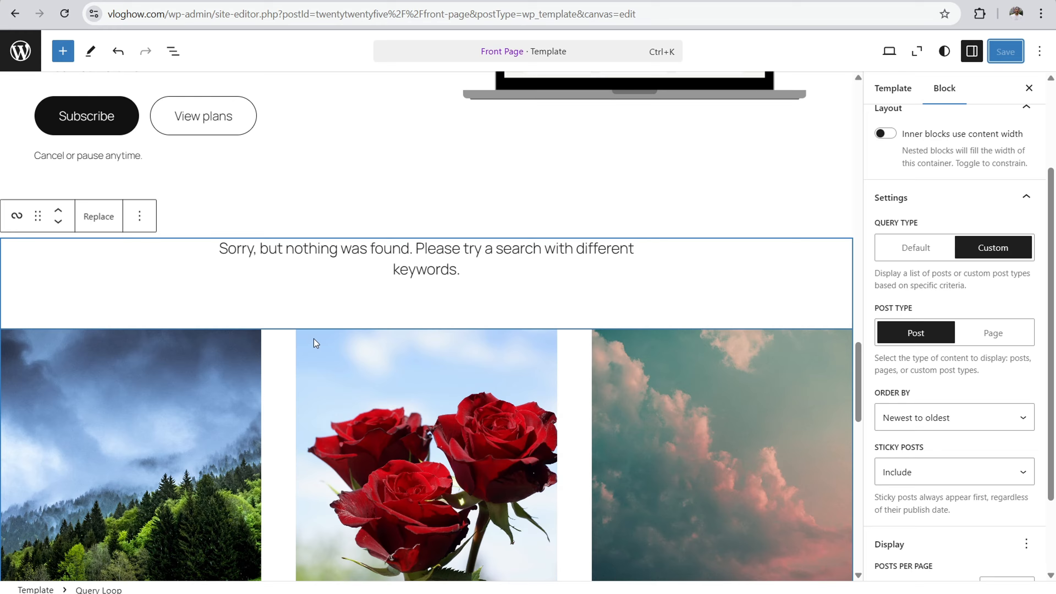
scroll(313, 339, "down", 5)
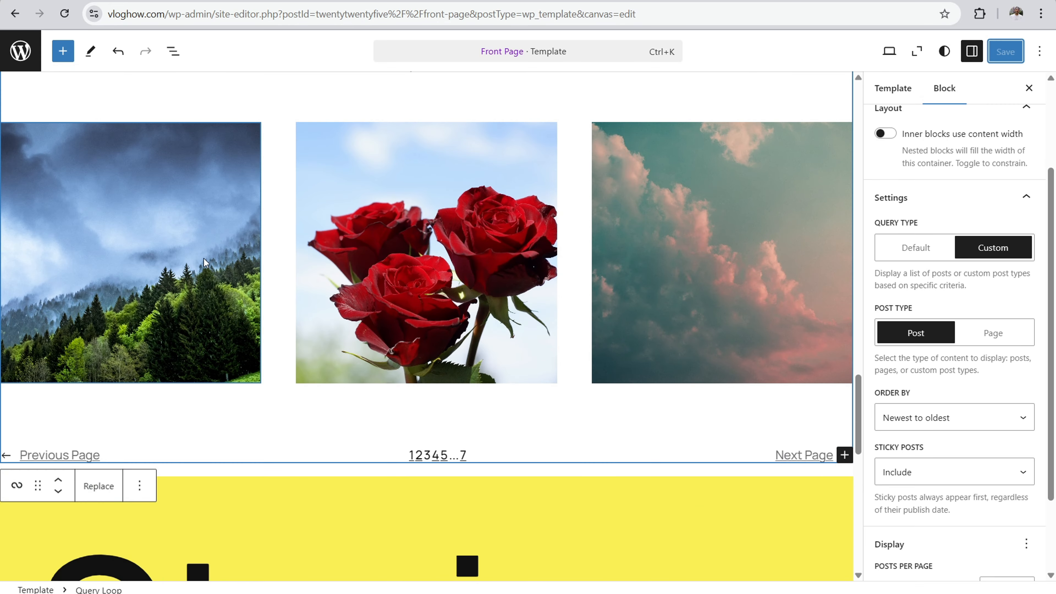
Step: Add a "Blog posts" paragraph below the post grid in the Front Page template and move it above the grid
scroll(206, 257, "up", 3)
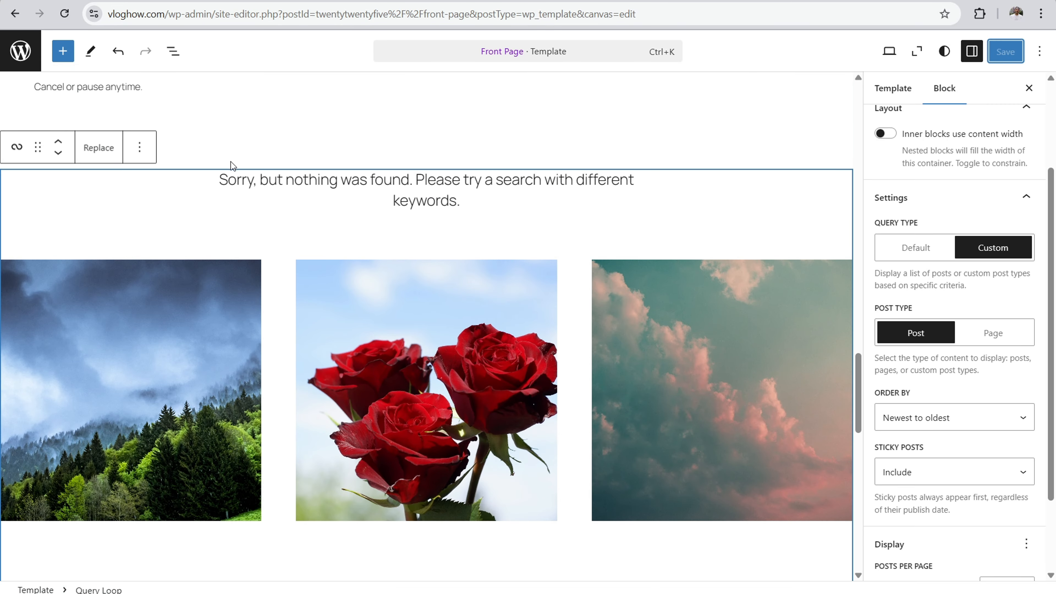
scroll(230, 164, "up", 3)
scroll(249, 282, "down", 6)
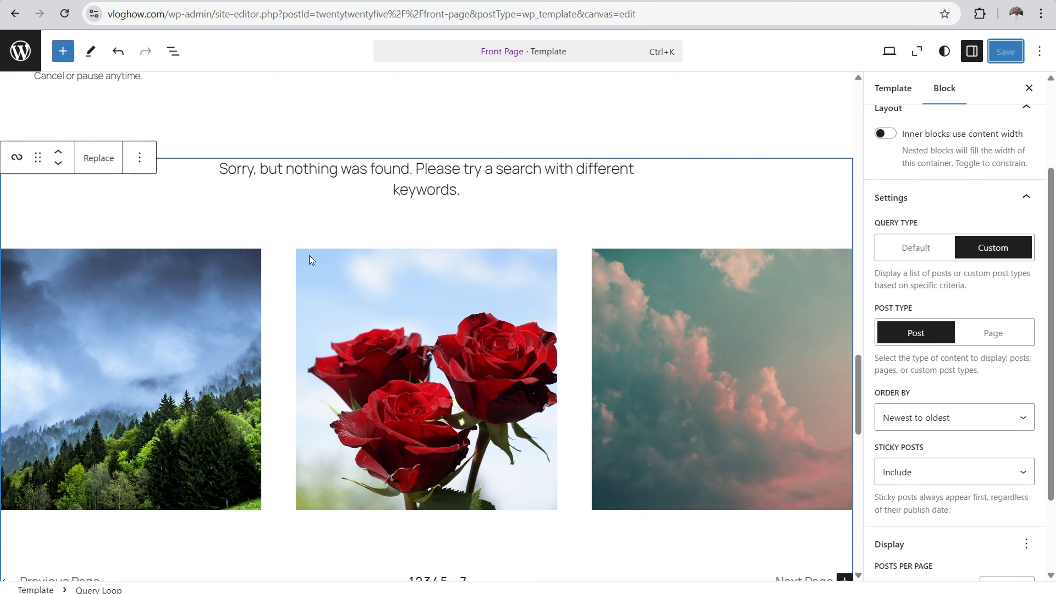
left_click(917, 52)
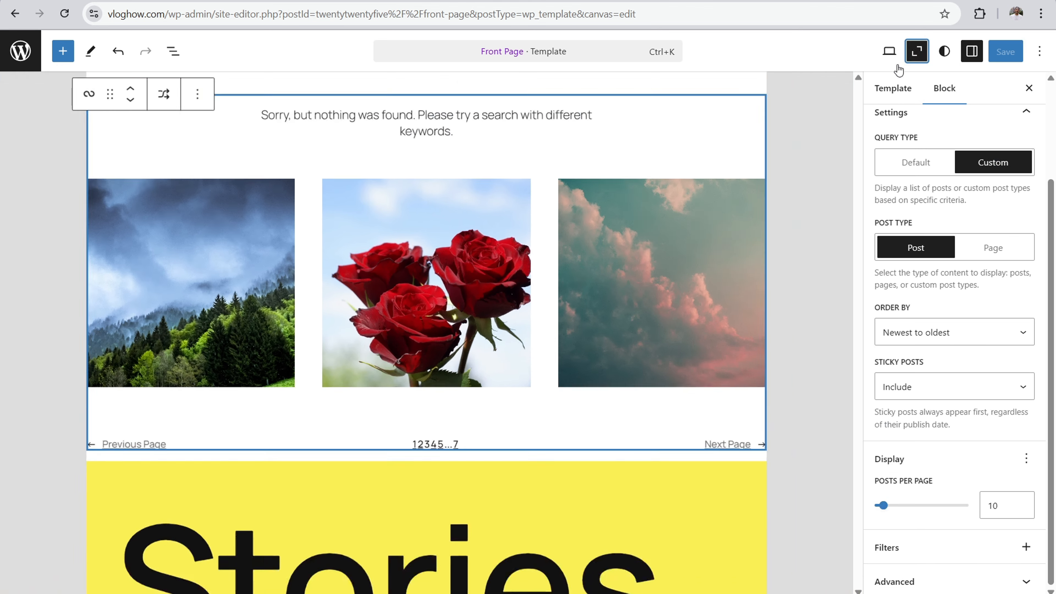
left_click(426, 410)
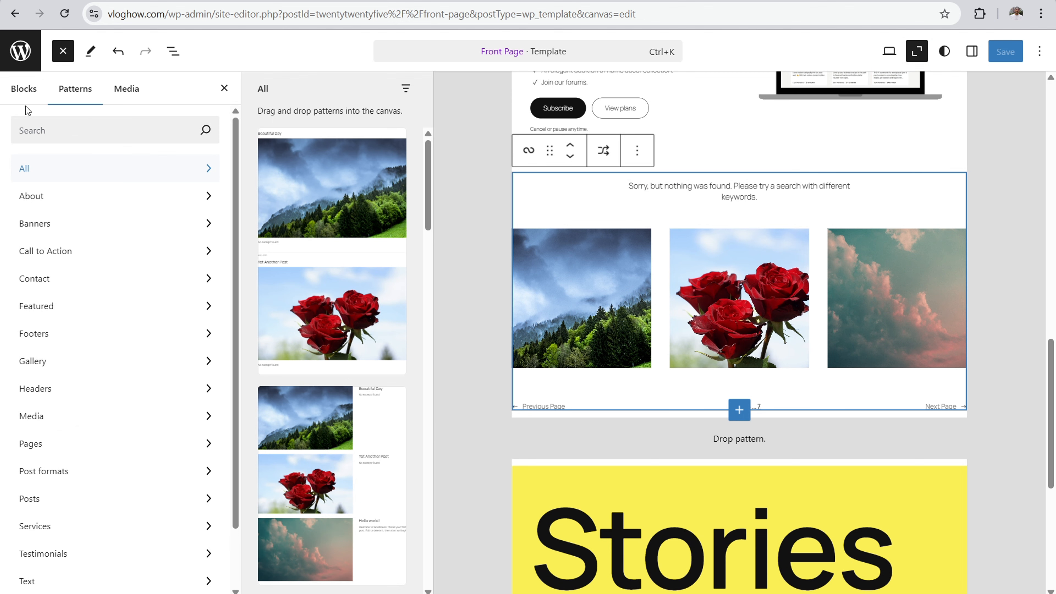
left_click(22, 98)
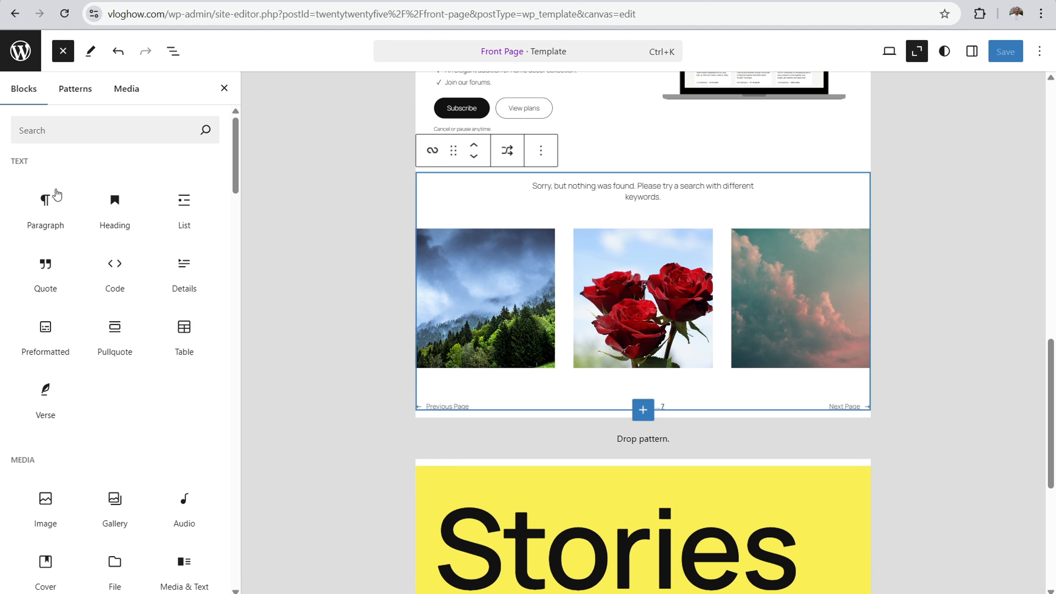
left_click(46, 206)
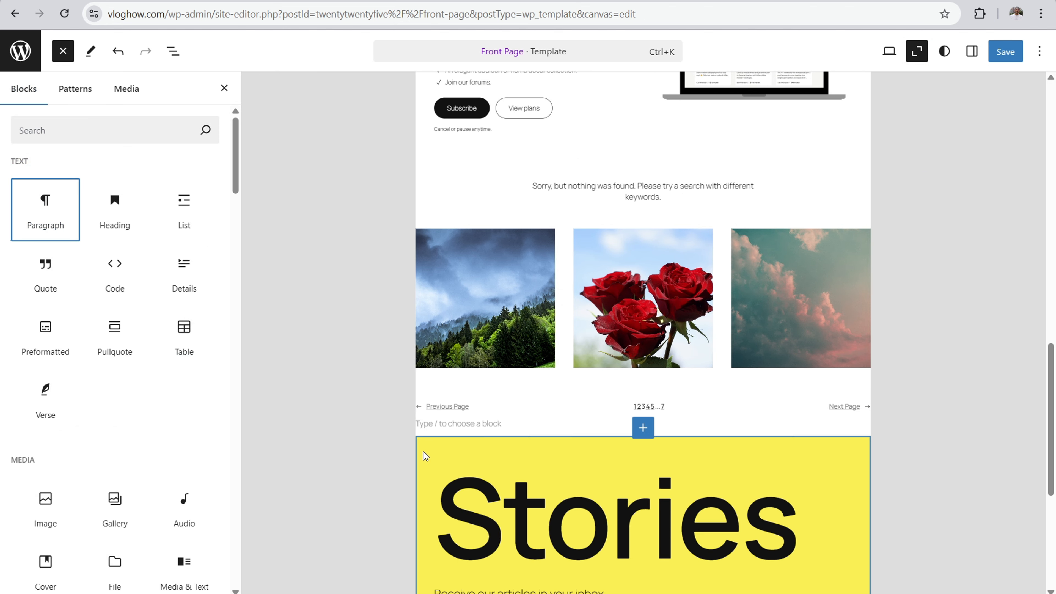
left_click(446, 423)
type("Blog posts")
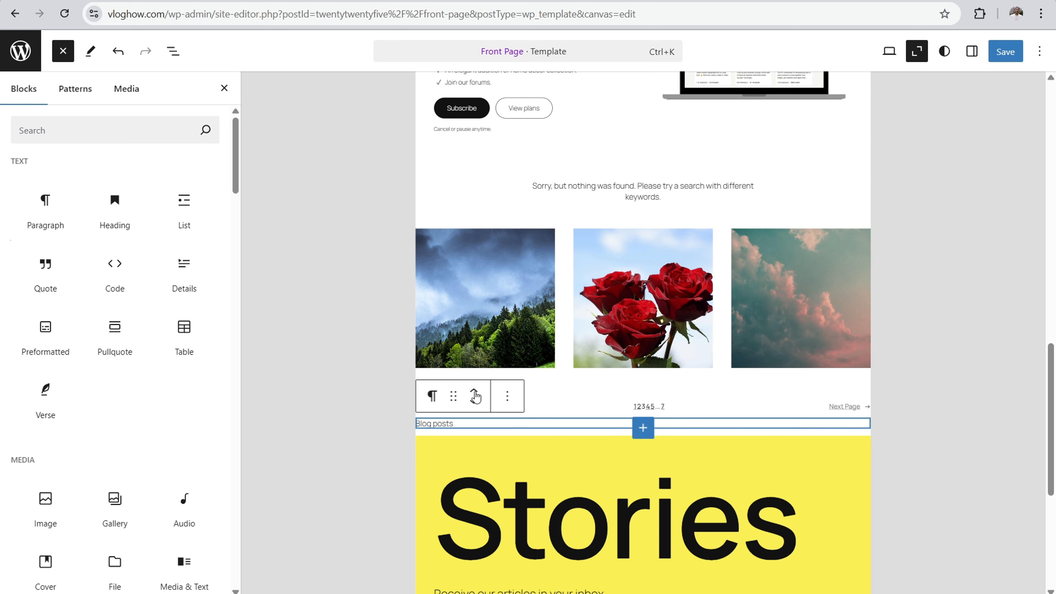
left_click(474, 396)
scroll(350, 393, "up", 2)
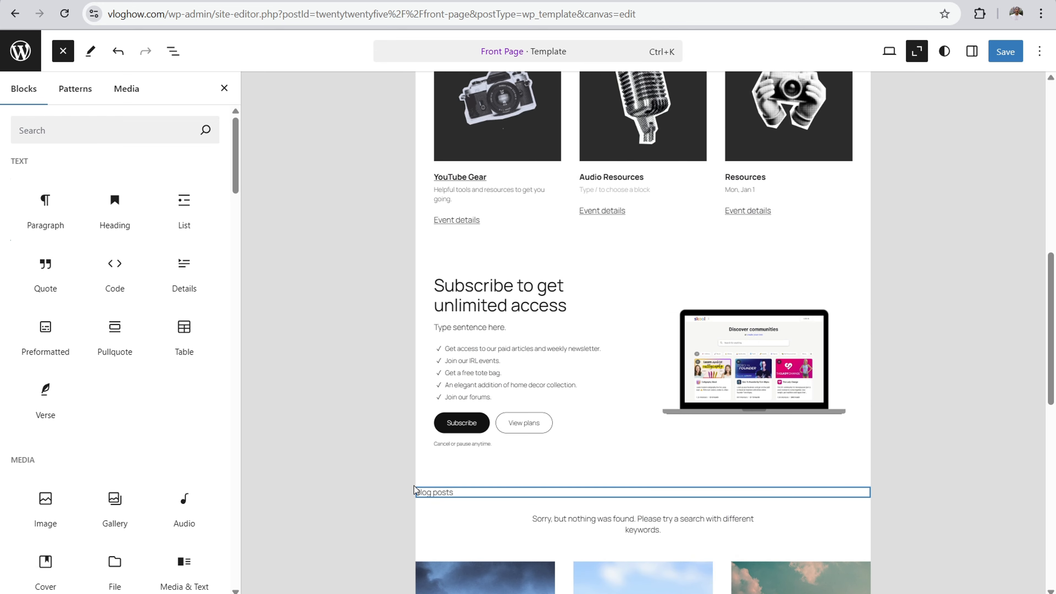
Step: Insert an empty Heading block between the "Blog posts" paragraph and the post grid
left_click_drag(459, 492, 410, 494)
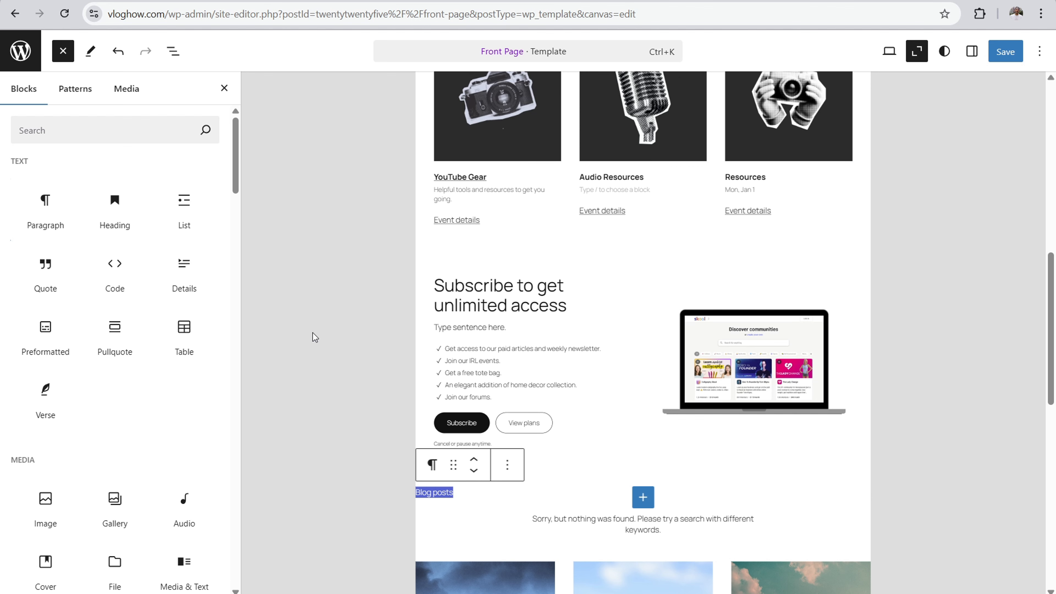
left_click(111, 208)
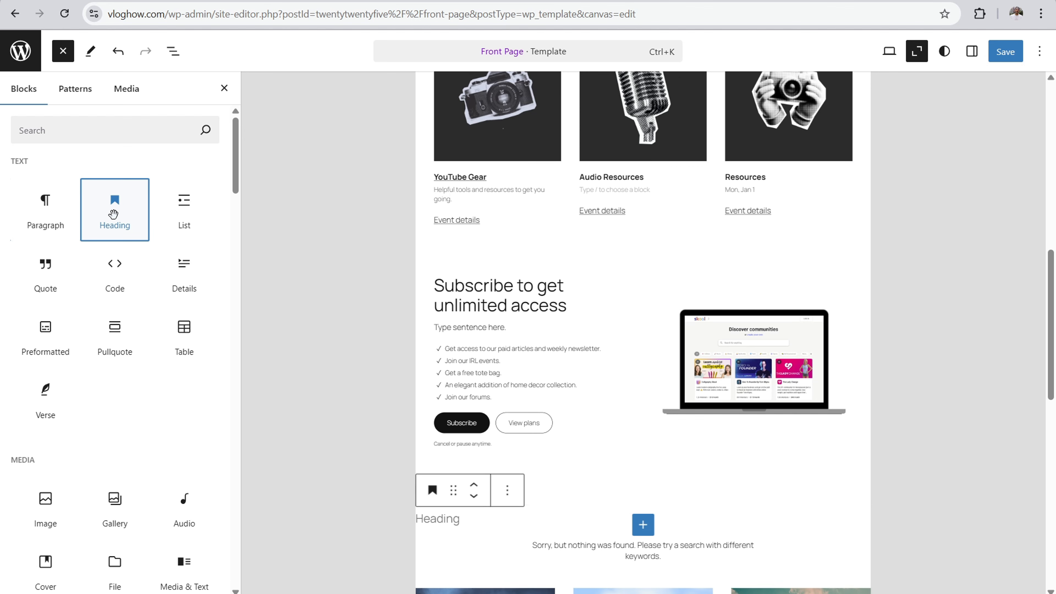
scroll(362, 453, "down", 3)
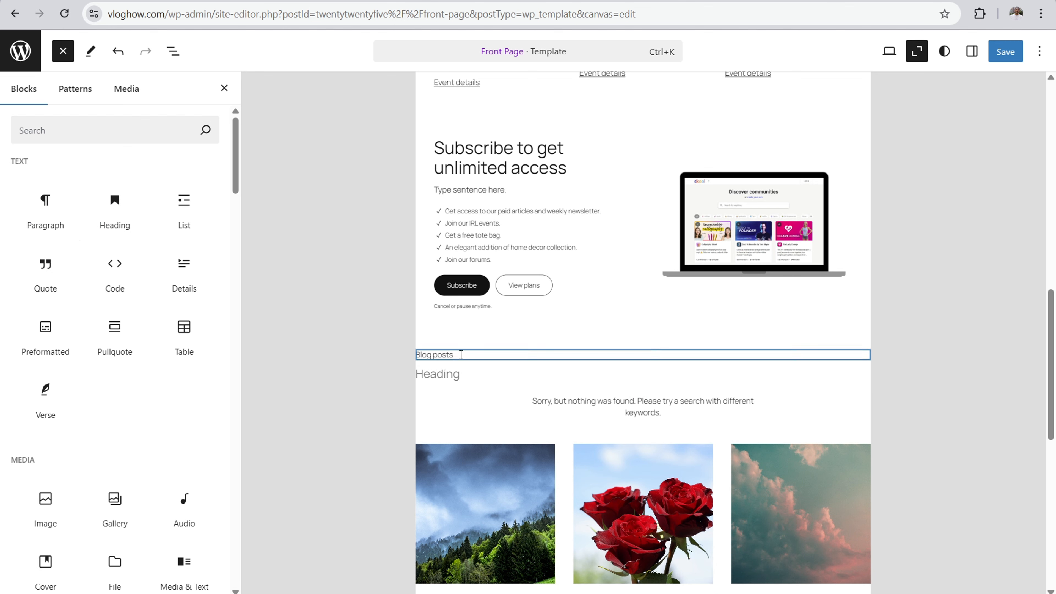
left_click(462, 373)
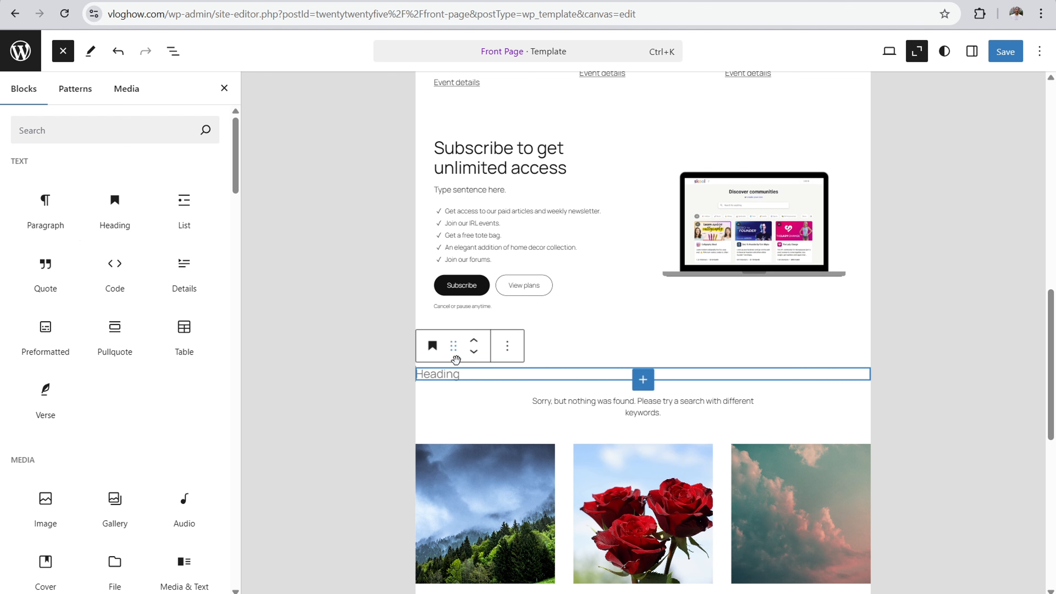
scroll(596, 287, "down", 2)
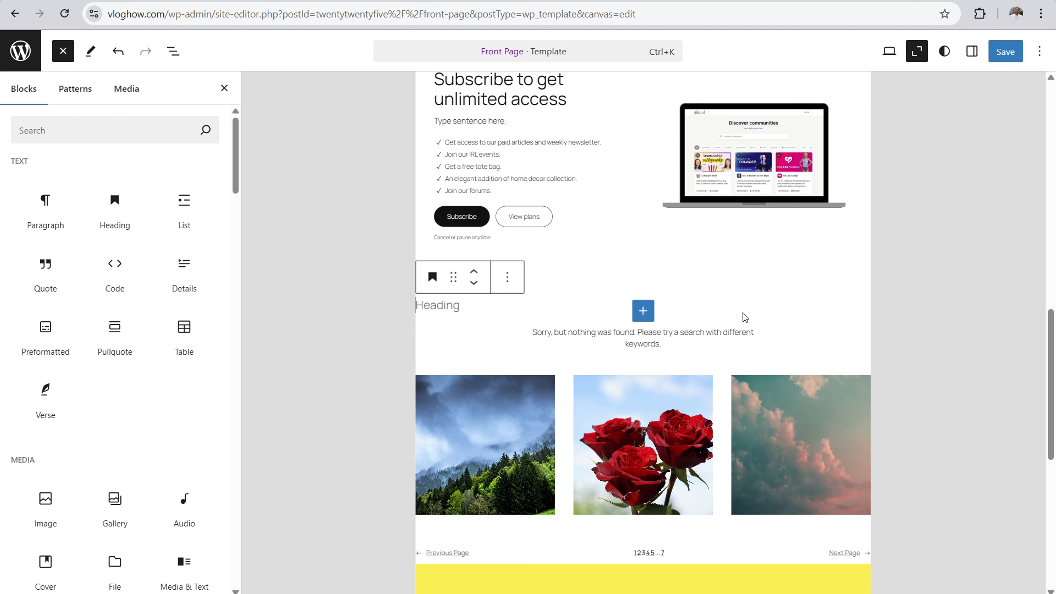
Step: Shuffle the post grid's Query Loop design to the "More posts" layout that lists post titles with dates
left_click(802, 346)
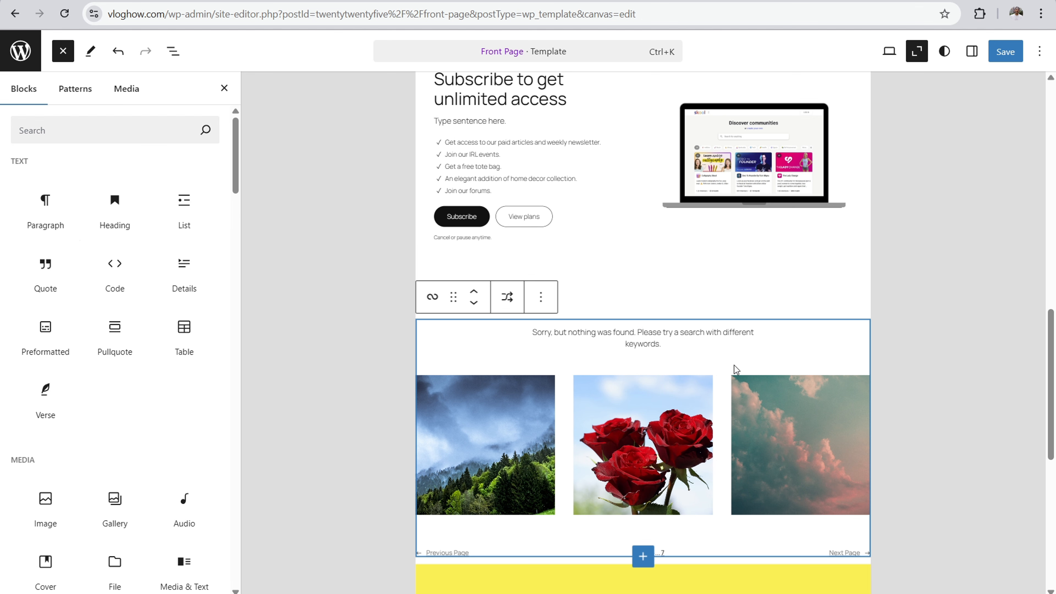
left_click(507, 299)
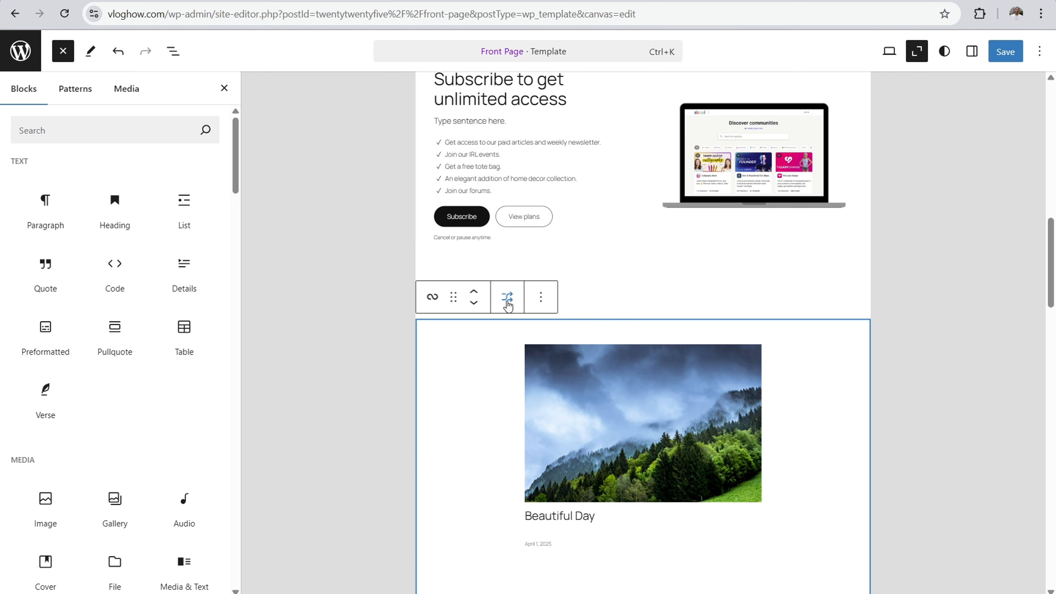
left_click(507, 303)
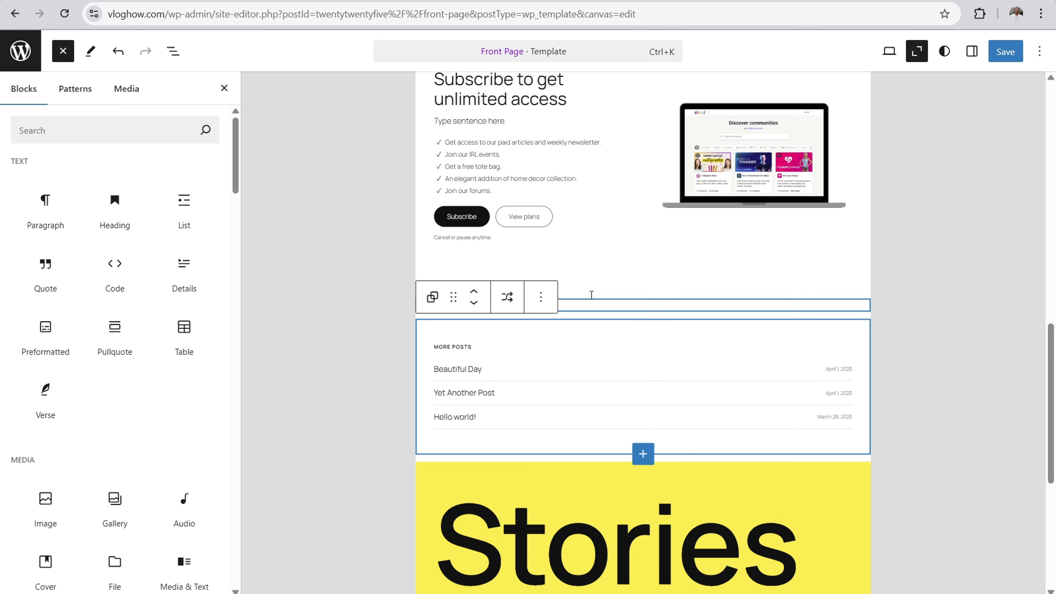
Step: Undo the layout shuffles of the Query Loop so the posts are shown as the image grid again
left_click(359, 245)
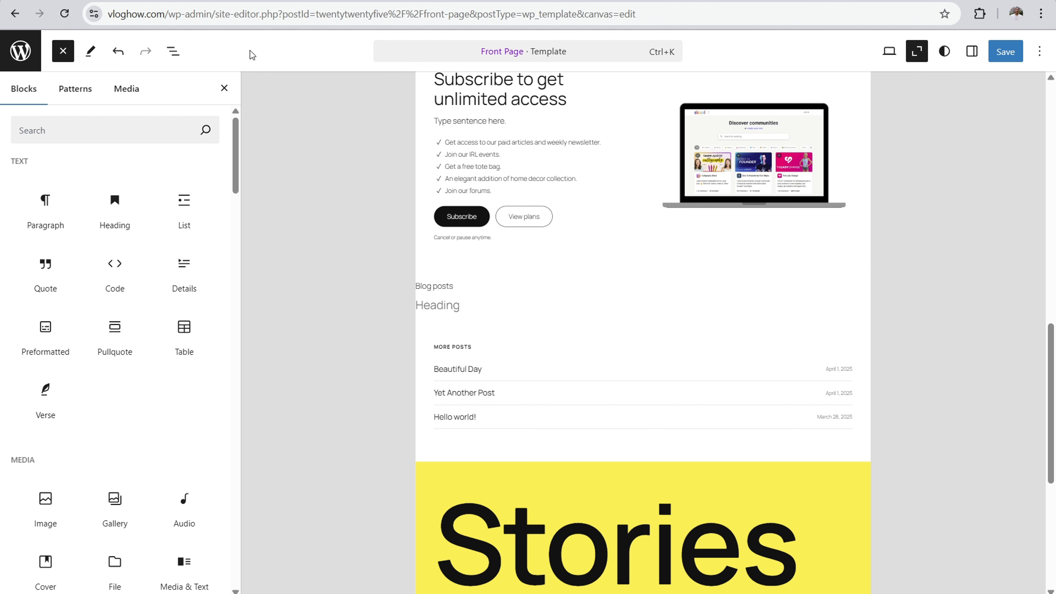
left_click(120, 53)
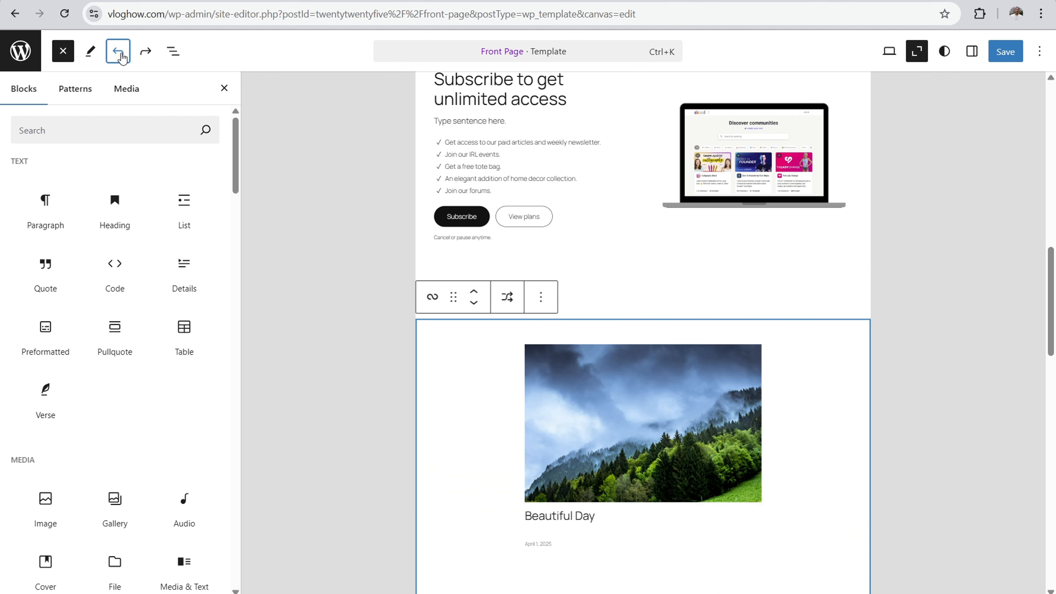
left_click(121, 56)
left_click(366, 279)
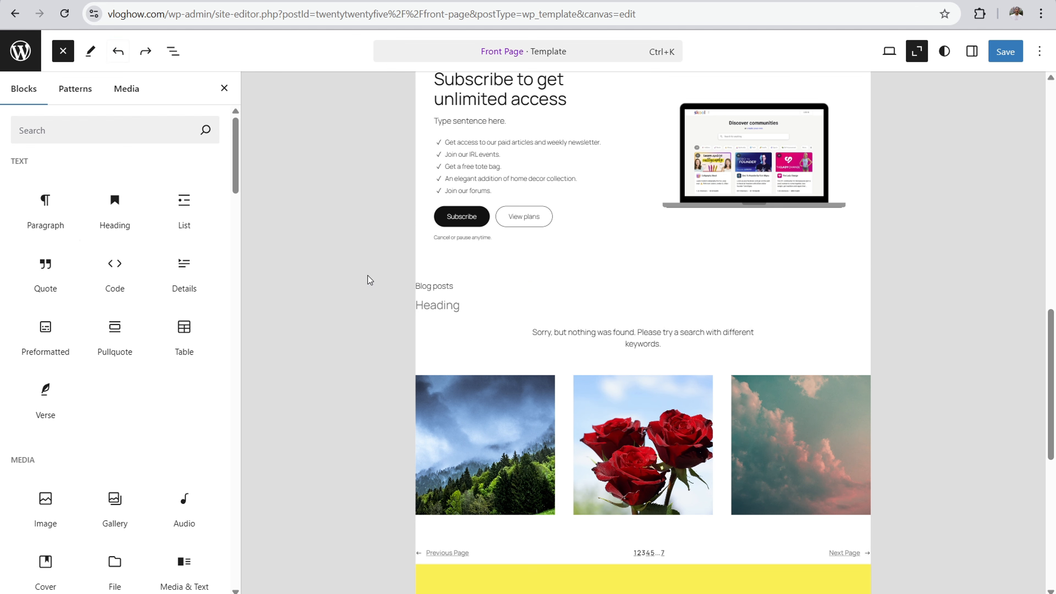
Step: Clear the "Blog posts" paragraph's text and move the empty Heading block above that paragraph
left_click_drag(464, 285, 400, 287)
key("BackSpace")
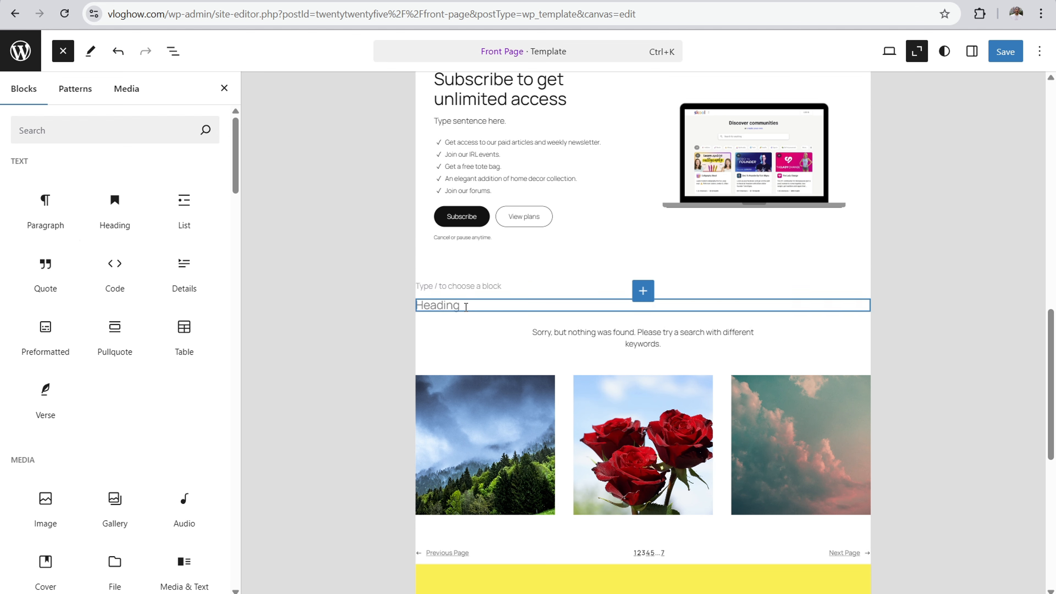
left_click(463, 309)
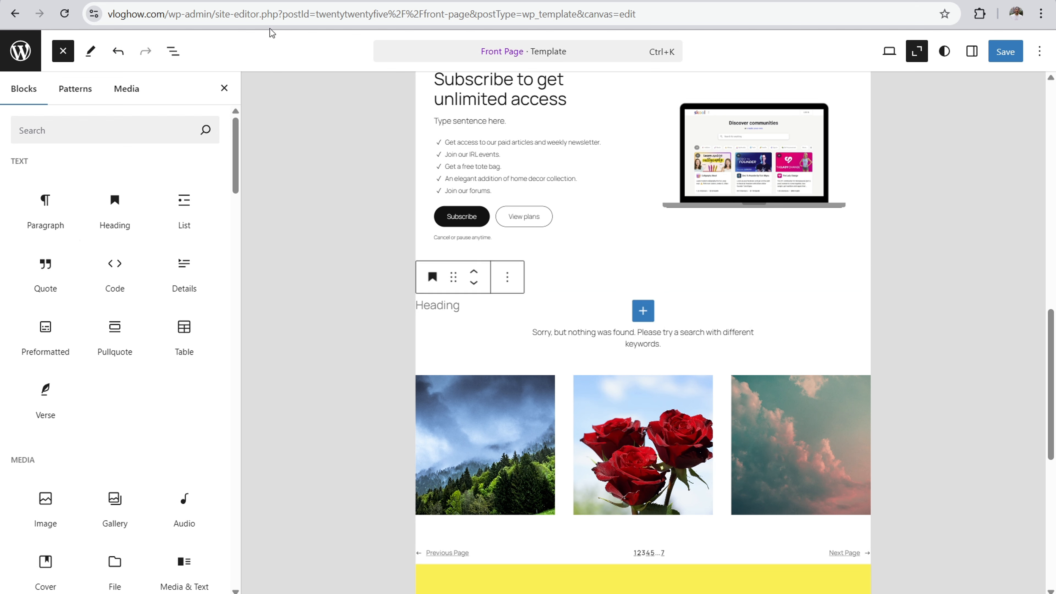
left_click(118, 52)
left_click(146, 54)
left_click(457, 305)
left_click(474, 272)
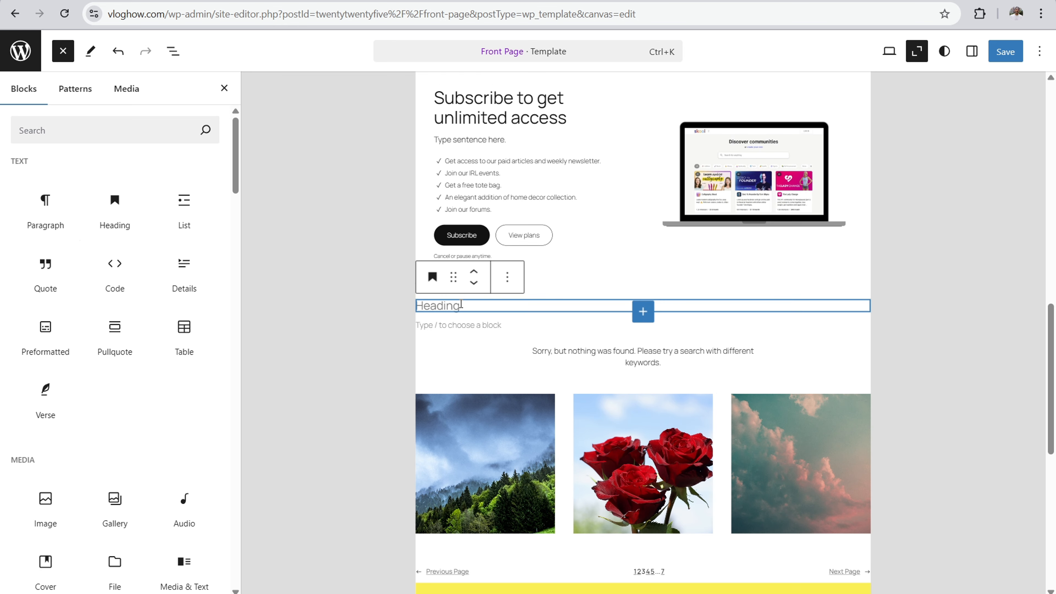
Step: Enter "Latest:" as the heading and "View the latest blog posts:" in the paragraph below it
type("Latest:")
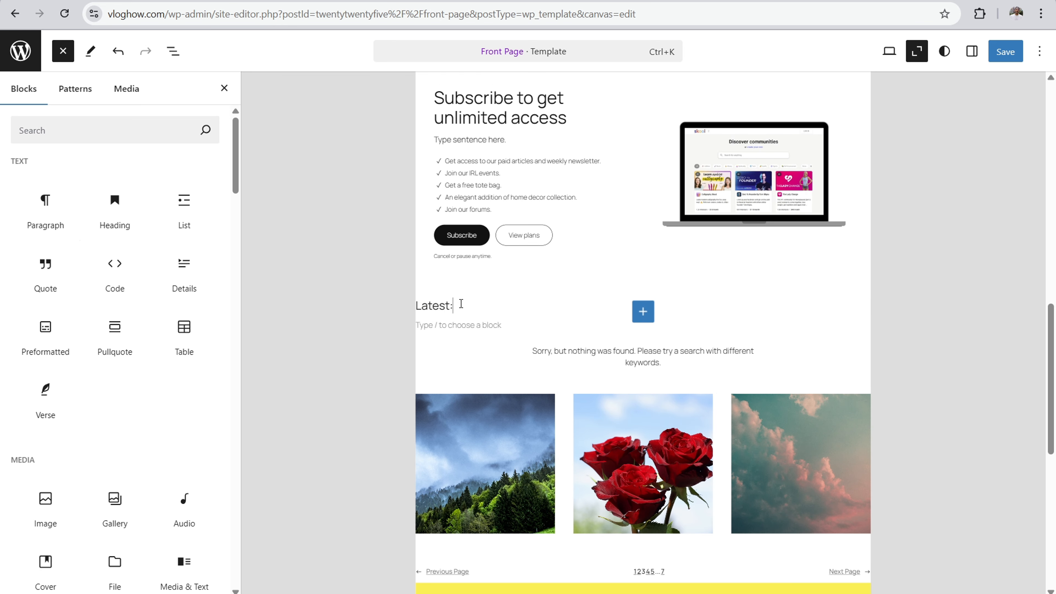
left_click(449, 322)
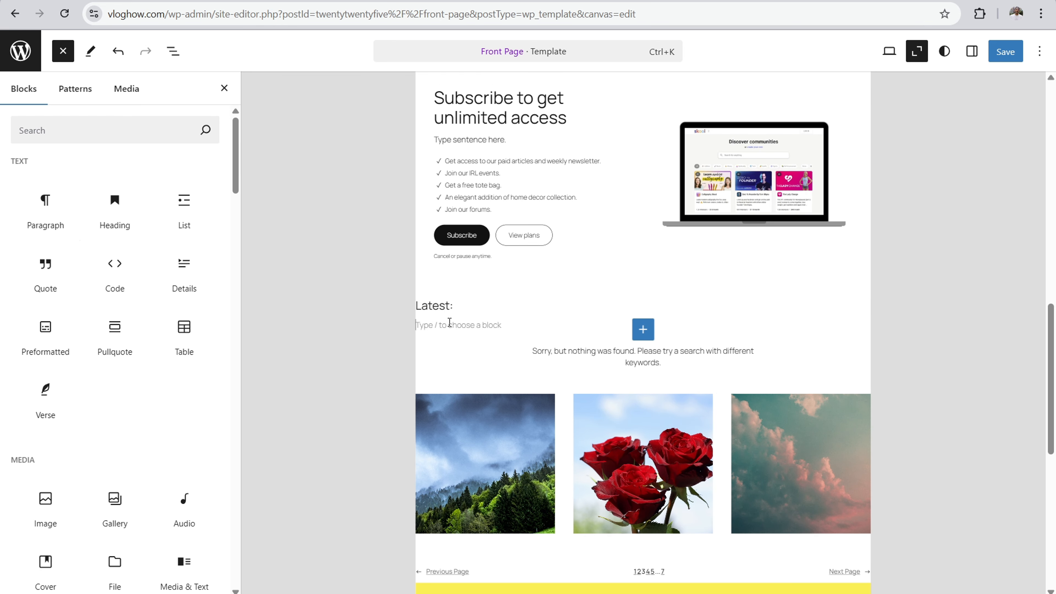
type("V")
key("BackSpace")
key("BackSpace")
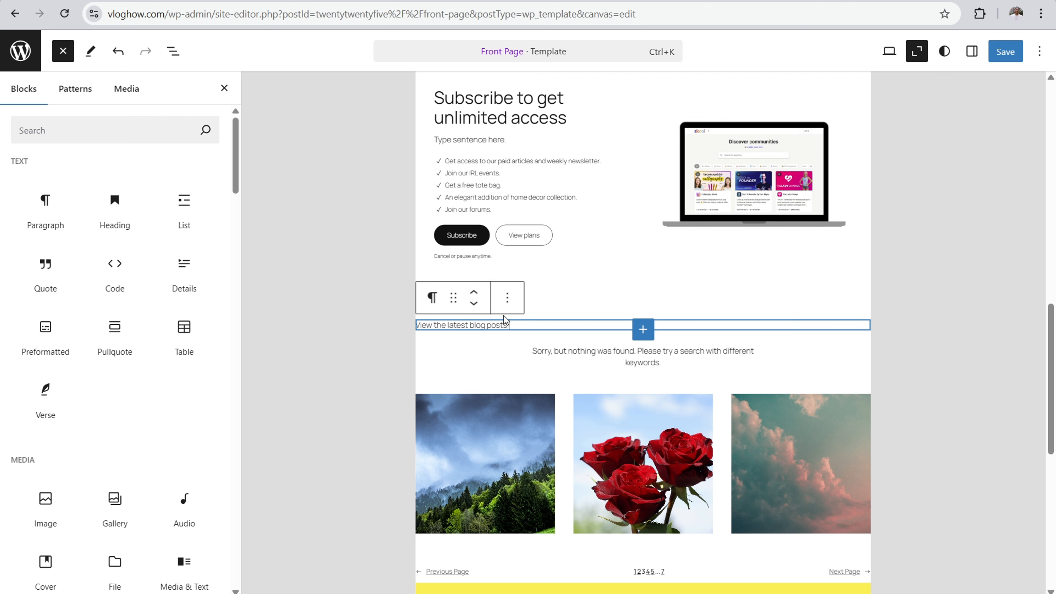
Step: Show the settings sidebar, return the canvas to normal zoom and hide the block inserter
left_click(507, 304)
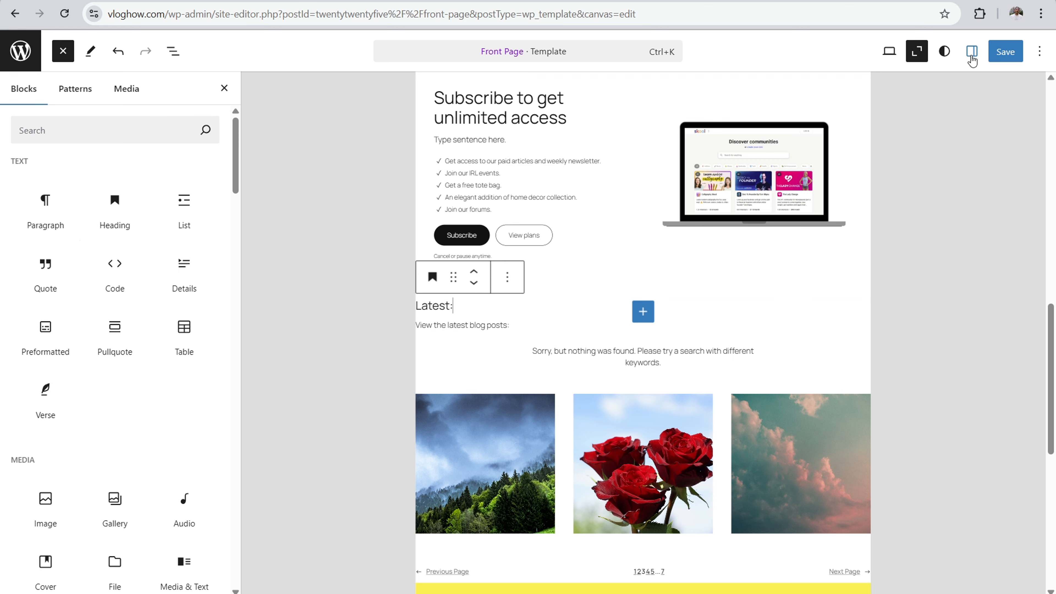
left_click(972, 52)
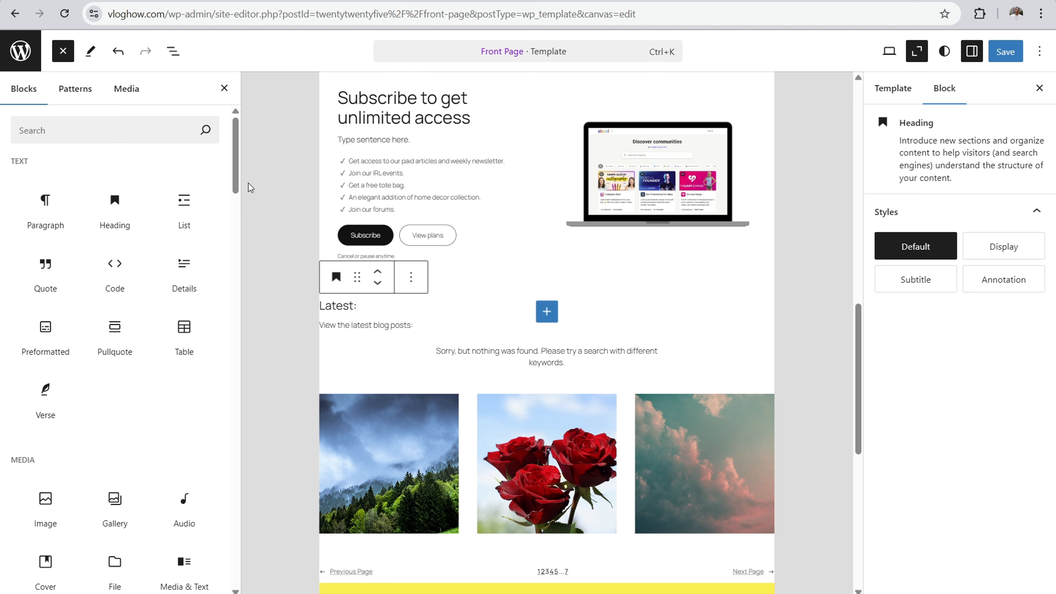
left_click(299, 256)
left_click(916, 51)
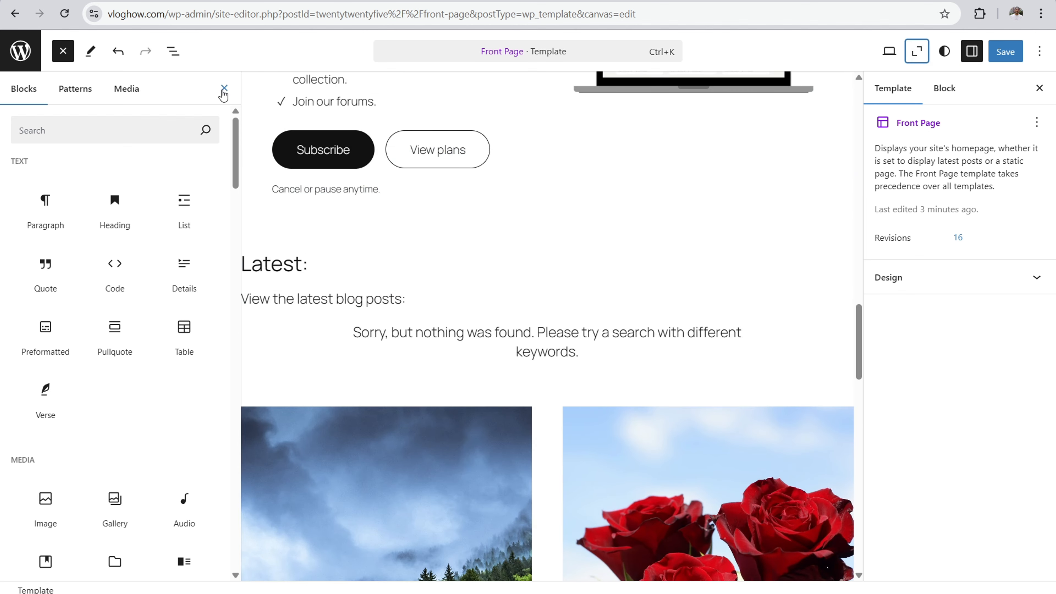
left_click(217, 89)
Step: Give the "Latest:" heading a 31 px border in the white Base color (#FFFFFF)
scroll(176, 140, "down", 3)
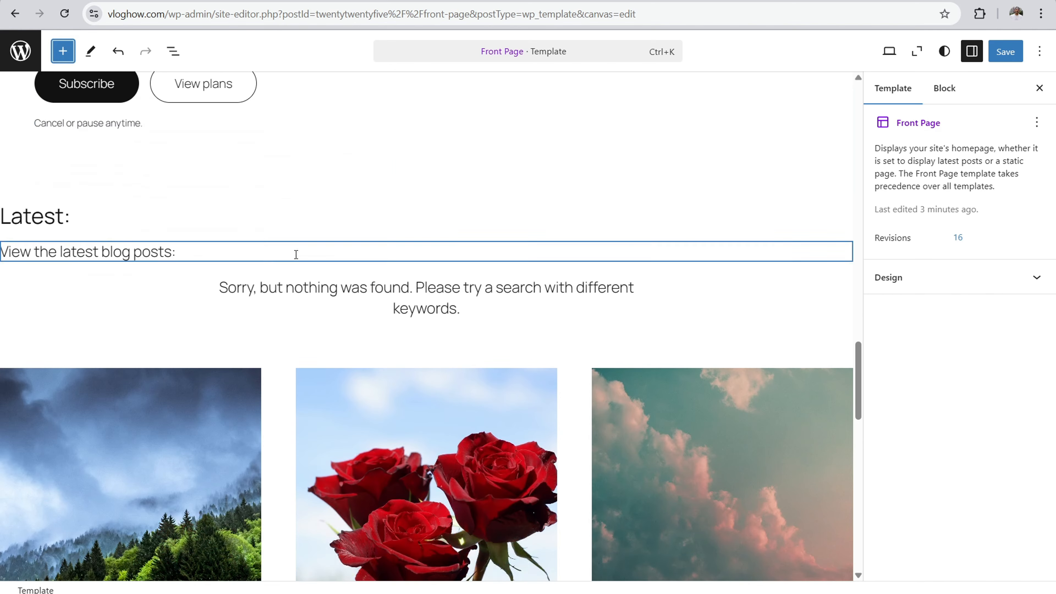
left_click(44, 213)
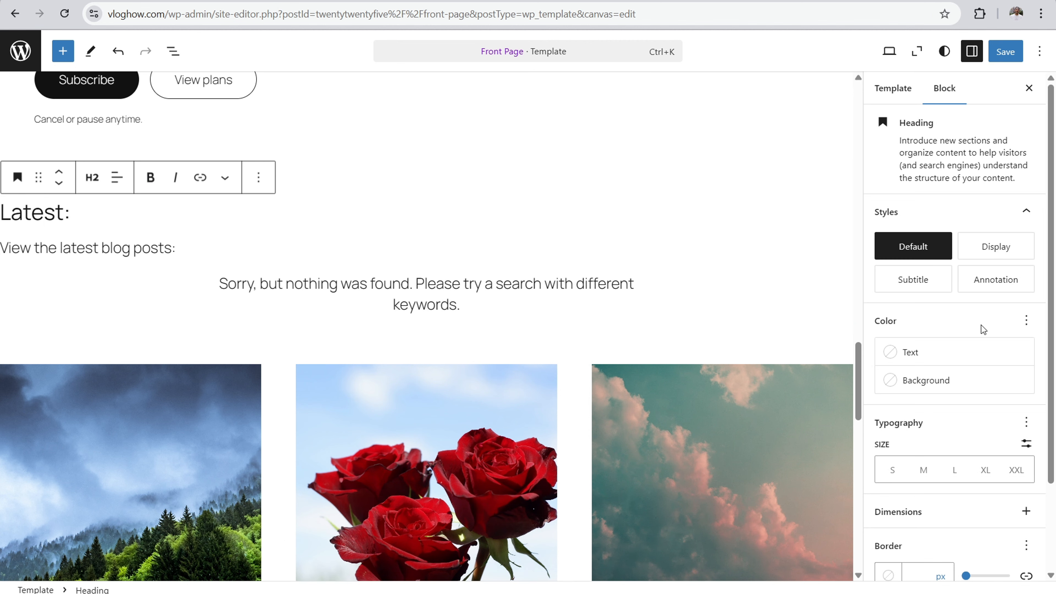
scroll(982, 328, "down", 3)
left_click_drag(968, 469, 980, 468)
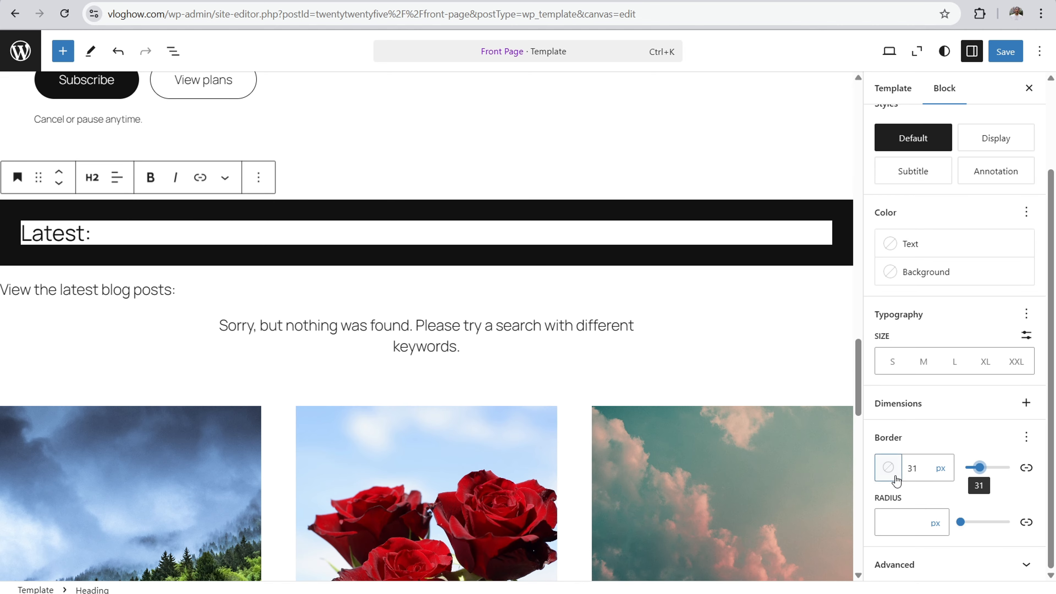
left_click(889, 469)
left_click(688, 373)
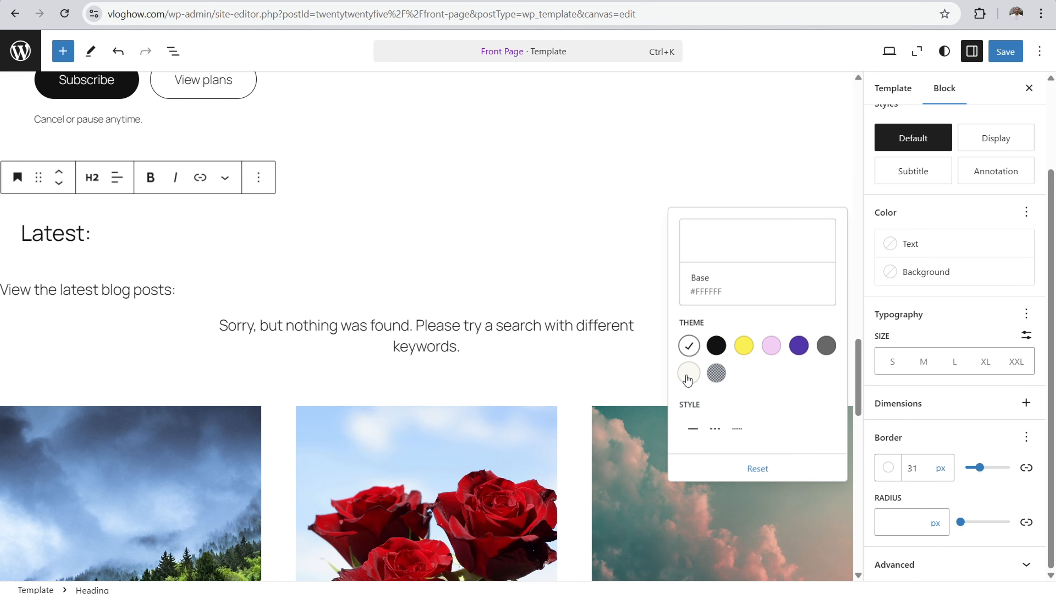
Step: Add a 60 px border in the white Base color to the "View the latest blog posts:" paragraph
left_click(118, 289)
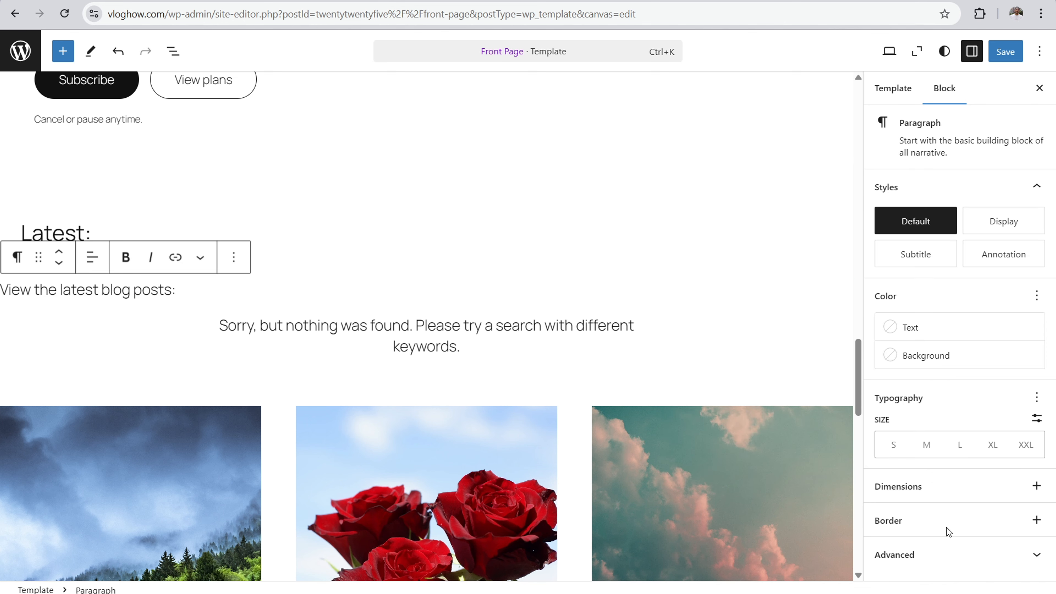
left_click(1036, 520)
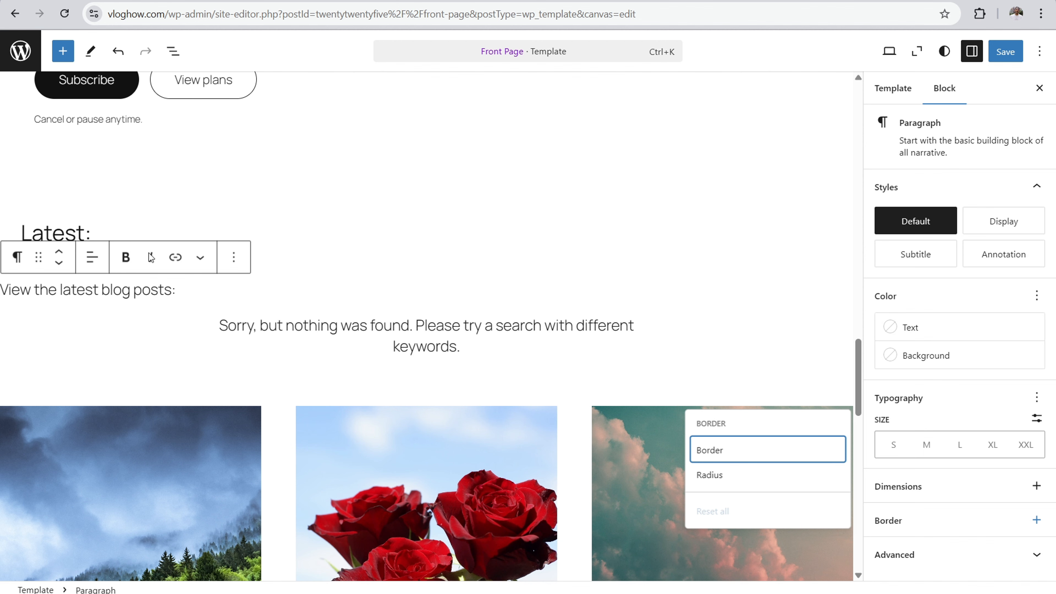
double_click(54, 233)
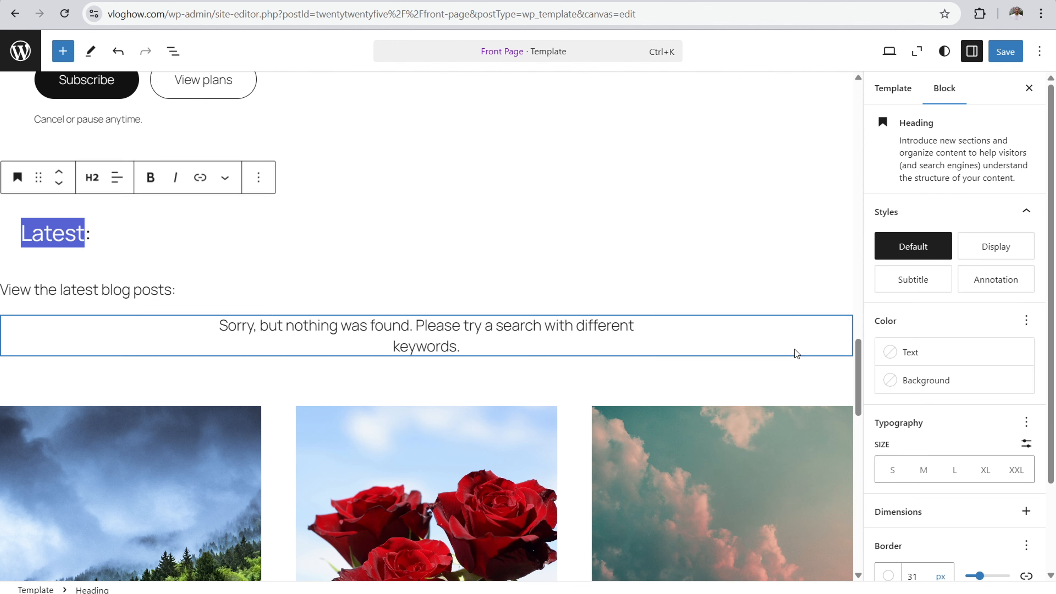
scroll(894, 344, "down", 3)
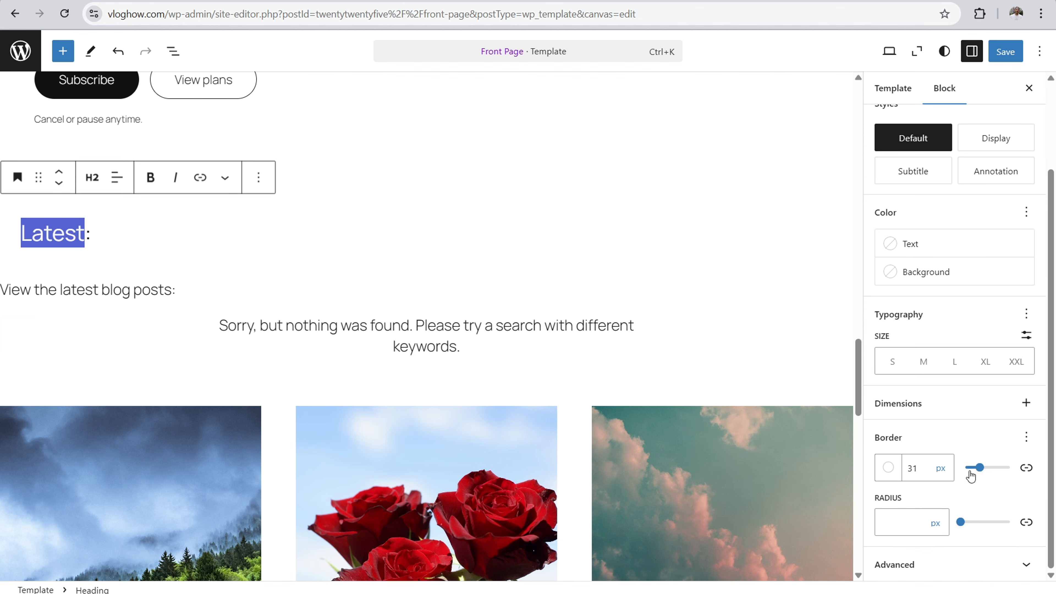
left_click(251, 289)
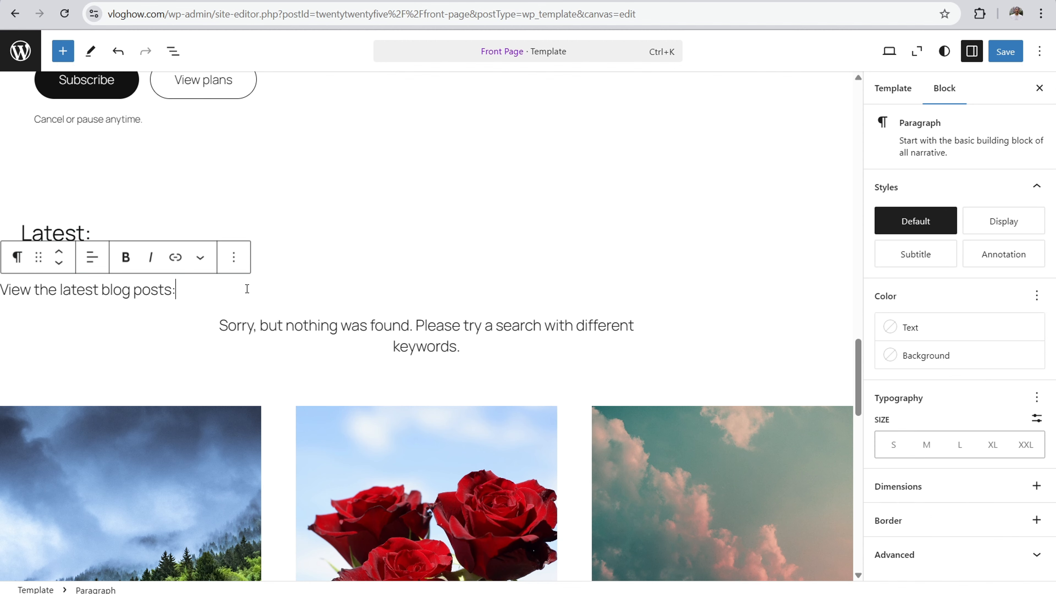
left_click(1037, 520)
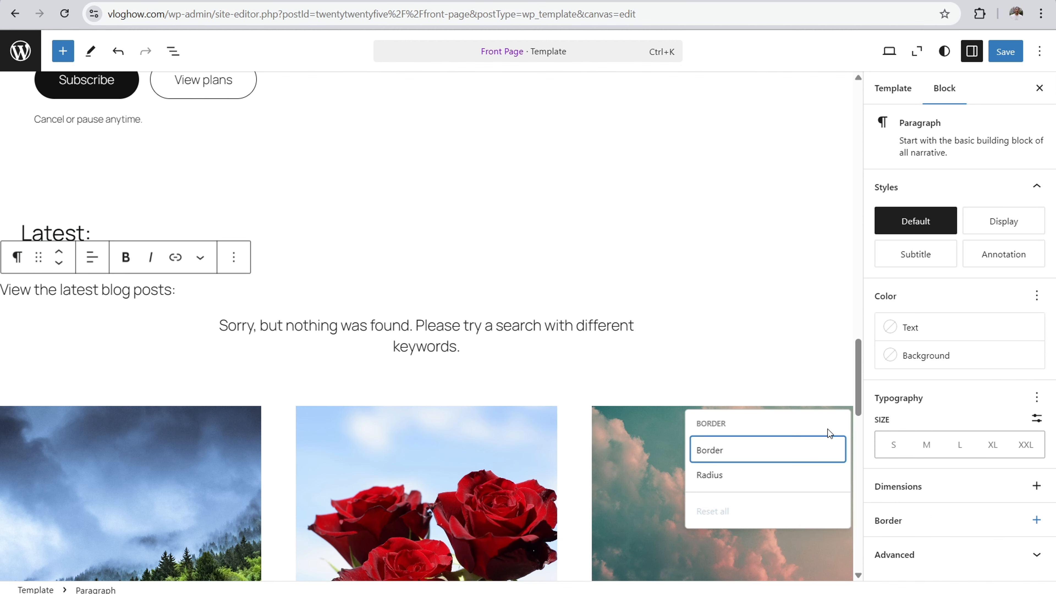
left_click(714, 453)
left_click(973, 552)
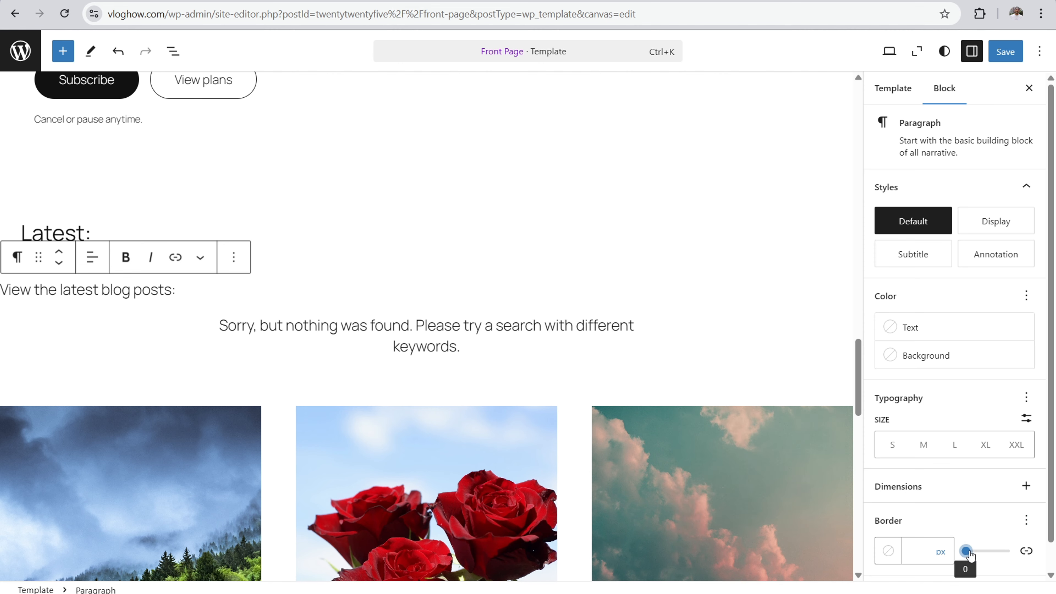
left_click_drag(974, 553, 993, 554)
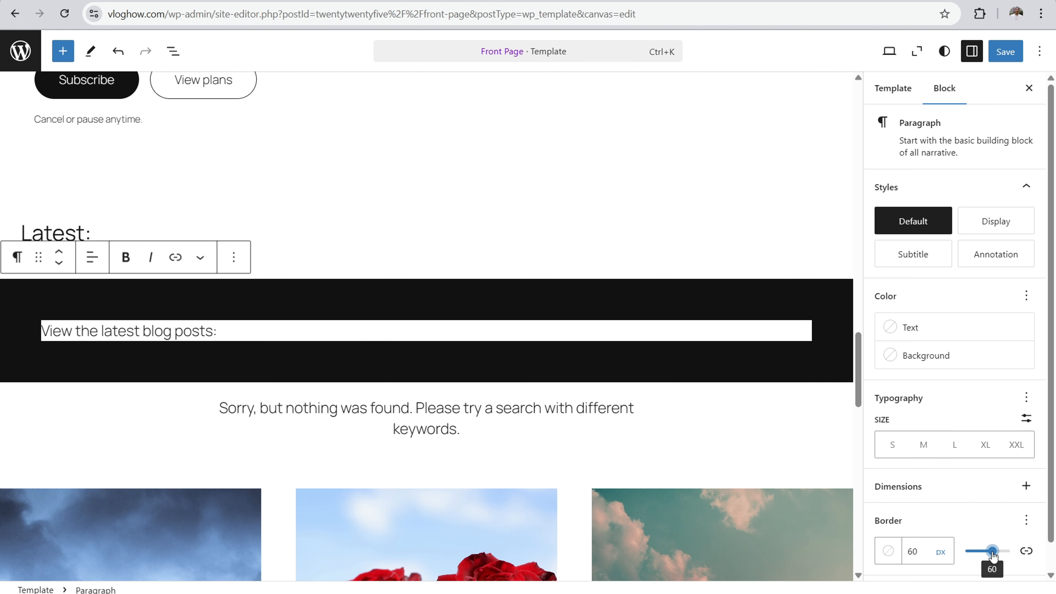
left_click(887, 551)
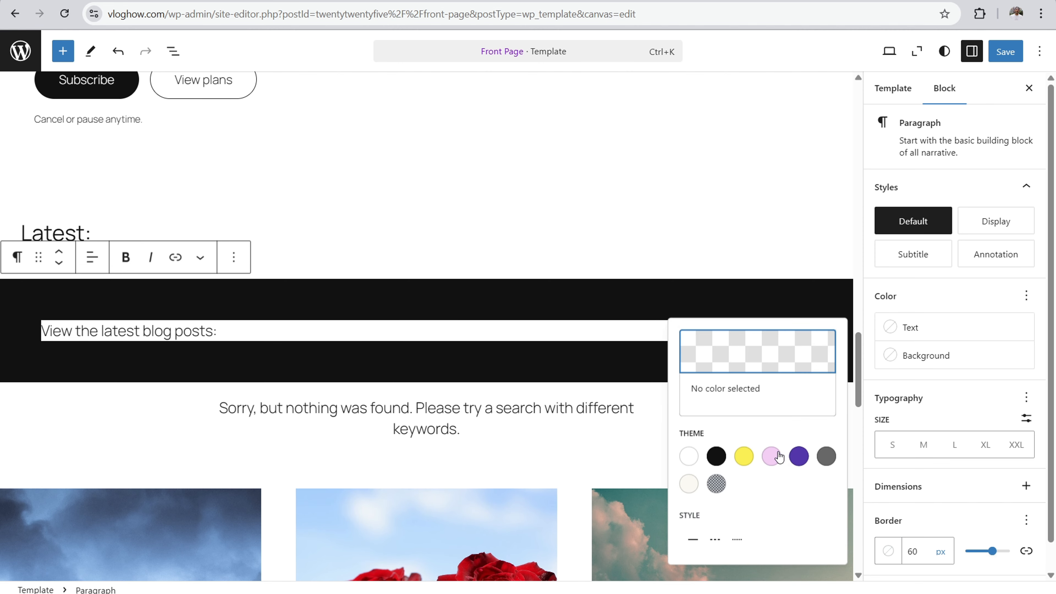
left_click(689, 461)
Step: Check the "Latest:" heading's border width and set the paragraph's border to 32 px to align with it
left_click(335, 240)
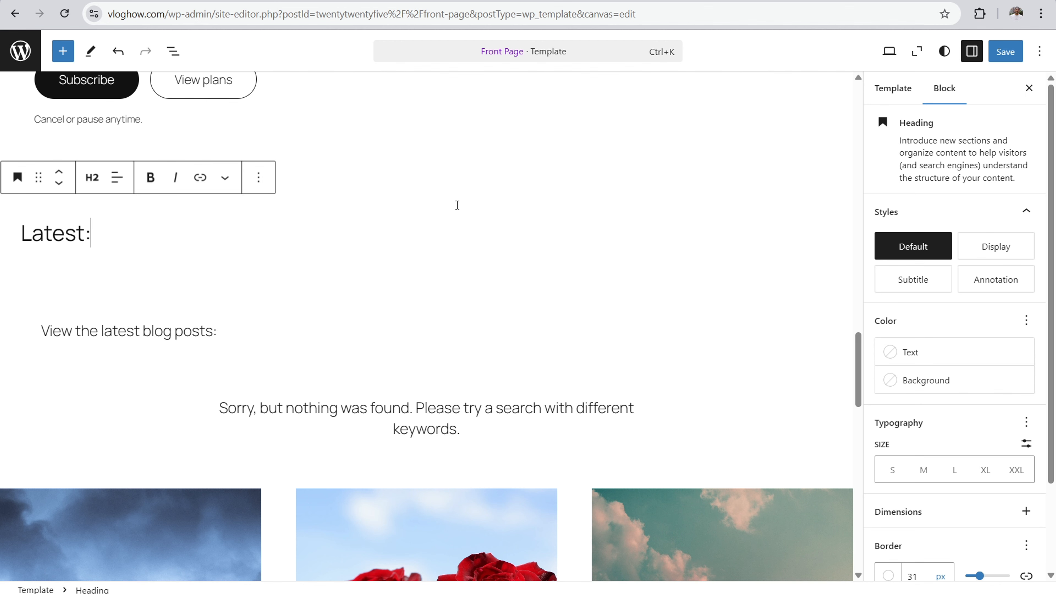
scroll(963, 531, "down", 1)
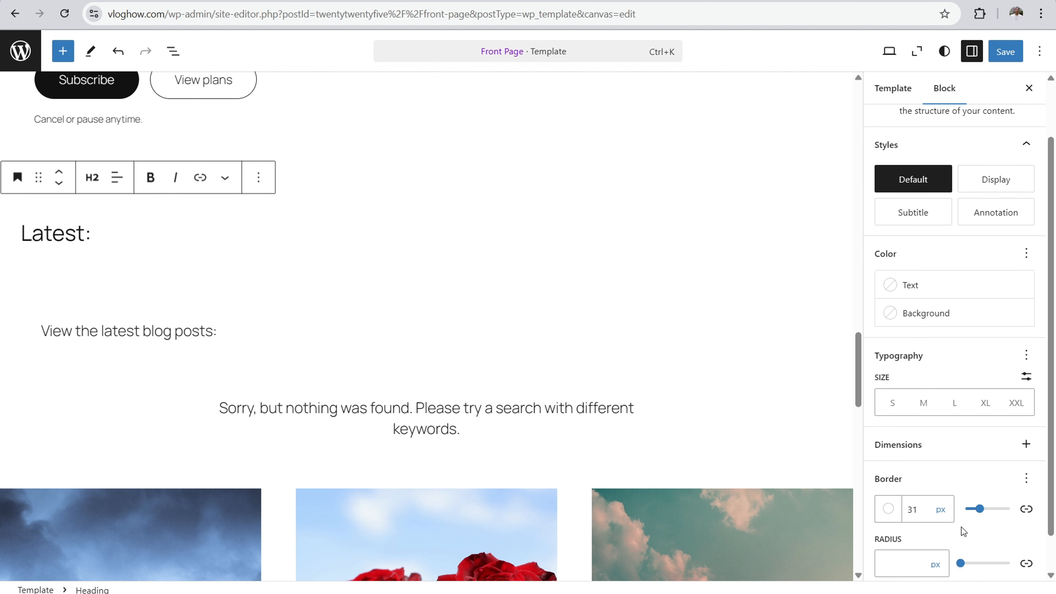
left_click(280, 329)
left_click_drag(993, 554, 980, 550)
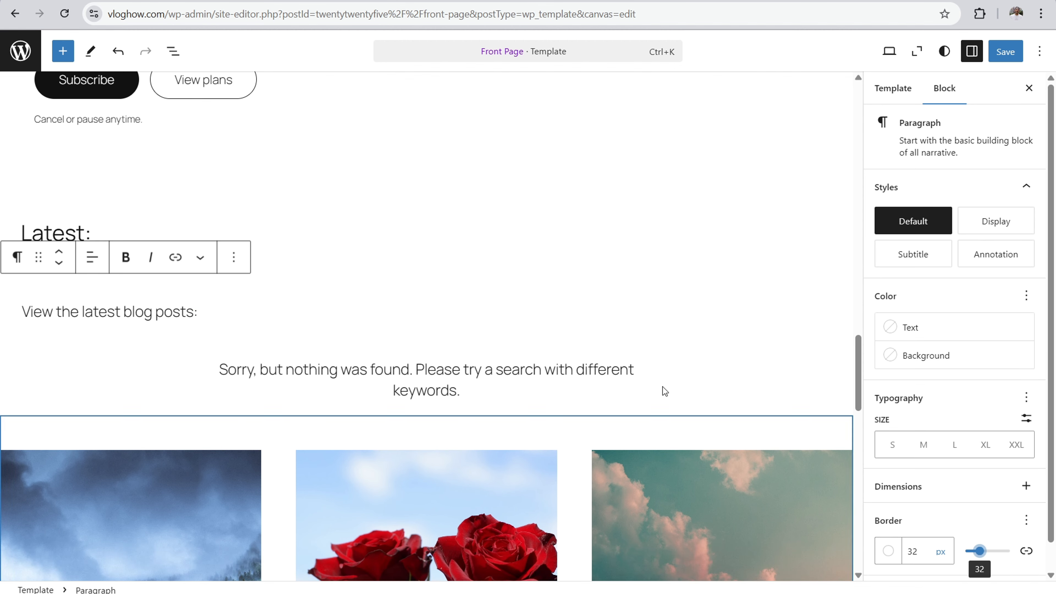
Step: Delete the "View the latest blog posts:" paragraph below the "Latest:" heading
left_click(511, 240)
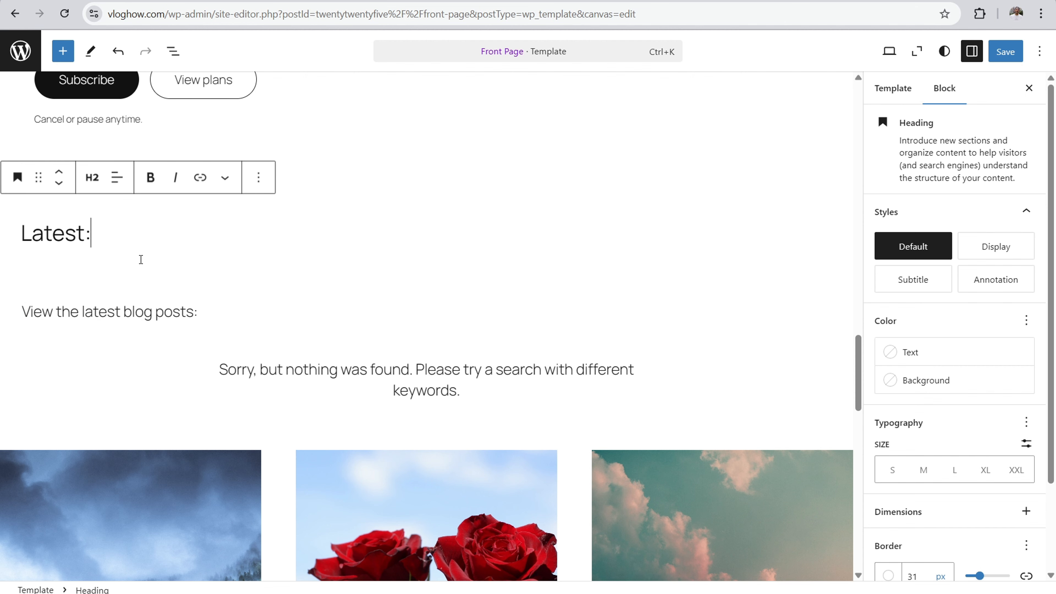
left_click(204, 314)
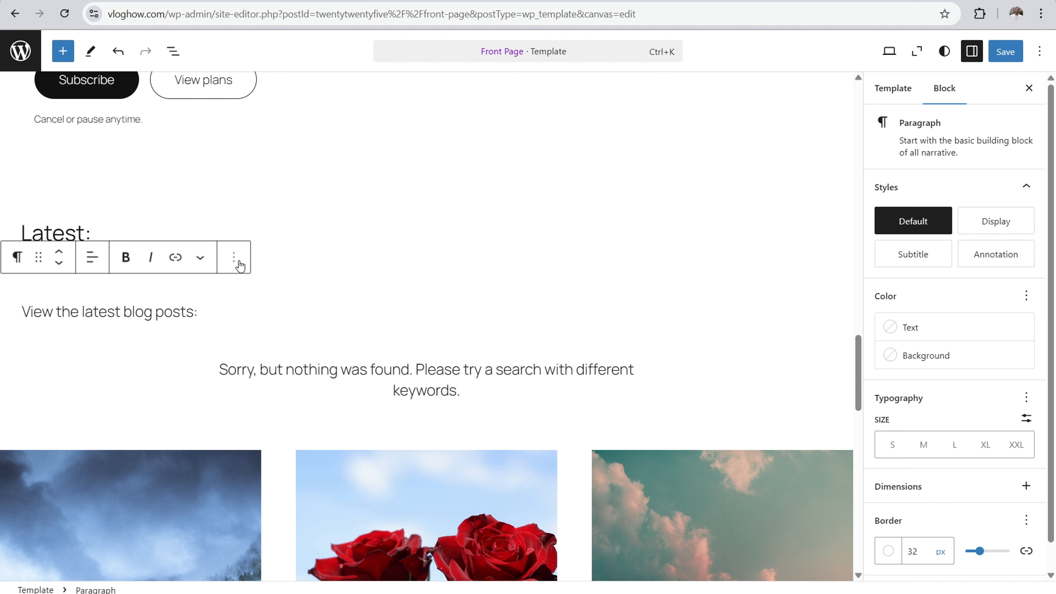
left_click(233, 257)
scroll(274, 457, "down", 3)
left_click(271, 584)
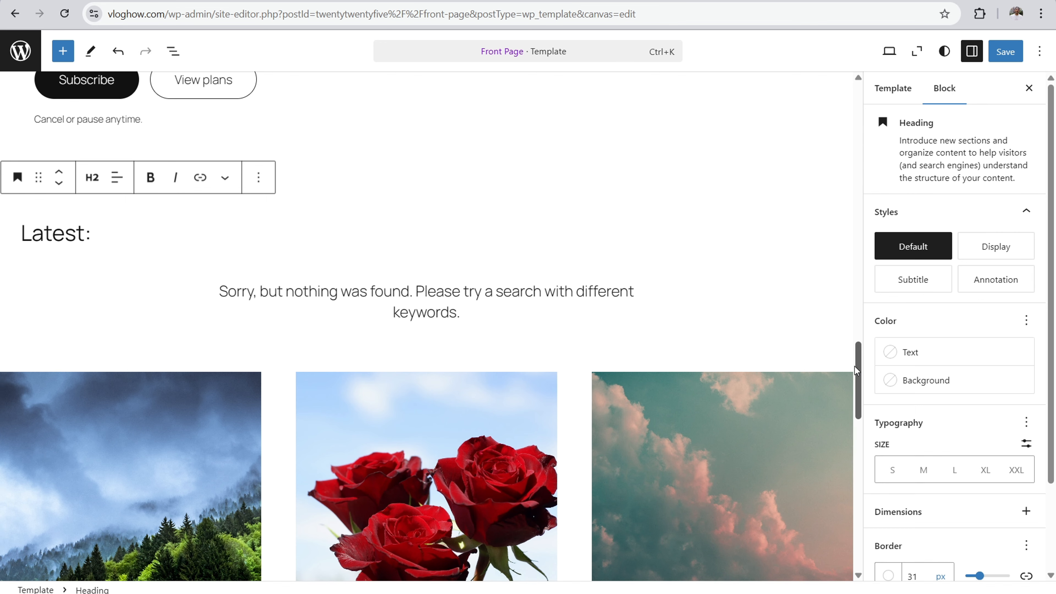
Step: Look over the lower part of the Front Page template and the live vloghow.com homepage from header to footer
left_click_drag(855, 365, 844, 465)
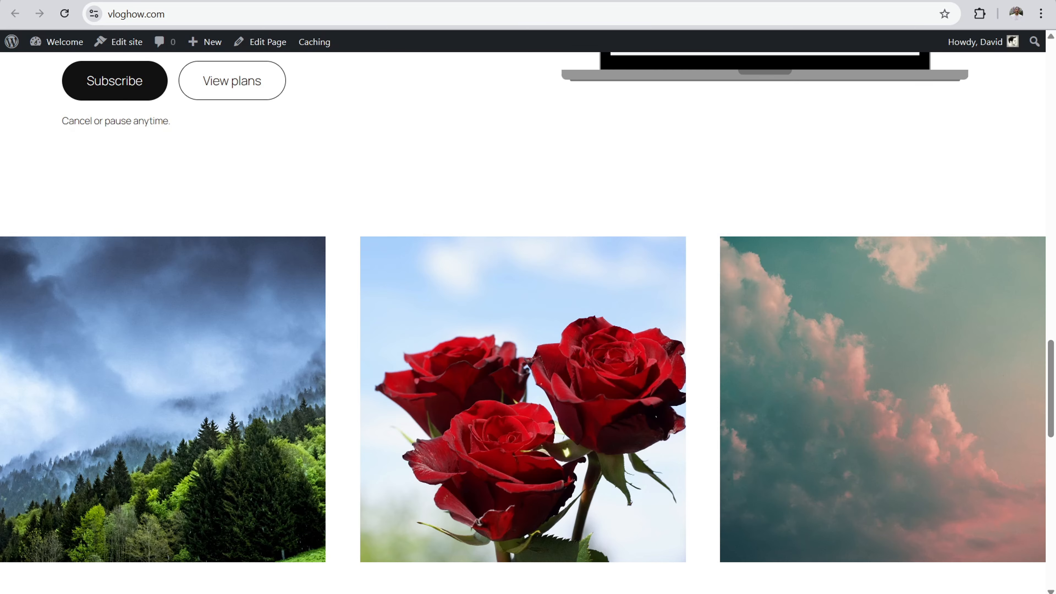
left_click_drag(1050, 389, 1054, 56)
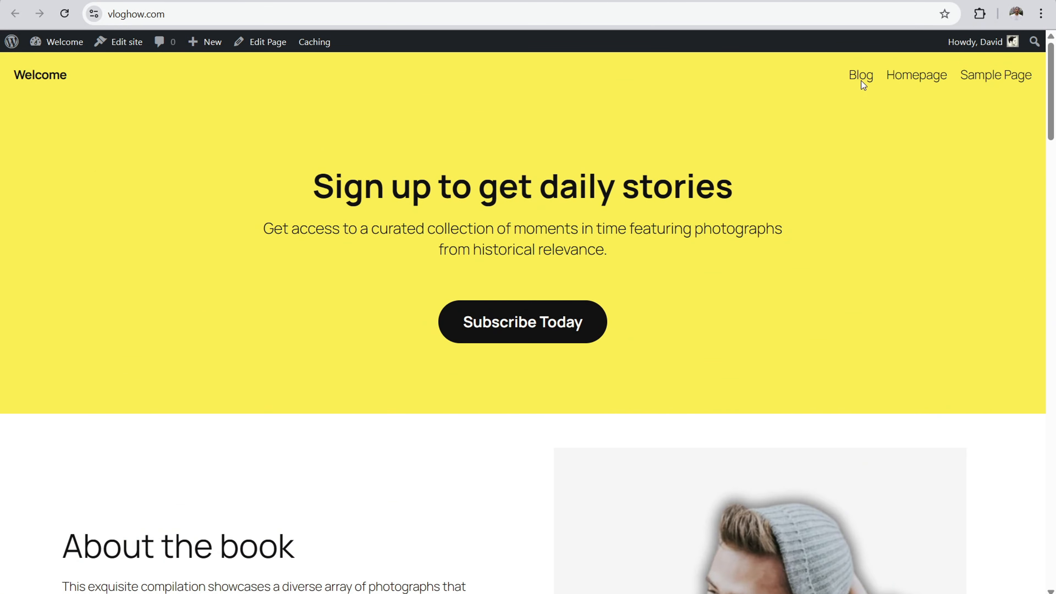
left_click_drag(385, 176, 699, 178)
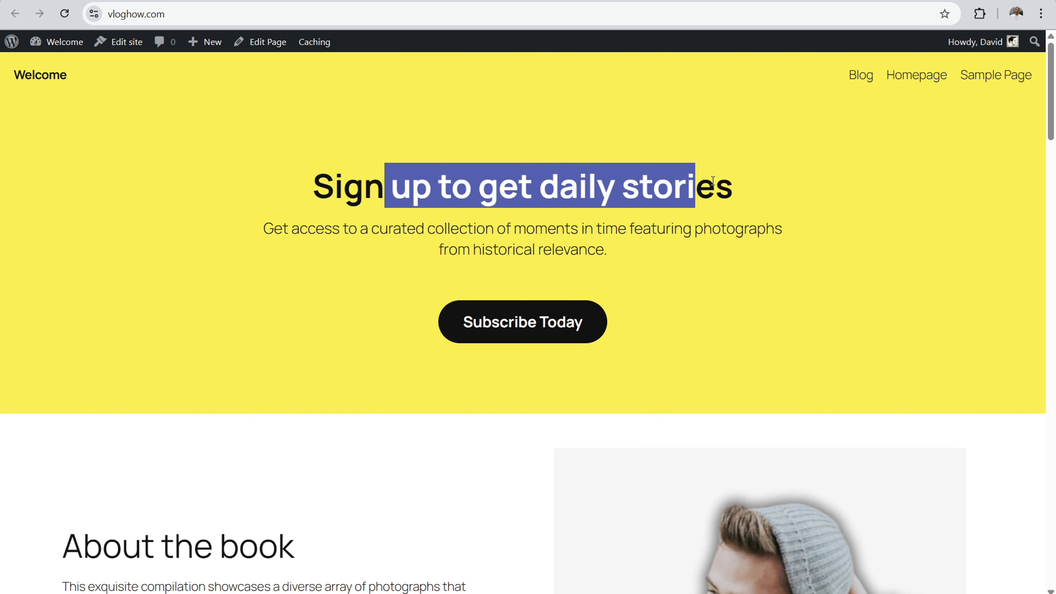
left_click_drag(1051, 96, 1043, 548)
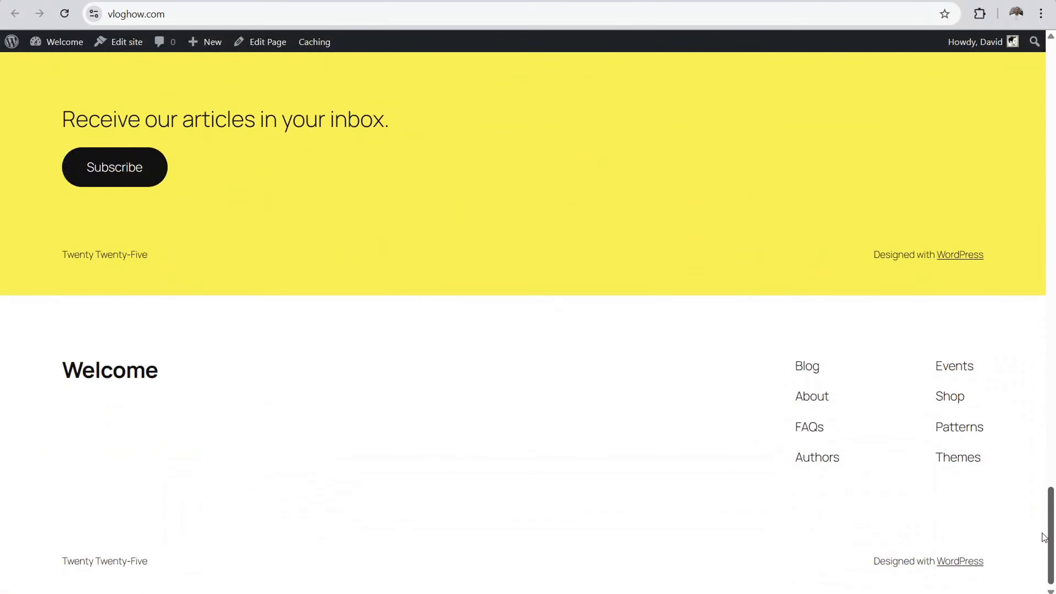
Step: Try font sizes of 28 px and 100 px on the Stories heading in the Front Page template, and undo the changes
scroll(726, 322, "up", 5)
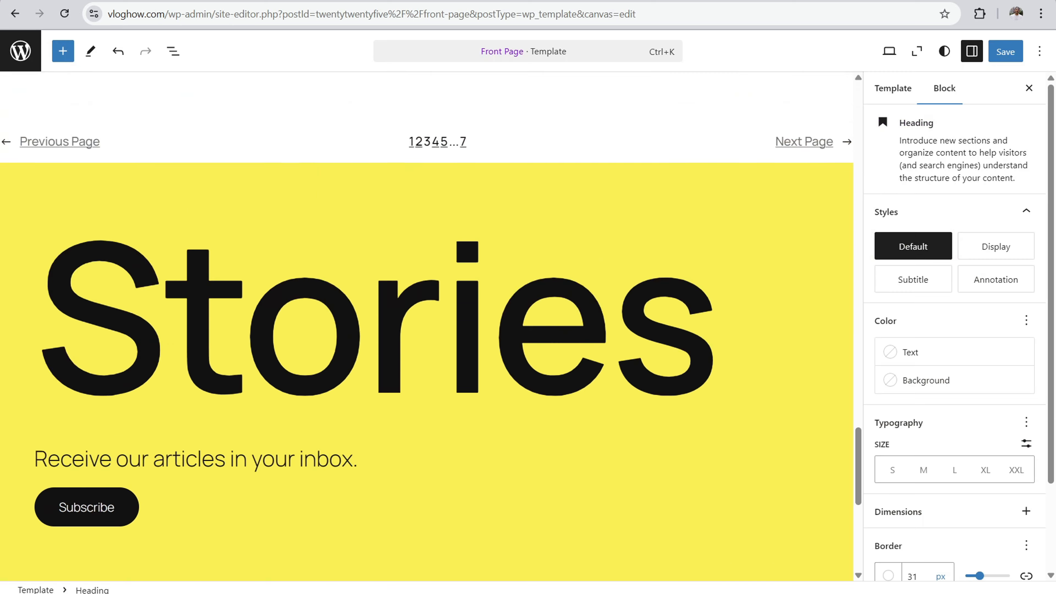
scroll(325, 264, "up", 10)
scroll(314, 242, "down", 11)
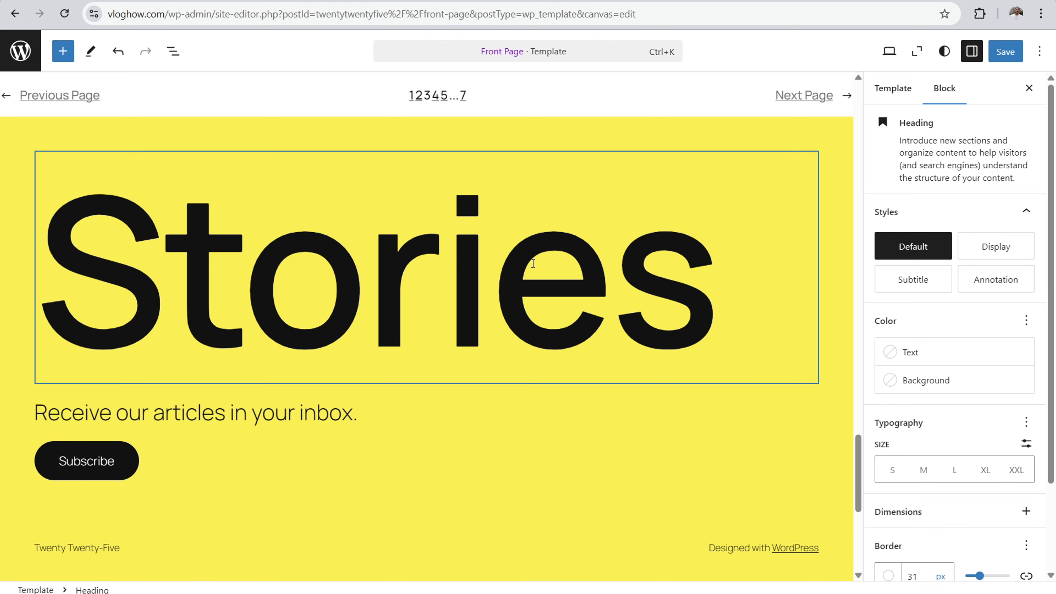
left_click(606, 221)
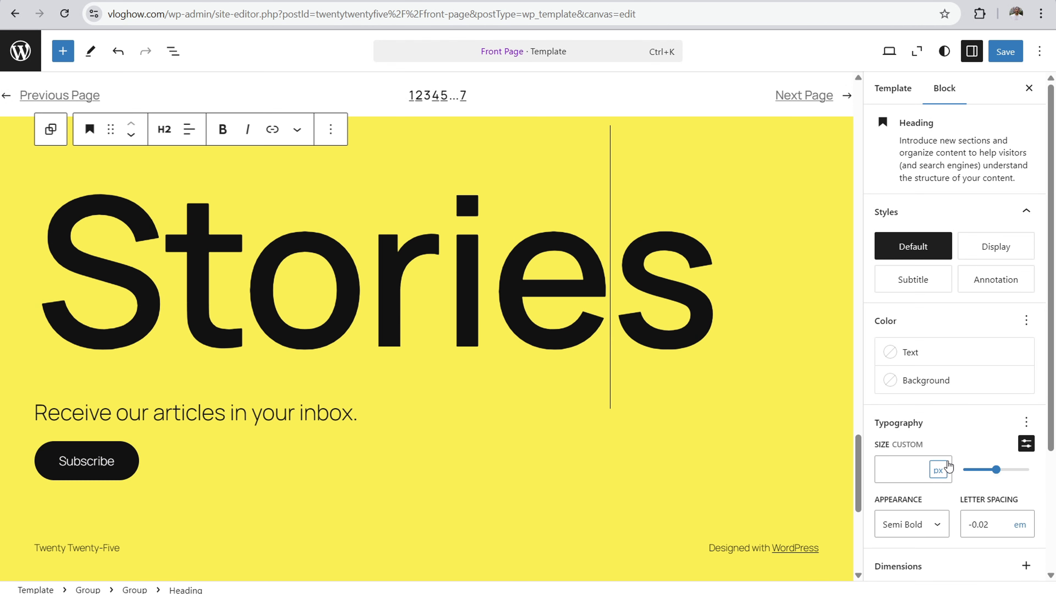
left_click_drag(994, 472, 983, 483)
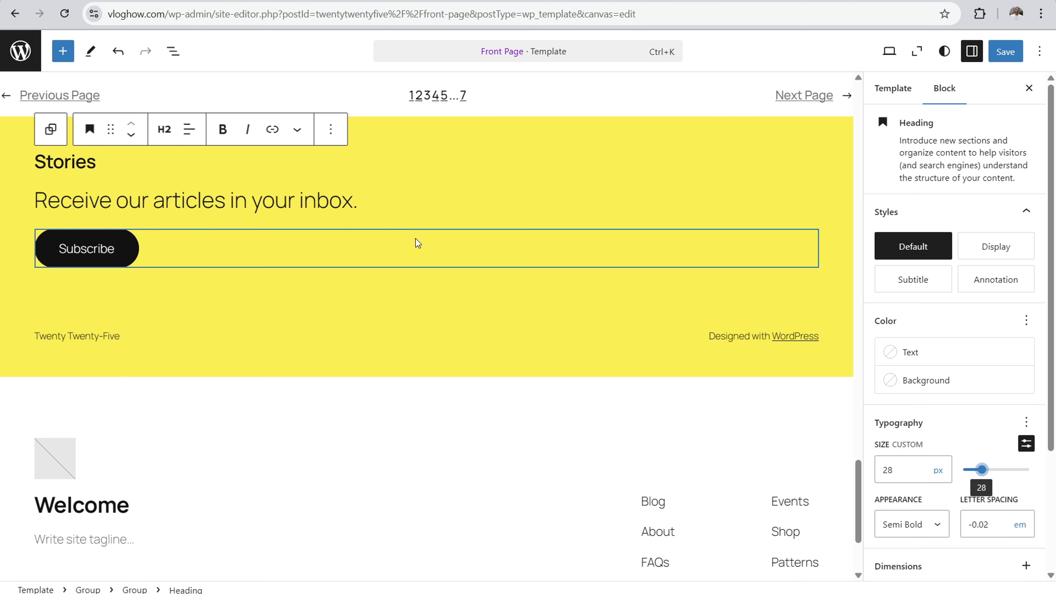
left_click(88, 163)
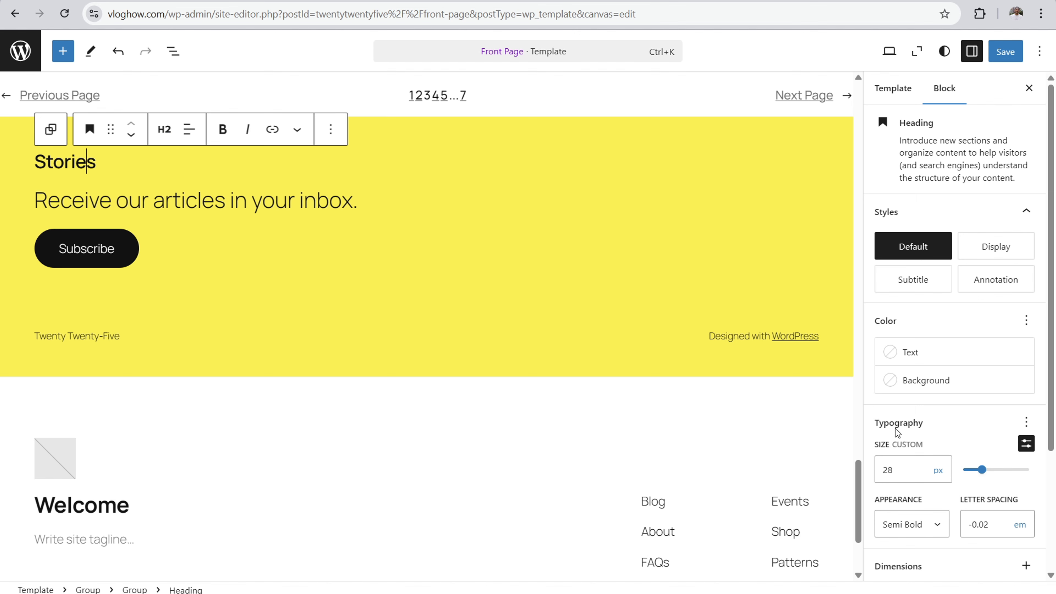
scroll(974, 139, "down", 1)
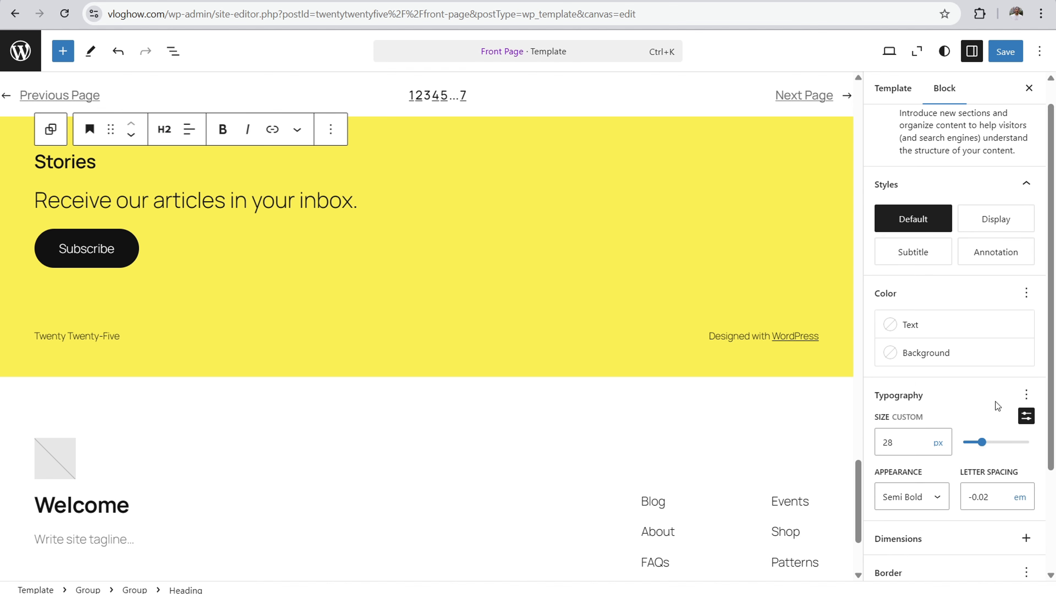
left_click_drag(983, 444, 1043, 453)
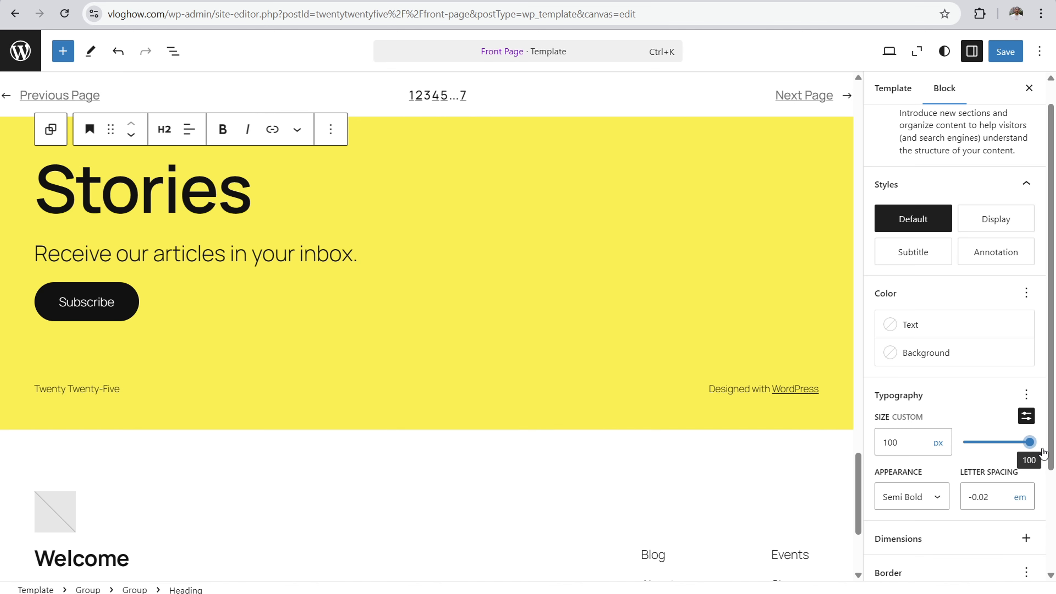
left_click(119, 54)
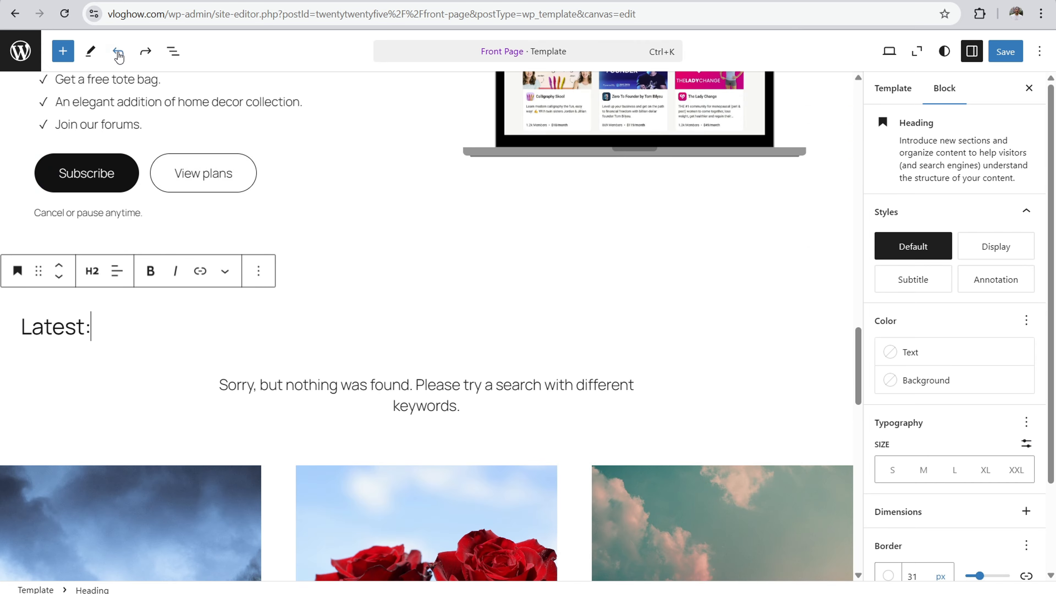
Step: Make the Subscribe button's text bold in the yellow Stories section and open its link entry without adding a URL
scroll(516, 286, "down", 10)
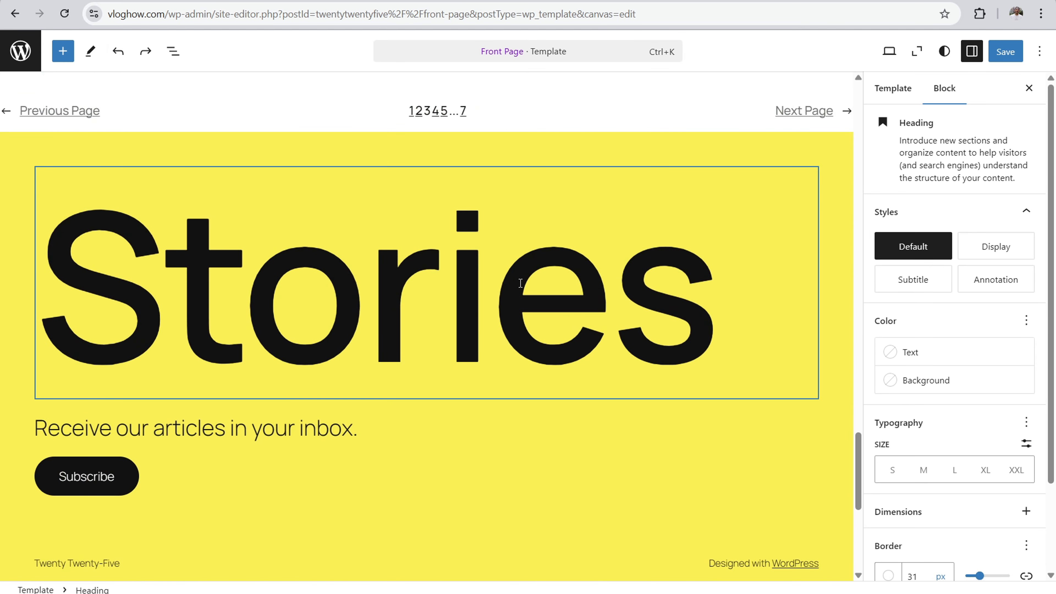
left_click(520, 283)
left_click(302, 428)
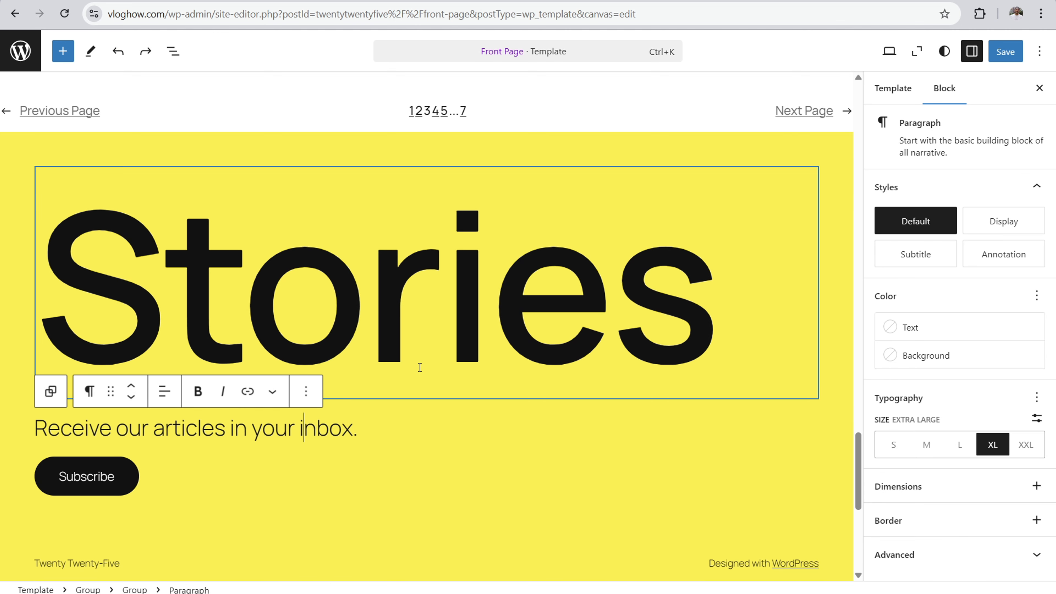
left_click(90, 479)
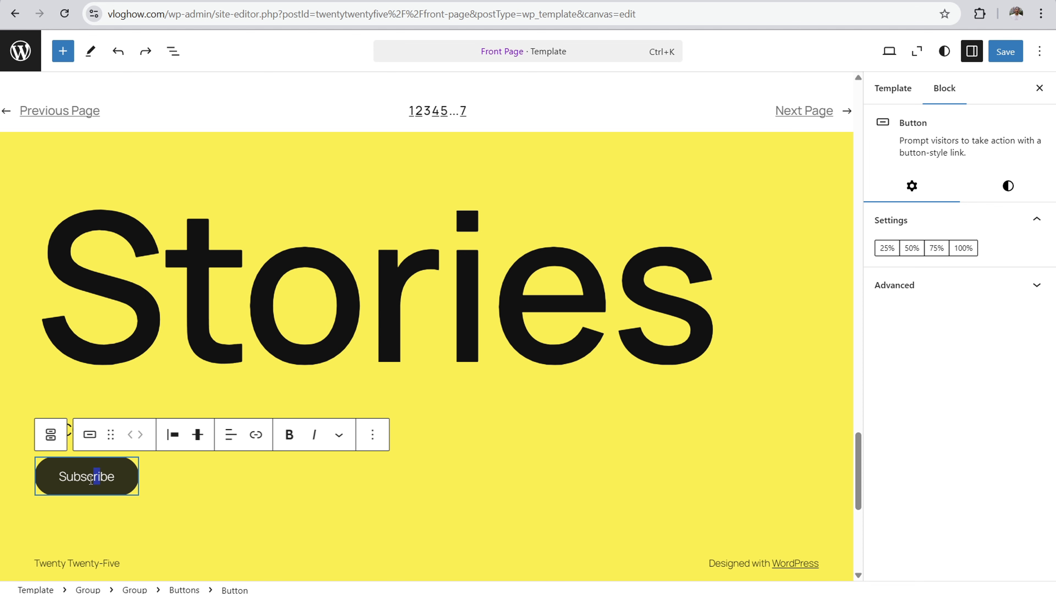
left_click(105, 479)
left_click_drag(113, 476, 58, 477)
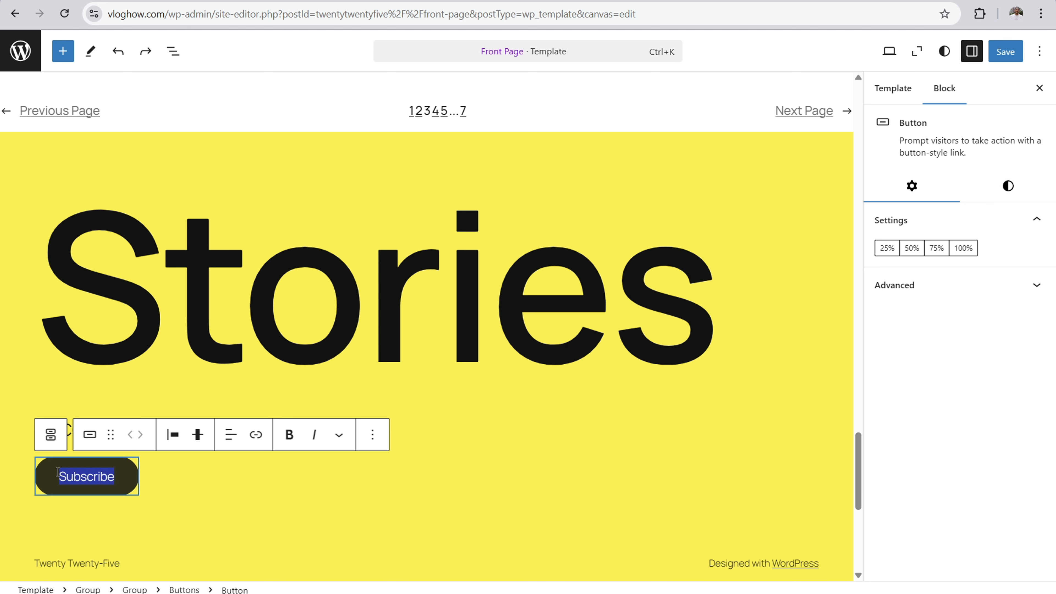
left_click(289, 434)
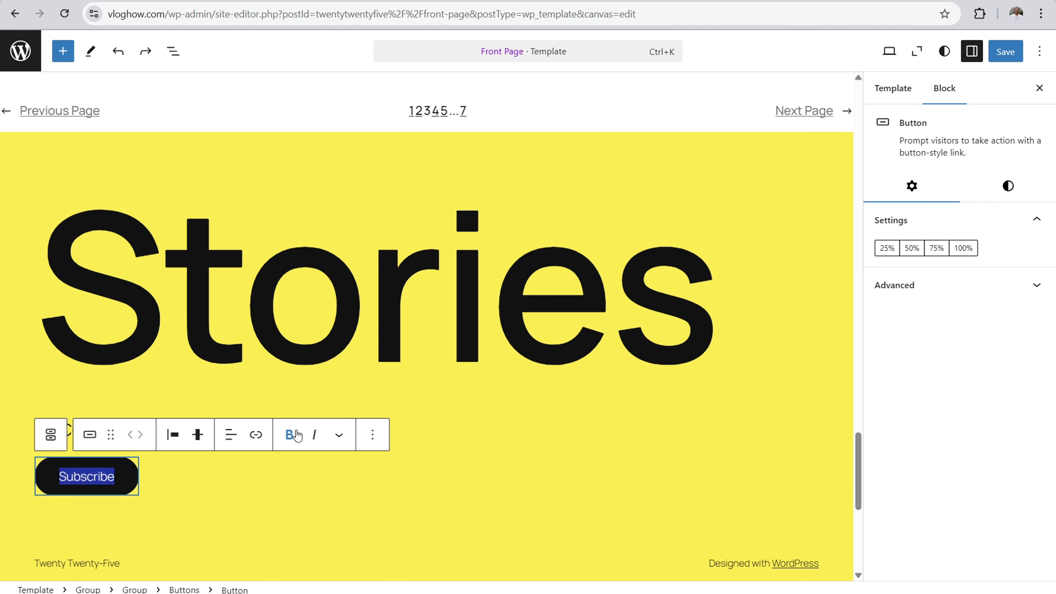
left_click(256, 434)
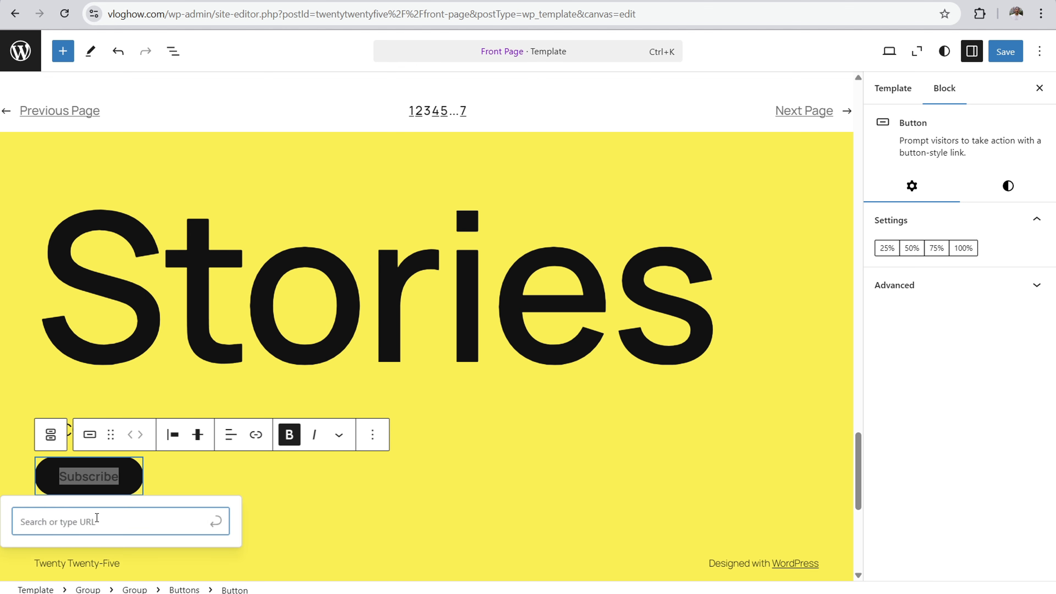
left_click(372, 324)
Step: Delete the "Twenty Twenty-Five" paragraph below the Subscribe button in the yellow newsletter section
scroll(82, 425, "down", 5)
left_click(97, 358)
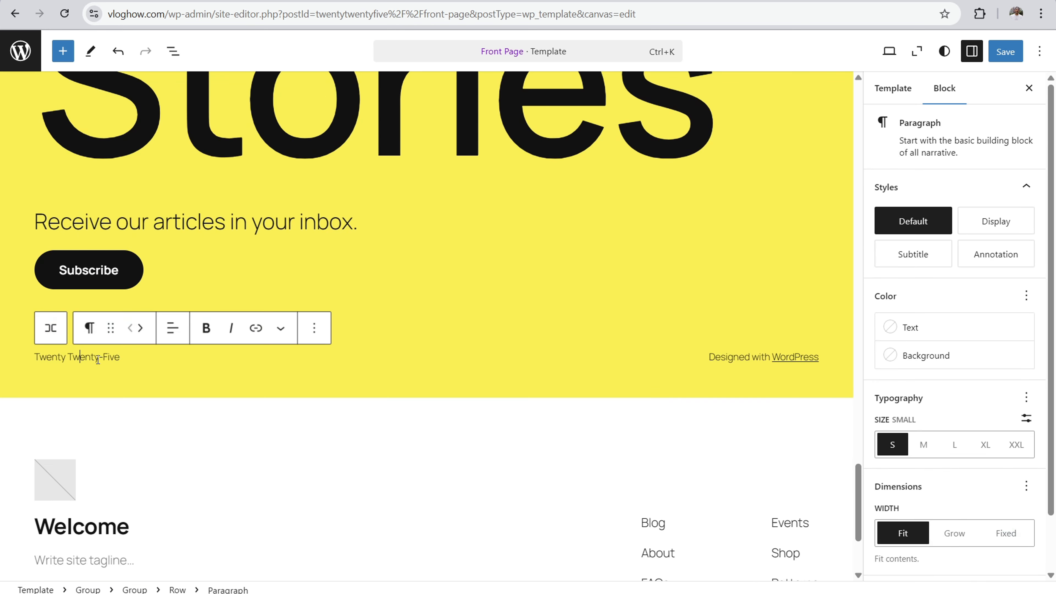
left_click(314, 328)
scroll(355, 295, "down", 3)
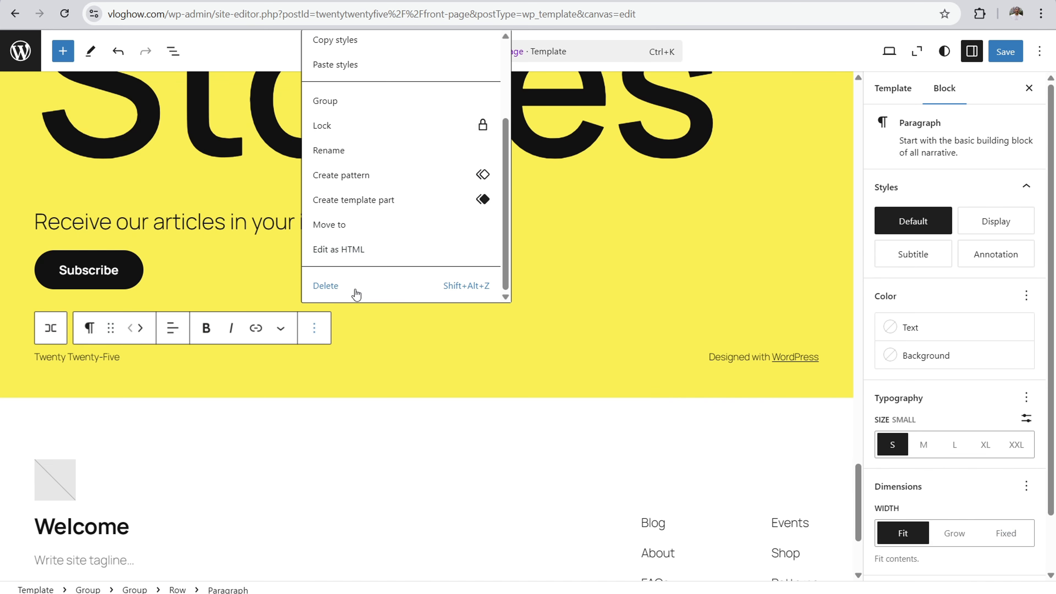
left_click(351, 288)
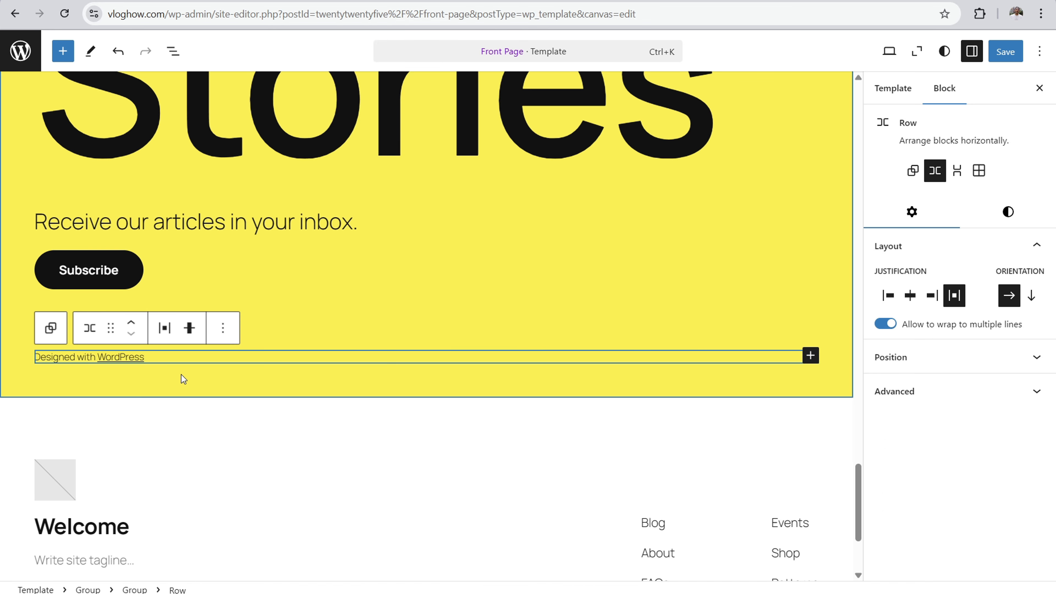
Step: Delete the "Designed with WordPress" paragraph from the same row in the yellow newsletter section
left_click(177, 353)
left_click(315, 328)
scroll(354, 287, "down", 3)
left_click(348, 287)
left_click(294, 140)
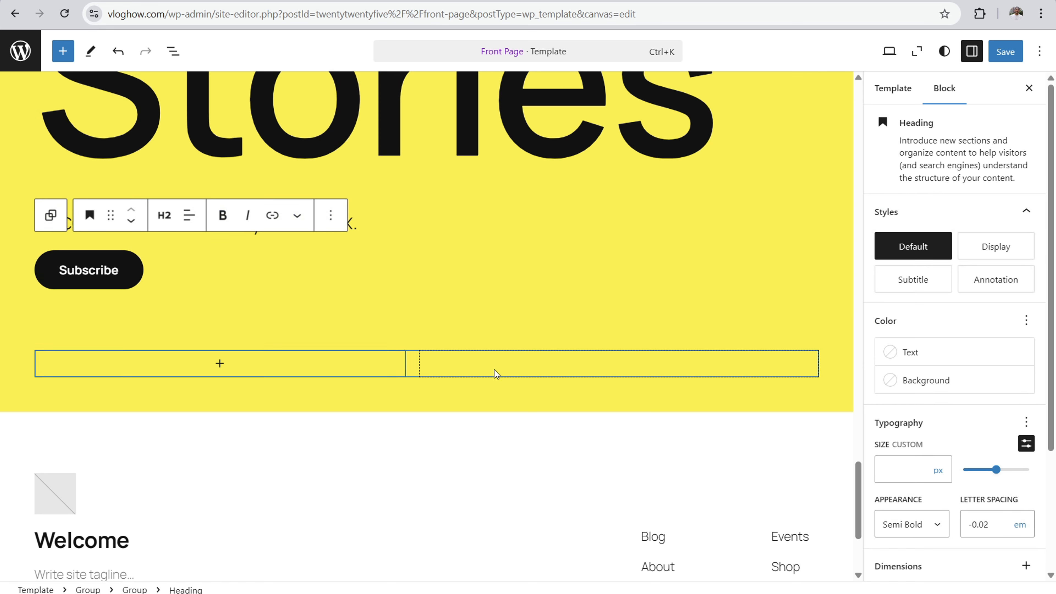
Step: Delete the empty row block below the Subscribe button
left_click(587, 371)
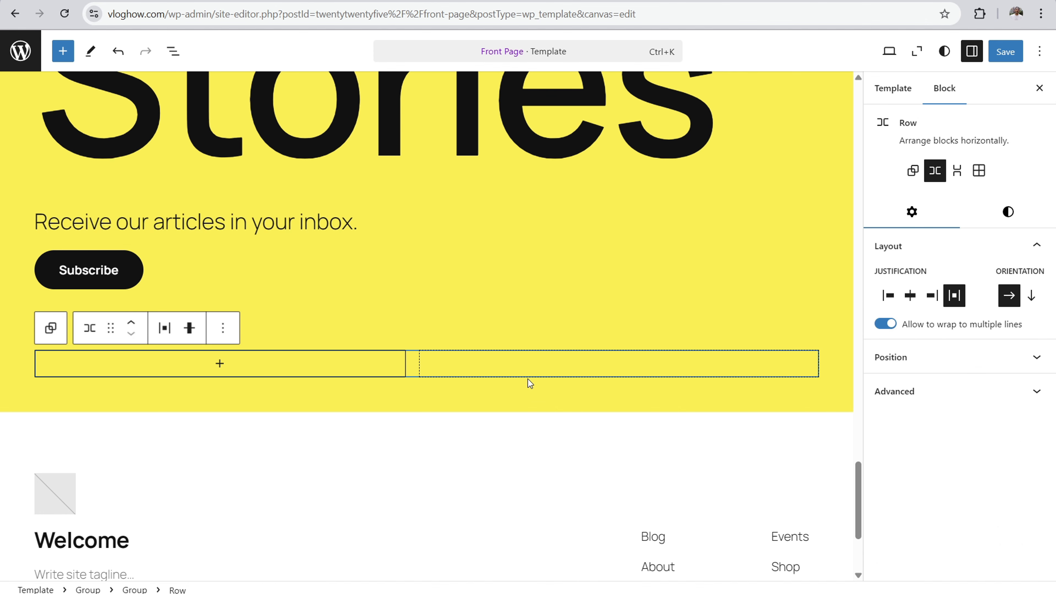
left_click(225, 337)
scroll(252, 263, "down", 2)
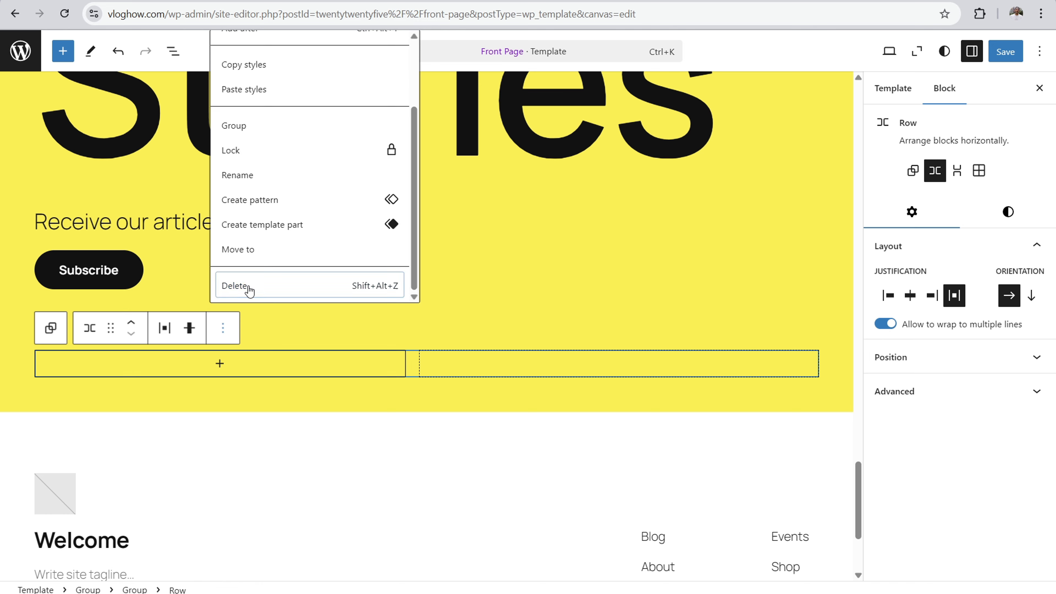
left_click(248, 286)
Step: Reduce the height of the spacer below the Subscribe button to about 14 px
left_click(369, 329)
mouse_move(419, 337)
left_mouse_down()
mouse_move(424, 465)
mouse_move(412, 548)
mouse_move(398, 304)
mouse_move(403, 324)
left_mouse_up()
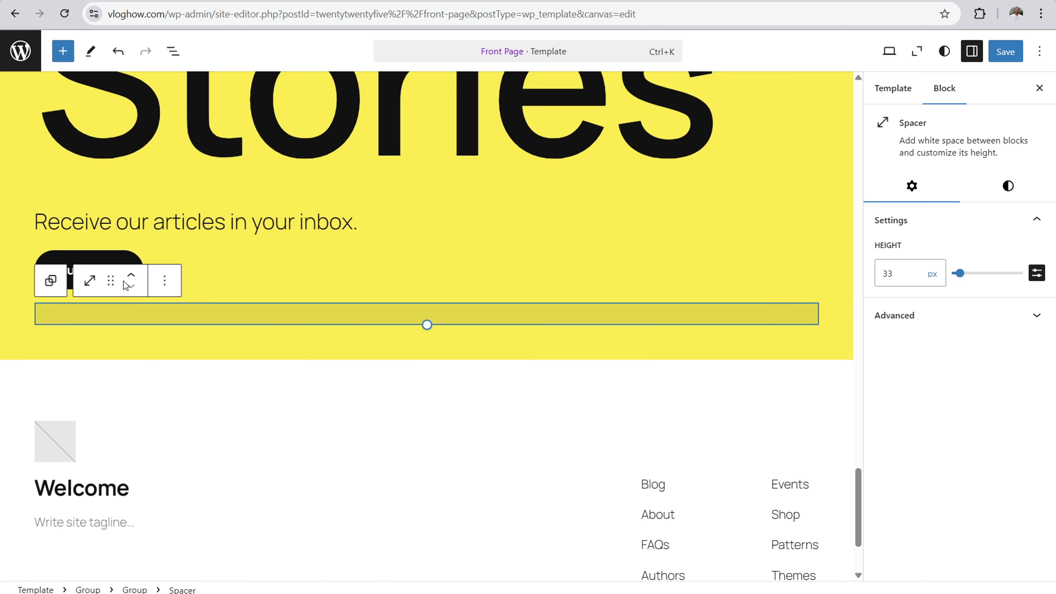
left_click(249, 123)
left_click(478, 335)
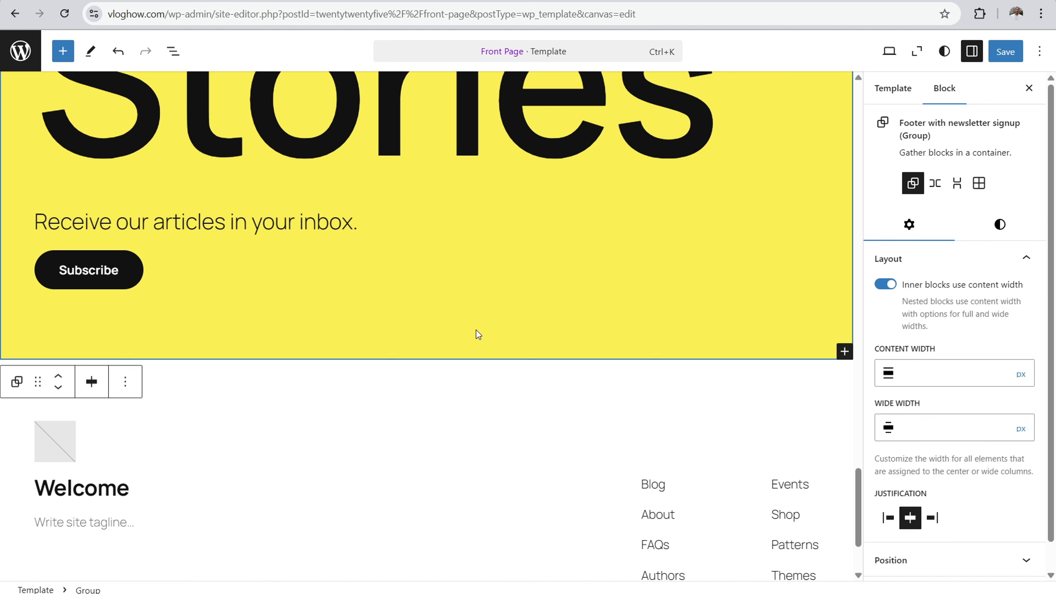
left_click(452, 308)
mouse_move(428, 323)
left_mouse_down()
mouse_move(427, 471)
mouse_move(426, 297)
mouse_move(426, 311)
left_mouse_up()
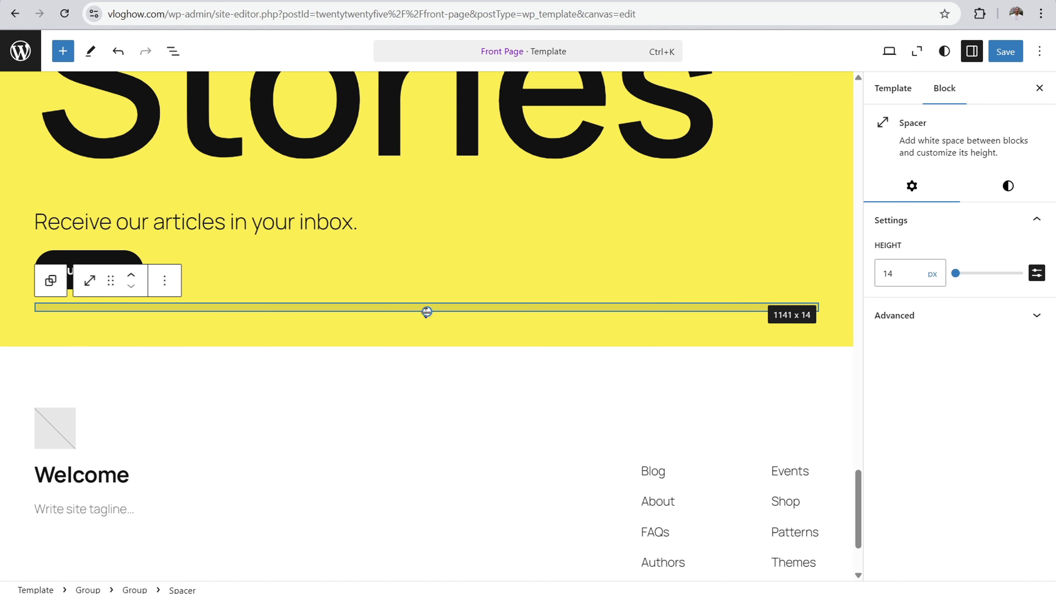
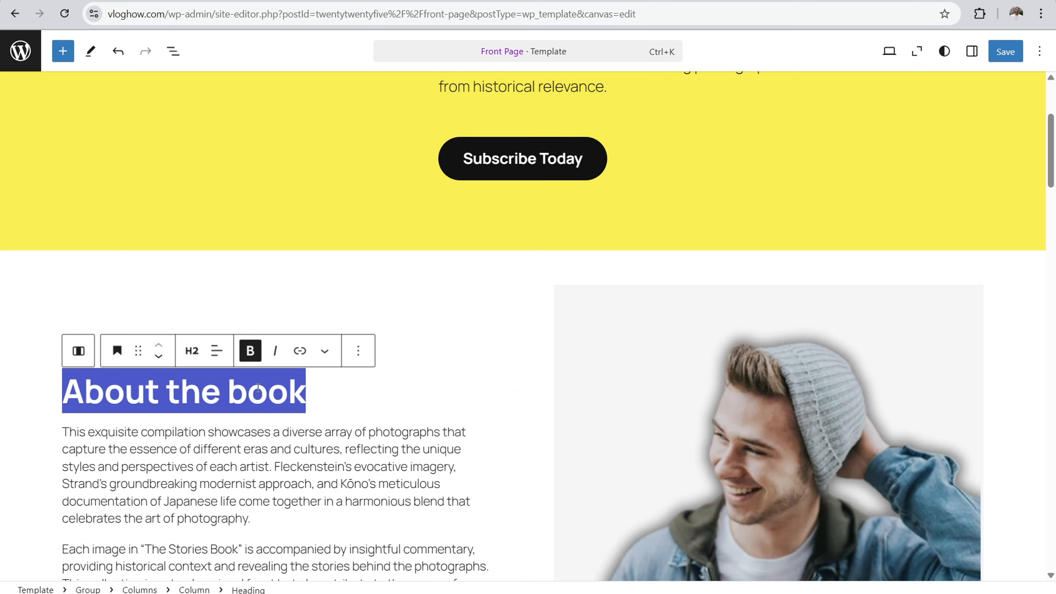
Step: Review the Front Page template from the About the book section down to the yellow Stories newsletter section
scroll(373, 233, "down", 12)
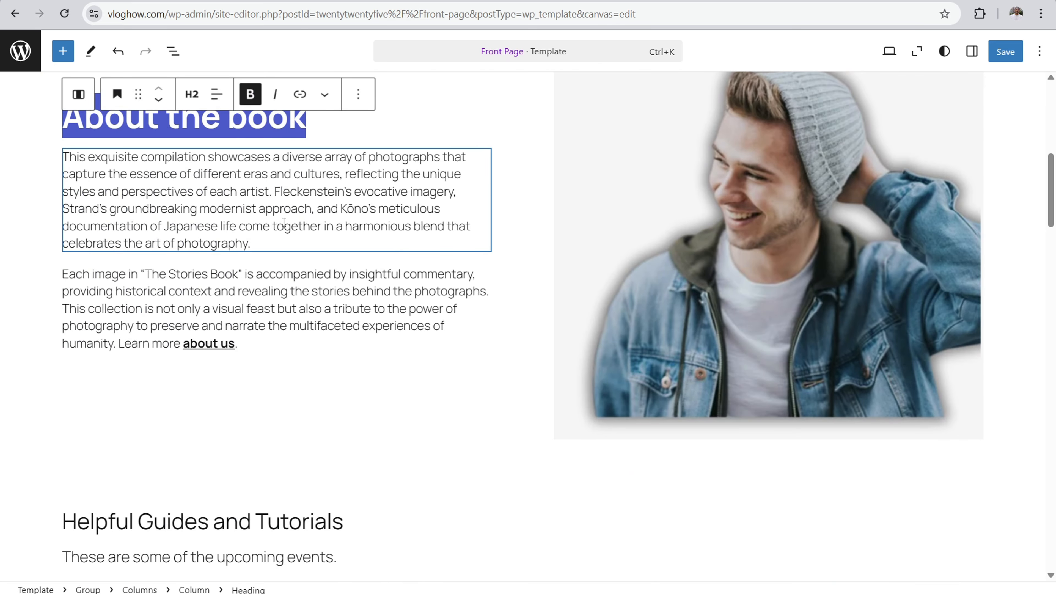
left_click_drag(271, 238, 118, 157)
left_click_drag(130, 273, 265, 299)
left_click(265, 299)
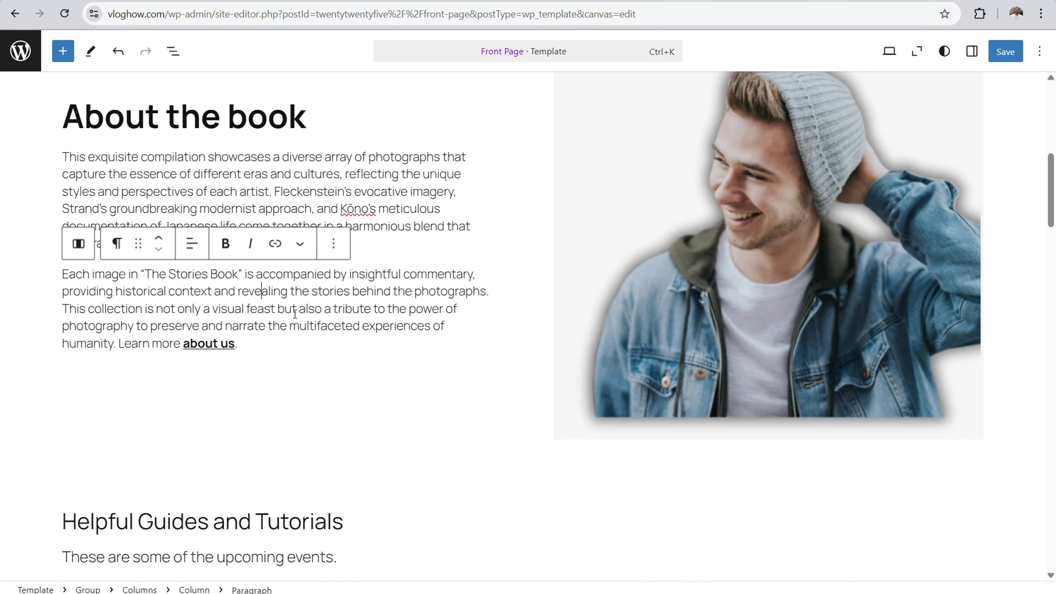
scroll(313, 272, "down", 6)
scroll(262, 249, "down", 3)
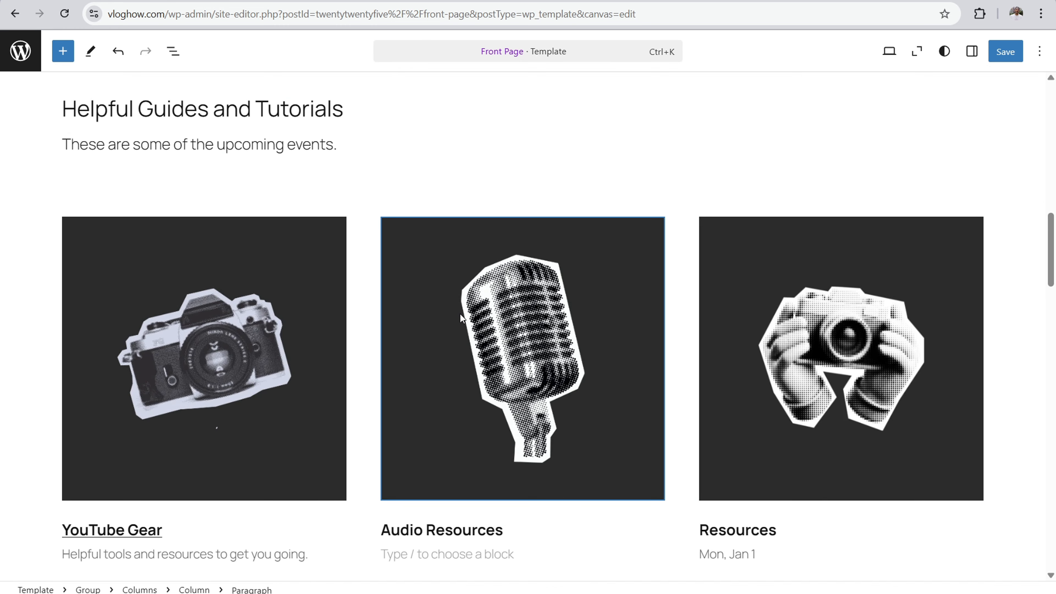
scroll(460, 314, "down", 10)
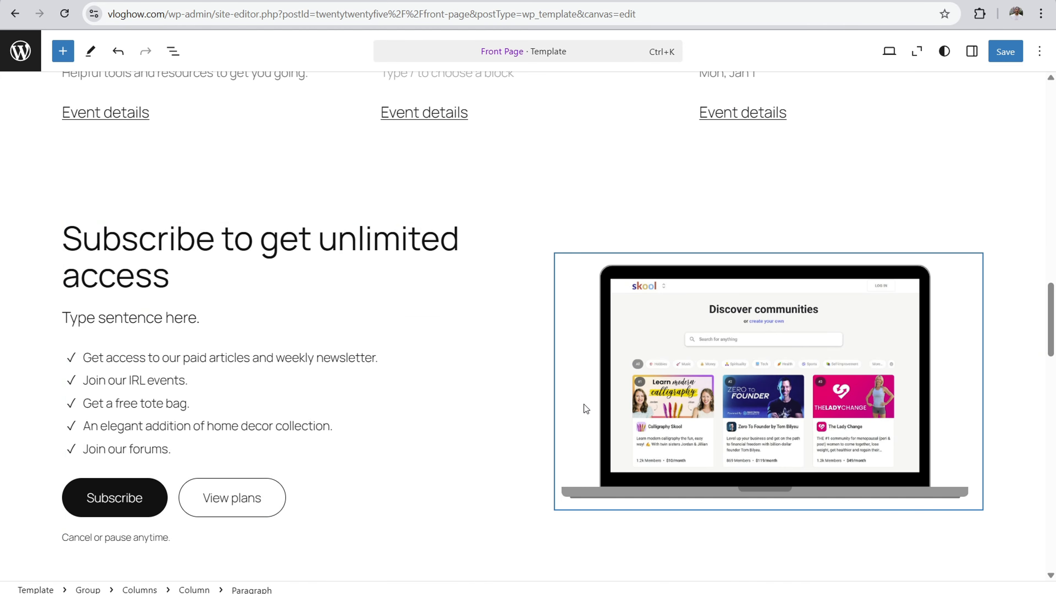
scroll(409, 271, "down", 12)
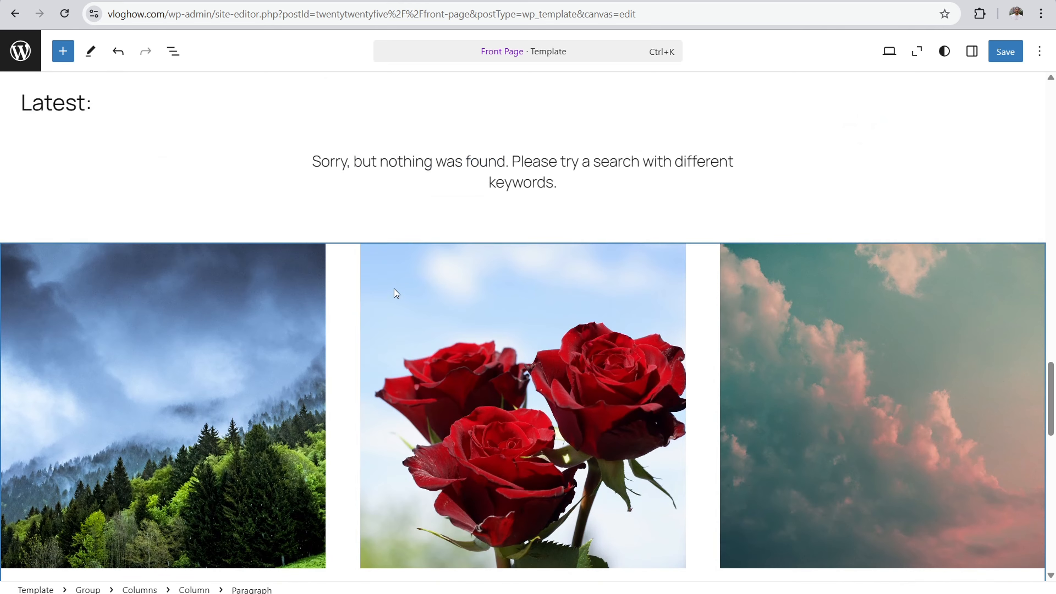
scroll(396, 293, "down", 2)
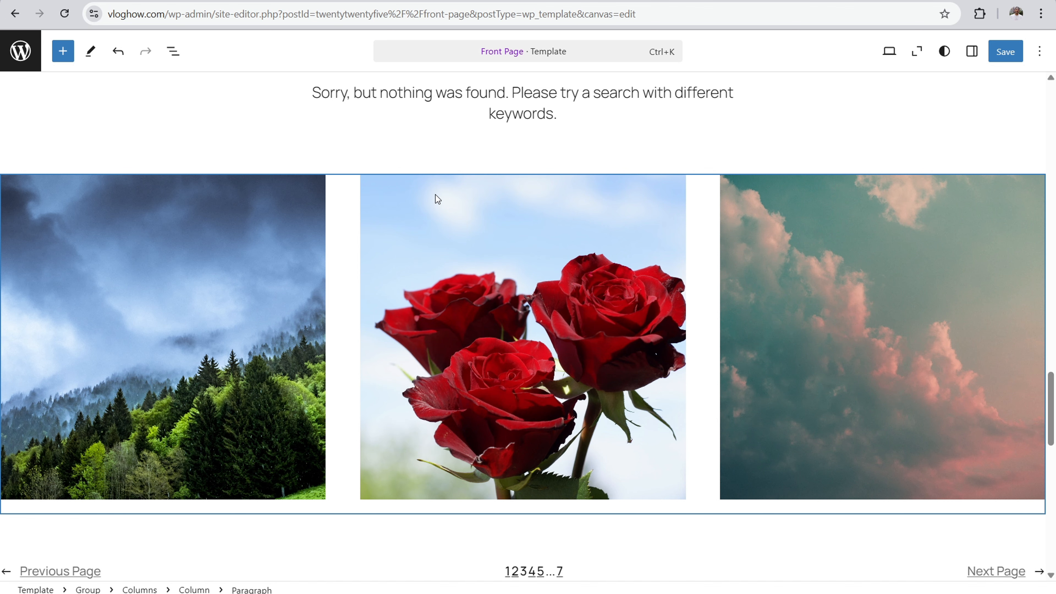
scroll(420, 233, "up", 8)
left_click_drag(109, 377, 41, 366)
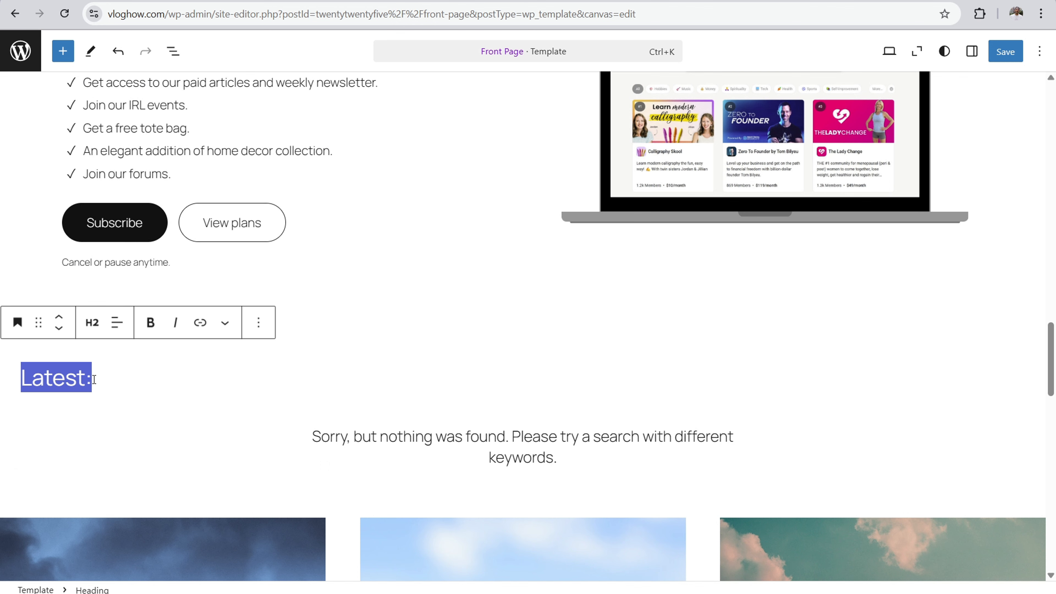
scroll(401, 404, "down", 5)
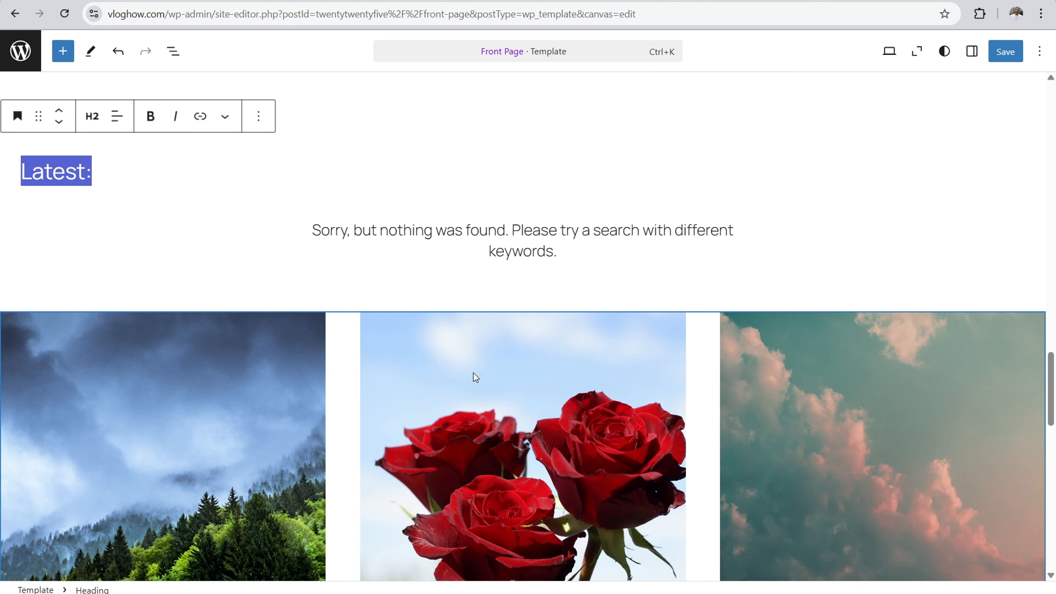
scroll(449, 380, "down", 13)
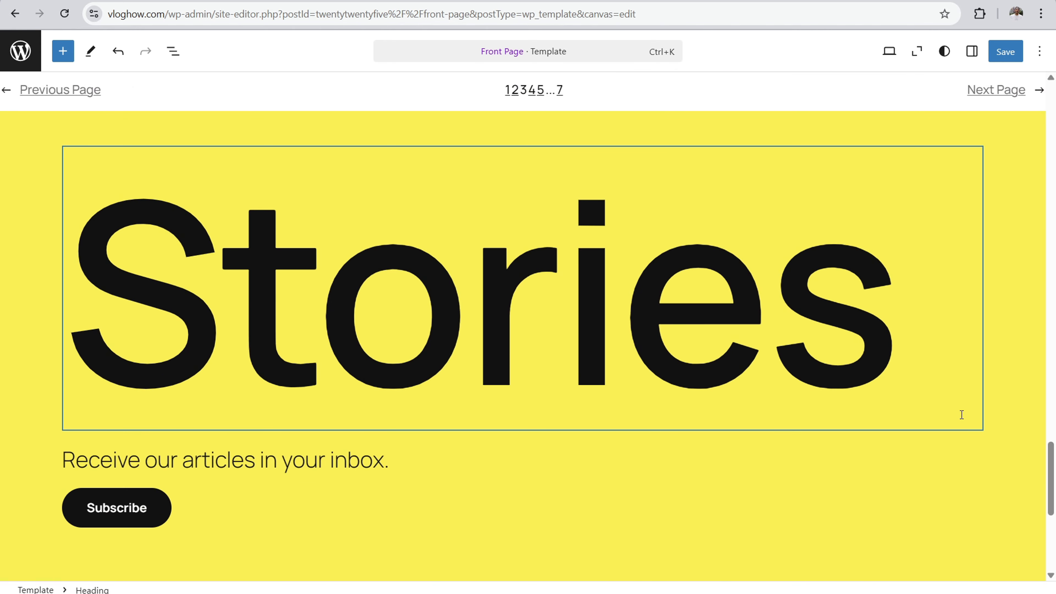
left_click_drag(1051, 474, 1053, 141)
scroll(519, 244, "down", 10)
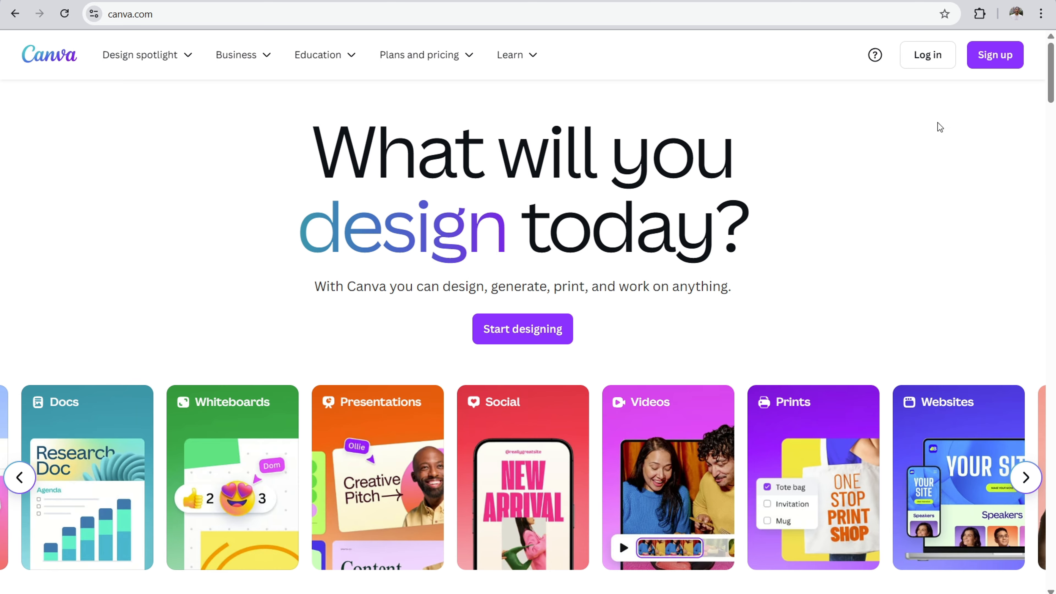
Step: Switch to Canva, view its account sign-up options and close them again
left_click(988, 58)
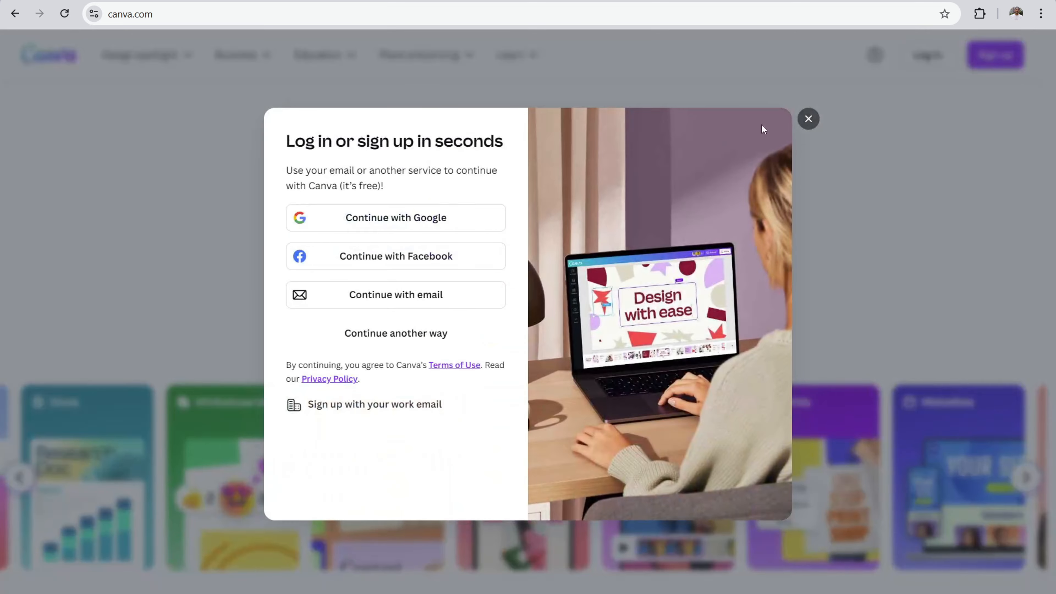
left_click(808, 120)
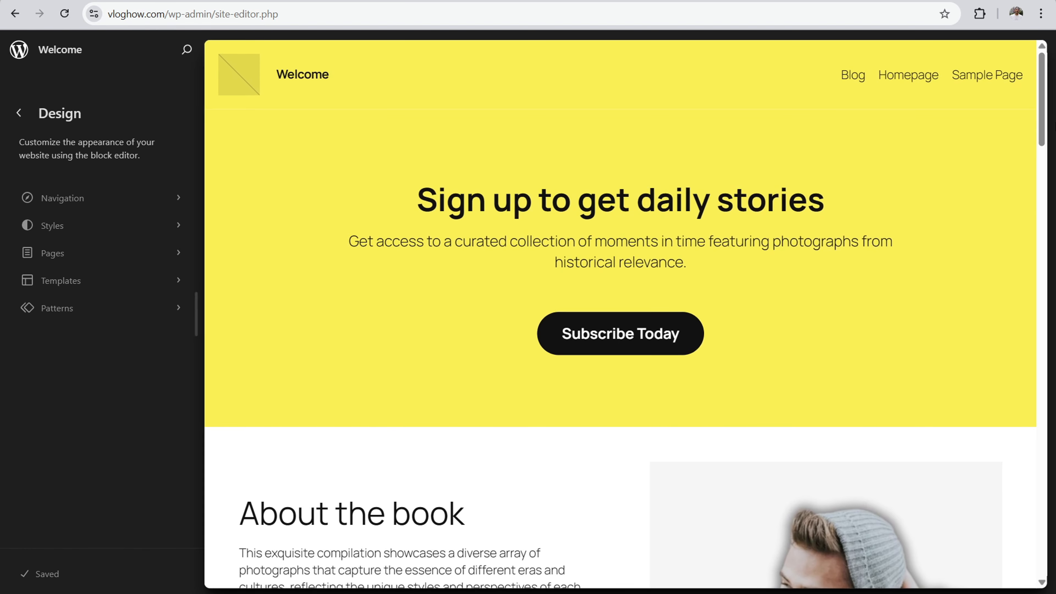
Step: Open the Front Page template from the WordPress site editor's template list and show it in zoomed-out view
scroll(1043, 93, "down", 2)
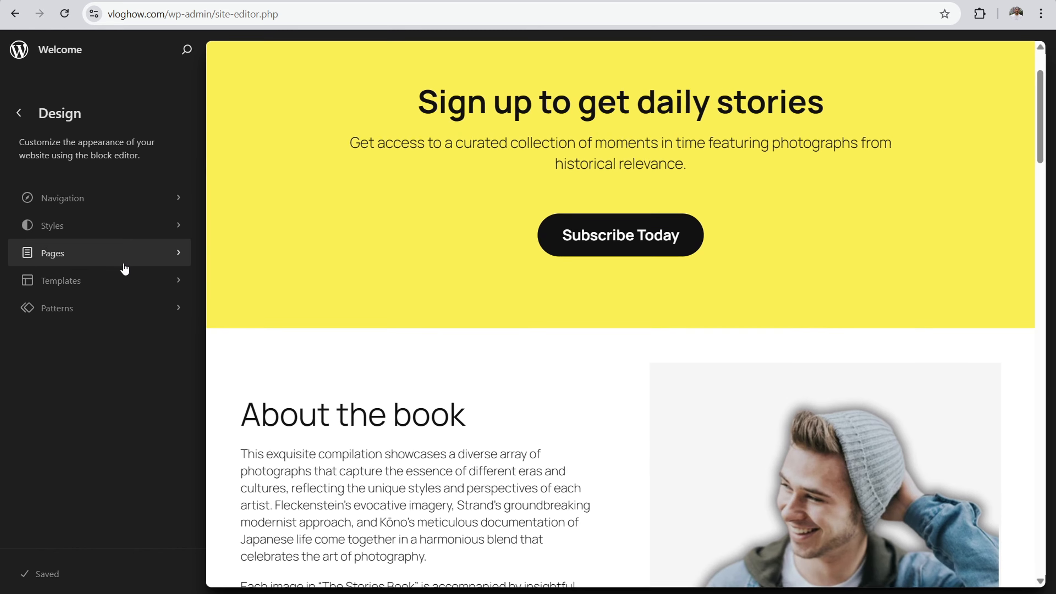
left_click(121, 280)
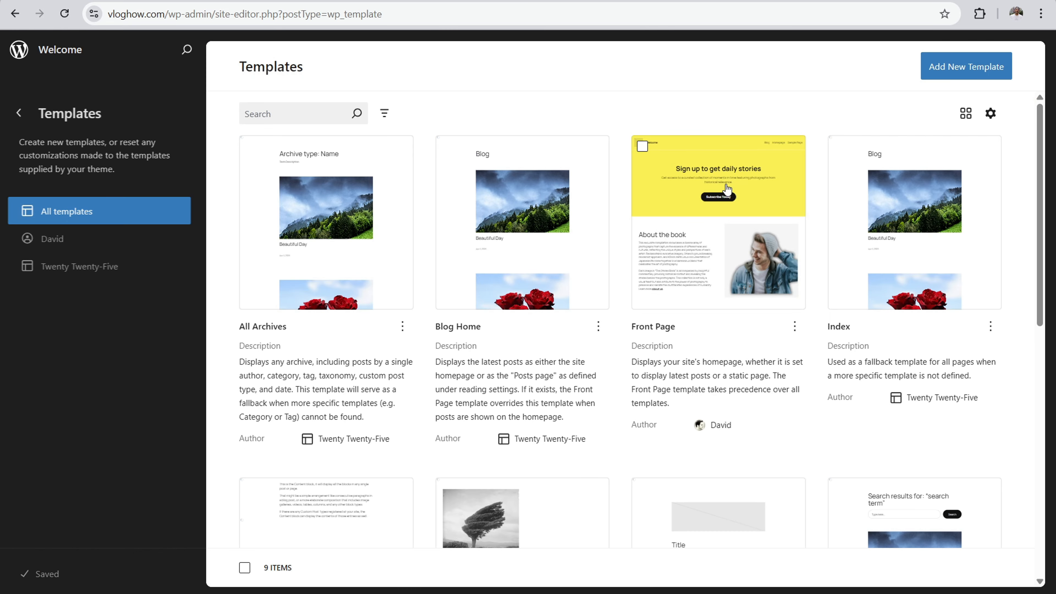
left_click(724, 185)
left_click(917, 51)
scroll(424, 210, "down", 15)
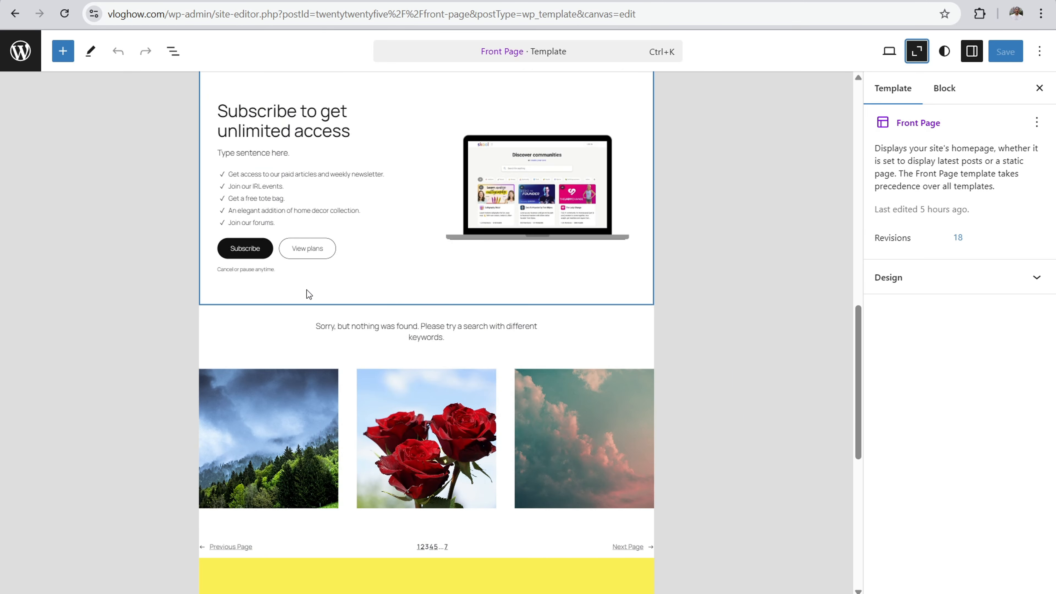
Step: Insert the Banners pattern "Short heading and paragraph and image on the left" between the blog posts and the yellow Stories section
left_click(308, 294)
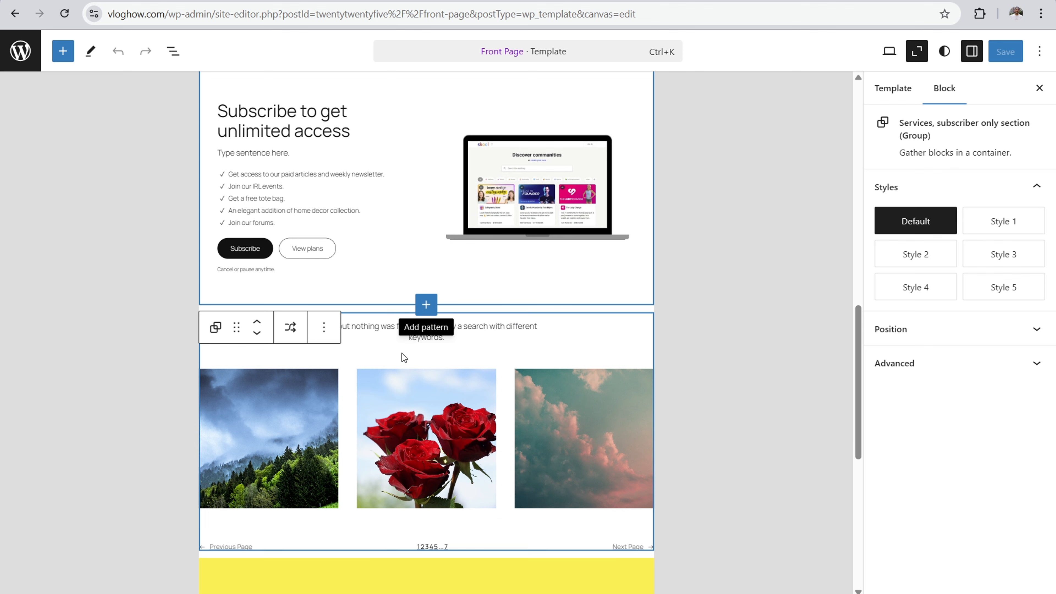
left_click(395, 345)
scroll(383, 333, "down", 5)
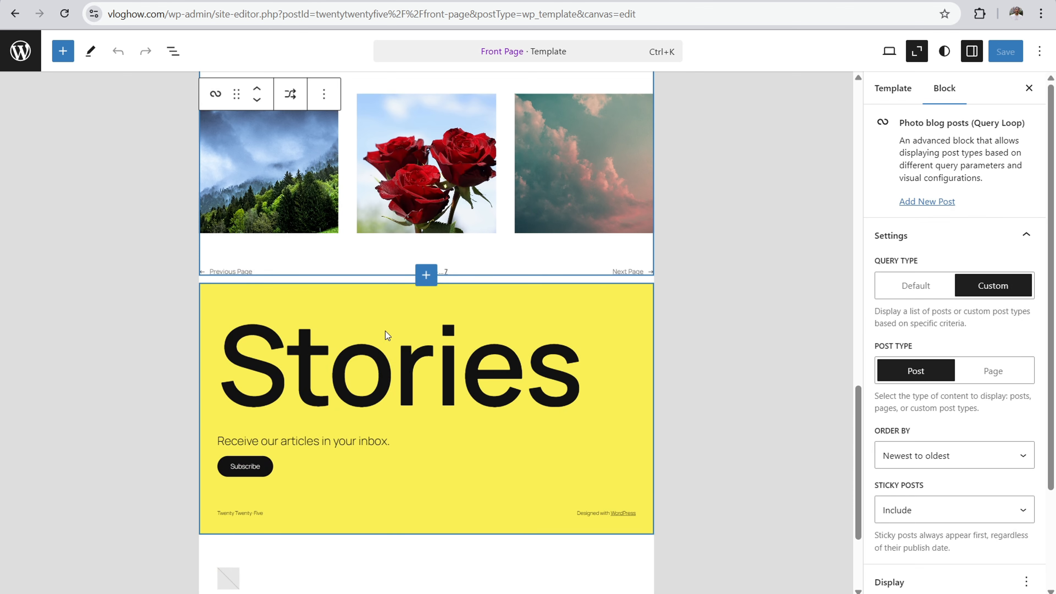
left_click(428, 275)
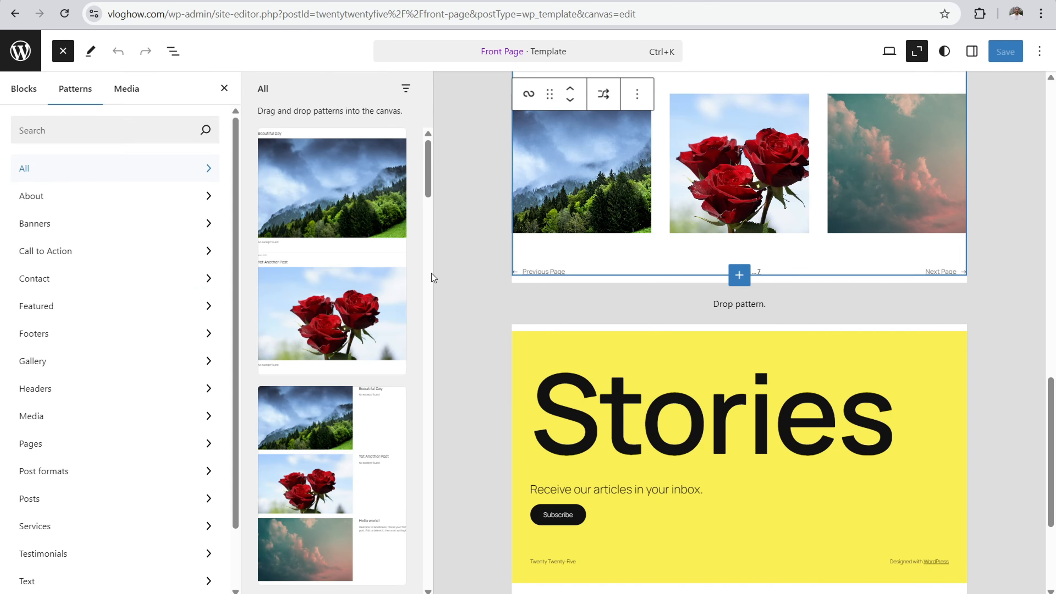
left_click(52, 224)
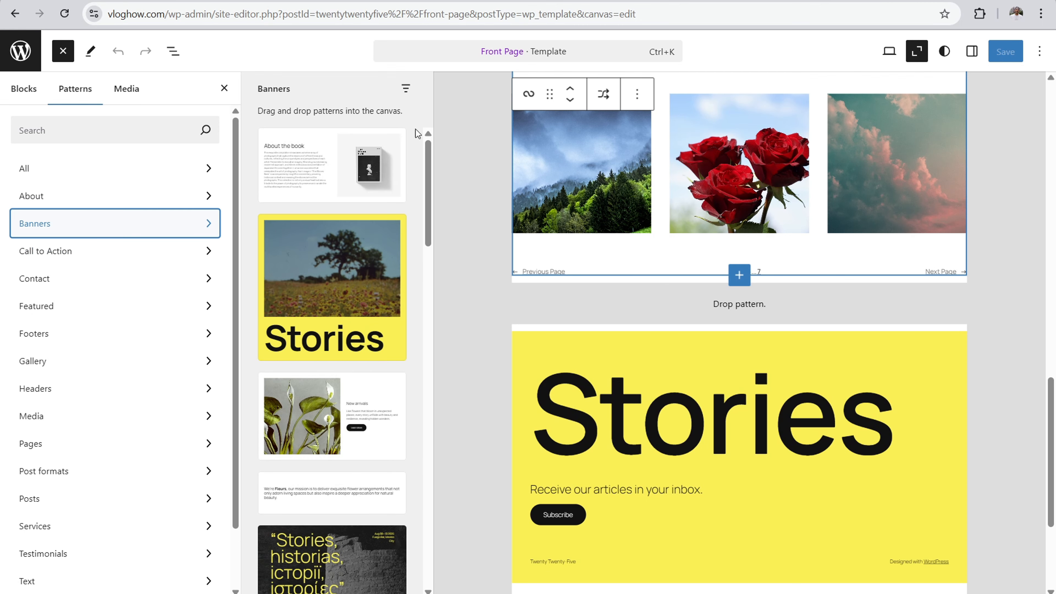
scroll(428, 170, "down", 2)
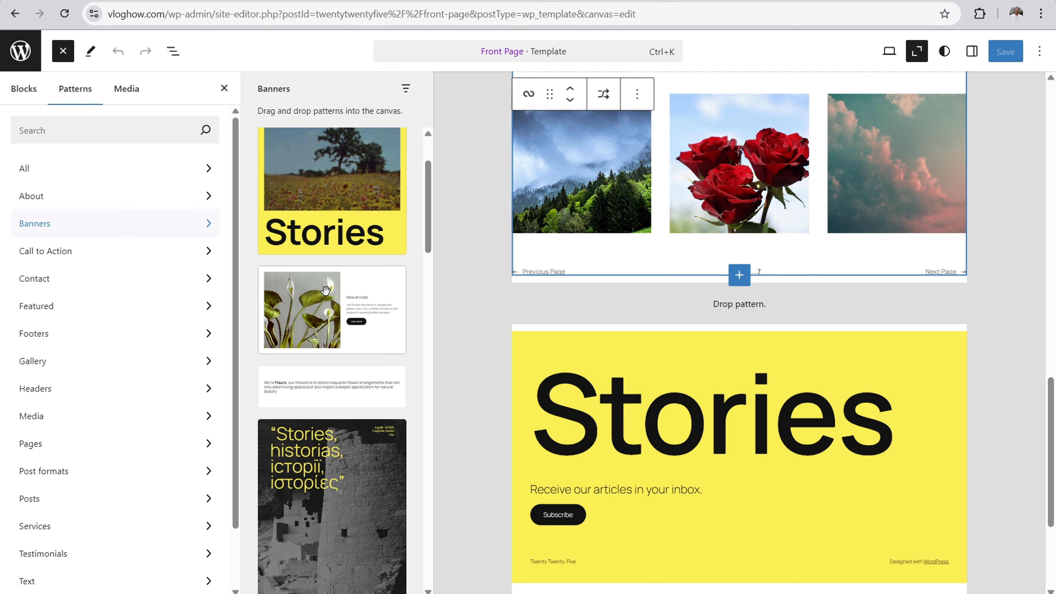
left_click(366, 295)
left_click(470, 283)
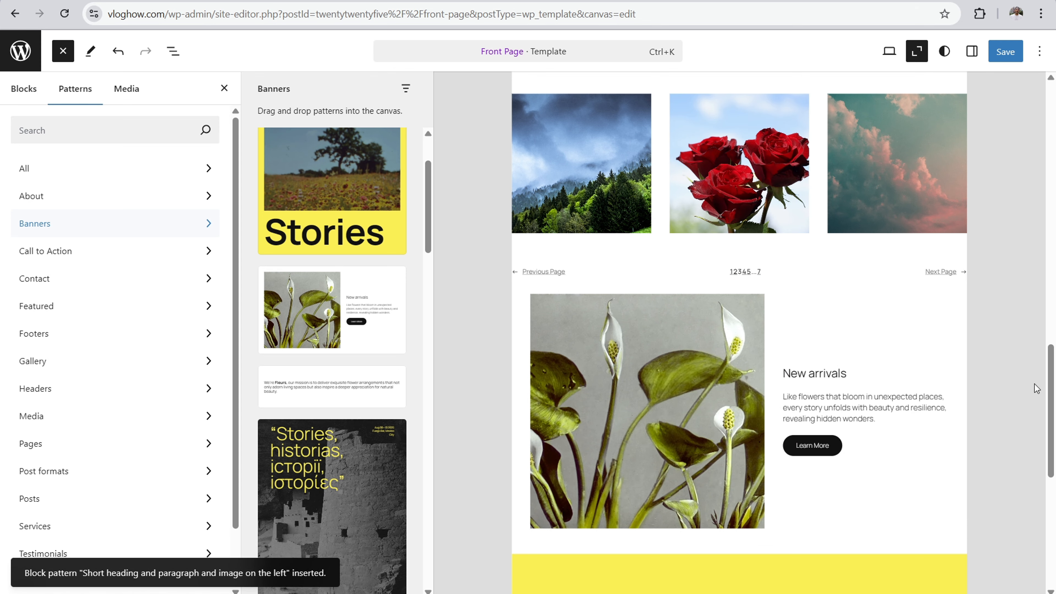
Step: Leave the zoomed-out view, select the flower image beside New arrivals and show its block settings
scroll(1051, 382, "down", 1)
left_click(641, 365)
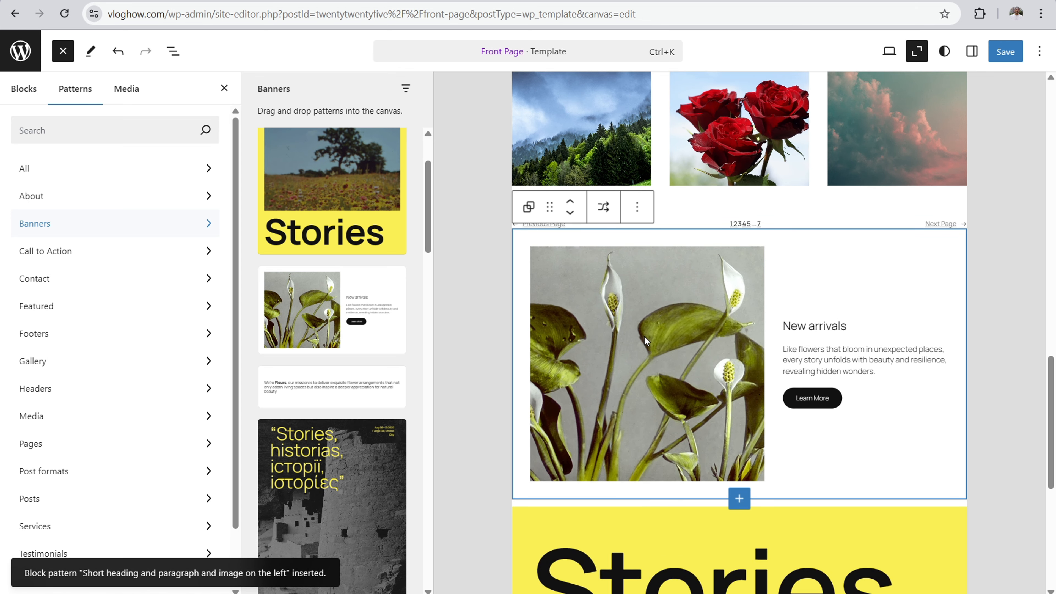
left_click(916, 52)
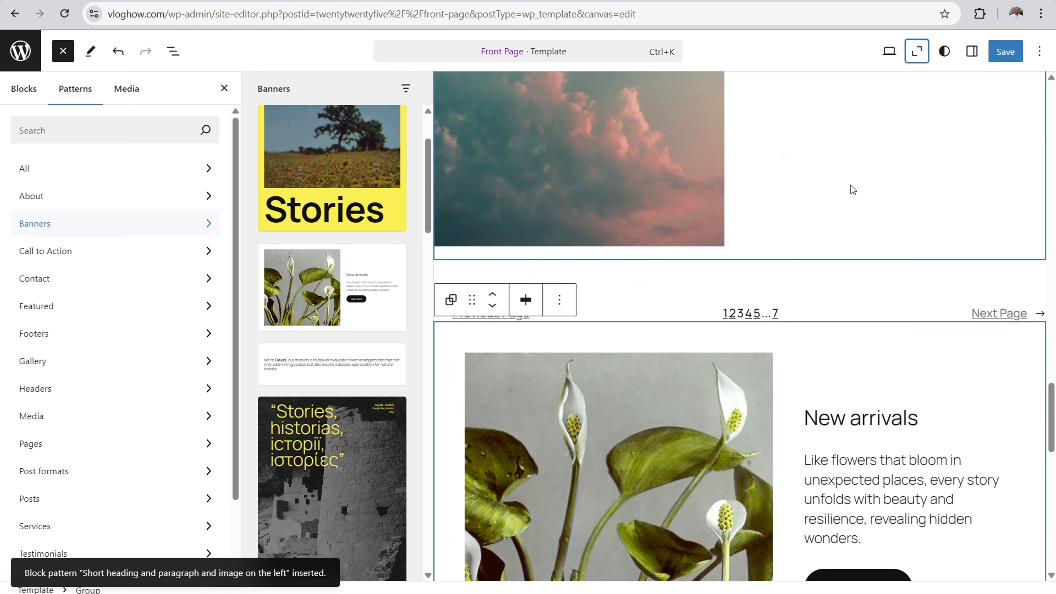
left_click(703, 226)
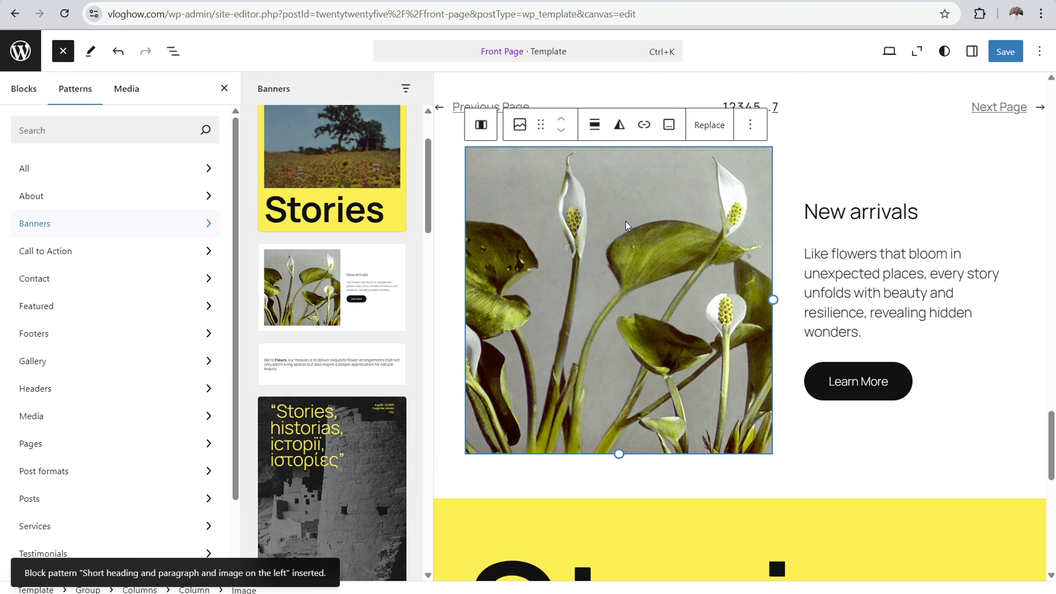
left_click(224, 88)
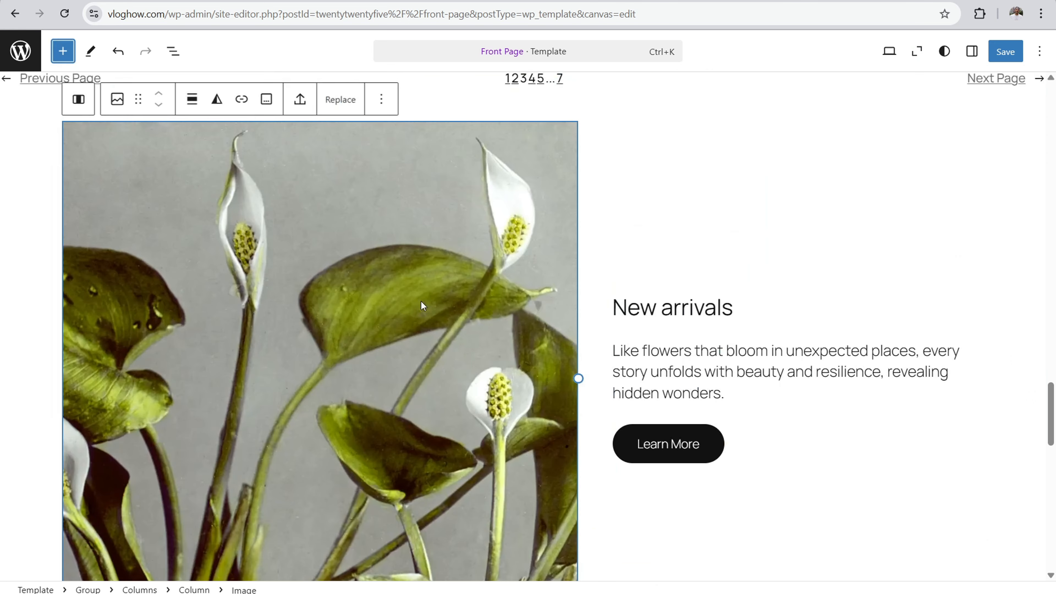
left_click(971, 51)
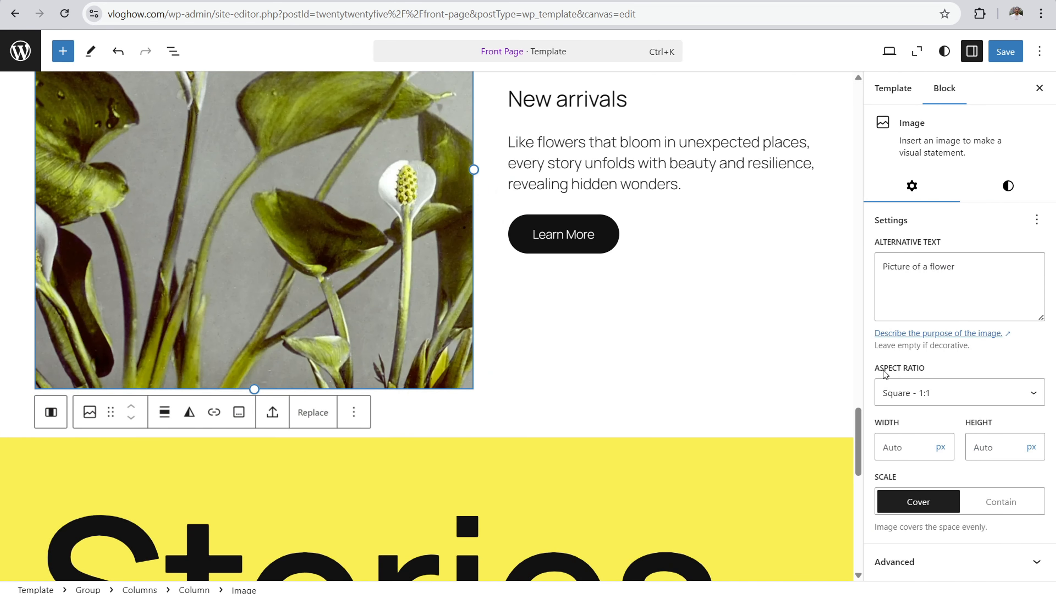
Step: Try the Standard 4:3, Portrait 3:4, Classic Portrait 2:3 and Tall 9:16 aspect ratios on the flower image
left_click_drag(880, 368, 920, 369)
left_click(939, 396)
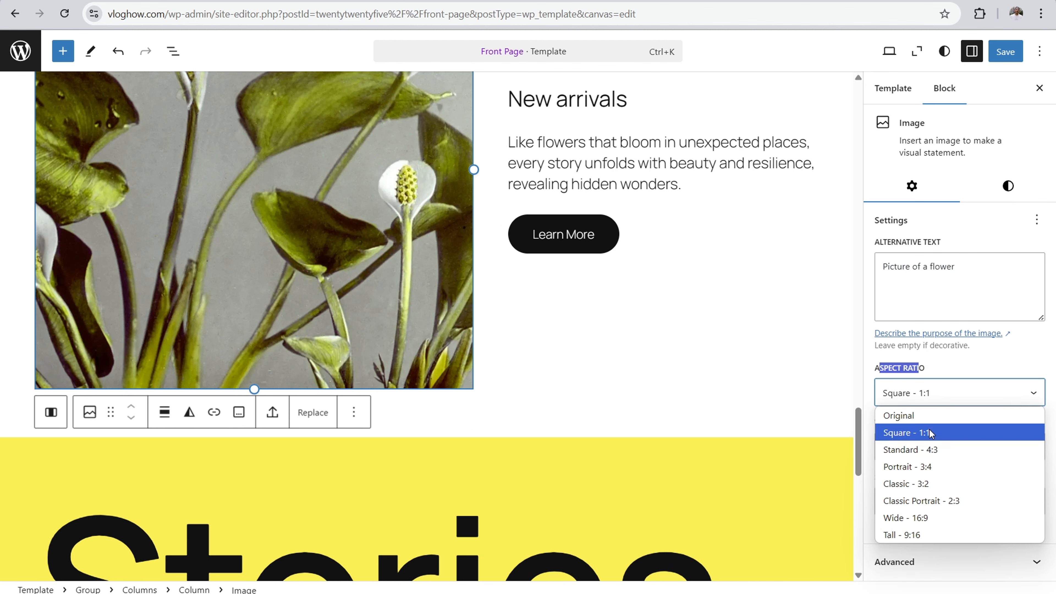
left_click(931, 450)
scroll(677, 337, "up", 3)
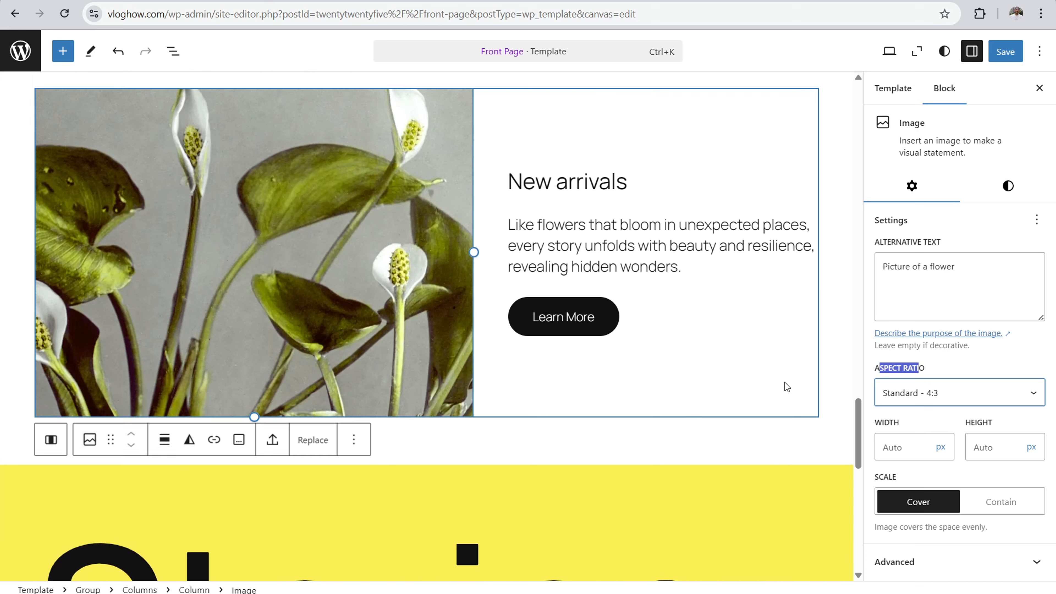
left_click(945, 397)
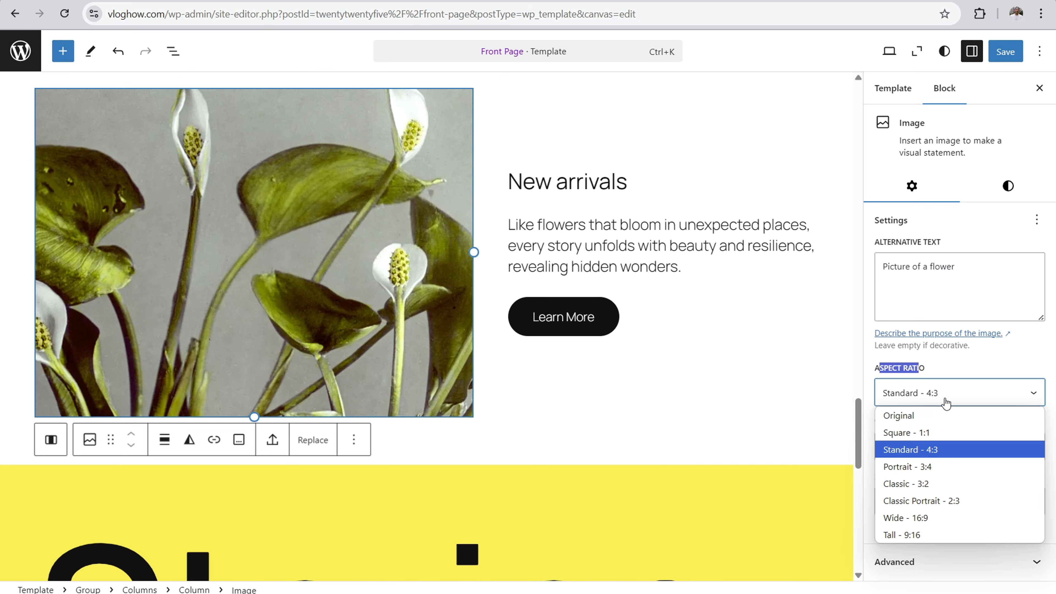
left_click(899, 467)
left_click(933, 397)
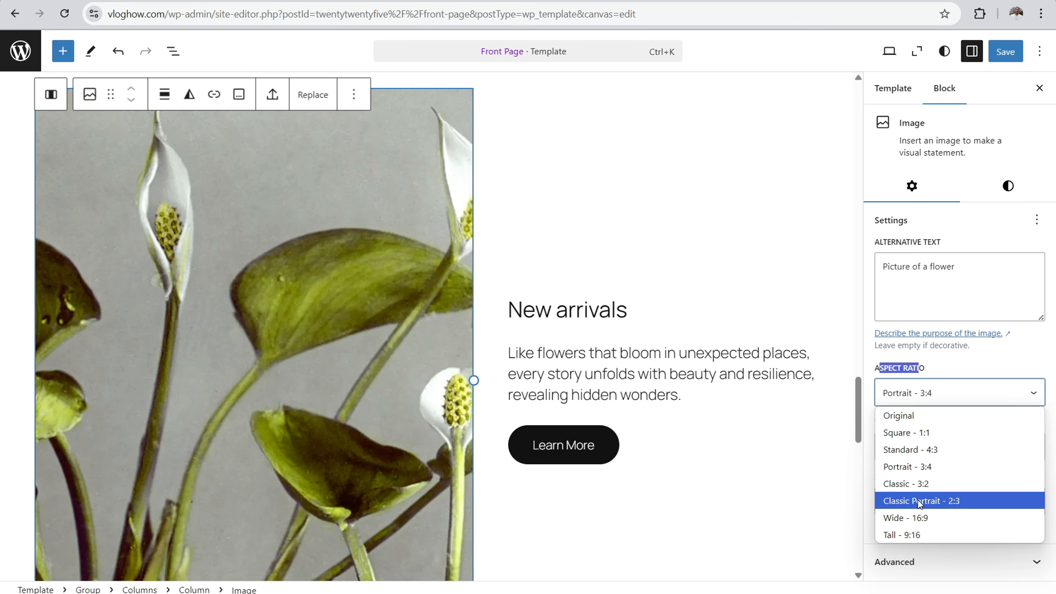
left_click(917, 500)
left_click(935, 403)
left_click(908, 533)
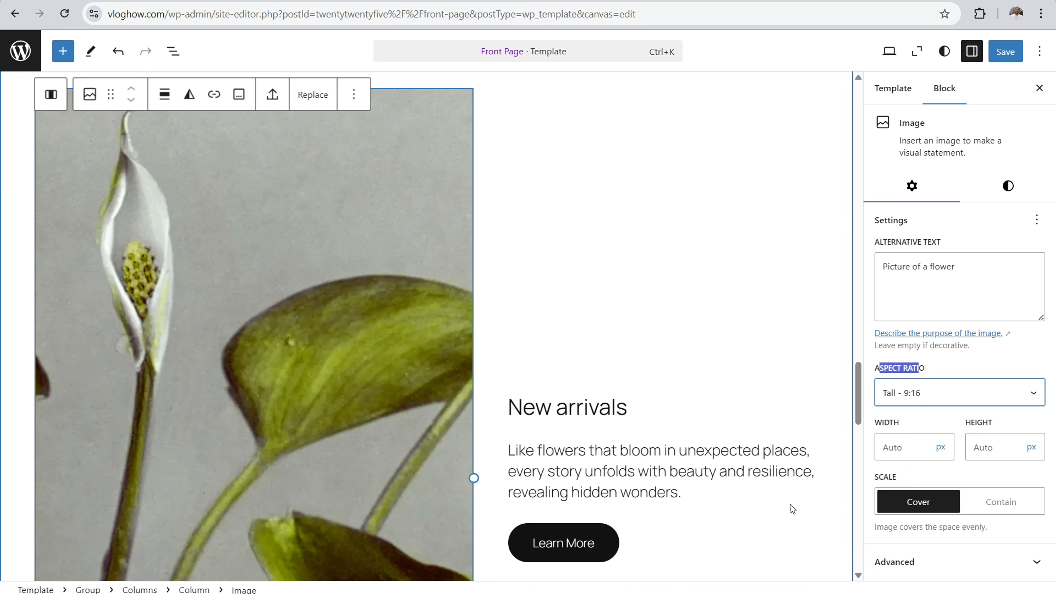
Step: Set the flower image's aspect ratio to Portrait - 3:4
left_click(975, 392)
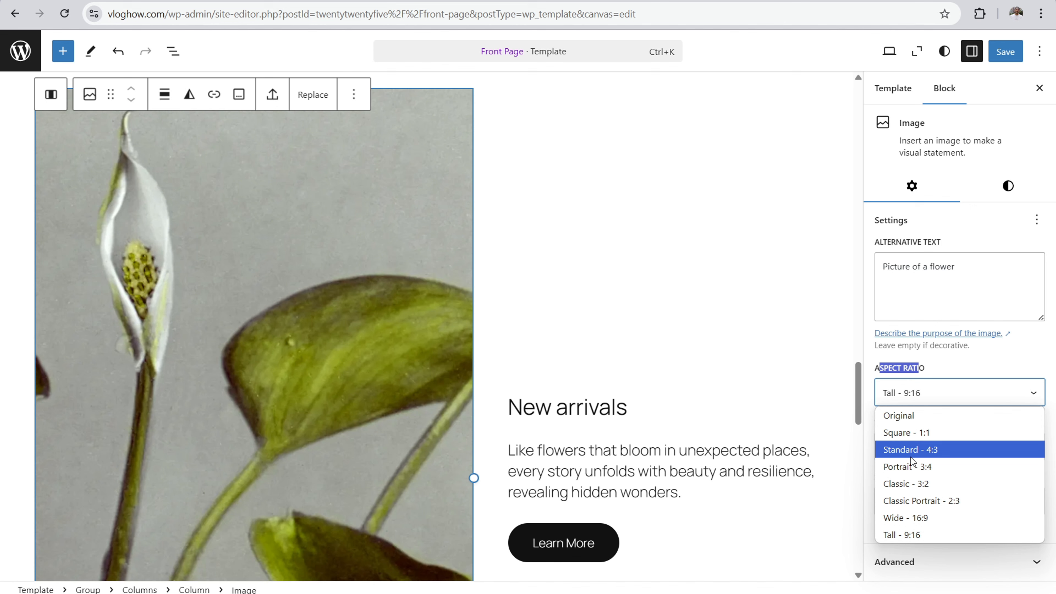
left_click(910, 467)
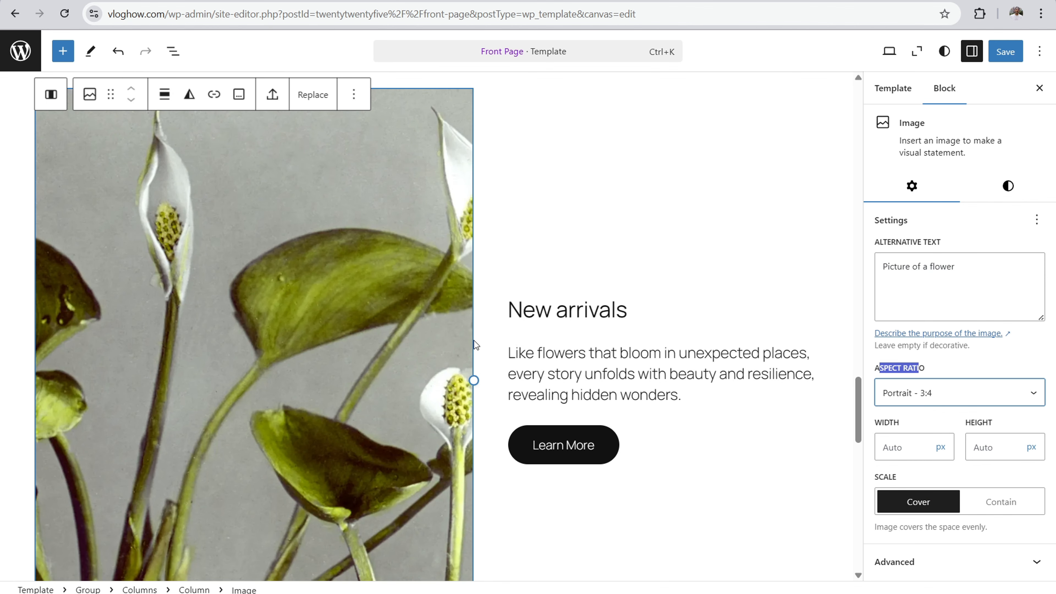
scroll(459, 329, "up", 2)
scroll(459, 329, "up", 5)
left_click(460, 330)
scroll(559, 204, "up", 11)
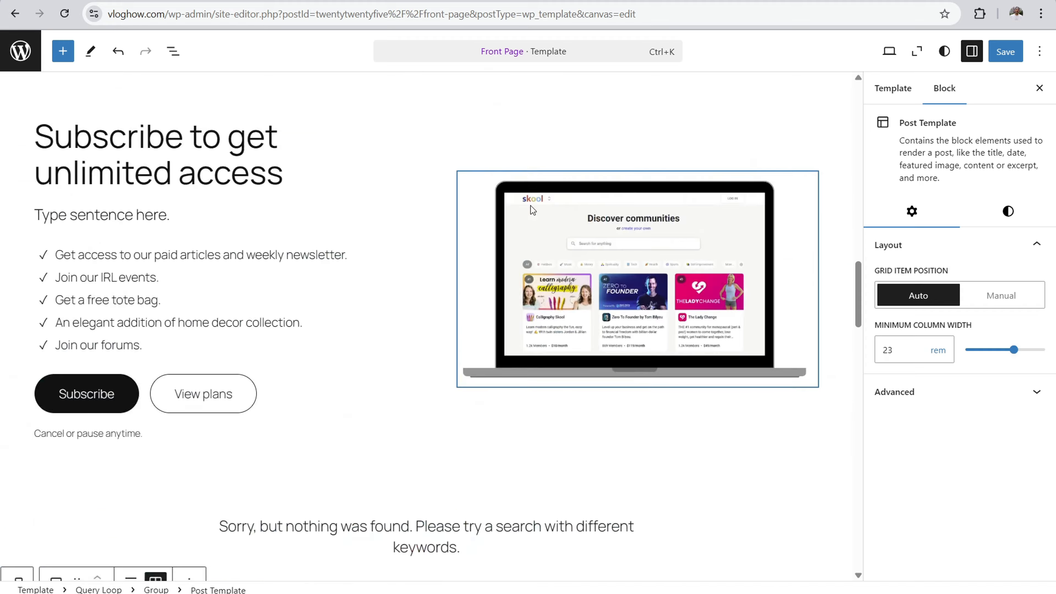
scroll(689, 496, "down", 10)
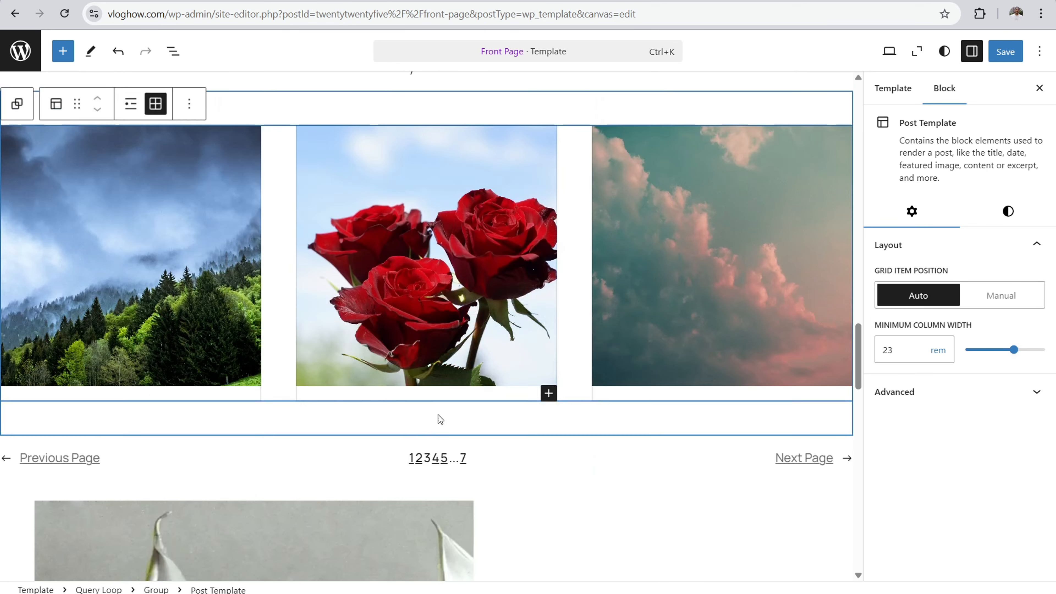
Step: Select the flower image beside New arrivals and the laptop image in the Subscribe section to view their aspect ratio settings
scroll(440, 419, "down", 8)
left_click(325, 320)
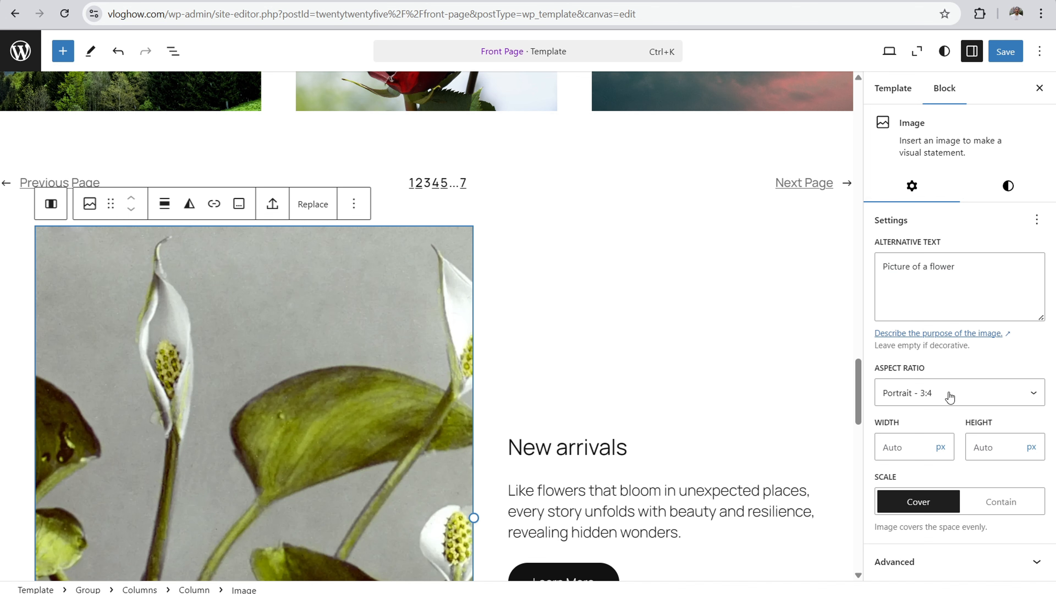
left_click_drag(858, 404, 850, 275)
scroll(593, 270, "down", 5)
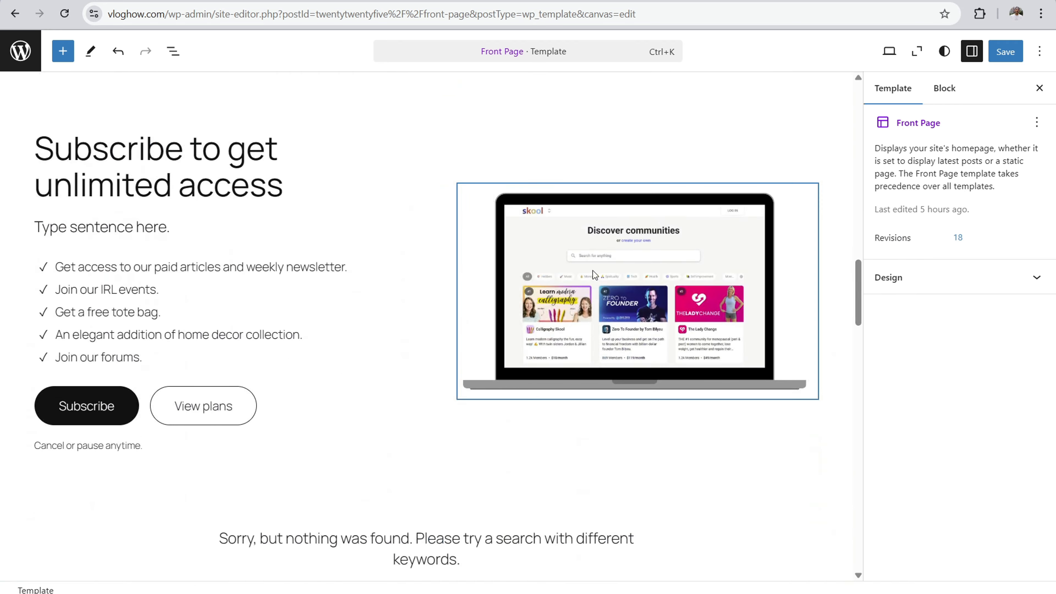
left_click(610, 279)
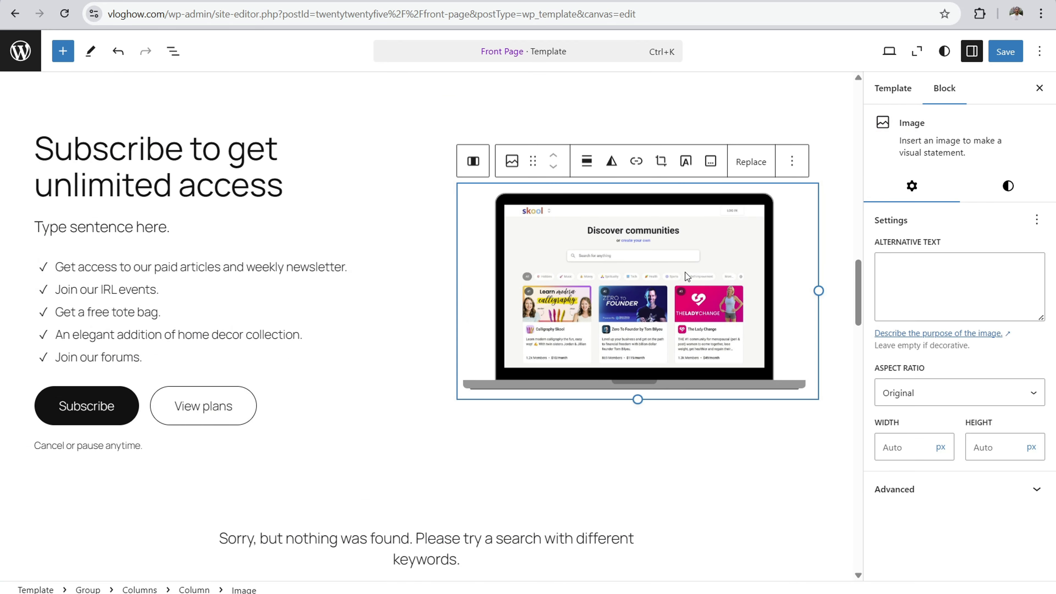
Step: Try the Classic Portrait 2:3, Standard 4:3, Portrait 3:4 and Wide 16:9 aspect ratios on the laptop image, and restore Original
left_click(921, 403)
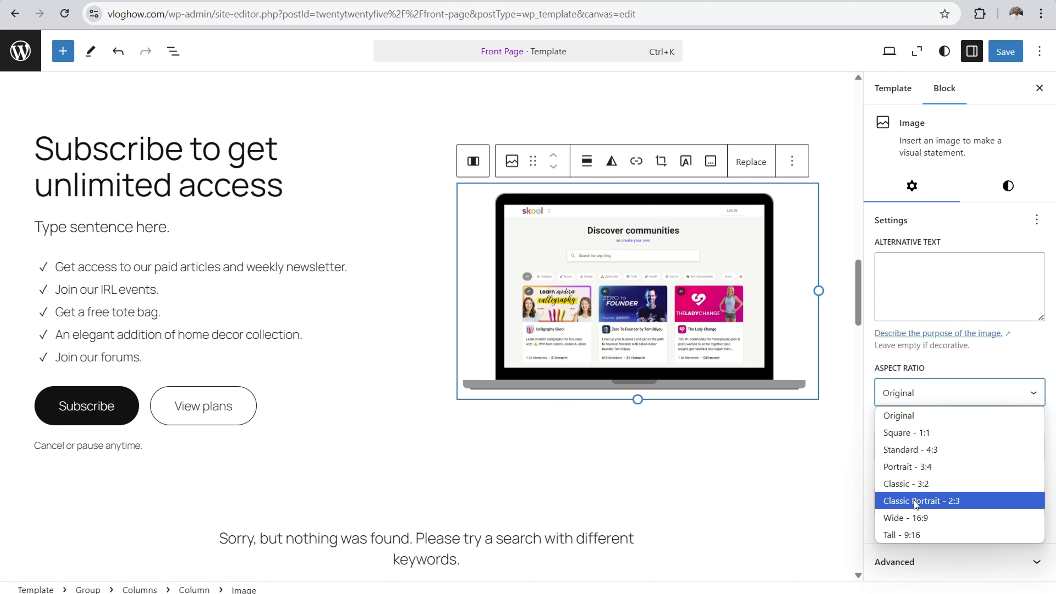
left_click(914, 501)
left_click(924, 397)
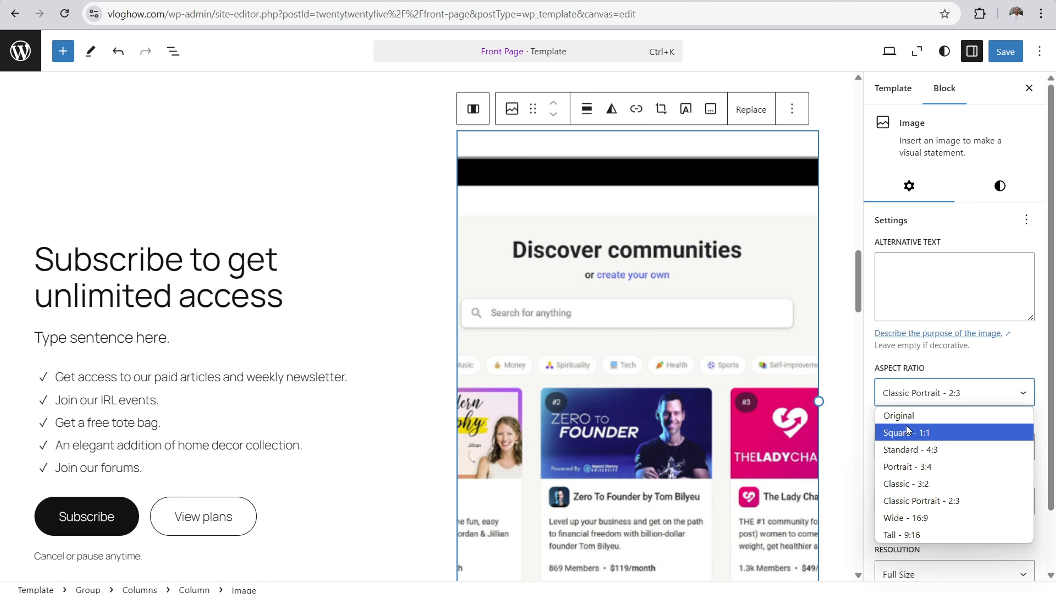
left_click(905, 448)
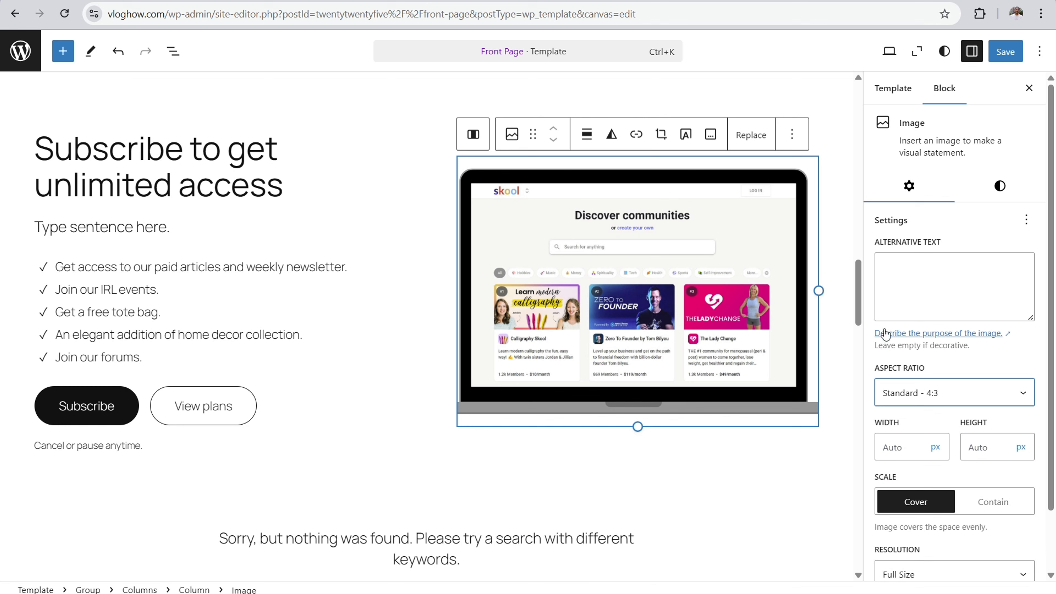
left_click(969, 402)
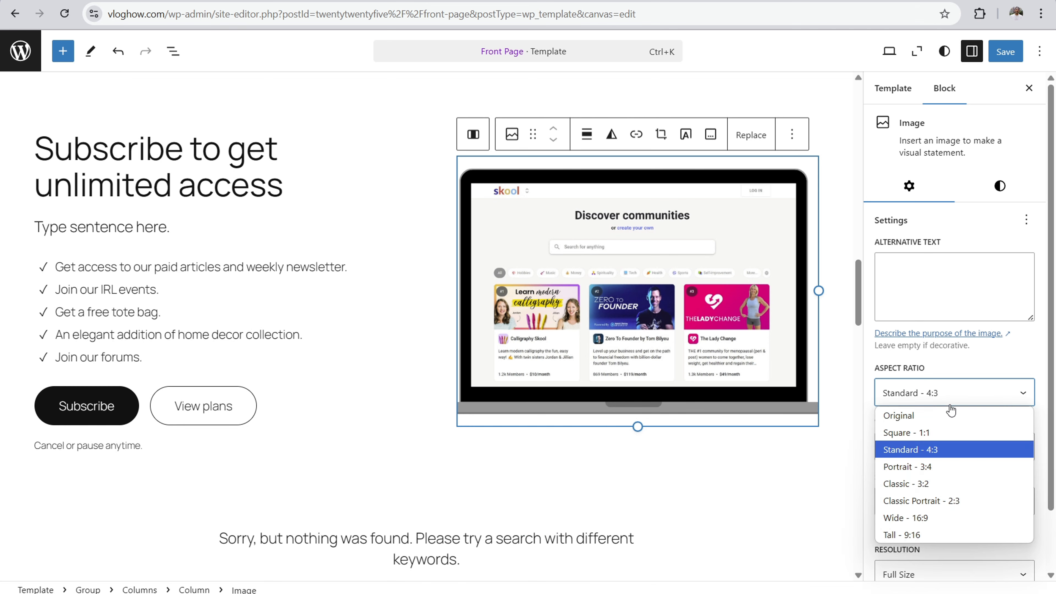
left_click(909, 469)
left_click(921, 391)
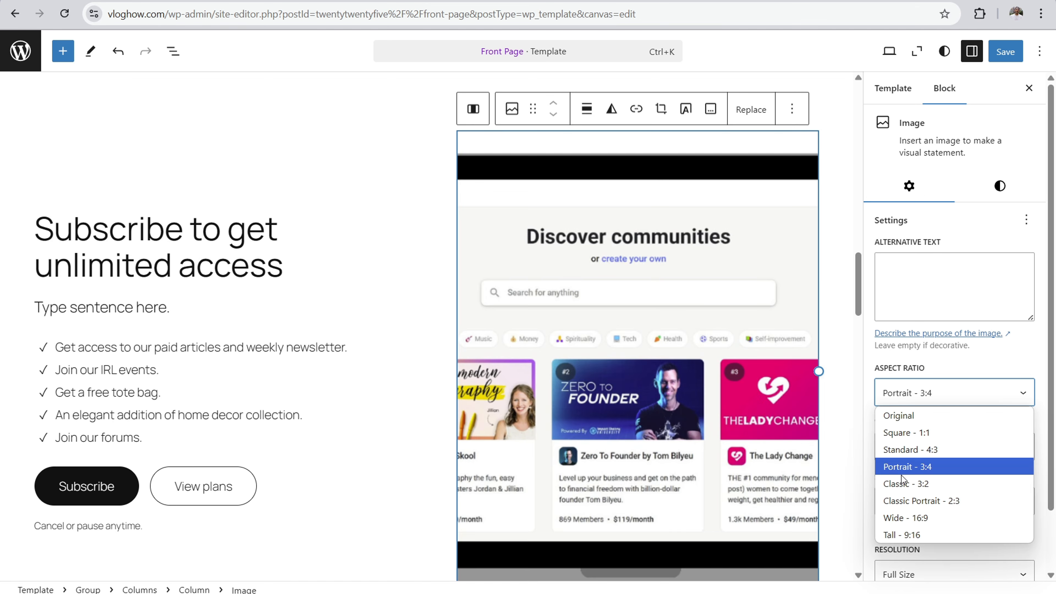
left_click(909, 517)
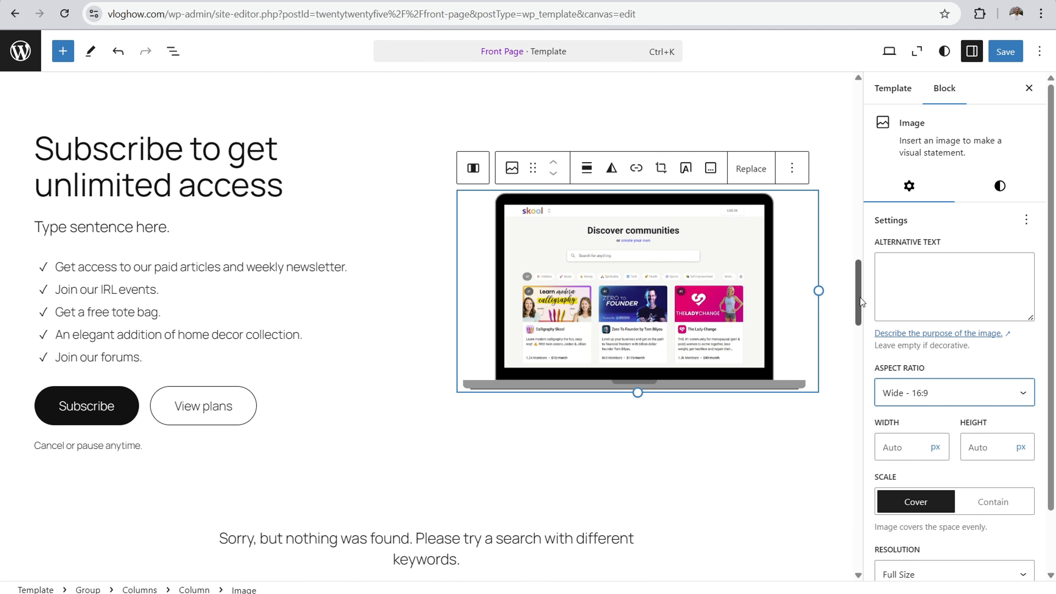
left_click(926, 406)
left_click(905, 416)
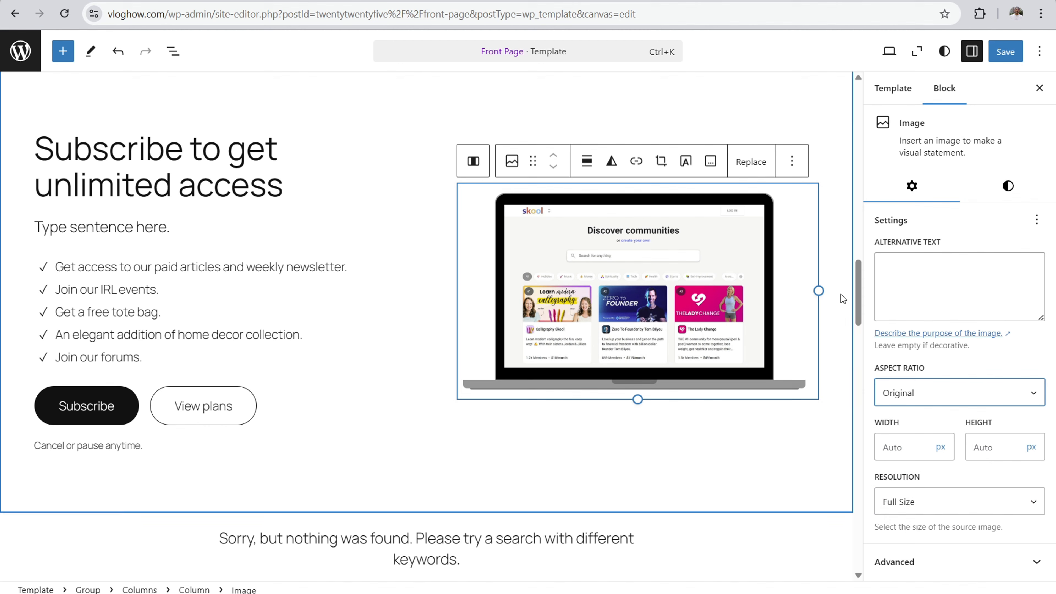
Step: Set the aspect ratio of the flower image beside New arrivals to Square - 1:1
left_click_drag(856, 305, 856, 416)
left_click(436, 286)
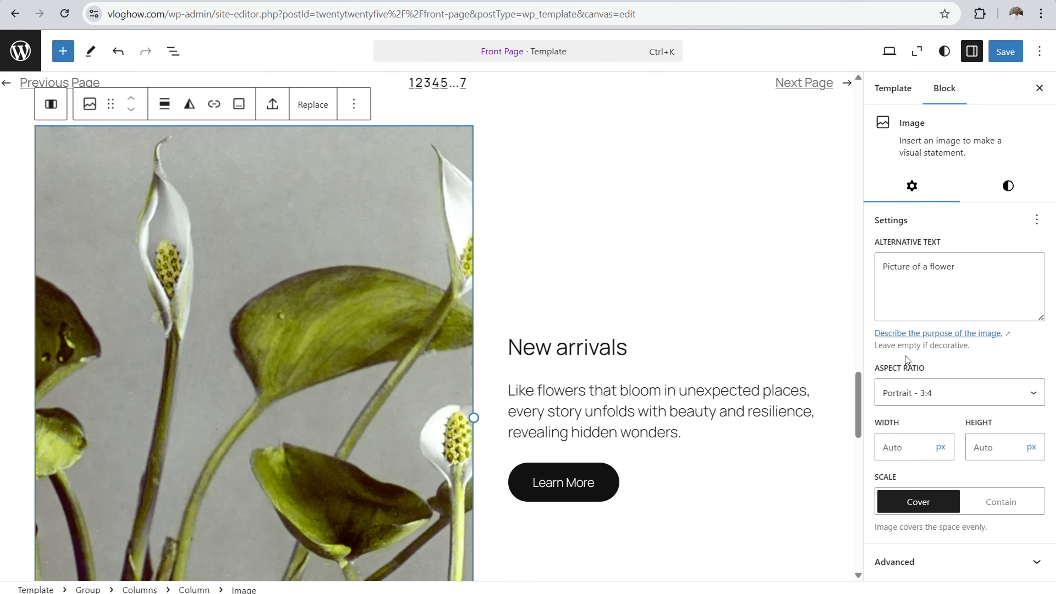
left_click(952, 393)
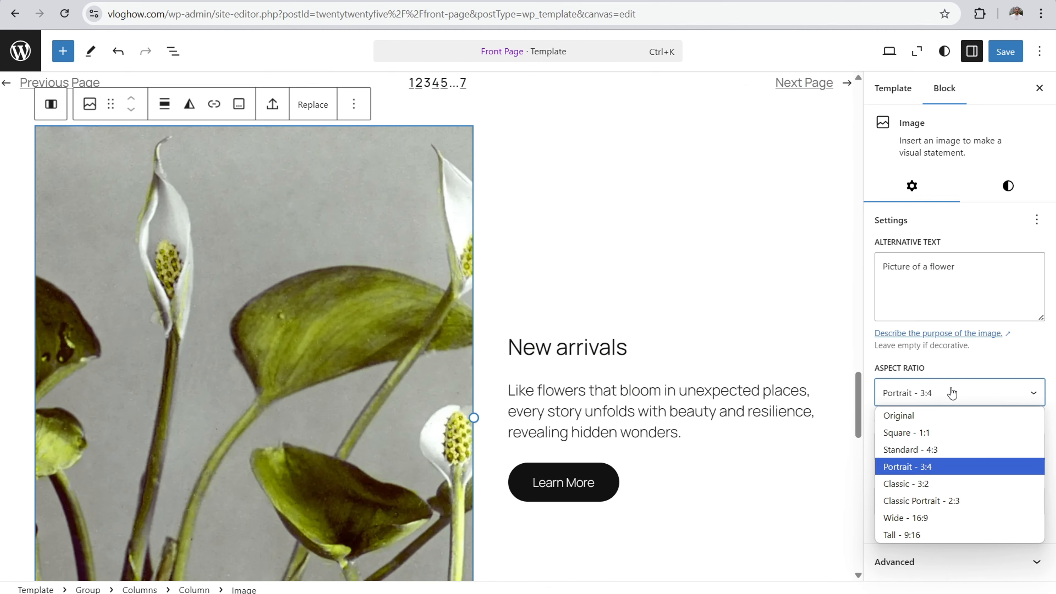
left_click(917, 433)
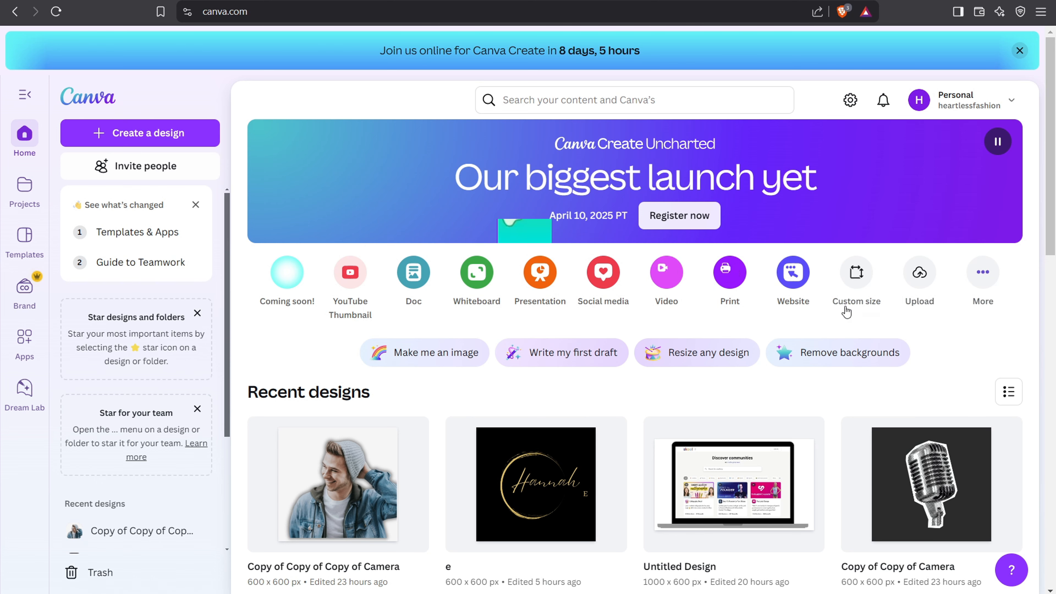
Step: Switch to Canva and create a new custom-size design of 500 × 500 px
left_click(863, 282)
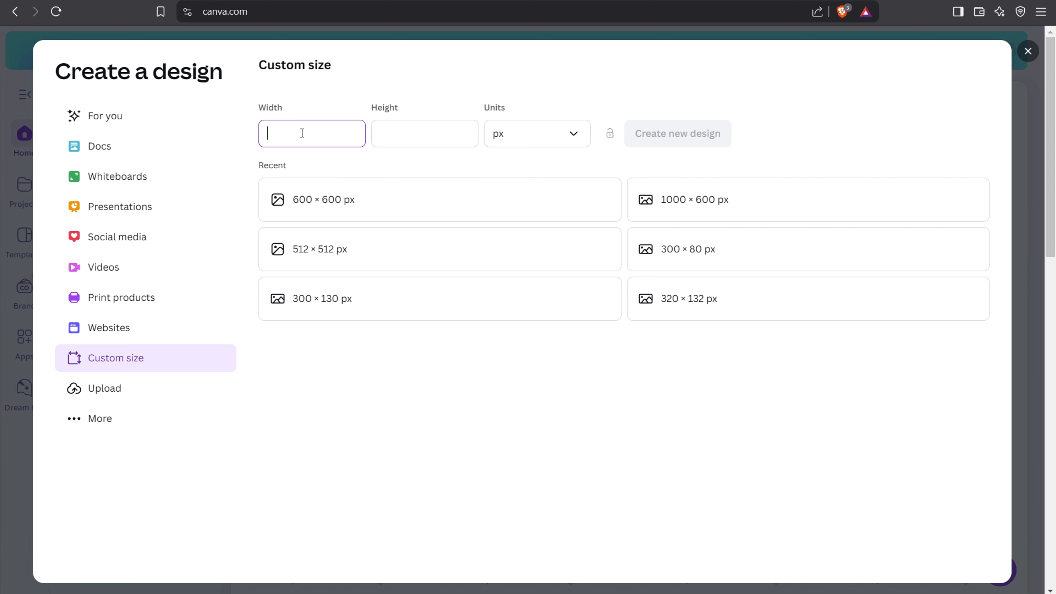
left_click(381, 134)
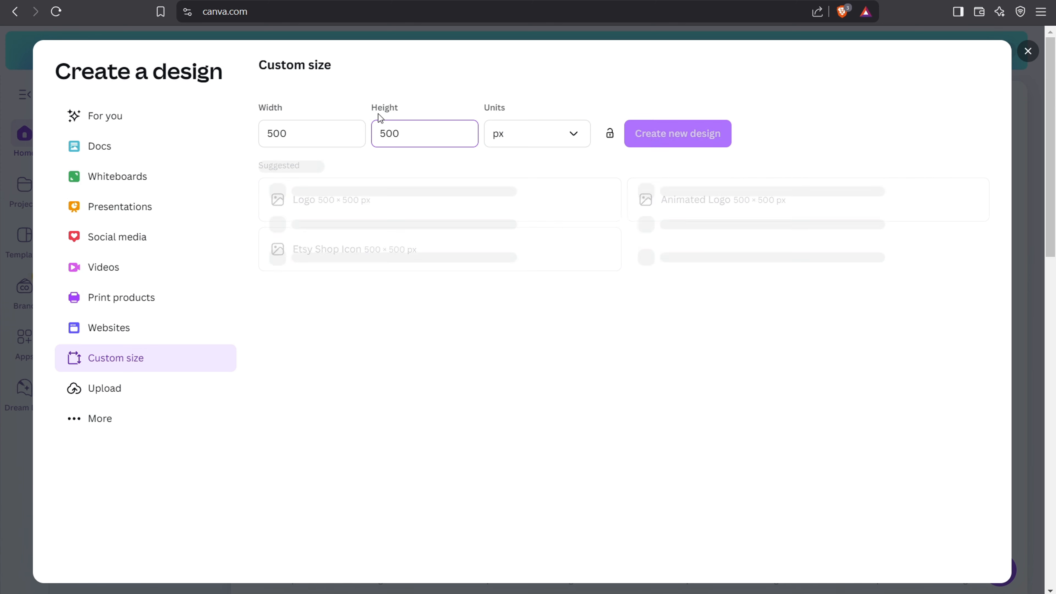
left_click(542, 141)
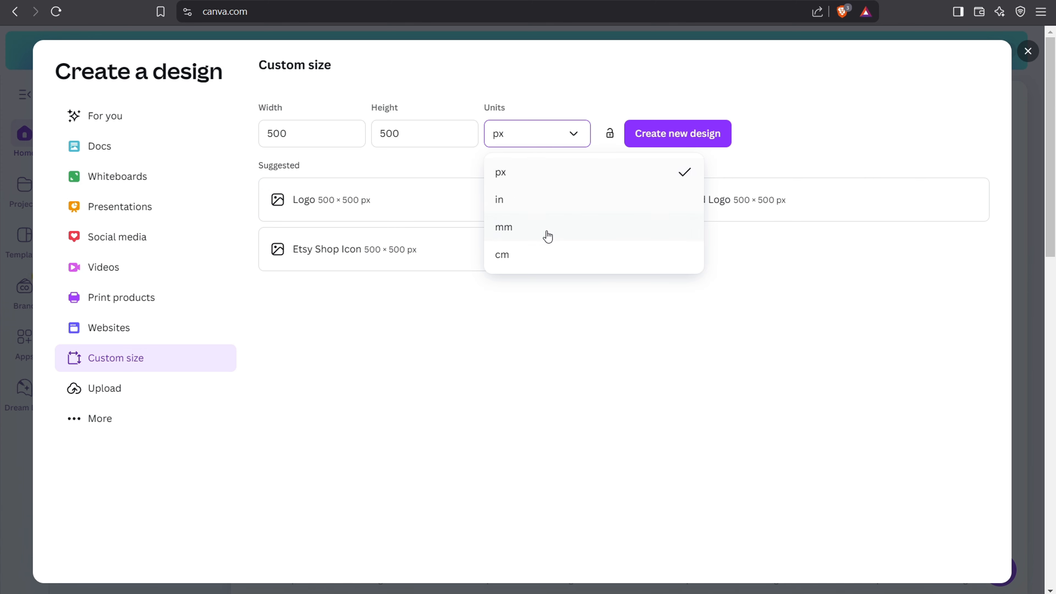
left_click(531, 173)
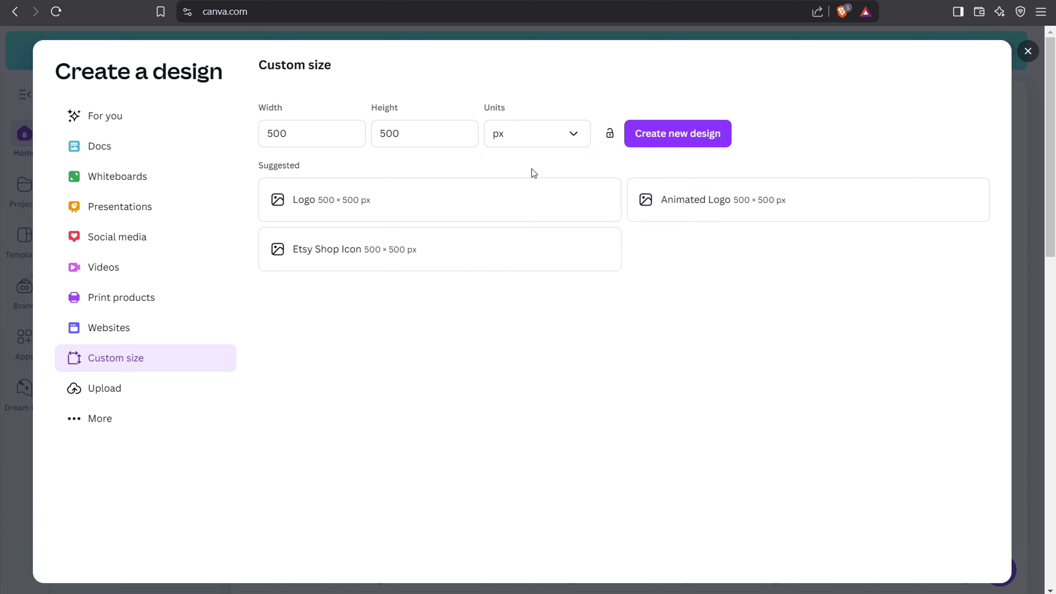
left_click(697, 134)
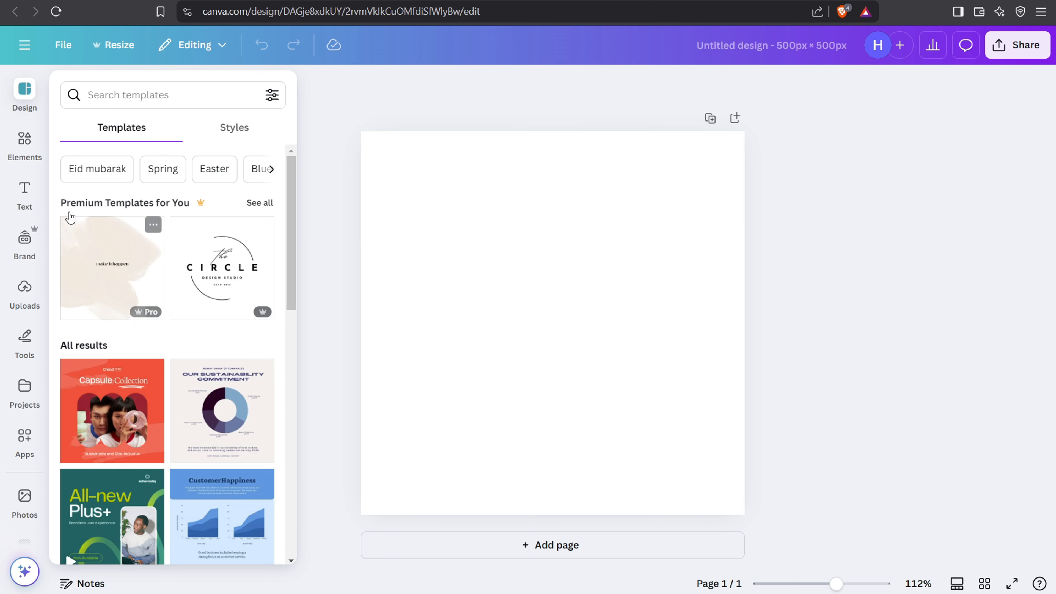
Step: Search the Canva elements for "tree" and browse the results
left_click(26, 148)
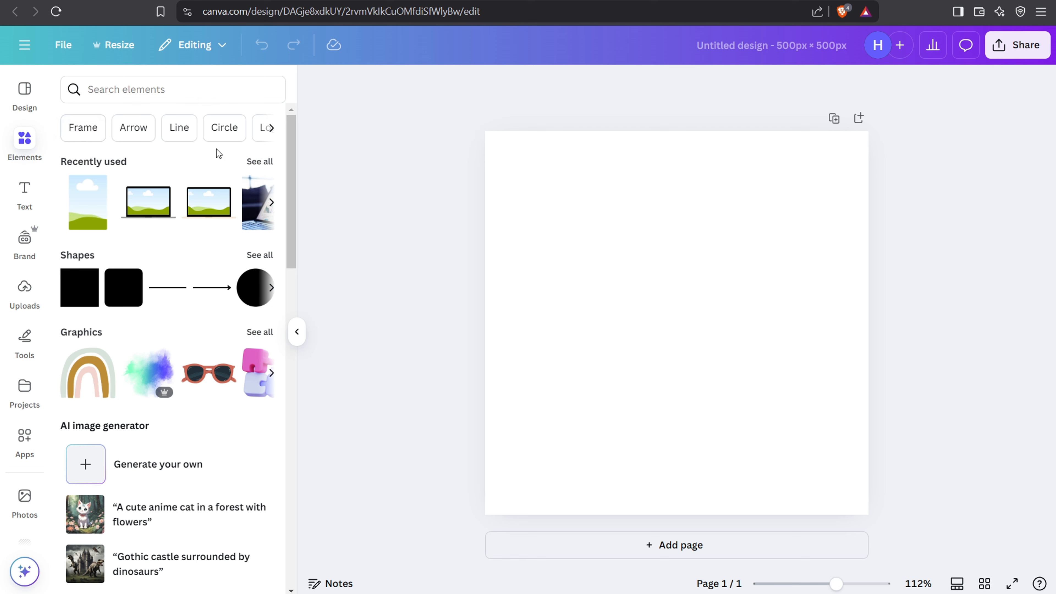
left_click(175, 90)
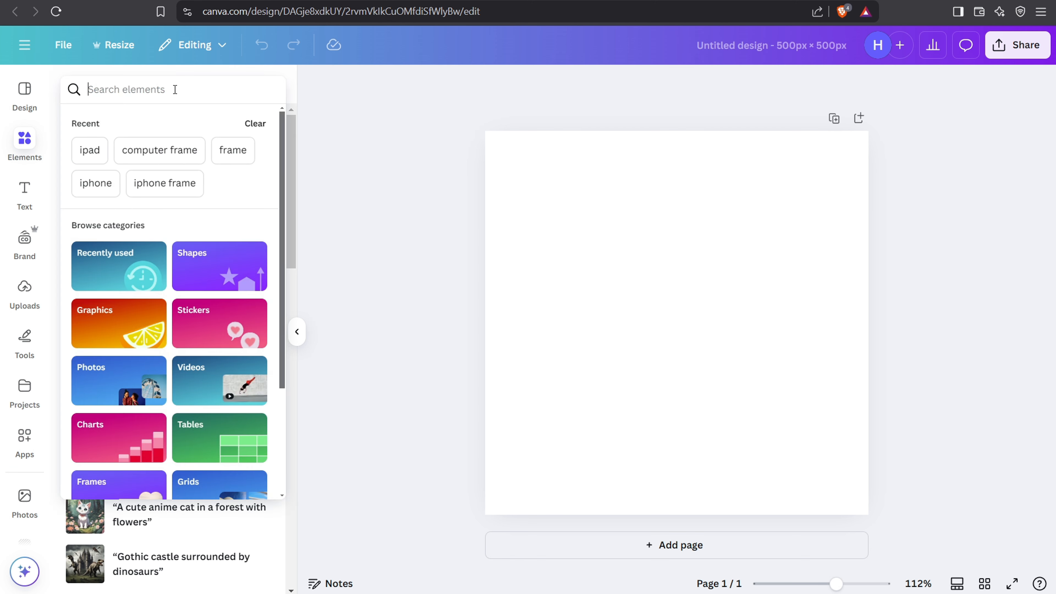
type("tree")
key("Return")
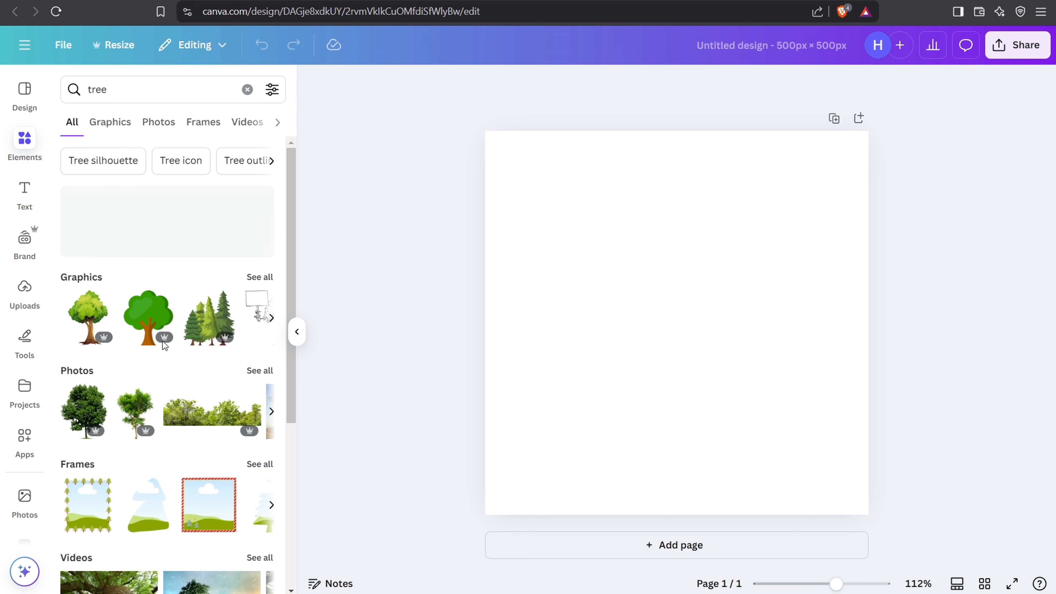
scroll(184, 393, "down", 6)
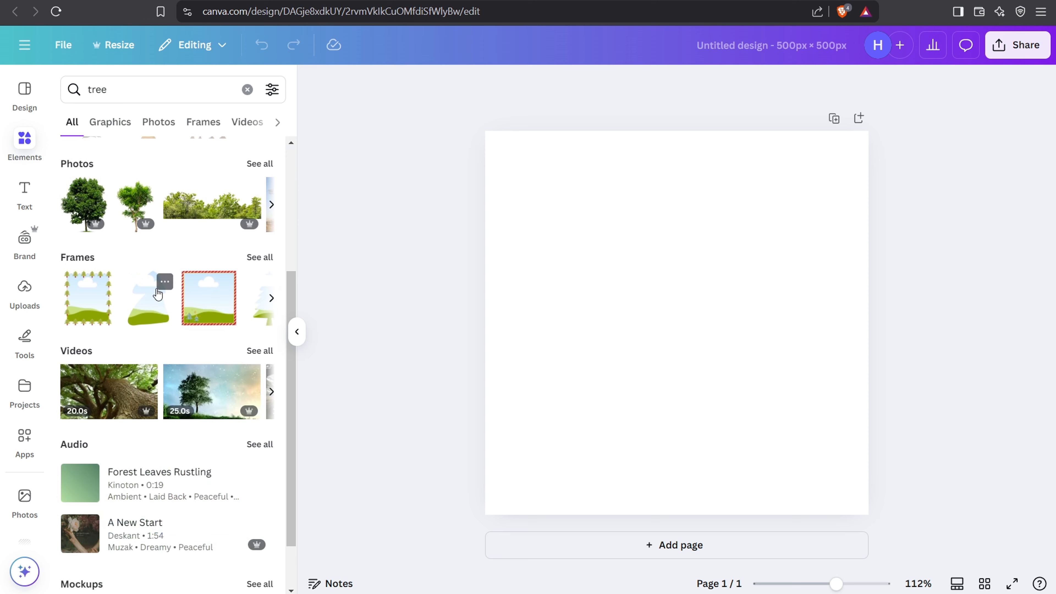
scroll(148, 338, "up", 6)
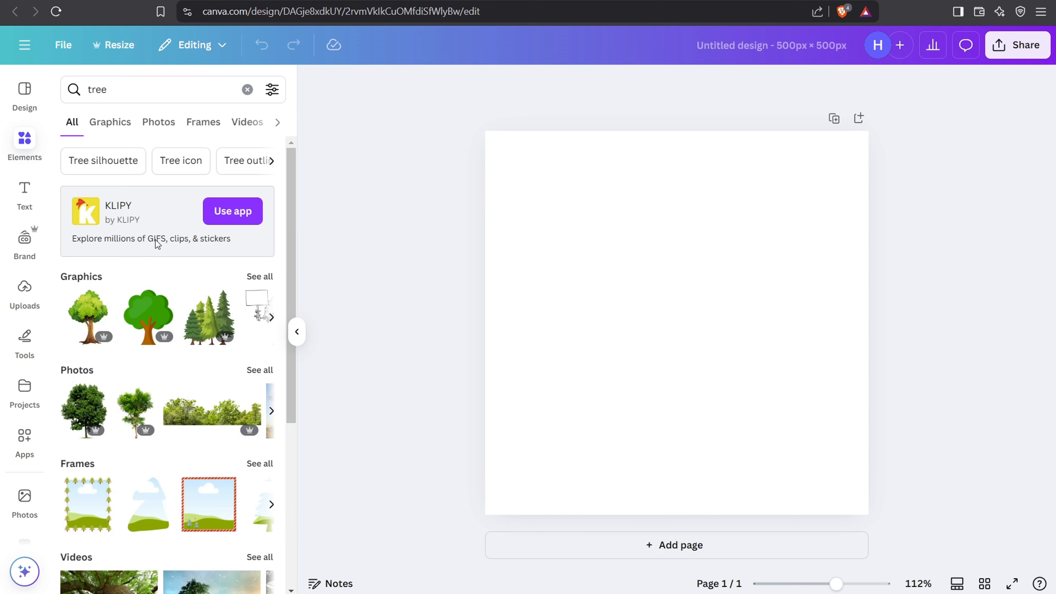
Step: Search the graphics for "camera" and add the gray halftone camera with pink accent marks to the page
left_click(117, 131)
left_click(130, 96)
key("BackSpace")
key("BackSpace")
key("BackSpace")
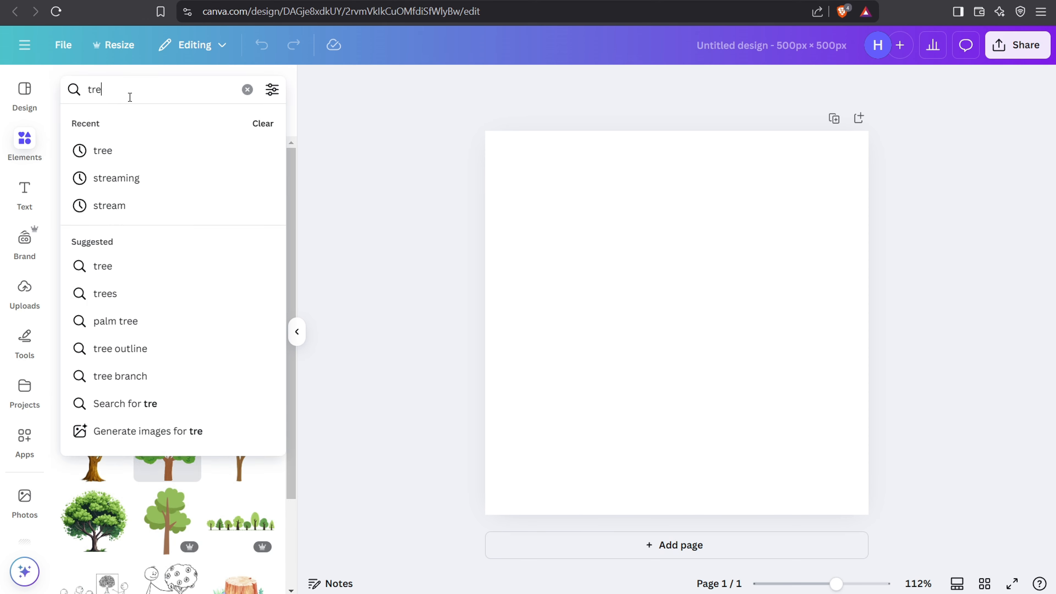
key("BackSpace")
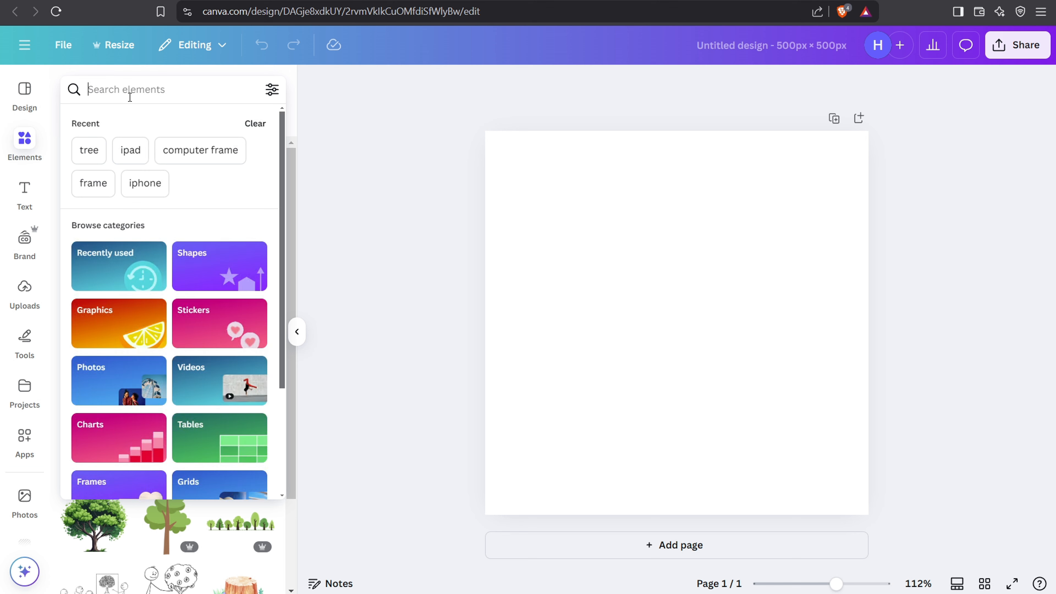
type("camera")
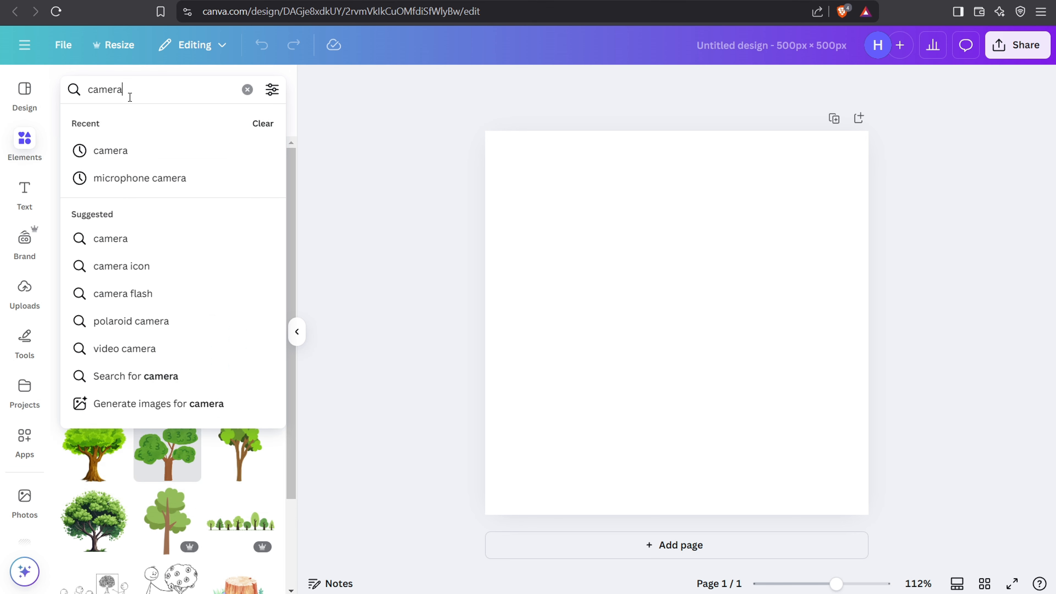
key("Return")
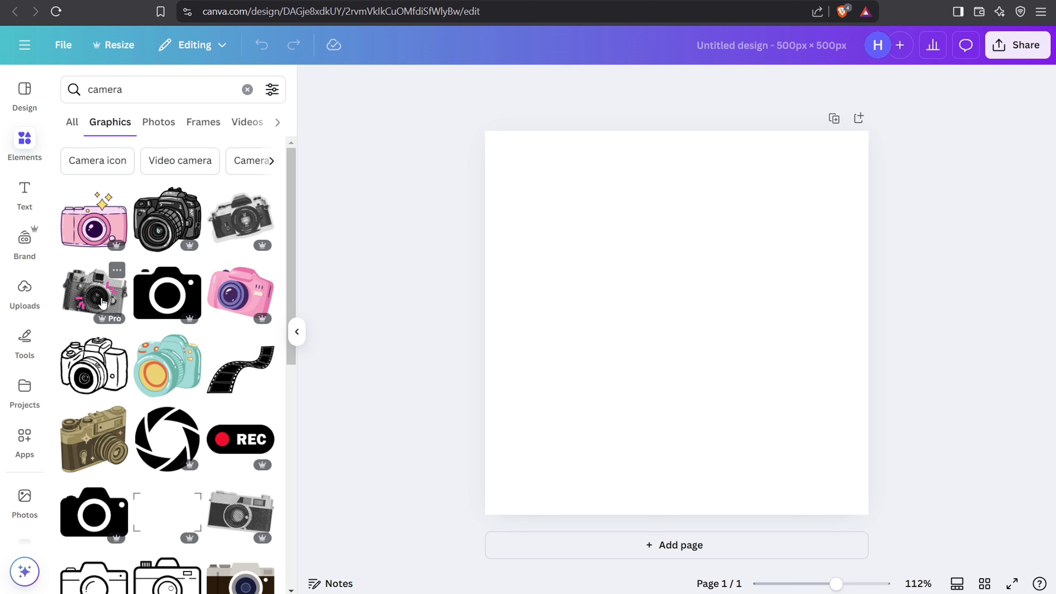
left_click(92, 292)
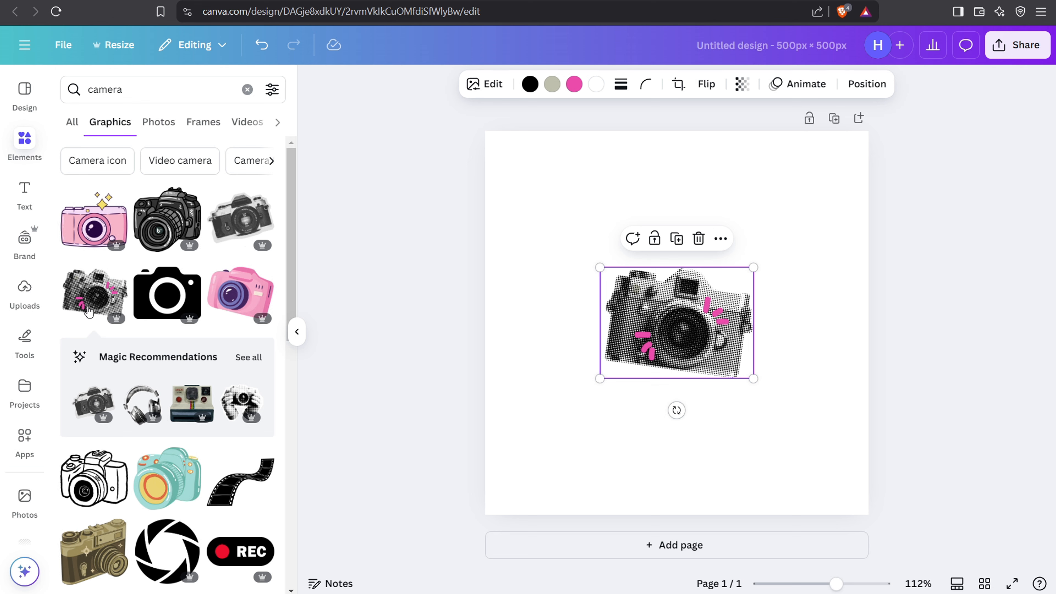
Step: Nudge the camera upward and add two small yellow stars from Magic Recommendations, one at its upper left and one at its lower right
left_click(248, 357)
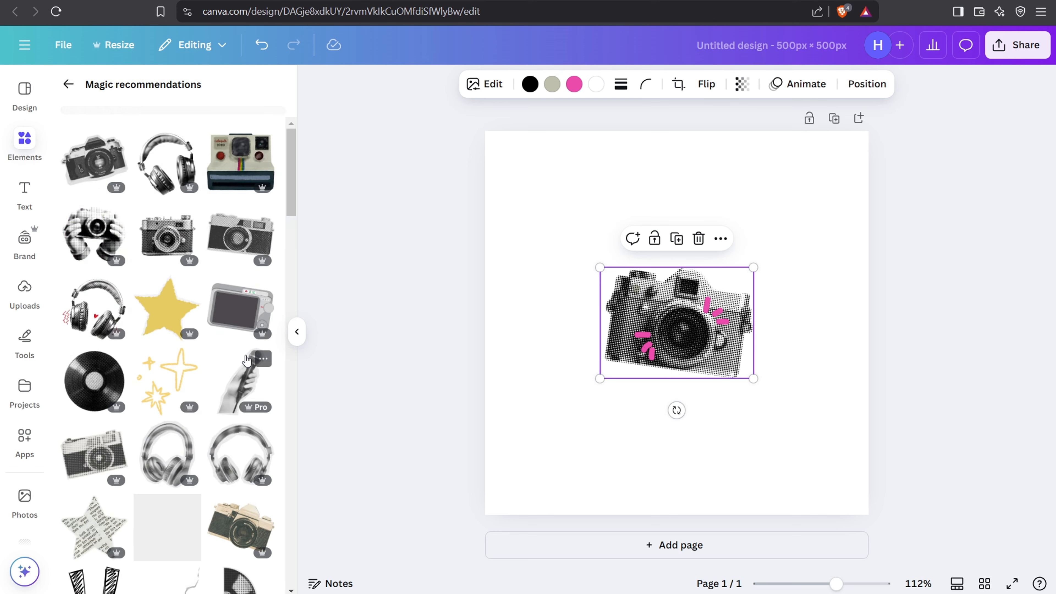
mouse_move(692, 305)
left_mouse_down()
mouse_move(680, 324)
mouse_move(693, 305)
left_mouse_up()
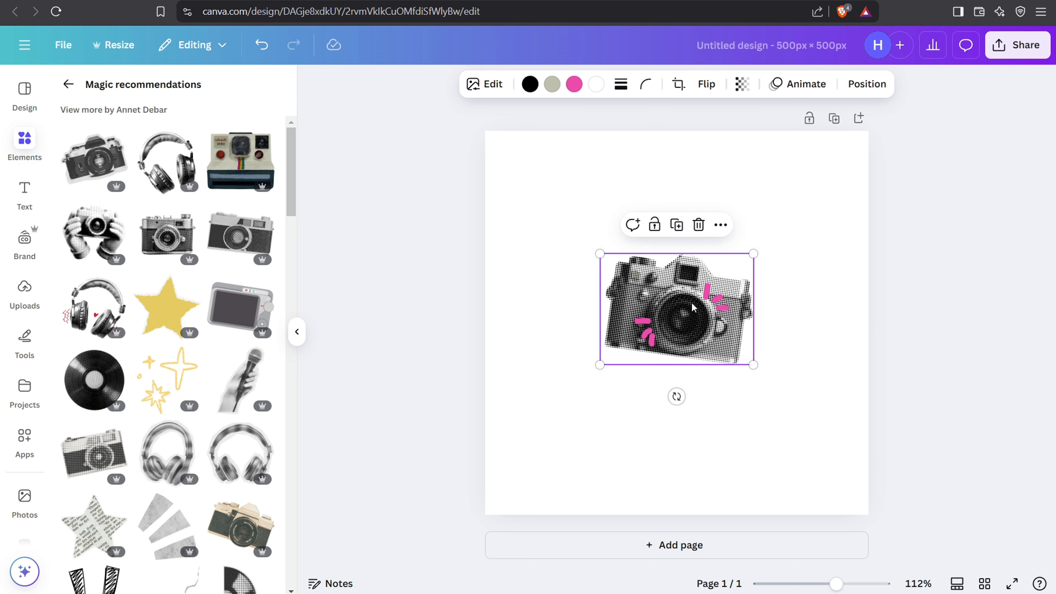
left_click(166, 306)
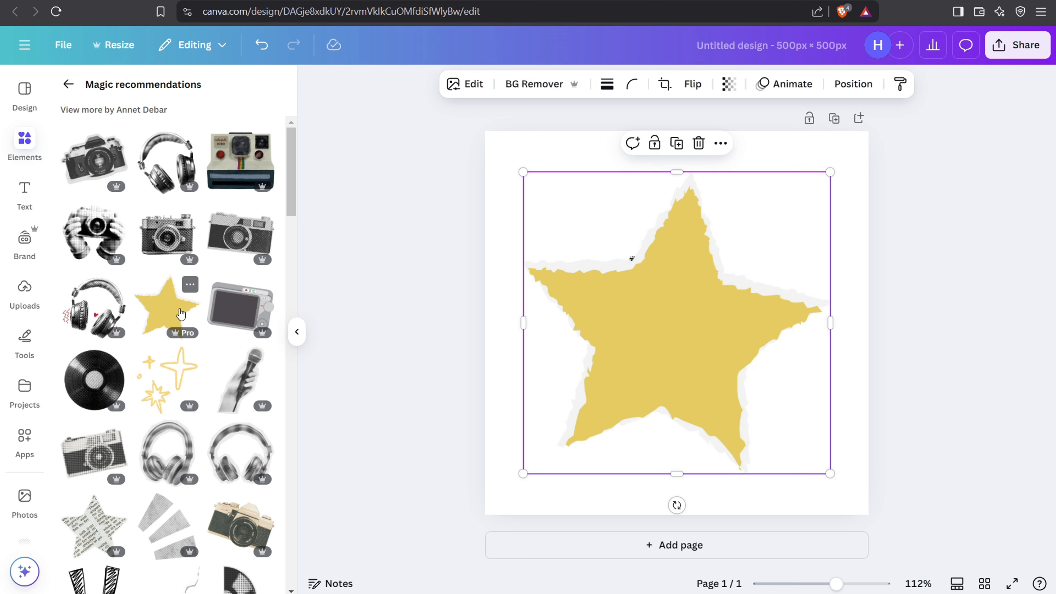
left_click_drag(830, 473, 605, 280)
left_click(167, 305)
left_click_drag(693, 340, 796, 437)
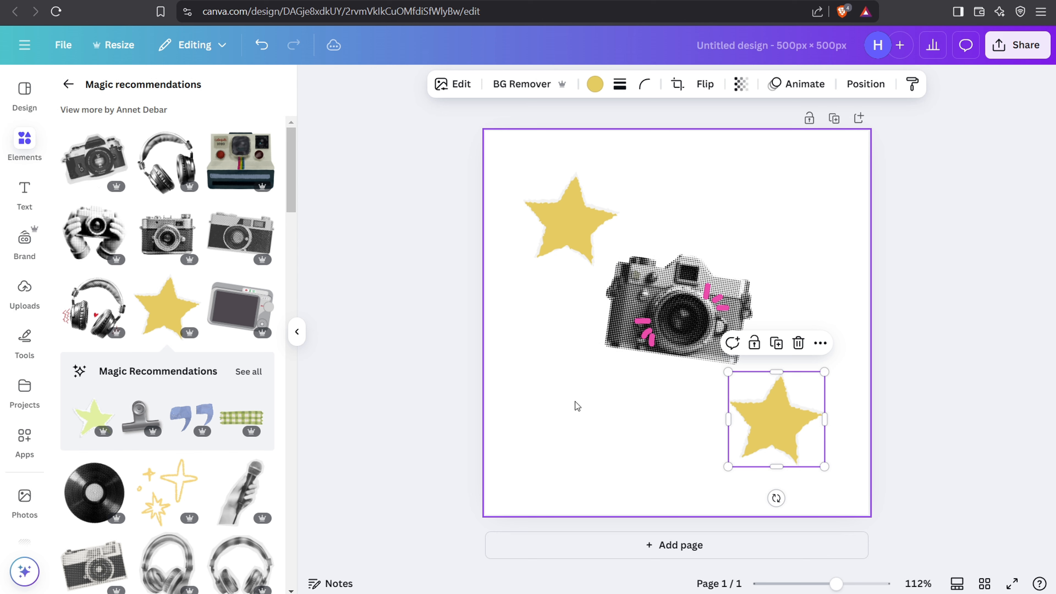
Step: Set the page's background color to the document pink #f84eab
left_click(808, 142)
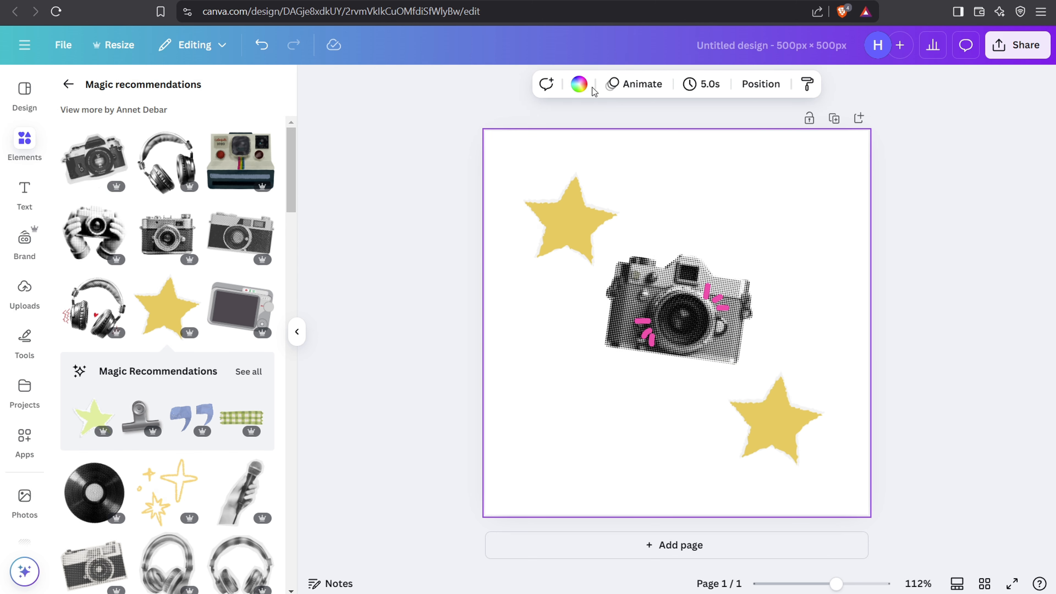
left_click(579, 85)
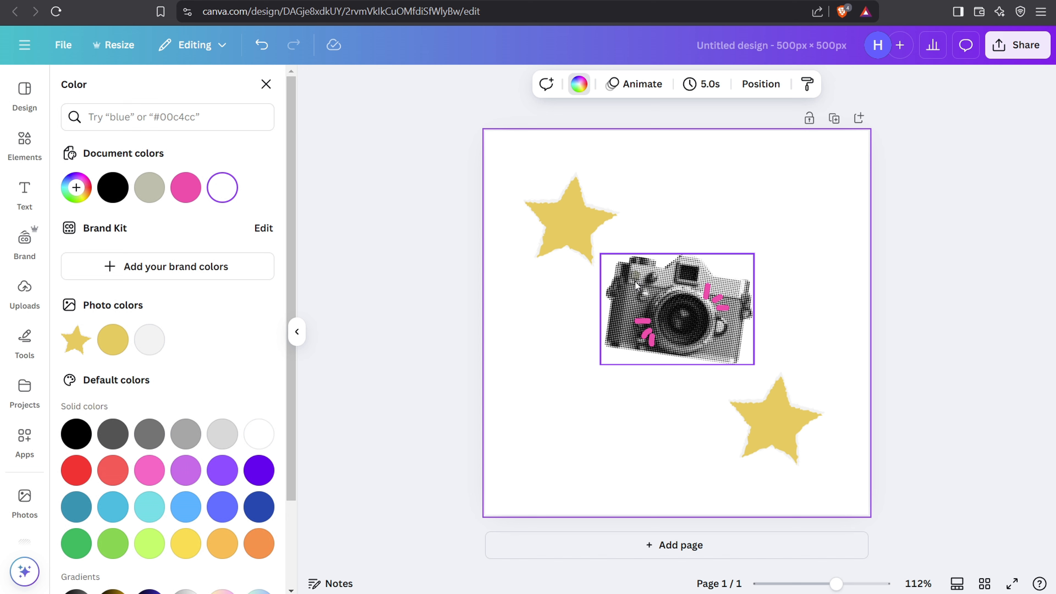
left_click(191, 194)
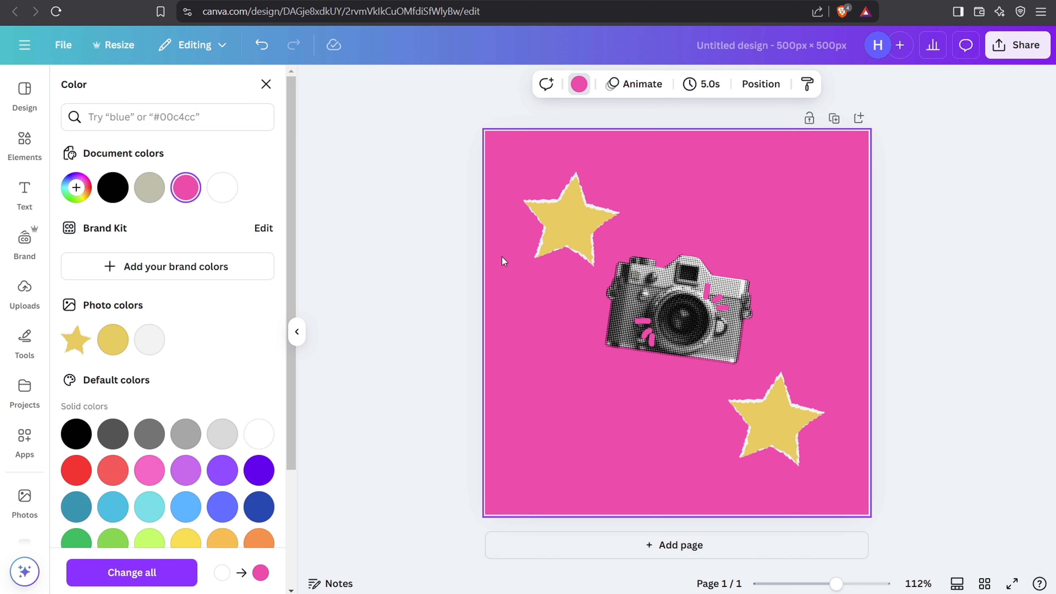
Step: Darken the page's pink background to the custom solid color #EC3699
left_click(77, 188)
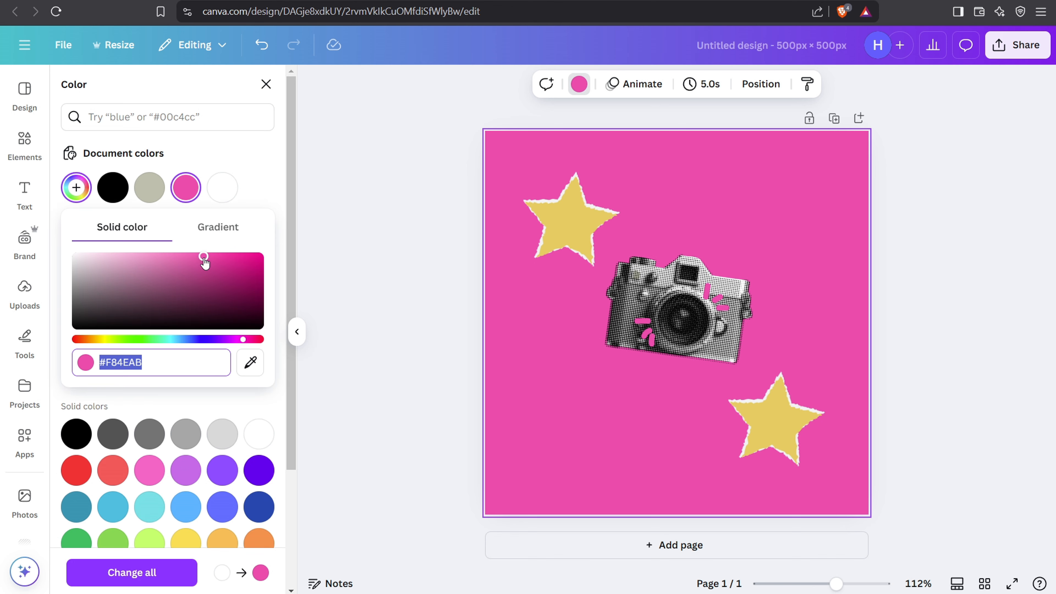
left_click_drag(203, 257, 220, 258)
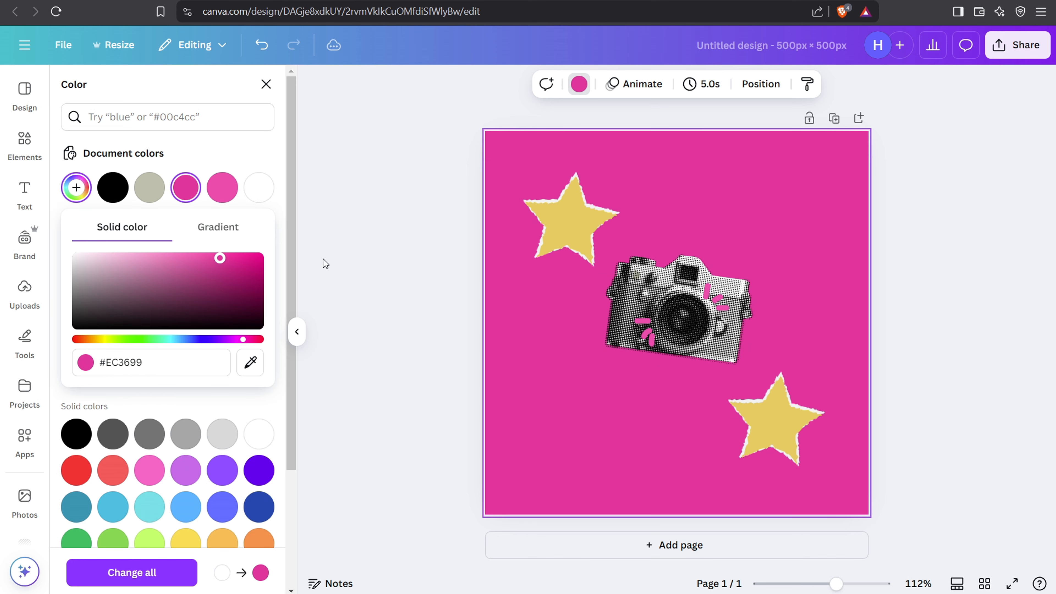
left_click(444, 259)
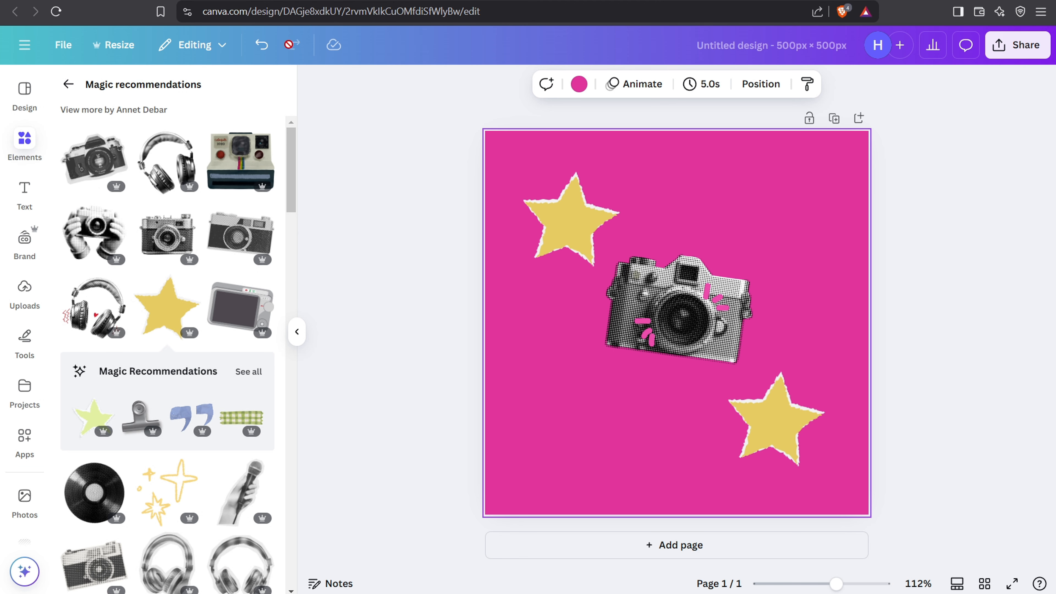
Step: Undo the background colors, both yellow stars, the camera's moves and the camera itself, back to a blank white page
left_click(261, 47)
left_click(262, 46)
left_click(262, 46)
left_click(262, 46)
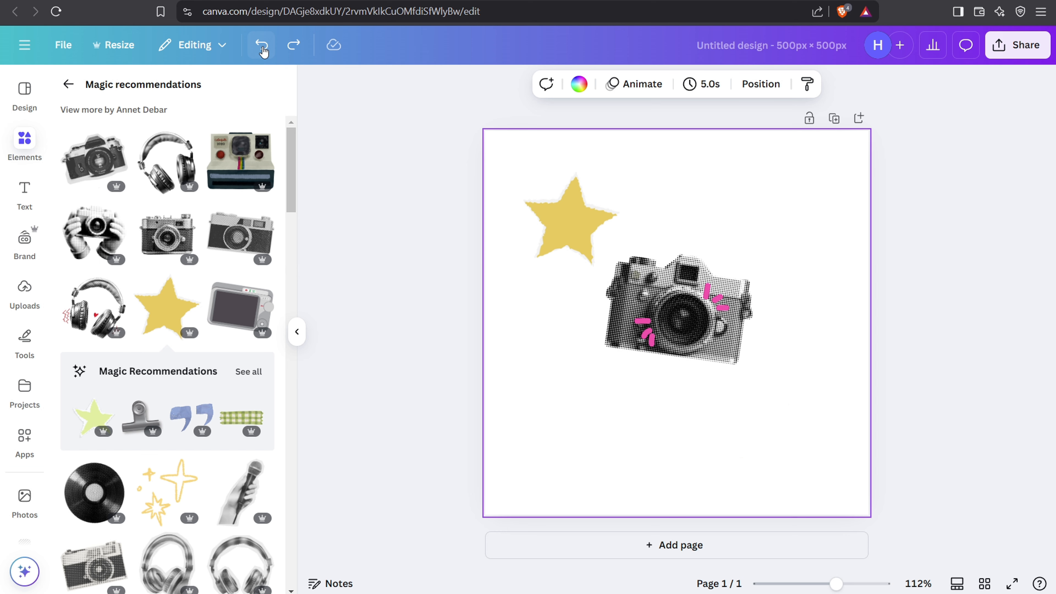
left_click(262, 46)
left_click(261, 46)
left_click(260, 46)
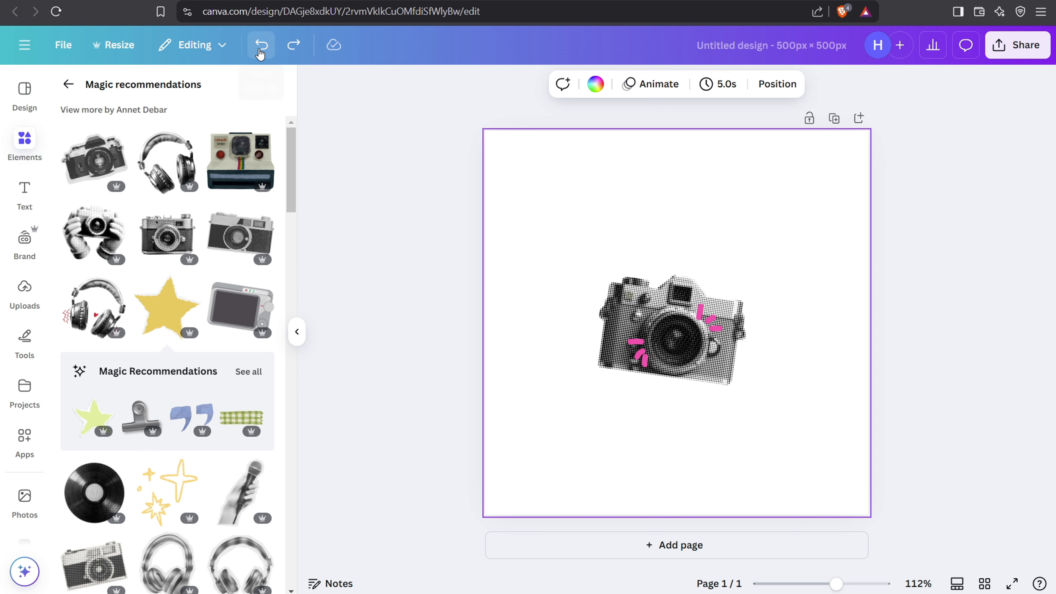
left_click(260, 45)
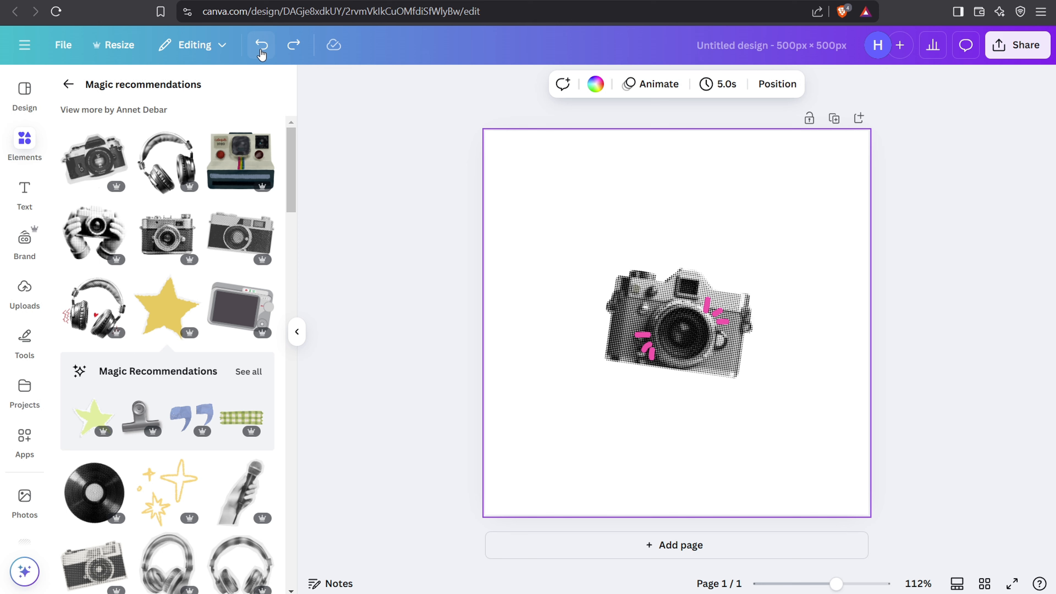
left_click(260, 45)
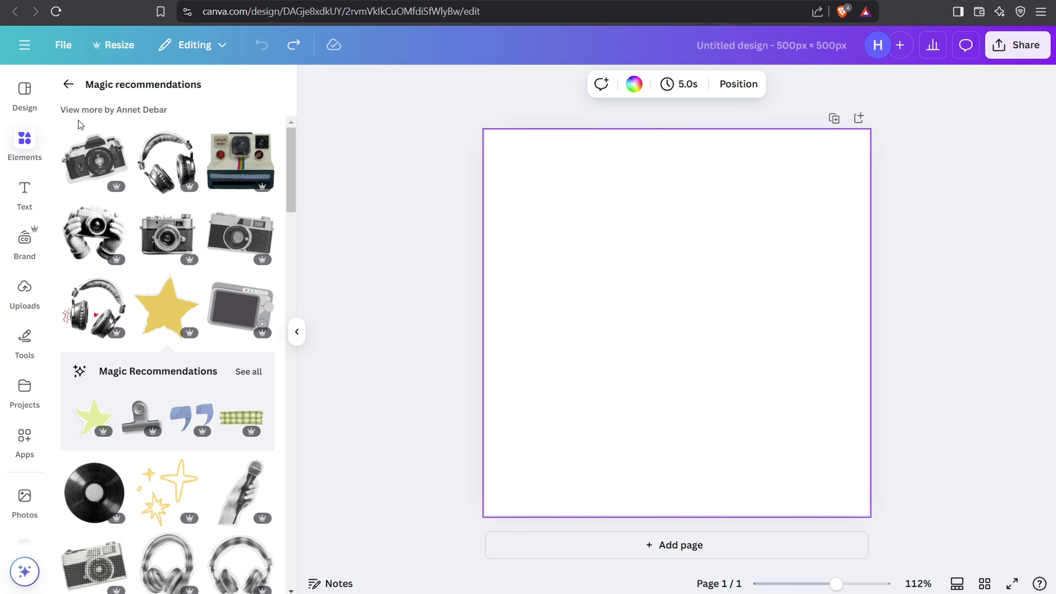
Step: Add a default heading text box reading "Heading" to the page
left_click(21, 199)
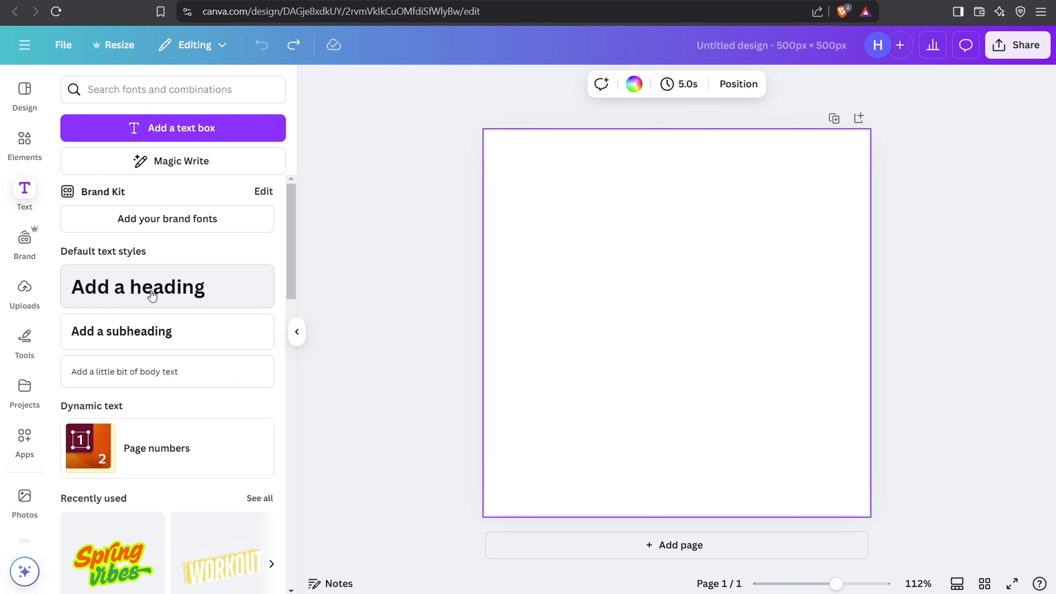
left_click(226, 295)
type("Heading")
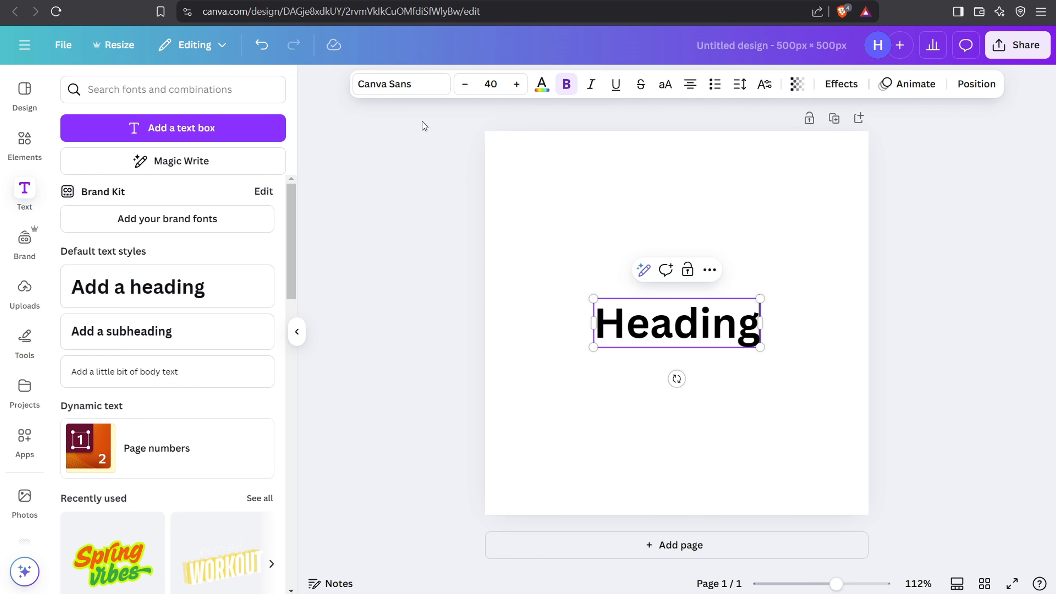
Step: Try the Klemer Display and Playfair Display fonts on the heading, and undo both font changes
left_click(418, 85)
left_click_drag(290, 200, 278, 267)
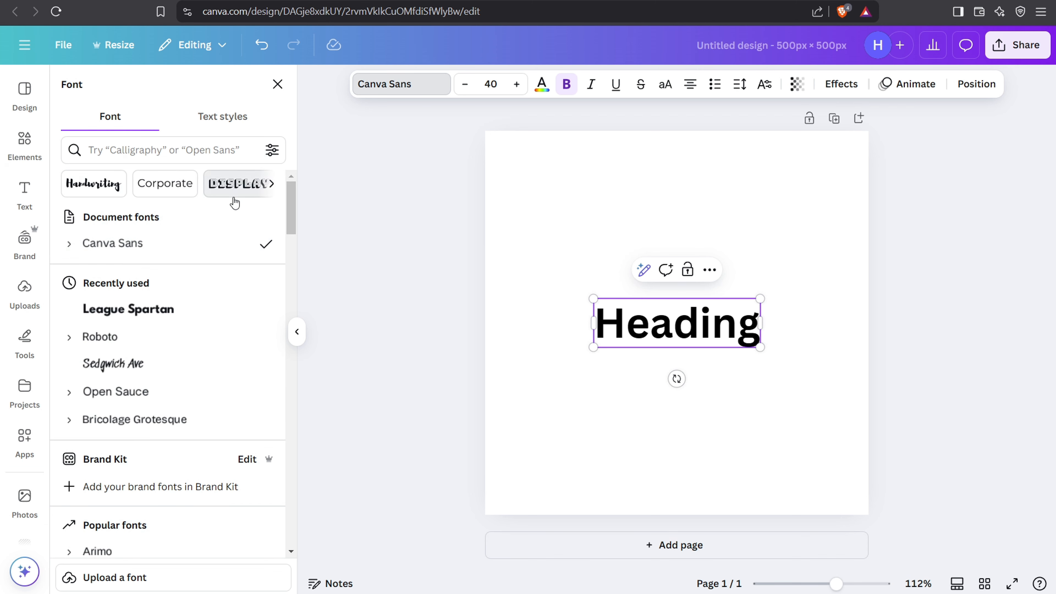
left_click(233, 186)
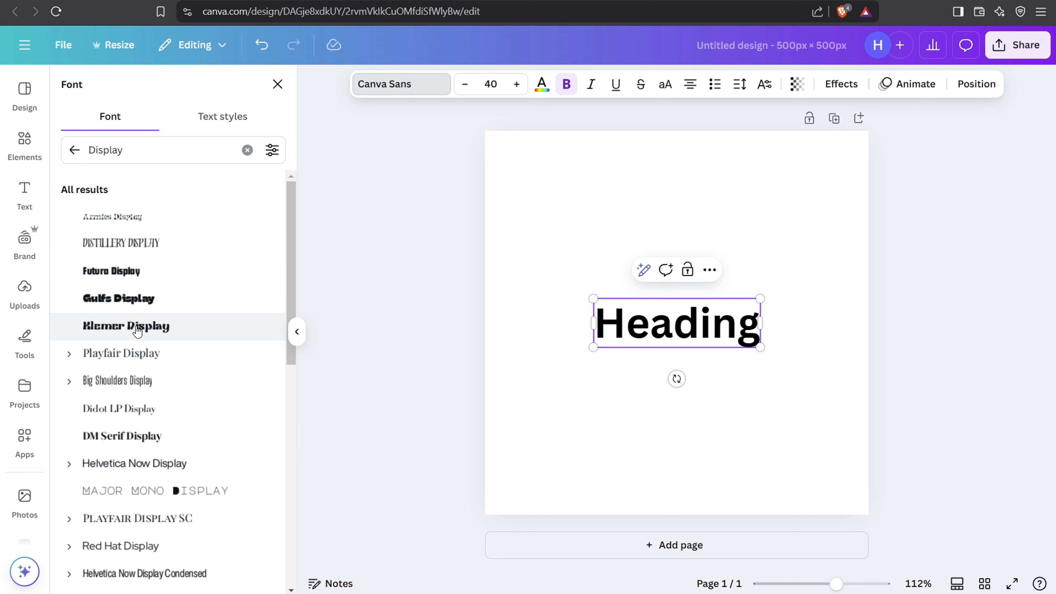
left_click(135, 326)
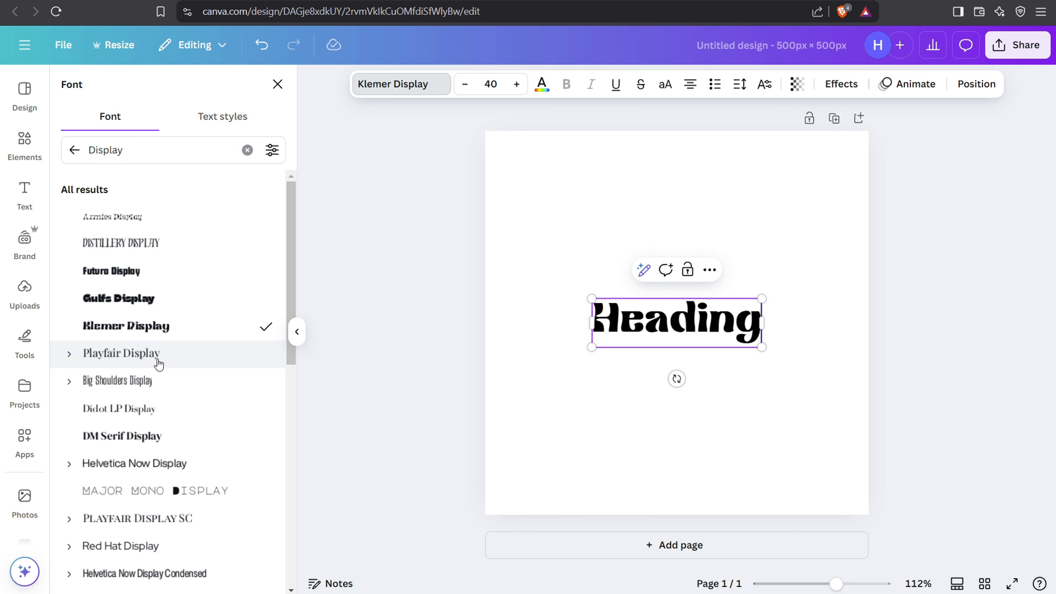
left_click(129, 357)
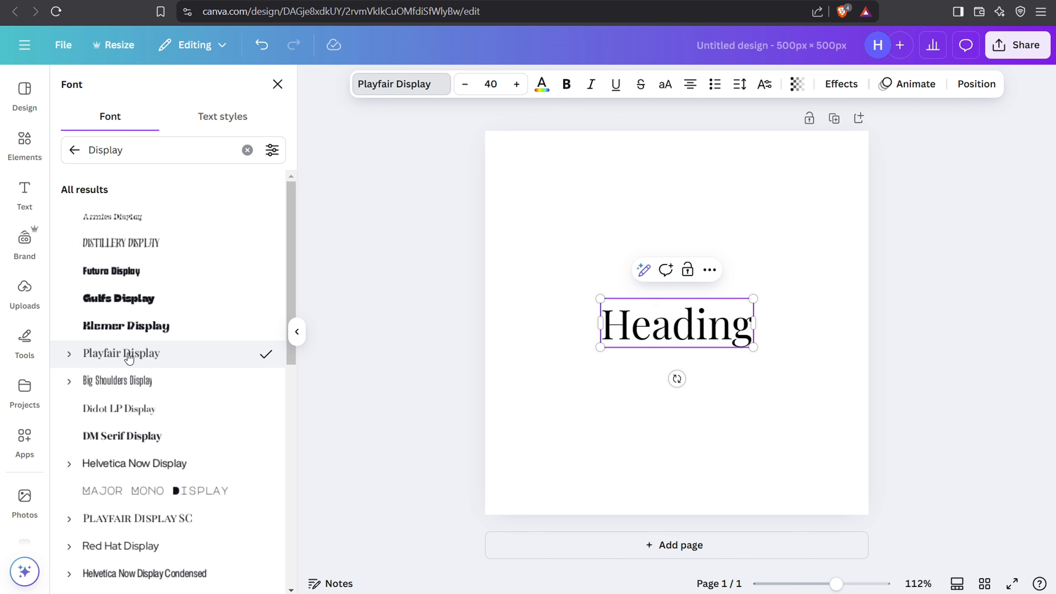
left_click(261, 45)
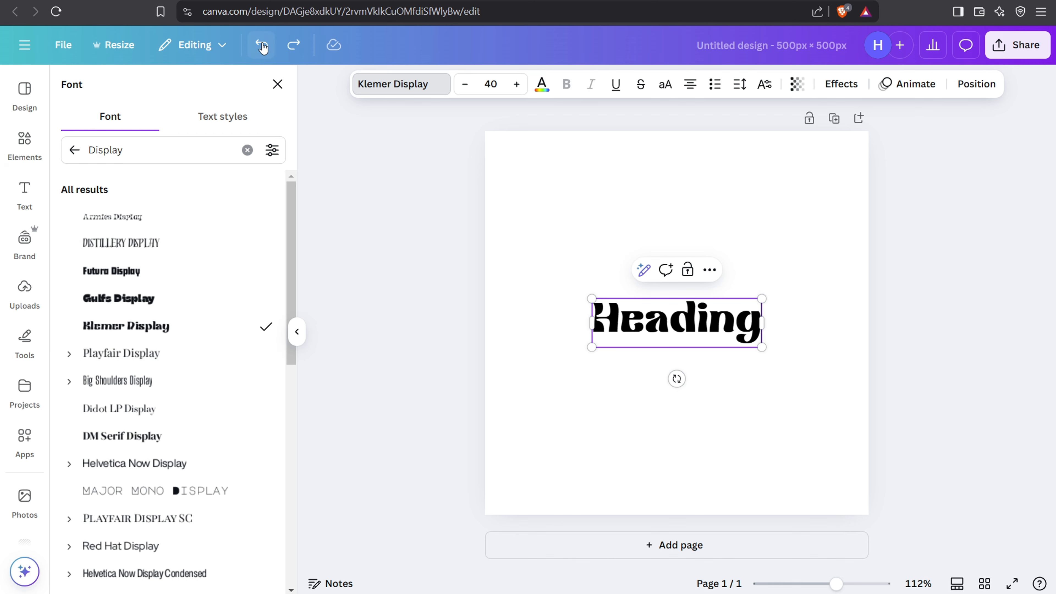
left_click(261, 45)
left_click(278, 84)
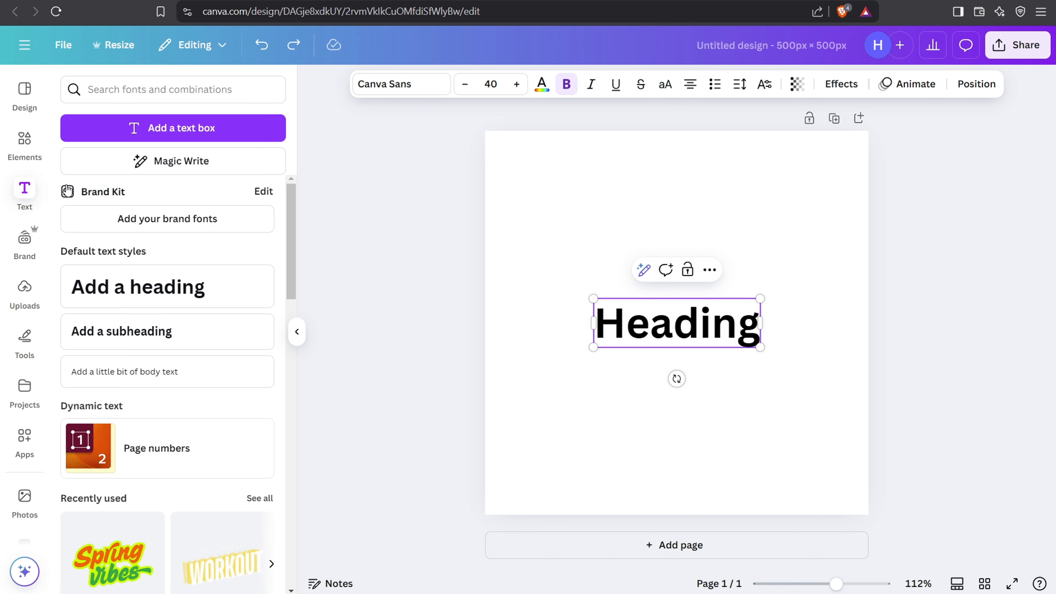
Step: Look through the heading's additional options and delete the heading from the page
left_click(709, 269)
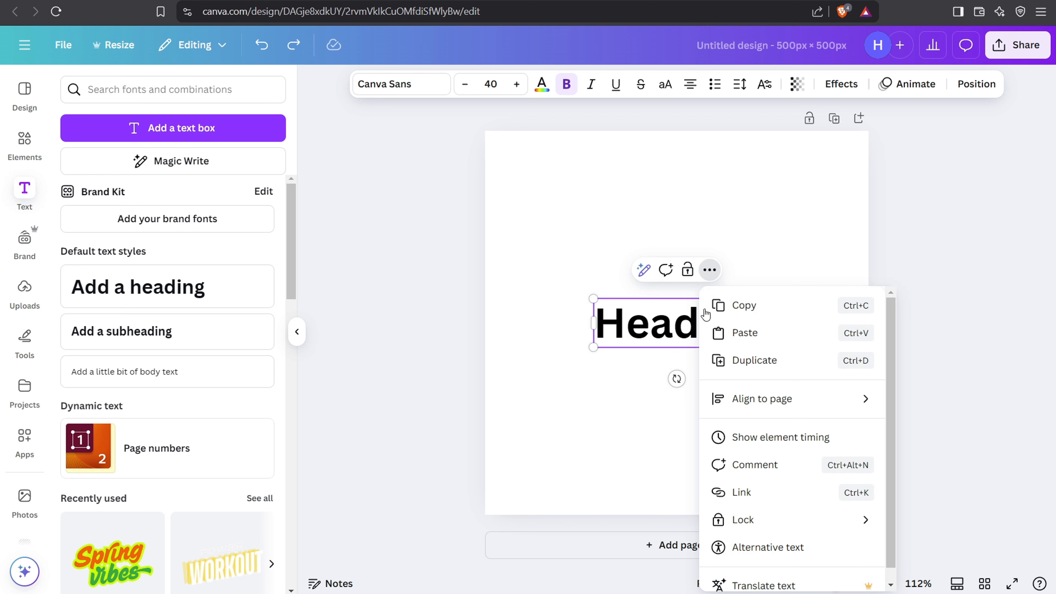
scroll(761, 416, "down", 1)
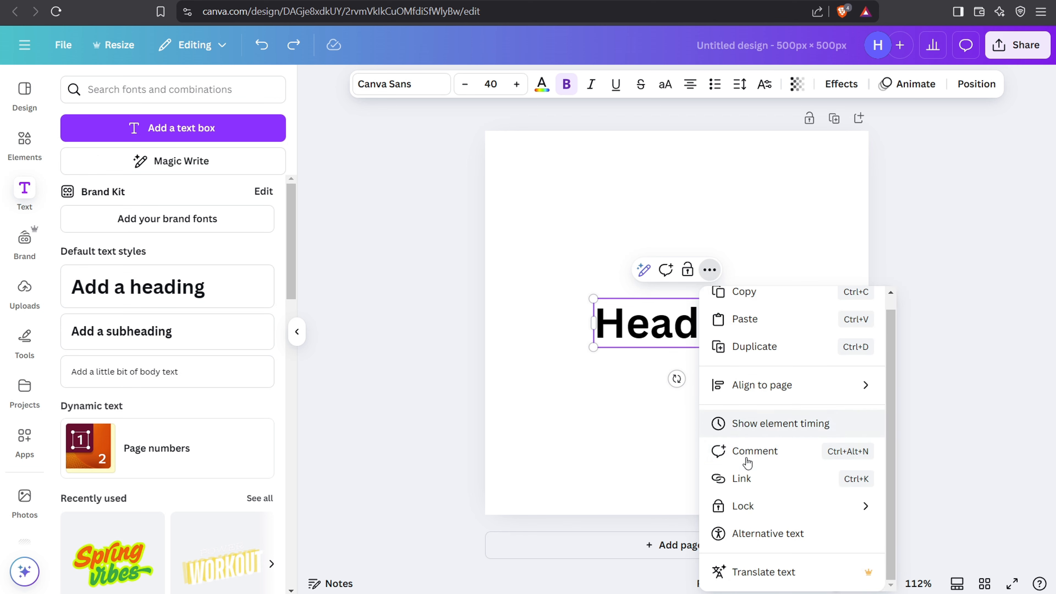
scroll(821, 365, "up", 1)
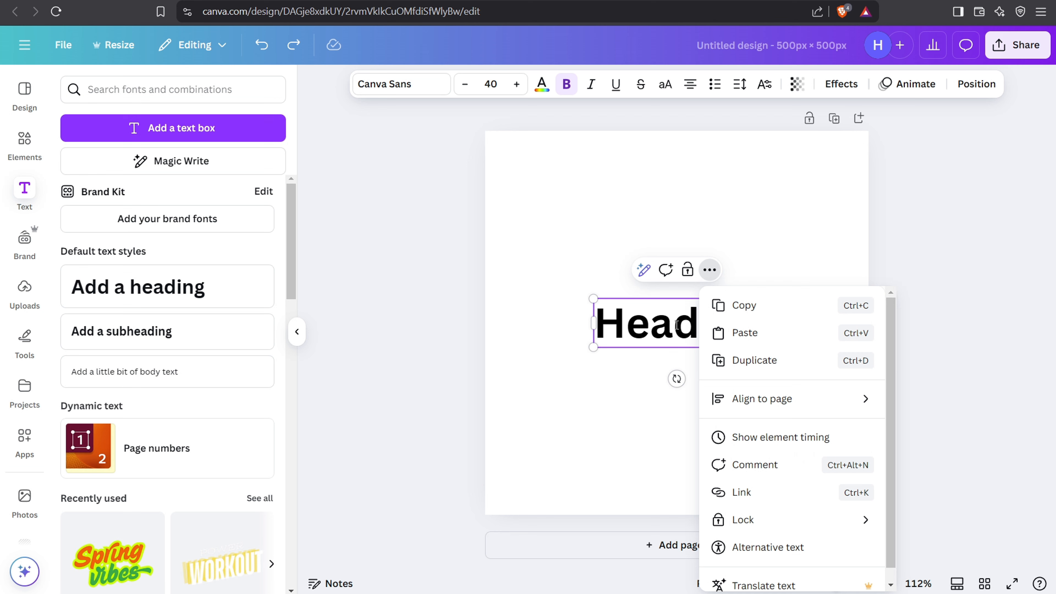
left_click(658, 327)
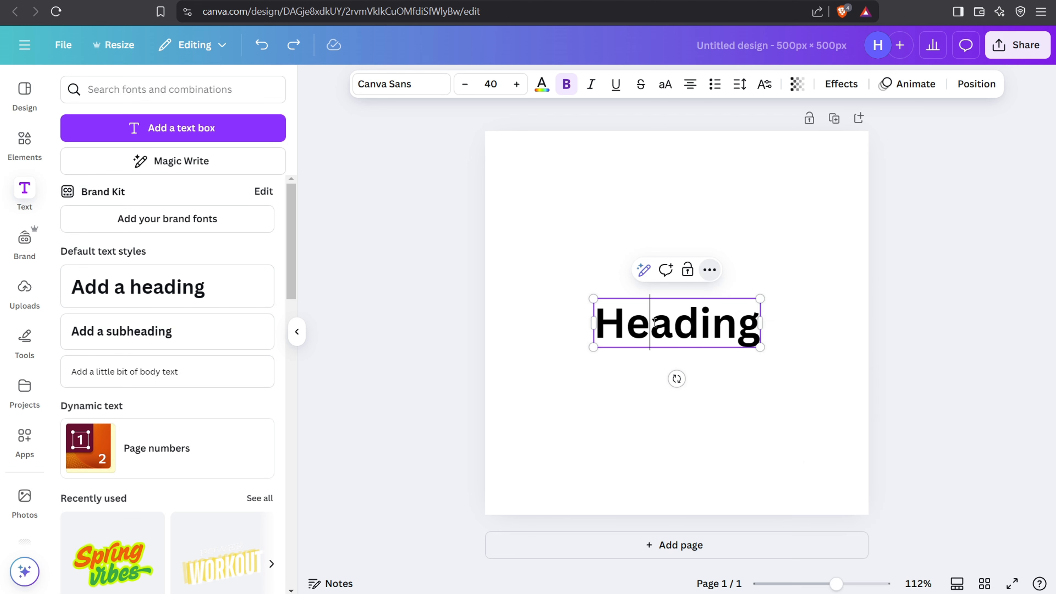
right_click(654, 324)
left_click(518, 254)
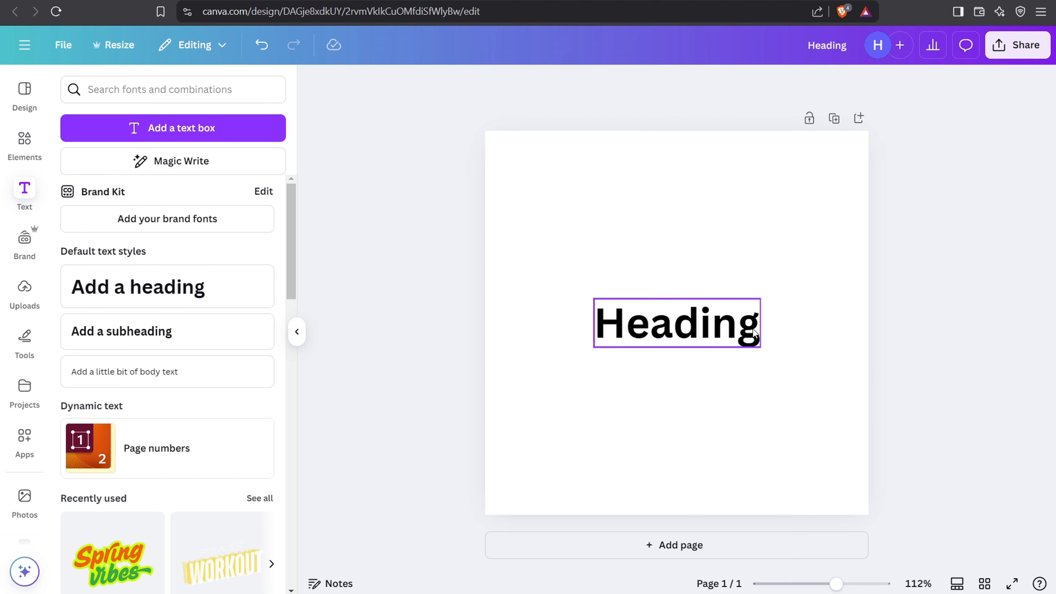
left_click(740, 329)
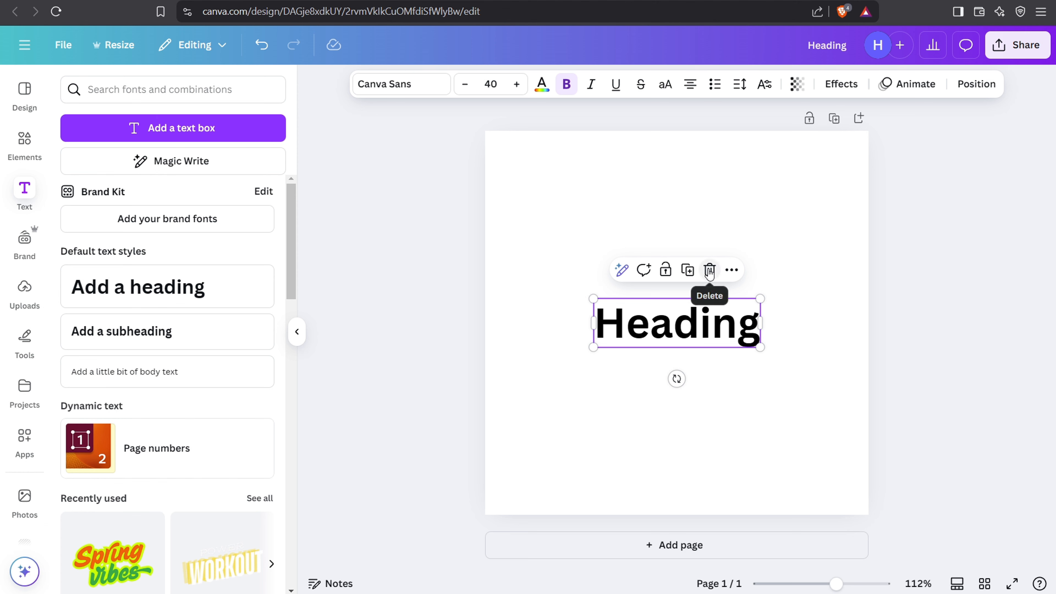
left_click(710, 270)
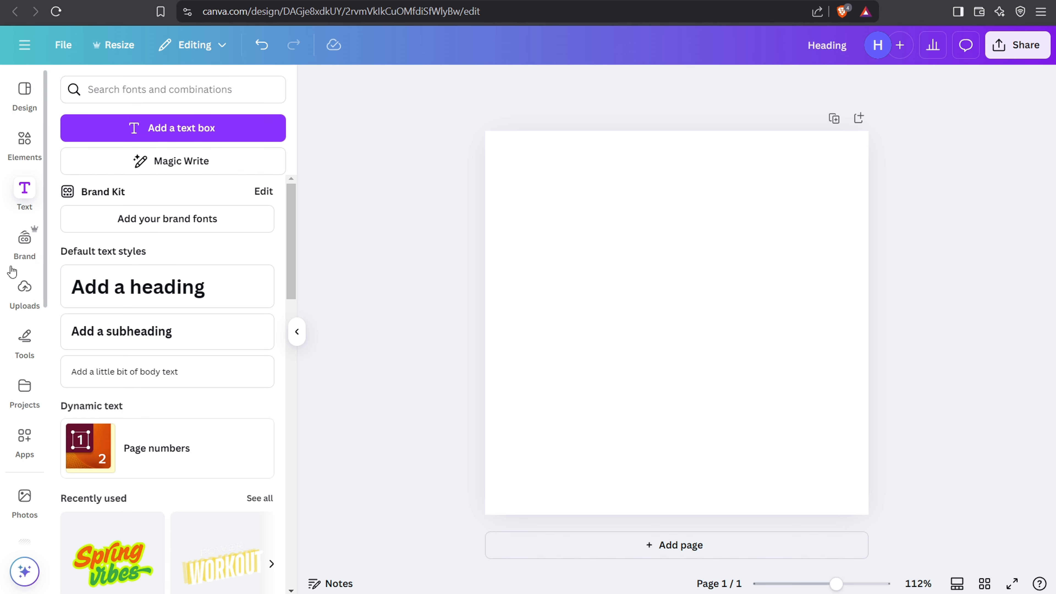
Step: View the Brand Kit options, and examine the branded post thumbnails on the creator's blog homepage in a new browser tab
left_click(24, 236)
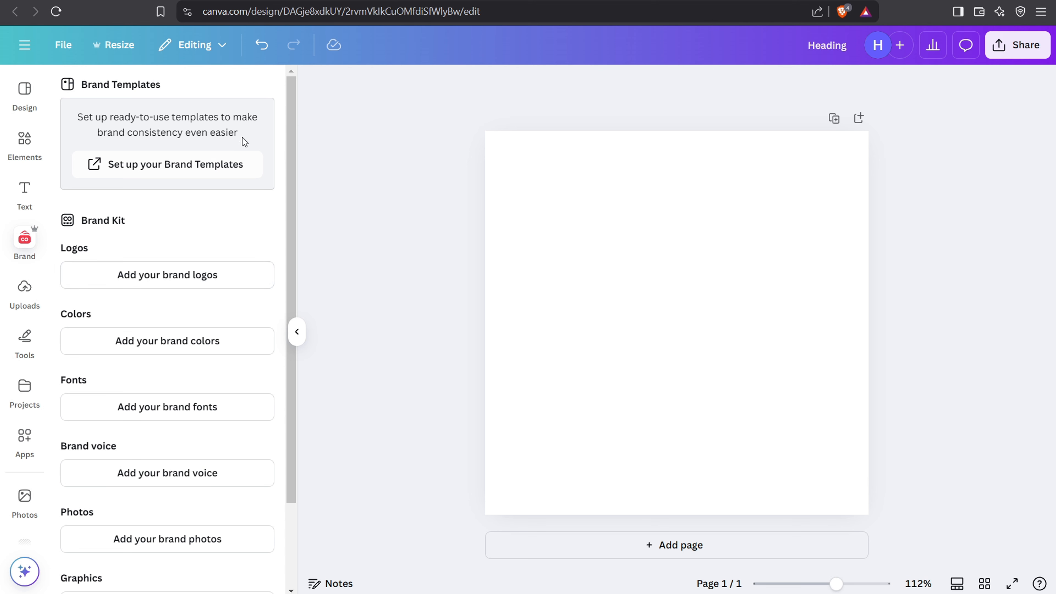
key("ctrl+t")
type("davidutke.com")
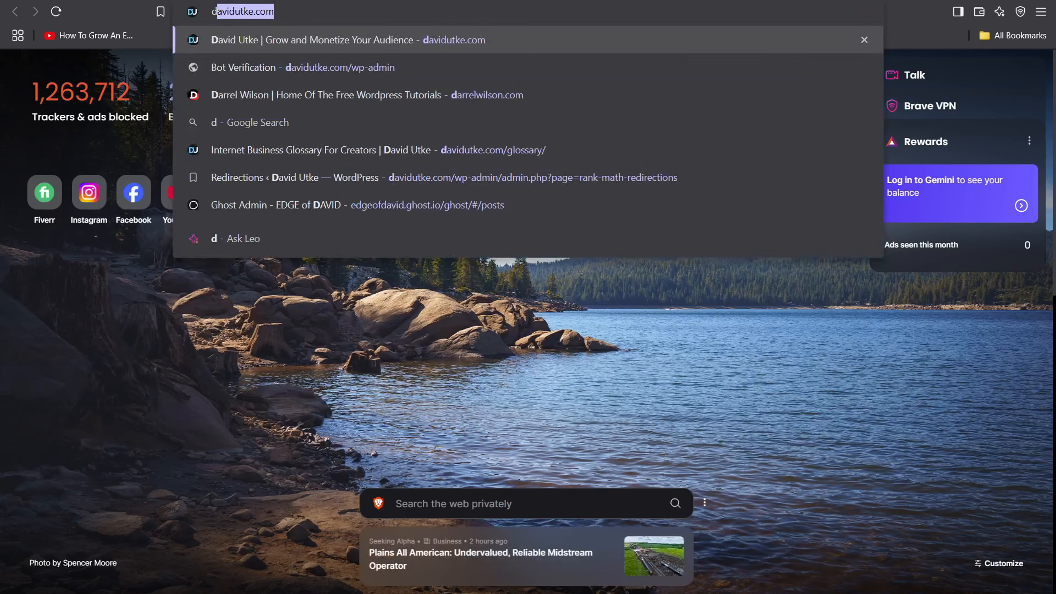
key("Return")
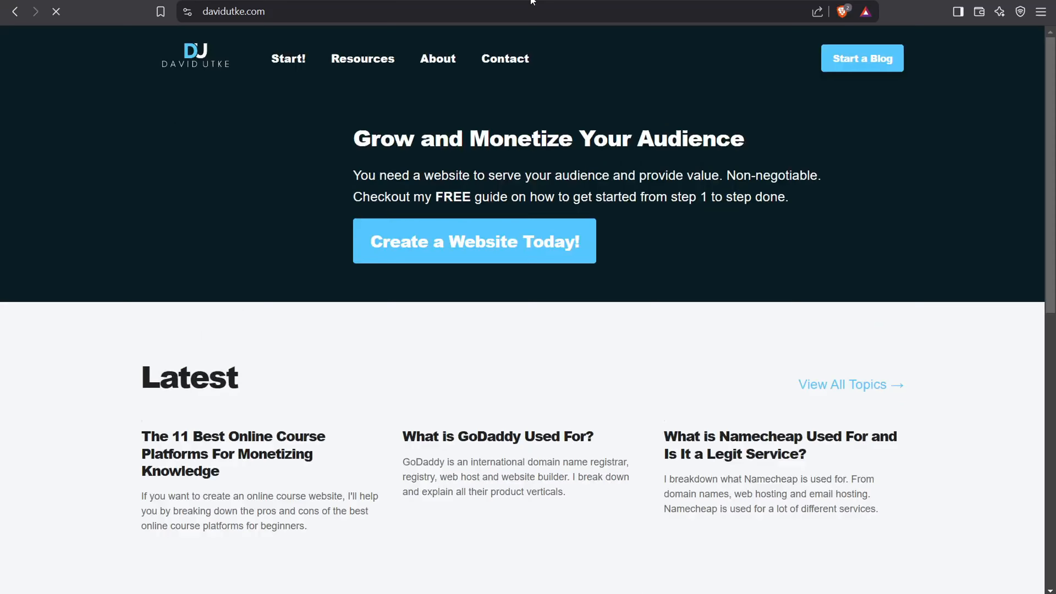
scroll(247, 192, "down", 6)
scroll(332, 182, "up", 3)
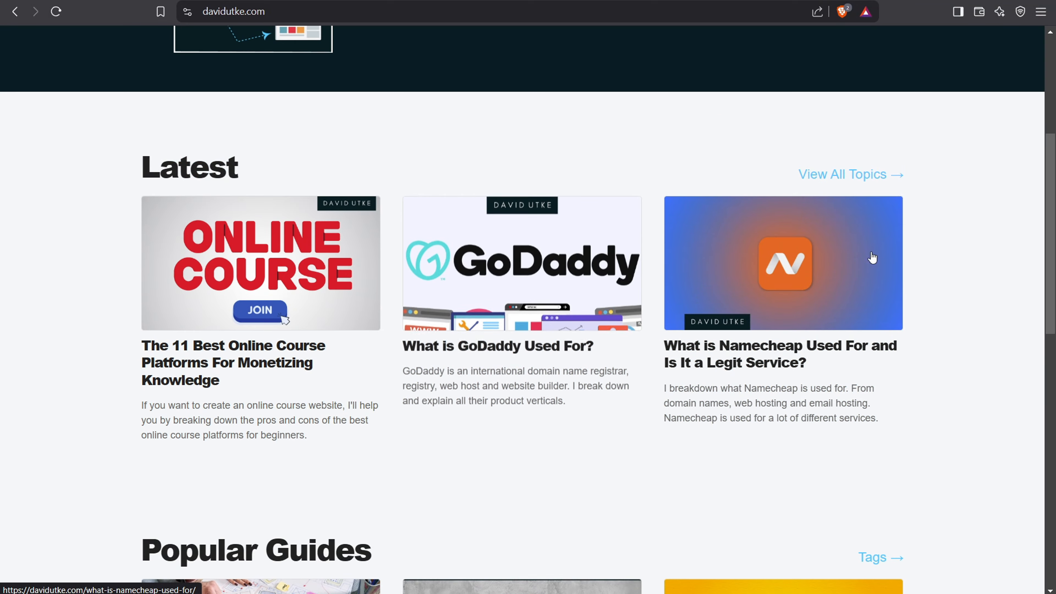
scroll(573, 247, "down", 6)
scroll(571, 243, "up", 9)
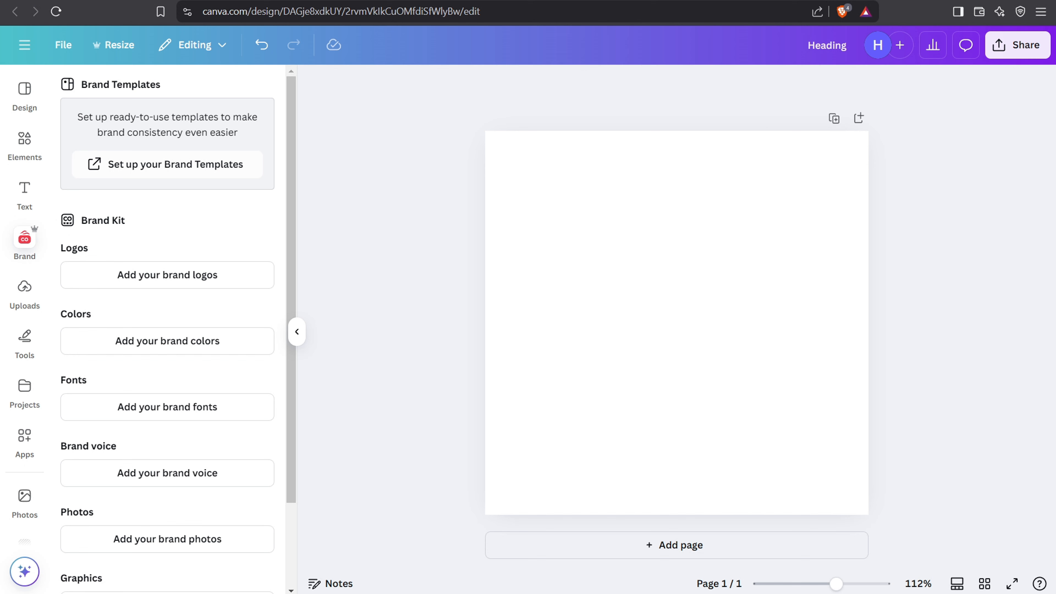
Step: Add the uploaded photo of the man in the gray beanie and enlarge it across the upper part of the page
left_click(19, 310)
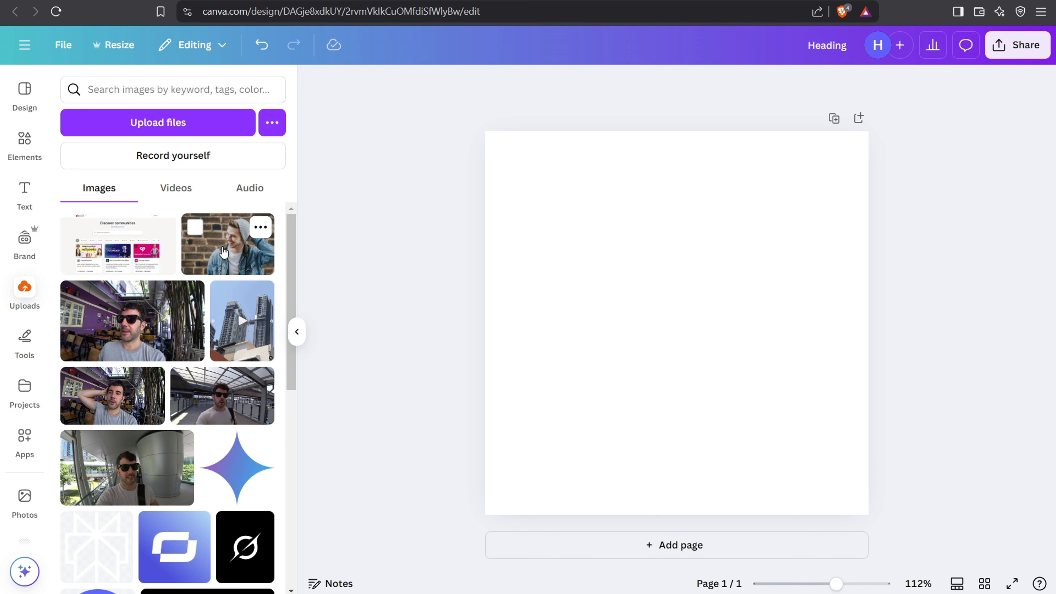
left_click(227, 245)
left_click_drag(664, 307, 675, 326)
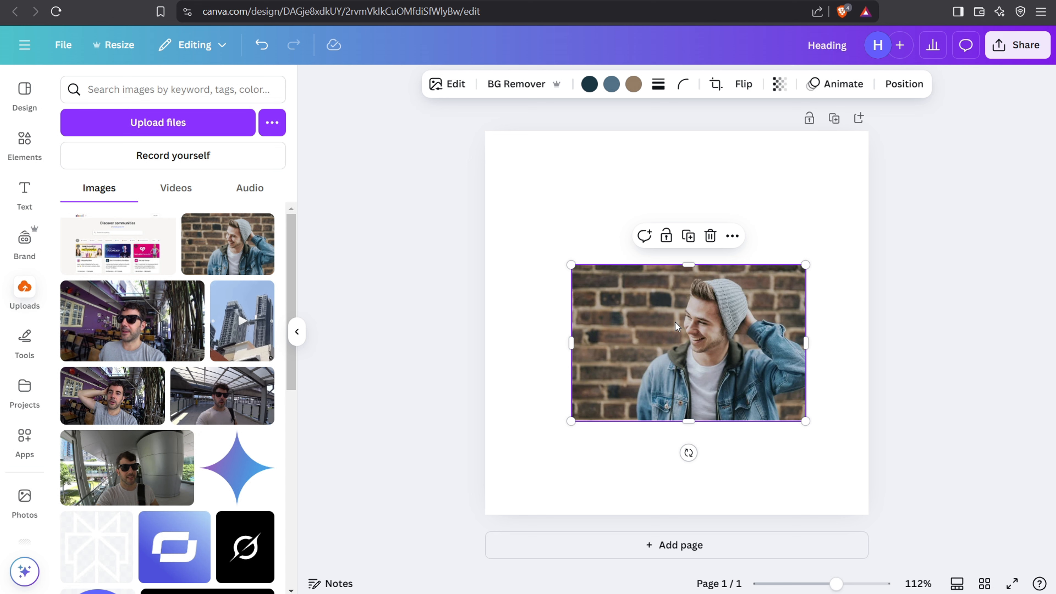
left_click_drag(676, 326, 682, 296)
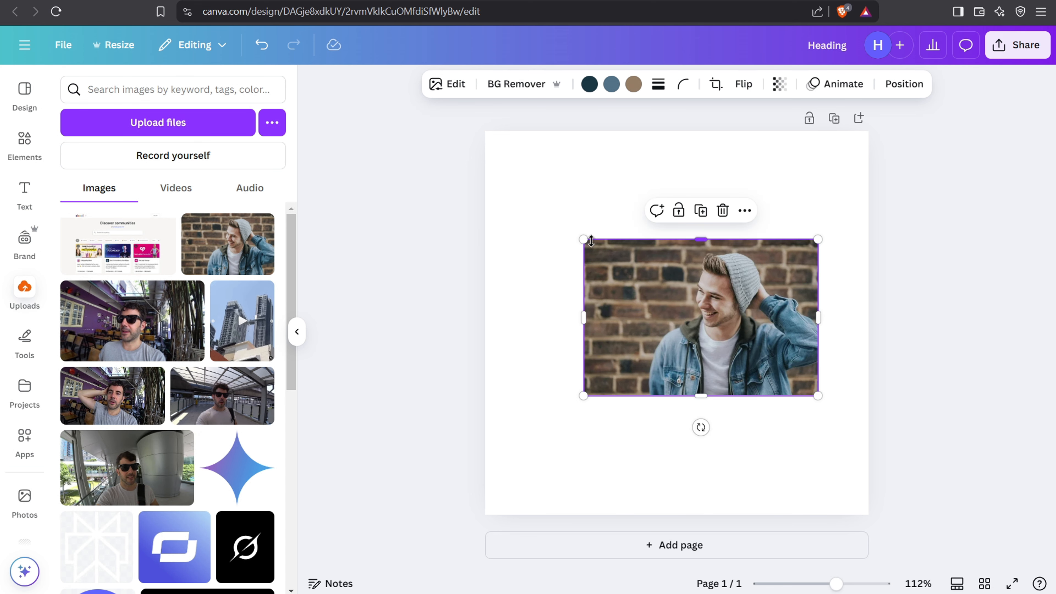
left_click_drag(583, 319, 513, 189)
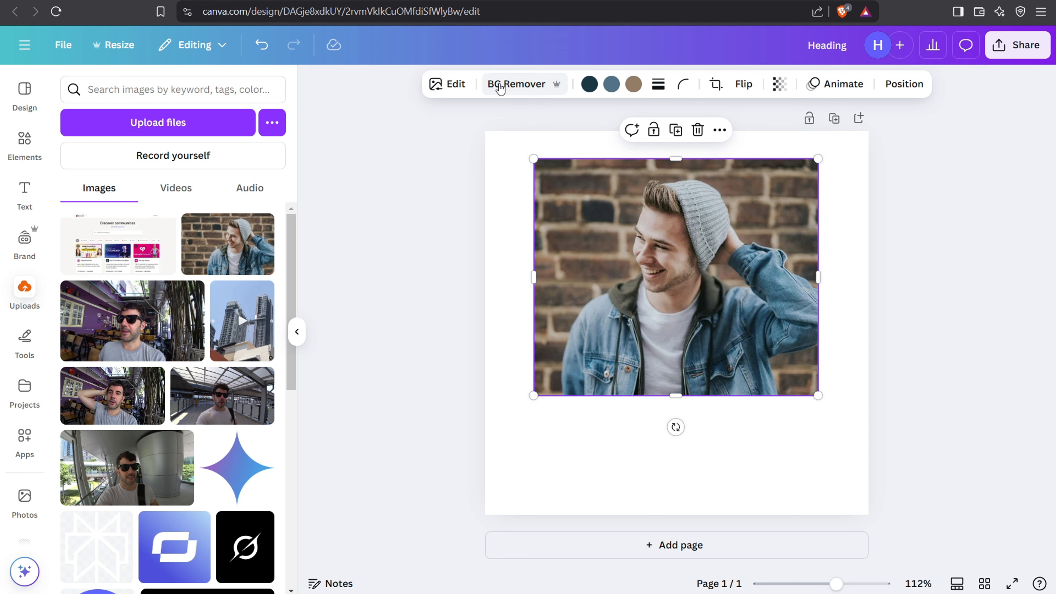
Step: Remove the background from the man's photo and move the photo slightly down the page
left_click(505, 87)
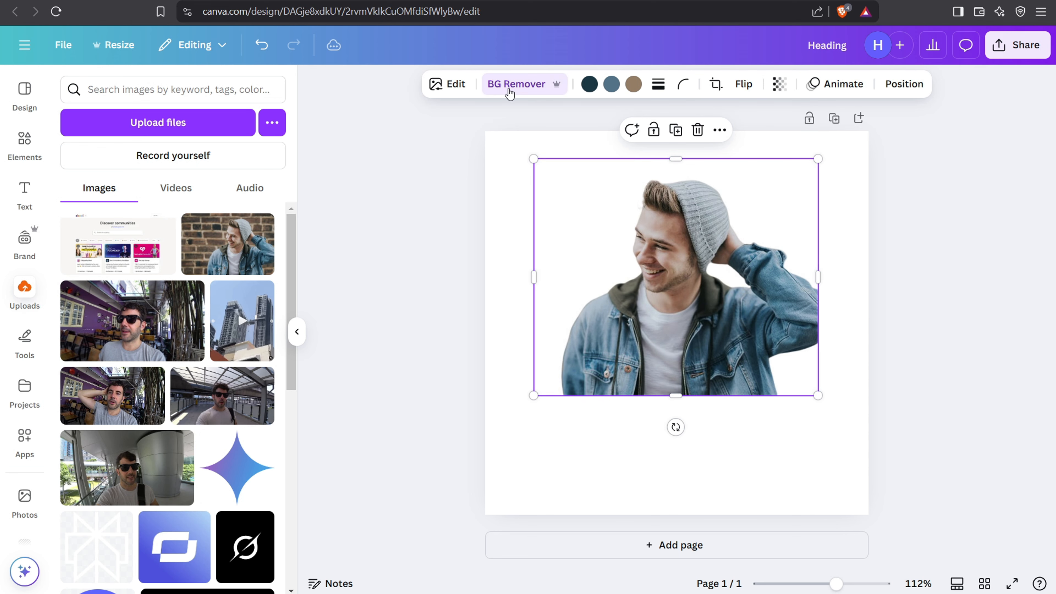
left_click_drag(643, 285, 639, 316)
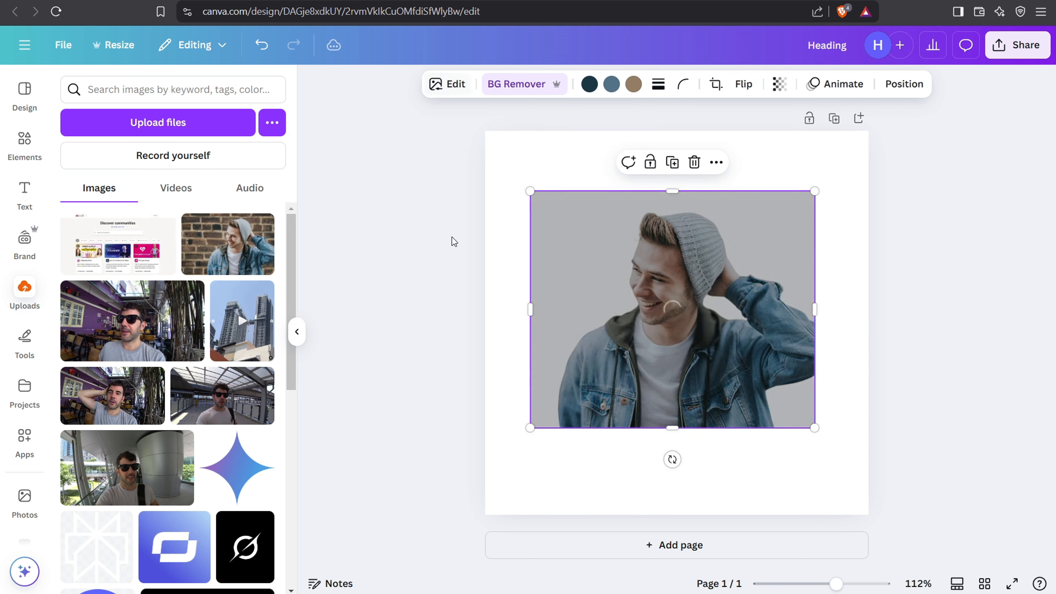
Step: Try the Drop shadow on the man's cutout photo and replace it with the Glow shadow effect
left_click(456, 86)
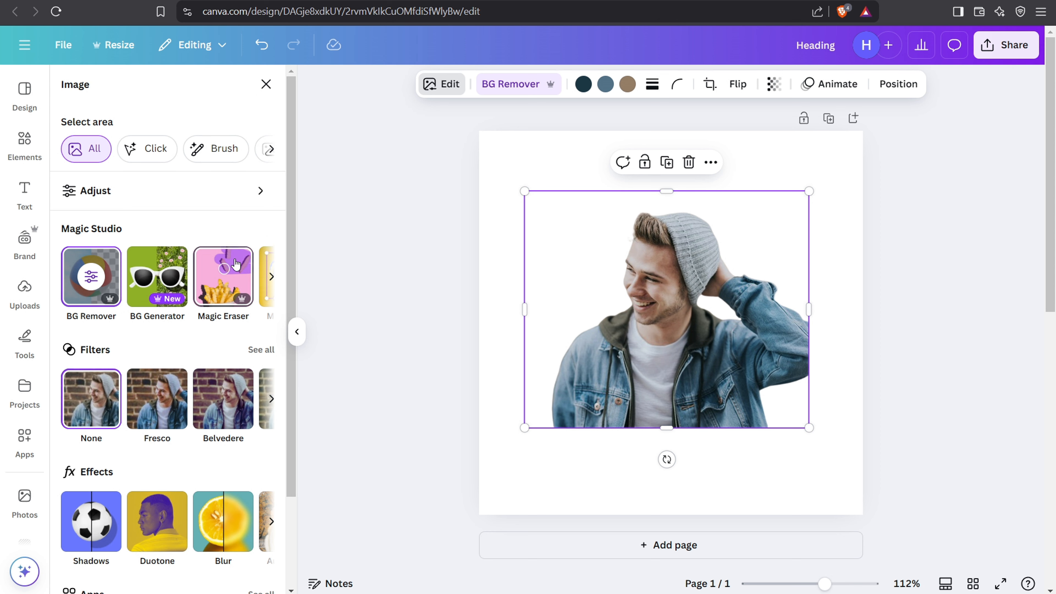
left_click(275, 280)
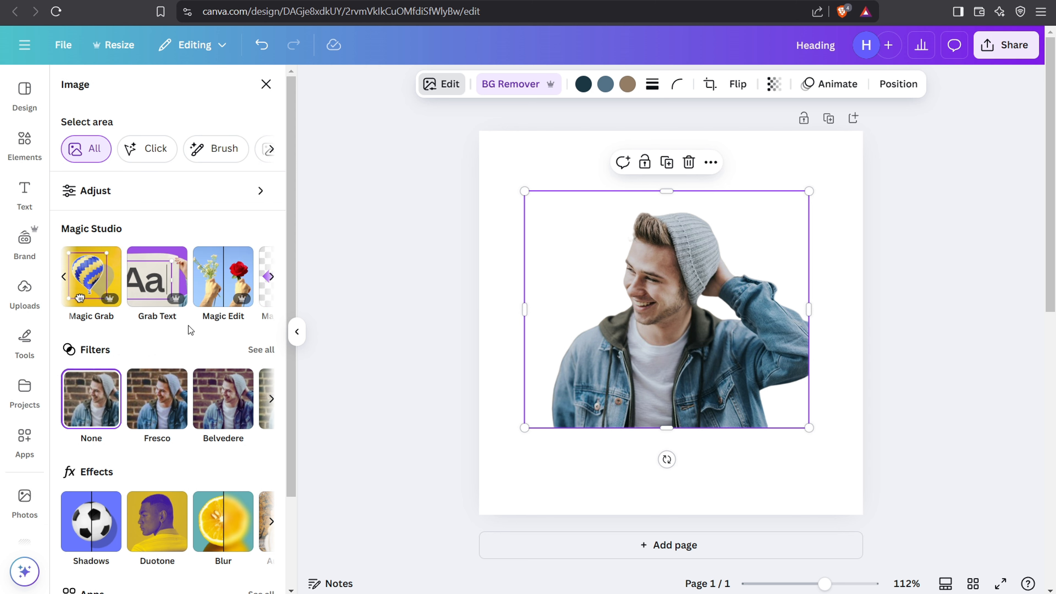
scroll(108, 489, "down", 2)
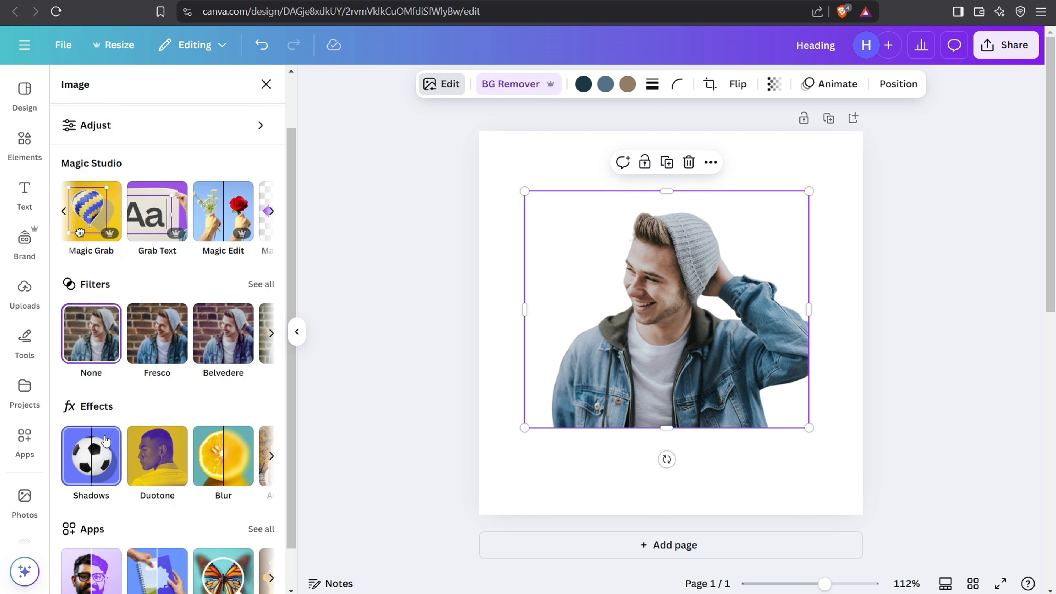
left_click(85, 460)
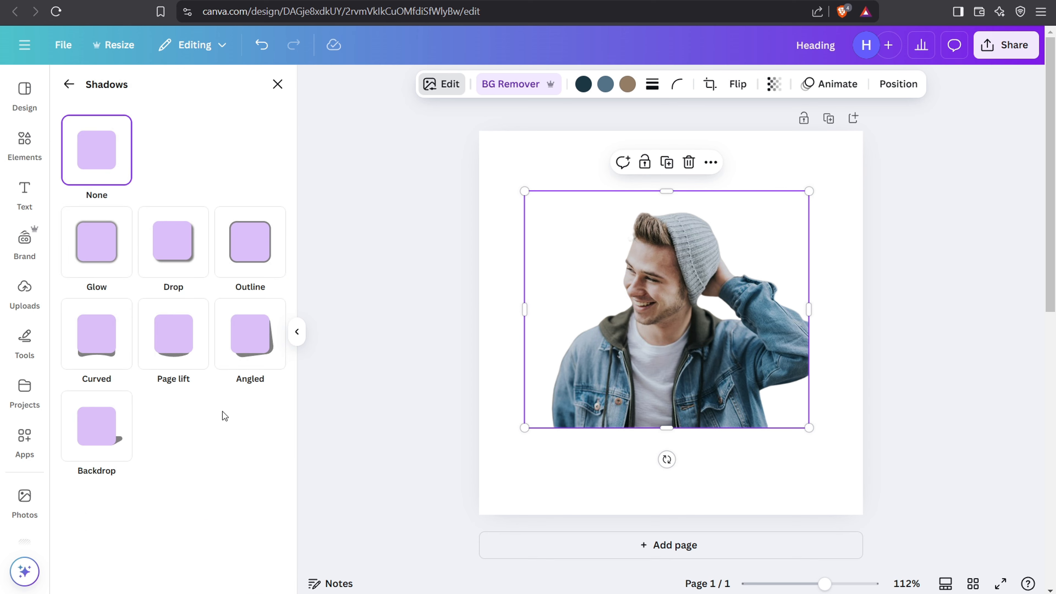
left_click(182, 251)
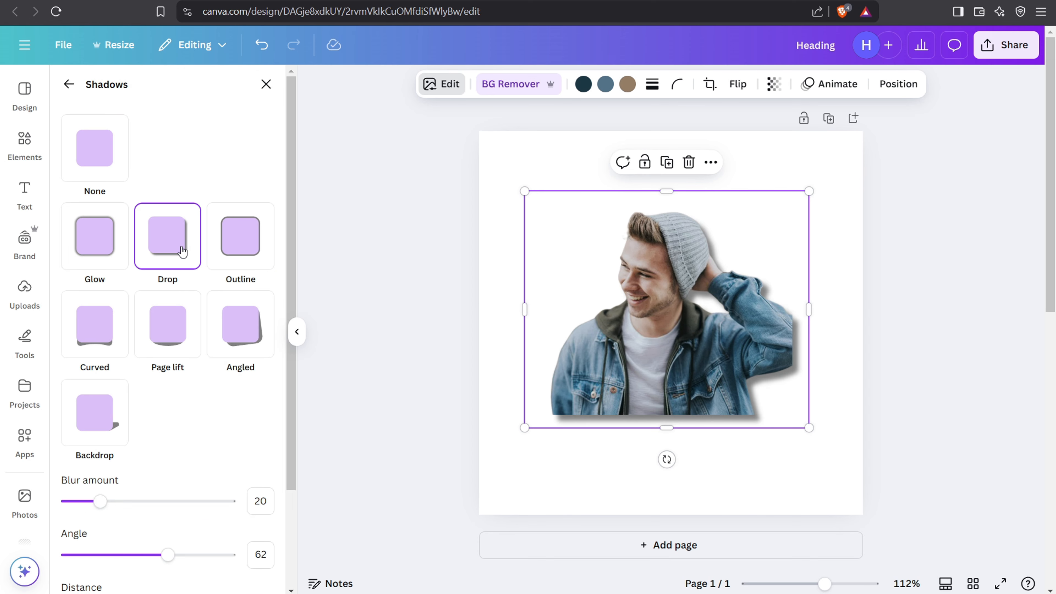
left_click(85, 254)
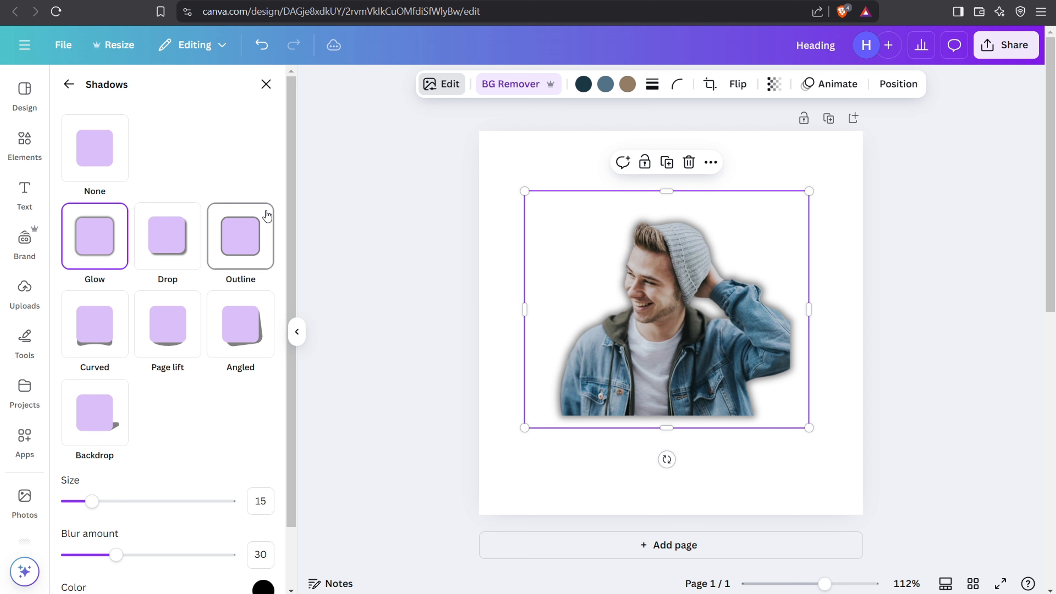
Step: Set the glow color around the man's photo to light gray #BABABA
scroll(264, 466, "down", 2)
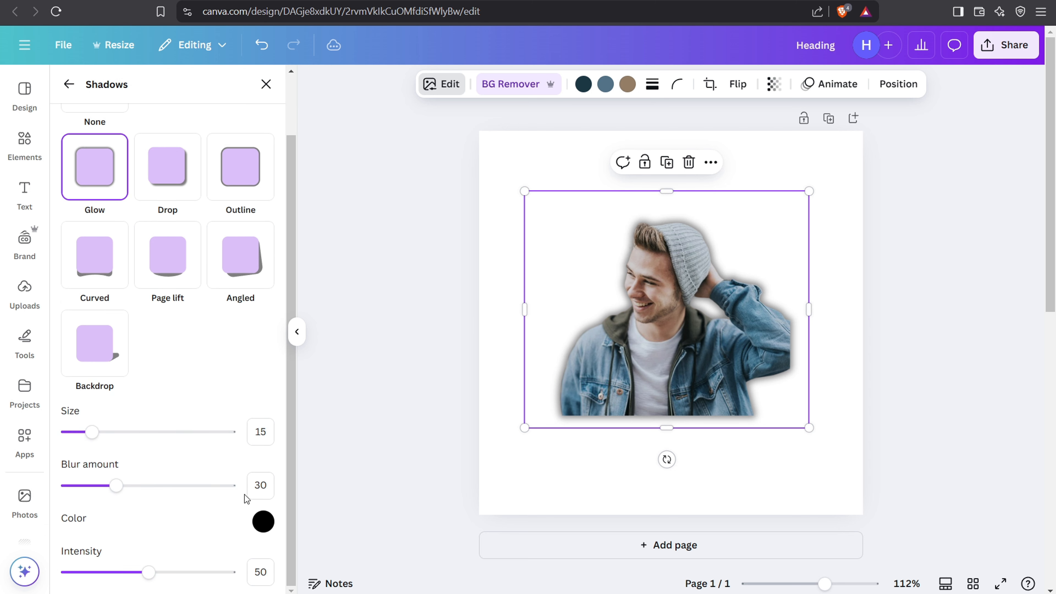
left_click(262, 523)
left_click_drag(267, 442, 237, 391)
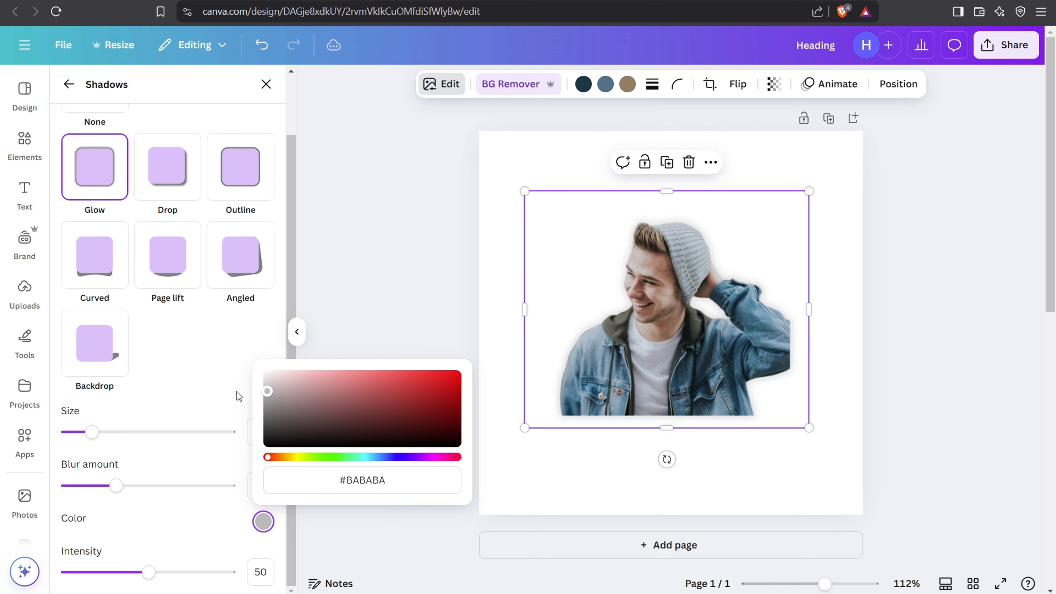
left_click(522, 179)
Step: Set the page background to the light blue-gray from the photo colors
left_click(530, 156)
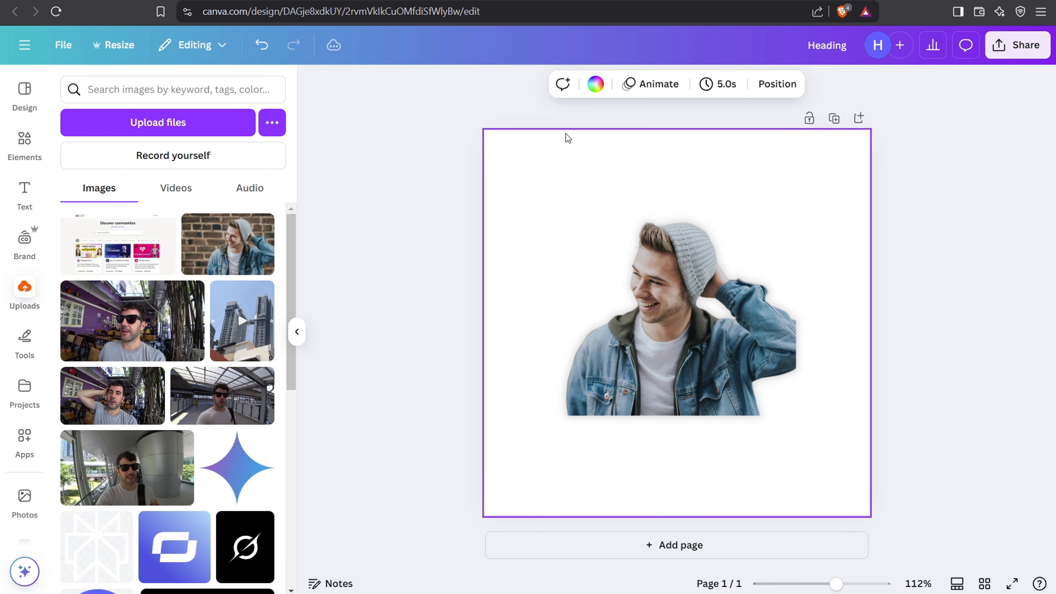
left_click(597, 84)
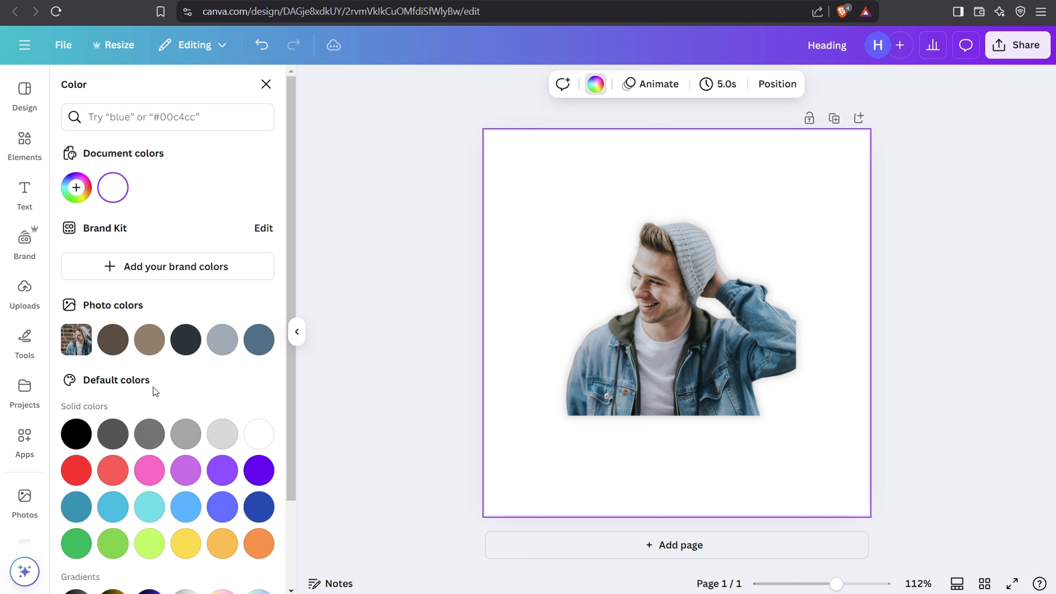
left_click(222, 339)
Step: Lighten the glow color around the man's photo to near white
left_click(711, 346)
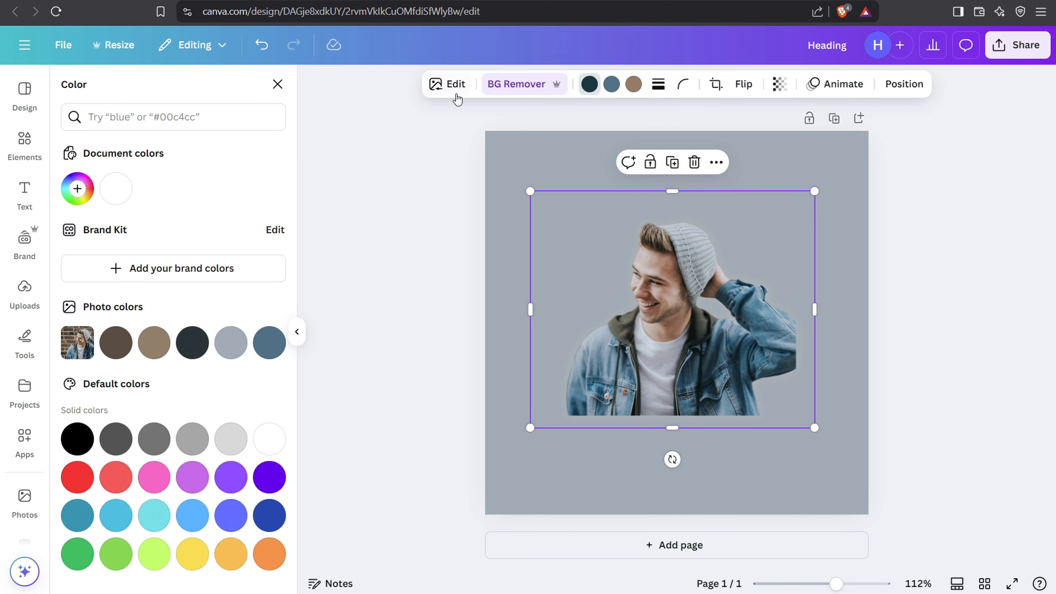
left_click(438, 98)
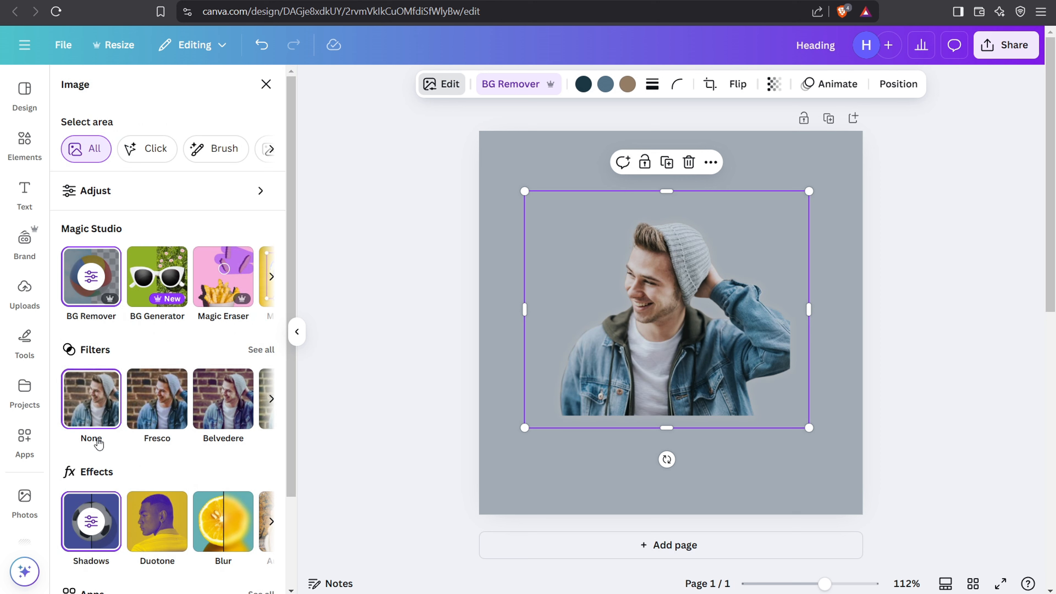
left_click(91, 523)
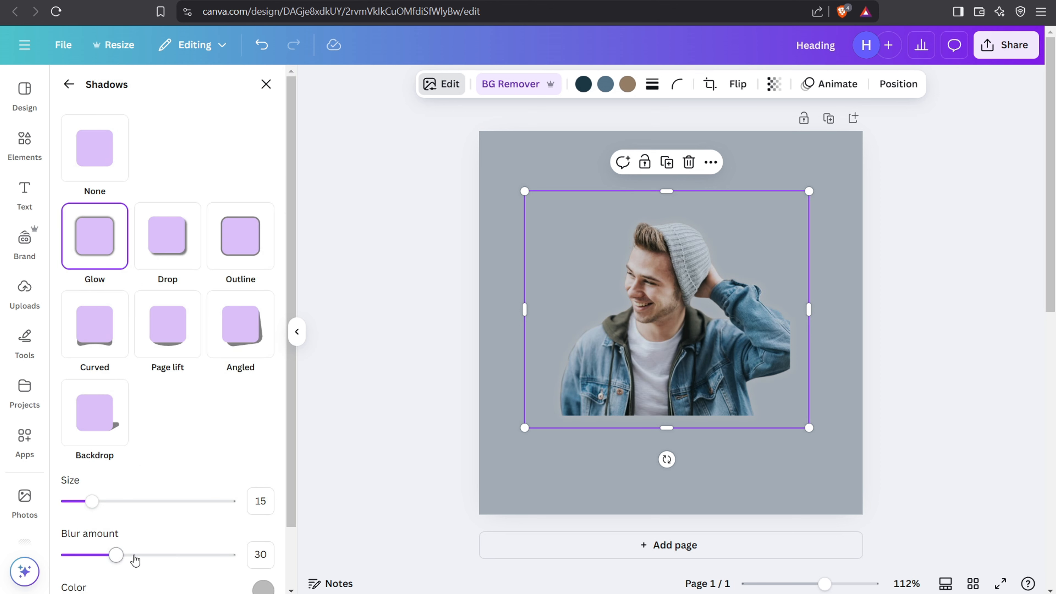
scroll(233, 558, "down", 2)
left_click(263, 524)
left_click_drag(289, 423, 237, 353)
left_click(338, 193)
left_click(341, 193)
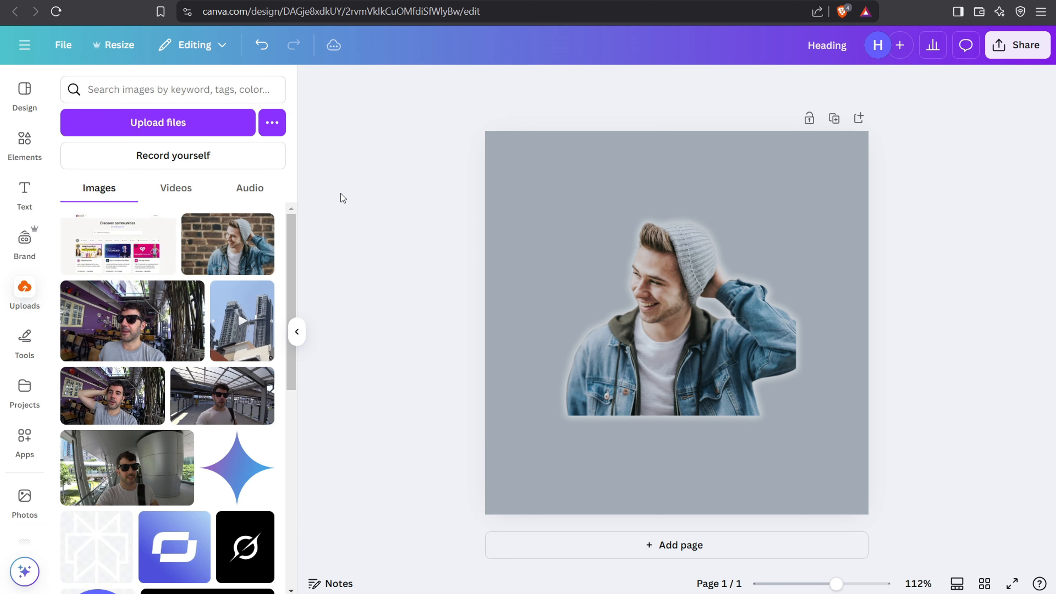
Step: Shift the man's photo toward the page's right side and enlarge it to cover most of the page
left_click_drag(704, 368, 780, 370)
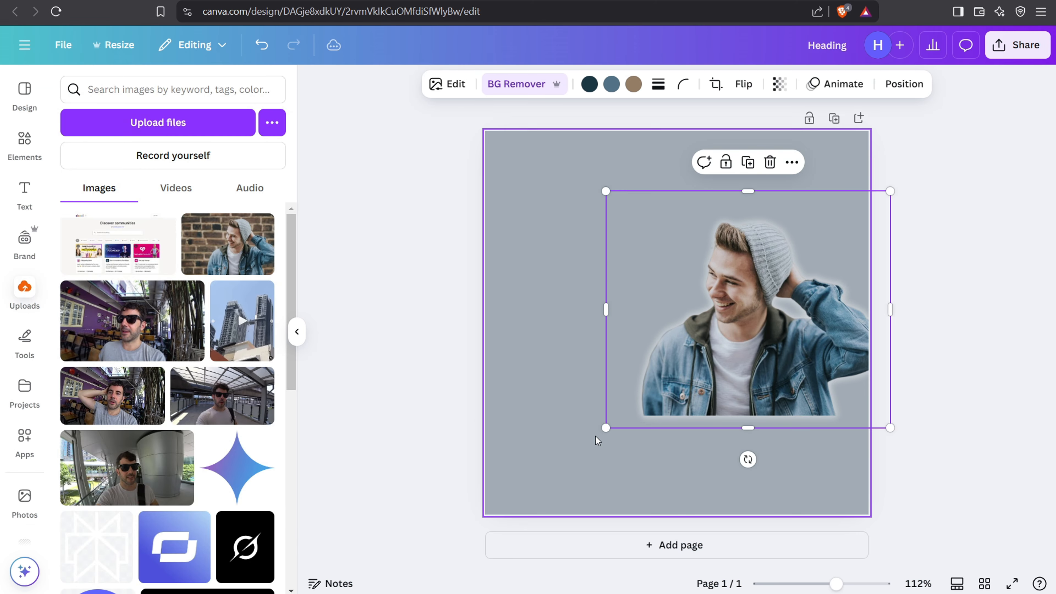
left_click_drag(606, 427, 473, 478)
left_click_drag(725, 367, 723, 337)
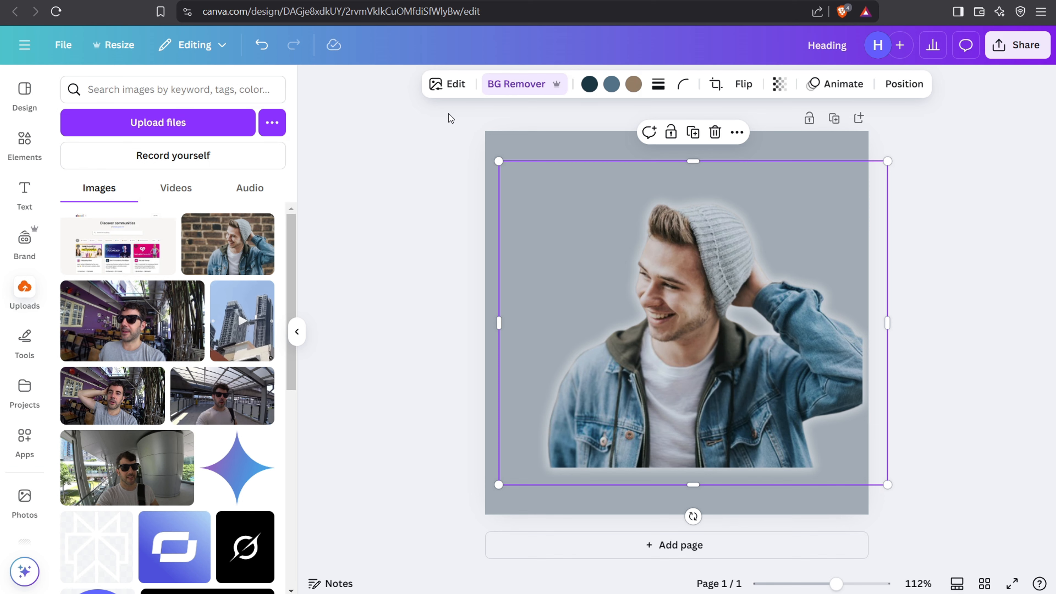
Step: Generate new backgrounds for the man's photo with the Background Generator using the description "city"
left_click(452, 95)
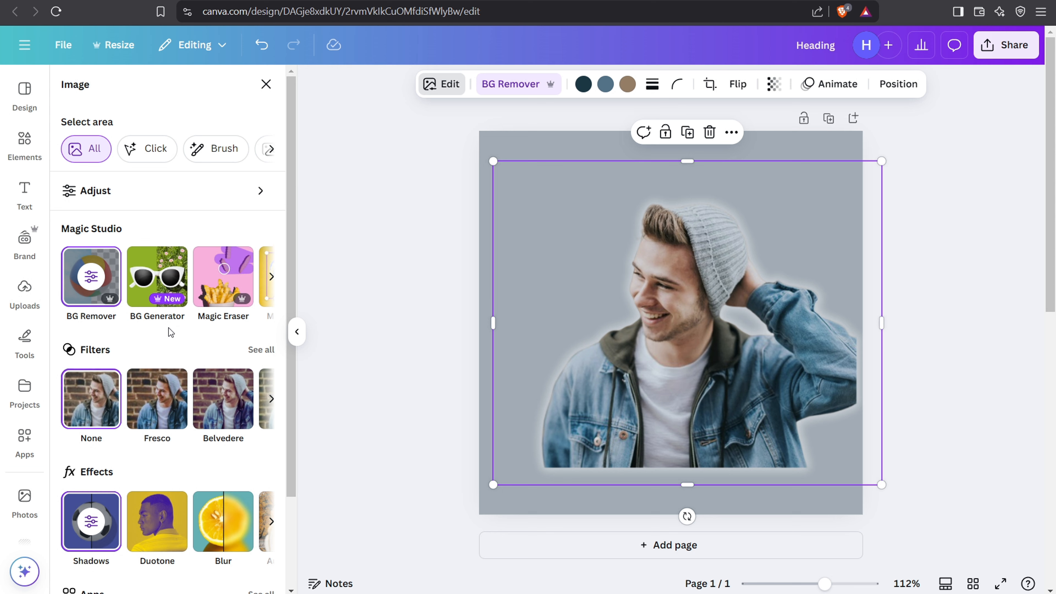
scroll(125, 333, "down", 3)
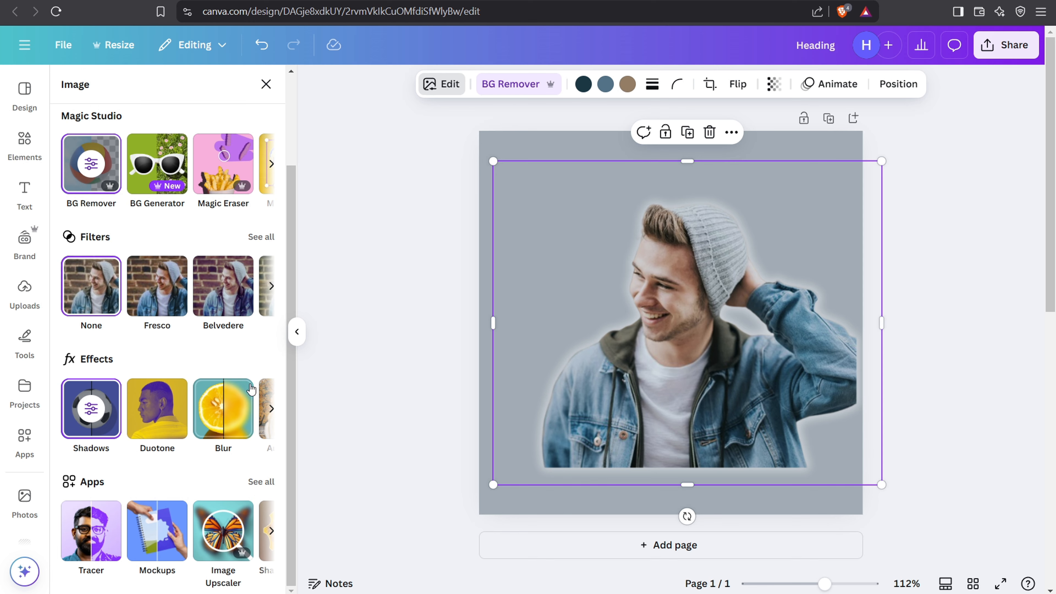
scroll(250, 388, "up", 3)
left_click(156, 280)
left_click(143, 156)
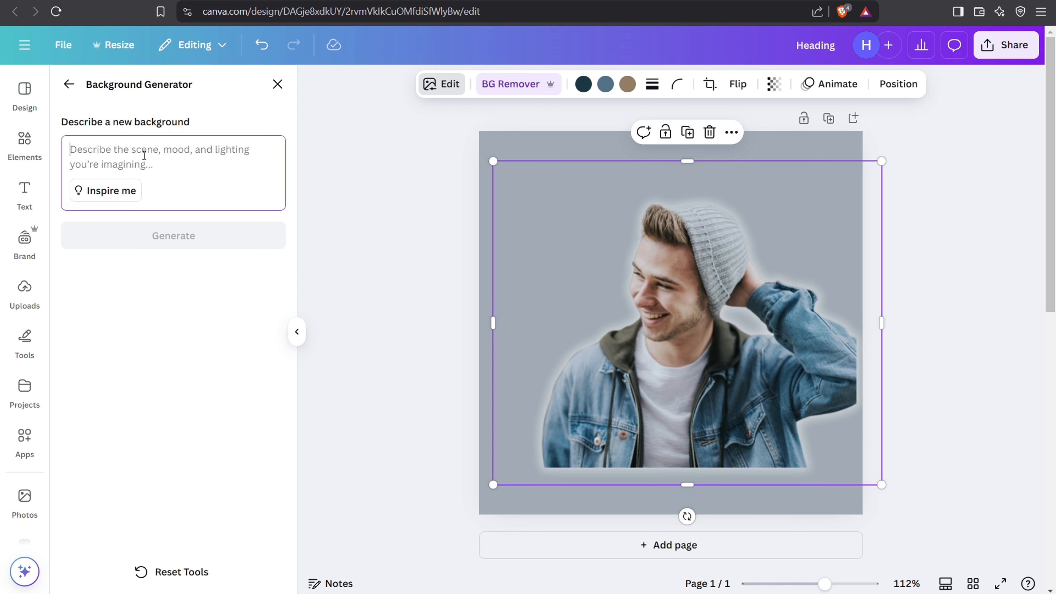
type("city")
left_click(187, 232)
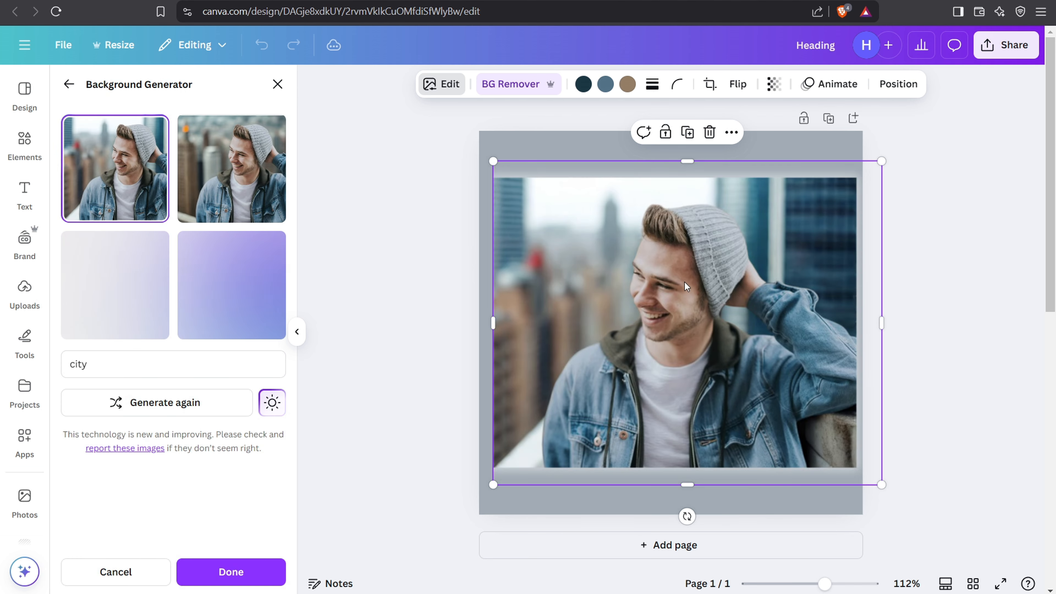
Step: Enlarge and reposition the photo with the city background so it fills the page, and leave the Background Generator
left_click_drag(692, 333, 717, 373)
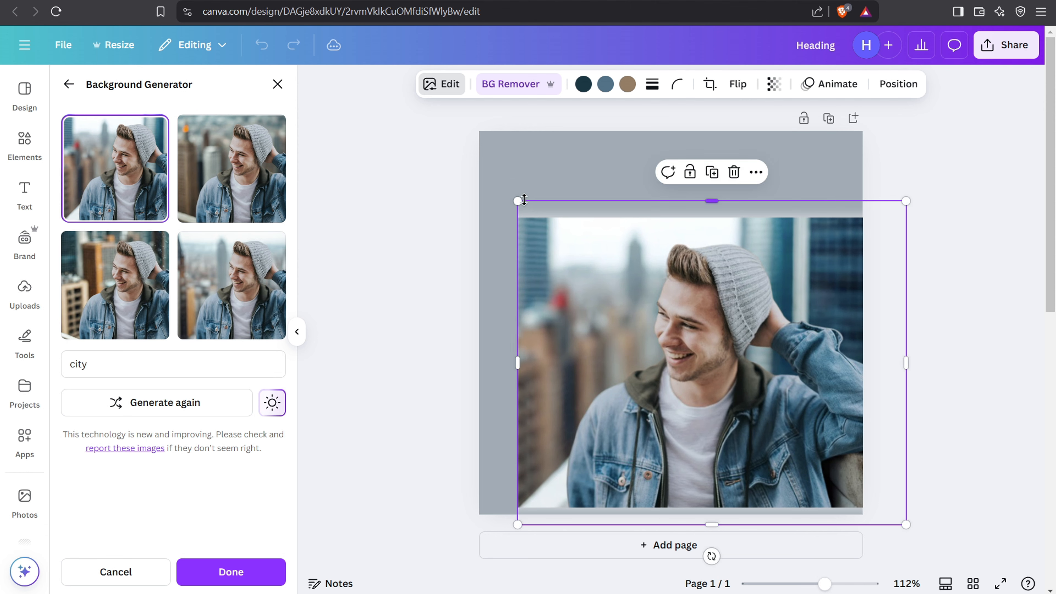
left_click_drag(518, 201, 371, 80)
left_click_drag(593, 309, 645, 322)
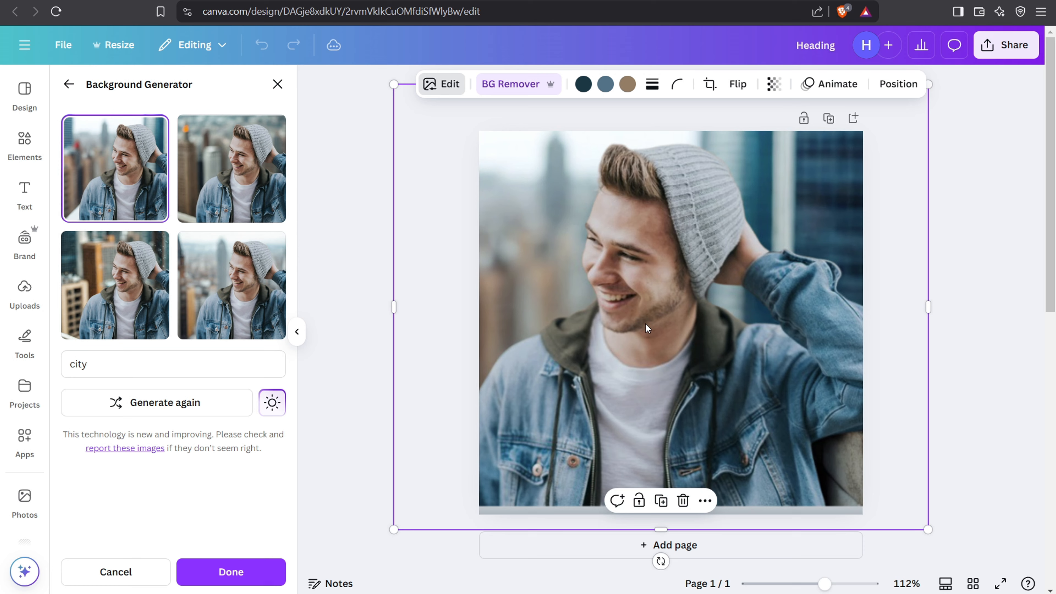
left_click_drag(396, 92, 417, 112)
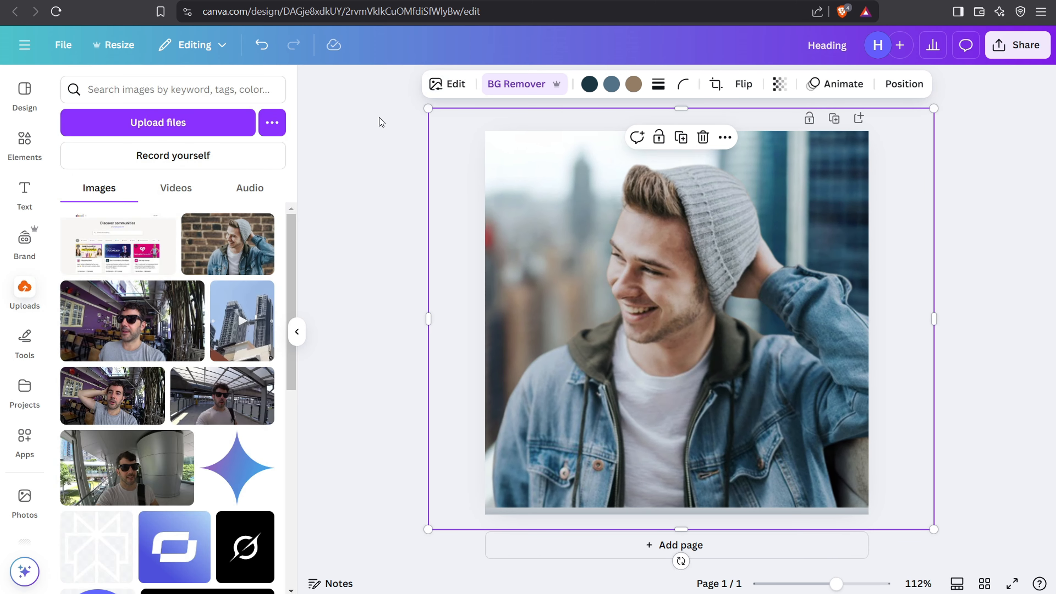
Step: Look through the drawing tools, the saved projects and the available Canva apps
mouse_move(104, 335)
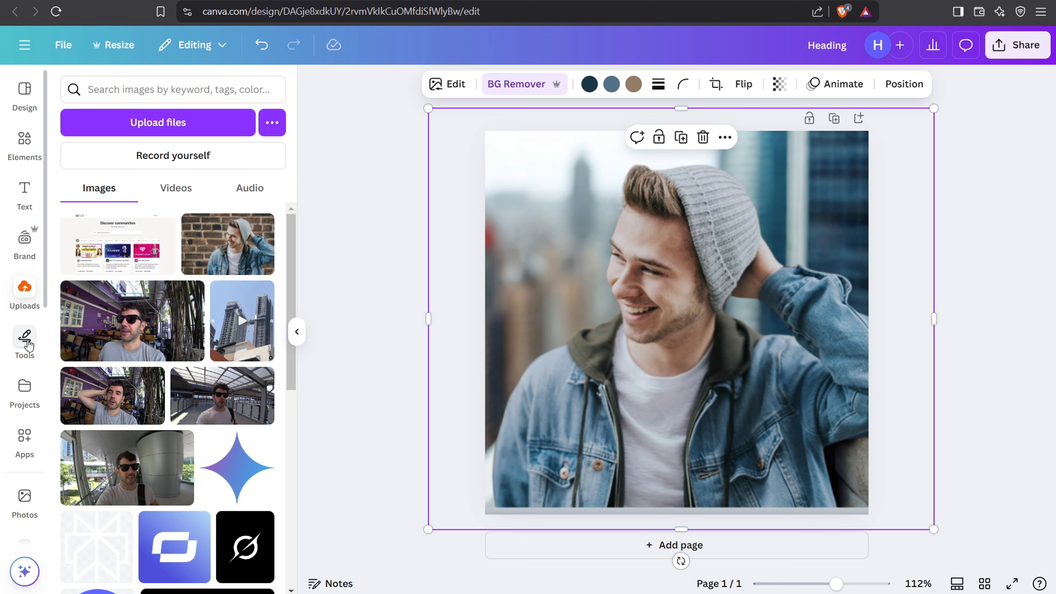
left_click(25, 339)
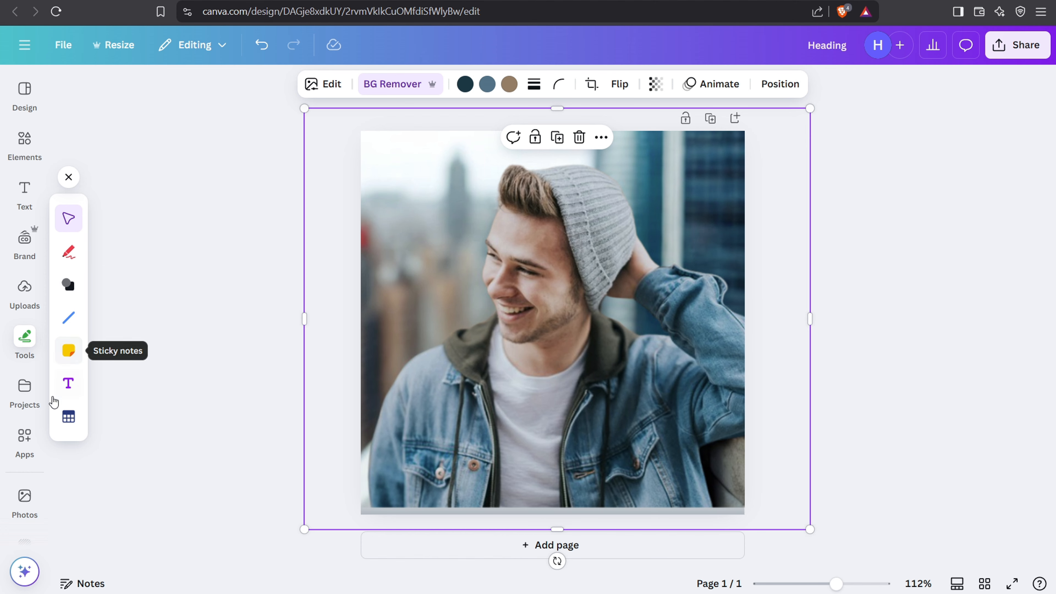
left_click(16, 397)
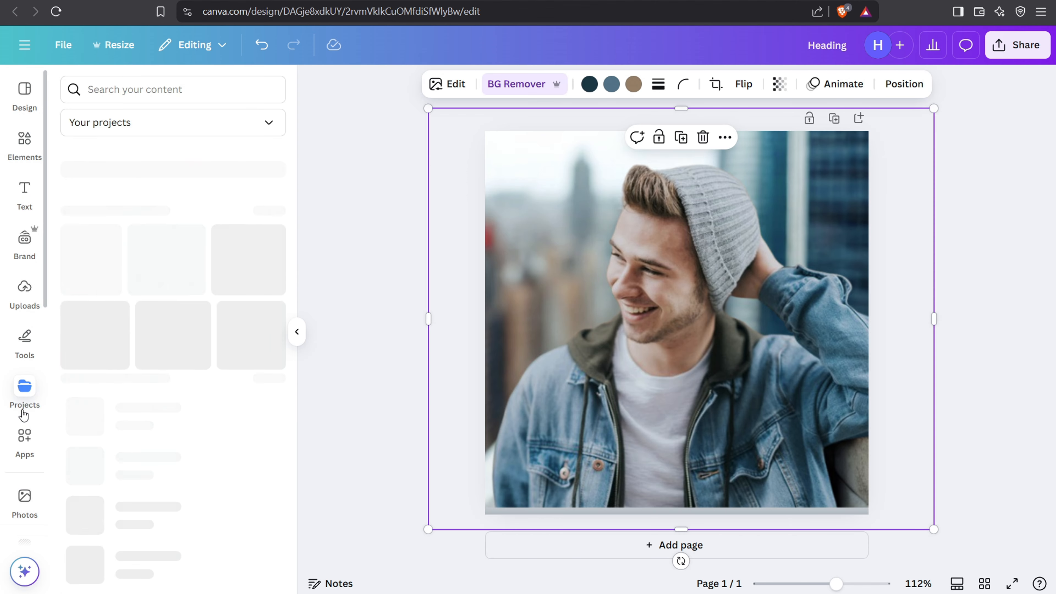
left_click(24, 441)
scroll(174, 210, "down", 10)
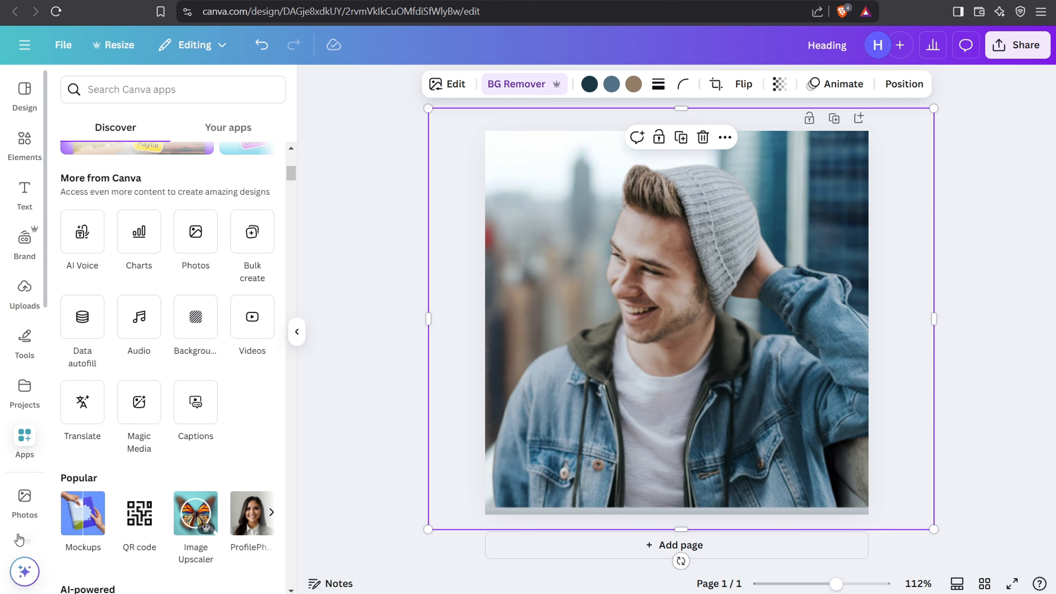
Step: Try Magic Edit on the photo by brushing over the man's eyes, reduce the brush size, and close it without generating
left_click(24, 574)
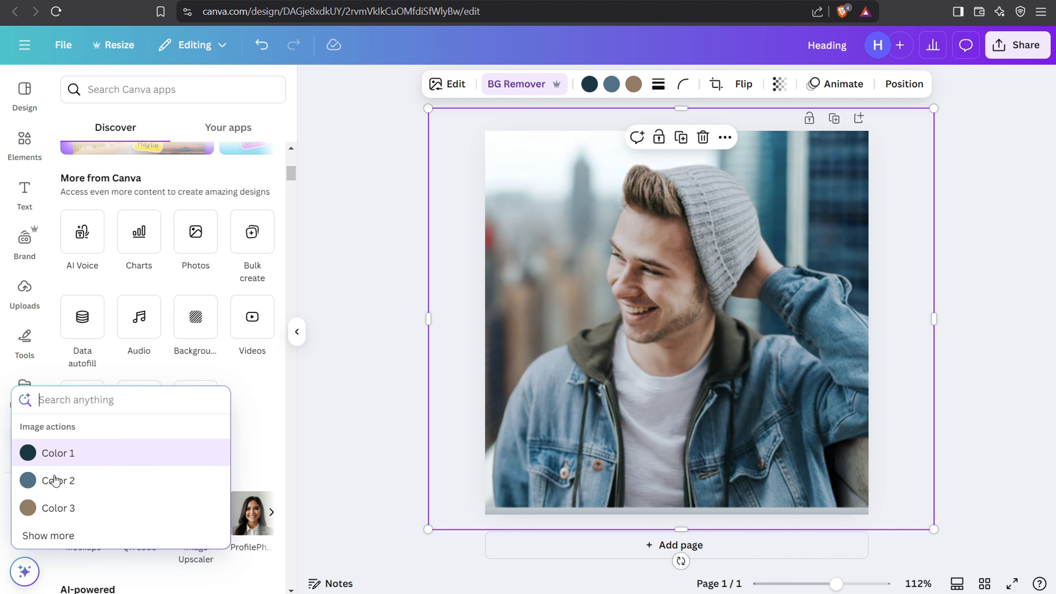
left_click(67, 536)
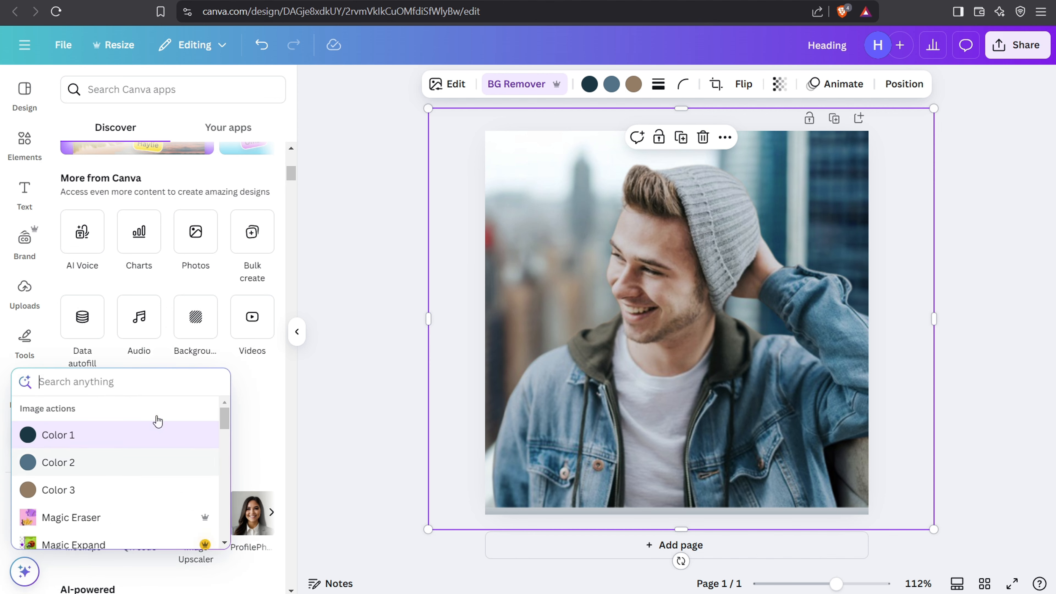
scroll(125, 417, "down", 2)
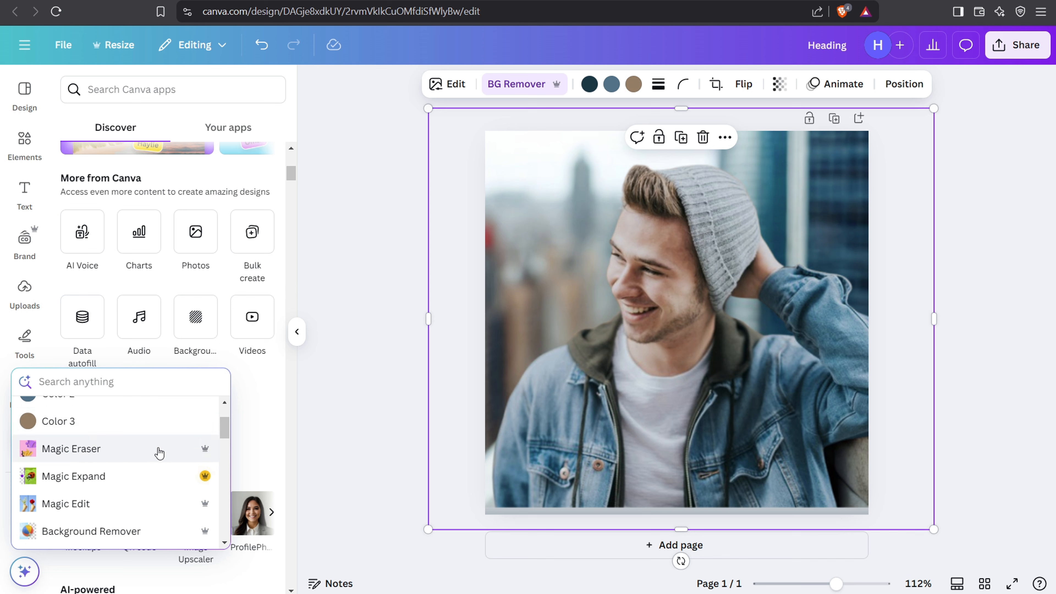
left_click(87, 504)
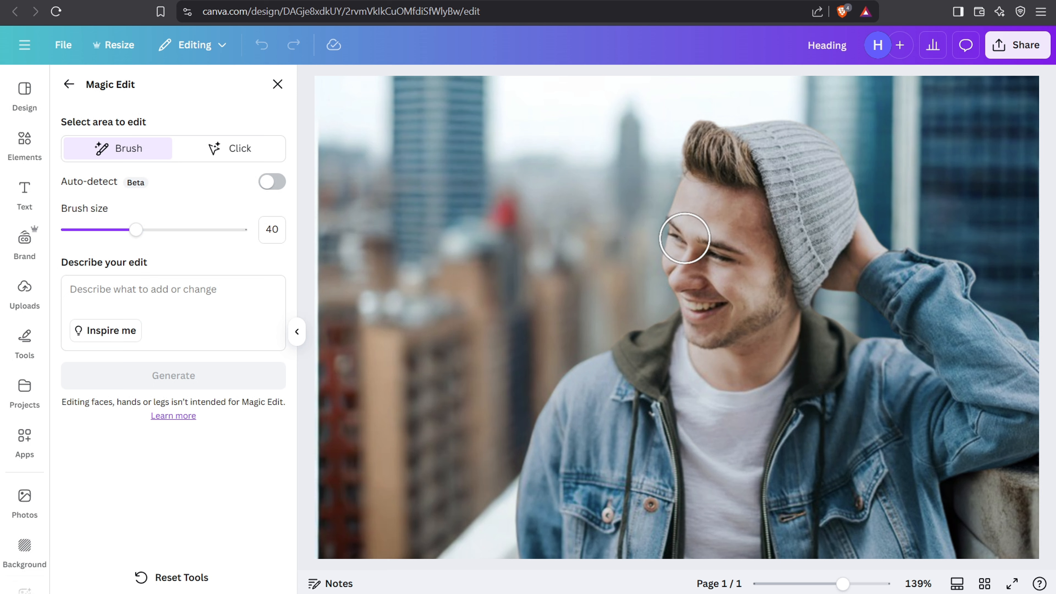
left_click(679, 238)
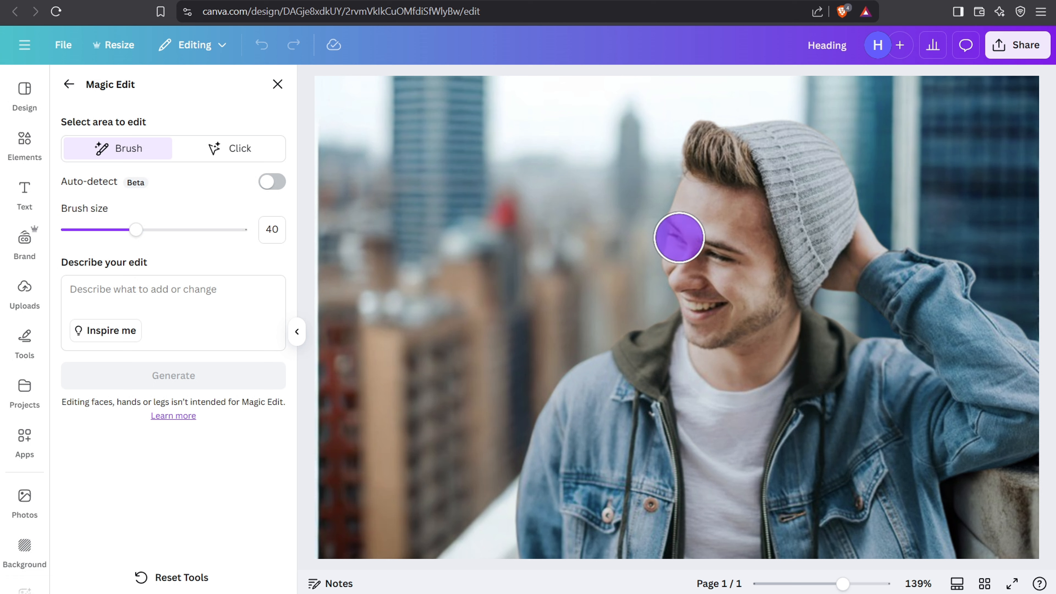
left_click(718, 252)
left_click_drag(135, 230, 100, 230)
left_click(277, 86)
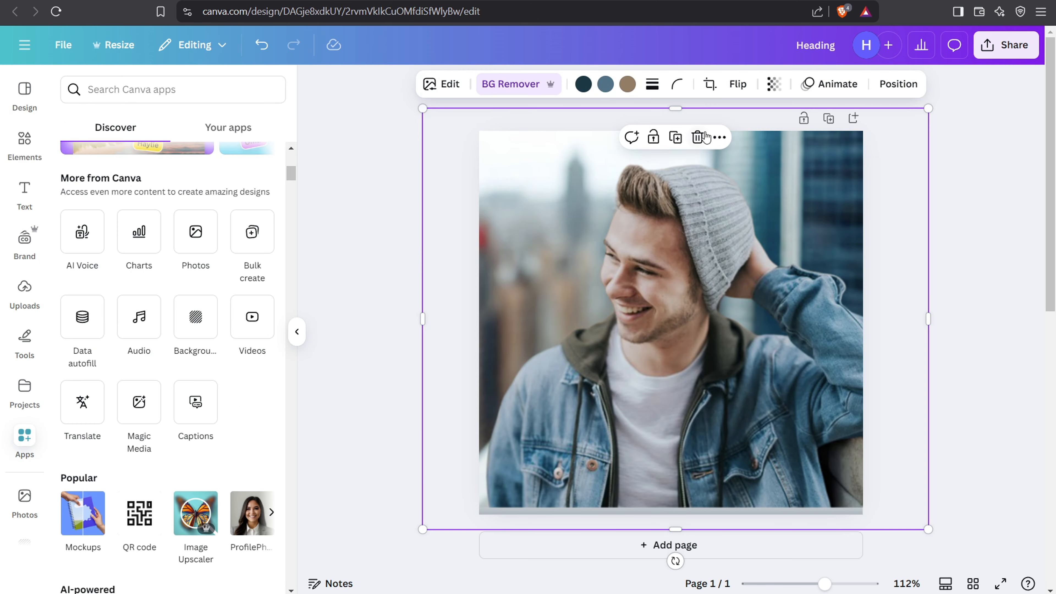
Step: Delete the man's photo from the page and return to the uploaded images
left_click(705, 137)
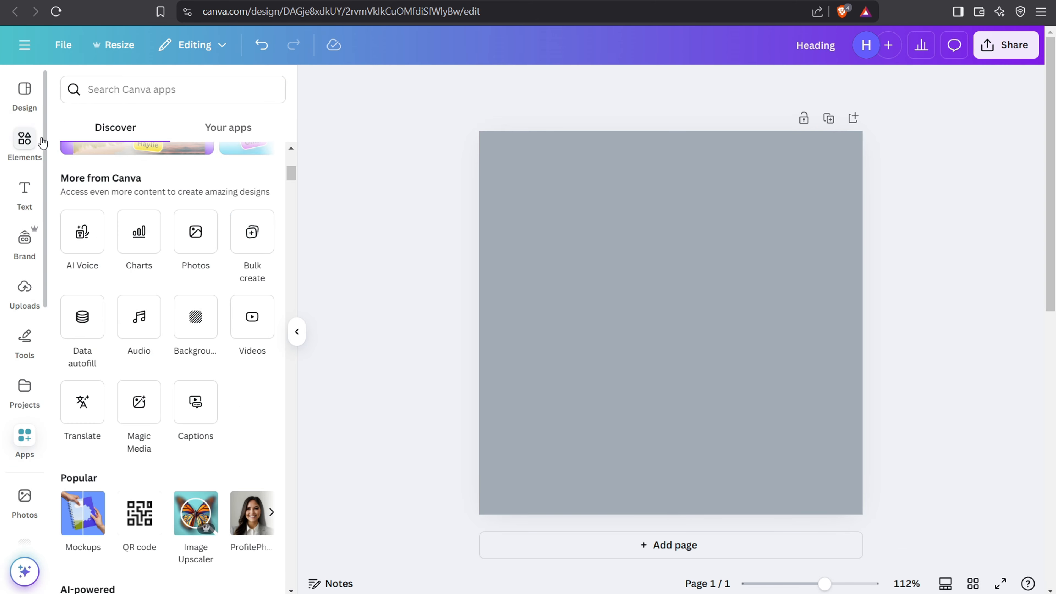
left_click(25, 289)
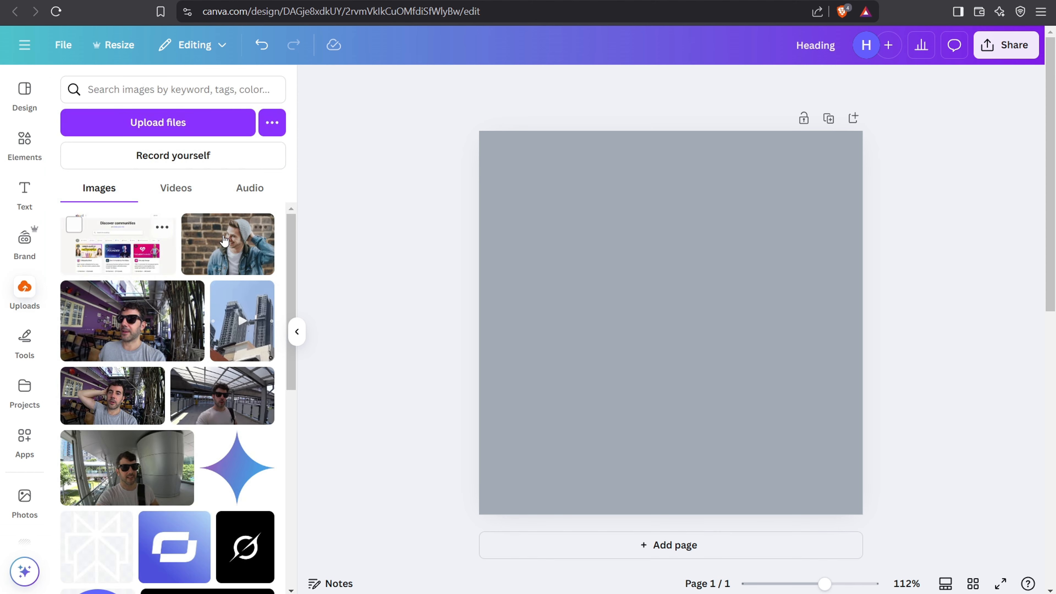
Step: Add the uploaded photo of the man gesturing at a microphone and laptop, then enlarge and reposition it to fill the page
scroll(153, 352, "down", 10)
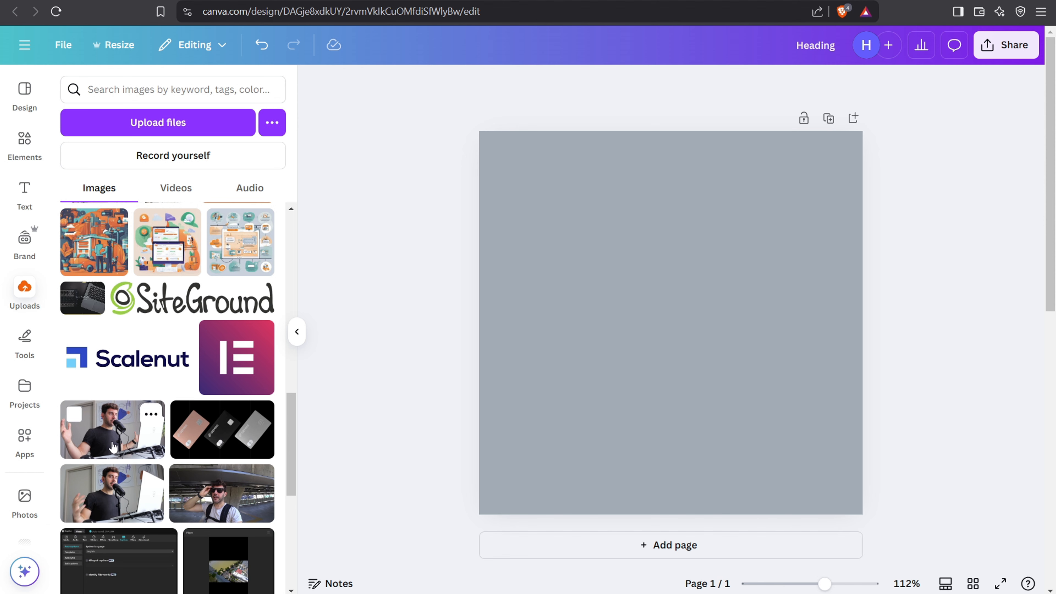
left_click(112, 428)
left_click_drag(807, 403, 917, 542)
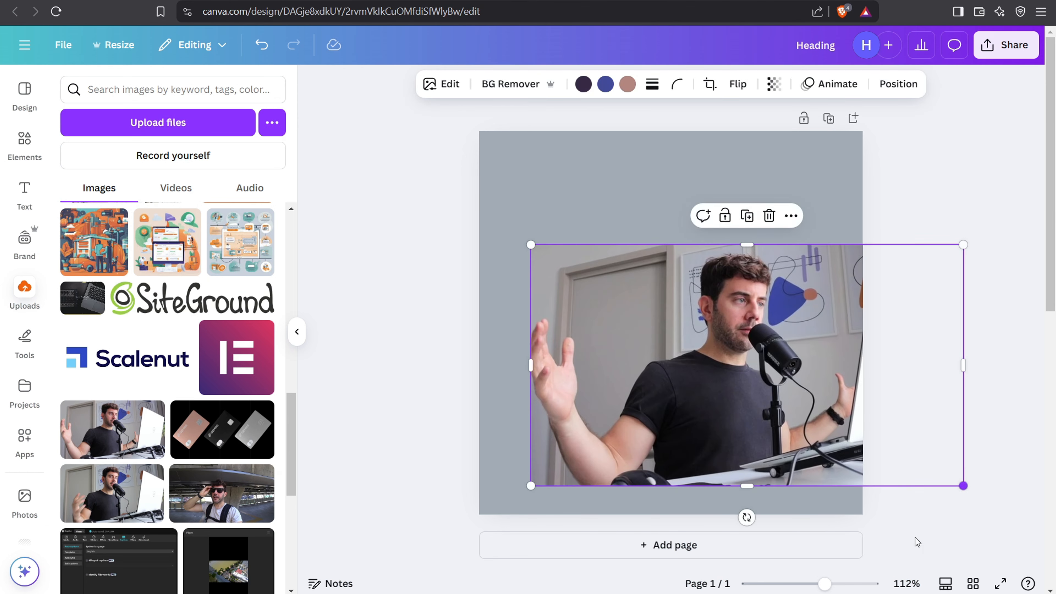
left_click_drag(531, 245, 247, 75)
left_click_drag(713, 262, 766, 318)
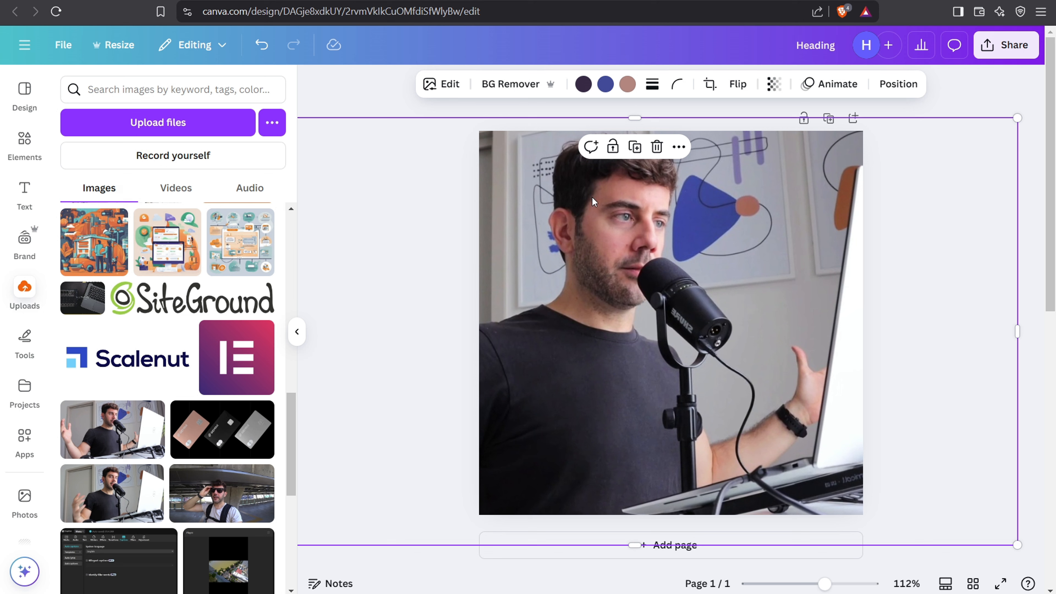
Step: Open Magic Edit for the man's photo through the quick actions and set the brush size to 5
left_click(22, 571)
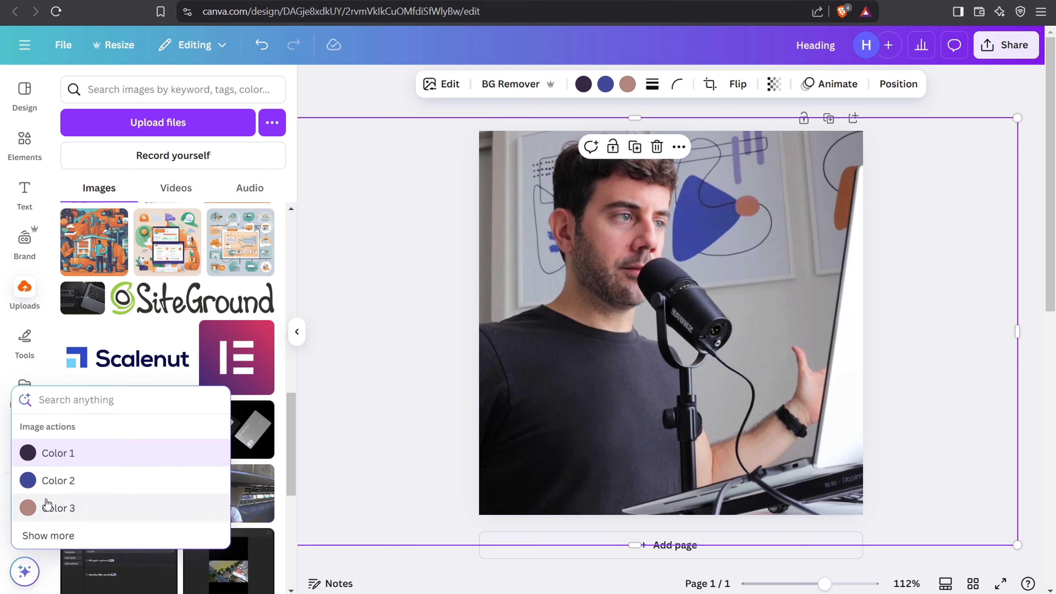
left_click(62, 537)
scroll(76, 445, "down", 2)
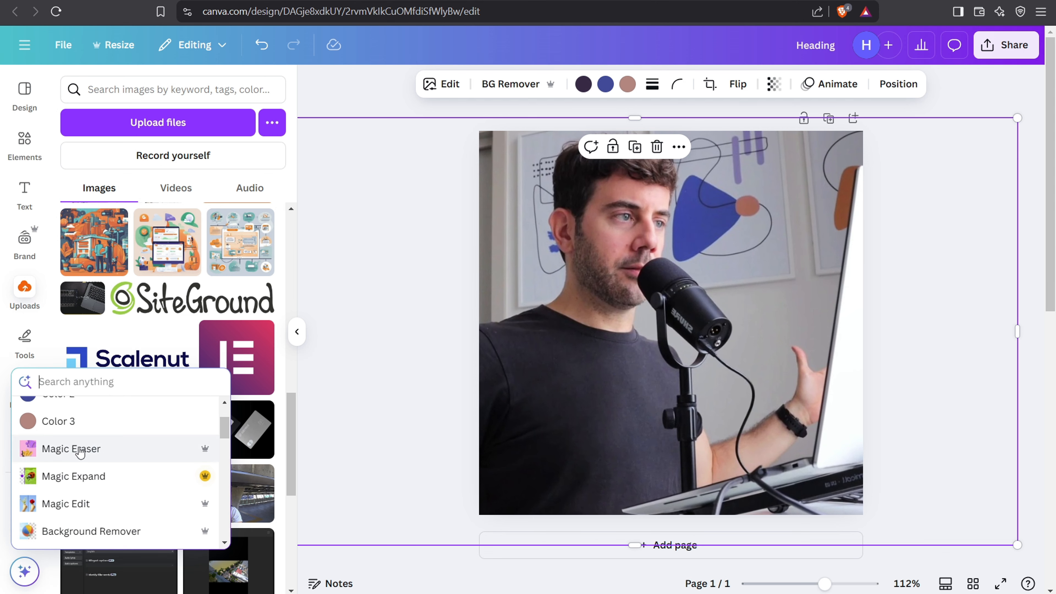
left_click(79, 504)
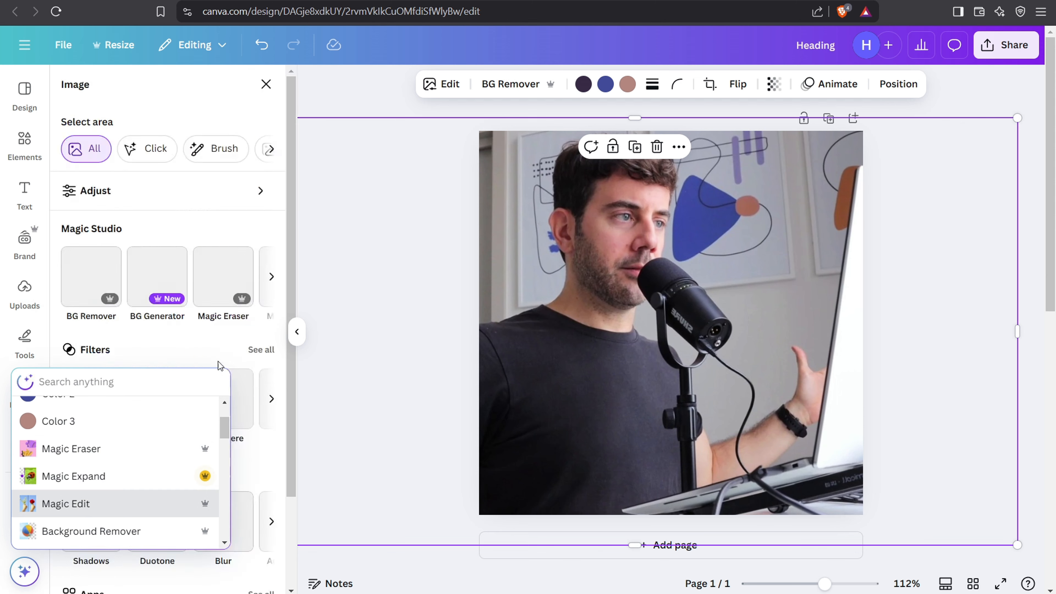
left_click_drag(100, 231, 74, 230)
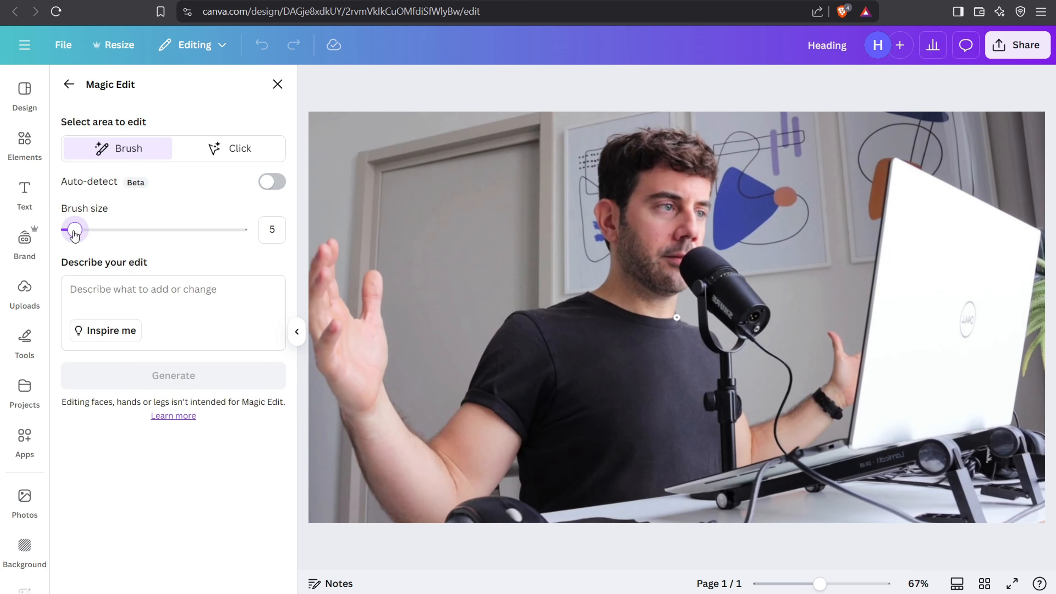
Step: Brush over the man's eyes and generate a Magic Edit with the description "make bright blue"
left_click(669, 207)
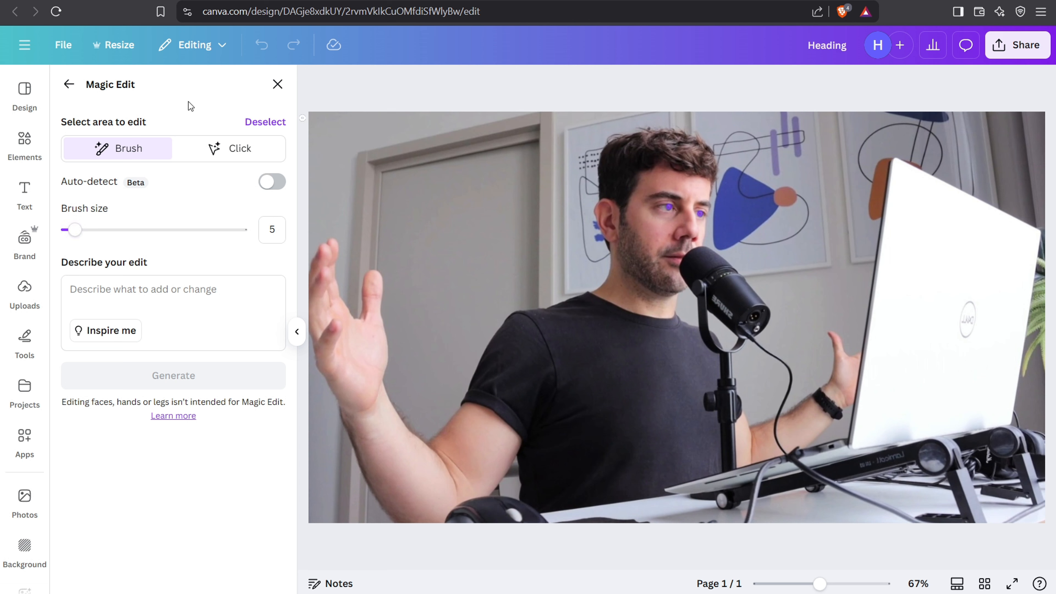
left_click(137, 301)
type("make bright blue")
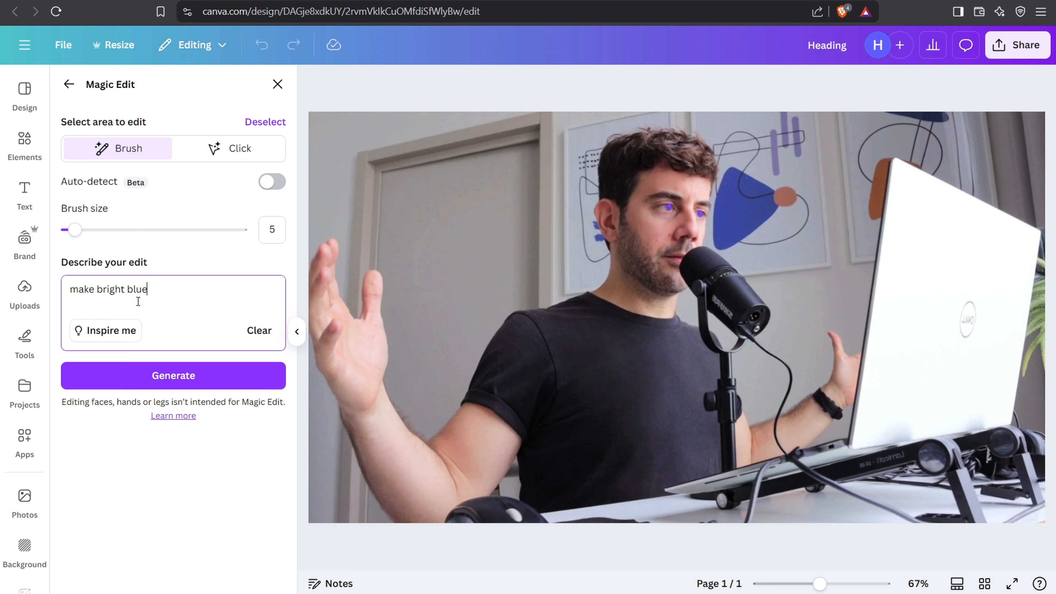
left_click(191, 377)
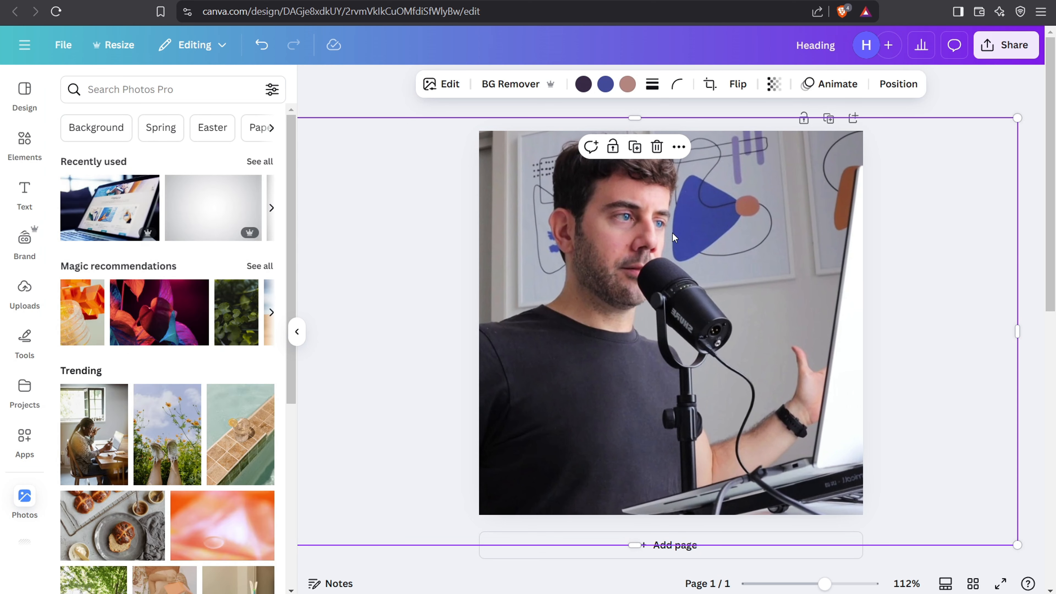
Step: Delete the man's photo from the page and search the photo library for "camera"
left_click(658, 148)
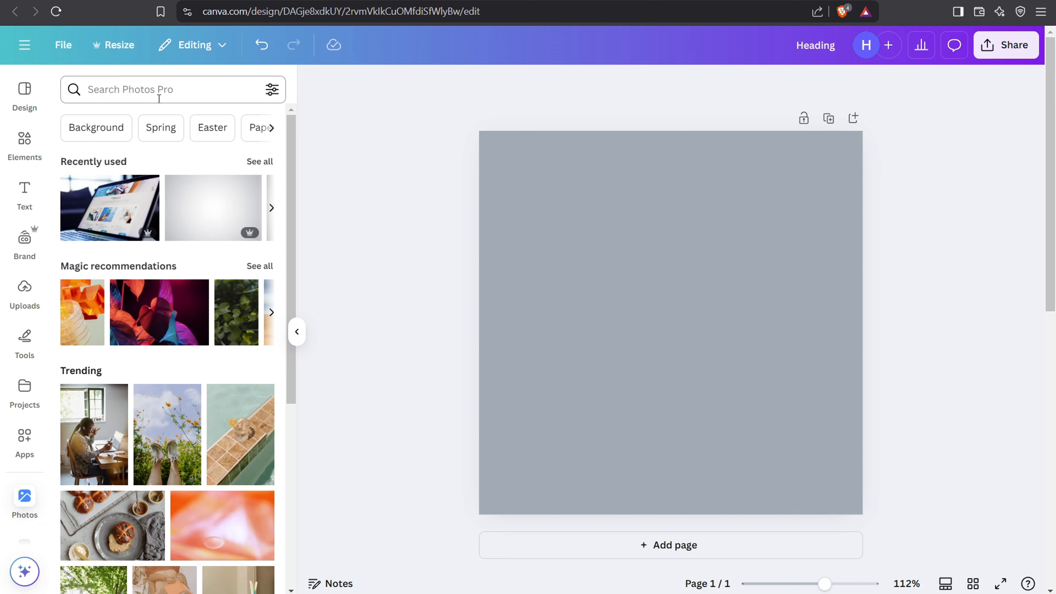
left_click(154, 91)
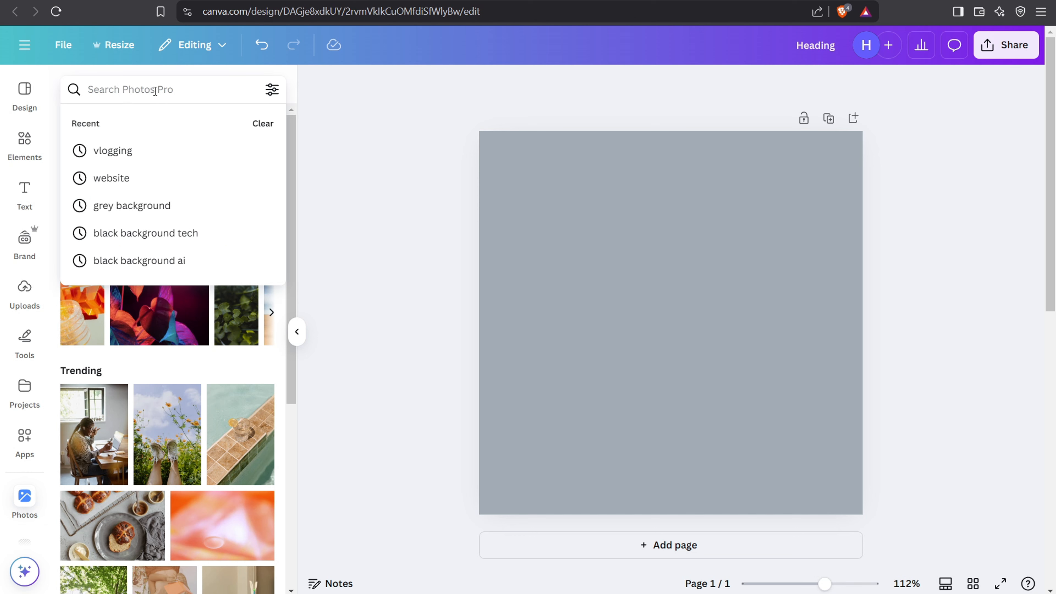
type("camera")
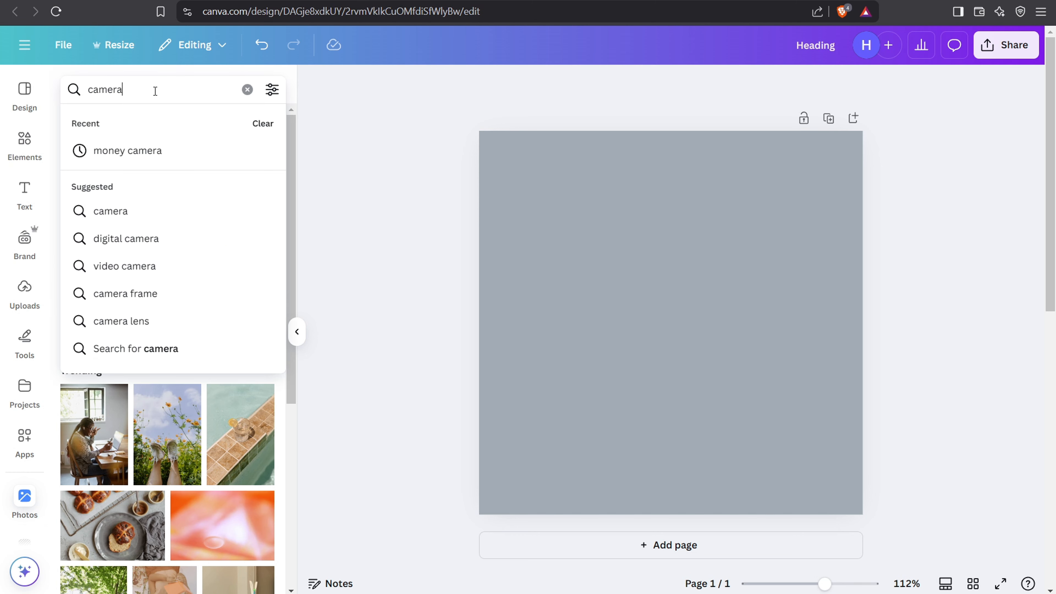
key("Return")
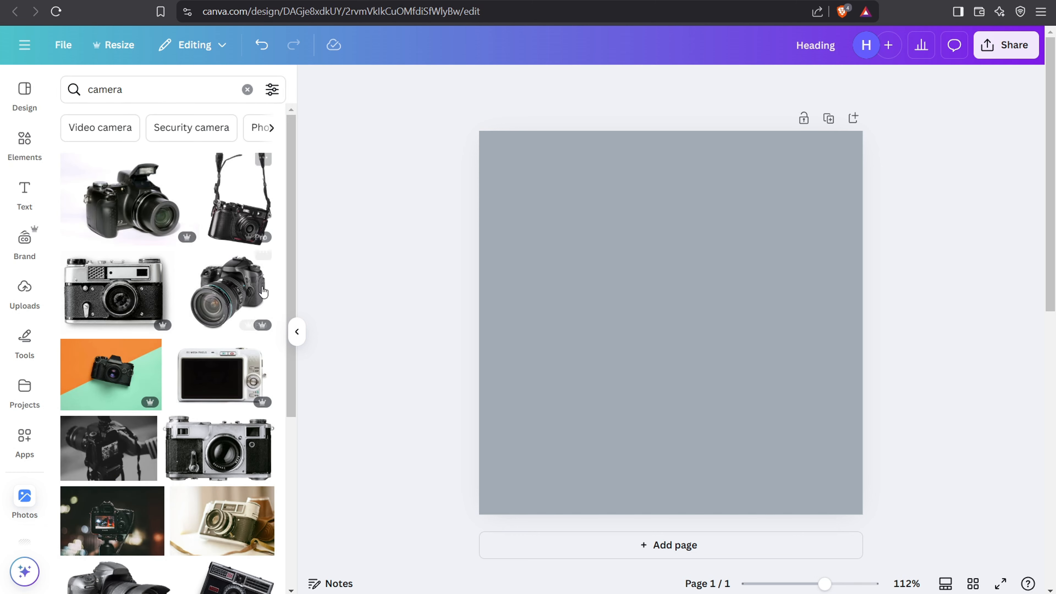
Step: Add the photo of the black camera on an orange and mint background, enlarging and repositioning it to fill the page
left_click(104, 384)
left_click_drag(640, 348, 720, 435)
left_click_drag(599, 302, 334, 113)
left_click_drag(675, 284, 722, 298)
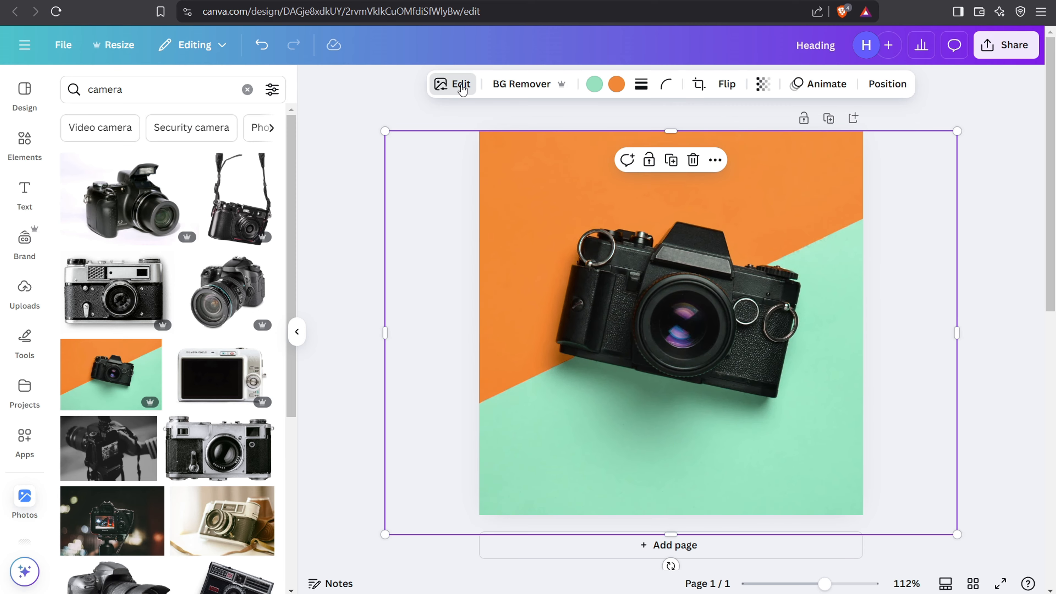
Step: Apply the Luna filter to the camera photo, close the image editing options and deselect the photo
left_click(459, 85)
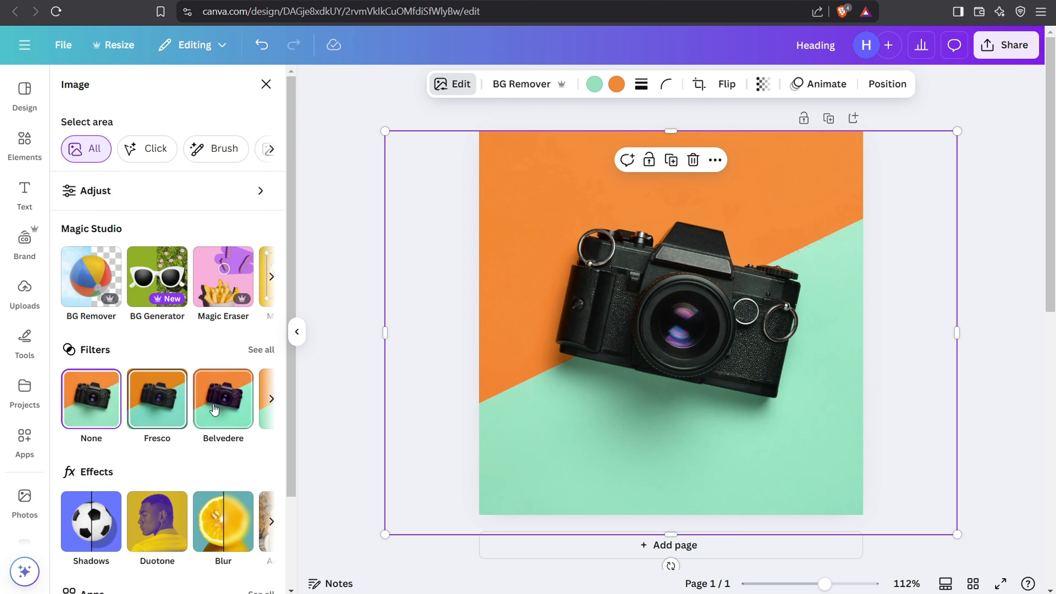
left_click(260, 350)
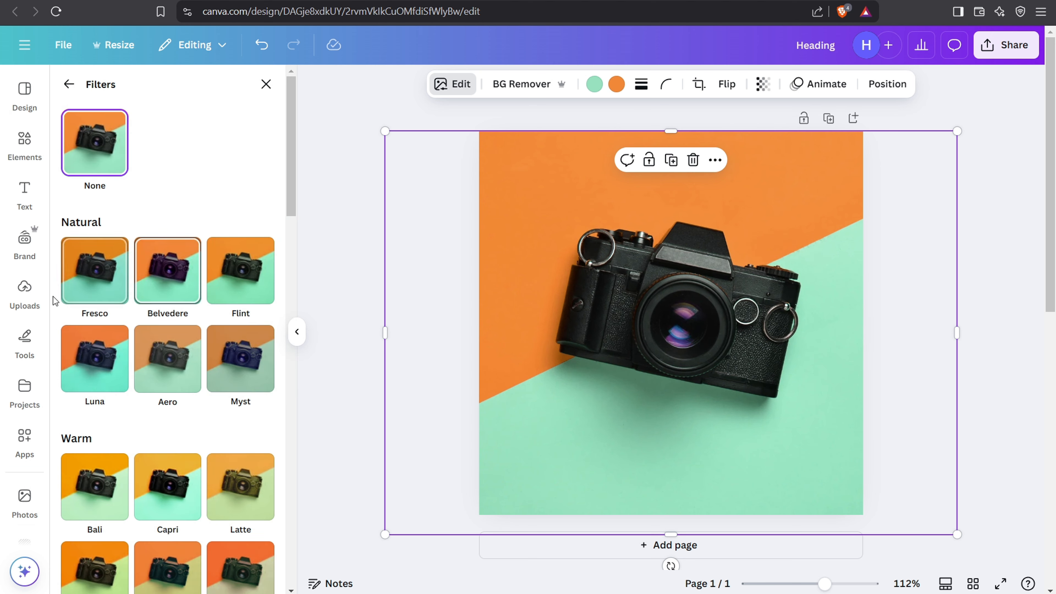
left_click(90, 373)
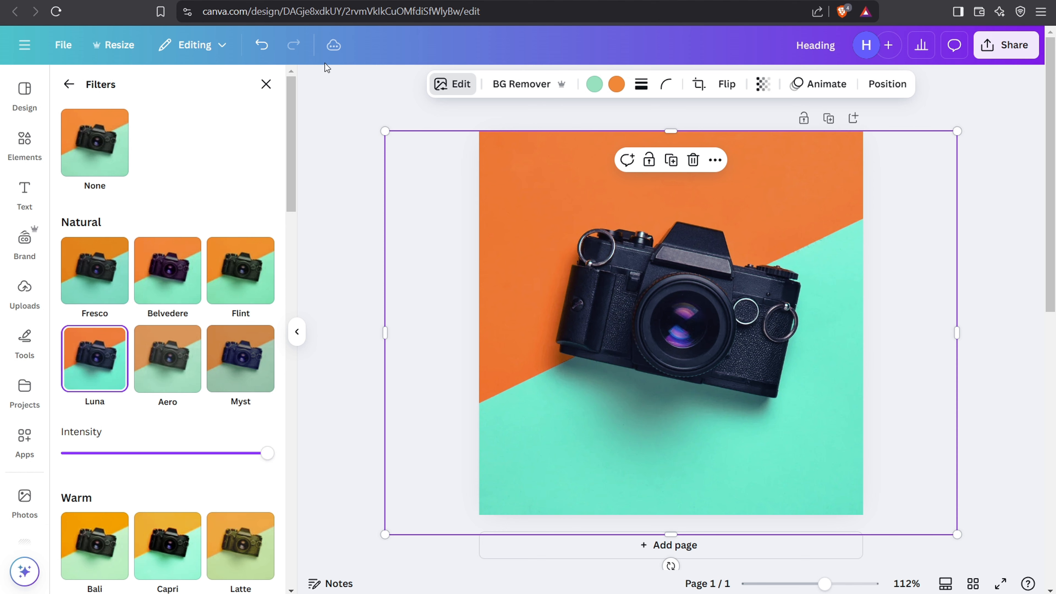
left_click(341, 102)
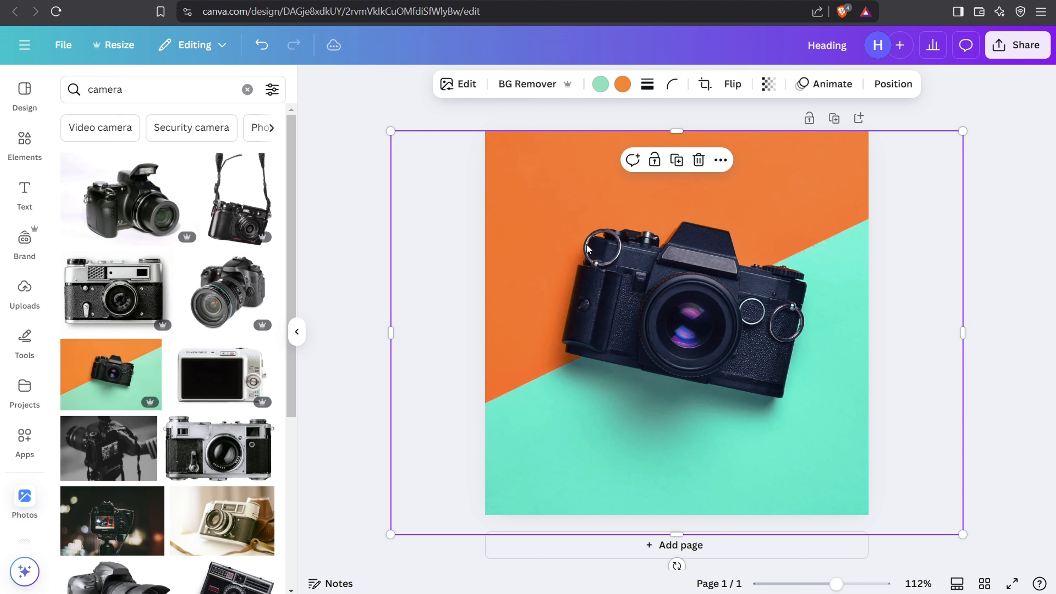
left_click(388, 111)
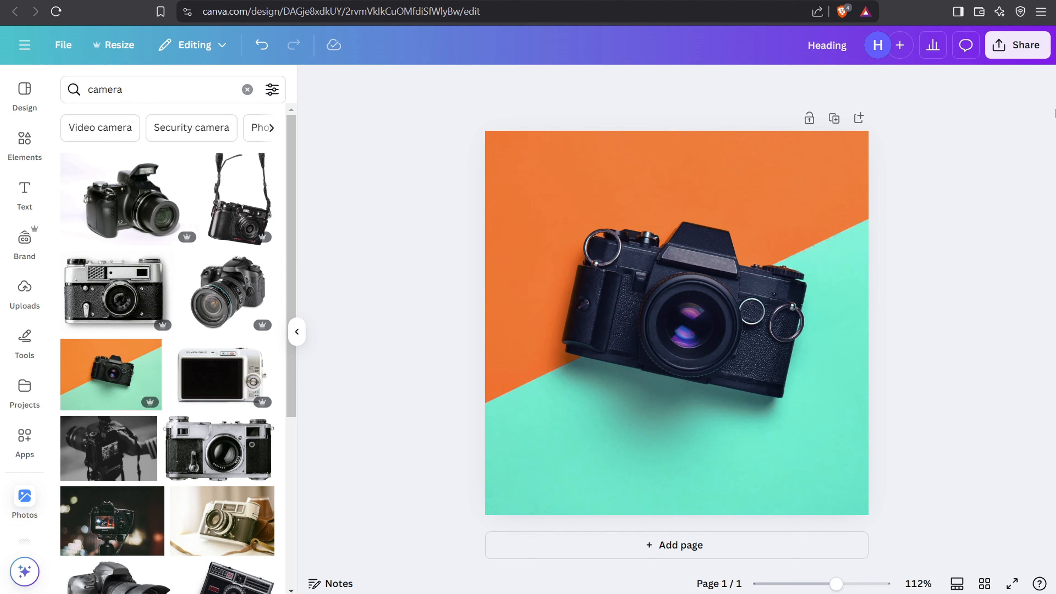
Step: Look through the file types offered for downloading the design, and close the options without downloading
left_click(1018, 46)
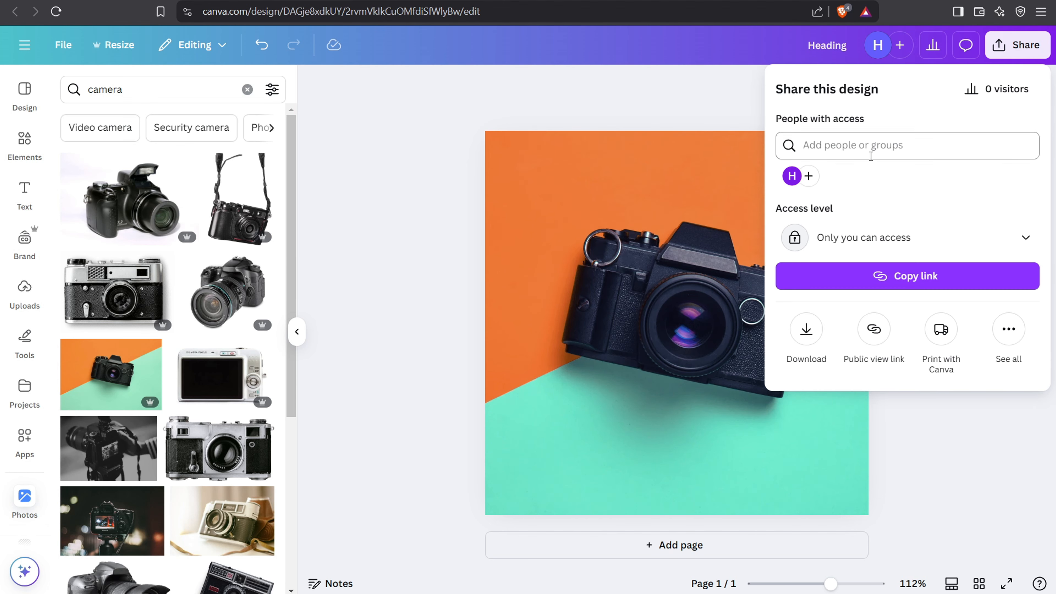
left_click(805, 335)
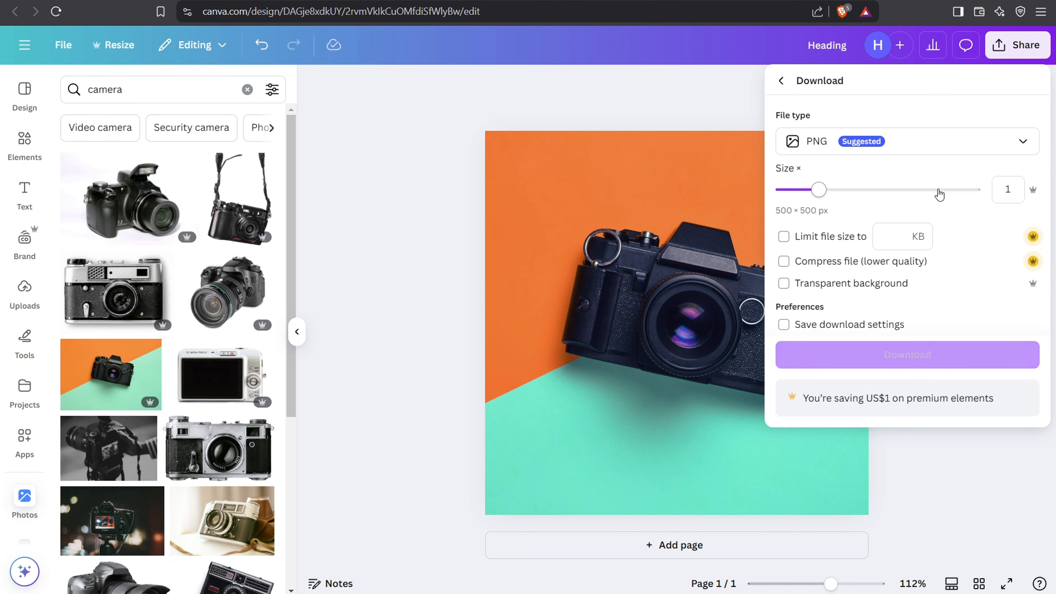
left_click(917, 154)
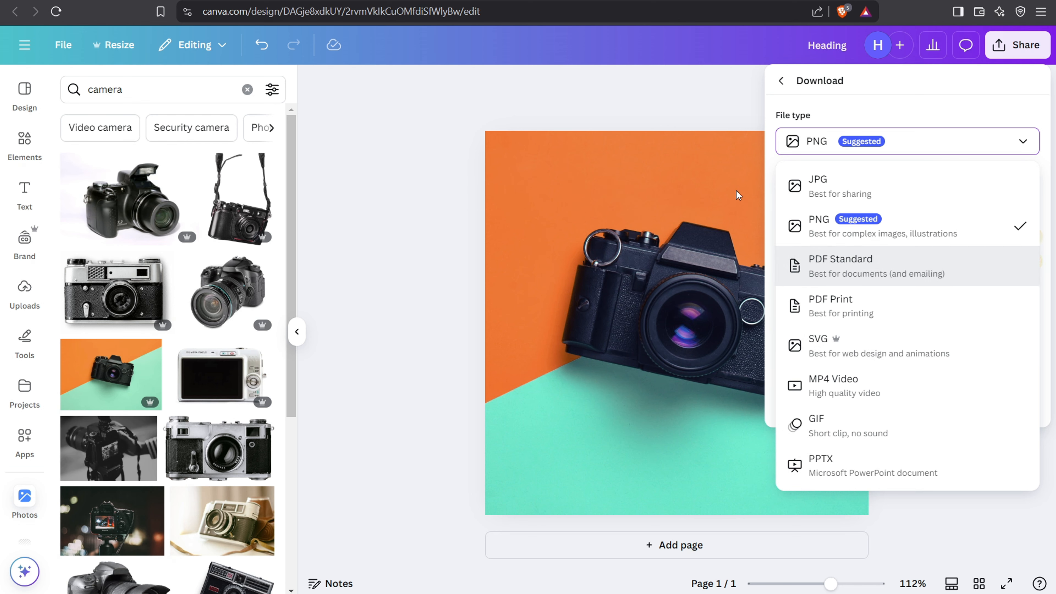
left_click(657, 81)
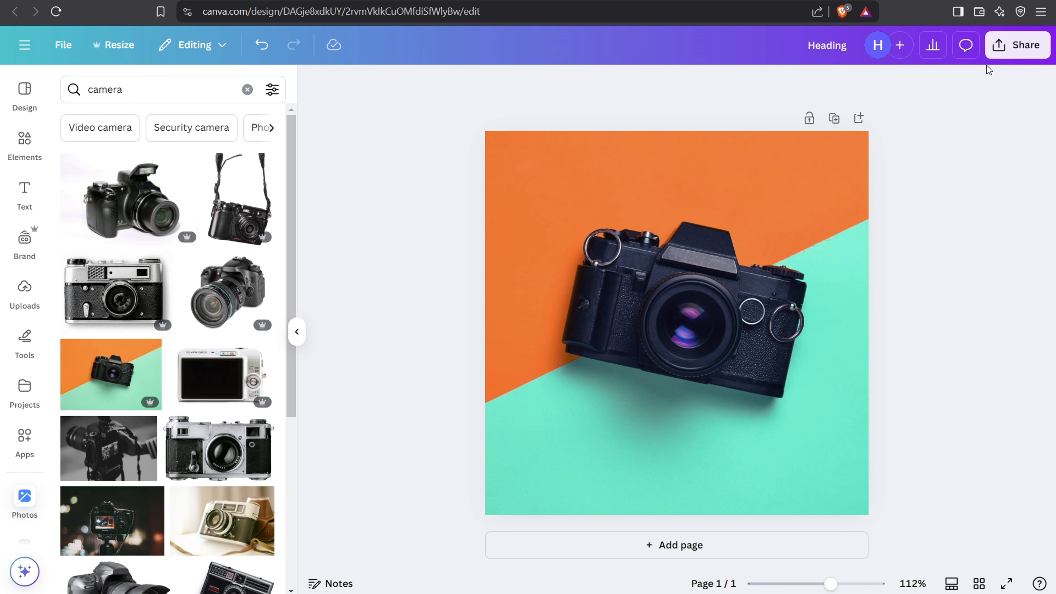
Step: Download the design as a PNG and save it to the Desktop as Heading.png
left_click(1006, 57)
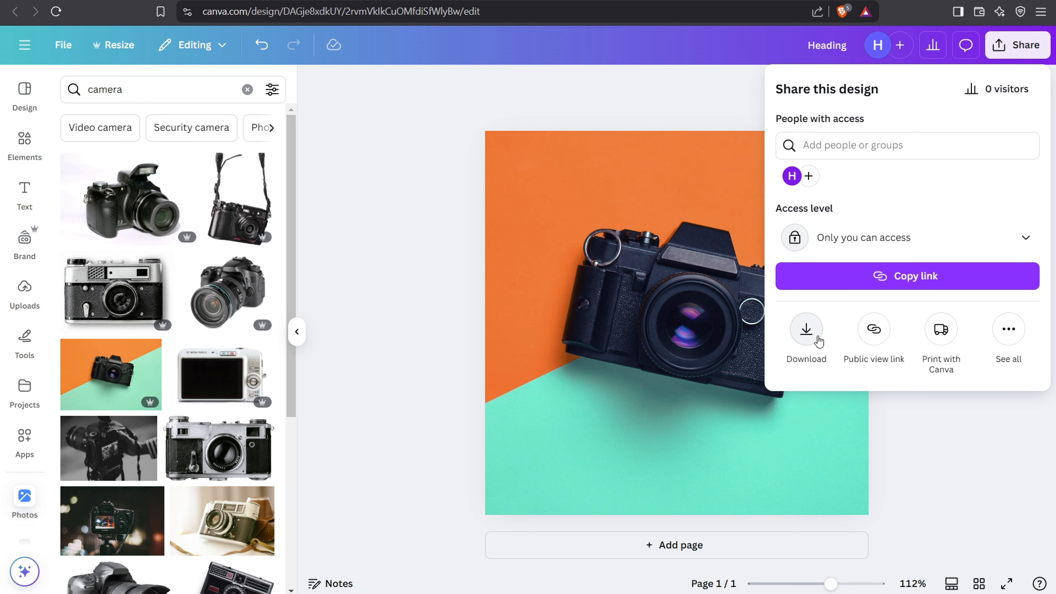
left_click(808, 333)
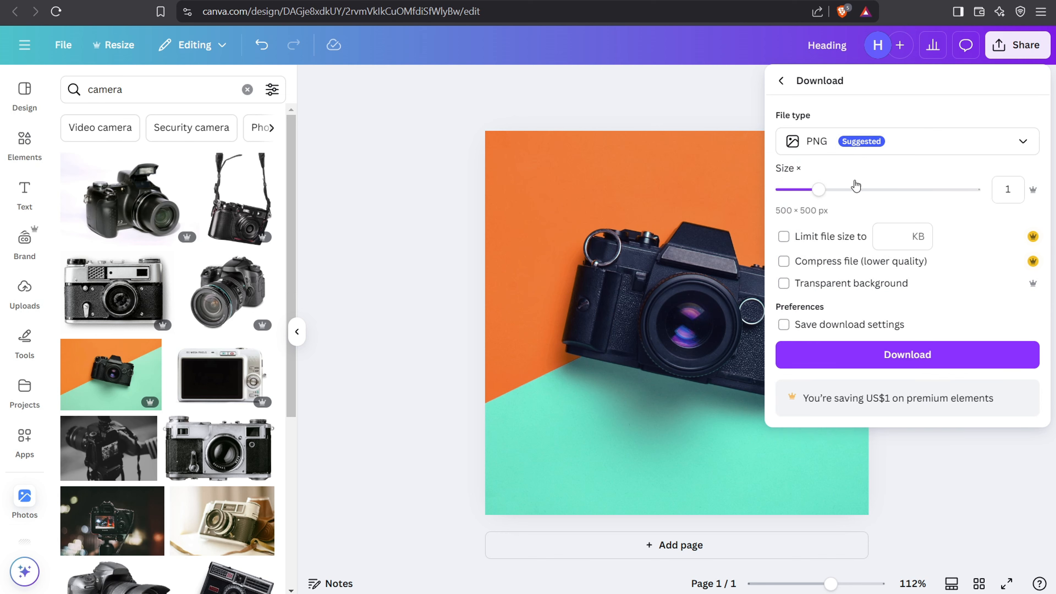
left_click(899, 360)
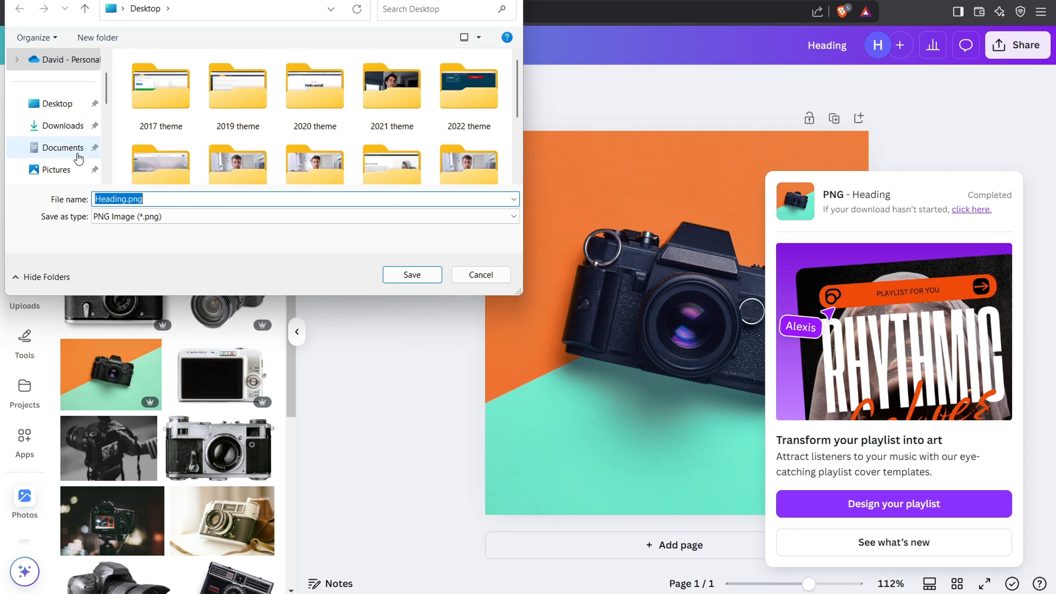
left_click(60, 105)
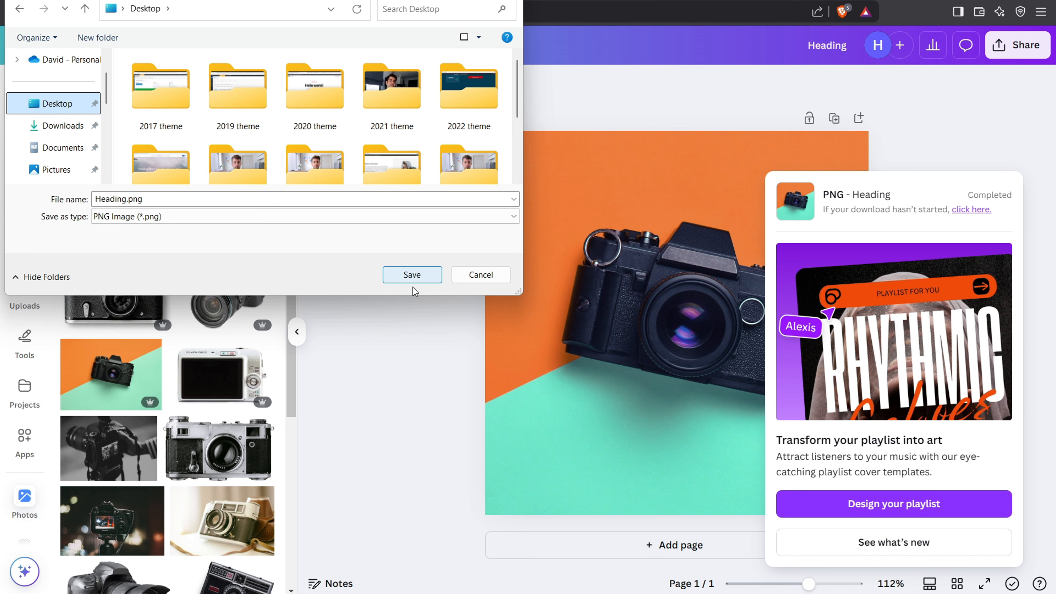
left_click(412, 274)
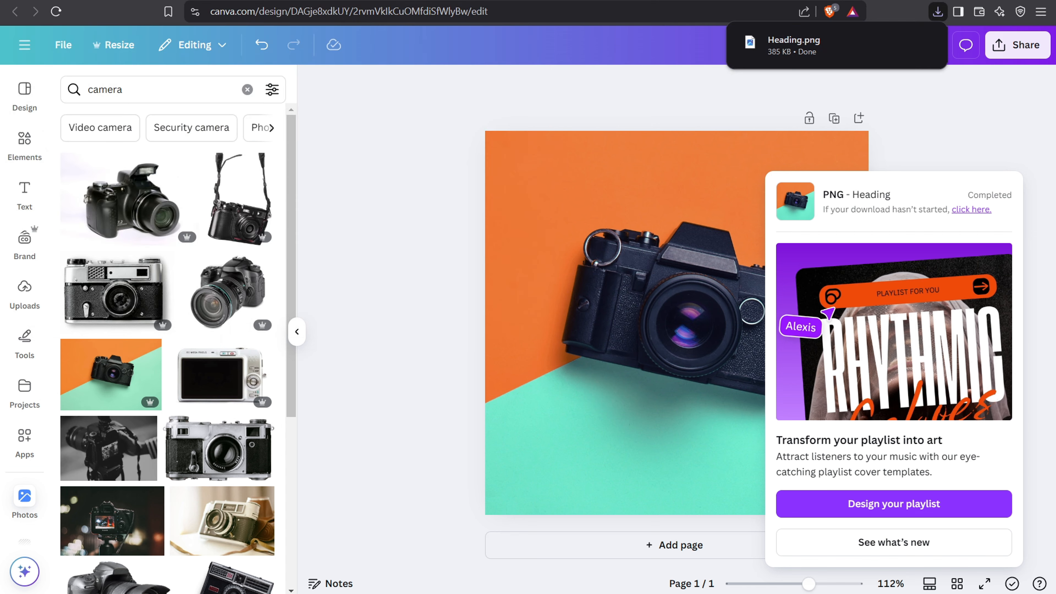
Step: Uncover the desktop by moving the Canva window aside and minimizing the WordPress browser window
left_click_drag(623, 0, 753, 19)
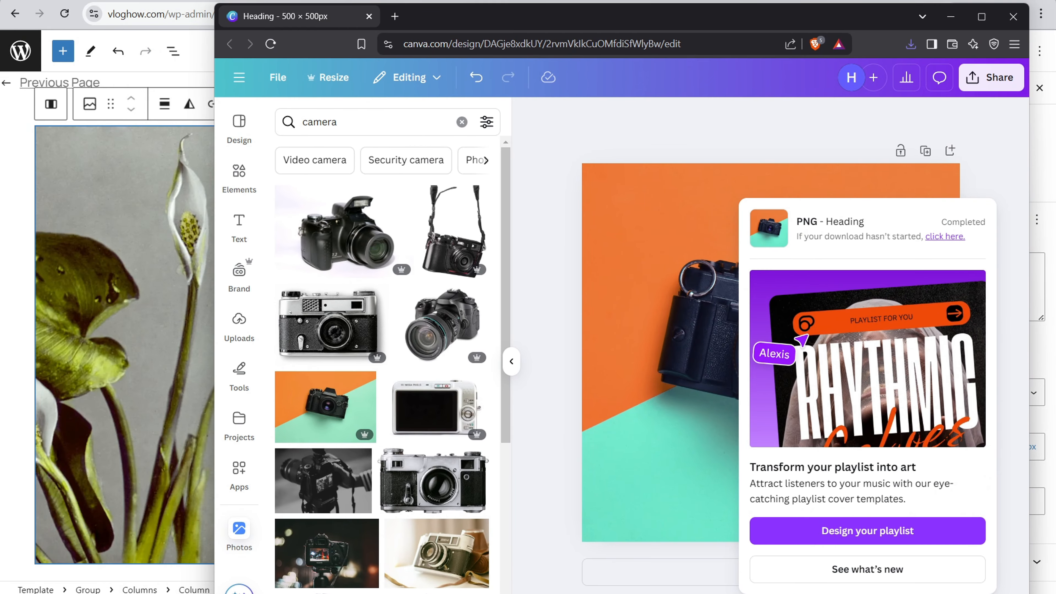
left_click(978, 0)
left_click_drag(851, 14, 879, 1)
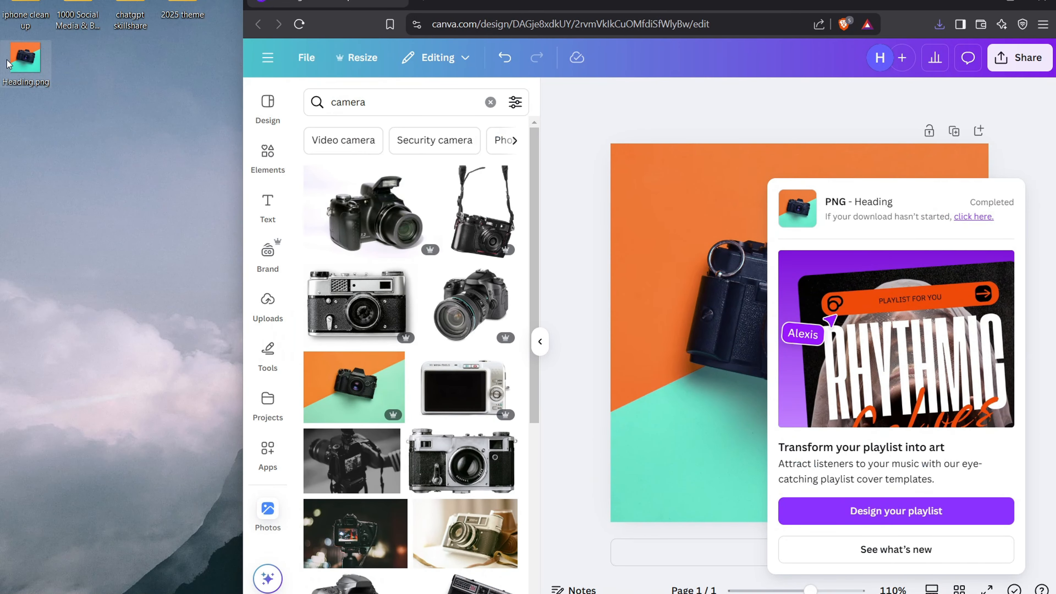
Step: Open Heading.png from the desktop in GIMP and dismiss the GIMP welcome dialog
right_click(21, 59)
mouse_move(144, 136)
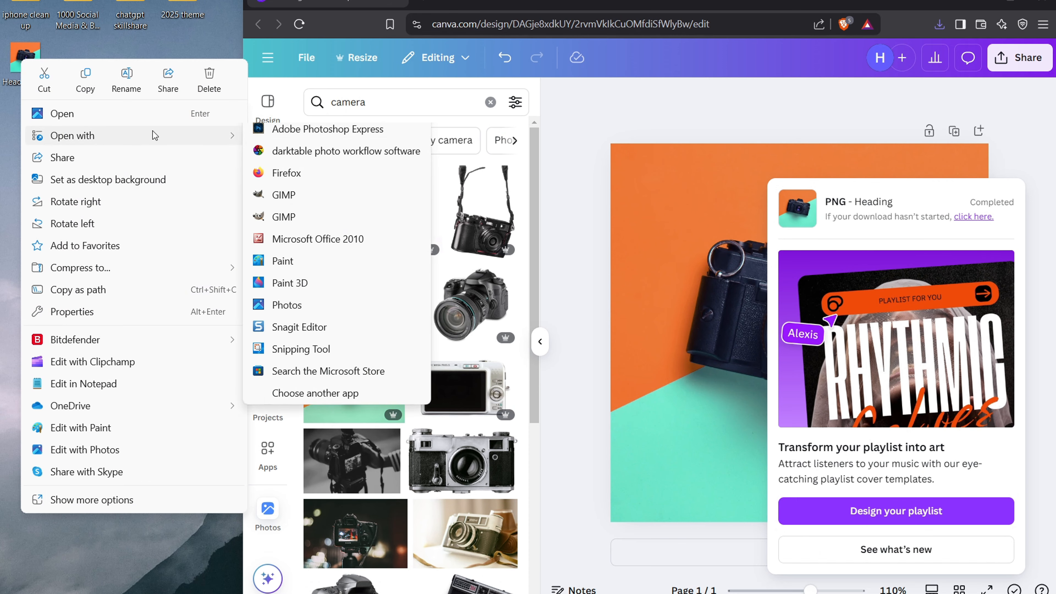
left_click(294, 210)
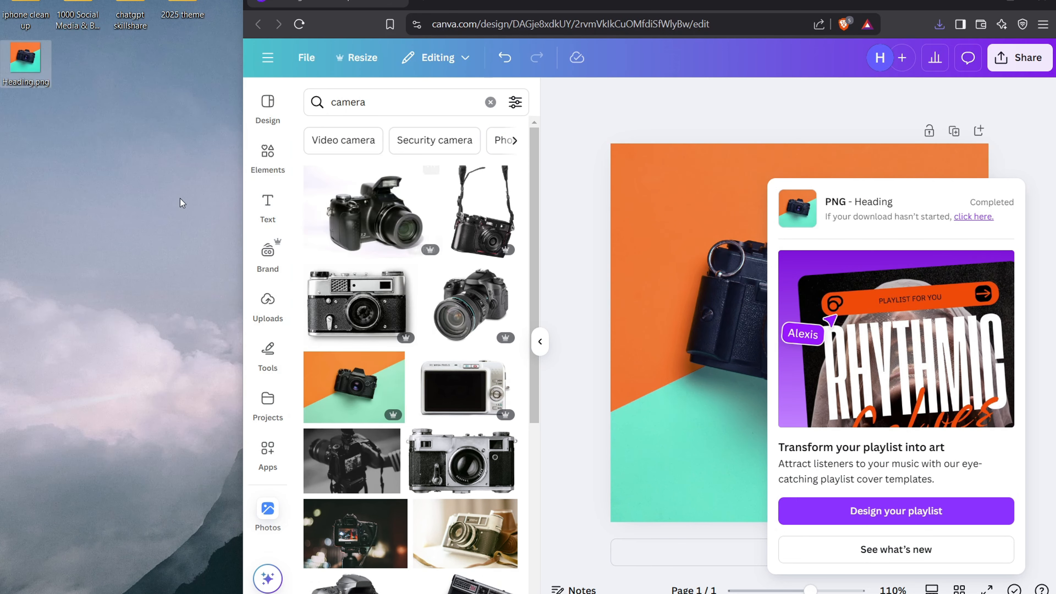
left_click(1010, 3)
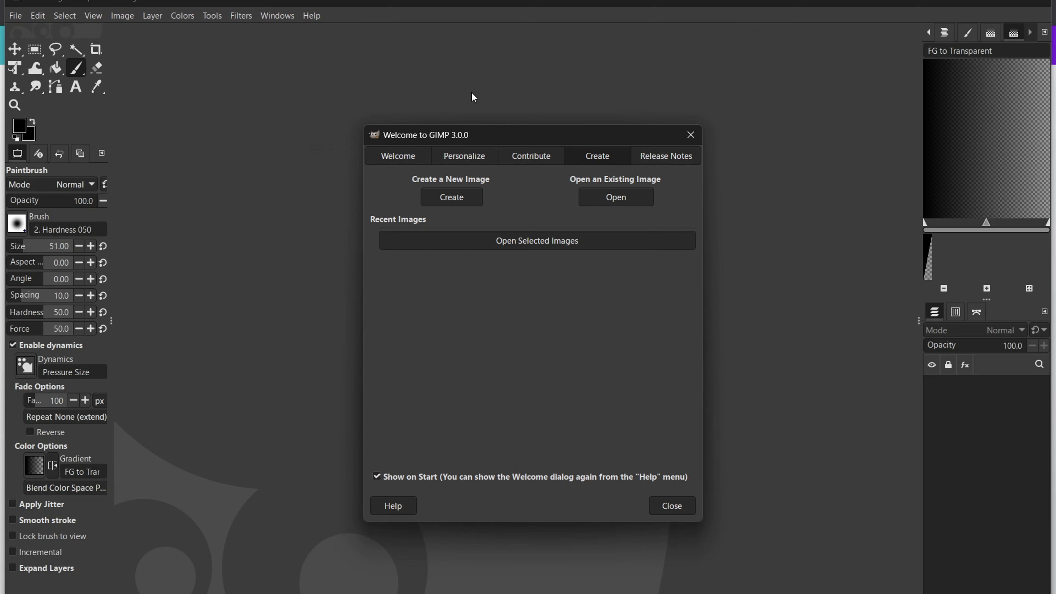
left_click(671, 505)
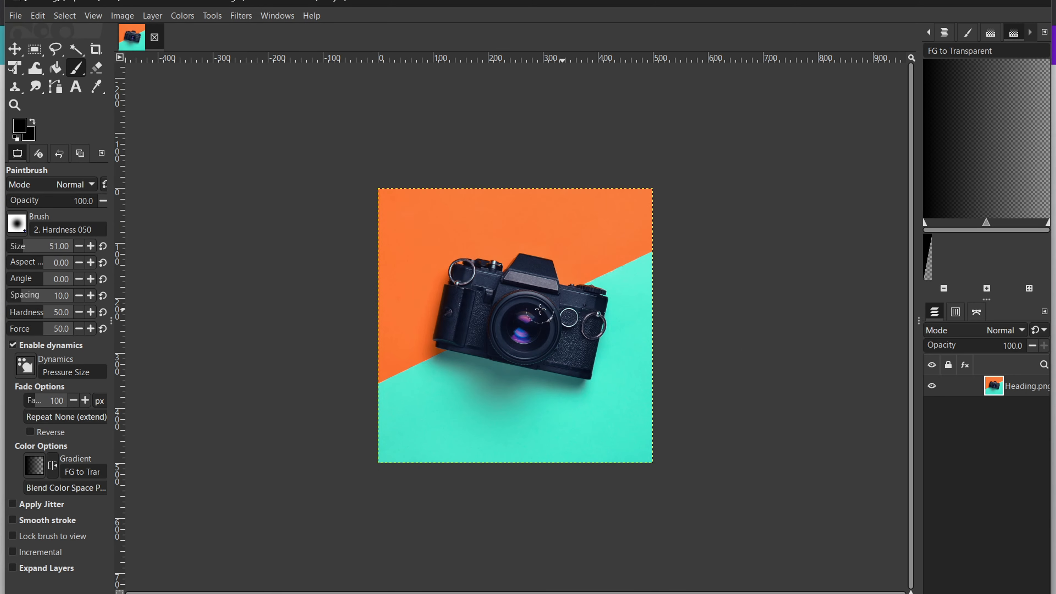
Step: Export the image to the Desktop as Heading.webp, keeping the offered WebP settings
left_click(15, 17)
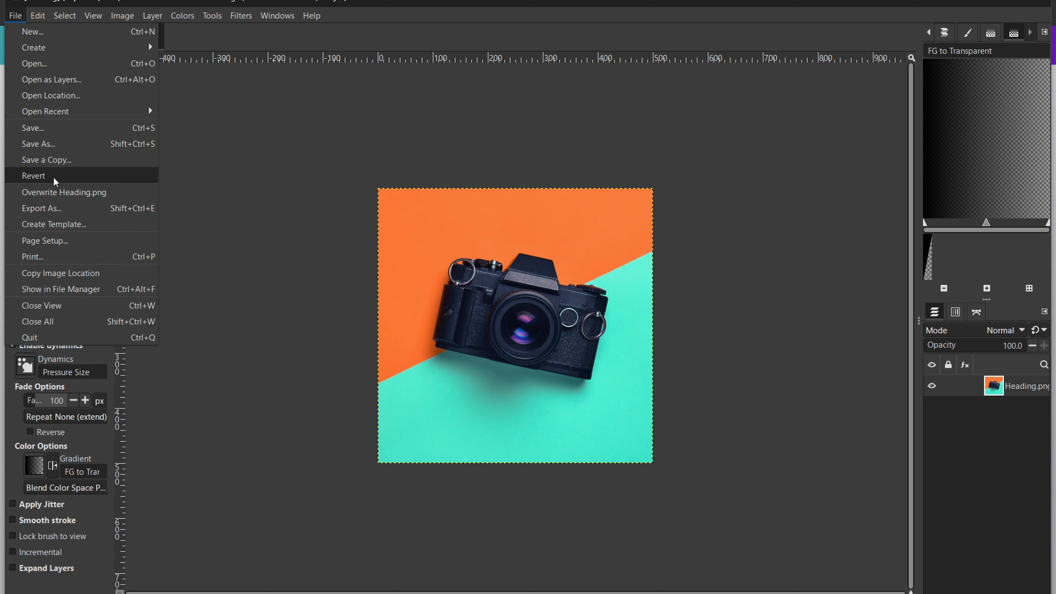
left_click(57, 208)
left_click(241, 197)
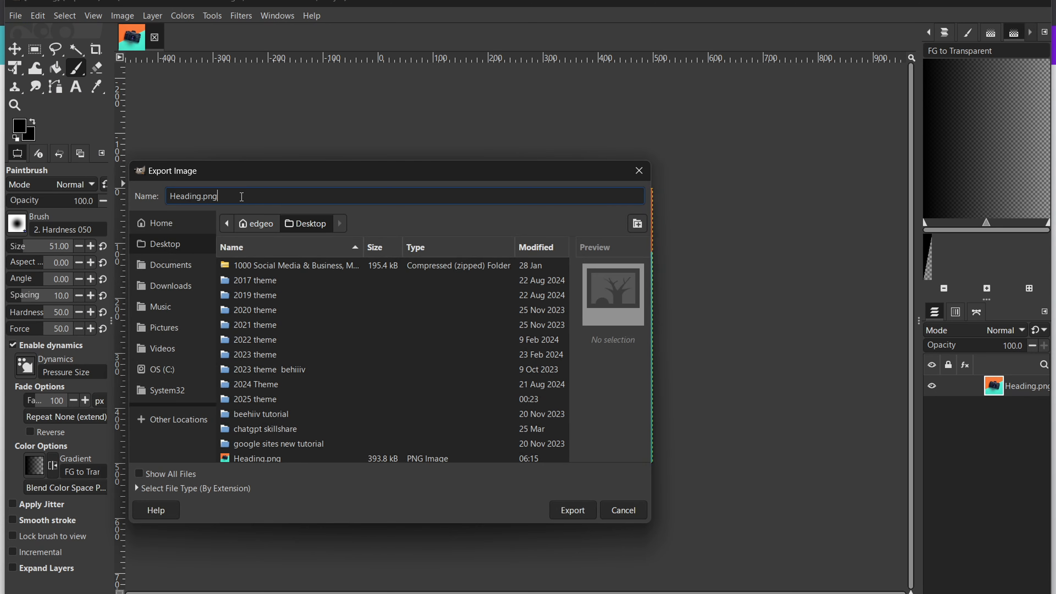
key("BackSpace")
type("web")
left_click(564, 509)
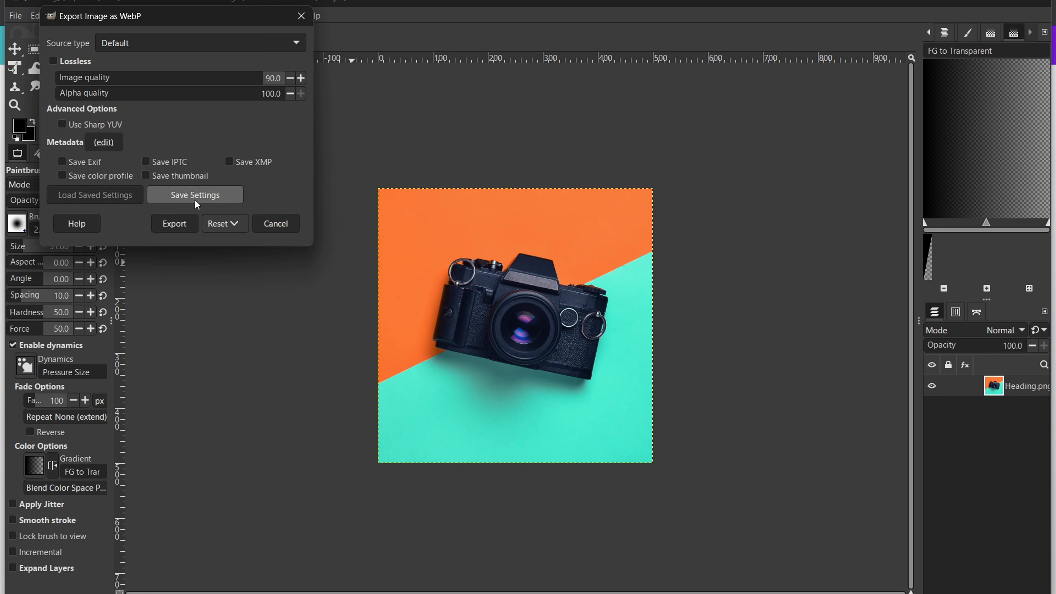
left_click(179, 224)
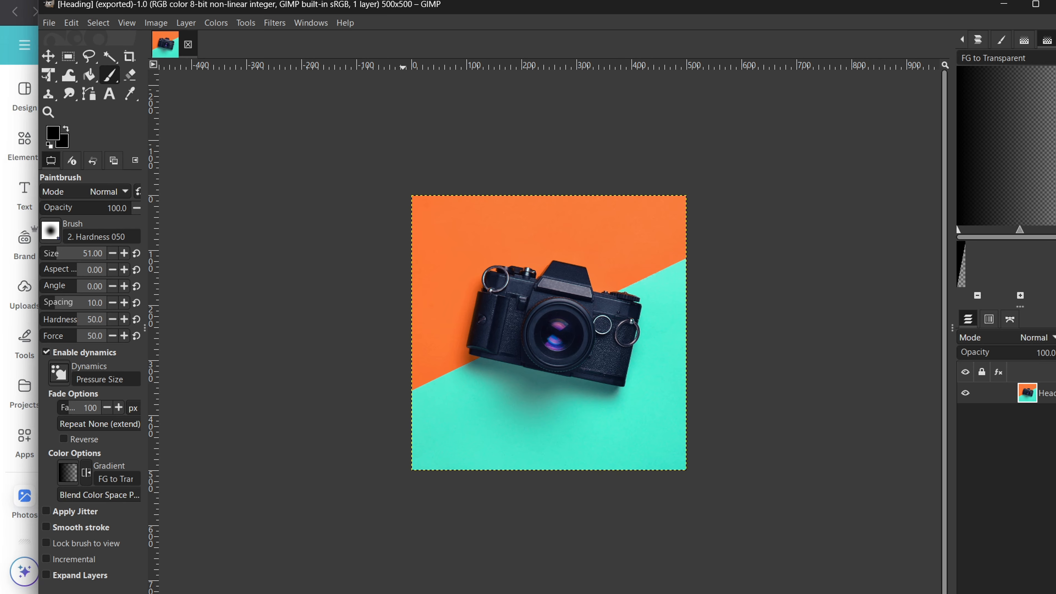
Step: Uncover the desktop icons and check the file size of Heading.png in its detailed properties
left_click(977, 0)
left_click_drag(877, 5, 890, 0)
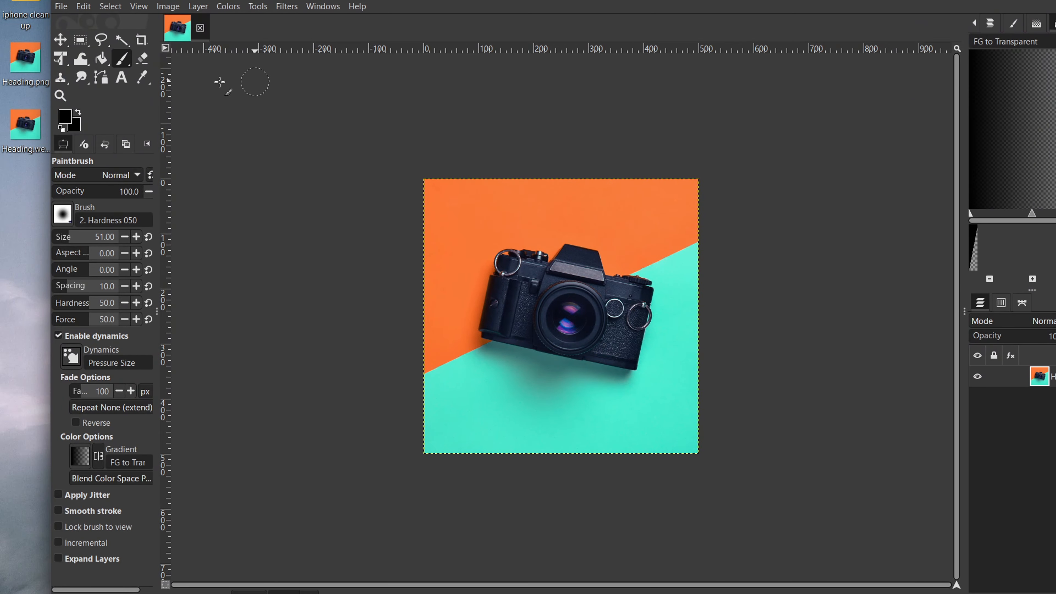
right_click(25, 61)
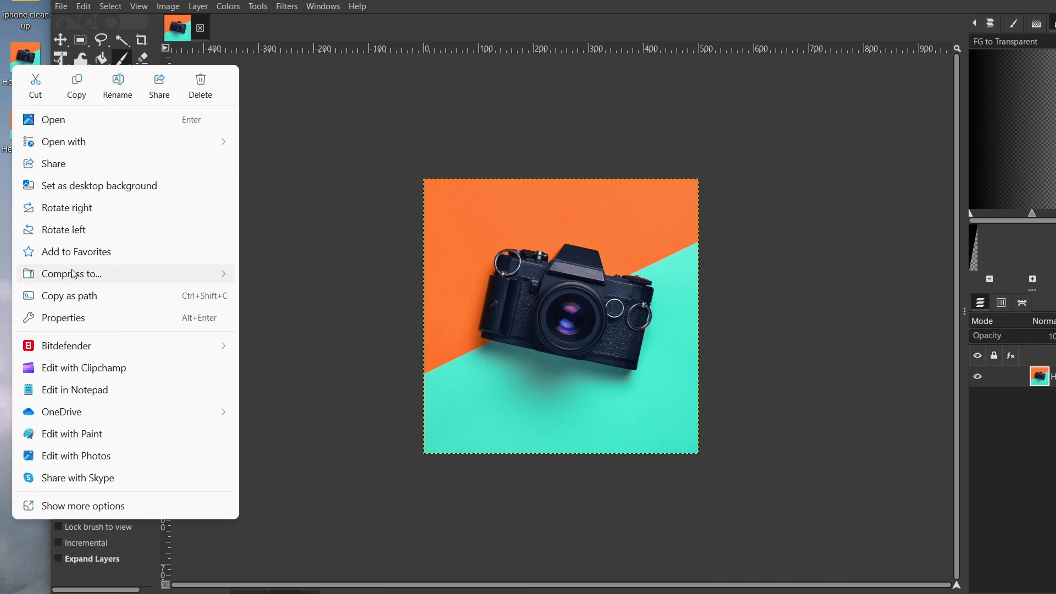
left_click(70, 318)
left_click(179, 99)
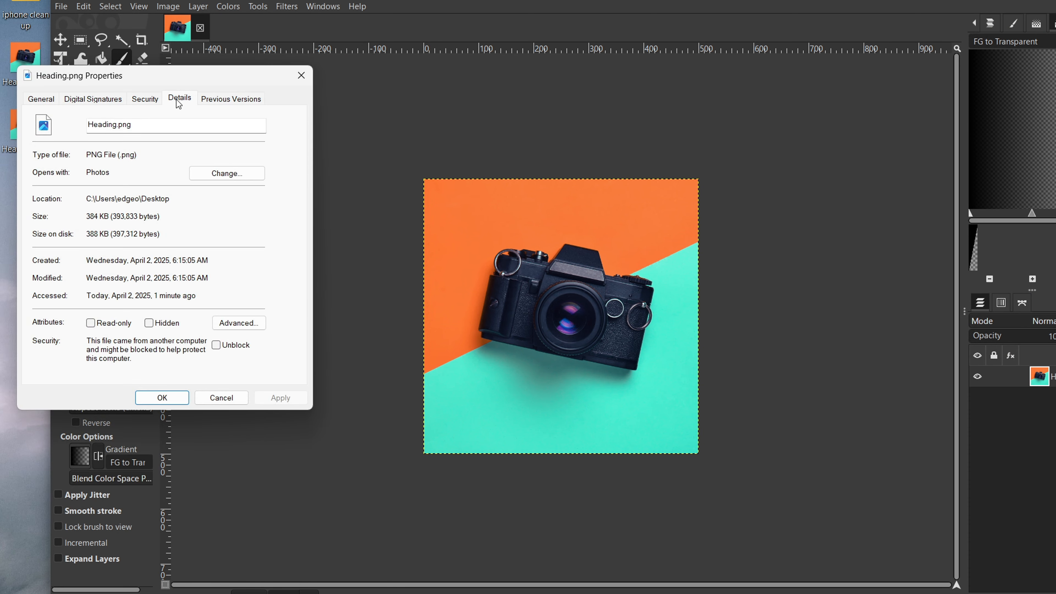
left_click_drag(256, 162, 236, 314)
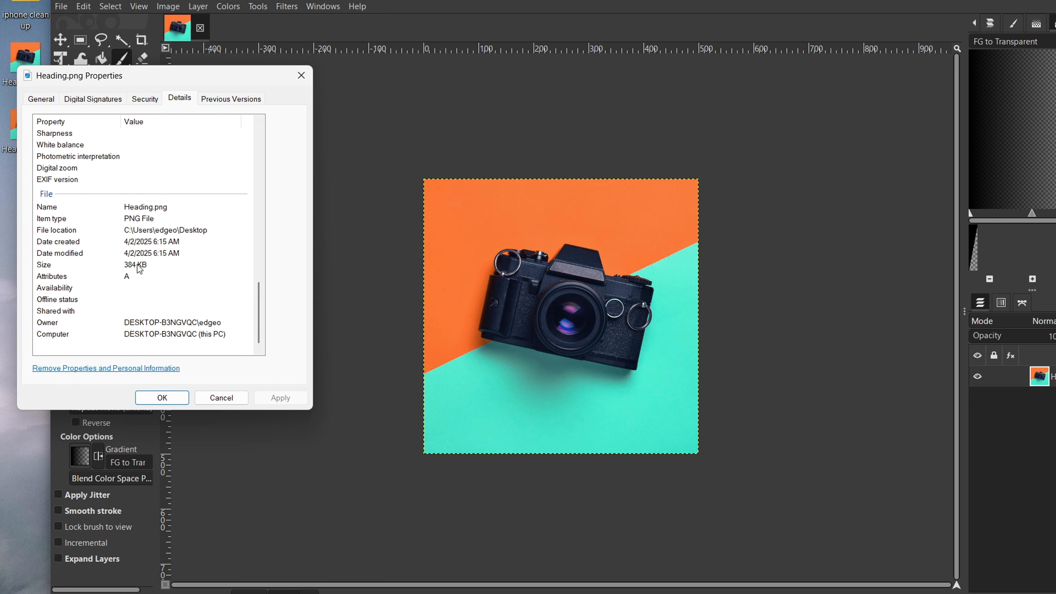
left_click(303, 82)
Step: Check the file size of Heading.webp in its detailed properties for comparison with the PNG
right_click(23, 130)
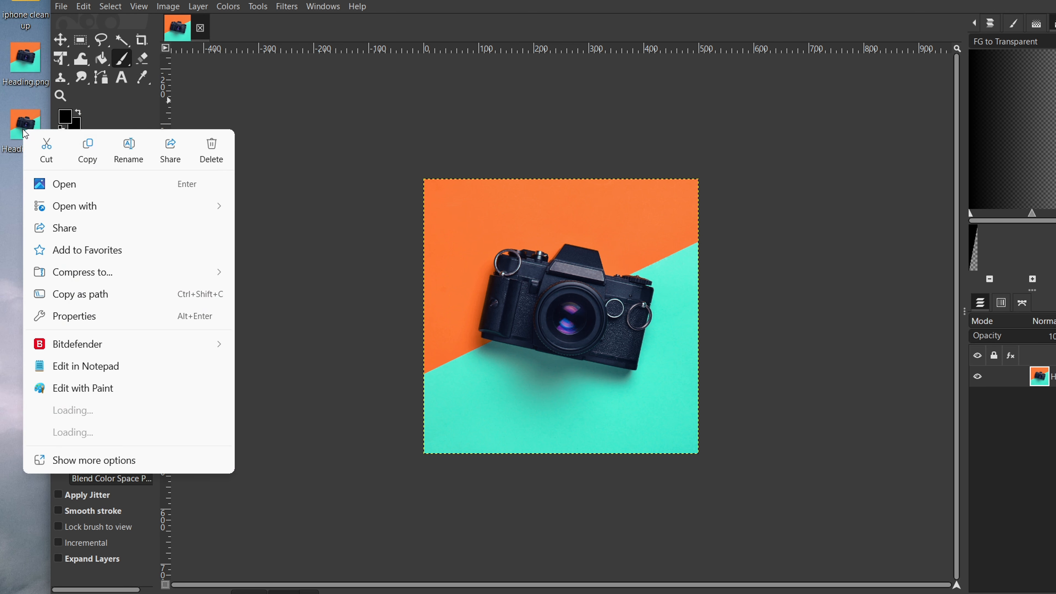
left_click(101, 317)
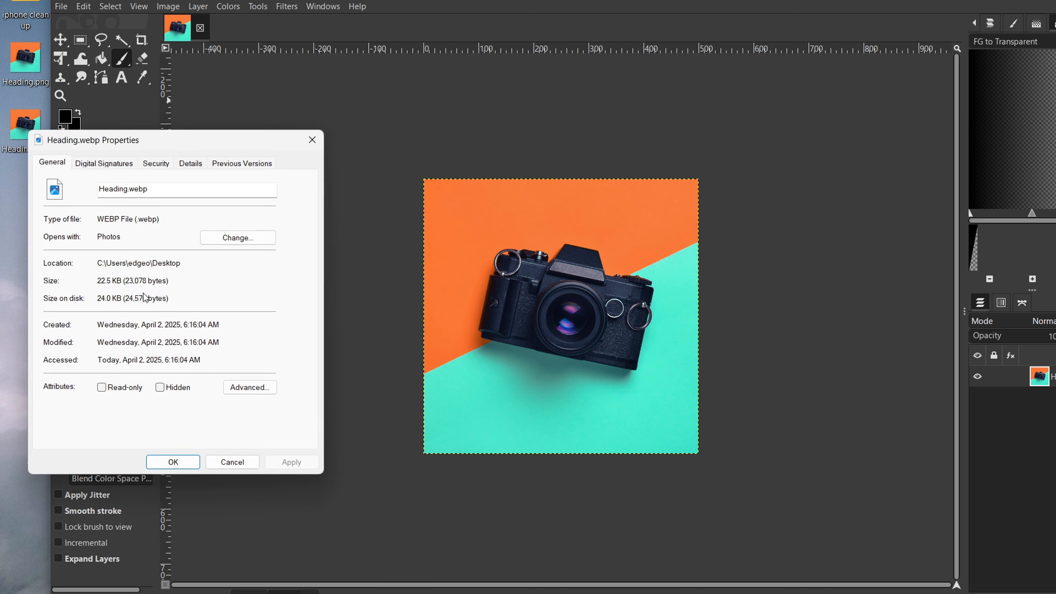
left_click(190, 164)
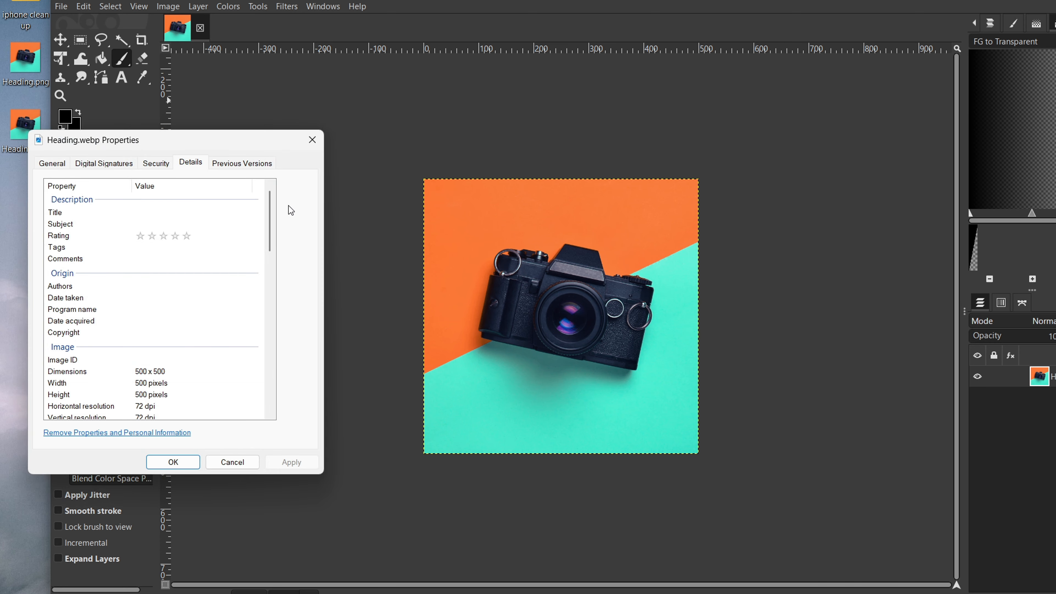
left_click_drag(270, 221, 263, 413)
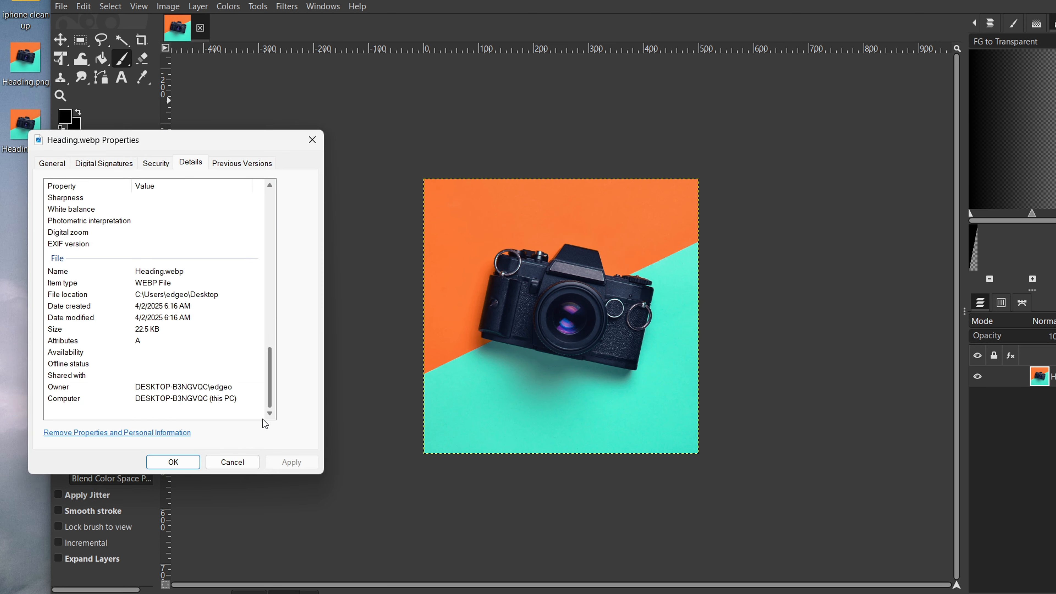
left_click(166, 333)
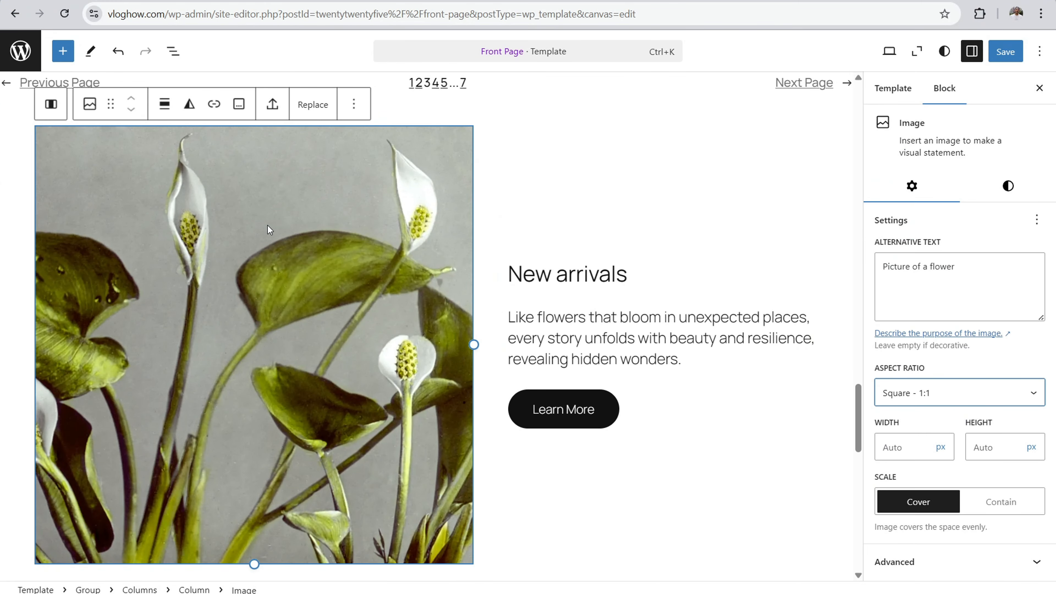
Step: In WordPress, start replacing the flower image beside New arrivals and upload Heading.webp from the desktop to the media library
left_click(267, 225)
left_click(312, 106)
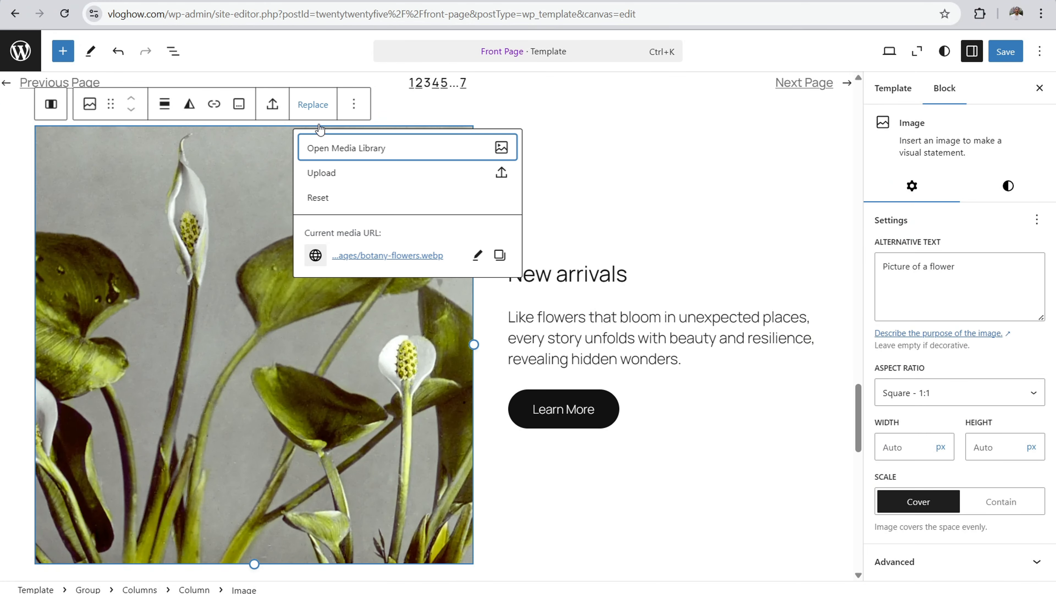
left_click(332, 149)
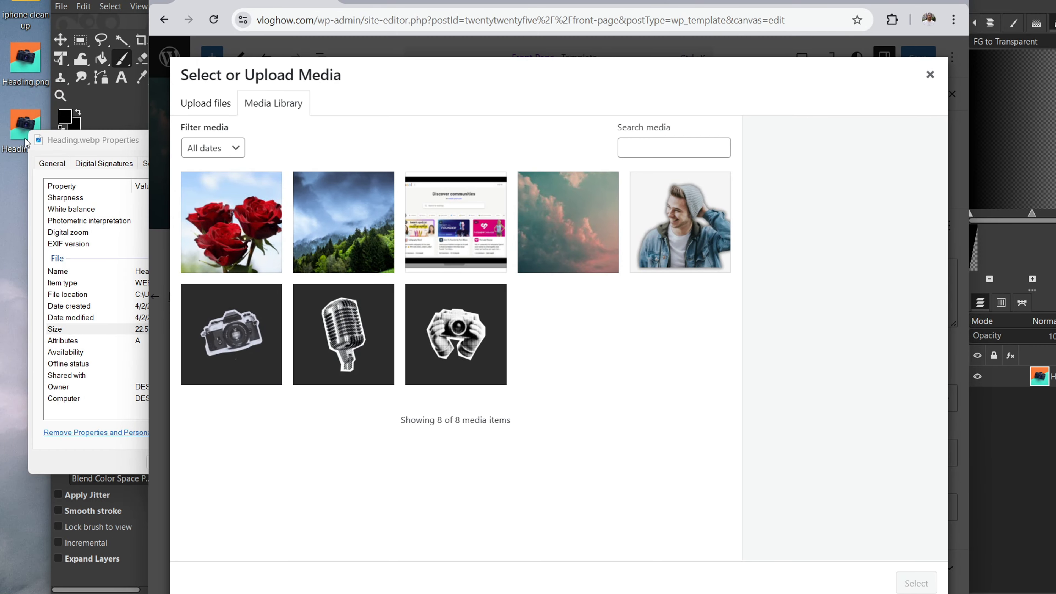
left_click(54, 329)
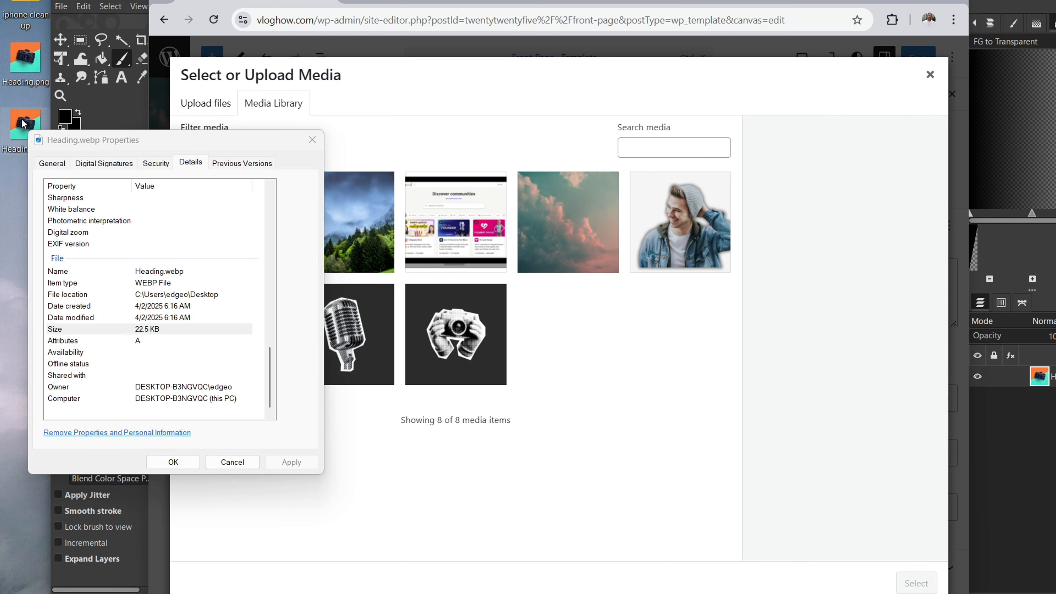
left_click(312, 140)
left_click_drag(25, 125, 443, 447)
left_click(917, 1)
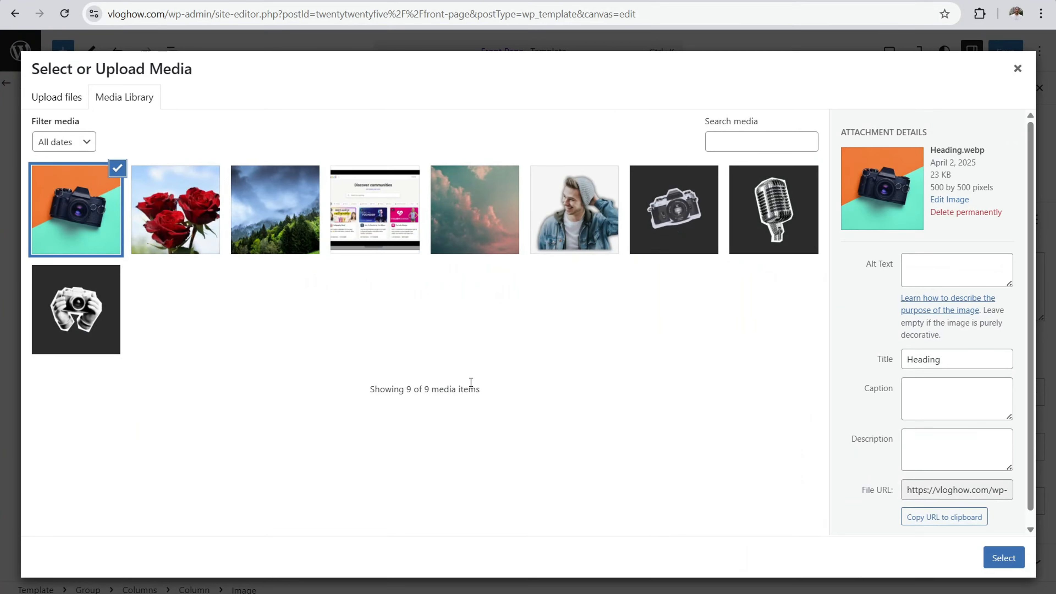
Step: Set the alt text of Heading.webp to "camera with colorful background"
left_click(946, 268)
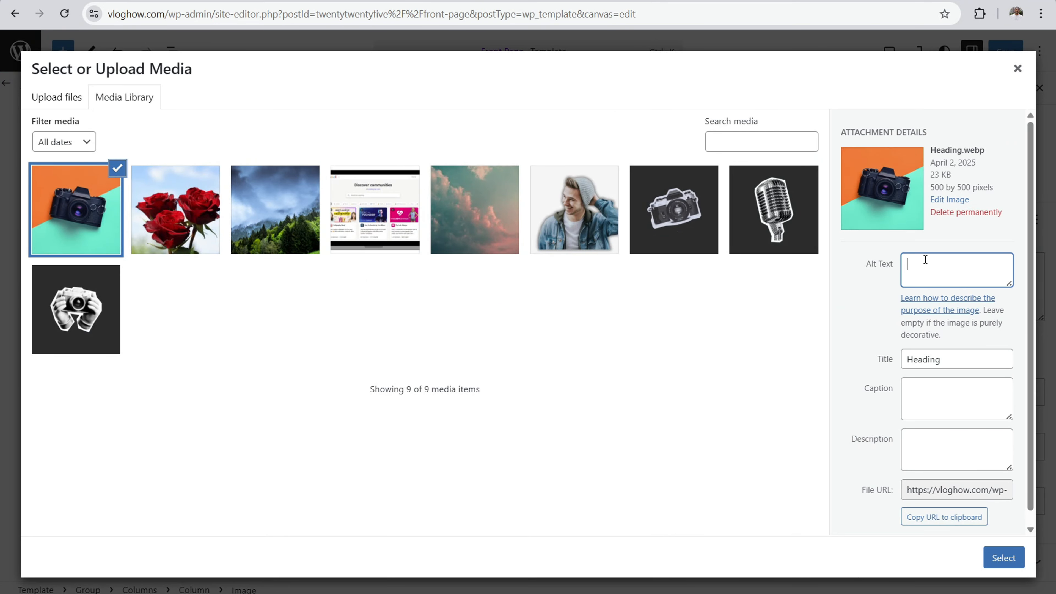
type("camera with colorful background")
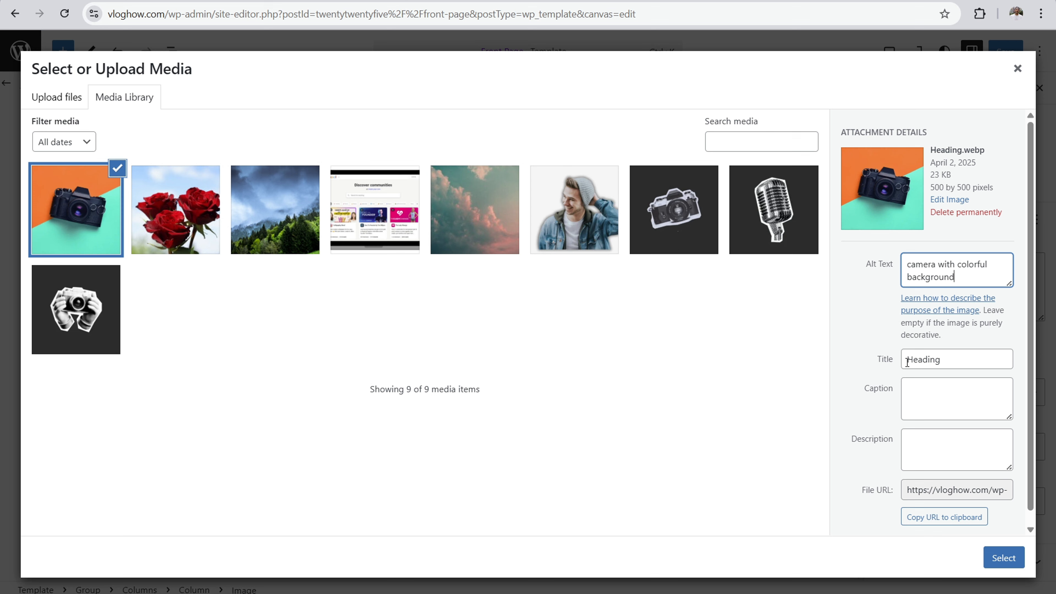
Step: Replace the title of Heading.webp with "camera" and insert the image in place of the flower picture
left_click(944, 363)
key("BackSpace")
key("BackSpace")
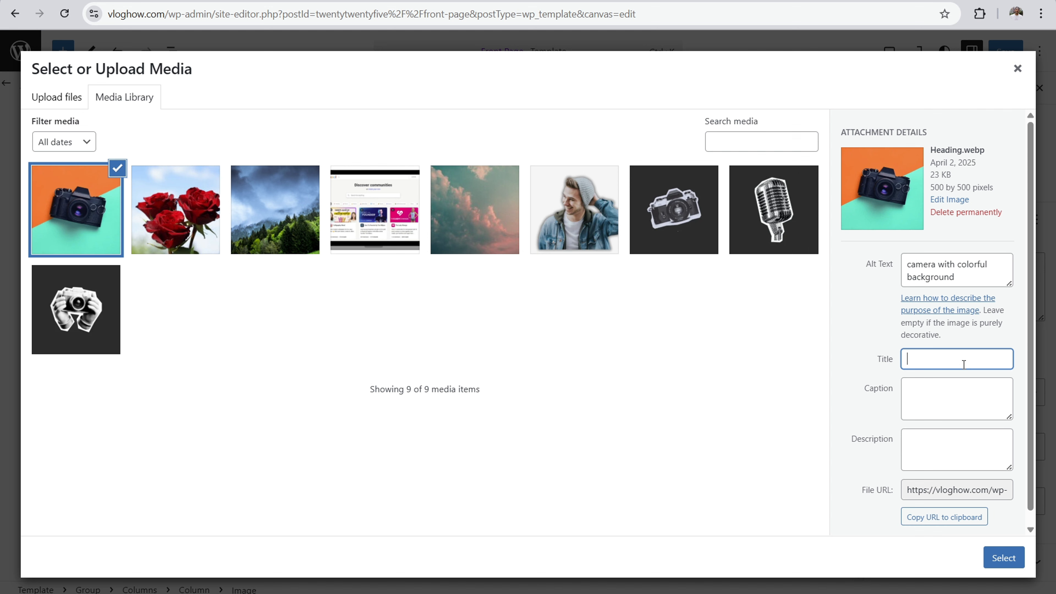
type("pricii")
key("BackSpace")
type("icing table bluehost")
key("BackSpace")
key("BackSpace")
key("BackSpace")
key("BackSpace")
key("BackSpace")
key("BackSpace")
key("BackSpace")
key("BackSpace")
key("BackSpace")
key("BackSpace")
key("BackSpace")
key("BackSpace")
key("BackSpace")
key("BackSpace")
key("BackSpace")
key("BackSpace")
key("BackSpace")
type("camera")
left_click(1002, 559)
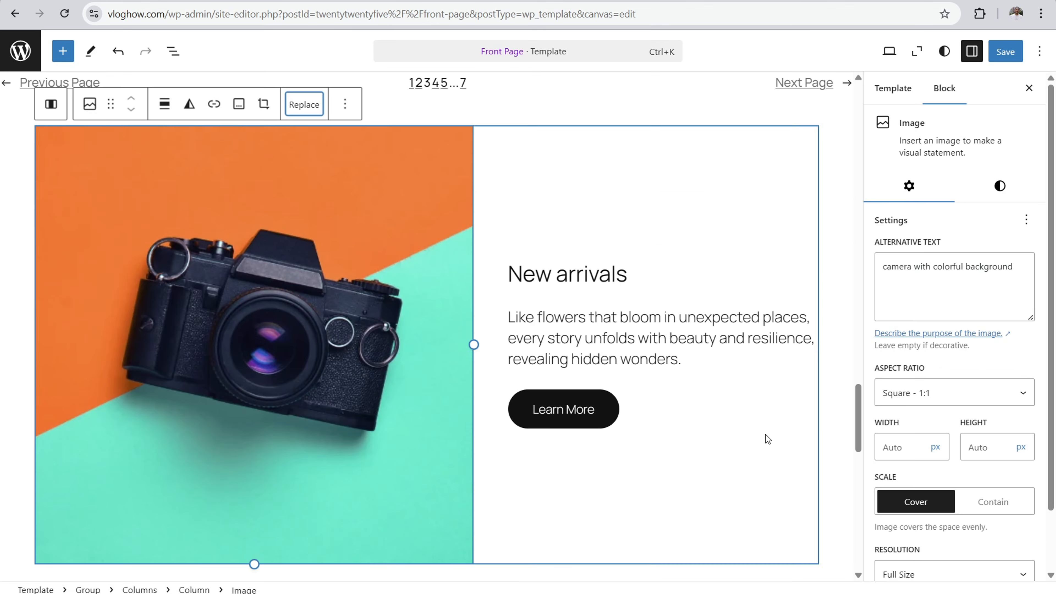
Step: Try narrowing the camera image beside New arrivals to a width of 491 px
left_click_drag(474, 344, 374, 315)
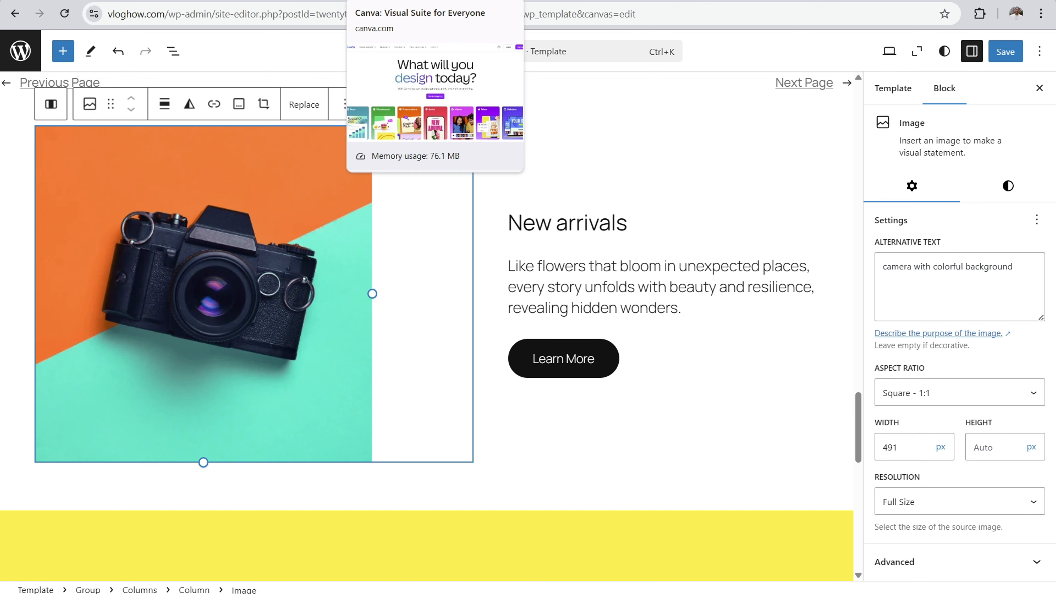
left_click(399, 1)
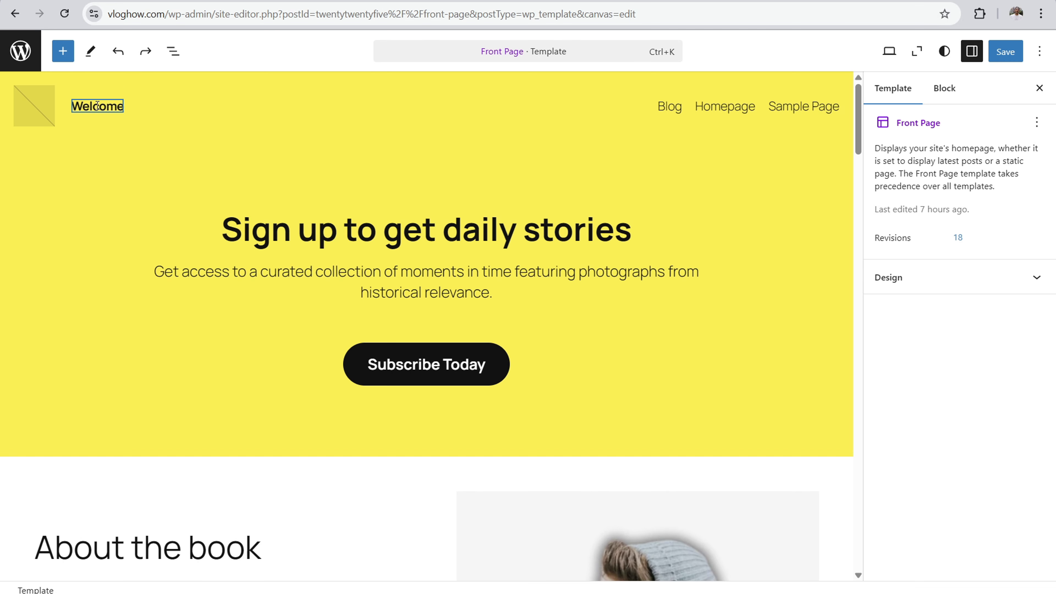
Step: Change the site title in the header to "Vlog How"
left_click(108, 107)
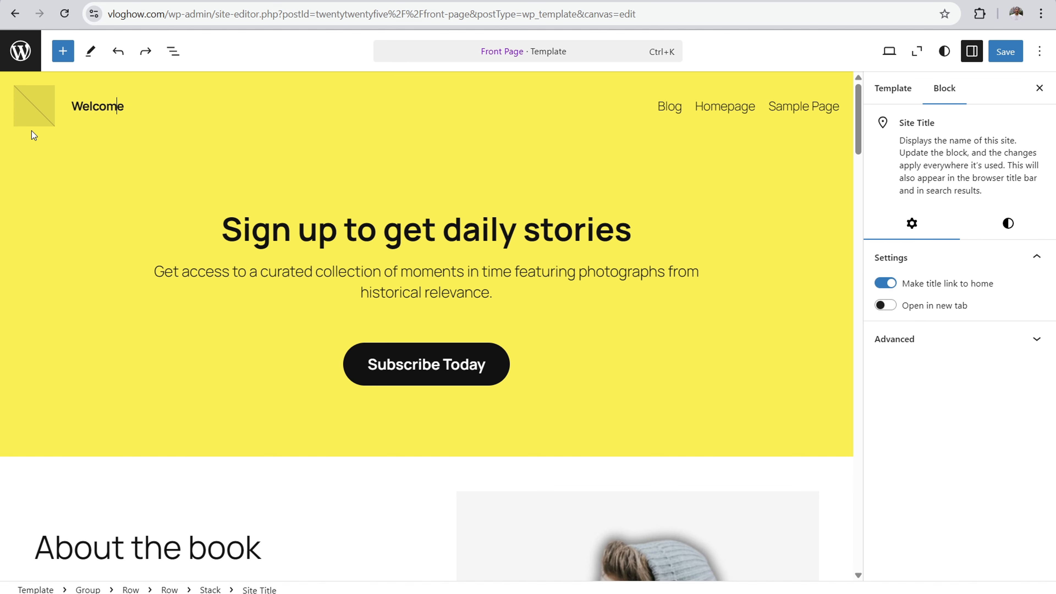
key("BackSpace")
key("BackSpace")
key("BackSpace")
key("BackSpace")
key("BackSpace")
key("BackSpace")
key("BackSpace")
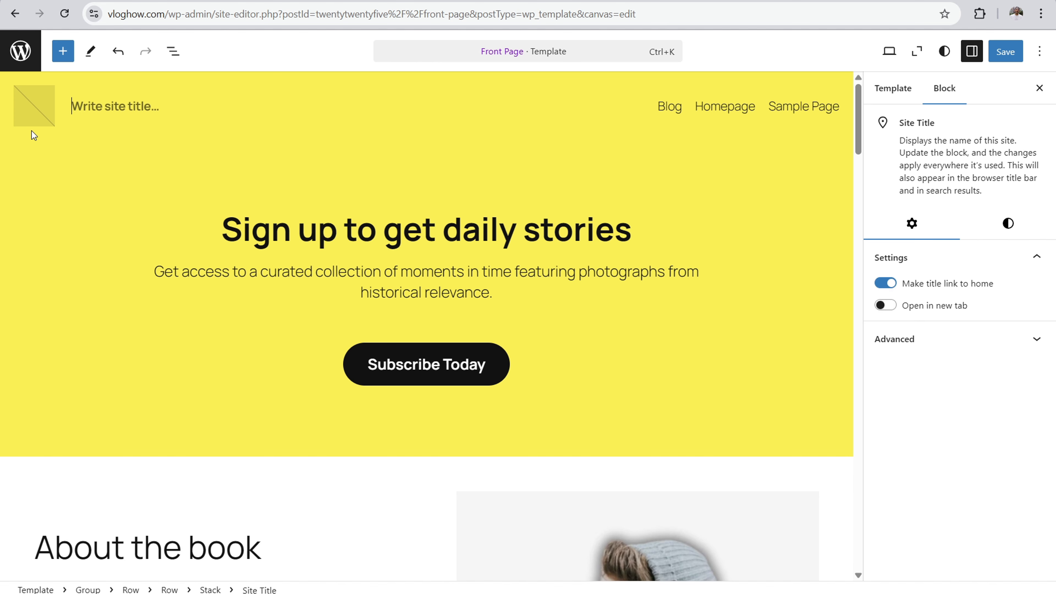
type("Vlog")
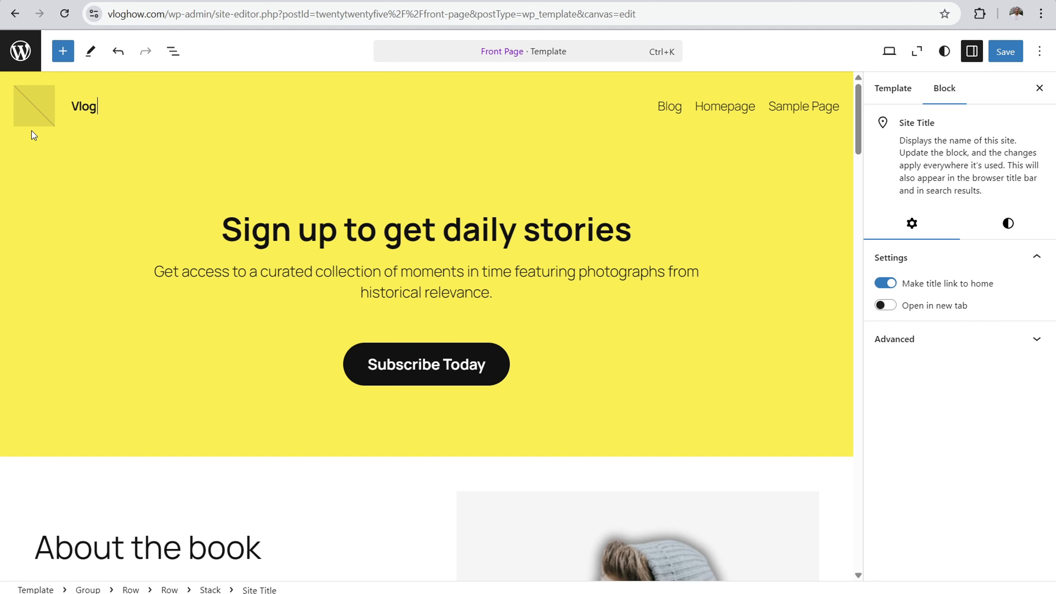
type(" How")
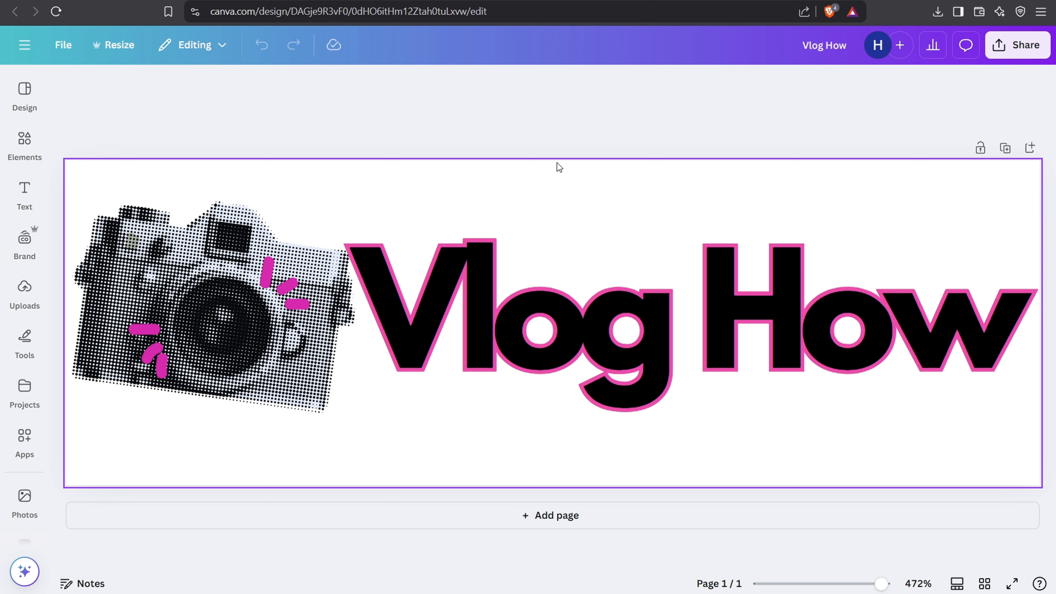
Step: In Canva, create a new design with a custom size of 300 × 100 px
left_click(83, 1)
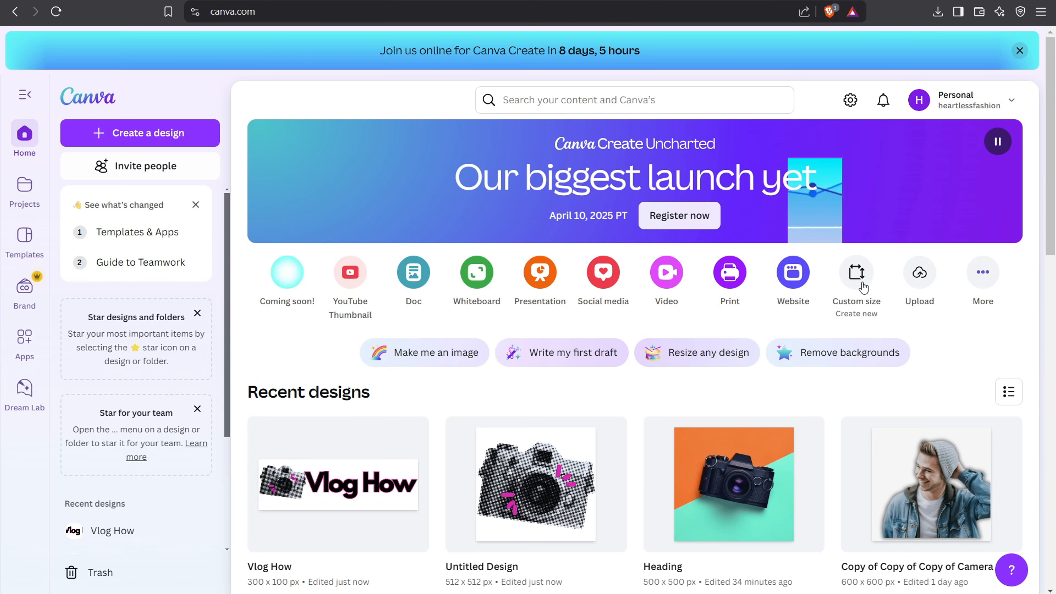
left_click(857, 274)
key("BackSpace")
key("BackSpace")
type("300")
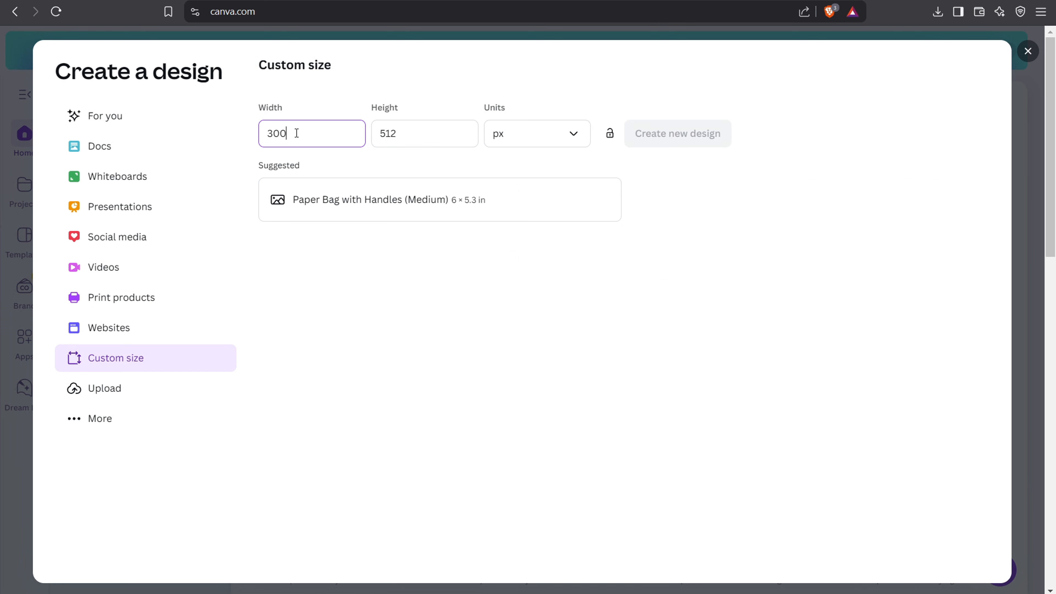
left_click(411, 126)
key("BackSpace")
key("BackSpace")
key("BackSpace")
type("100")
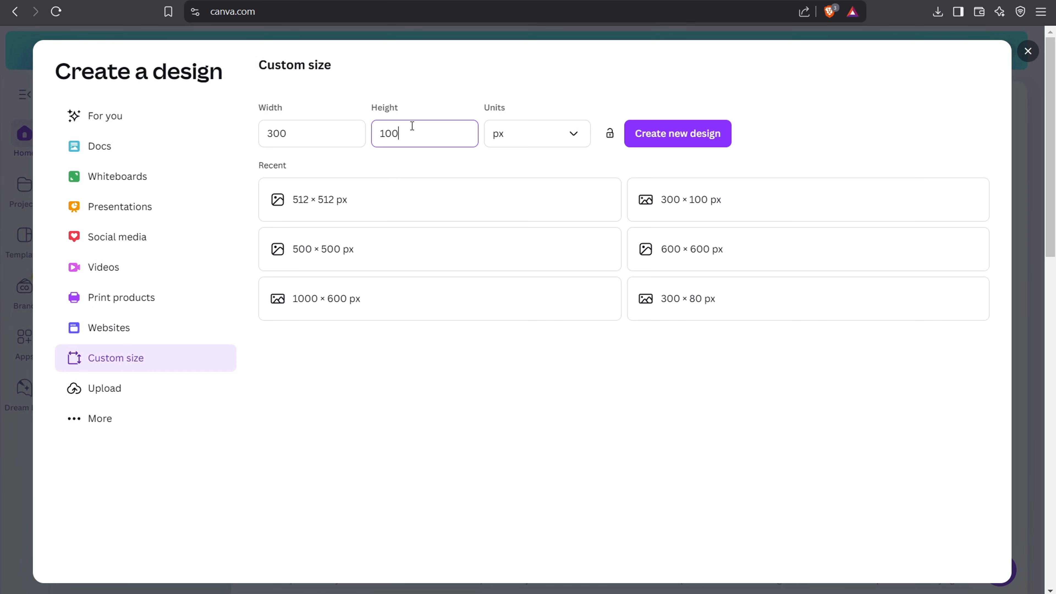
left_click(677, 138)
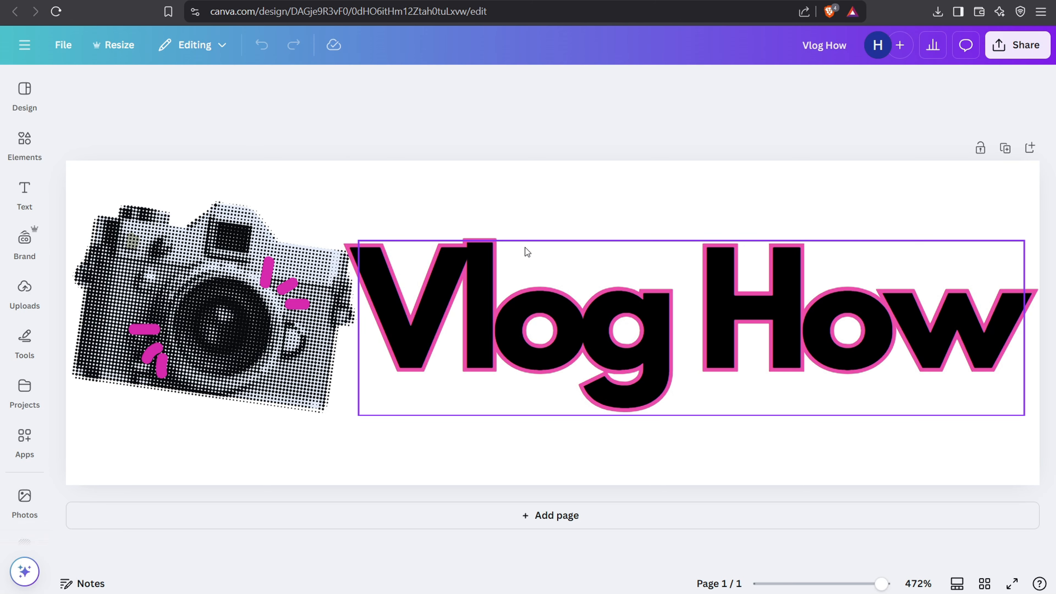
Step: Open the color choices for the outline effect of the "Vlog How" logo text
left_click(541, 300)
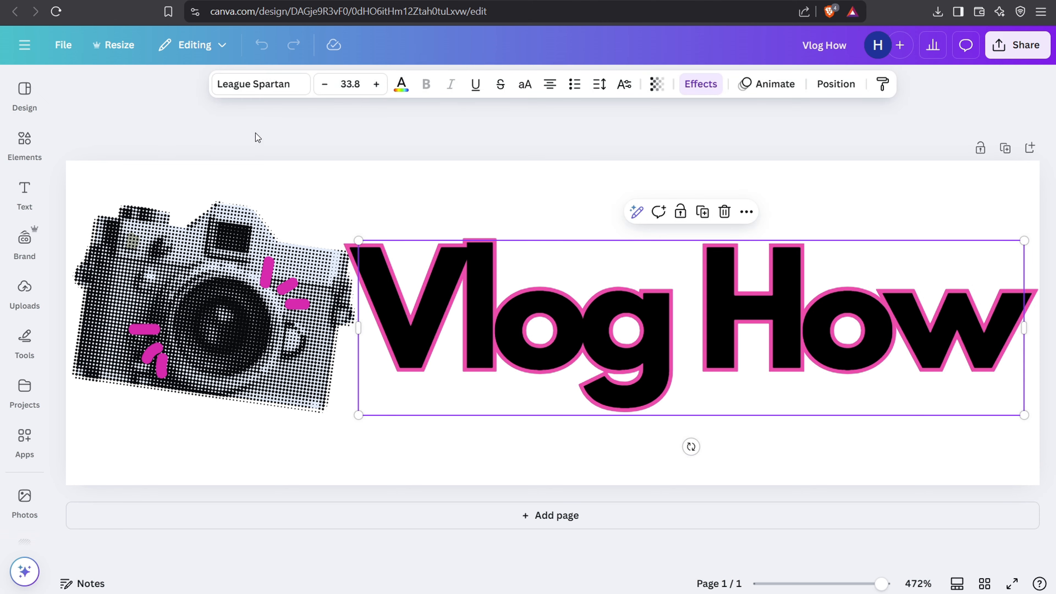
left_click(701, 85)
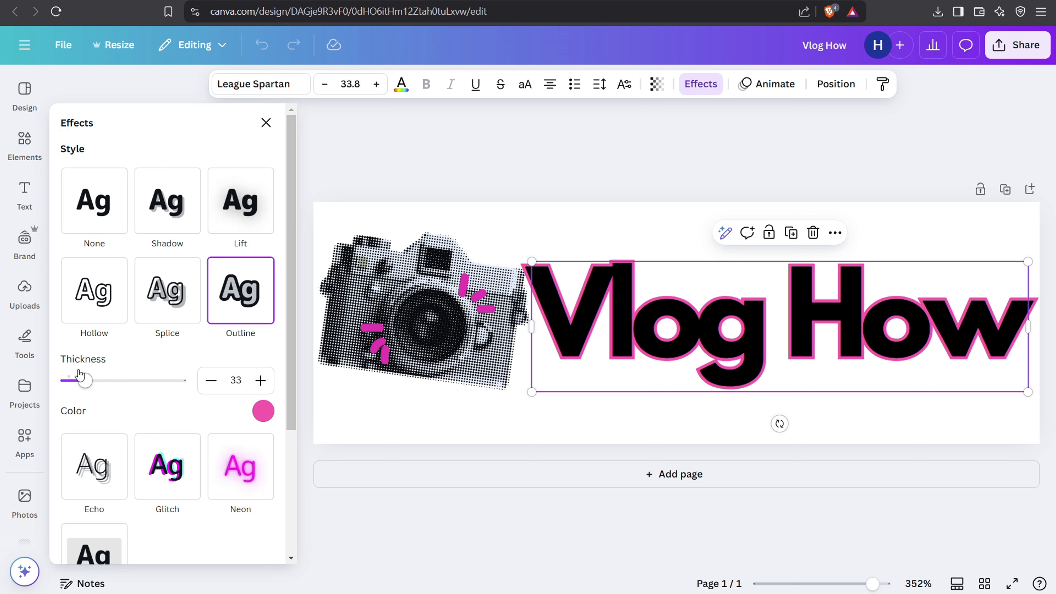
left_click(264, 412)
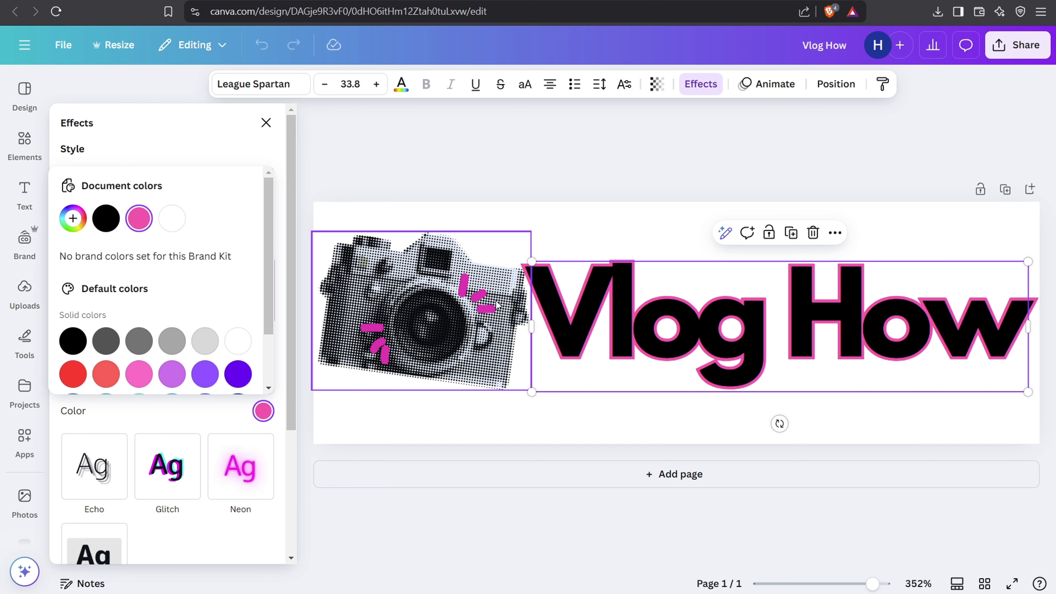
Step: Select the camera image in the logo design and look through its elements and image editing options, including the filters
left_click(534, 139)
left_click(182, 292)
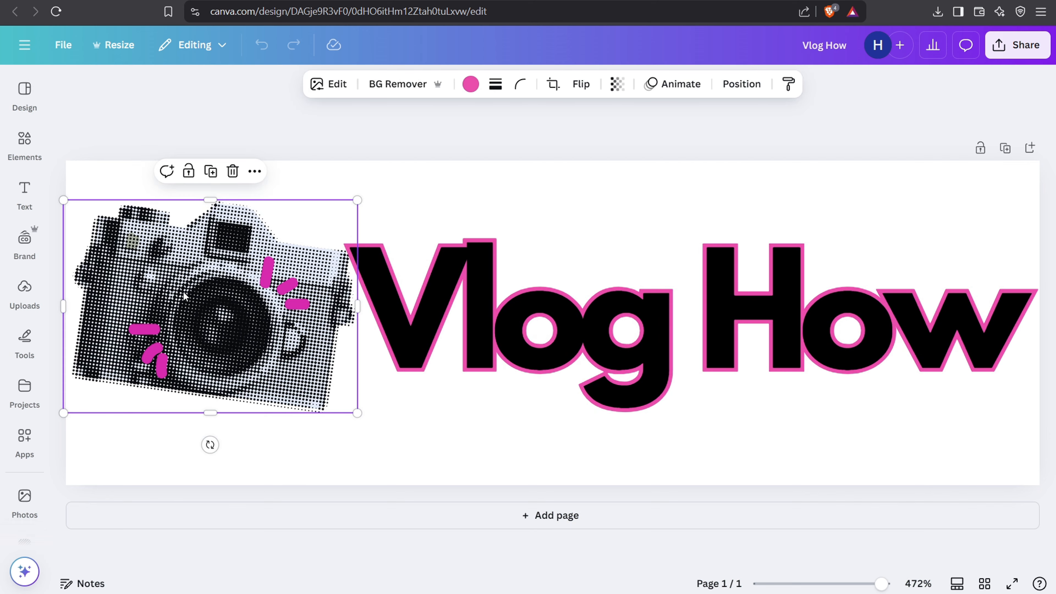
left_click(23, 148)
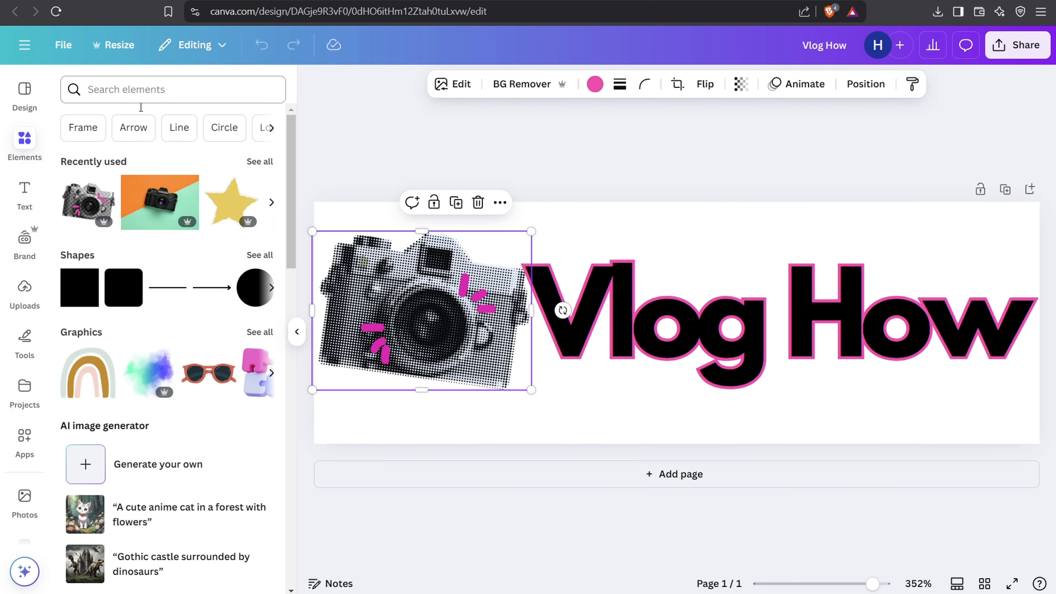
left_click(453, 82)
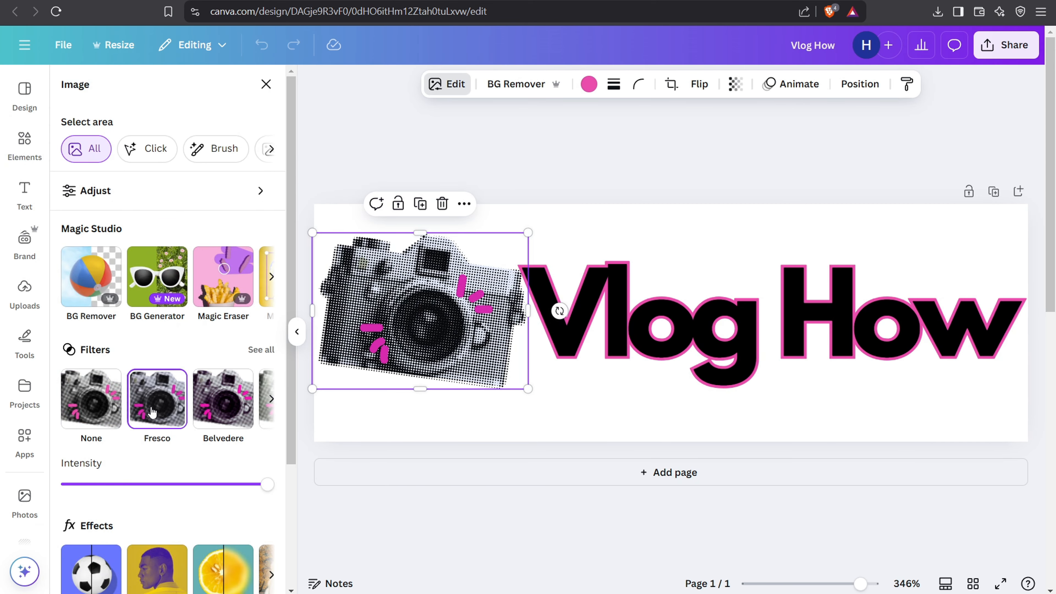
key("Escape")
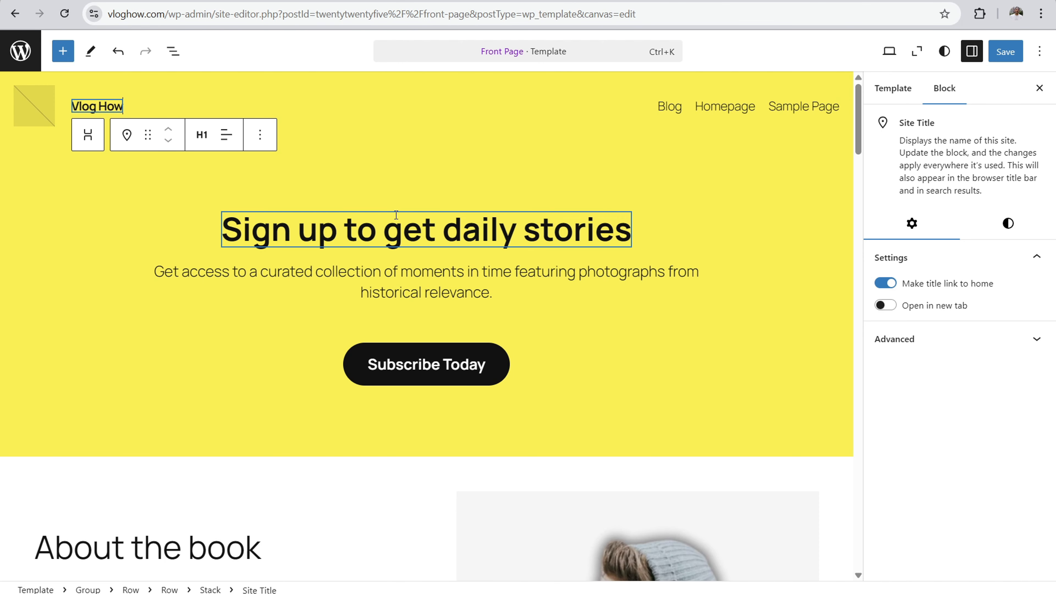
Step: In the WordPress site editor, upload "vlog how logo.png" as the header's site logo and enlarge it
left_click(38, 109)
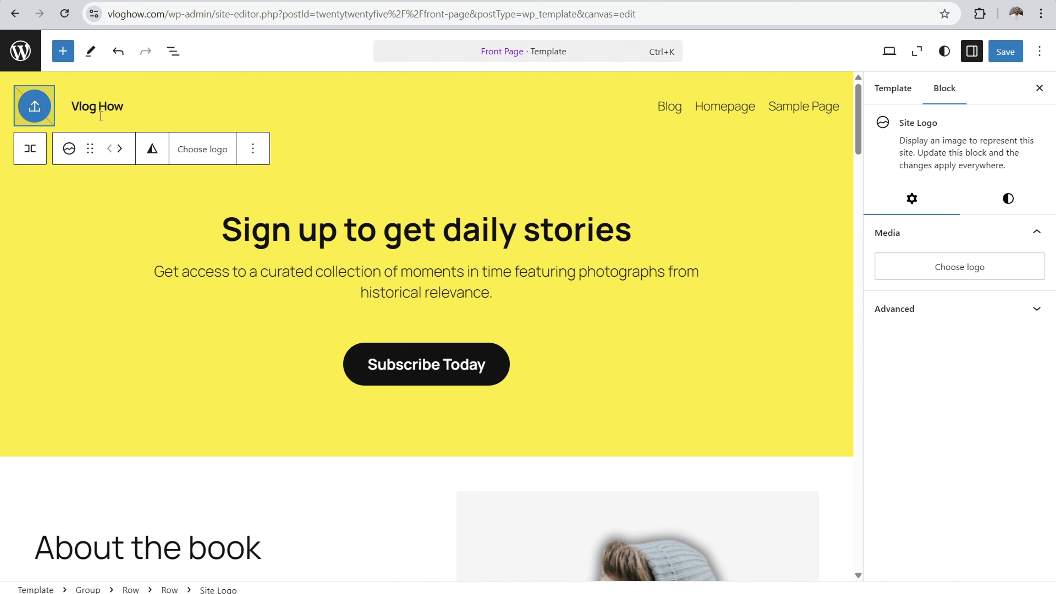
left_click(201, 154)
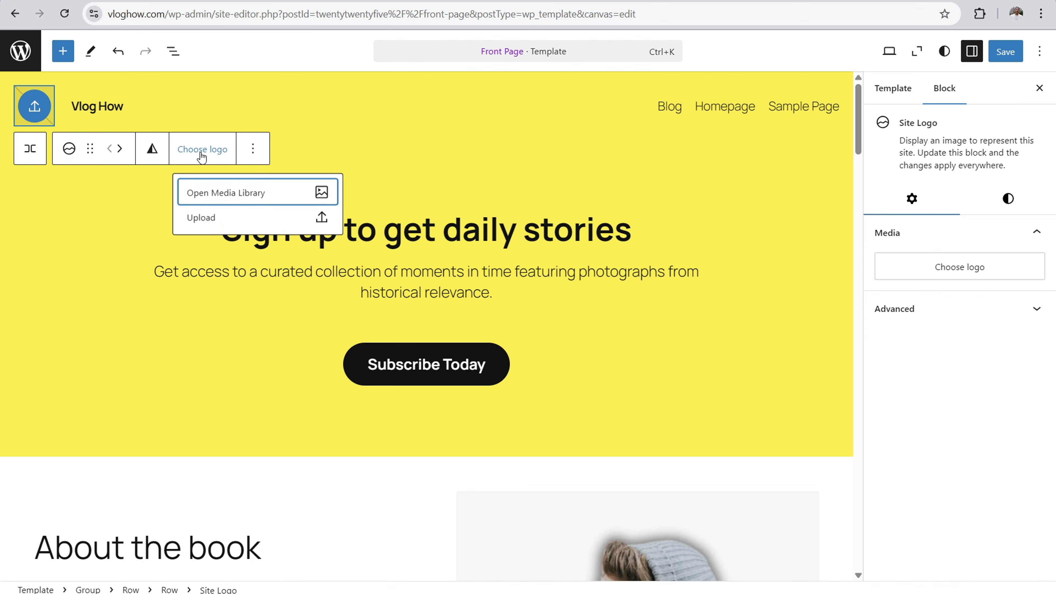
left_click(211, 195)
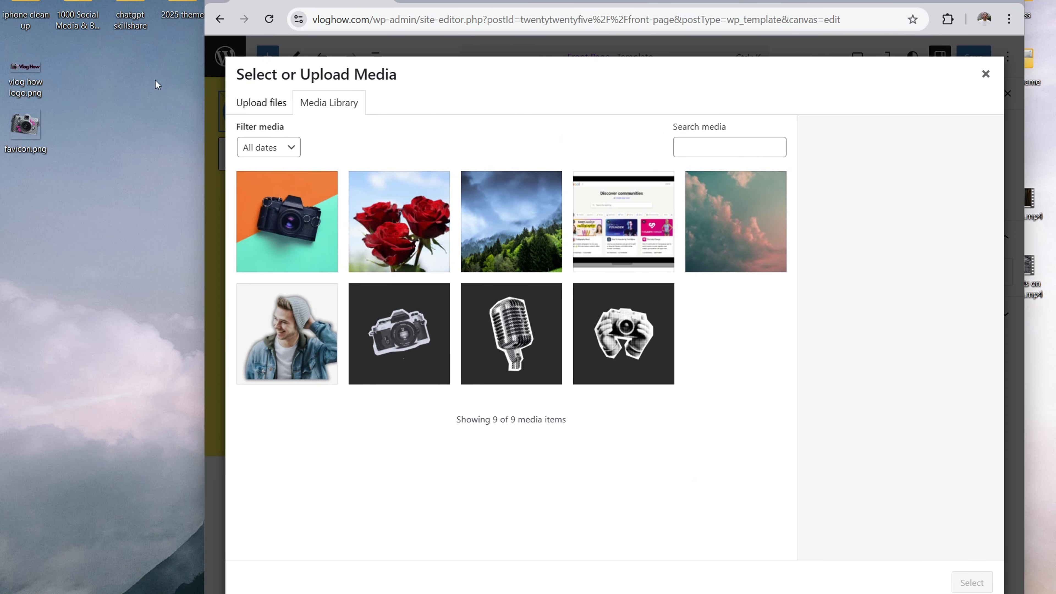
left_click_drag(27, 104, 544, 244)
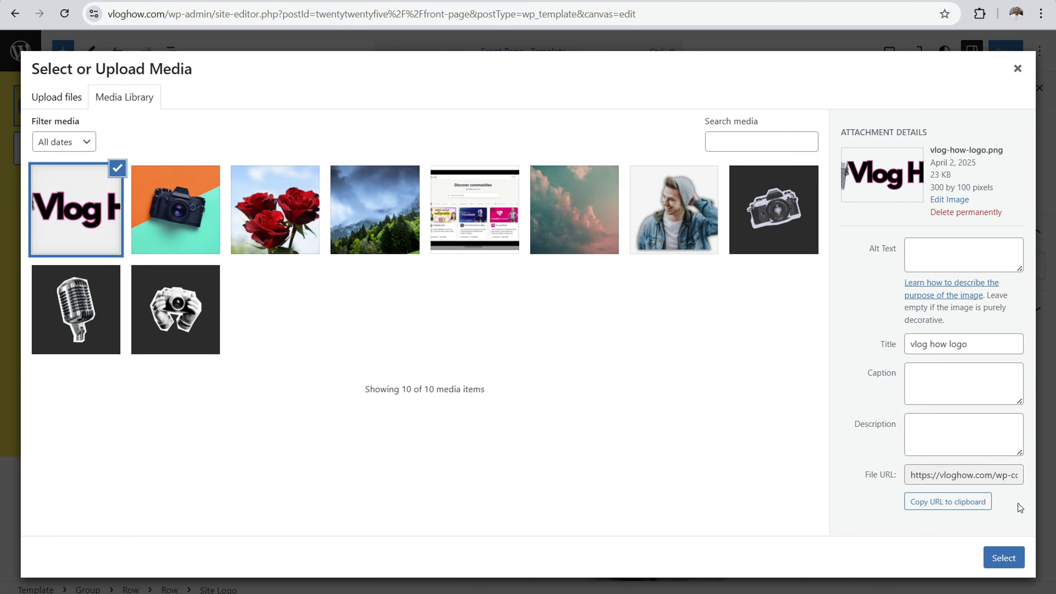
left_click(1008, 559)
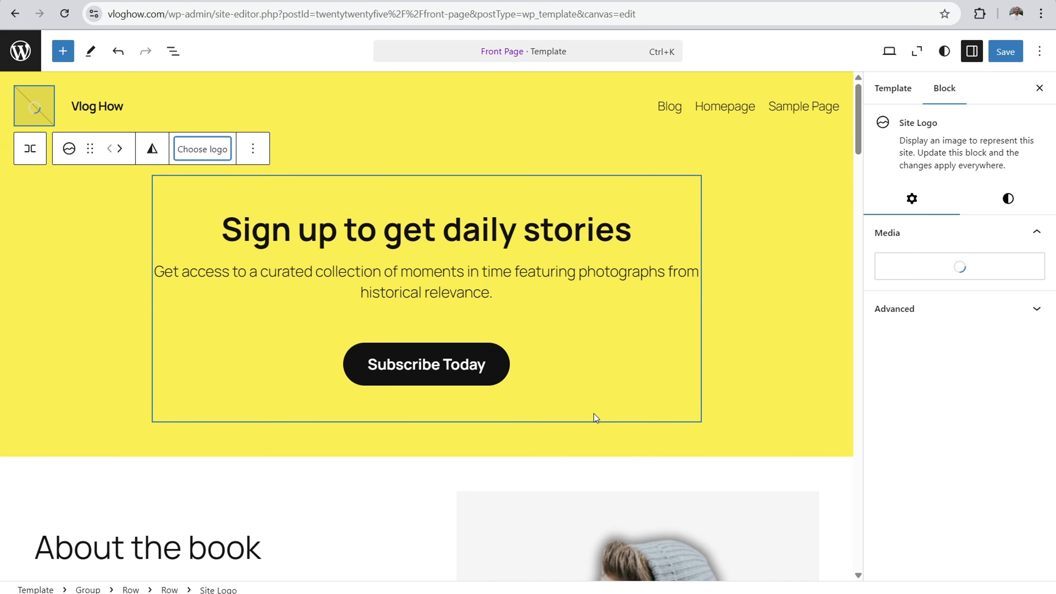
left_click_drag(96, 99, 149, 102)
left_click(316, 101)
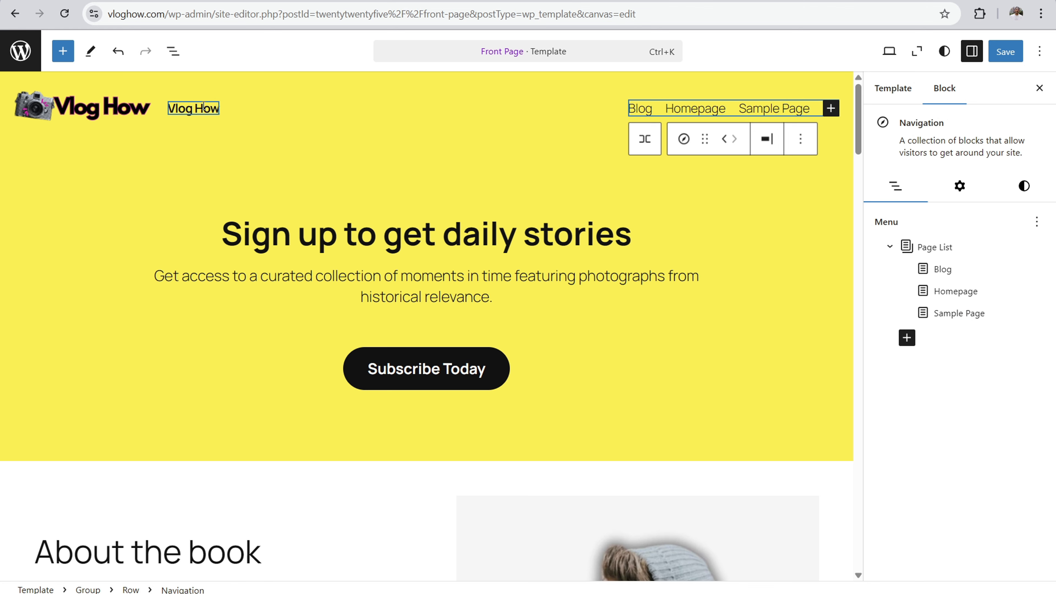
Step: Try deleting the Site Title block beside the header logo
left_click(187, 108)
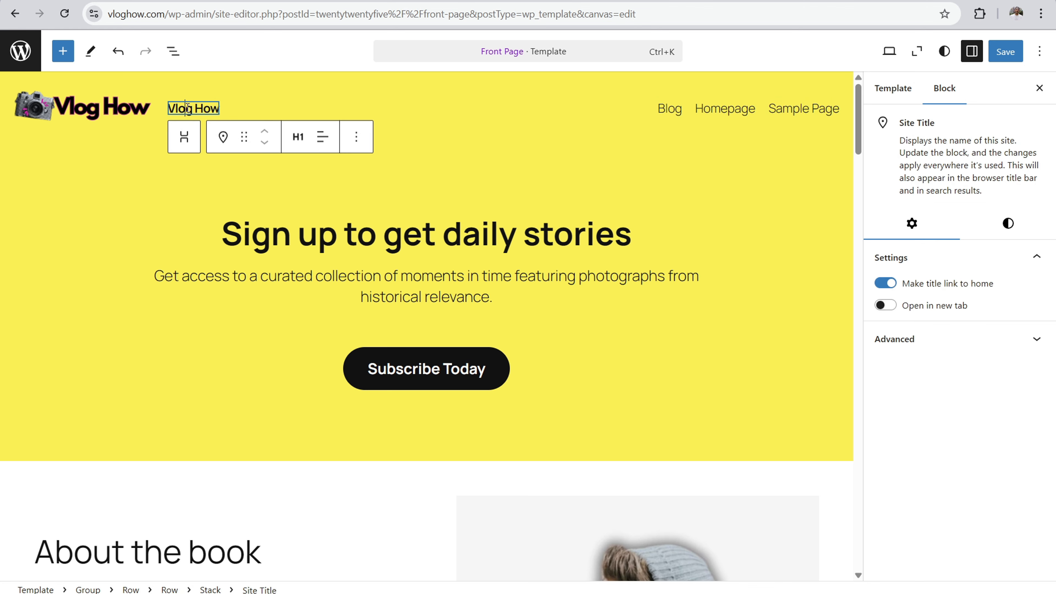
left_click(356, 136)
left_click(367, 488)
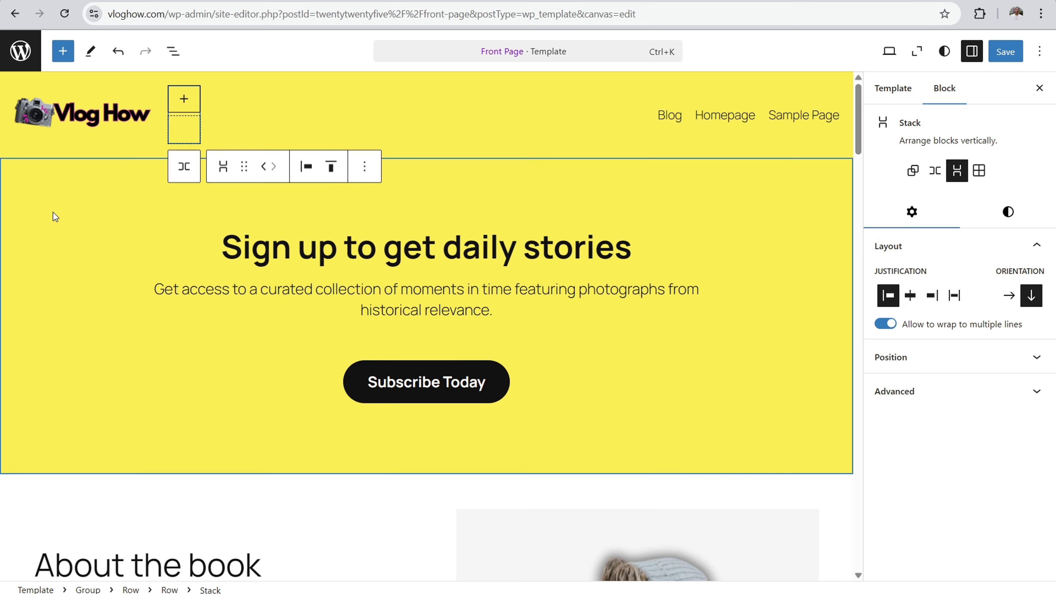
left_click(561, 99)
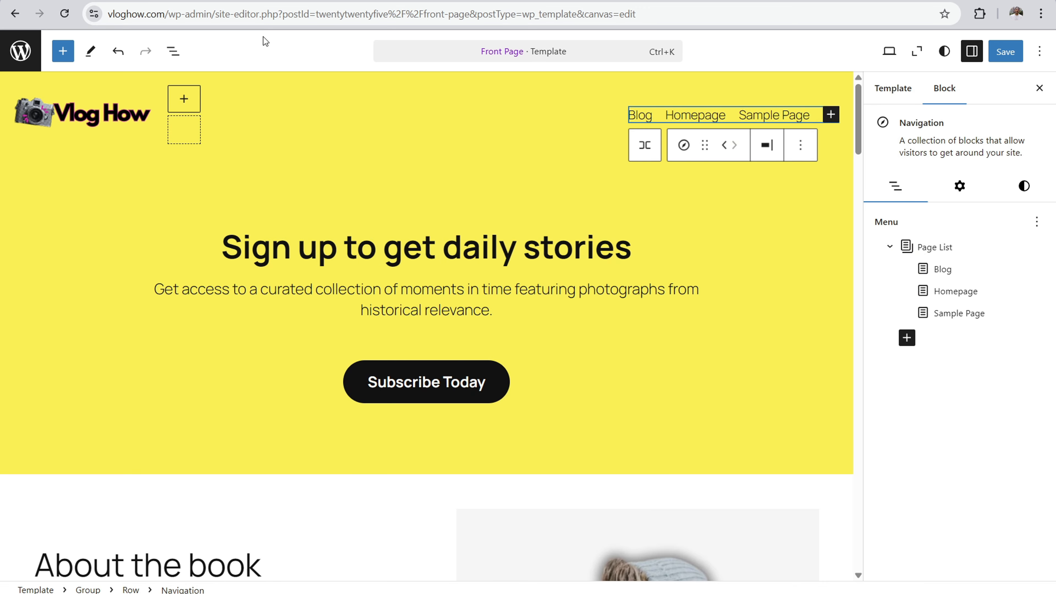
left_click(118, 51)
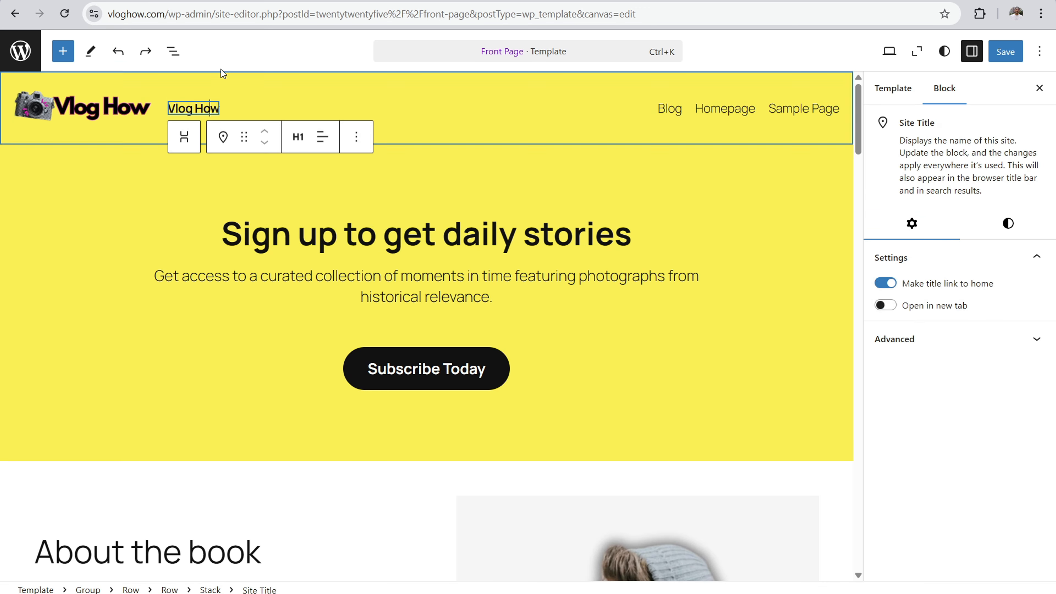
Step: Clear the site title text beside the header logo, keeping its block
key("BackSpace")
key("BackSpace")
key("BackSpace")
key("BackSpace")
key("BackSpace")
key("BackSpace")
key("BackSpace")
key("BackSpace")
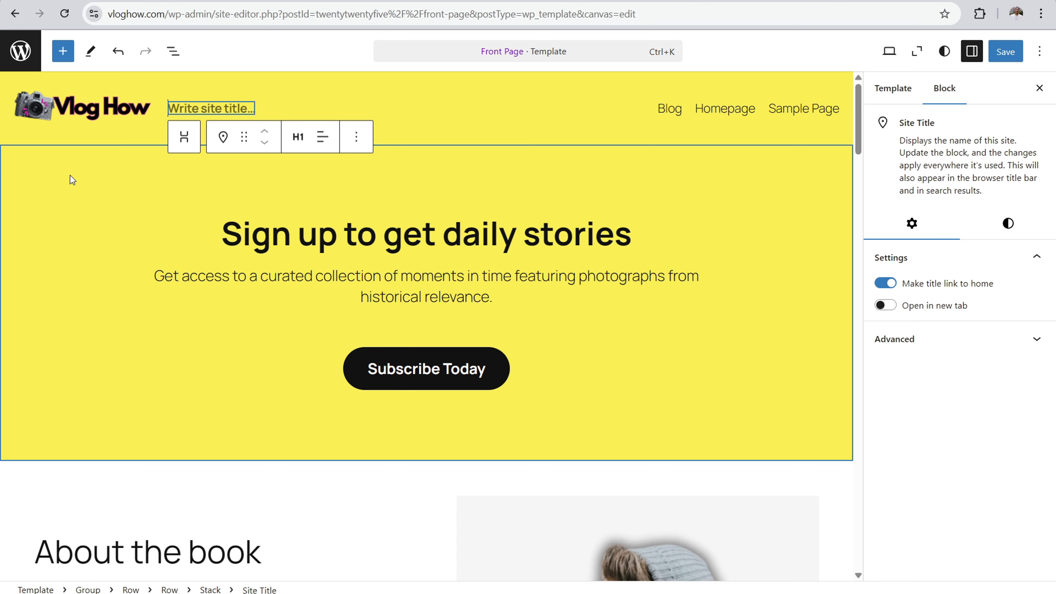
left_click(92, 166)
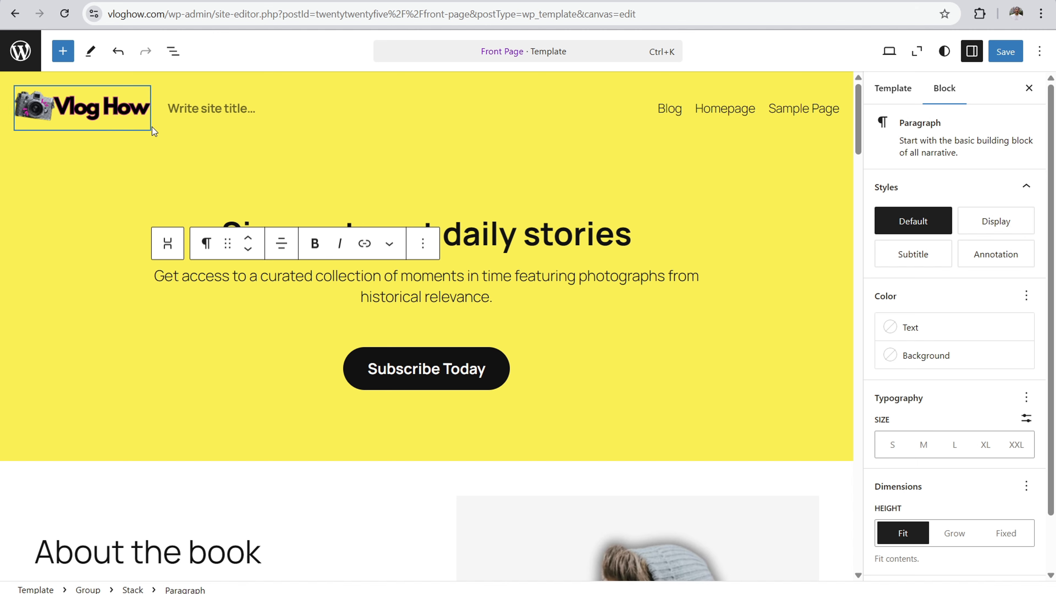
Step: Save the logo, title and Front Page template changes, and leave the site editor for the site dashboard
mouse_move(156, 107)
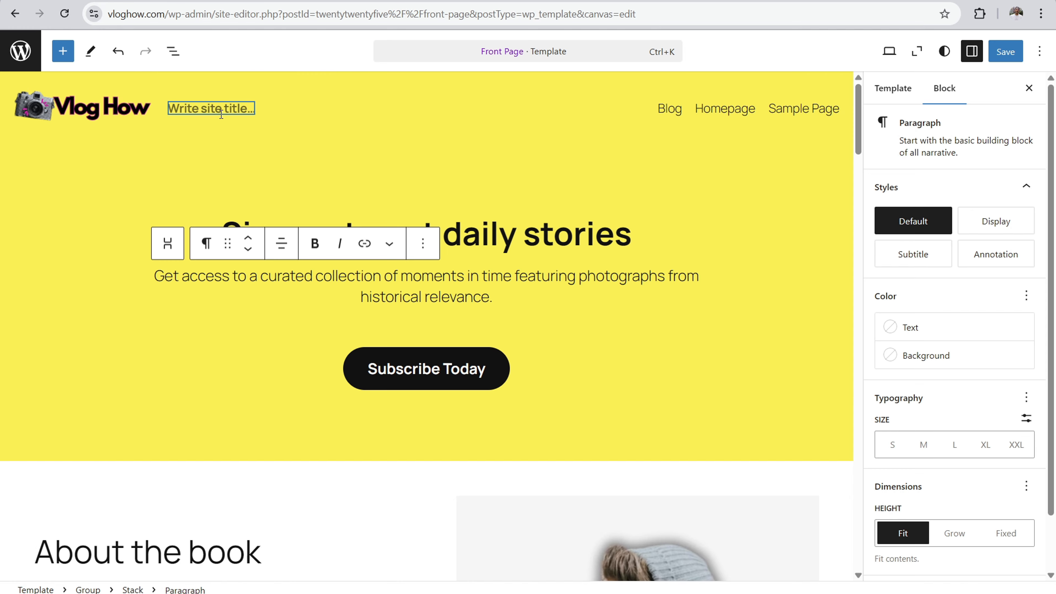
key("ctrl+t")
left_click(1006, 52)
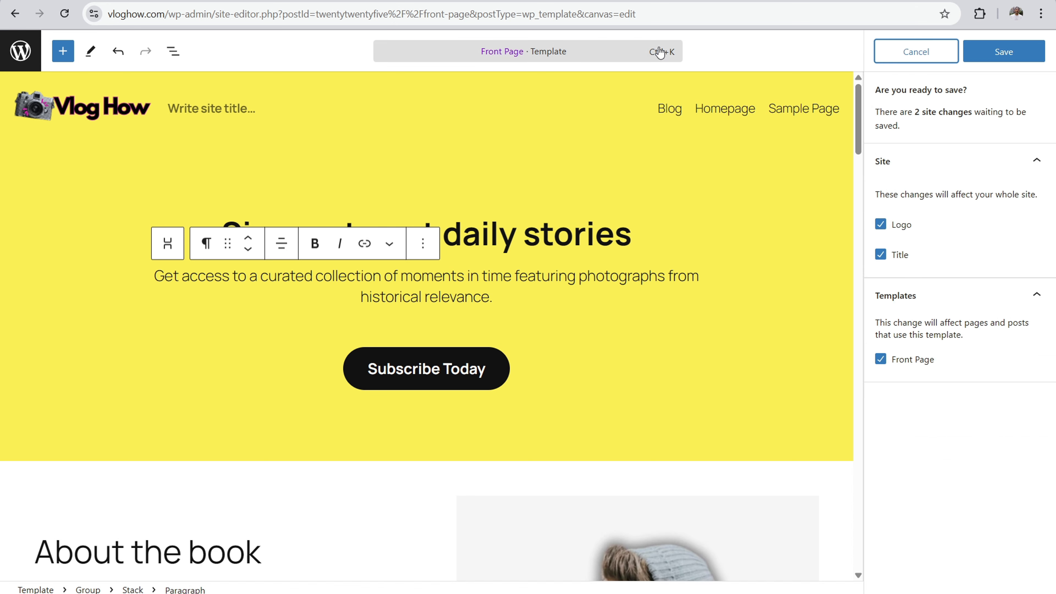
left_click(995, 58)
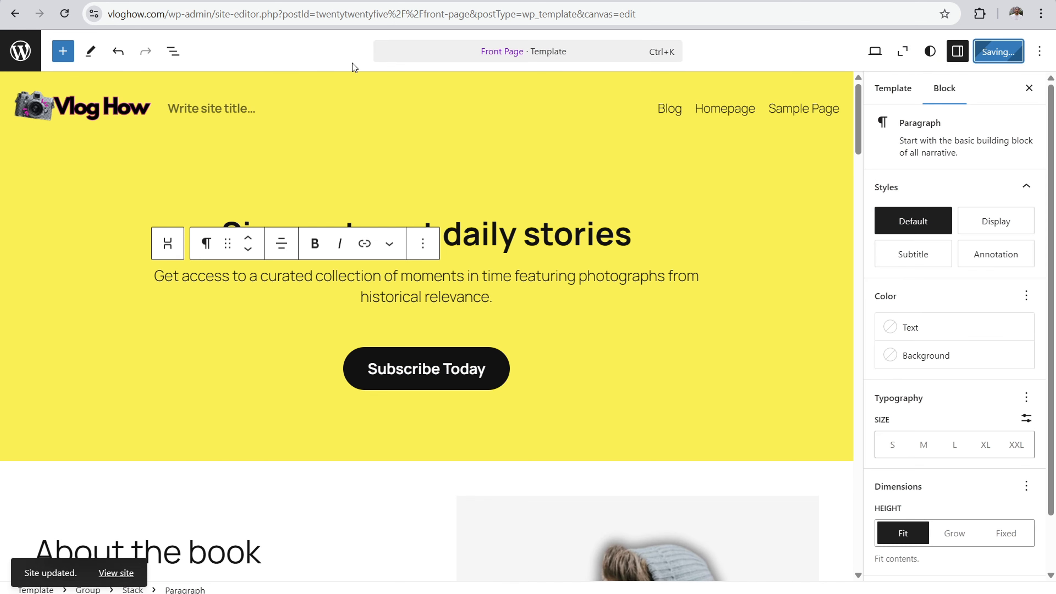
left_click(25, 62)
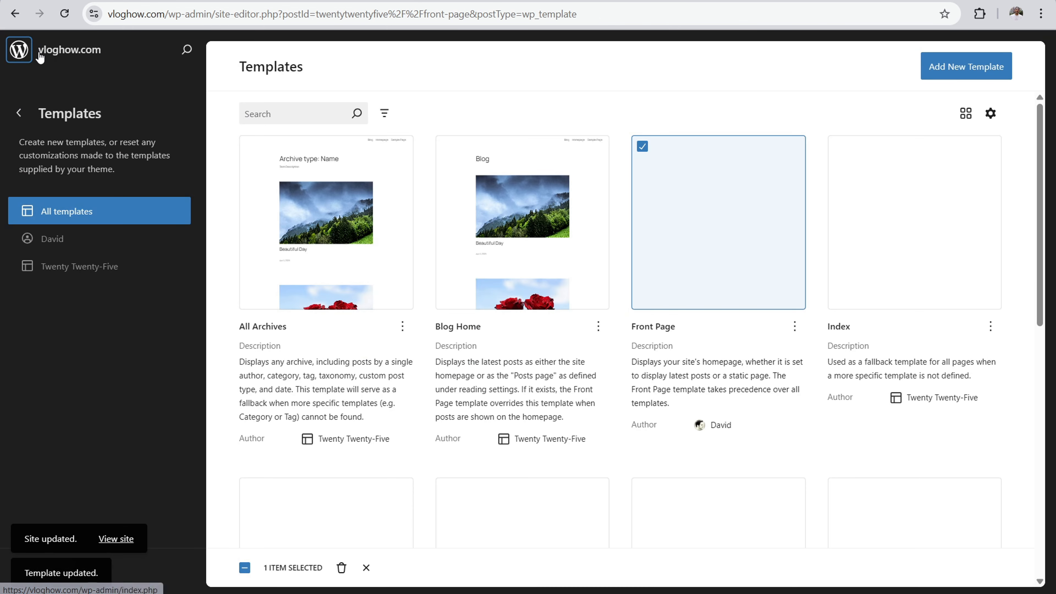
left_click(66, 52)
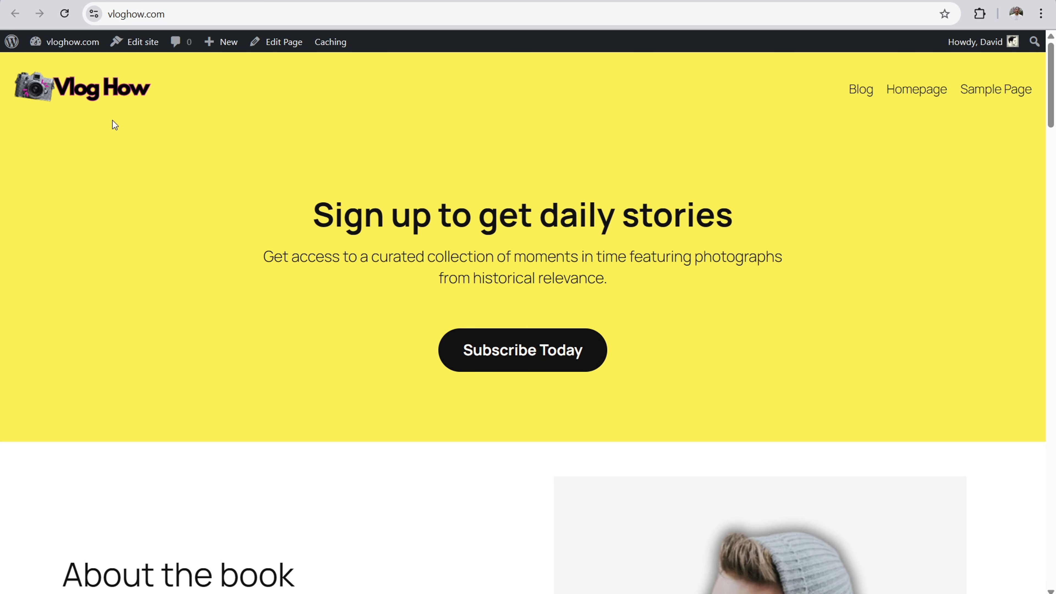
Step: Open the site's general settings and examine the Site Icon's purpose and size requirement
mouse_move(68, 41)
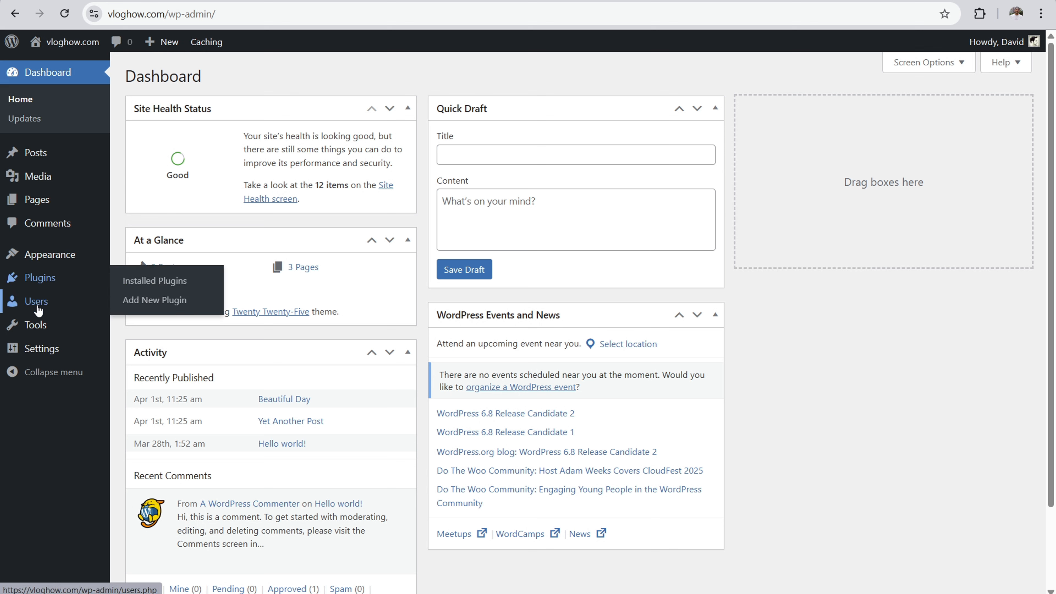
mouse_move(41, 345)
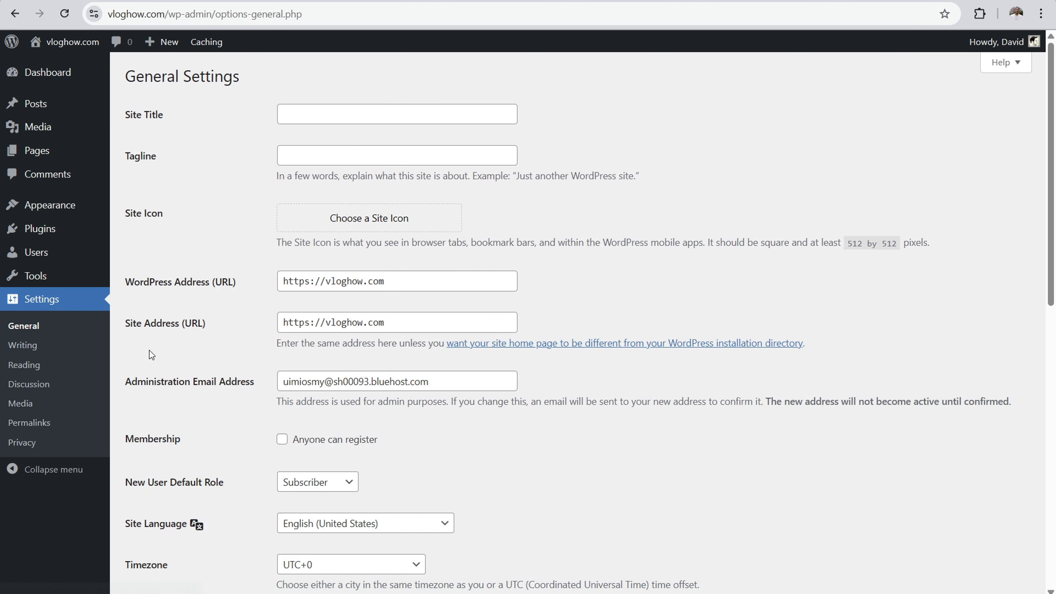
left_click_drag(171, 217, 121, 216)
left_click(143, 218)
left_click_drag(298, 241, 560, 253)
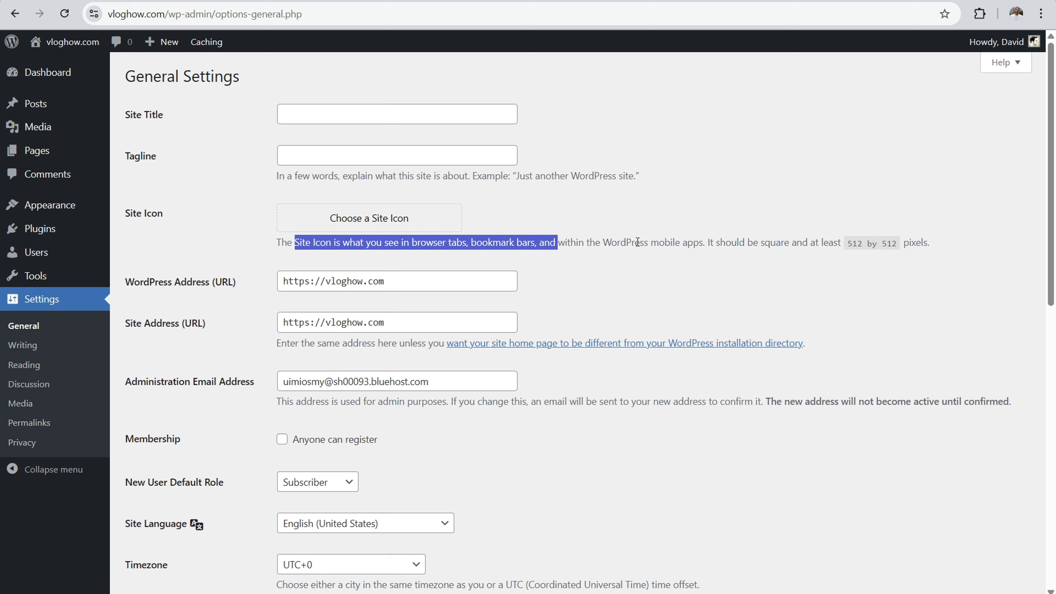
left_click_drag(827, 241, 937, 243)
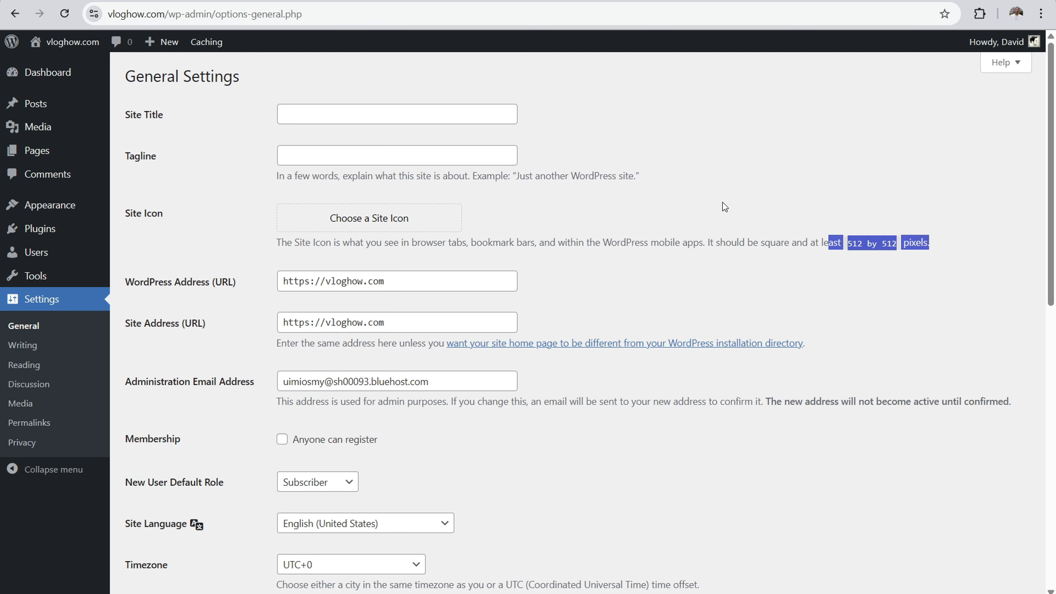
left_click(726, 237)
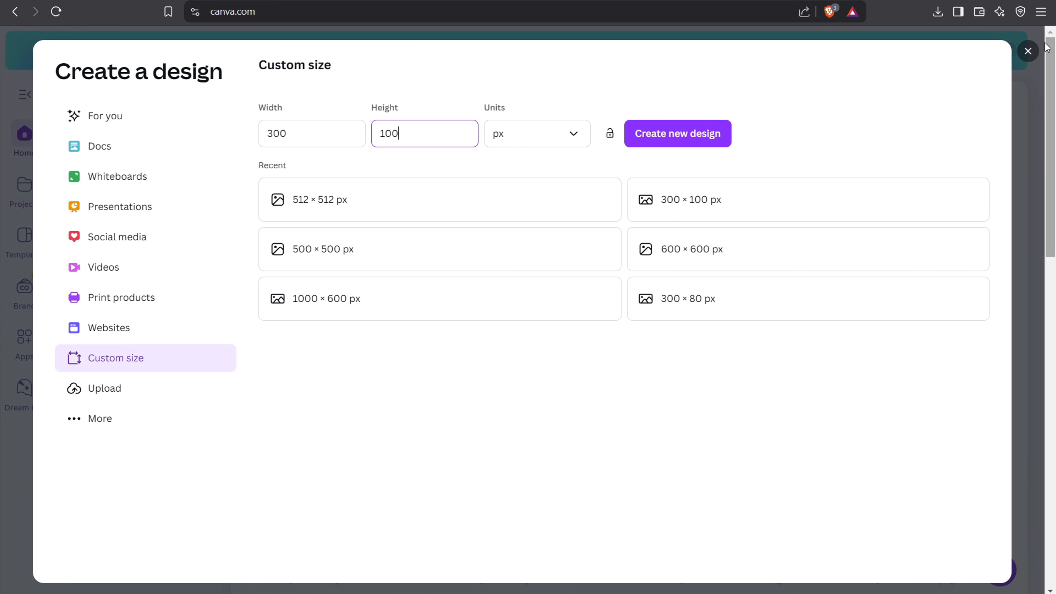
Step: In Canva, create a new design with a custom size of 512 × 512 px
left_click(1025, 60)
left_click(1027, 52)
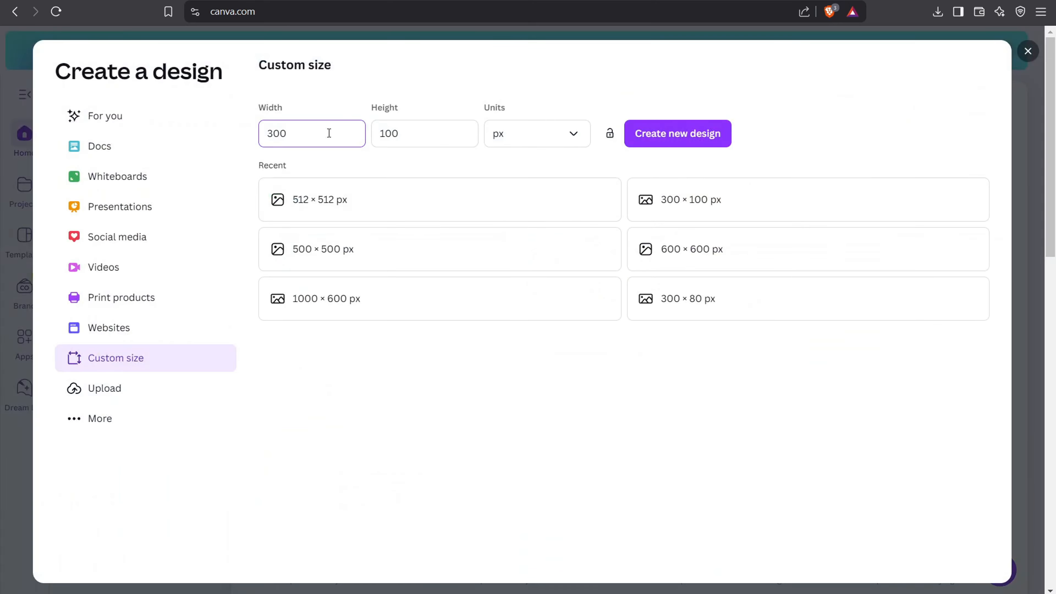
key("BackSpace")
key("BackSpace")
key("BackSpace")
type("512")
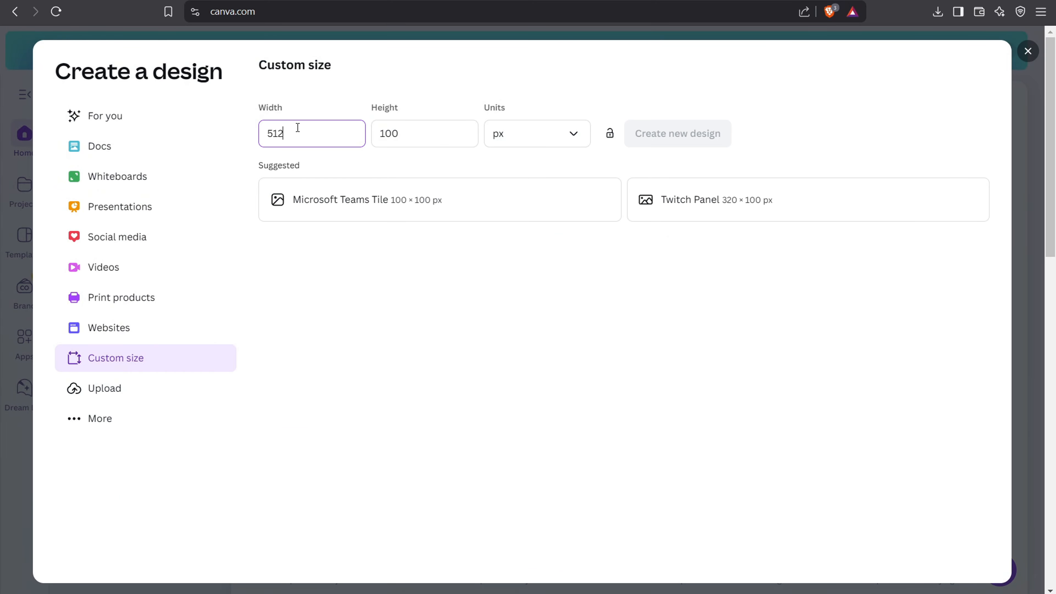
left_click(431, 134)
key("BackSpace")
key("BackSpace")
key("BackSpace")
type("51")
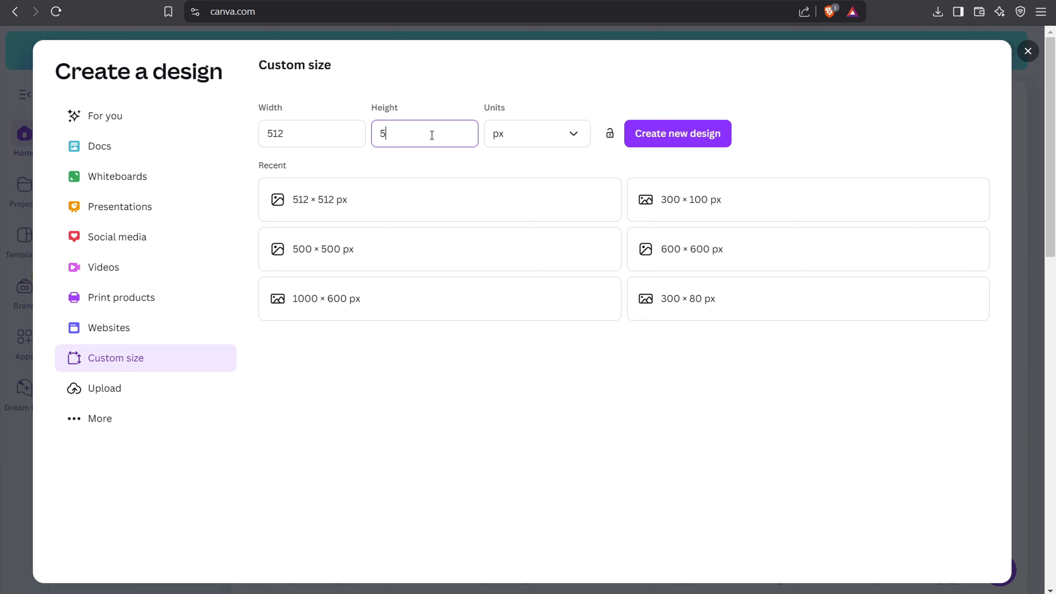
type("2")
left_click(721, 124)
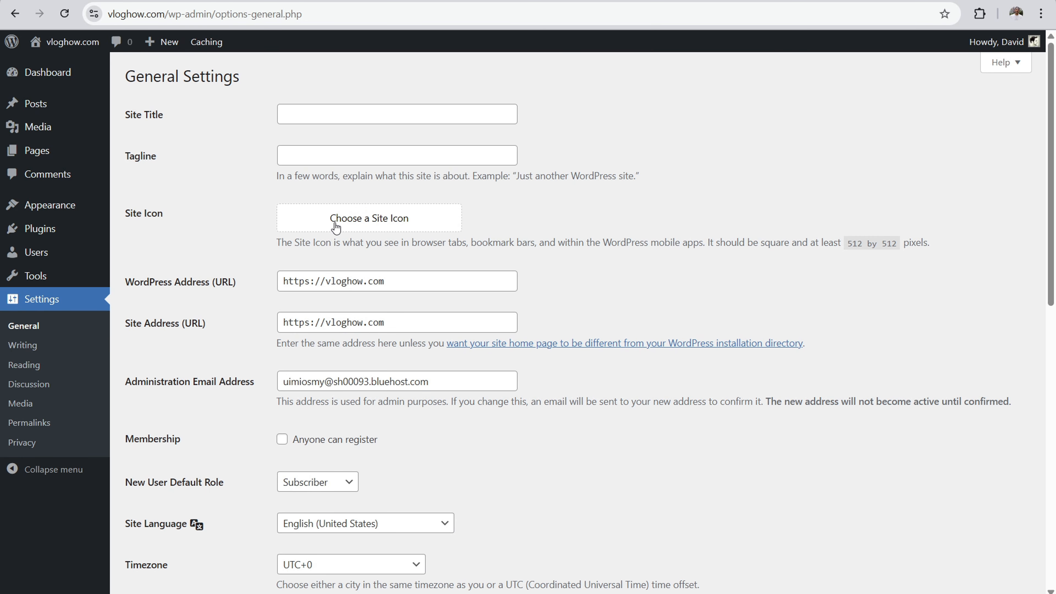
Step: In the WordPress general settings, upload "favicon.png" and set it as the site icon
left_click(335, 222)
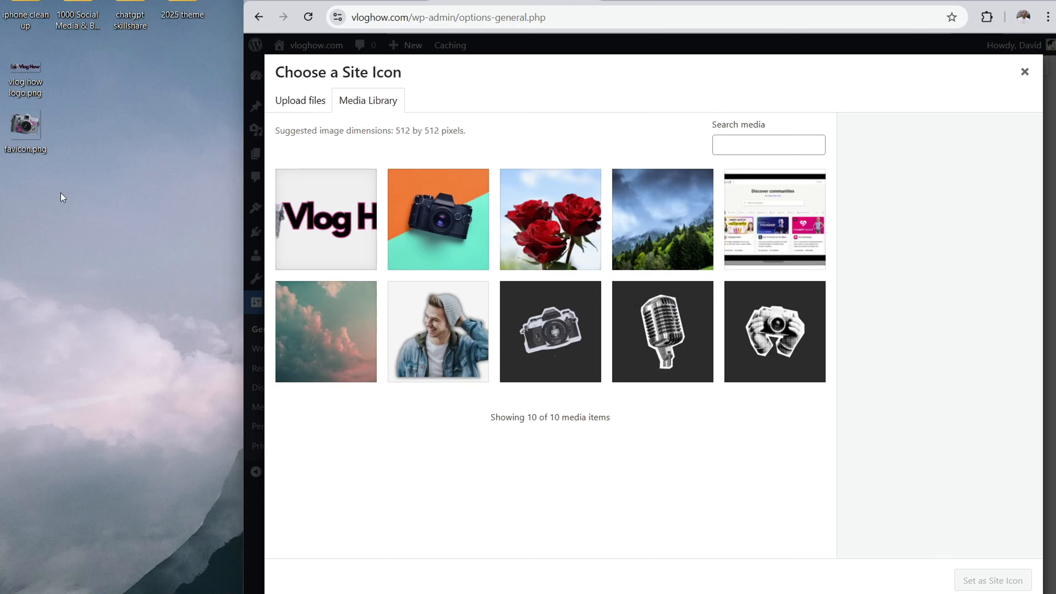
left_click_drag(27, 137, 443, 389)
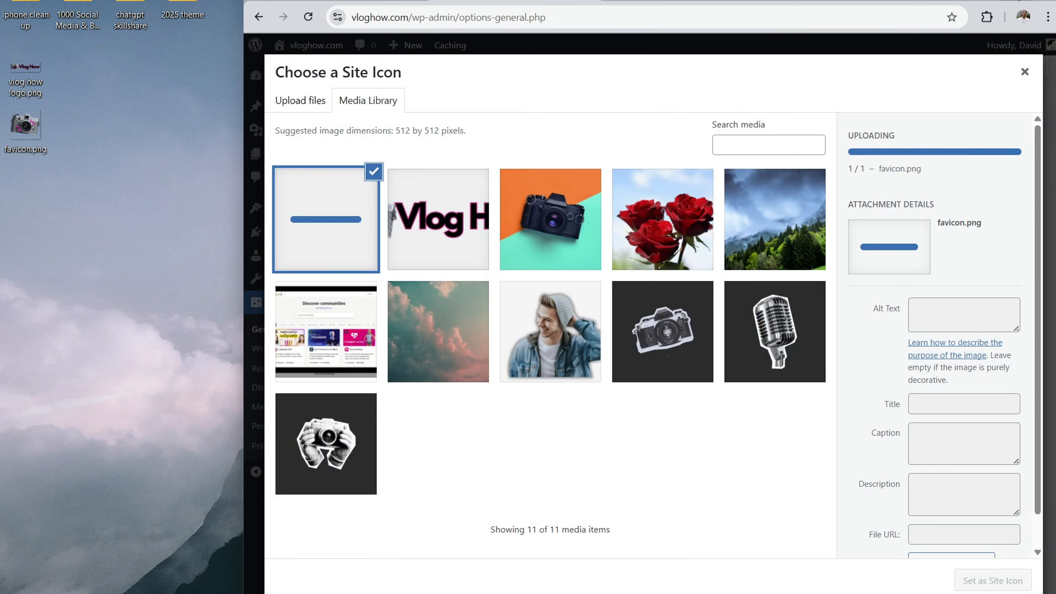
left_click(1016, 1)
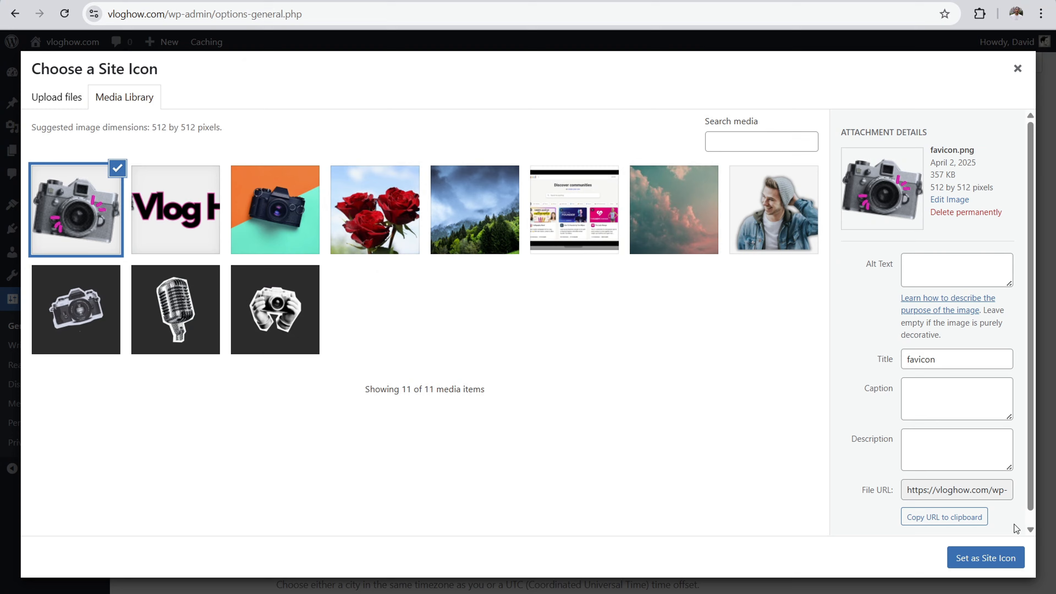
left_click(993, 559)
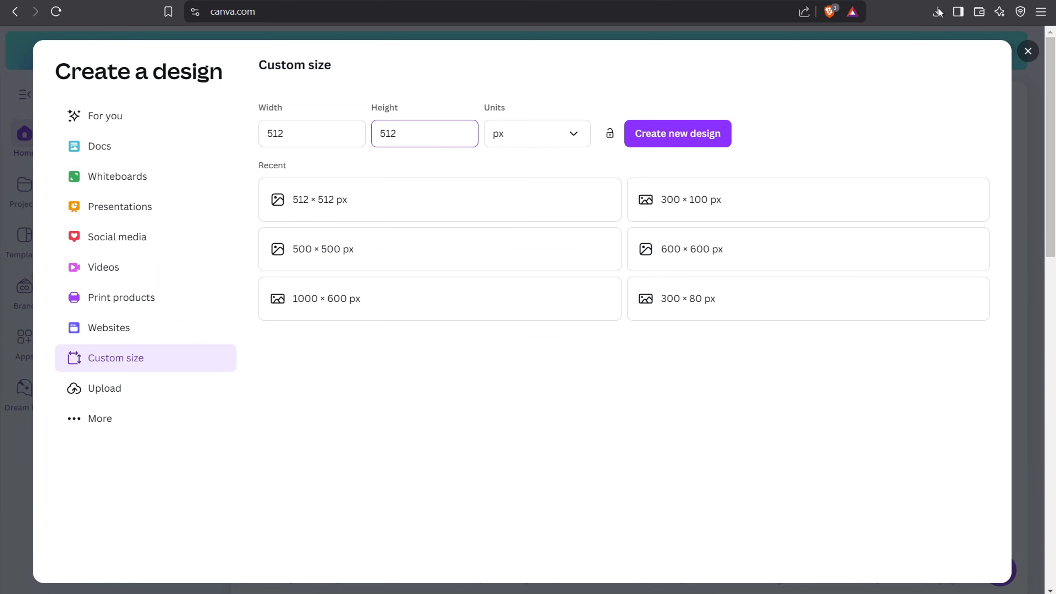
Step: Switch back to Canva and close the custom size dialog
left_click(1029, 53)
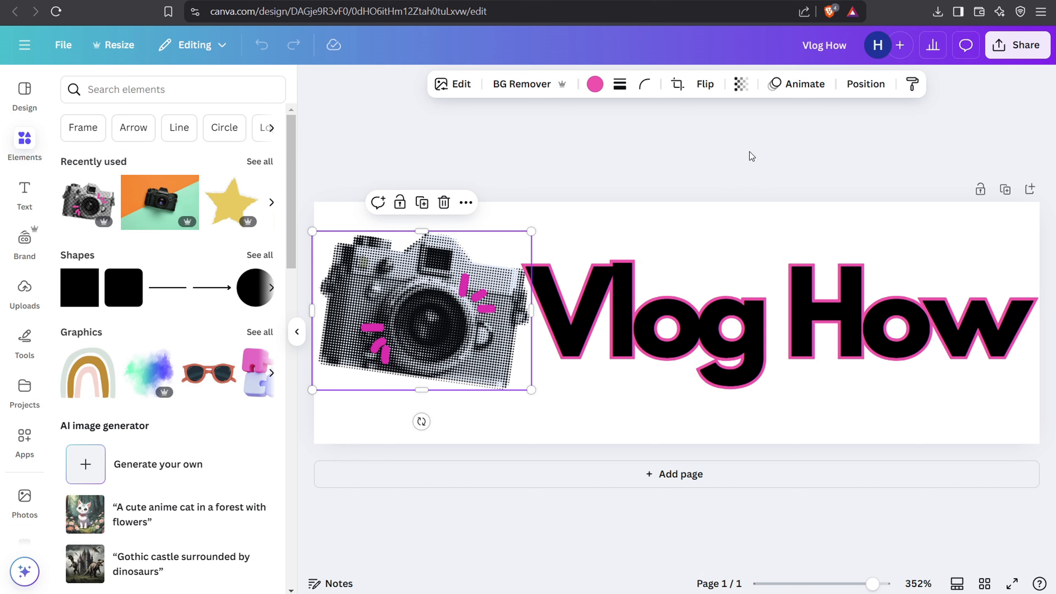
Step: Examine the PNG download options of the Vlog How logo and the 512 × 512 px camera design, including the transparent background option
left_click(864, 147)
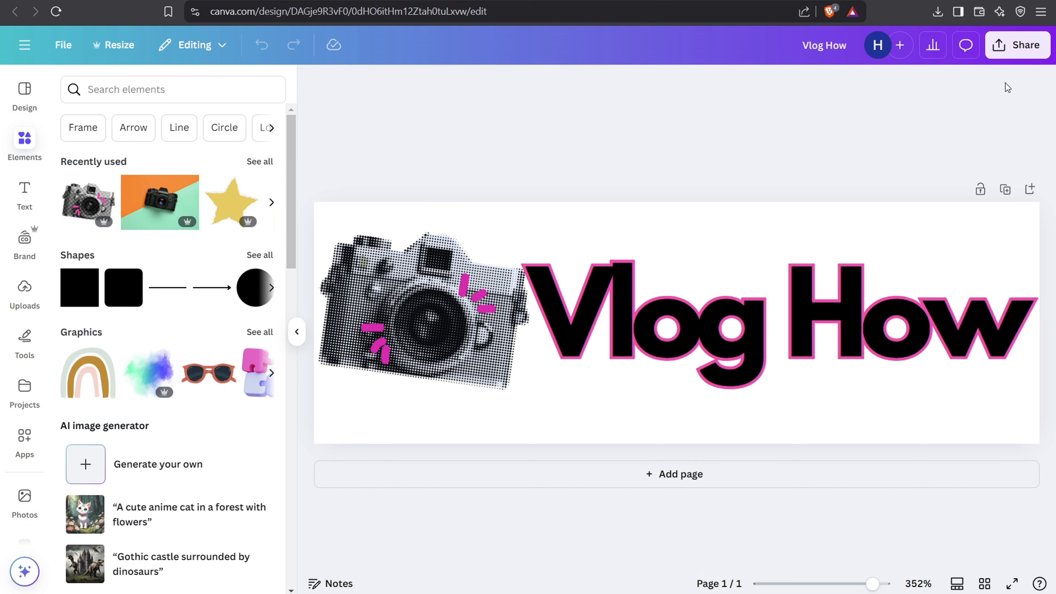
left_click(1032, 50)
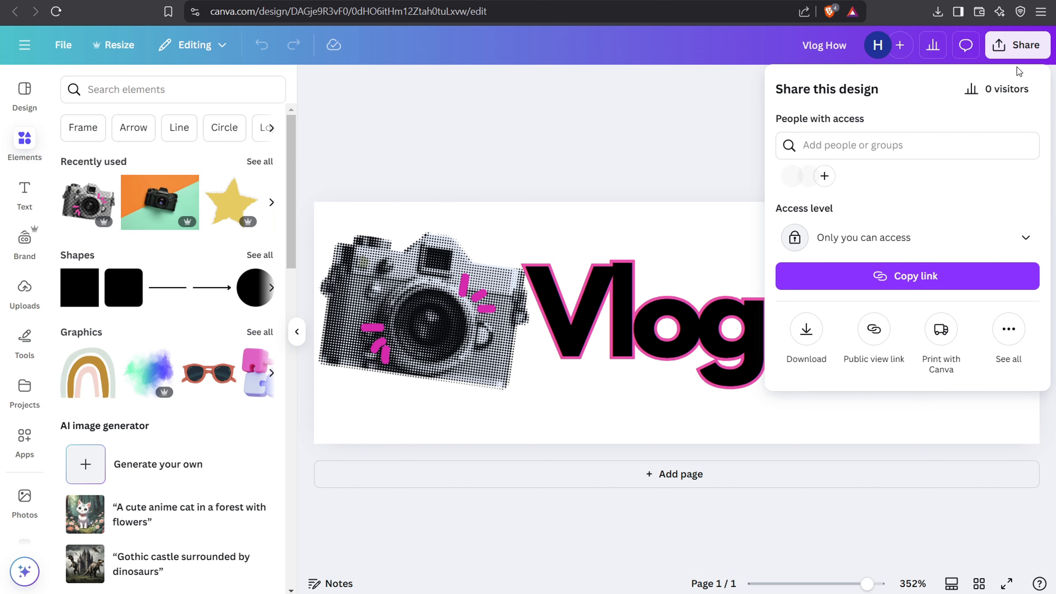
left_click(811, 344)
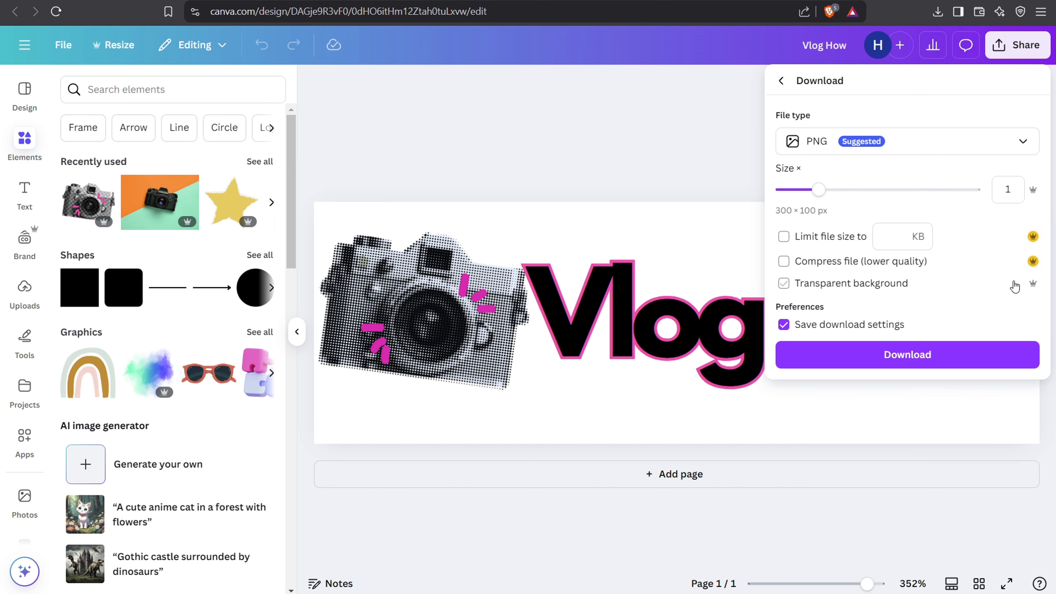
left_click(785, 286)
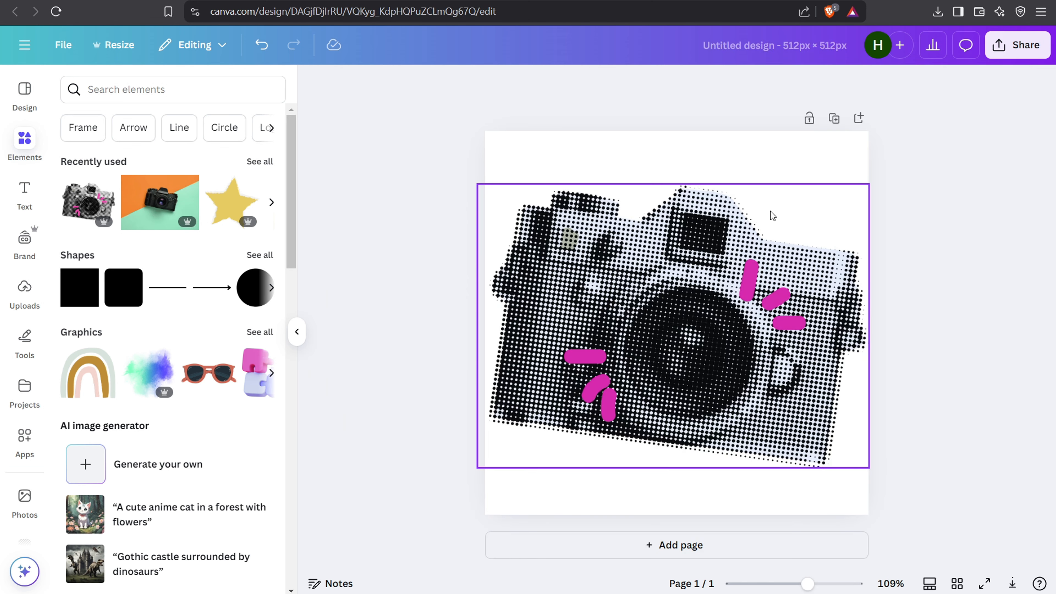
left_click(1017, 44)
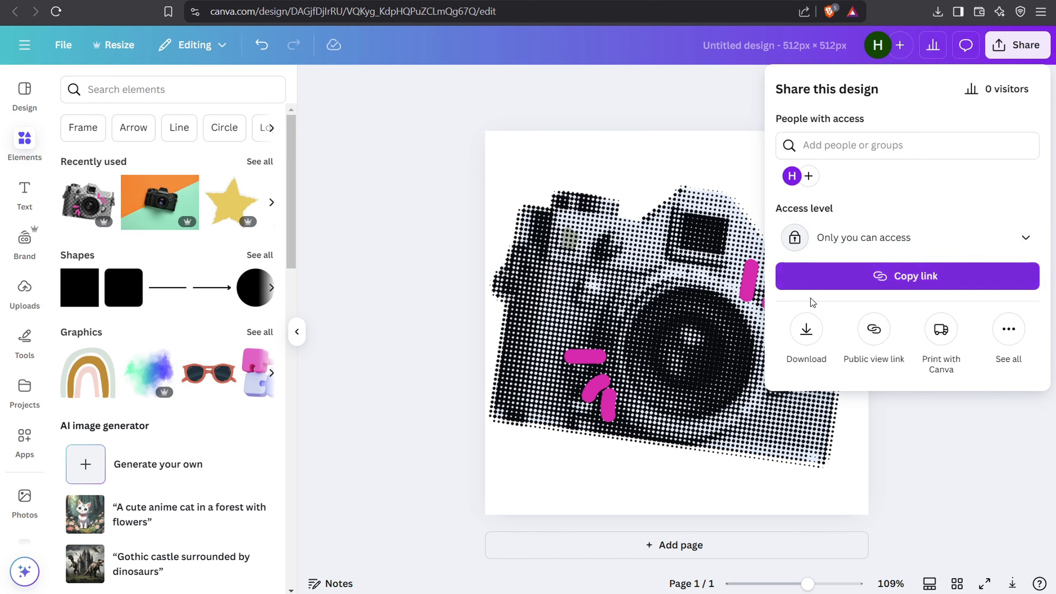
left_click(805, 332)
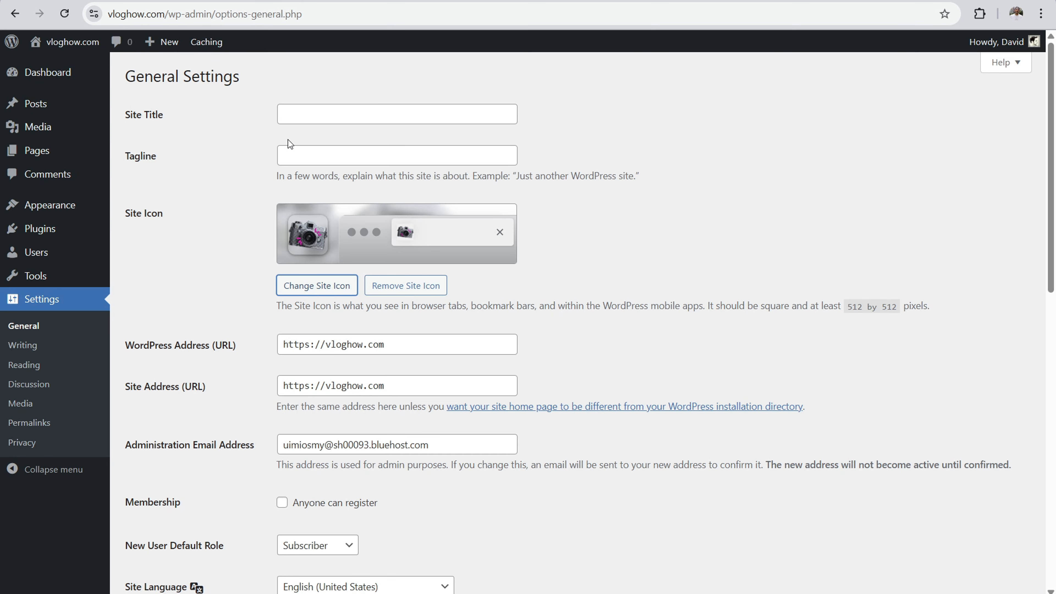
Step: Switch to the WordPress general settings and save the changes
scroll(290, 144, "down", 10)
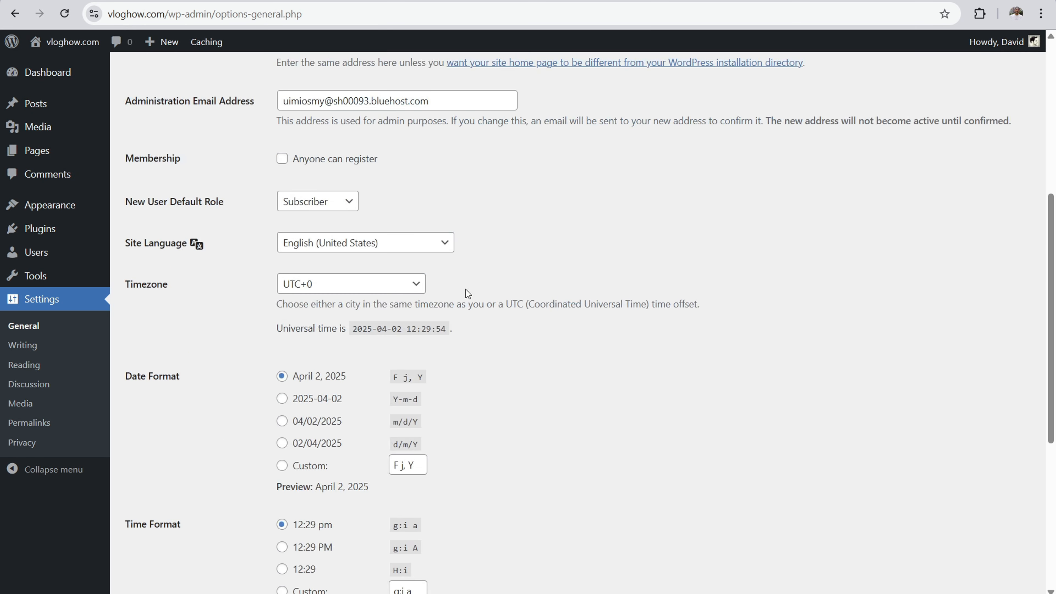
left_click(172, 535)
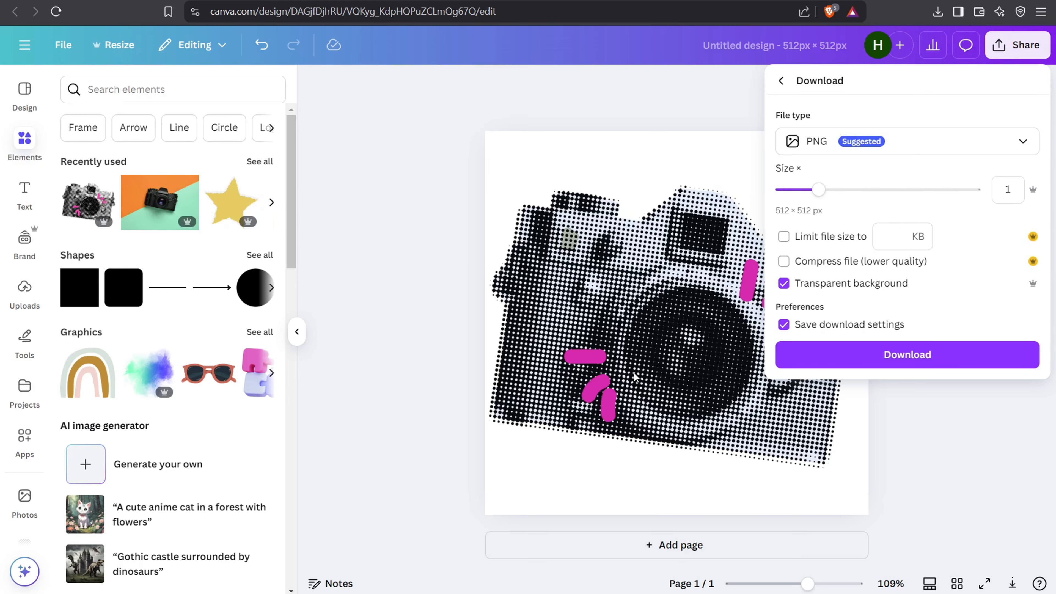
key("Escape")
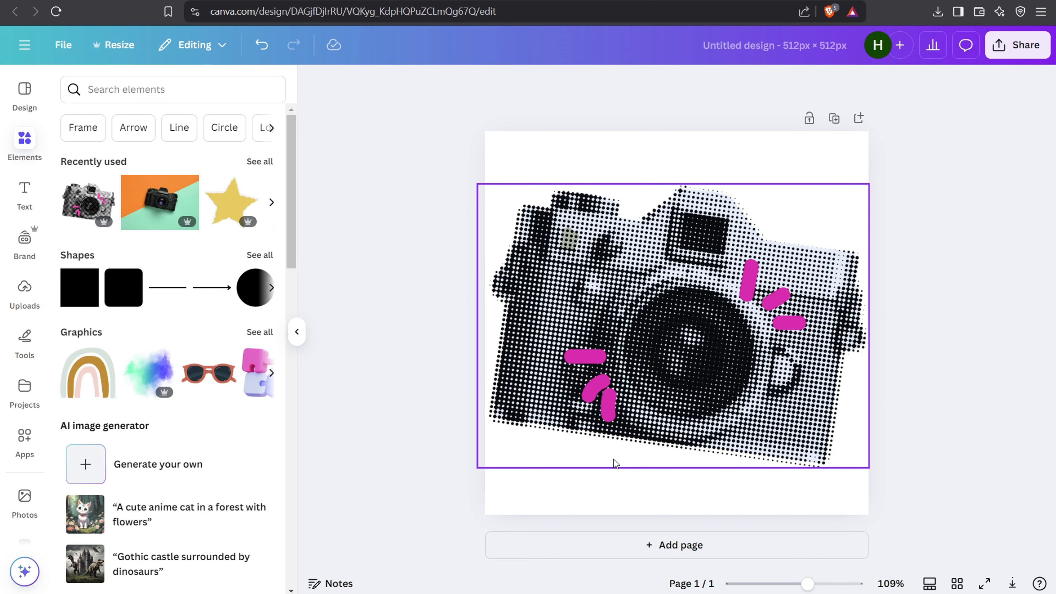
Step: In Canva's 512 × 512 px design, straighten the camera graphic by rotating it to -9°
left_click(691, 366)
left_click_drag(673, 499, 707, 512)
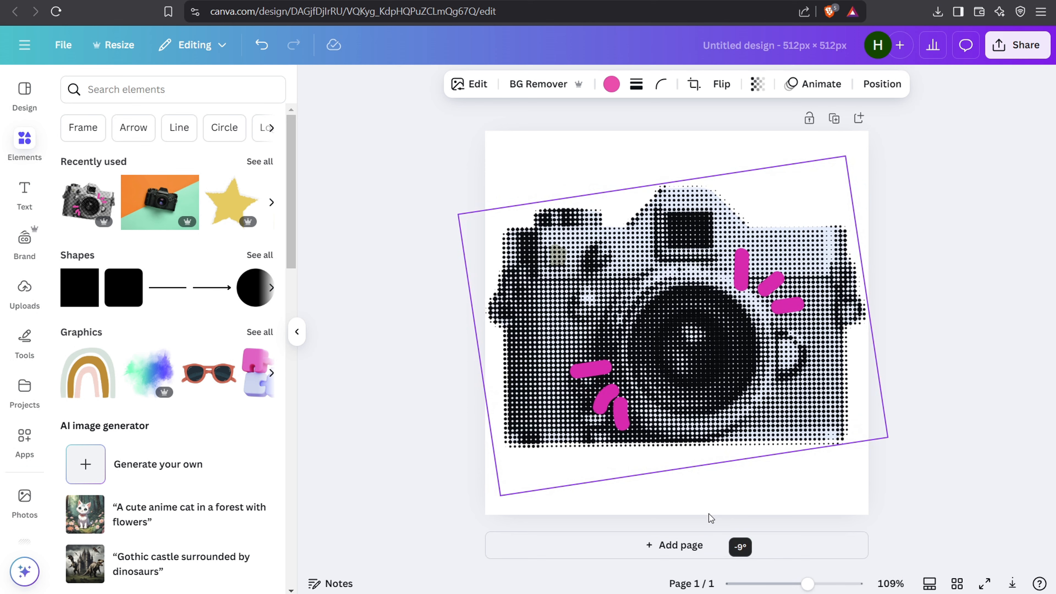
left_click(921, 289)
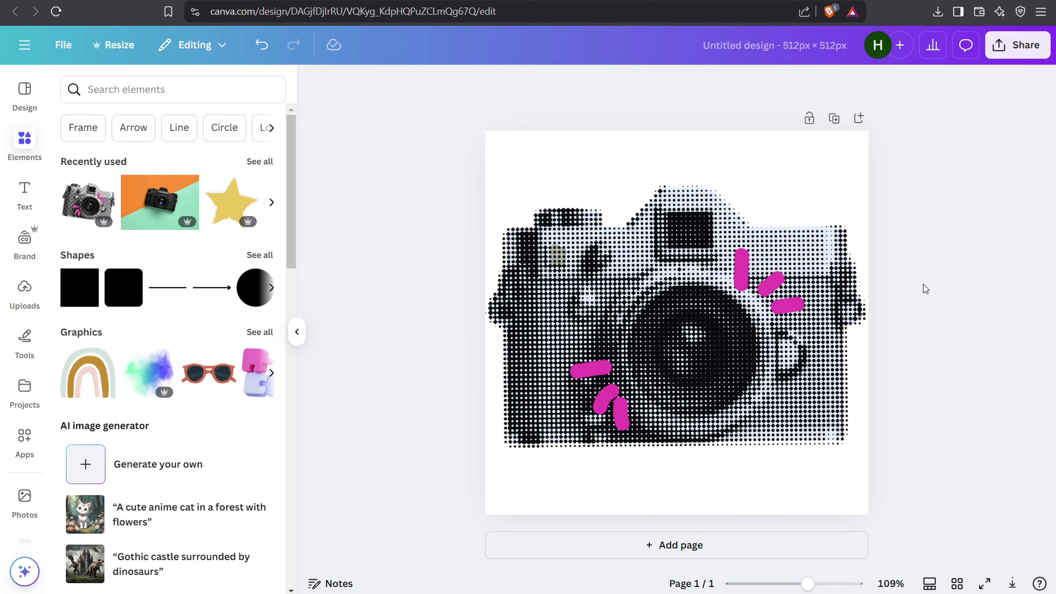
left_click(707, 313)
left_click(973, 286)
Step: Download the camera design as a PNG and save it to the Desktop as "Untitled design.png"
left_click(1016, 45)
left_click(806, 330)
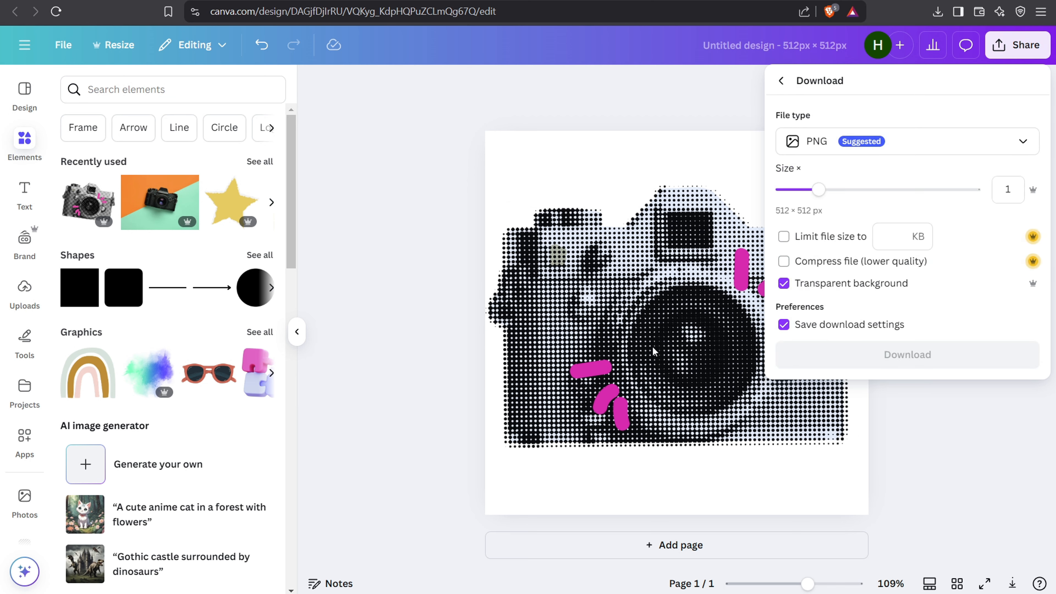
left_click(851, 354)
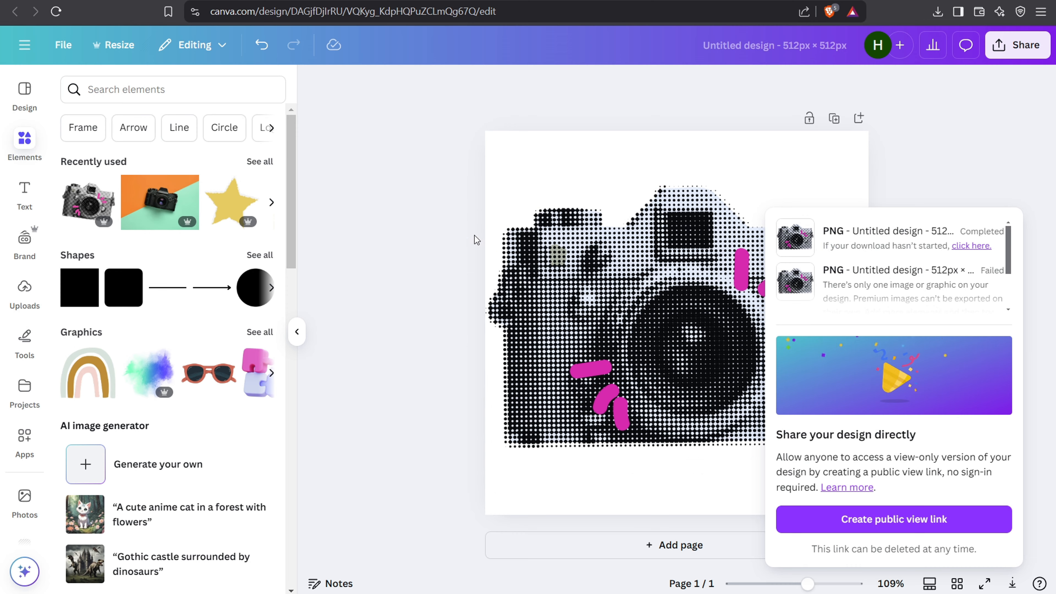
left_click(57, 103)
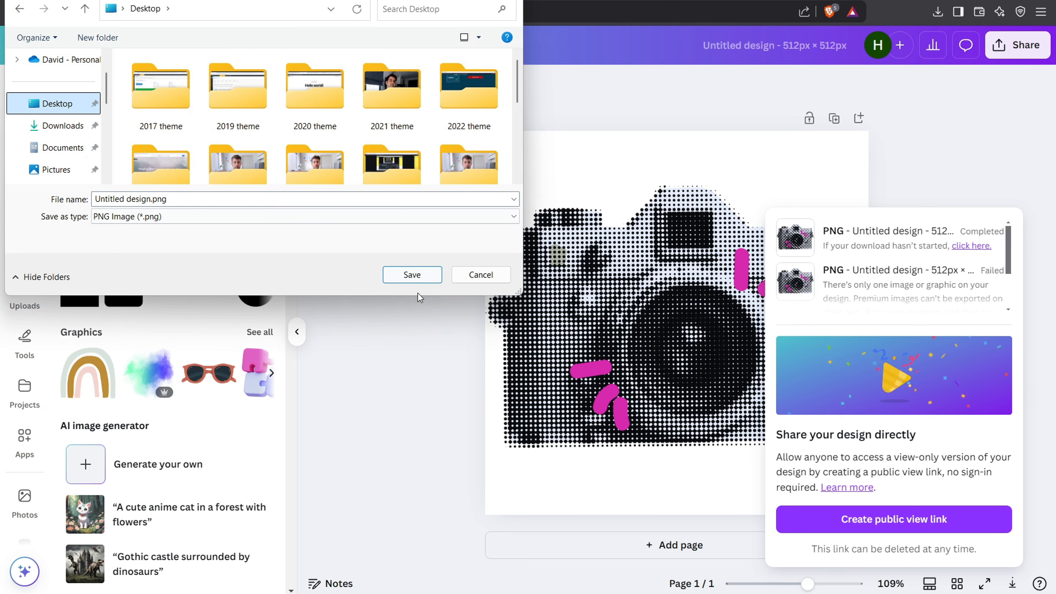
left_click(412, 274)
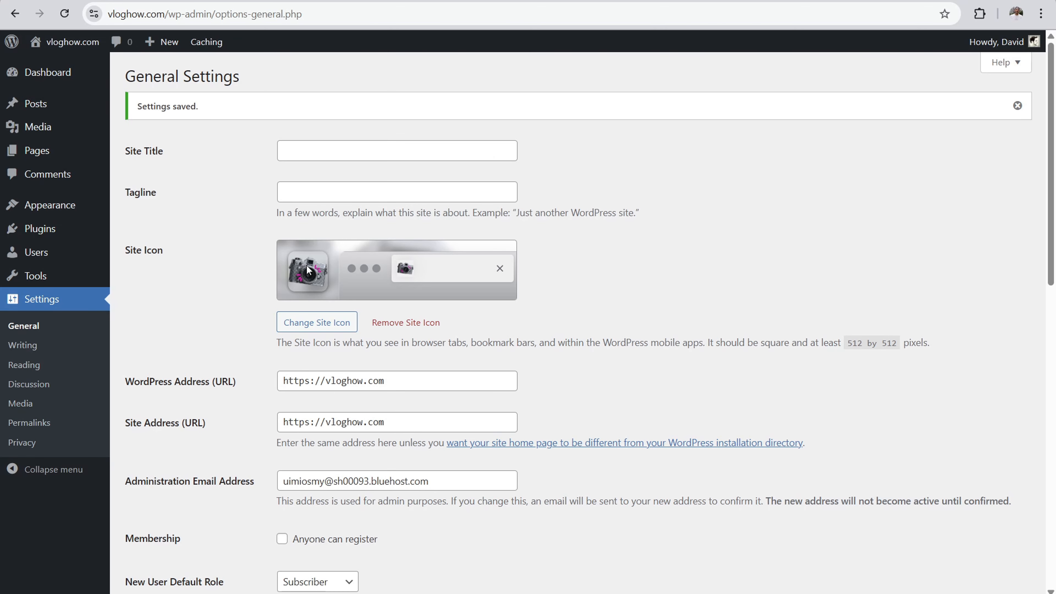
Step: In the WordPress general settings, replace the site icon with the uploaded "Untitled design.png" and save the changes
left_click(325, 323)
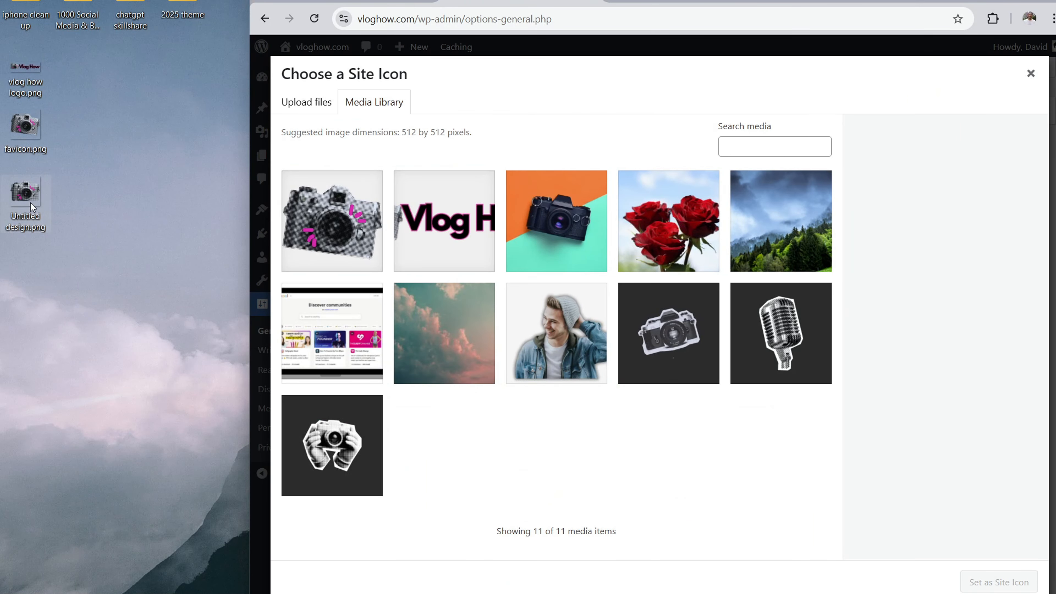
left_click_drag(31, 207, 482, 291)
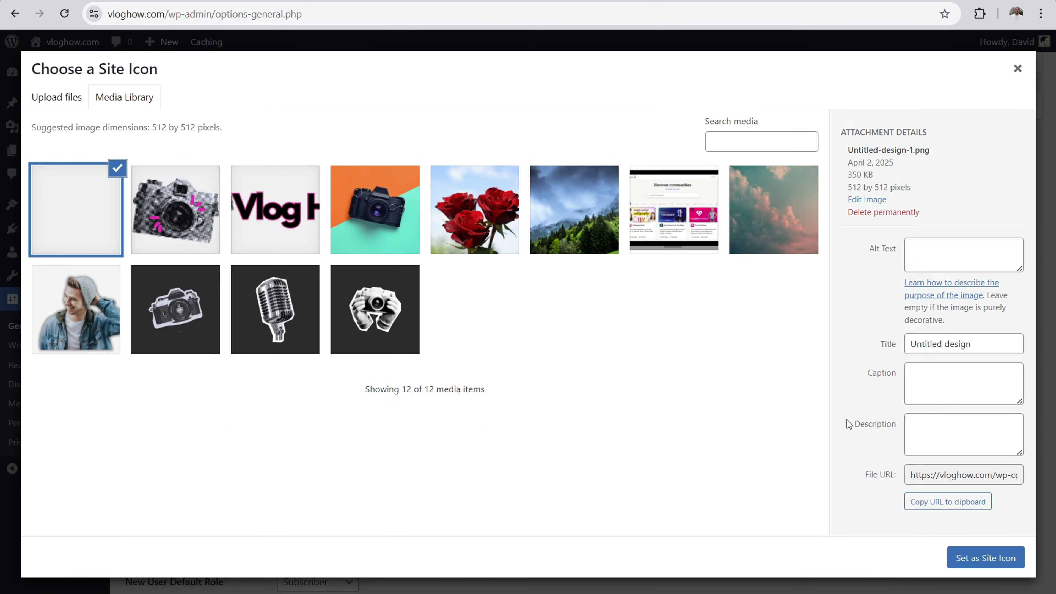
left_click(974, 562)
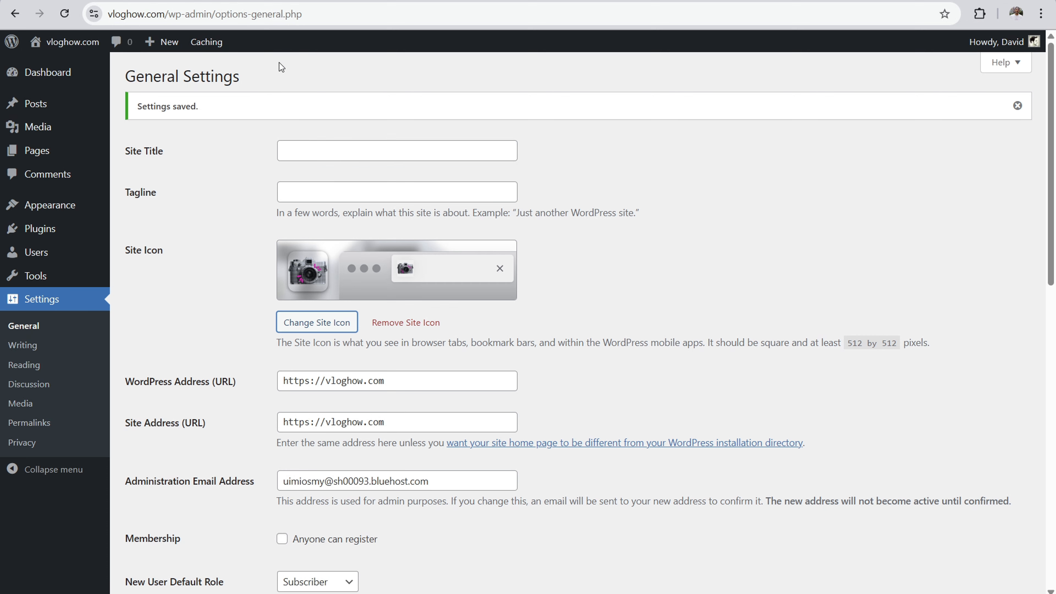
scroll(563, 436, "down", 12)
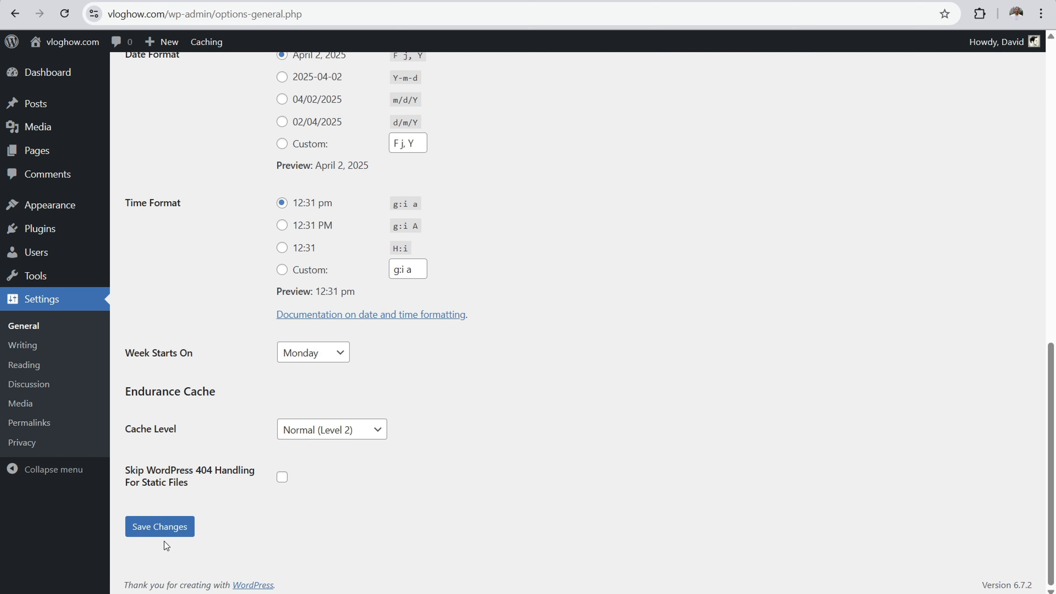
left_click(162, 530)
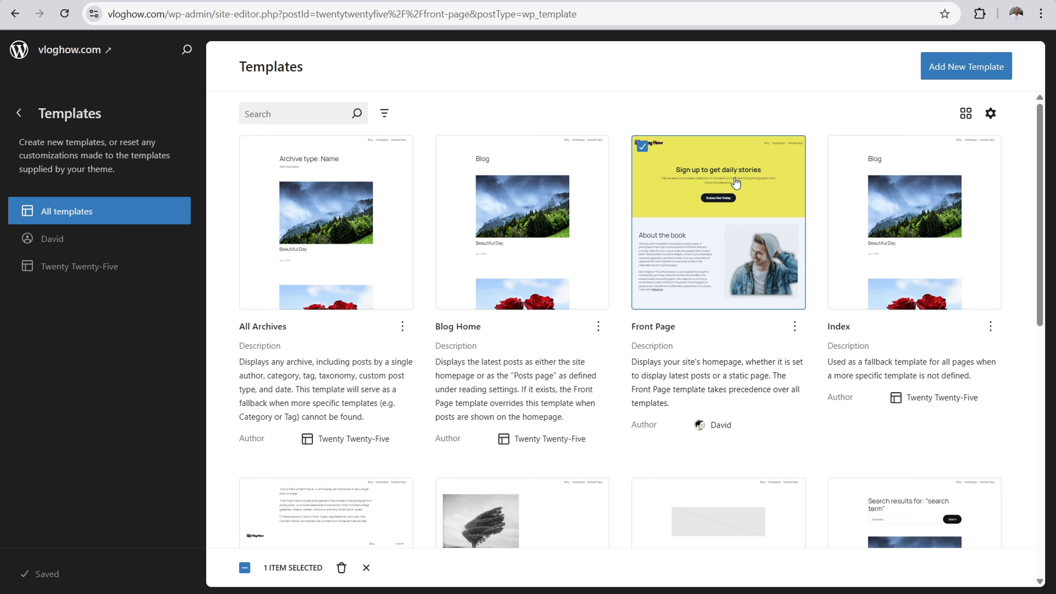
Step: Open the Front Page template for editing in the site editor
left_click(717, 173)
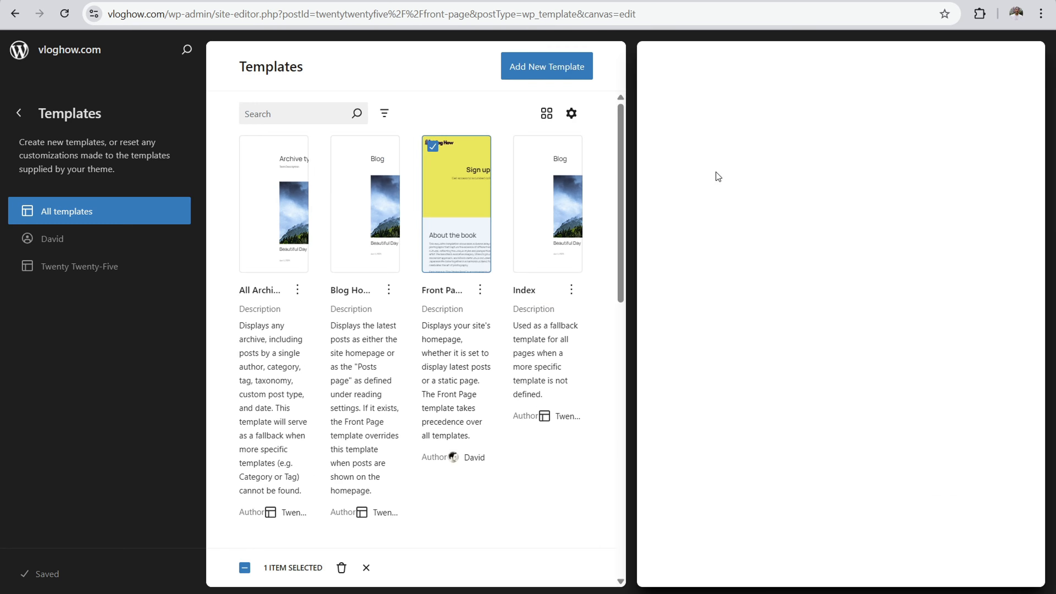
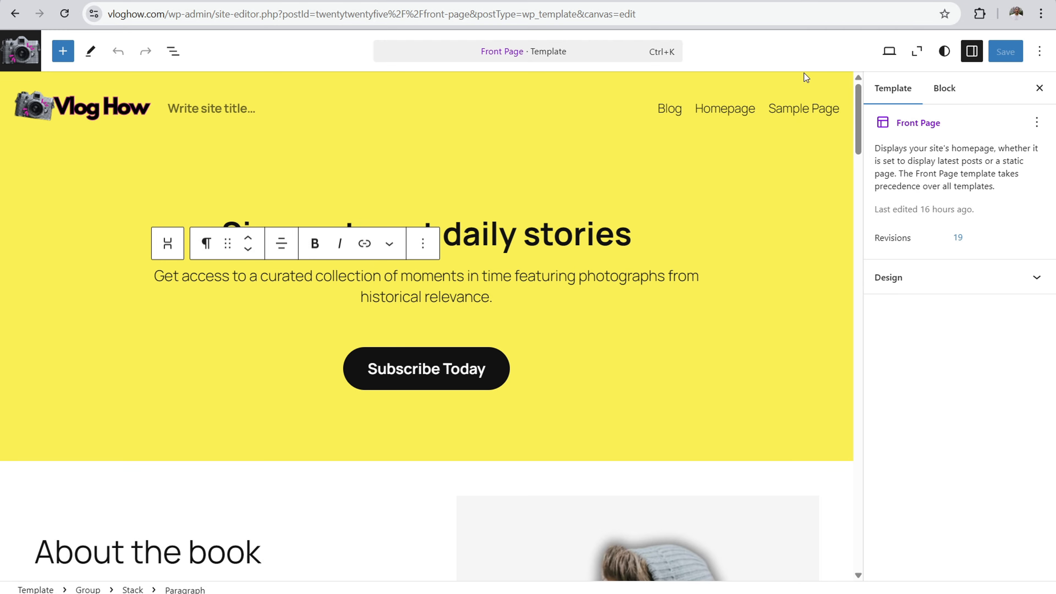
left_click(1041, 90)
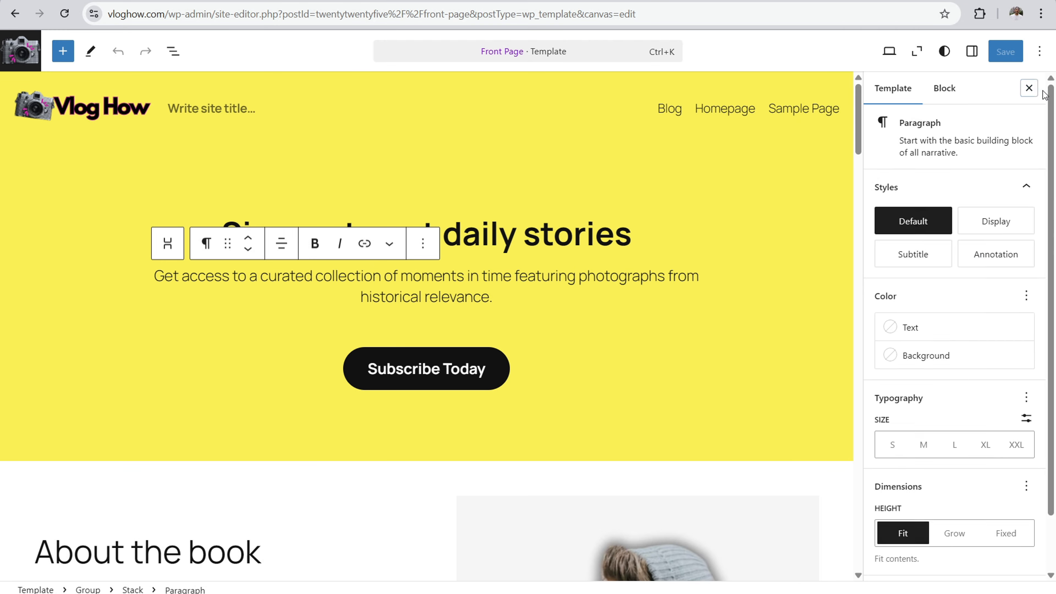
left_click(917, 51)
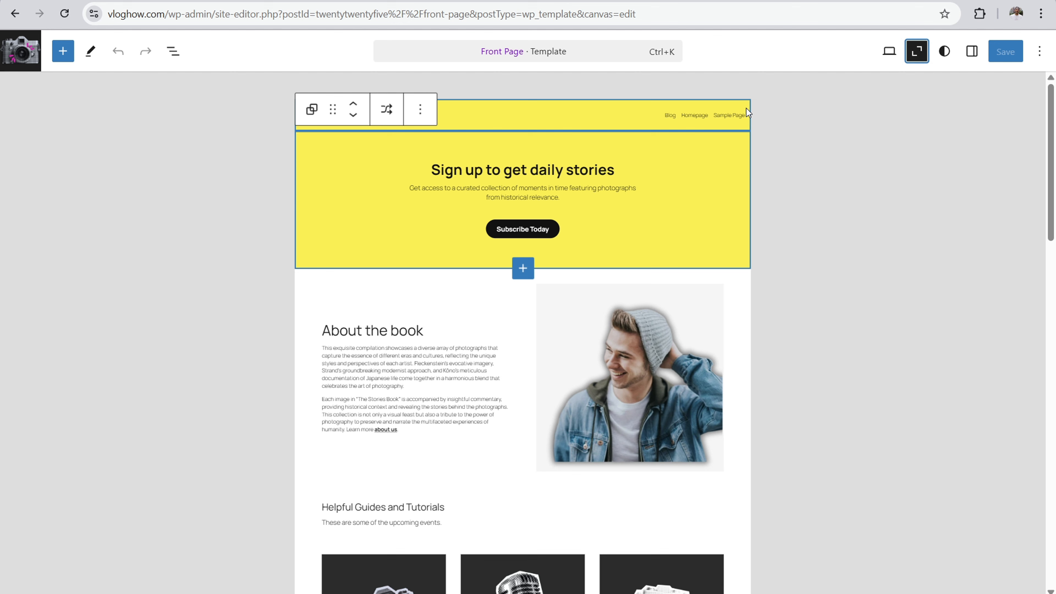
left_click(917, 52)
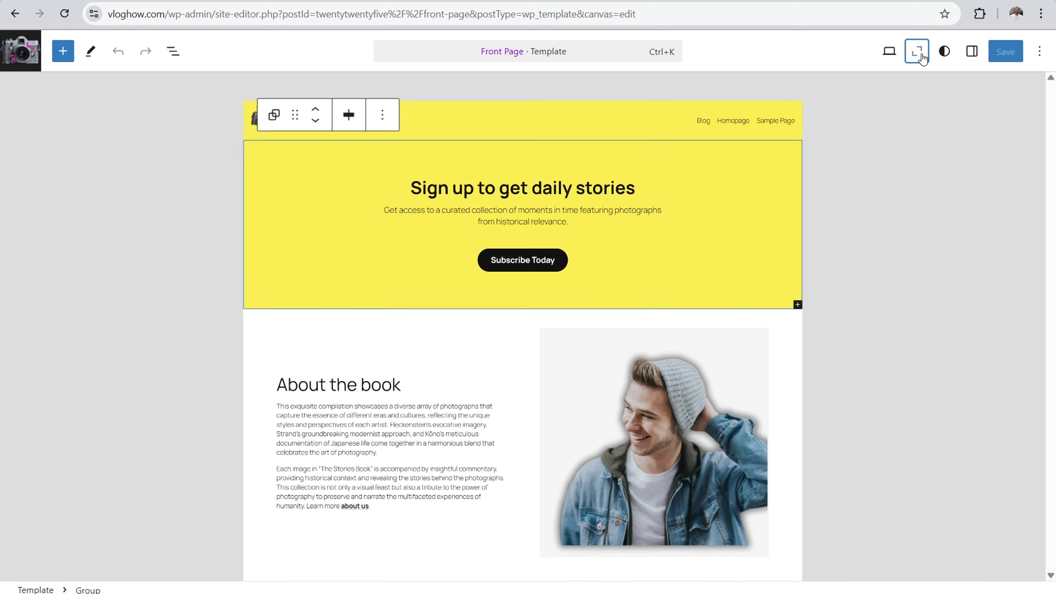
Step: Select the header's Navigation block and open its layout and display settings
left_click(972, 51)
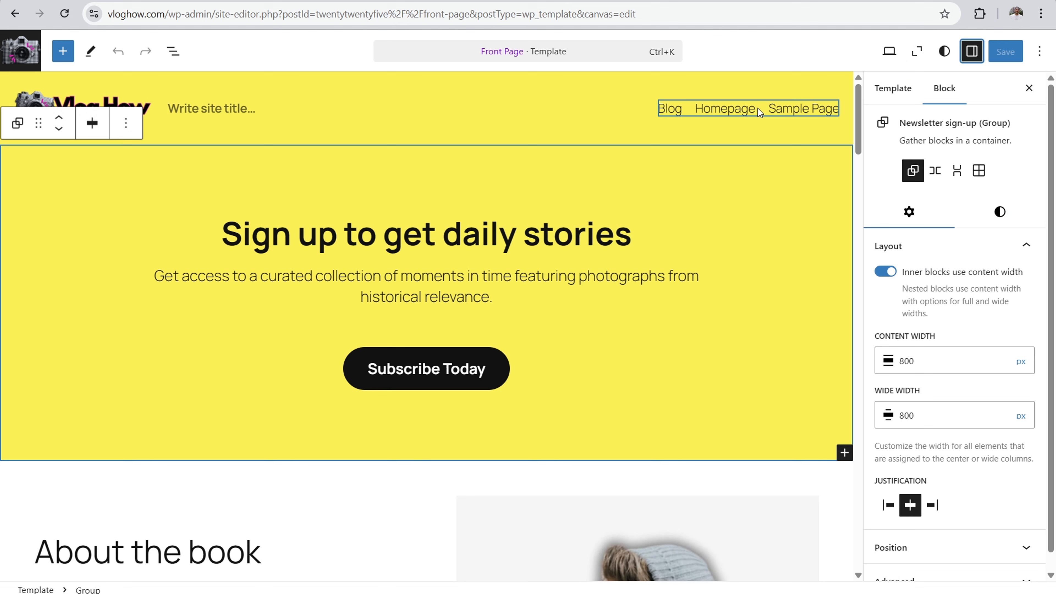
left_click(757, 109)
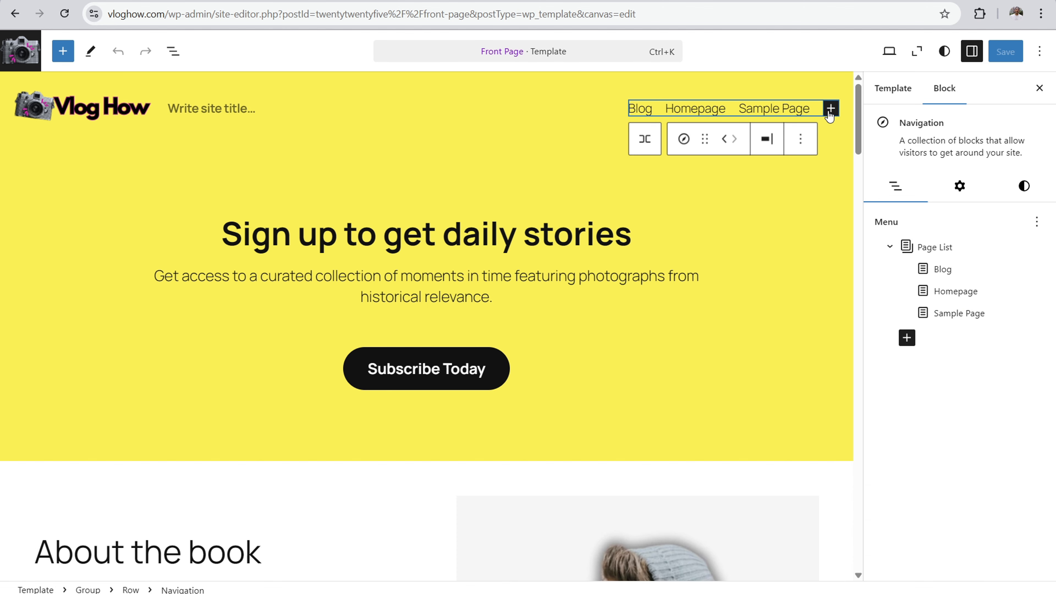
left_click(959, 187)
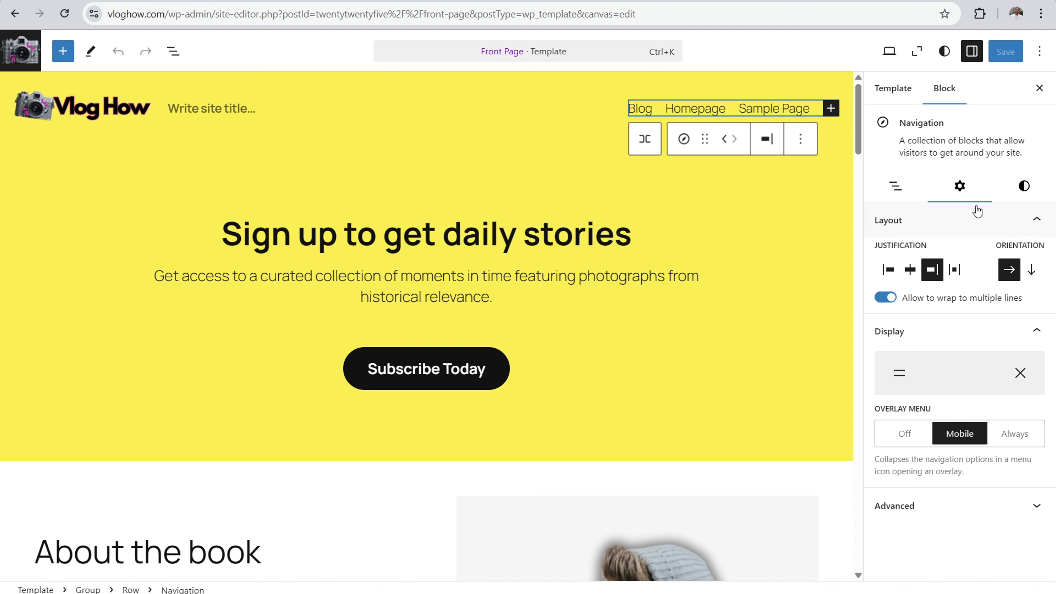
Step: Try a vertical orientation and the Always overlay on the navigation menu, then restore the horizontal orientation and Mobile overlay
left_click(1031, 271)
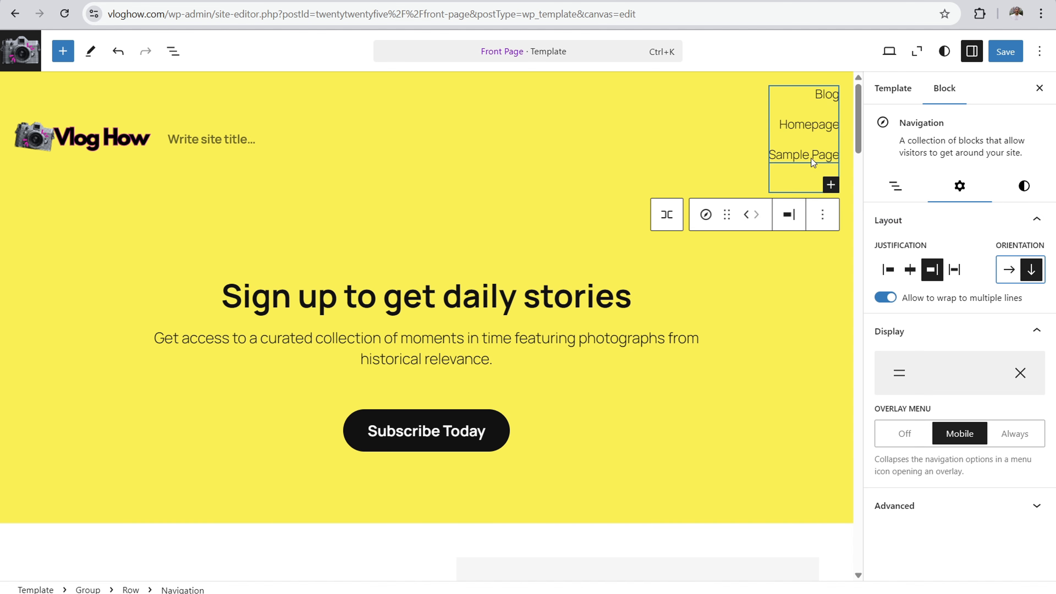
left_click(1009, 274)
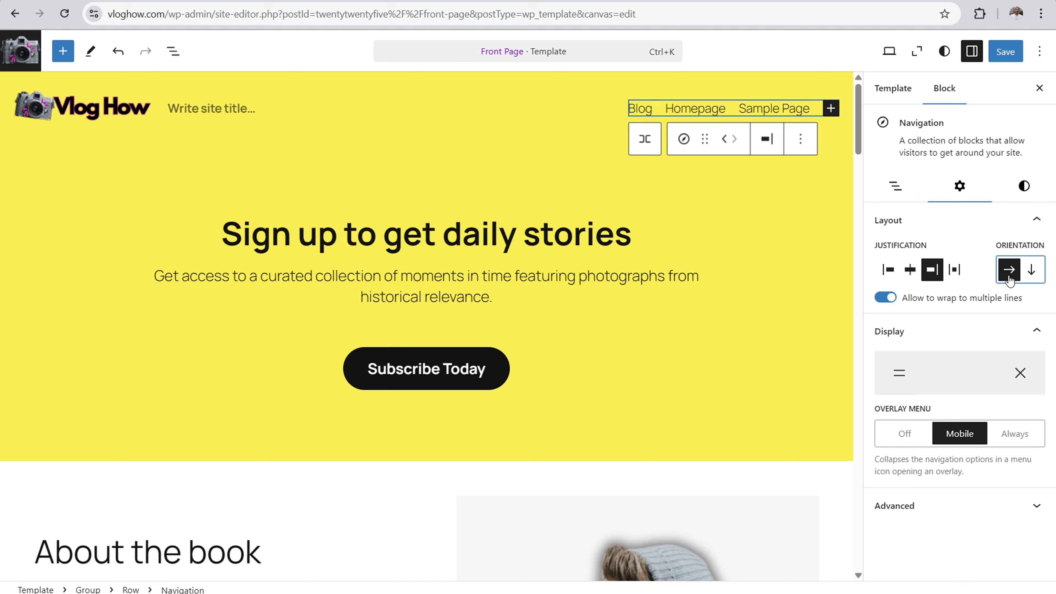
left_click(927, 375)
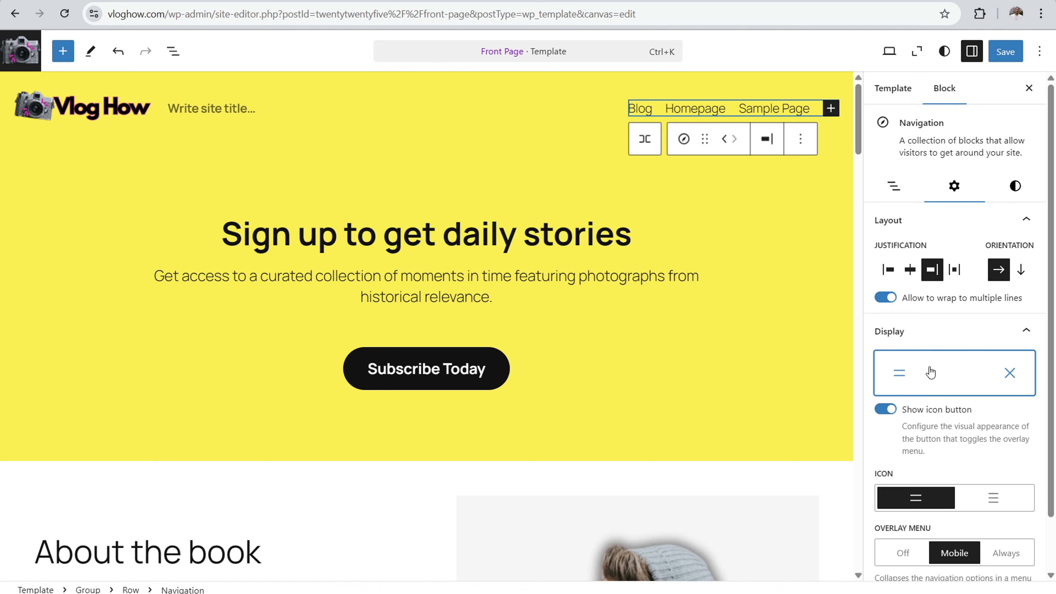
scroll(929, 366, "down", 2)
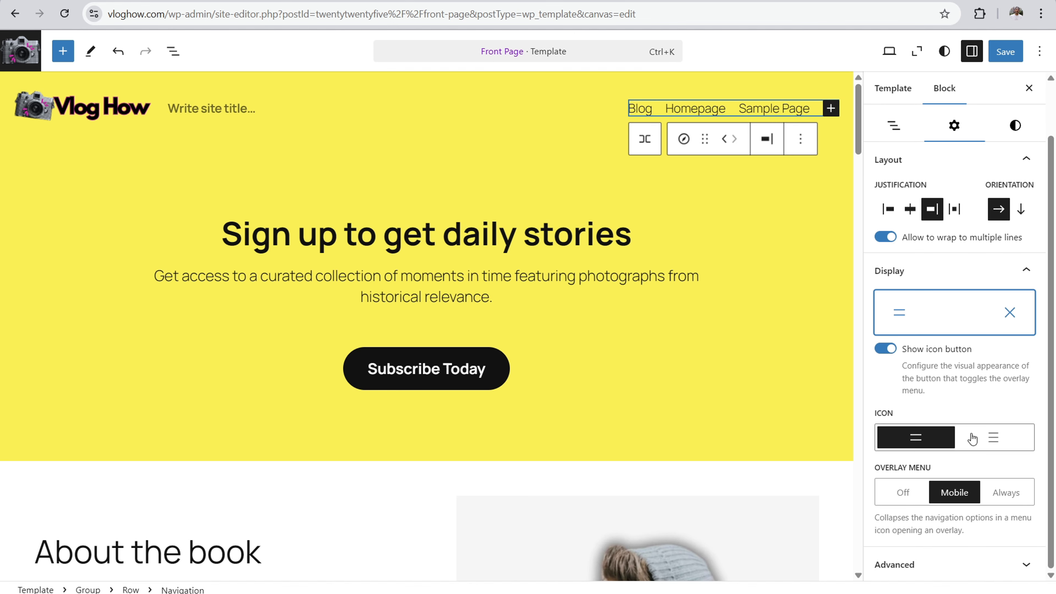
left_click(1004, 492)
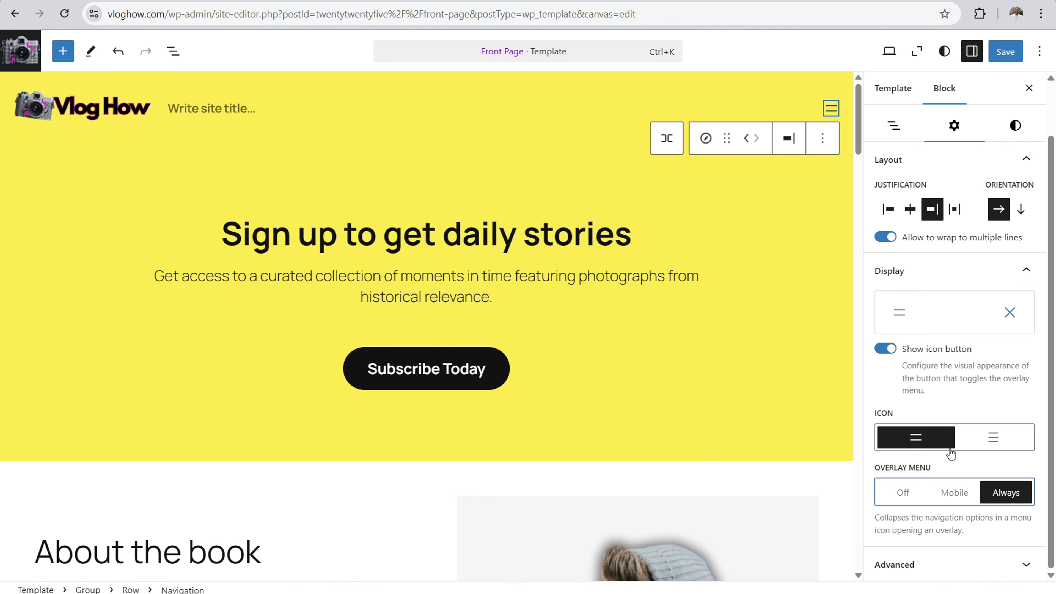
left_click(951, 499)
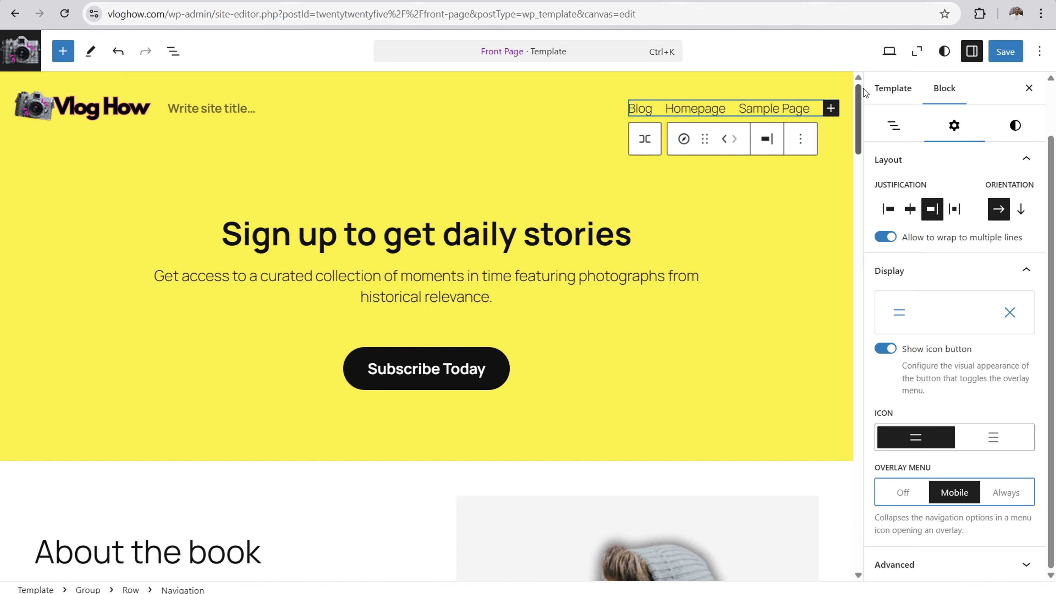
Step: Try Extra Large and Large text for the navigation menu, then set its size to Medium
left_click(1016, 124)
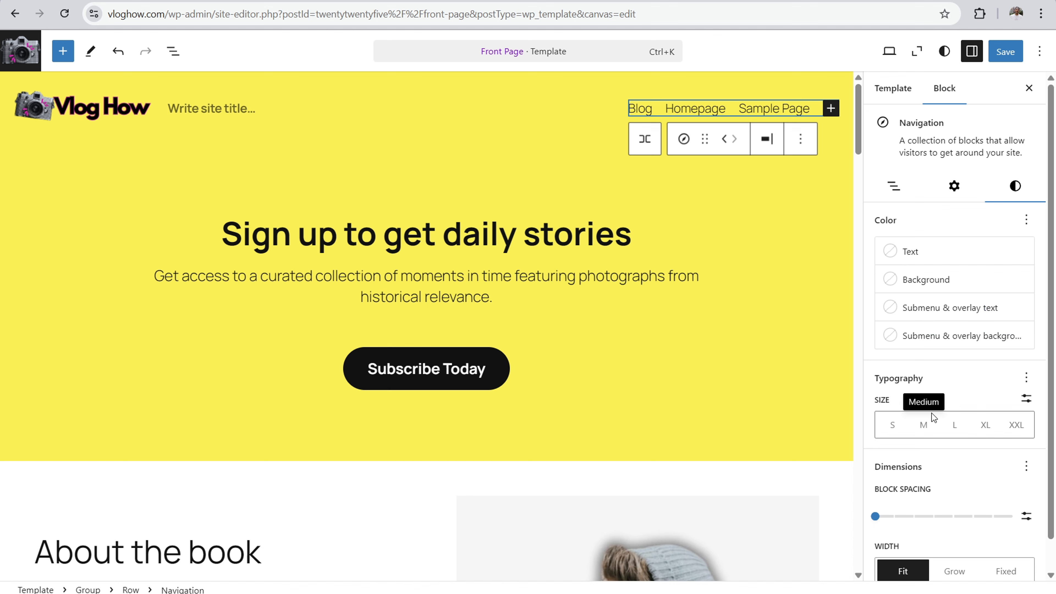
left_click(987, 431)
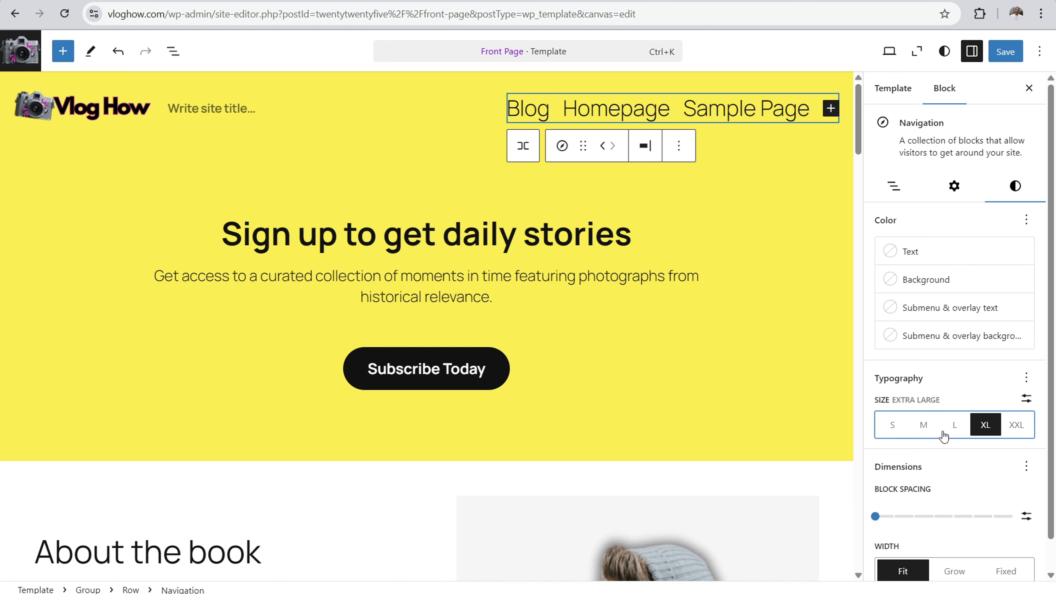
left_click(954, 426)
left_click(922, 426)
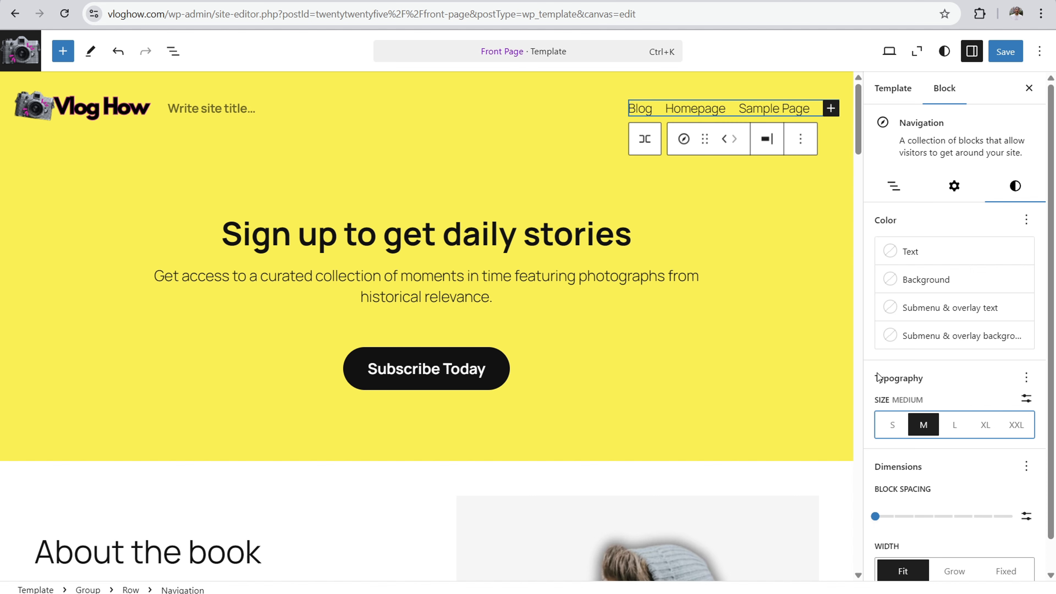
Step: Add the Appearance typography option to the navigation menu and set it to Semi Bold
scroll(899, 340, "down", 1)
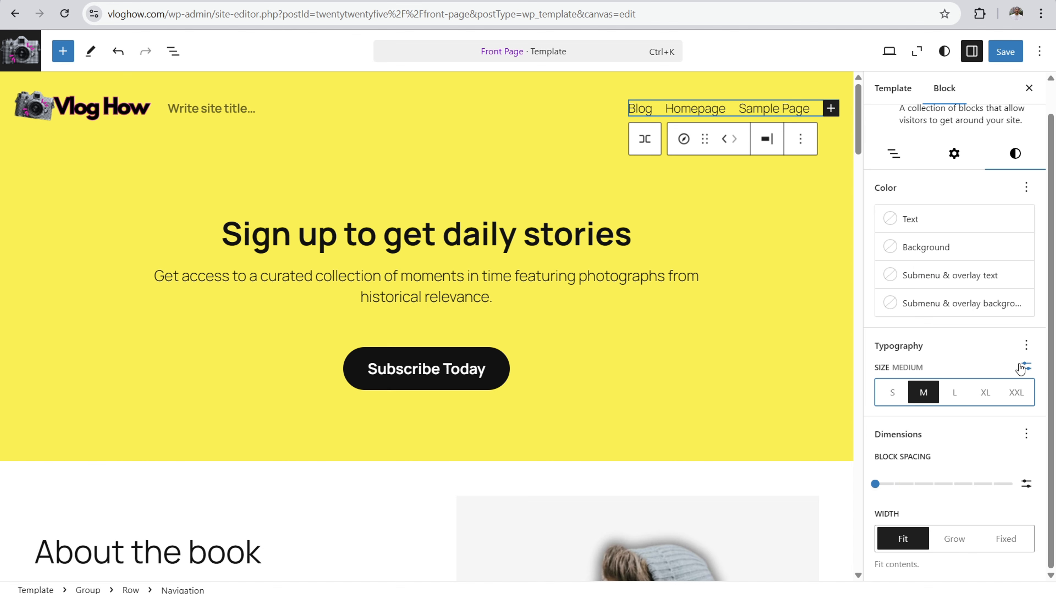
left_click(1026, 346)
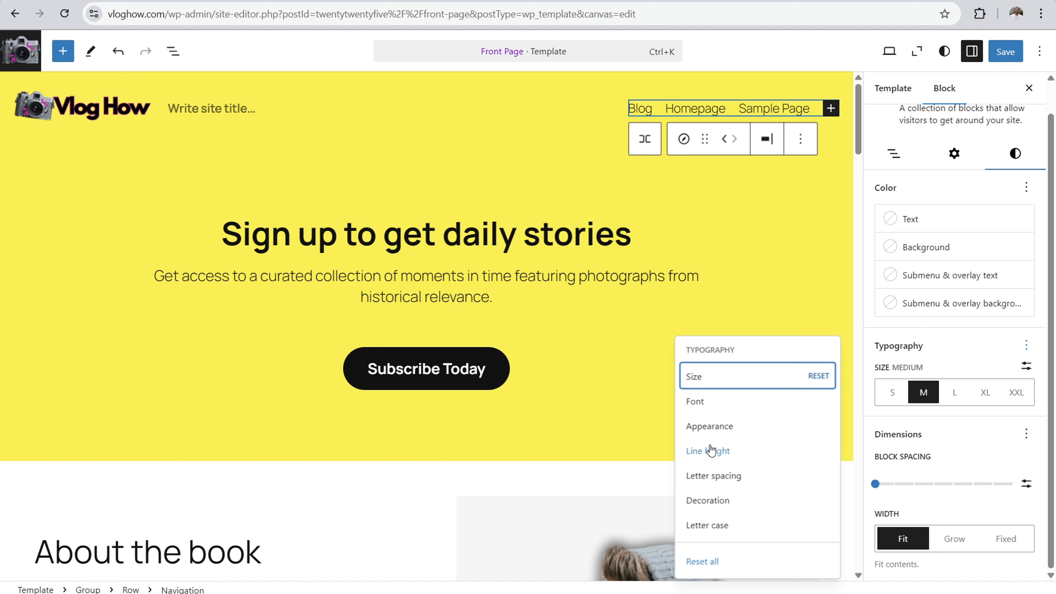
left_click(710, 432)
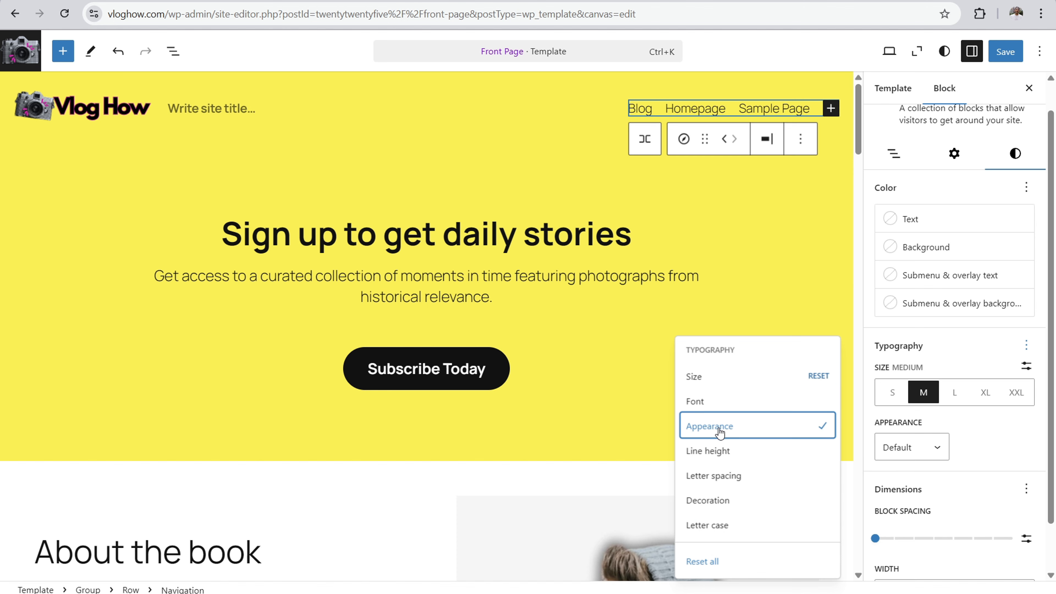
left_click(921, 449)
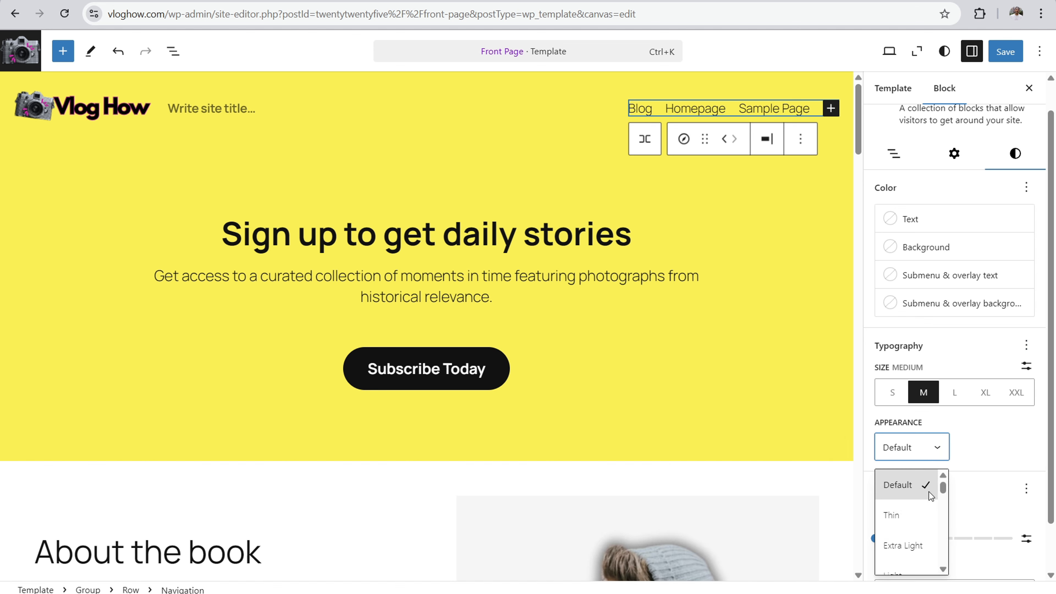
scroll(943, 491, "down", 1)
left_click_drag(943, 491, 943, 503)
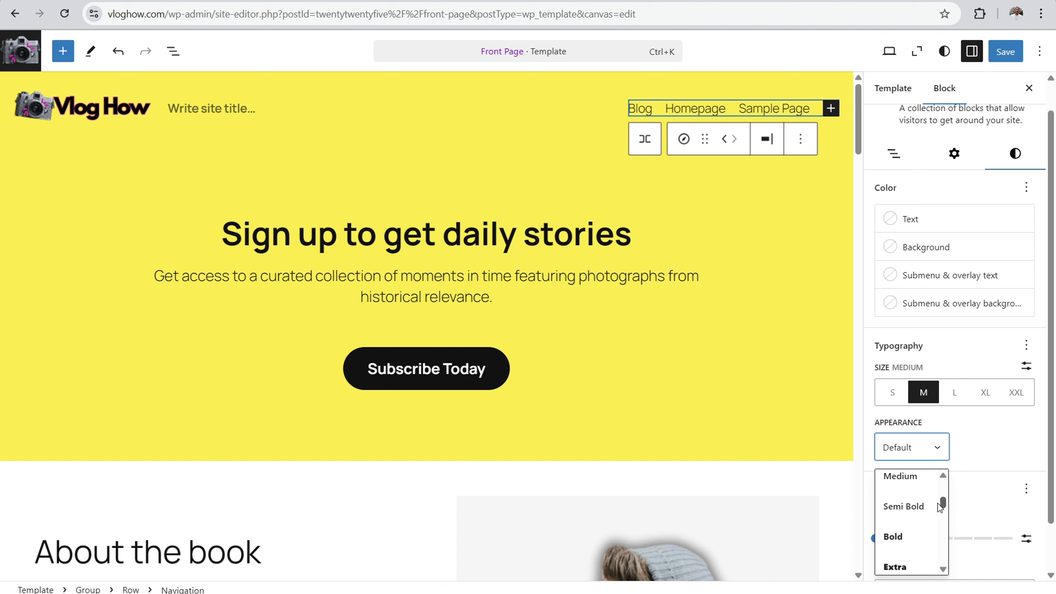
left_click(918, 515)
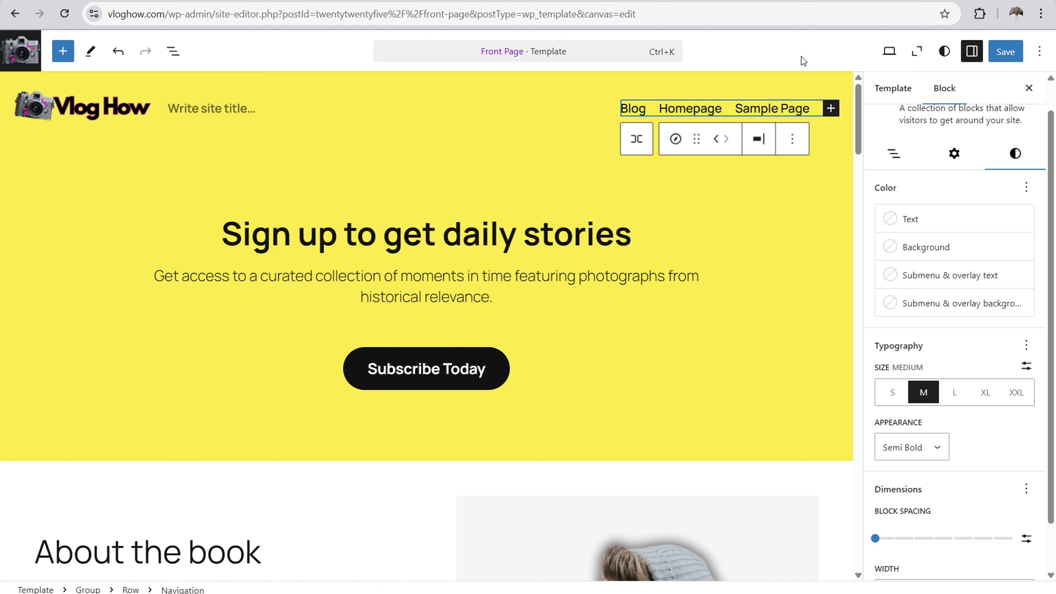
Step: Make the navigation's automatic page list editable and move Sample Page between Blog and Homepage
left_click(954, 154)
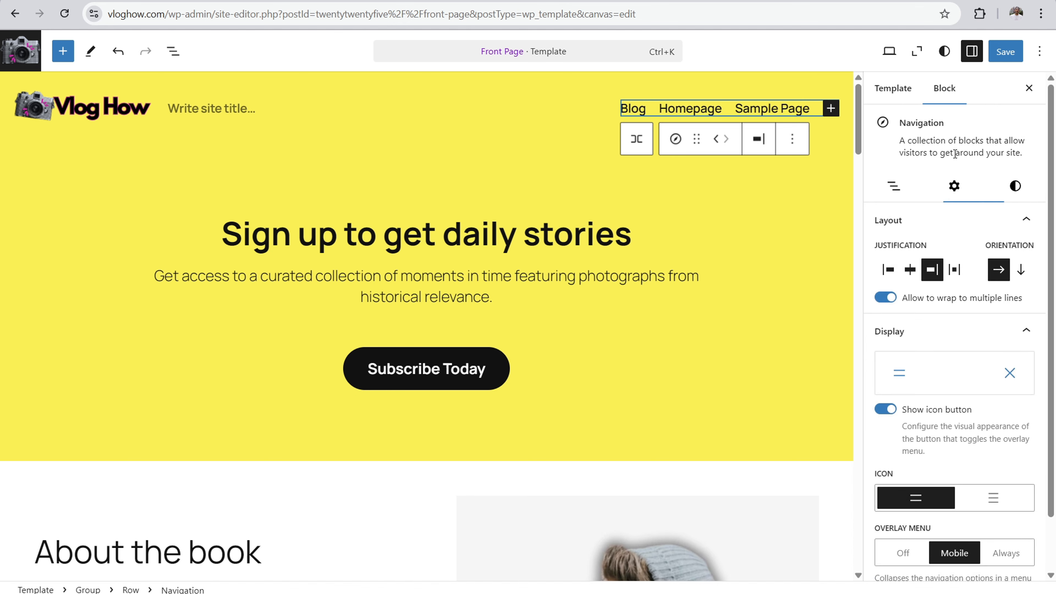
left_click(895, 190)
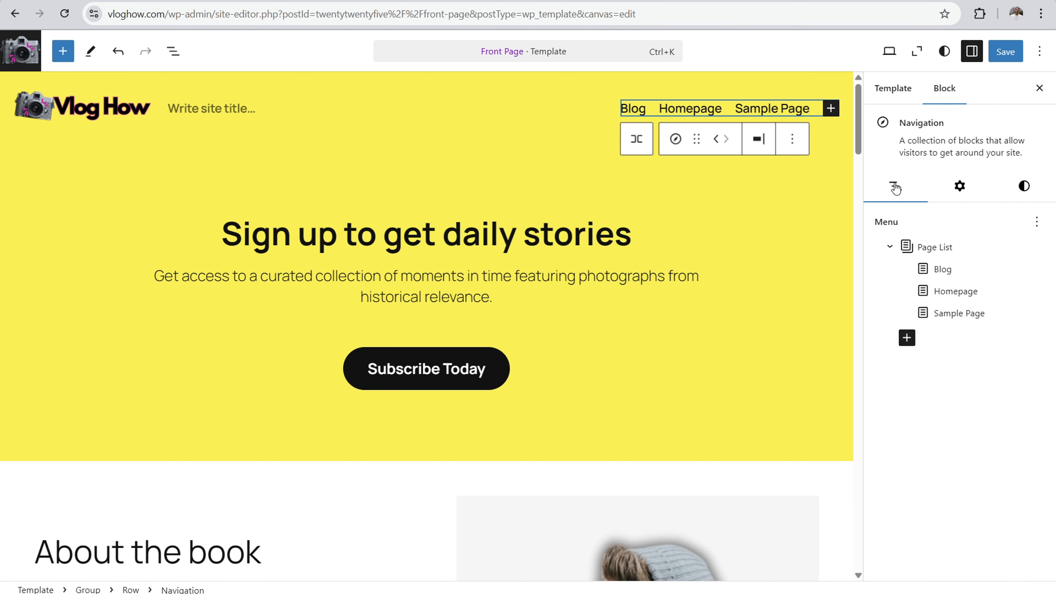
left_click(946, 319)
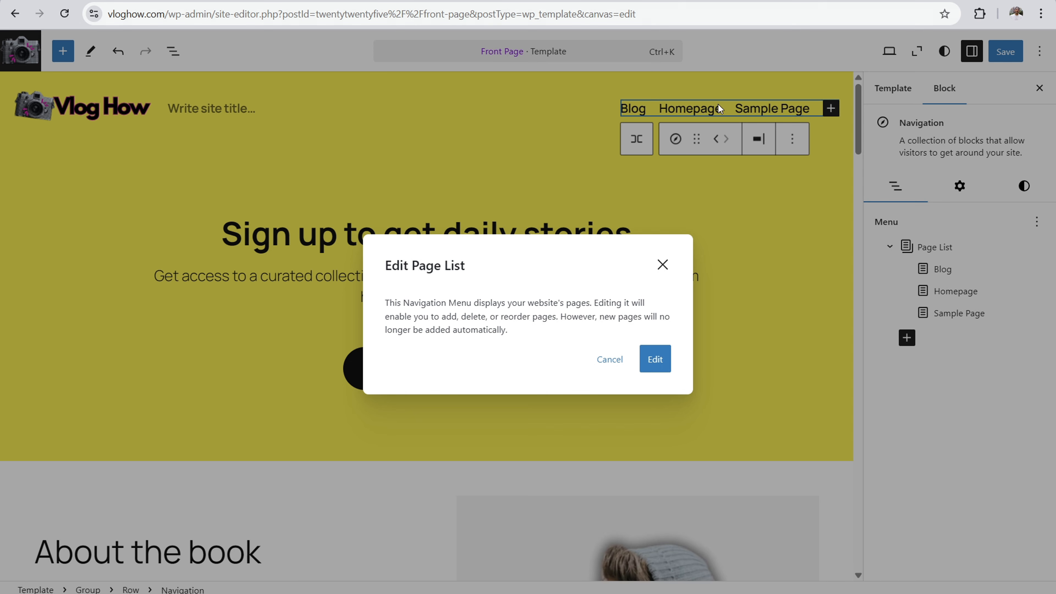
left_click(648, 361)
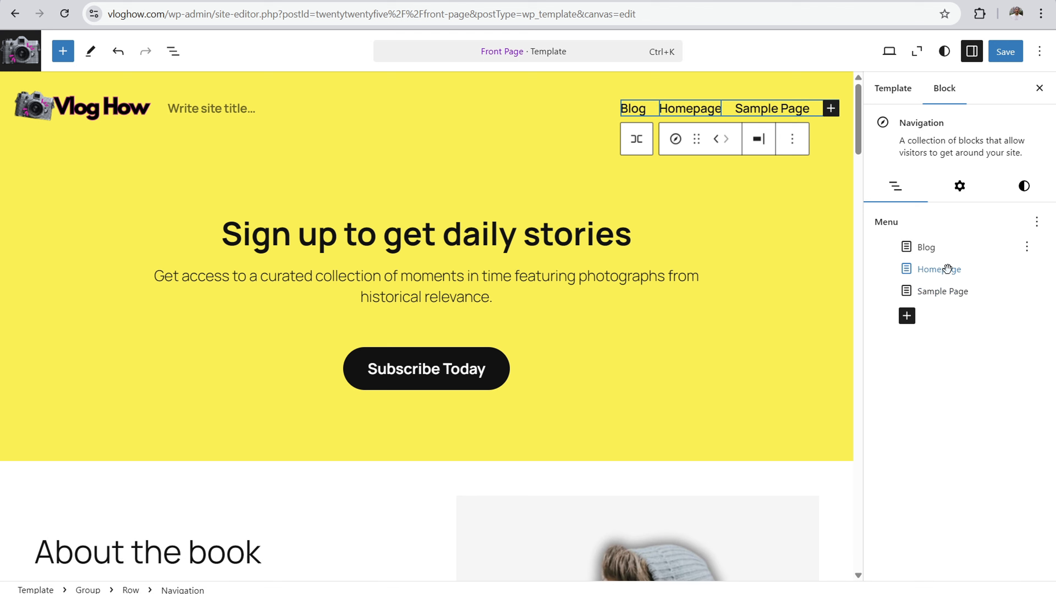
left_click_drag(951, 298, 933, 265)
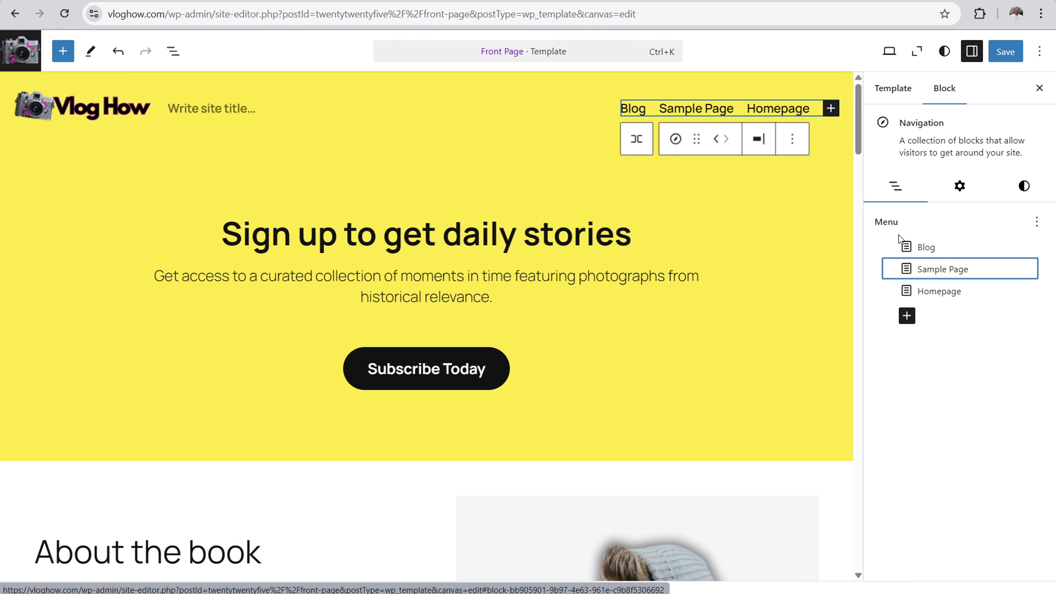
Step: Add a custom link named "Best Articles" at the end of the header's navigation menu
left_click(831, 109)
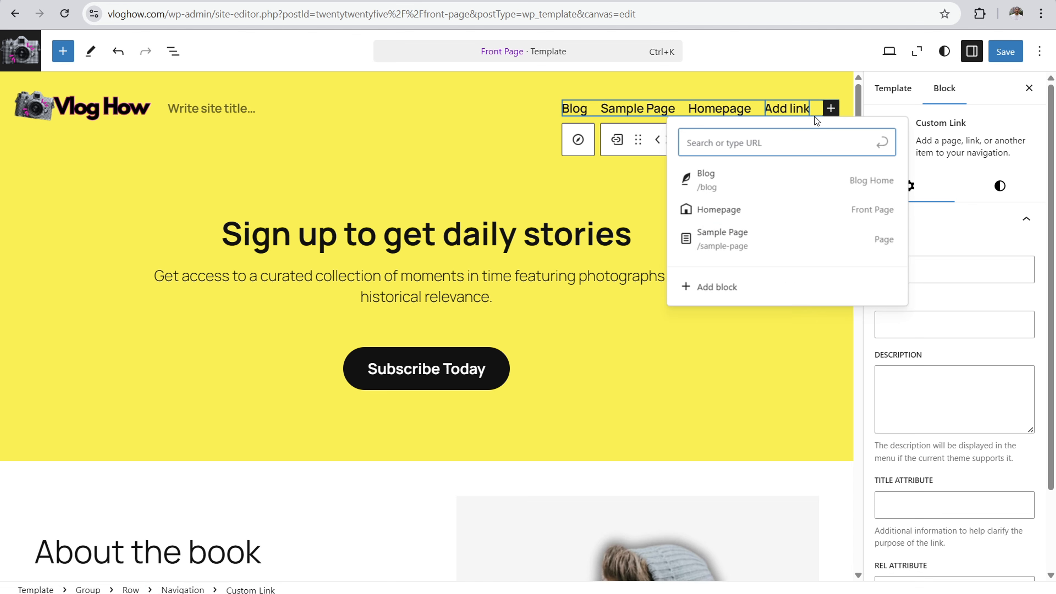
type("Best Articles")
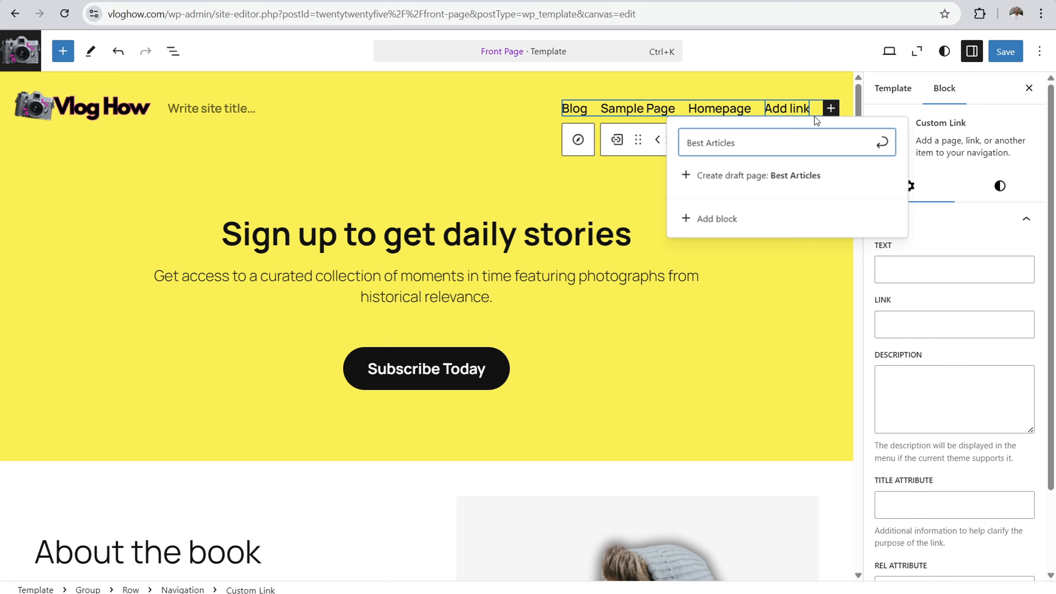
key("Return")
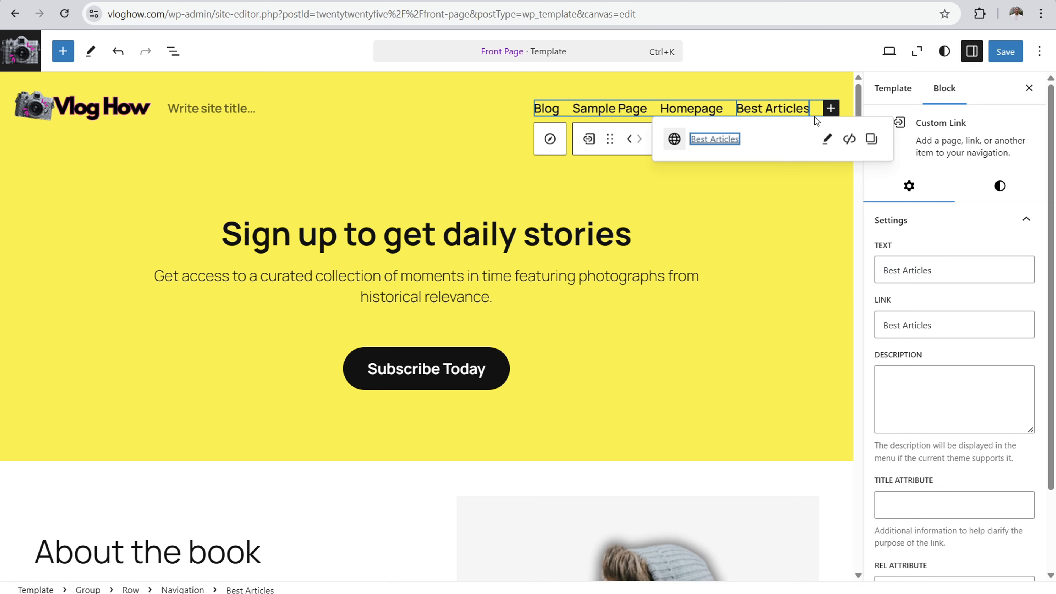
left_click(828, 142)
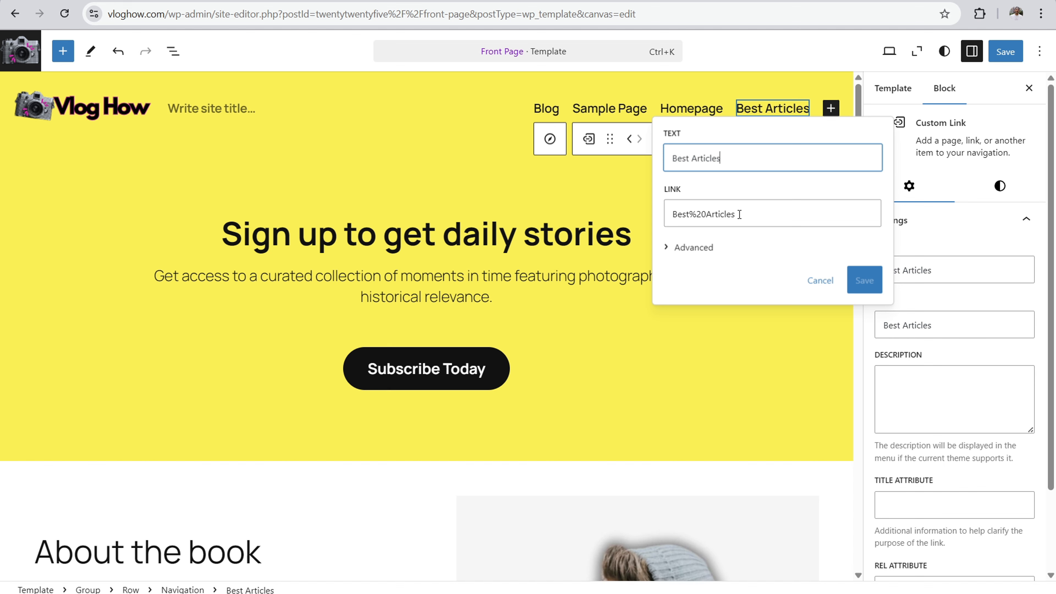
left_click_drag(739, 214, 693, 214)
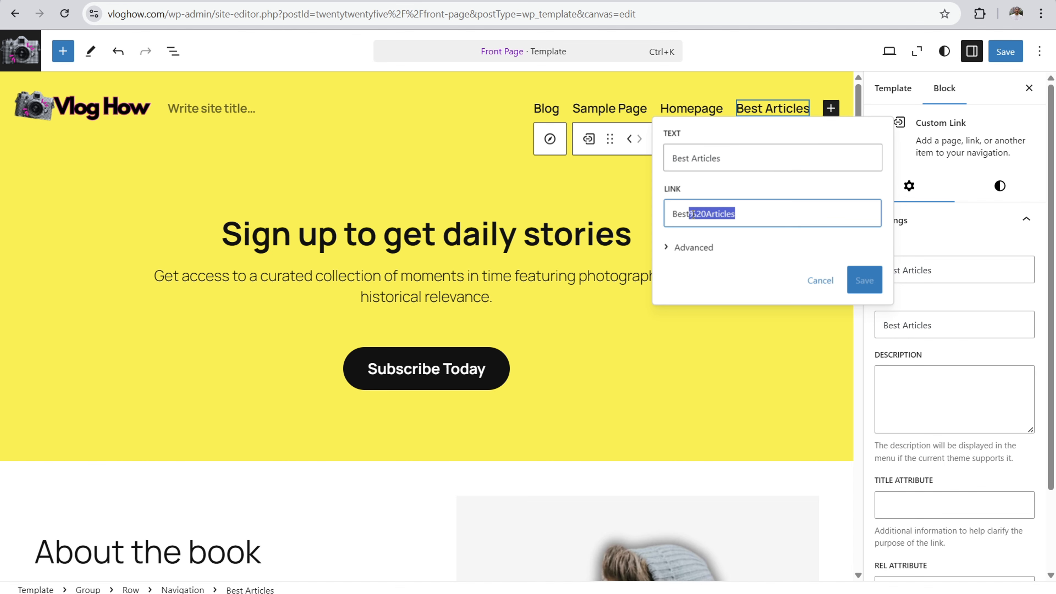
key("BackSpace")
key("BackSpace")
key("BackSpace")
key("BackSpace")
key("BackSpace")
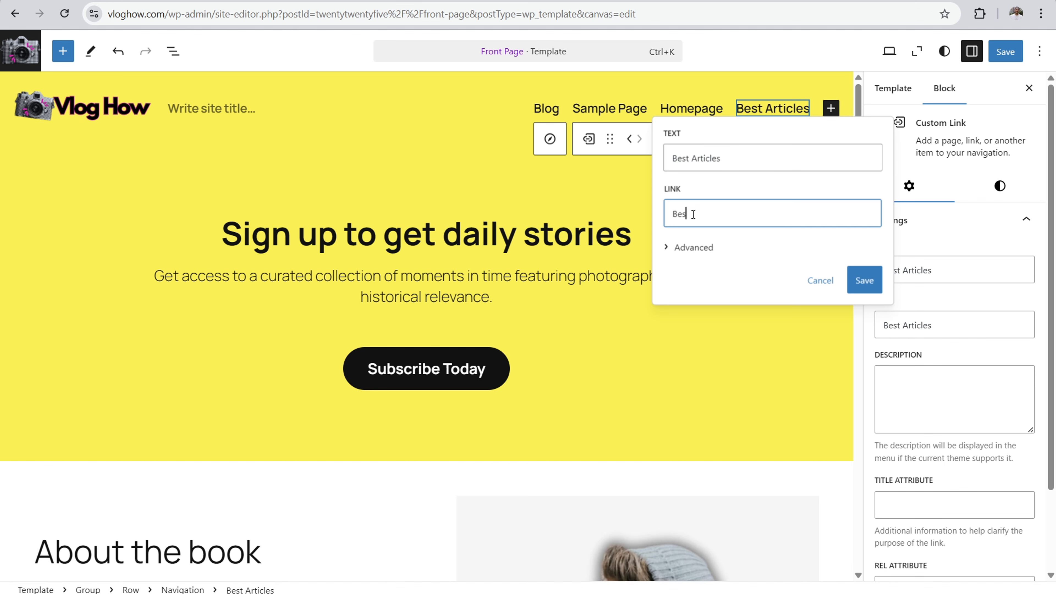
type("https:")
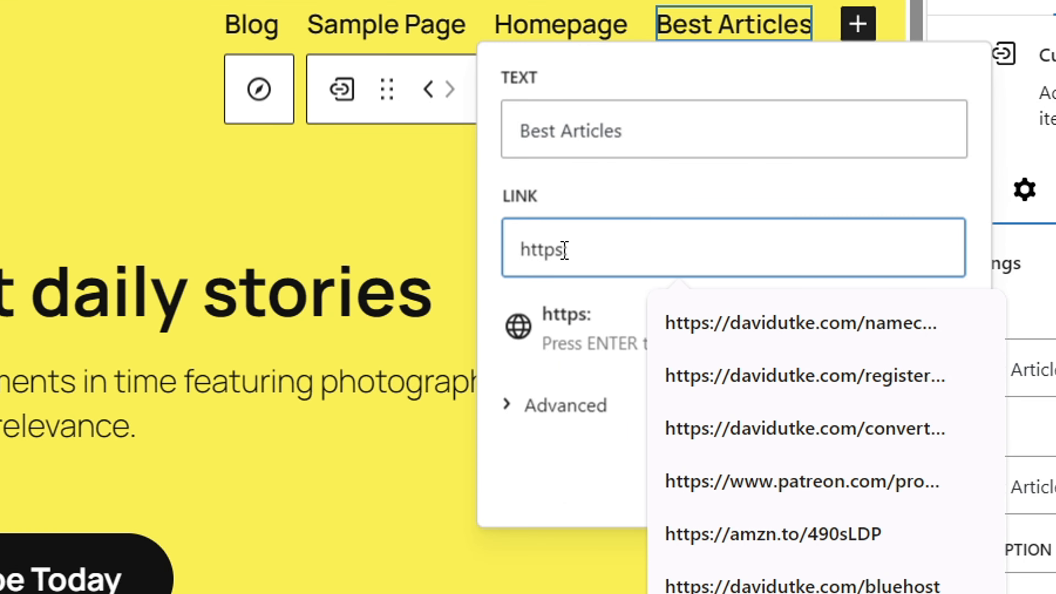
type("//vloghow.com")
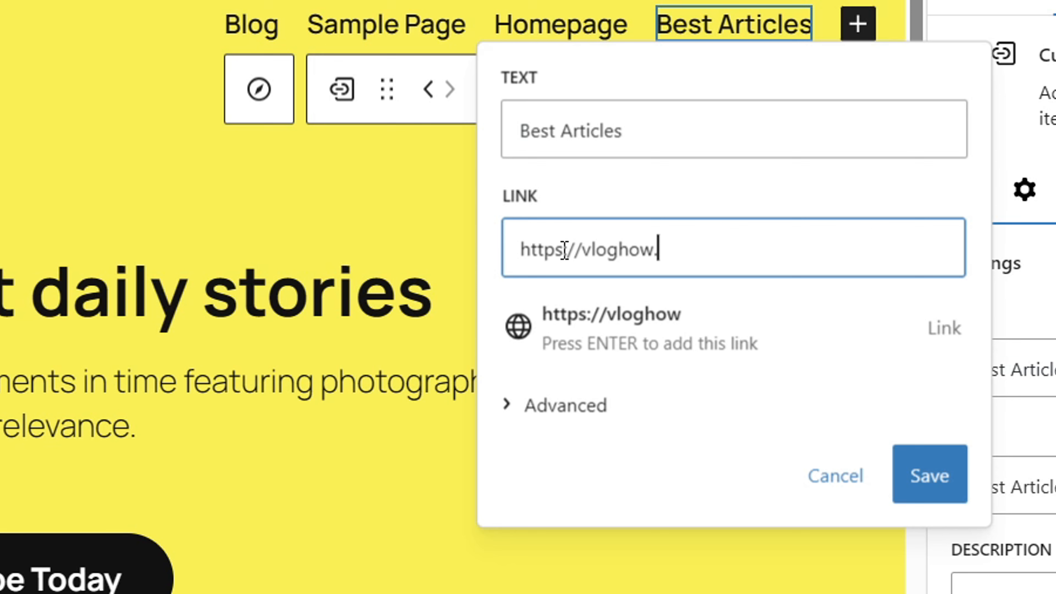
type("/#")
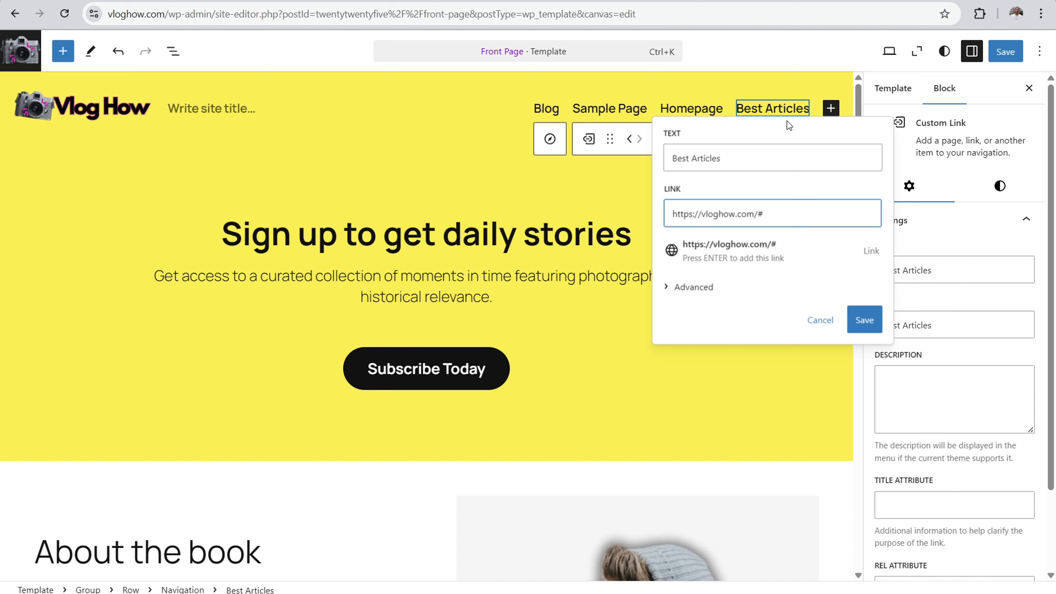
left_click(864, 319)
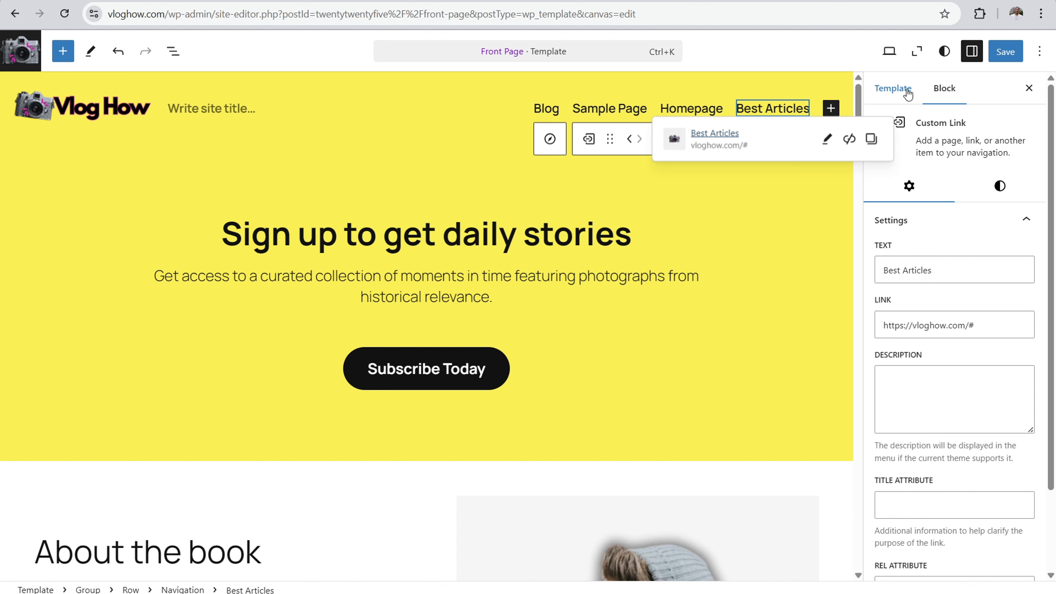
Step: Add a Post Link to the "Beautiful Day" post at the end of the header's navigation menu
left_click(890, 88)
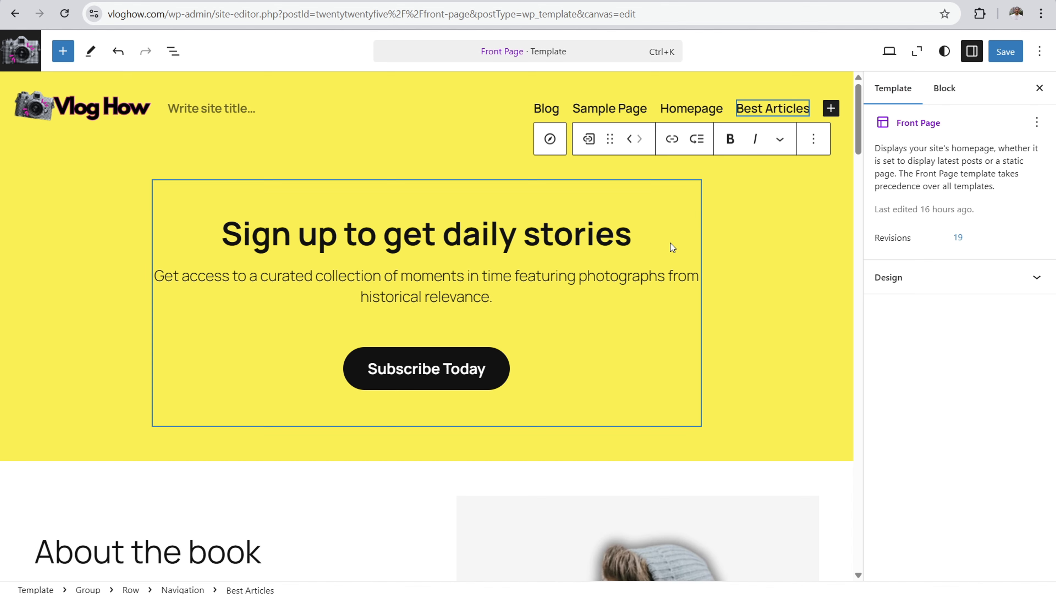
left_click(668, 275)
left_click(599, 110)
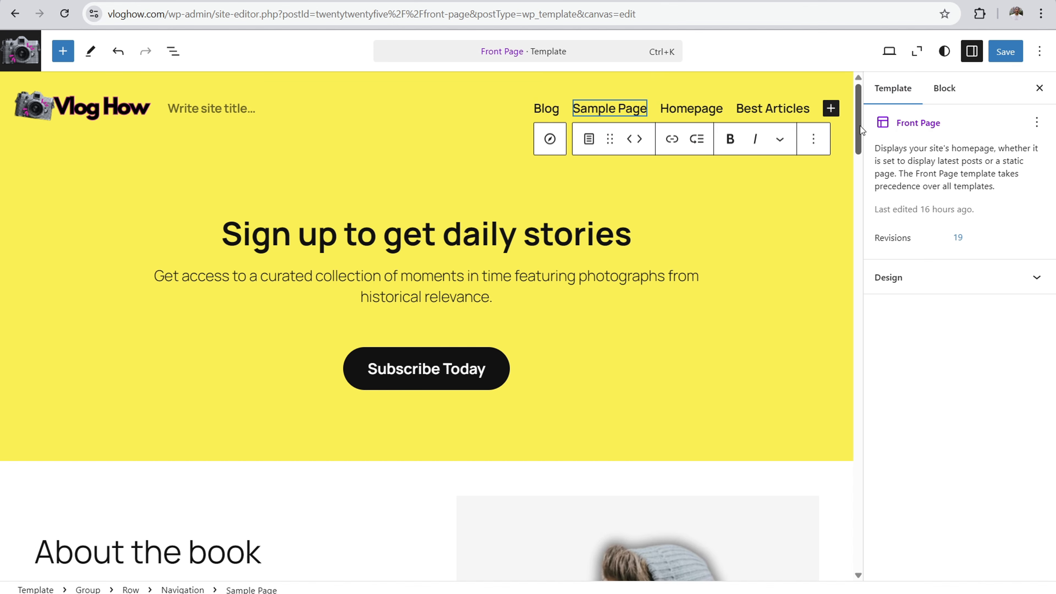
left_click(940, 90)
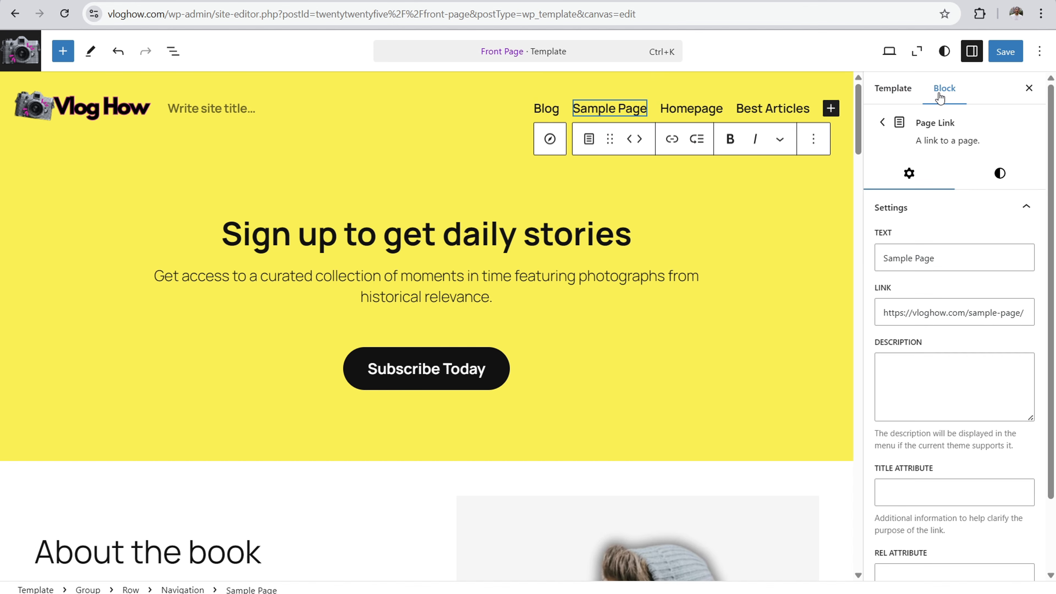
left_click(887, 91)
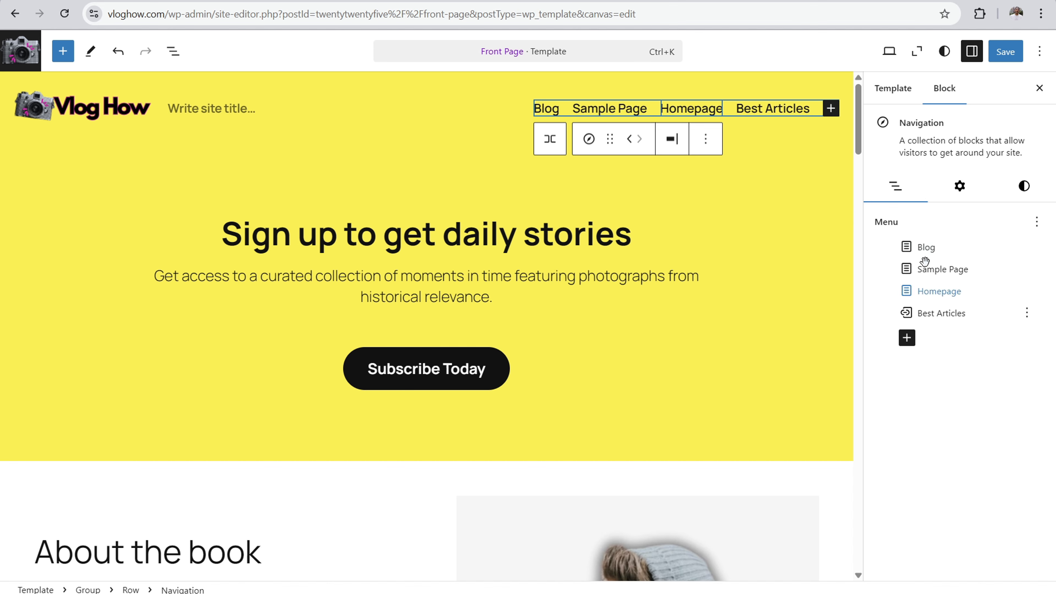
left_click(906, 338)
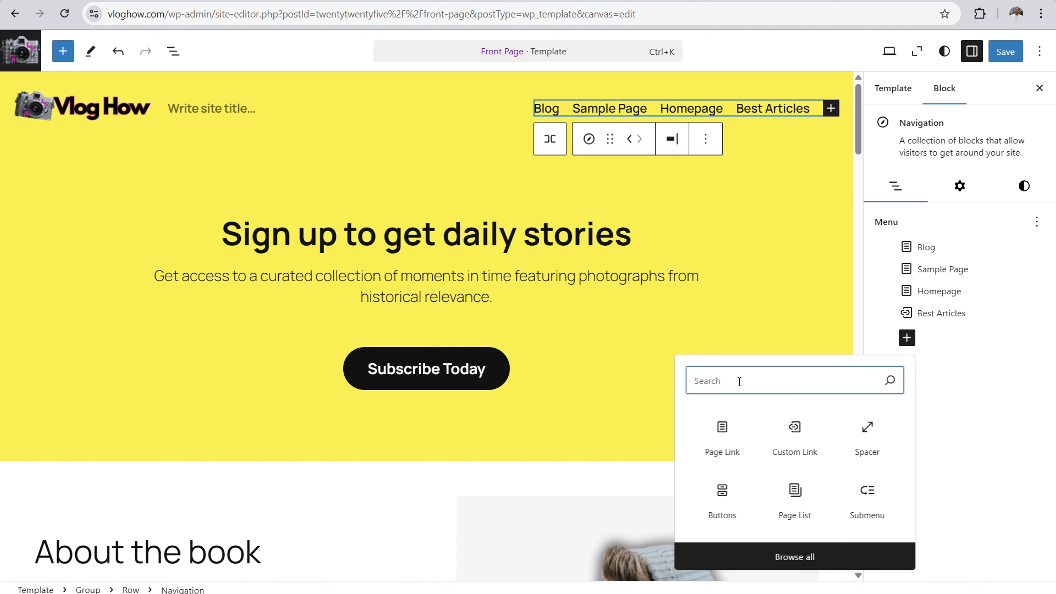
type("po")
left_click(724, 438)
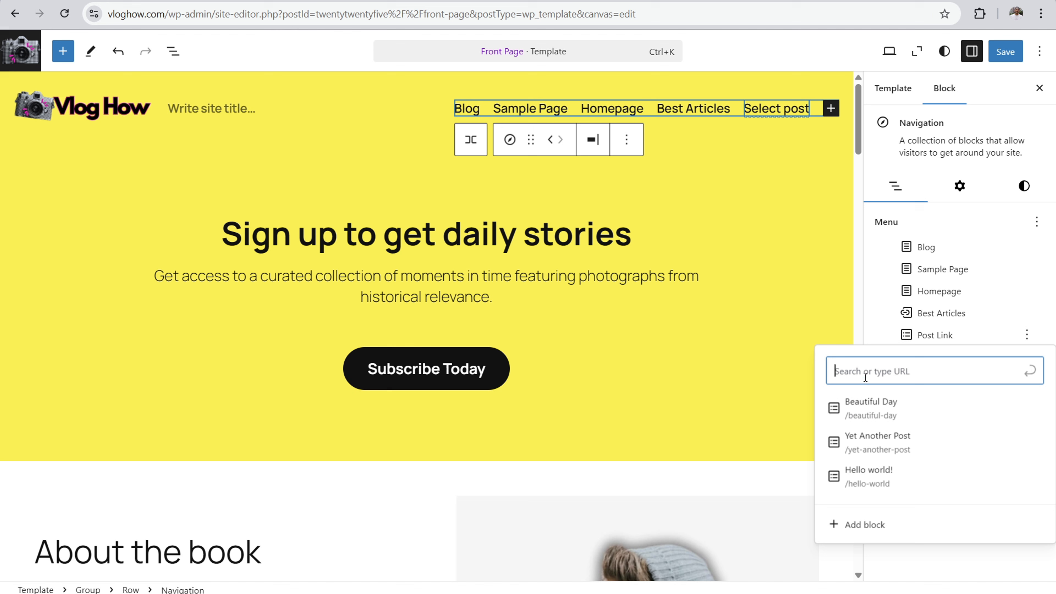
left_click(880, 417)
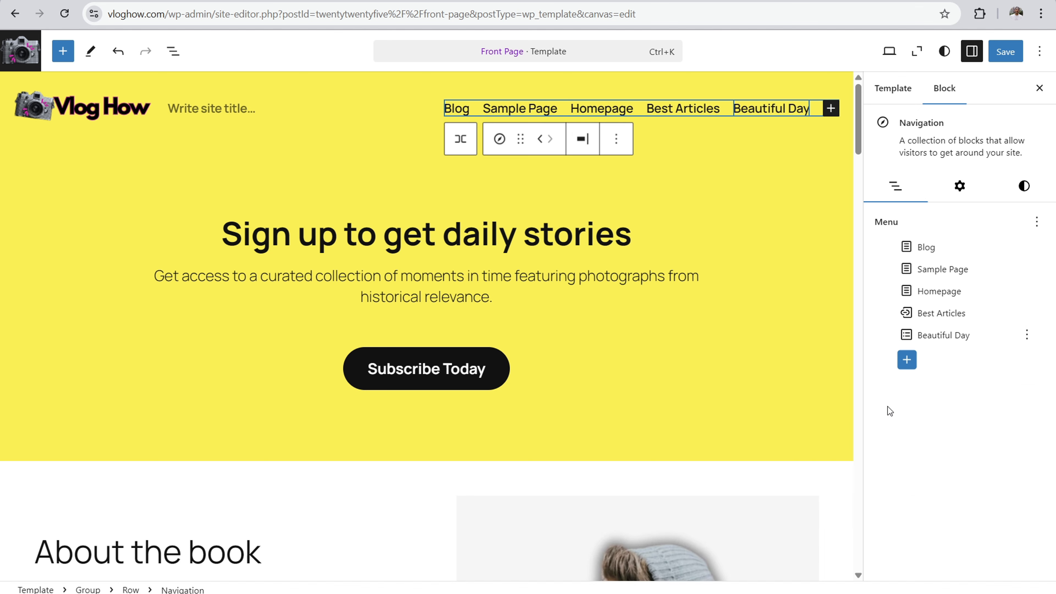
Step: Add another Post Link to the navigation menu, pointing to the "Yet Another Post" post
left_click(905, 362)
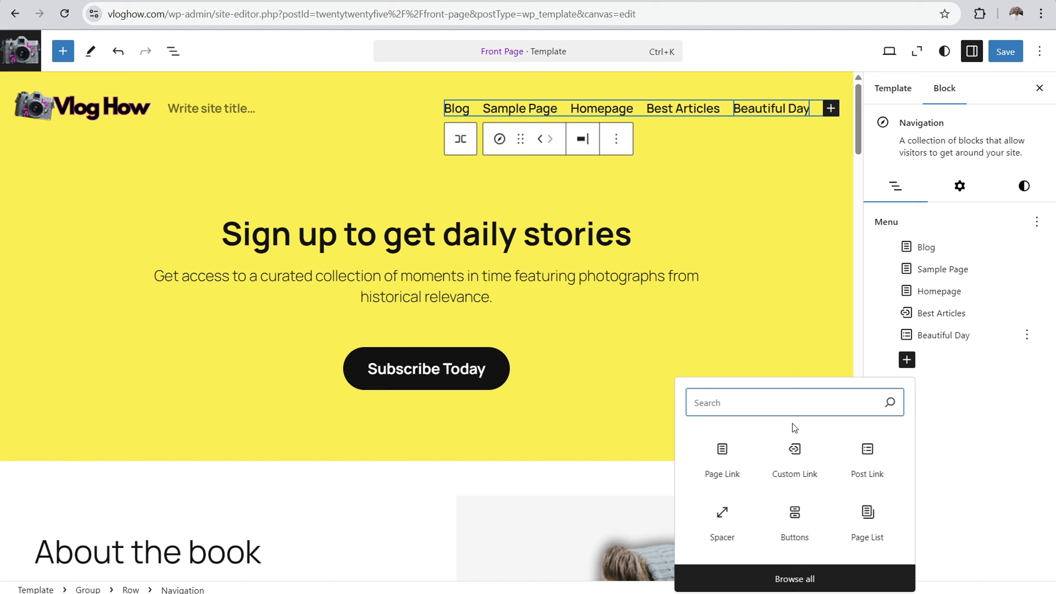
type("post")
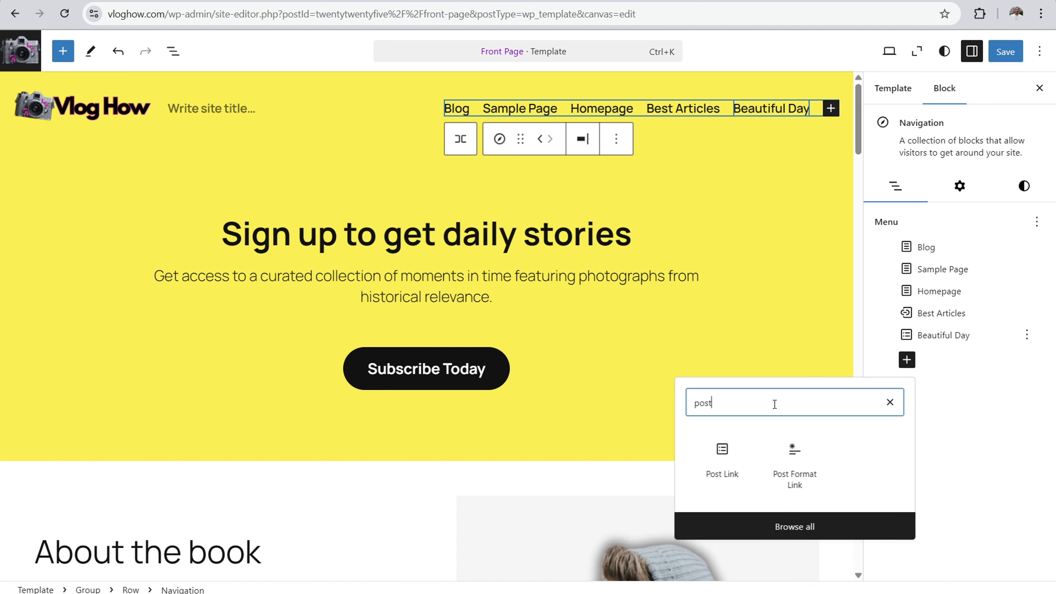
left_click(720, 463)
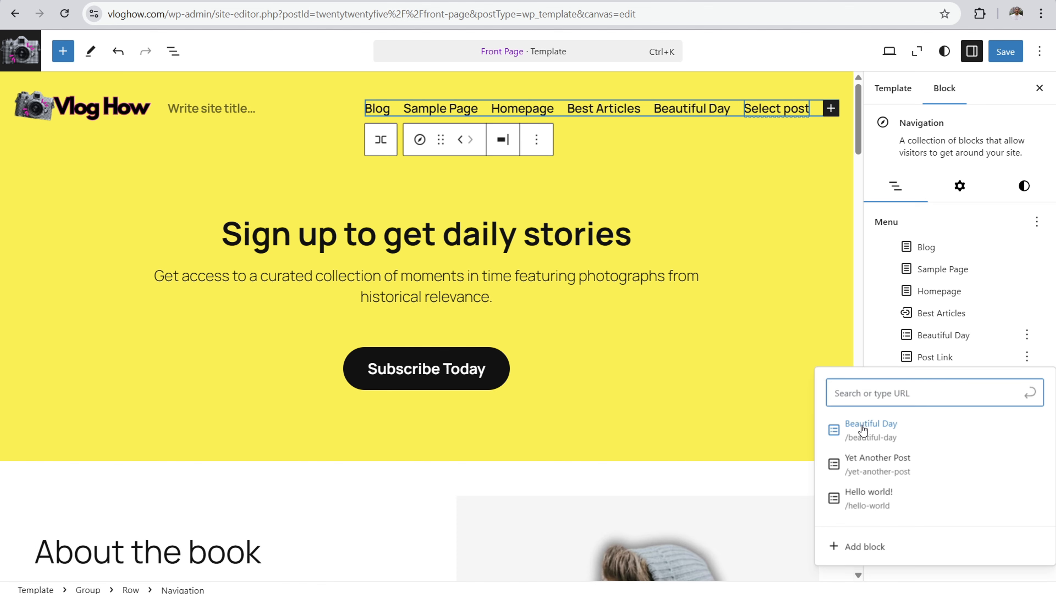
left_click(877, 465)
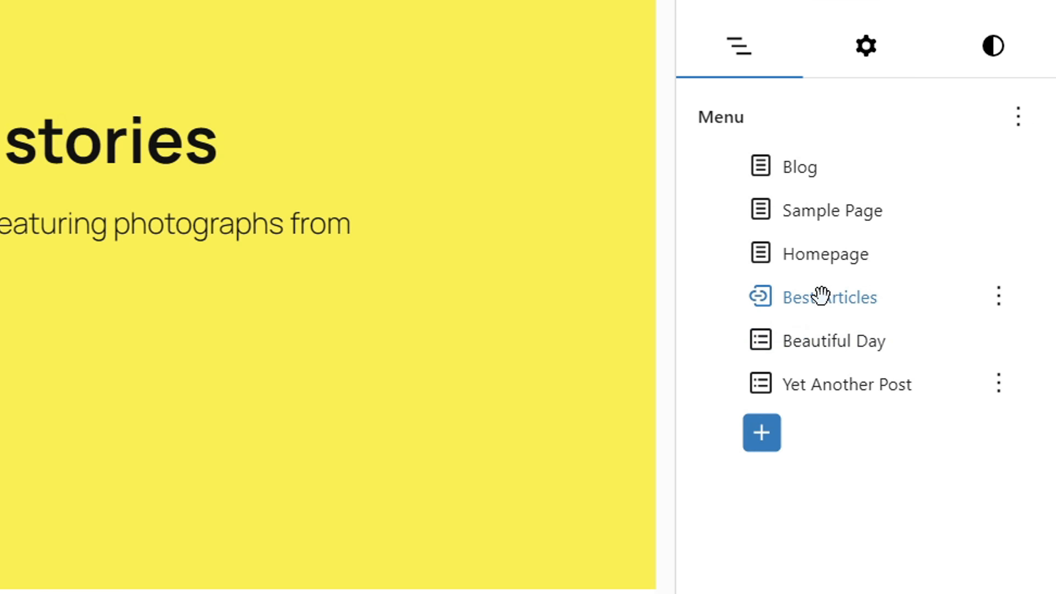
Step: Nest the Beautiful Day and Yet Another Post links as submenu items under Best Articles
left_click(821, 344)
left_click_drag(821, 345, 822, 306)
left_click_drag(828, 388, 829, 317)
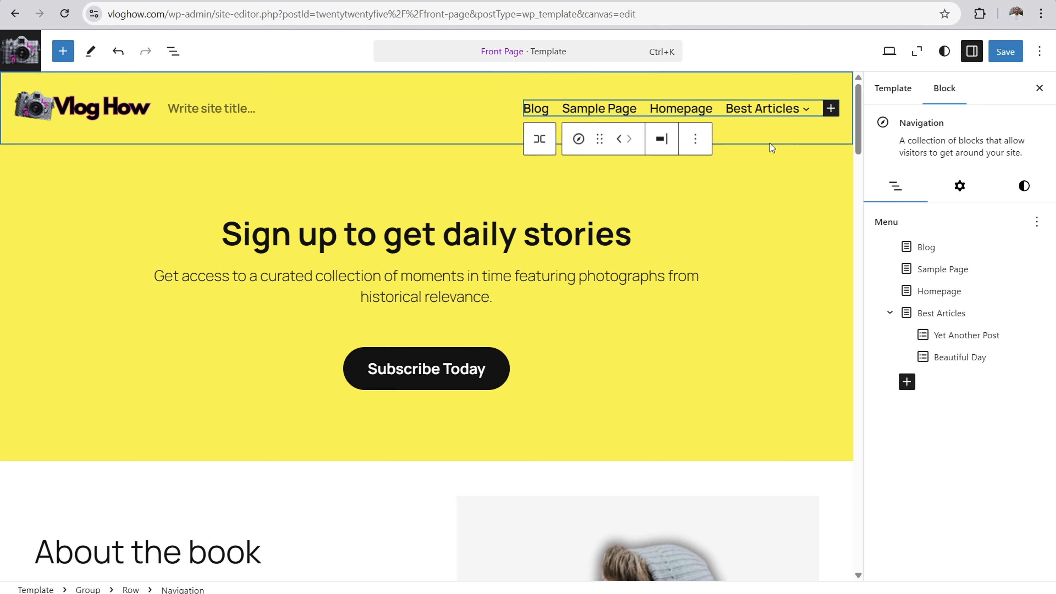
Step: Add a Buttons block at the end of the header's navigation menu and label its button "Subscribe"
left_click(786, 203)
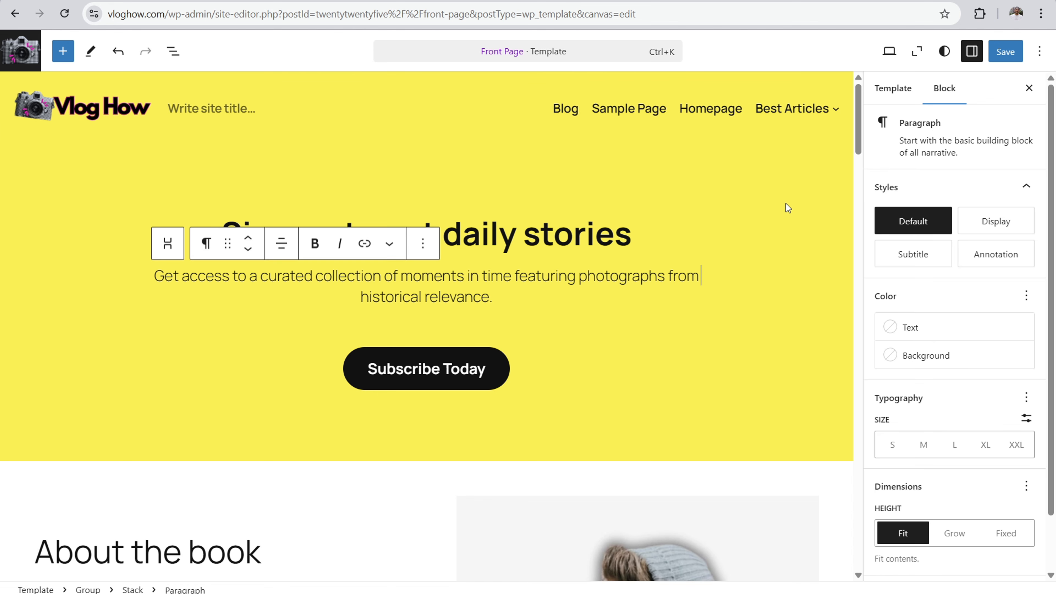
left_click(593, 110)
left_click(829, 110)
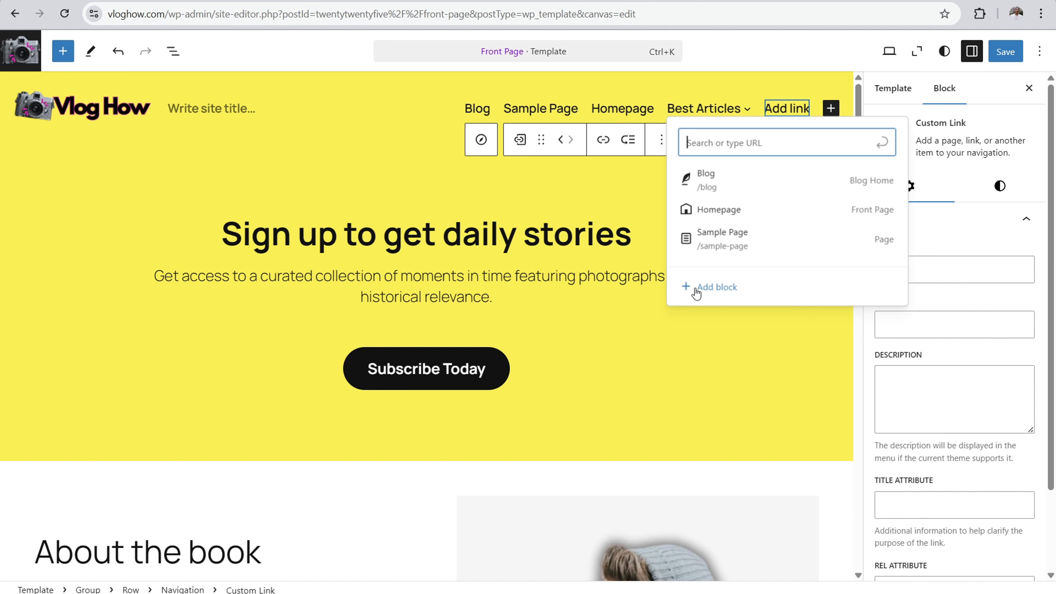
left_click(711, 289)
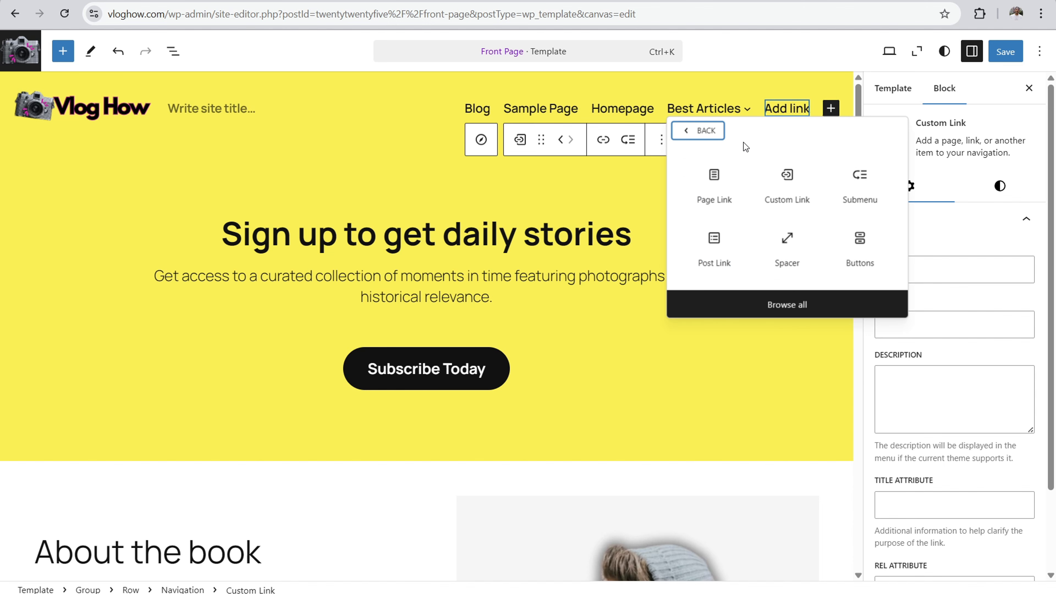
left_click(853, 256)
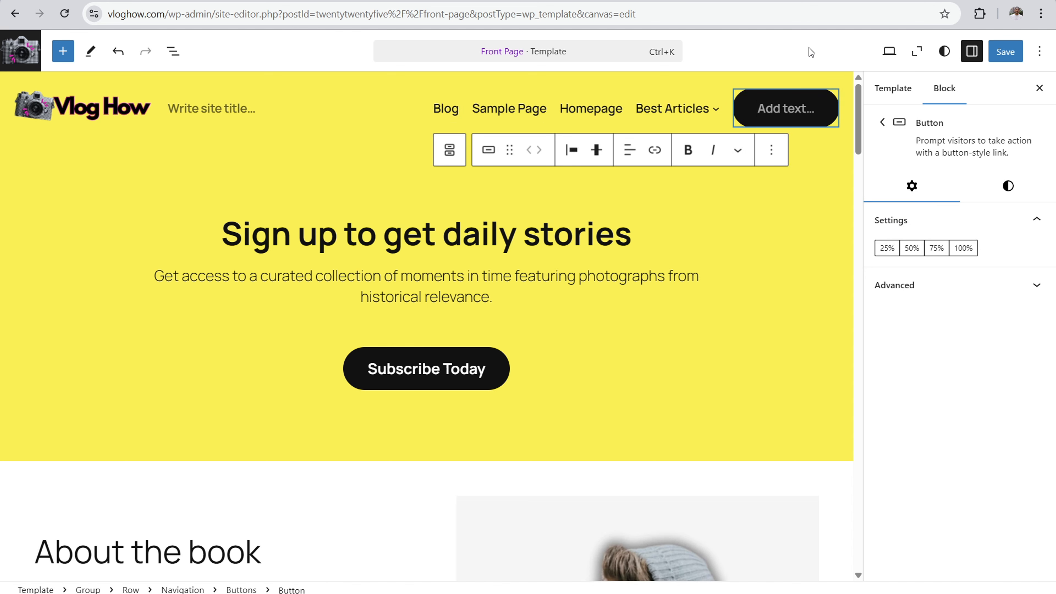
type("Subscribe")
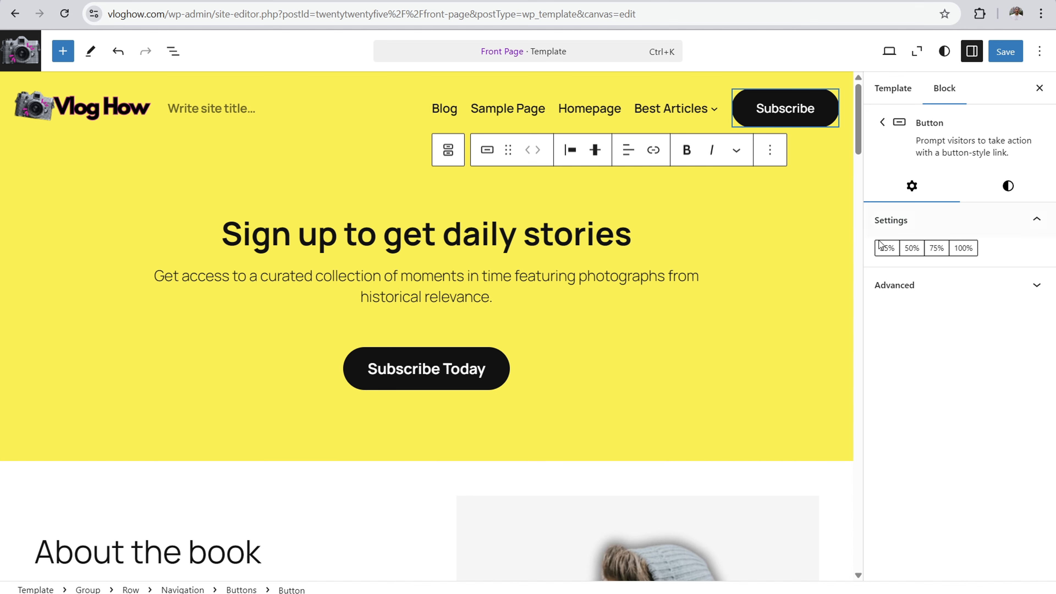
Step: Try larger text sizes up to Extra Extra Large on the header's Subscribe button, then set its size to Medium
left_click(1007, 184)
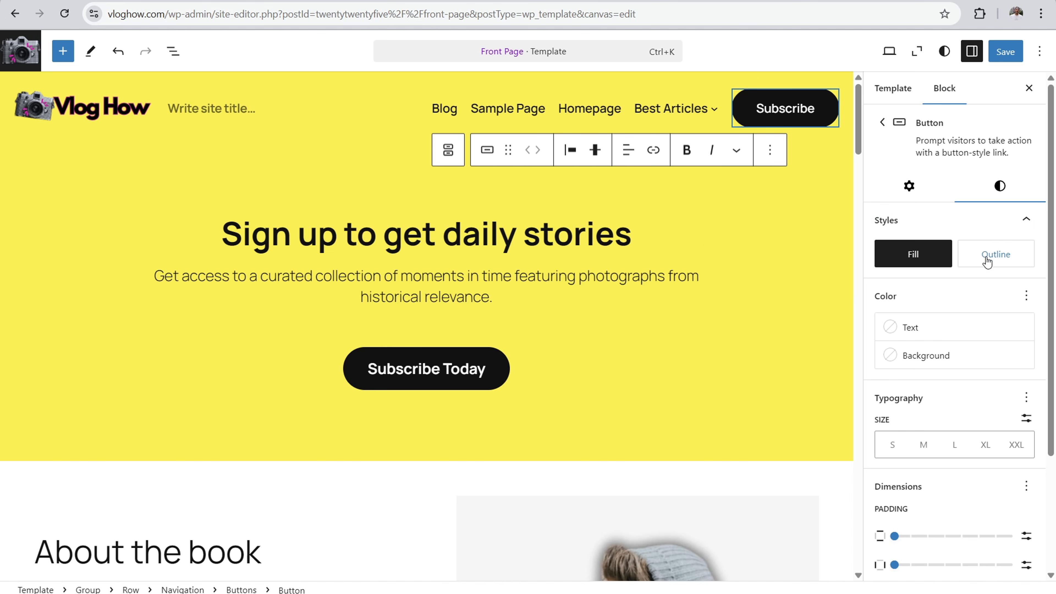
left_click(941, 445)
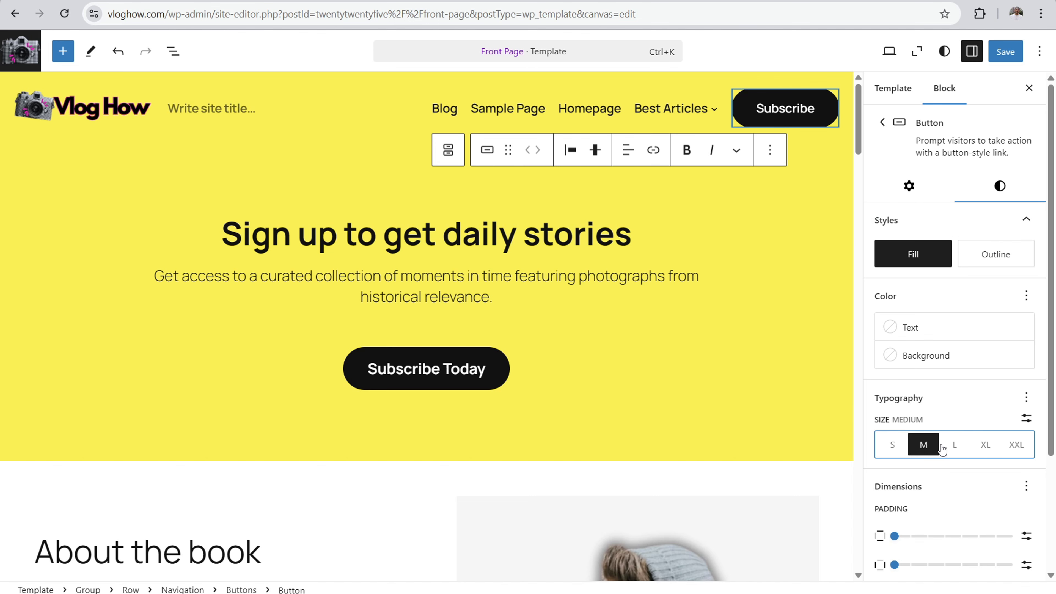
left_click(980, 444)
left_click(1008, 444)
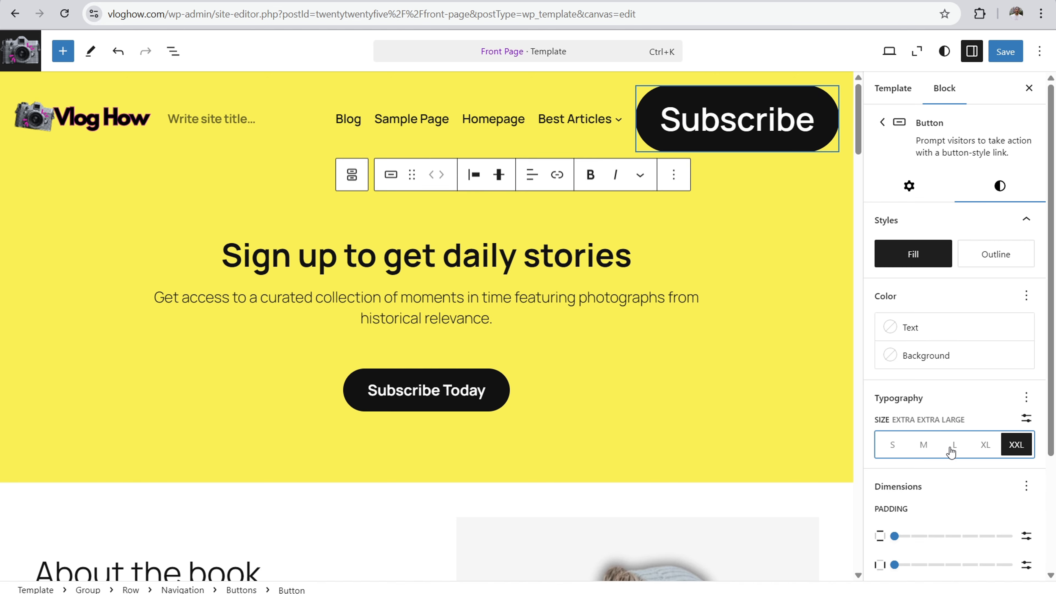
left_click(982, 445)
left_click(954, 445)
left_click(923, 445)
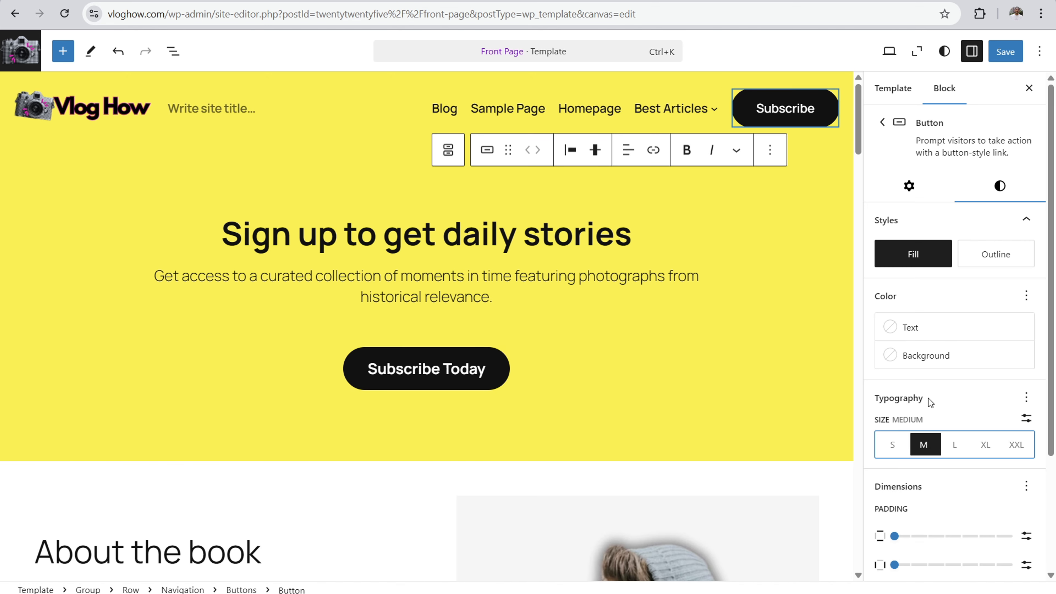
Step: Review the header Subscribe button's style options, try the Outline style and return it to Fill
scroll(899, 369, "down", 3)
scroll(924, 455, "down", 1)
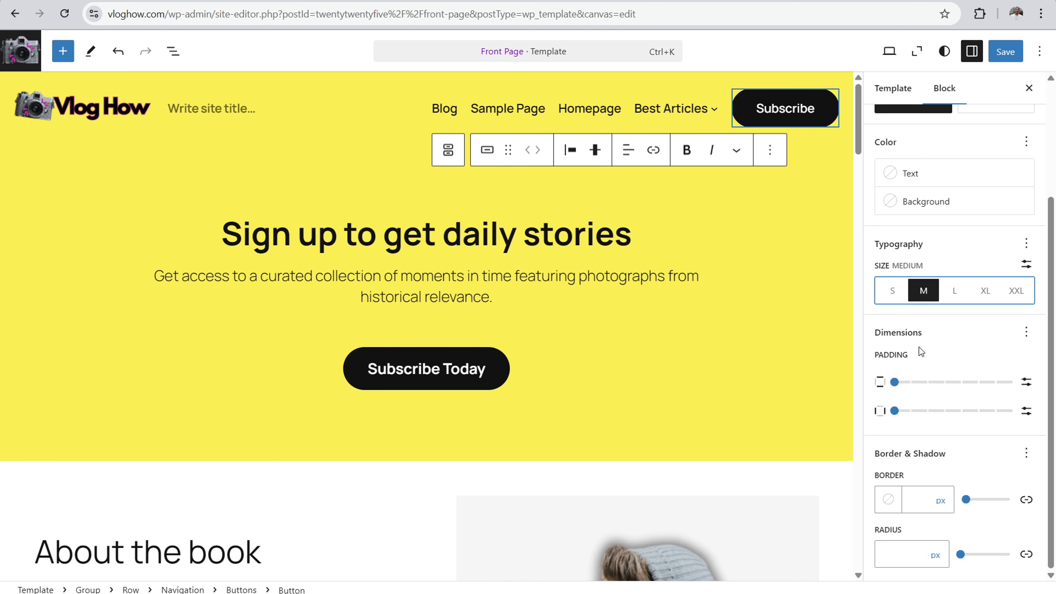
scroll(919, 346, "up", 4)
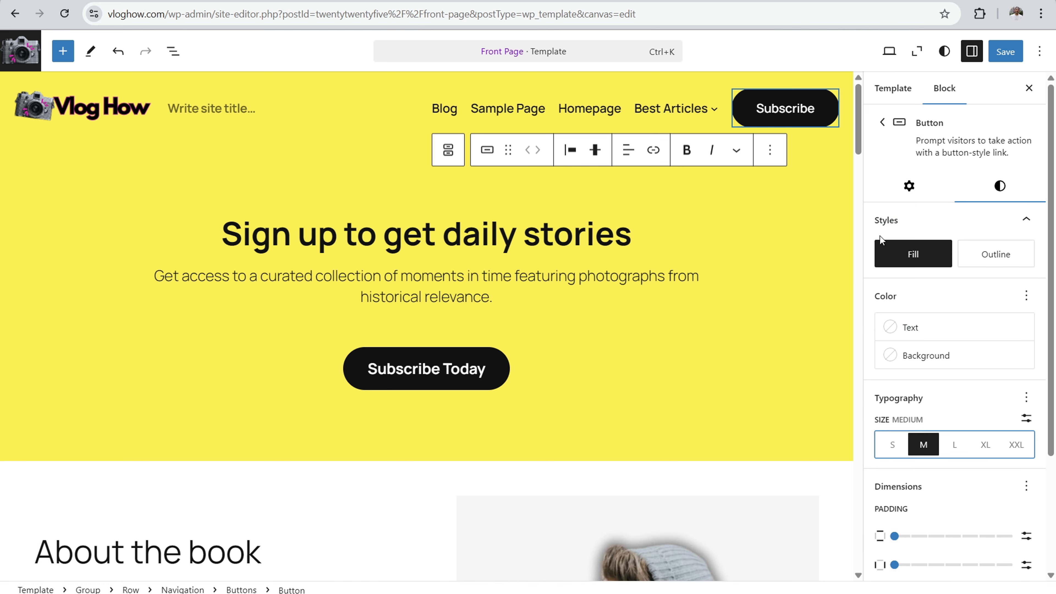
left_click(920, 361)
left_click(914, 287)
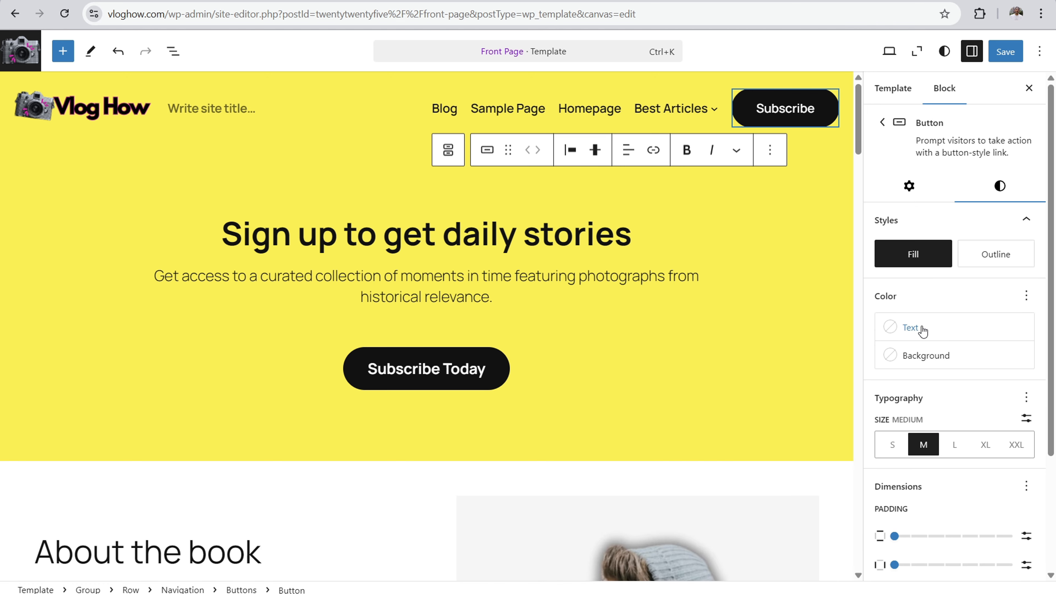
left_click(992, 265)
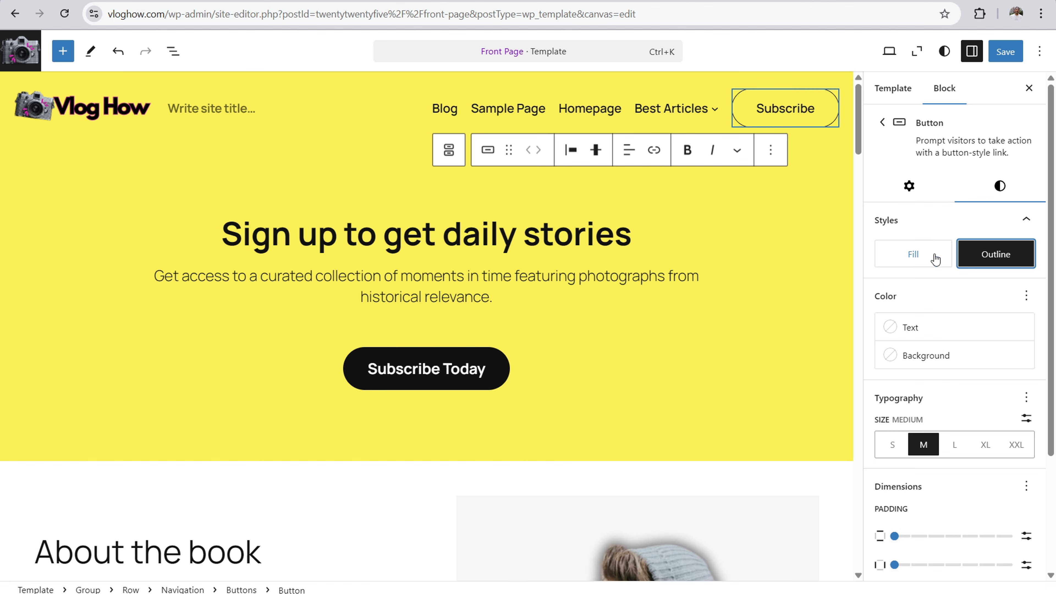
left_click(920, 254)
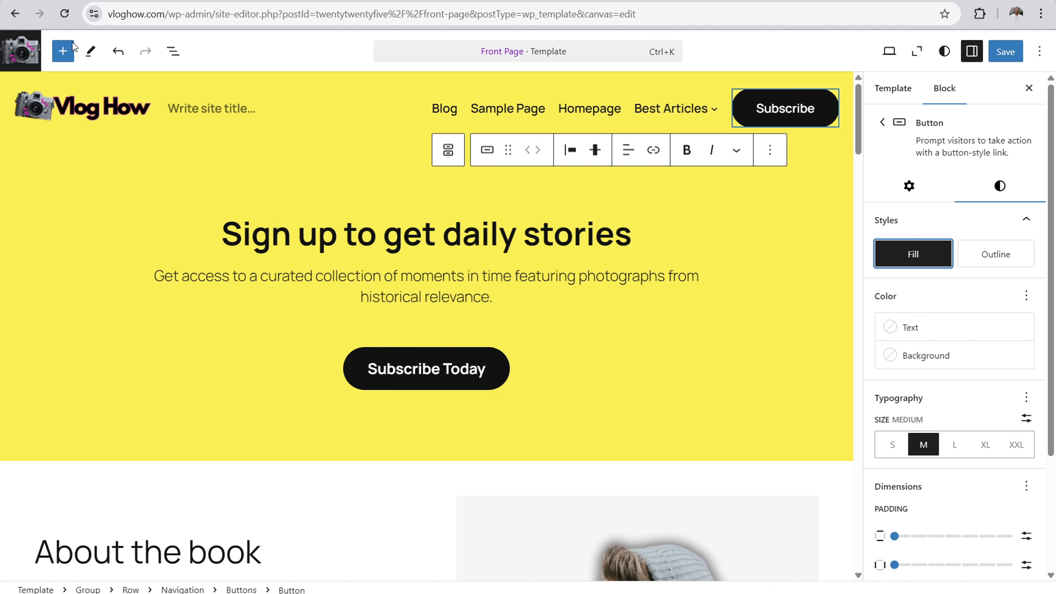
Step: Leave the Front Page template's editing view and go back to the site's Design overview
left_click(20, 50)
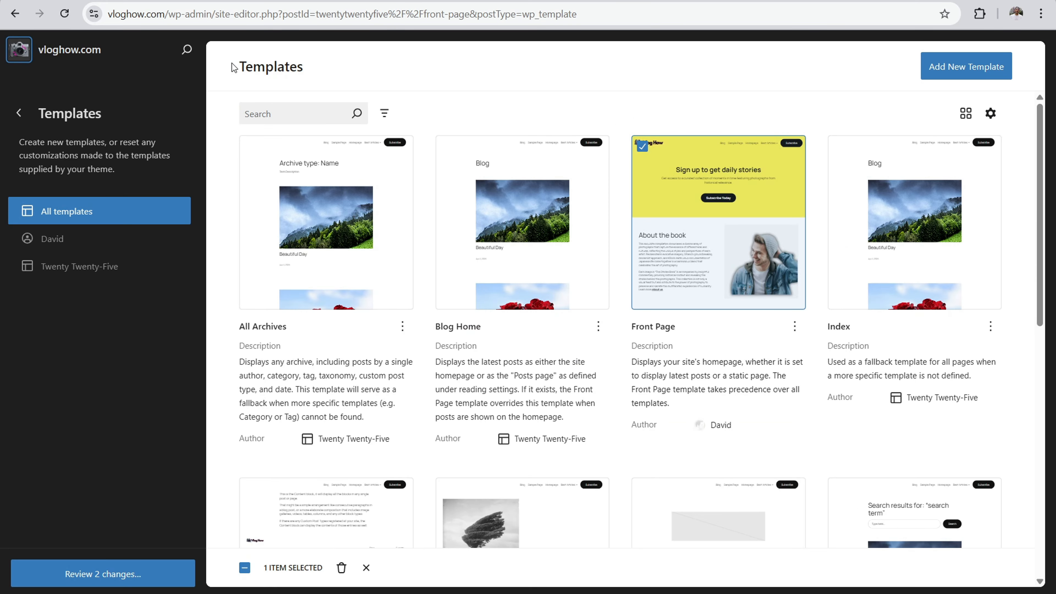
left_click(19, 113)
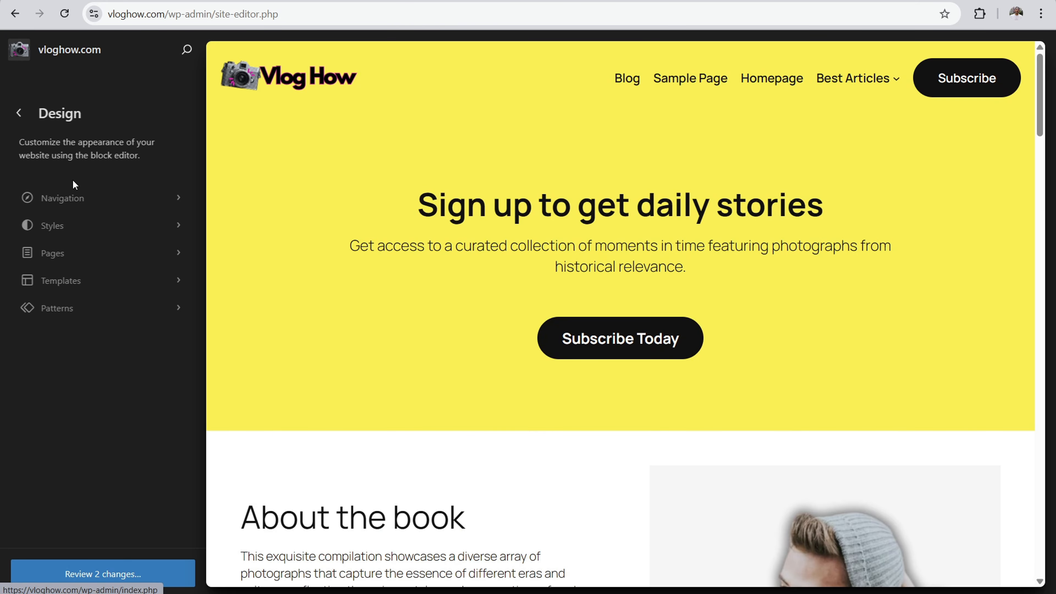
Step: Open the site's navigation menu list and move the Homepage item into the Best Articles submenu
left_click(78, 199)
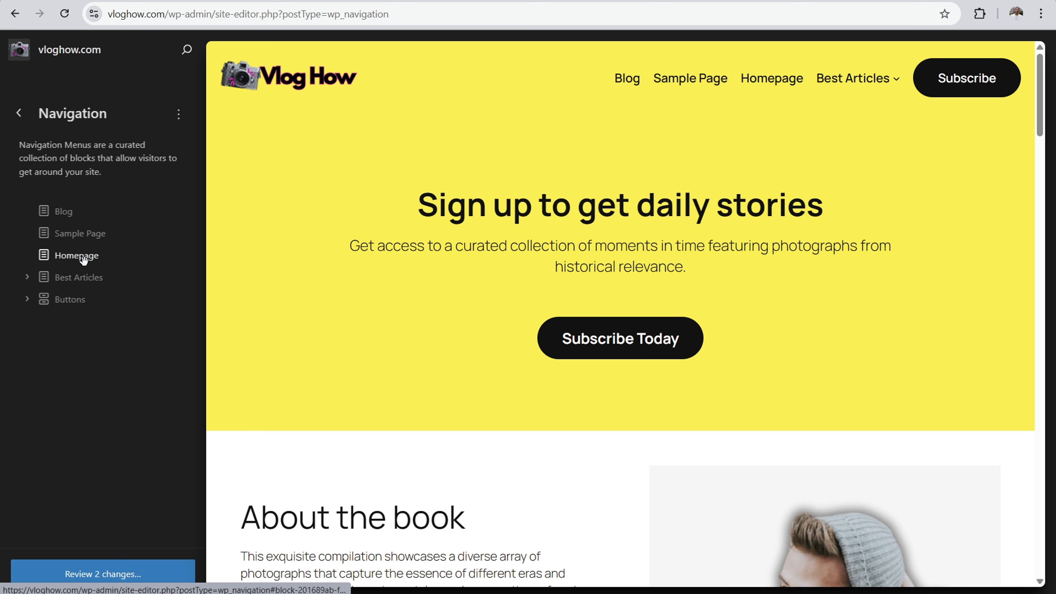
left_click(28, 278)
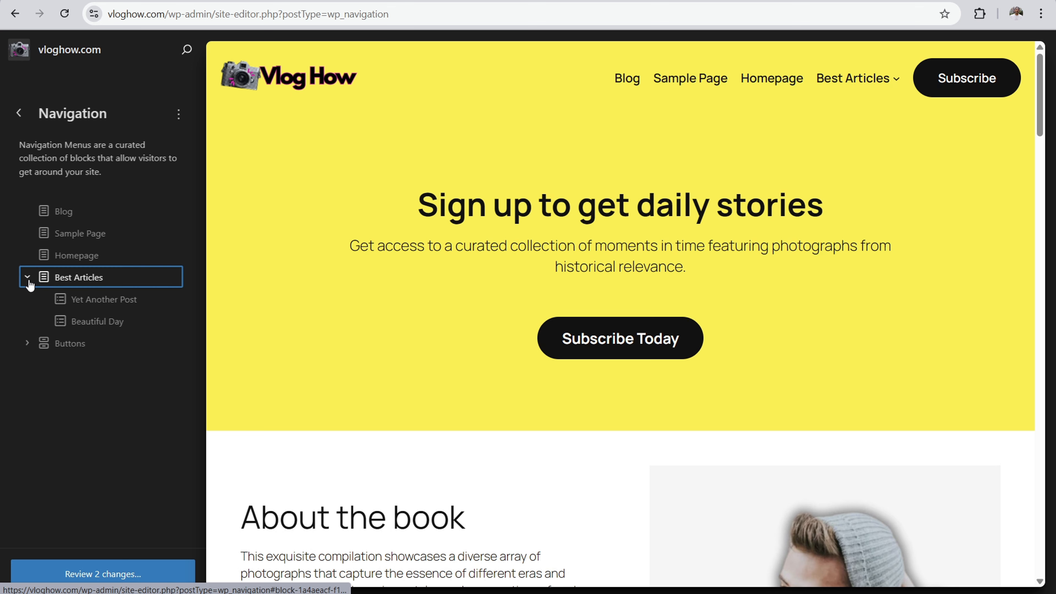
left_click(27, 278)
mouse_move(65, 256)
left_mouse_down()
mouse_move(86, 259)
mouse_move(87, 279)
mouse_move(66, 283)
mouse_move(64, 259)
left_mouse_up()
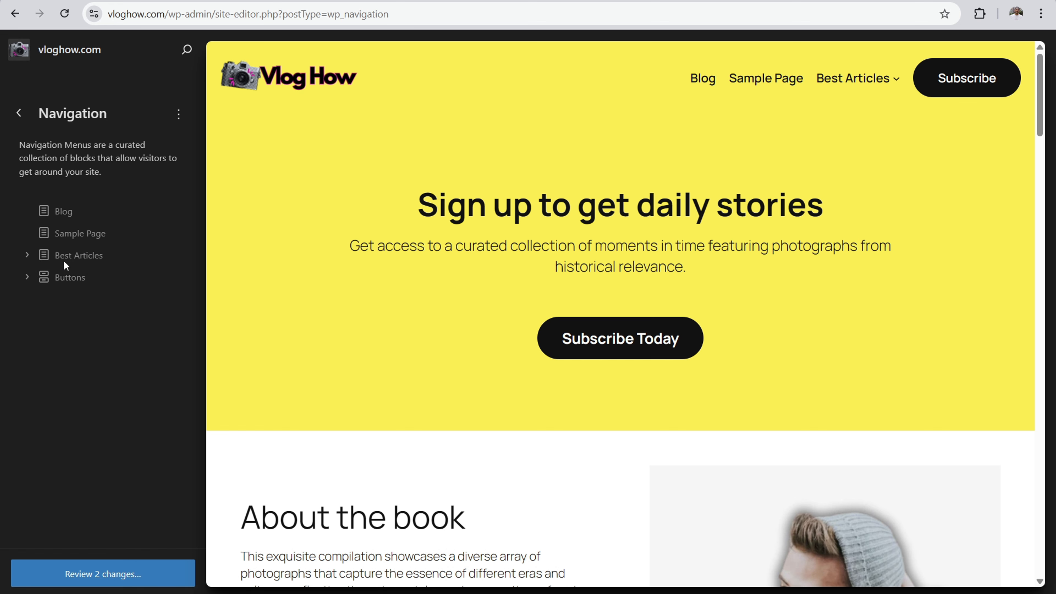
Step: Expand the Buttons item in the navigation menu list and check the actions available for its Button
left_click(27, 279)
left_click(85, 300)
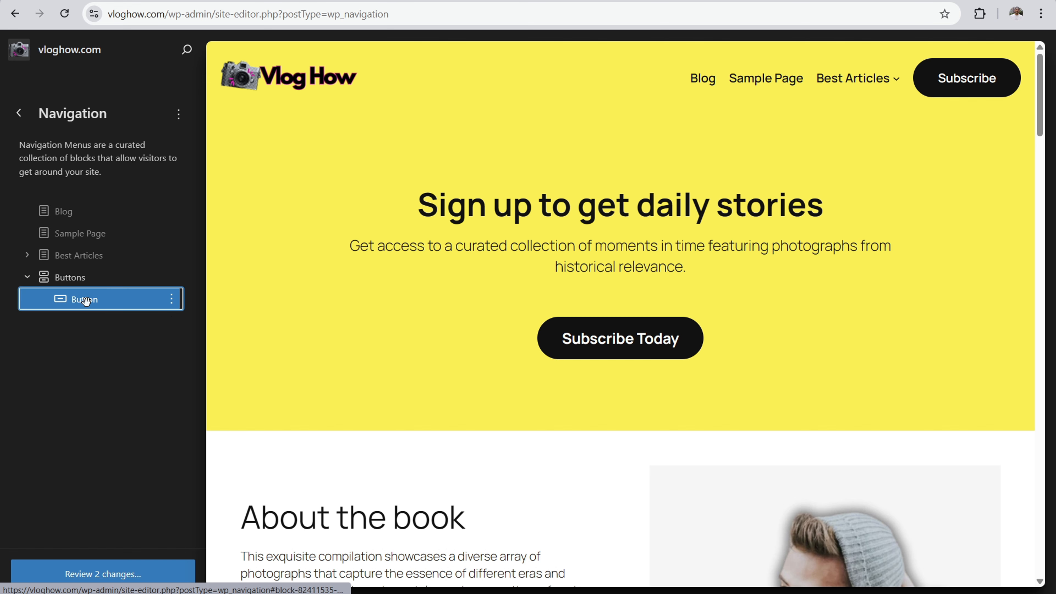
left_click(173, 302)
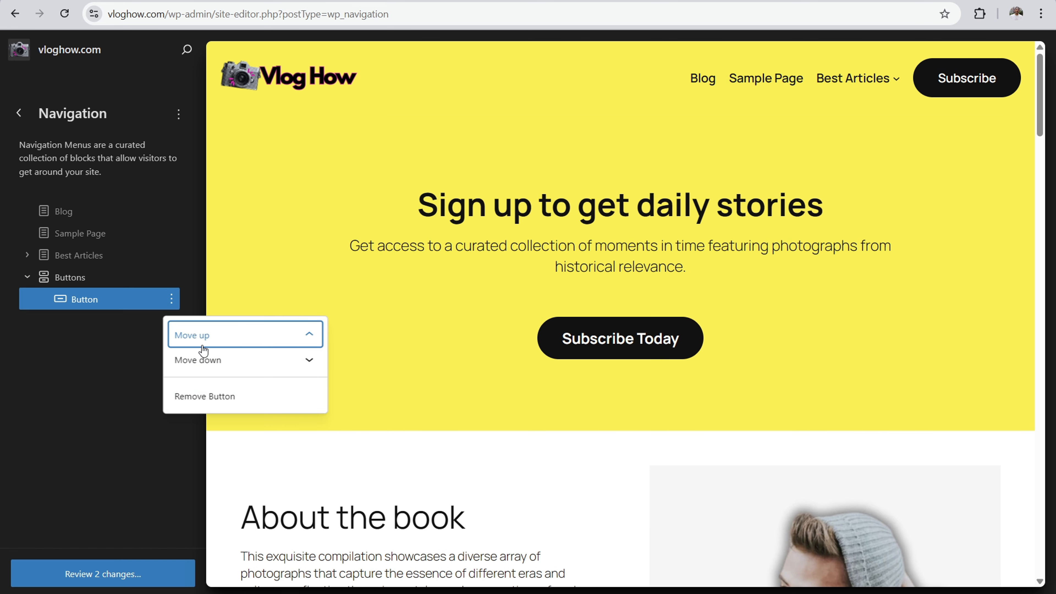
left_click(89, 412)
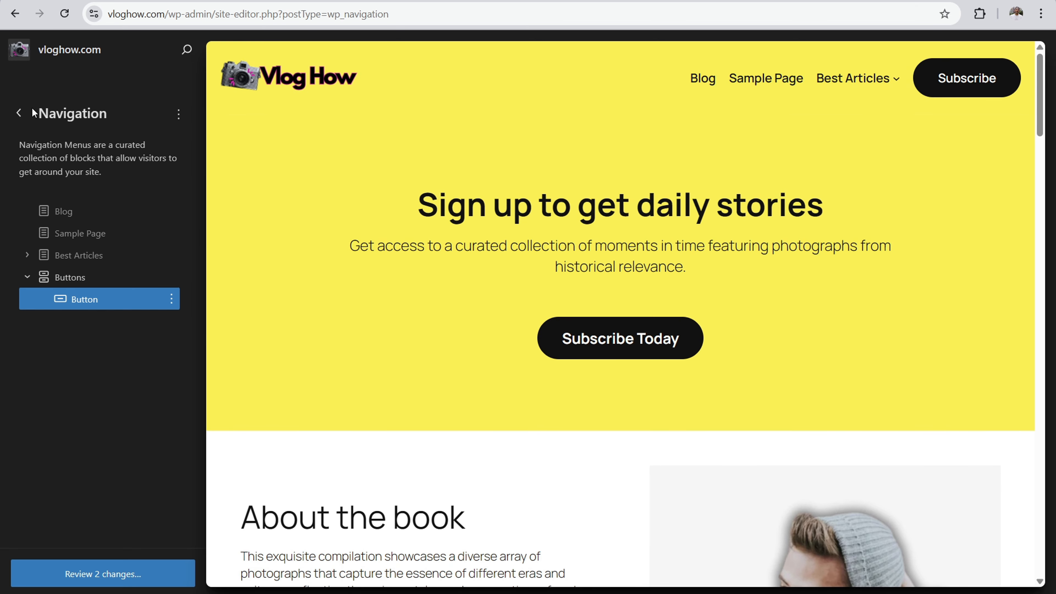
Step: Return to the Design overview and open the Front Page template for editing
left_click(20, 113)
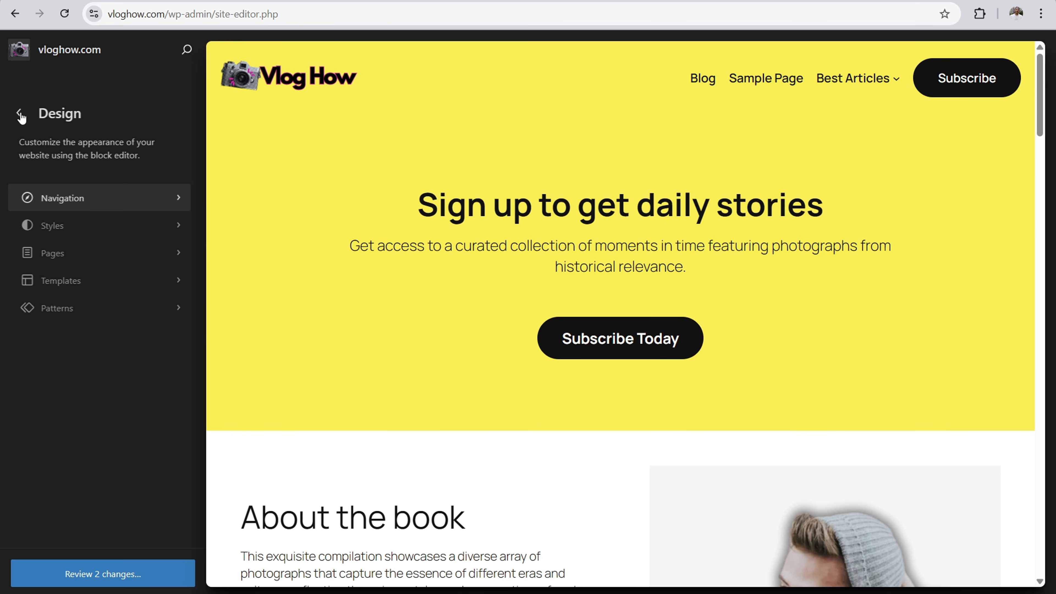
left_click(95, 280)
left_click(732, 219)
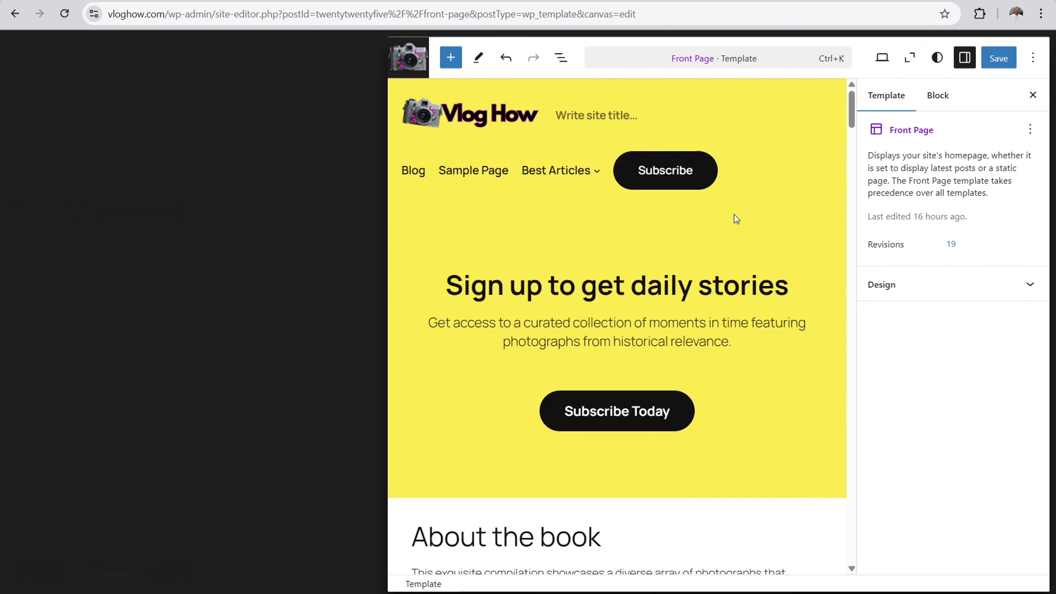
Step: Check the style settings of the header's Sample Page and Best Articles items, then those of the whole Navigation block
left_click(624, 110)
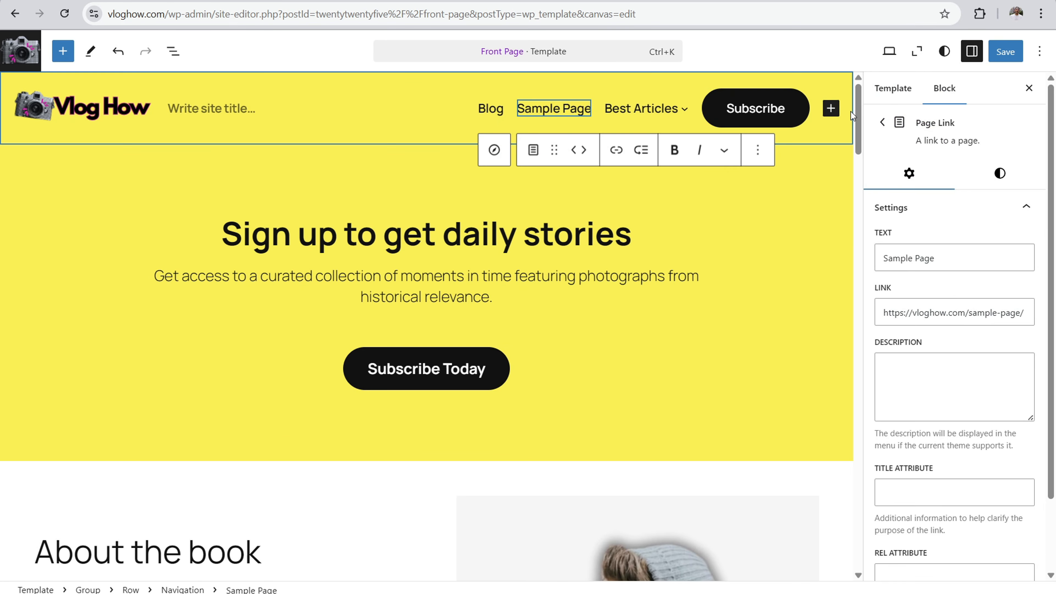
left_click(1004, 174)
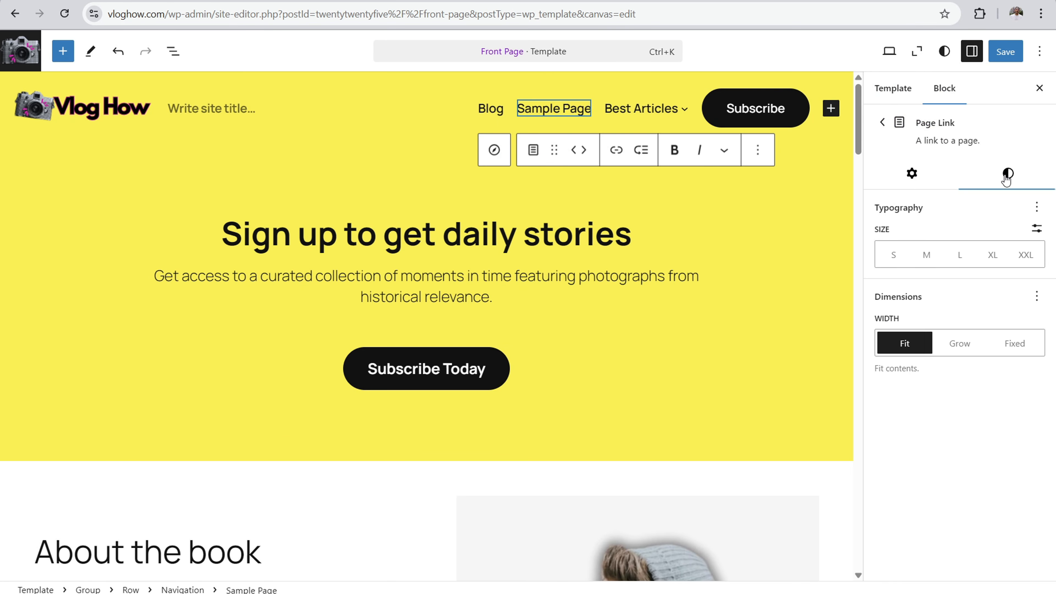
left_click(632, 111)
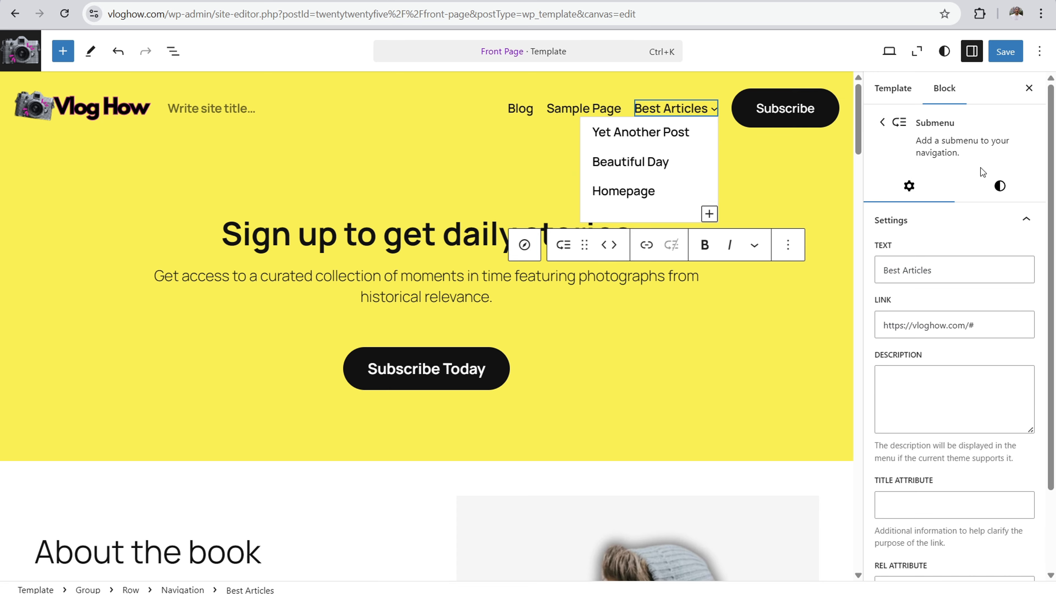
left_click(1006, 184)
left_click(881, 124)
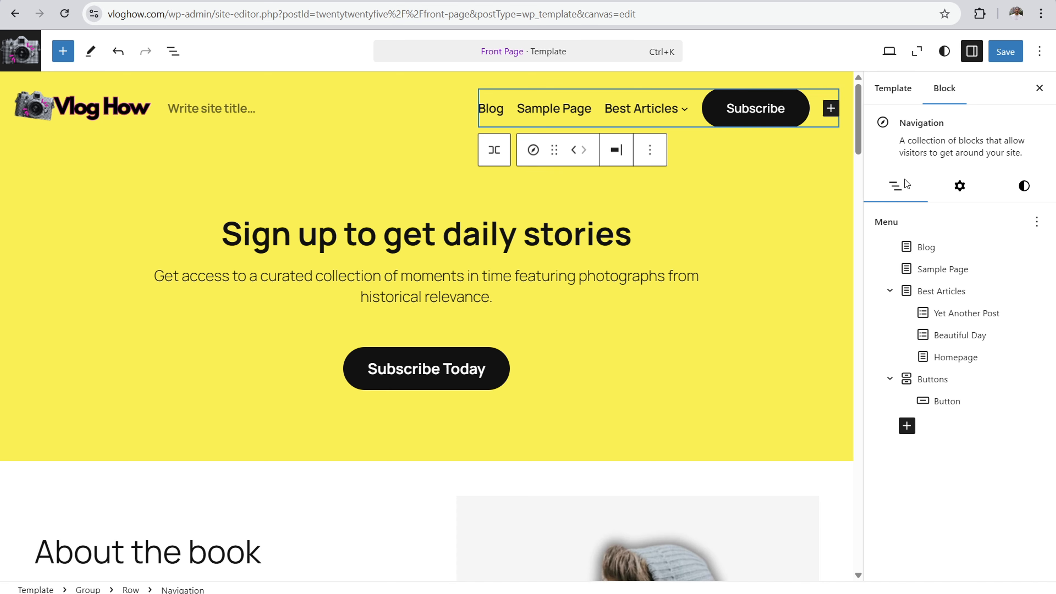
left_click(1024, 185)
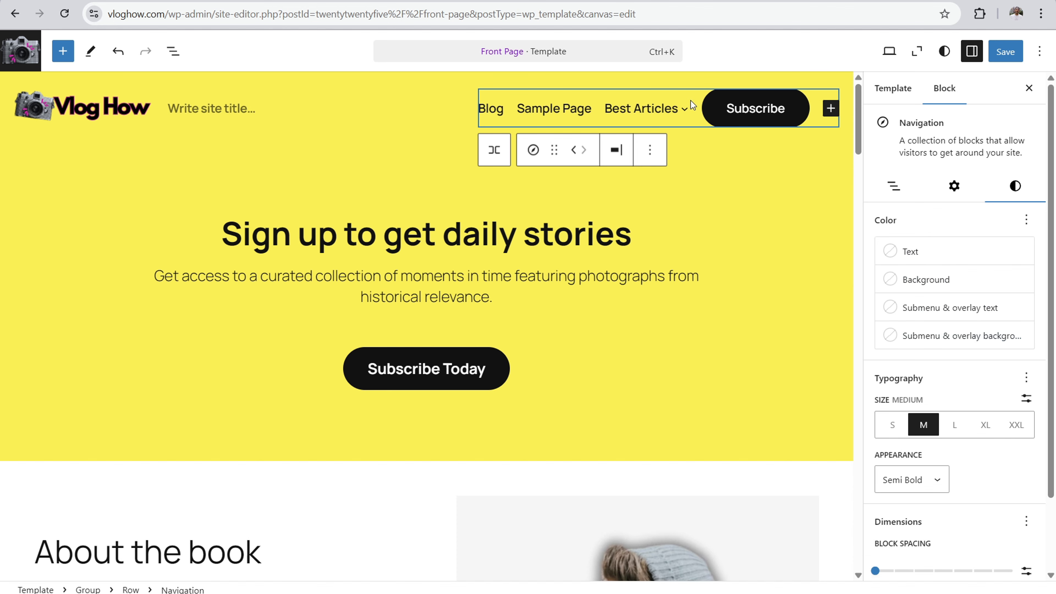
Step: Set the Navigation block's submenu and overlay background to black (Contrast) and its submenu and overlay text to white
mouse_move(658, 109)
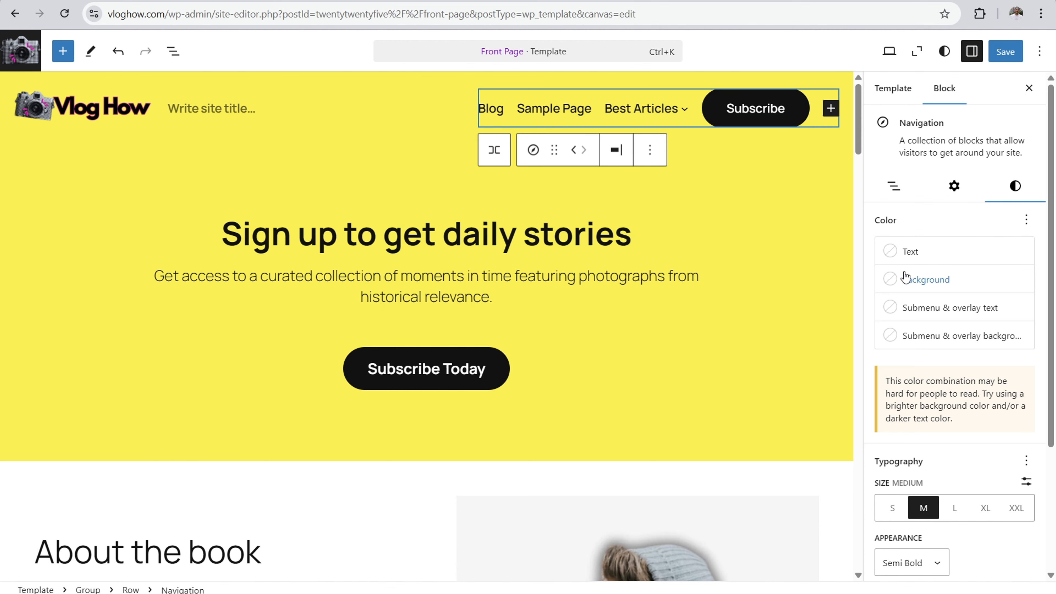
left_click(903, 308)
left_click(773, 436)
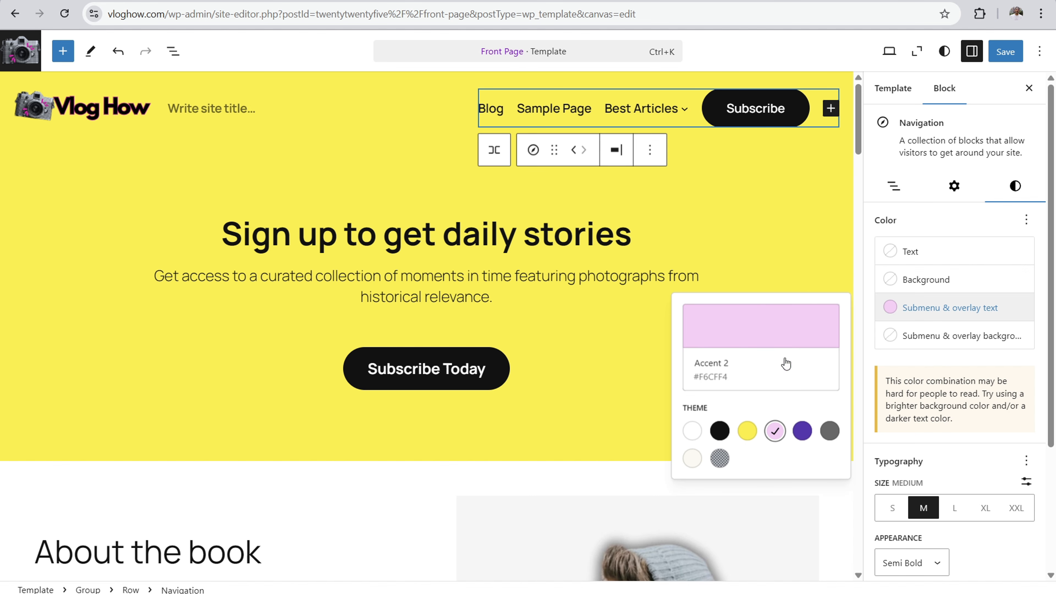
left_click(721, 428)
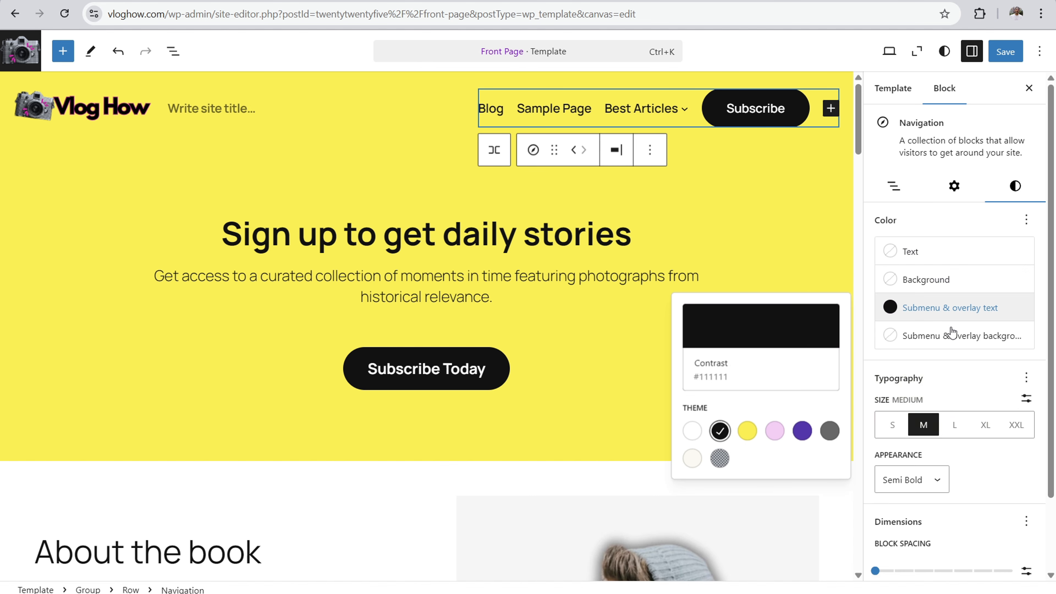
left_click(951, 338)
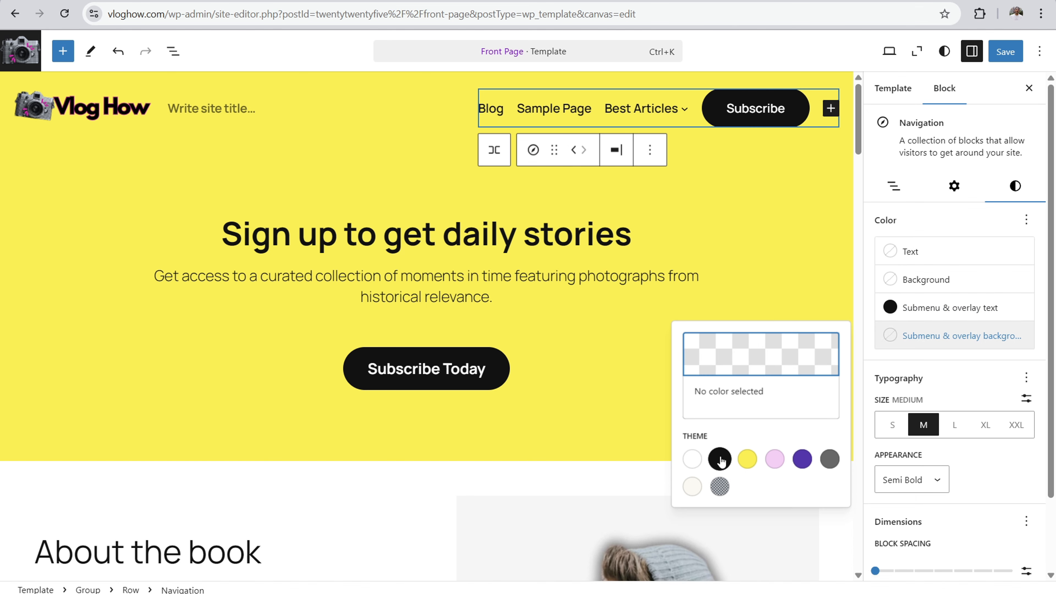
left_click(719, 459)
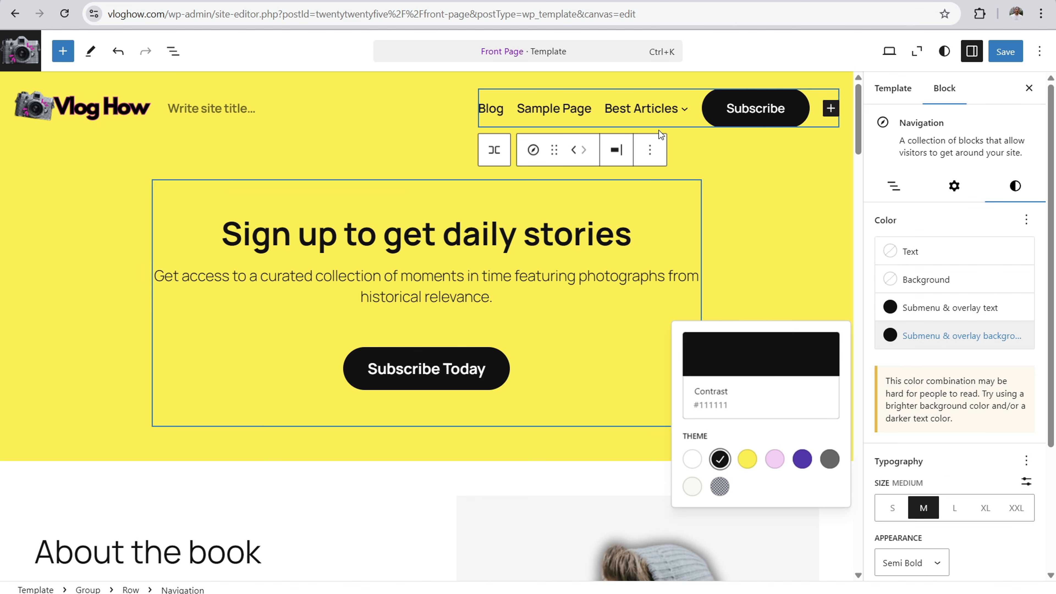
left_click(945, 316)
left_click(692, 430)
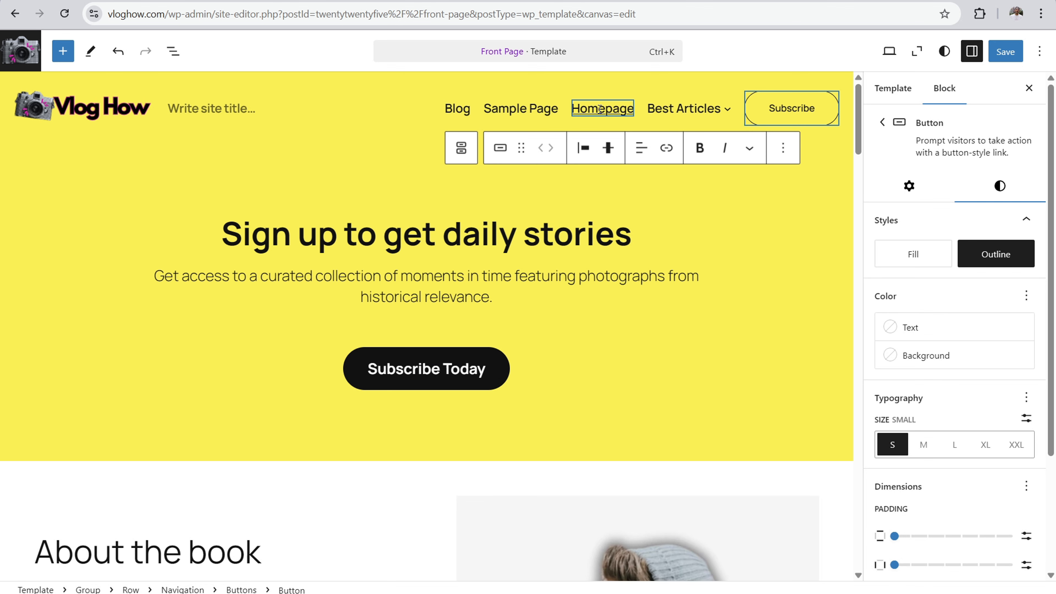
Step: Select the Sample Page link in the header navigation and open its link address for editing
mouse_move(689, 107)
left_click(520, 109)
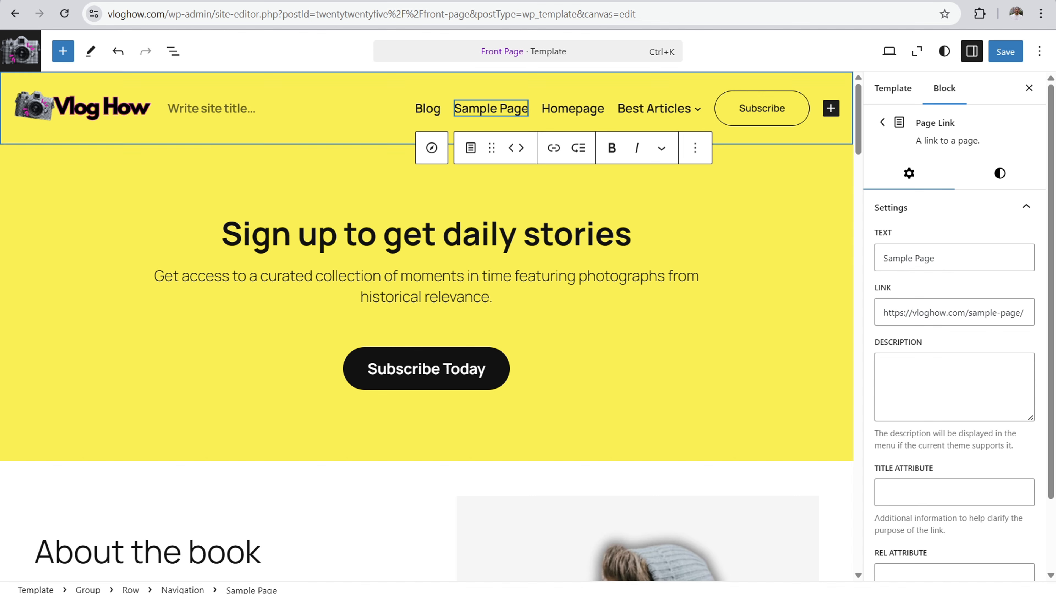
left_click(1011, 310)
left_click(499, 109)
left_click(993, 314)
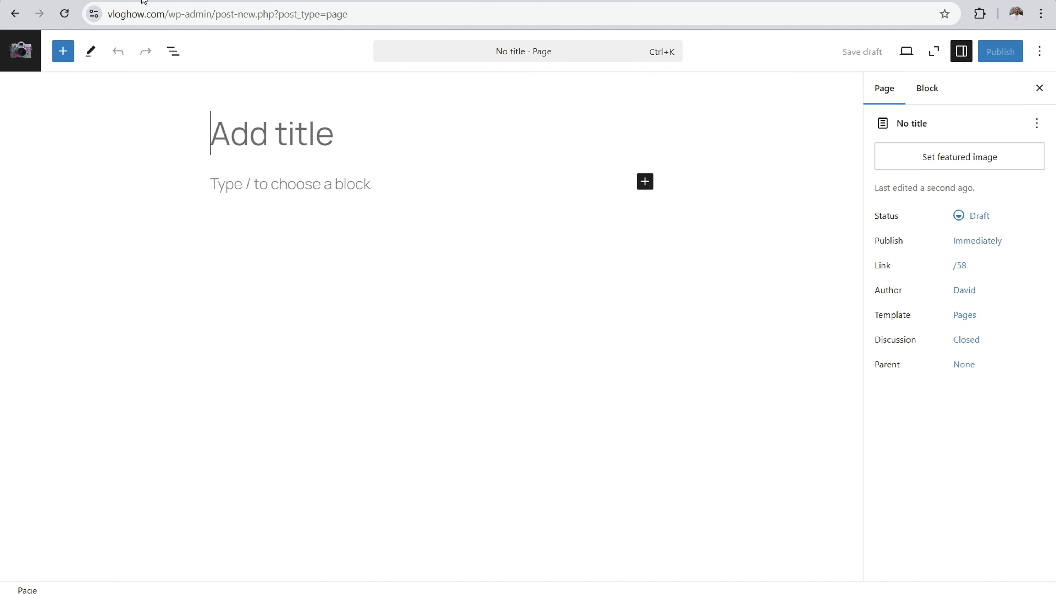
Step: Create a new blank page without a pattern, title it "About" and publish it
left_click(36, 52)
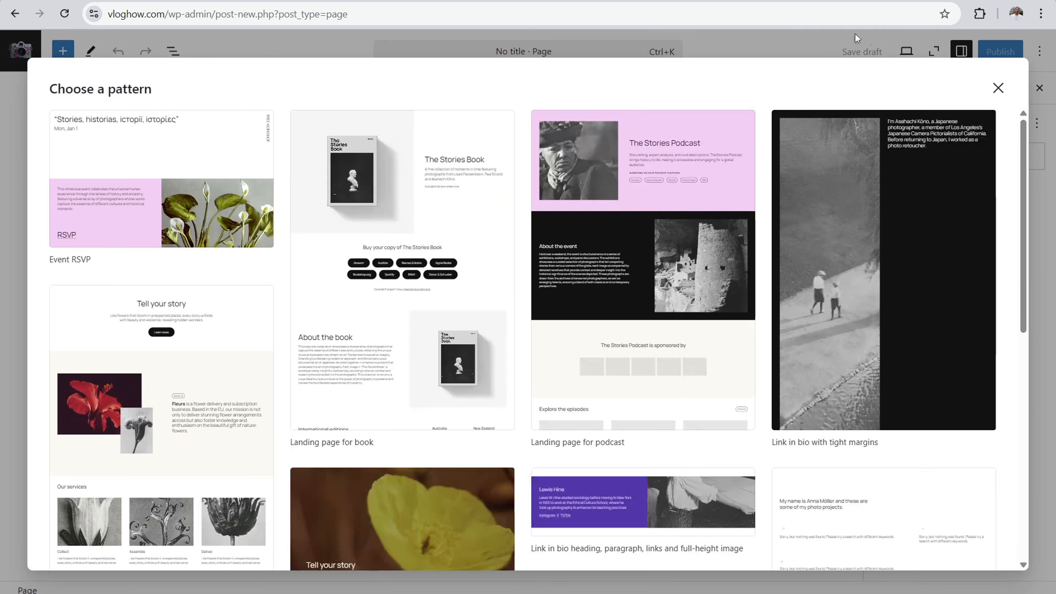
left_click(998, 88)
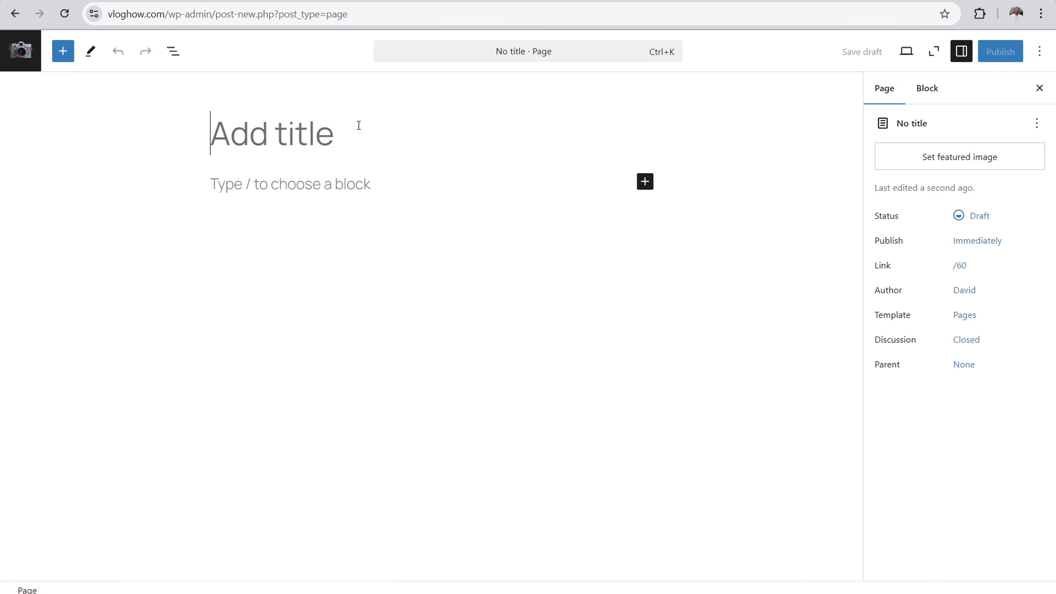
type("About")
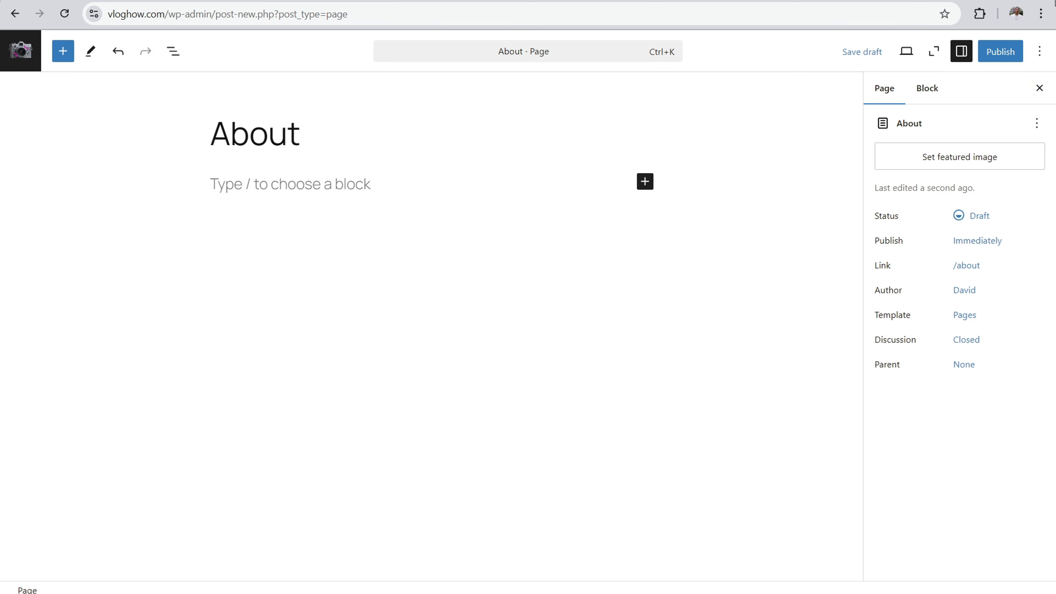
left_click(1006, 54)
left_click(1006, 52)
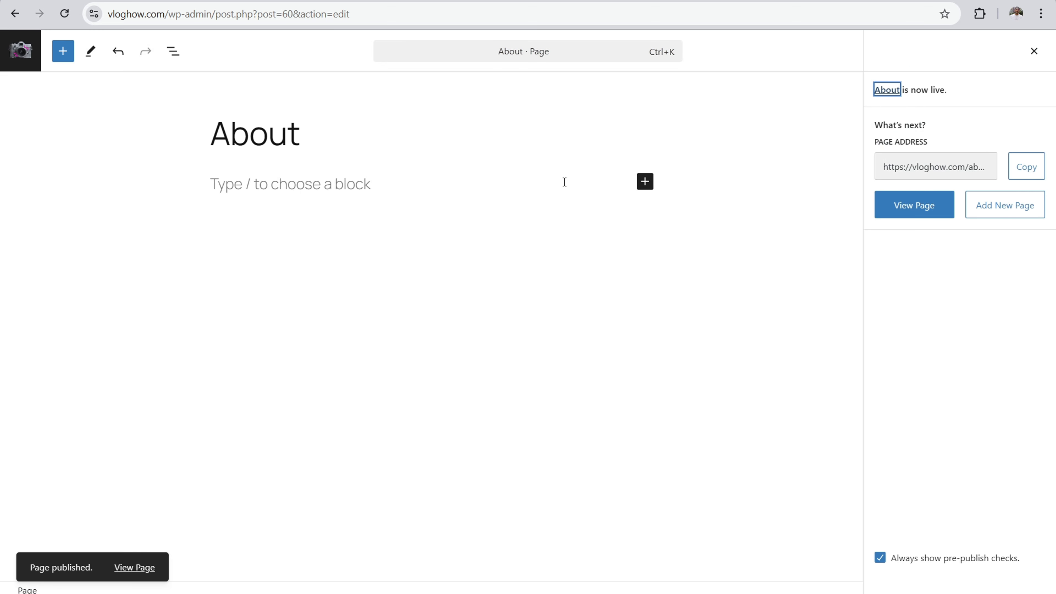
Step: Return to the Pages list, add another blank page without a pattern, title it "Contact" and publish it
left_click(21, 51)
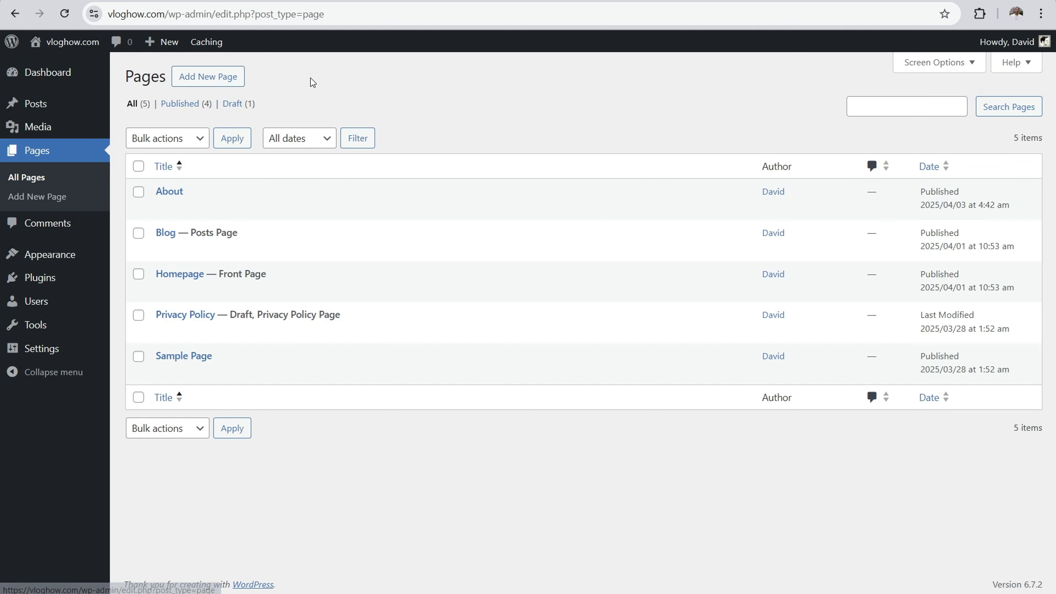
left_click(221, 82)
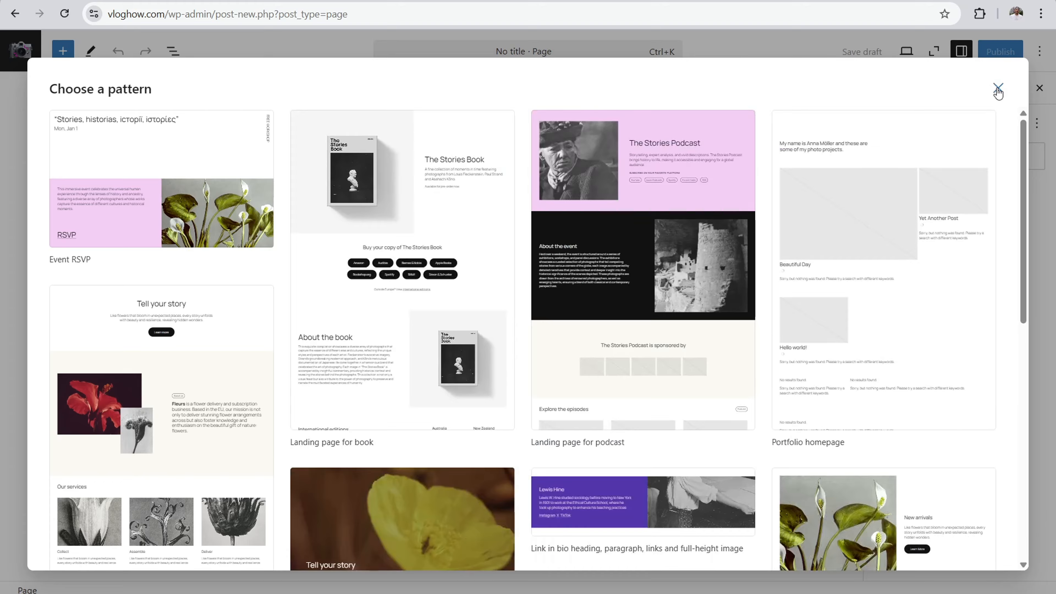
left_click(997, 88)
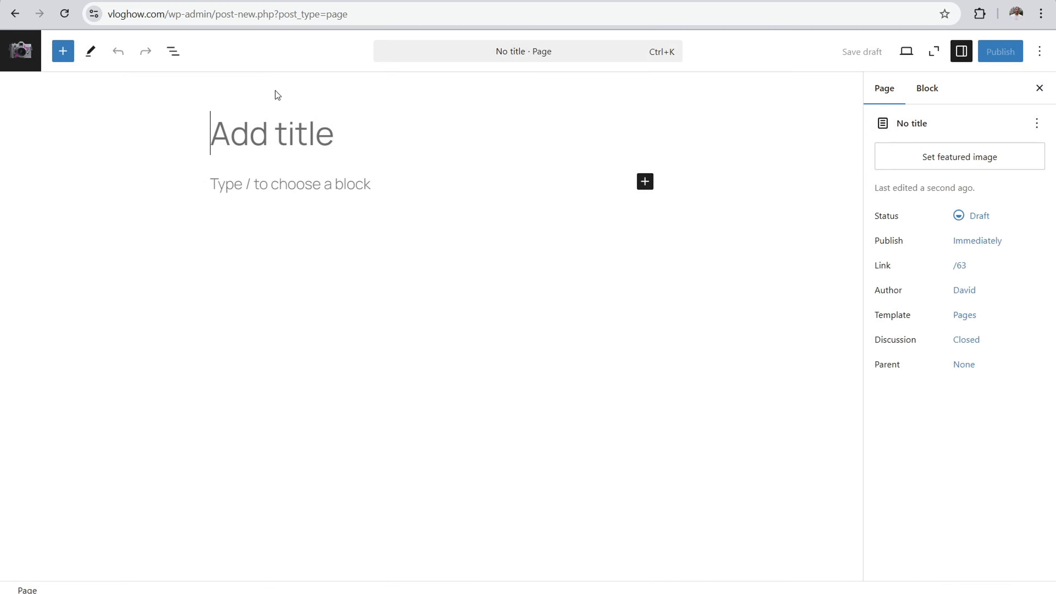
type("Contact")
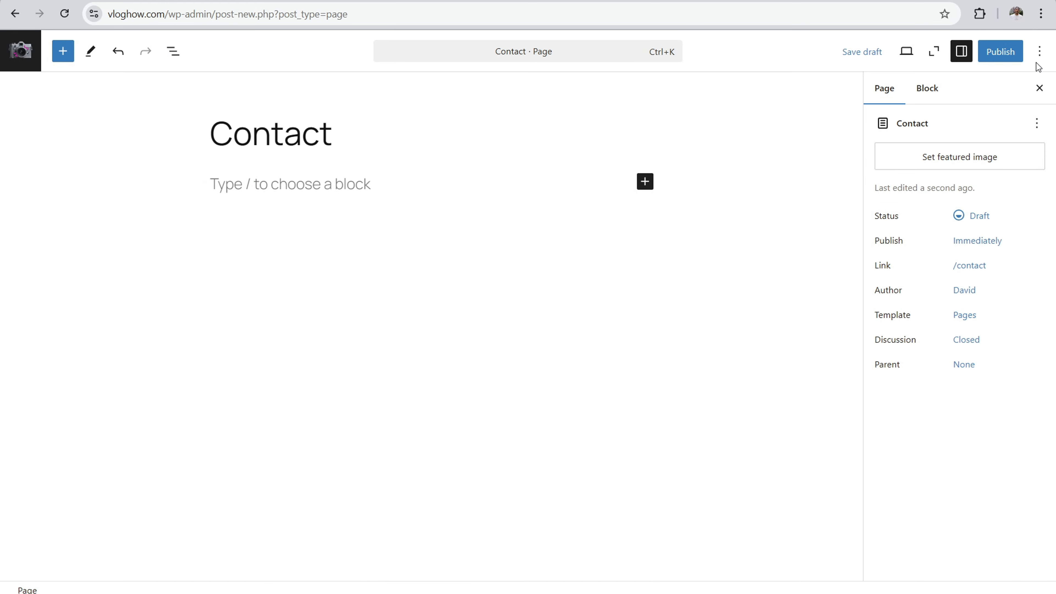
left_click(1007, 53)
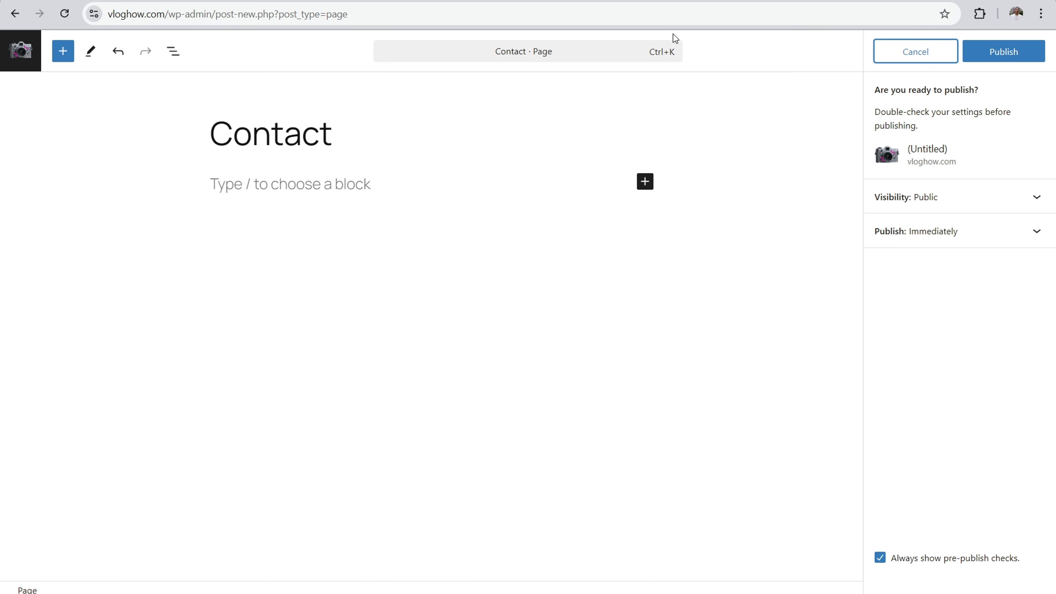
left_click(1015, 54)
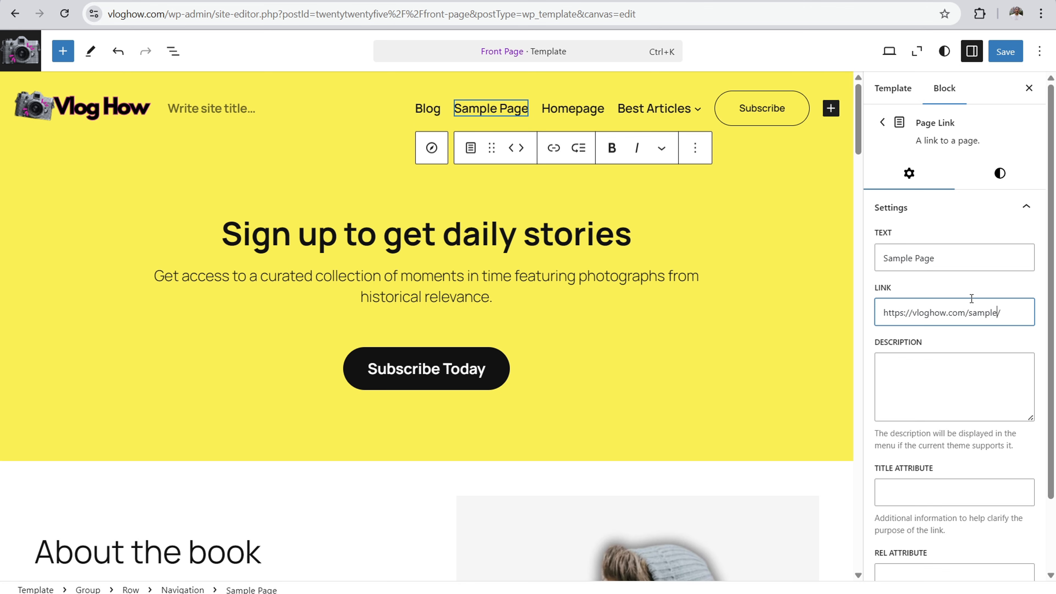
type("out")
left_click(937, 255)
key("BackSpace")
key("BackSpace")
key("BackSpace")
key("BackSpace")
key("BackSpace")
key("BackSpace")
key("BackSpace")
key("BackSpace")
key("BackSpace")
key("BackSpace")
key("BackSpace")
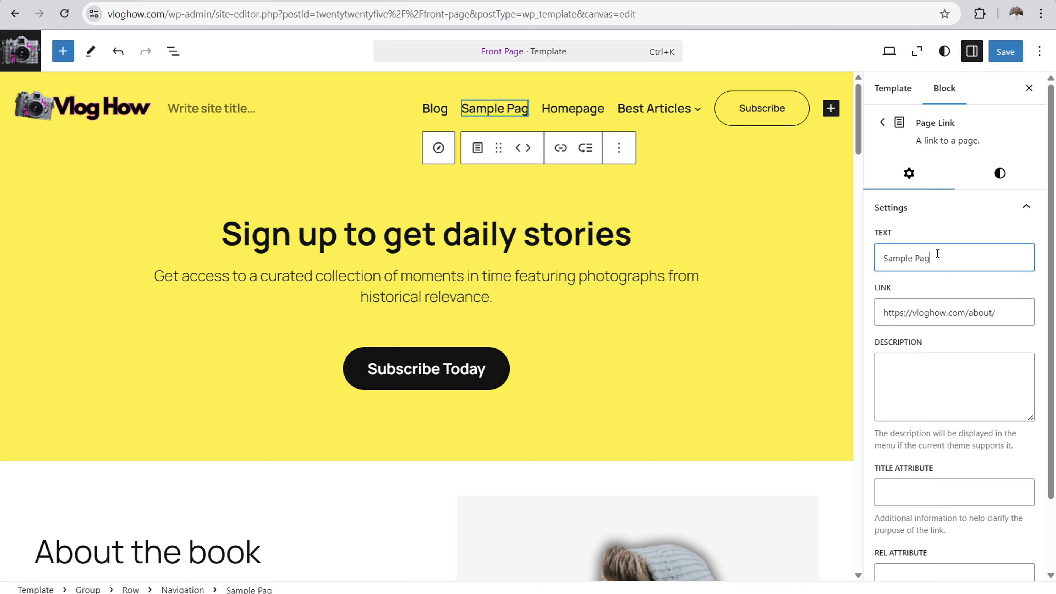
type("About")
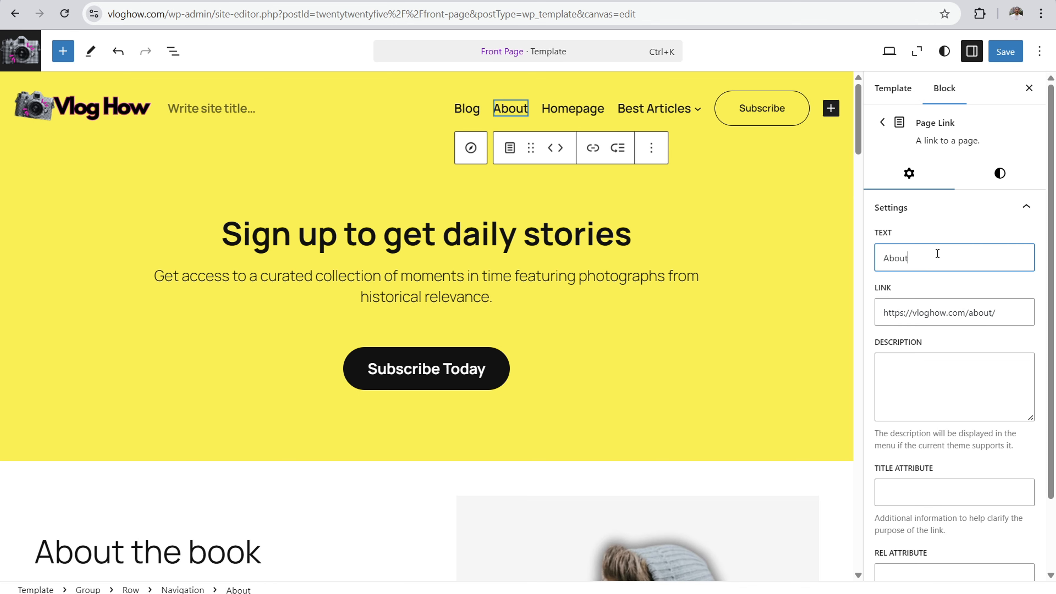
left_click(557, 109)
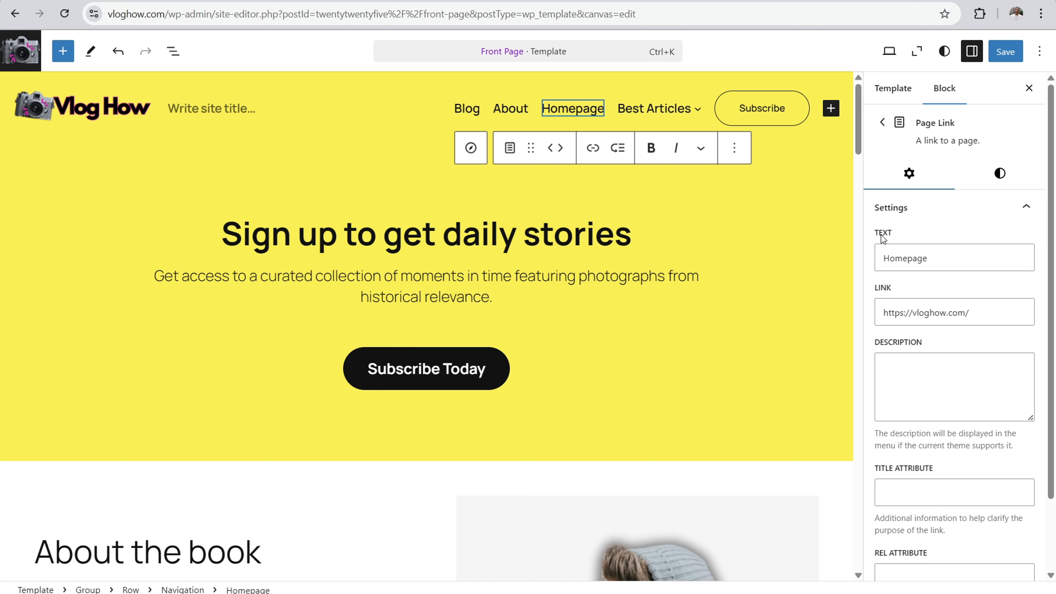
left_click(1002, 312)
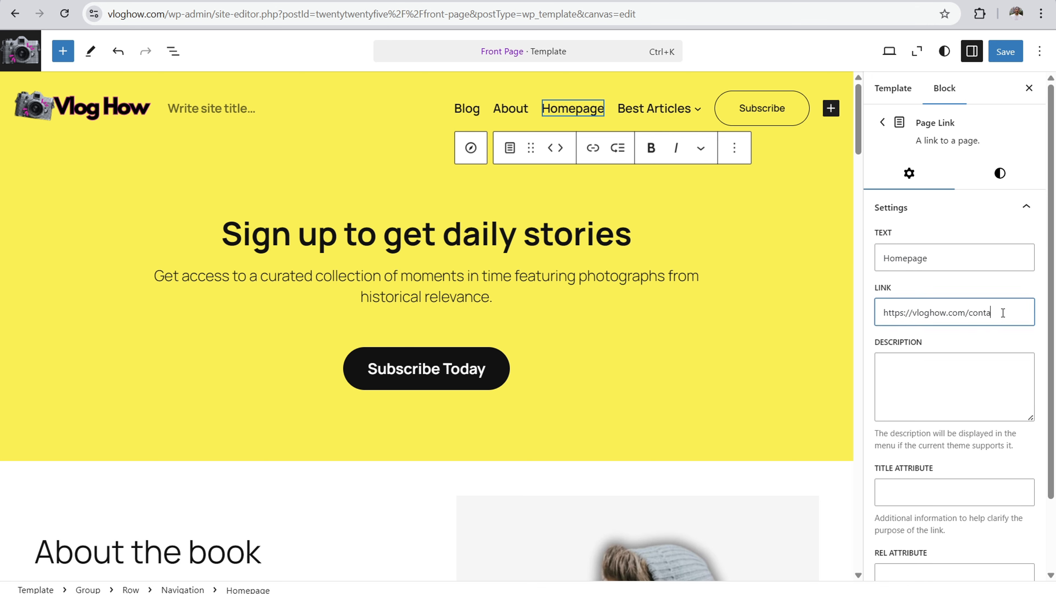
left_click(945, 253)
key("BackSpace")
key("BackSpace")
key("BackSpace")
key("BackSpace")
key("BackSpace")
key("BackSpace")
key("BackSpace")
key("BackSpace")
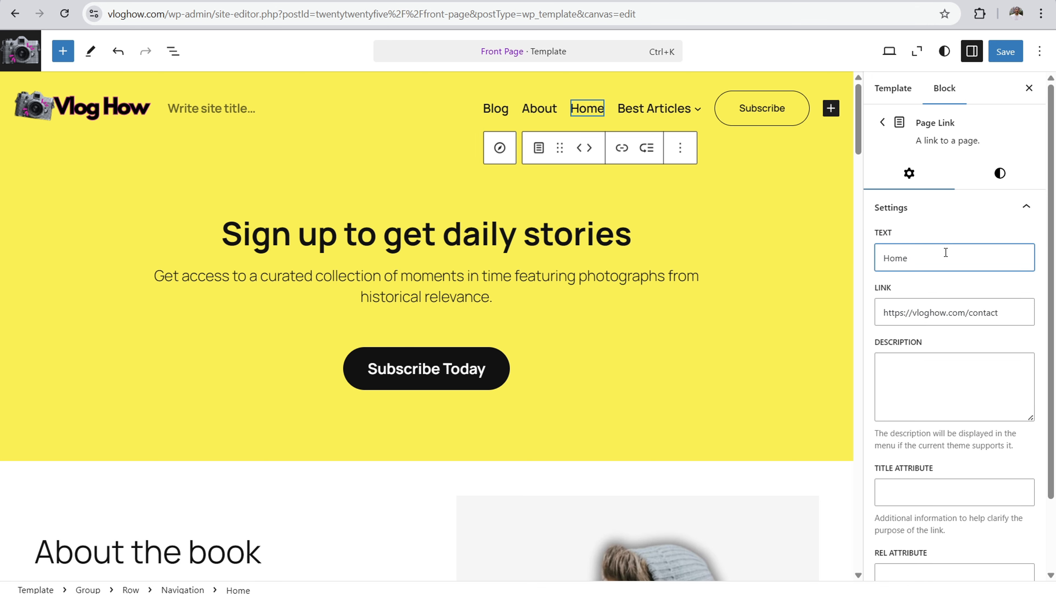
type("Contact")
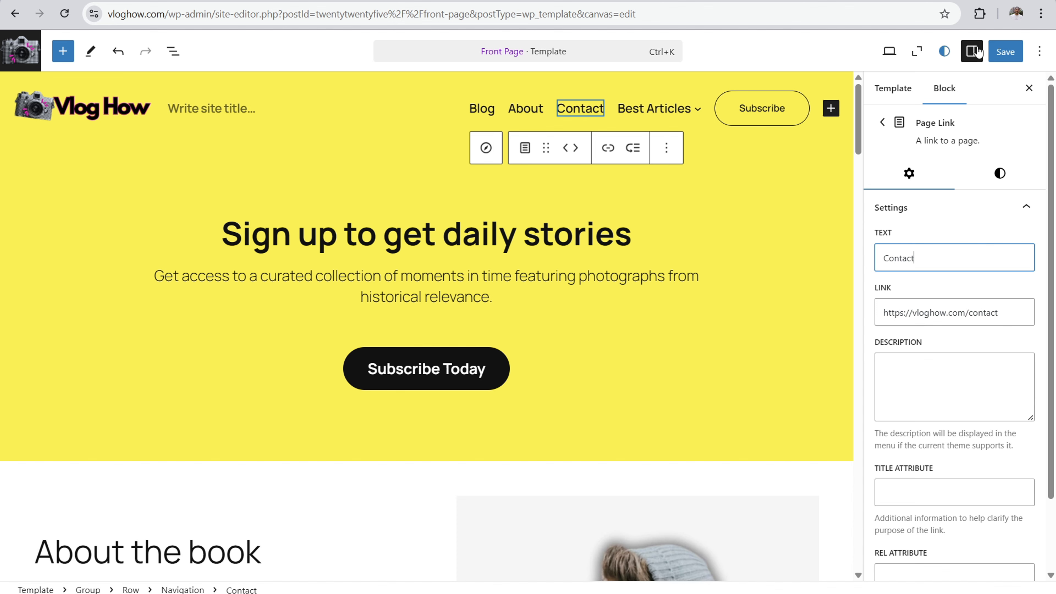
Step: Save the Front Page template with the updated header navigation links
left_click(1018, 54)
left_click(1019, 53)
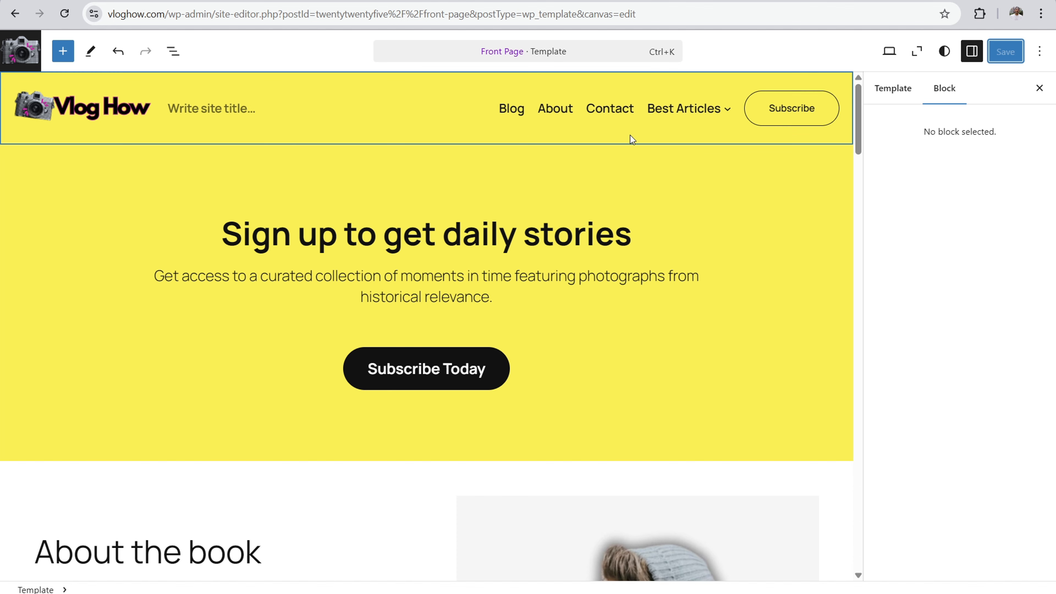
left_click(95, 118)
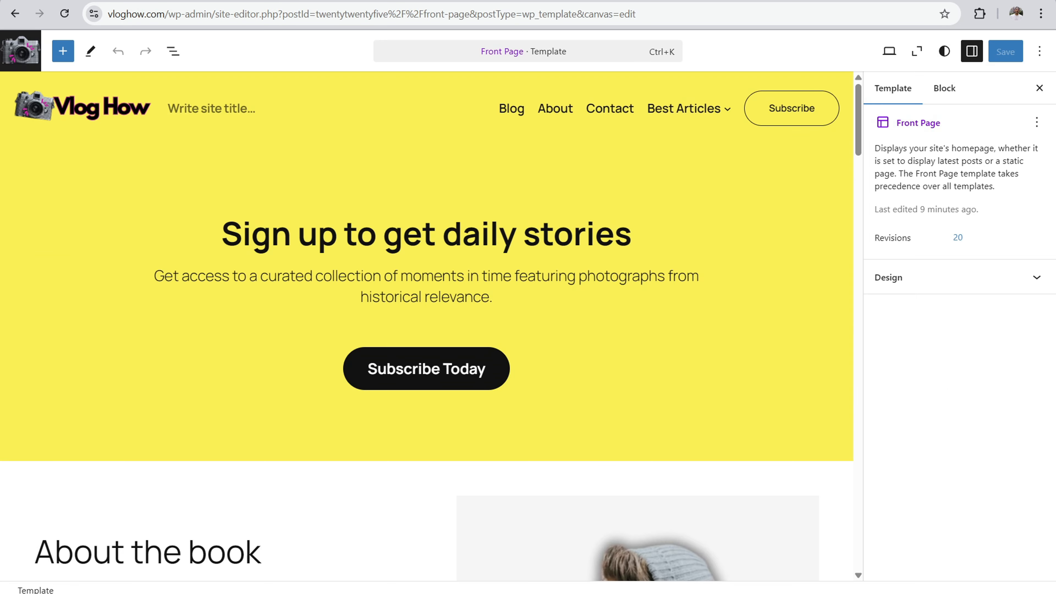
Step: Delete the empty site title block beneath the logo in the Front Page footer
left_click_drag(858, 105, 805, 540)
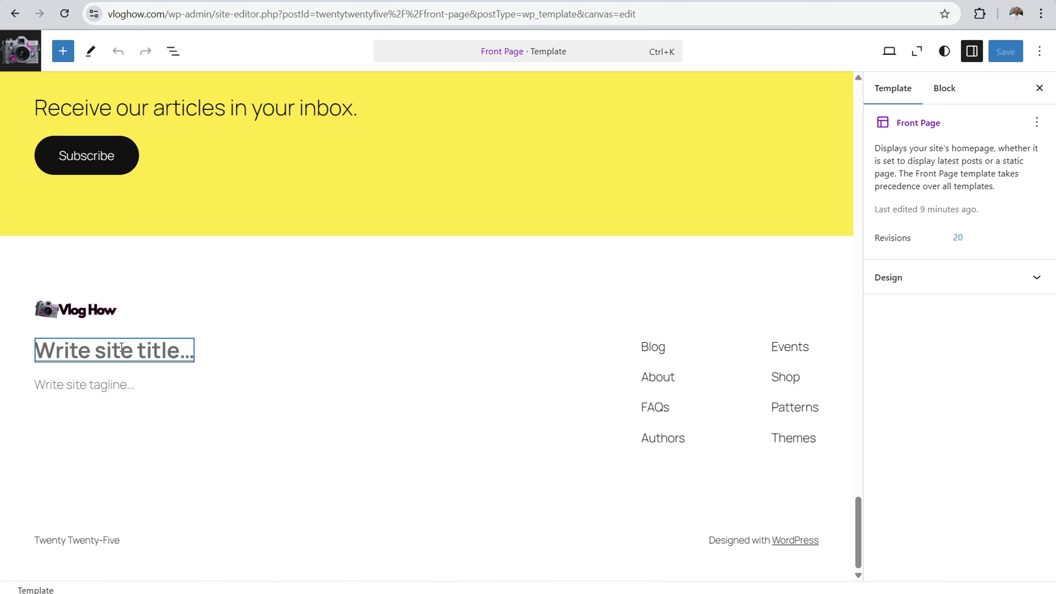
left_click(169, 349)
left_click(223, 317)
scroll(266, 245, "down", 3)
left_click(249, 275)
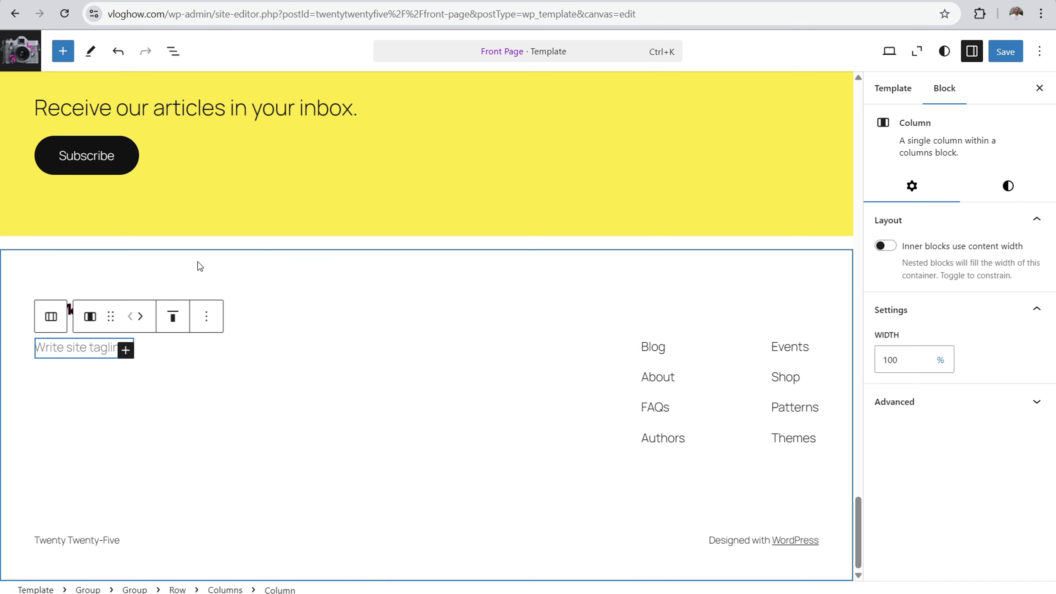
Step: Fill in the footer's site tagline with "Next level vlogging made easy."
left_click(72, 352)
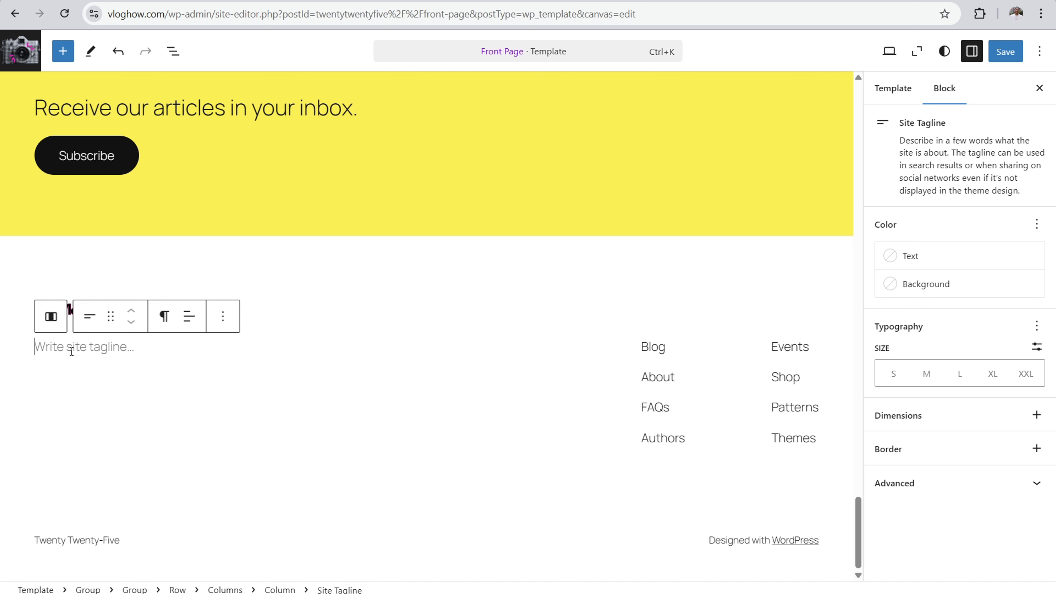
type("Nex")
type("t lw")
type("evel vlog")
type("ging made e")
type("asy.")
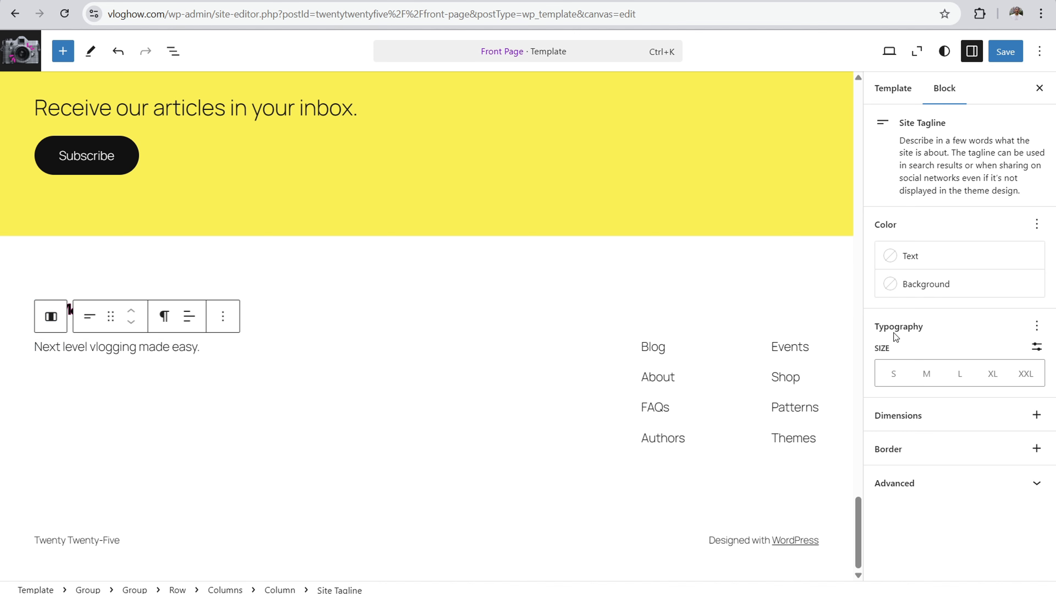
Step: Enable the Appearance typography option for the footer tagline and set its weight to Medium
left_click(1036, 326)
left_click(733, 409)
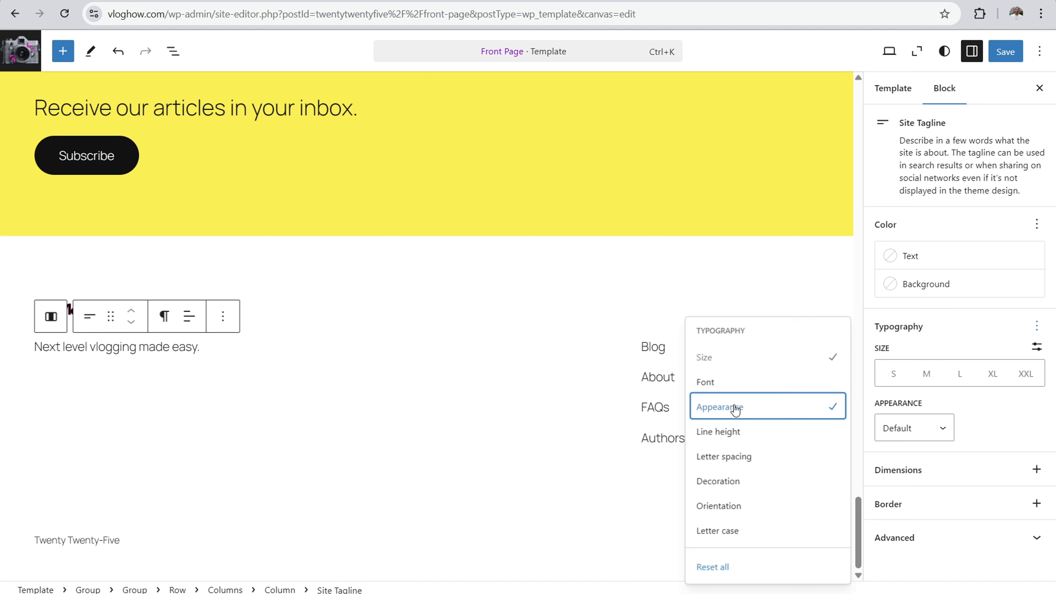
left_click(912, 429)
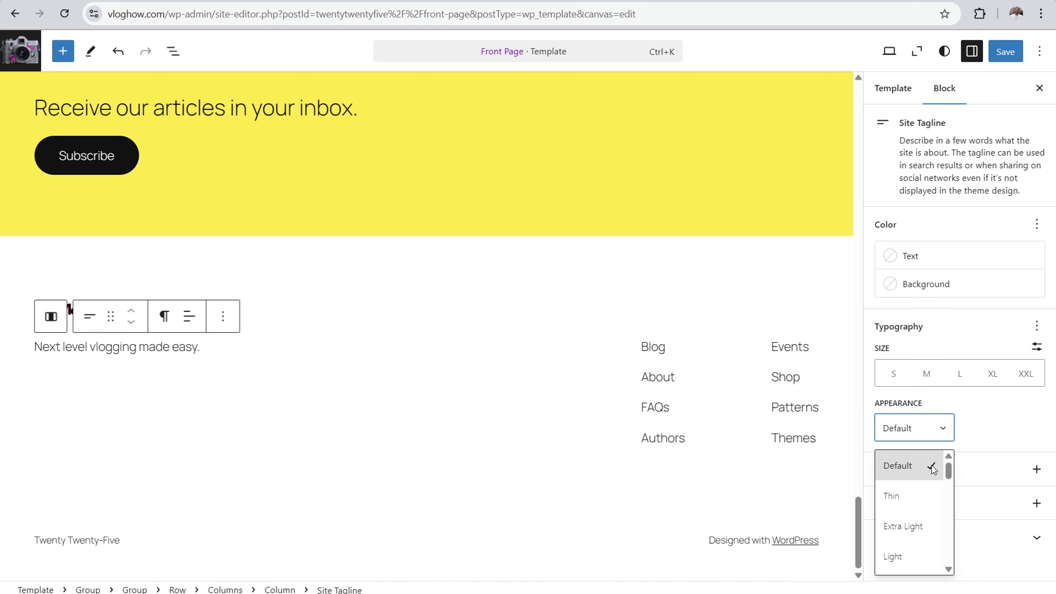
scroll(948, 477, "down", 4)
left_click(907, 505)
left_click(305, 410)
left_click(275, 308)
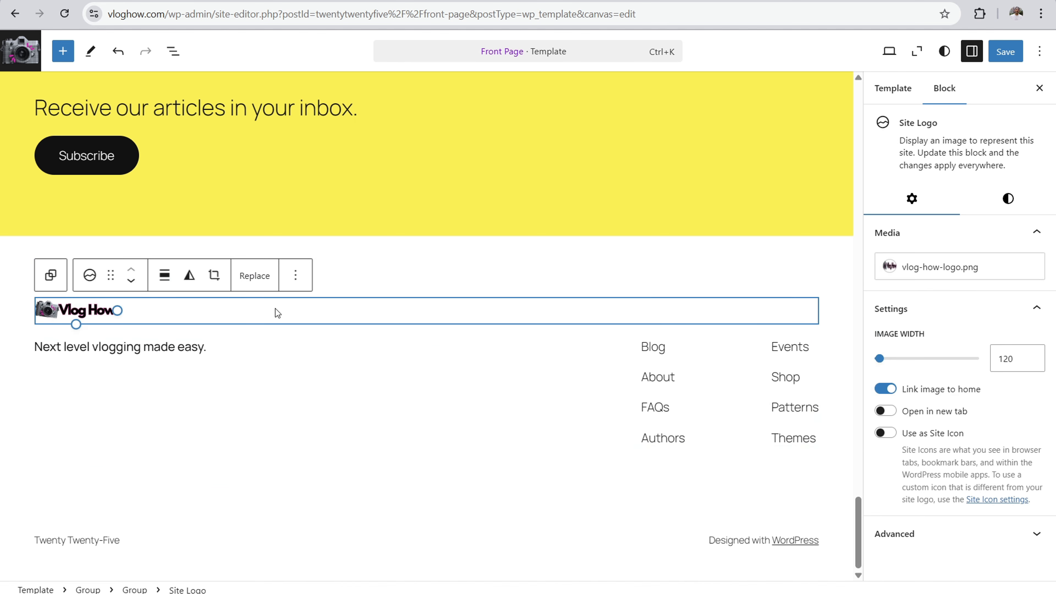
Step: Try the Extra Large font size on the footer tagline, then set its size to Large
left_click(142, 354)
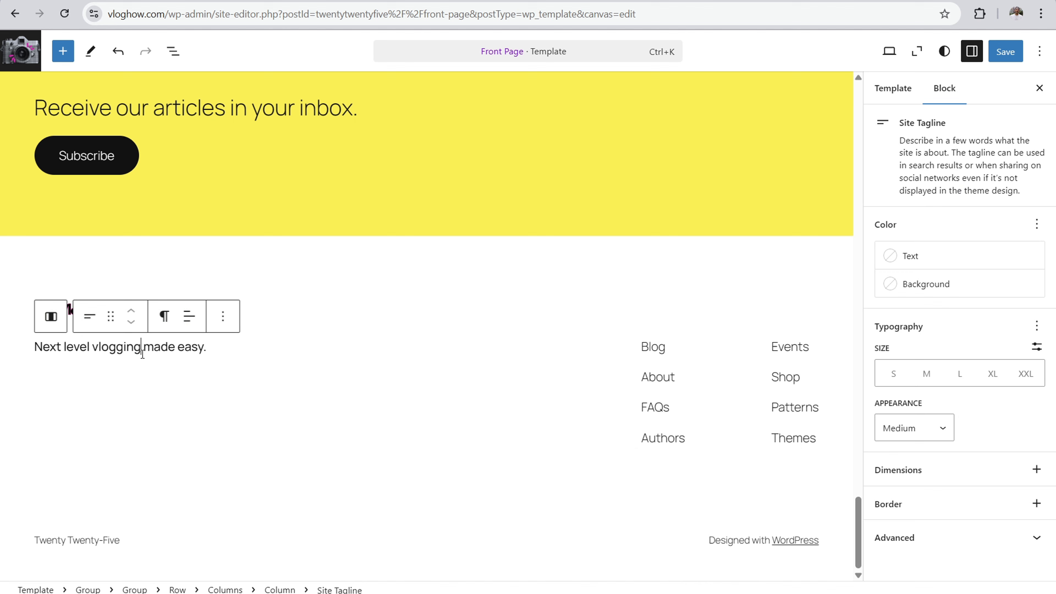
left_click(959, 373)
left_click(991, 374)
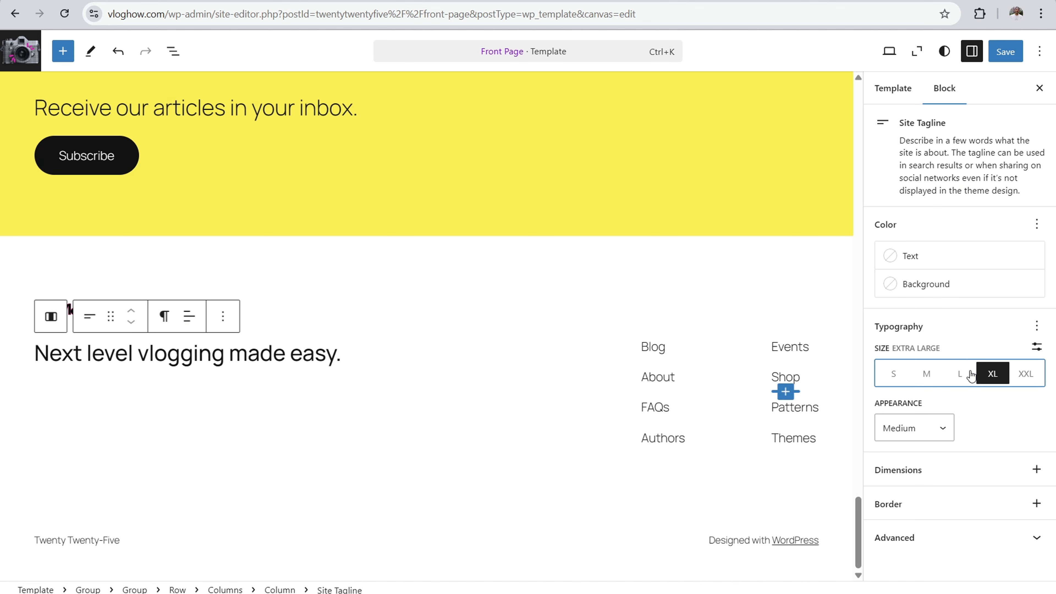
left_click(292, 277)
left_click(250, 354)
left_click(956, 376)
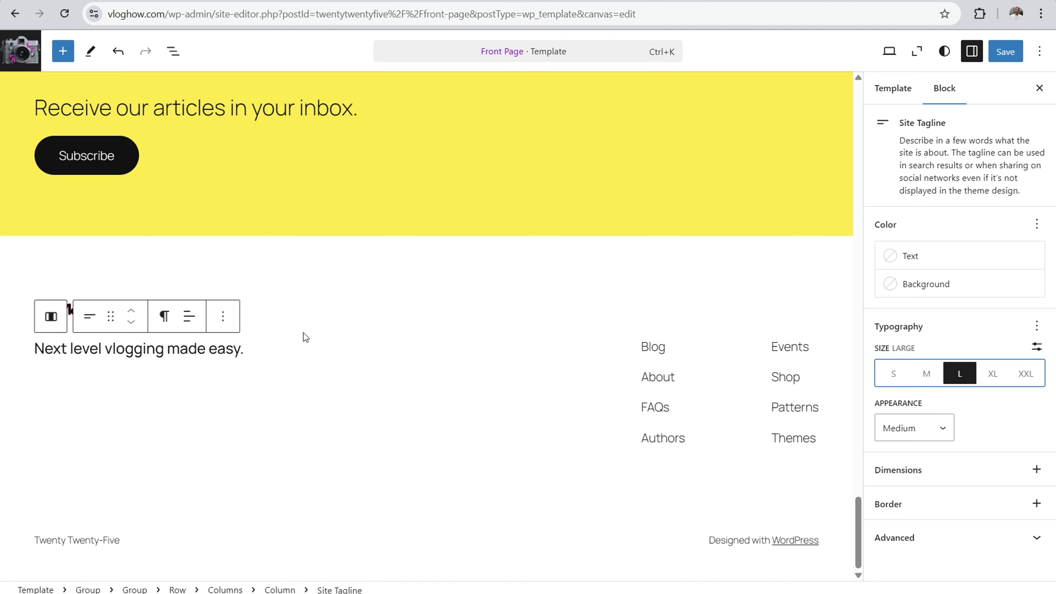
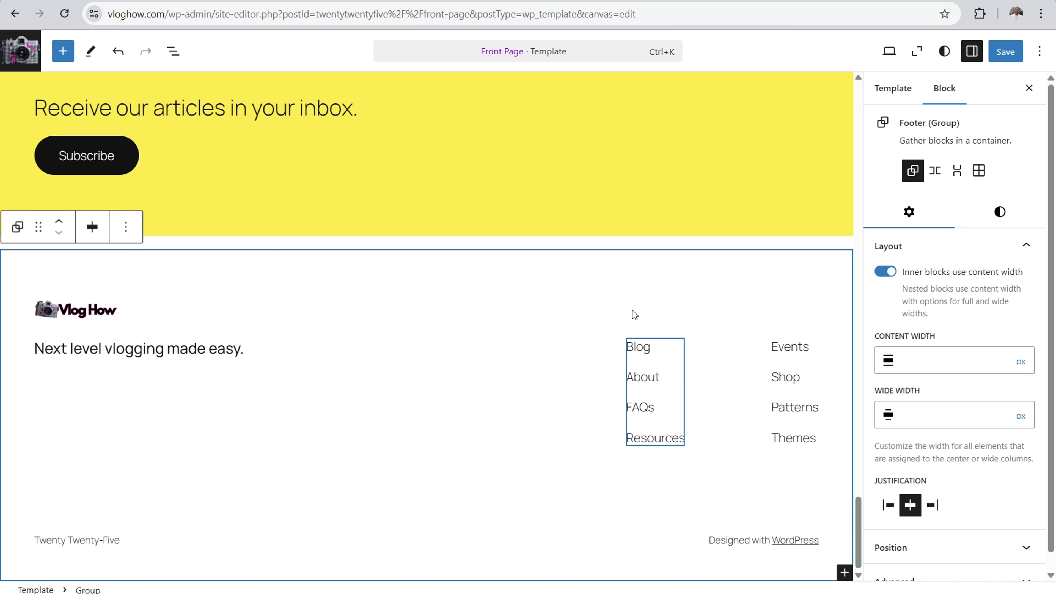
left_click(674, 437)
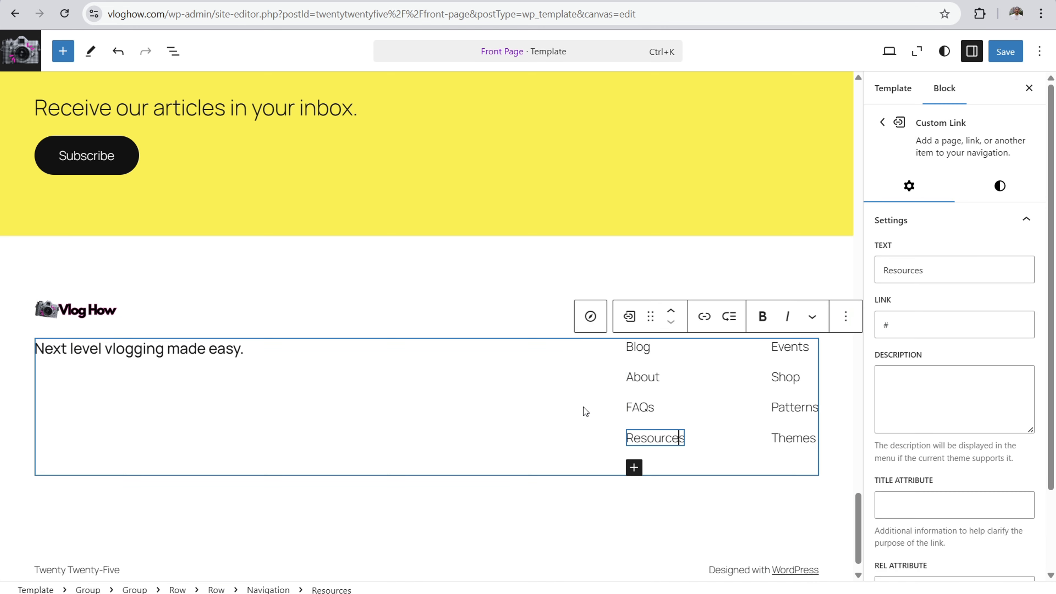
key("Return")
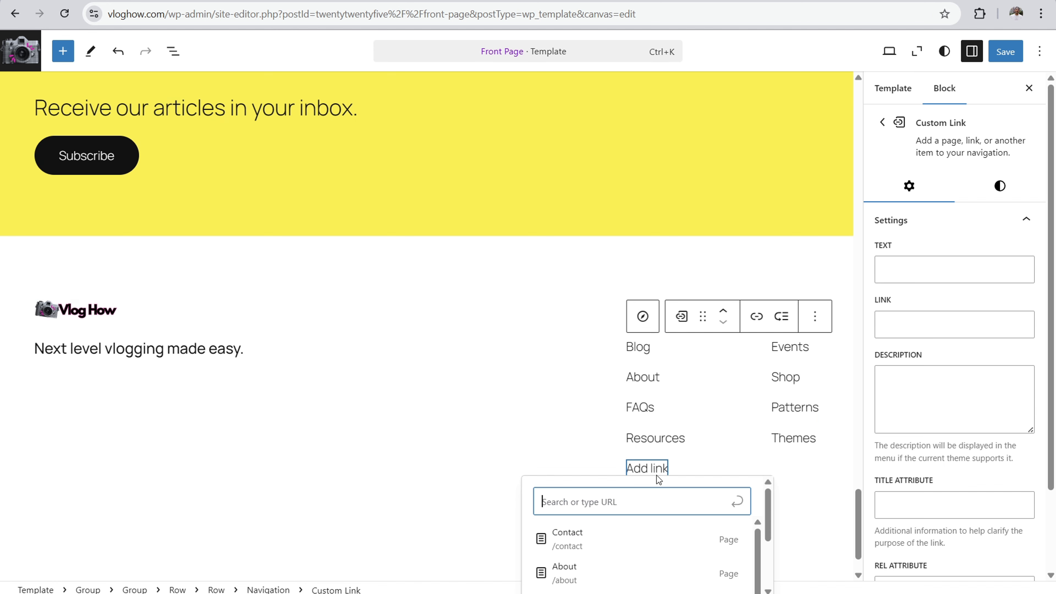
left_click(908, 271)
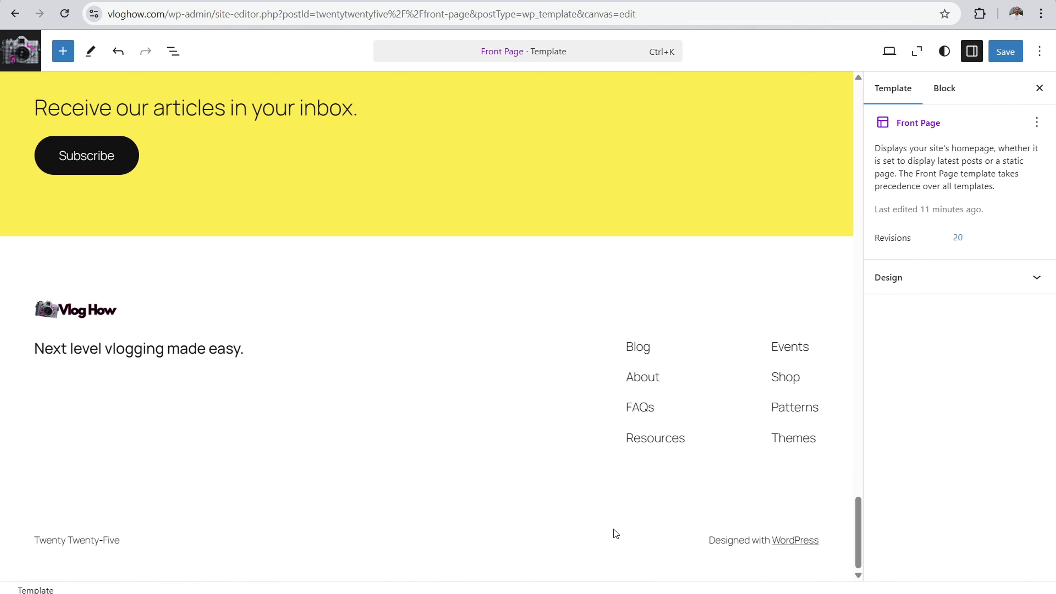
Step: Add a custom link named "Text link" below Resources in the first footer navigation column
left_click(704, 438)
left_click(655, 440)
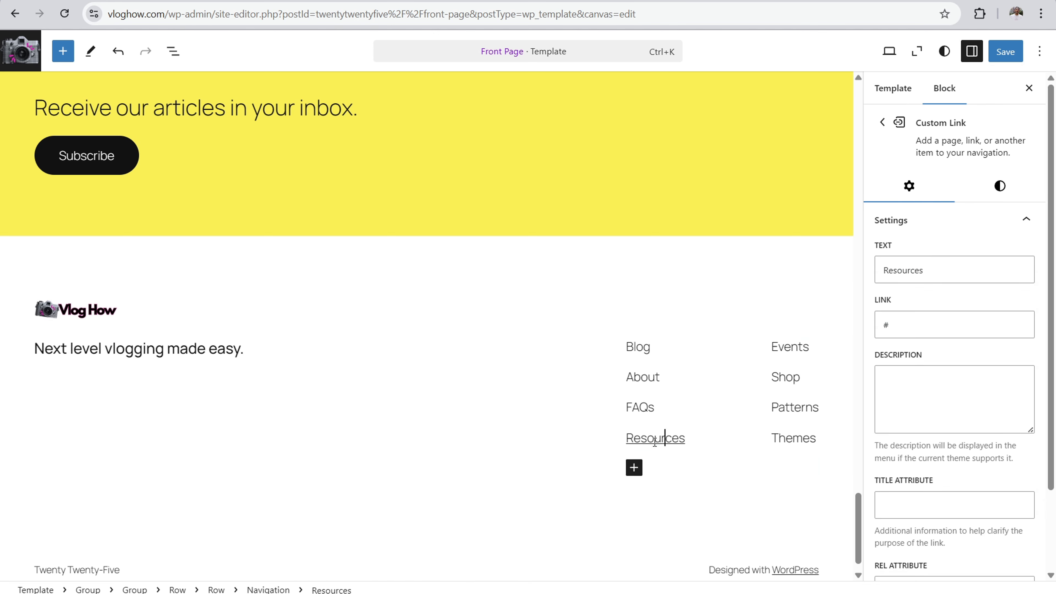
key("Return")
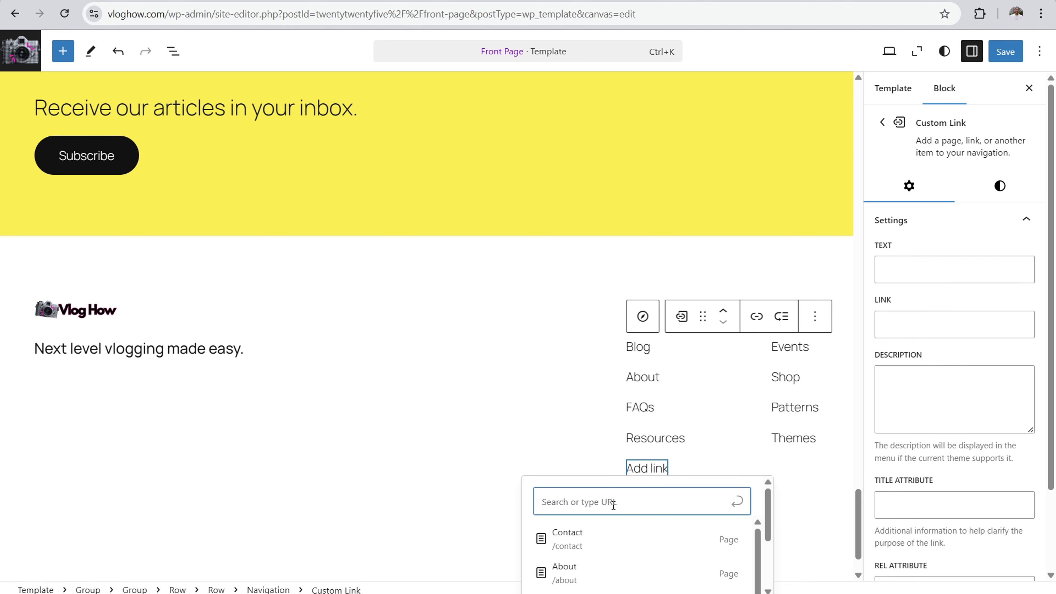
type("Text link")
key("Return")
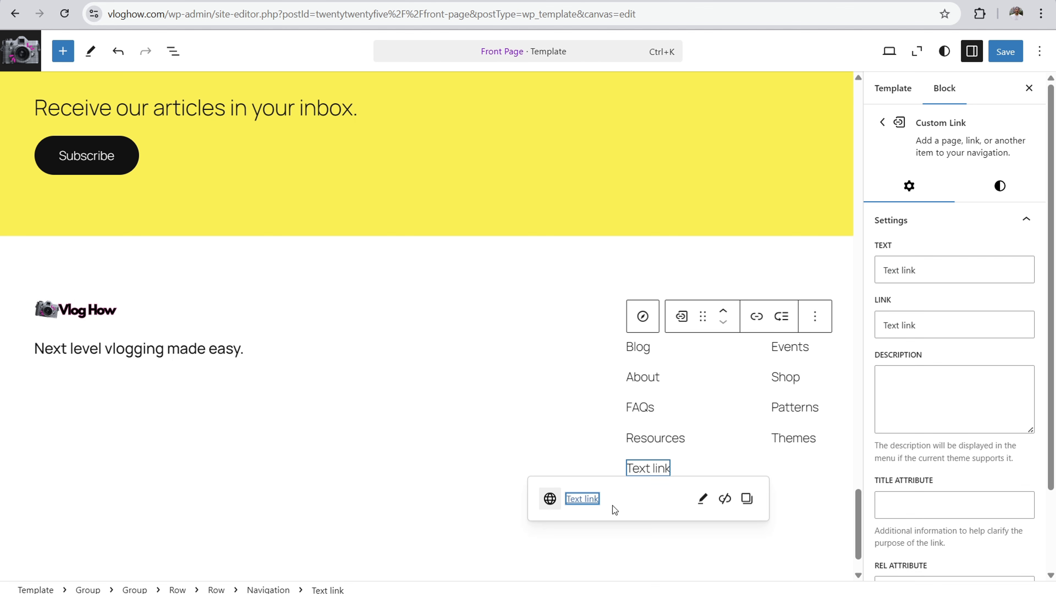
left_click(924, 327)
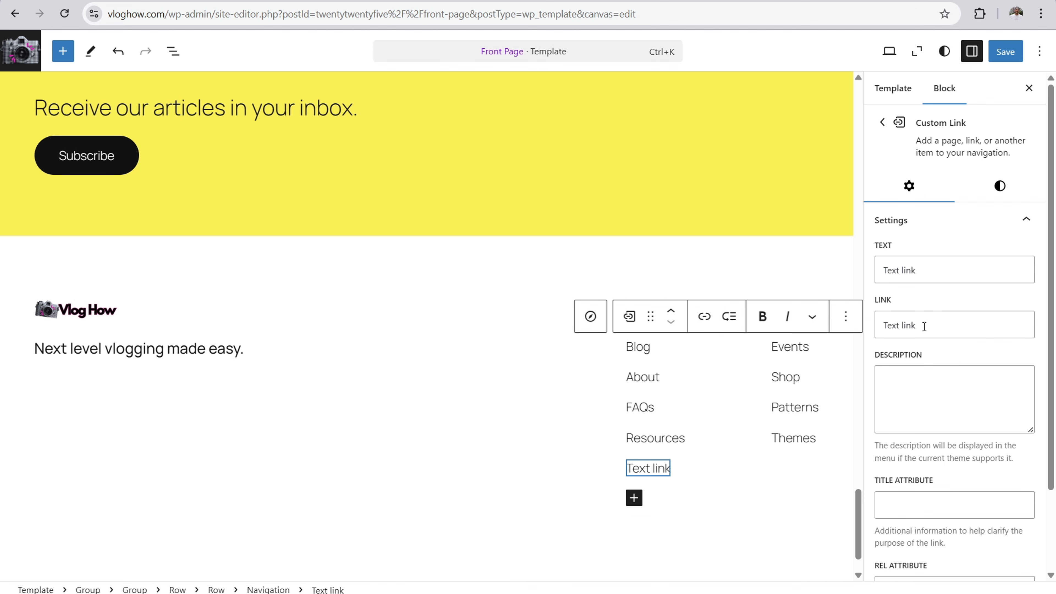
left_click_drag(903, 328, 858, 322)
left_click(928, 311)
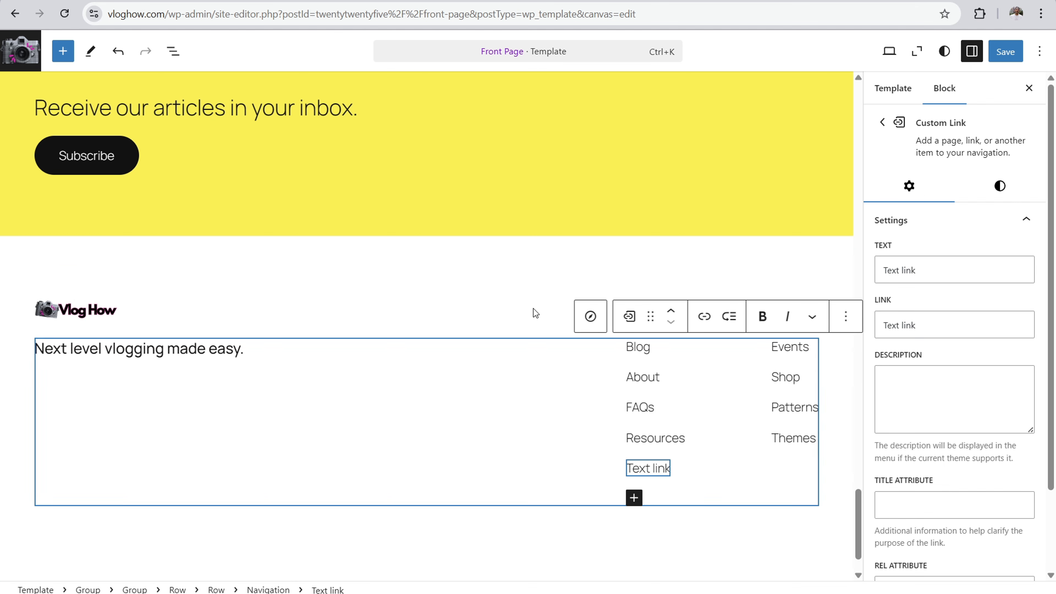
left_click(561, 262)
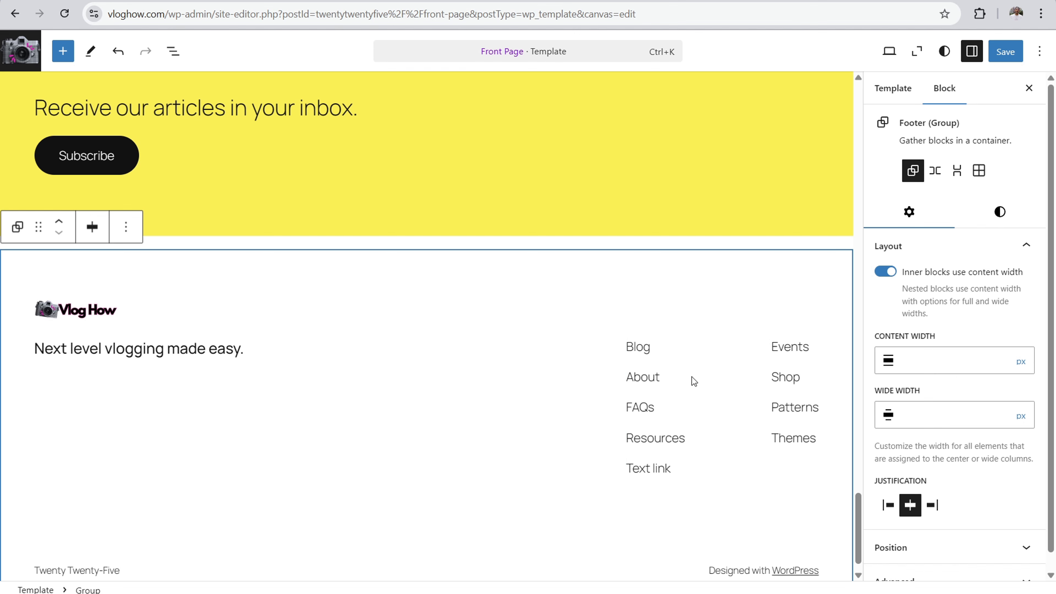
left_click(751, 387)
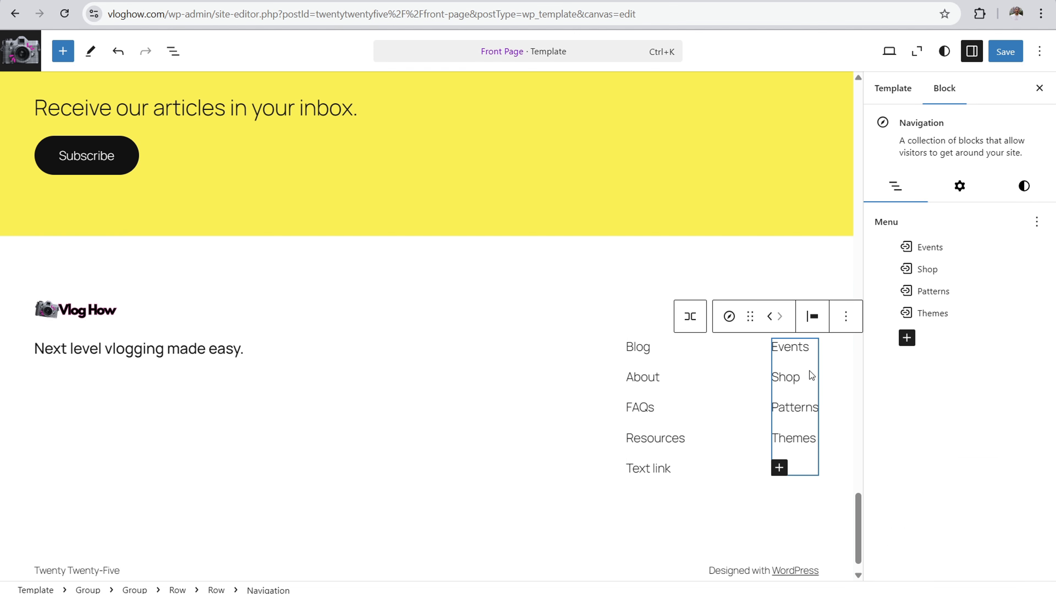
left_click(656, 377)
left_click(729, 375)
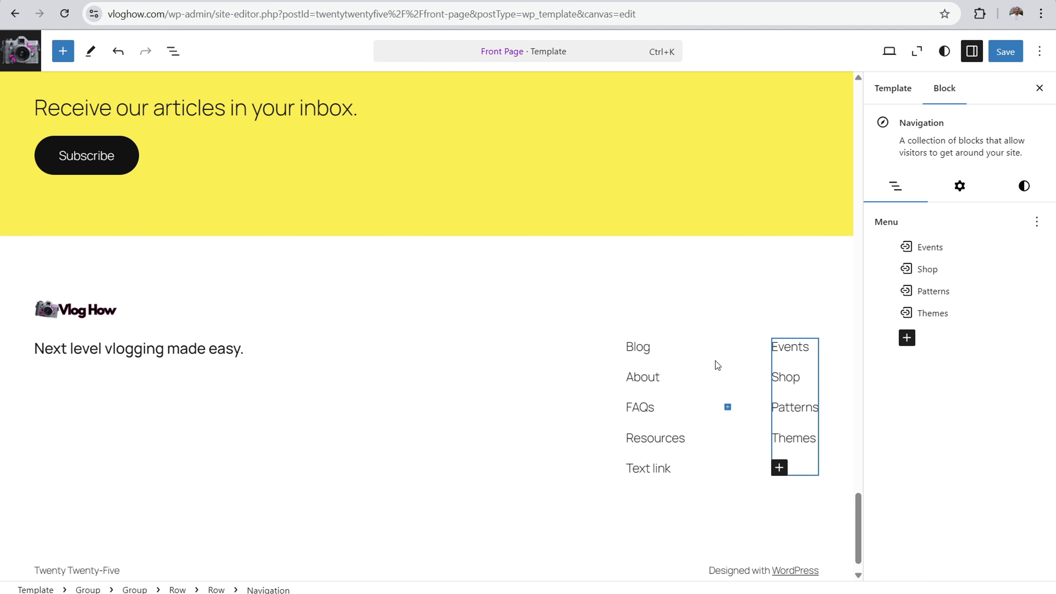
left_click(623, 395)
left_click(703, 492)
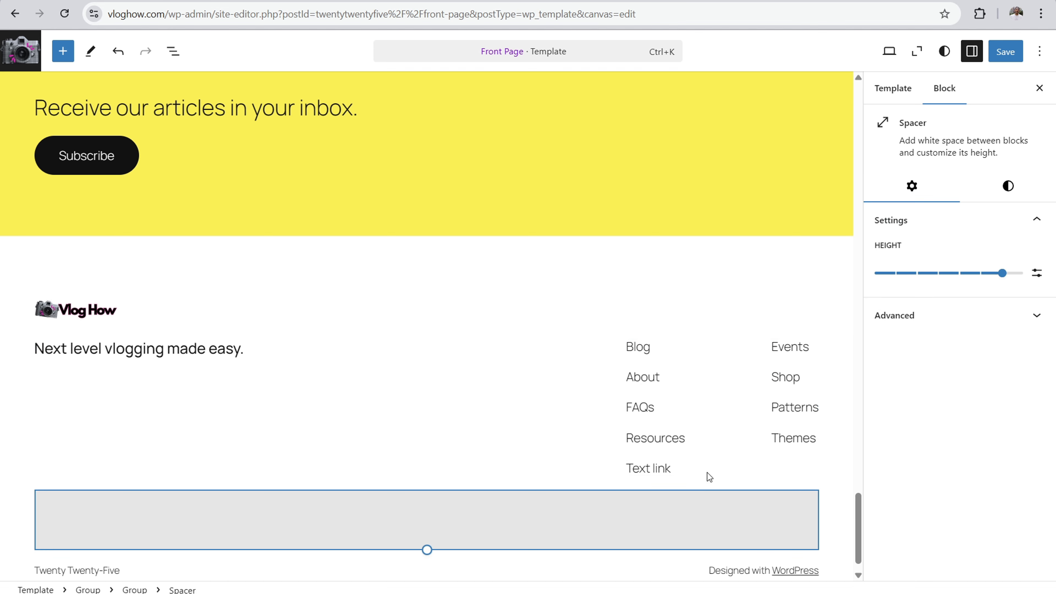
Step: Insert a paragraph block at the end of the row holding the footer link columns and replace it with a Social Icons block
left_click(720, 367)
left_click(686, 370)
left_click(605, 357)
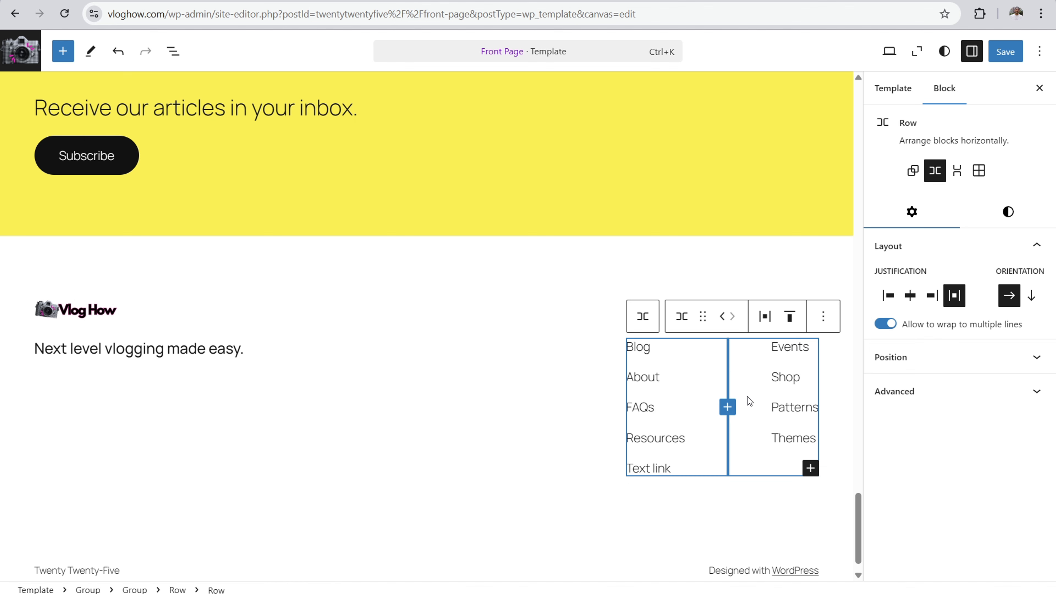
left_click(811, 468)
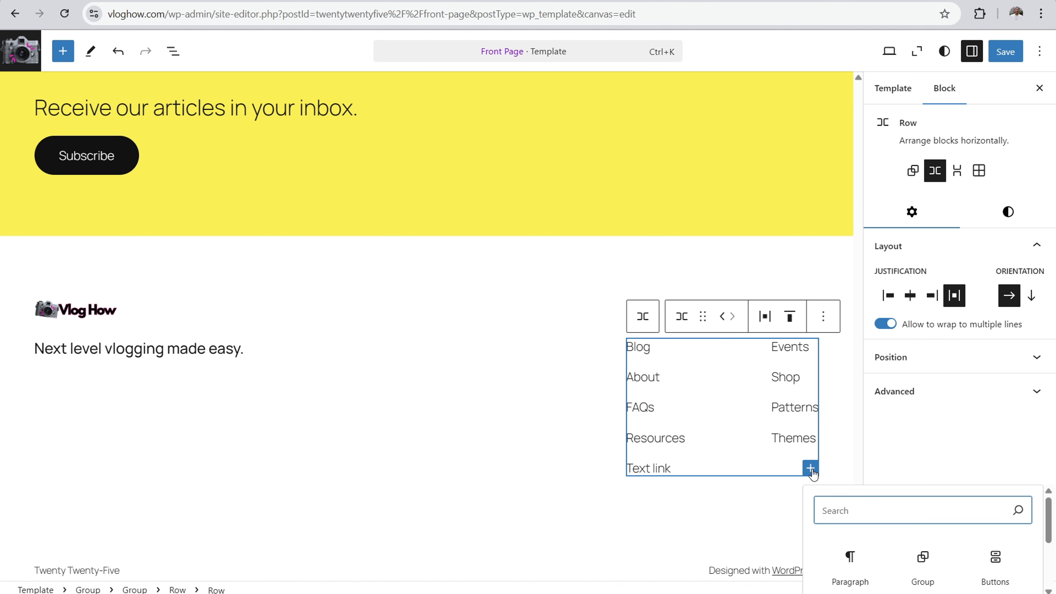
left_click(843, 565)
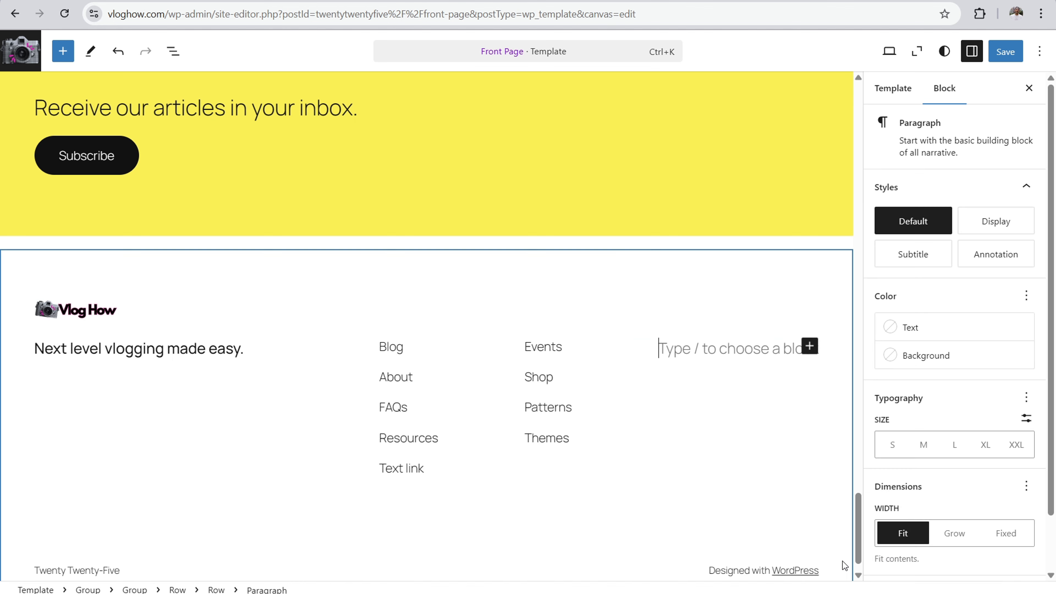
left_click(809, 347)
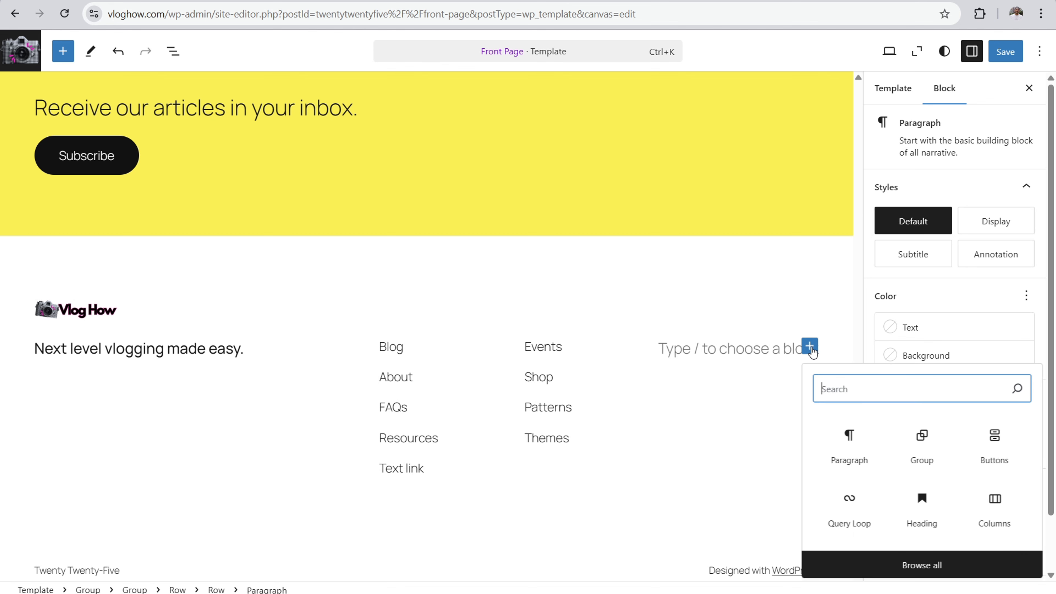
type("soc")
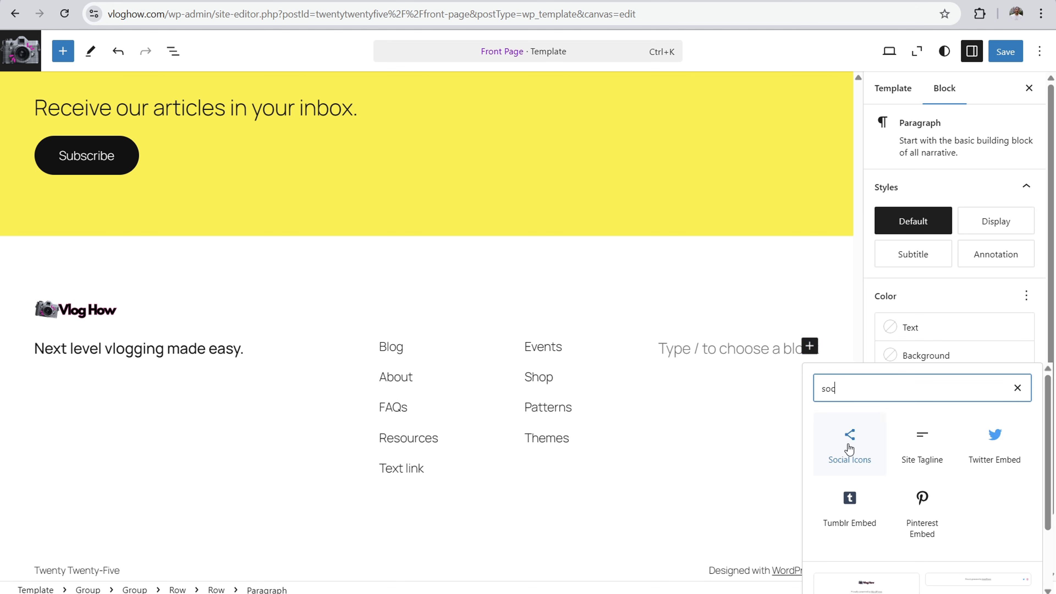
left_click(850, 444)
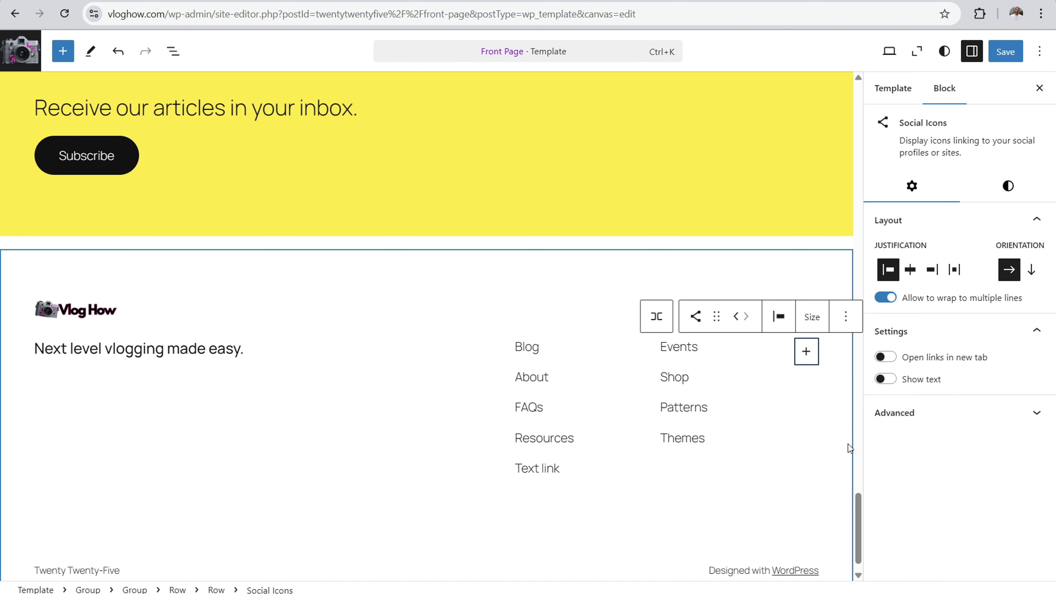
Step: Add Facebook, X and YouTube icons to the footer's Social Icons block
left_click(807, 354)
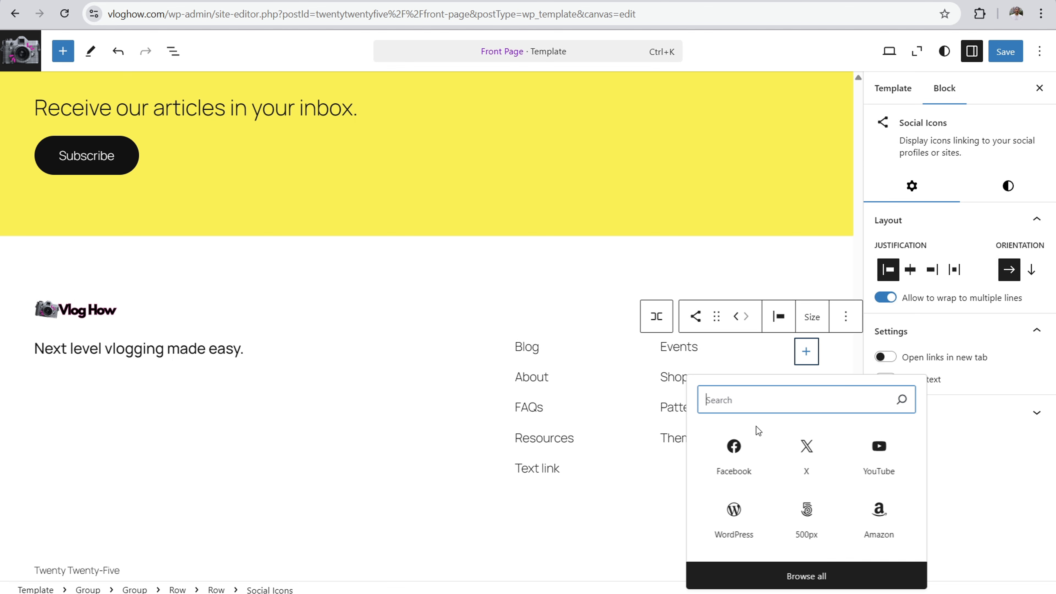
left_click(731, 453)
left_click(806, 353)
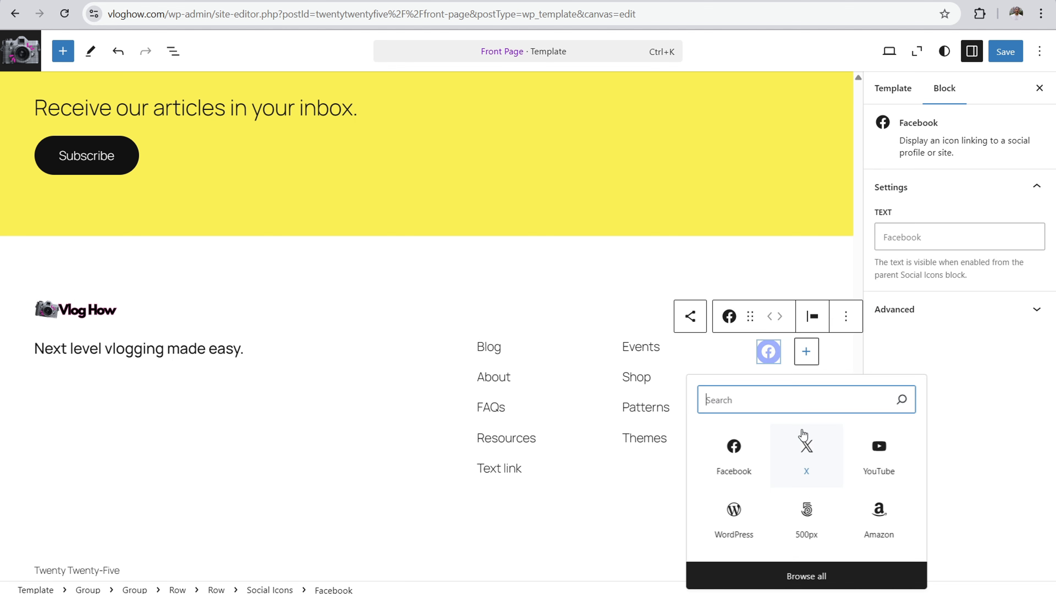
left_click(807, 448)
left_click(806, 353)
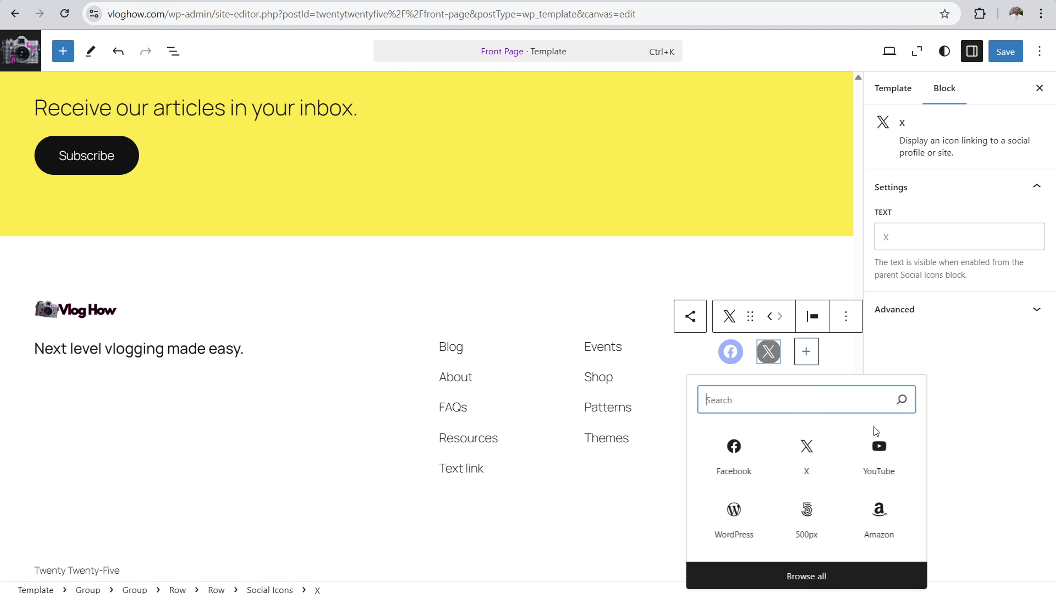
left_click(878, 448)
left_click(515, 261)
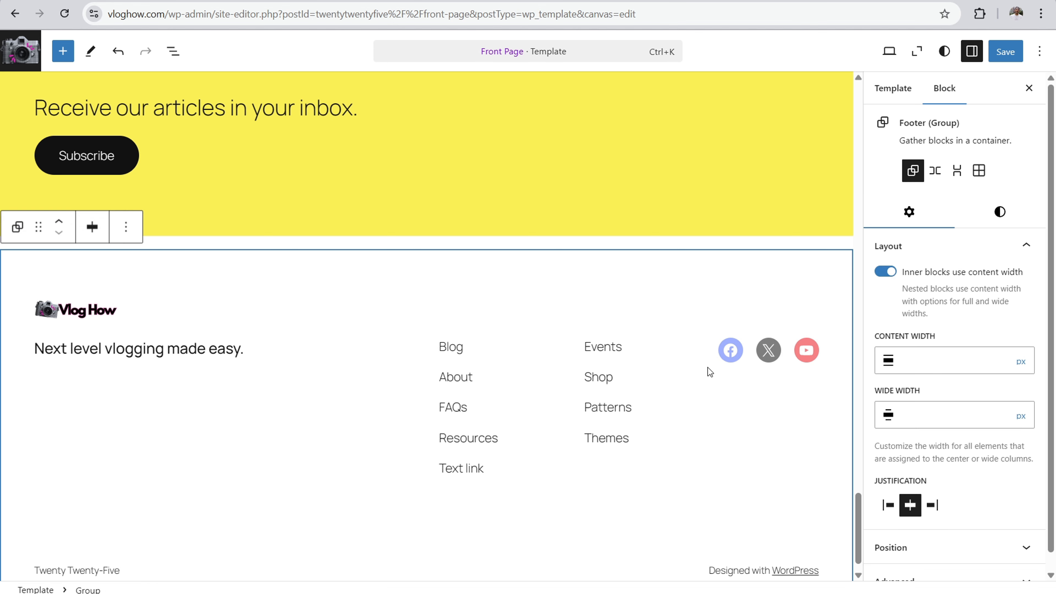
Step: Examine the social link entry of the three footer icons and the Facebook icon's general and advanced settings
left_click(732, 351)
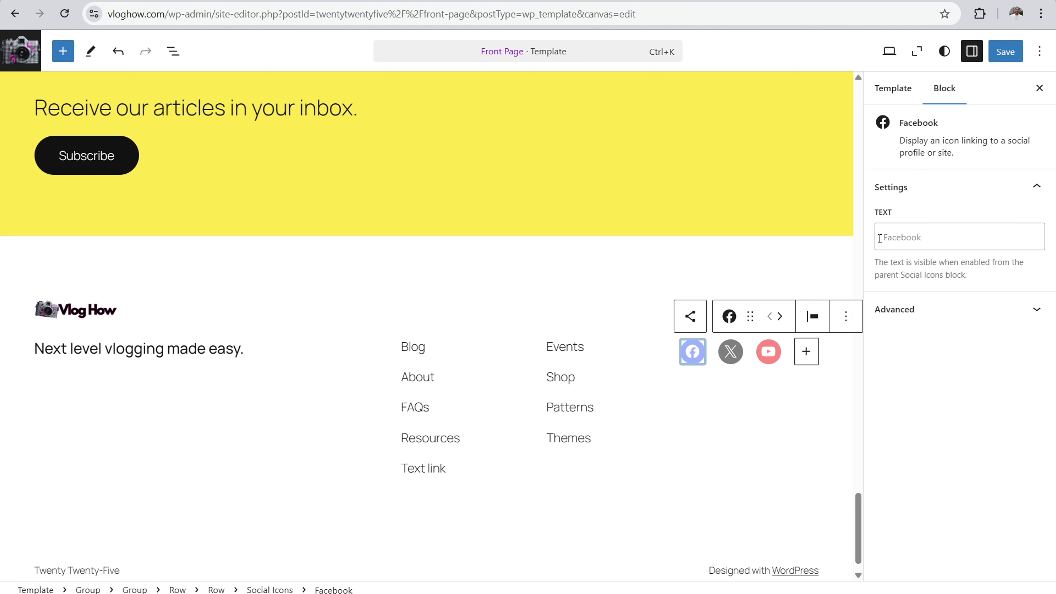
left_click(692, 353)
left_click(732, 351)
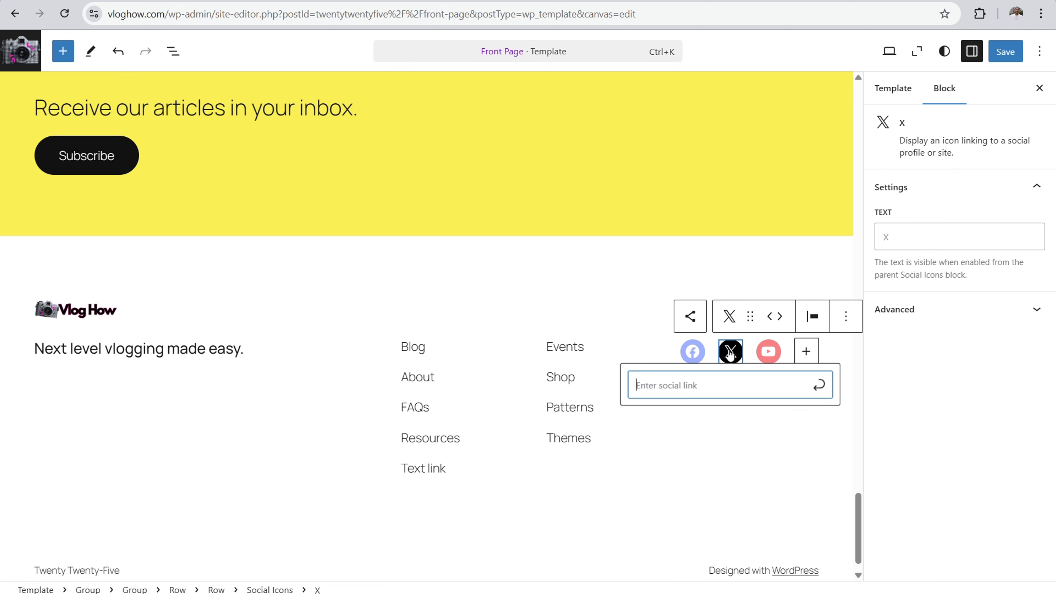
left_click(768, 352)
left_click(693, 361)
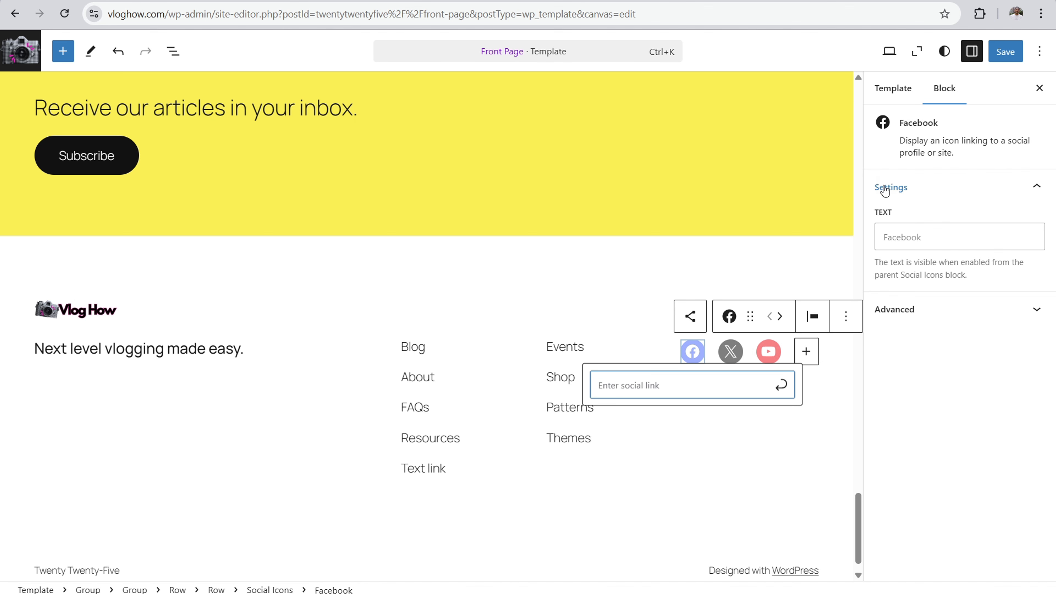
left_click(1005, 200)
left_click(975, 193)
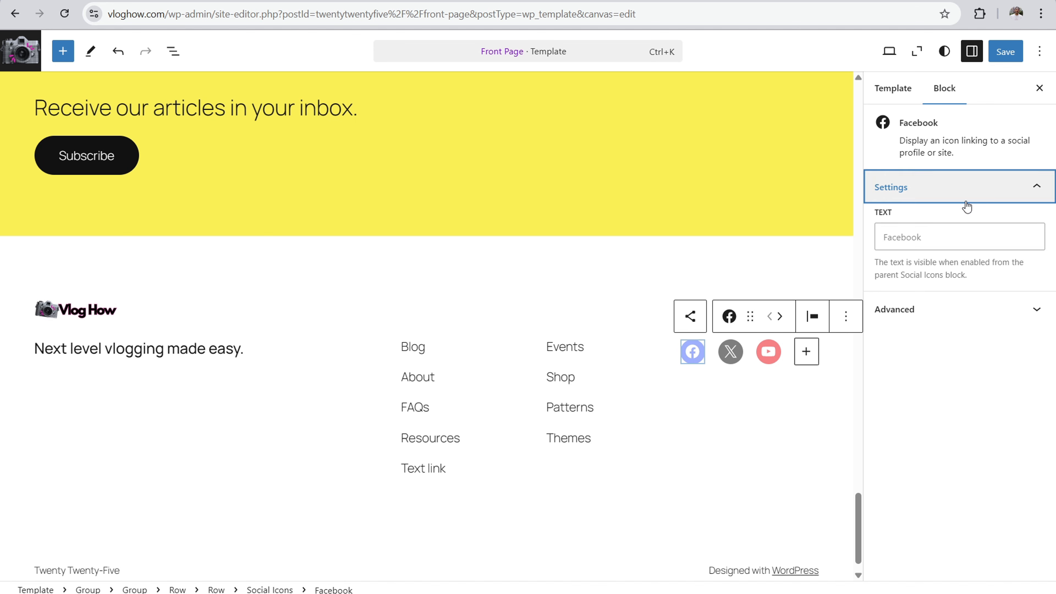
left_click(949, 316)
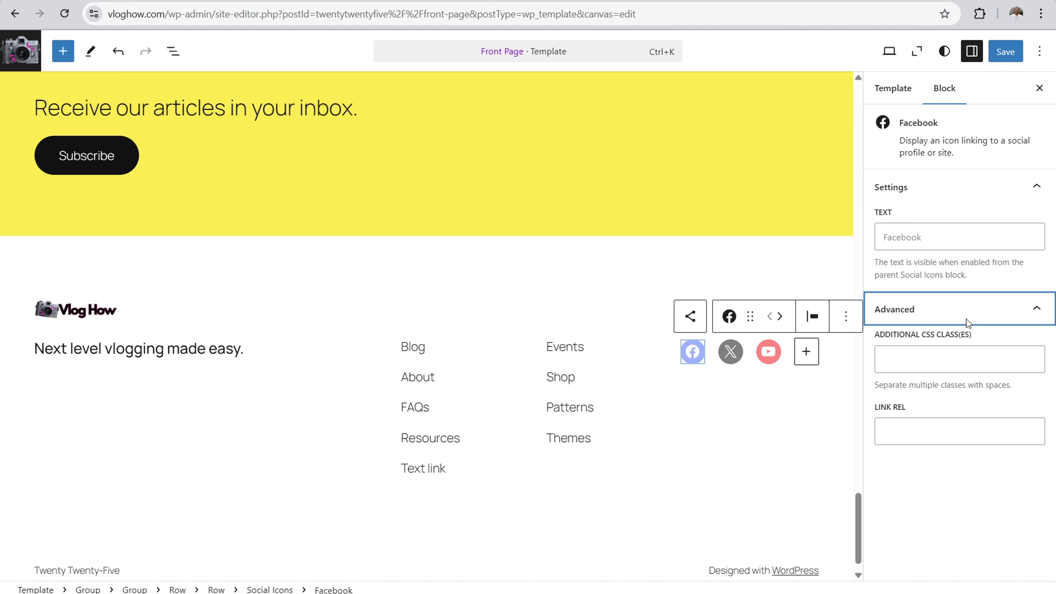
Step: Save the pending site changes to the Tagline, the Front Page template and Navigation 11
left_click(572, 277)
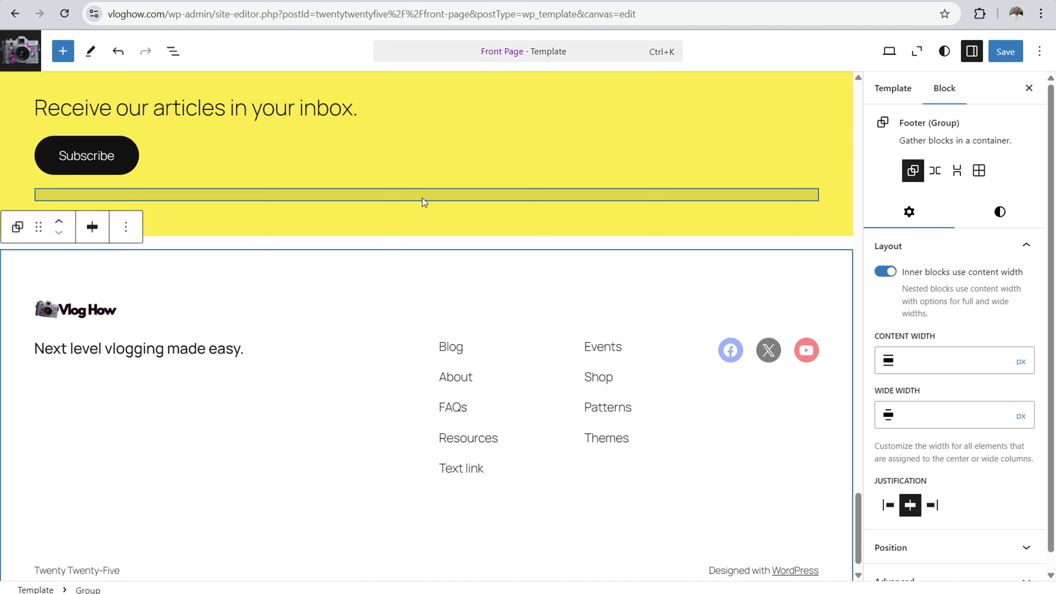
left_click(1003, 53)
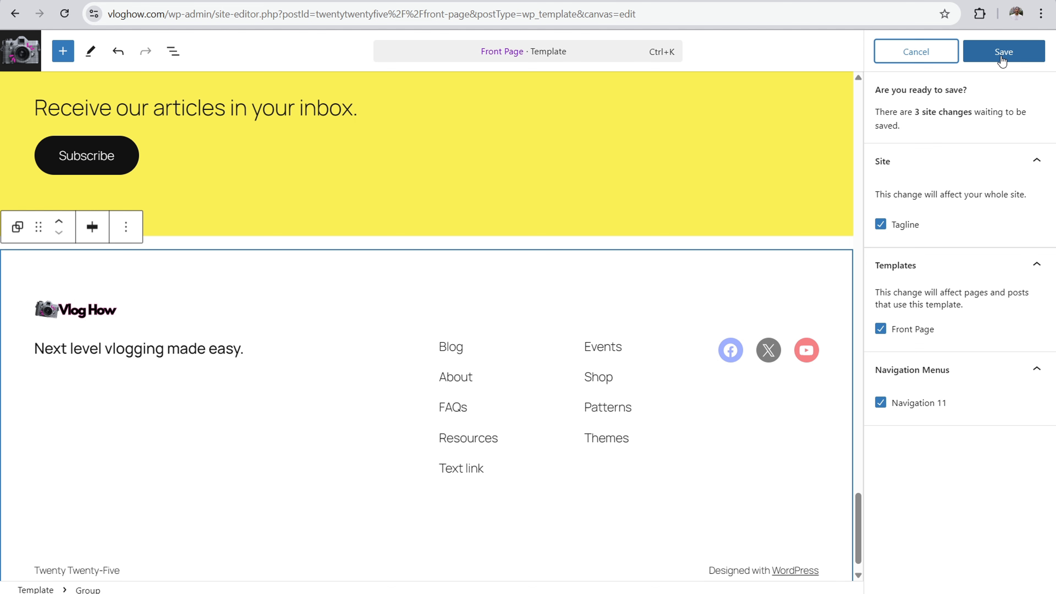
left_click(1001, 58)
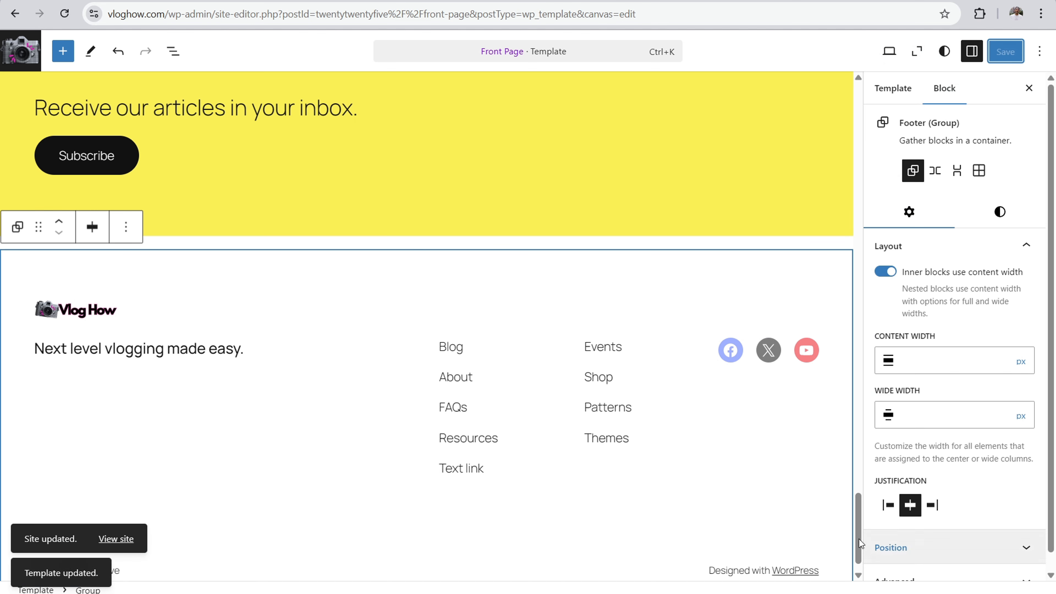
Step: Replace the theme-name paragraph in the footer's bottom row with "Copyright Vloghow.com Privacy | Terms"
left_click_drag(854, 532, 857, 557)
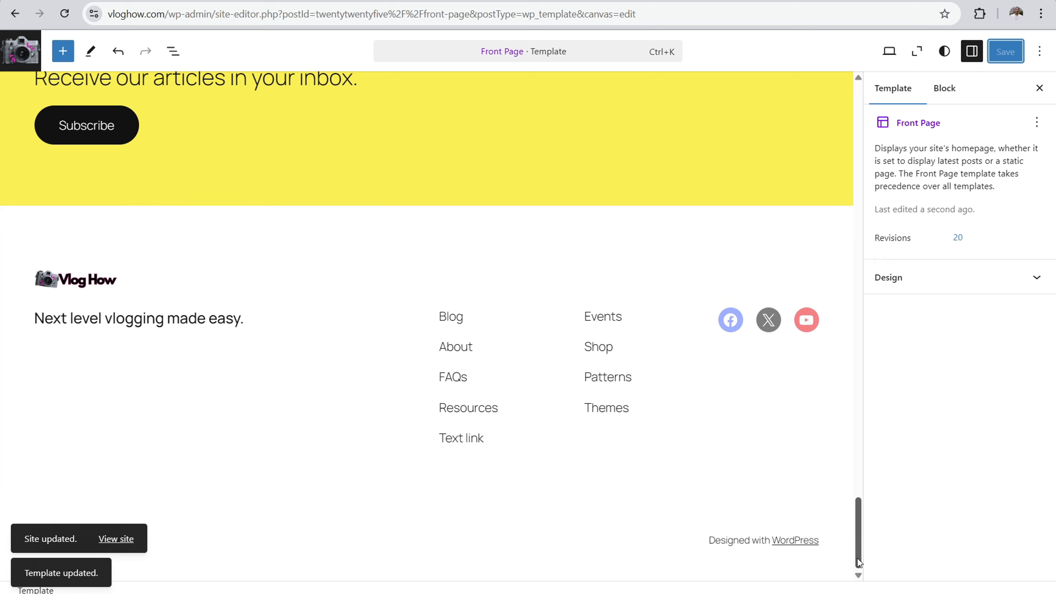
left_click(151, 565)
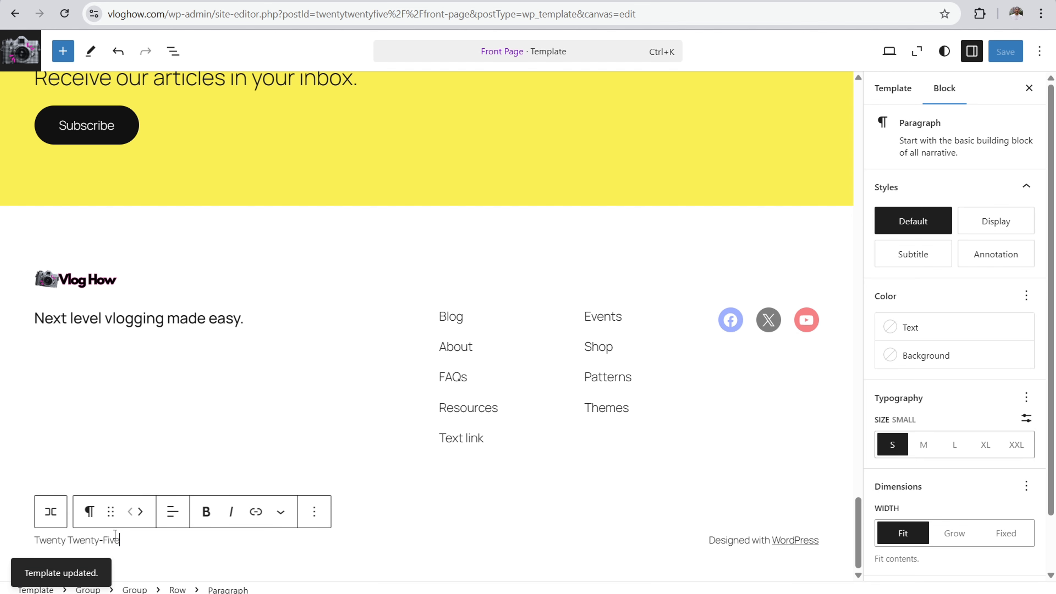
left_click(99, 540)
key("Right")
key("Right")
key("Right")
key("Right")
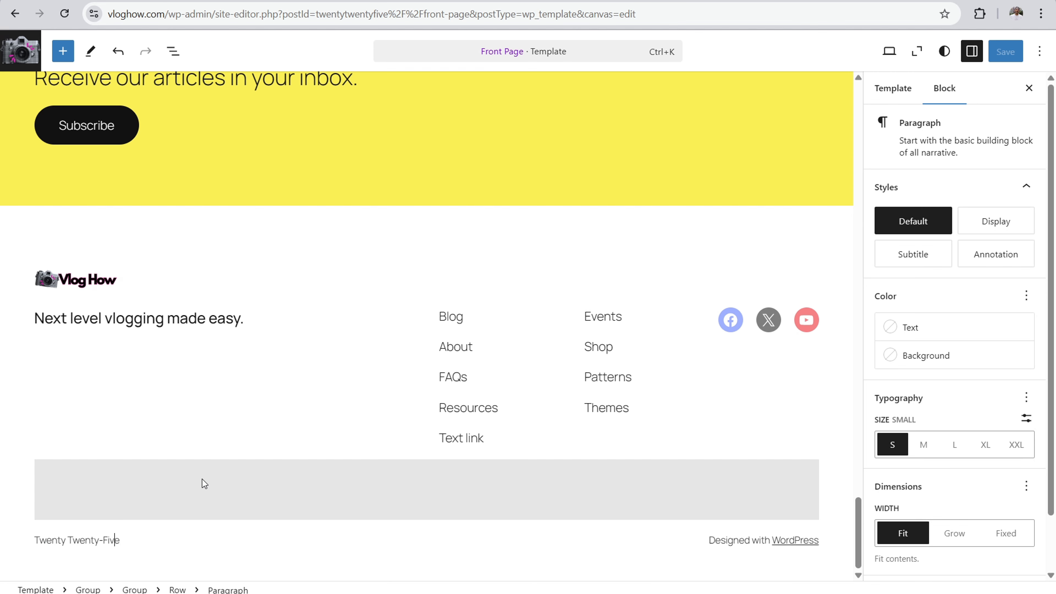
key("BackSpace")
key("BackSpace")
key("BackSpace")
key("BackSpace")
key("BackSpace")
key("BackSpace")
key("BackSpace")
key("BackSpace")
key("BackSpace")
key("BackSpace")
key("BackSpace")
key("BackSpace")
key("BackSpace")
key("BackSpace")
key("BackSpace")
key("BackSpace")
key("BackSpace")
key("BackSpace")
type("Copyrig")
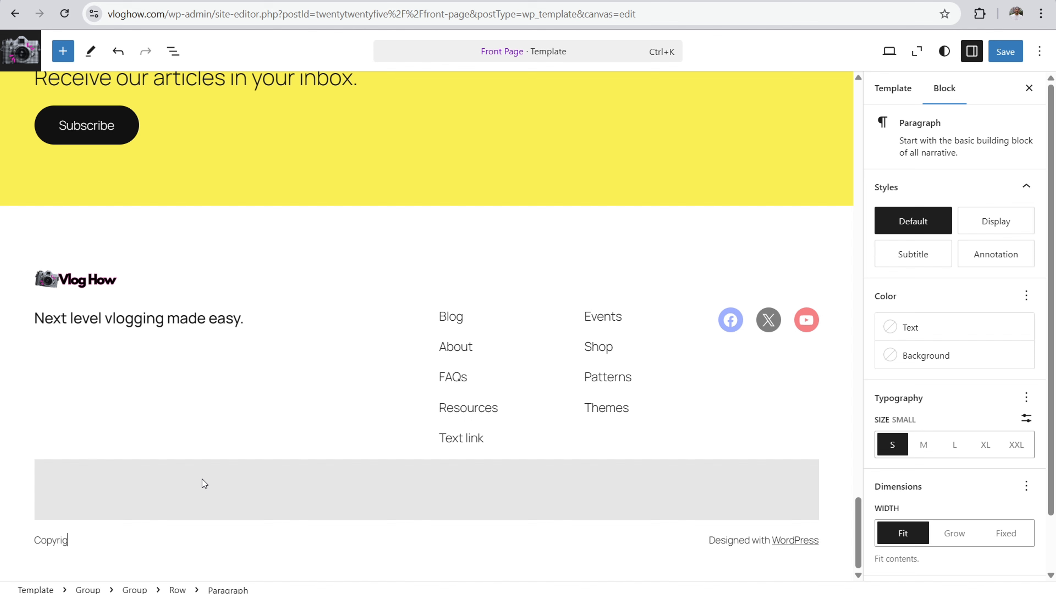
type("ht Vloghow.com Privacy I Terms")
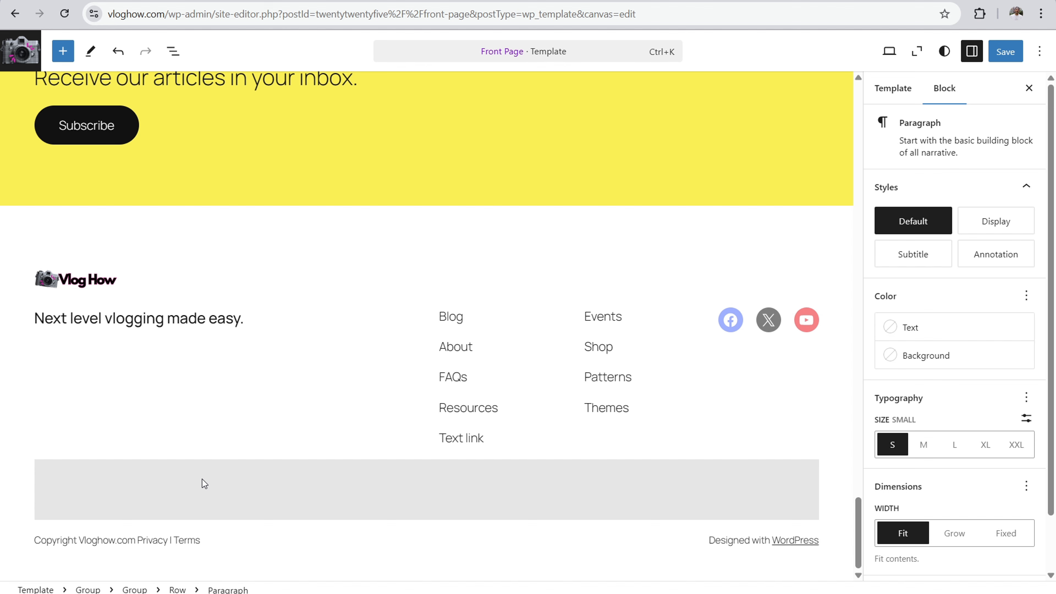
Step: Insert a vertical-bar separator between "Vloghow.com" and "Privacy" in the footer's copyright line
left_click(138, 539)
type("I")
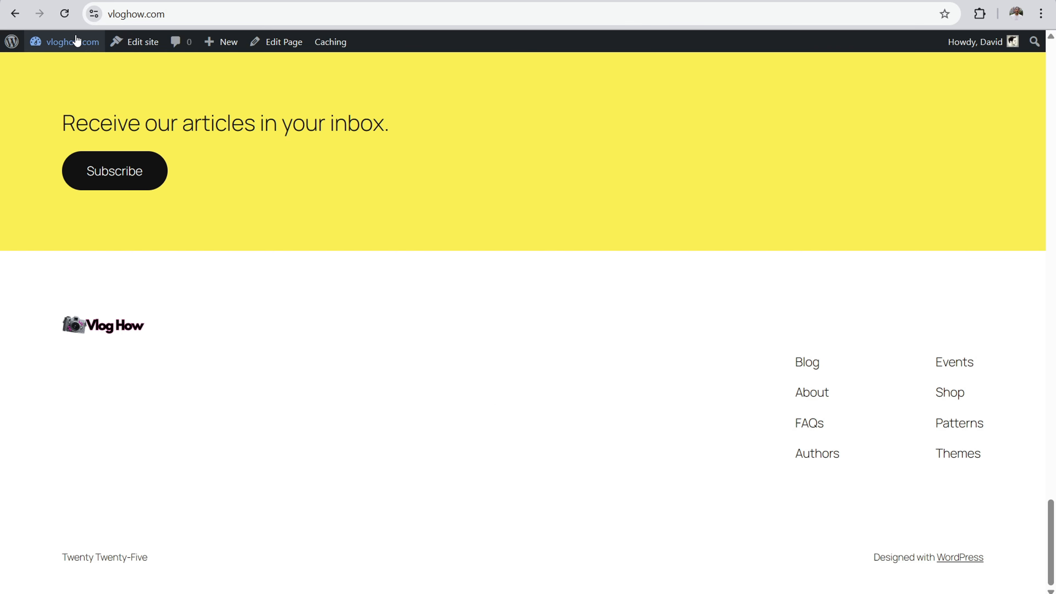
Step: Open the Privacy Policy page from the site's page list, view it live and copy its web address
mouse_move(75, 42)
left_click(72, 74)
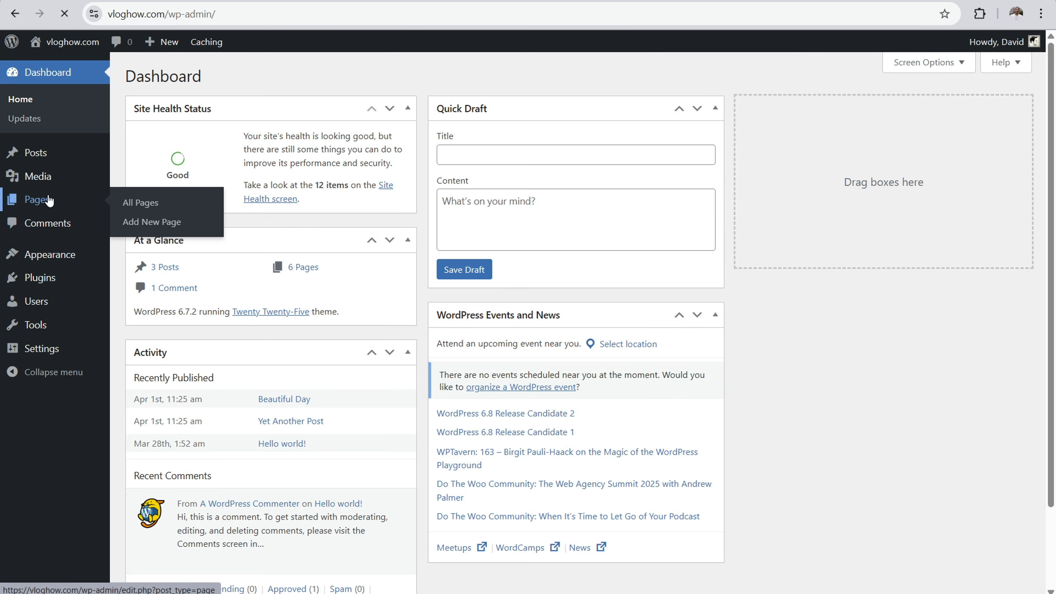
left_click(46, 200)
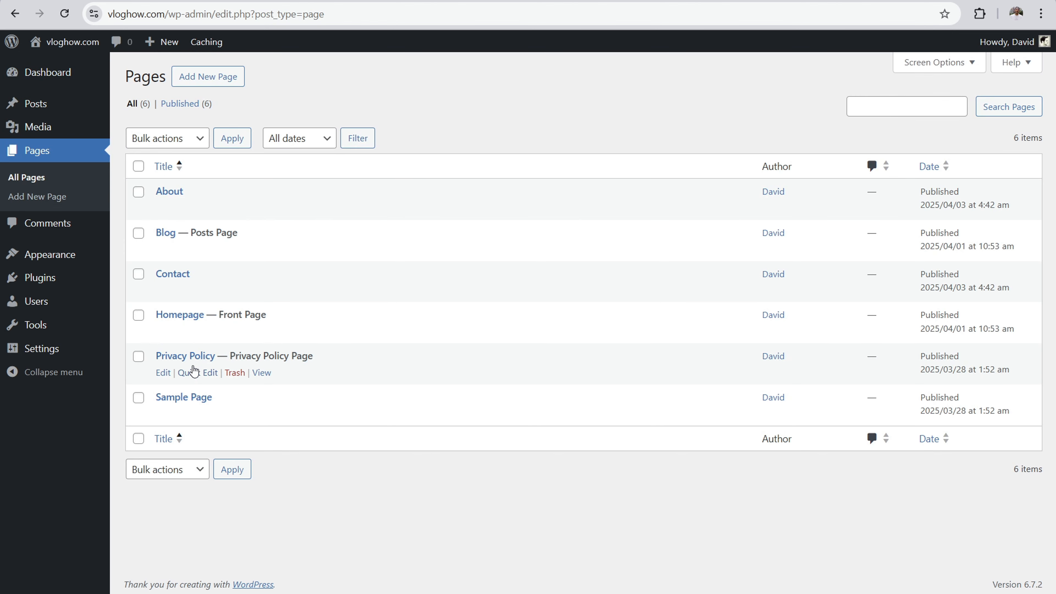
left_click(191, 358)
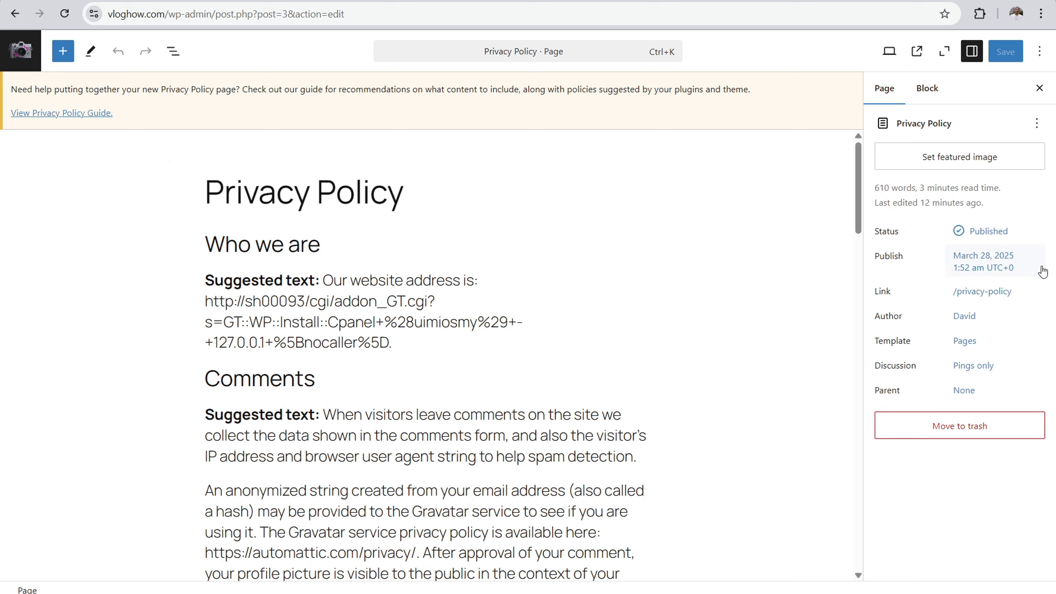
left_click(974, 298)
left_click(746, 393)
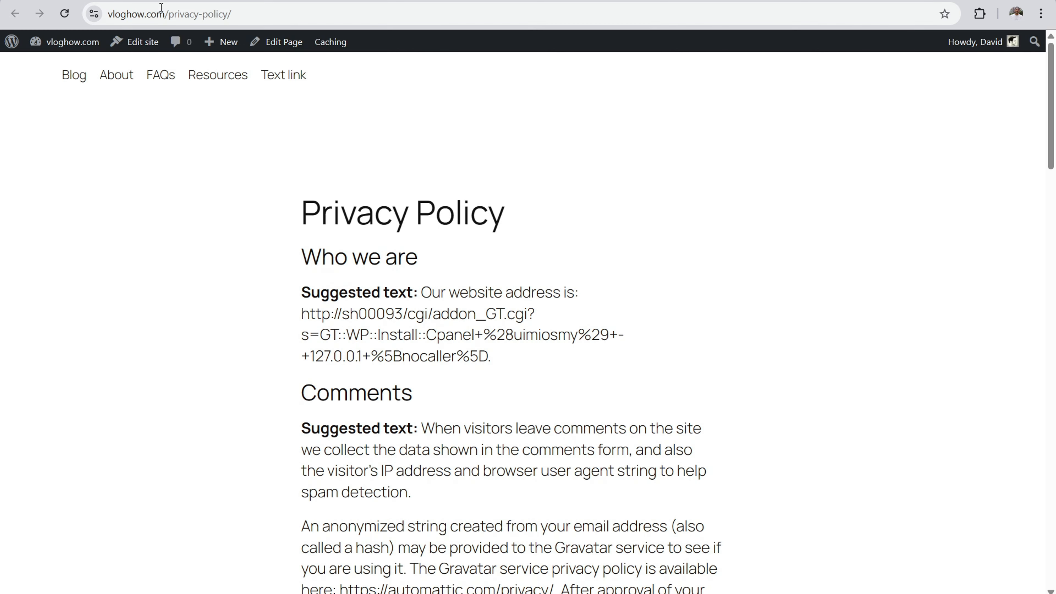
left_click(158, 14)
right_click(155, 14)
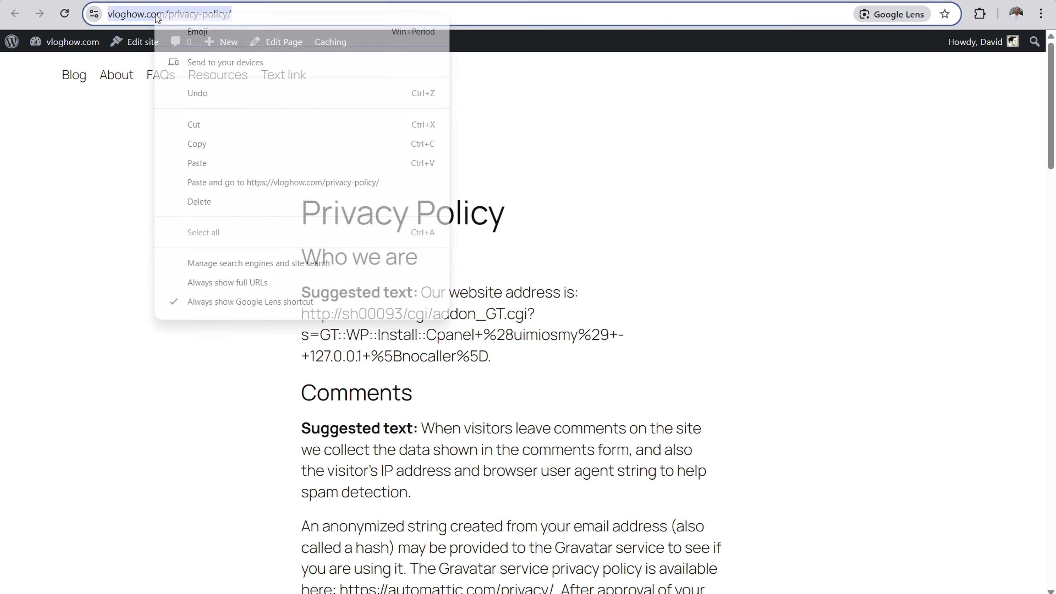
left_click(191, 141)
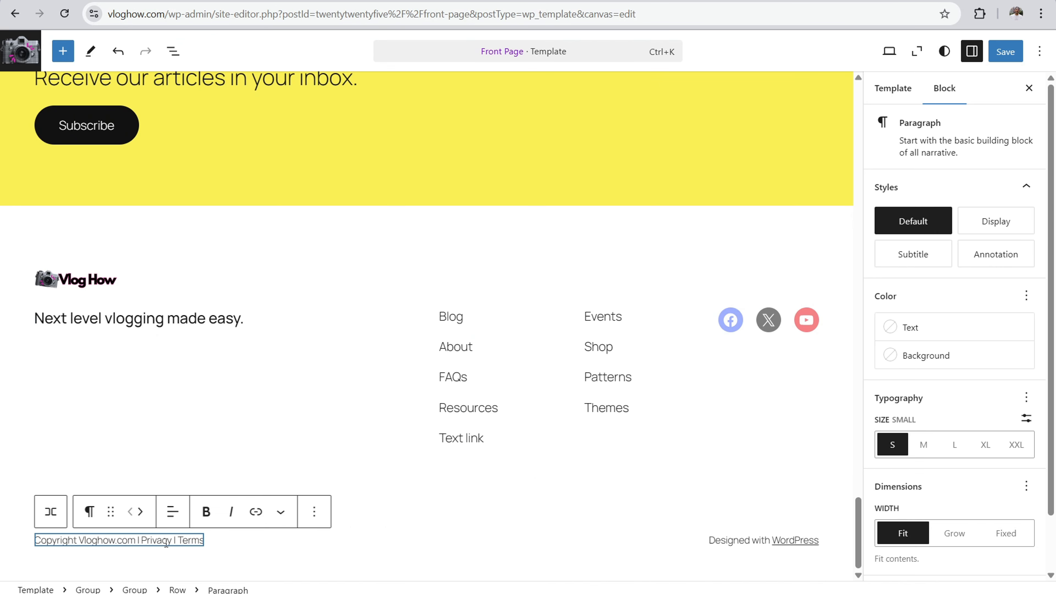
left_click_drag(171, 541, 141, 541)
left_click(256, 512)
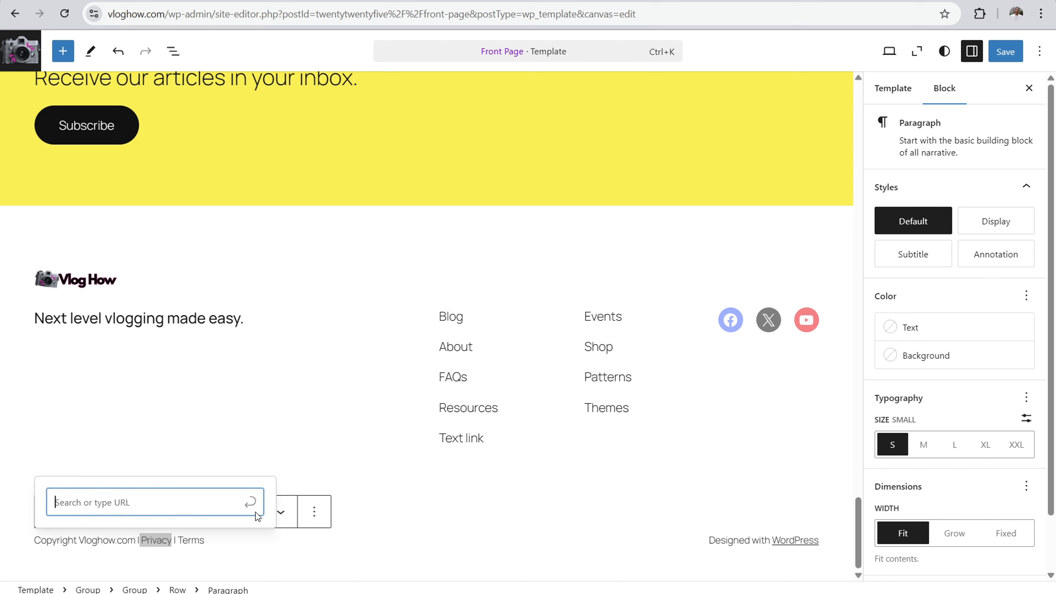
right_click(122, 497)
left_click(80, 508)
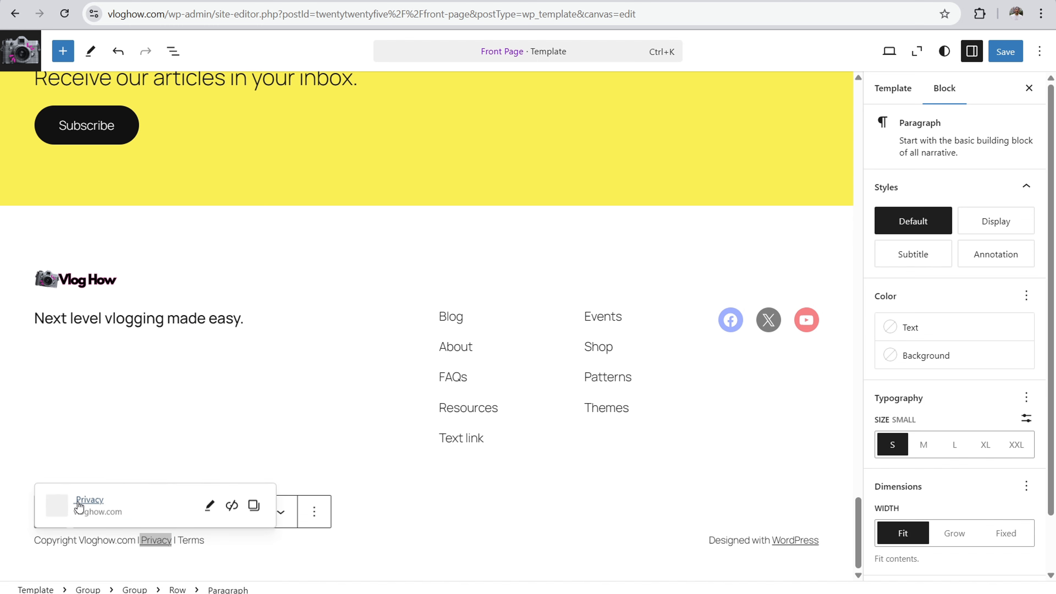
left_click(209, 505)
left_click(144, 437)
key("BackSpace")
key("BackSpace")
key("BackSpace")
key("BackSpace")
key("BackSpace")
key("BackSpace")
key("BackSpace")
key("BackSpace")
key("BackSpace")
key("BackSpace")
key("BackSpace")
key("BackSpace")
key("BackSpace")
key("BackSpace")
key("BackSpace")
key("BackSpace")
key("BackSpace")
key("BackSpace")
key("BackSpace")
key("BackSpace")
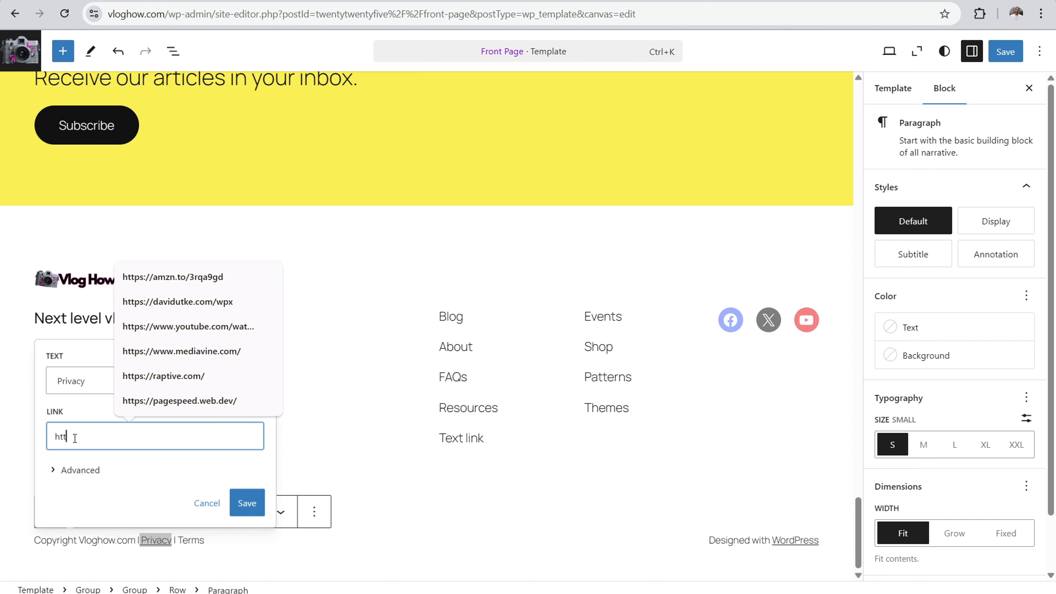
right_click(67, 461)
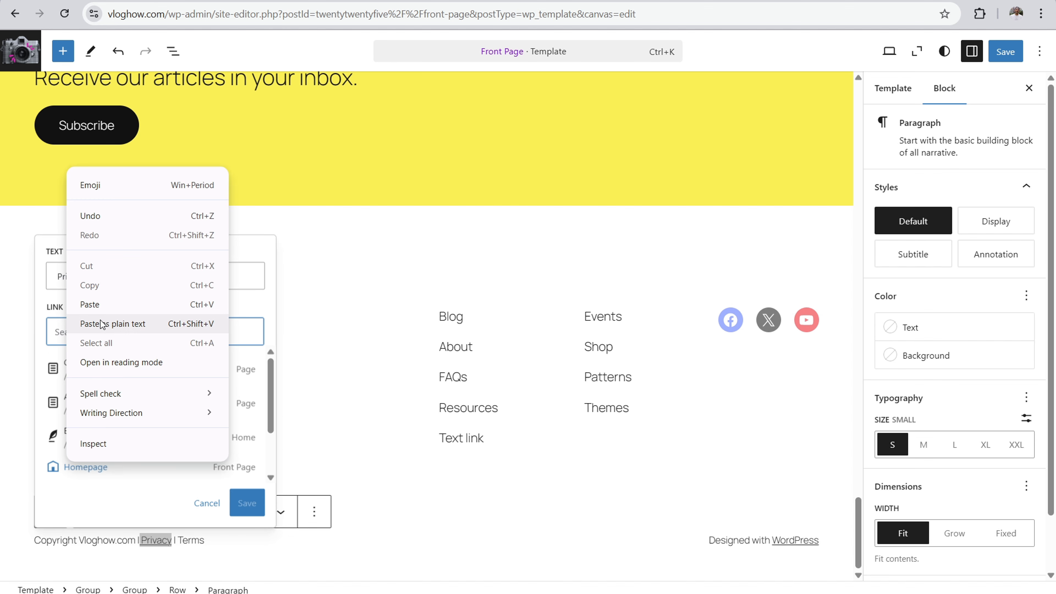
left_click(100, 307)
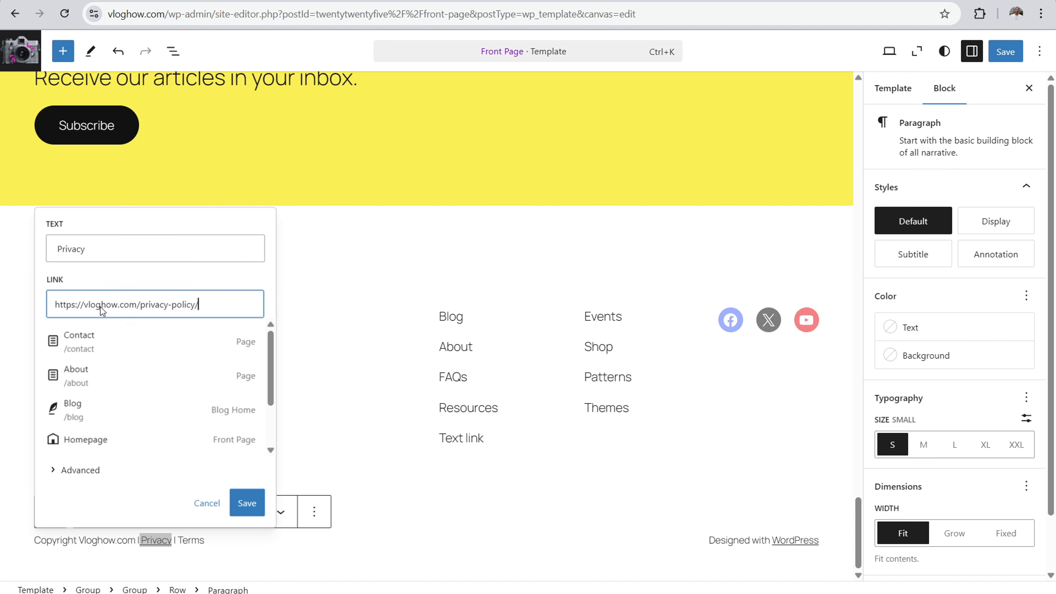
left_click(247, 502)
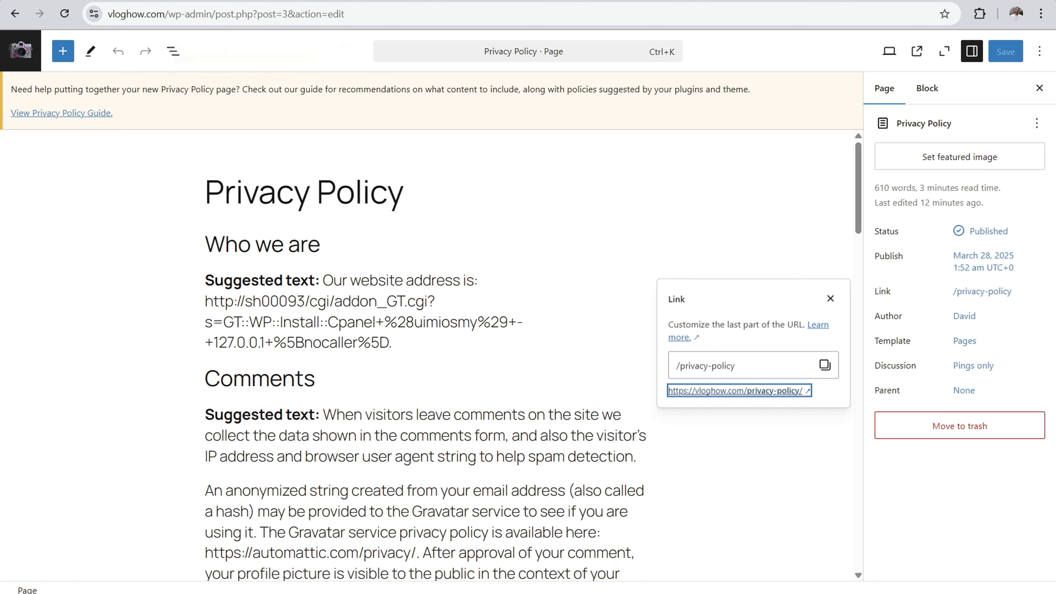
Step: Replace "Designed" with "Hosting provided by" in the credit paragraph of the Front Page footer's bottom row
left_click(117, 1)
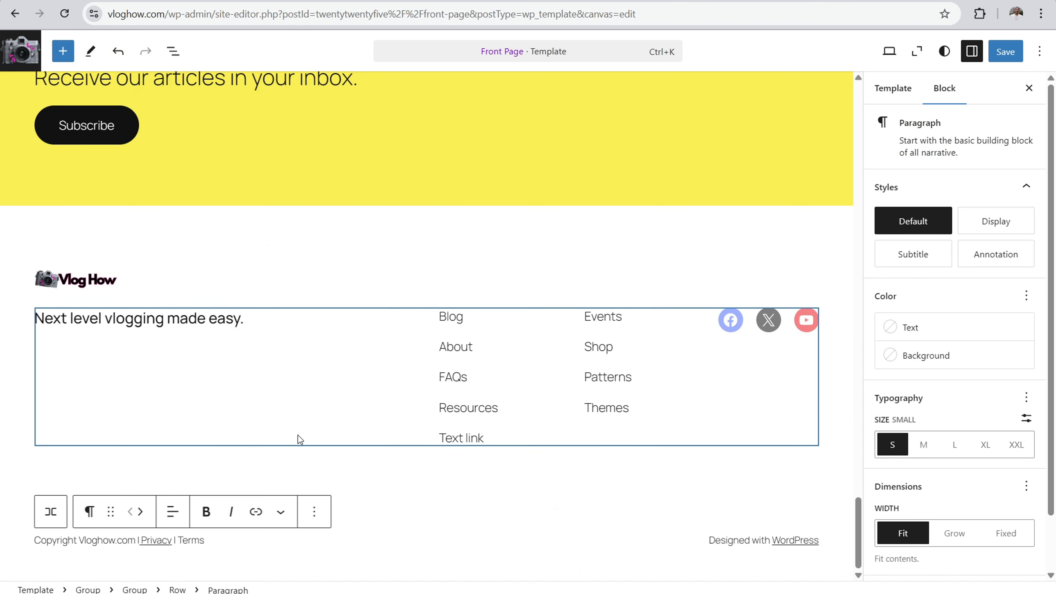
left_click(733, 539)
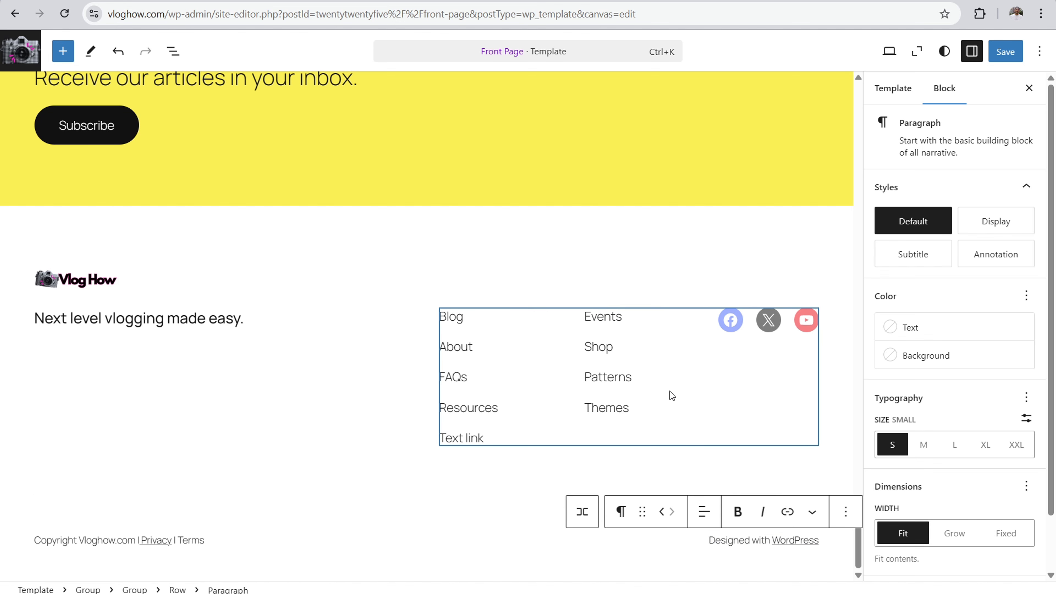
key("Right")
key("Right")
key("BackSpace")
key("BackSpace")
key("BackSpace")
key("BackSpace")
key("BackSpace")
key("BackSpace")
key("BackSpace")
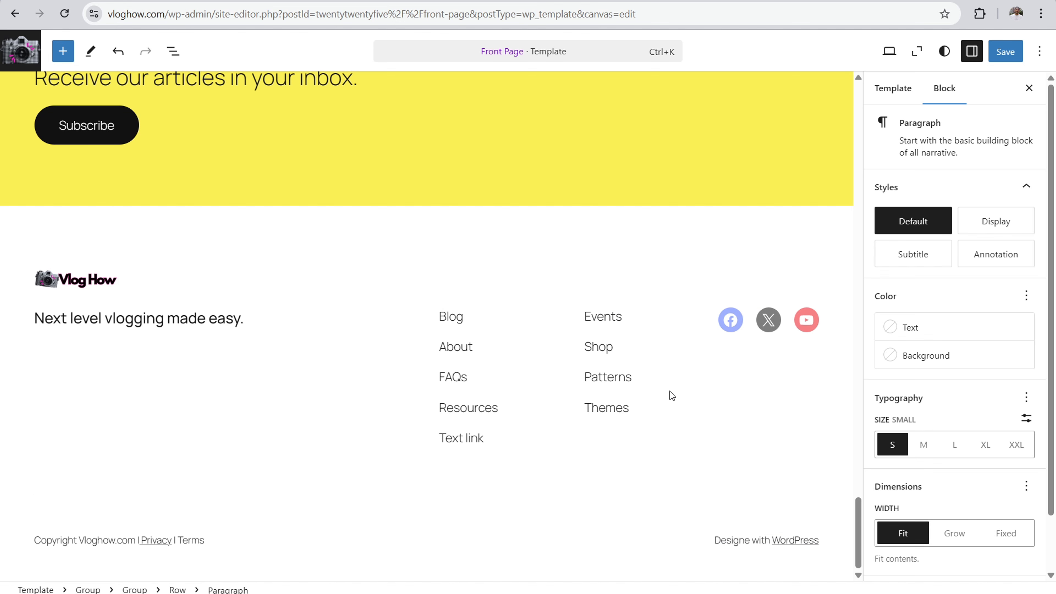
key("BackSpace")
type("Hosting provided by")
Step: Replace "with WordPress" with "Bluehost" so the footer credit reads "Hosting provided by Bluehost", keeping the last word linked
key("Right")
key("Right")
key("Right")
key("Right")
key("Right")
key("BackSpace")
key("BackSpace")
key("BackSpace")
key("BackSpace")
key("BackSpace")
key("BackSpace")
key("BackSpace")
key("BackSpace")
key("BackSpace")
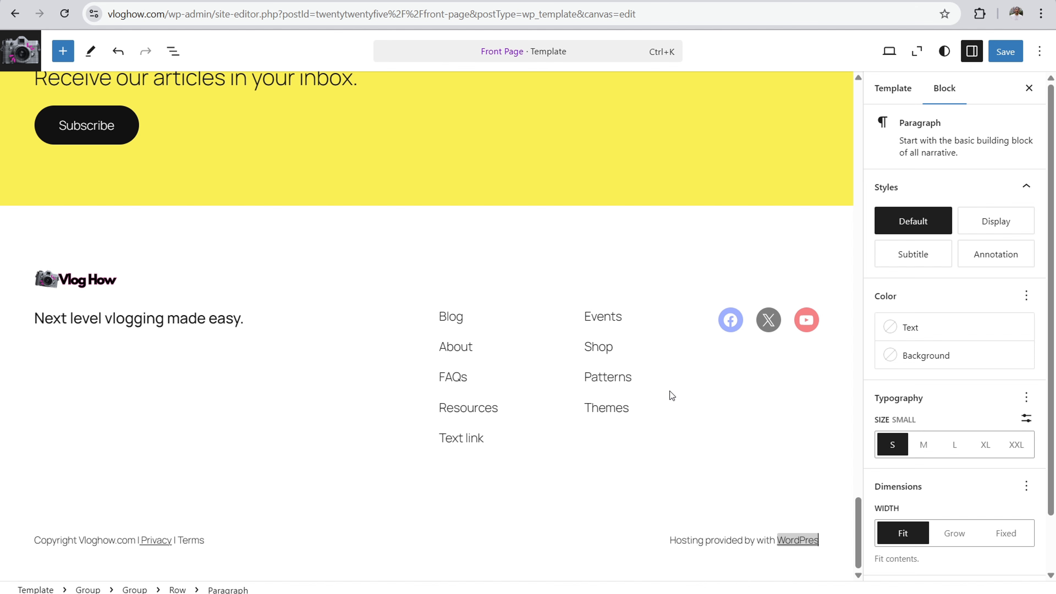
key("BackSpace")
key("BackSpace")
key("BackSpace")
key("BackSpace")
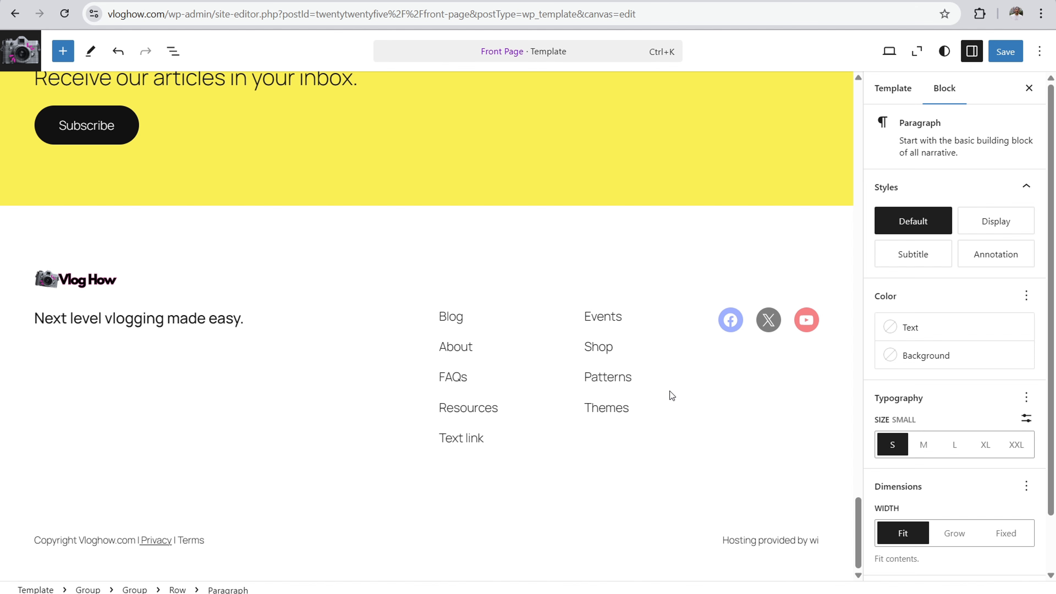
type("Bluehost")
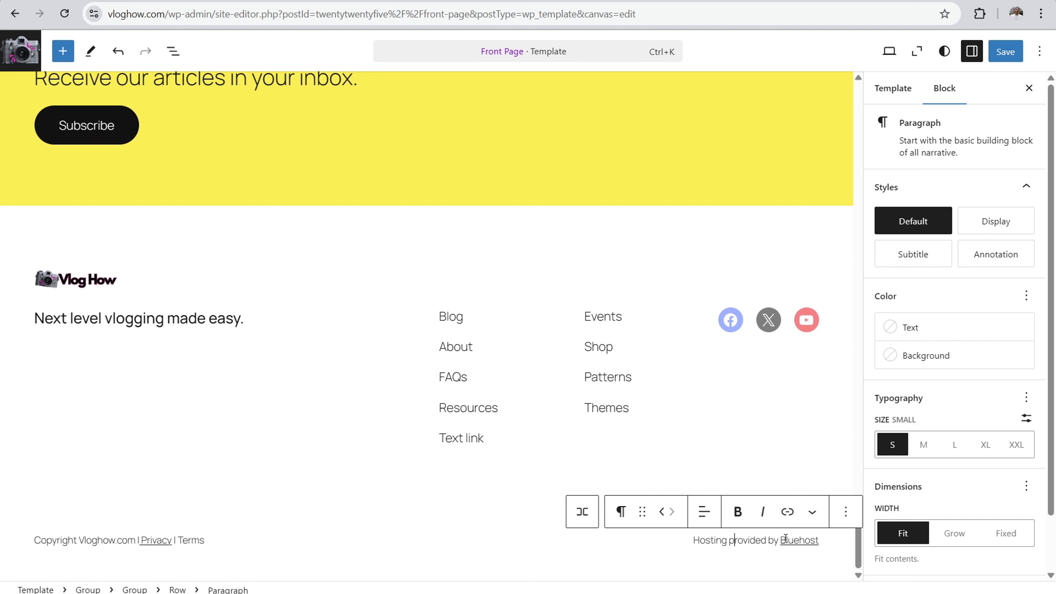
Step: Check the link behind "Bluehost" in the footer credit and save the Front Page template
left_click(804, 539)
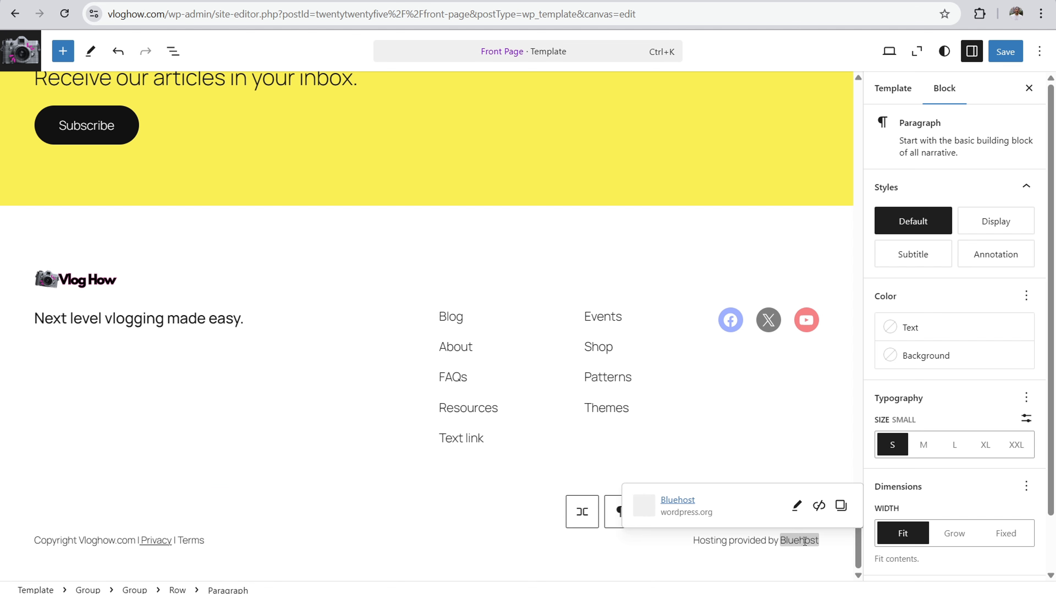
left_click(739, 540)
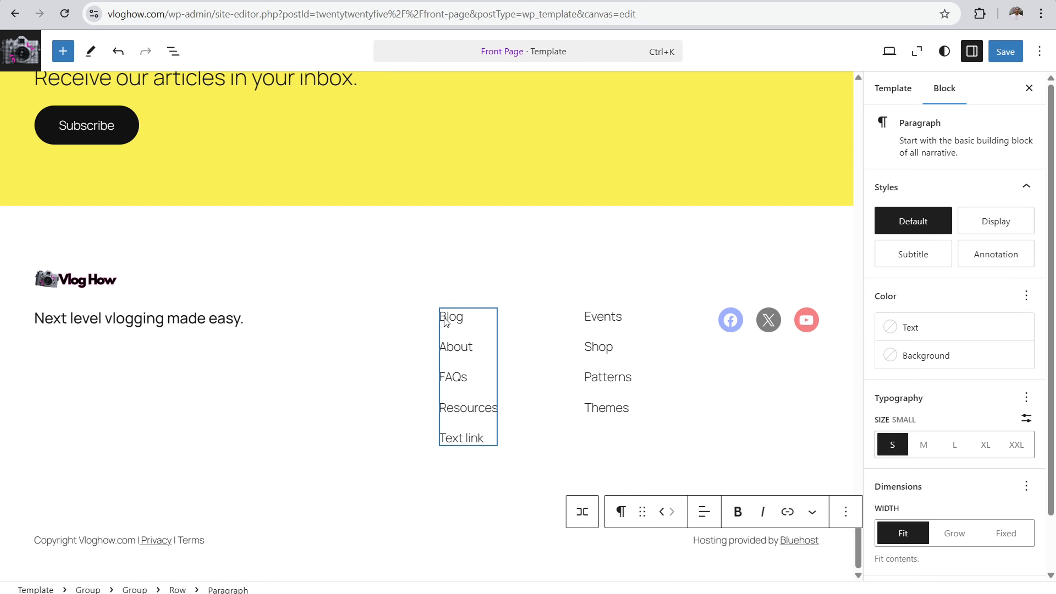
left_click_drag(857, 561, 894, 531)
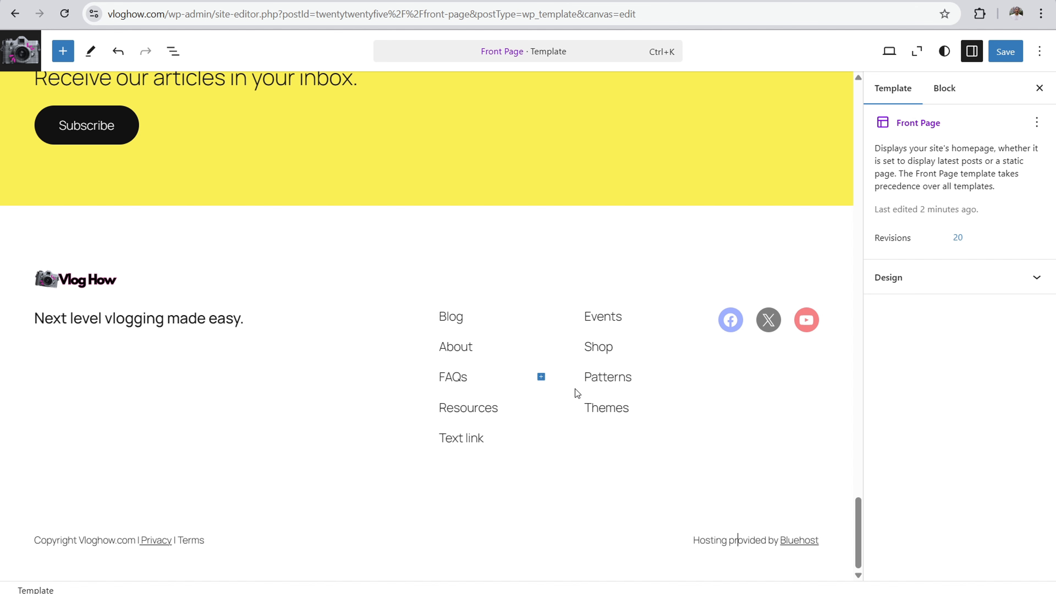
left_click(999, 58)
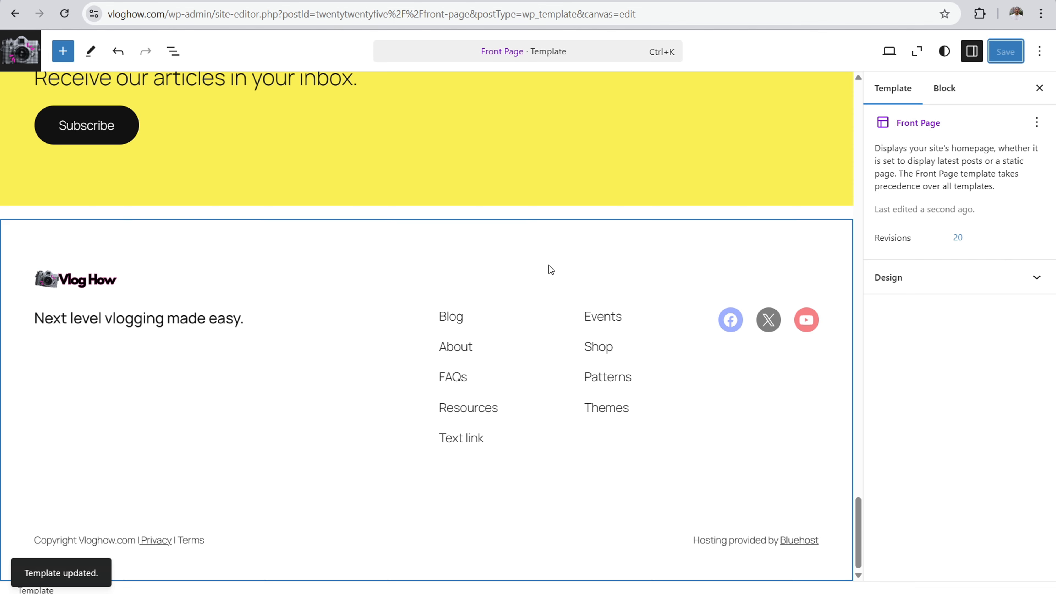
Step: Leave the template and open the Footer template part from the site's footer patterns to examine its content
left_click(30, 48)
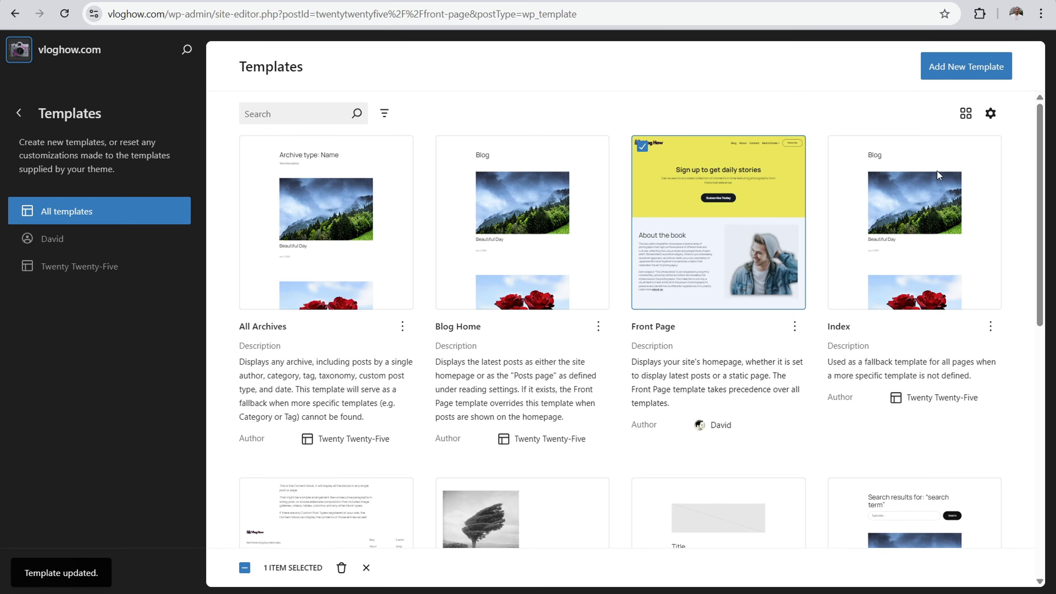
left_click(18, 120)
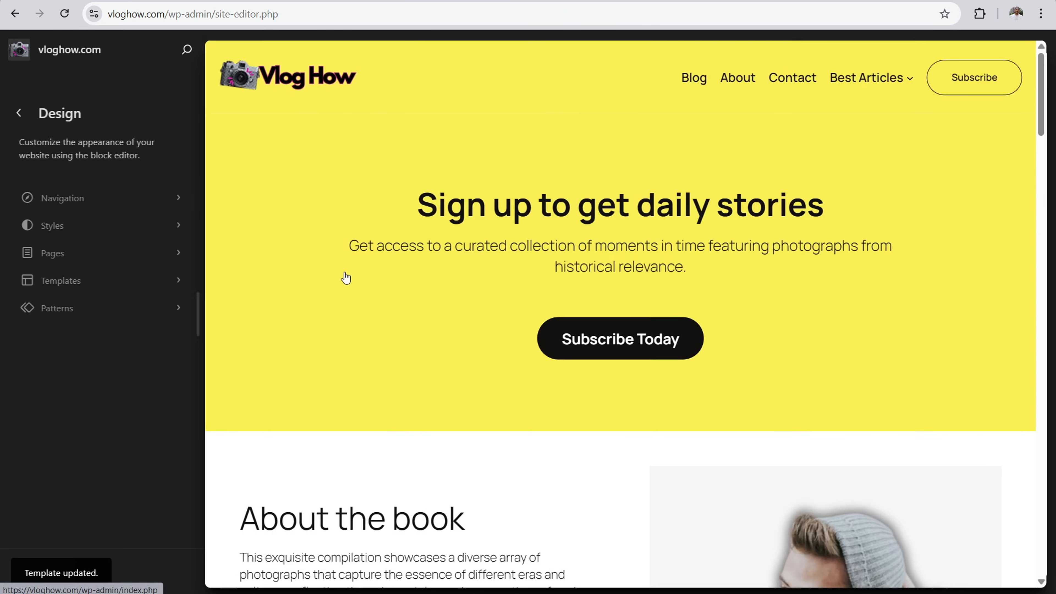
left_click(97, 308)
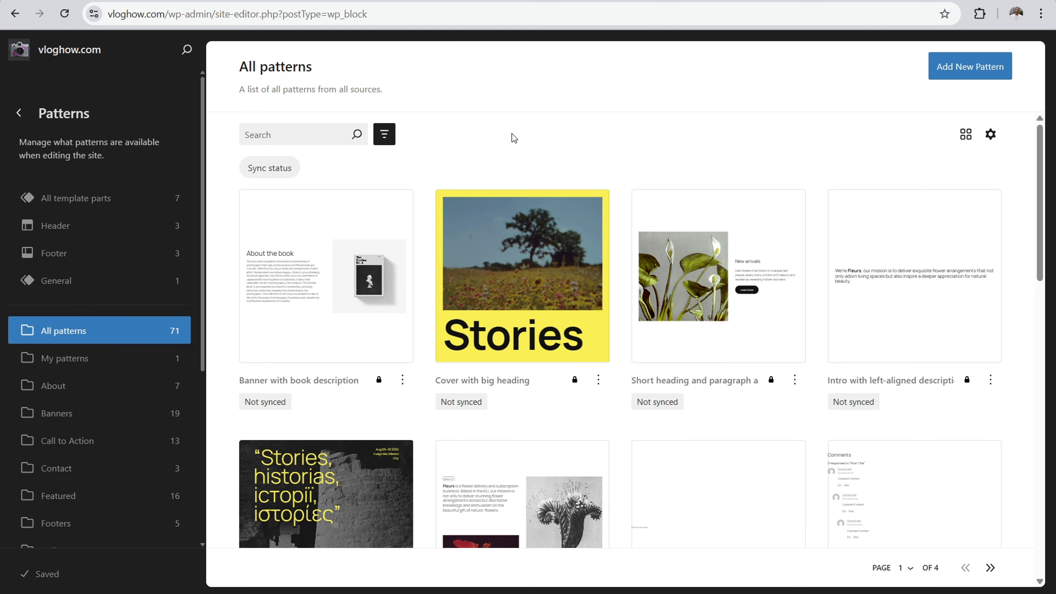
left_click(77, 256)
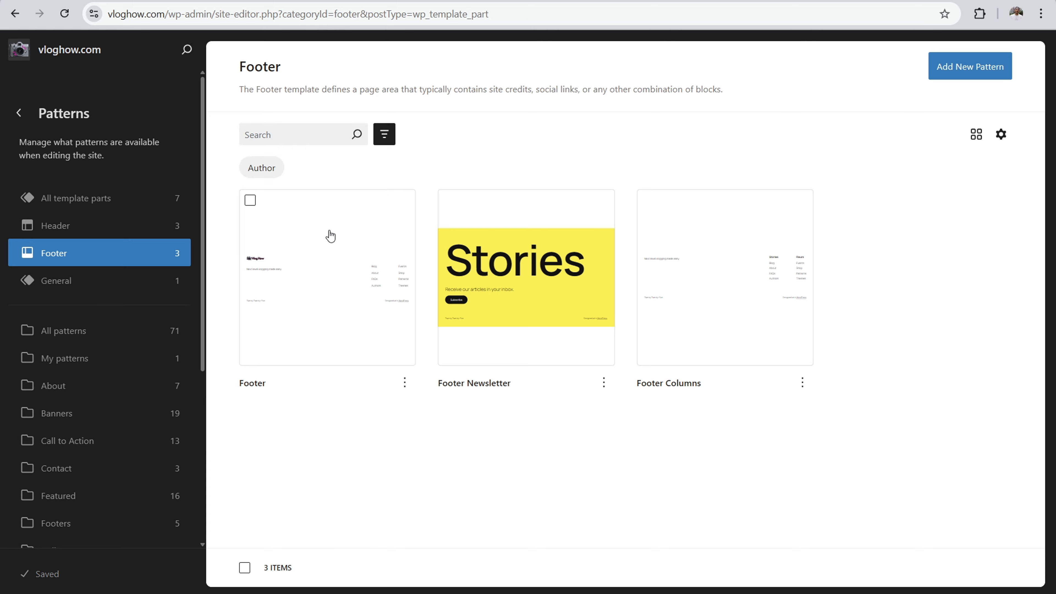
left_click(328, 218)
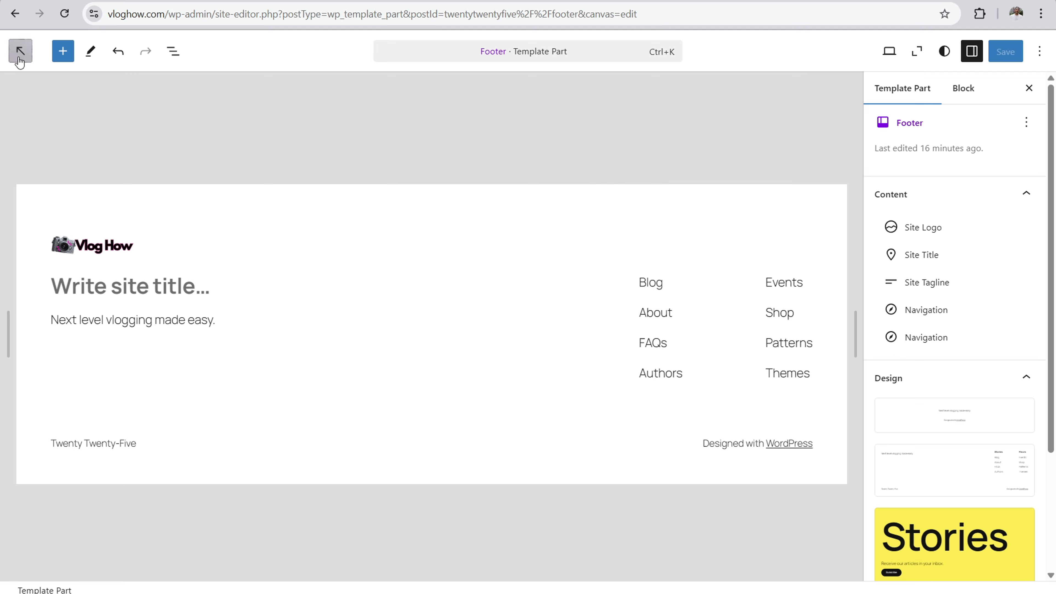
Step: Leave the Footer template part and reopen the Front Page template for editing
left_click(20, 52)
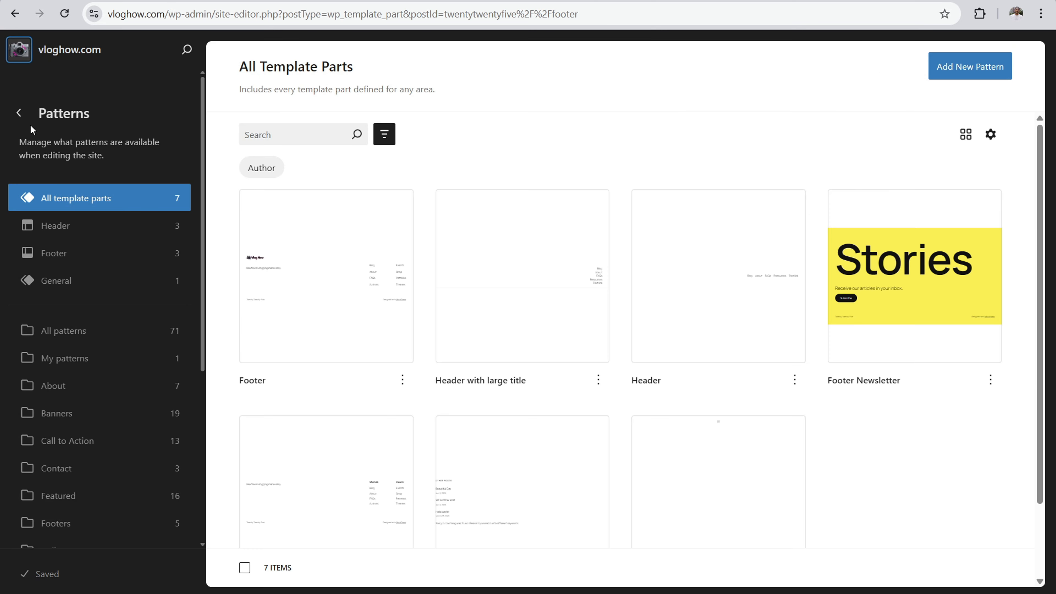
left_click(19, 113)
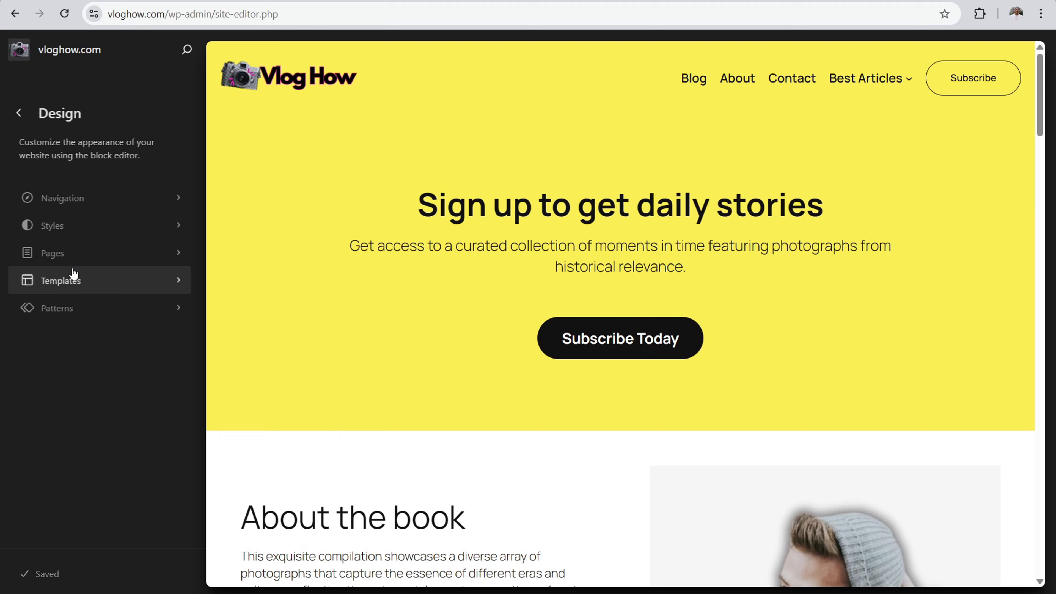
left_click(73, 273)
left_click(734, 198)
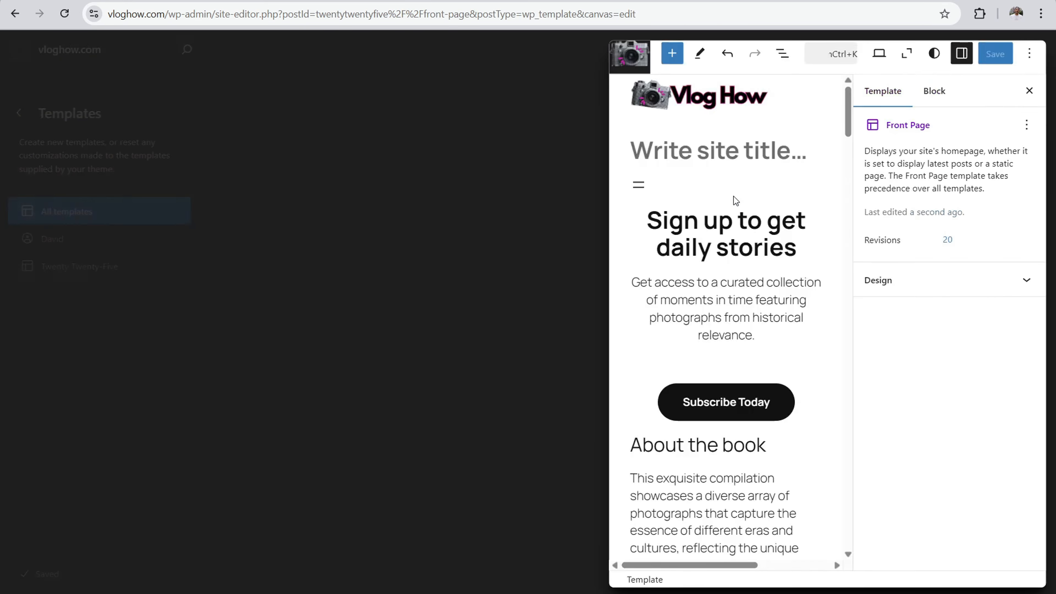
Step: Shuffle the footer group at the end of the Front Page template to a different footer pattern
left_click(916, 52)
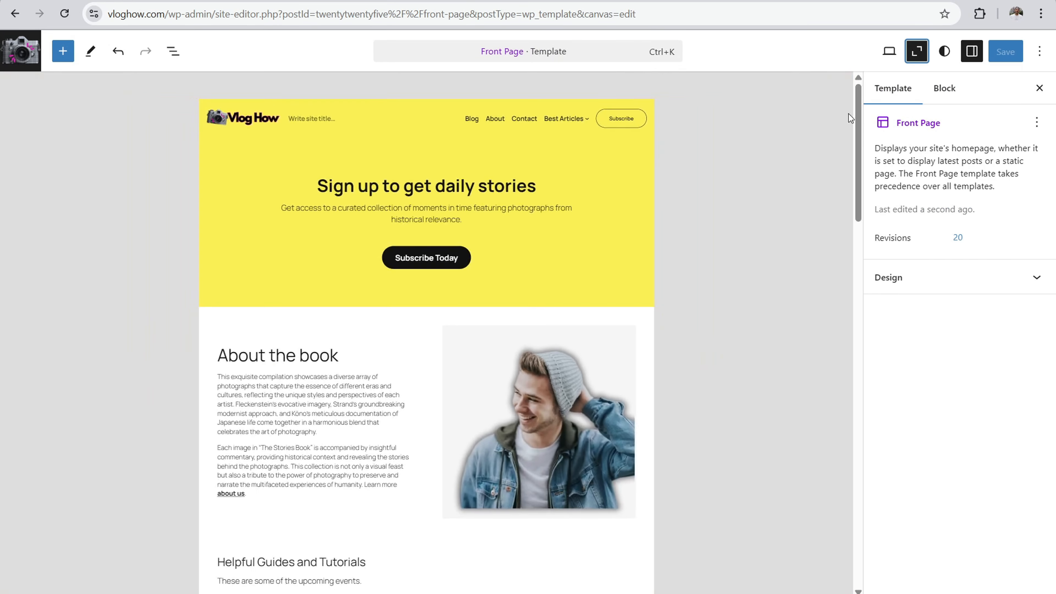
left_click_drag(855, 121, 843, 504)
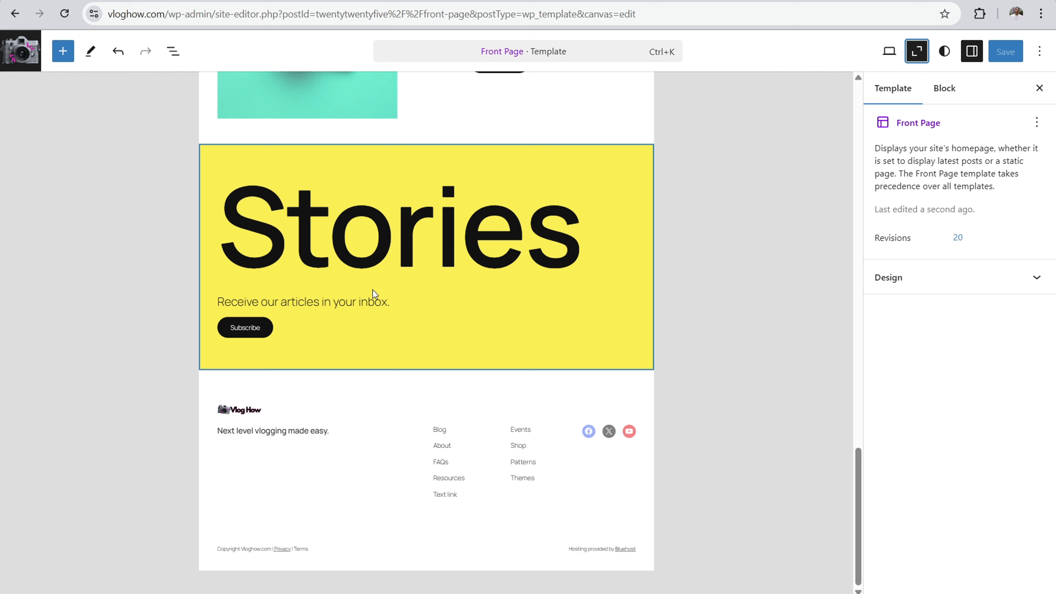
left_click(390, 402)
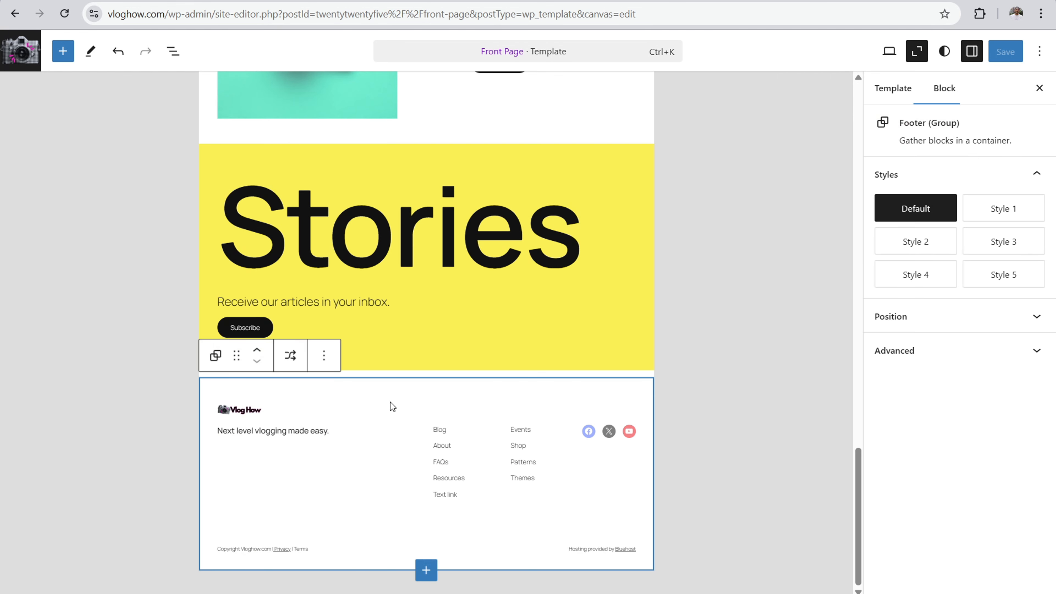
left_click(290, 357)
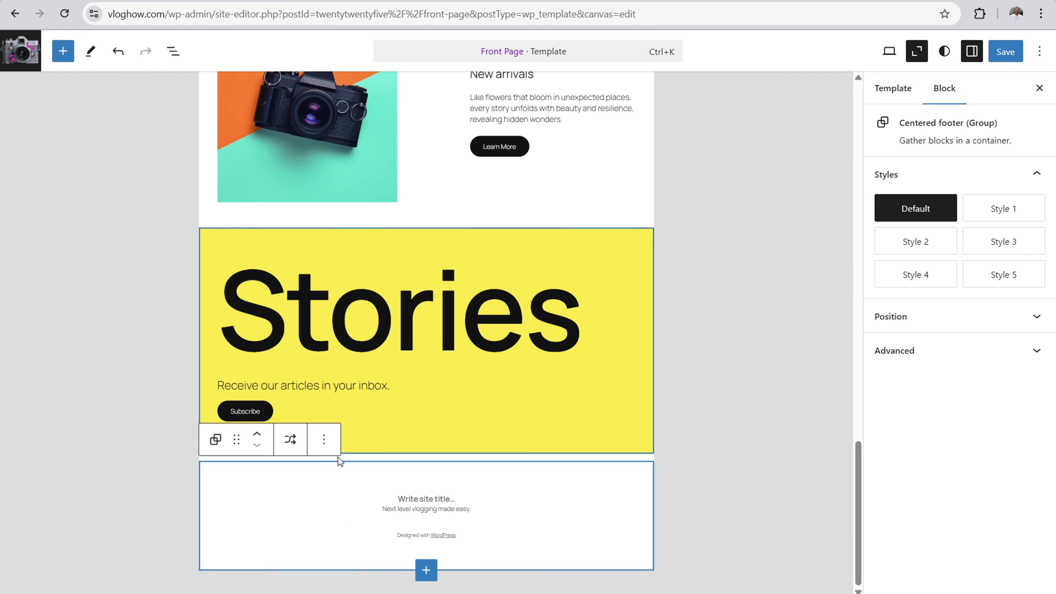
Step: Shuffle the footer group through the alternative footer patterns, ending on the centered footer with social links
left_click(292, 439)
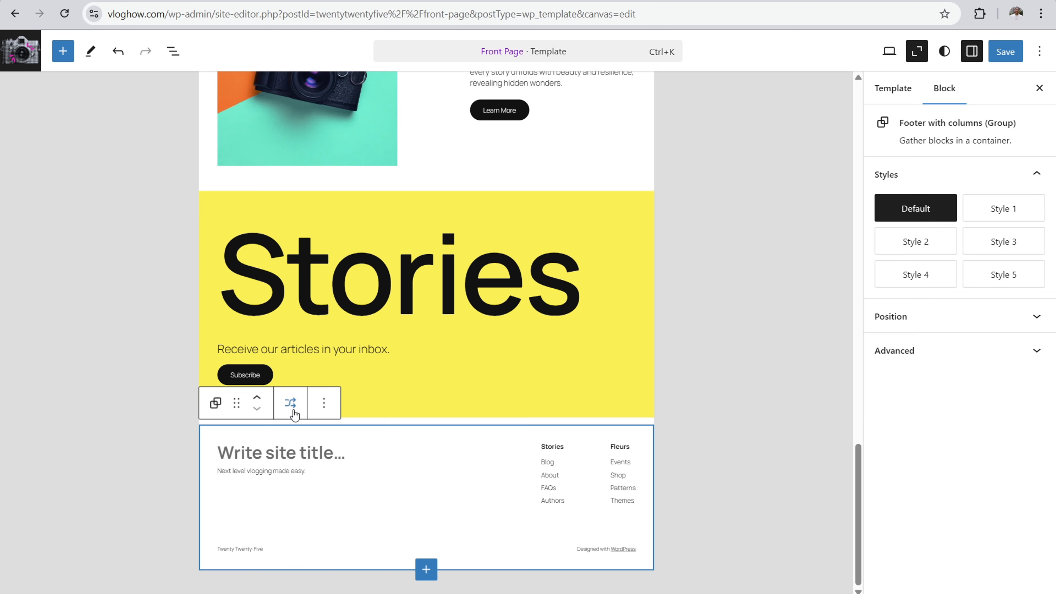
left_click(290, 402)
scroll(327, 405, "down", 3)
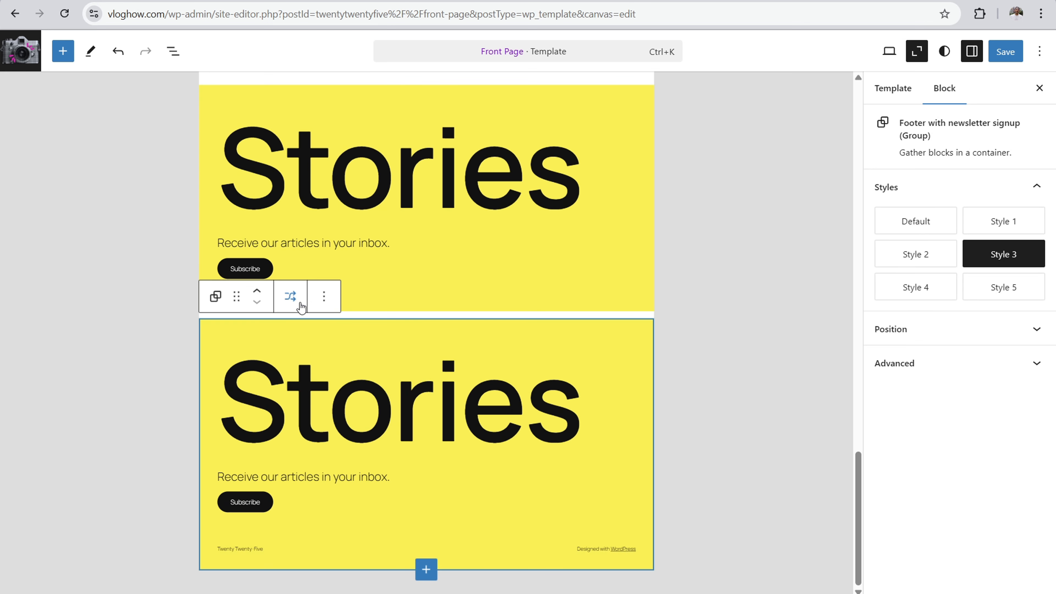
left_click(290, 296)
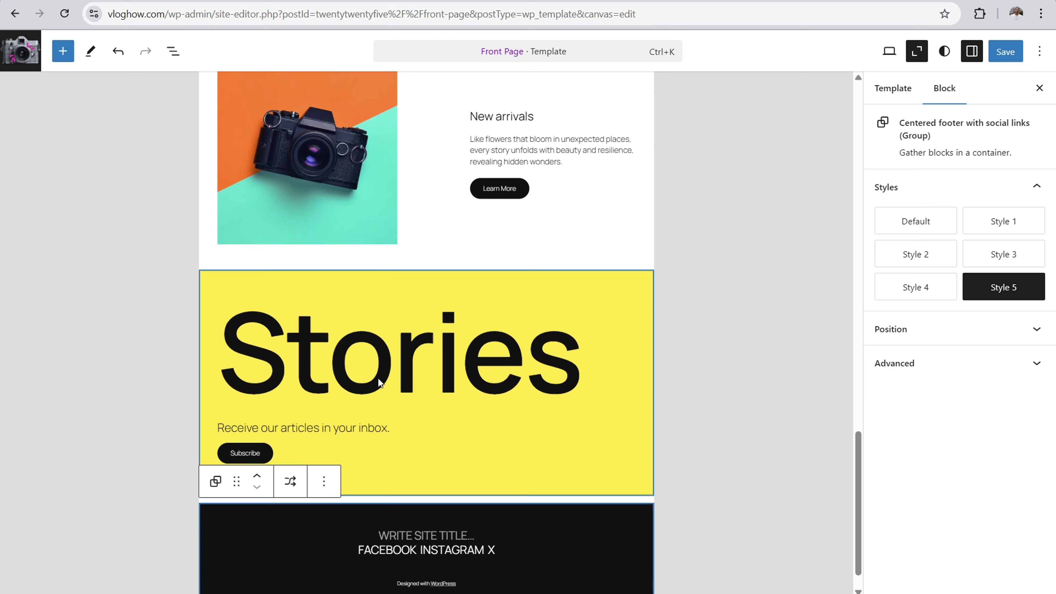
scroll(374, 378, "down", 2)
left_click(300, 443)
scroll(295, 461, "down", 2)
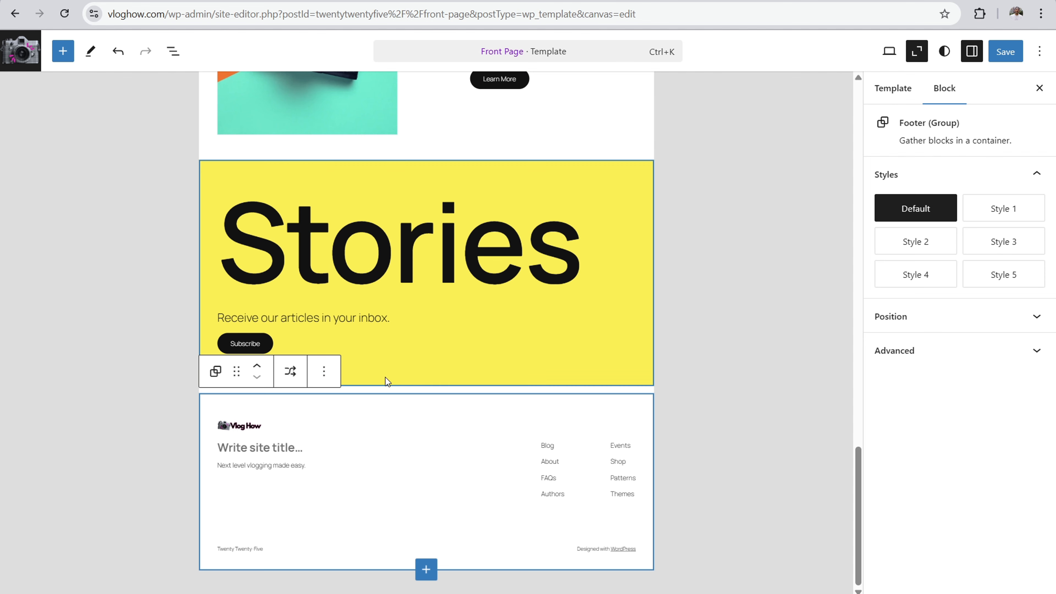
left_click(295, 374)
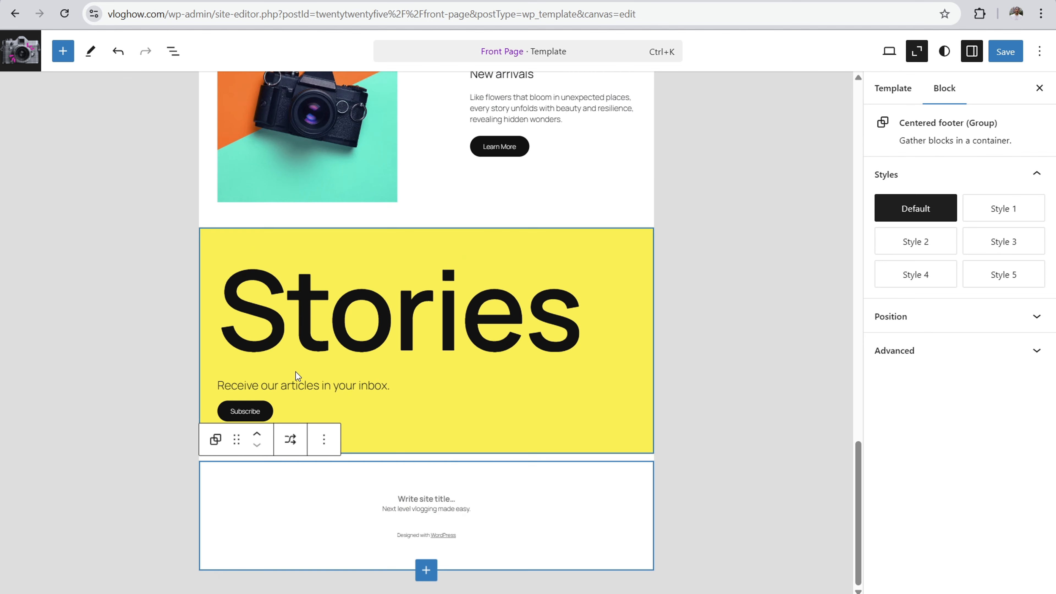
left_click(289, 440)
left_click(291, 439)
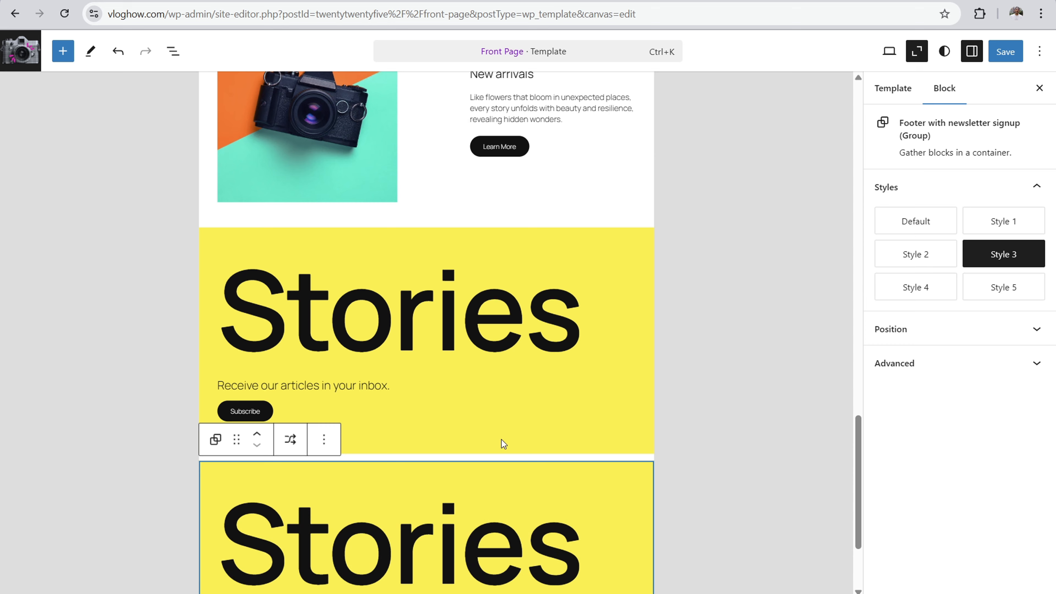
left_click(291, 440)
scroll(703, 225, "up", 10)
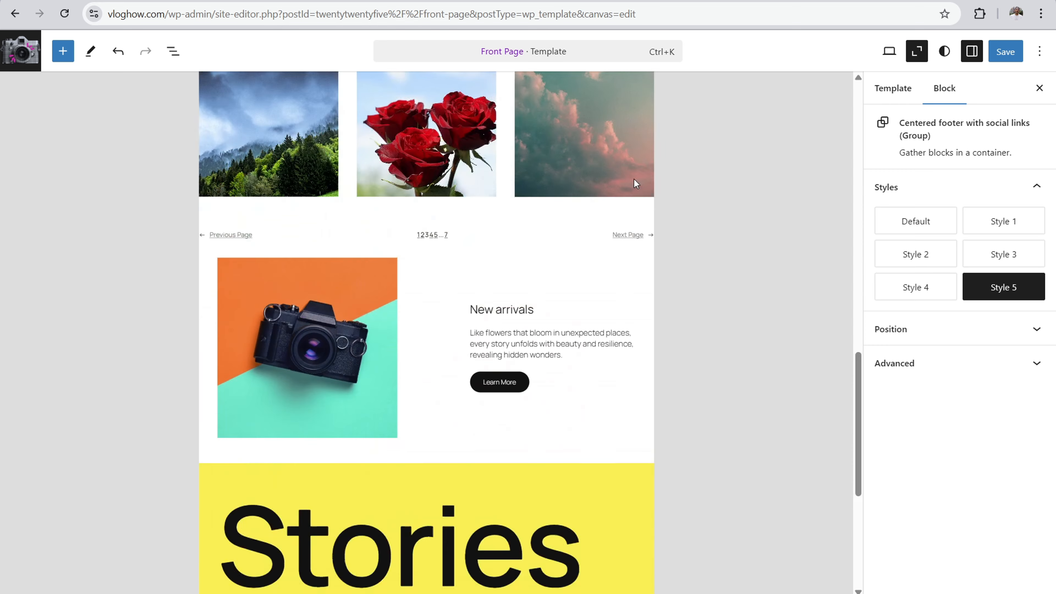
Step: Leave the Front Page template and open the Footer category in the site's patterns
left_click(25, 50)
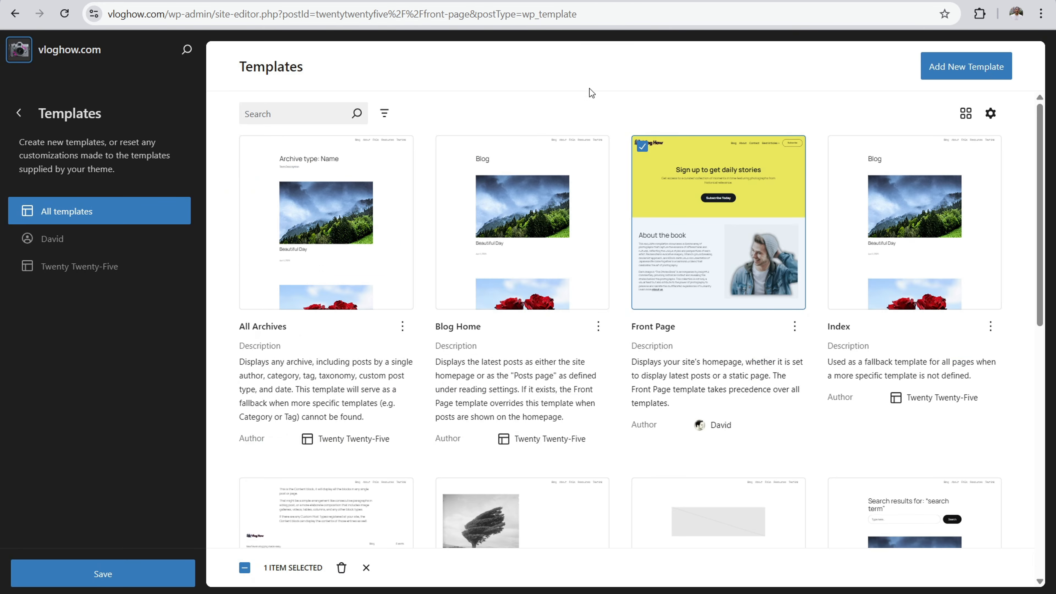
left_click(19, 113)
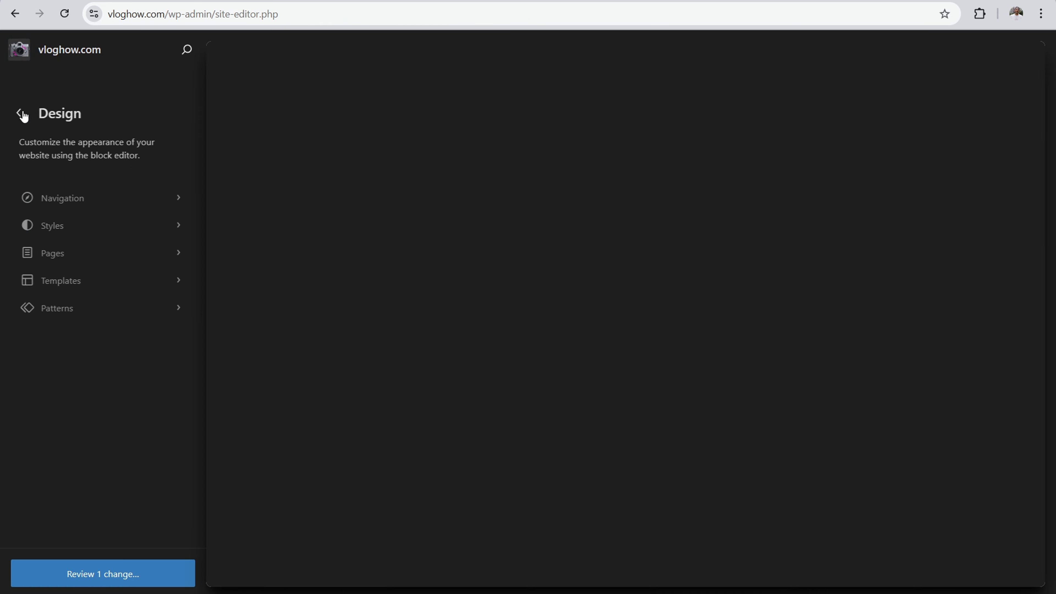
left_click(86, 309)
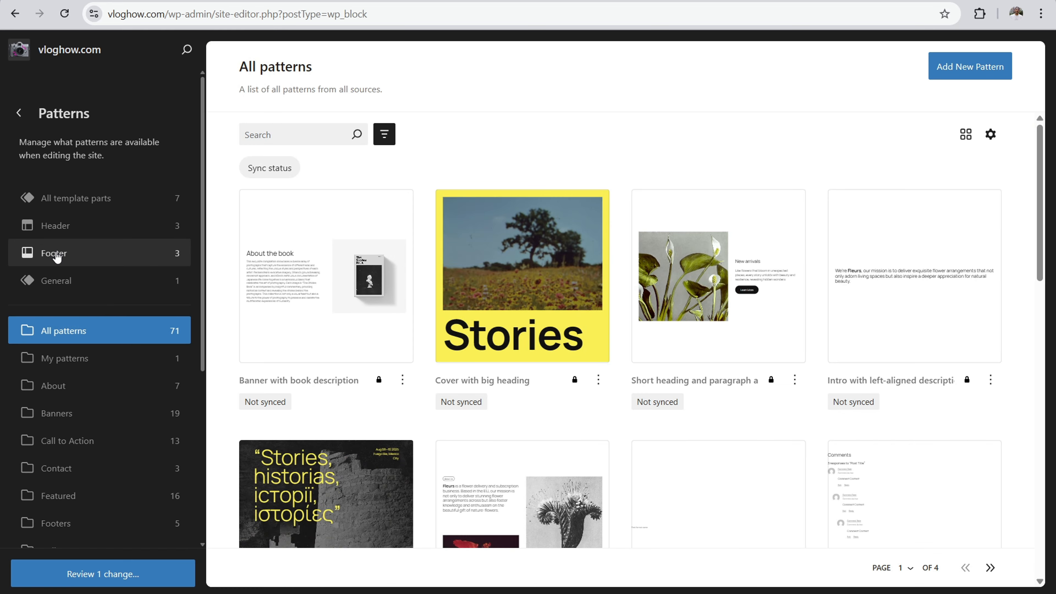
left_click(57, 253)
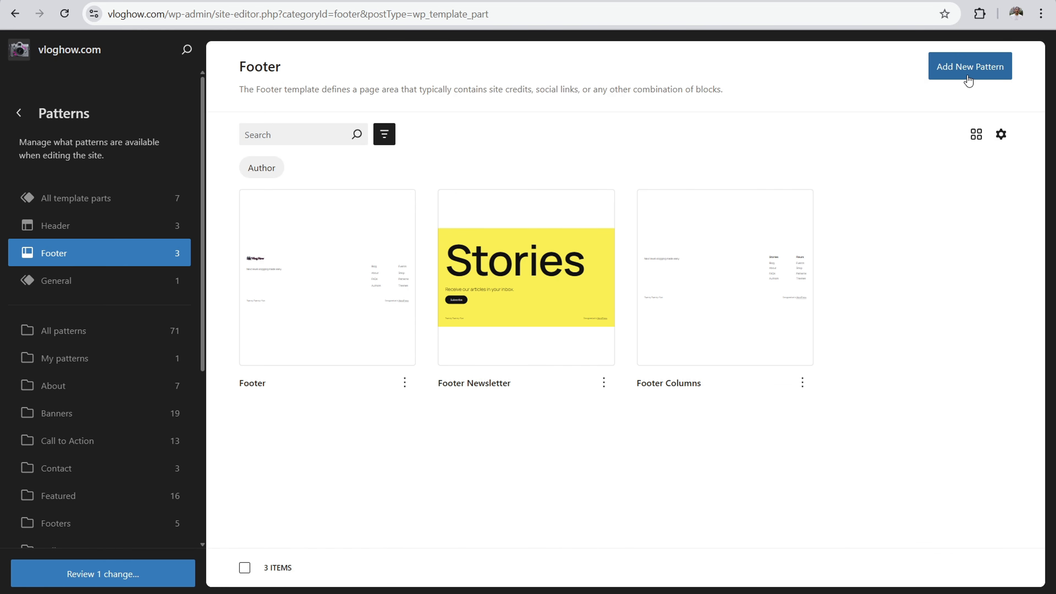
Step: Add a new synced pattern named "Custom footer"
left_click(984, 78)
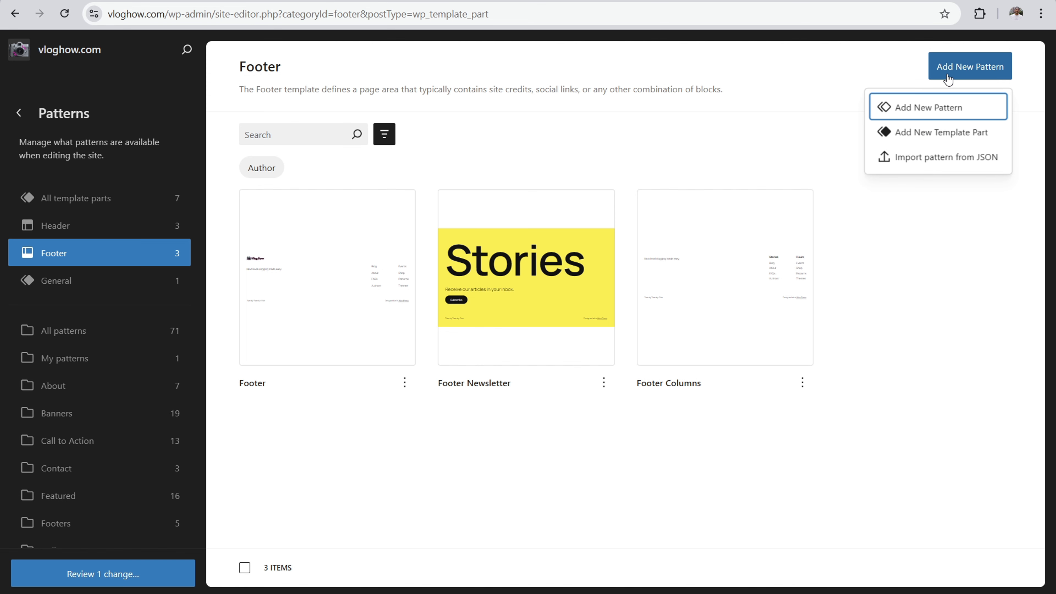
left_click(689, 111)
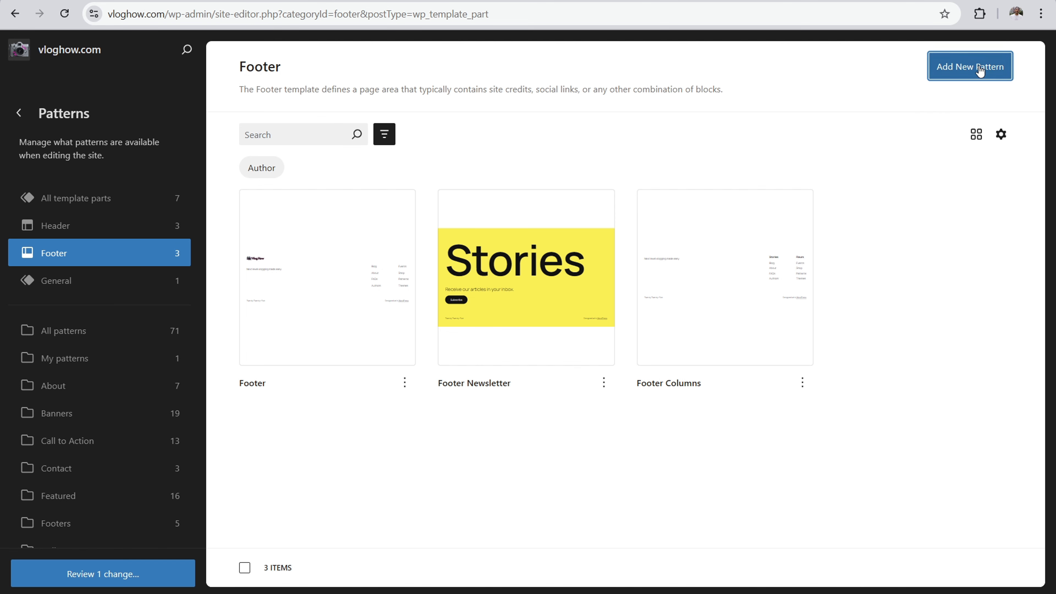
left_click(956, 66)
left_click(944, 104)
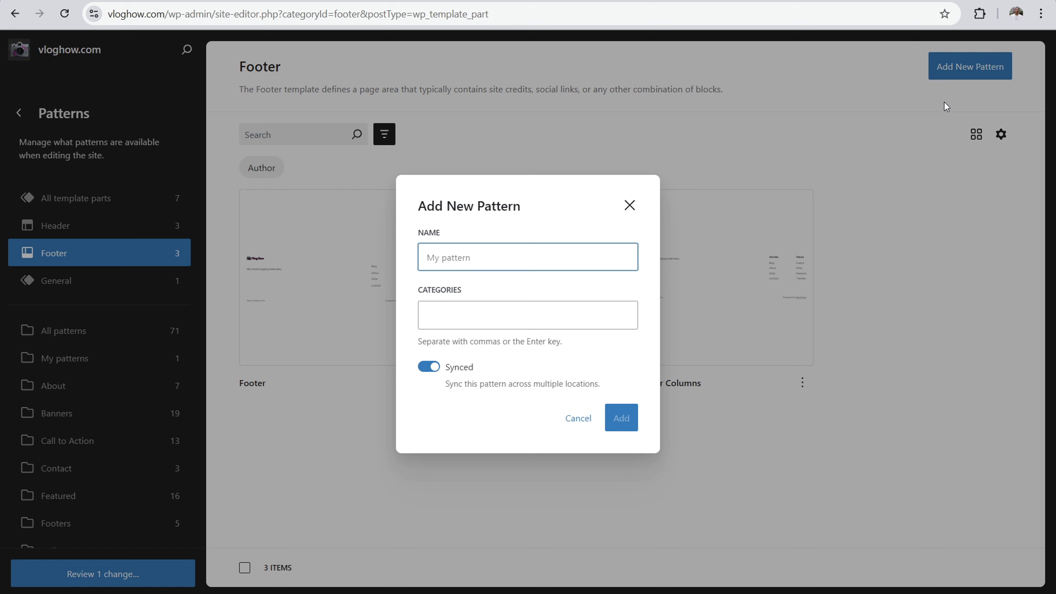
type("Custom footer")
left_click(621, 420)
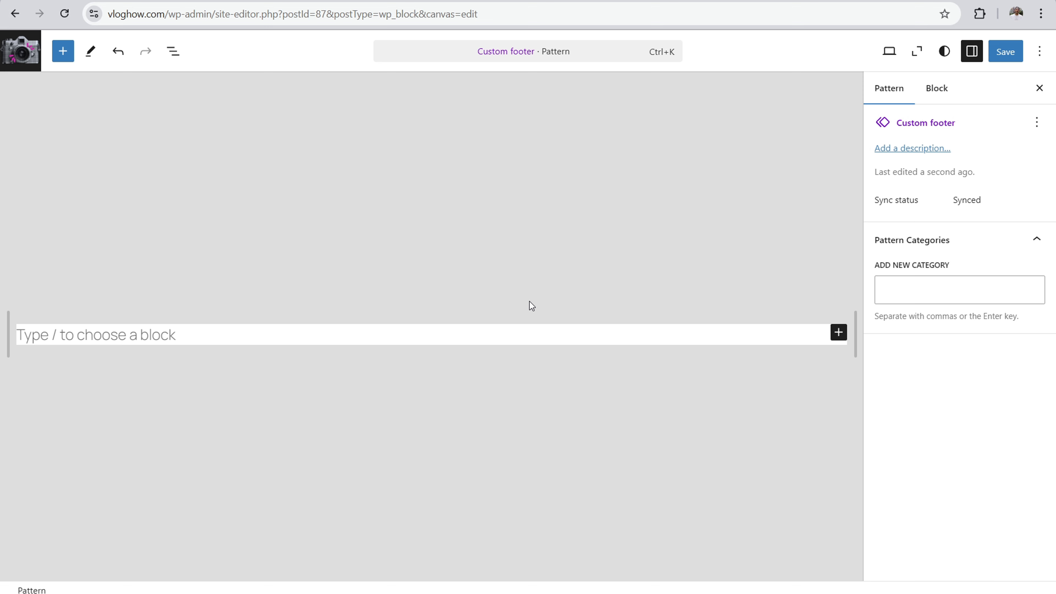
Step: Search the pattern library for "footer" and insert "Footer with search, site title, and credit line" into the Custom footer pattern
left_click(313, 328)
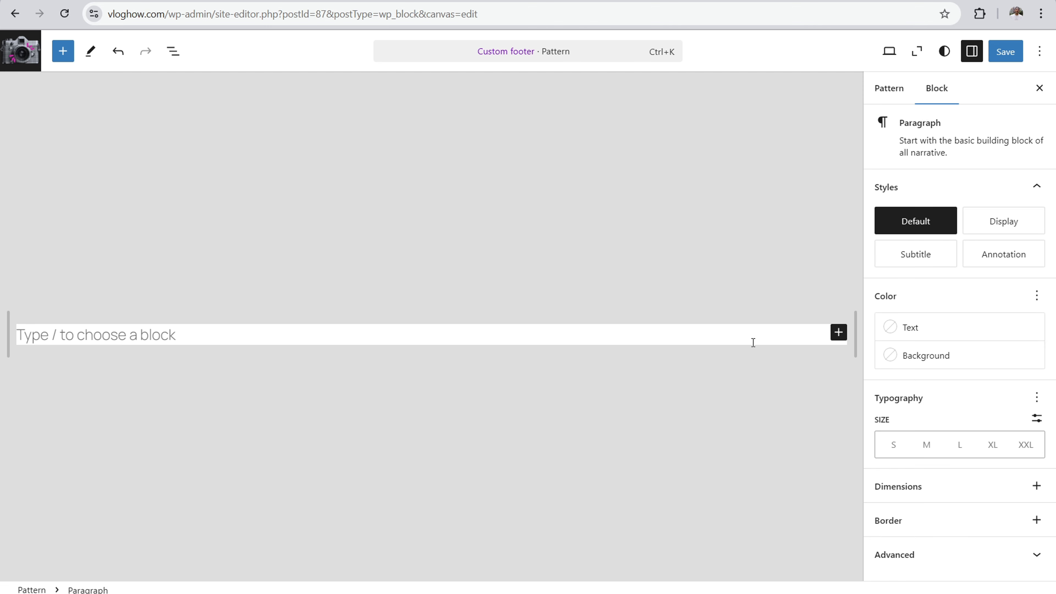
left_click(837, 333)
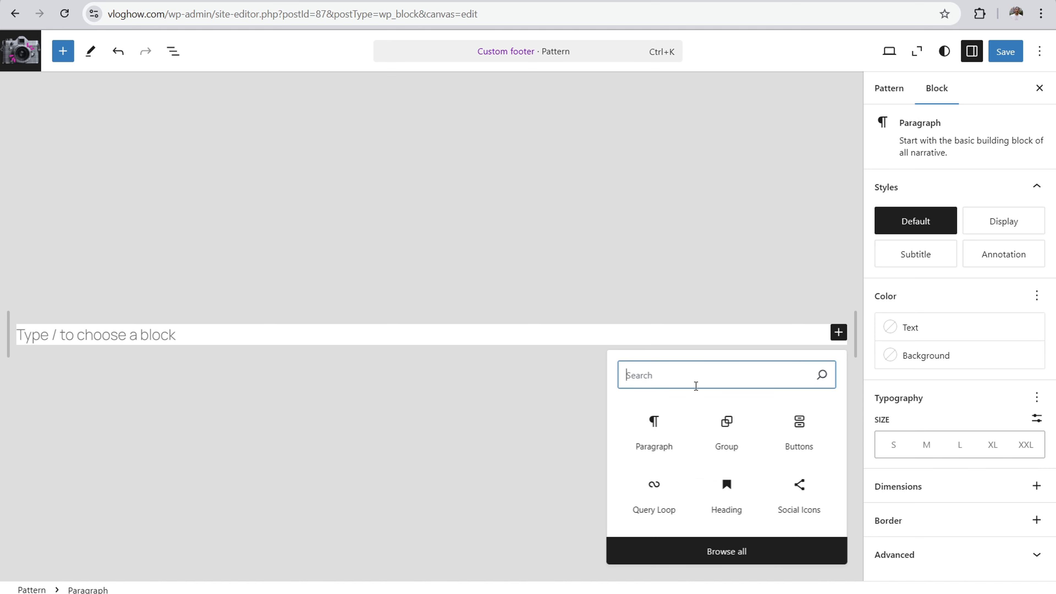
left_click(703, 559)
type("footer")
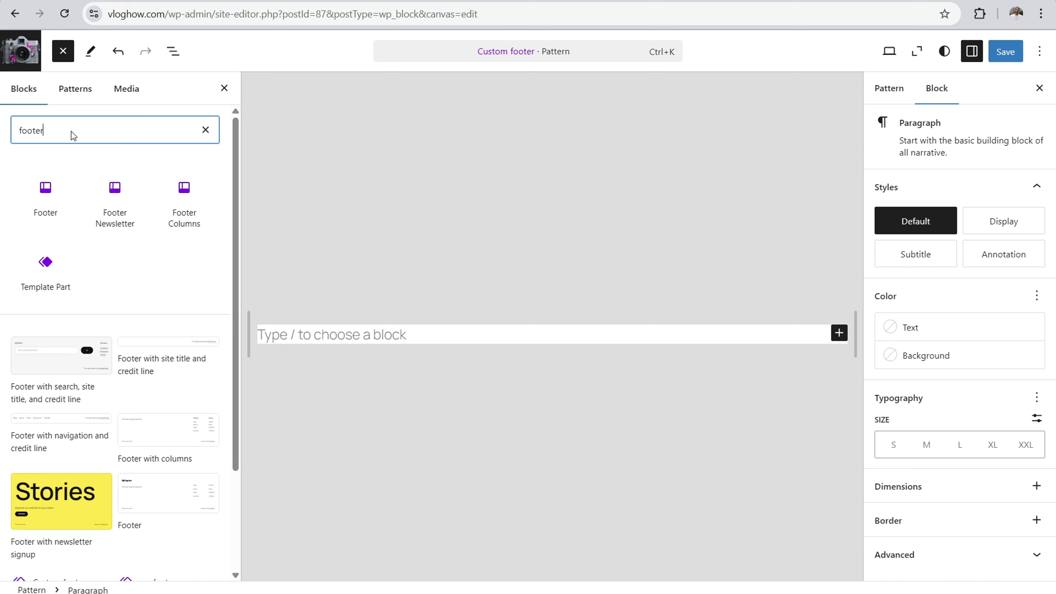
left_click(79, 88)
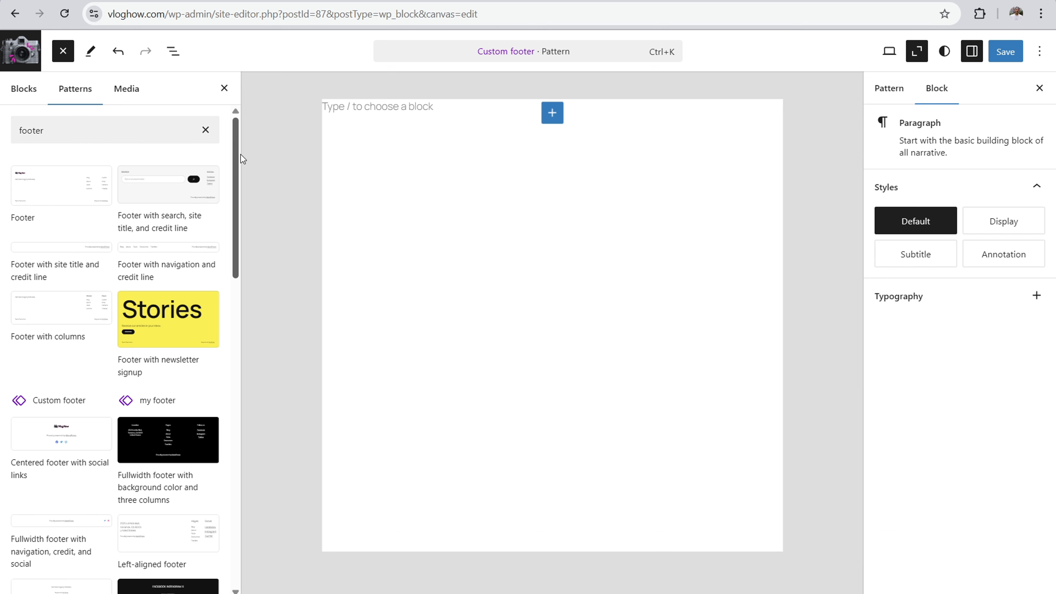
scroll(239, 175, "down", 4)
scroll(150, 175, "up", 3)
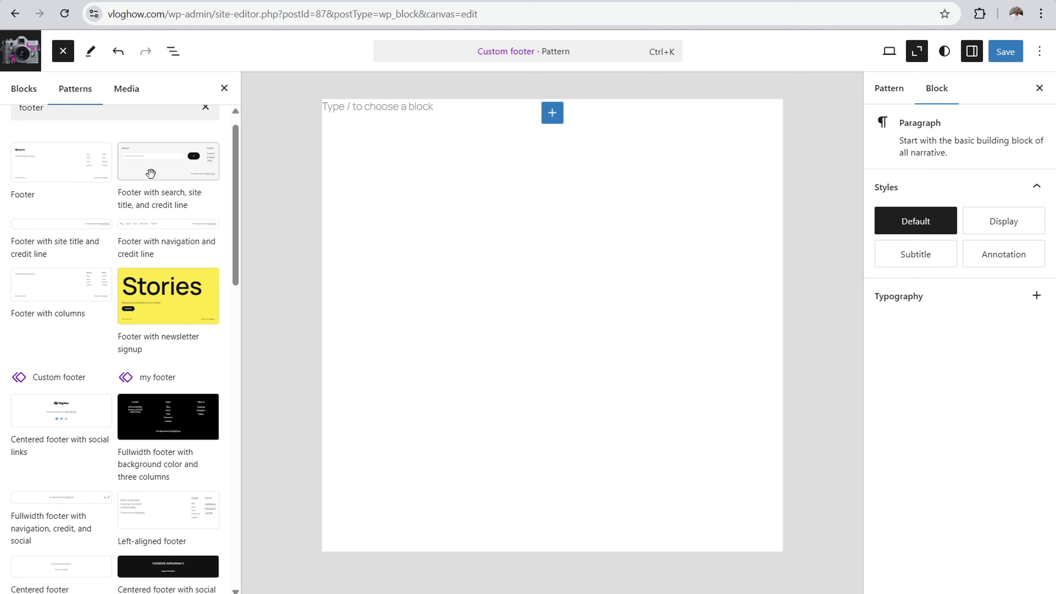
left_click(150, 173)
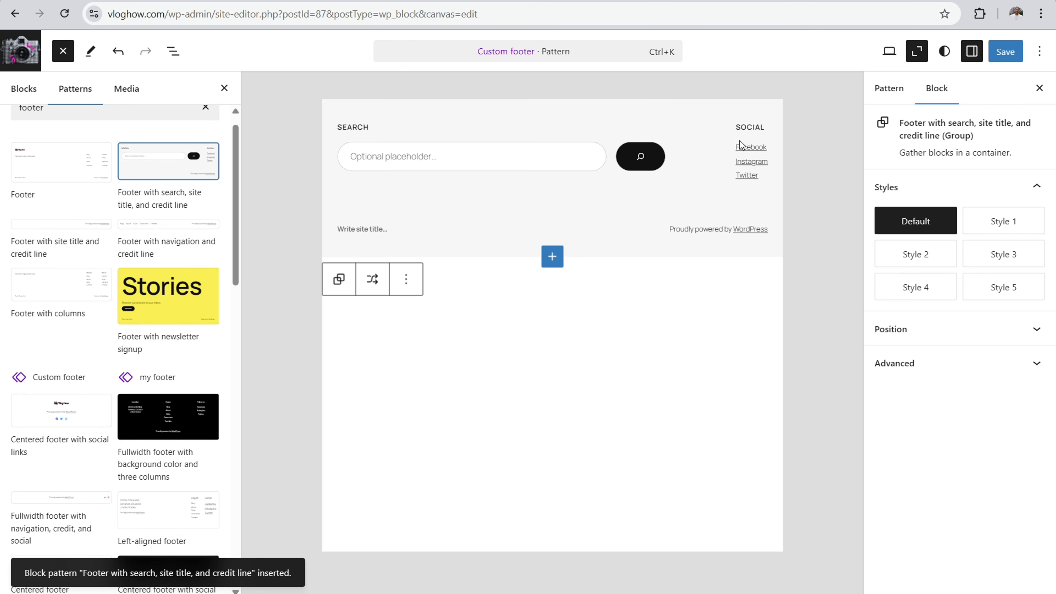
Step: Leave the Custom footer pattern and open the Front Page template for editing
left_click(1005, 52)
left_click(21, 51)
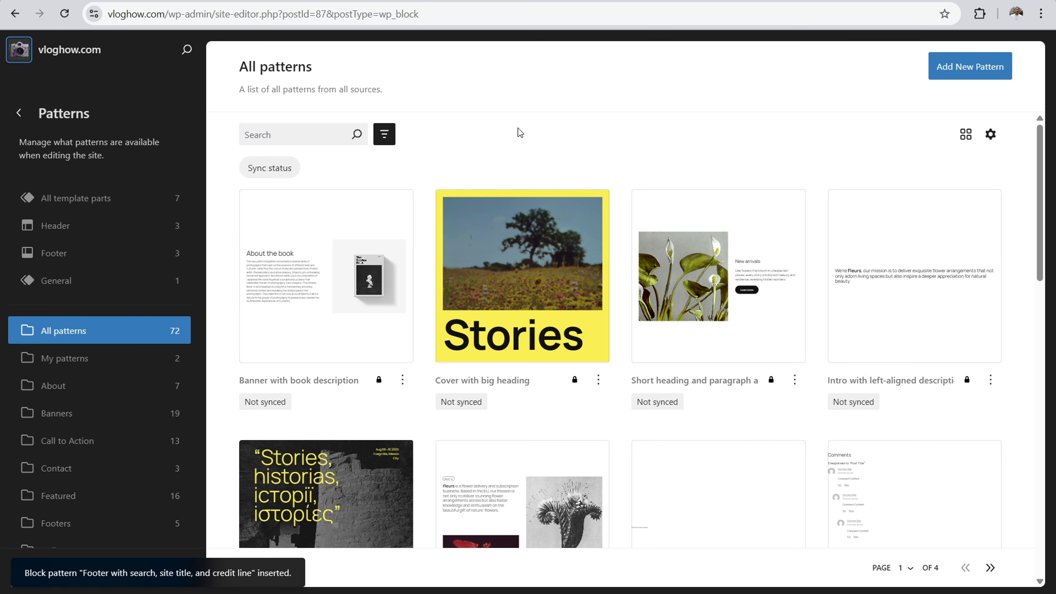
left_click(19, 113)
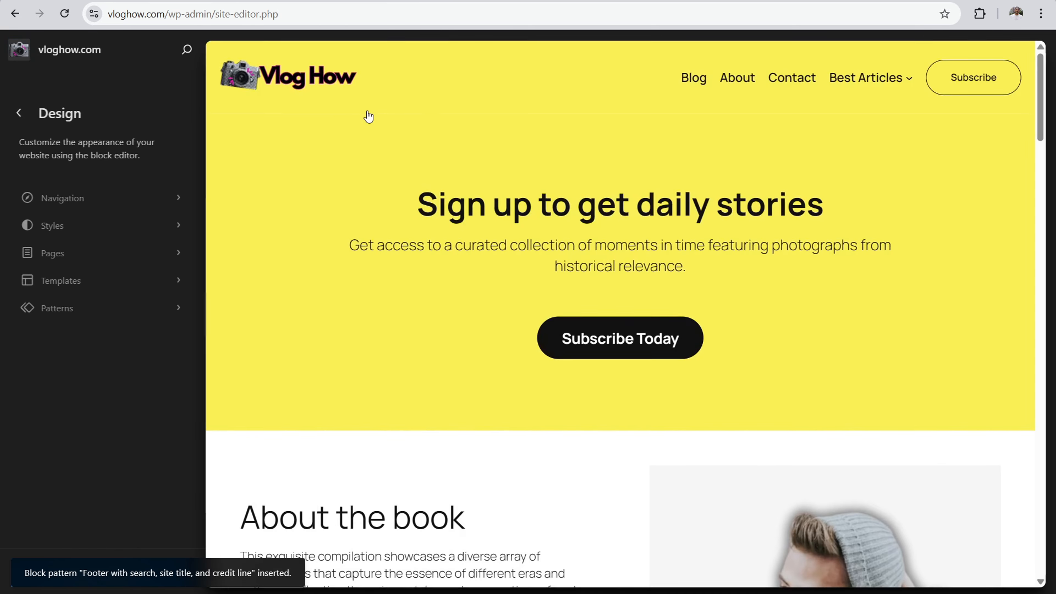
left_click(95, 280)
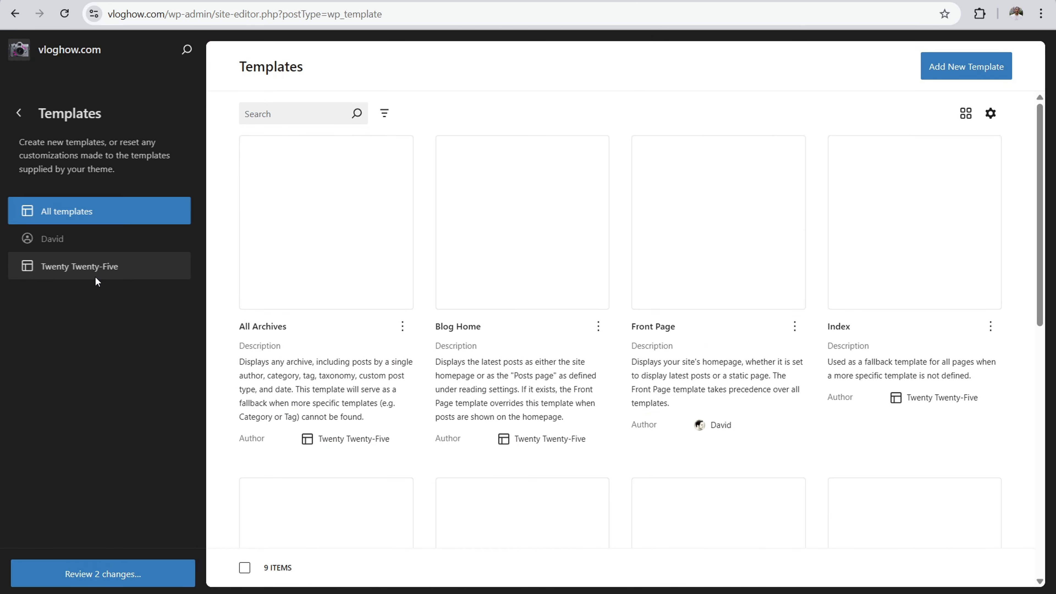
left_click(754, 162)
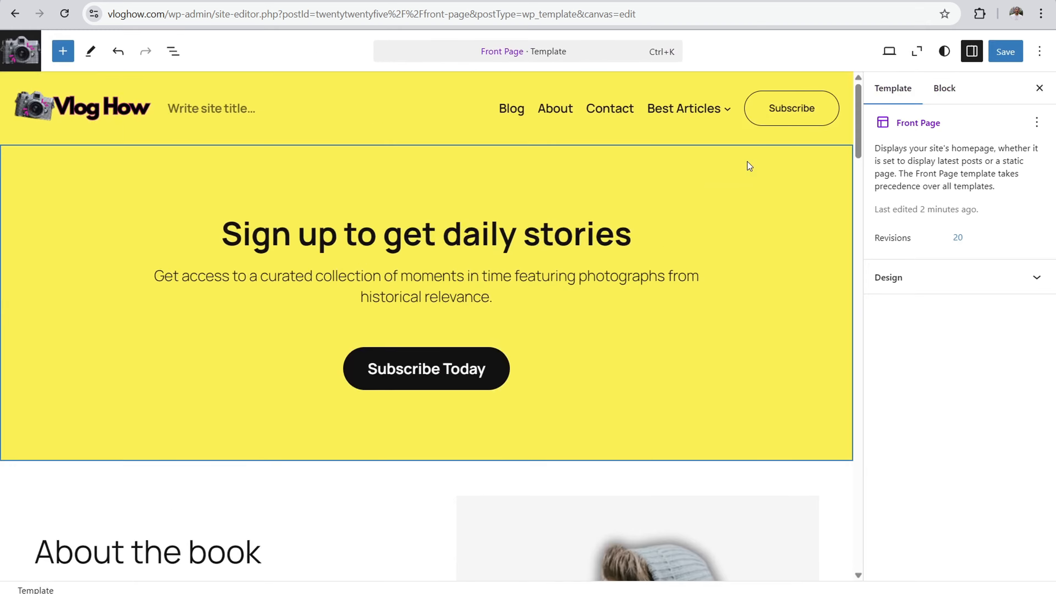
Step: Shuffle the black footer group at the end of the Front Page template to another footer pattern
left_click(916, 51)
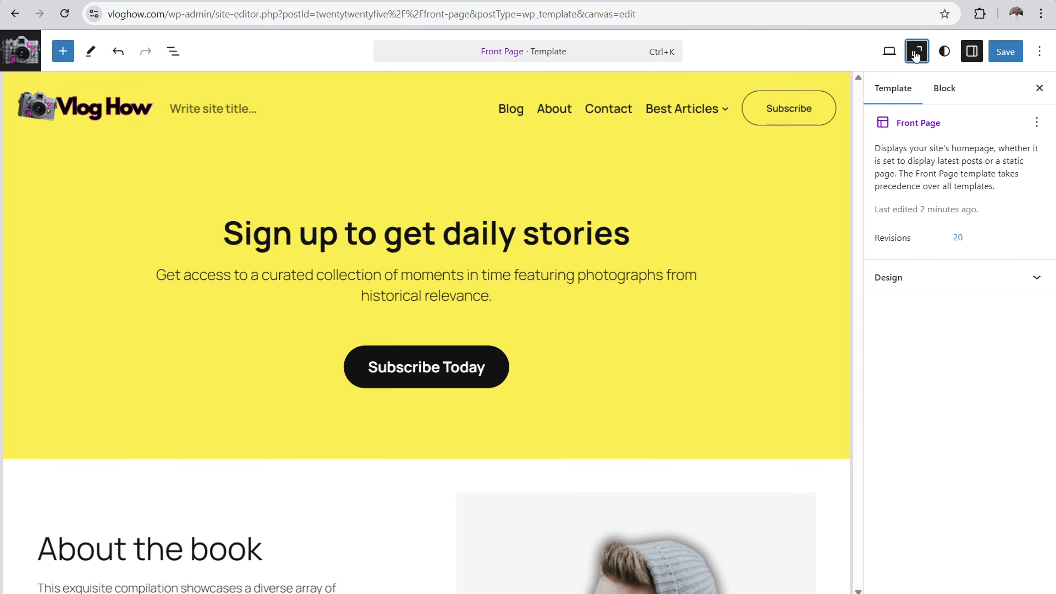
scroll(442, 391, "down", 20)
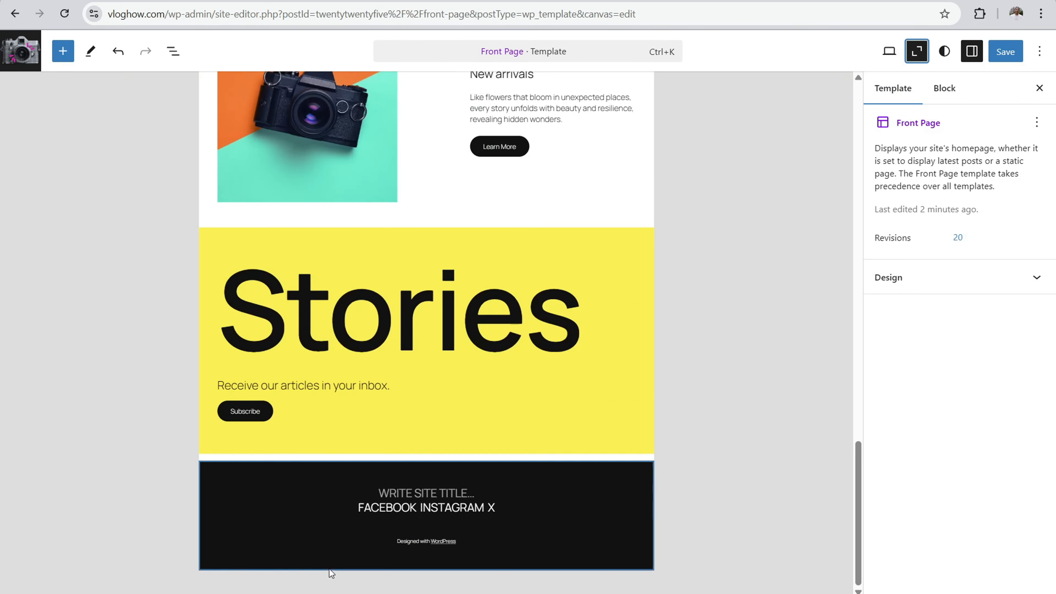
left_click(291, 525)
left_click(290, 443)
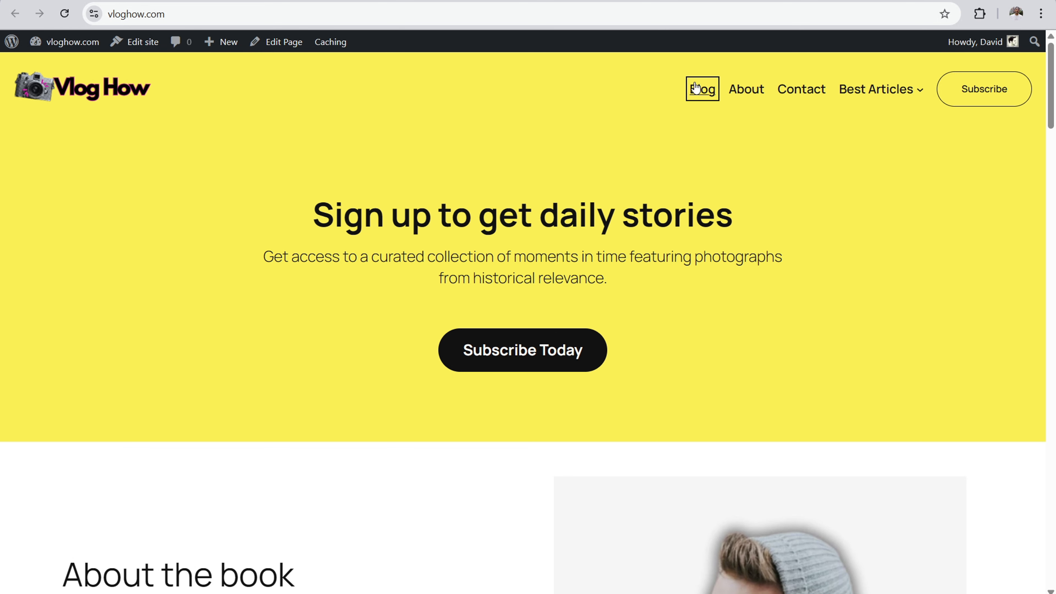
Step: Open the live site's Blog page from the header navigation in a separate tab
right_click(709, 90)
left_click(729, 100)
key("Return")
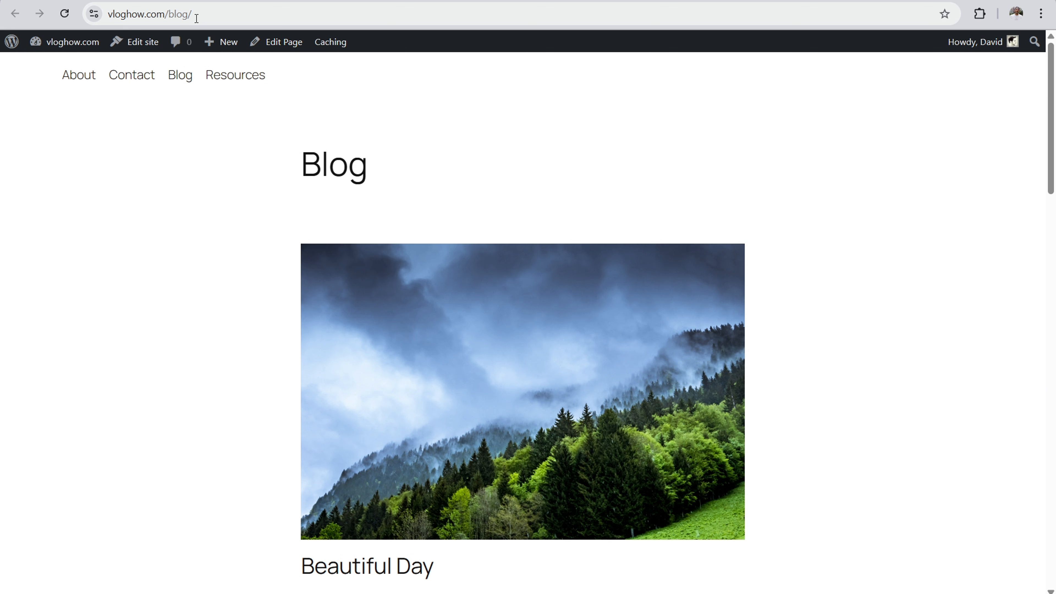
Step: Open the site's admin dashboard in a new browser tab and switch to it
mouse_move(81, 42)
right_click(77, 66)
left_click(104, 84)
key("ctrl+Tab")
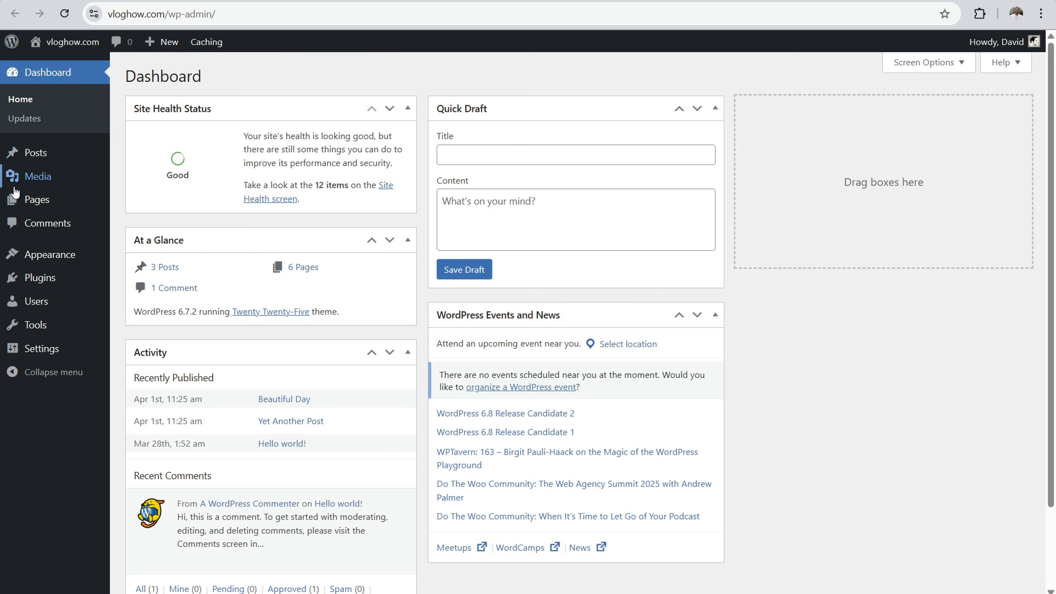
Step: Check which page in the pages list is the posts page and open the Reading settings
left_click(19, 200)
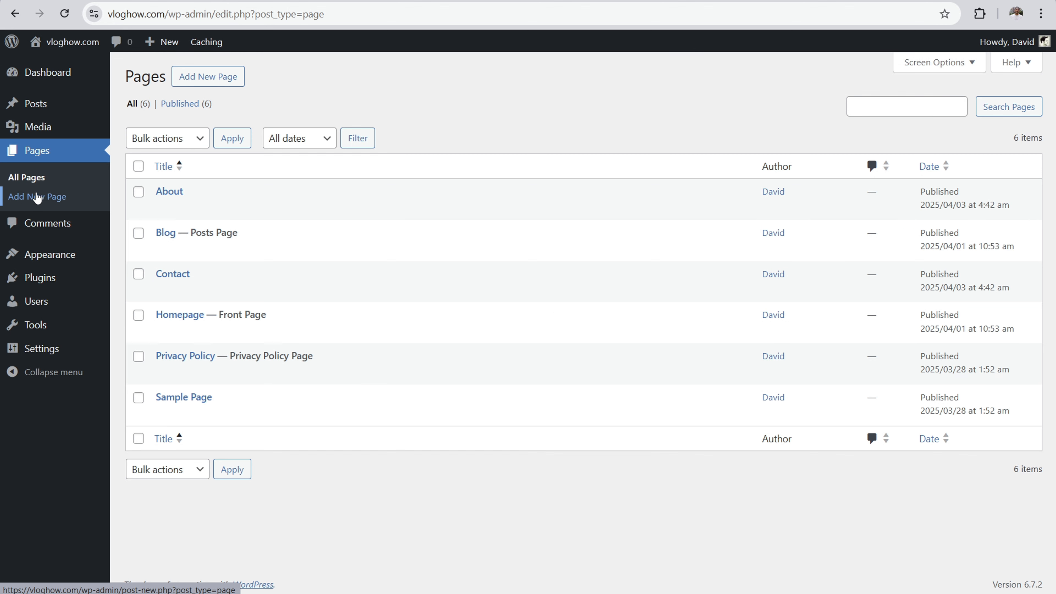
mouse_move(172, 240)
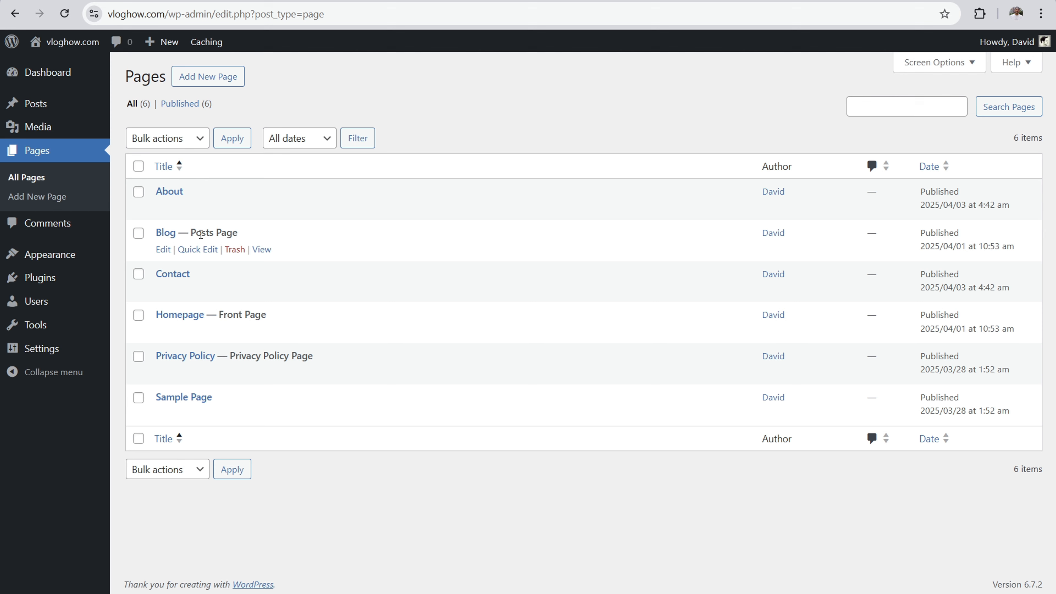
left_click(50, 352)
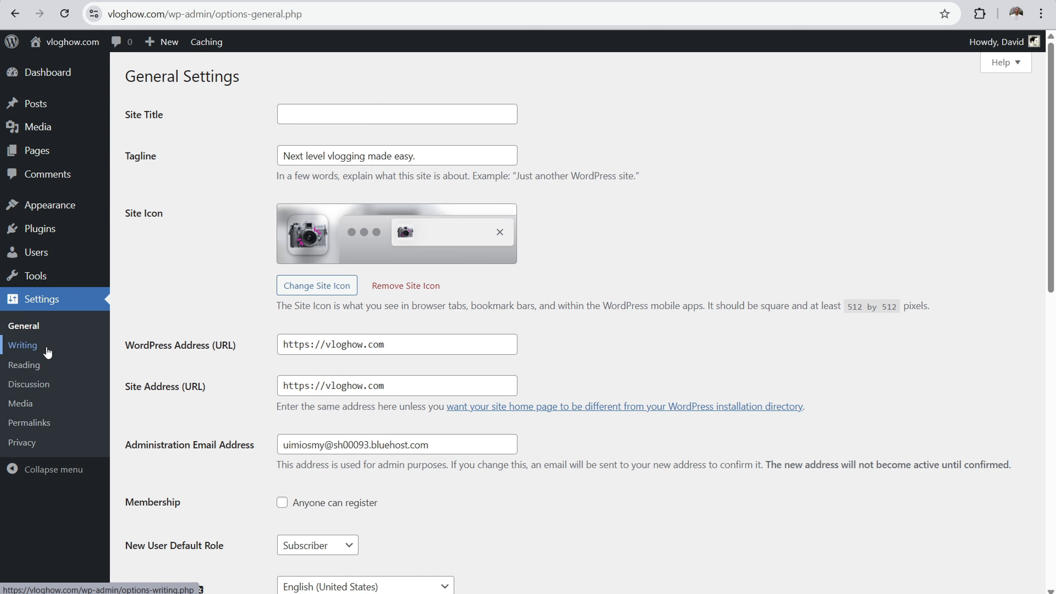
left_click(24, 365)
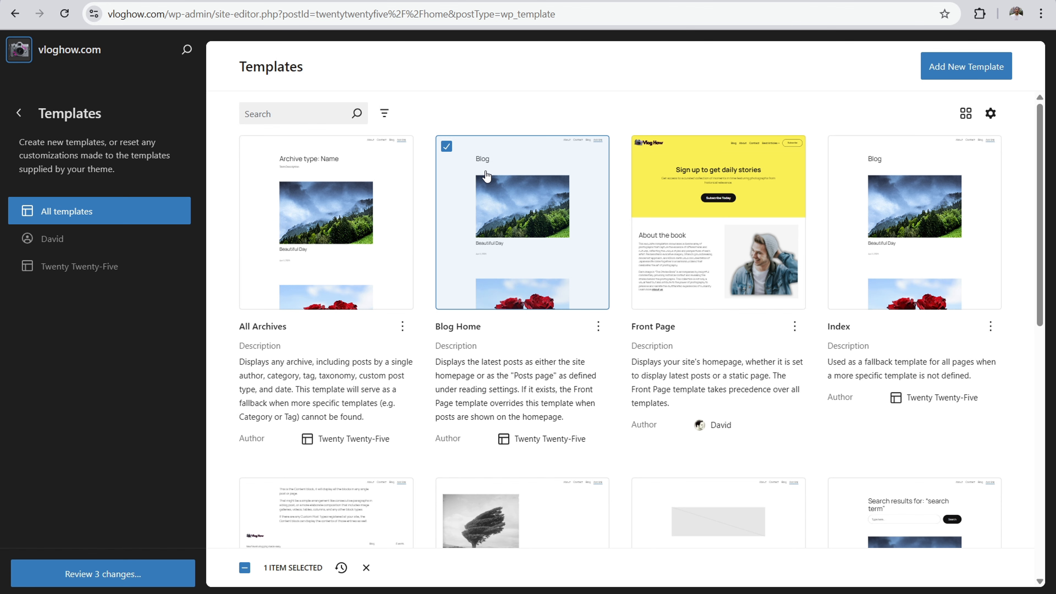
Step: Open the Blog Home template and replace its header with the white logo-and-menu design above a misty forest cover image
scroll(416, 208, "down", 5)
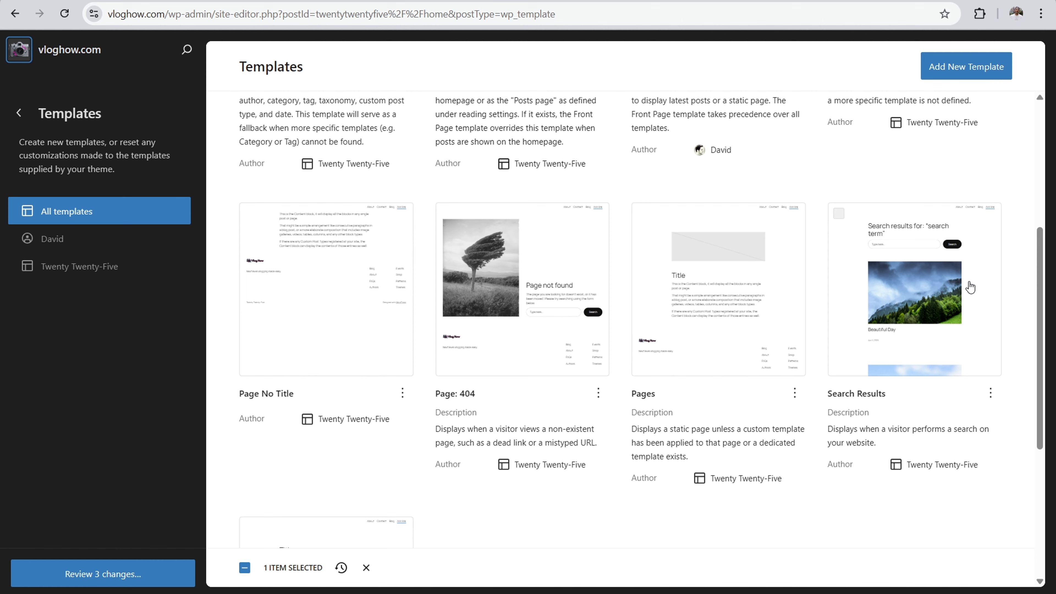
scroll(400, 153, "up", 5)
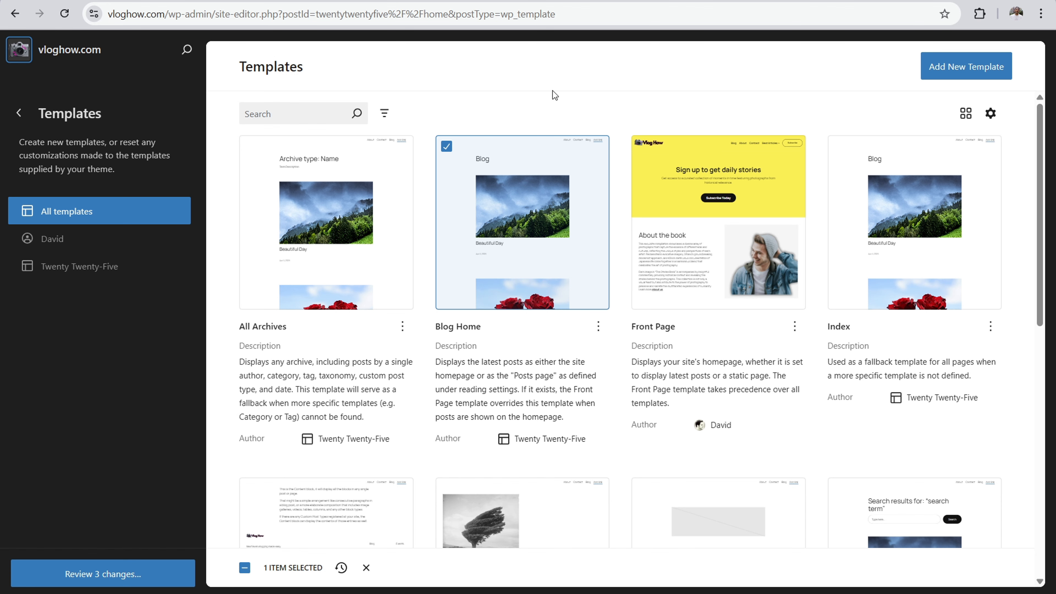
left_click(506, 201)
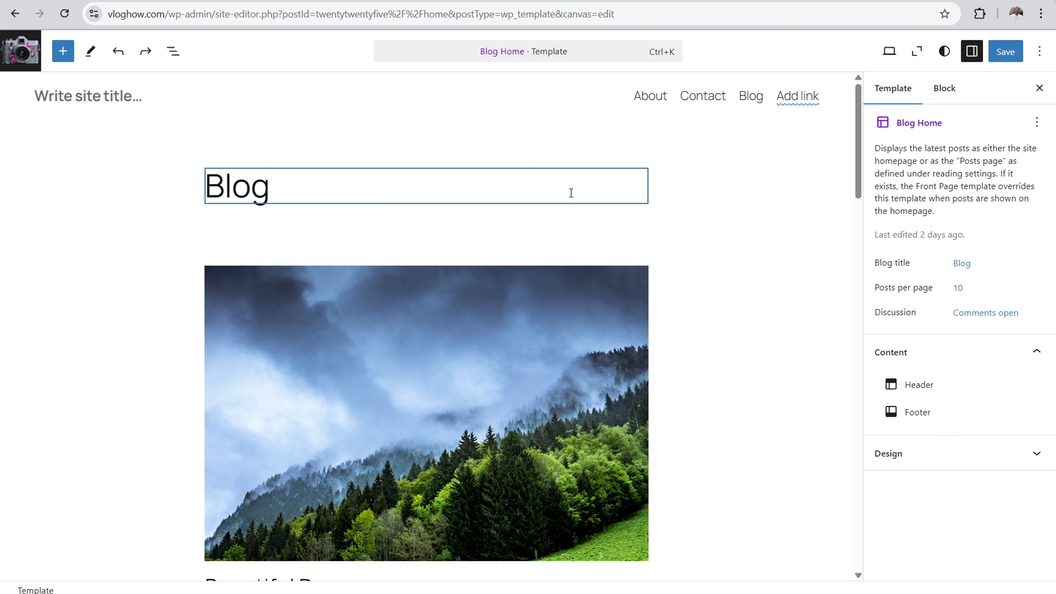
left_click(508, 100)
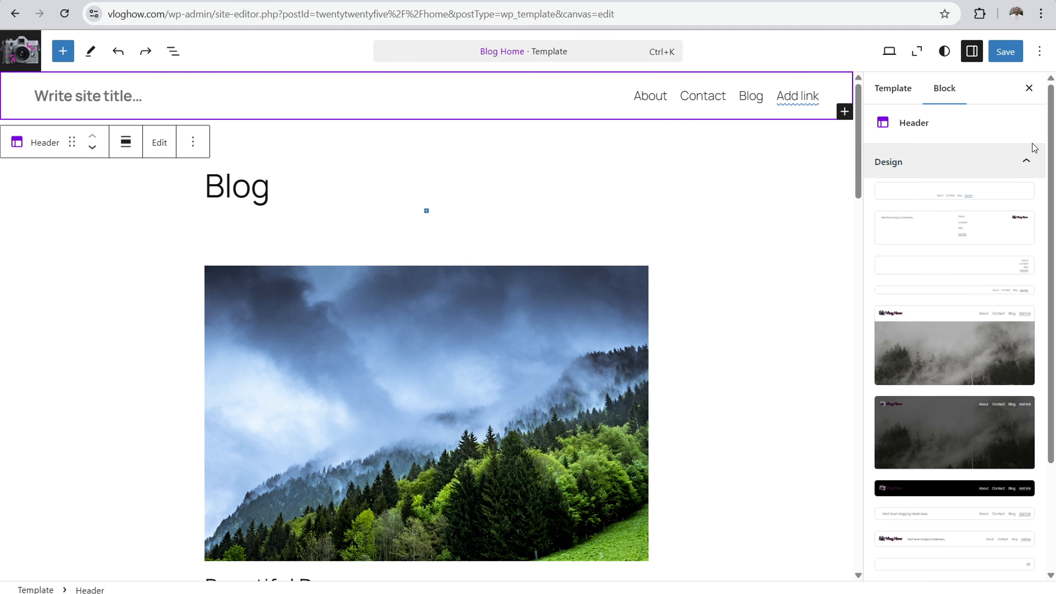
left_click(965, 345)
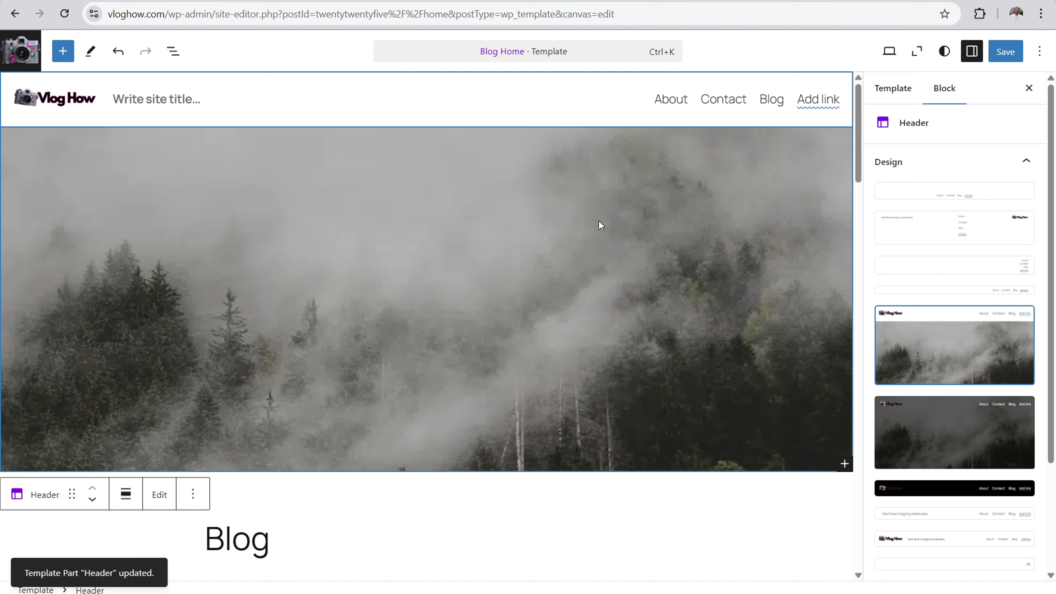
Step: Delete the misty forest cover block from the Blog Home template's header
left_click(708, 157)
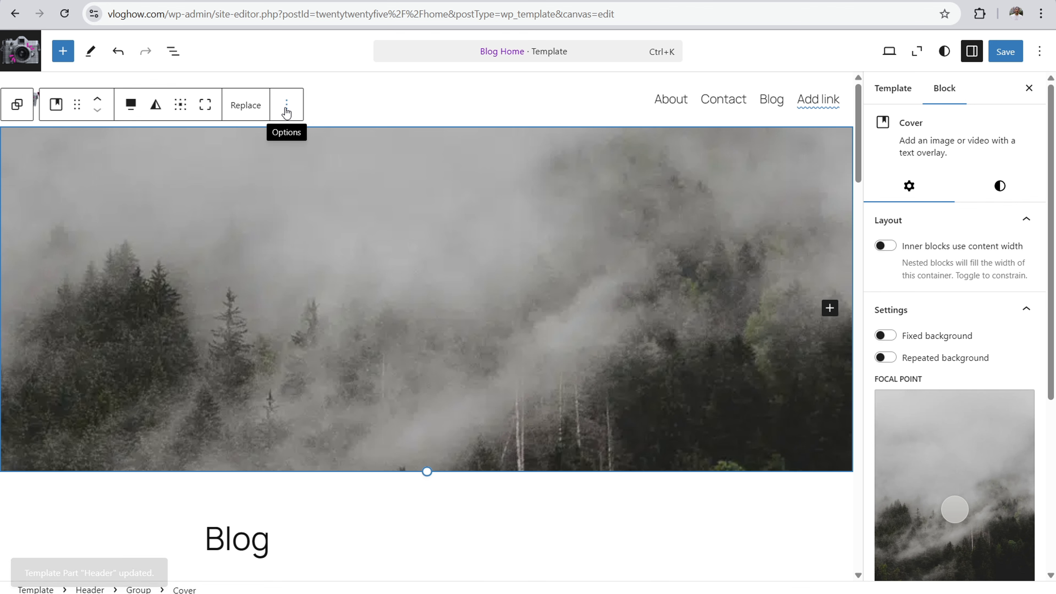
left_click(285, 109)
left_click(307, 482)
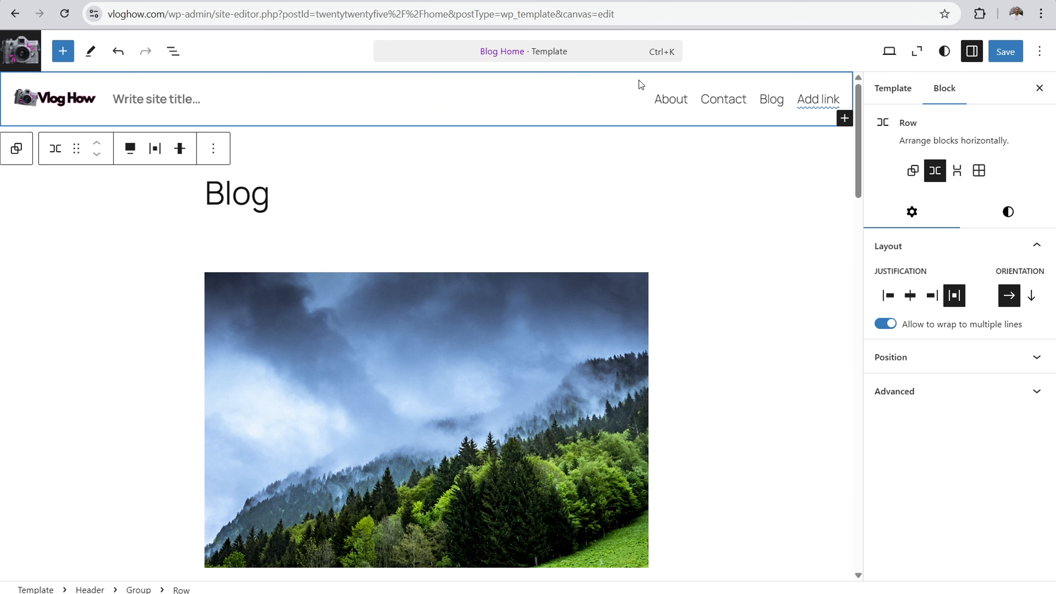
Step: Compare with the live site and switch the header's navigation block to the menu named Navigation
left_click(702, 98)
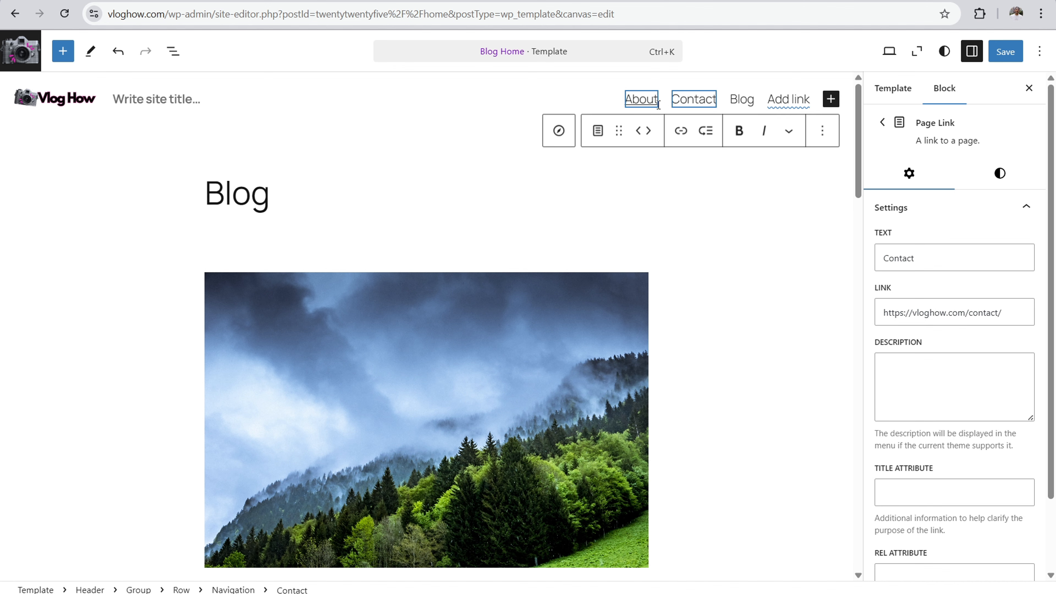
left_click(558, 131)
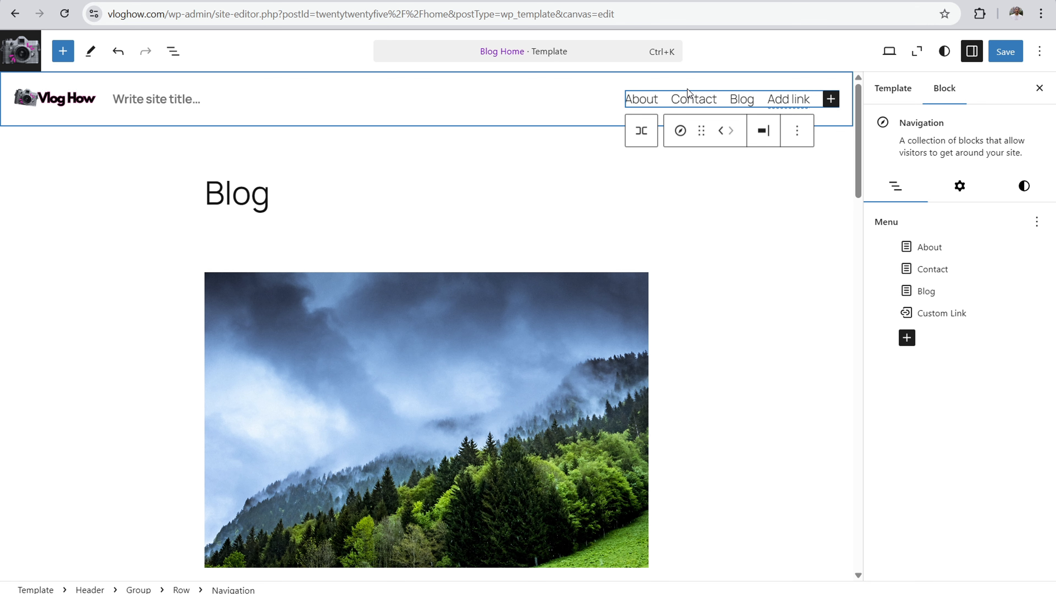
left_click(1036, 223)
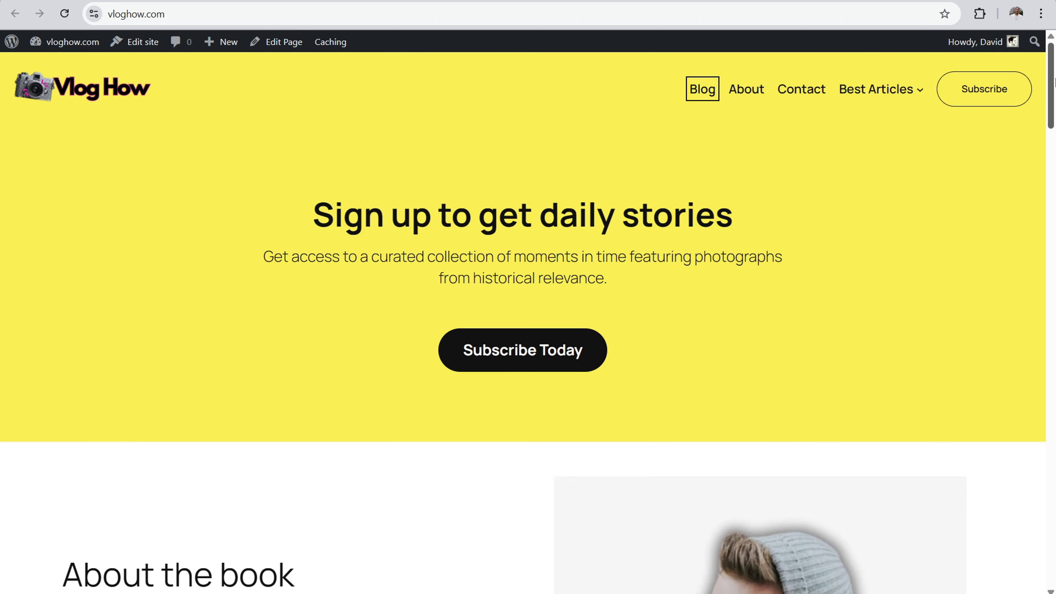
scroll(902, 478, "down", 20)
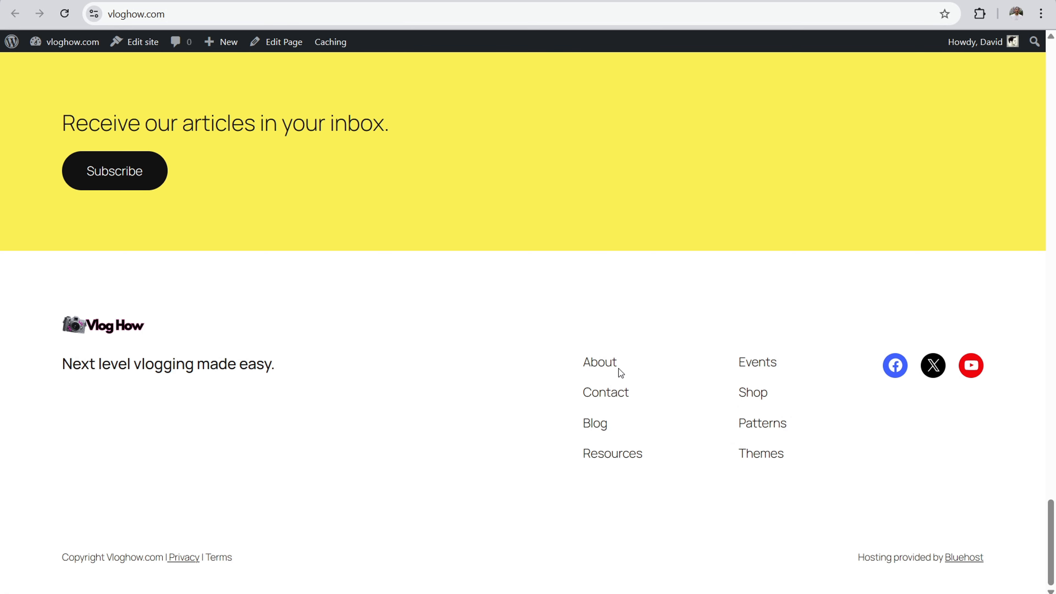
left_click_drag(1052, 528, 1055, 104)
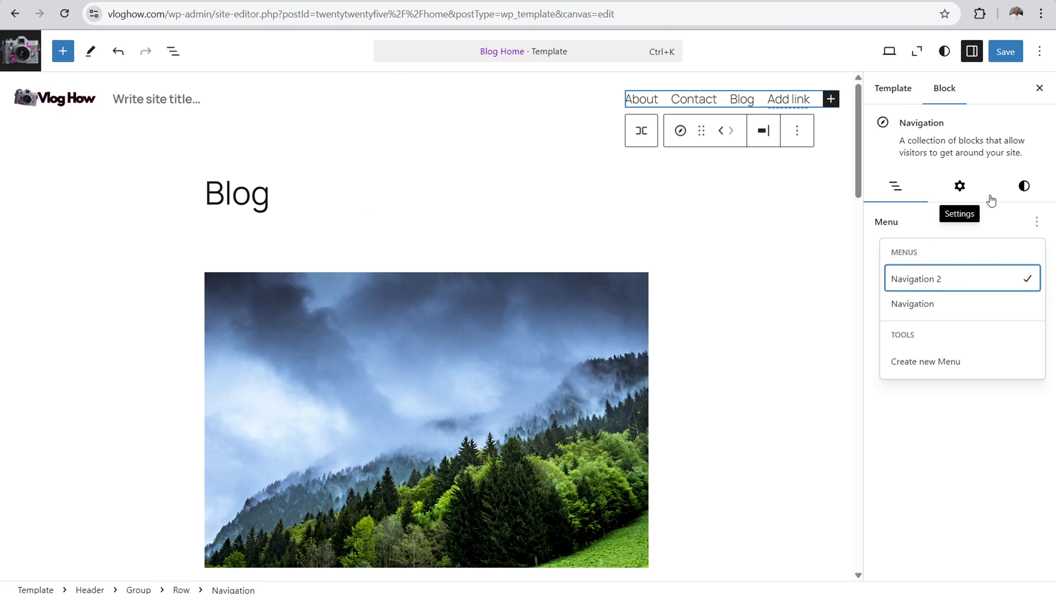
left_click(931, 303)
left_click(931, 303)
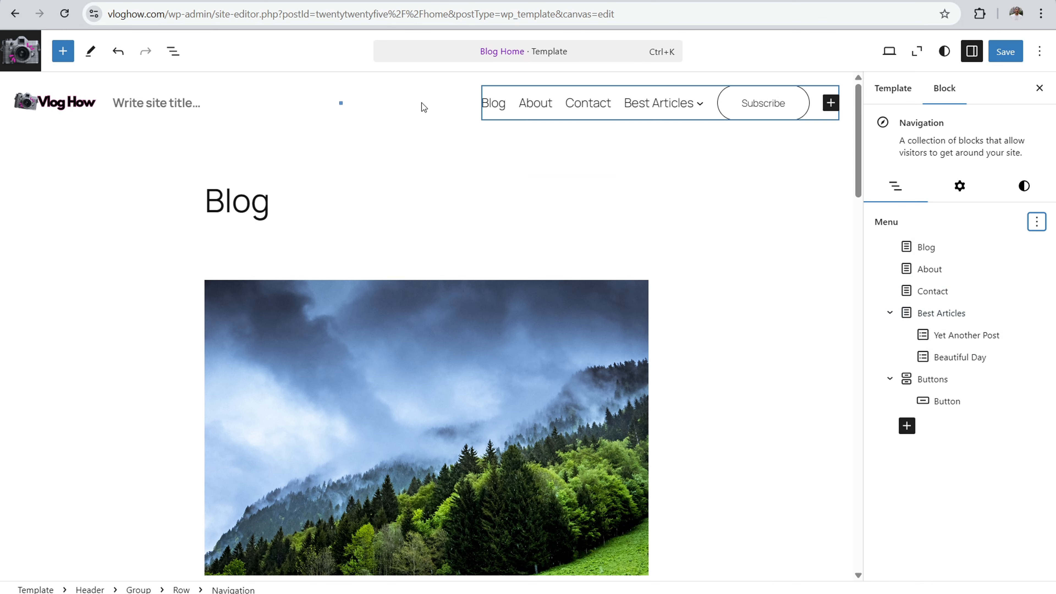
Step: Try the yellow Accent 1 background on the header's navigation block and clear it again
left_click(441, 155)
scroll(677, 170, "up", 3)
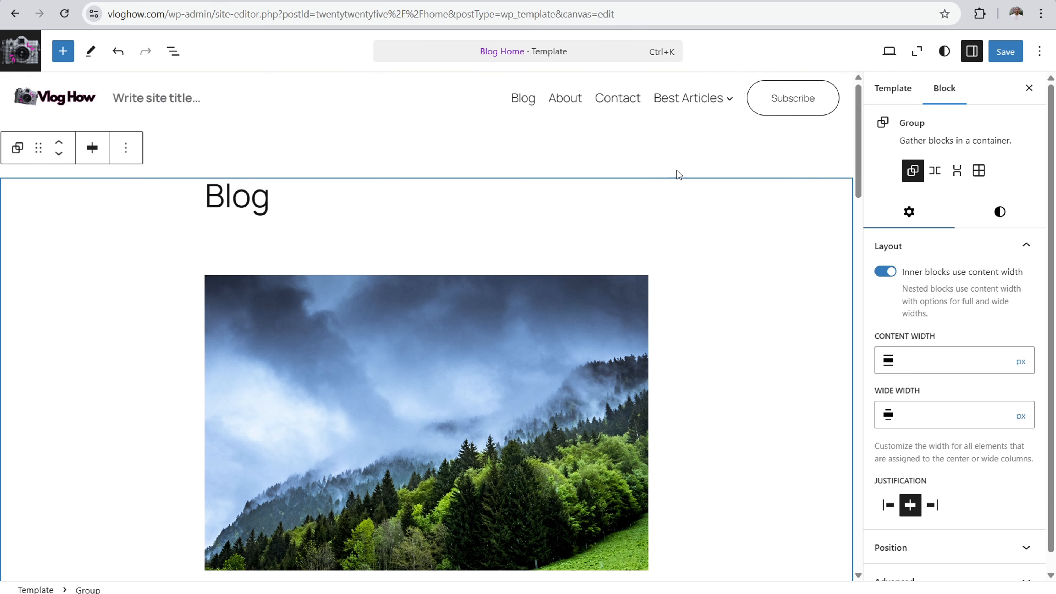
left_click(421, 94)
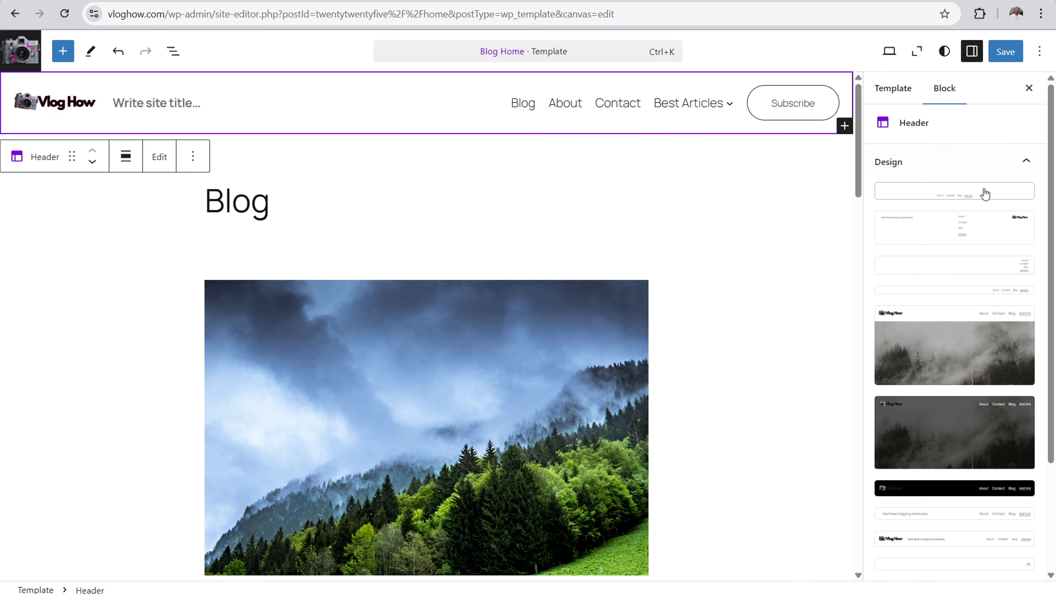
left_click(968, 163)
left_click(497, 100)
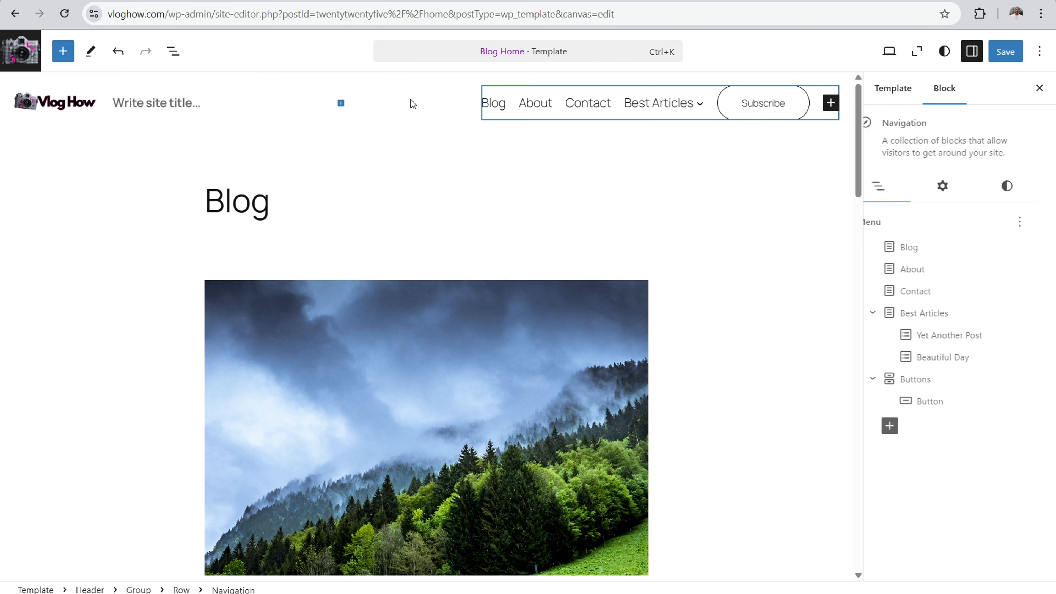
left_click(1020, 187)
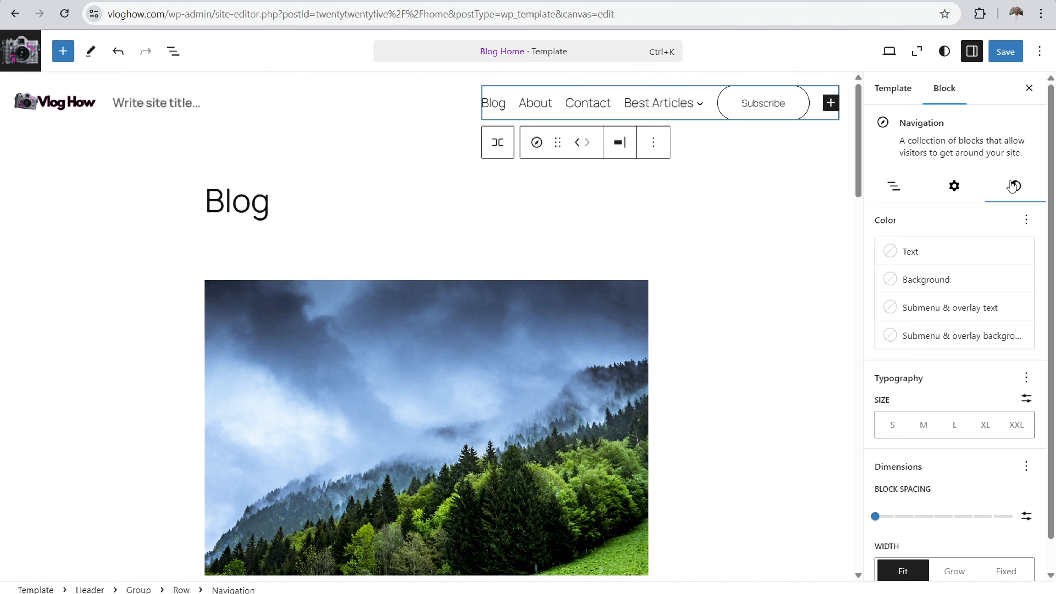
left_click(901, 287)
left_click(747, 403)
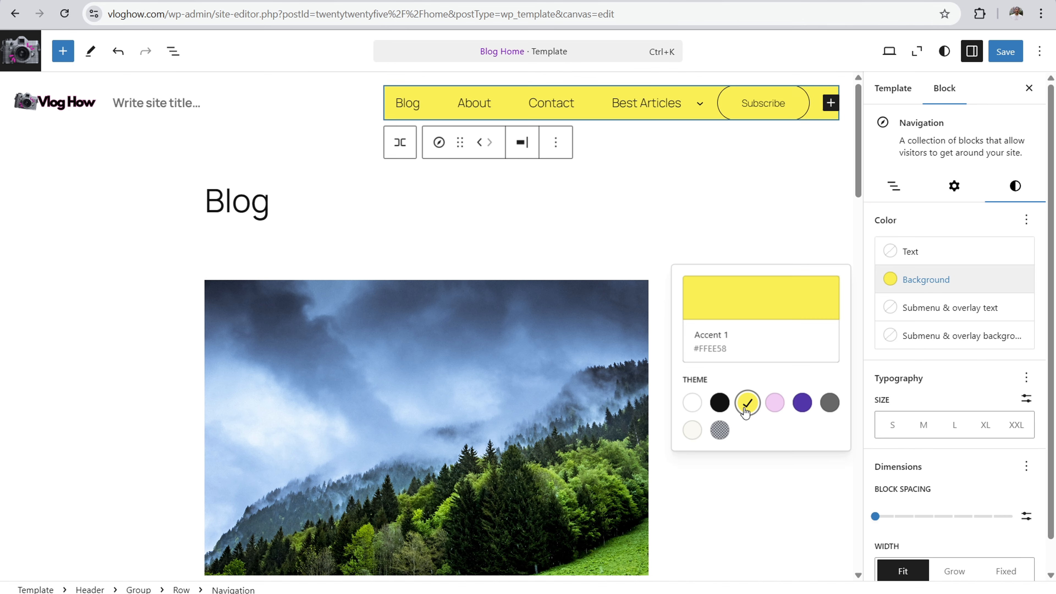
left_click(747, 402)
Step: Set the background of the header's row block to the yellow theme colour Accent 1 (#FFEE58)
left_click(360, 75)
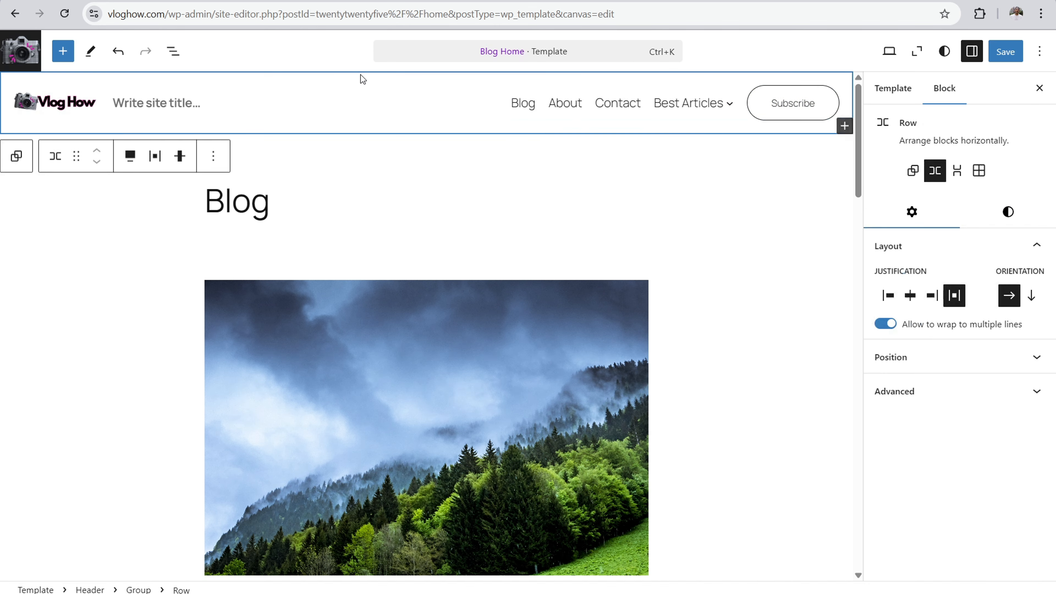
left_click(1008, 212)
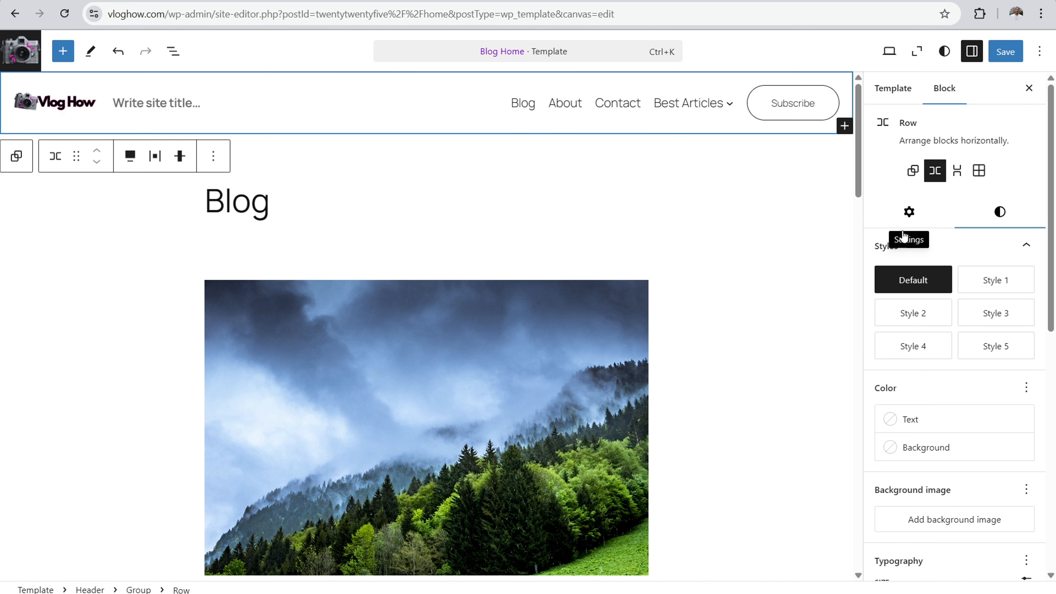
left_click(926, 441)
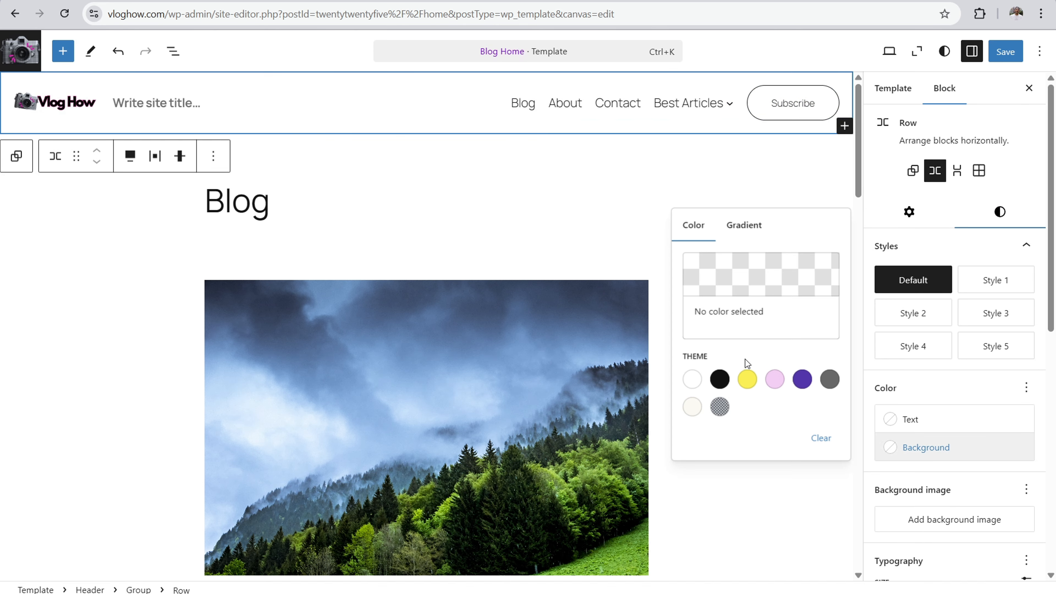
left_click(747, 379)
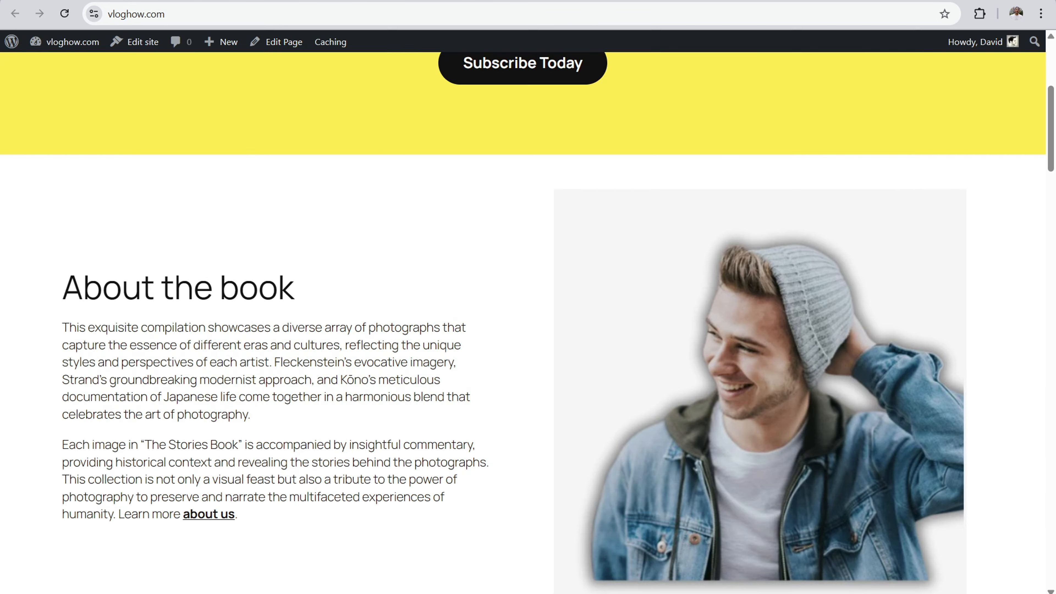
Step: Examine the live home page's header and look through the navigation block's menu, layout and display settings
scroll(744, 96, "up", 5)
mouse_move(799, 118)
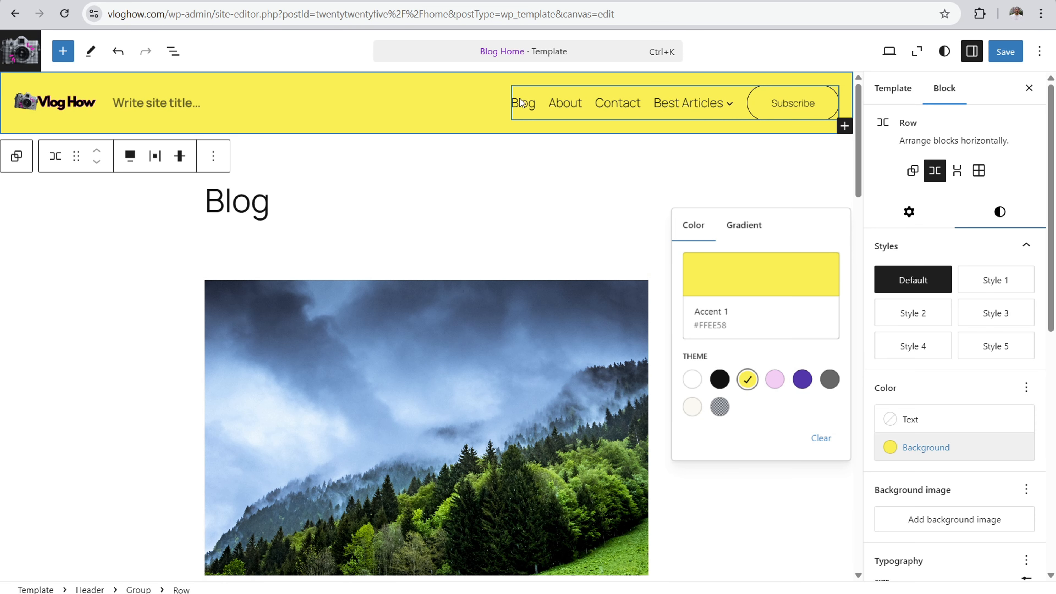
left_click(548, 107)
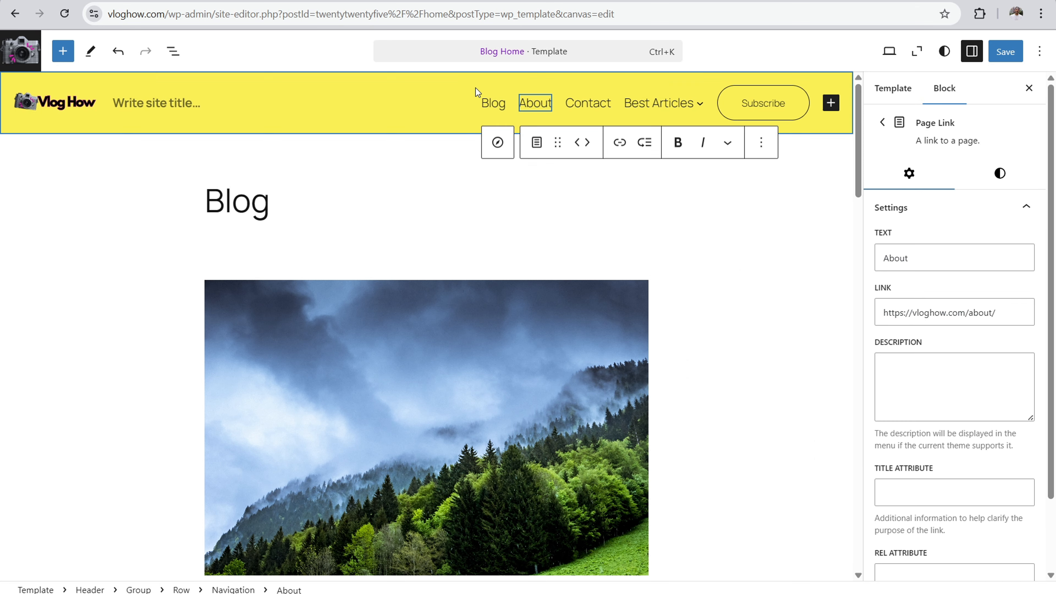
left_click(479, 104)
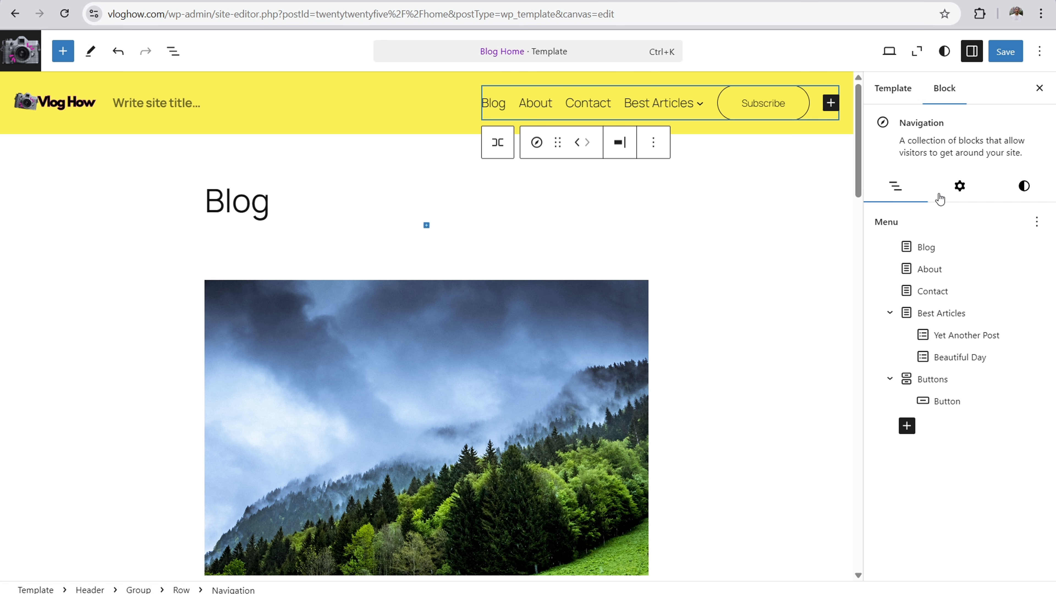
left_click(957, 188)
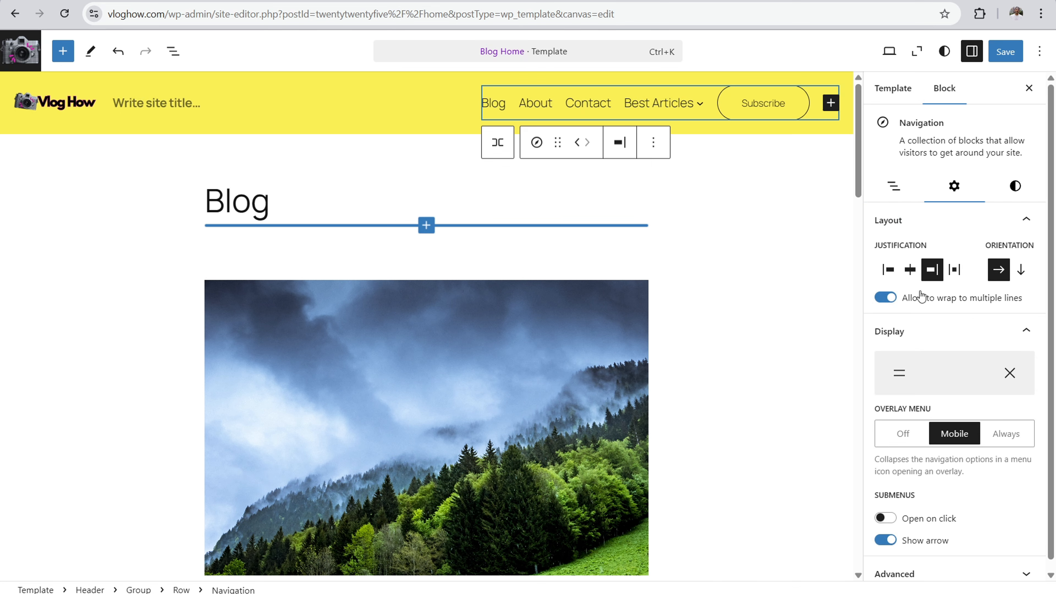
scroll(1047, 229, "down", 1)
left_click(896, 188)
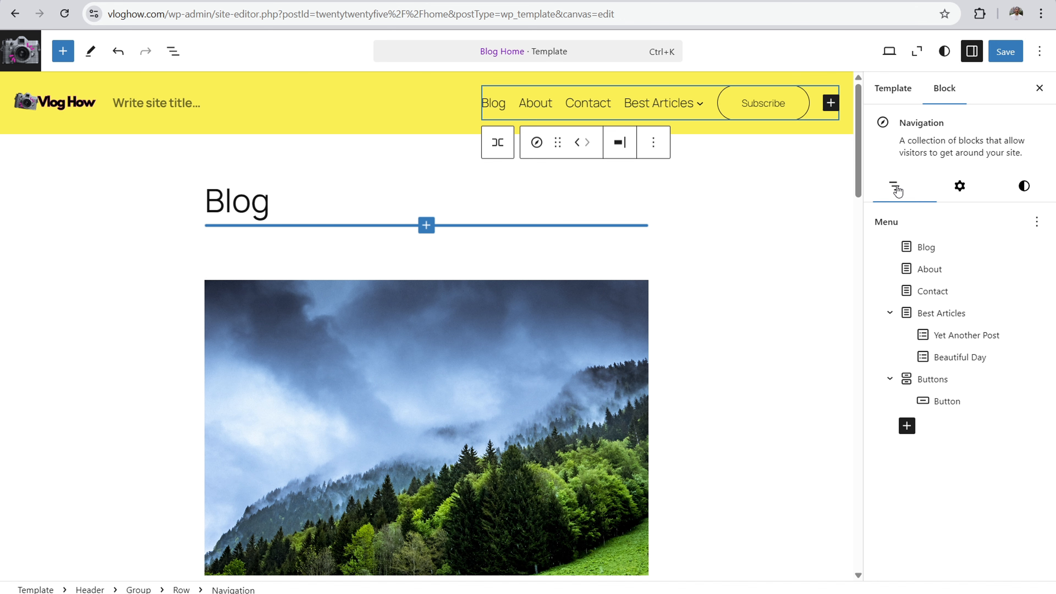
left_click(956, 188)
Step: Add the Appearance option to the navigation block's typography and set it to Semi Bold
left_click(1017, 194)
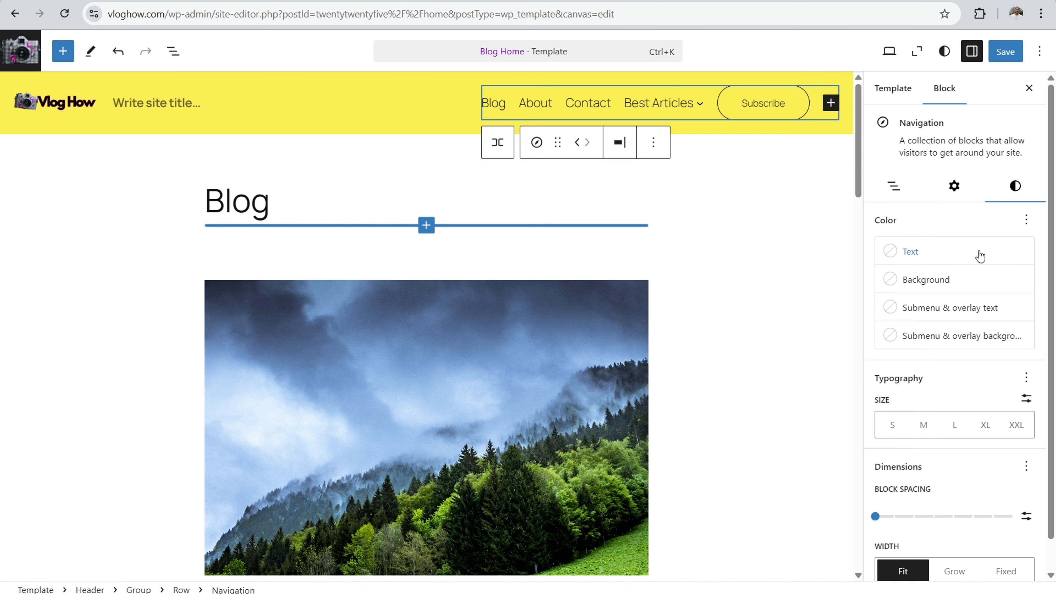
scroll(1023, 342, "down", 1)
left_click(1025, 345)
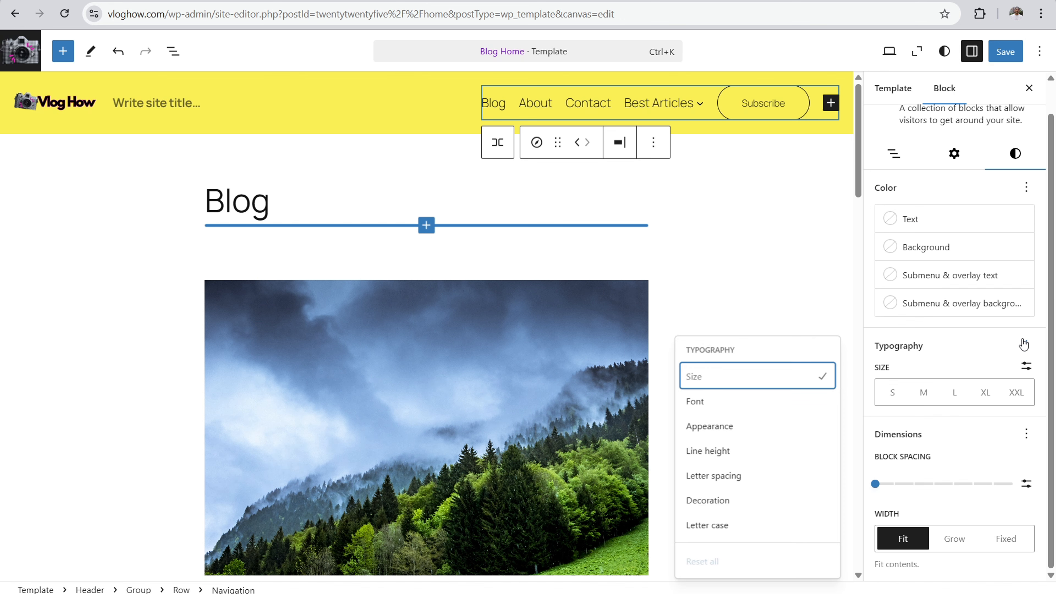
left_click(722, 422)
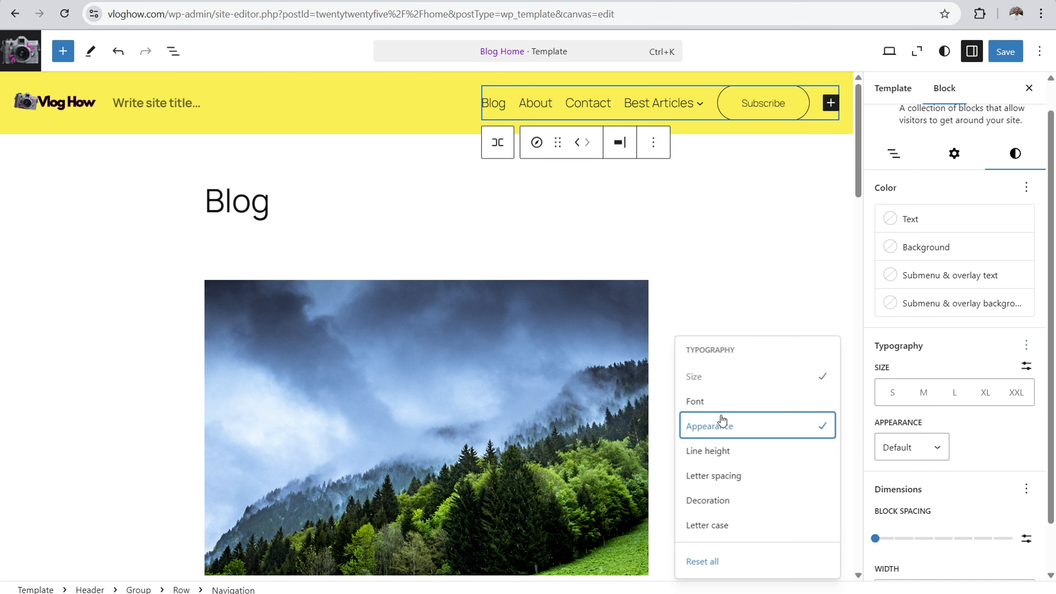
left_click(907, 447)
scroll(902, 509, "down", 3)
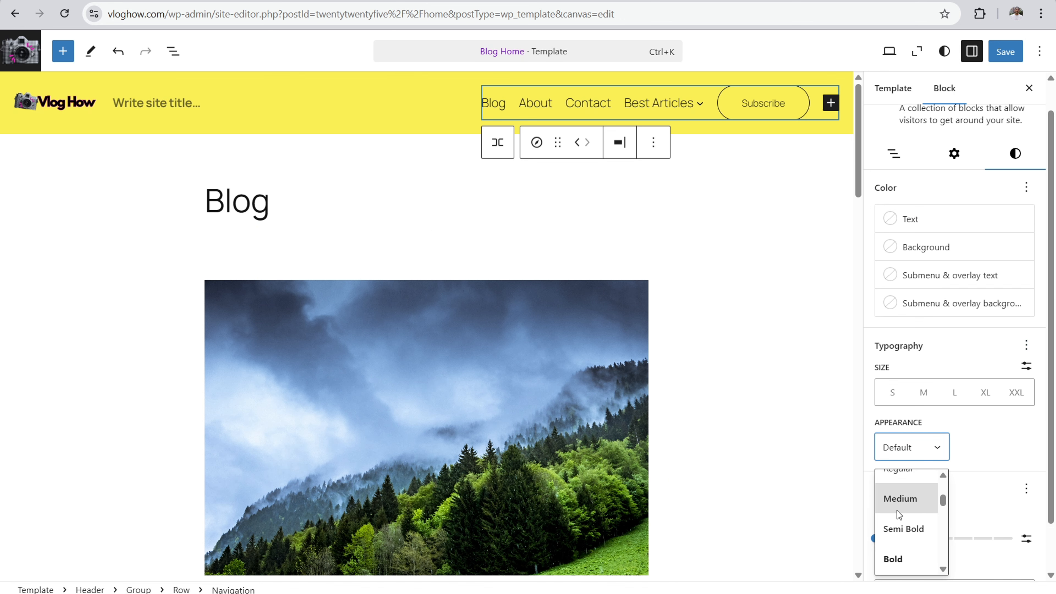
left_click(900, 526)
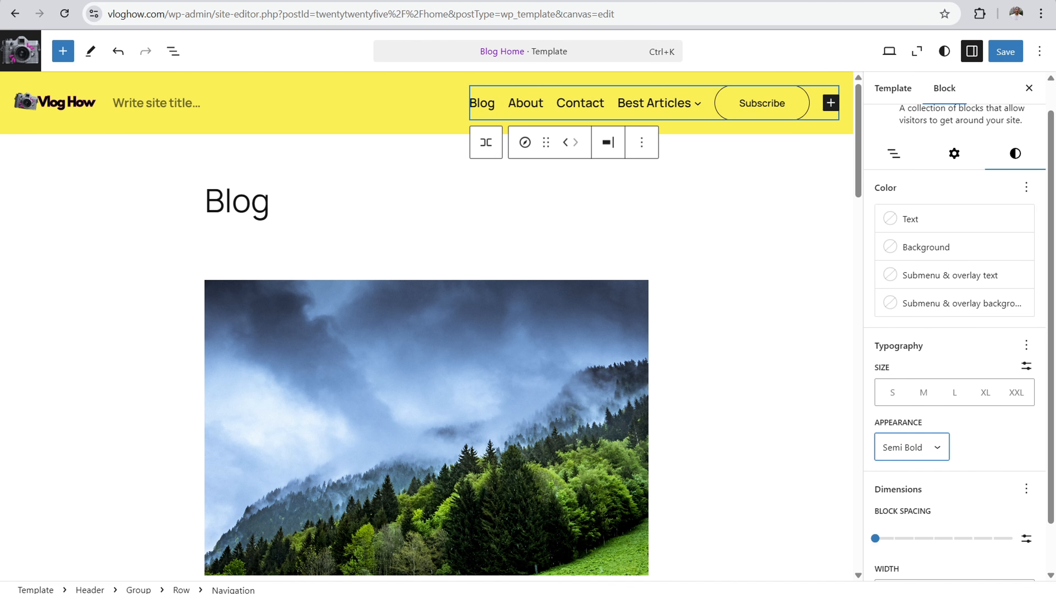
Step: Save the header changes and reopen the Blog Home template from the templates list
left_click(1005, 61)
left_click(1005, 60)
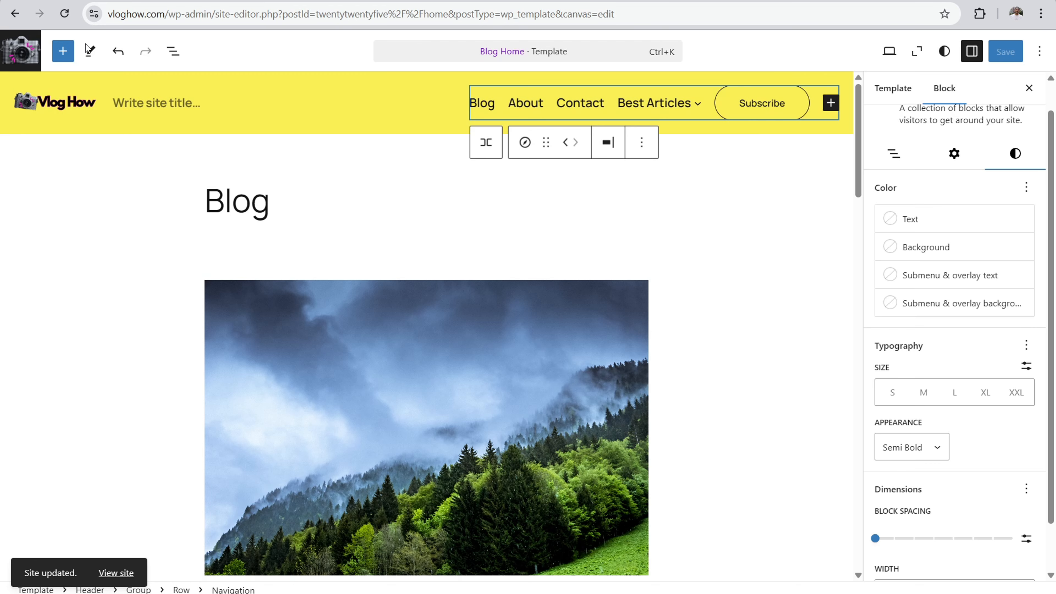
left_click(19, 51)
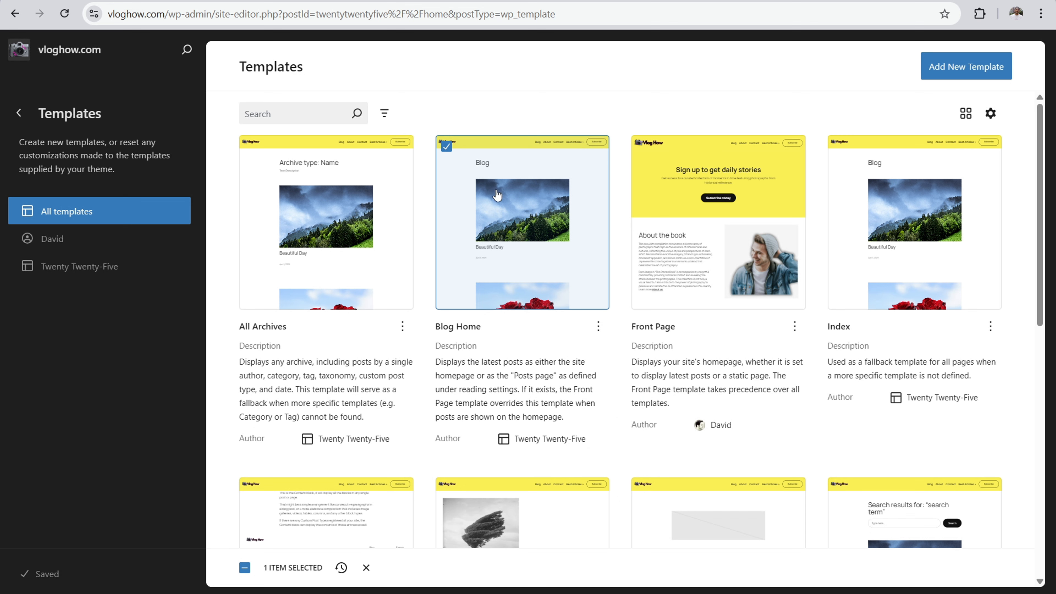
left_click(509, 171)
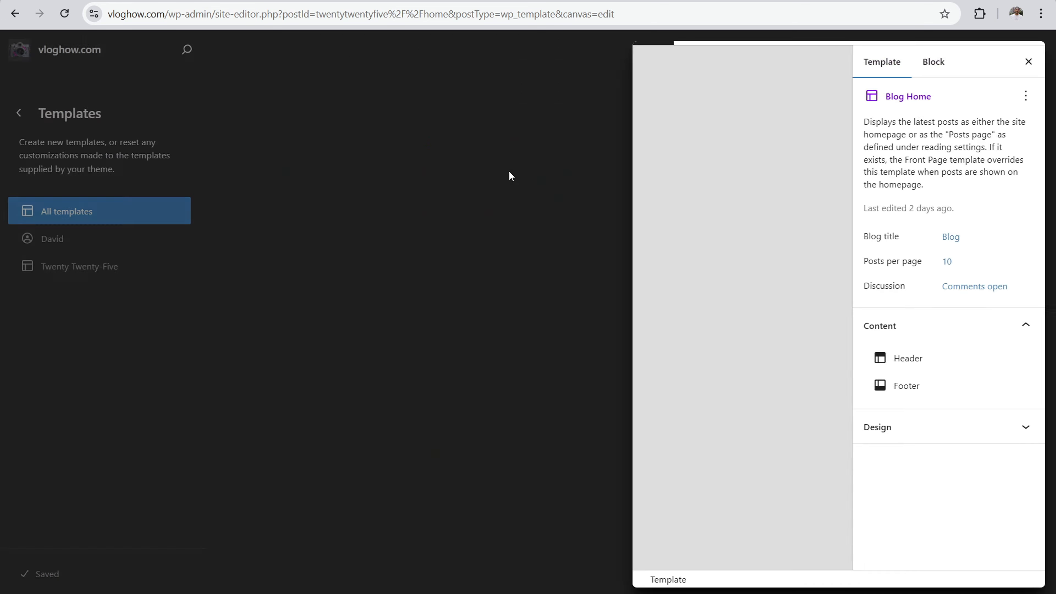
Step: Look over the whole Blog Home template in a zoomed-out view, from the header down through the listed posts
left_click(508, 175)
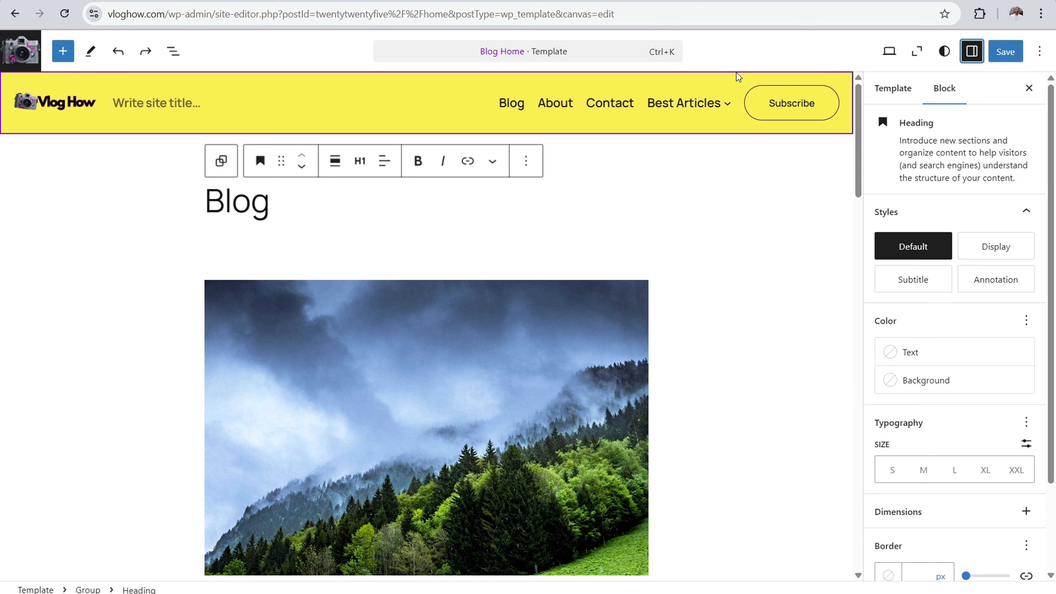
left_click(918, 52)
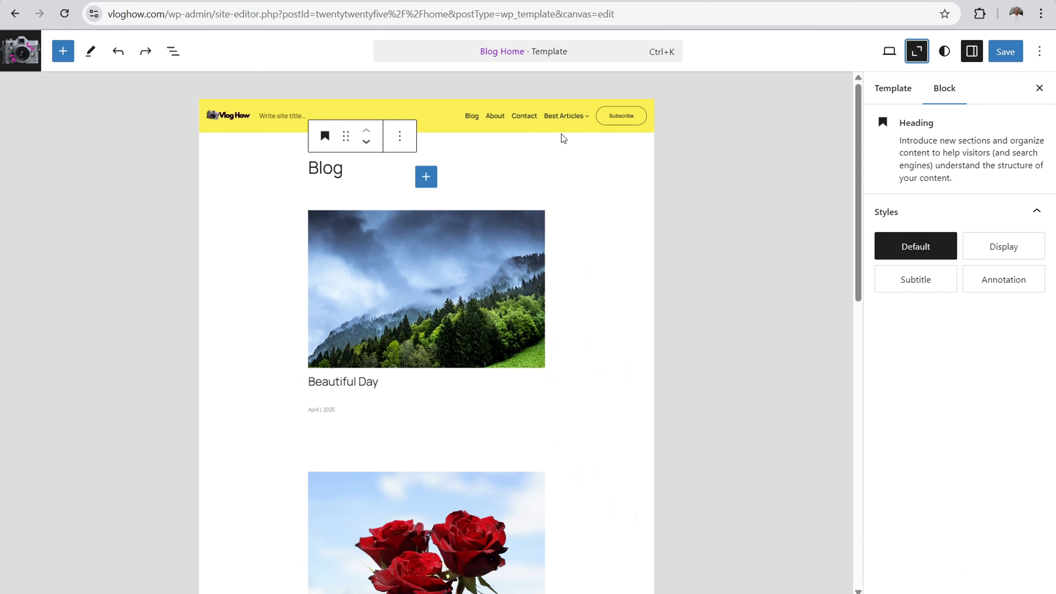
scroll(561, 134, "down", 5)
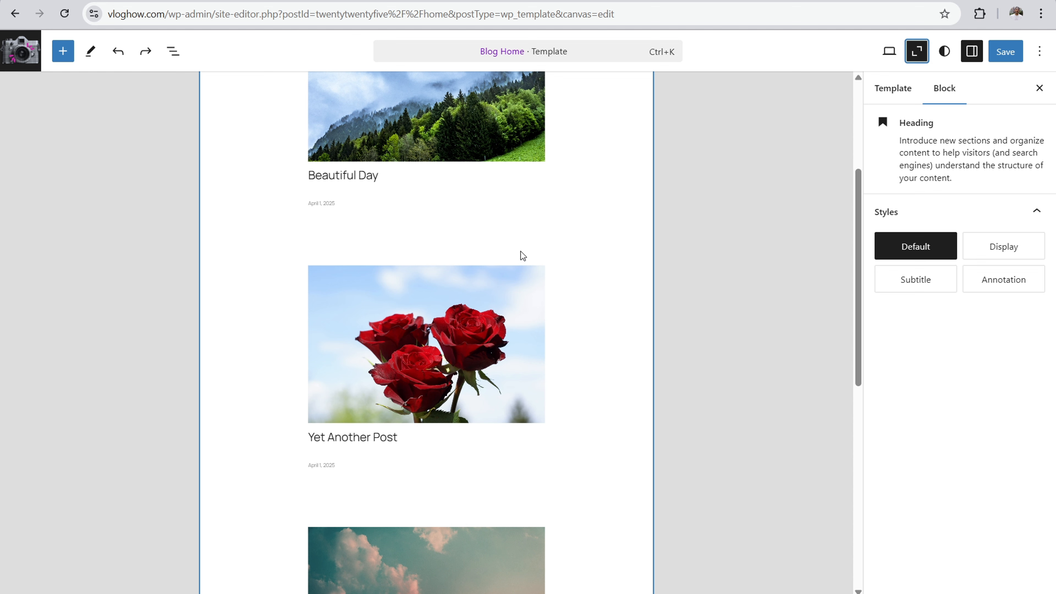
scroll(524, 237, "up", 5)
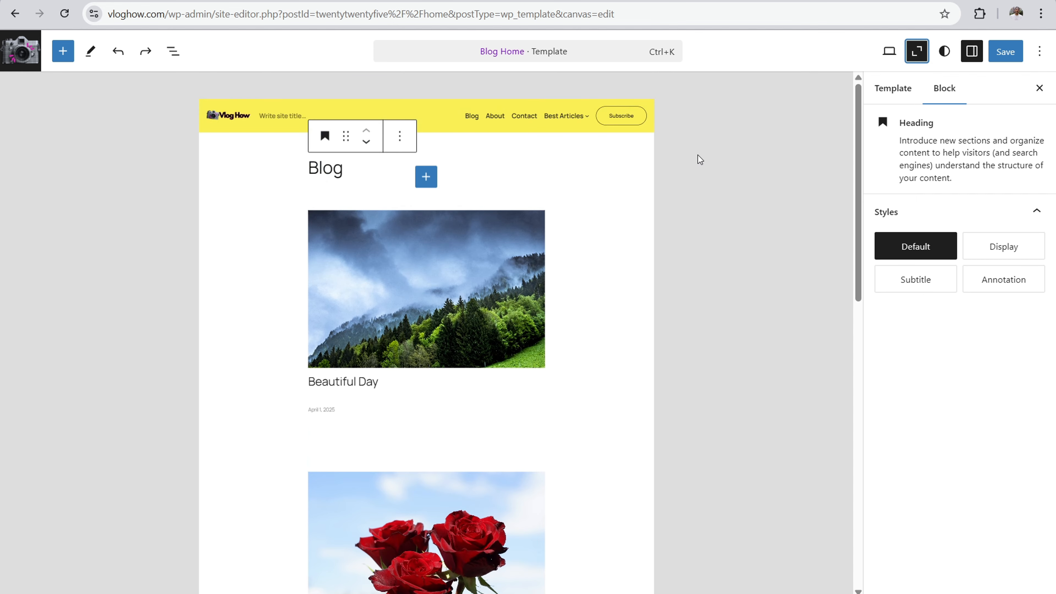
left_click(936, 52)
left_click(935, 54)
left_click(917, 51)
Step: Replace the "Blog" heading text with "Vlogging Tutorials, Advice & Guides"
left_click(386, 202)
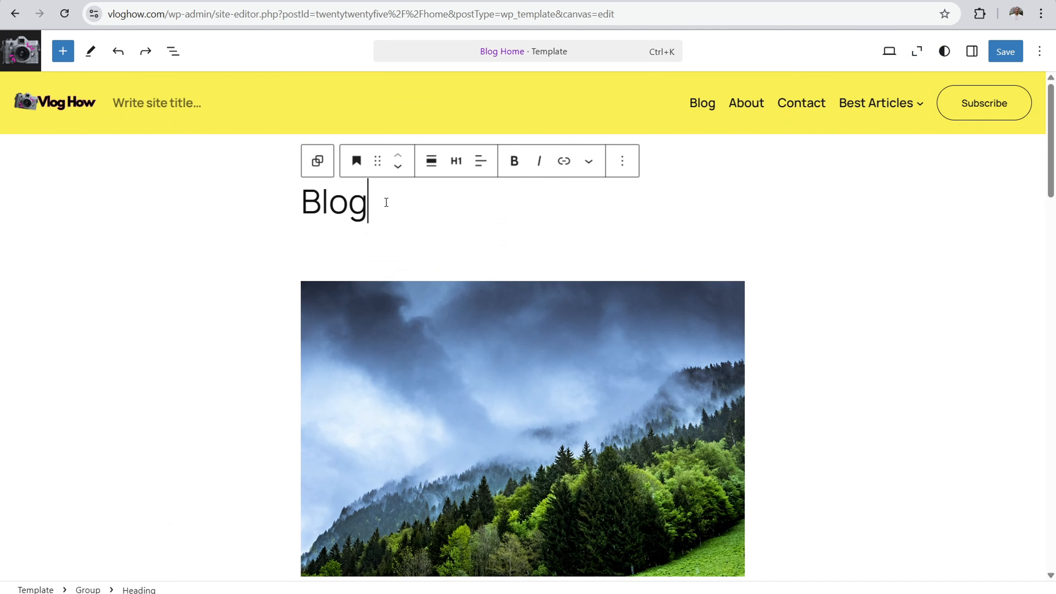
key("BackSpace")
key("BackSpace")
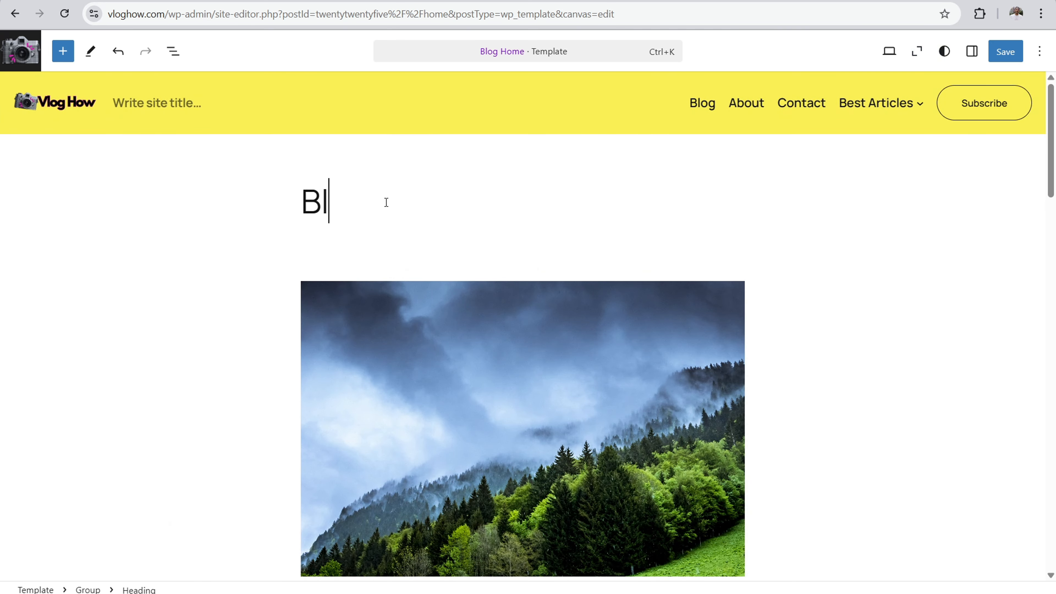
key("BackSpace")
key("BackSpace")
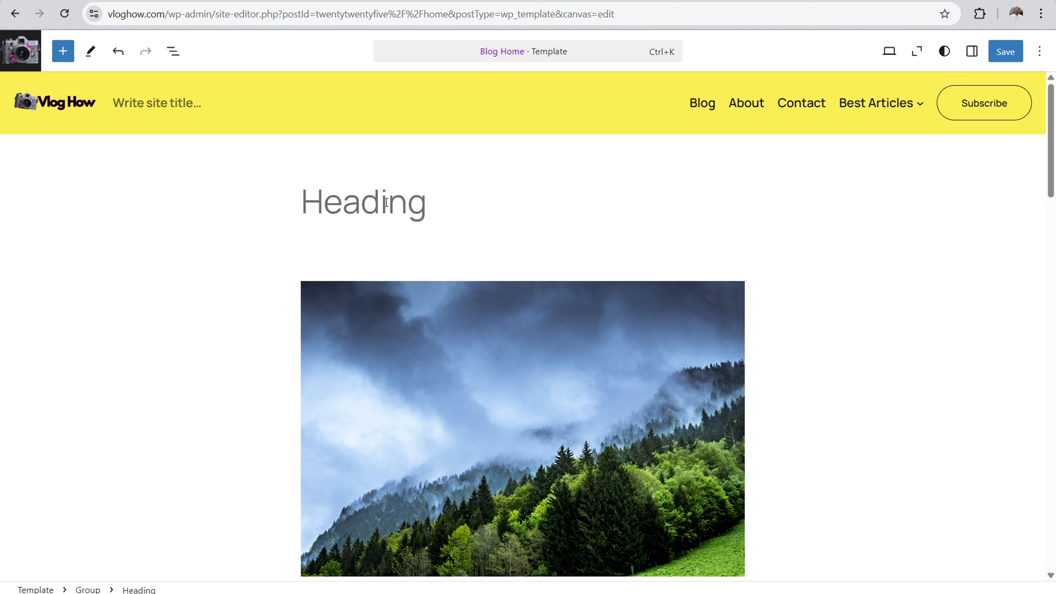
type("Vloggin")
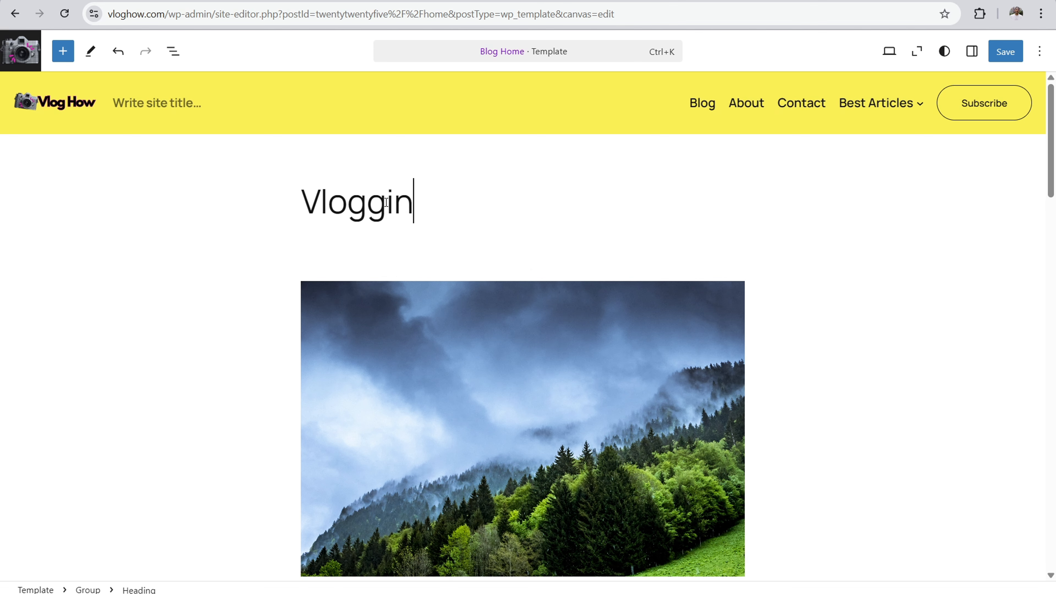
type("g Tutoria")
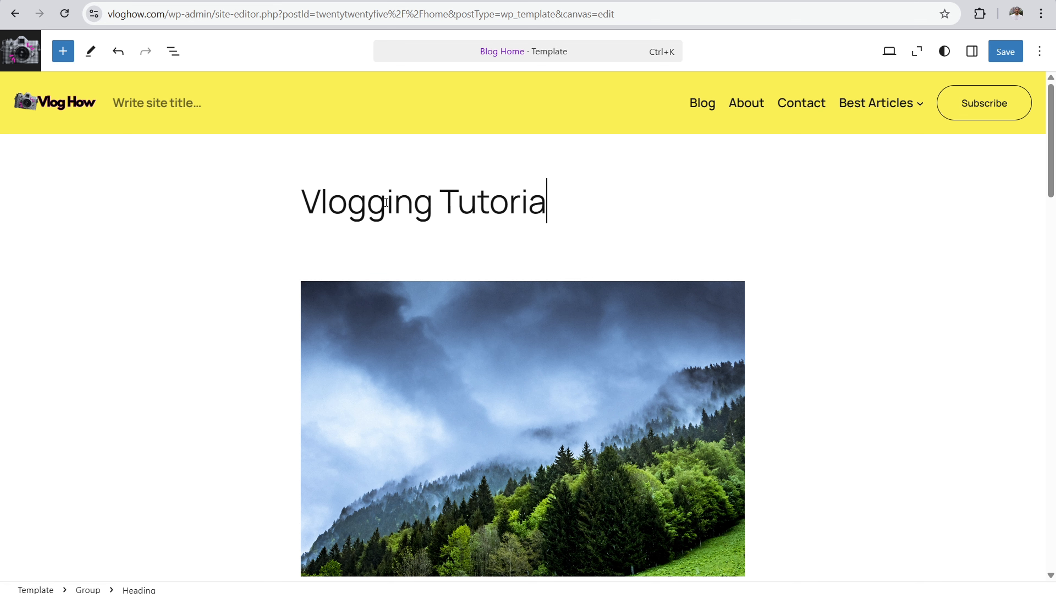
type("ls, Advice ")
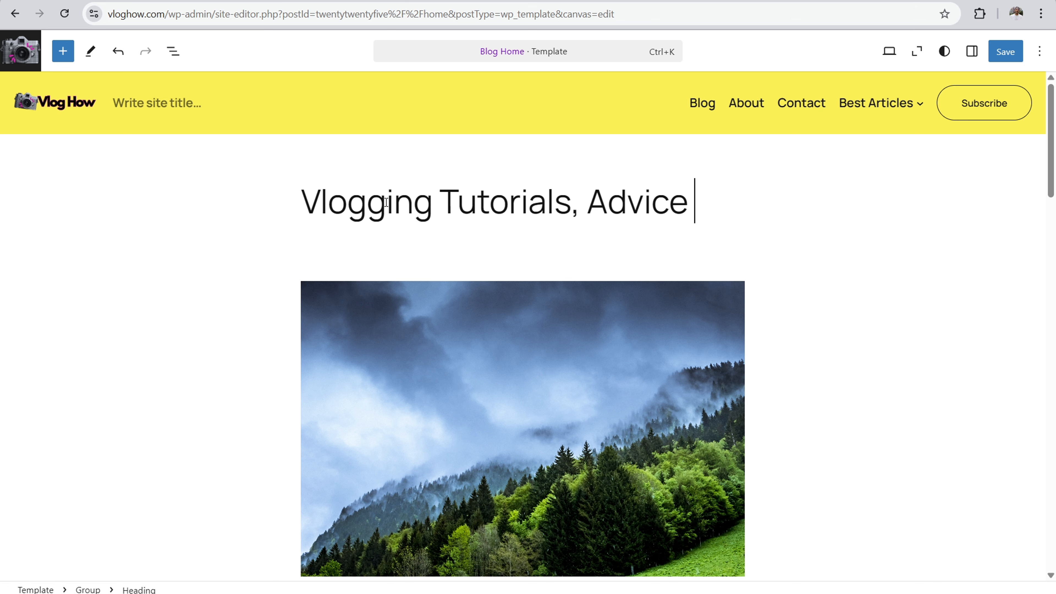
type("& Guides")
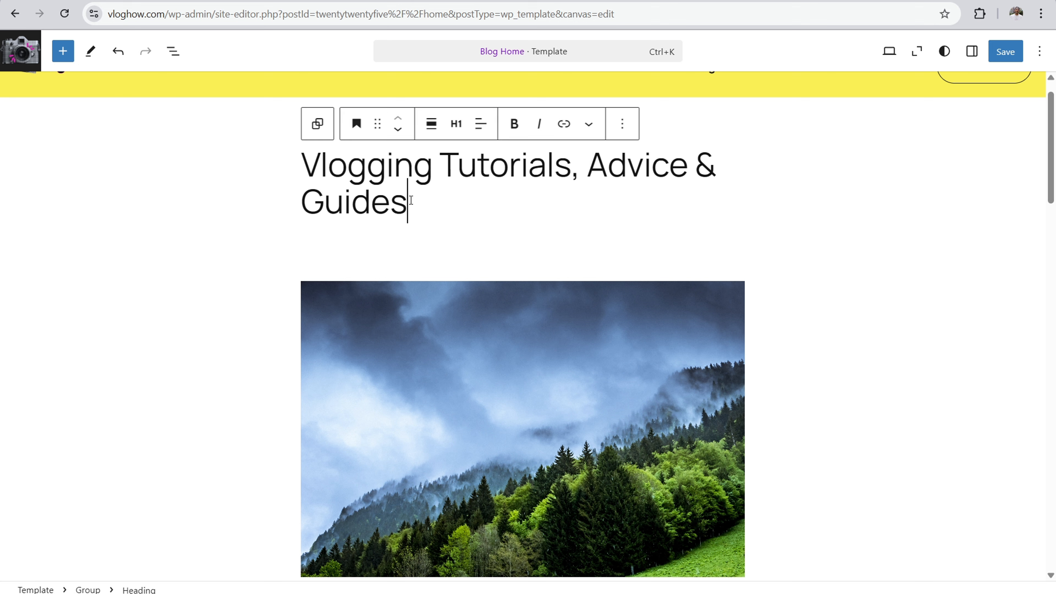
Step: Make the whole page heading bold and align its text to the center
left_click_drag(408, 200, 308, 165)
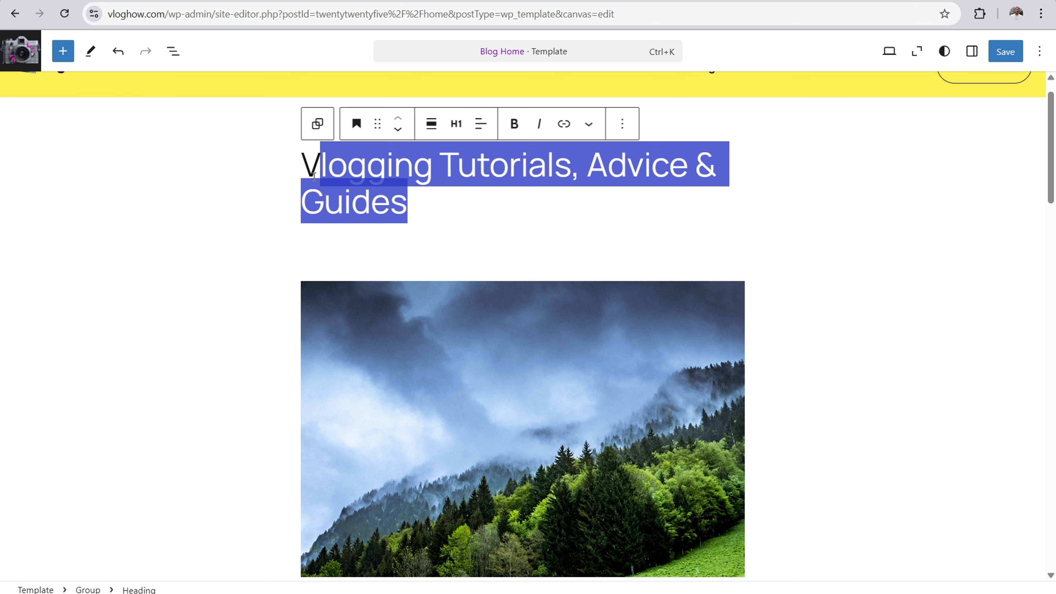
left_click(515, 130)
left_click(481, 123)
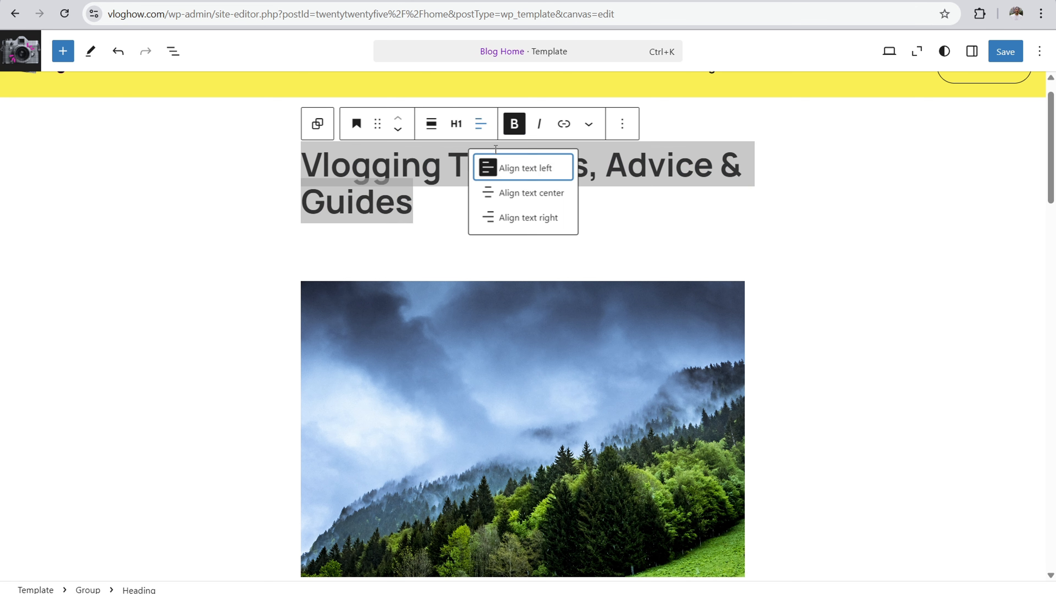
left_click(488, 191)
Step: Add a paragraph below the heading introducing the author by first name, followed by "I write this blog to help you do xyz, 123 thing..."
left_click(594, 205)
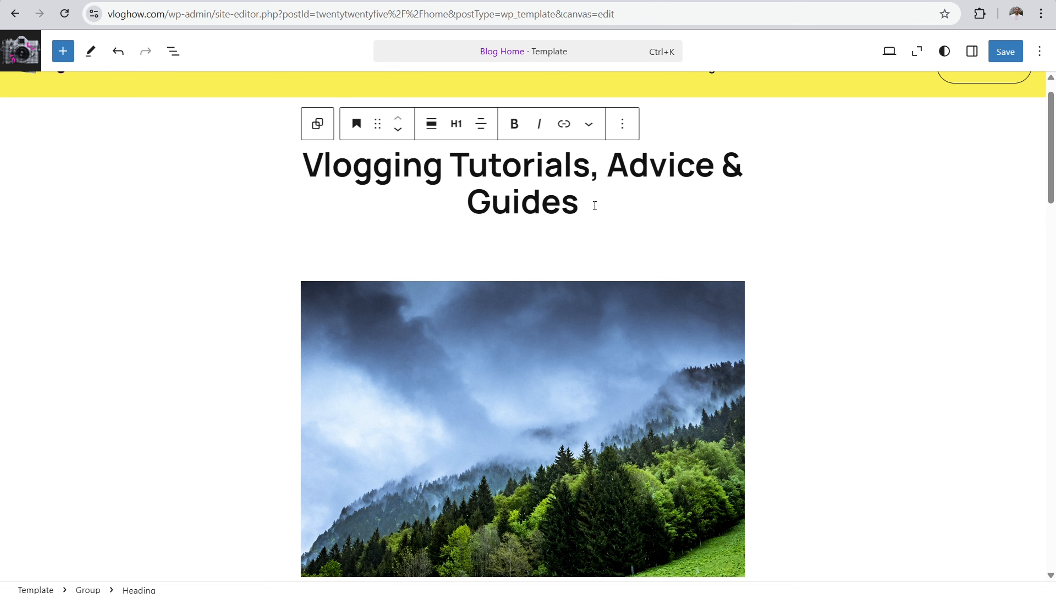
key("Return")
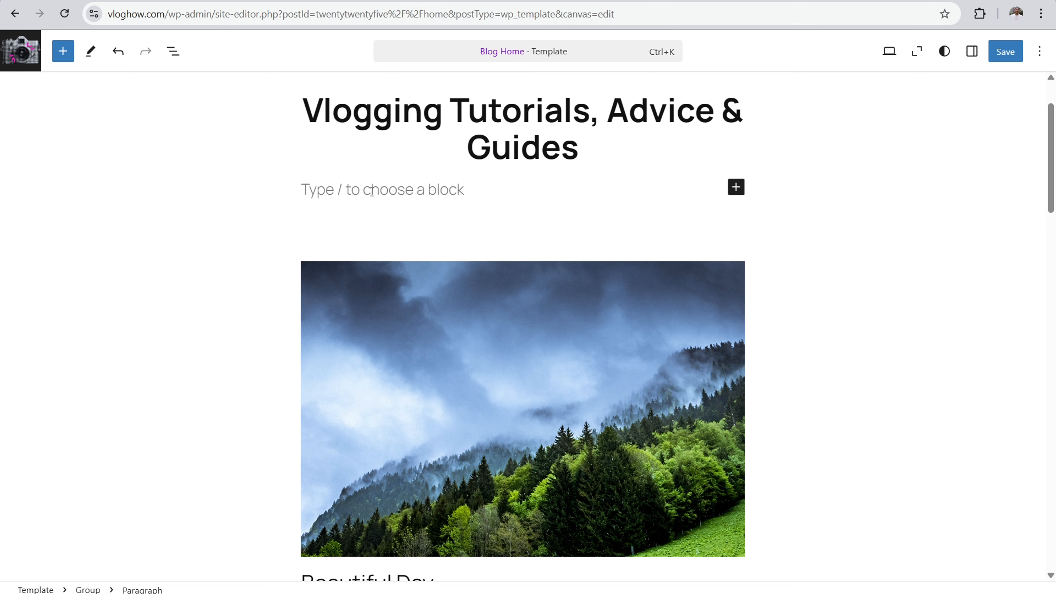
type("Hi mu")
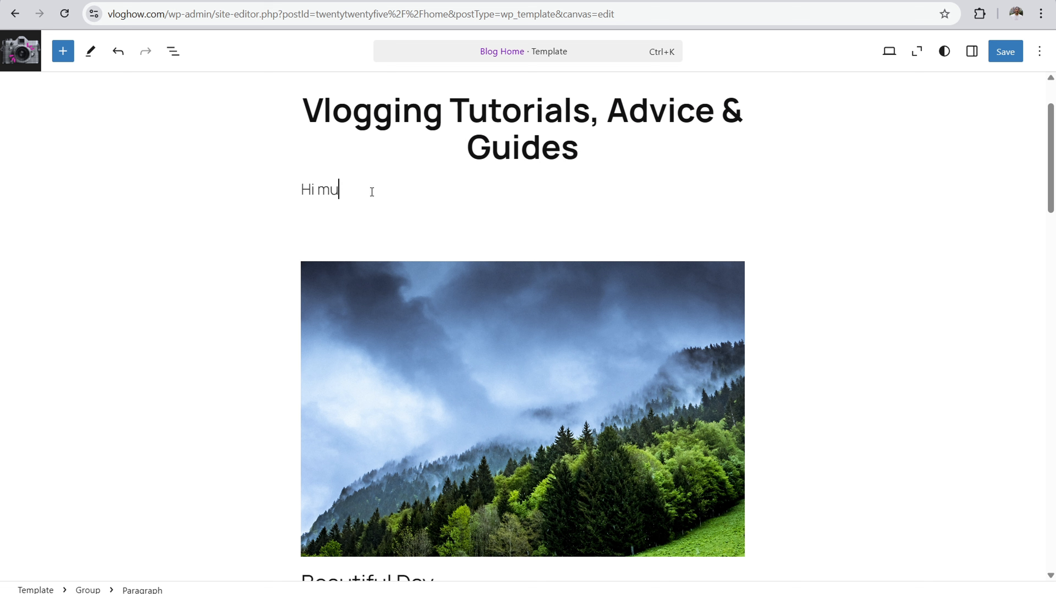
type(" name is Bria")
type("nd")
type("! I write thi")
type("s blog to help")
type(" you do xyz")
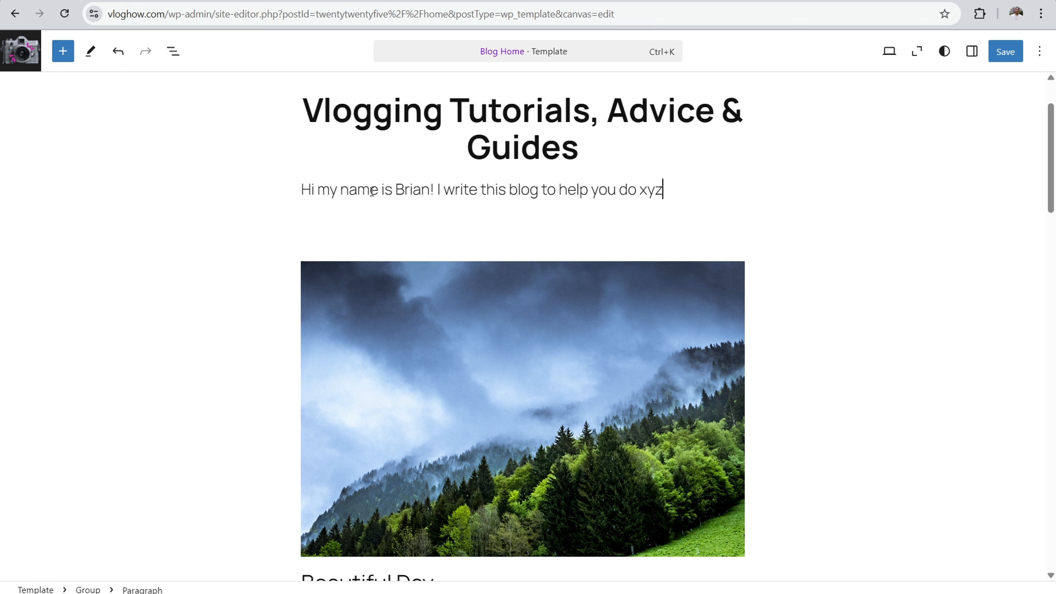
type(", 123 thing...")
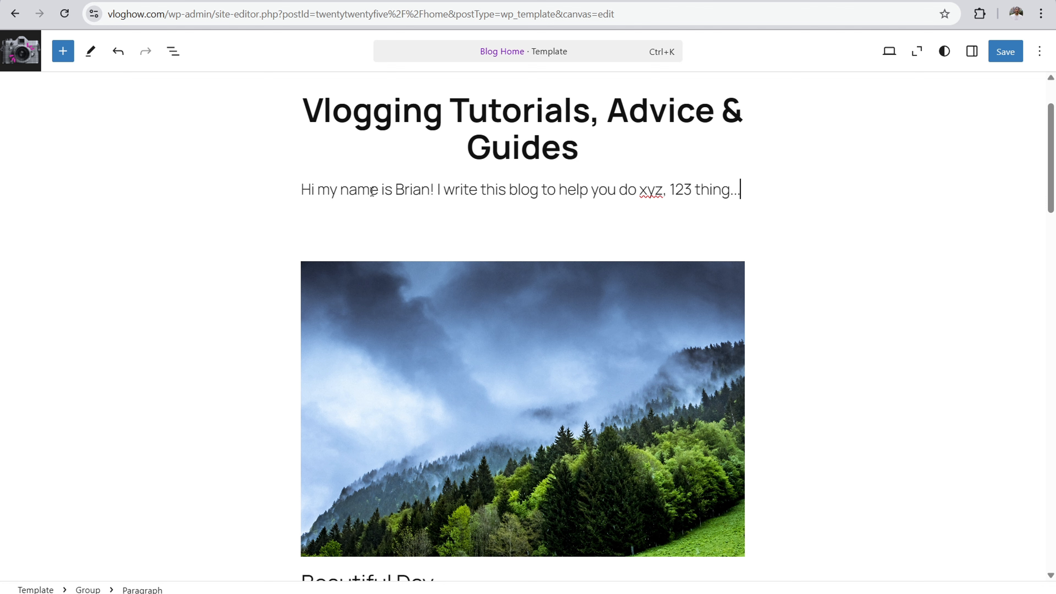
Step: Delete the block listing the posts with large featured images below the intro paragraph, working in the zoomed-out view
left_click(917, 51)
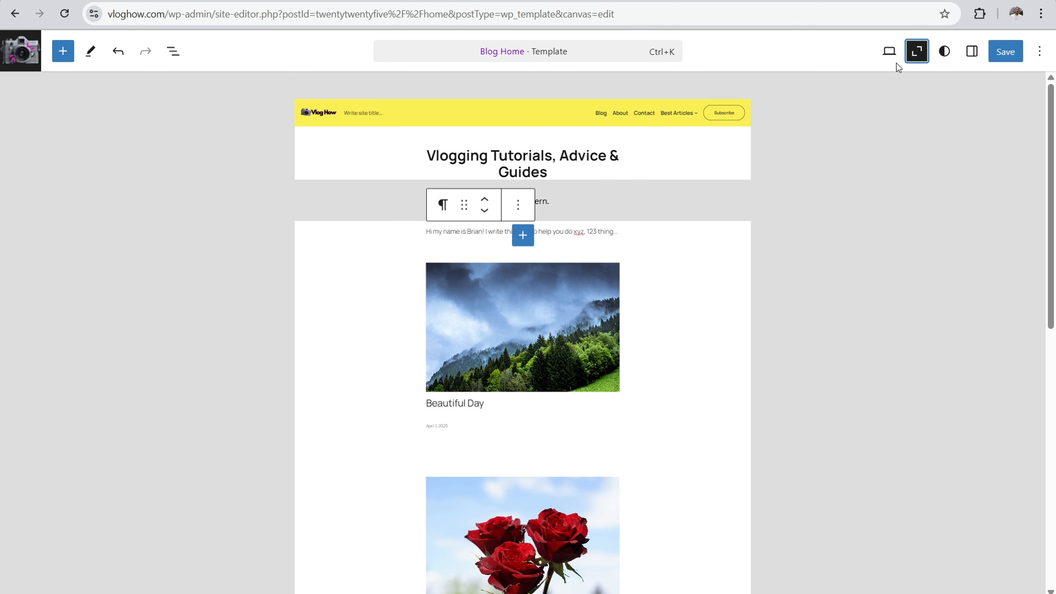
left_click(515, 166)
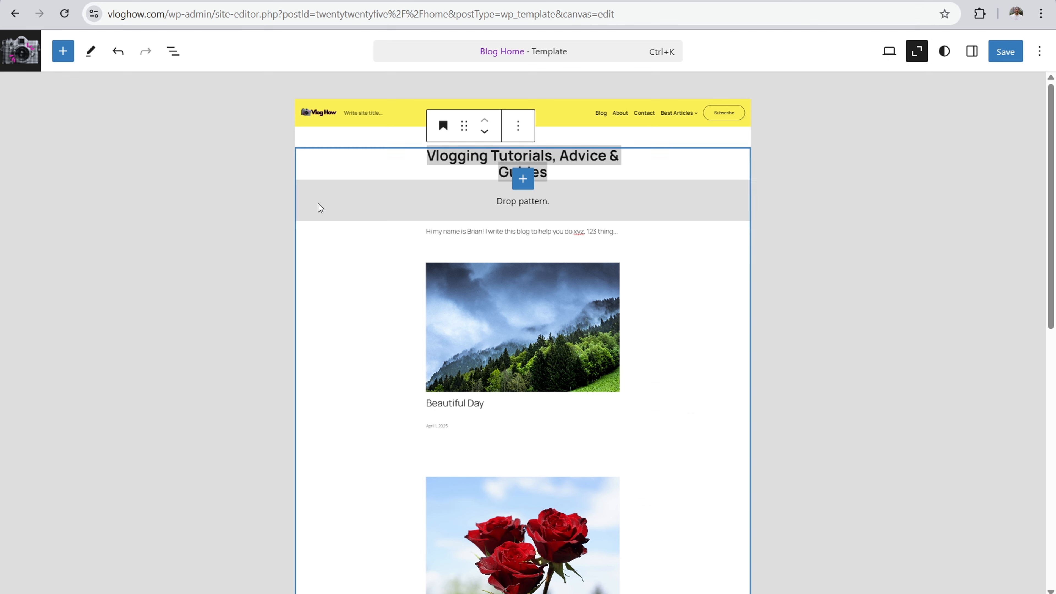
left_click(410, 263)
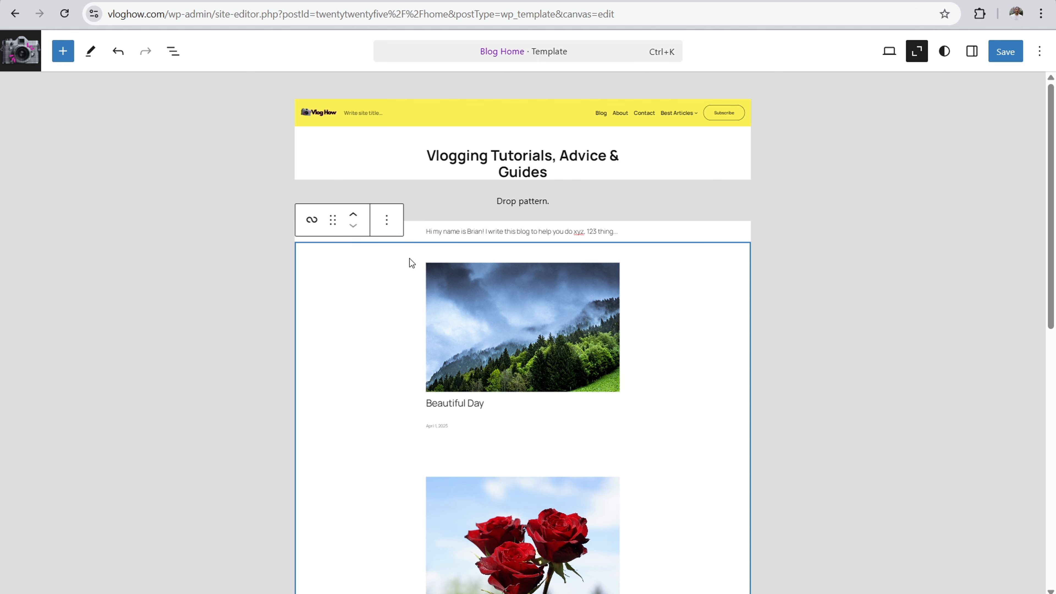
left_click(387, 221)
left_click(407, 329)
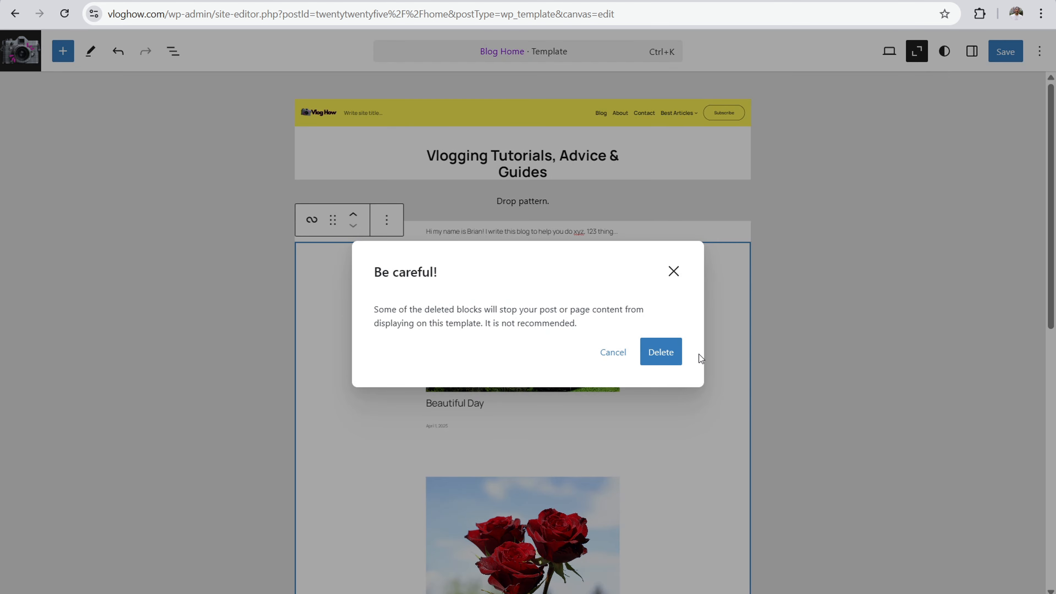
left_click(674, 352)
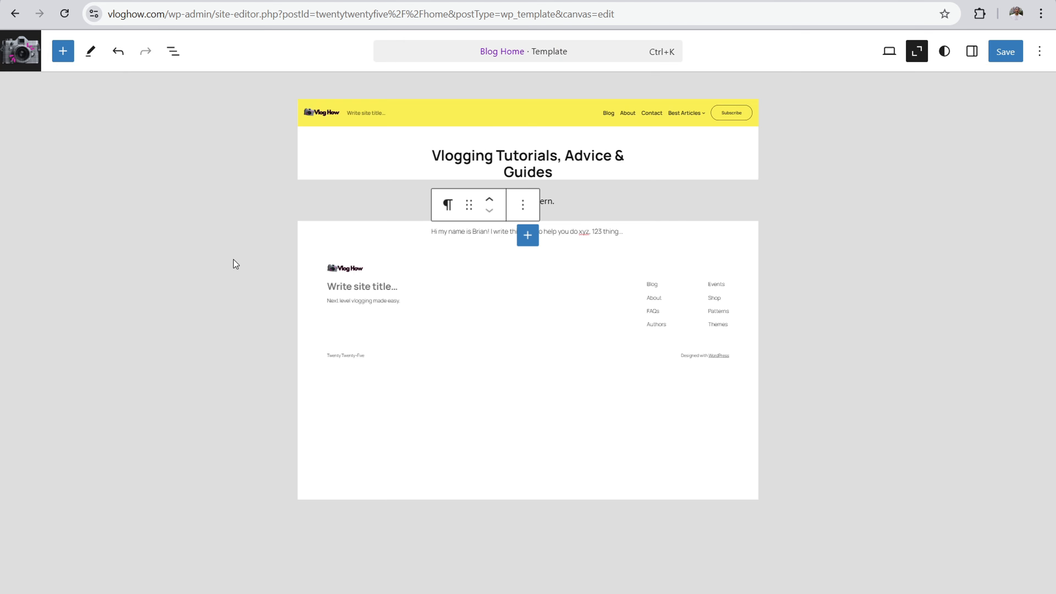
Step: Search the patterns for "blog" and insert the "Fullwidth posts titles with dates" pattern below the intro paragraph
left_click(63, 51)
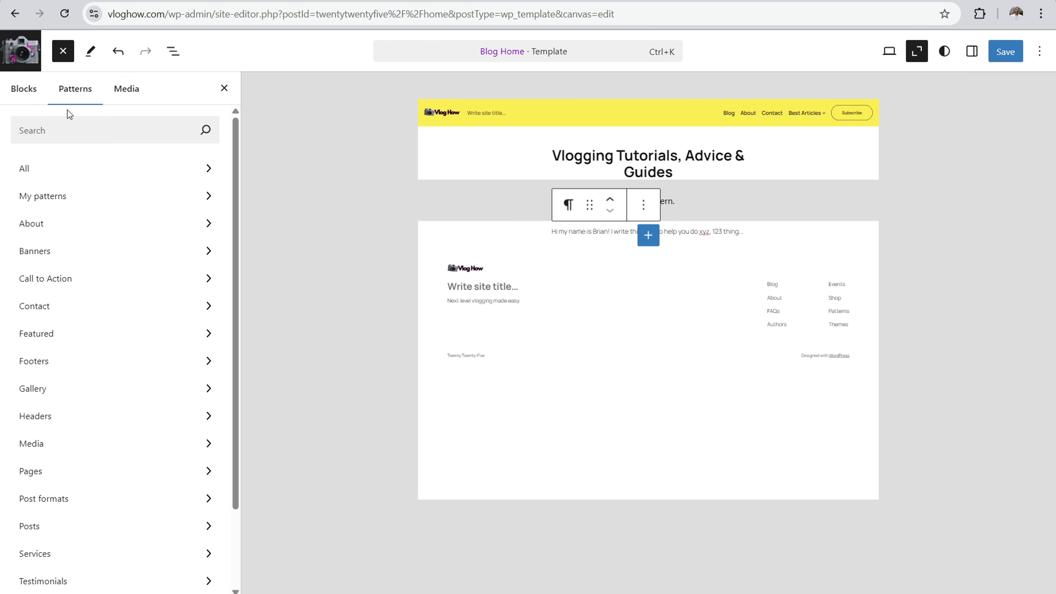
left_click(70, 128)
type("blog")
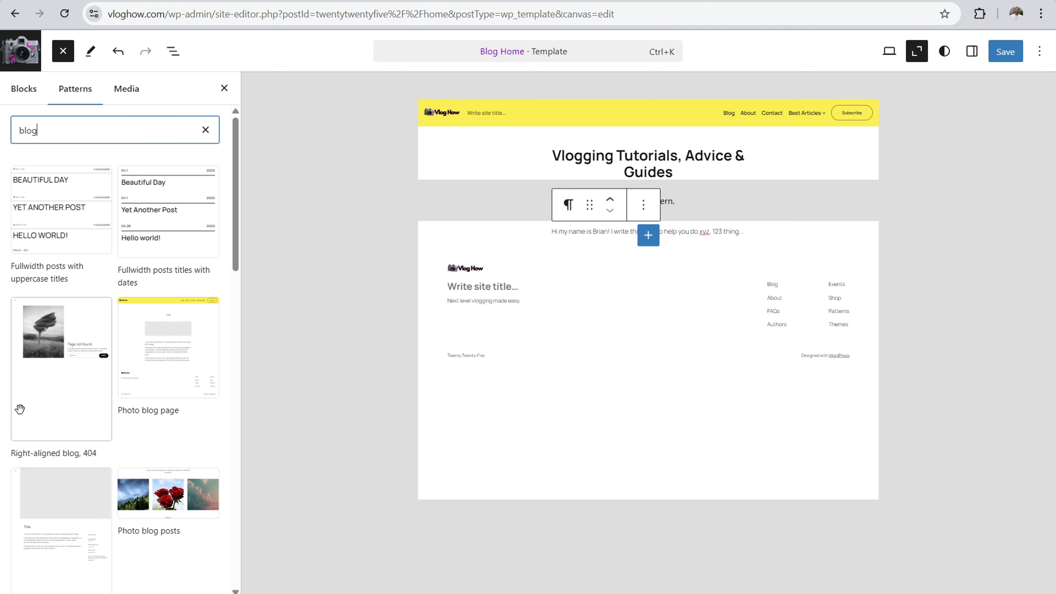
left_click(160, 201)
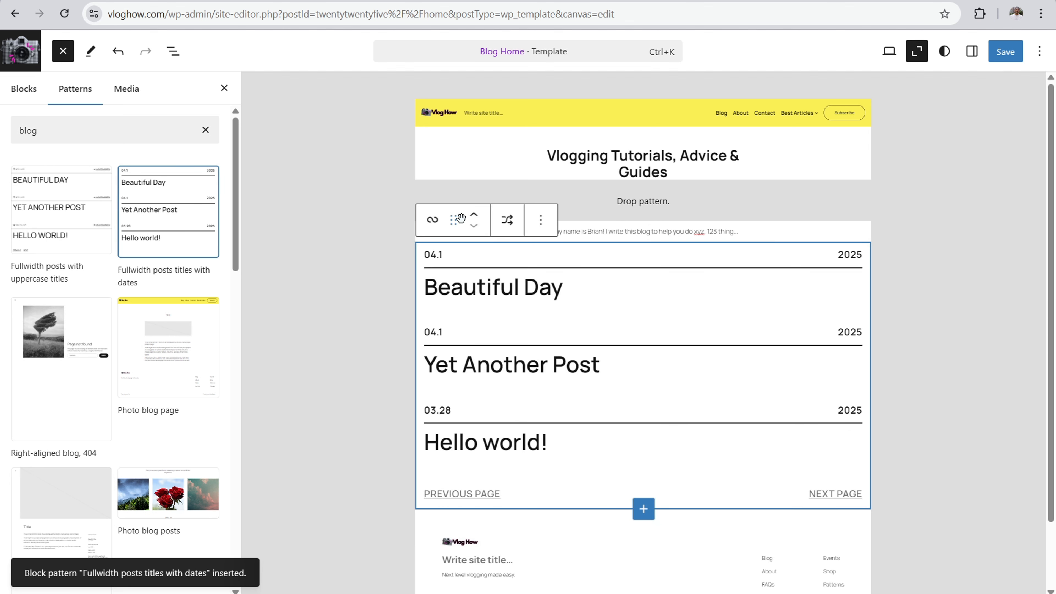
Step: Shuffle the inserted posts pattern through its alternative designs and settle on the compact "More posts" list
left_click(506, 221)
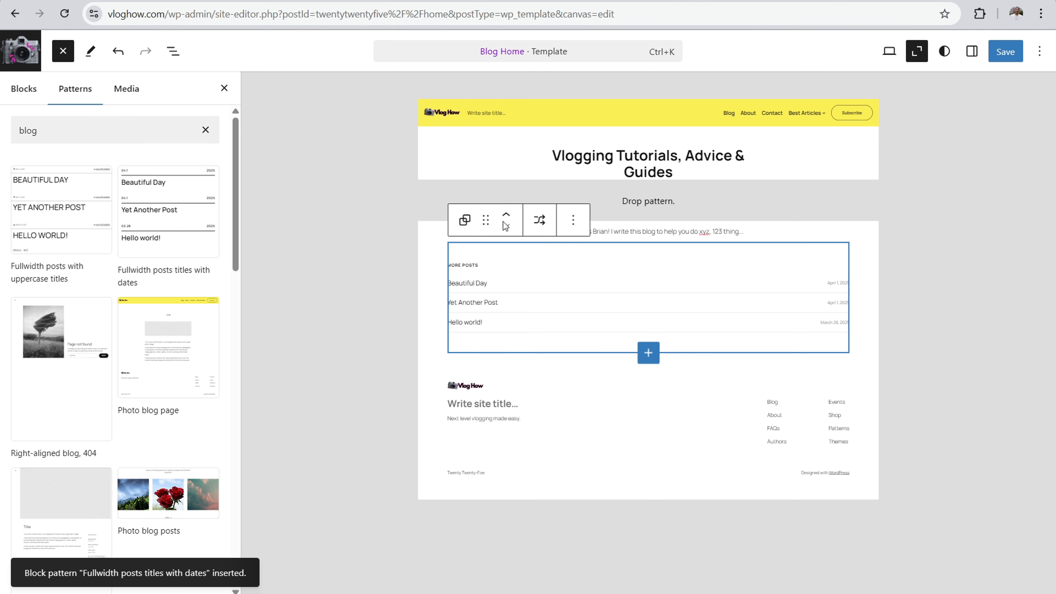
left_click(539, 221)
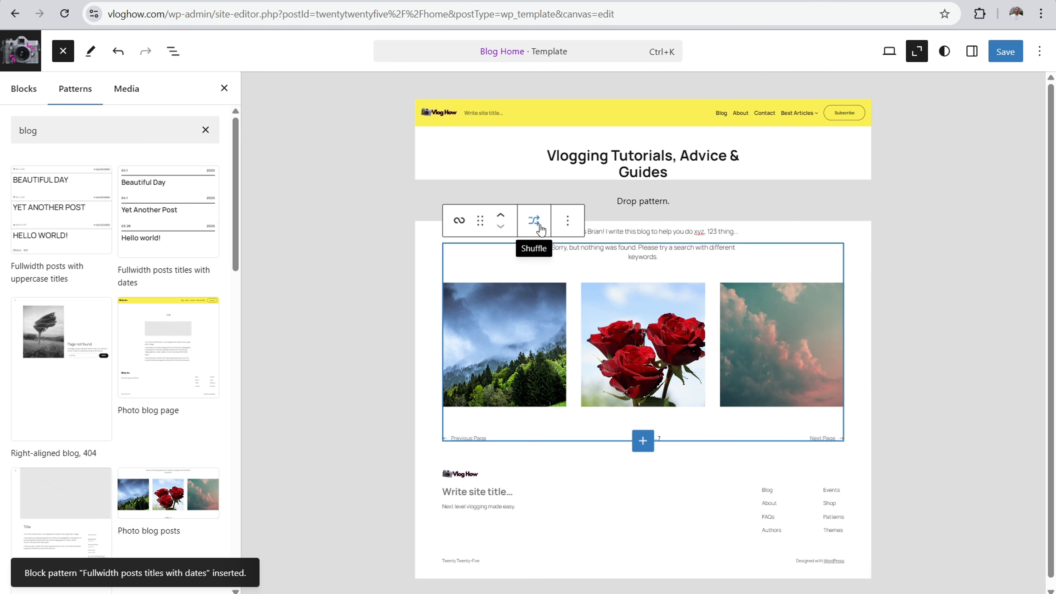
left_click(534, 220)
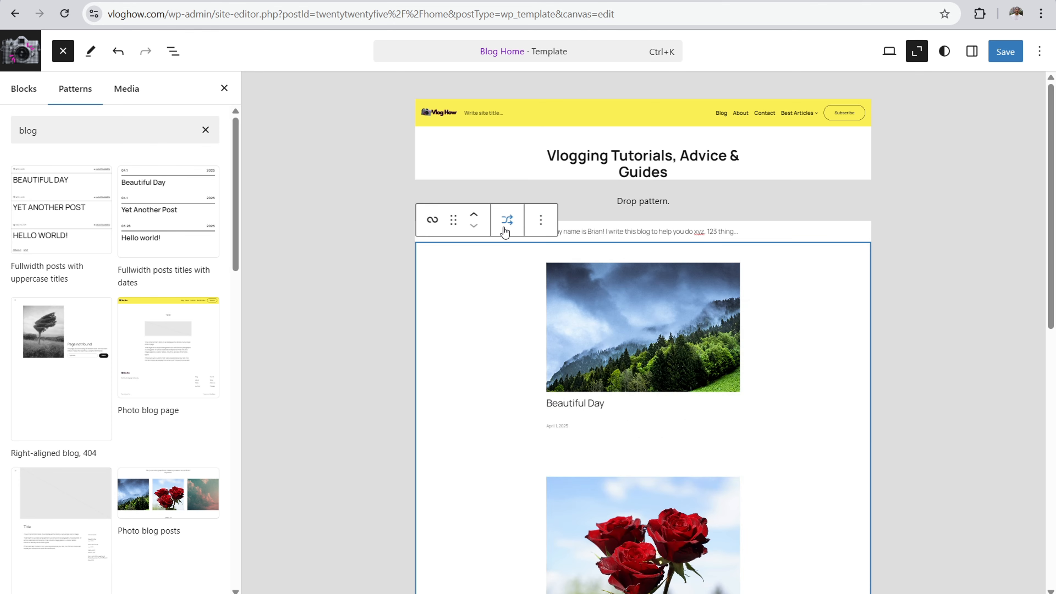
left_click(506, 224)
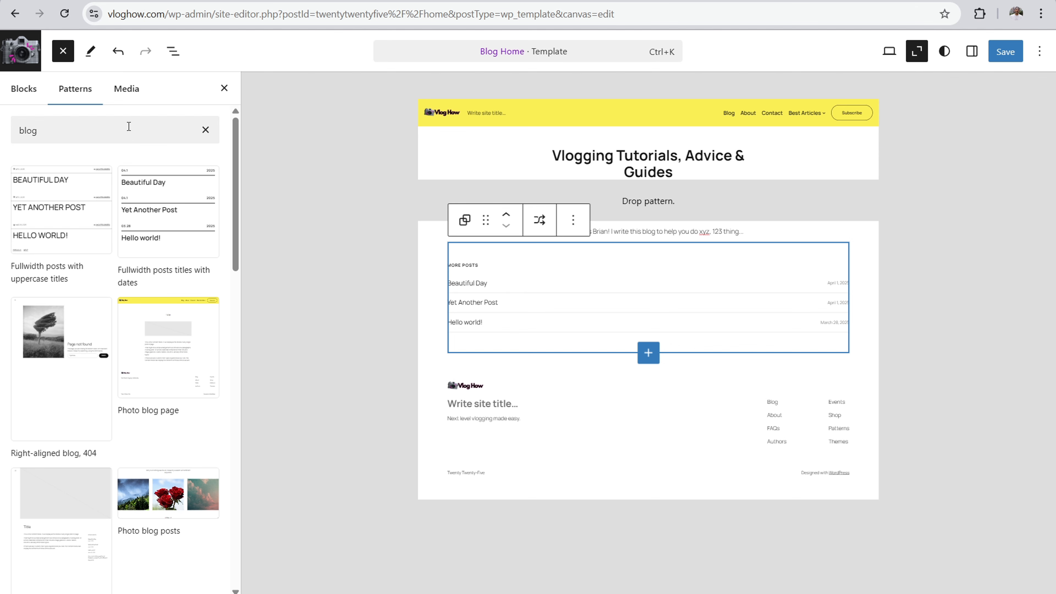
Step: Find the "Grid with categories" pattern by searching "cate", place it between the intro paragraph and the More posts list, and return to full-size editing
left_click(111, 134)
key("BackSpace")
type("cate")
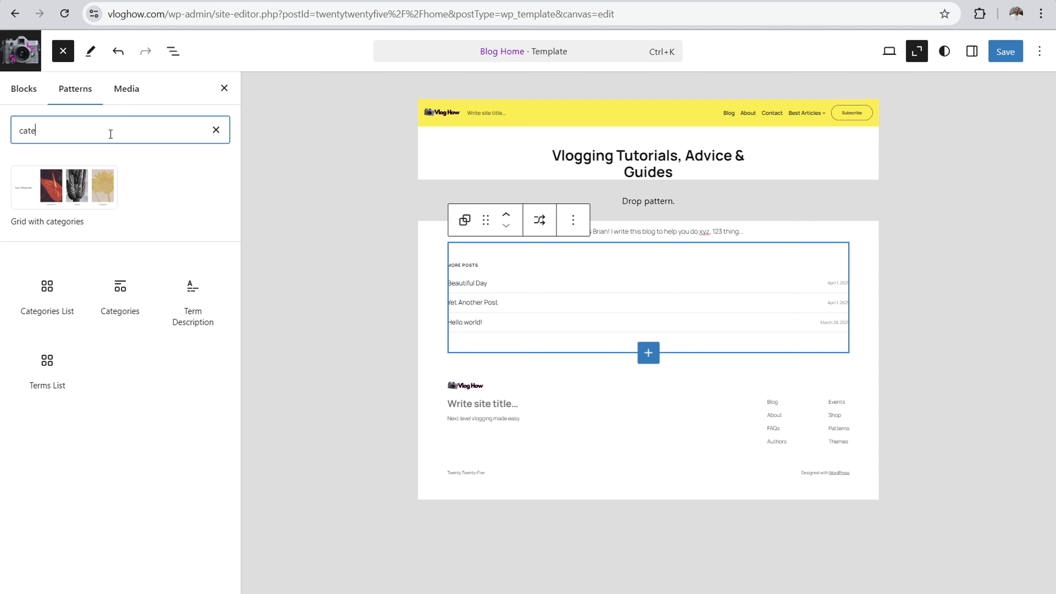
mouse_move(47, 299)
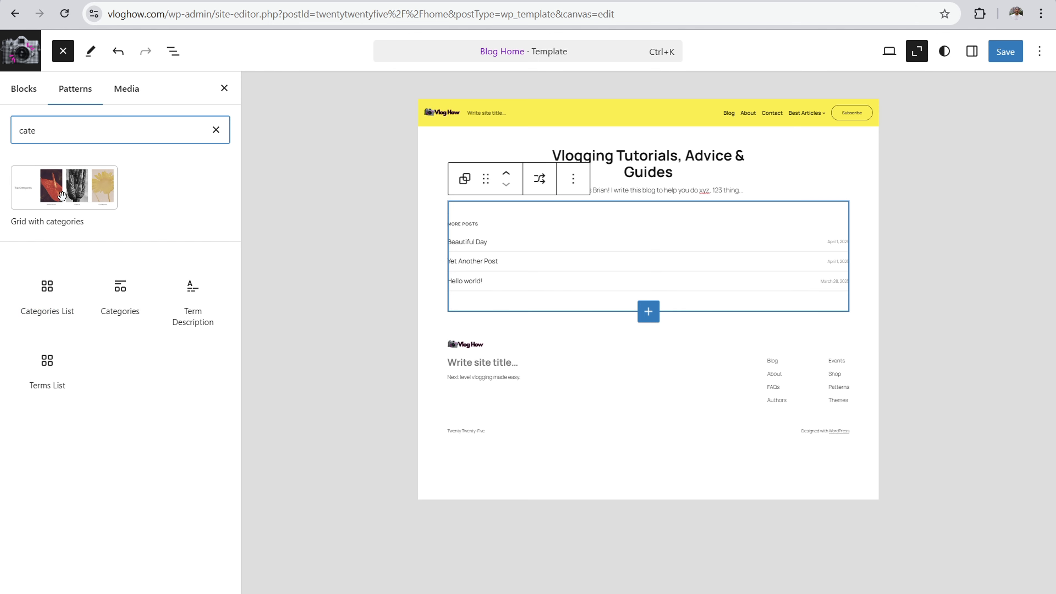
left_click_drag(57, 195, 484, 184)
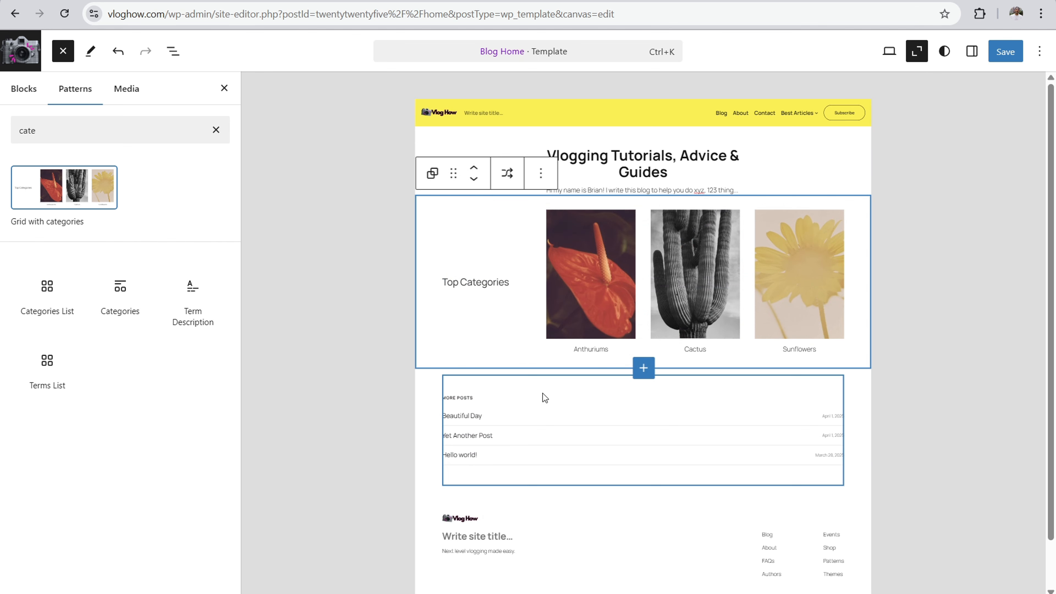
left_click(295, 306)
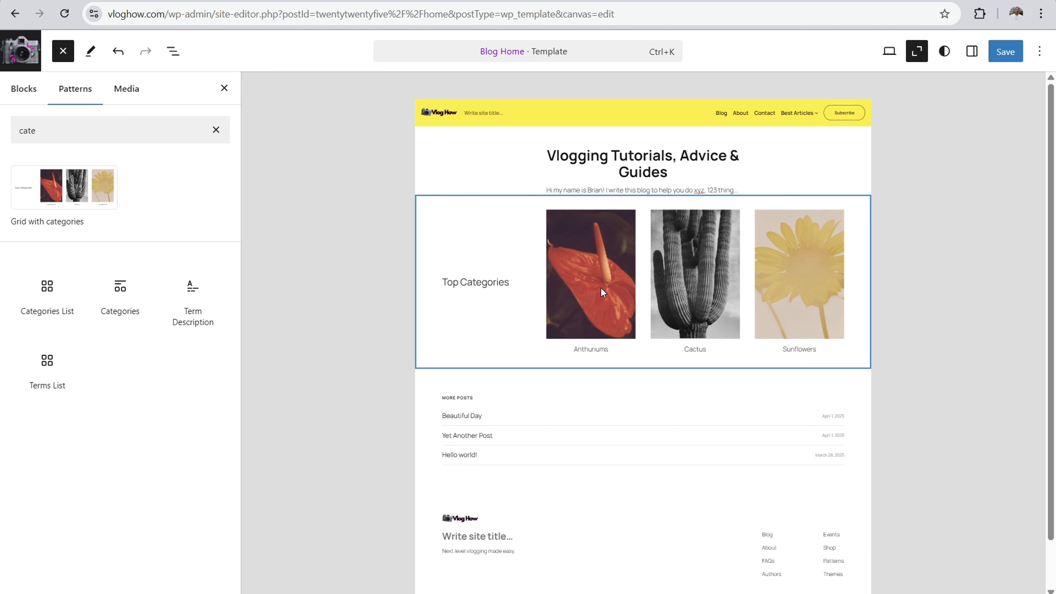
left_click(914, 53)
left_click(224, 88)
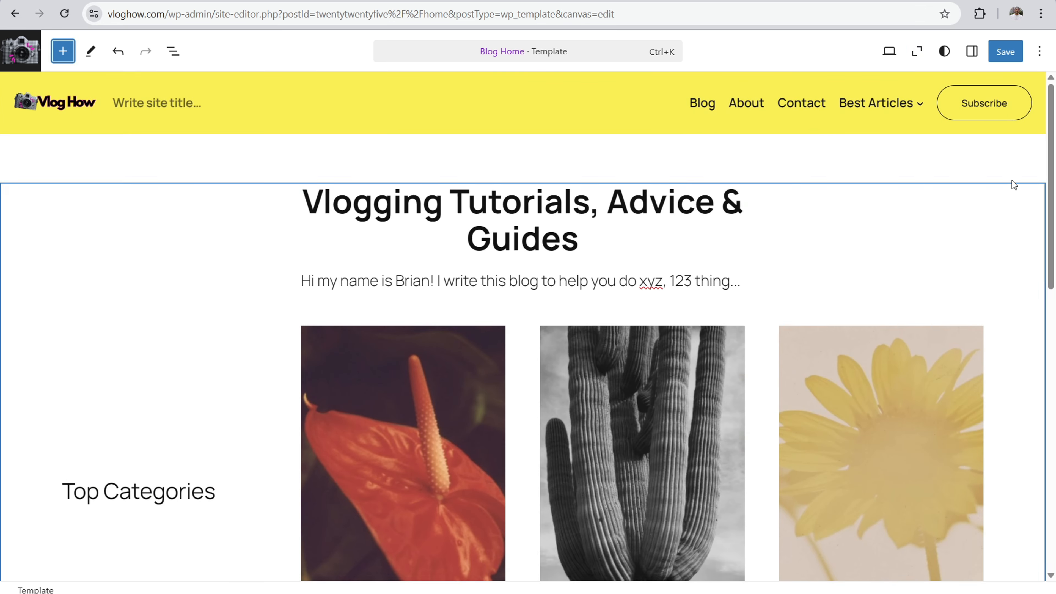
scroll(478, 359, "down", 6)
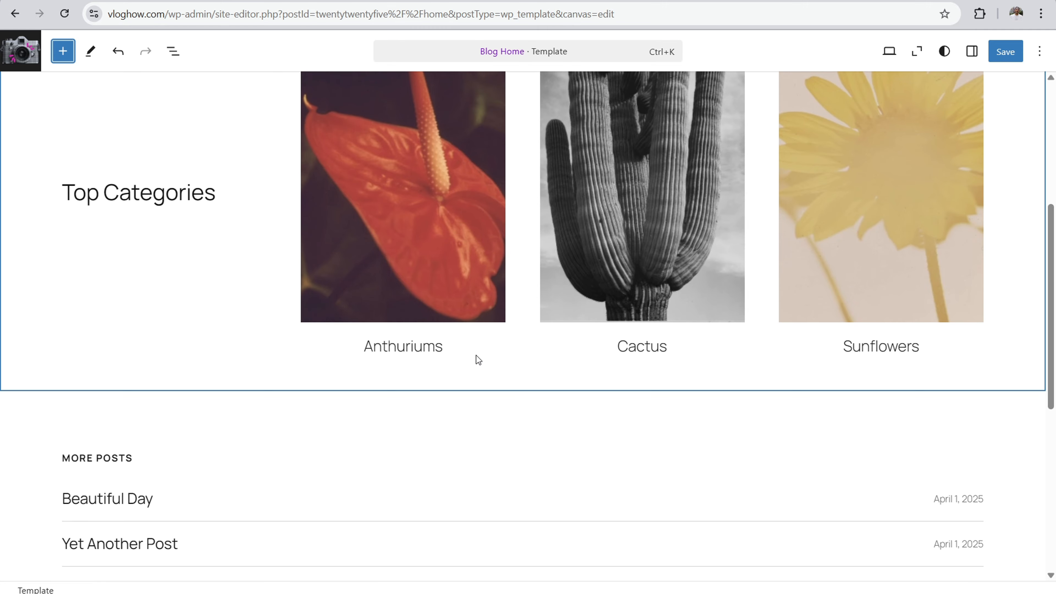
left_click(443, 347)
left_click_drag(441, 347, 365, 348)
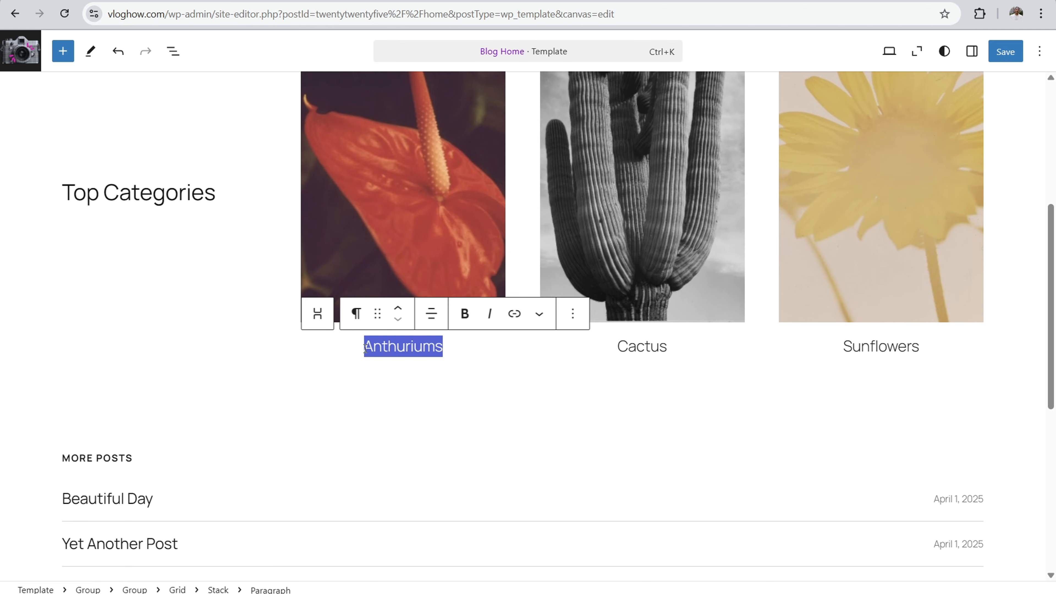
left_click(514, 313)
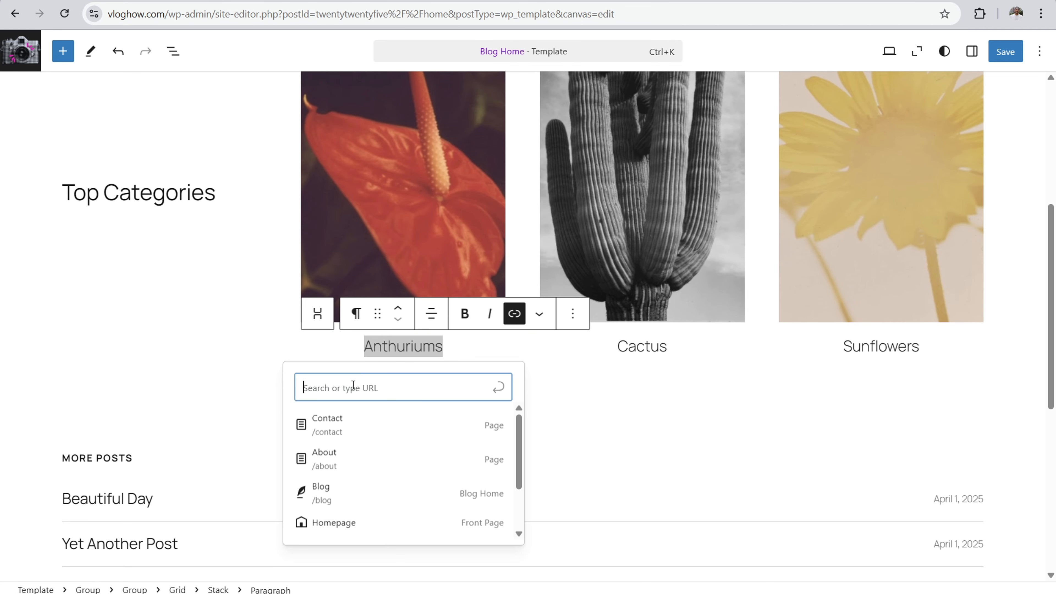
key("Escape")
left_click(396, 346)
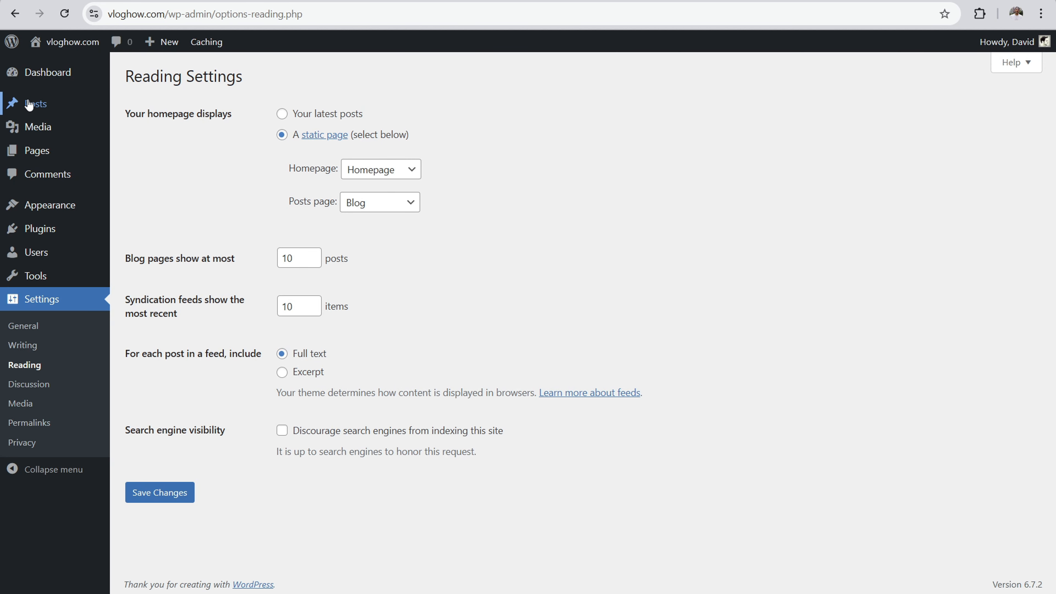
Step: Open the post categories list in the WordPress admin and review the three category captions in the Top Categories grid
mouse_move(29, 106)
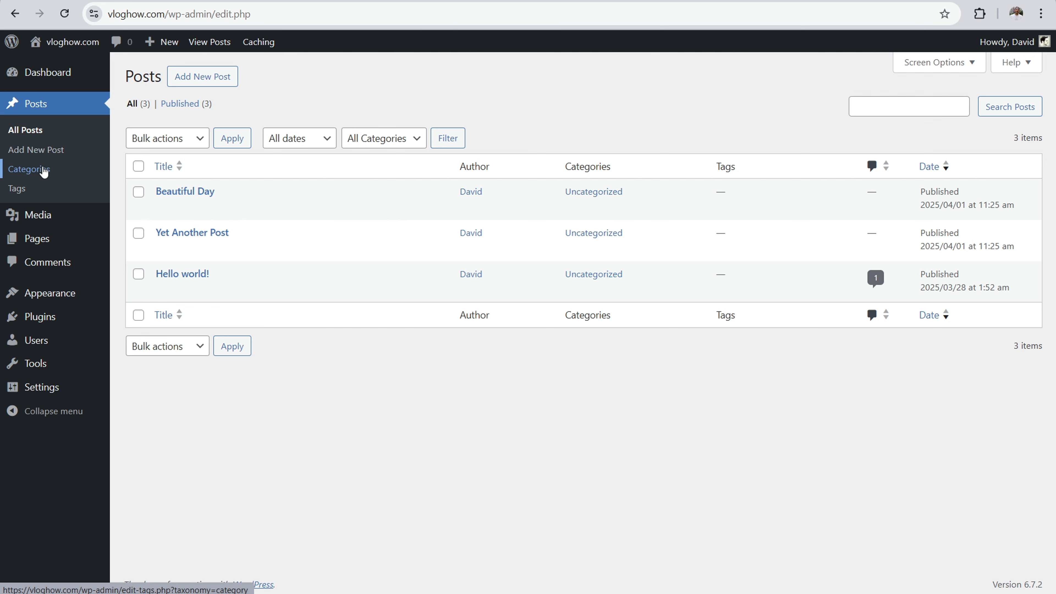
left_click(58, 168)
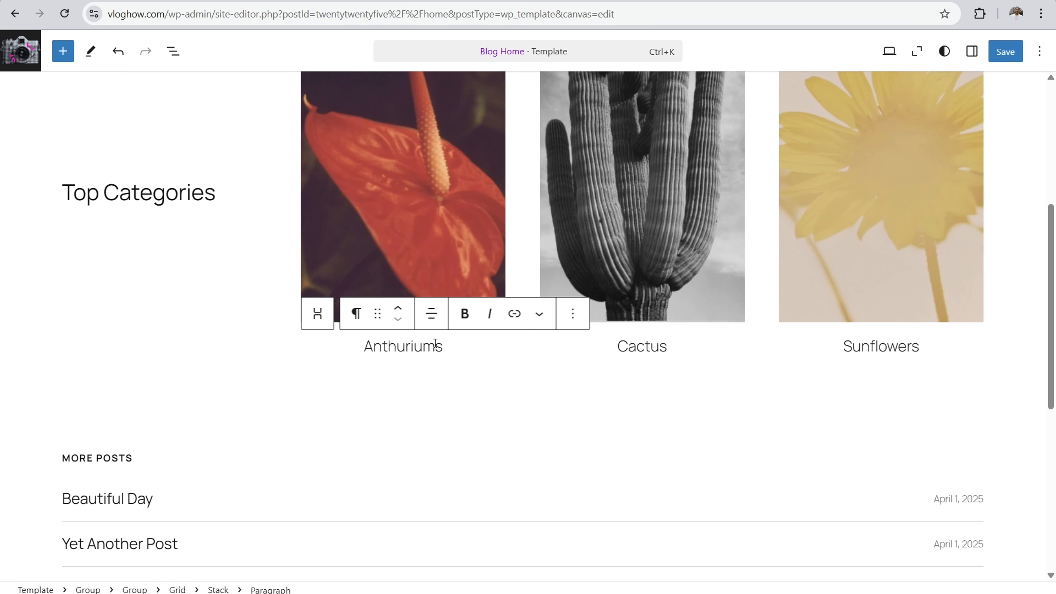
left_click_drag(366, 346, 436, 346)
left_click_drag(613, 346, 661, 347)
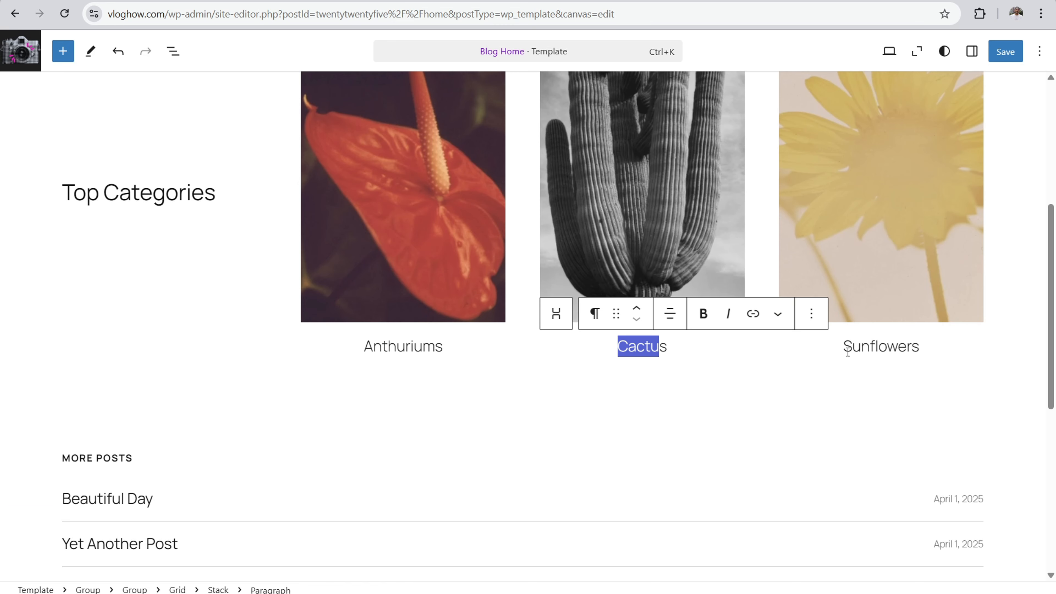
left_click_drag(842, 352, 906, 349)
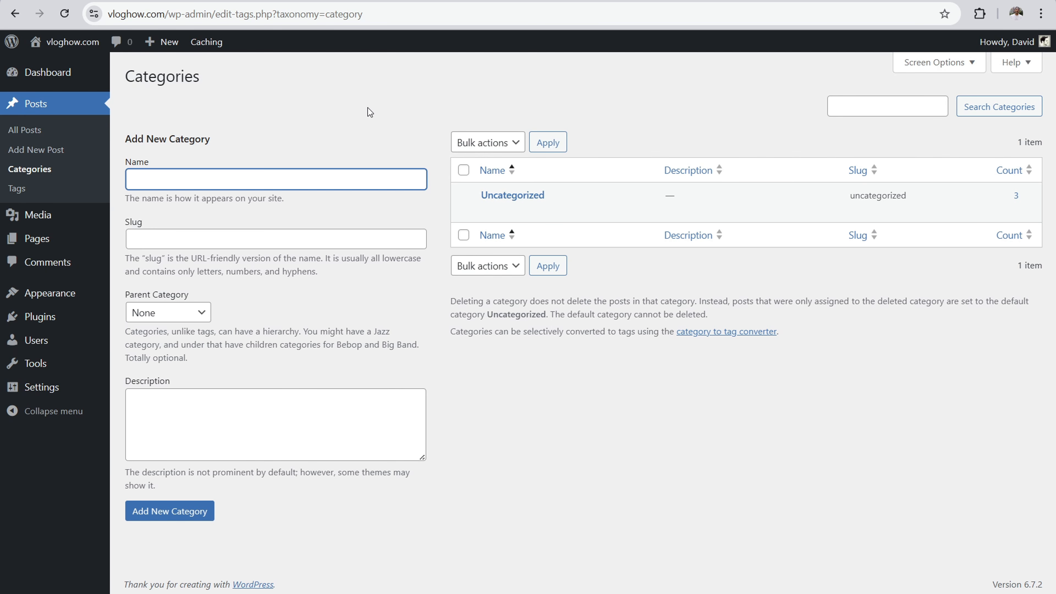
Step: Open the Uncategorized category for editing and copy its slug
left_click(520, 196)
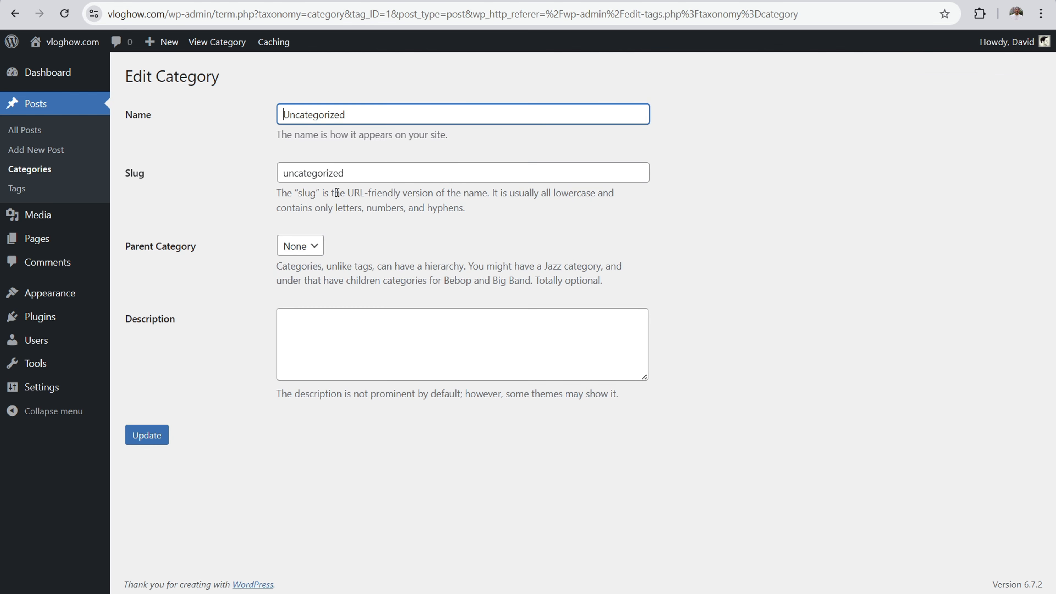
left_click_drag(344, 172, 275, 173)
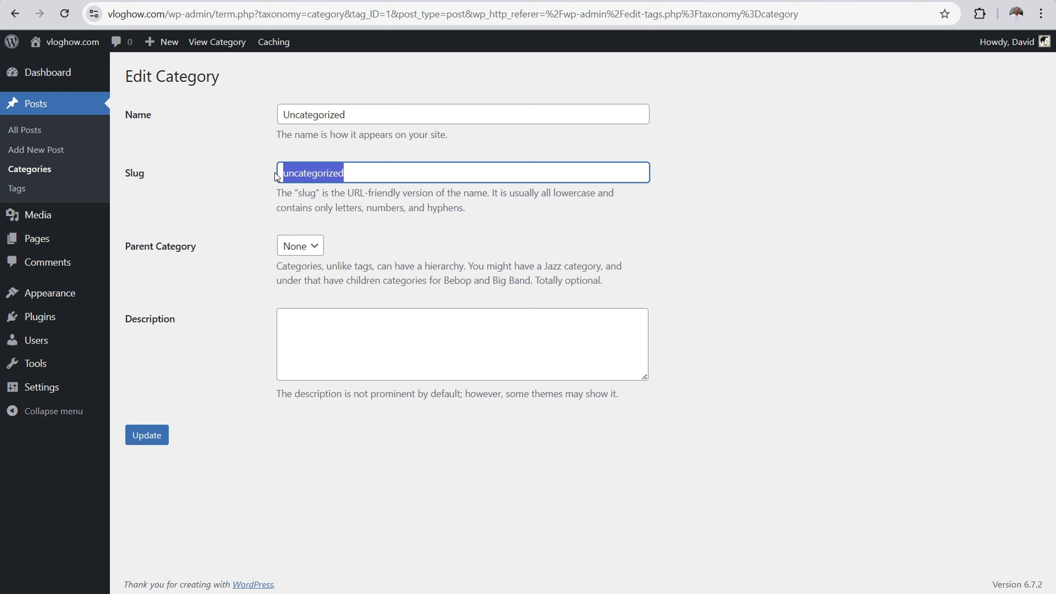
right_click(335, 174)
left_click(368, 242)
Step: Open the category's archive page in a new tab at vloghow.com/category/ followed by the copied slug
key("ctrl+t")
type("vloghow.")
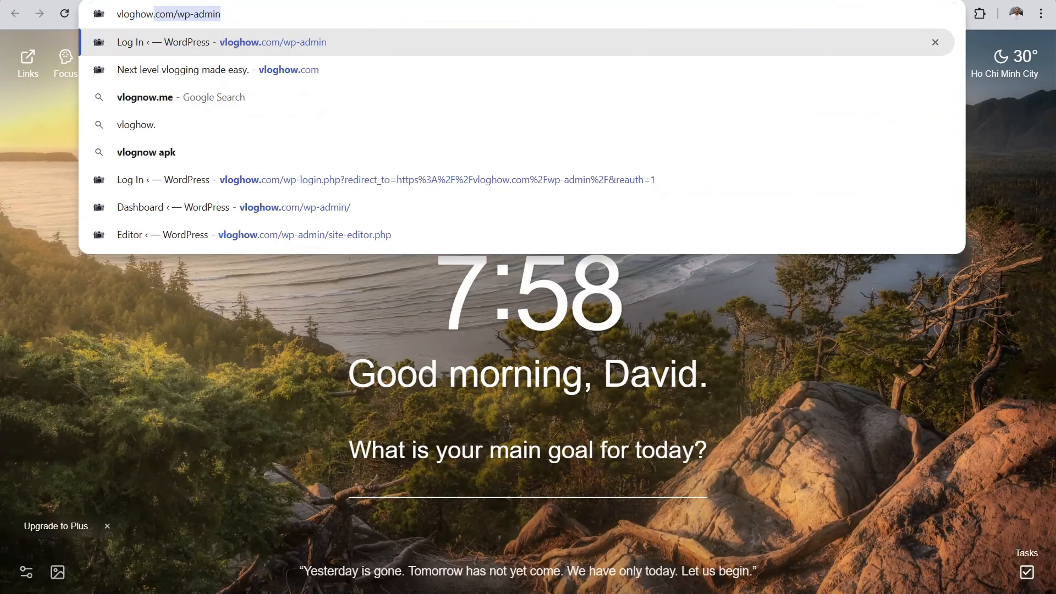
type("com/category/")
right_click(268, 11)
left_click(313, 111)
key("Return")
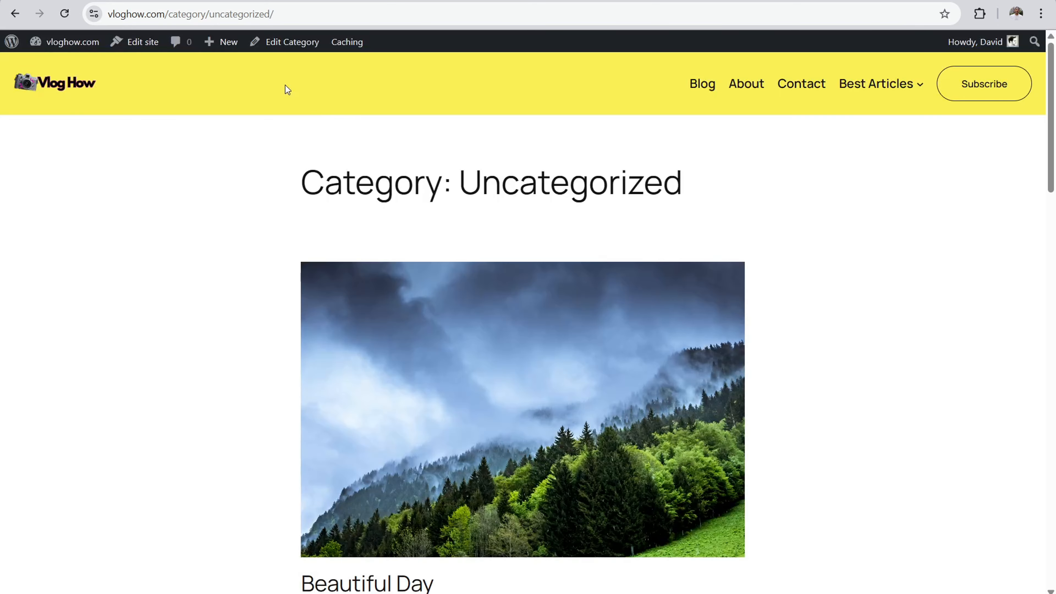
Step: Copy the full web address of the Uncategorized archive page
left_click_drag(299, 181, 715, 169)
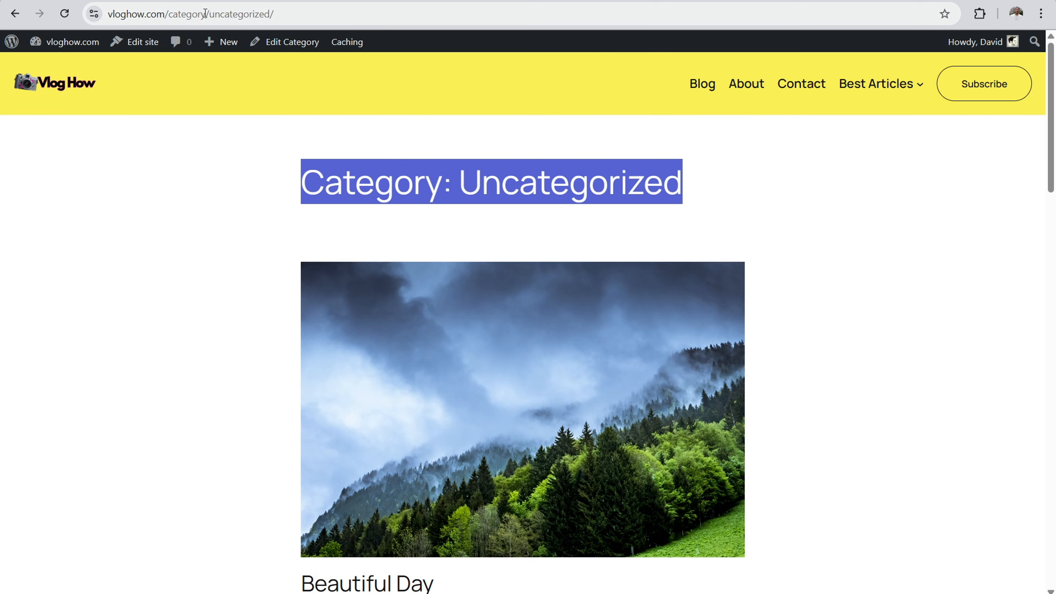
left_click(287, 16)
right_click(165, 16)
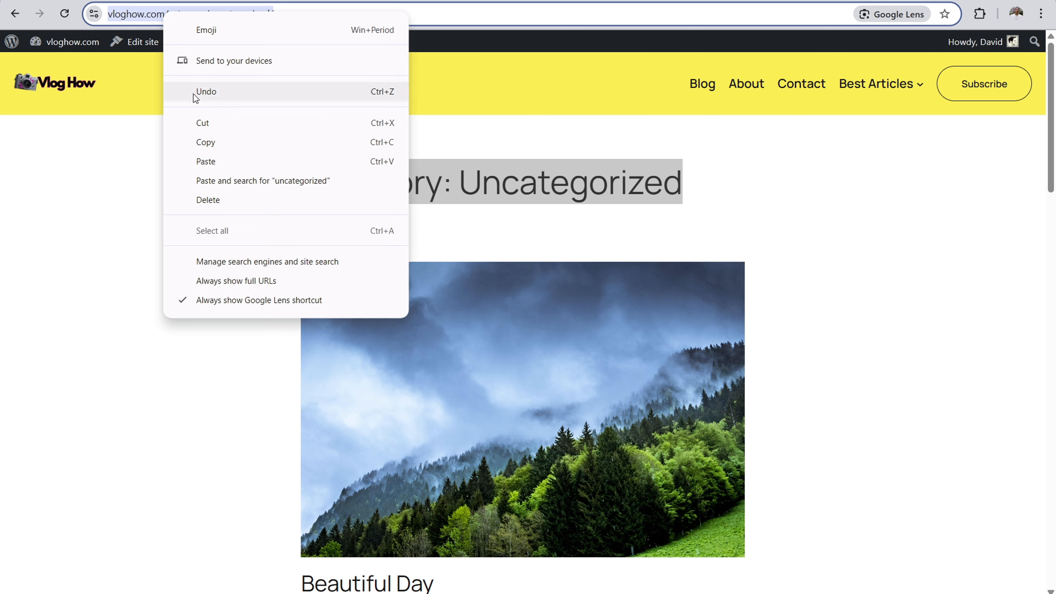
left_click(201, 139)
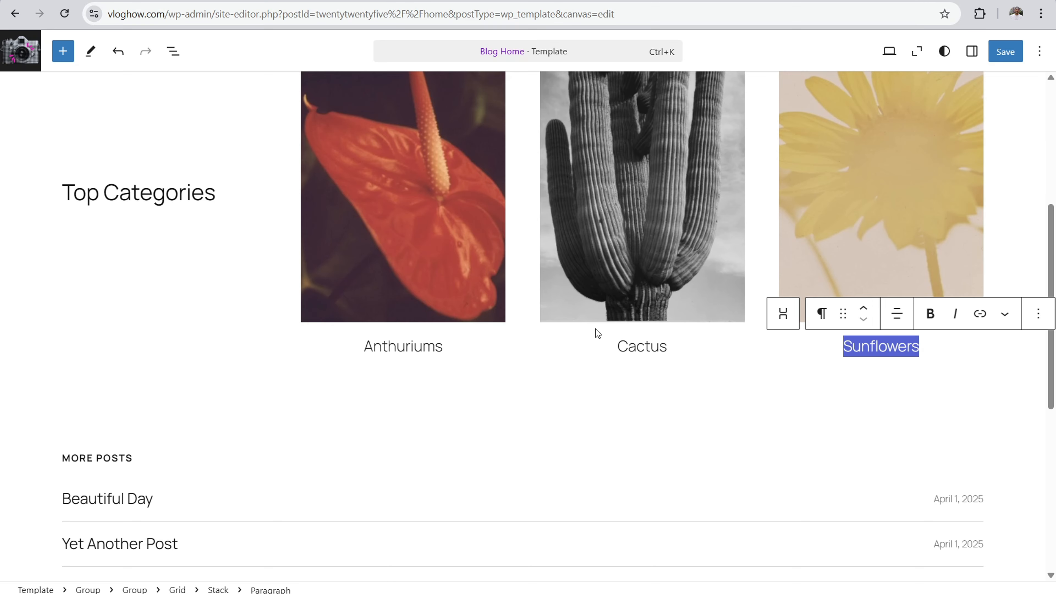
Step: Make the Anthuriums caption bold and paste the copied category address as its link
left_click(397, 345)
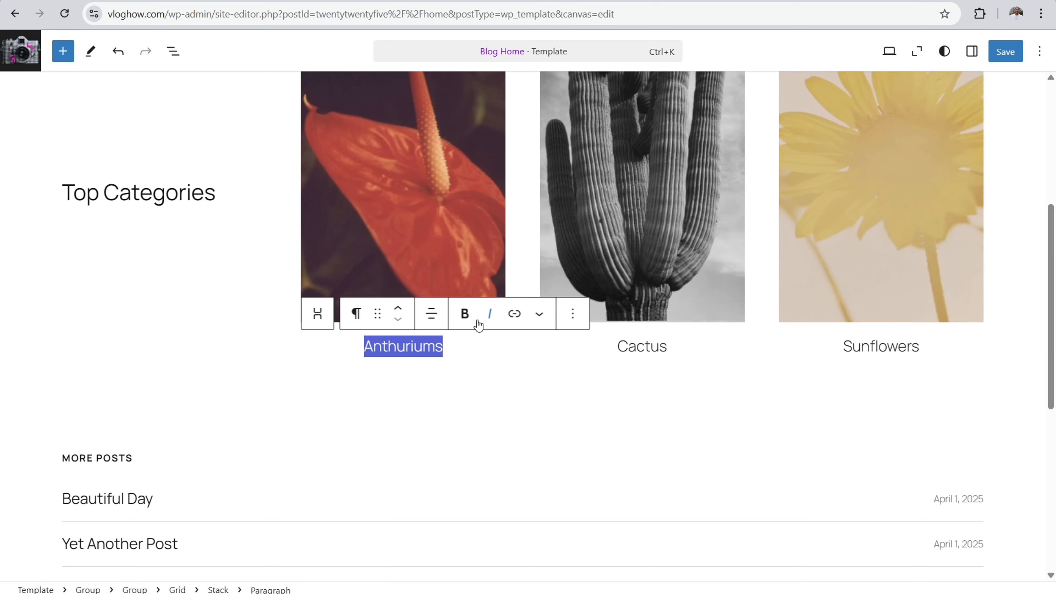
left_click(464, 313)
left_click(515, 313)
right_click(362, 381)
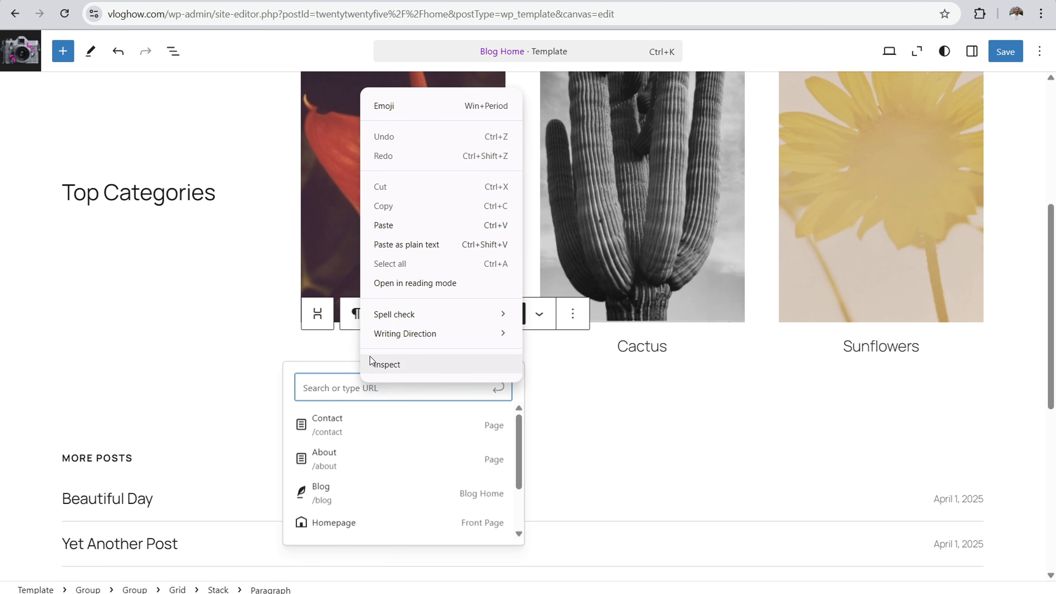
left_click(391, 227)
left_click(217, 354)
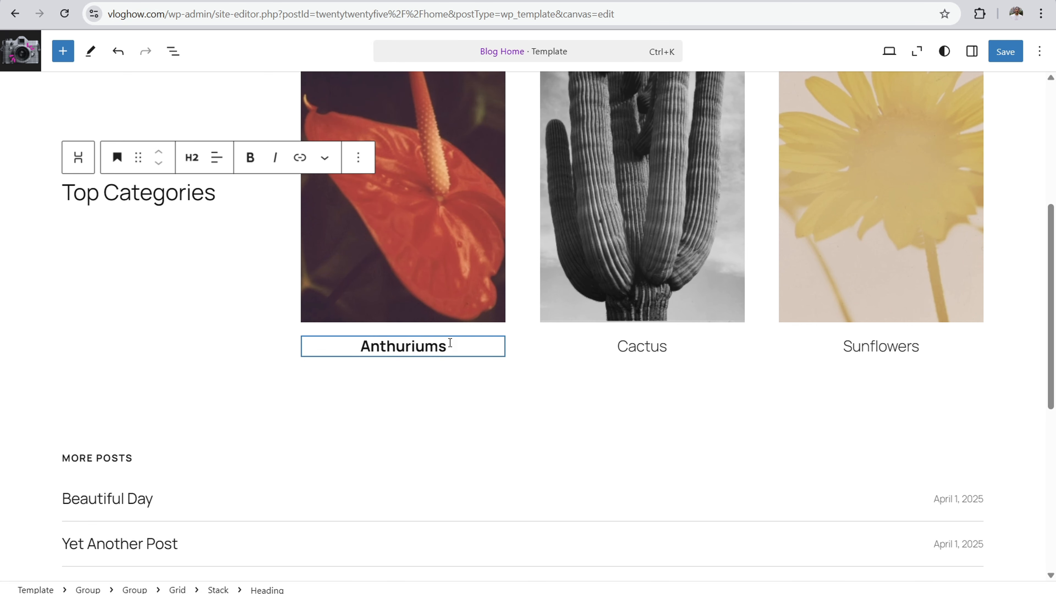
Step: Shorten the cover image above the Anthuriums caption by dragging up its lower edge
scroll(384, 255, "up", 1)
scroll(383, 256, "up", 2)
left_click(424, 304)
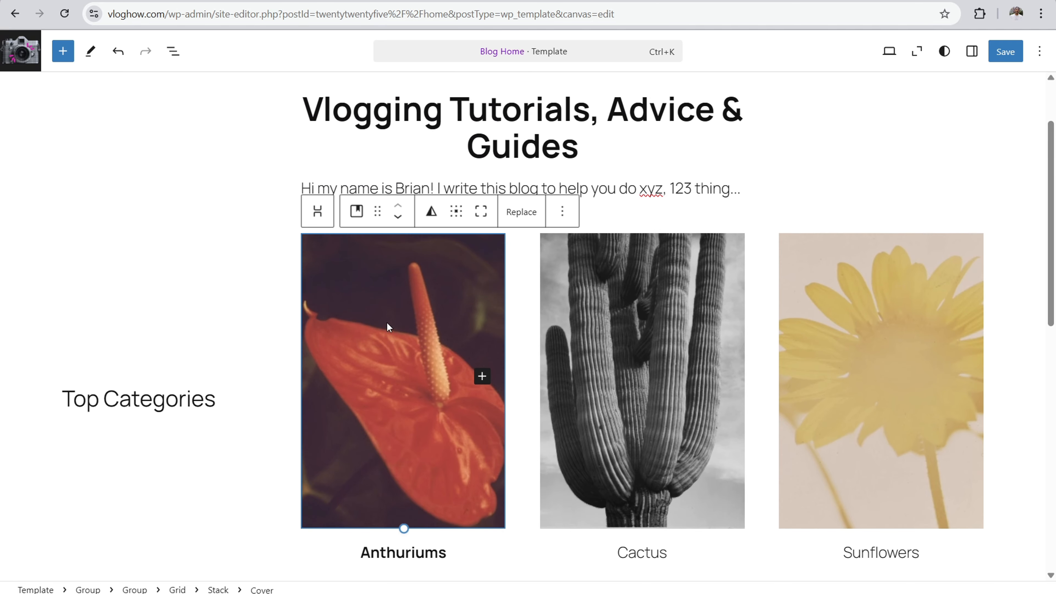
left_click_drag(403, 528, 404, 488)
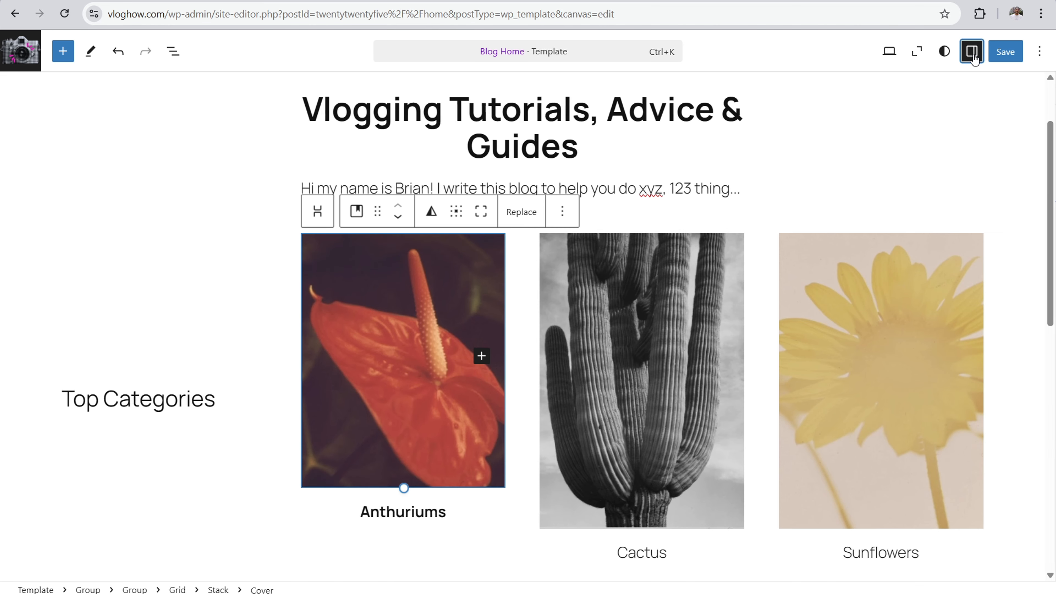
Step: Examine the layout, colour, filter, typography and dimension options of the Anthuriums cover block
left_click(971, 51)
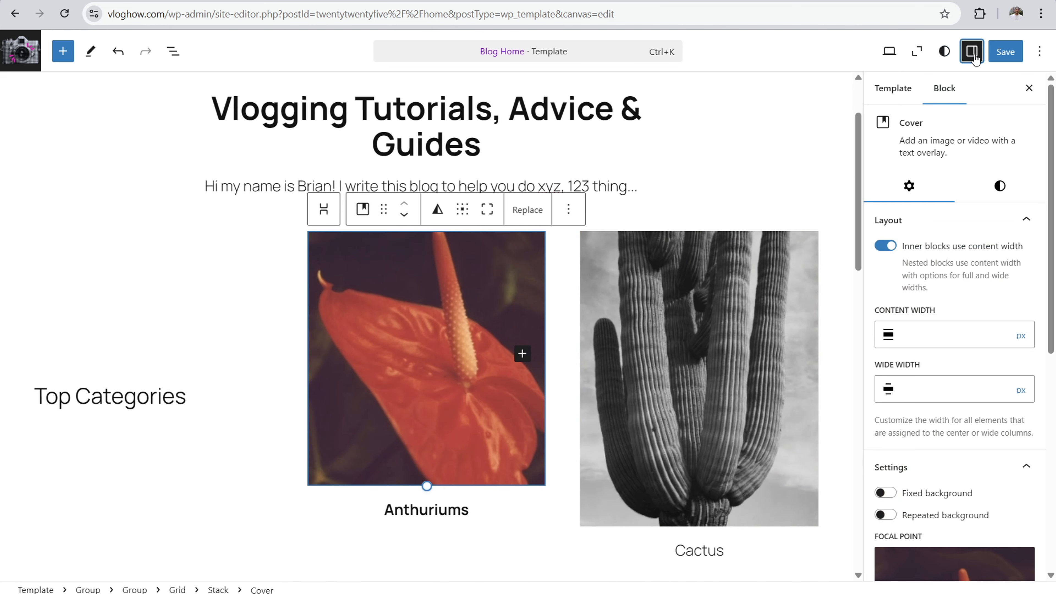
left_click(468, 275)
scroll(951, 389, "down", 3)
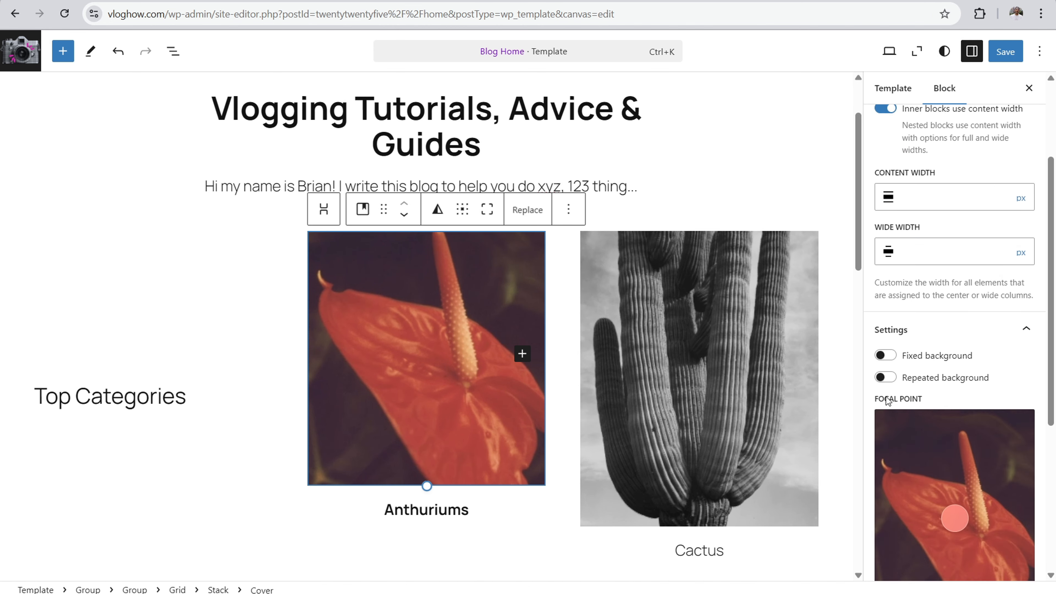
scroll(989, 154, "up", 3)
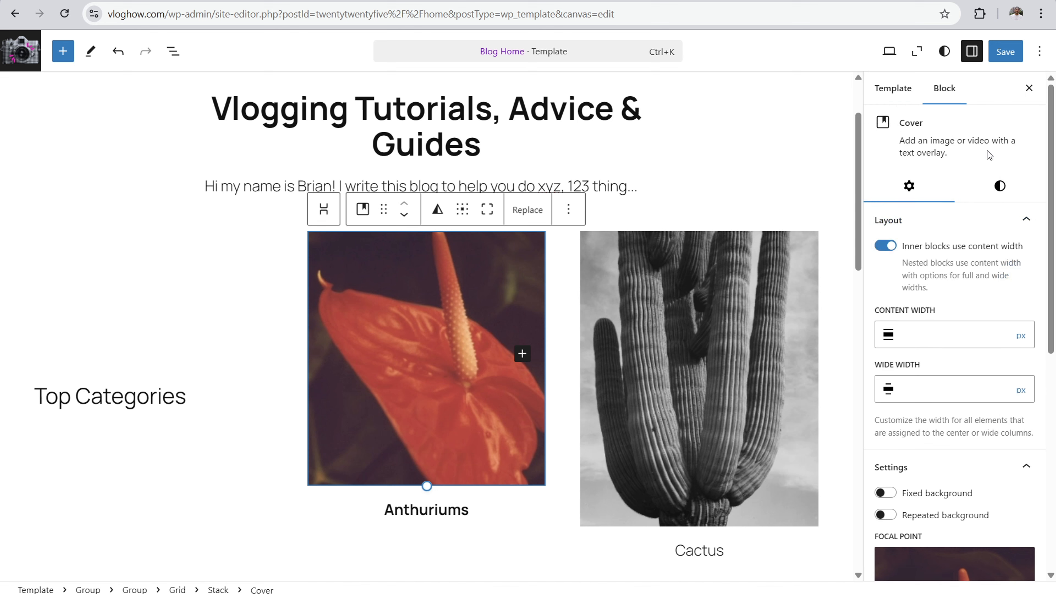
left_click(1000, 187)
scroll(912, 410, "down", 3)
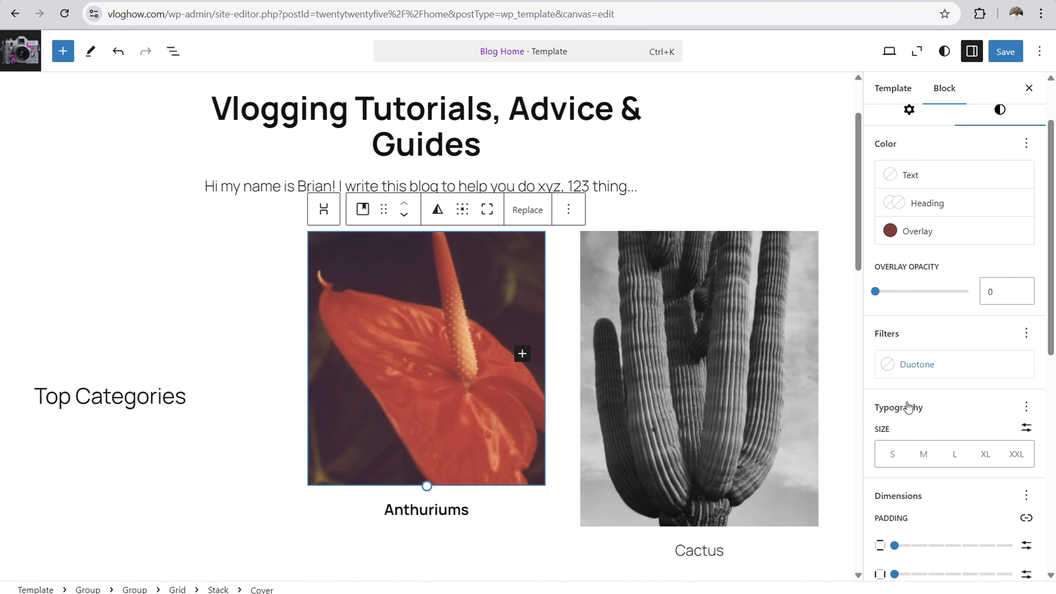
scroll(778, 338, "down", 3)
Step: Extend the Anthuriums cover image back to the height of the Cactus image and close the block settings
left_click_drag(427, 348, 427, 390)
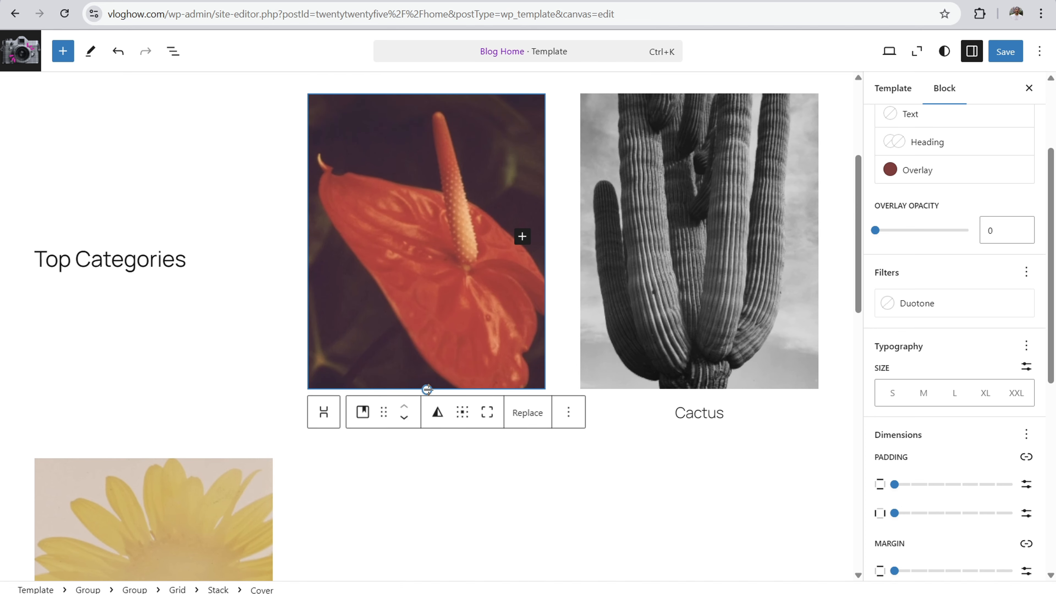
left_click(1029, 88)
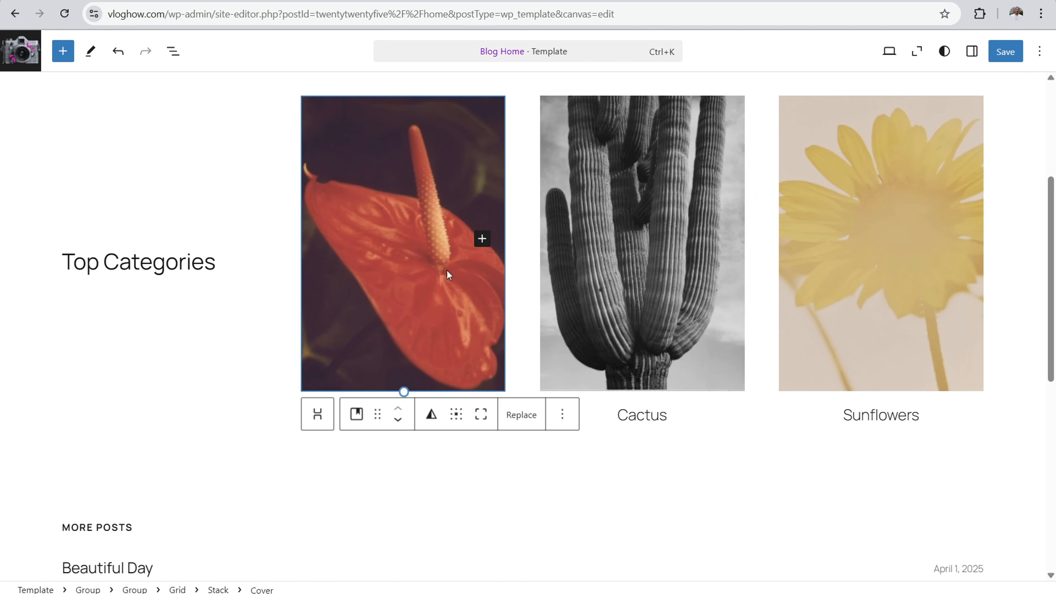
left_click_drag(1052, 266, 1047, 233)
scroll(336, 158, "down", 2)
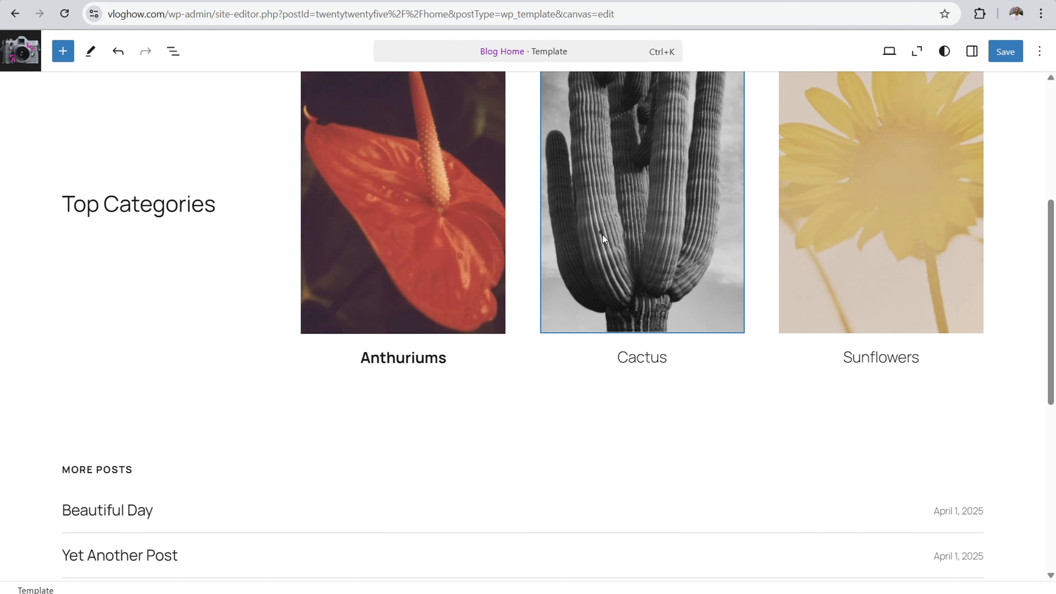
scroll(322, 217, "down", 3)
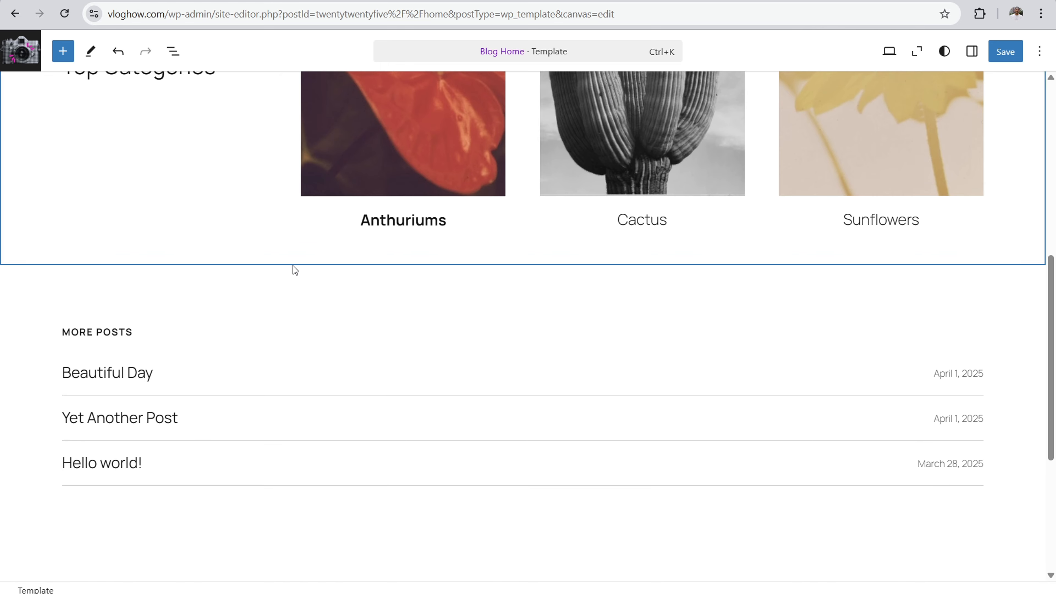
Step: Search the patterns for "search" and insert the "Heading and search form" pattern into the template
left_click_drag(1053, 339, 1055, 175)
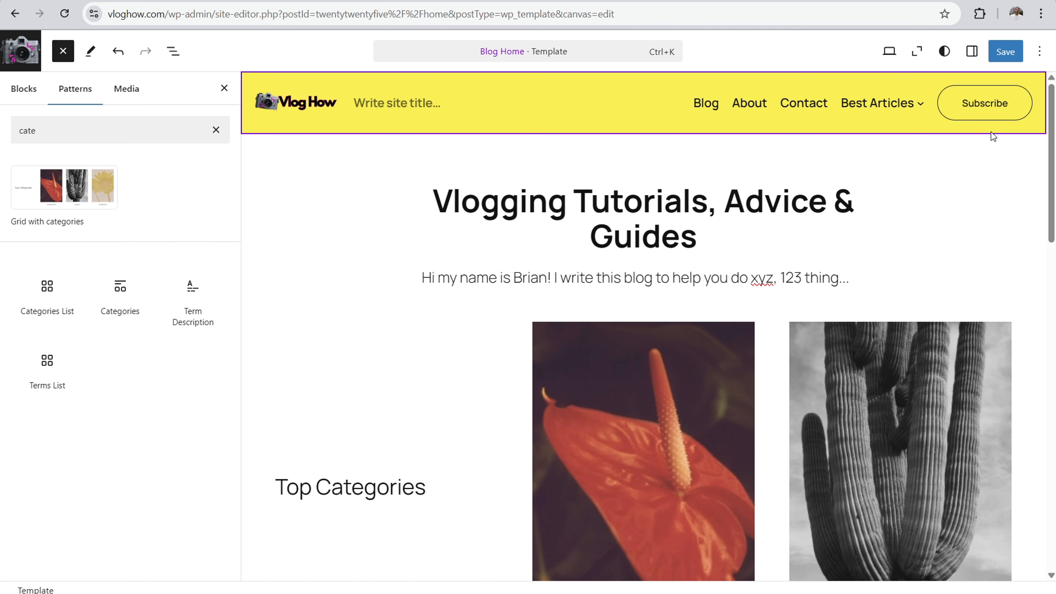
left_click(92, 130)
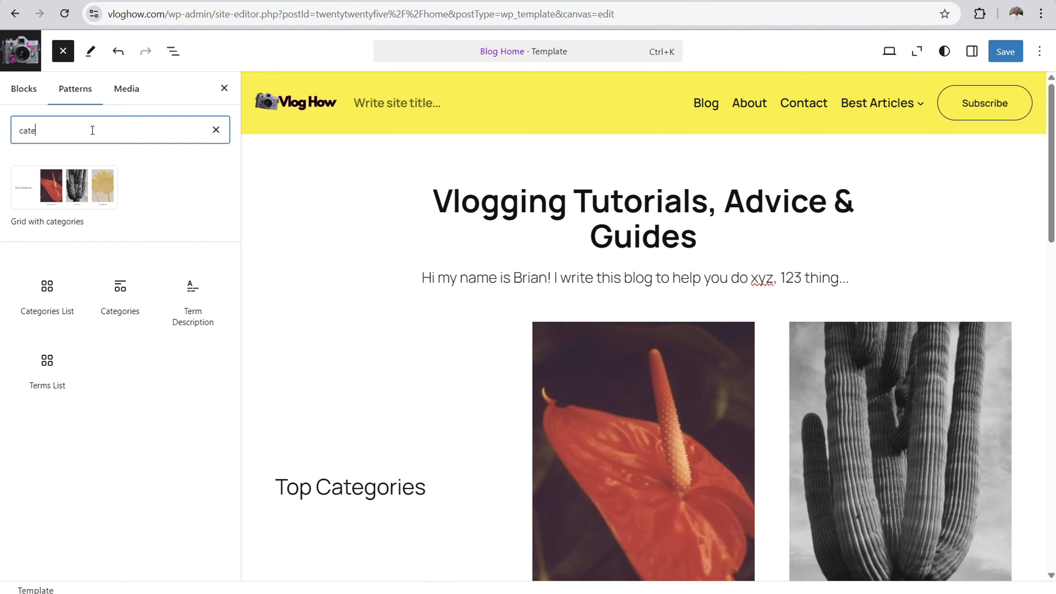
type("sea")
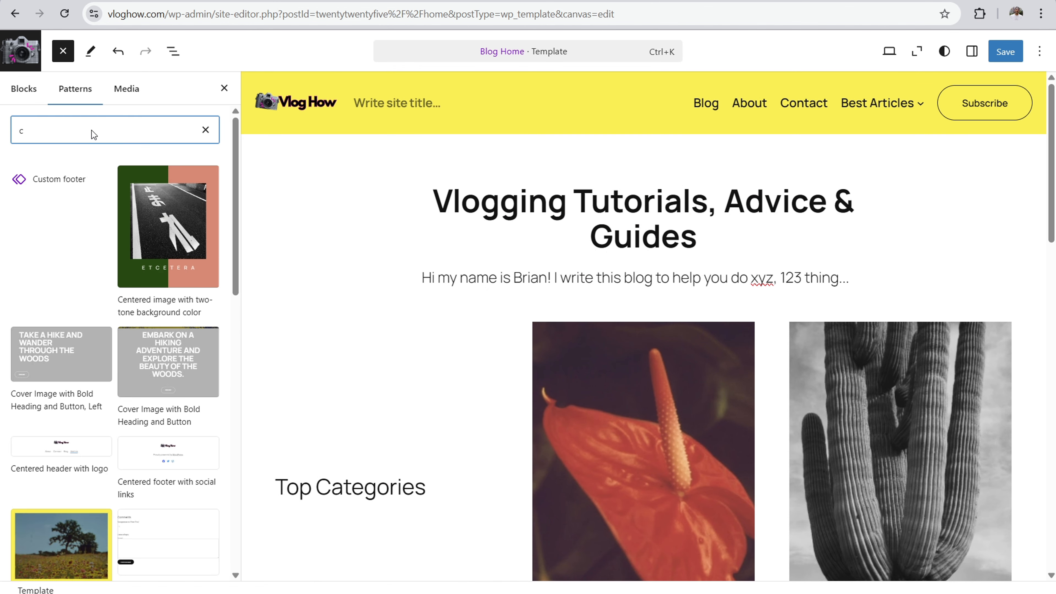
type("r")
key("BackSpace")
key("BackSpace")
key("BackSpace")
key("BackSpace")
key("BackSpace")
type("search")
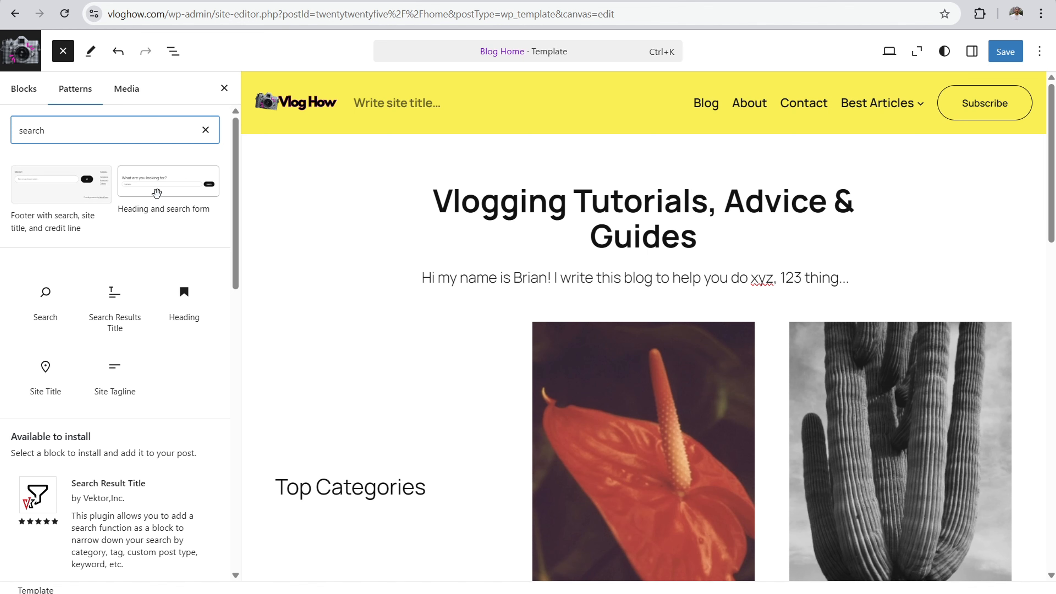
left_click(156, 191)
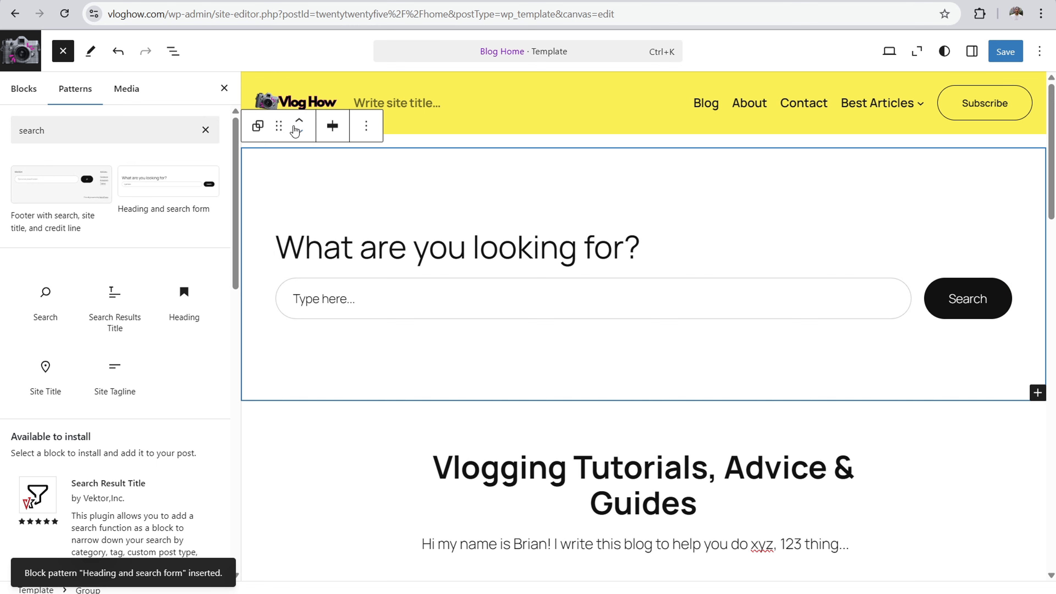
Step: Move the "What are you looking for?" search section down to below the More Posts list
left_click(299, 132)
scroll(624, 249, "up", 10)
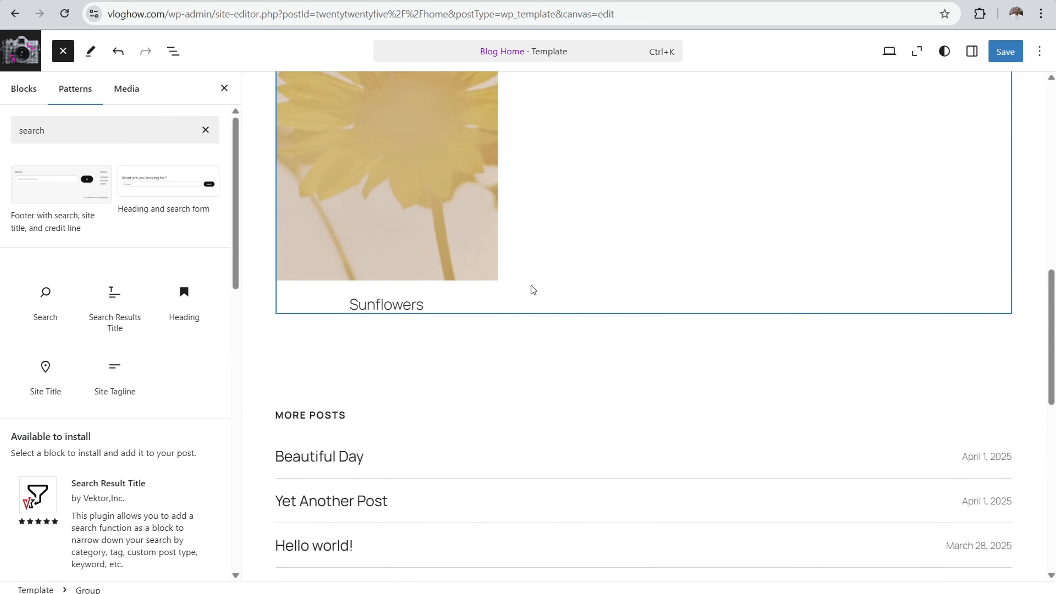
scroll(702, 216, "up", 5)
scroll(802, 276, "down", 15)
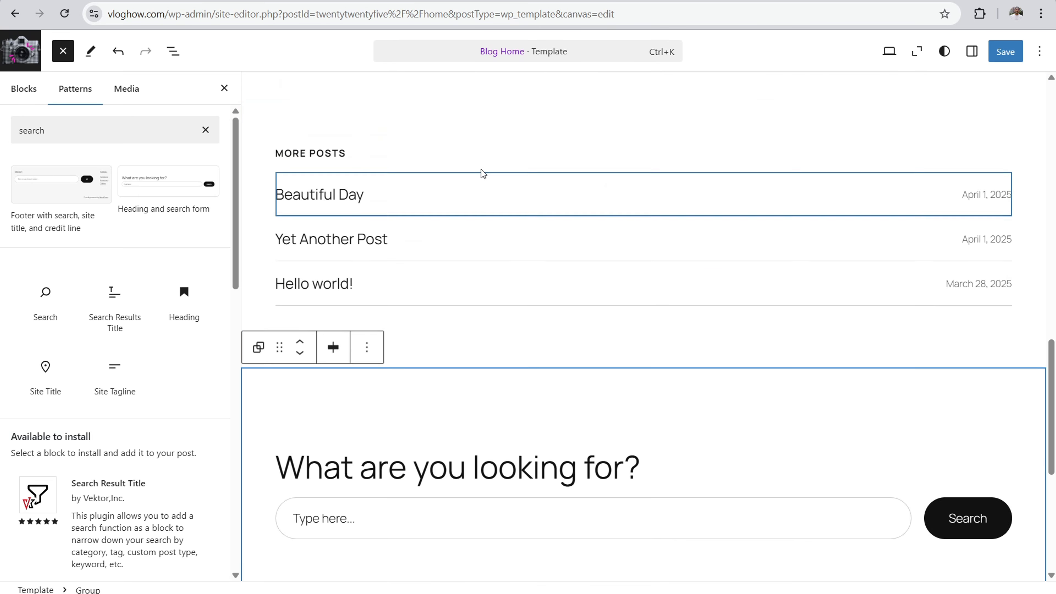
Step: Move the "What are you looking for?" search section up to directly beneath the site header and close the block inserter
scroll(483, 172, "down", 5)
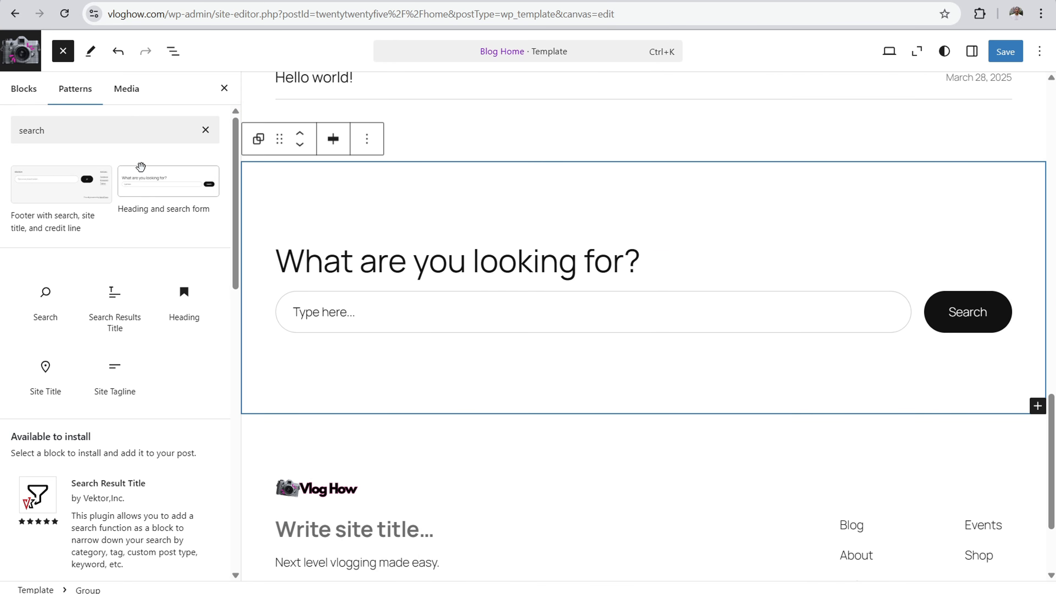
left_click(300, 133)
left_click(299, 133)
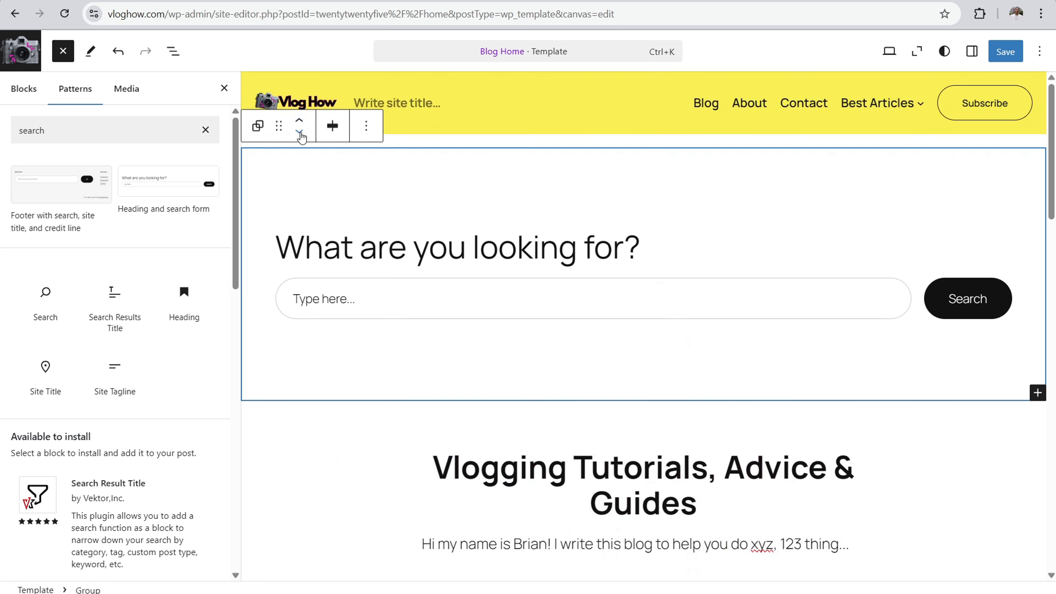
left_click(558, 247)
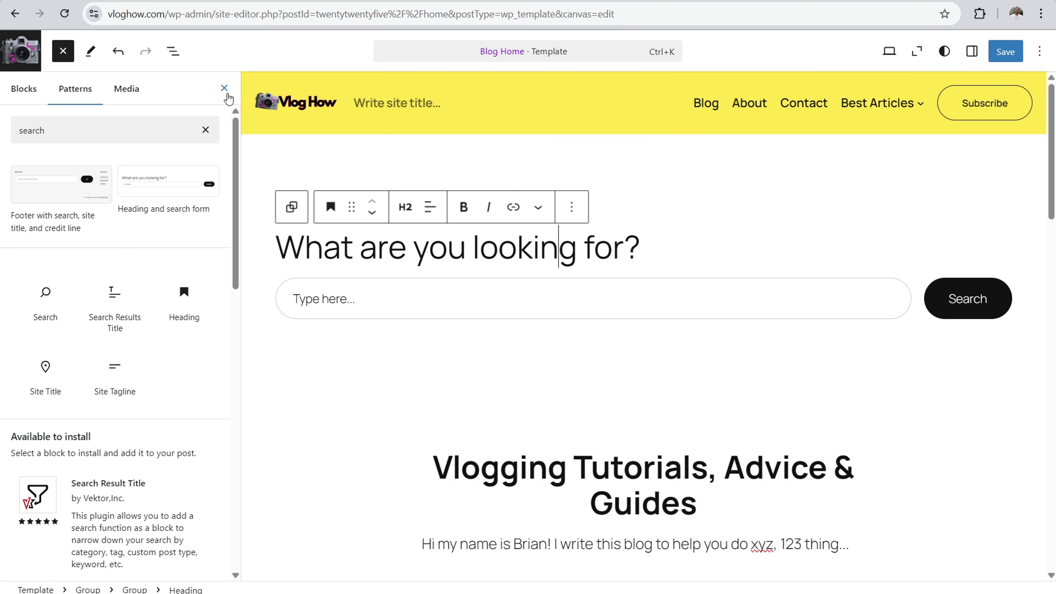
left_click(224, 88)
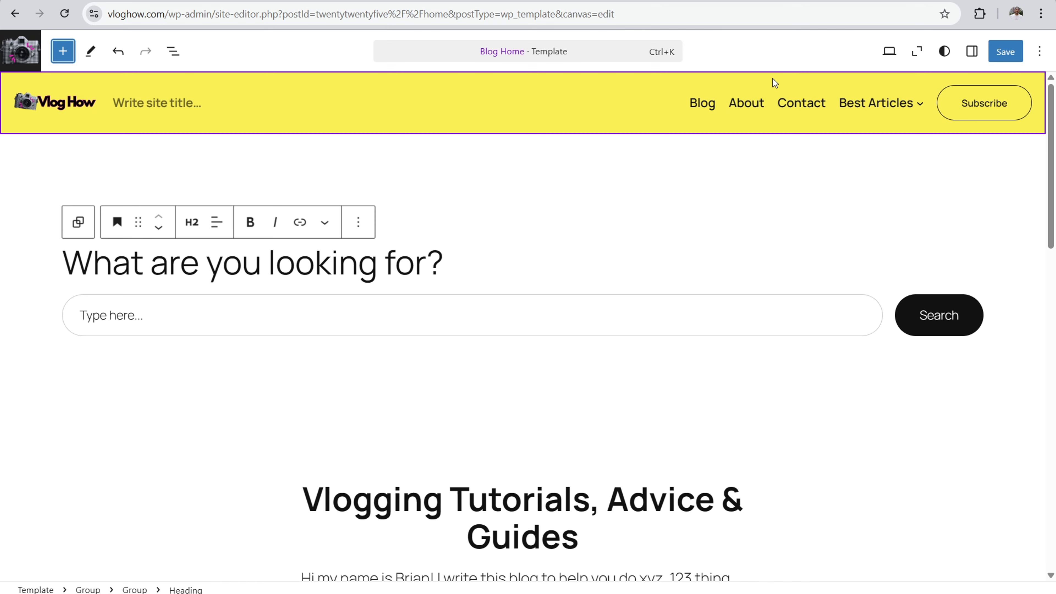
Step: Review the whole Blog Home template from the search section through the category grid and More Posts list to the footer
scroll(330, 332, "down", 3)
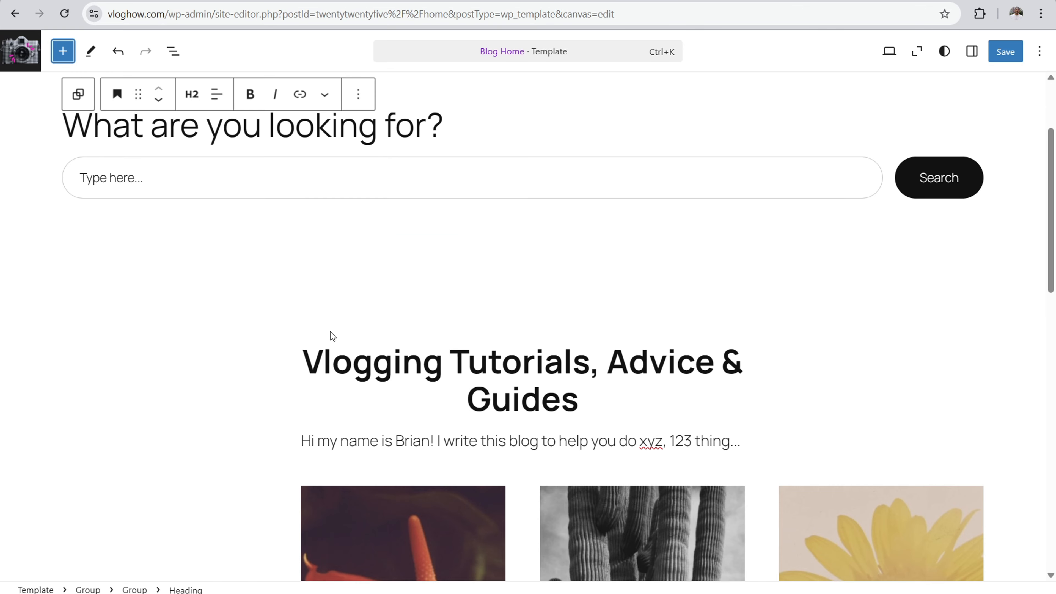
scroll(561, 208, "down", 6)
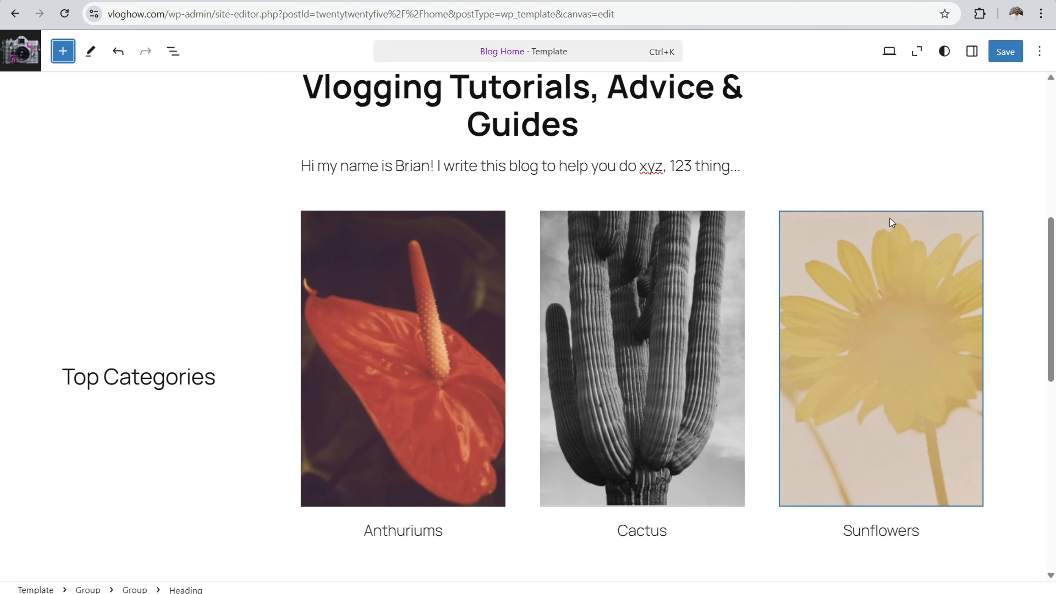
left_click_drag(1052, 245, 1053, 402)
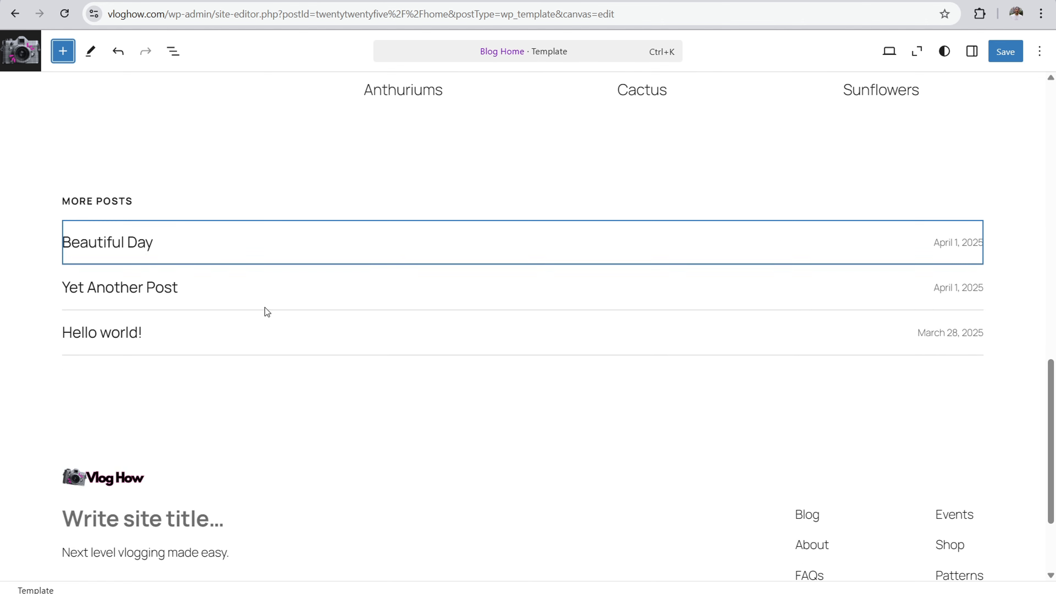
left_click_drag(1055, 419, 1054, 142)
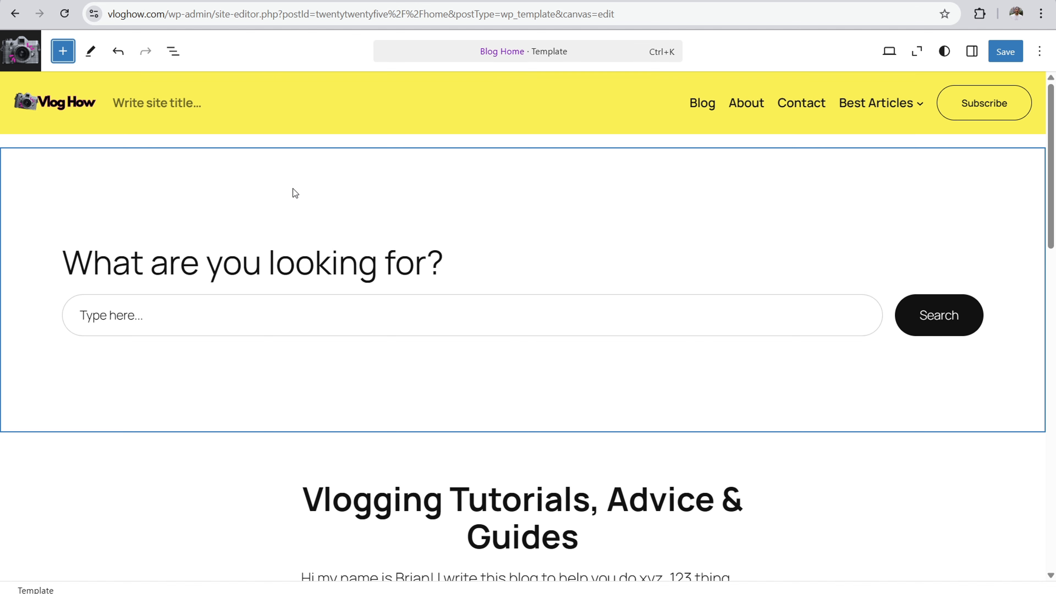
scroll(1055, 173, "down", 1)
left_click_drag(1055, 172, 1040, 342)
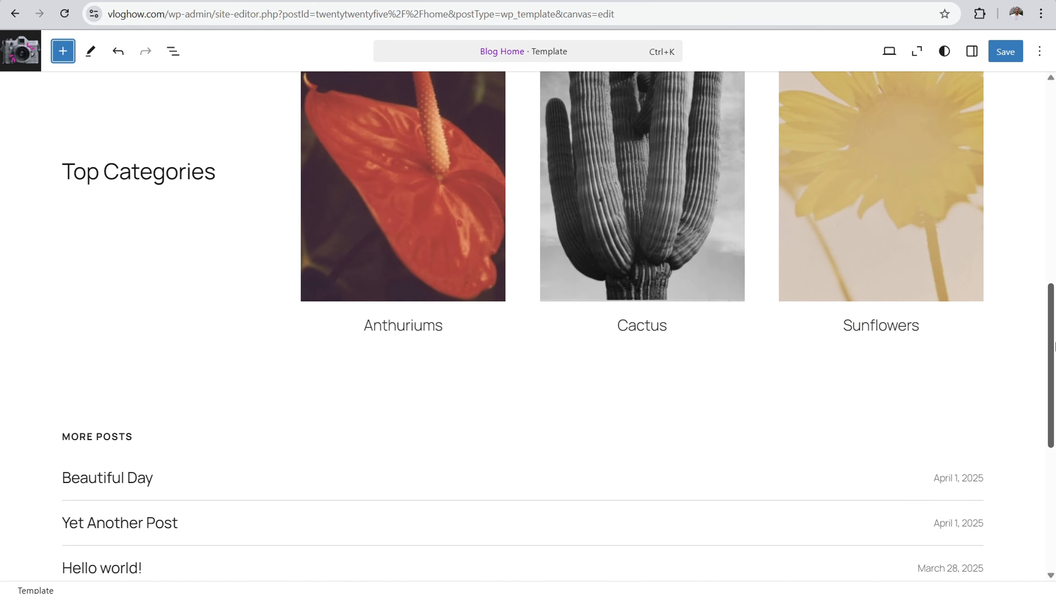
scroll(397, 311, "down", 1)
scroll(397, 311, "up", 1)
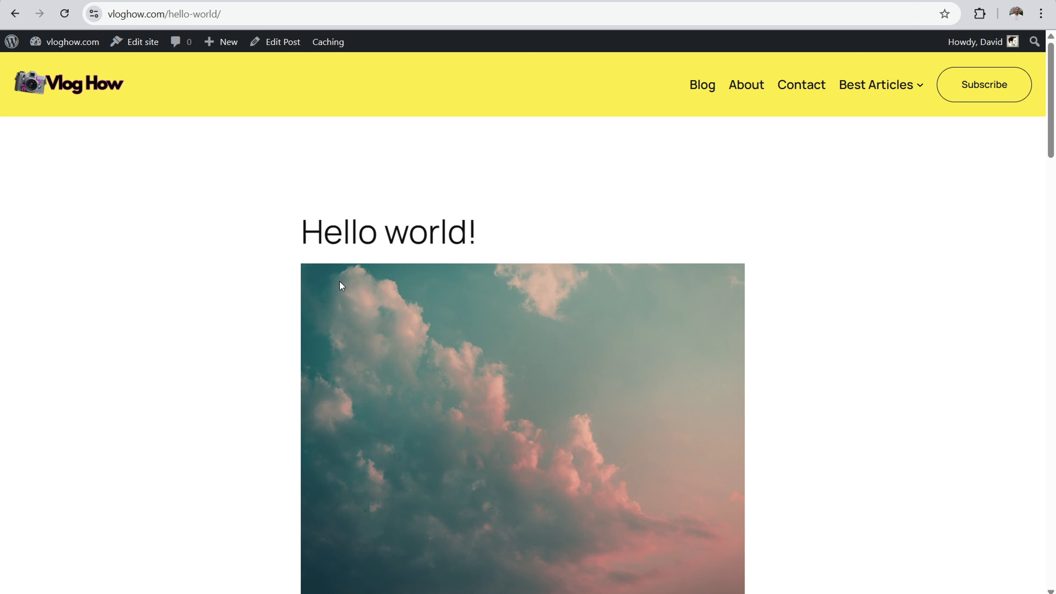
Step: Examine the published "Hello world!" post's title, featured image, byline and body layout
scroll(451, 228, "down", 10)
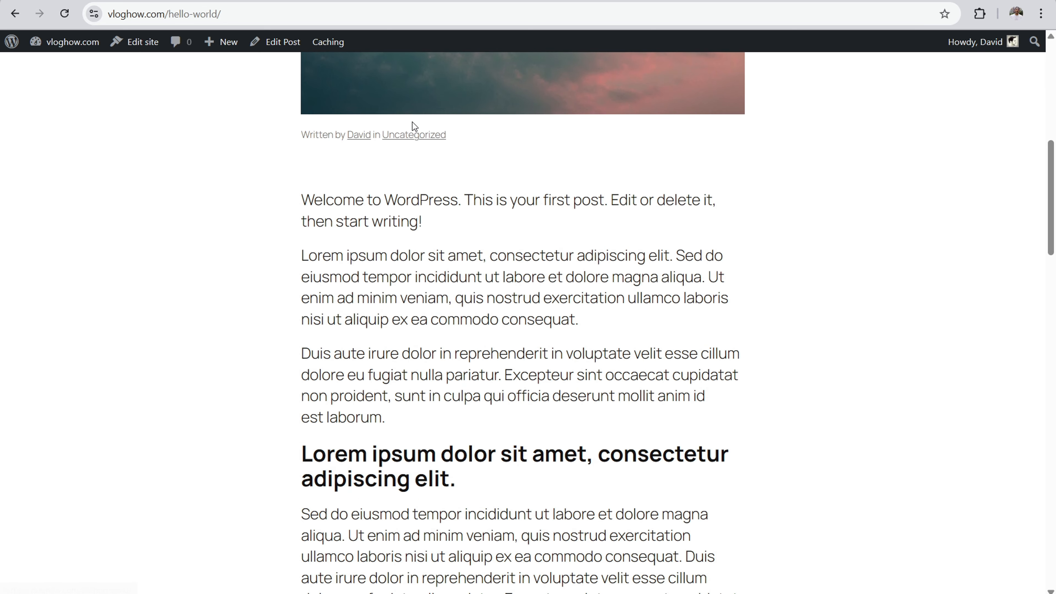
scroll(446, 256, "down", 1)
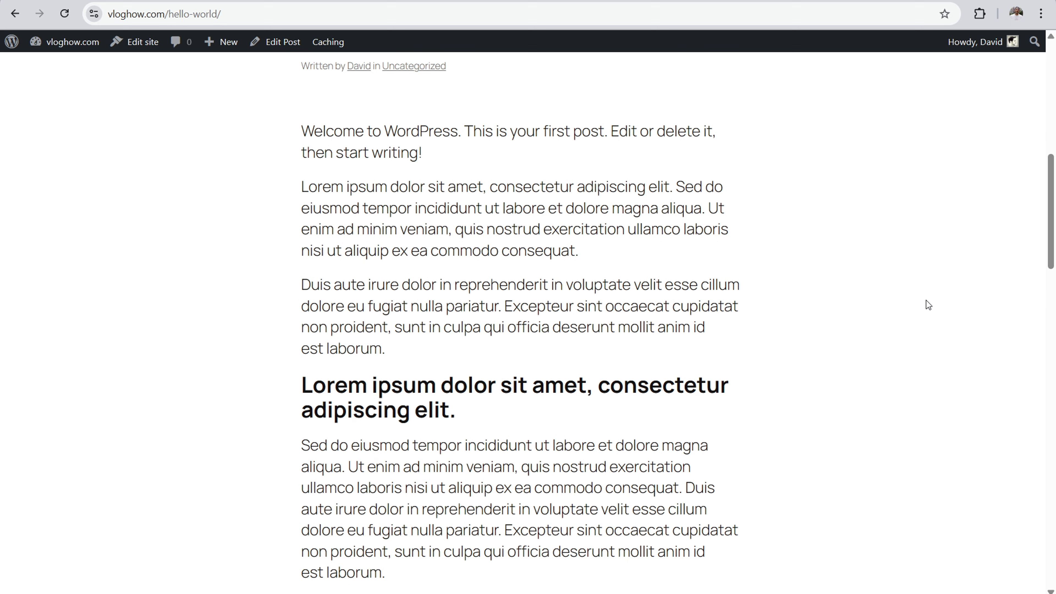
scroll(892, 298, "up", 10)
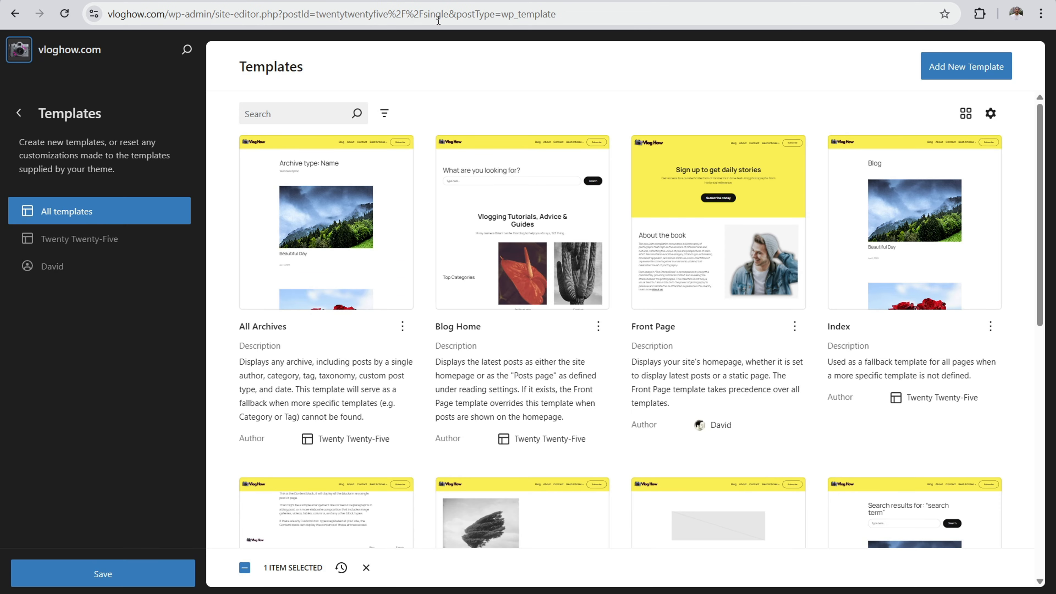
Step: Open the Single Posts template for editing and select its Featured Image block
left_click_drag(1039, 127, 943, 360)
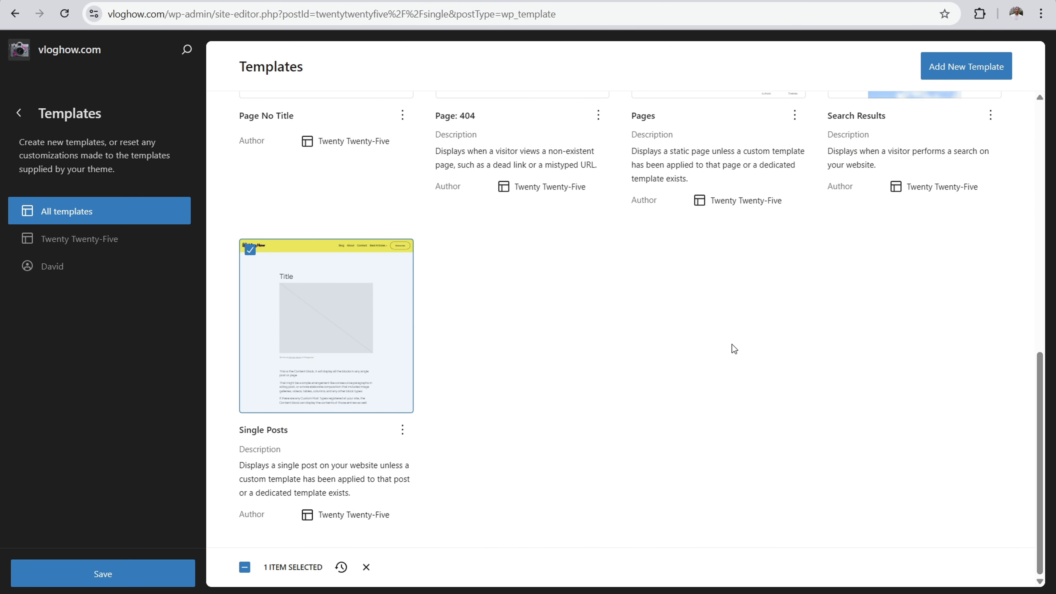
left_click(314, 301)
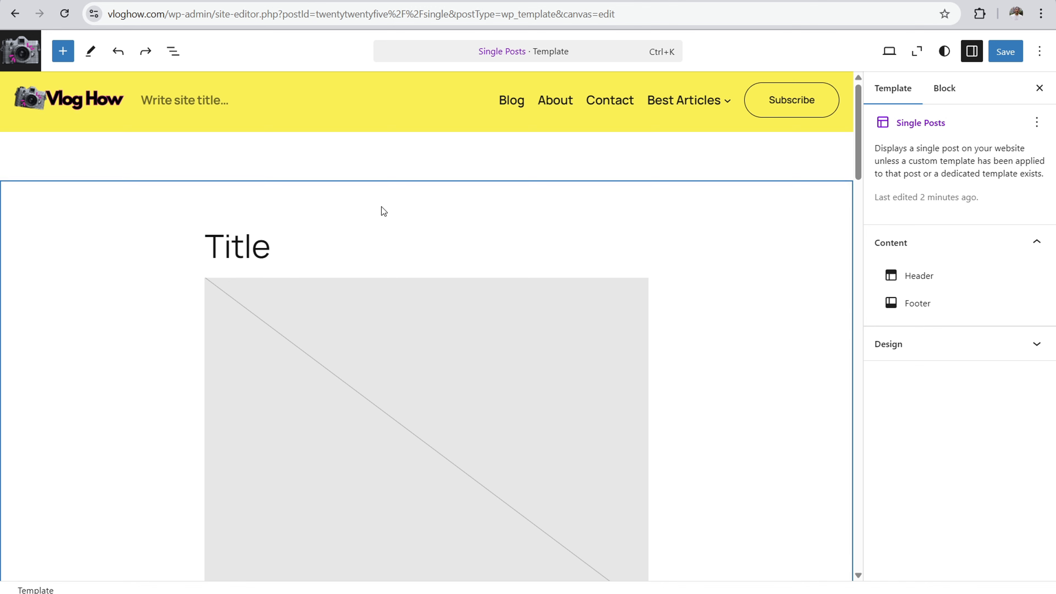
scroll(424, 257, "down", 2)
left_click(470, 308)
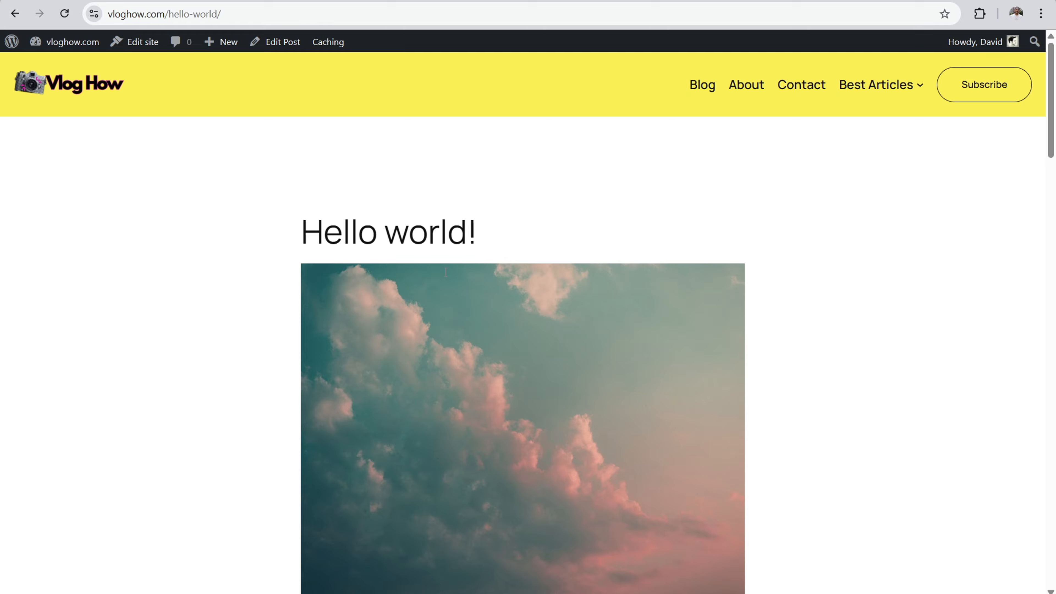
Step: View the live "Hello world!" post again, open the site's homepage in a separate tab and look at its post images
scroll(714, 389, "down", 2)
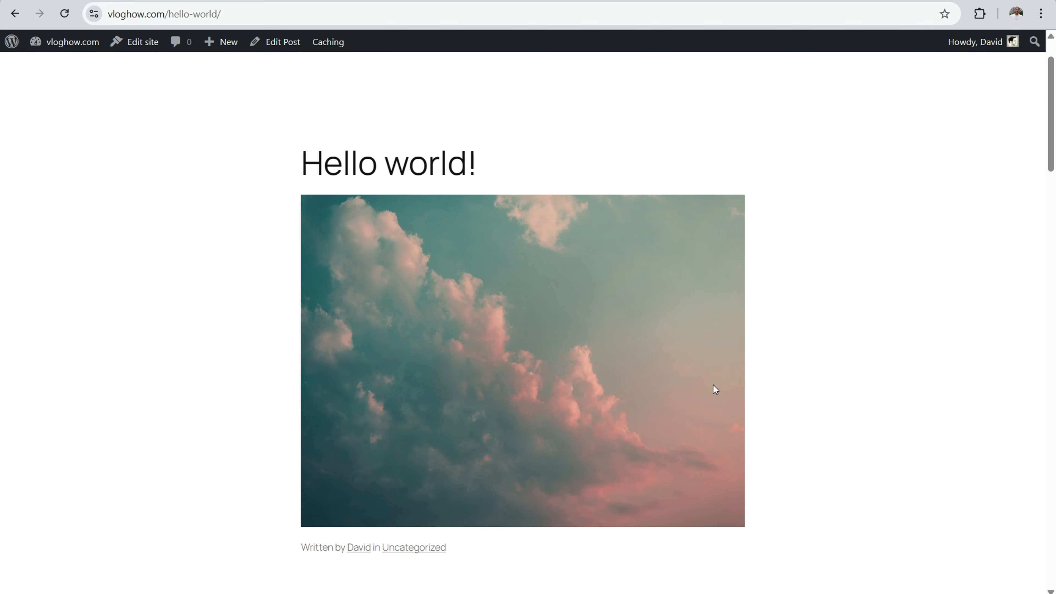
scroll(476, 380, "up", 2)
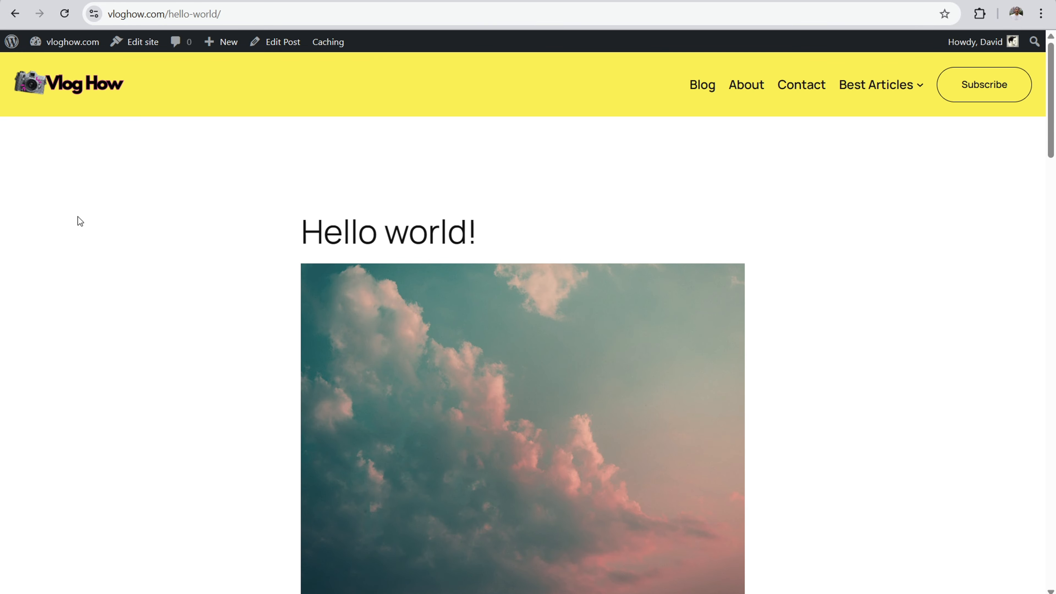
right_click(85, 88)
left_click(113, 105)
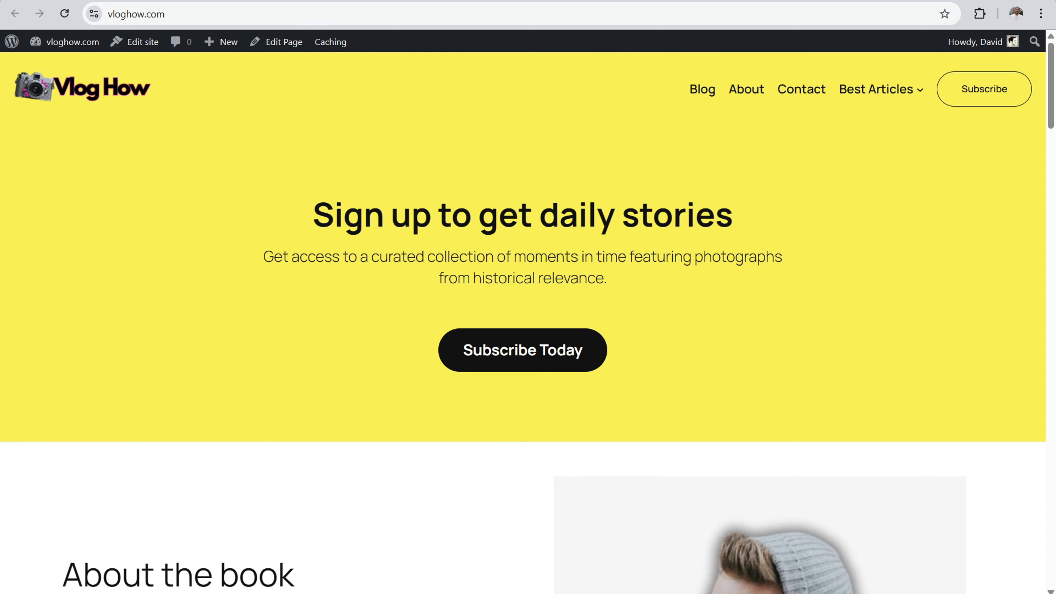
scroll(927, 223, "down", 20)
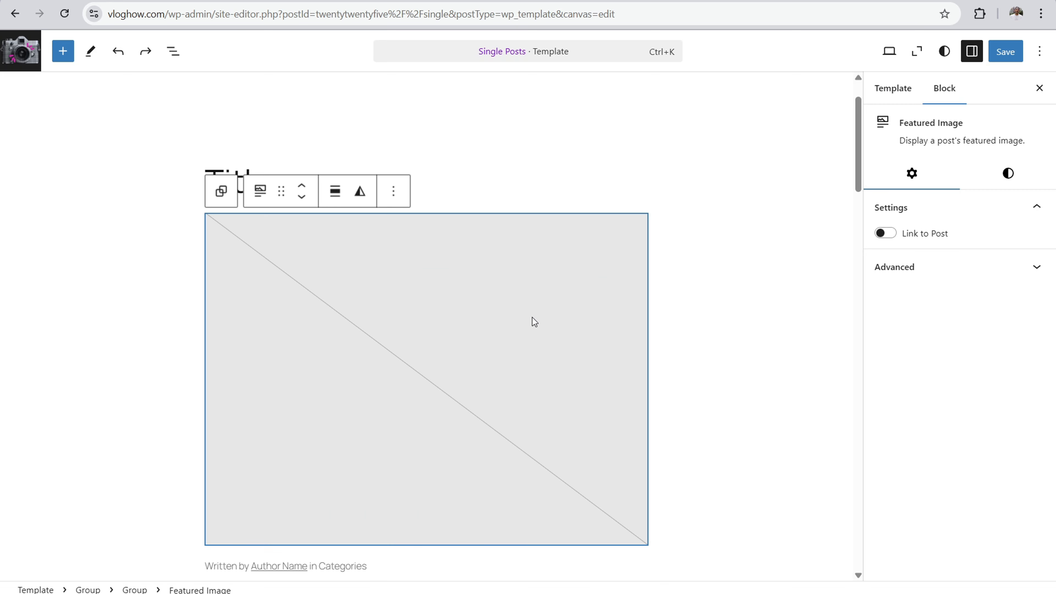
Step: Compare the Featured Image block's link setting and style options with the post images on the live homepage
left_click(999, 187)
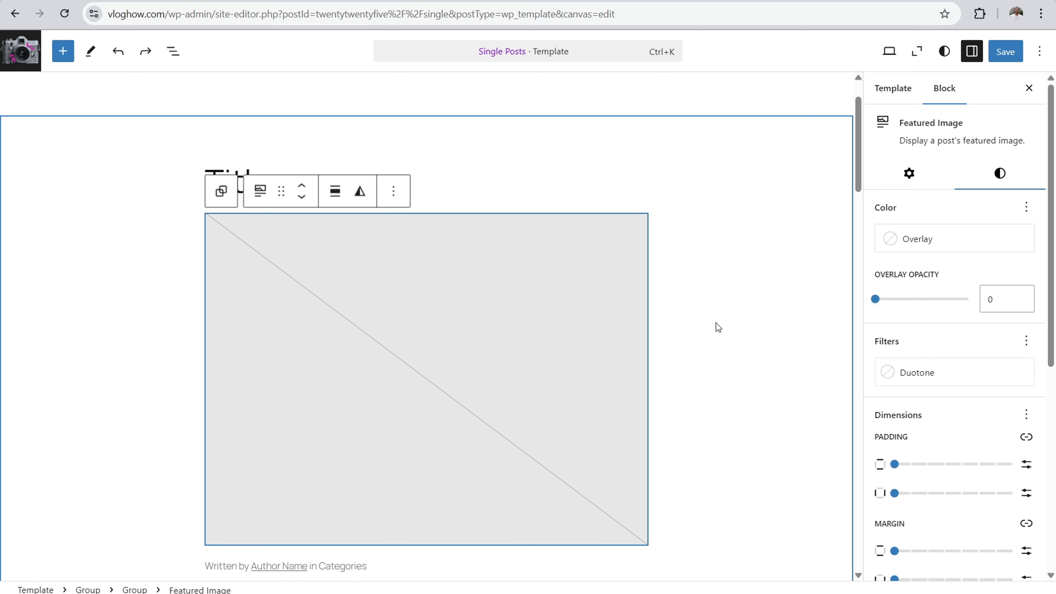
left_click(910, 173)
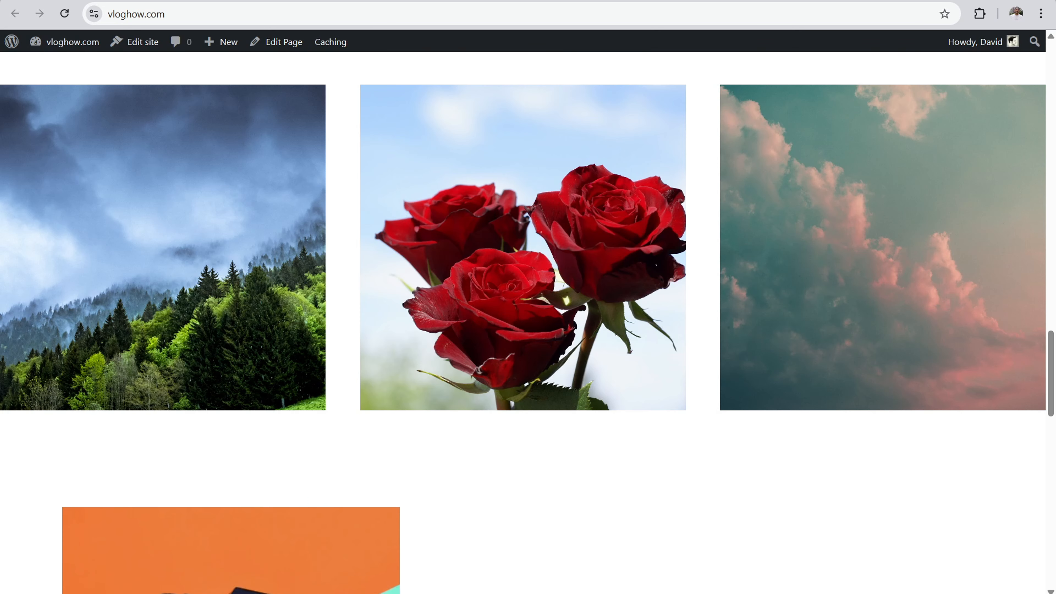
left_click(883, 247)
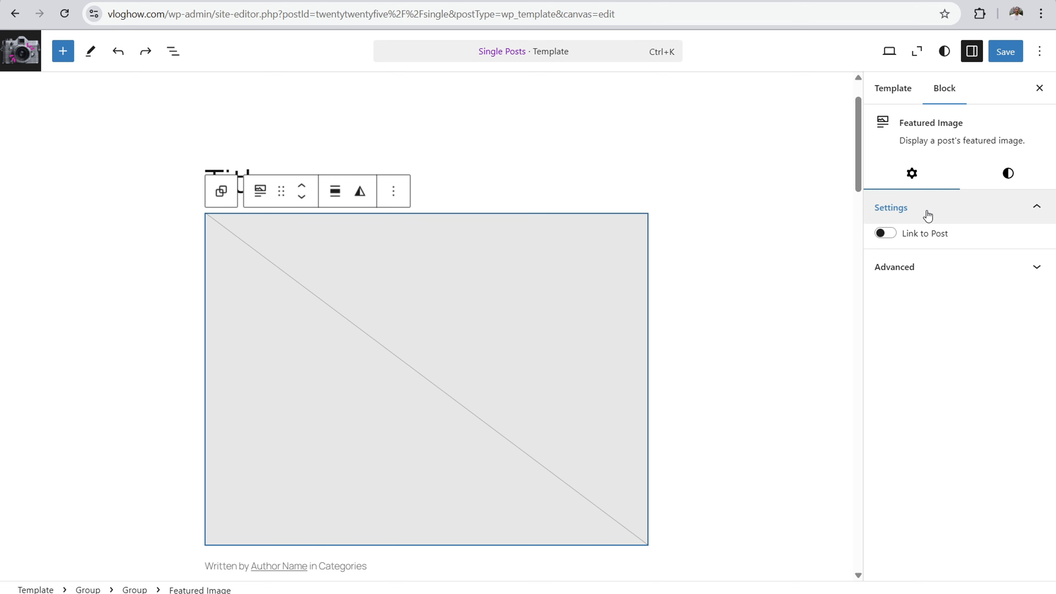
left_click(1008, 172)
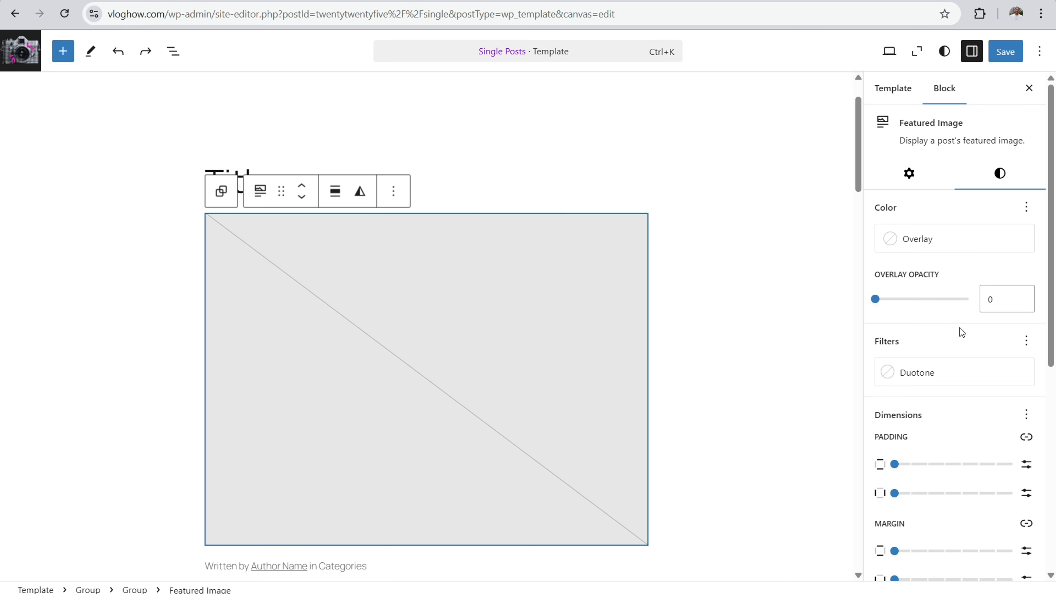
Step: Try the Original, Square - 1:1 and Portrait - 3:4 aspect ratios on the featured image, with the scale set to Cover
scroll(952, 328, "down", 3)
scroll(908, 372, "down", 3)
left_click(942, 359)
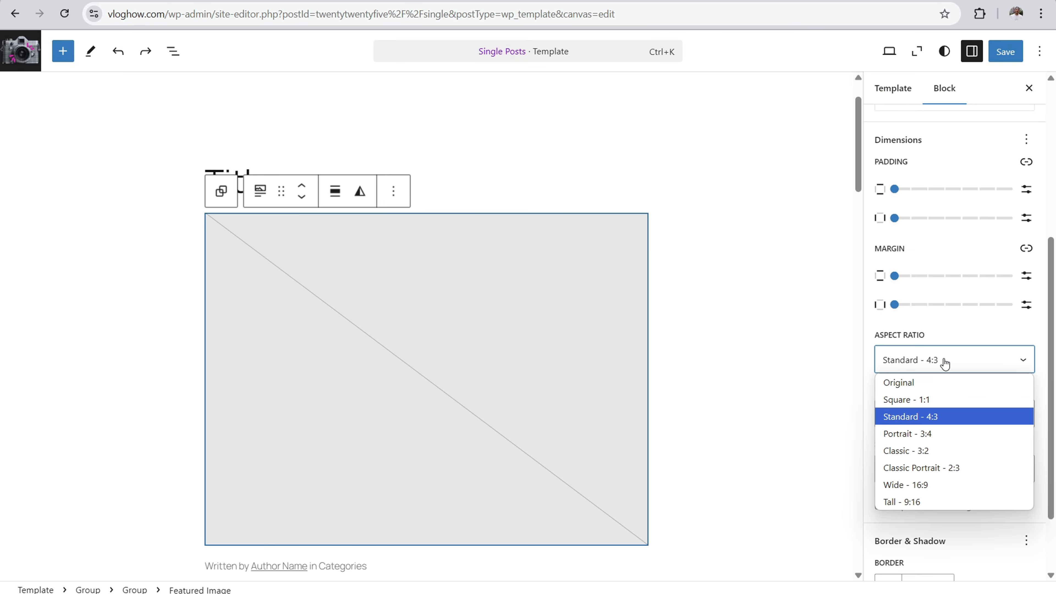
left_click(939, 385)
left_click(946, 363)
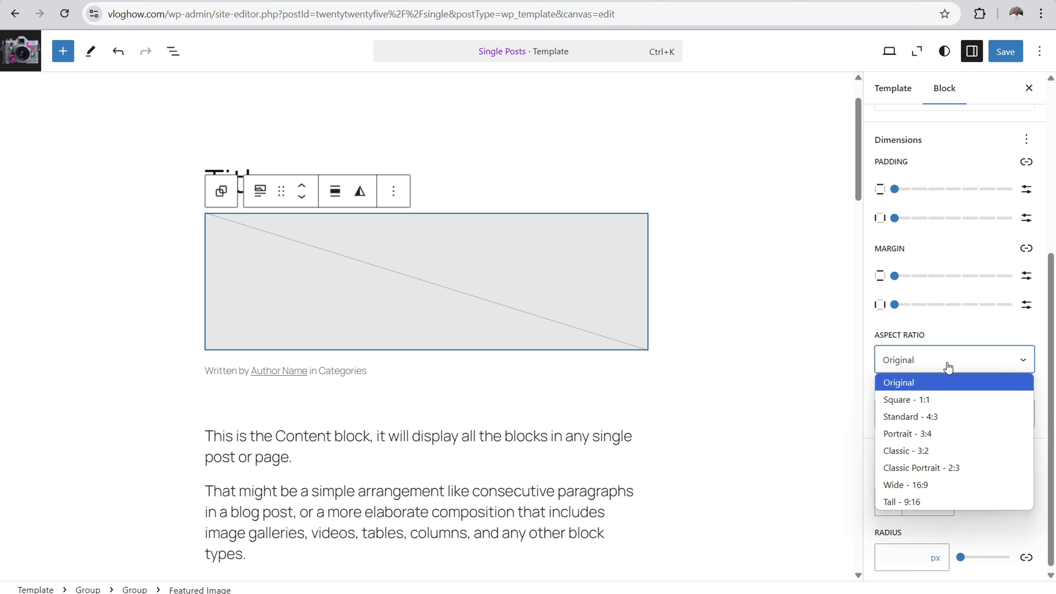
left_click(916, 398)
left_click(942, 363)
left_click(933, 432)
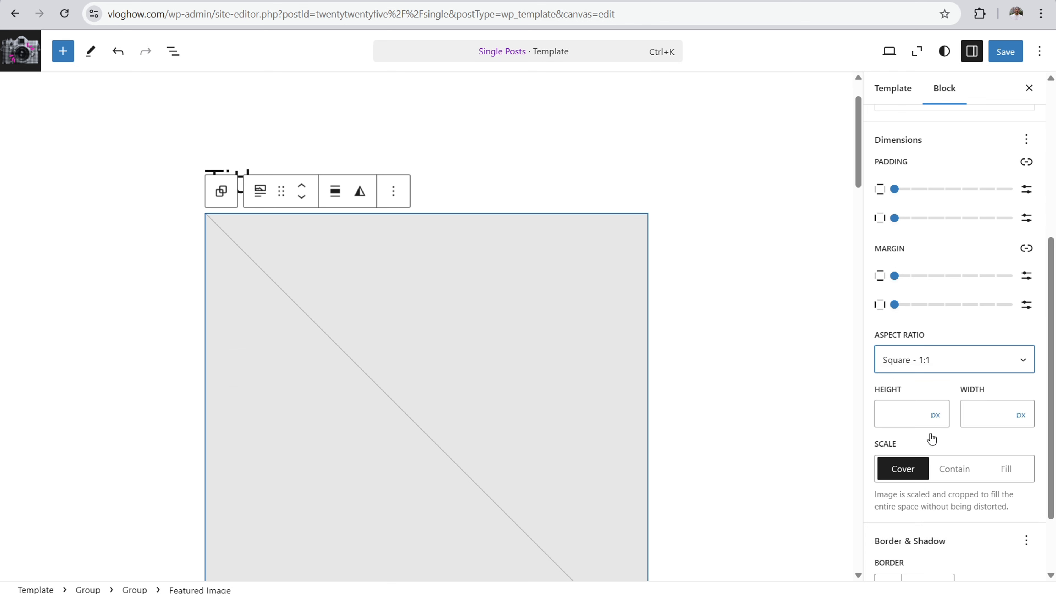
left_click(948, 468)
left_click(919, 475)
Step: Give the featured image a 1 px border and check its overlay colour options
scroll(966, 390, "down", 2)
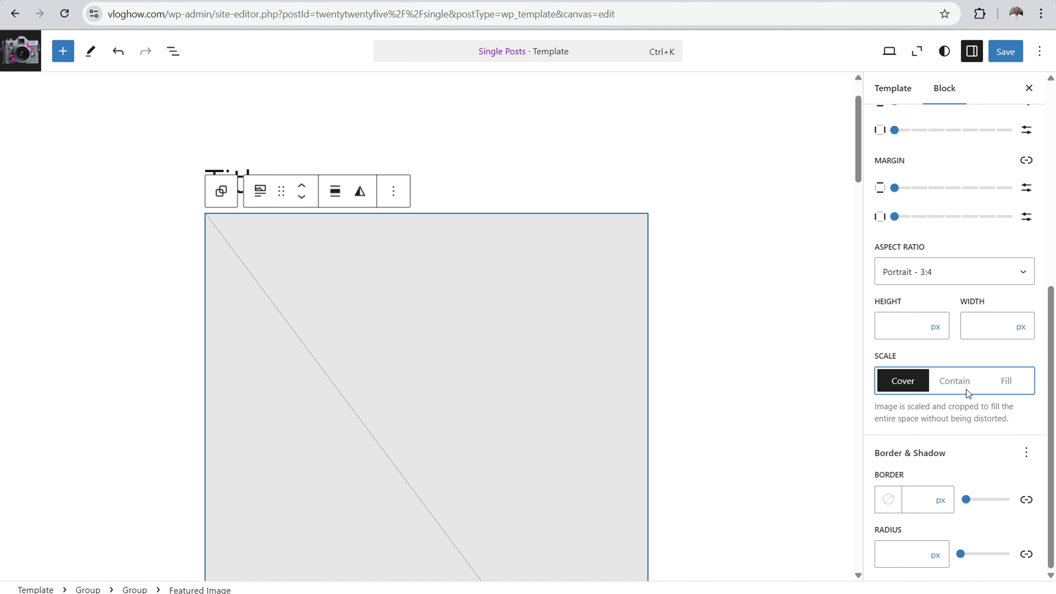
left_click_drag(965, 500, 969, 508)
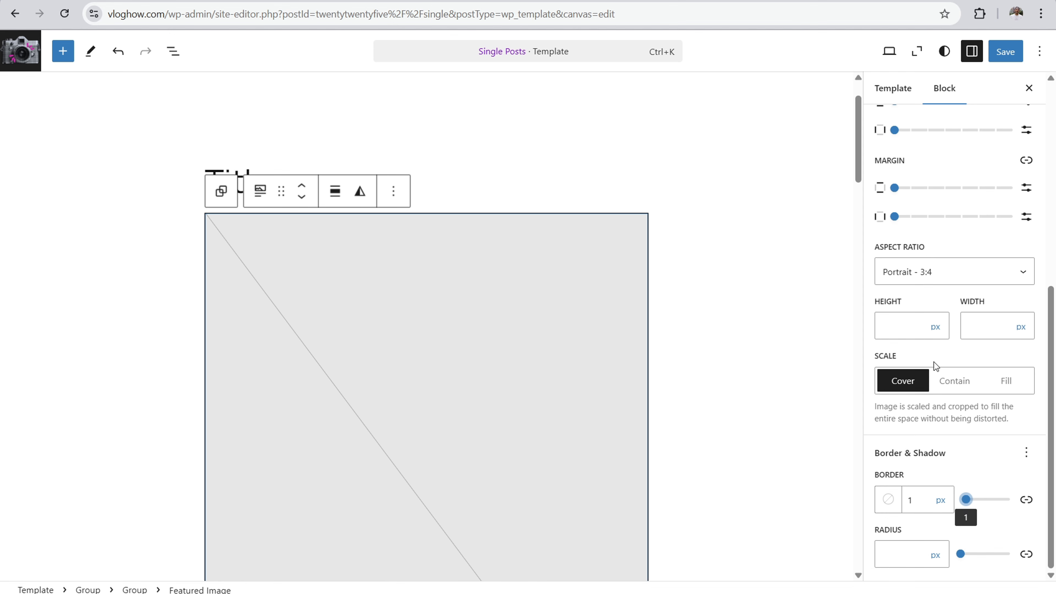
scroll(939, 439, "up", 8)
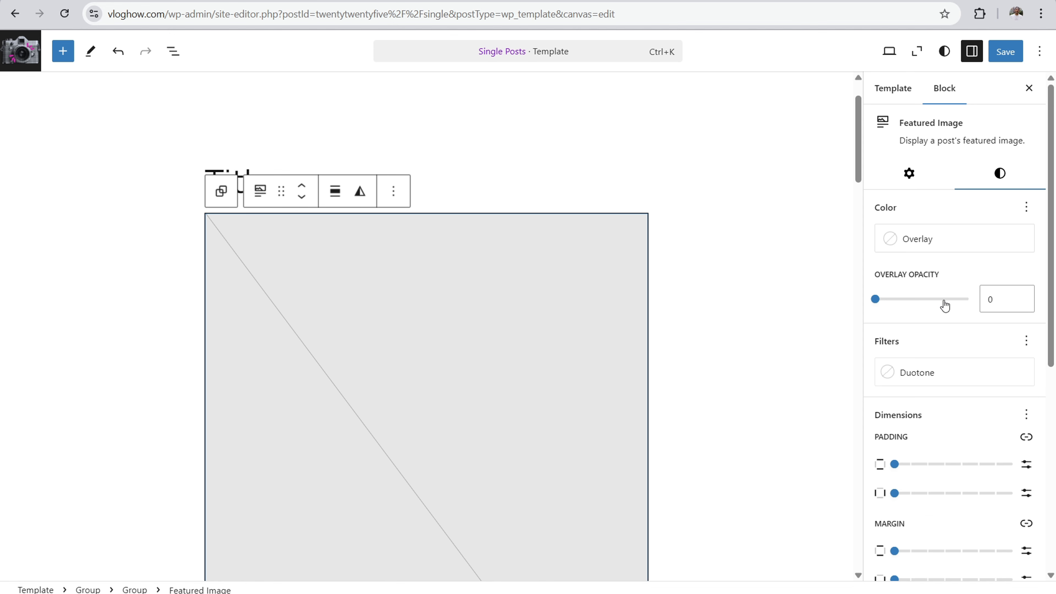
left_click(1026, 207)
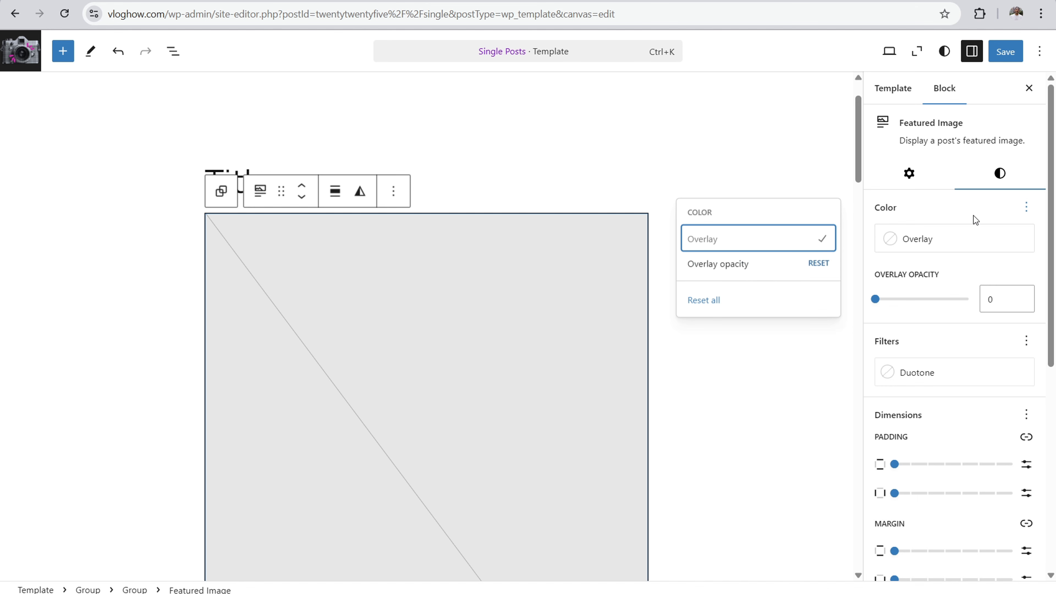
left_click(964, 212)
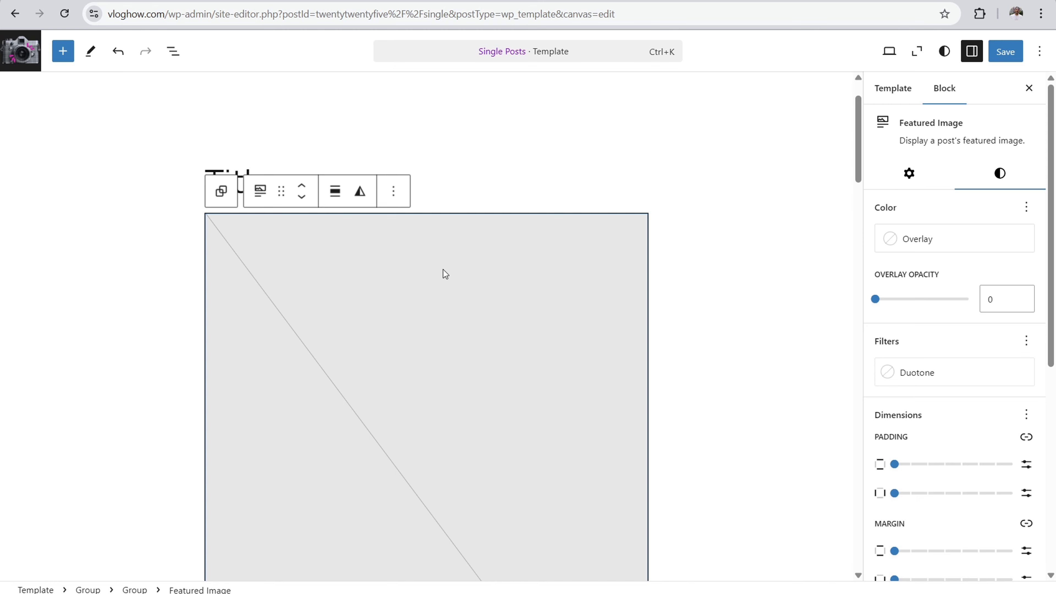
Step: Delete the Featured Image block from the Single Posts template and add an empty block beneath the post title
left_click(398, 202)
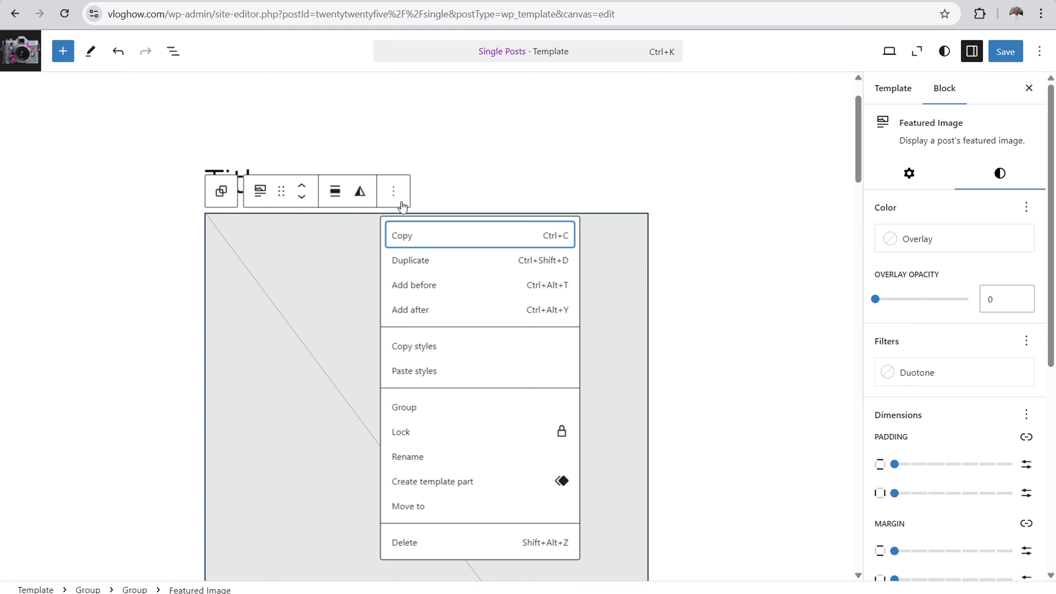
left_click(421, 543)
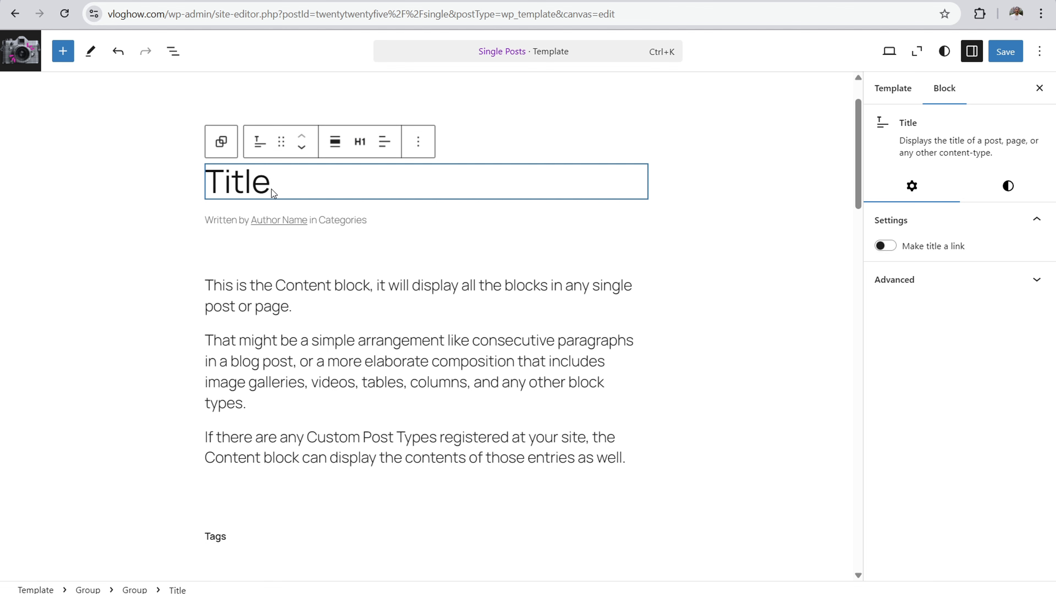
left_click(240, 324)
left_click(376, 185)
key("Return")
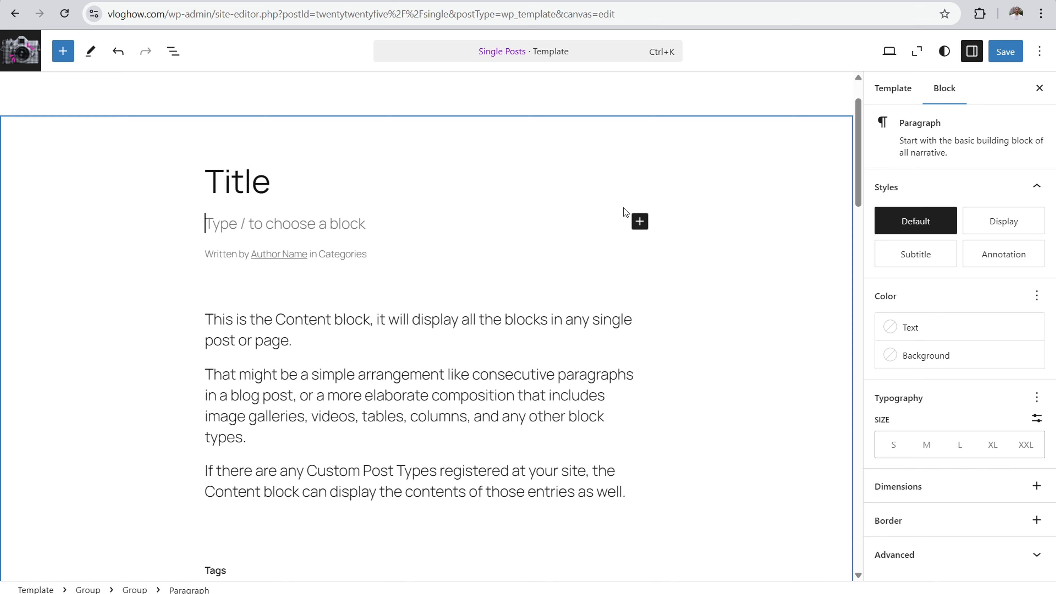
Step: Insert a Featured Image block beneath the post title, and delete it again
left_click(640, 221)
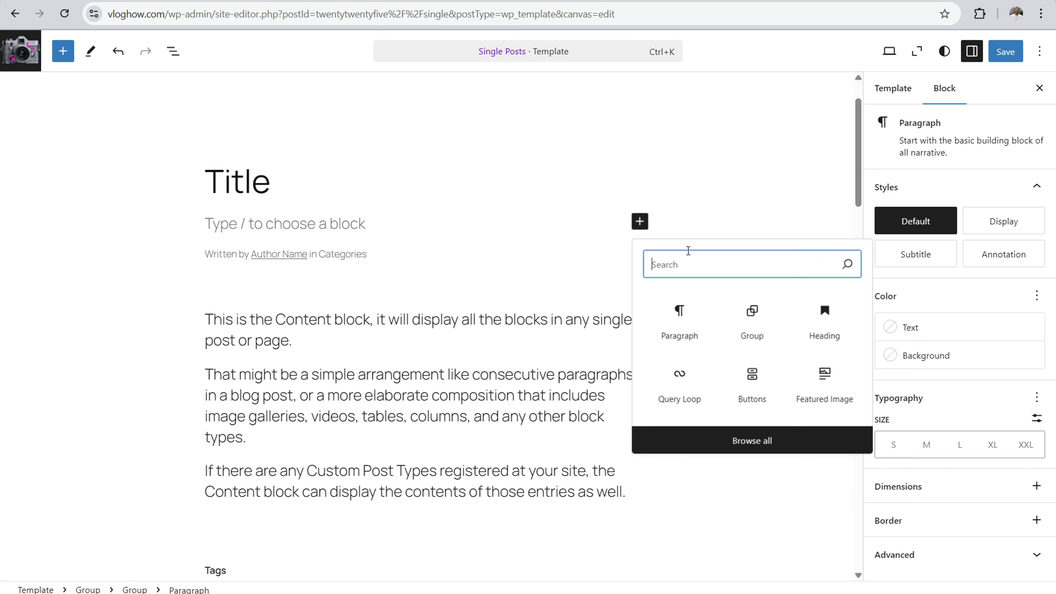
type("fe")
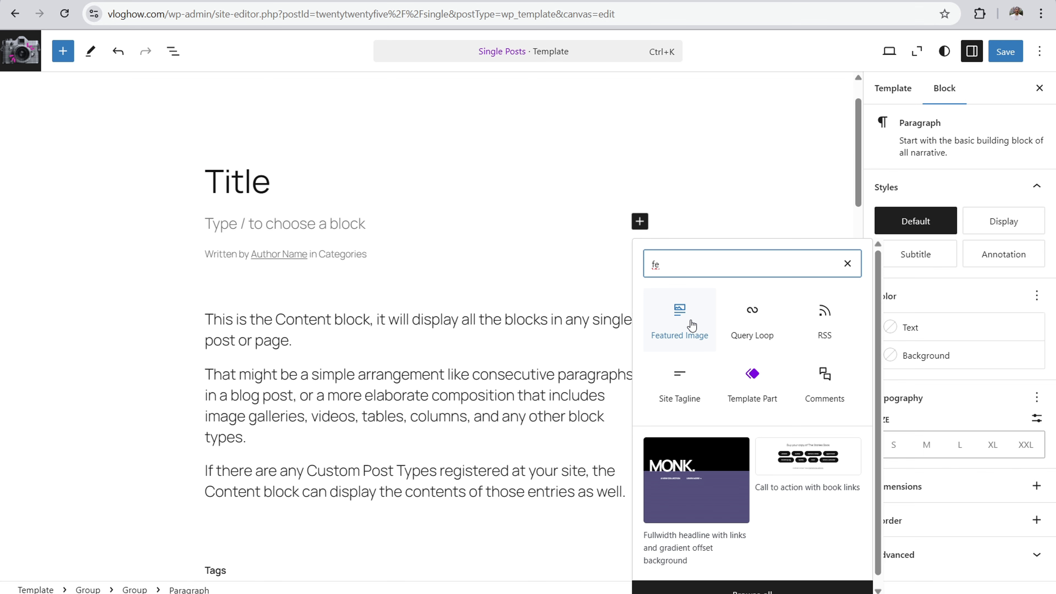
left_click(691, 325)
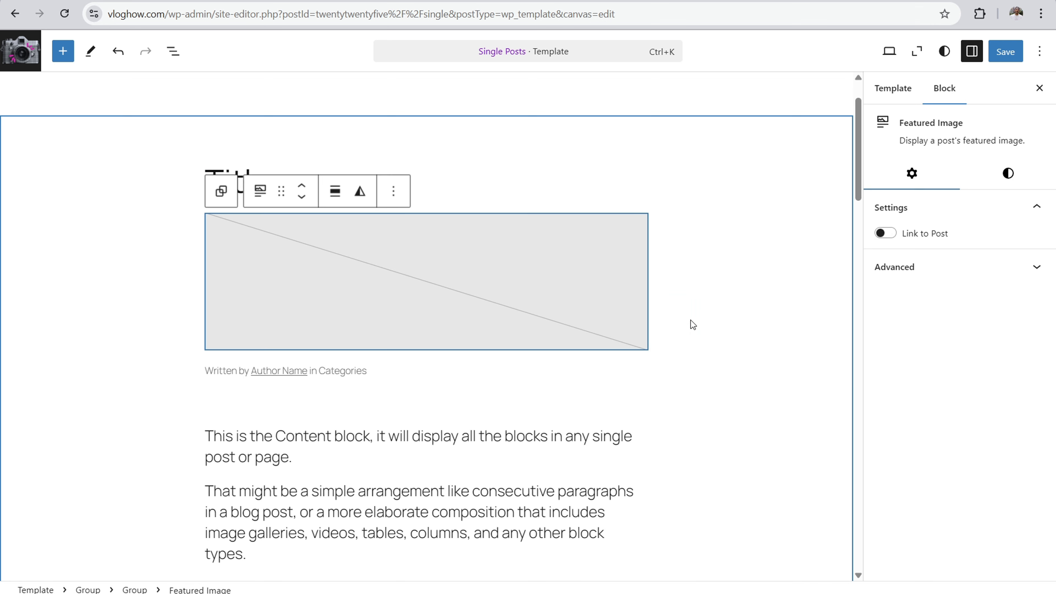
left_click(394, 191)
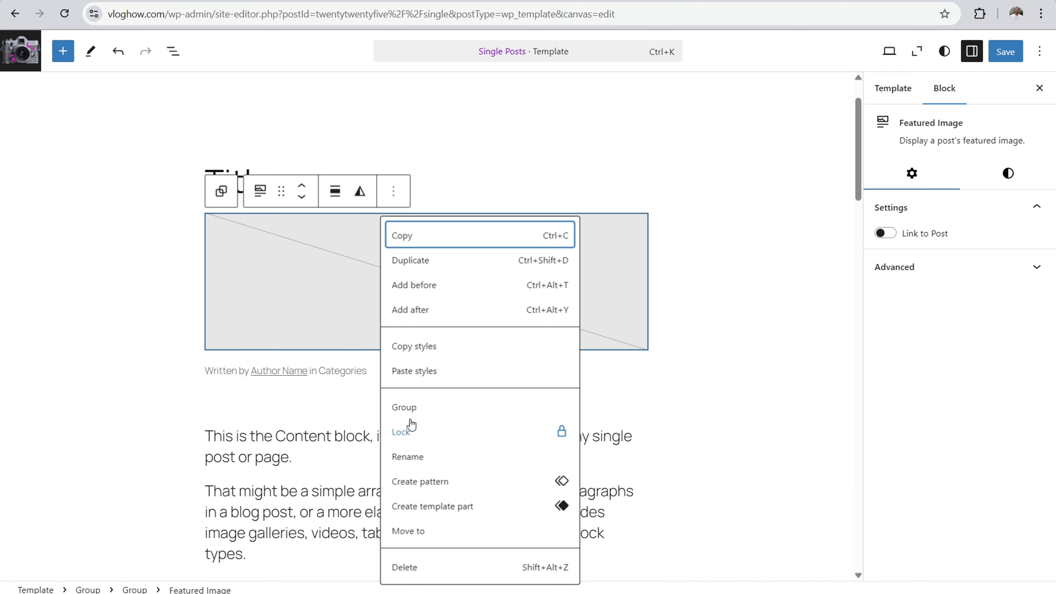
left_click(407, 566)
mouse_move(432, 257)
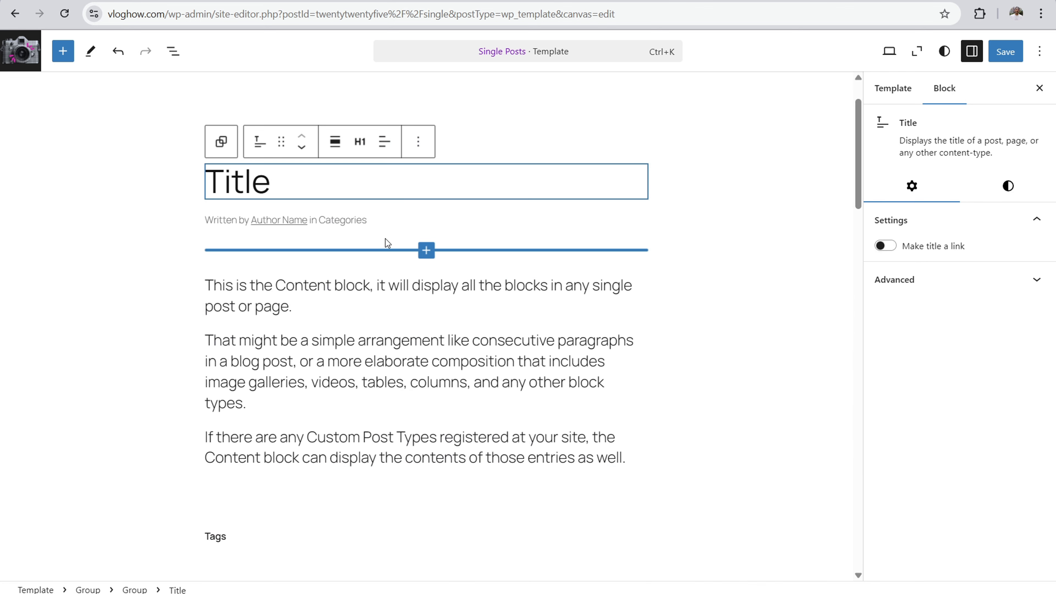
Step: Search the patterns for "cta" and insert the Centered heading call to action between the site header and the post title
scroll(566, 293, "up", 3)
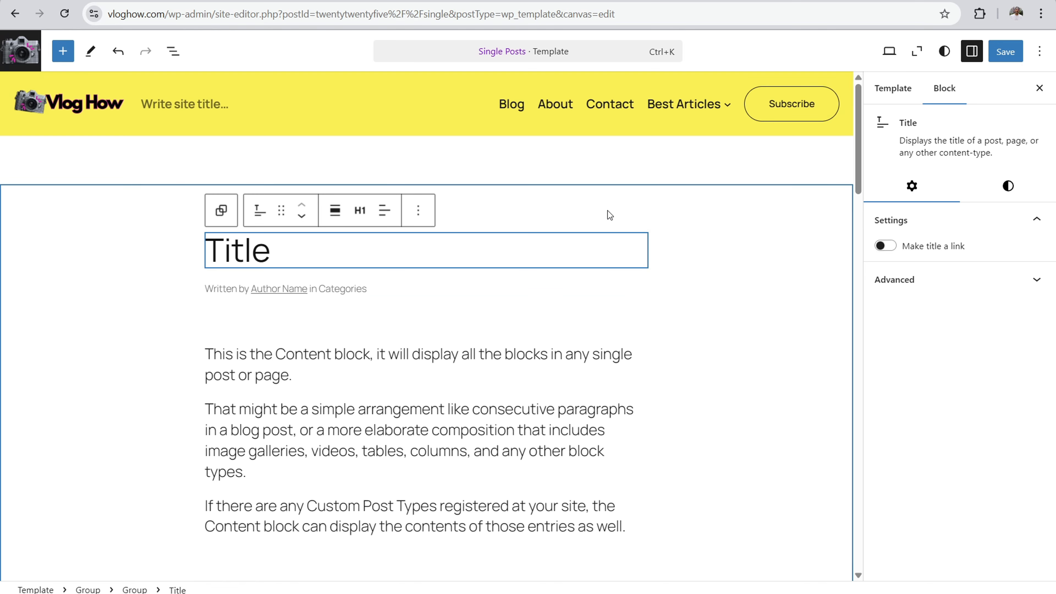
mouse_move(458, 160)
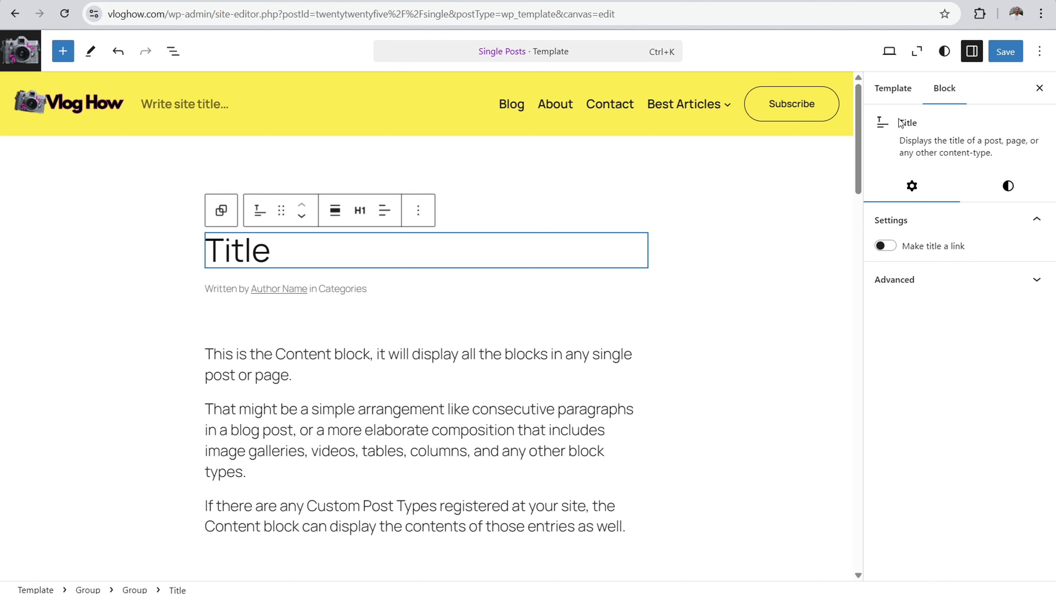
left_click(1041, 89)
mouse_move(524, 162)
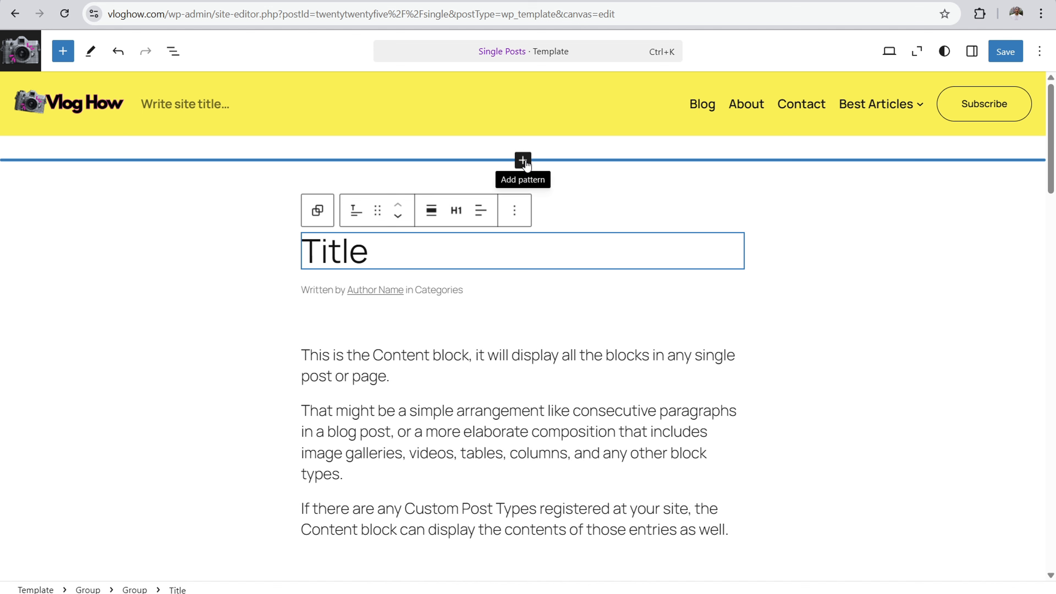
left_click(523, 160)
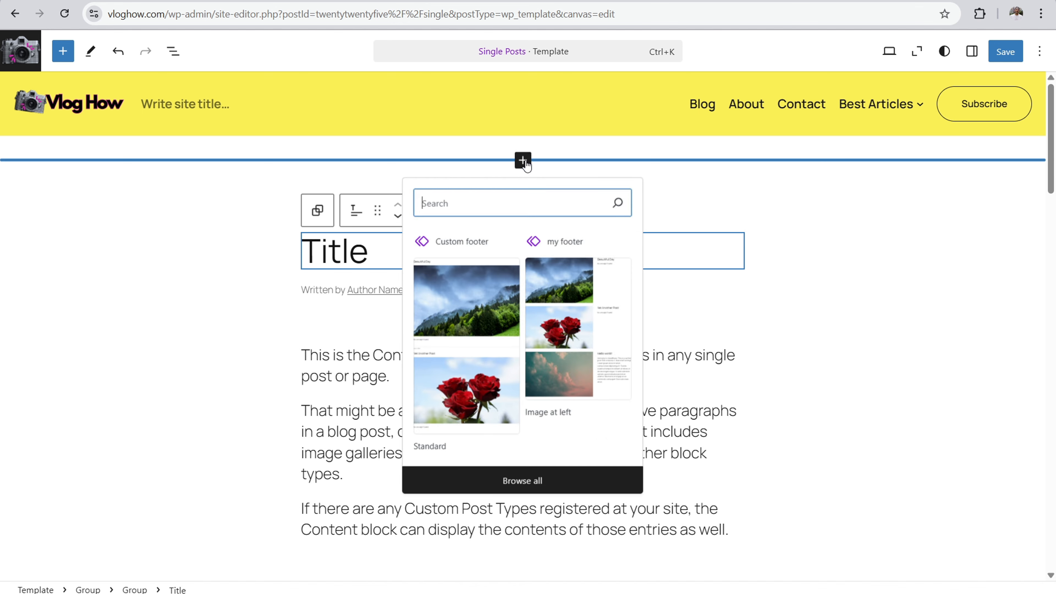
type("cta")
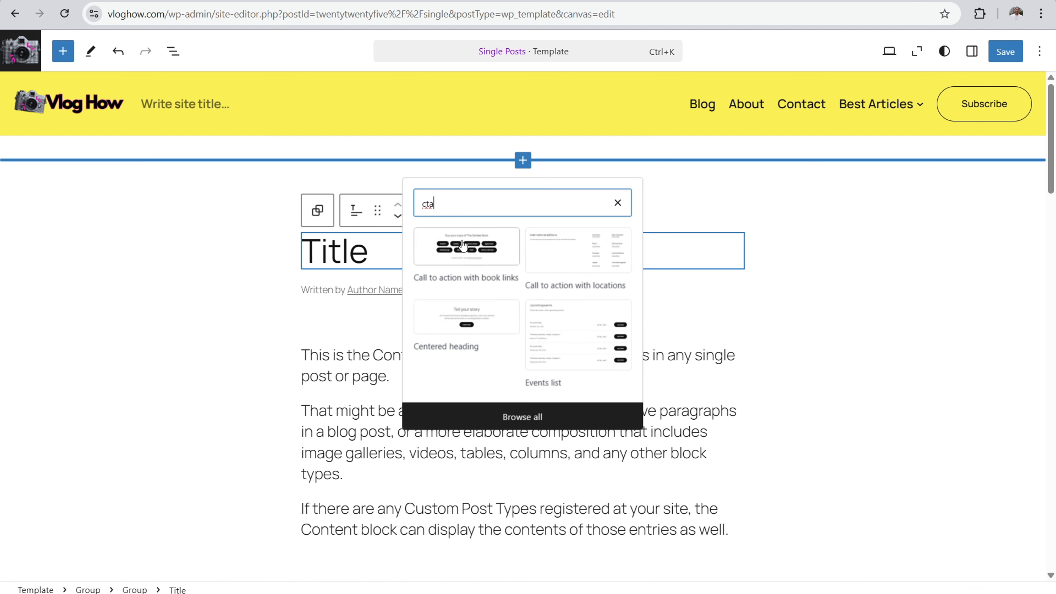
left_click(448, 314)
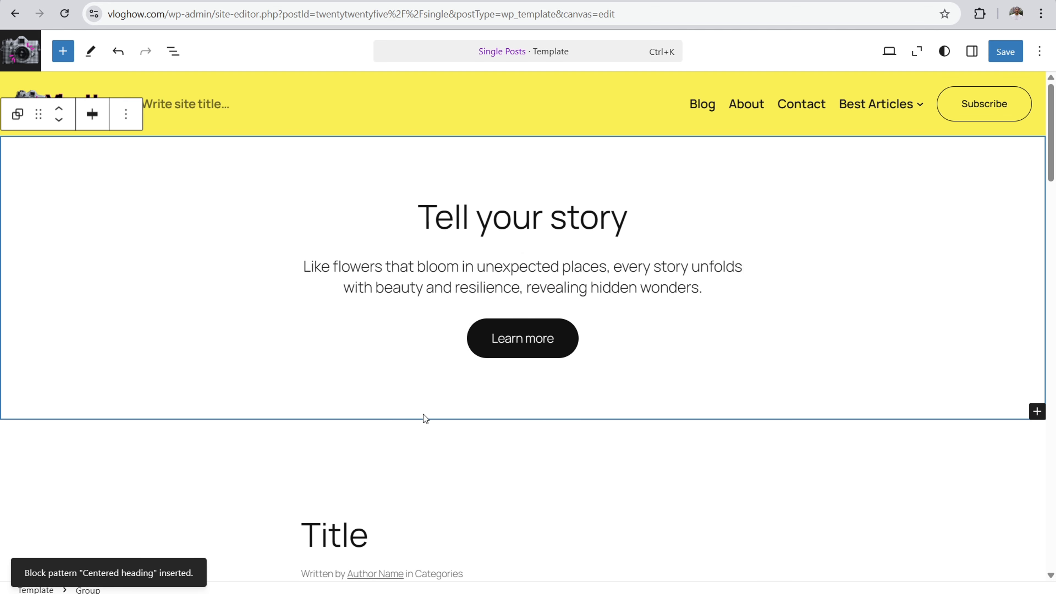
Step: Give the Centered heading group the yellow Accent 1 (#FFEE58) theme background
left_click_drag(1049, 172, 1050, 115)
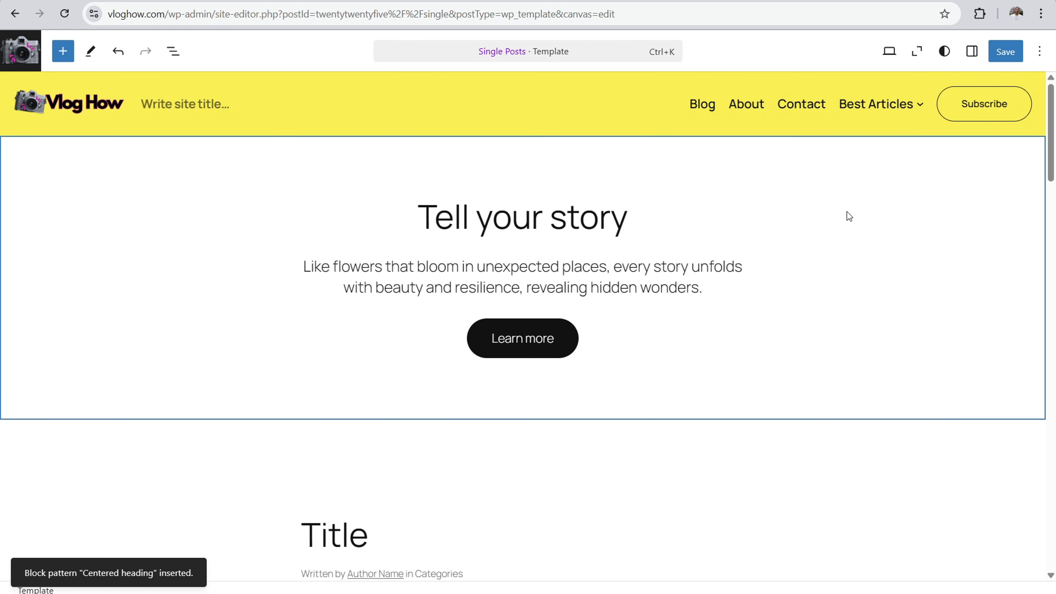
left_click(971, 51)
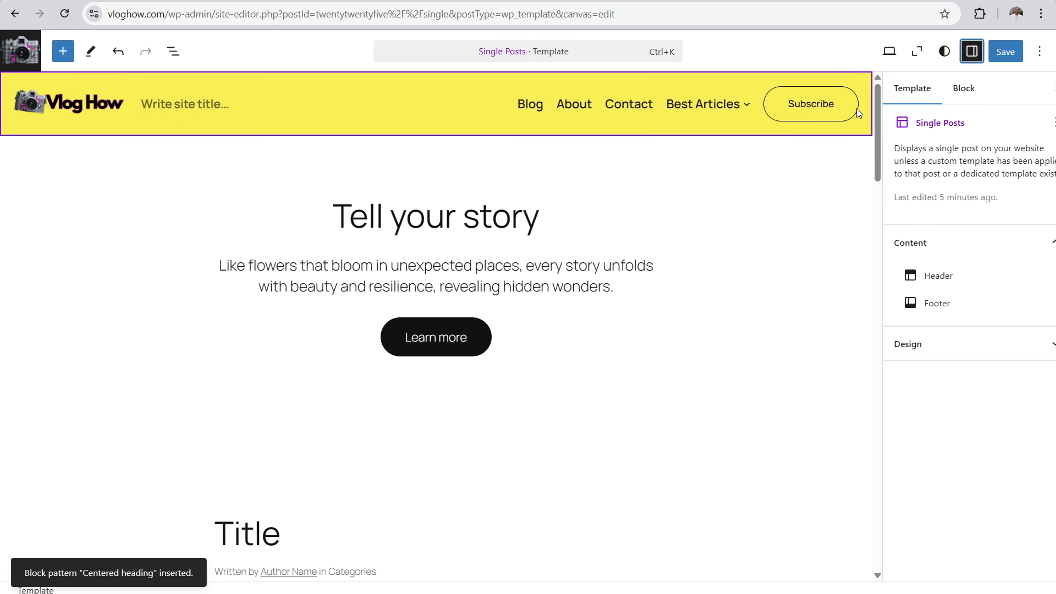
left_click(749, 182)
left_click(988, 213)
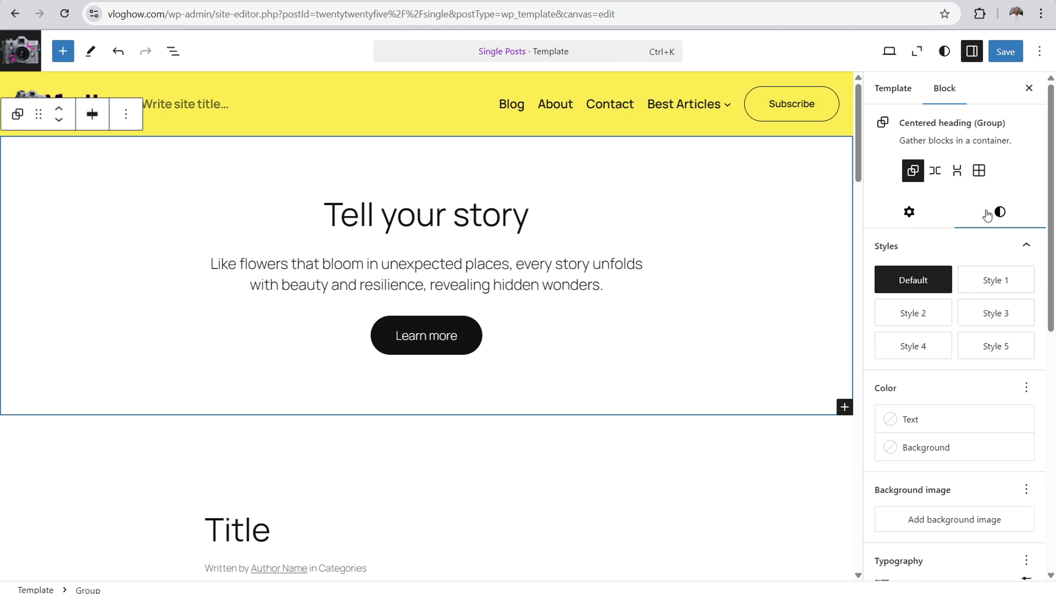
left_click(931, 450)
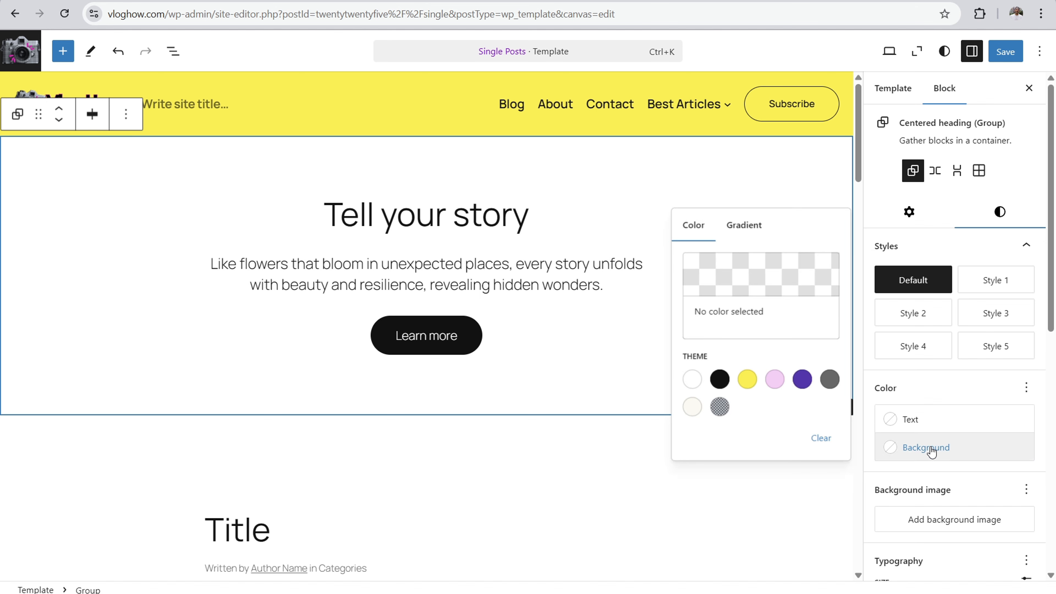
left_click(747, 379)
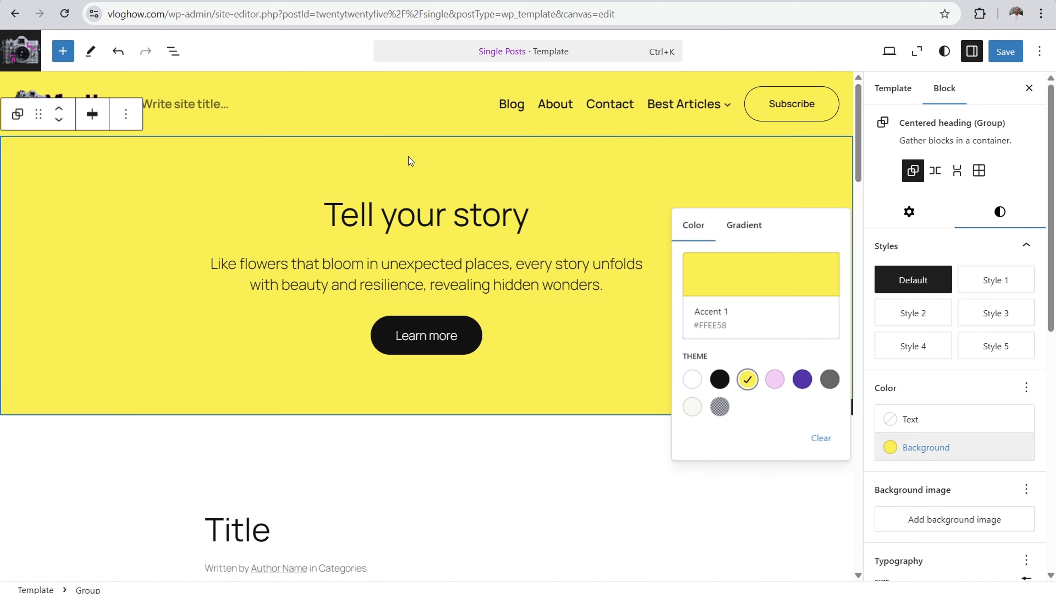
left_click(402, 162)
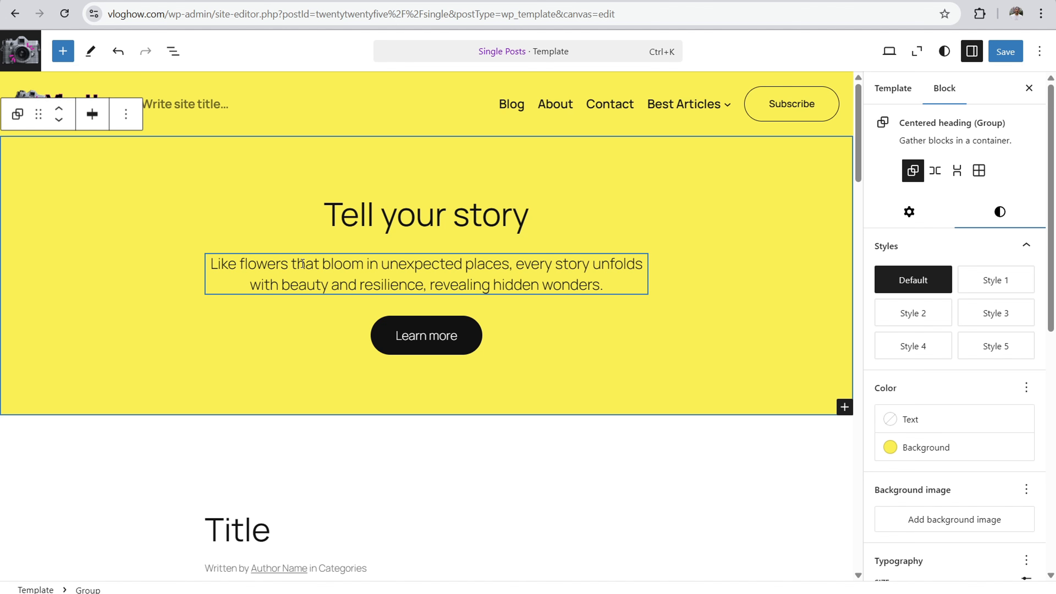
Step: Search the pattern library for "cta" and insert the Newsletter sign-up pattern between the More Posts list and the footer
scroll(328, 200, "down", 5)
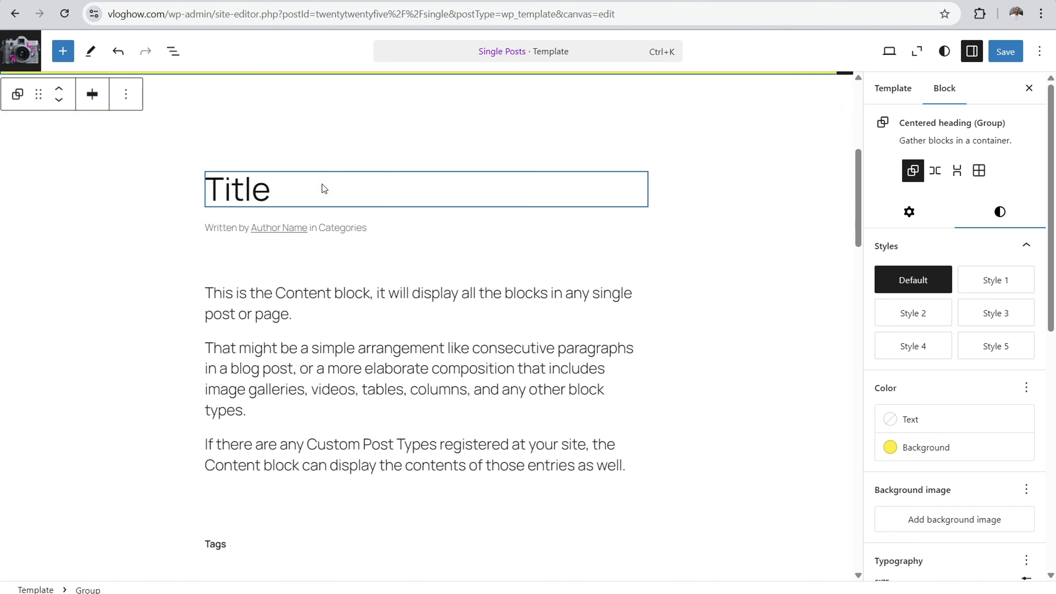
scroll(308, 160, "down", 5)
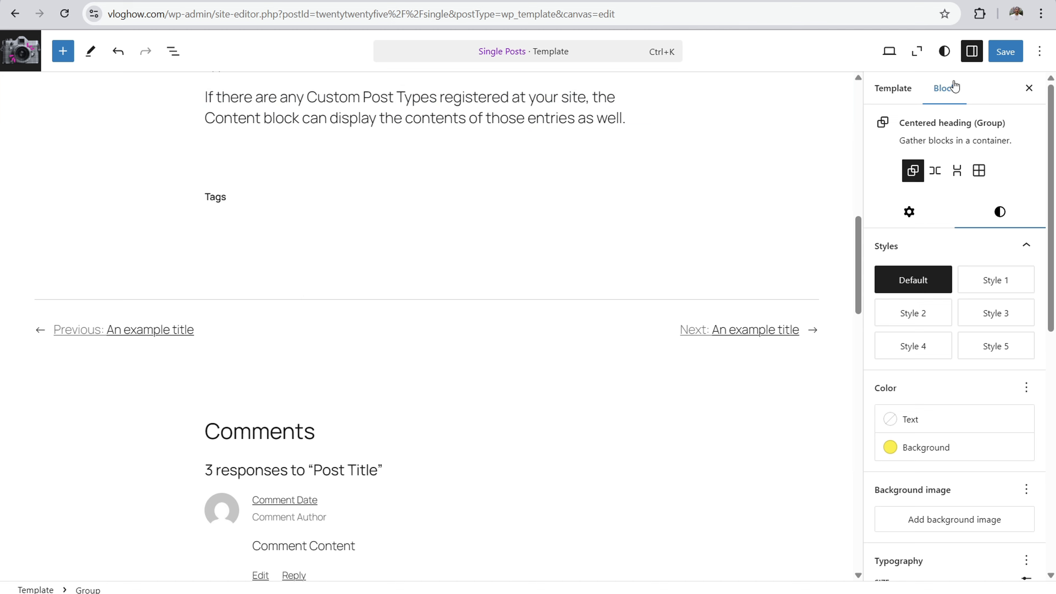
left_click(917, 52)
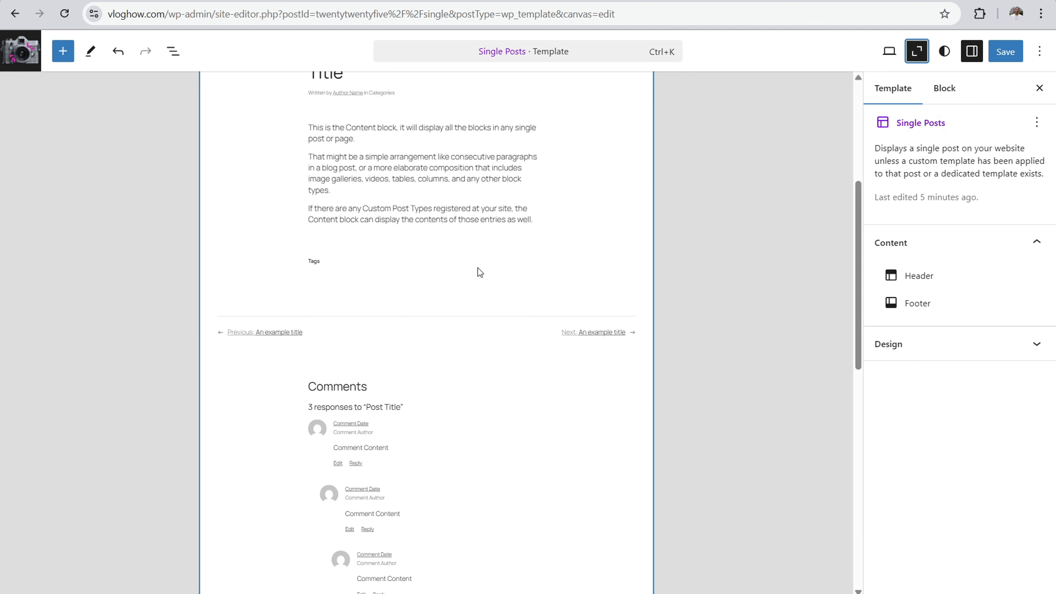
scroll(400, 273, "up", 5)
left_click(62, 51)
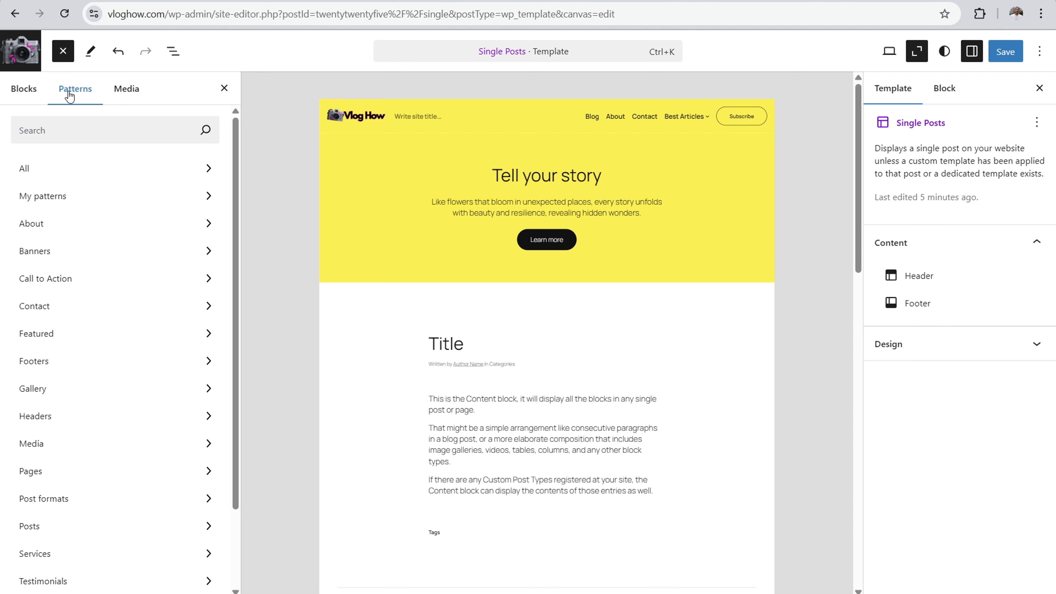
left_click(90, 133)
type("ct")
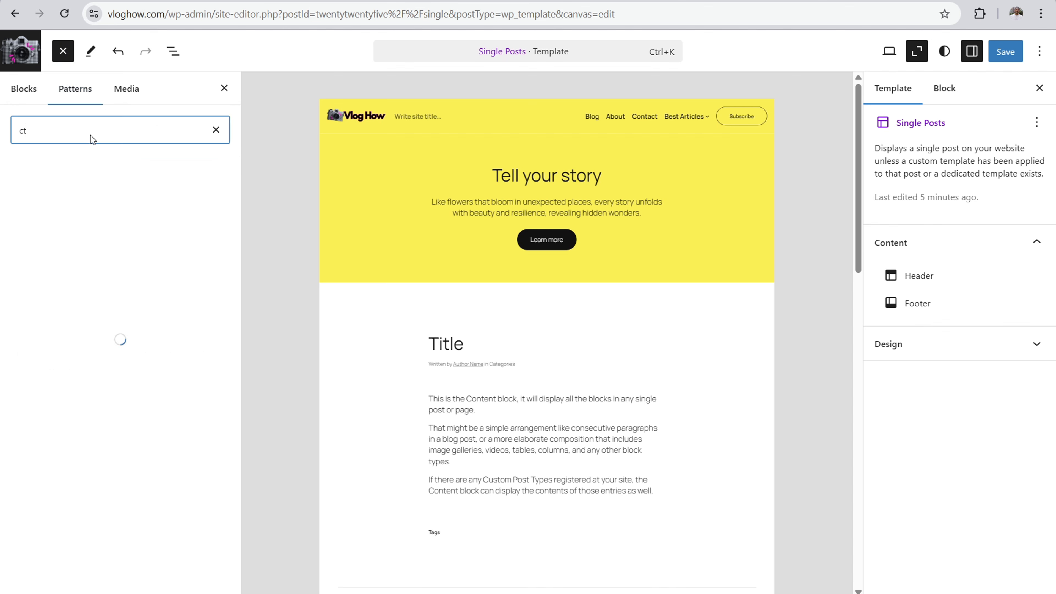
type("a")
left_click(61, 457)
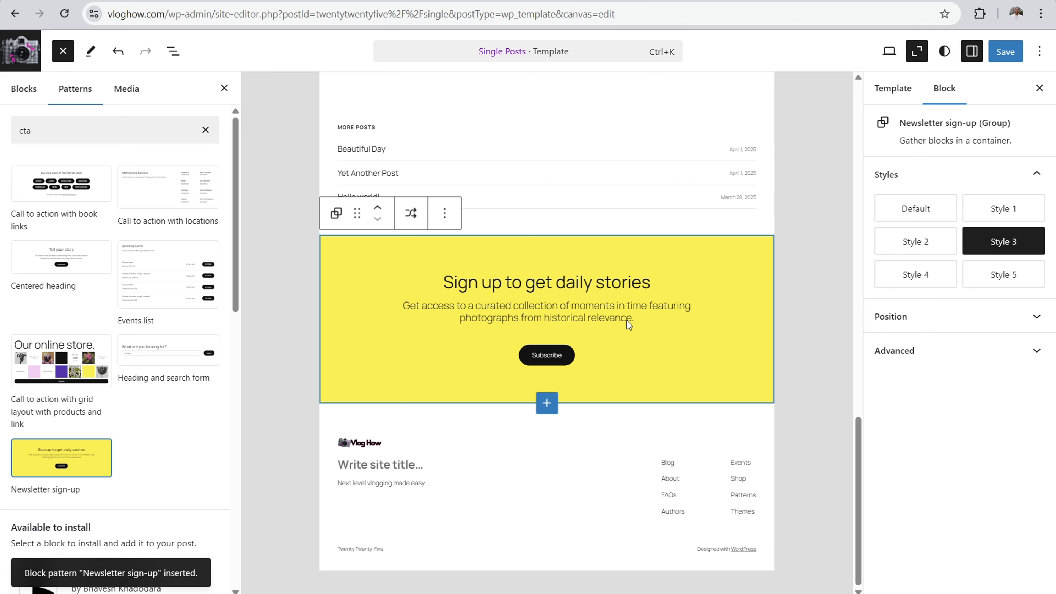
Step: Review the Single Posts layout from the newsletter section up to the header, and save the template
scroll(409, 370, "up", 5)
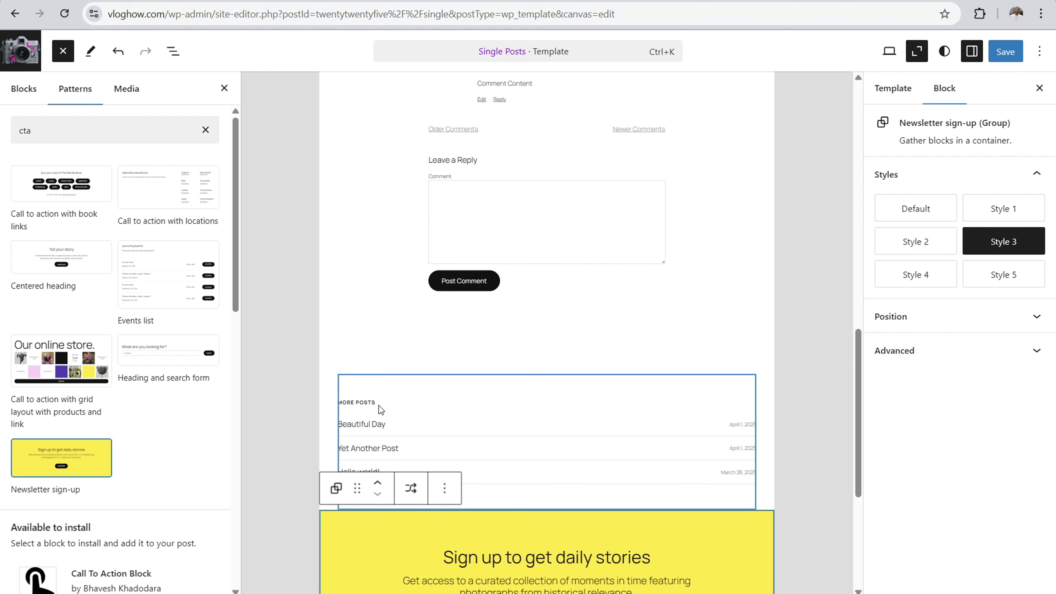
scroll(644, 375, "up", 15)
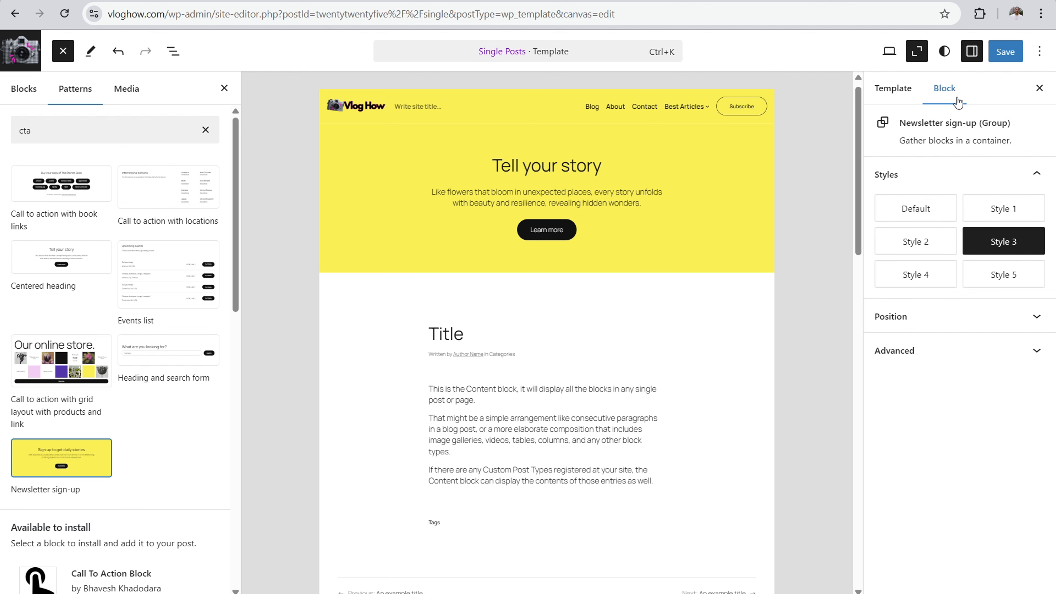
left_click(1004, 53)
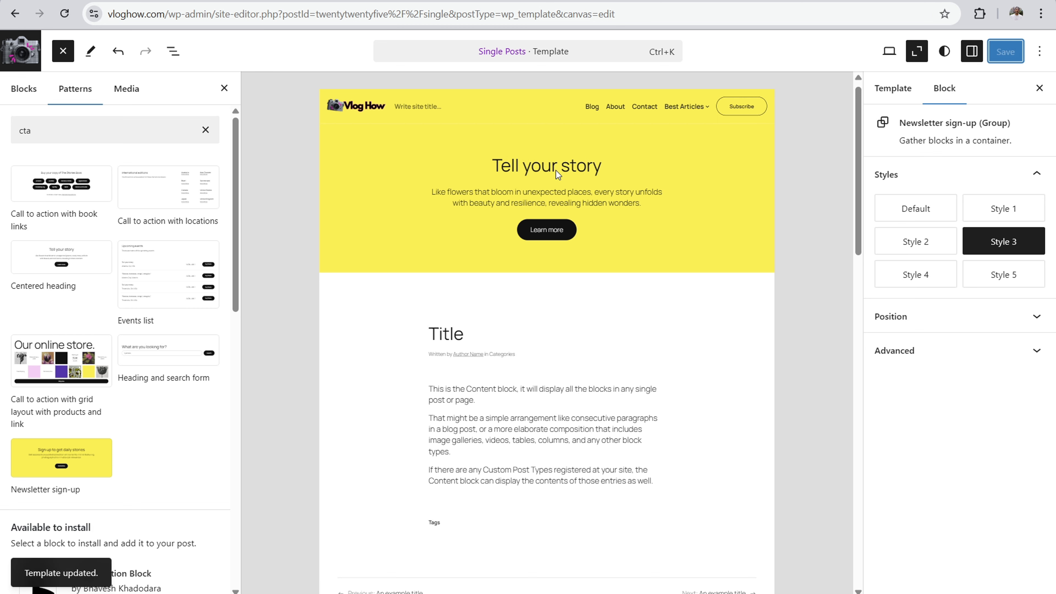
Step: Return to the templates list and start adding a new template for Single item: Post
left_click(17, 50)
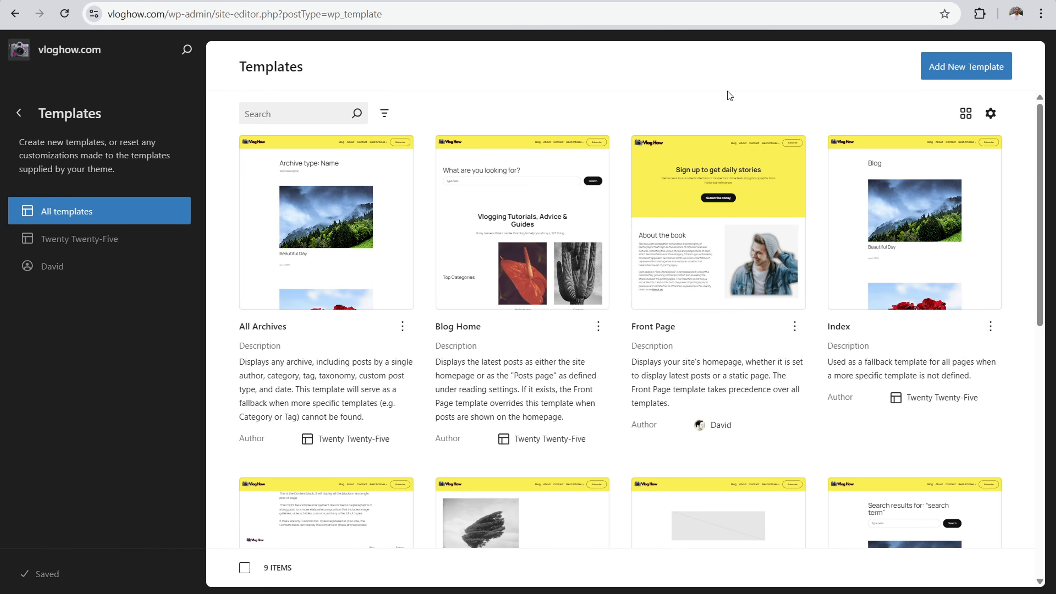
left_click(974, 70)
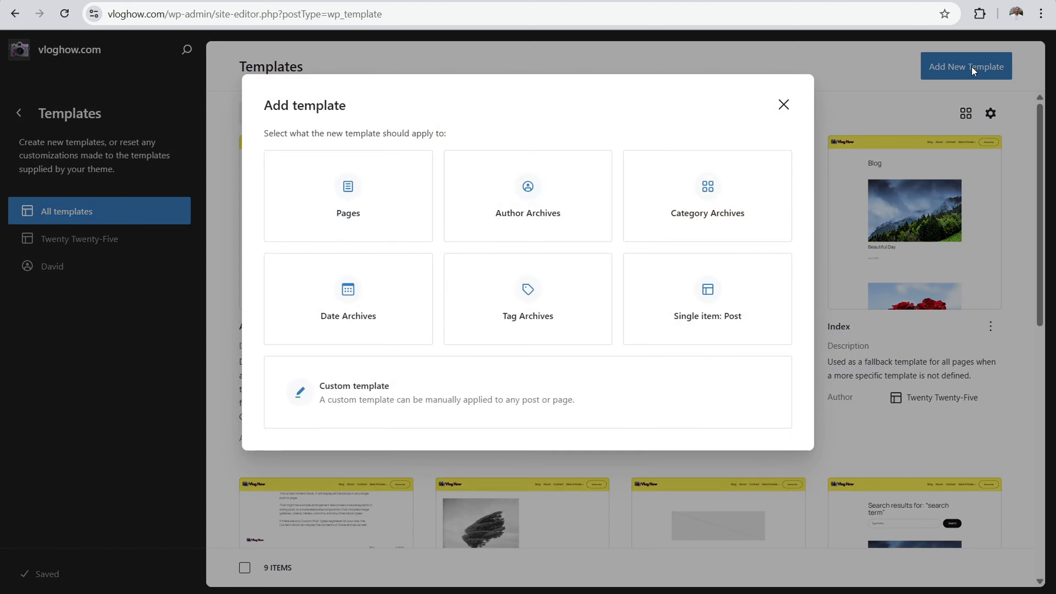
left_click(712, 292)
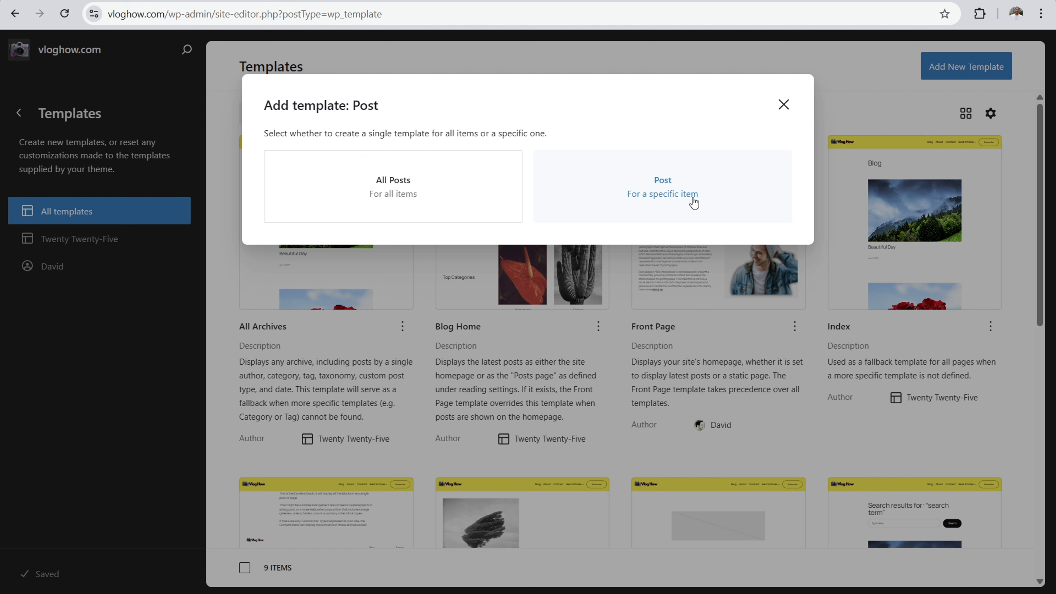
Step: Create the Single item: Post template for all posts, starting from the yellow-header pattern with the publish date beside the content
left_click(393, 172)
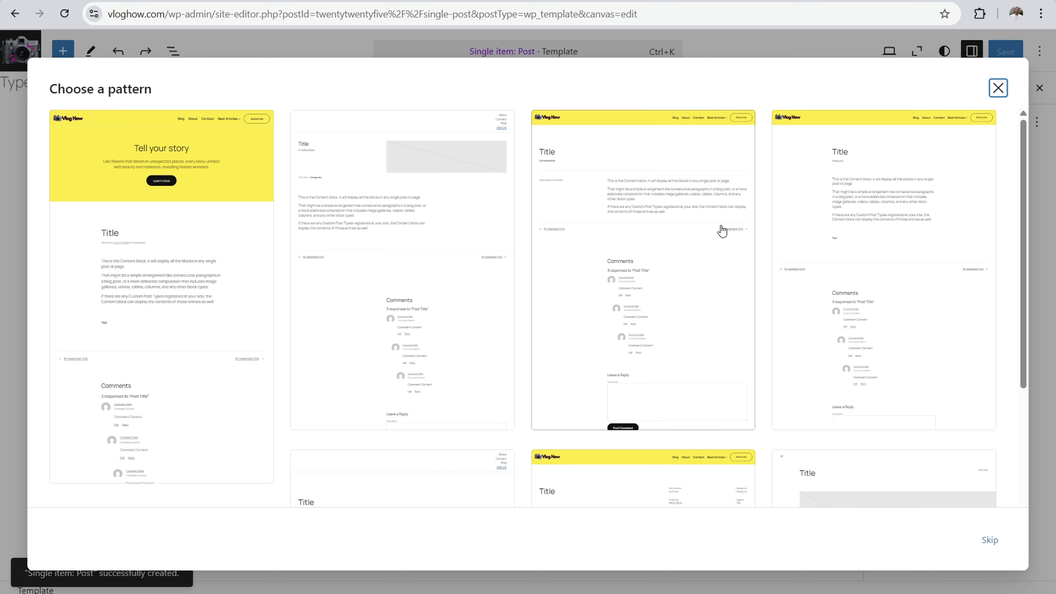
scroll(488, 184, "down", 5)
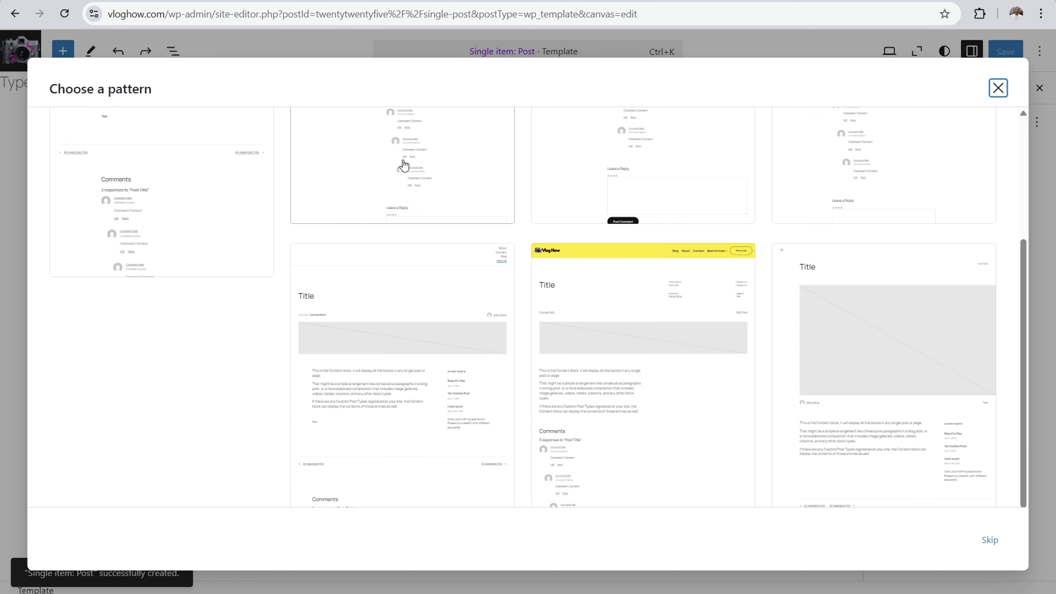
scroll(549, 347, "up", 6)
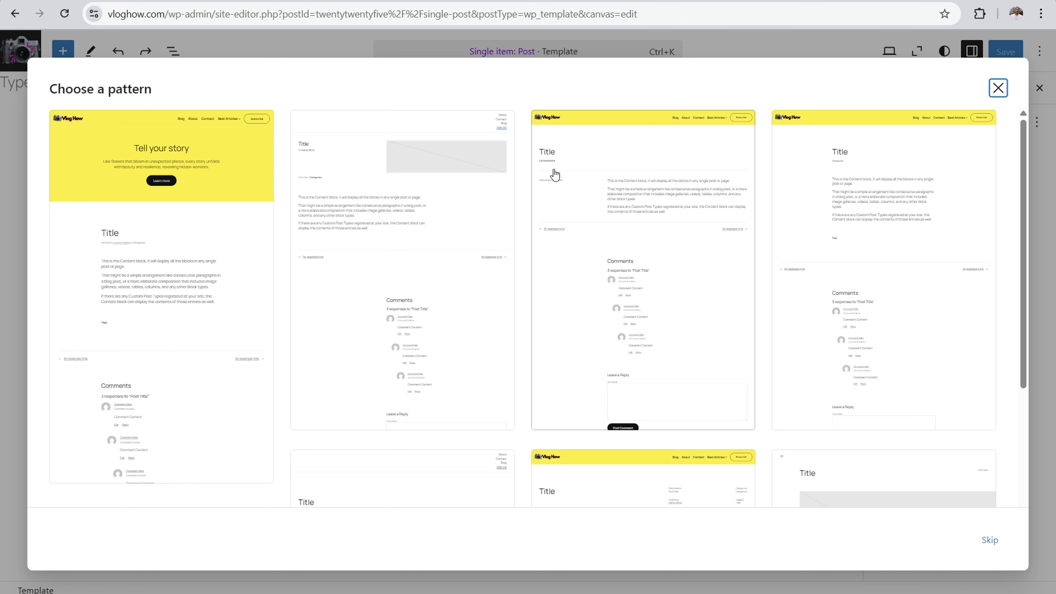
left_click(618, 179)
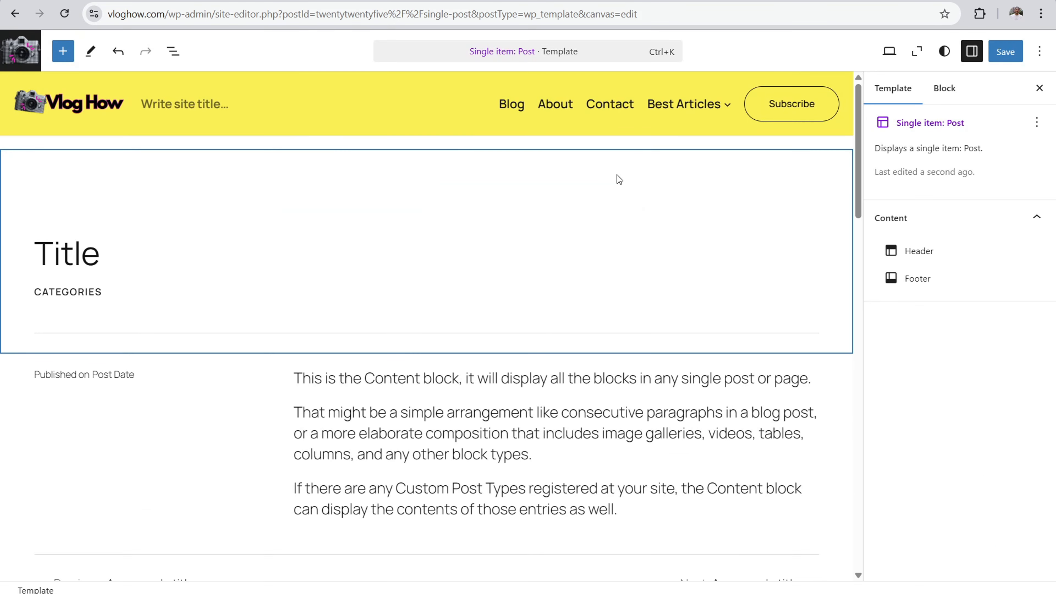
Step: Inspect the Title, Categories and Content blocks of the new template
left_click(104, 261)
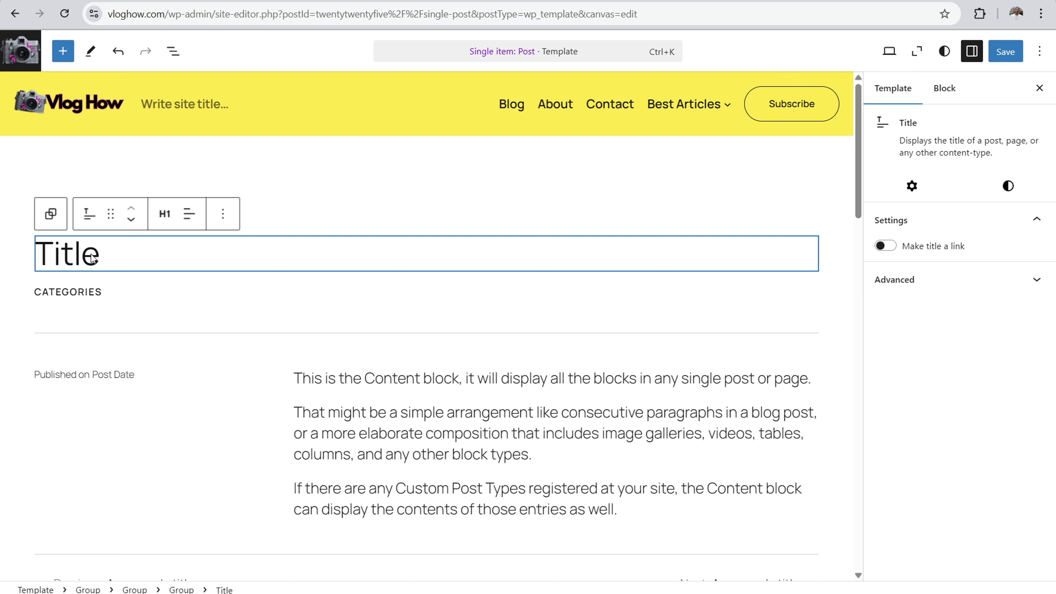
left_click(96, 292)
scroll(361, 264, "down", 3)
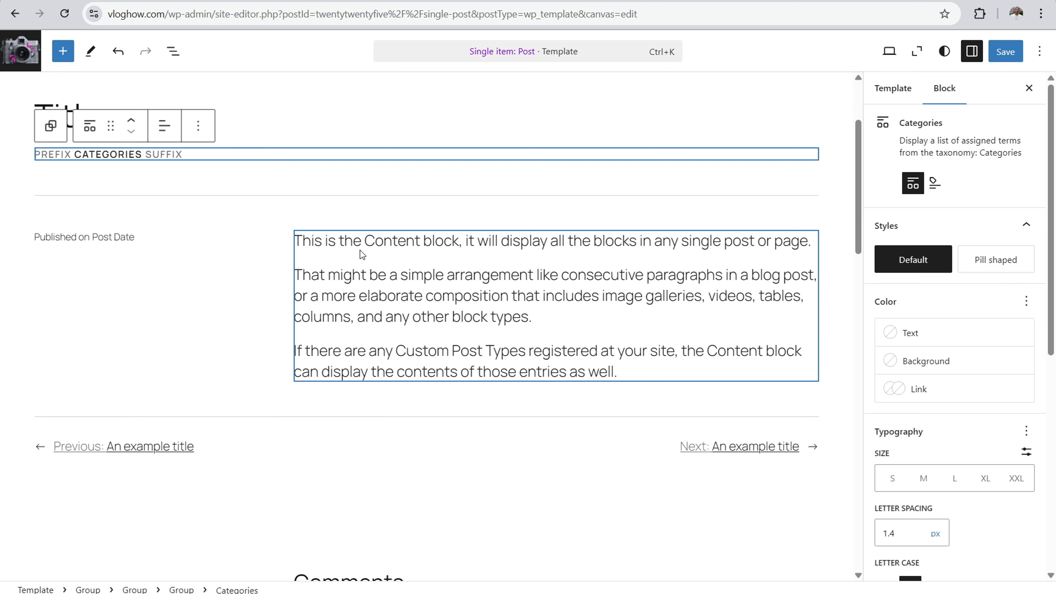
left_click(420, 301)
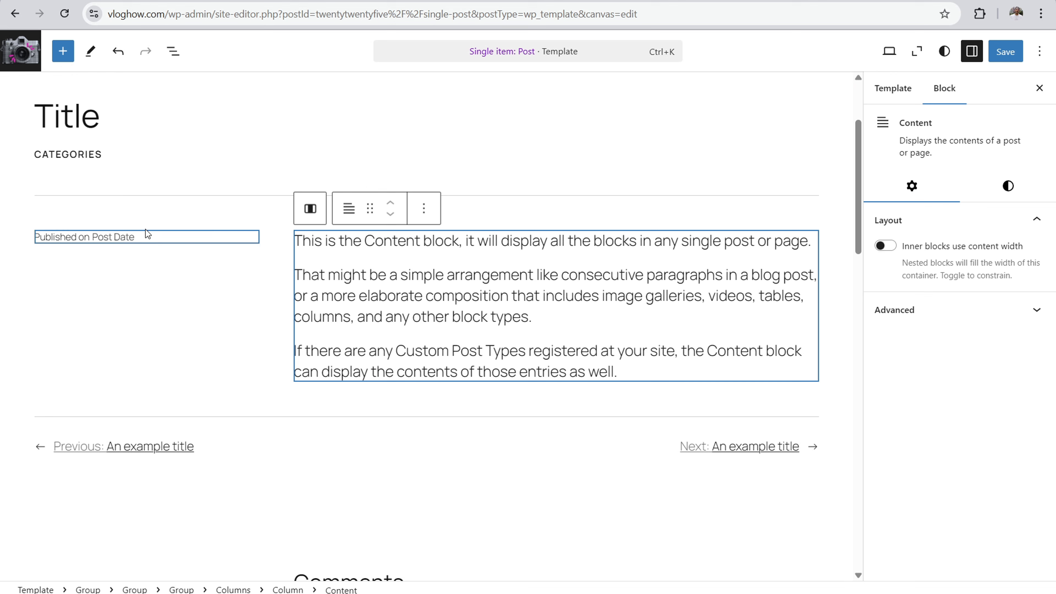
Step: Add three "Link" paragraphs below the post date in the column beside the content
left_click(140, 242)
key("Return")
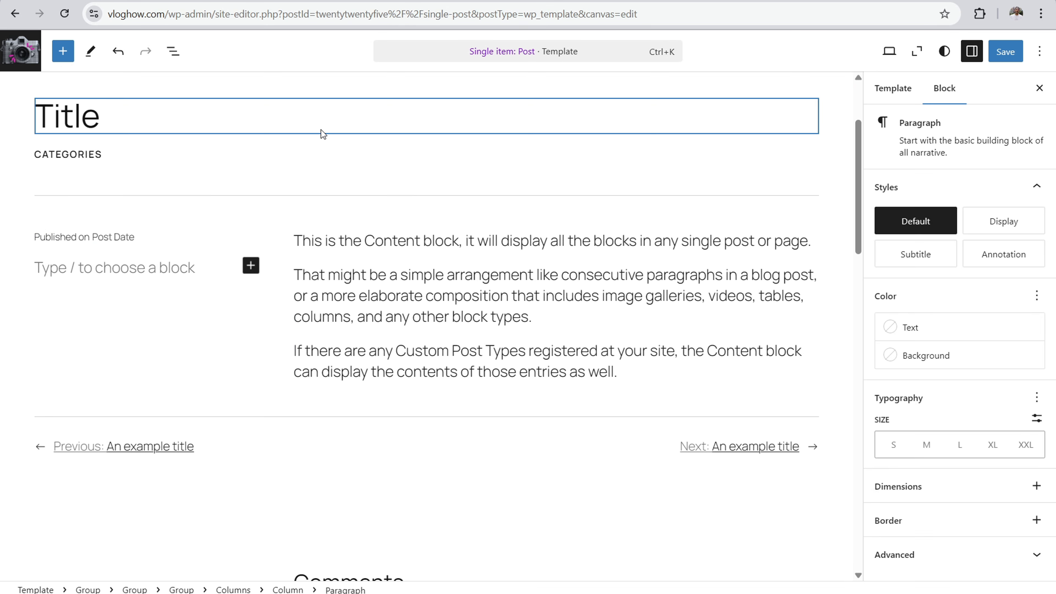
type("Link")
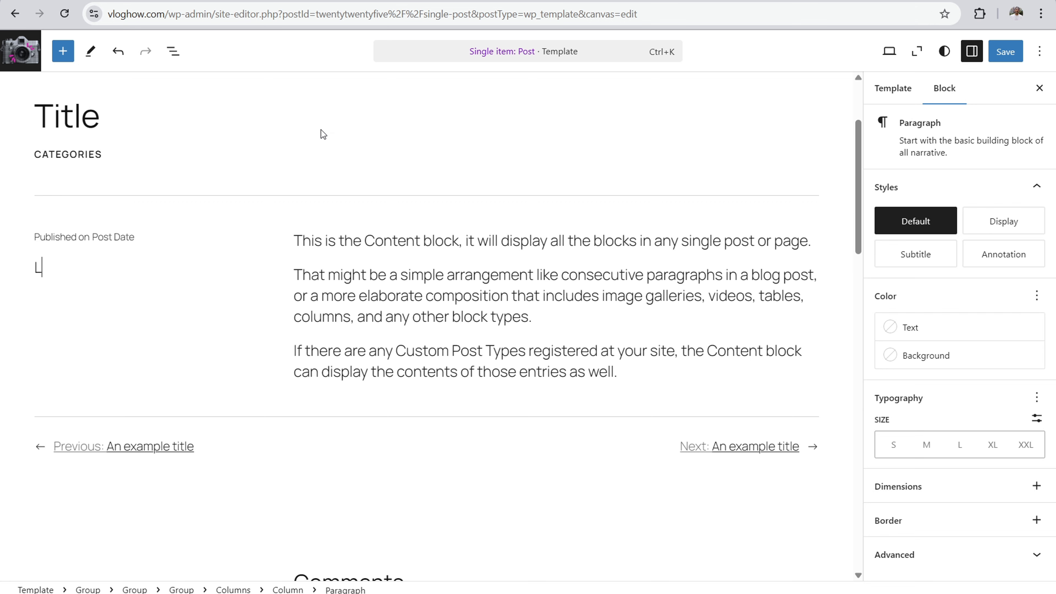
key("Return")
type("Link")
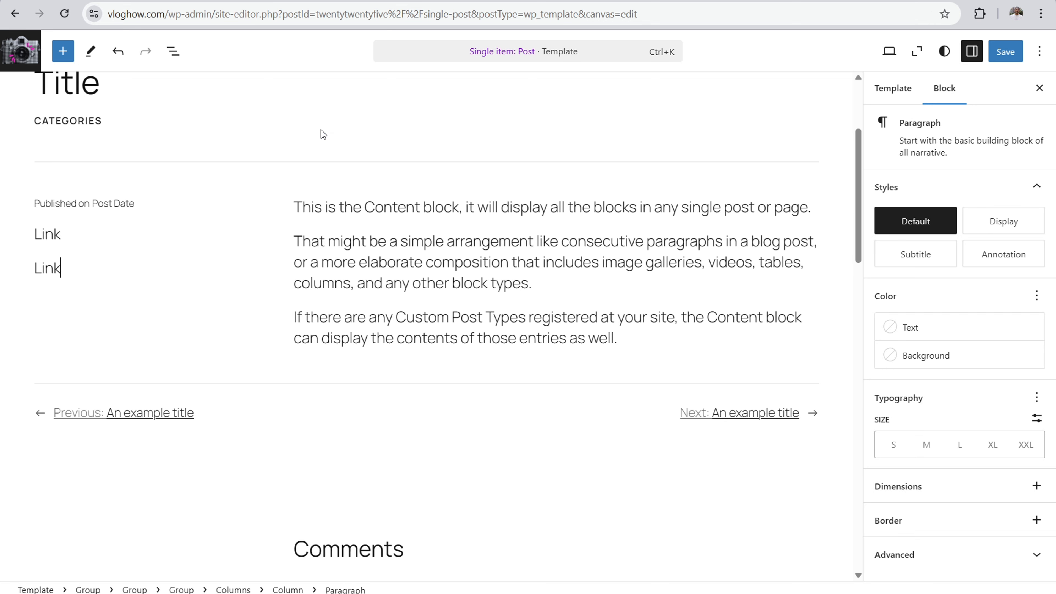
key("Return")
type("Link")
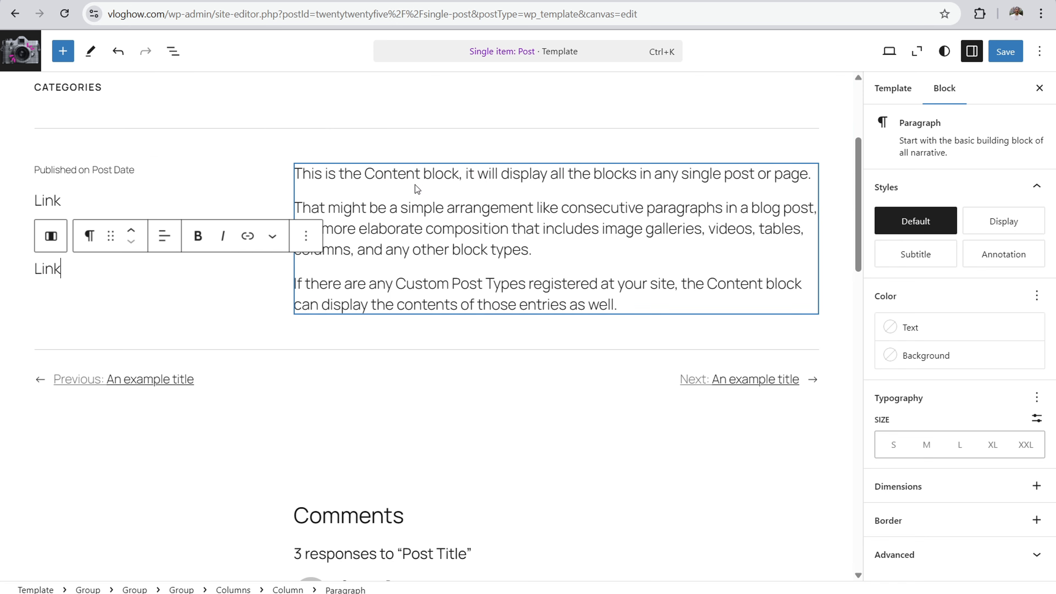
Step: Try the preset styles on the group holding the post date, links and content, and settle on Style 1
scroll(417, 179, "up", 5)
mouse_move(424, 277)
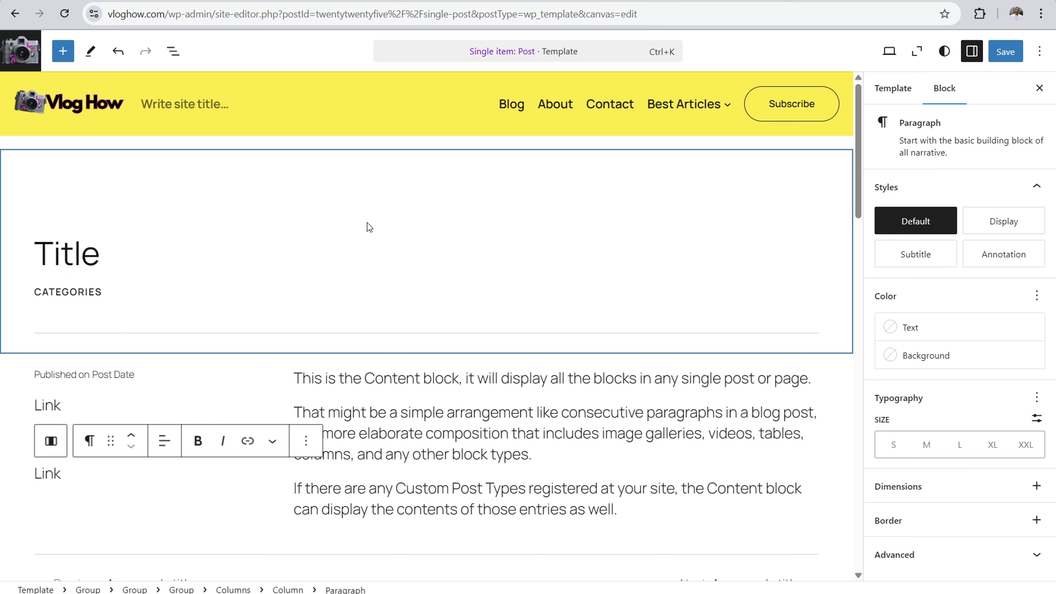
scroll(367, 223, "down", 5)
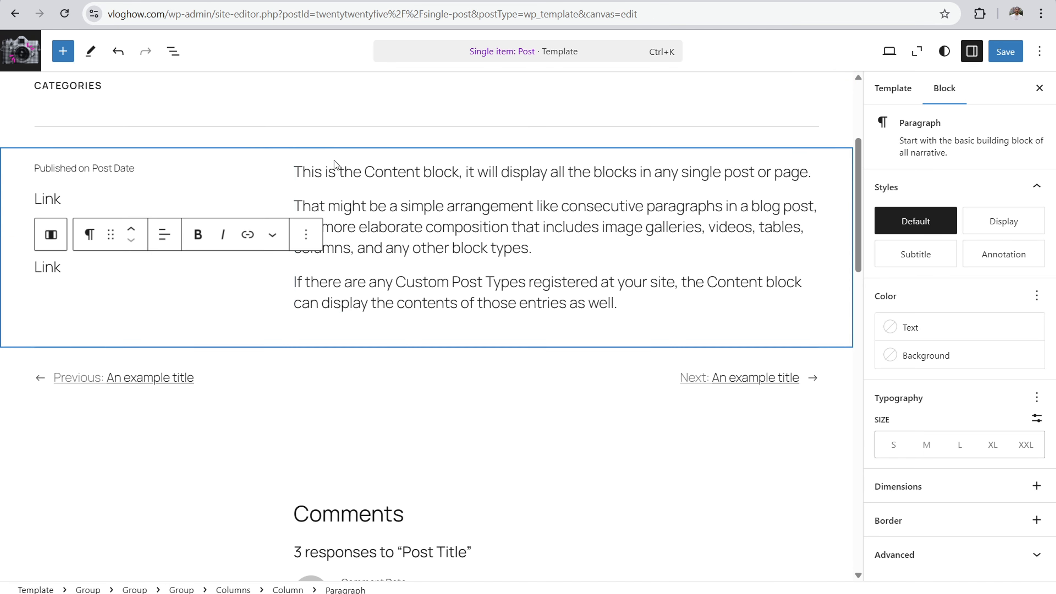
left_click(255, 156)
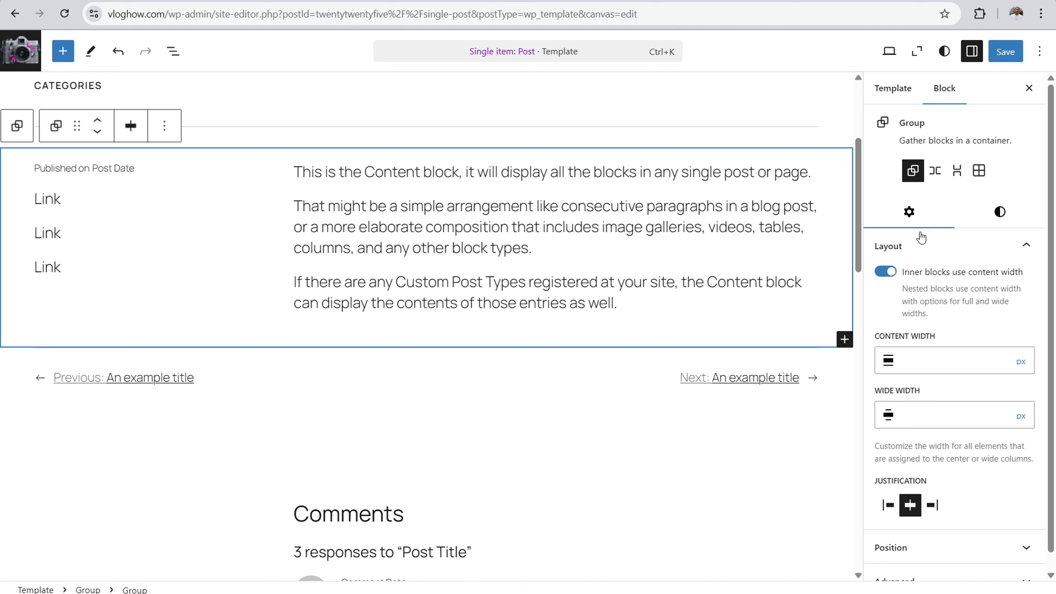
left_click(997, 213)
left_click(984, 287)
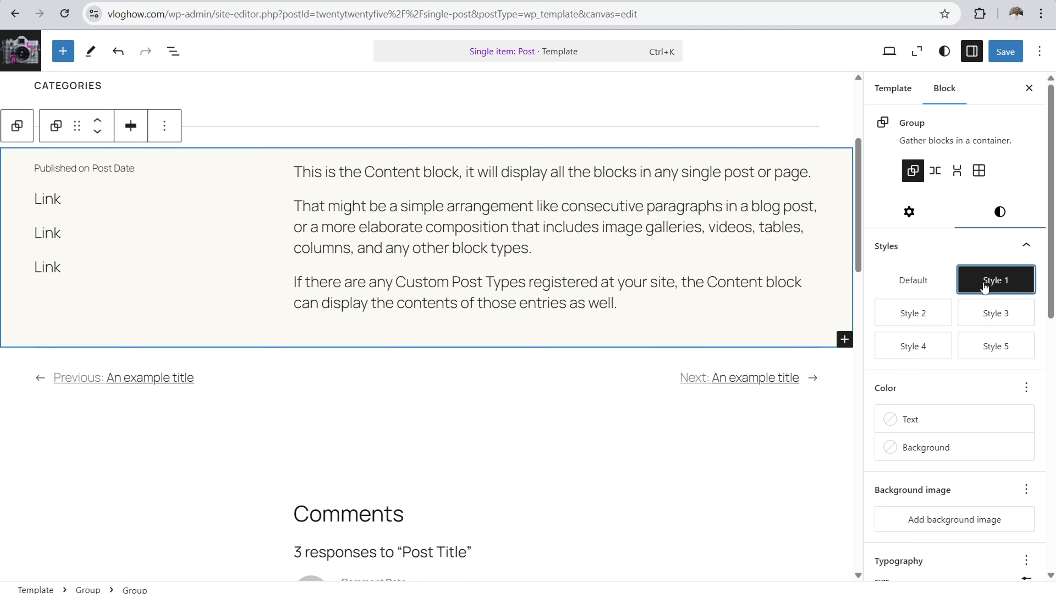
left_click(996, 318)
left_click(992, 350)
left_click(923, 346)
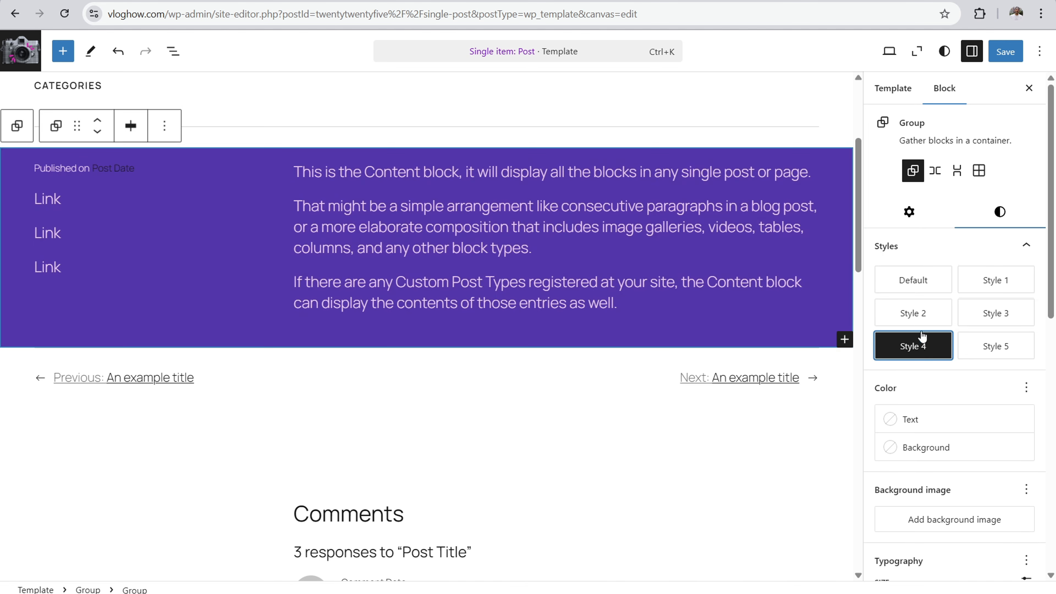
left_click(916, 316)
left_click(918, 286)
left_click(1004, 286)
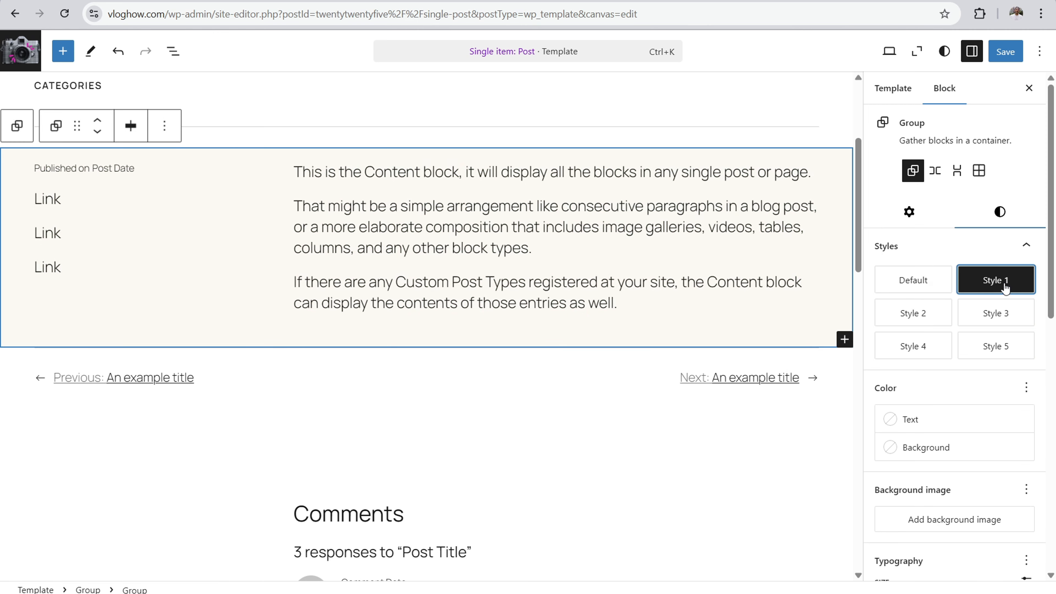
left_click(1020, 320)
left_click(1004, 347)
left_click(926, 319)
left_click(924, 348)
left_click(992, 279)
Step: Find a "cta" pattern, insert Centered heading between the header and the title group, and review the layout down to the comments
scroll(598, 196, "up", 5)
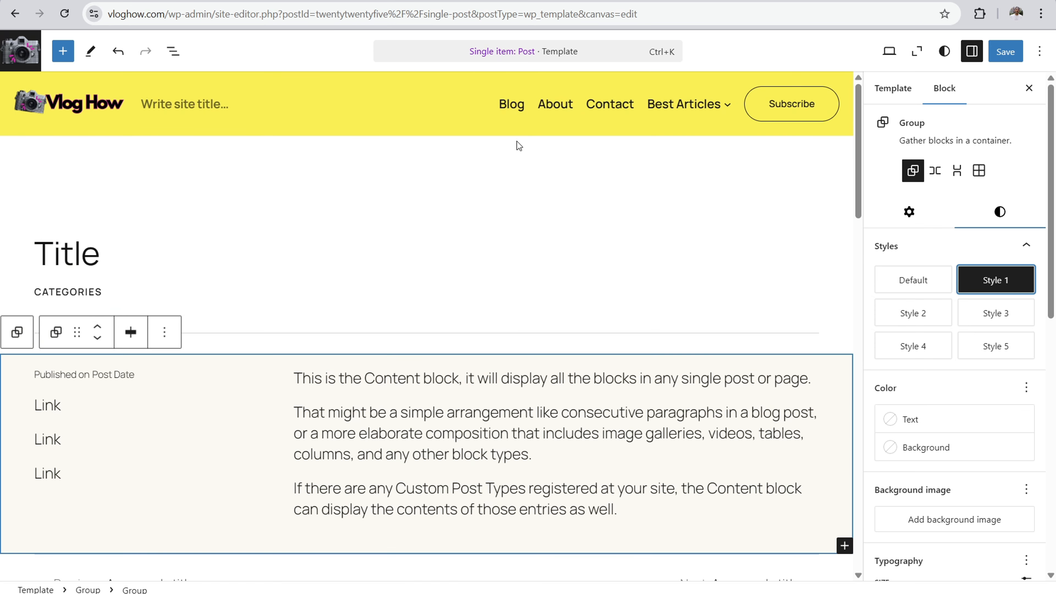
left_click(426, 143)
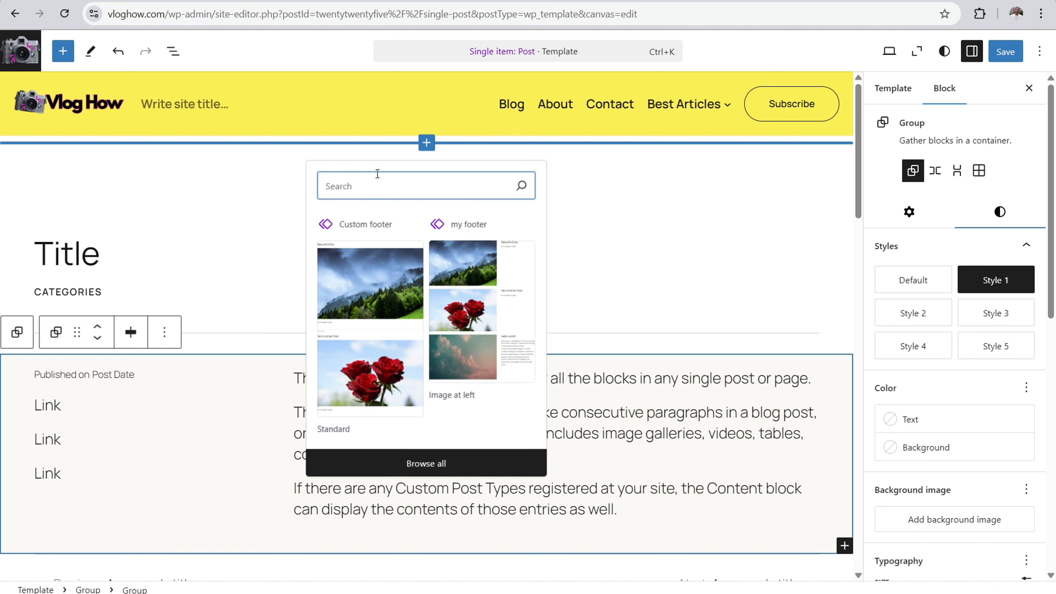
type("cta")
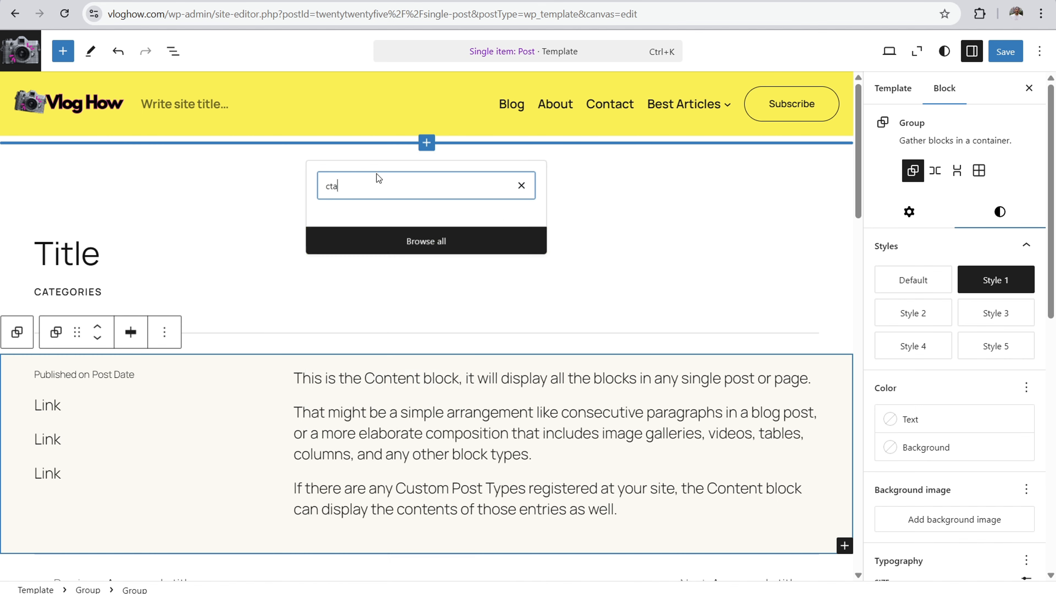
left_click(356, 302)
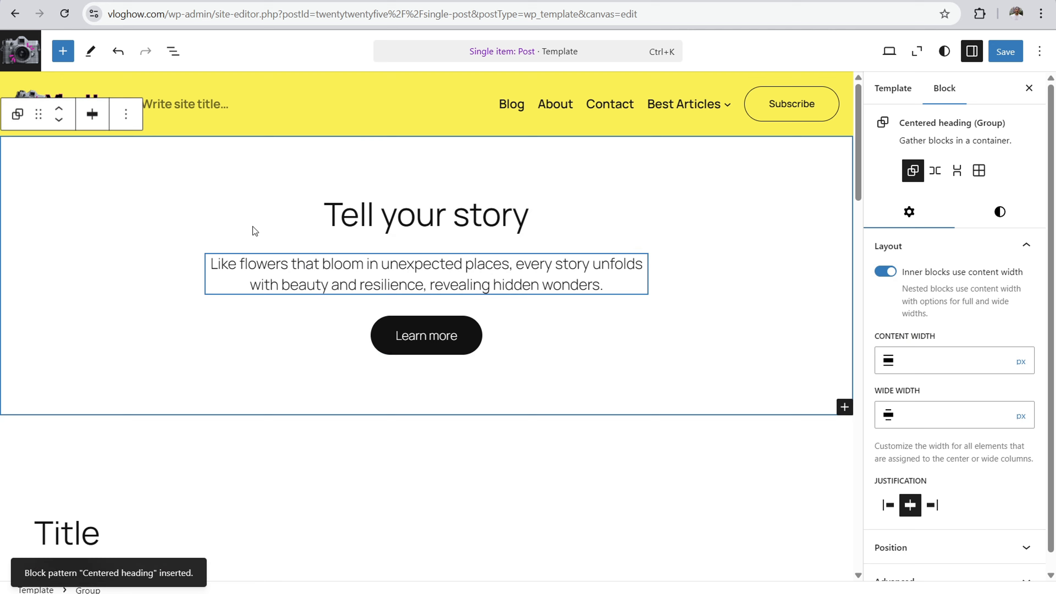
scroll(360, 449, "down", 10)
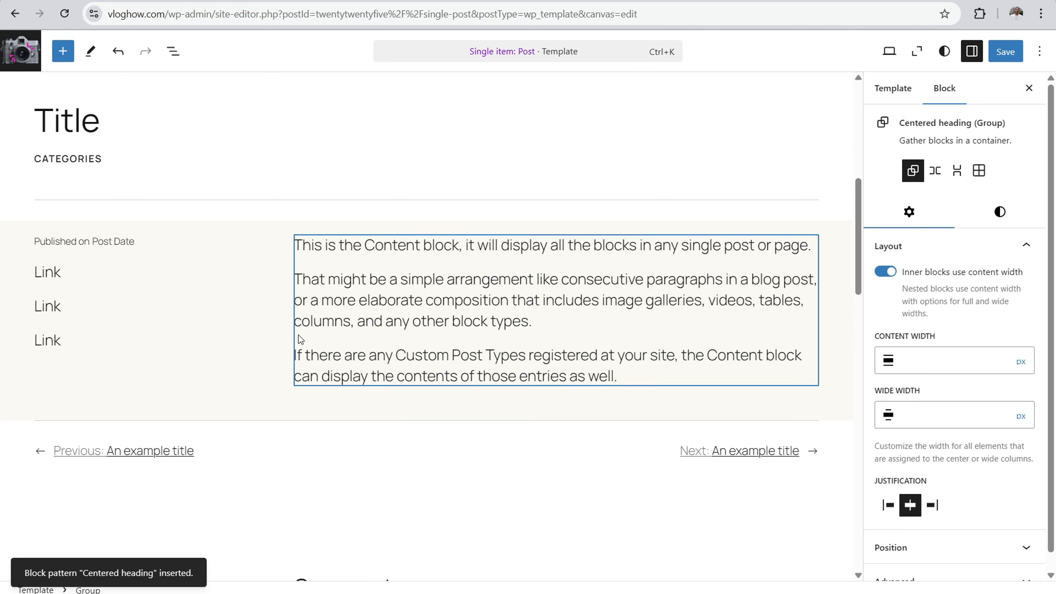
scroll(579, 244, "down", 6)
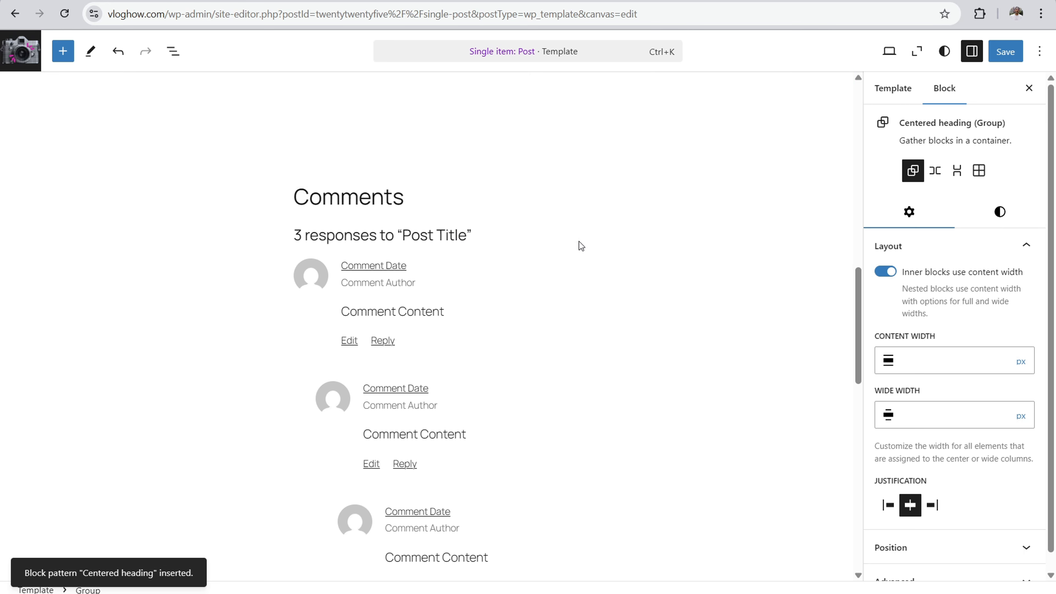
scroll(542, 230, "up", 1)
Step: Return to the templates list and delete the Single item: Post template
left_click(21, 51)
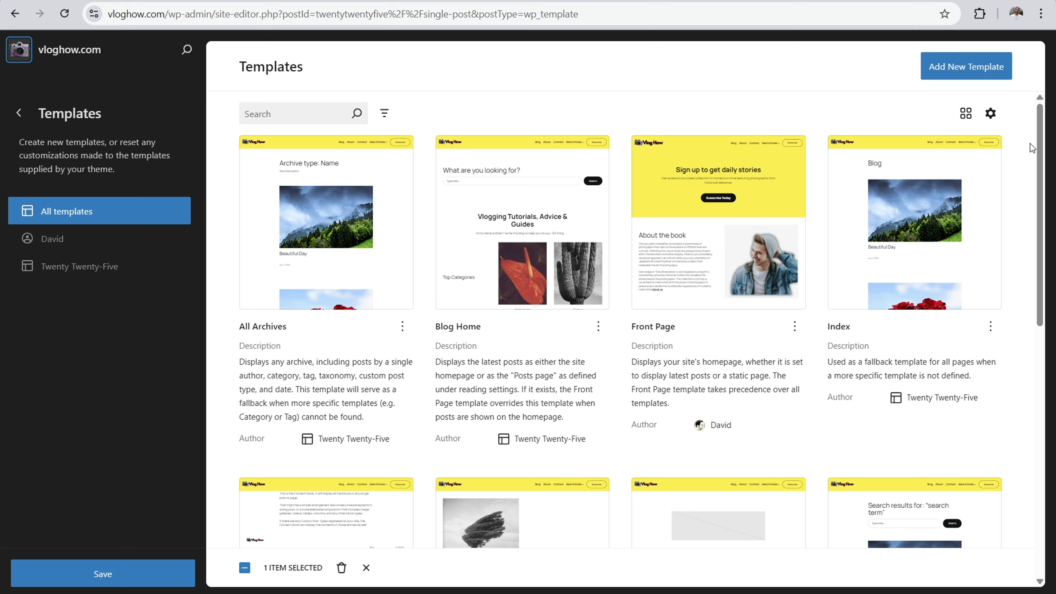
scroll(1025, 317, "down", 7)
scroll(1014, 345, "down", 5)
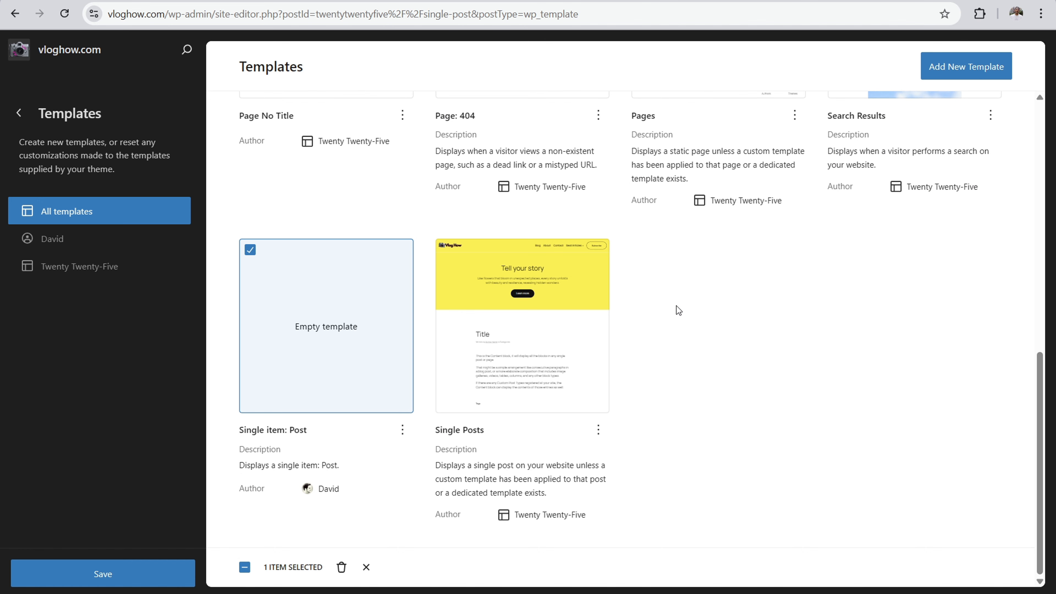
left_click(402, 429)
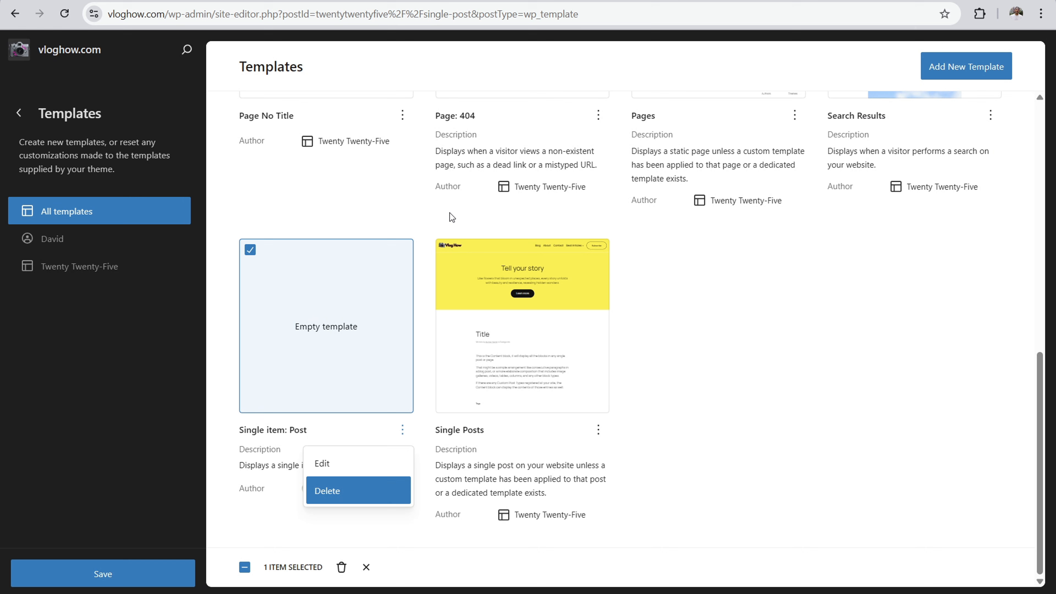
left_click(336, 491)
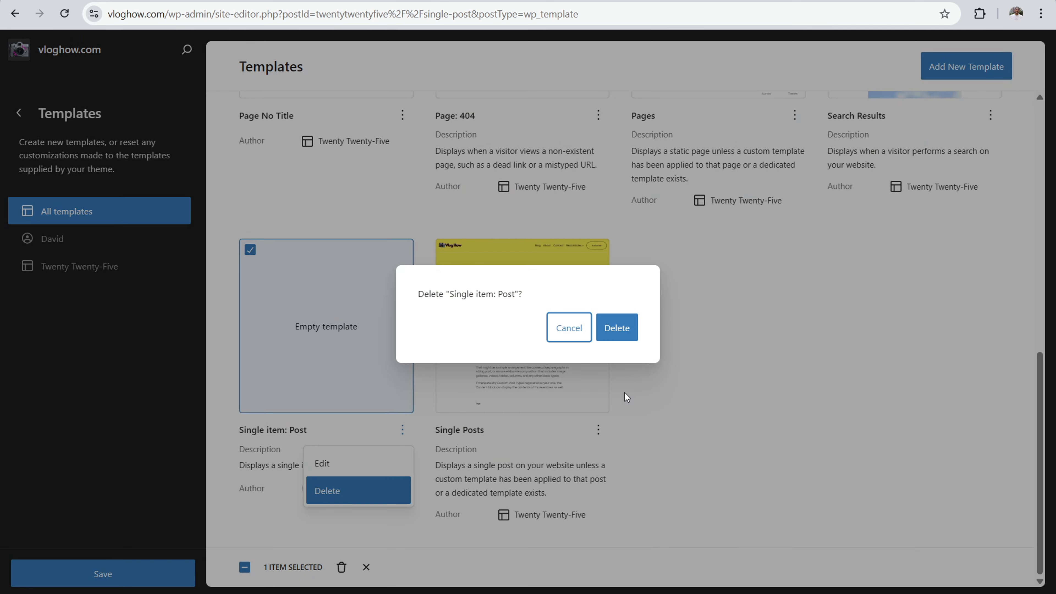
left_click(621, 328)
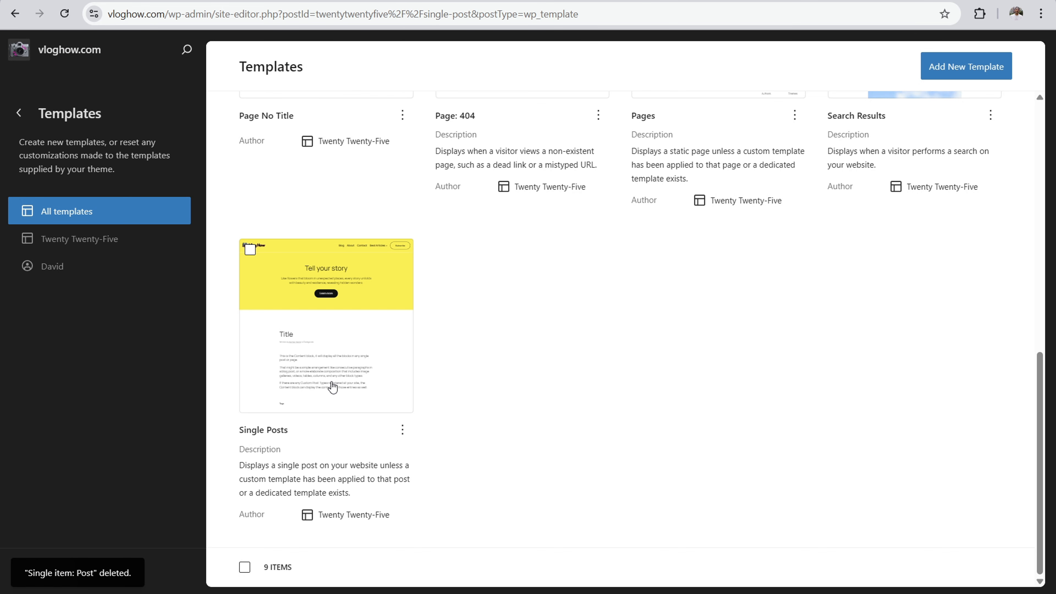
Step: Add a template for the specific post Hello world!, using the yellow-header pattern with the publish date beside the content
left_click(953, 66)
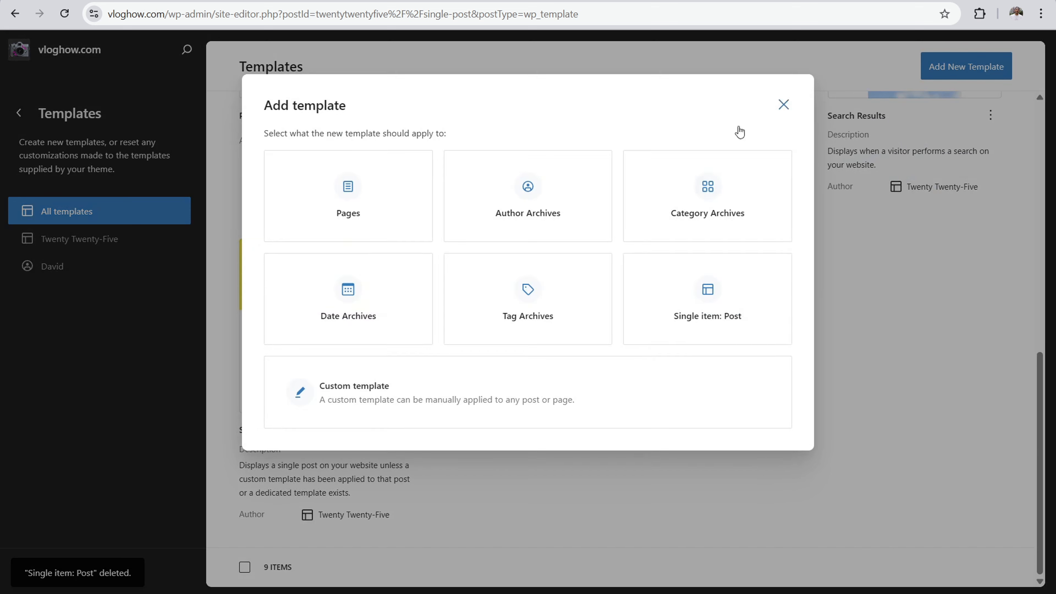
left_click(702, 293)
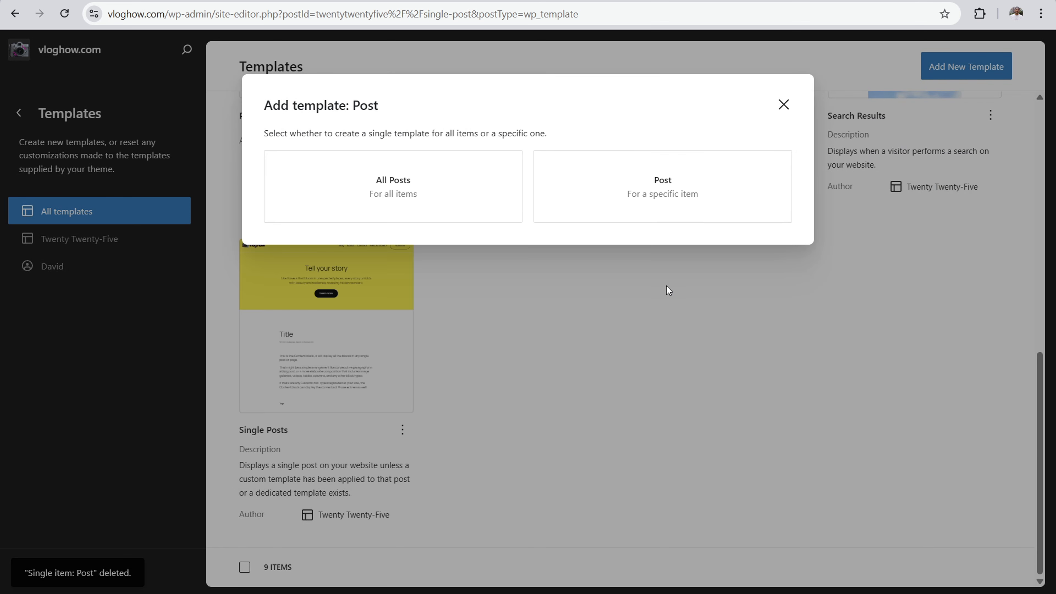
left_click(661, 178)
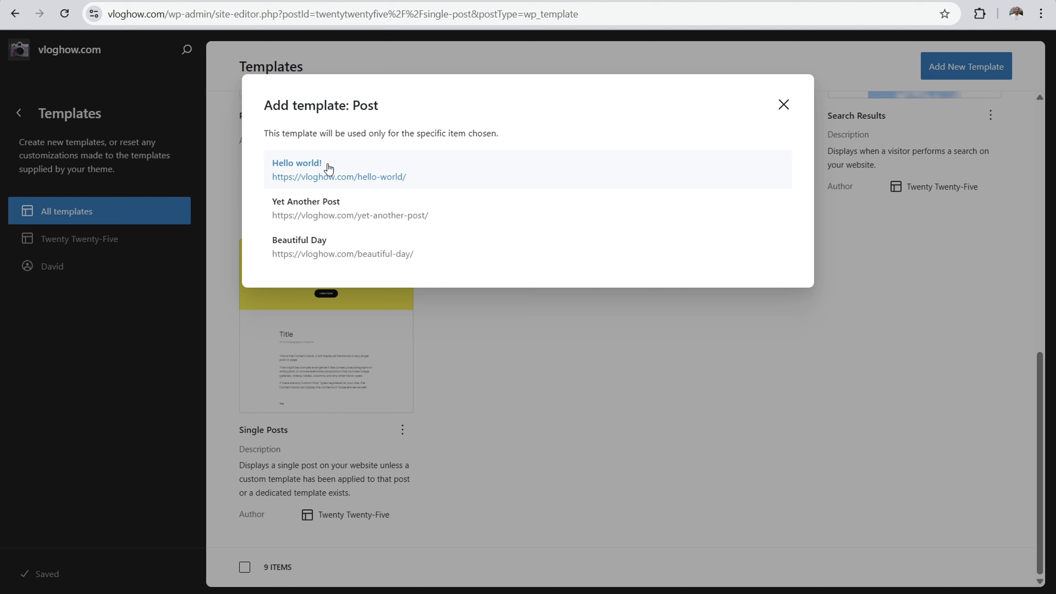
left_click(340, 173)
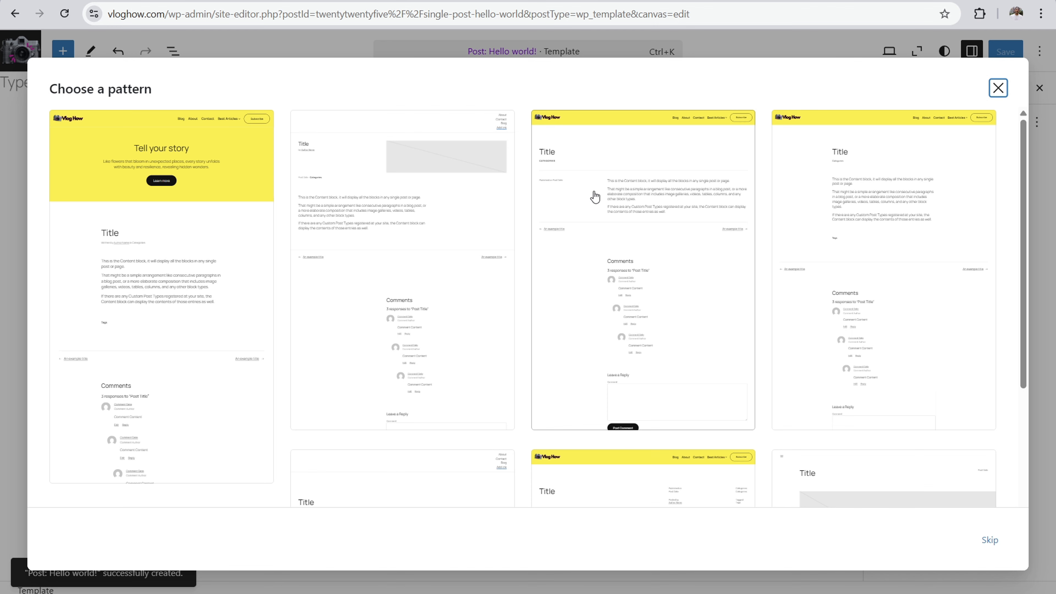
scroll(579, 219, "down", 5)
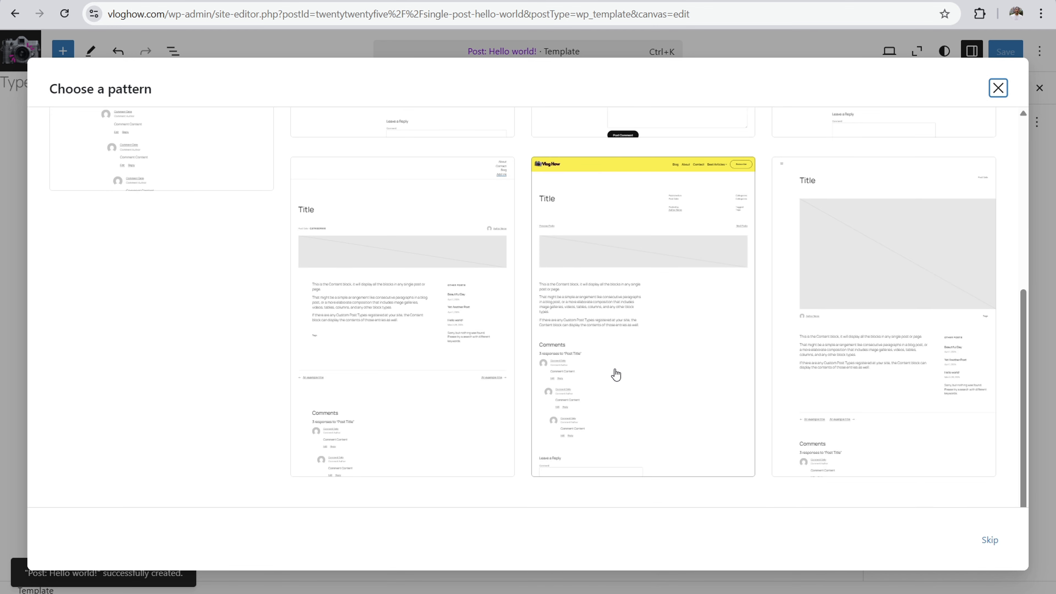
scroll(620, 374, "up", 5)
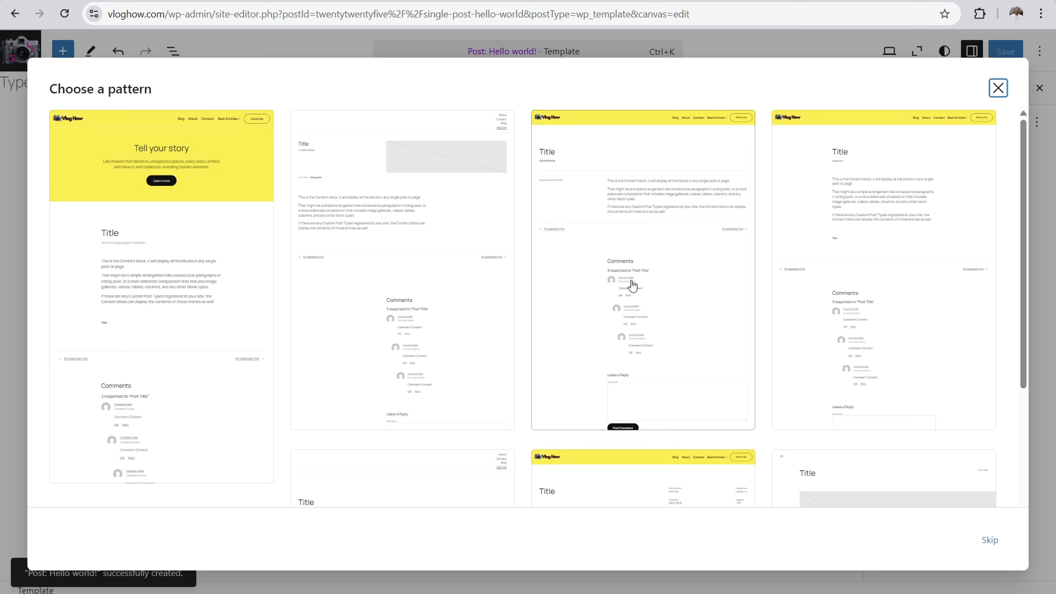
left_click(625, 158)
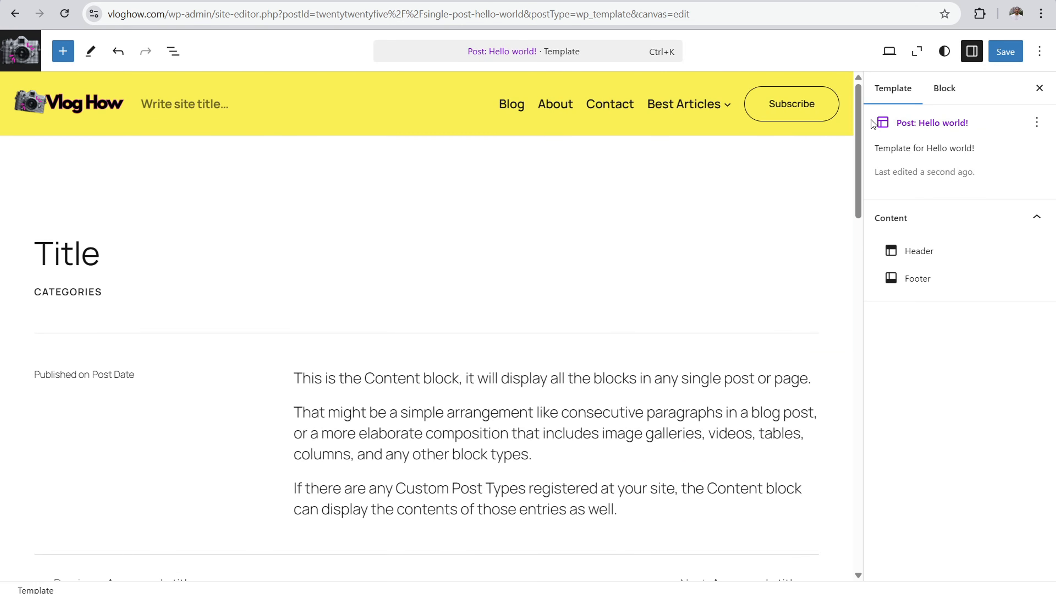
Step: Save the Hello world! post template, then reload the live Hello world! post and review its layout
left_click(1003, 54)
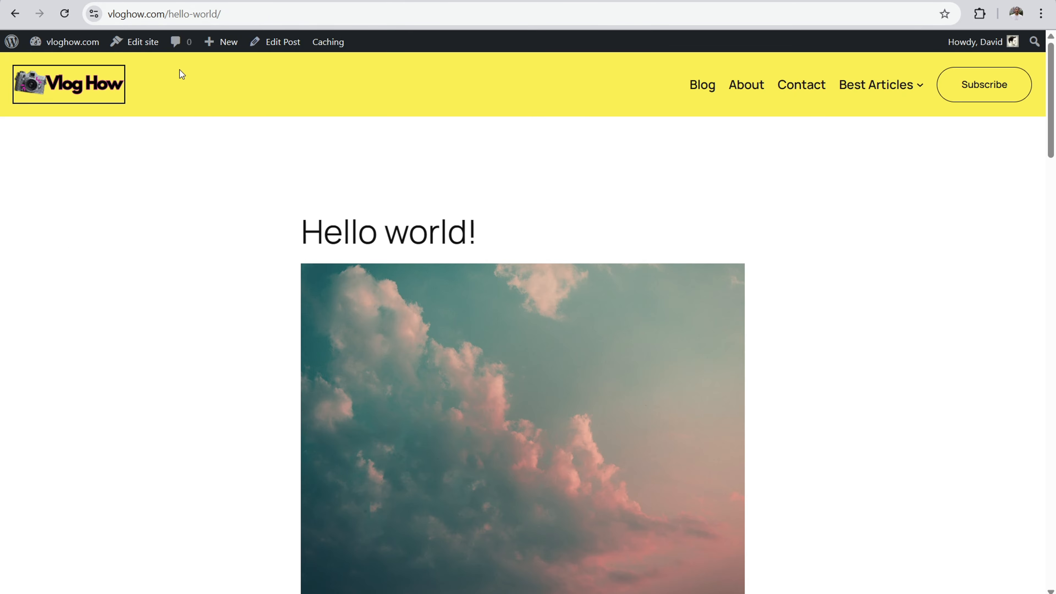
left_click(64, 14)
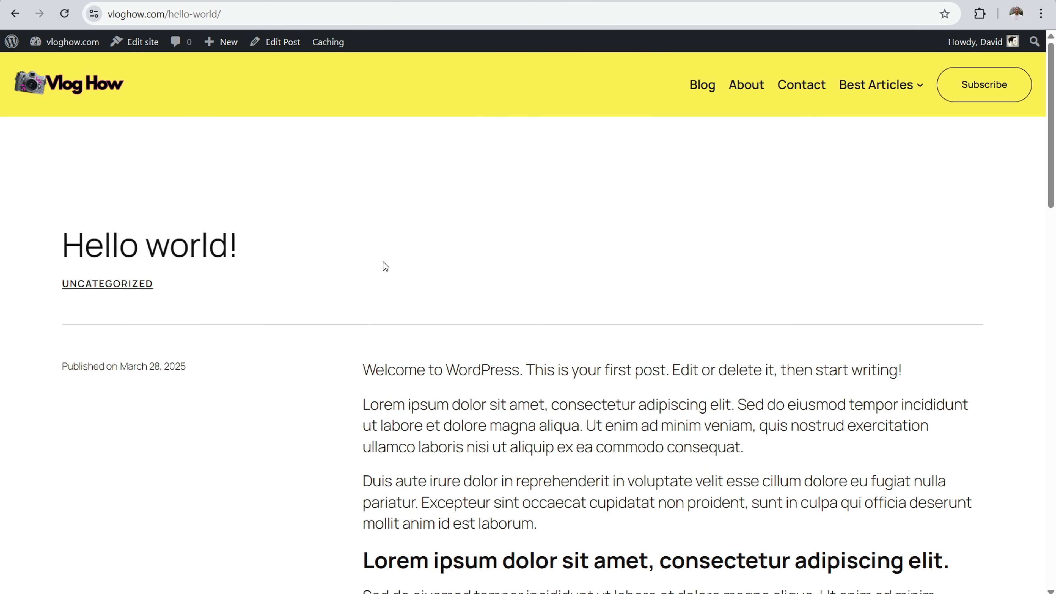
scroll(416, 250, "down", 12)
scroll(448, 220, "up", 11)
scroll(447, 220, "up", 1)
Step: Open Yet Another Post from the live Blog page and examine how its template differs from the Hello world! post
left_click(702, 87)
scroll(471, 160, "down", 10)
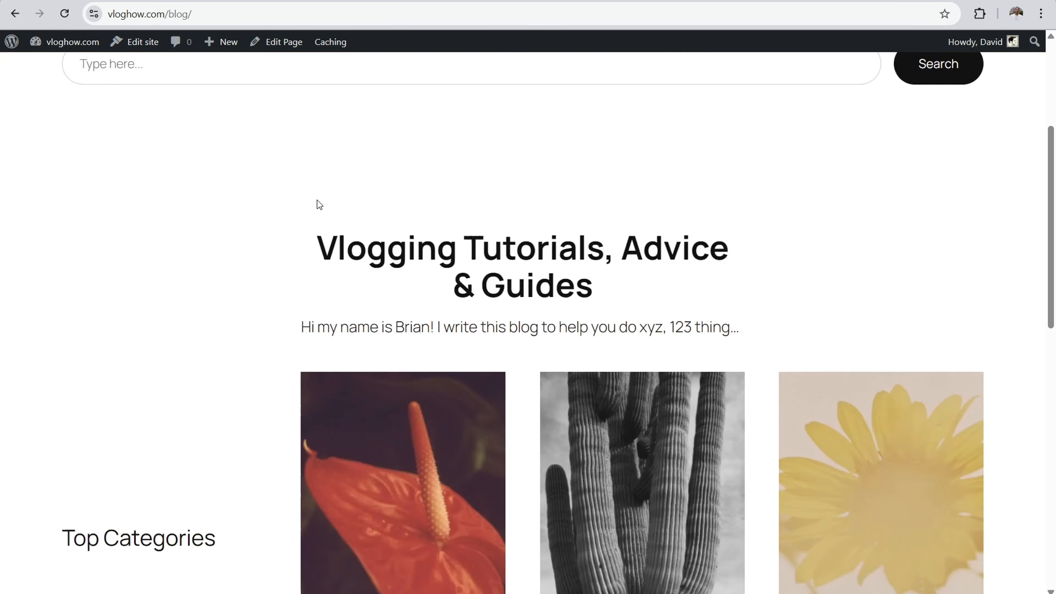
scroll(207, 211, "down", 5)
left_click(161, 301)
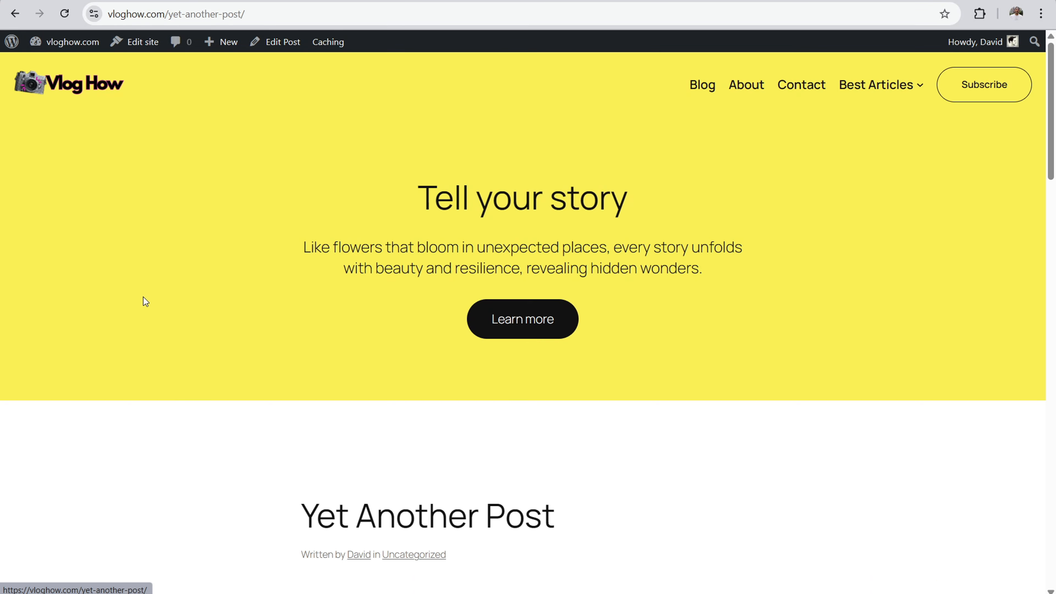
scroll(335, 229, "down", 1)
scroll(405, 188, "down", 5)
scroll(601, 457, "up", 6)
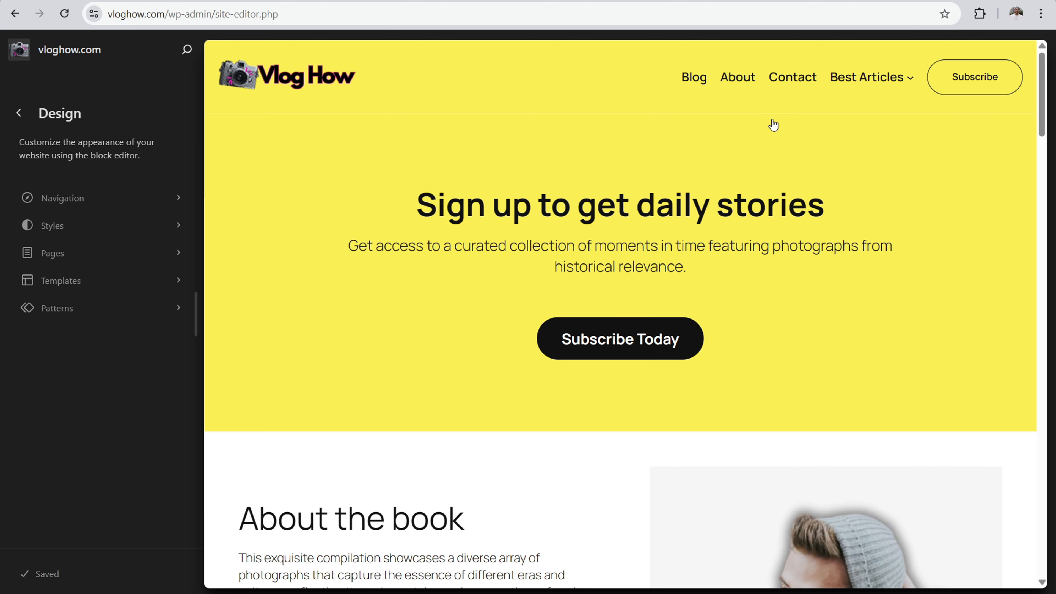
Step: Open the Pages template from the site editor's templates list and review its layout down to the footer
left_click(106, 287)
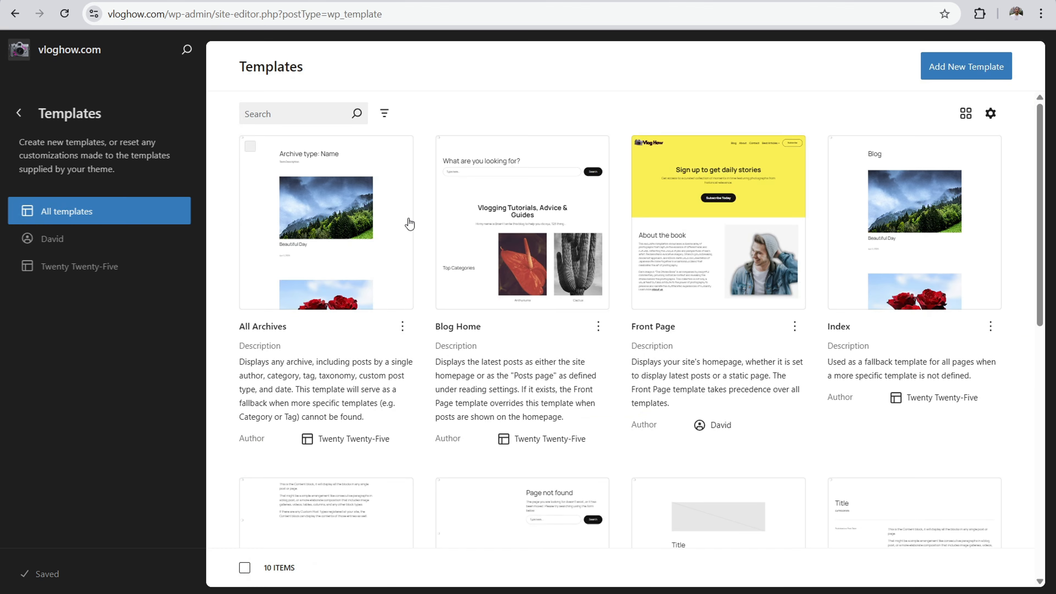
scroll(455, 127, "down", 6)
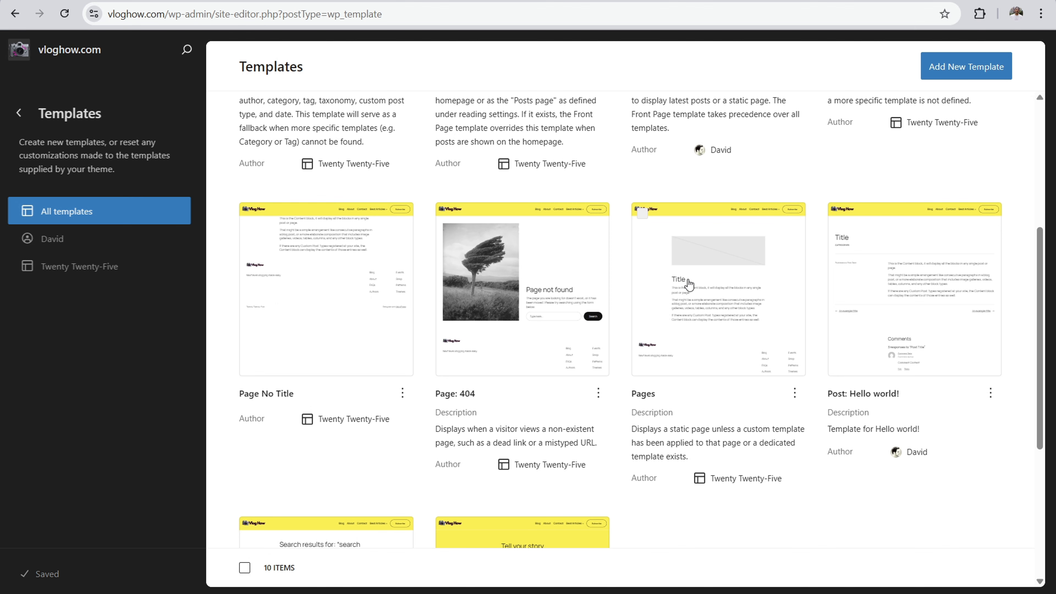
left_click(719, 293)
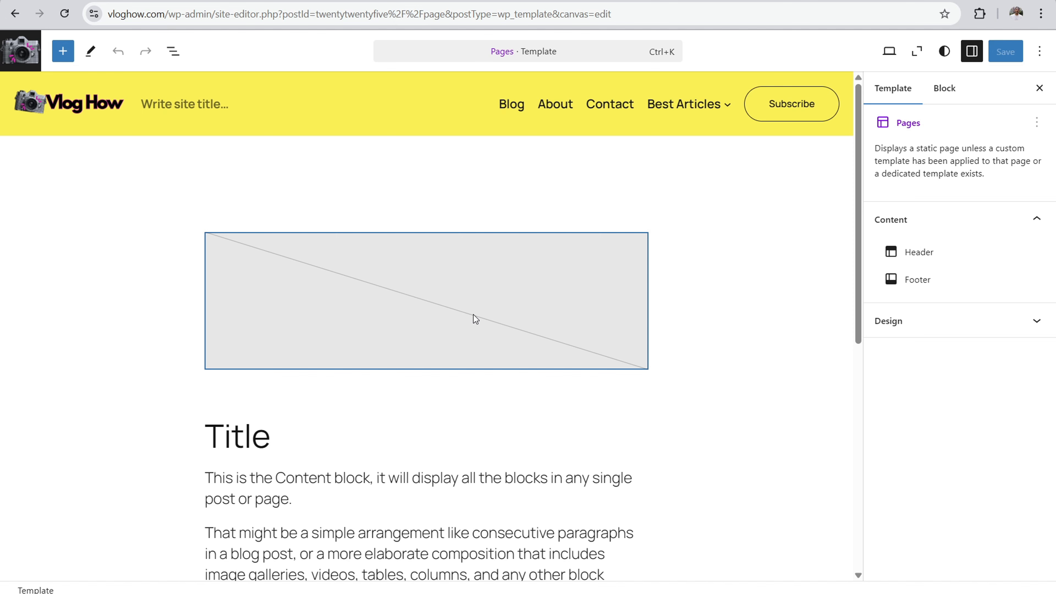
scroll(465, 299, "down", 8)
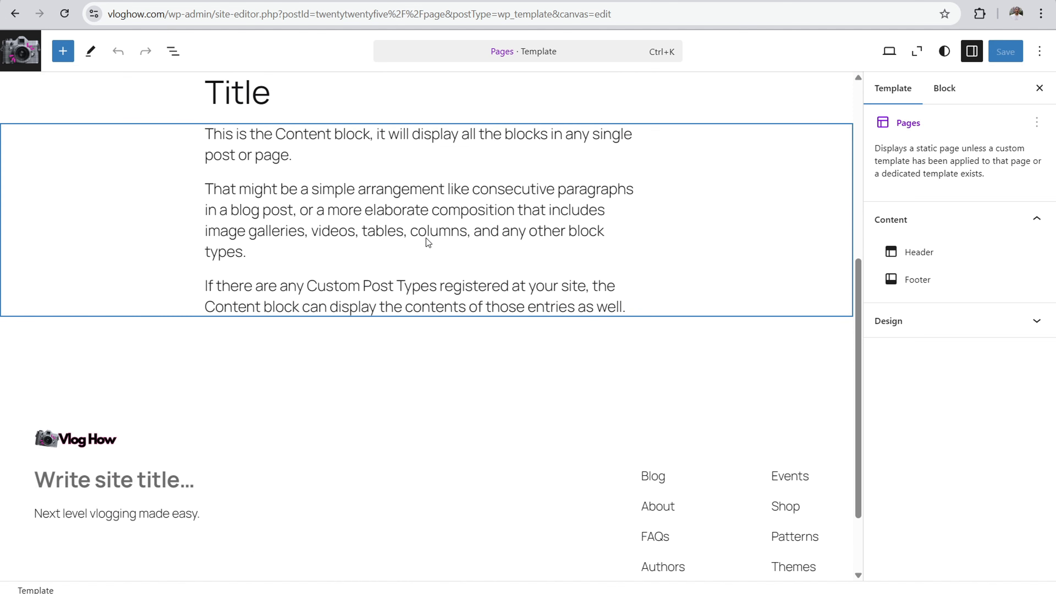
scroll(426, 249, "up", 8)
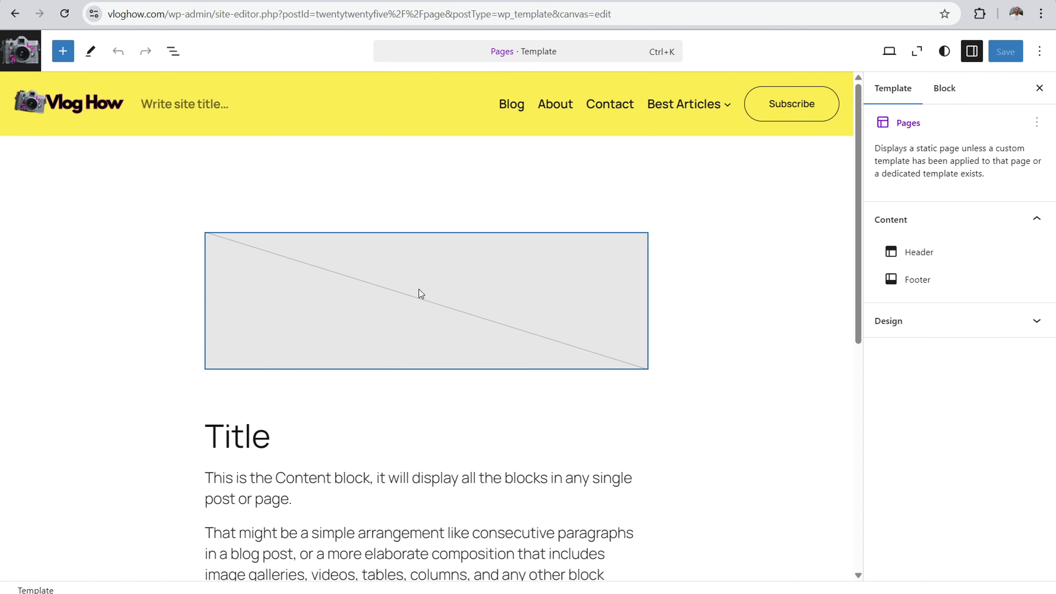
Step: Try a "cta" pattern, Centered heading, between the header and the featured image of the Pages template, and undo the insertion
mouse_move(418, 159)
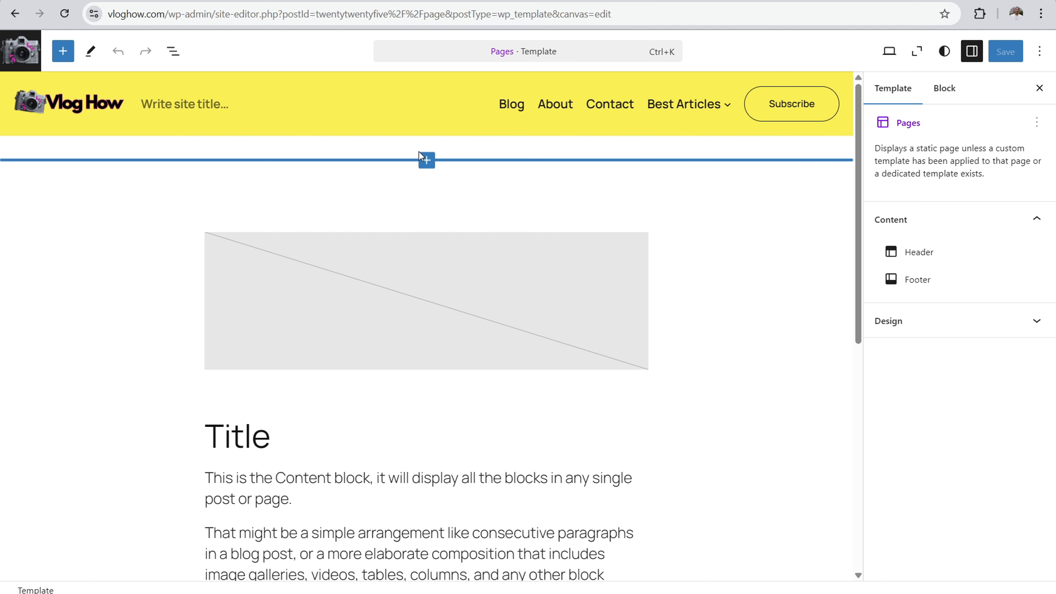
left_click_drag(860, 170, 835, 123)
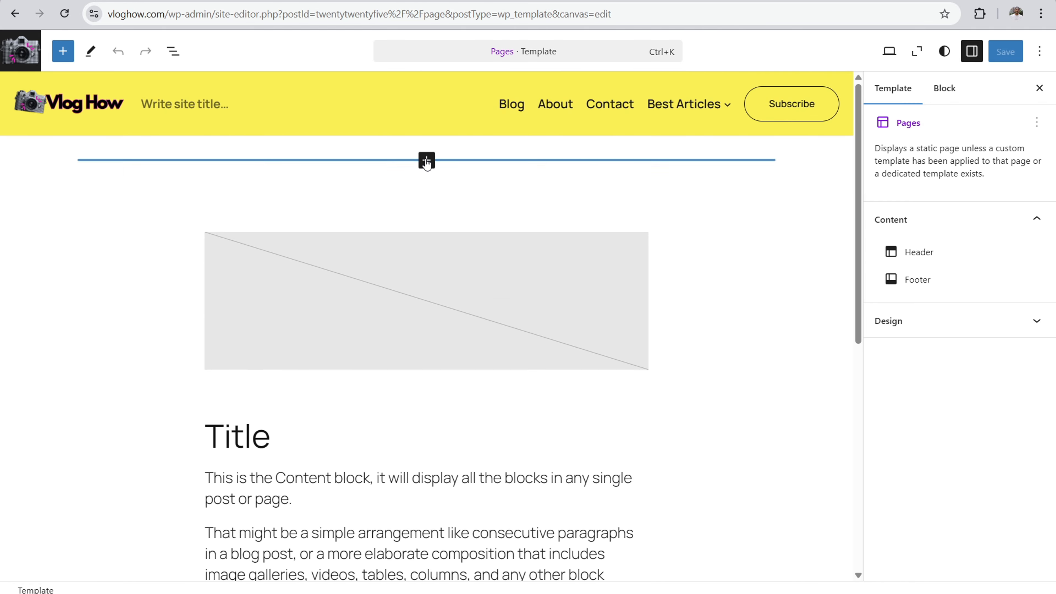
left_click(426, 161)
type("cta")
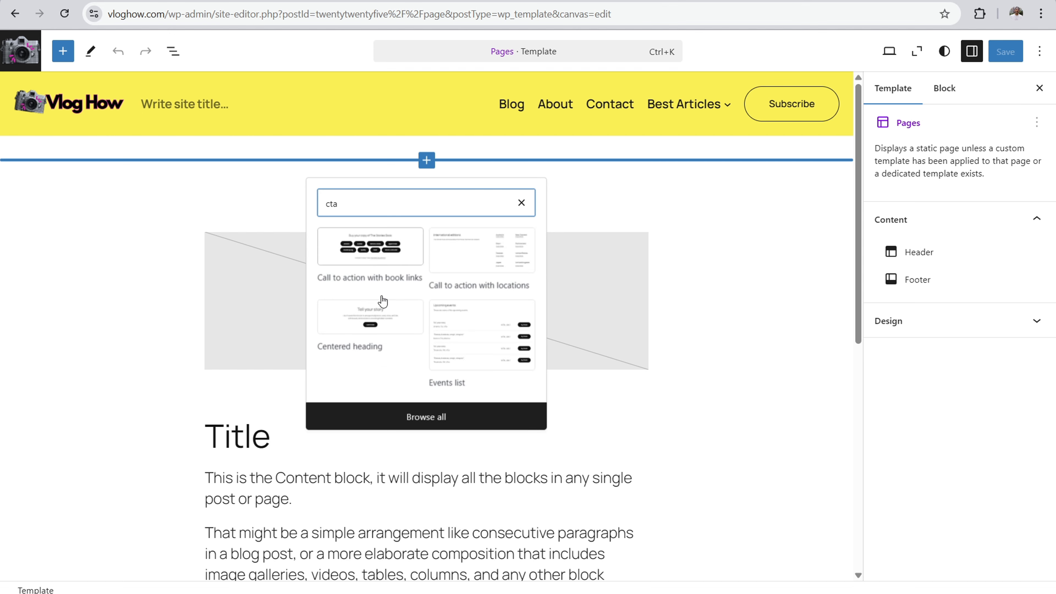
left_click(370, 321)
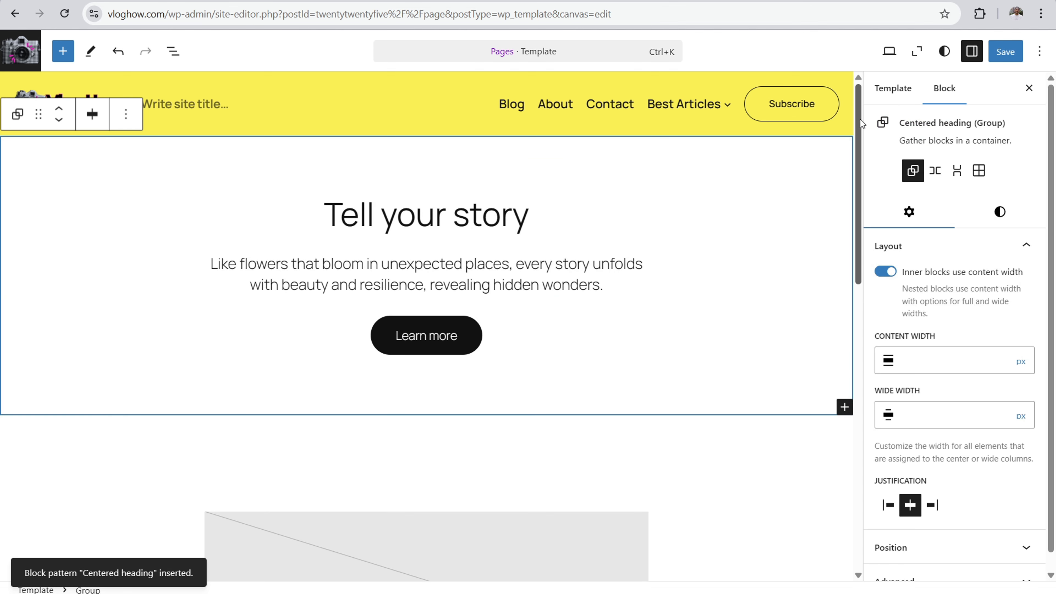
left_click_drag(858, 127, 819, 96)
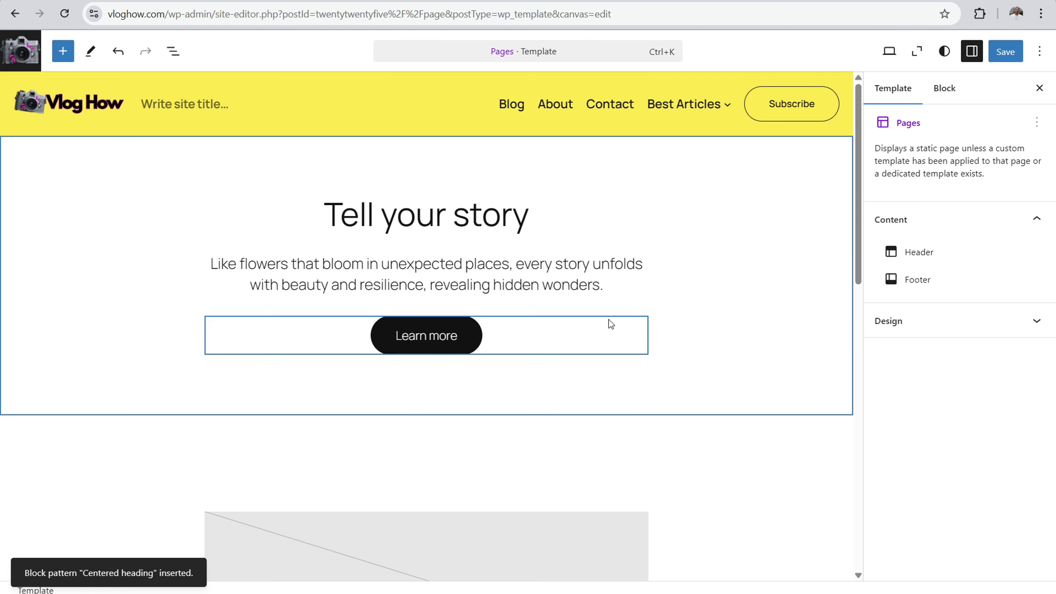
mouse_move(386, 313)
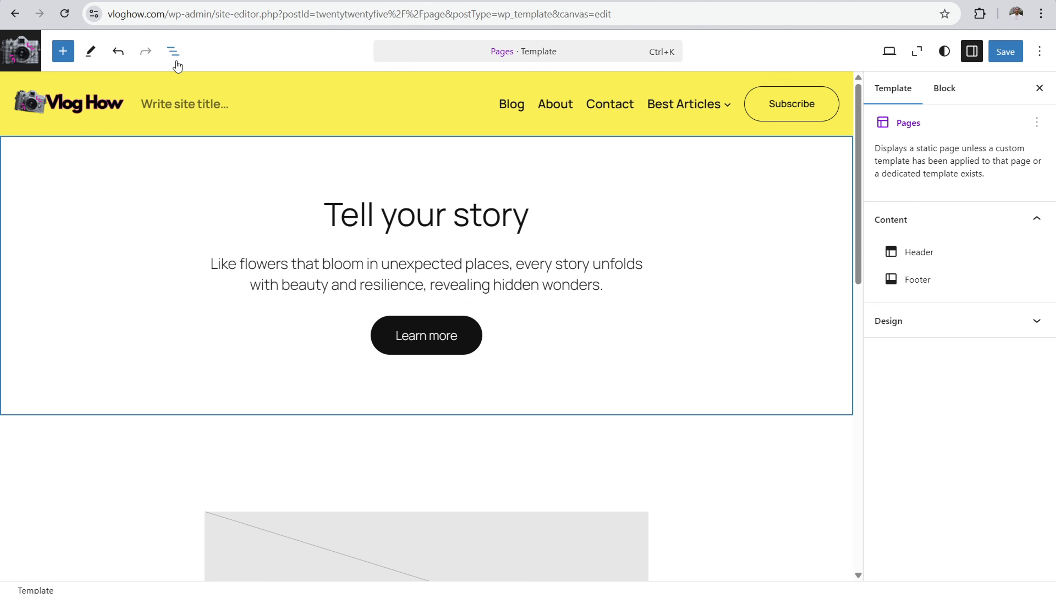
left_click(119, 51)
left_click(119, 52)
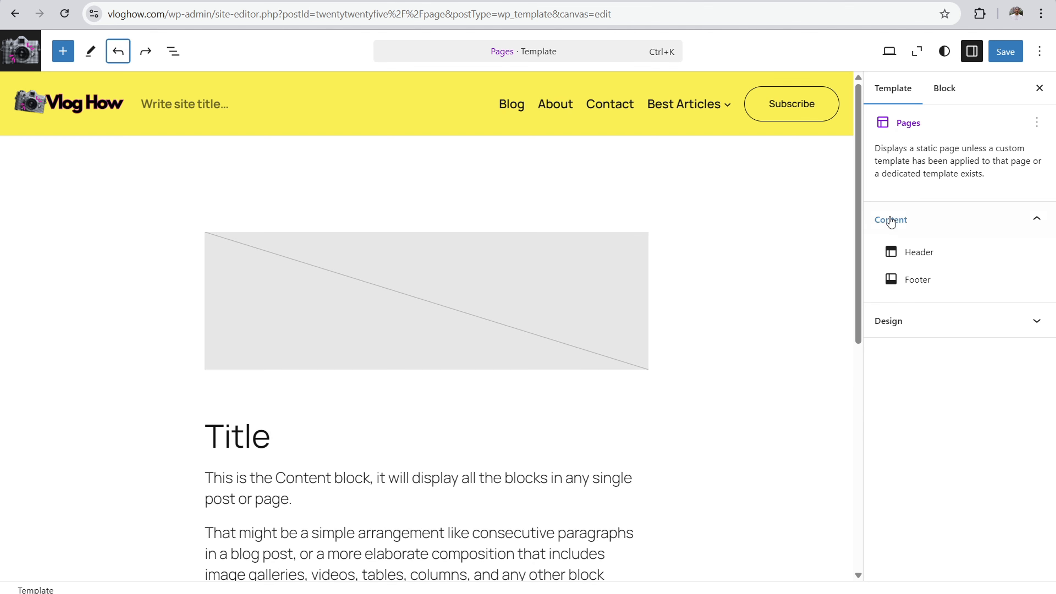
Step: In the zoomed-out view, insert the Banner with book description pattern from the Banners category below the page content group
left_click(917, 51)
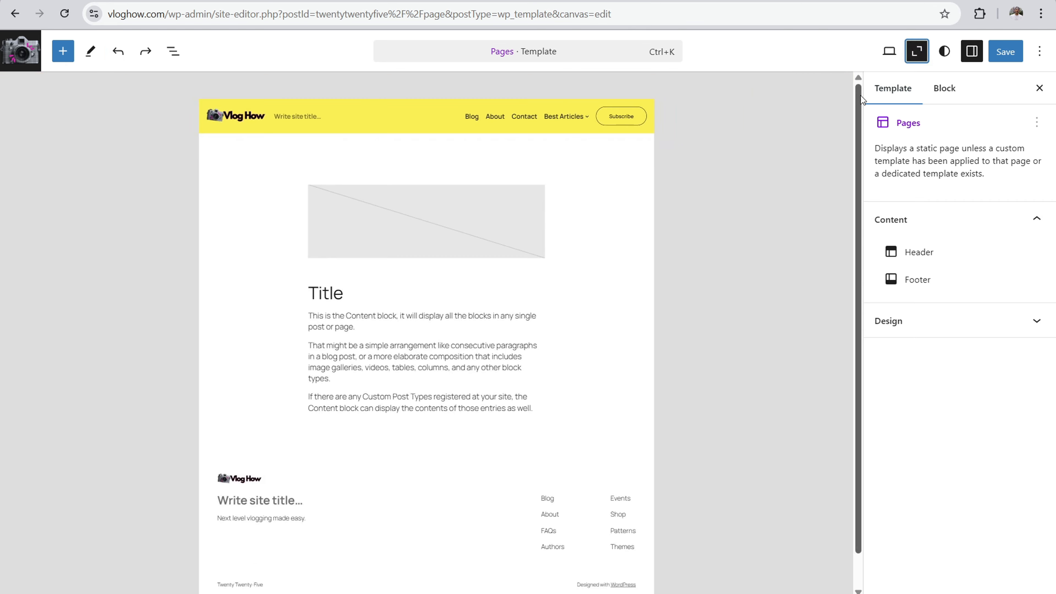
left_click(593, 289)
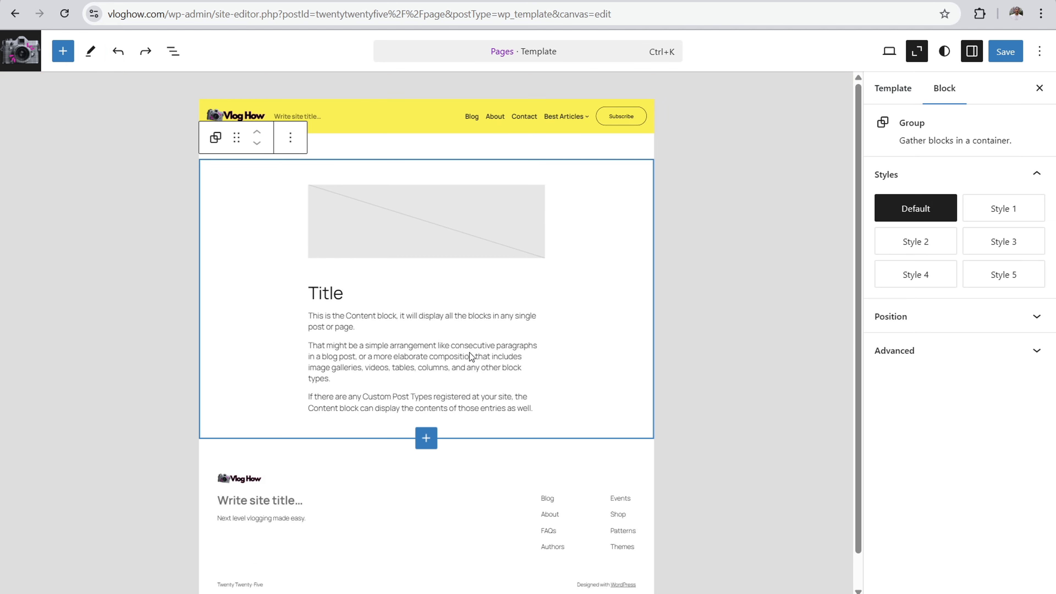
left_click(426, 438)
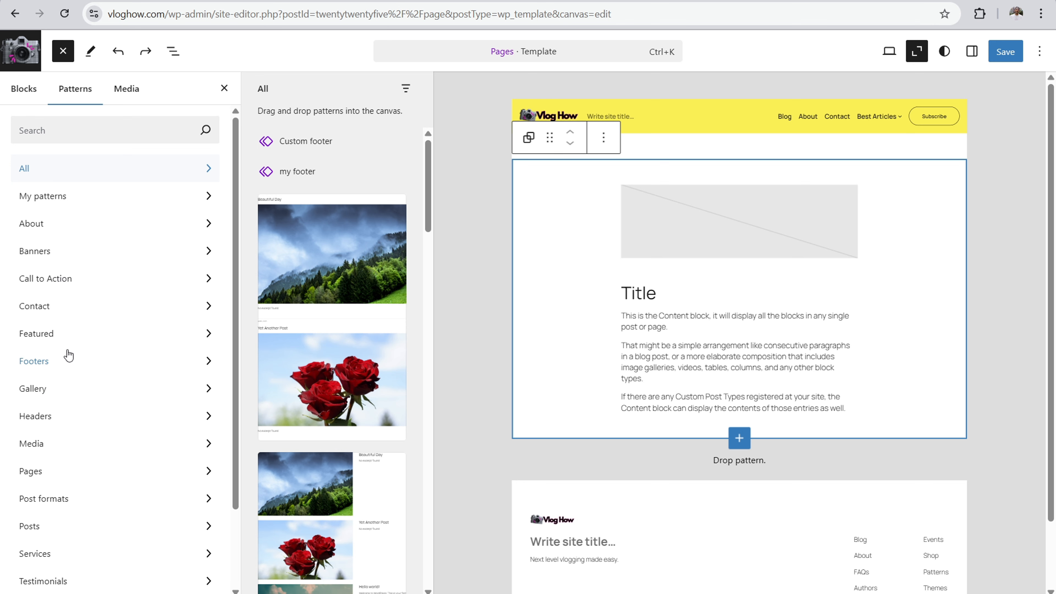
left_click(40, 251)
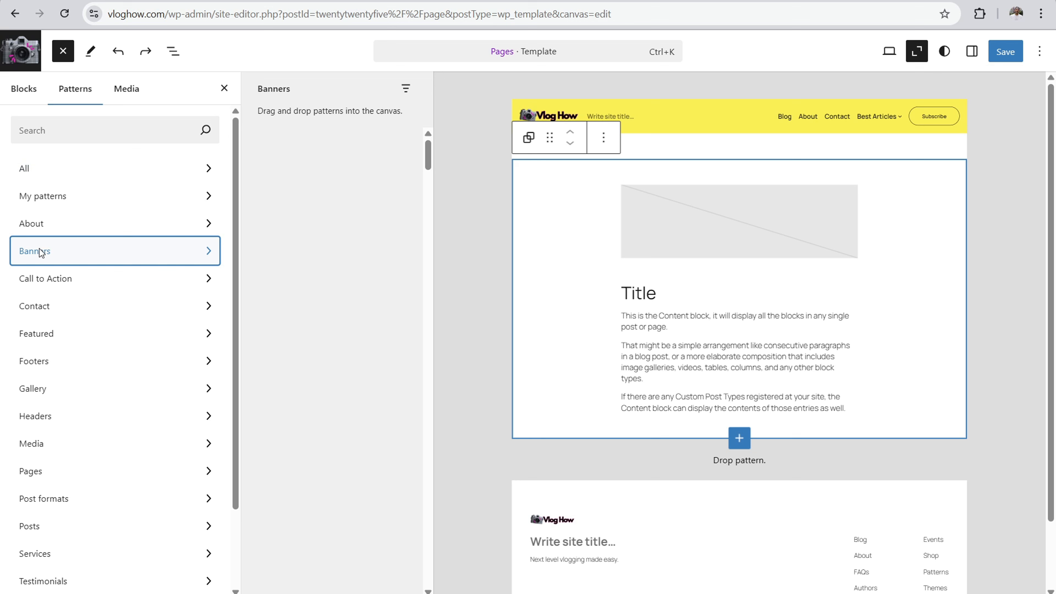
left_click(355, 182)
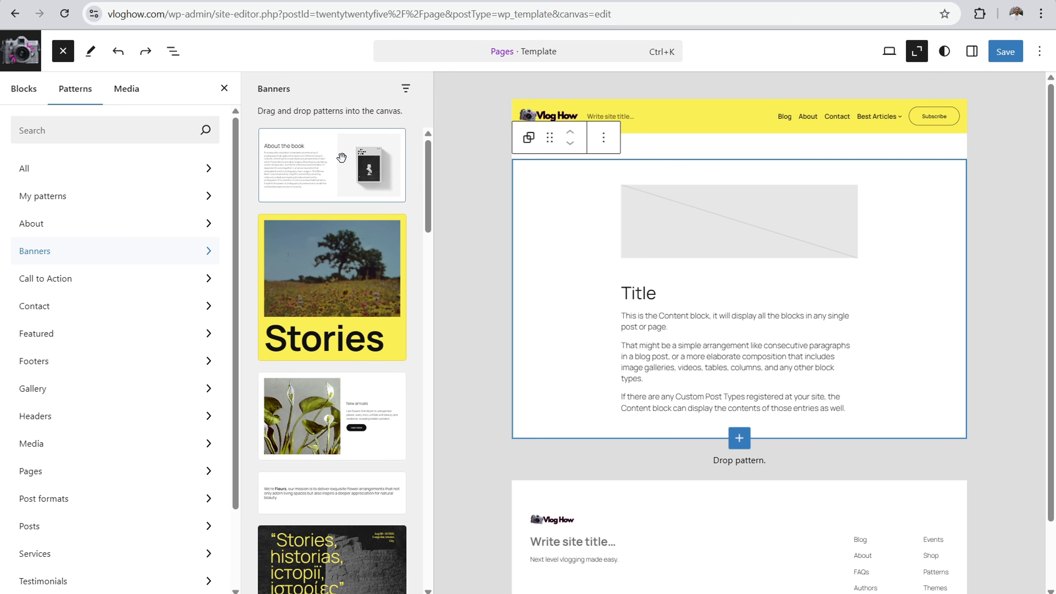
scroll(911, 332, "down", 5)
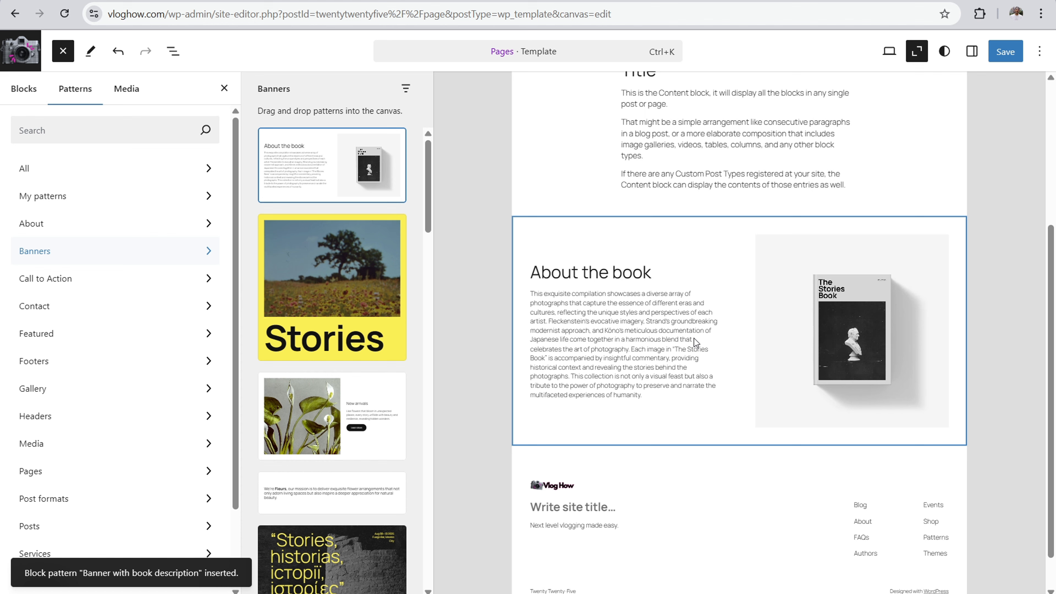
Step: Inspect the settings of the book banner's group, image and paragraph at normal zoom, then review the template up to its header
left_click(725, 287)
left_click(971, 50)
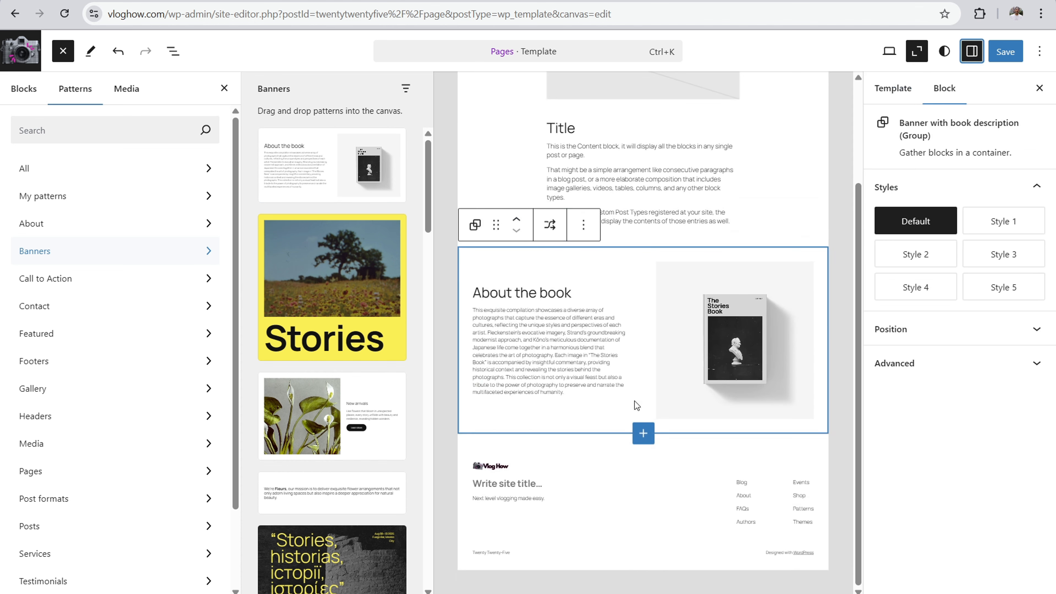
left_click(916, 50)
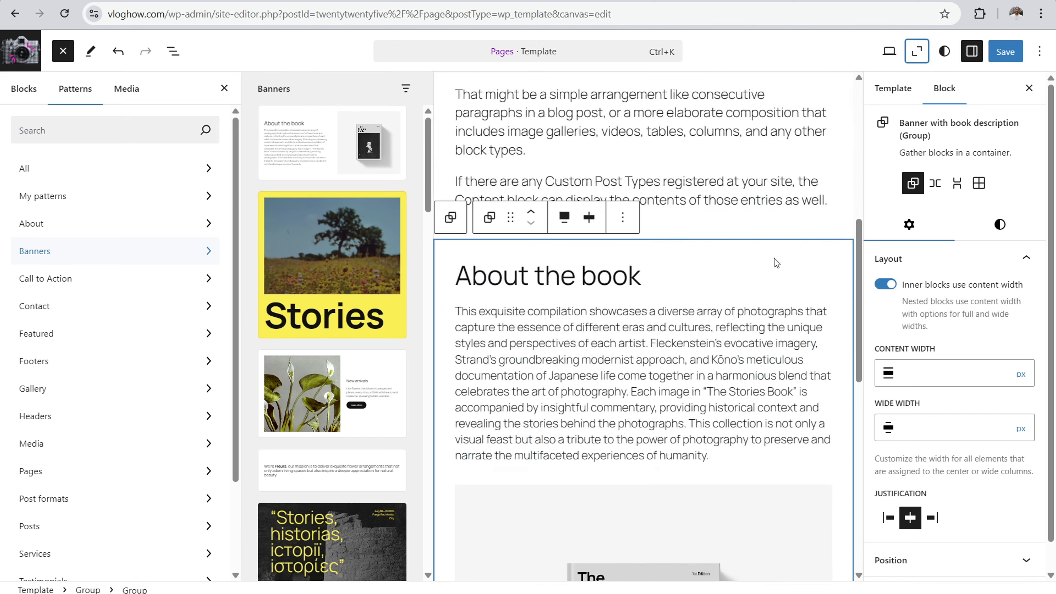
left_click(667, 243)
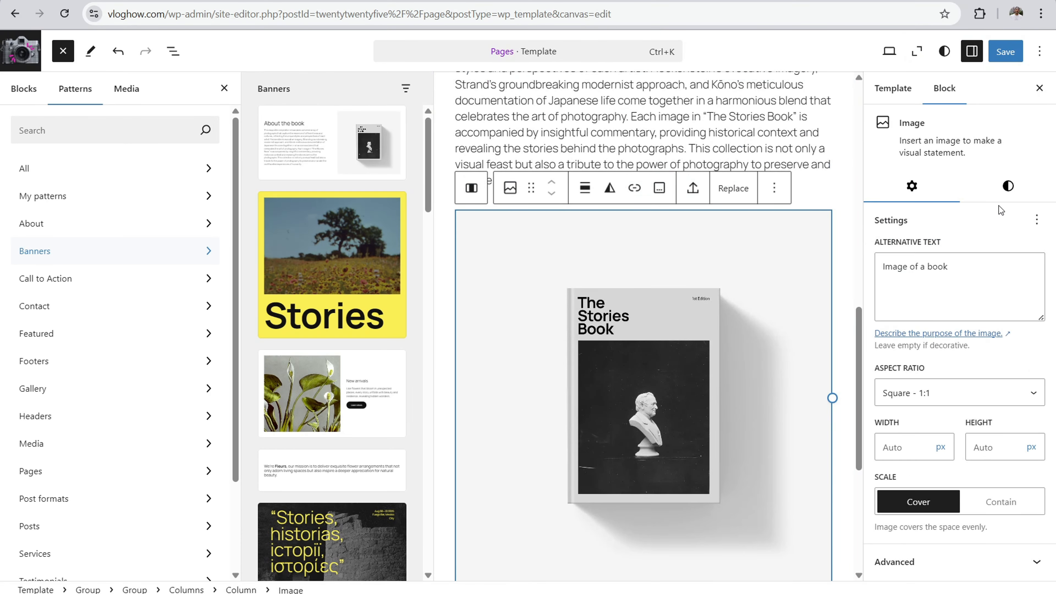
scroll(606, 157, "up", 3)
left_click(634, 289)
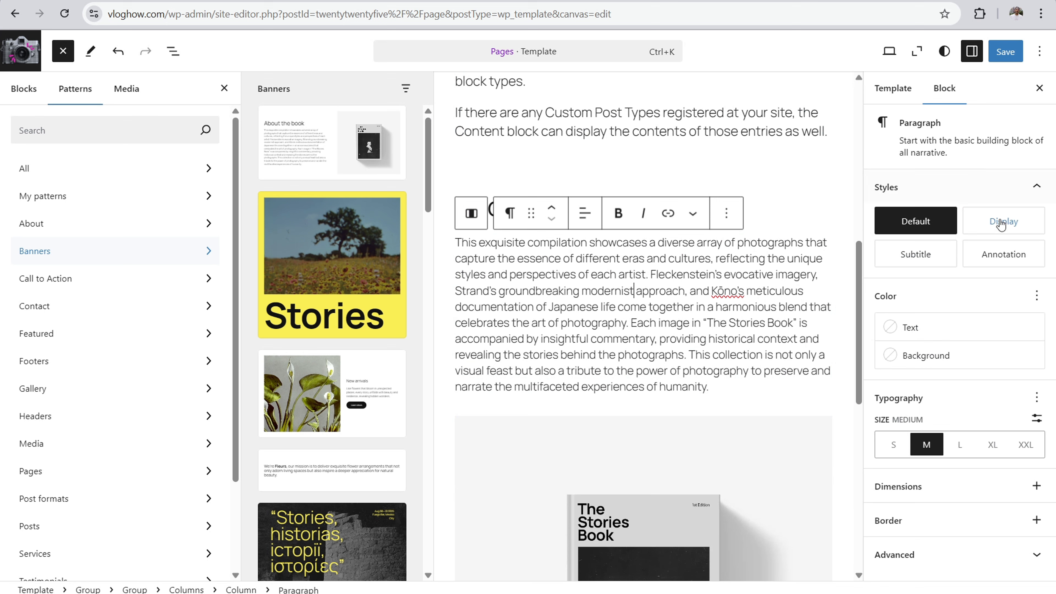
left_click(1039, 88)
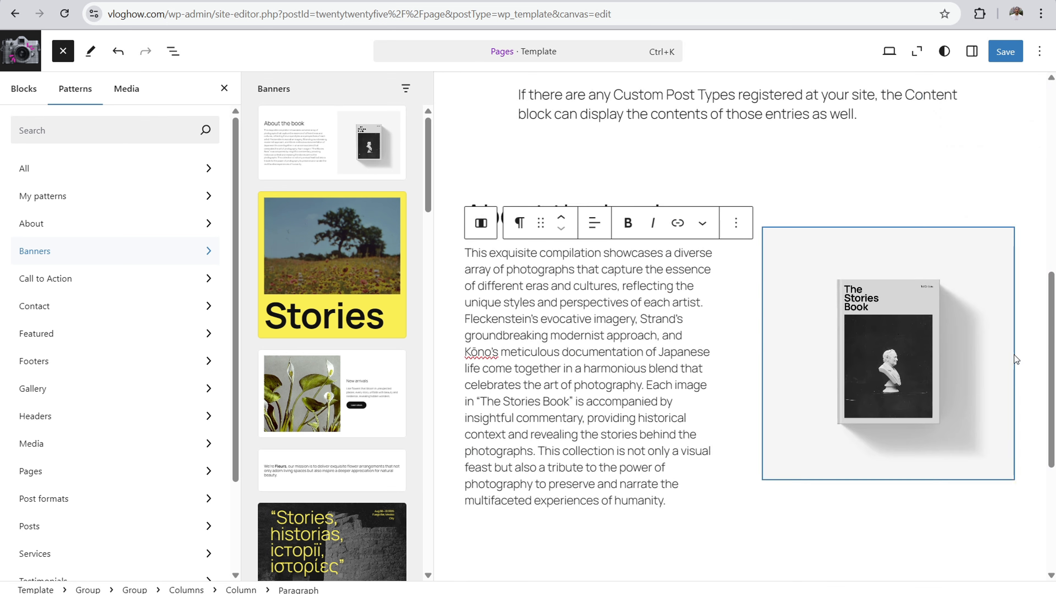
left_click_drag(1050, 359, 1047, 169)
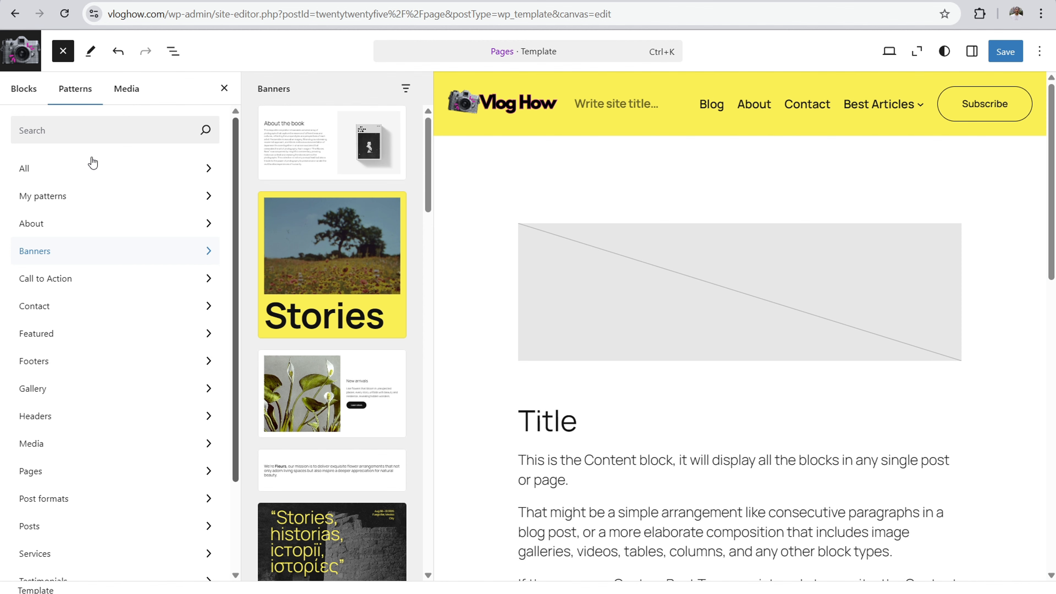
Step: Return to the templates list and review which pages a new page-specific template can be assigned to
left_click(10, 56)
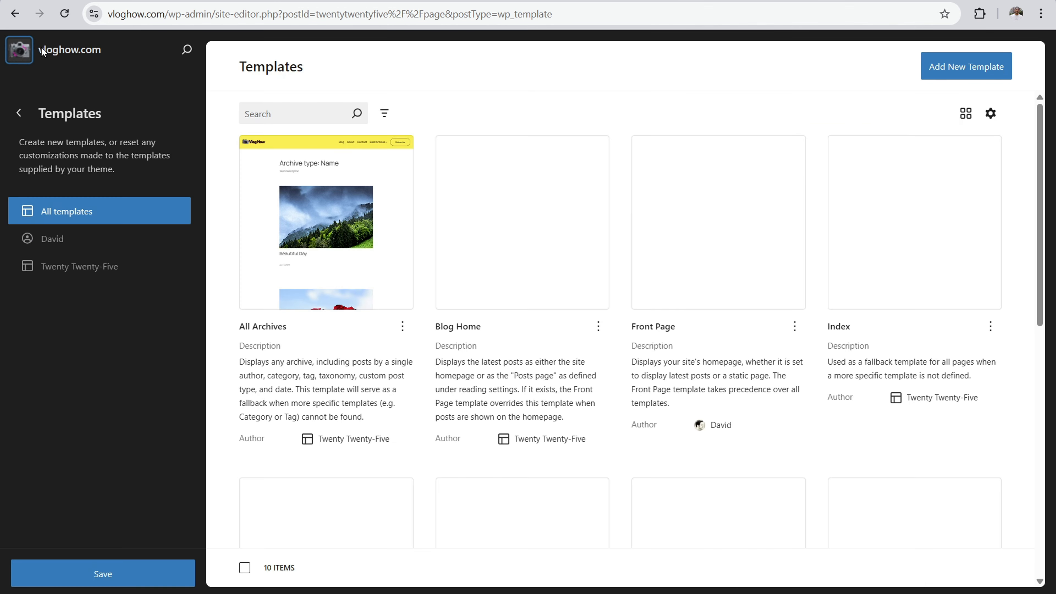
left_click(949, 65)
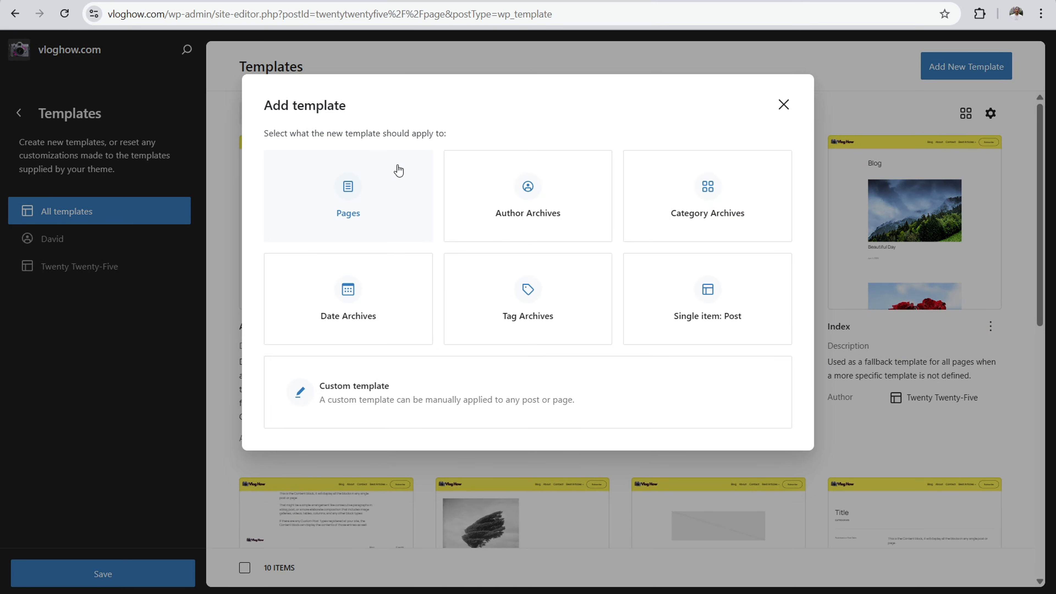
left_click(367, 193)
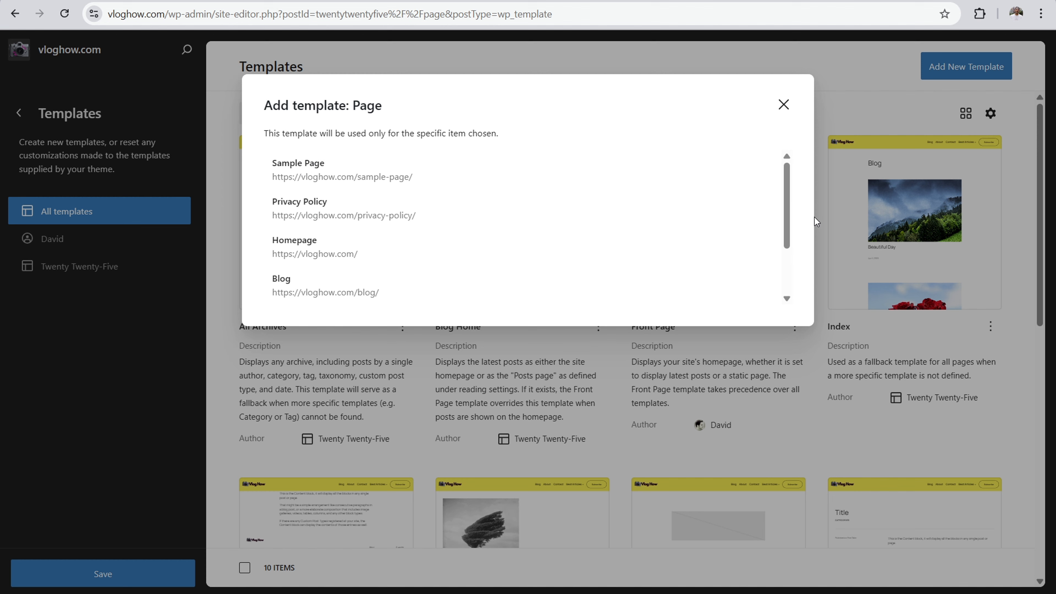
scroll(796, 187, "down", 2)
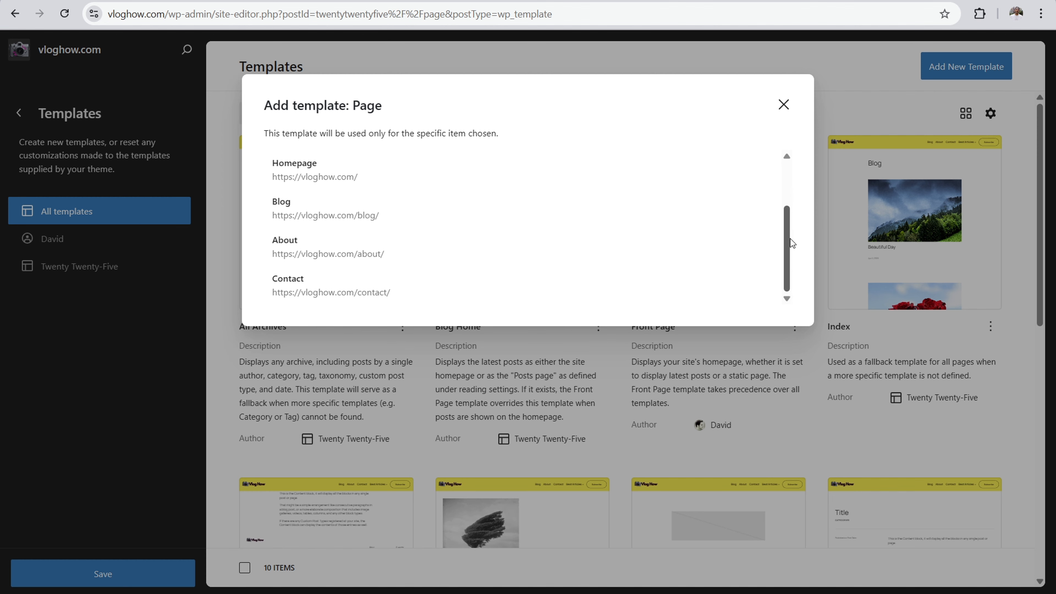
left_click(783, 104)
left_click(933, 69)
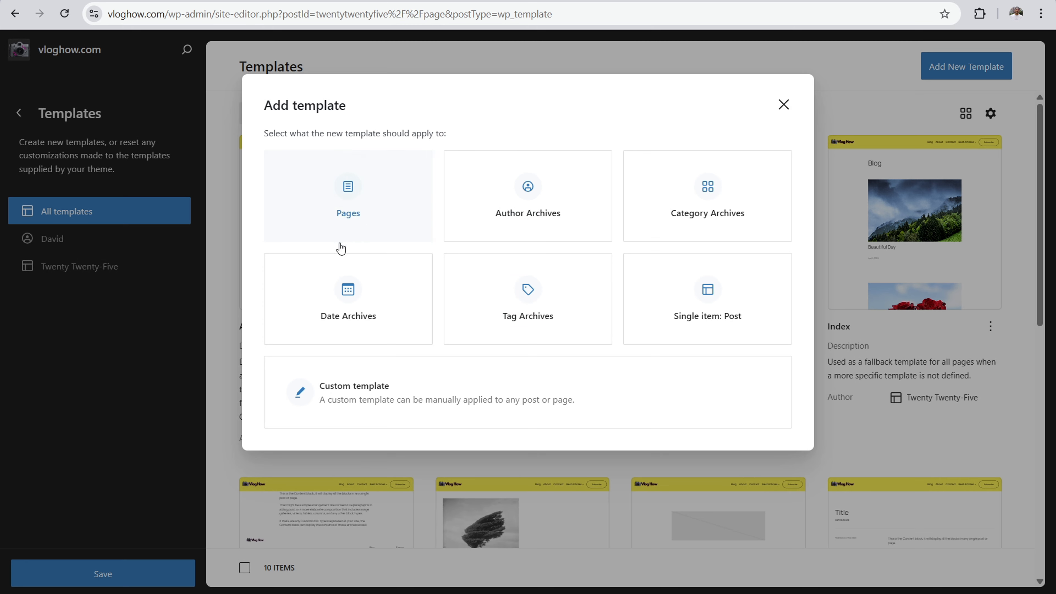
left_click(357, 206)
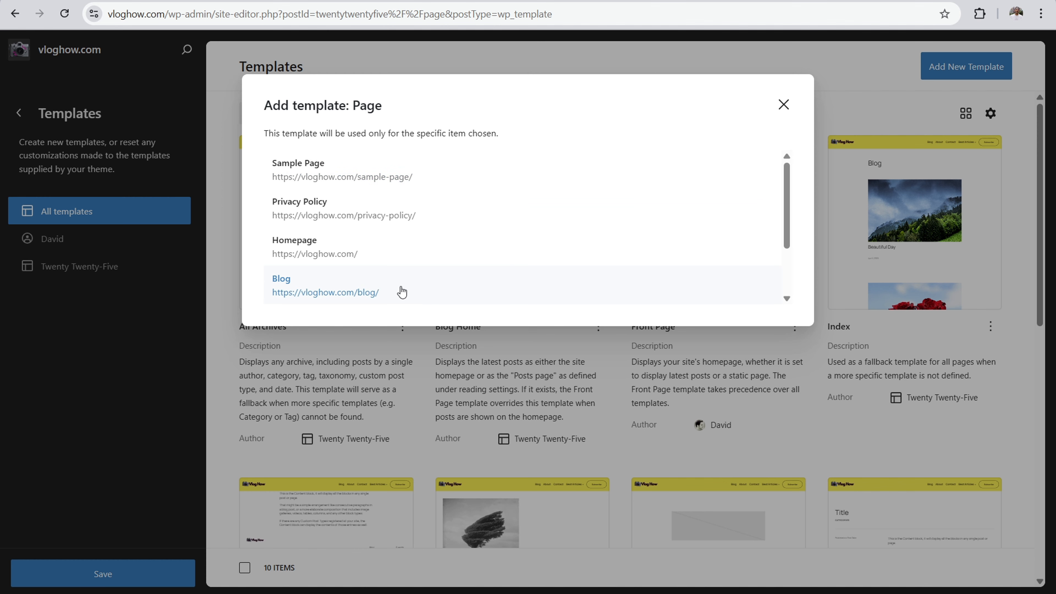
scroll(401, 292, "down", 2)
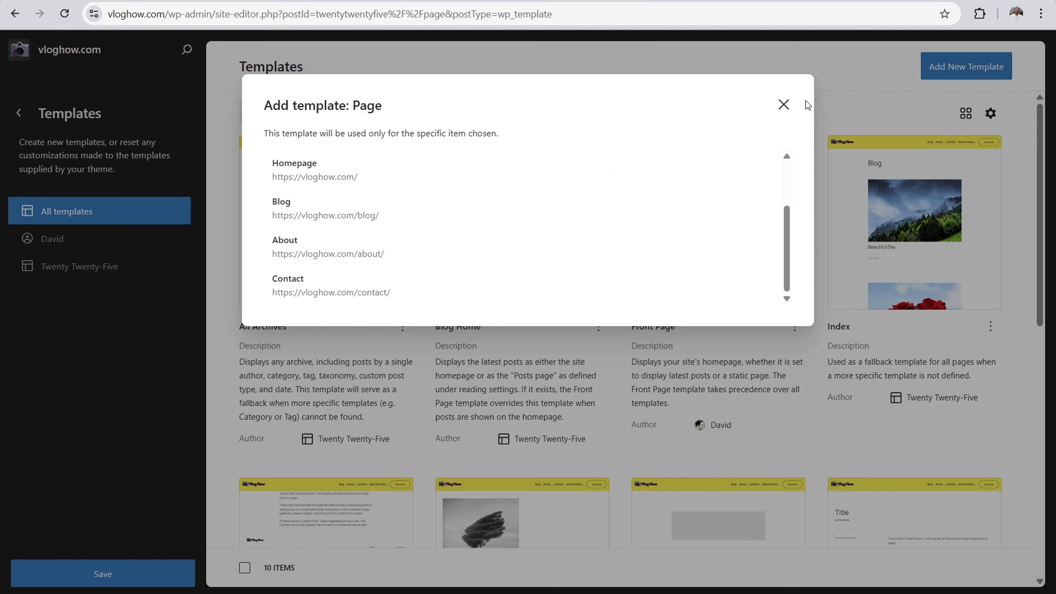
left_click(784, 105)
Step: Create a custom template named "custom about" and skip the starter pattern so it begins blank
left_click(941, 69)
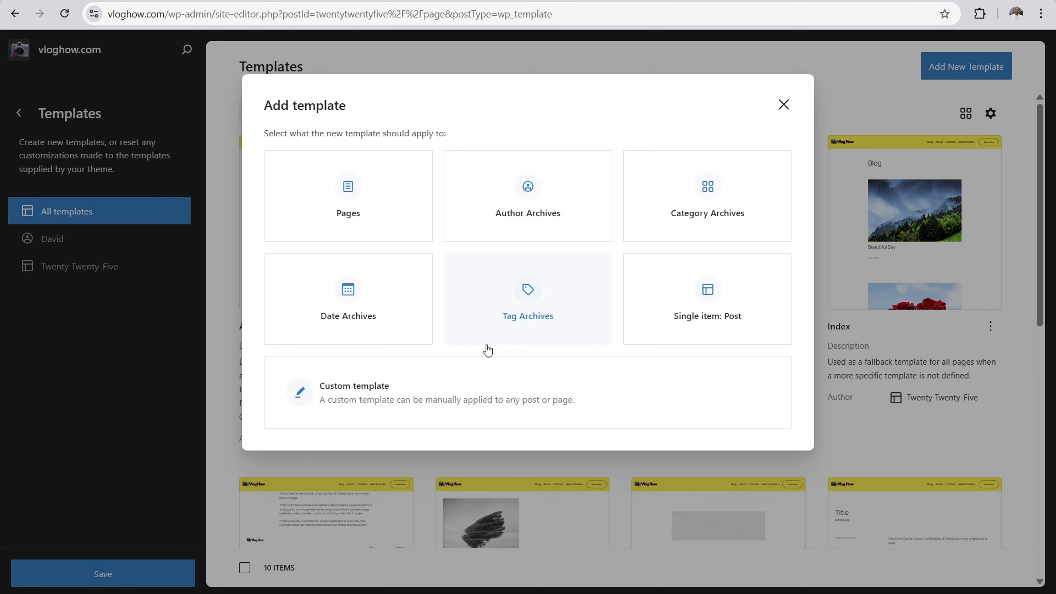
left_click(423, 394)
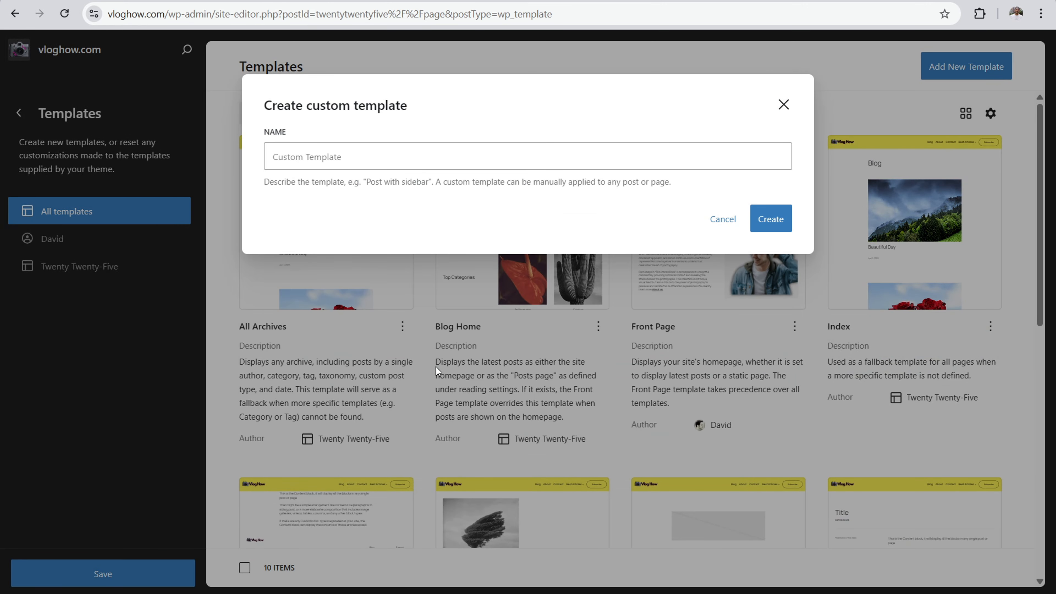
left_click(398, 152)
type("cutso")
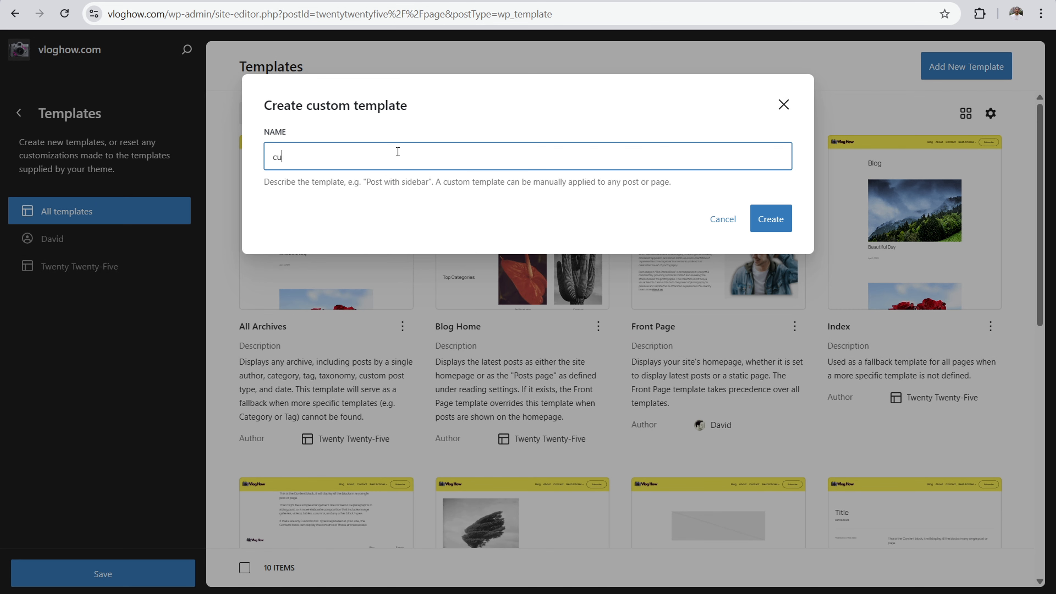
key("BackSpace")
type("stom about")
left_click(770, 219)
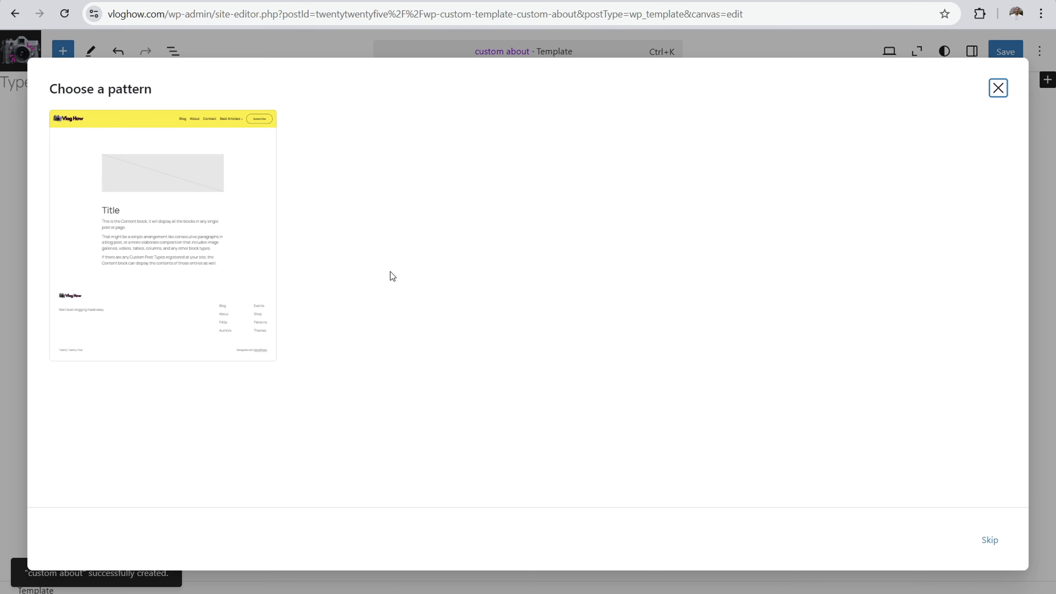
left_click(994, 540)
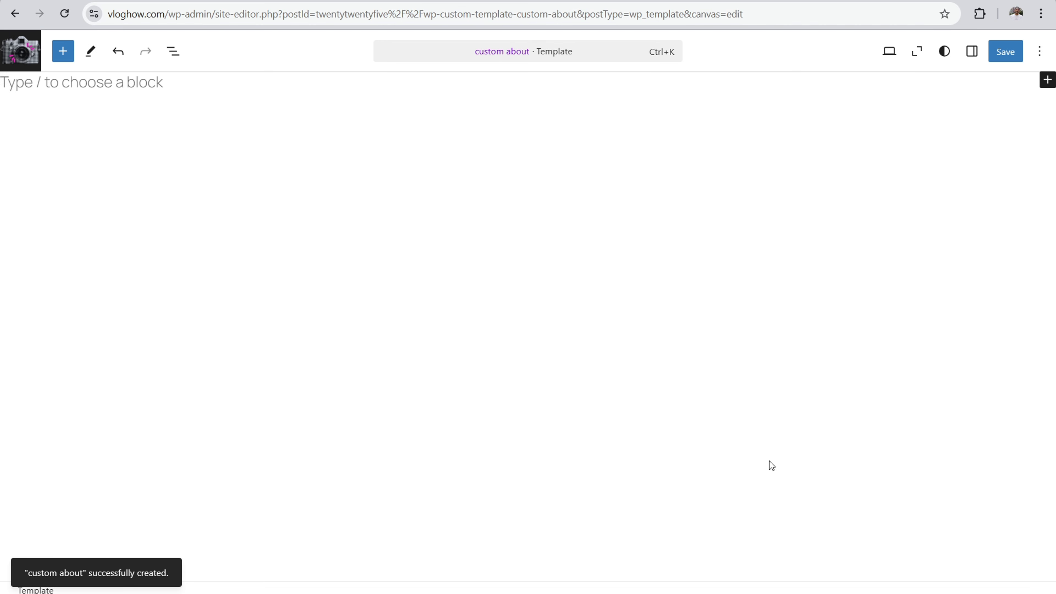
Step: Open the pattern library for the blank template, search it for "cta" and "about", and clear the search
left_click(1047, 80)
left_click(927, 408)
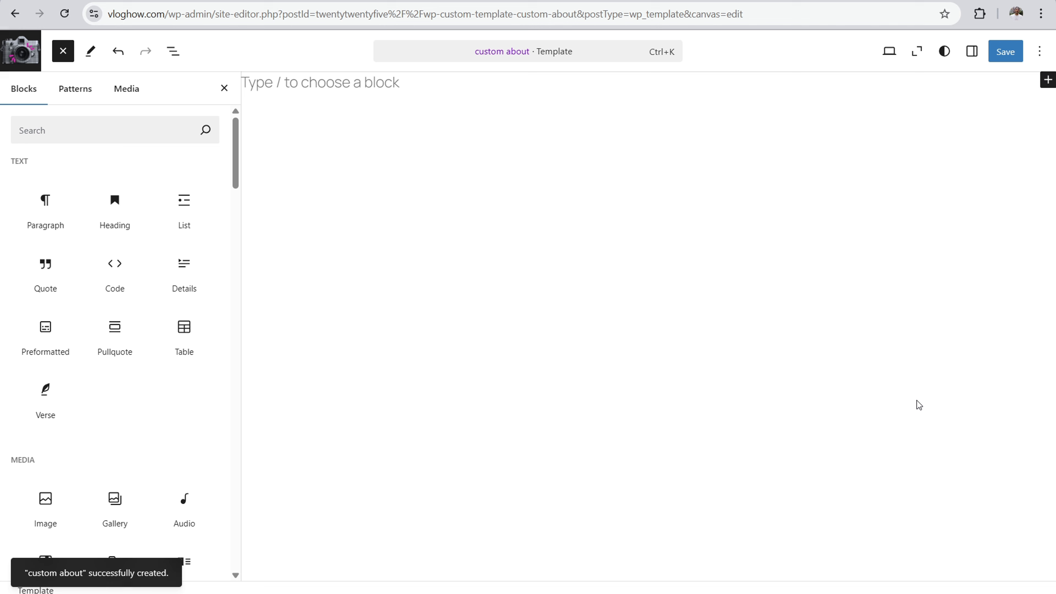
left_click(70, 90)
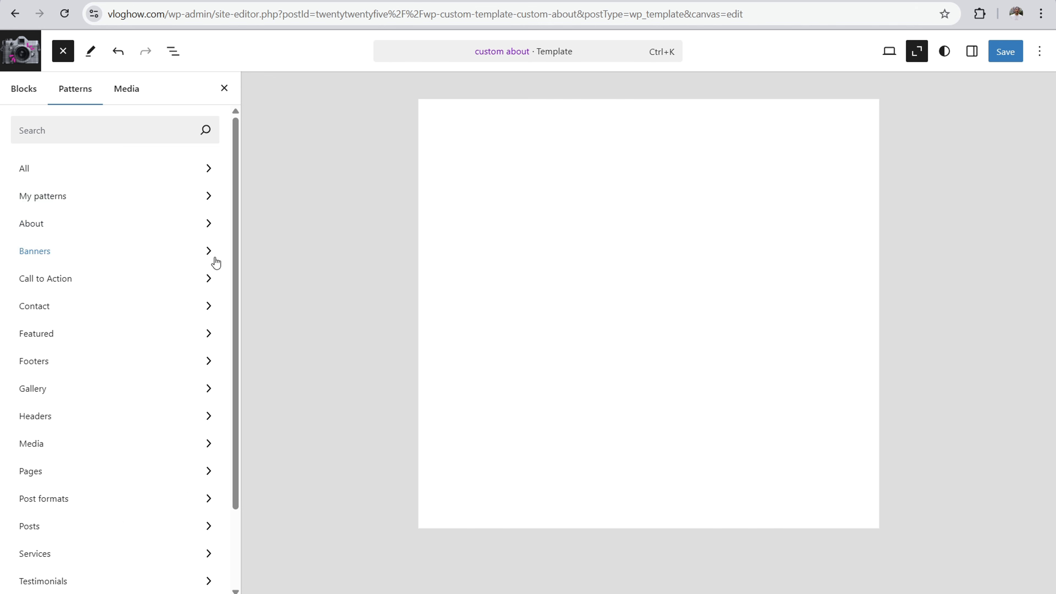
left_click(83, 200)
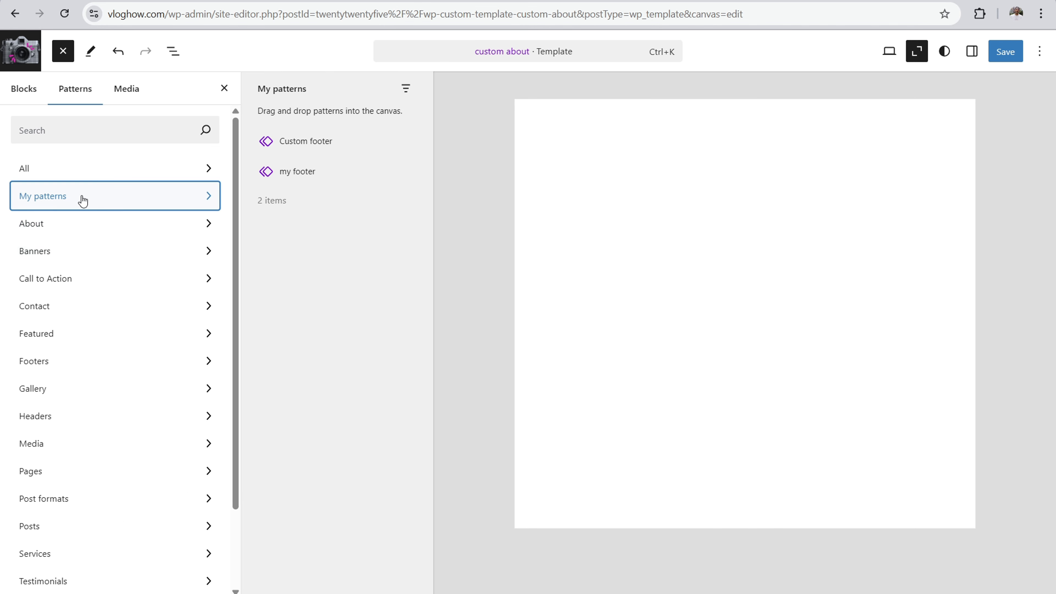
left_click(73, 130)
type("cta")
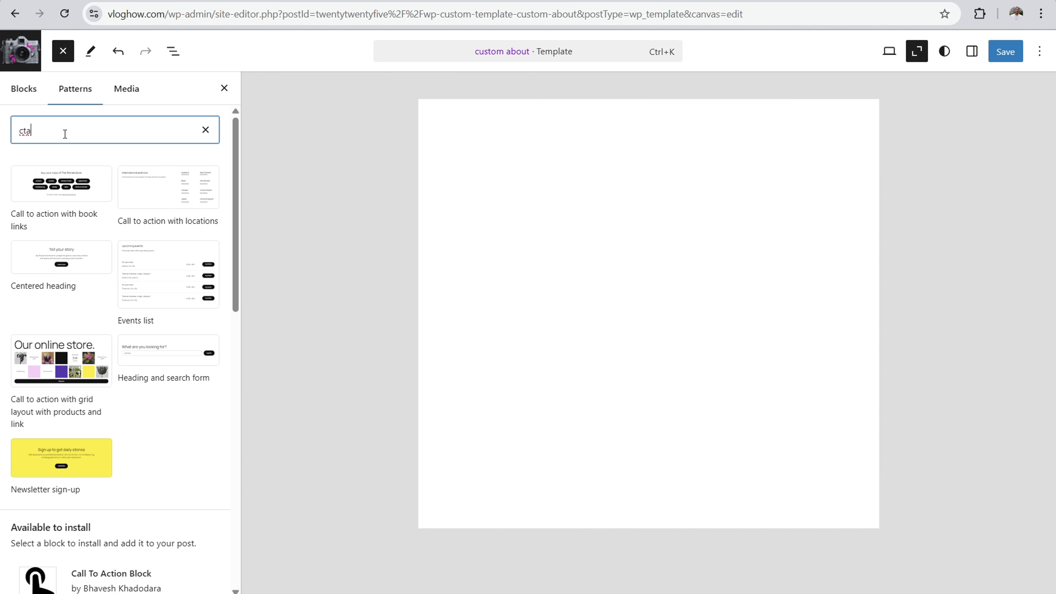
key("BackSpace")
key("BackSpace")
type("about")
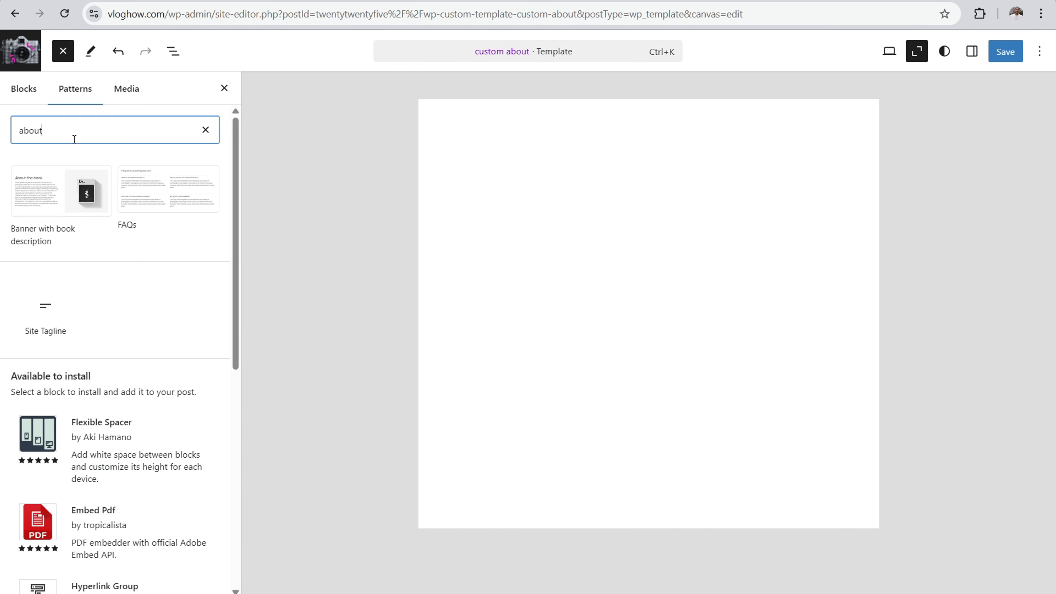
key("BackSpace")
key("BackSpace")
key("BackSpace")
key("BackSpace")
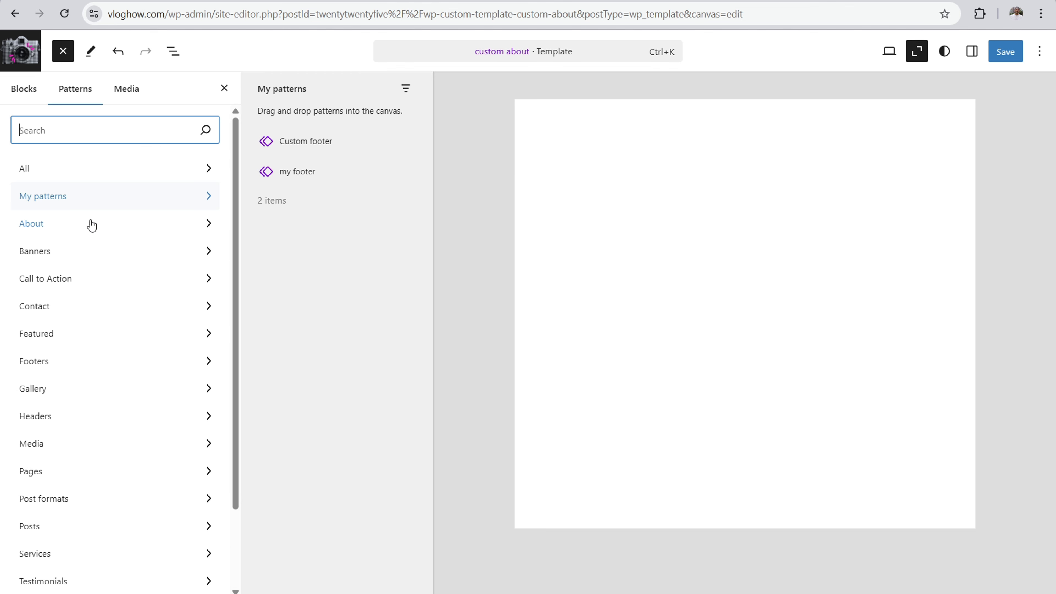
Step: Insert the pink "Heading, Paragraph, Button with Two Images" pattern from the Call to Action category and view it full width at normal zoom
left_click(73, 287)
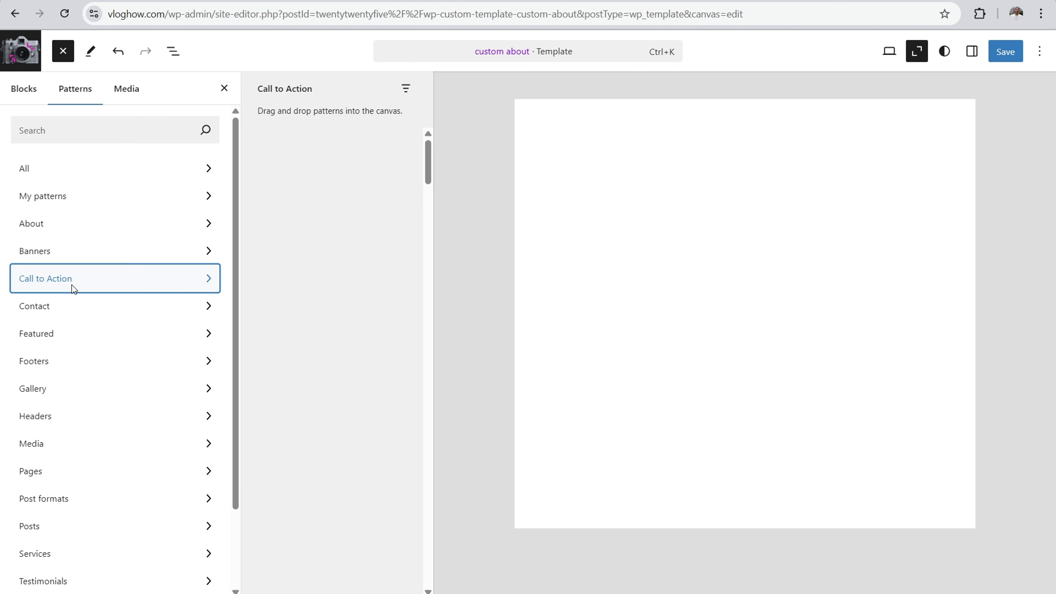
scroll(320, 202, "down", 5)
scroll(320, 201, "down", 10)
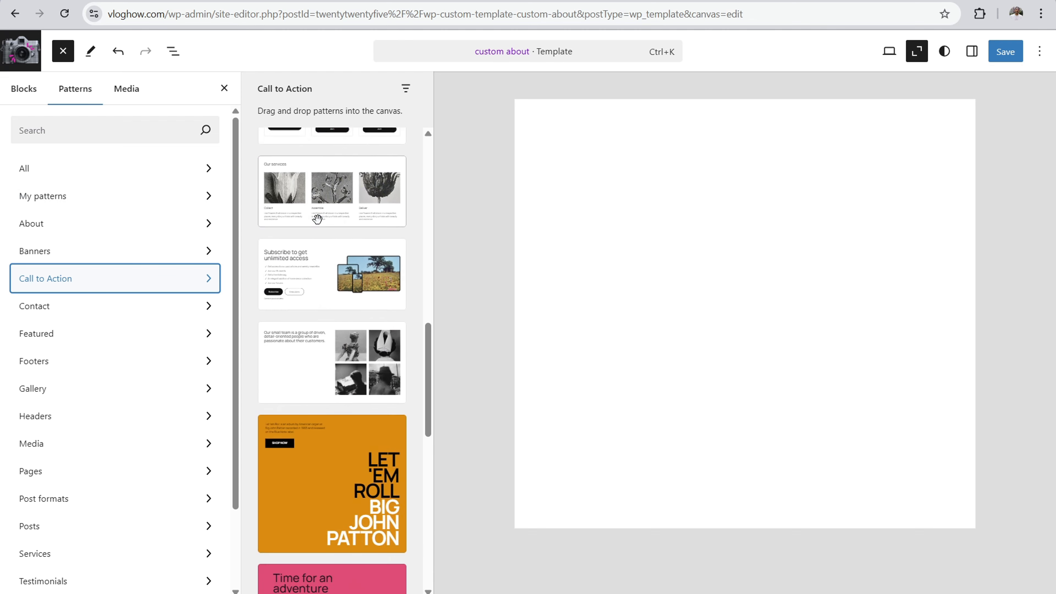
scroll(298, 250, "down", 3)
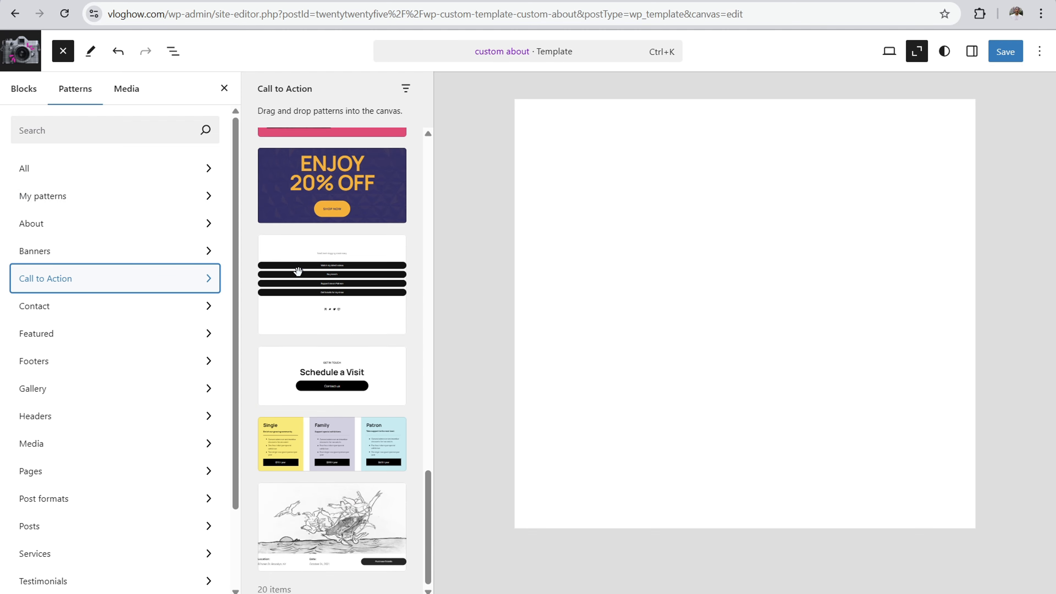
scroll(301, 275, "up", 8)
left_click(318, 361)
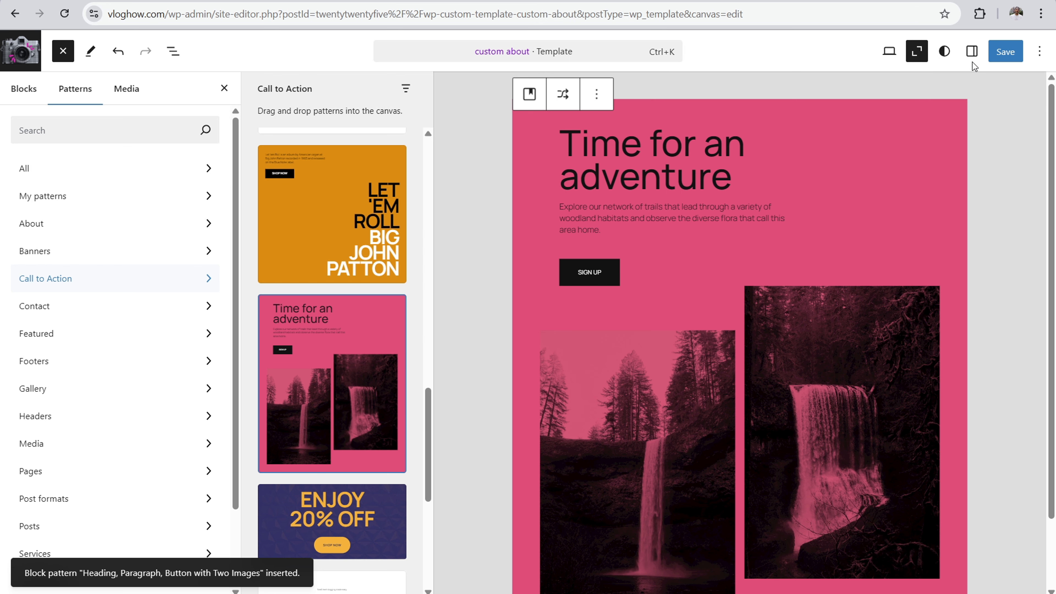
left_click(917, 51)
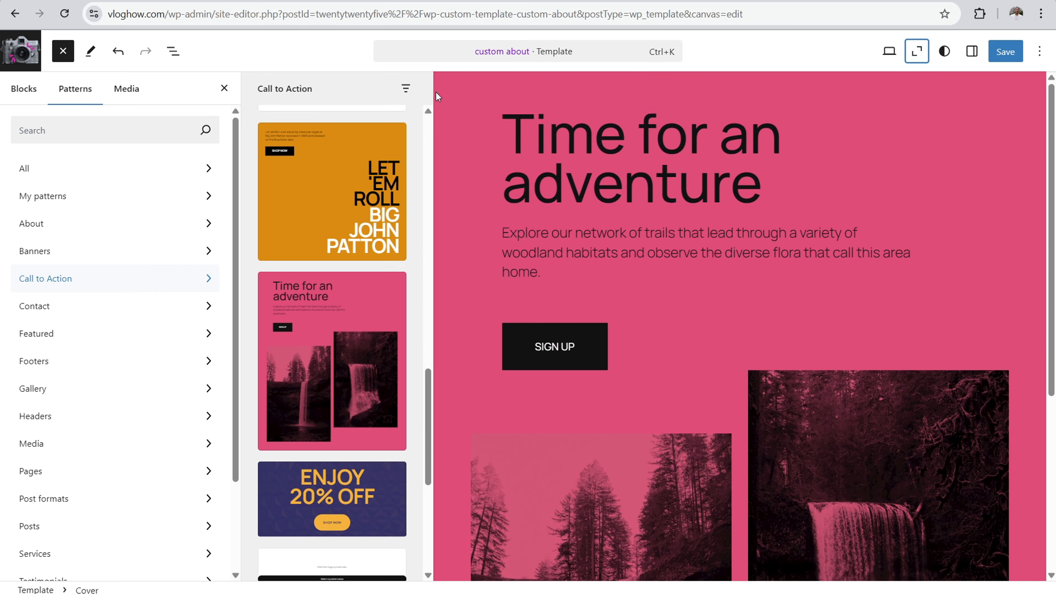
left_click(224, 87)
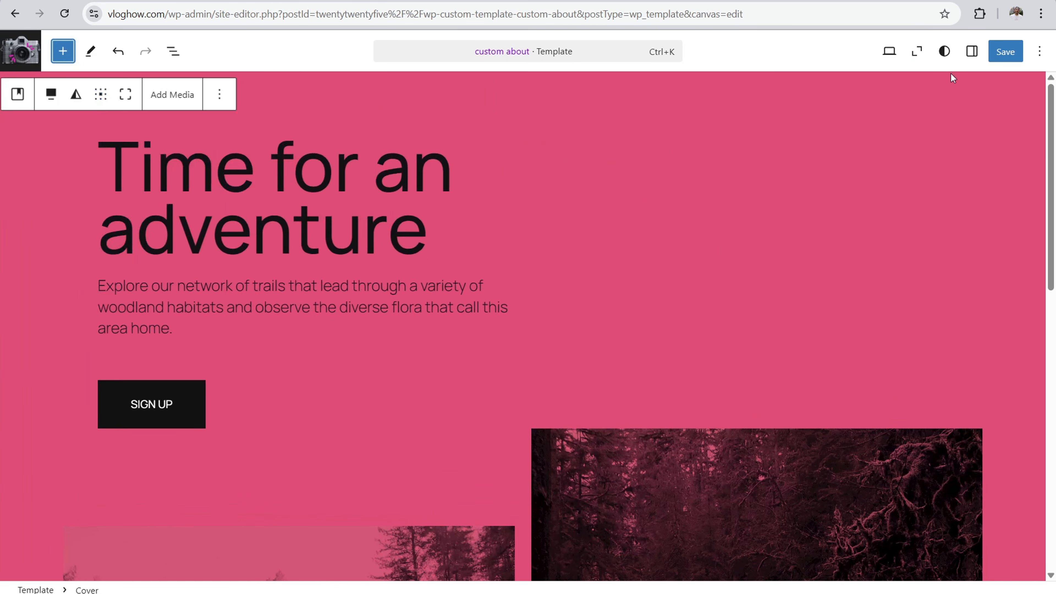
Step: Inspect the block settings and styles of the pink cover, its heading and both waterfall images
left_click(970, 51)
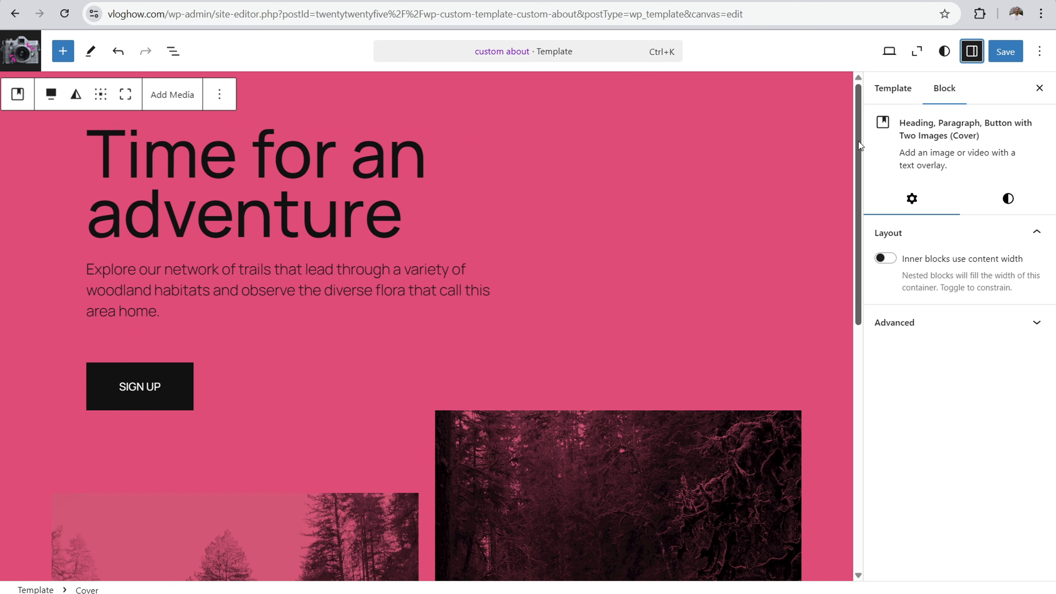
left_click(812, 111)
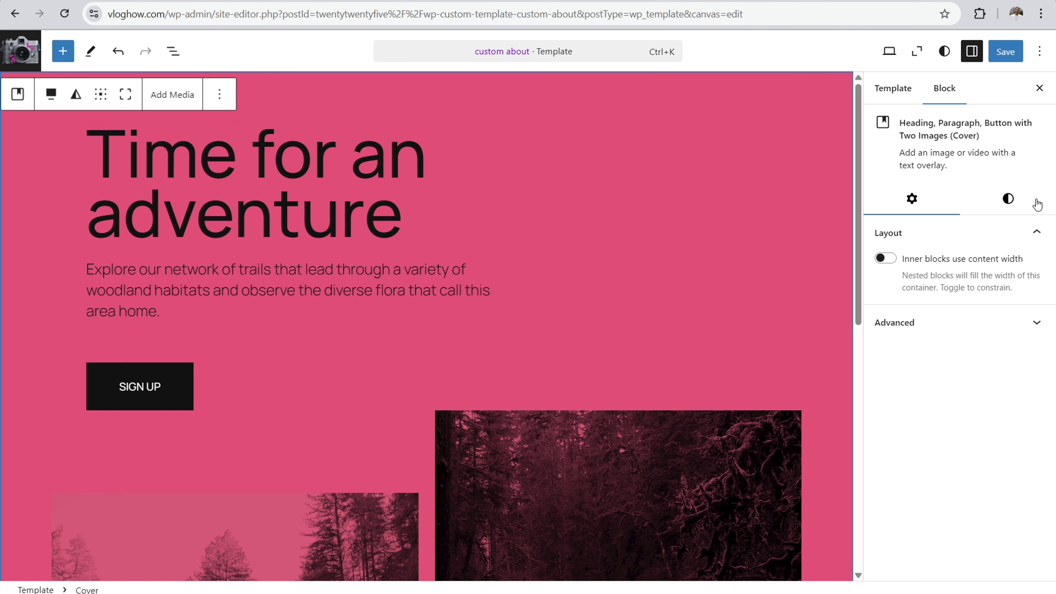
left_click(1011, 200)
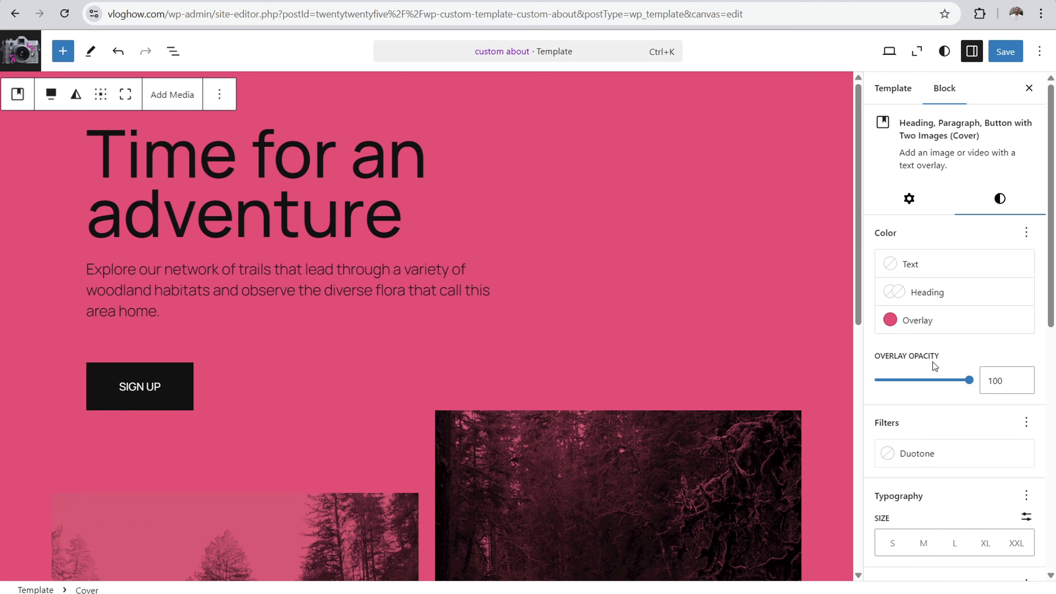
left_click(237, 184)
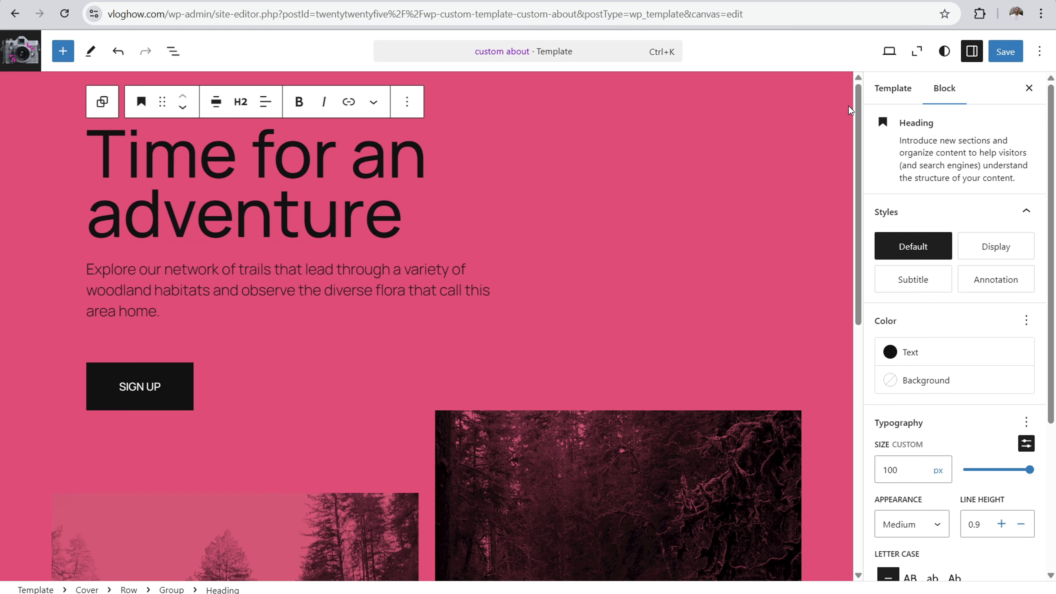
left_click_drag(857, 107, 867, 425)
left_click(598, 249)
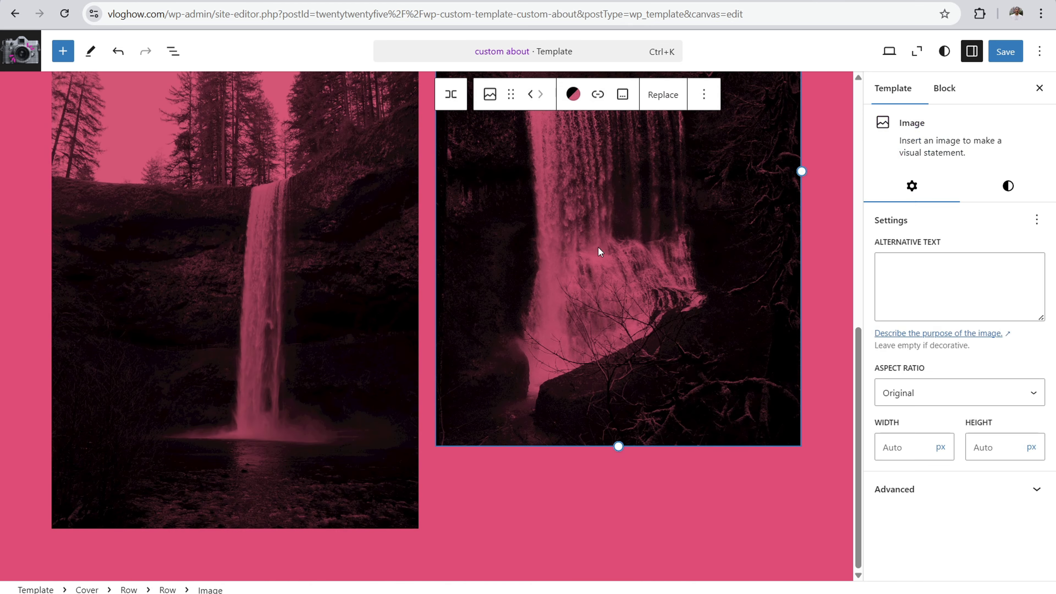
left_click(195, 250)
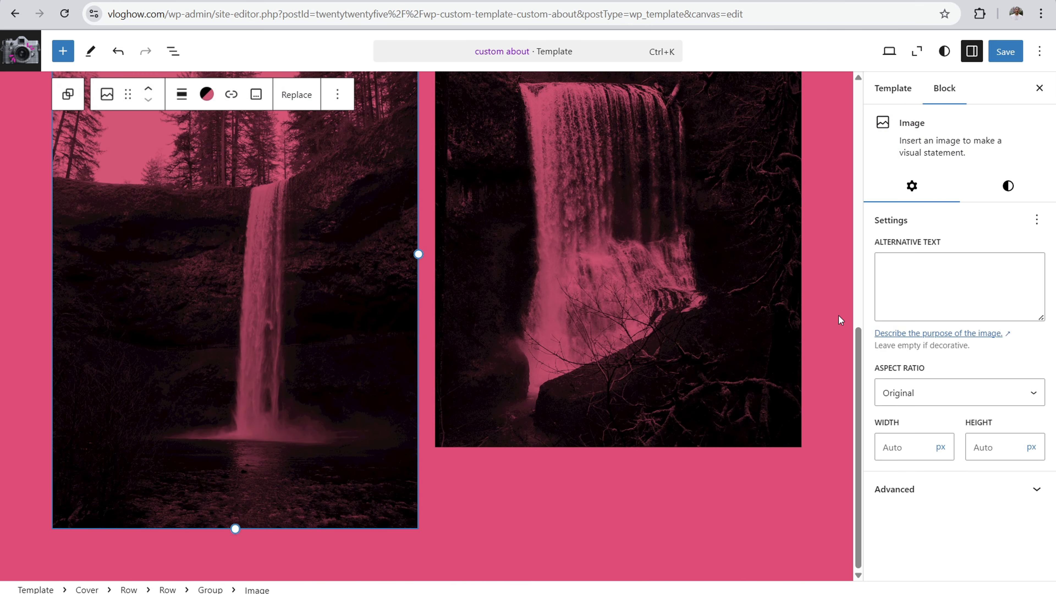
Step: In the zoomed-out view, insert the Featured pattern "Contact location and link" below the pink cover, and select its address paragraph at normal zoom
left_click(917, 51)
left_click(427, 570)
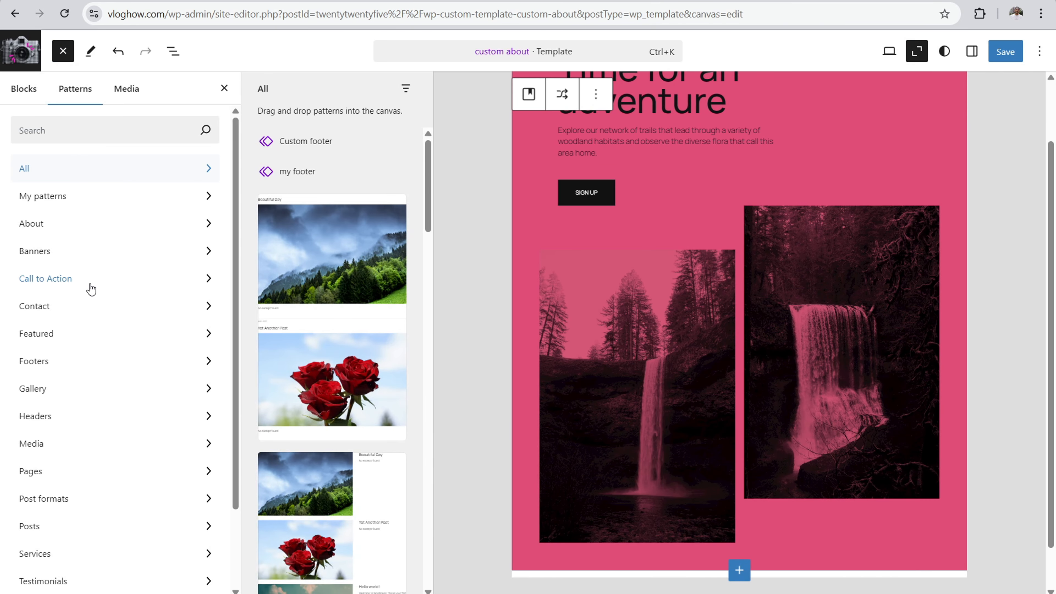
left_click(58, 333)
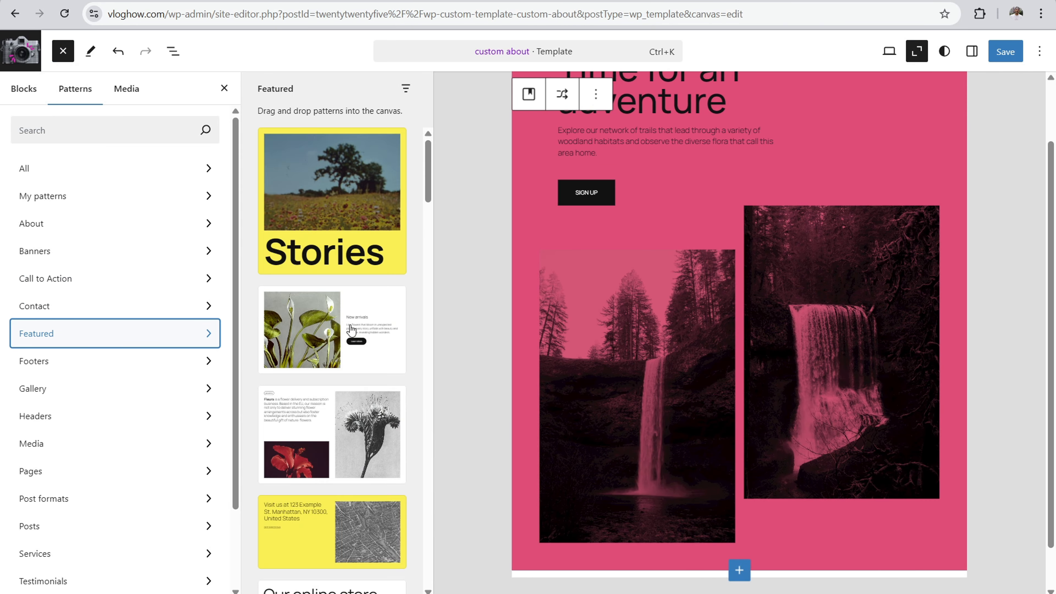
left_click_drag(427, 185, 426, 234)
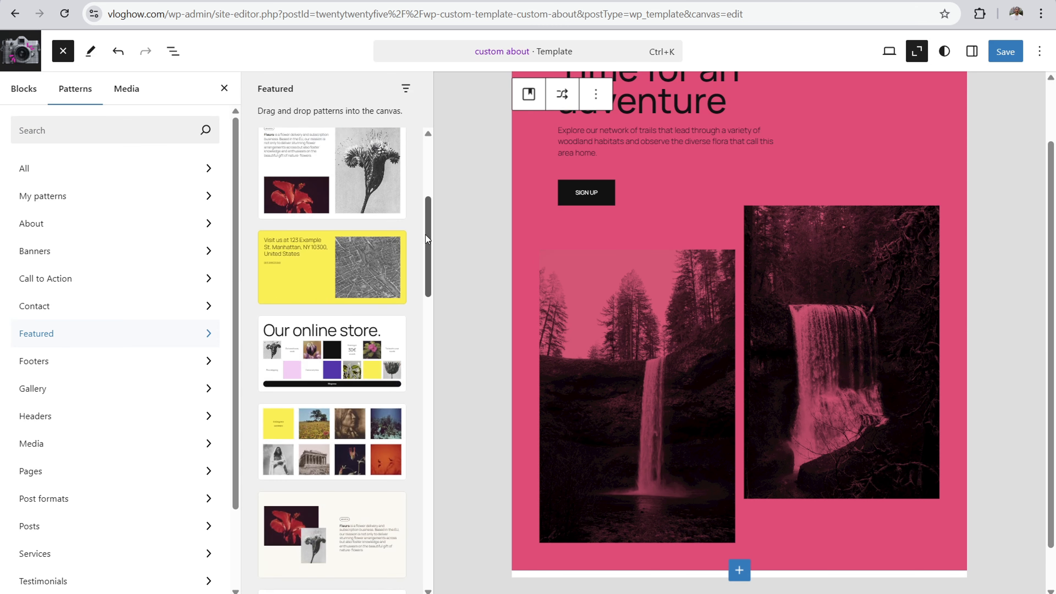
left_click(295, 286)
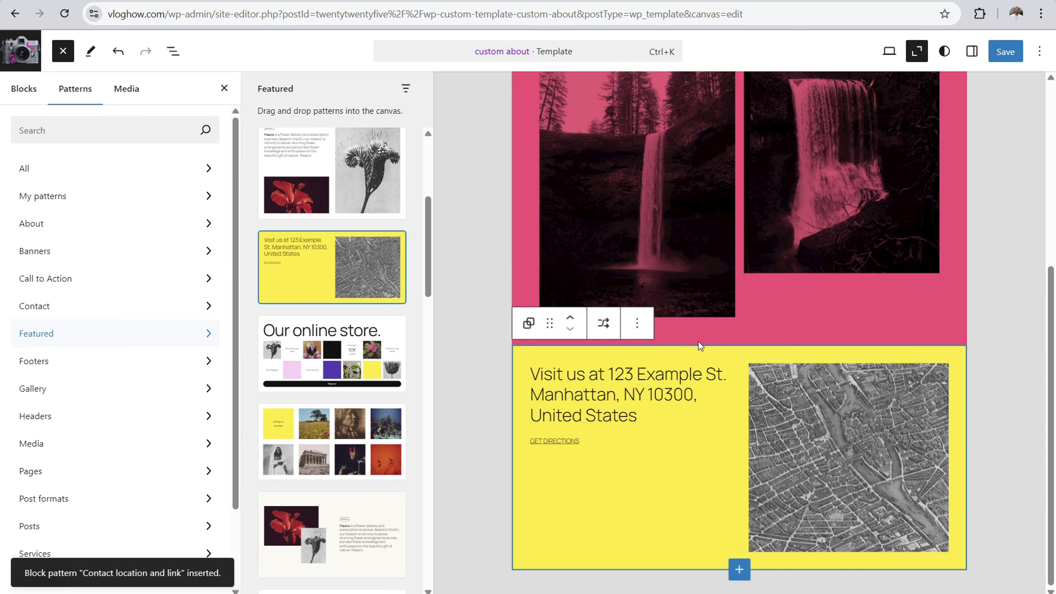
left_click(917, 51)
left_click(514, 321)
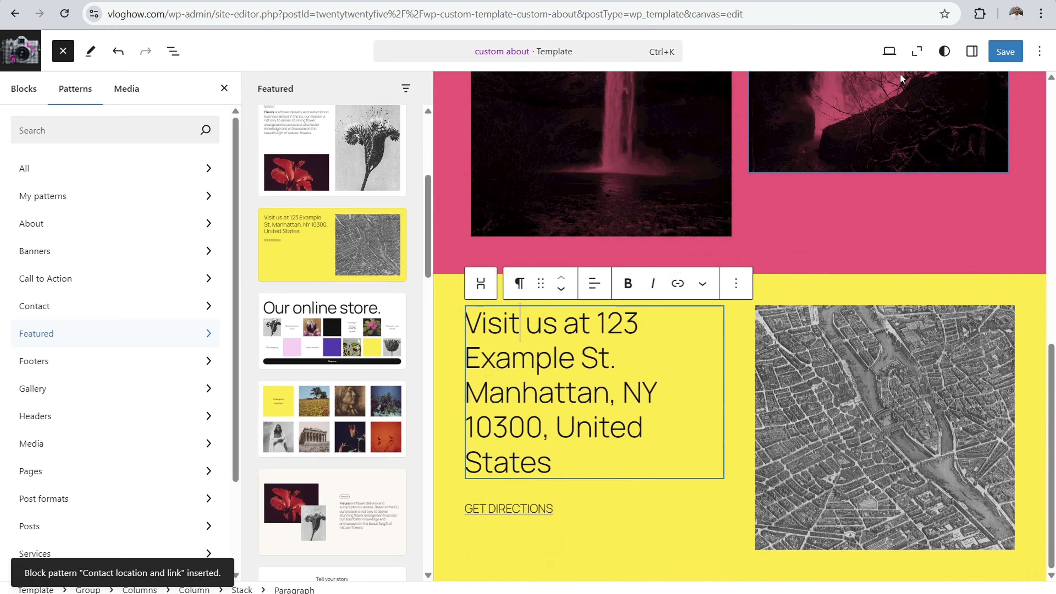
Step: Set the background of the Contact location and link group to the light pink Accent 2 theme color
left_click(971, 51)
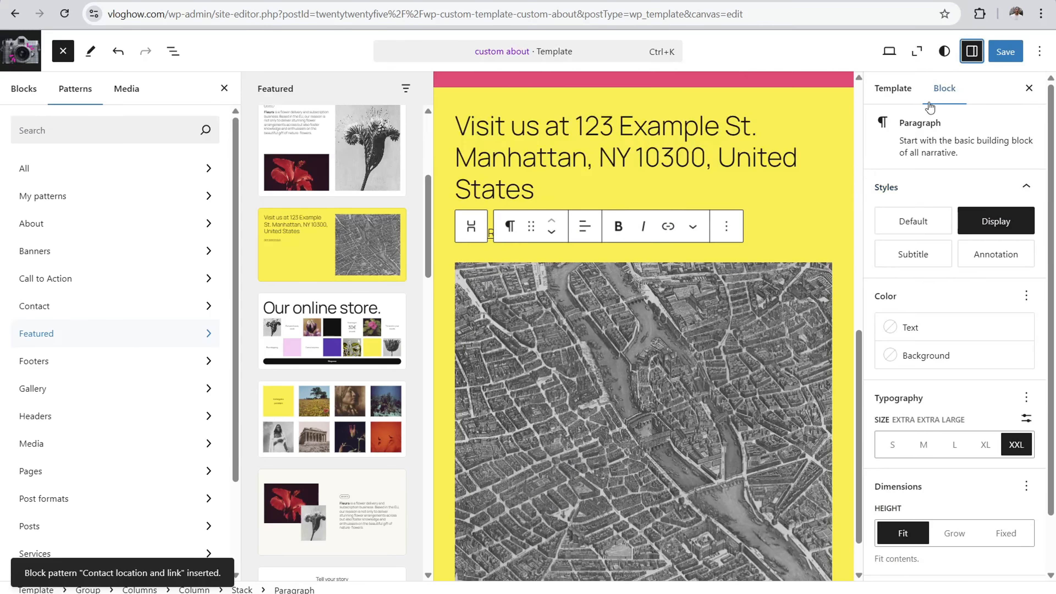
left_click(826, 101)
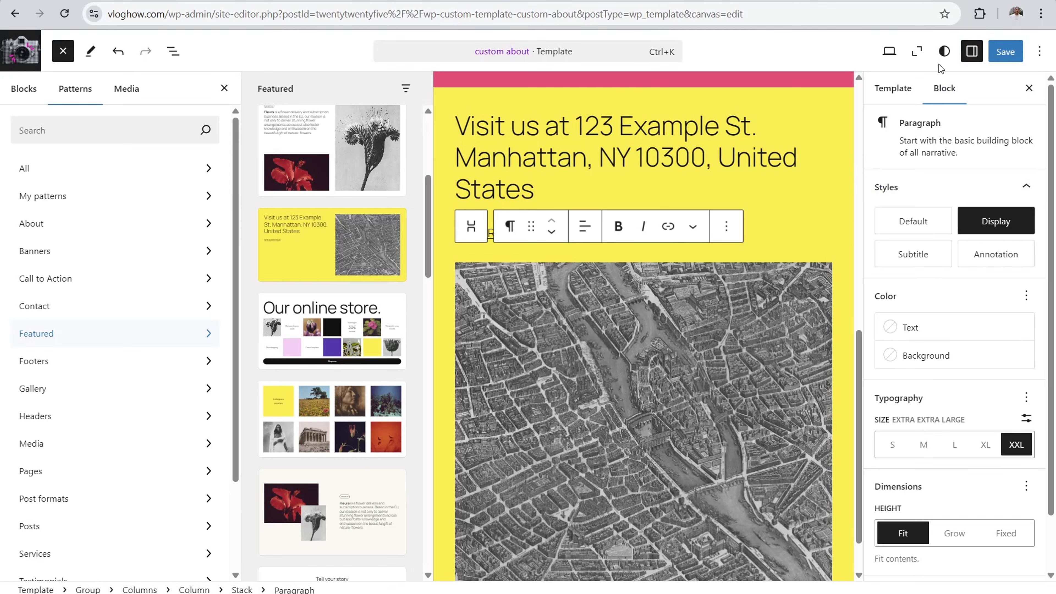
left_click(944, 51)
left_click(971, 50)
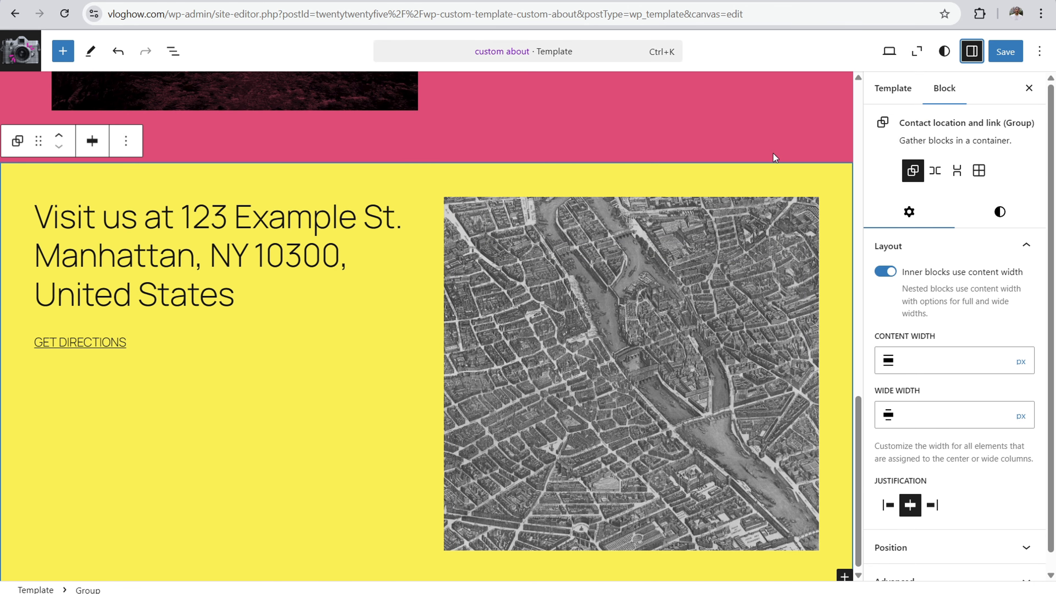
left_click(999, 212)
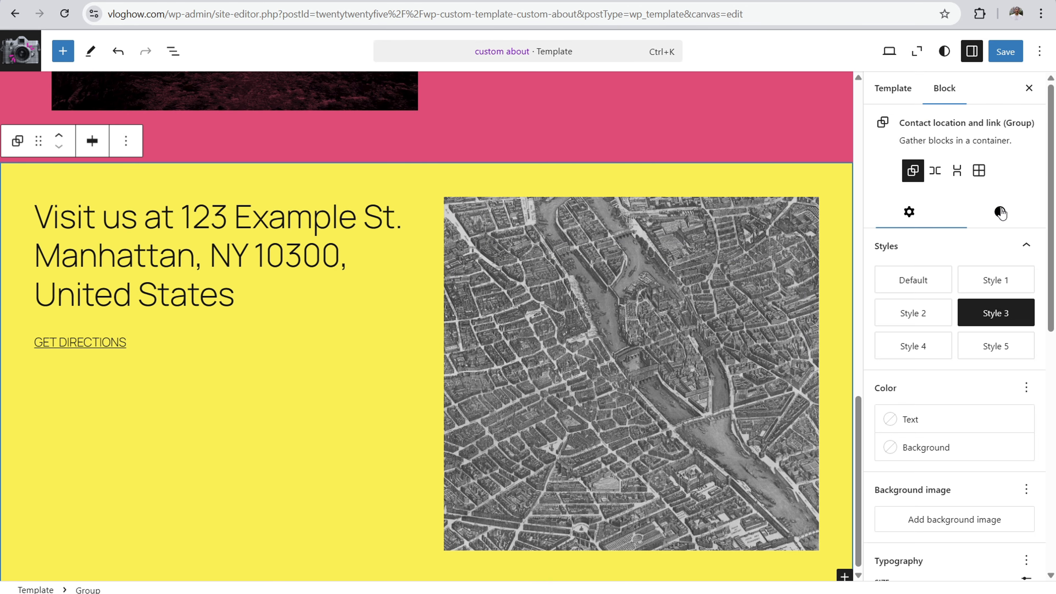
left_click(943, 453)
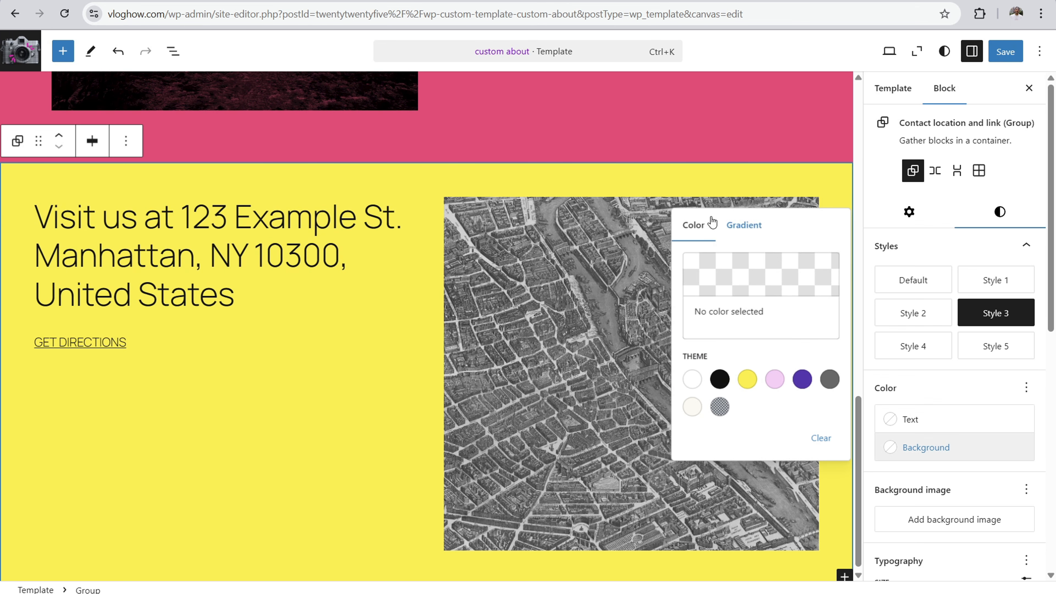
left_click(801, 380)
left_click(782, 380)
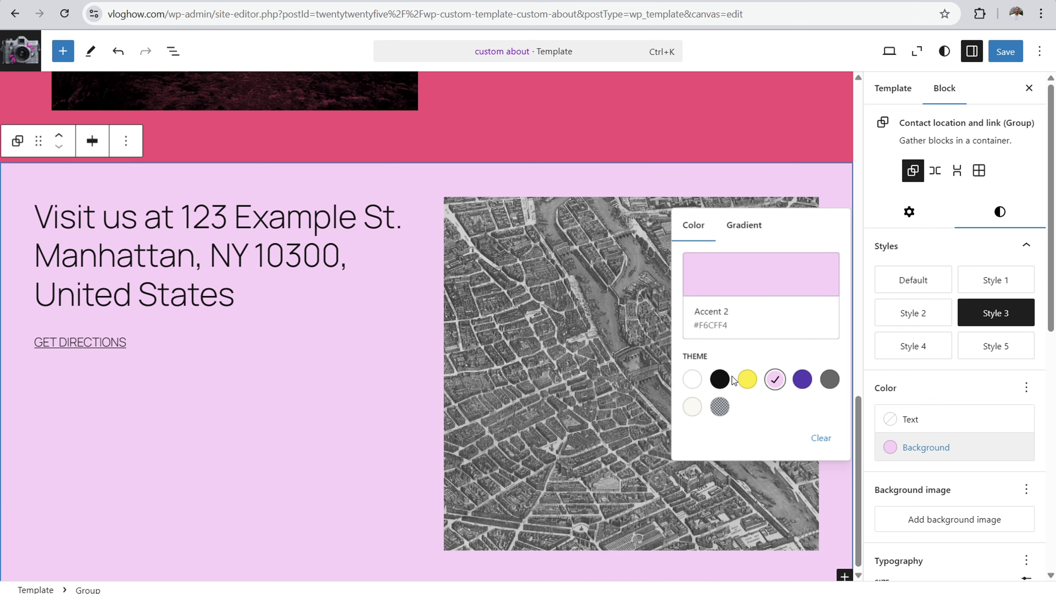
Step: Copy the hex code of the overlay color used by the pink cover block above the contact group
left_click(699, 184)
left_click(787, 133)
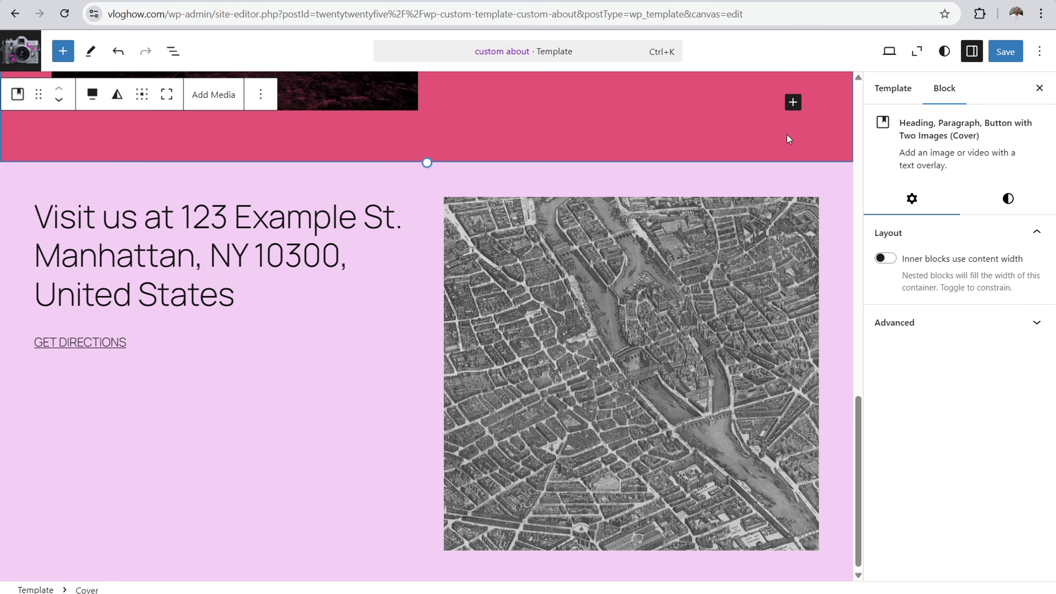
left_click(1007, 200)
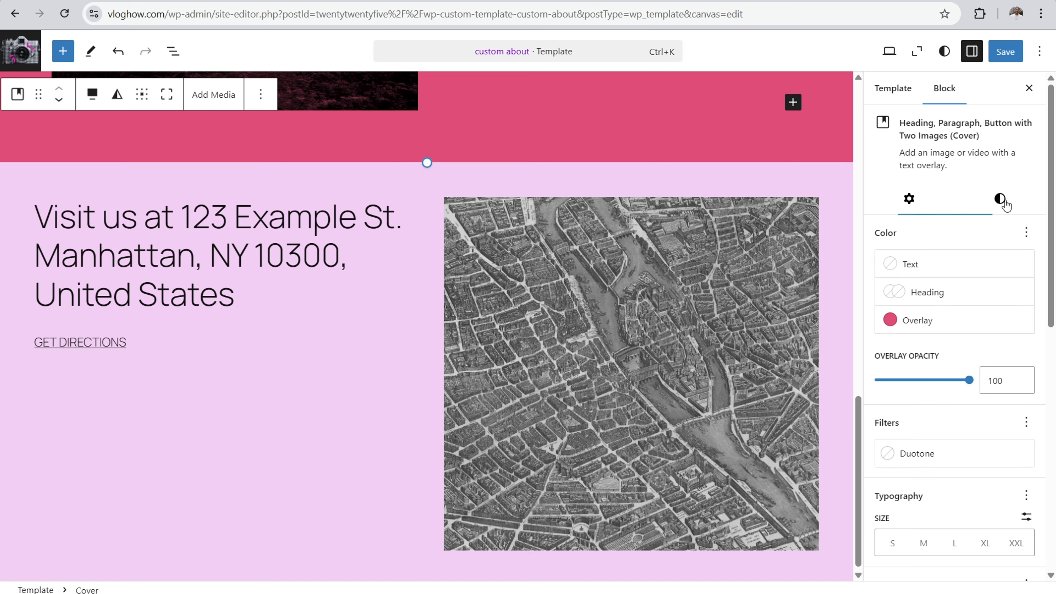
left_click(941, 328)
left_click(731, 367)
left_click_drag(573, 409, 537, 408)
right_click(553, 409)
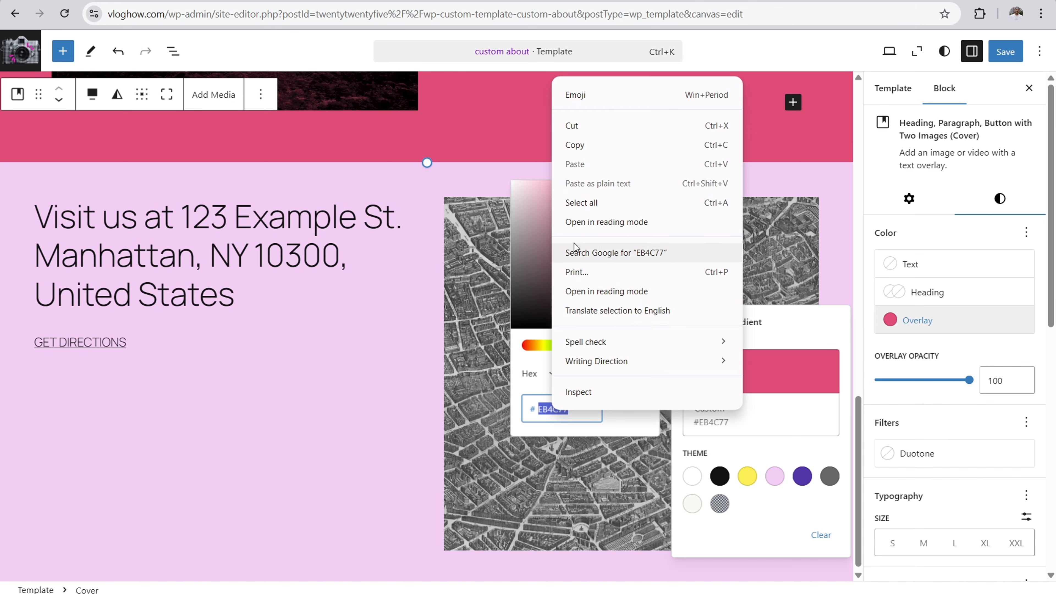
left_click(592, 144)
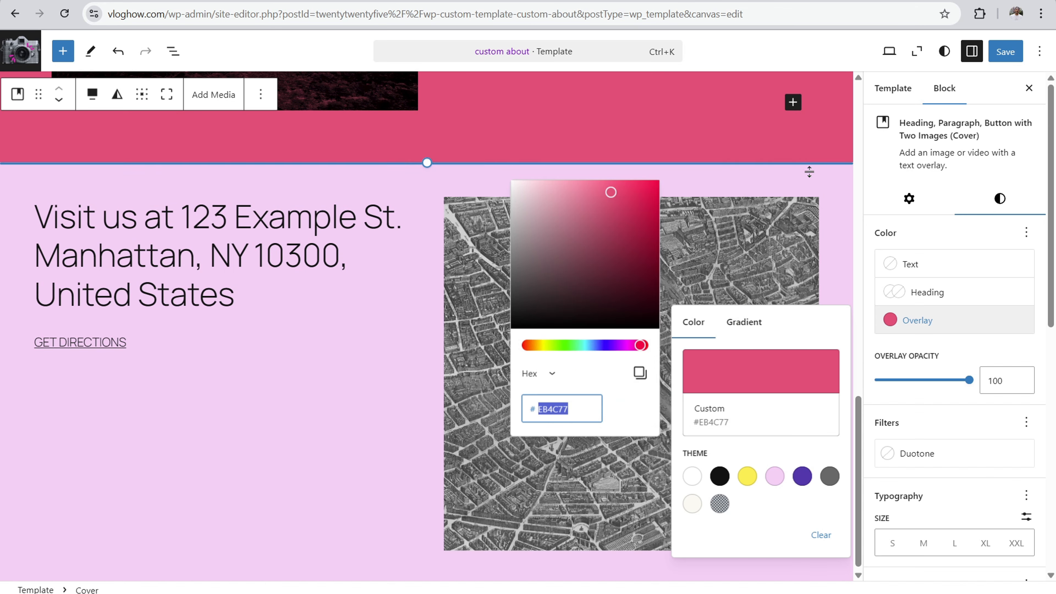
Step: Replace the Contact location and link group's background color with the copied hex value #EB4C77
left_click(814, 182)
left_click(1000, 213)
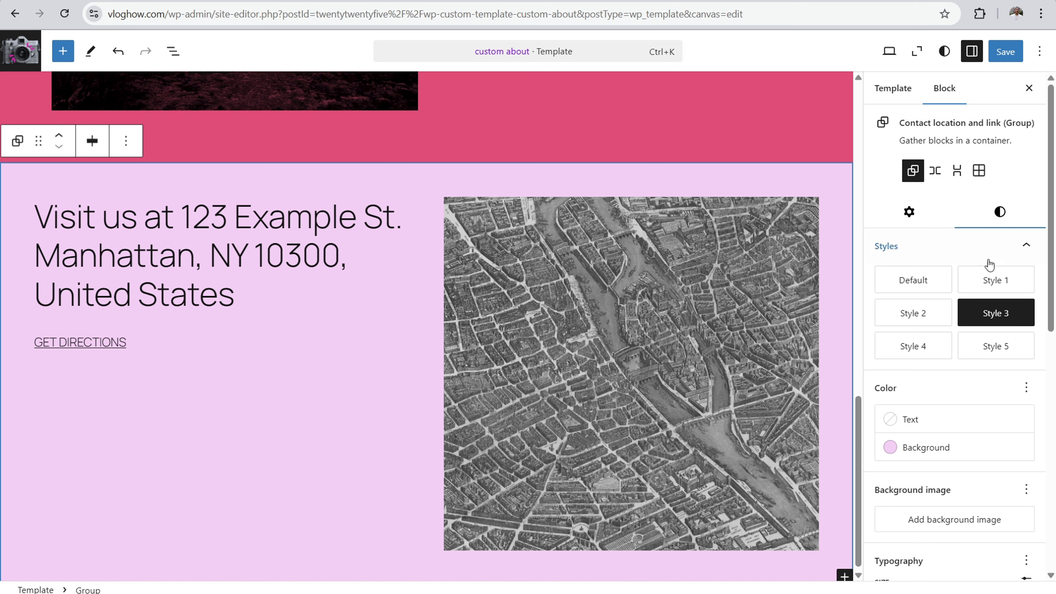
left_click(914, 447)
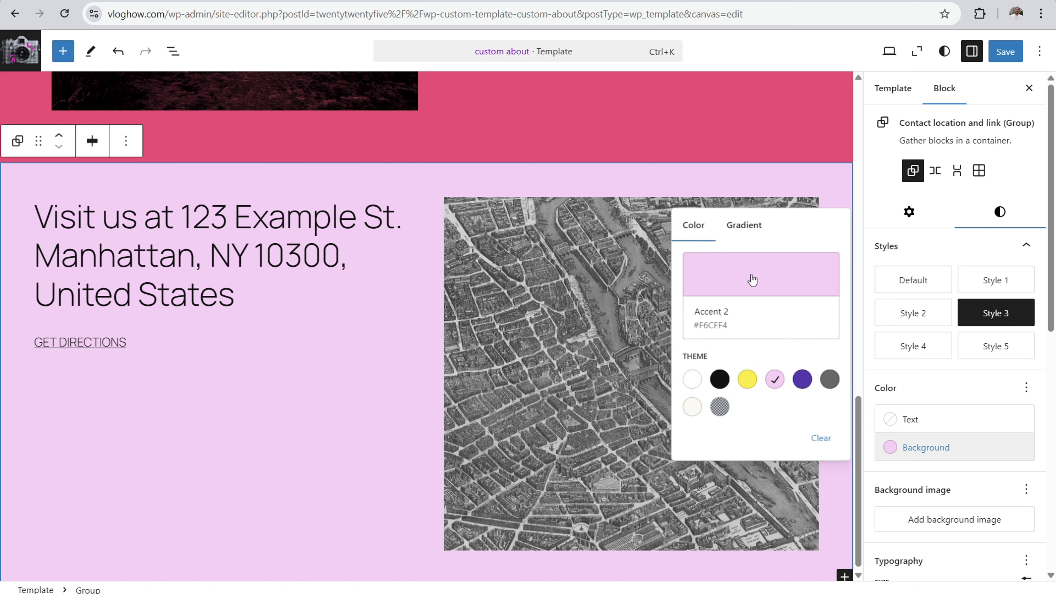
left_click(701, 293)
left_click_drag(574, 501, 536, 500)
key("BackSpace")
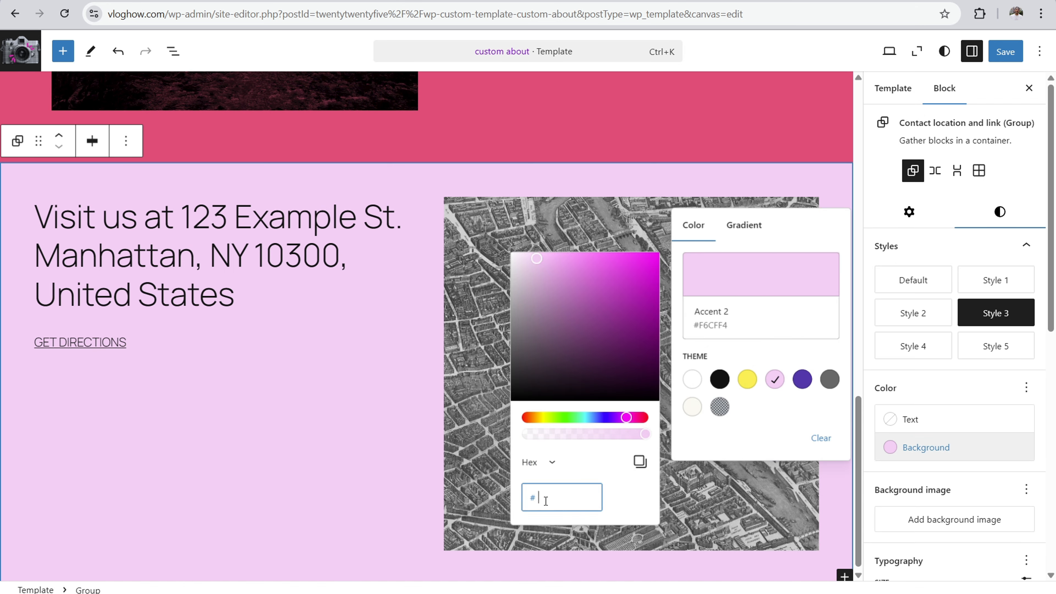
right_click(544, 500)
left_click(571, 344)
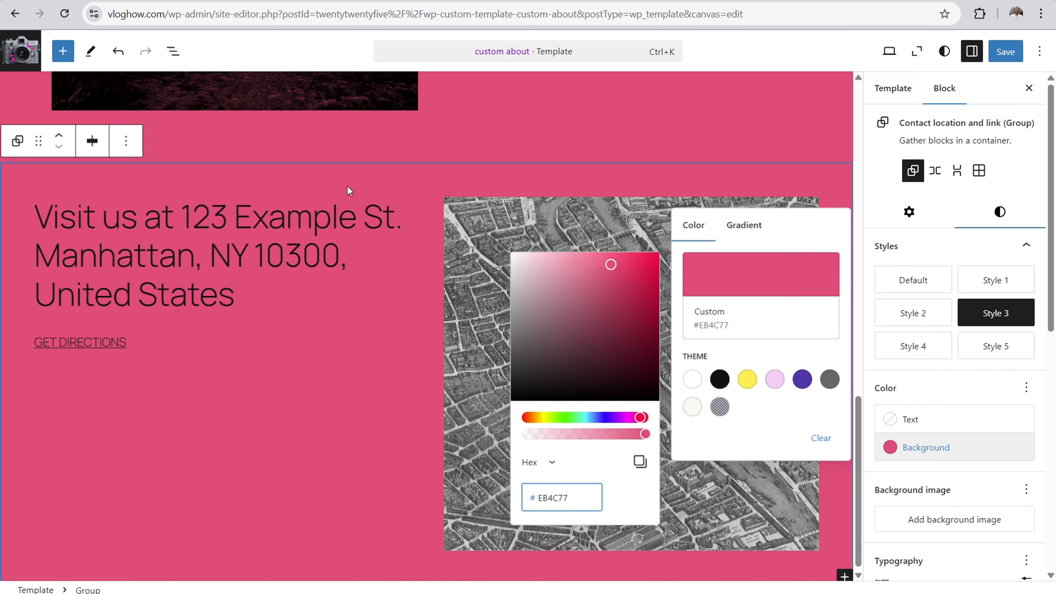
left_click(387, 210)
Step: Review the whole template in the zoomed-out view and save the changes to both Pages and custom about
scroll(623, 349, "up", 10)
scroll(642, 353, "up", 5)
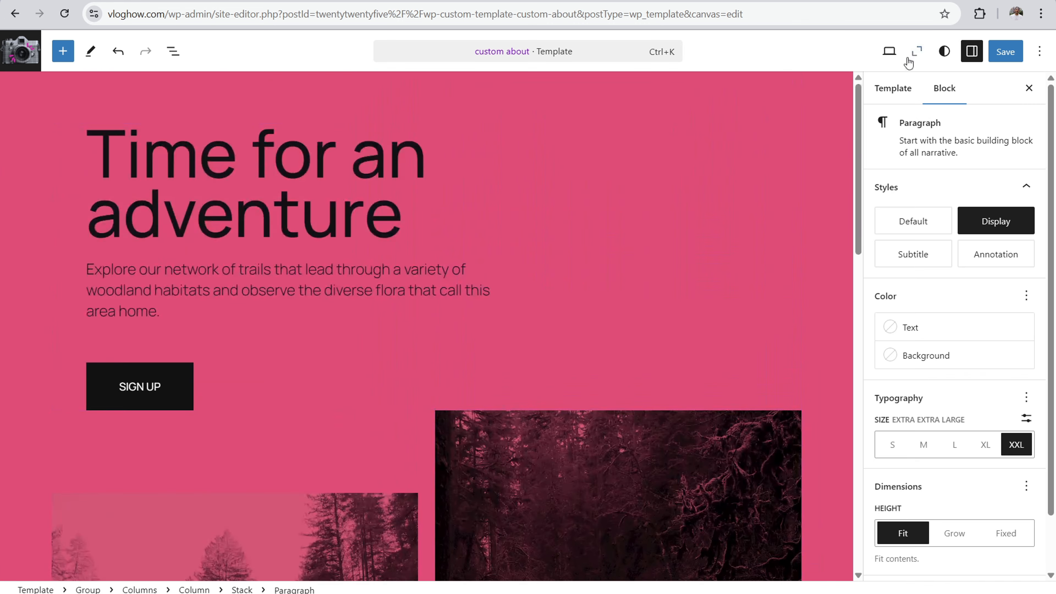
left_click(917, 51)
scroll(389, 223, "down", 2)
scroll(419, 224, "down", 5)
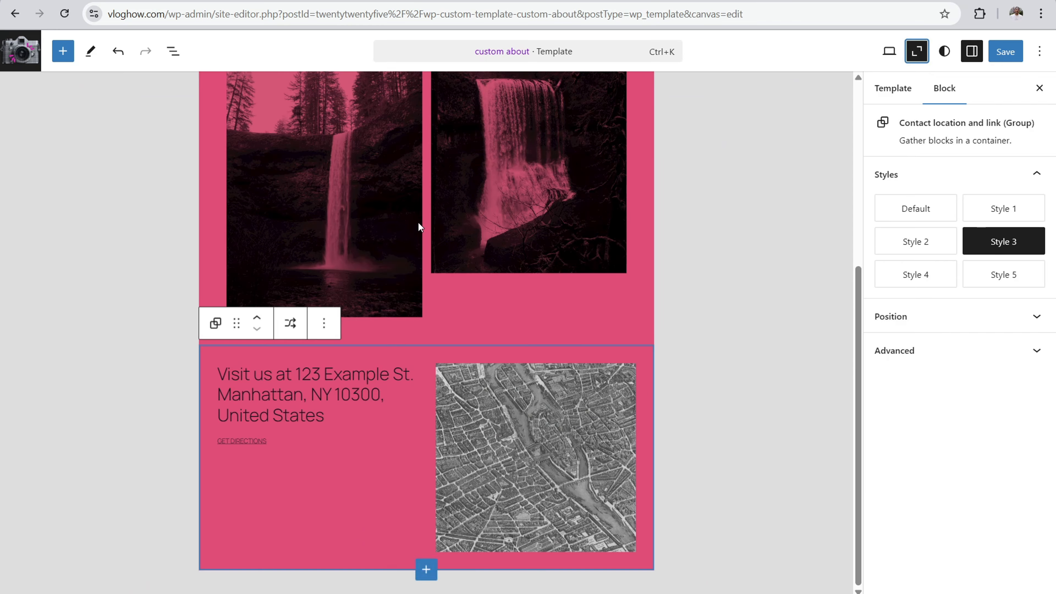
scroll(439, 249, "up", 7)
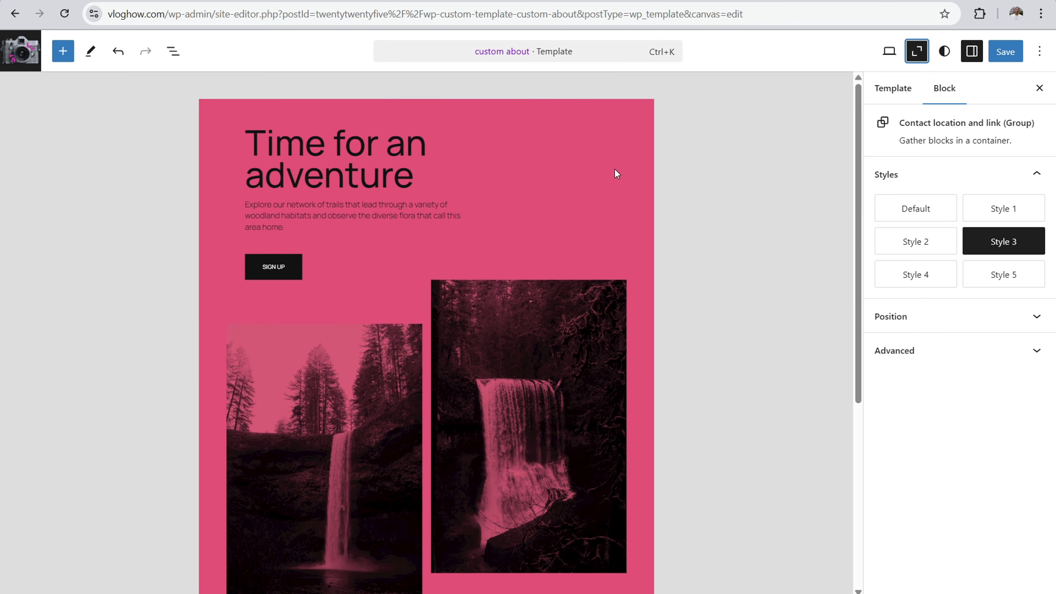
left_click(1009, 53)
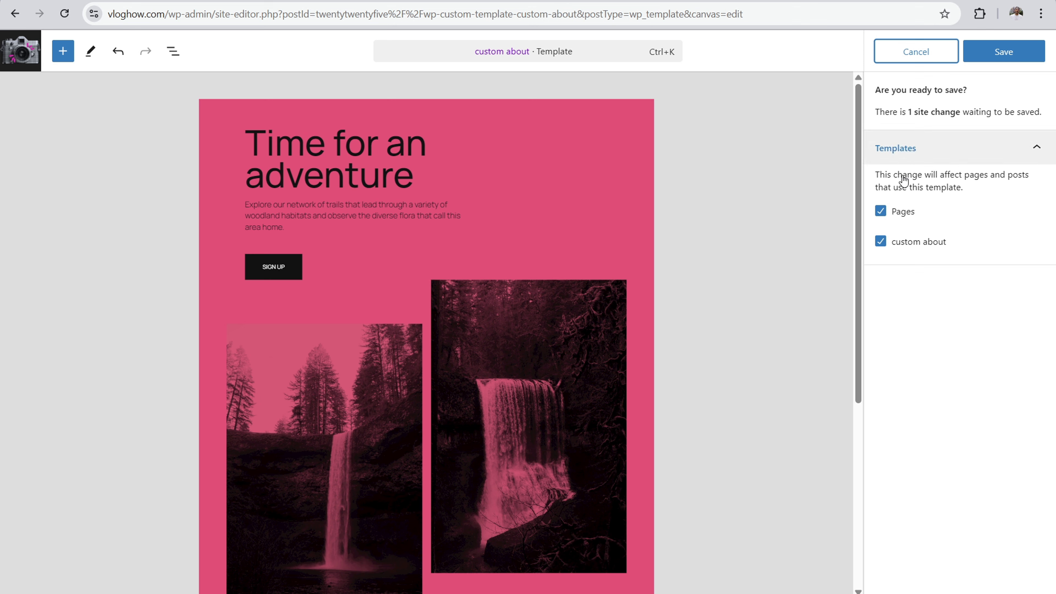
left_click(994, 54)
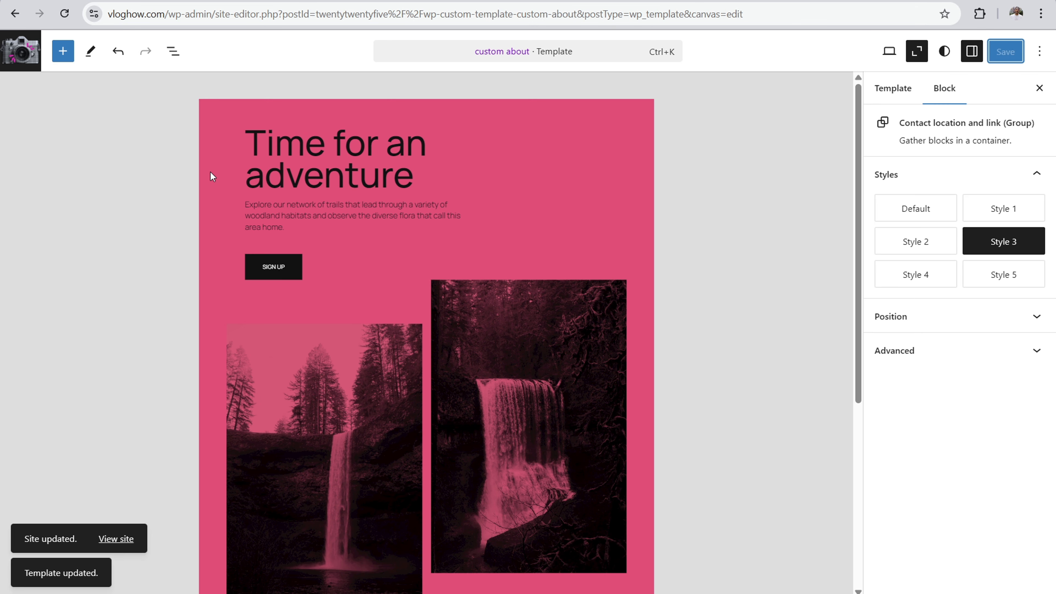
Step: Leave the template editor for the template list and open the vloghow.com site in a new browser tab
left_click(18, 49)
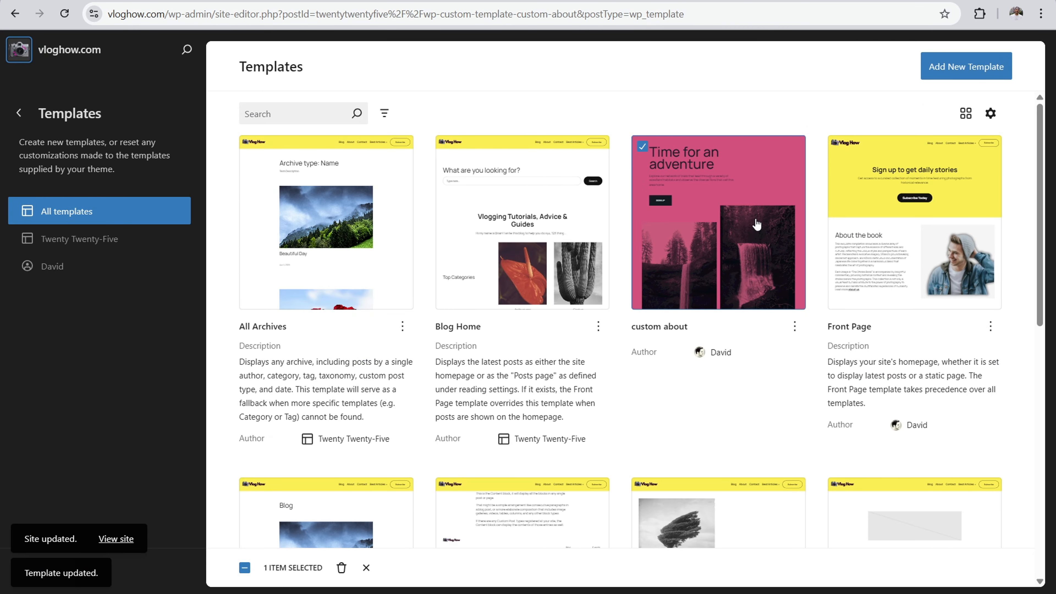
right_click(68, 51)
left_click(83, 64)
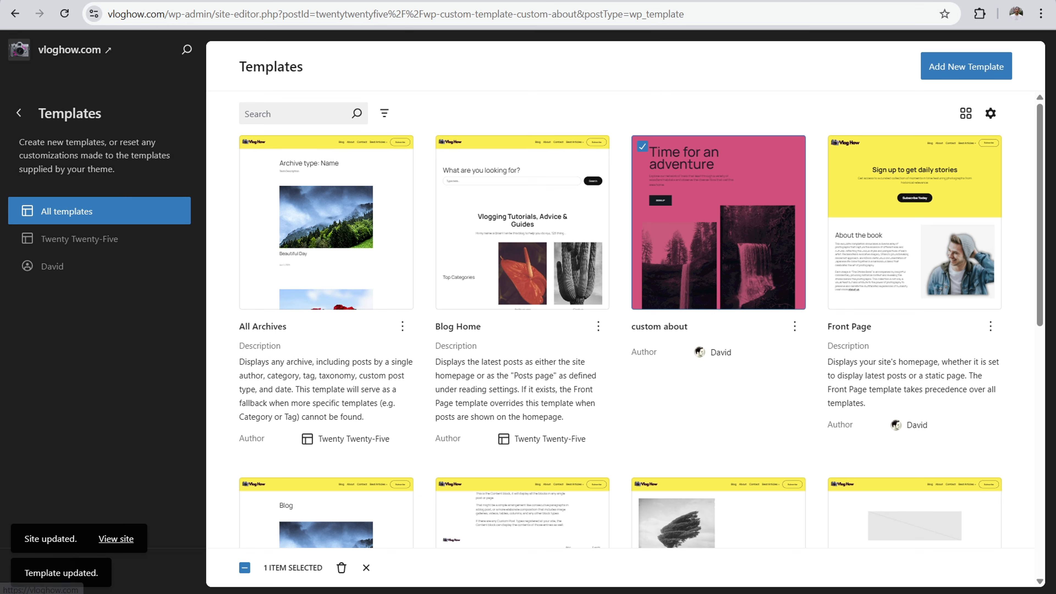
left_click(293, 0)
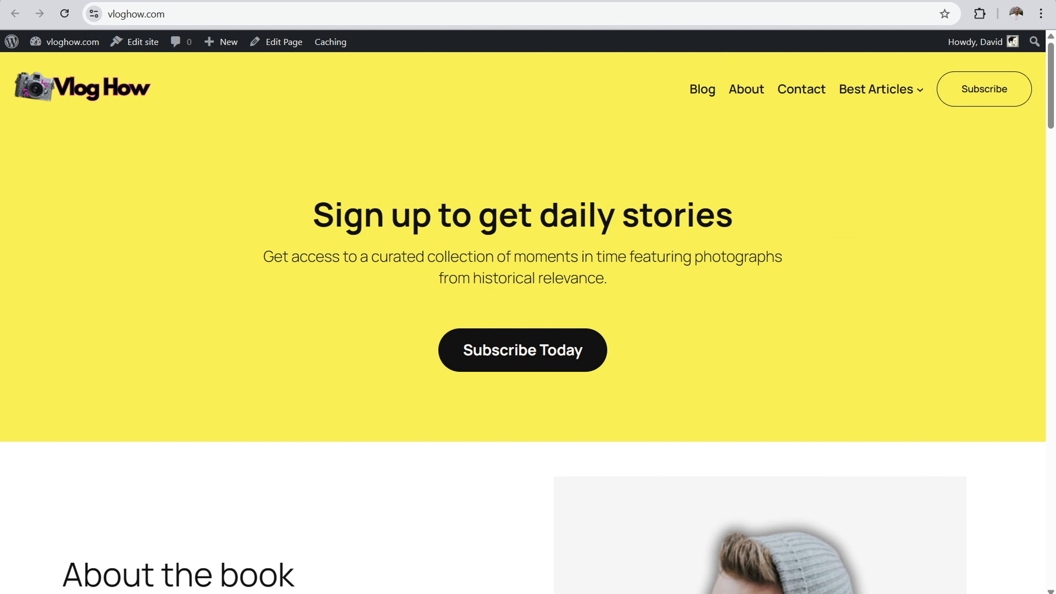
Step: Open the About page for editing through the site's dashboard, dismiss the pattern chooser and select the empty paragraph
left_click(49, 64)
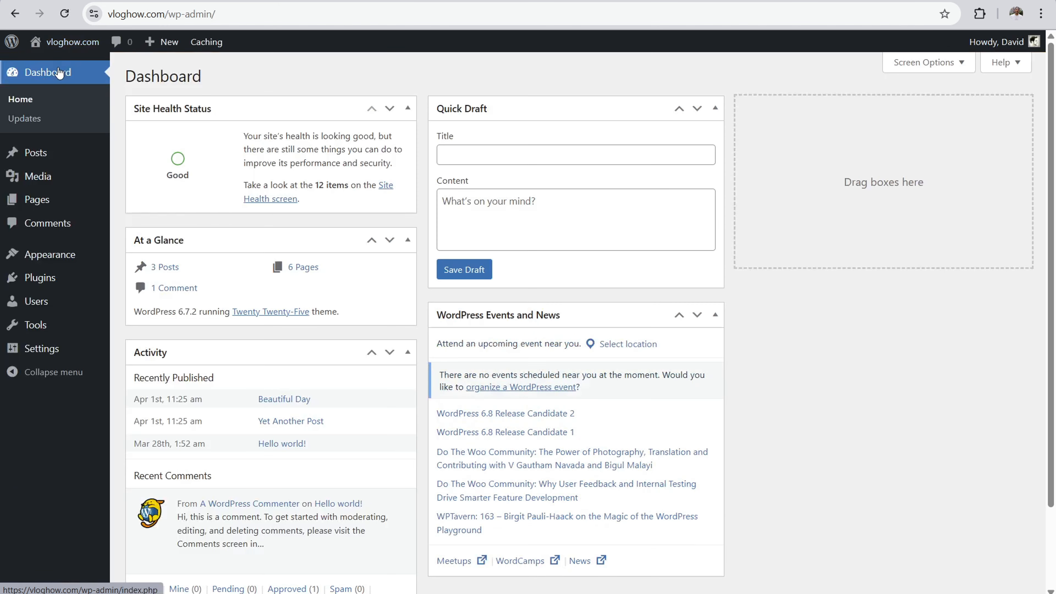
left_click(49, 204)
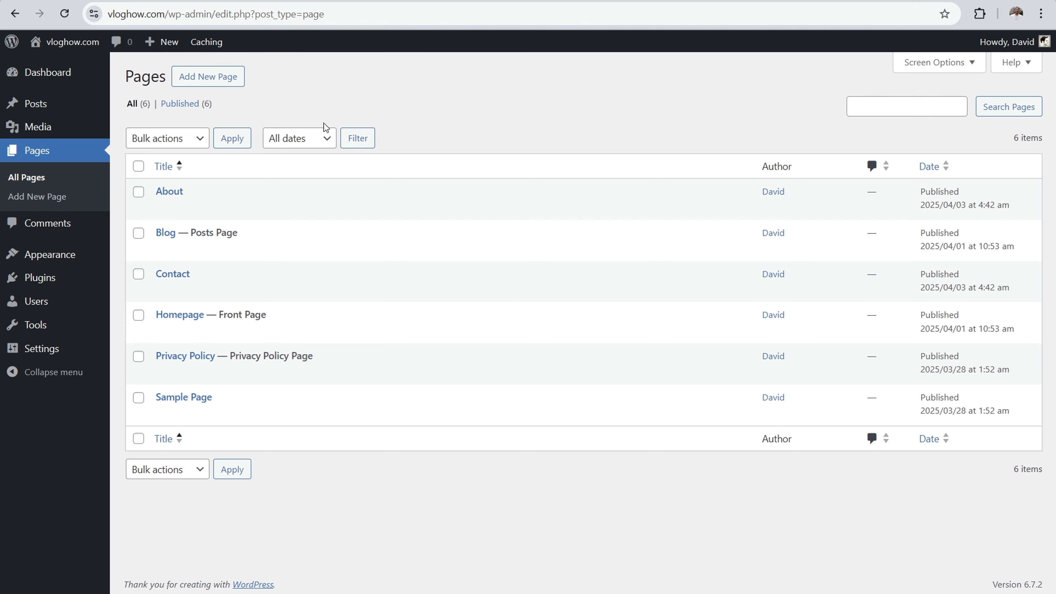
left_click(163, 192)
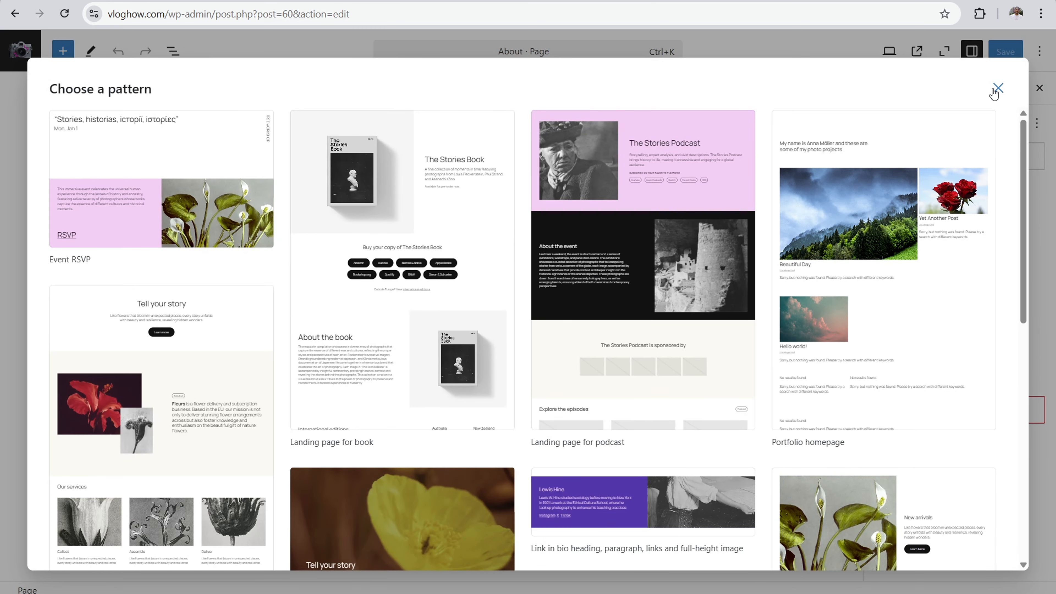
left_click(997, 88)
left_click(645, 181)
left_click(451, 197)
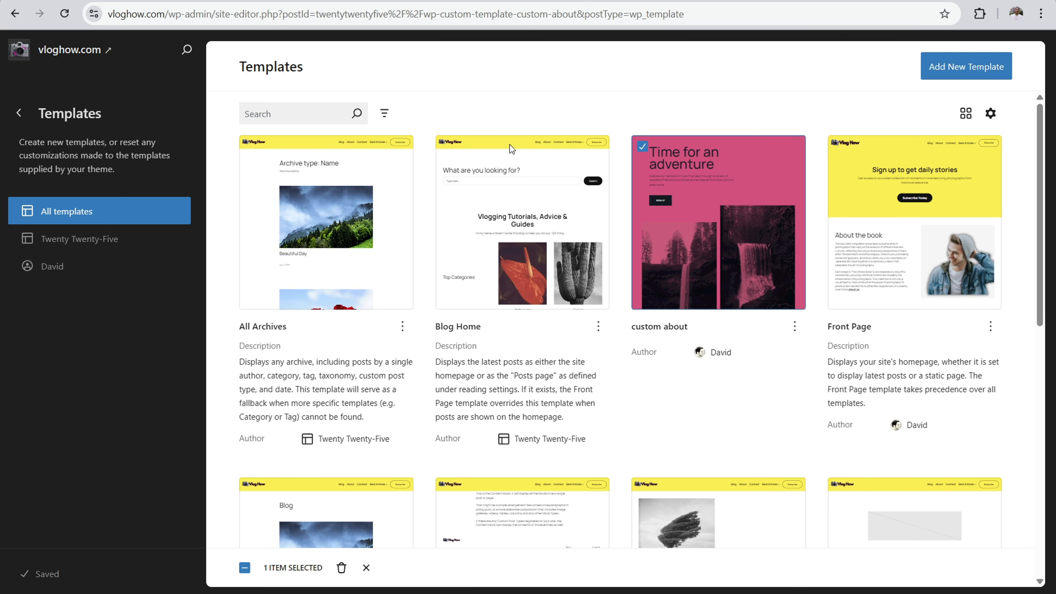
Step: Browse the template list and open the Pages template to examine its layout
left_click_drag(1044, 150, 1048, 179)
scroll(330, 451, "down", 10)
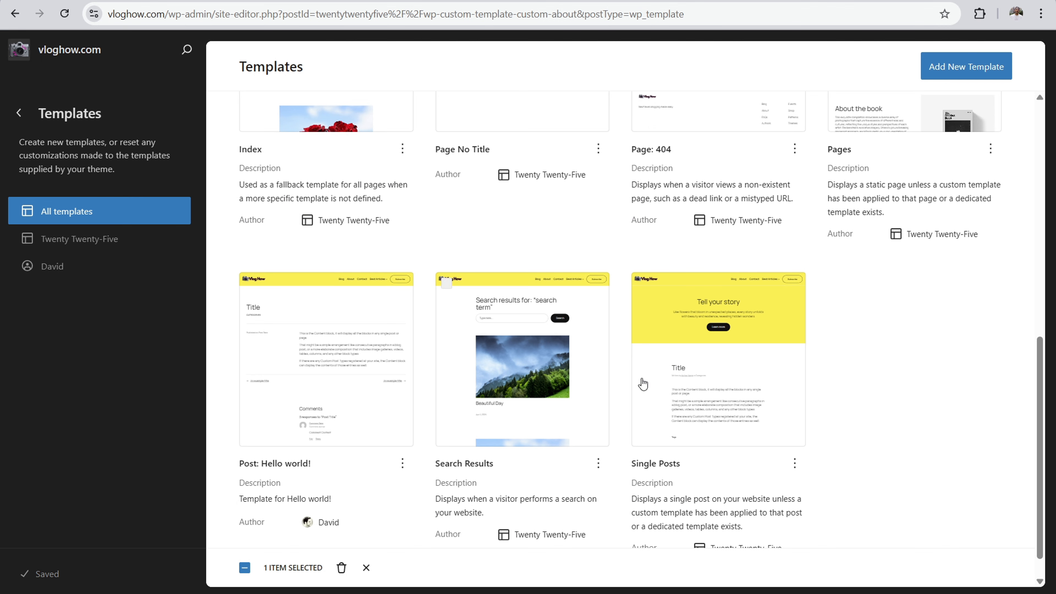
scroll(839, 348, "up", 2)
scroll(907, 277, "up", 3)
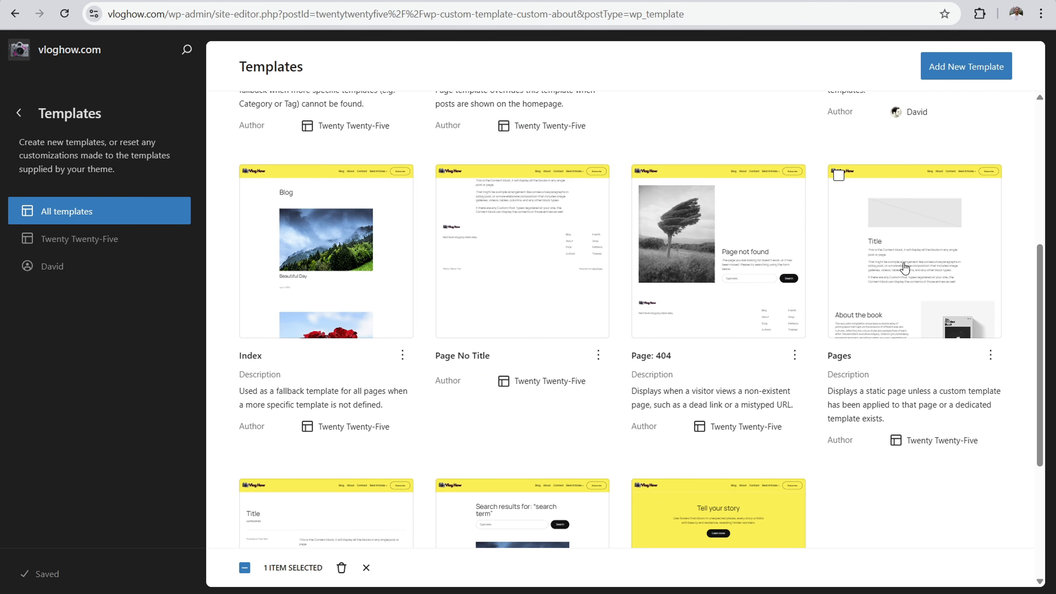
left_click(903, 268)
scroll(146, 304, "down", 5)
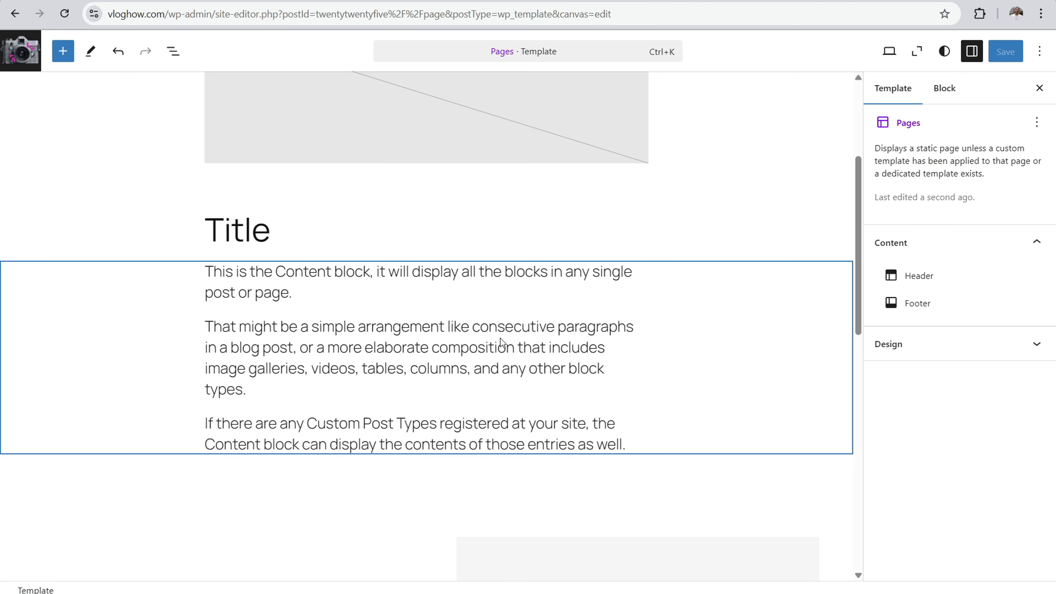
scroll(432, 320, "up", 5)
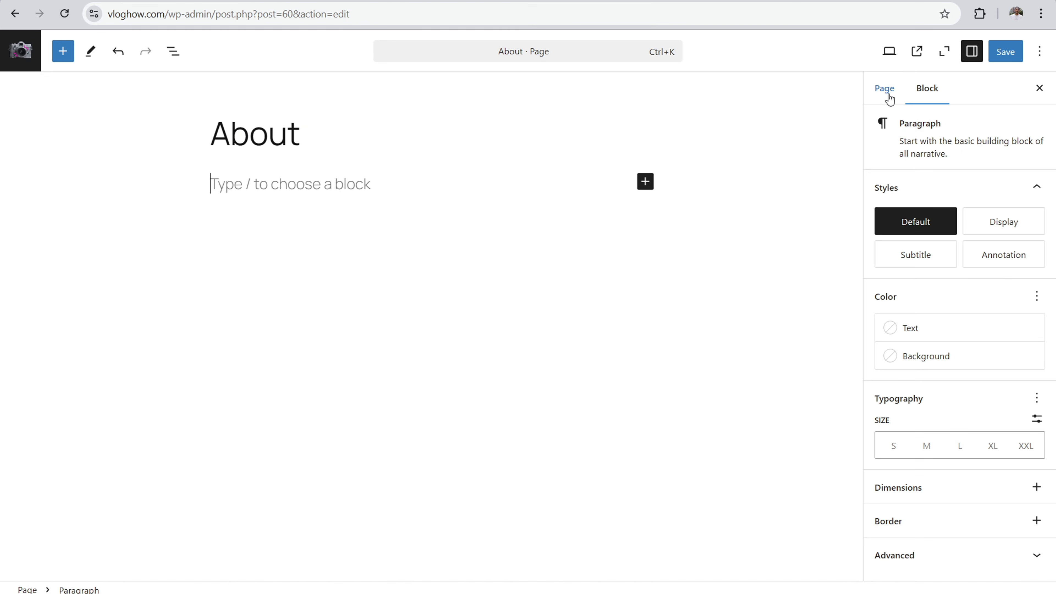
Step: Swap the About page's template to custom about and save the page
left_click(885, 89)
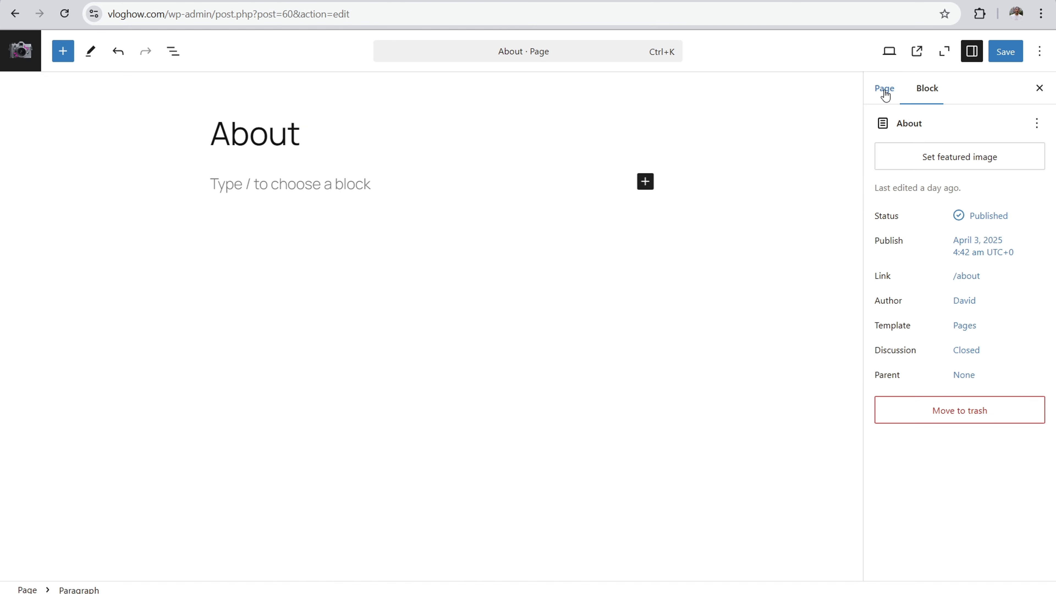
left_click(963, 328)
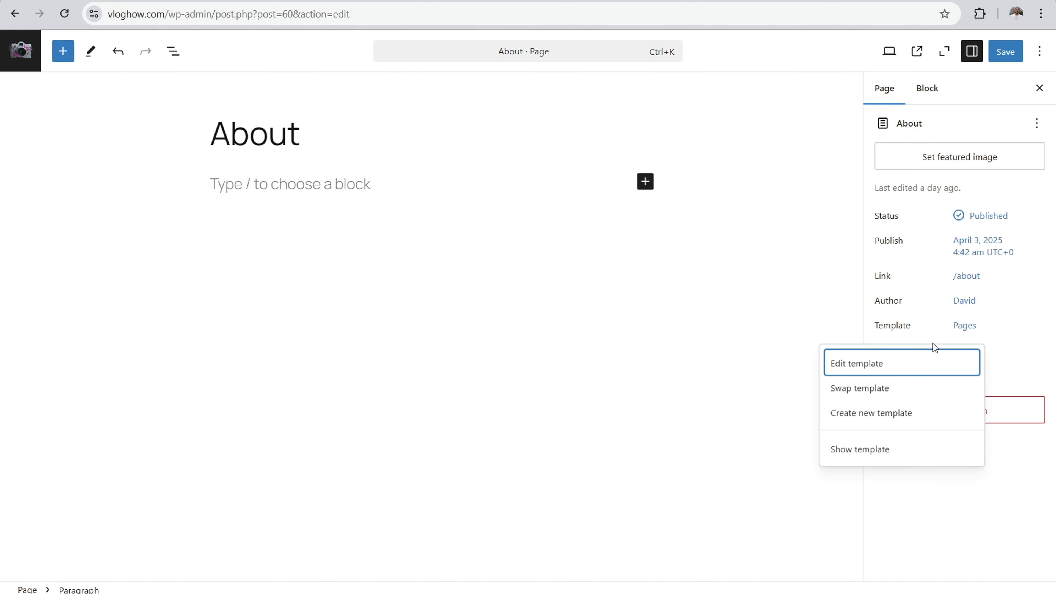
left_click(879, 389)
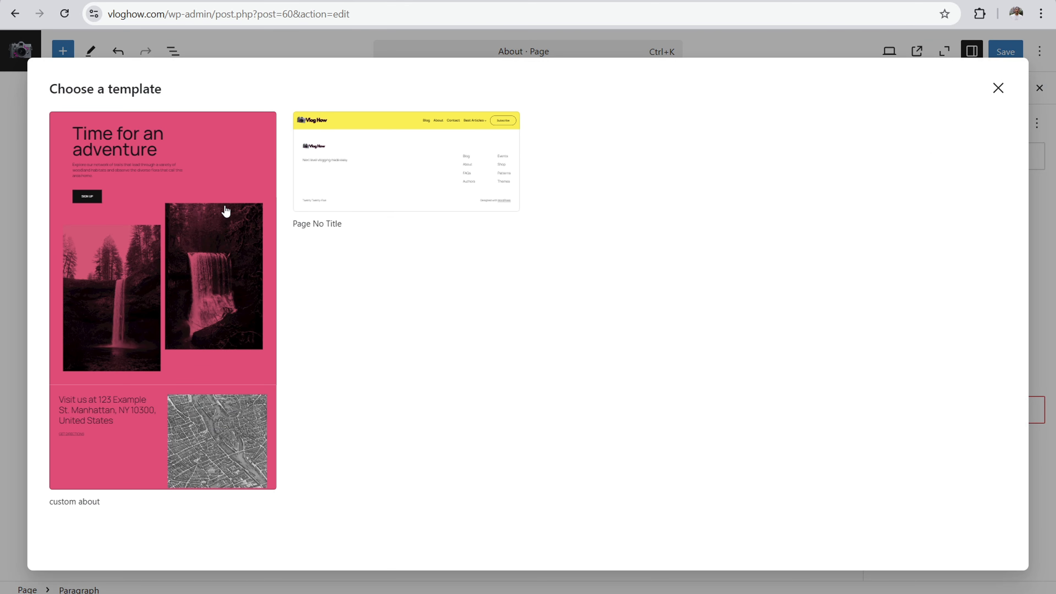
left_click(200, 183)
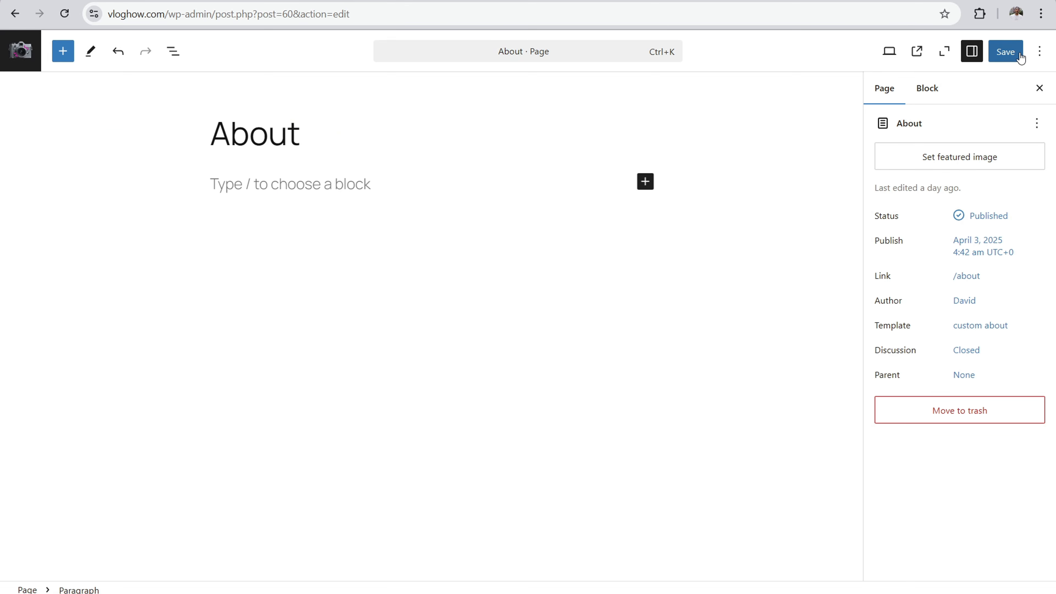
left_click(1008, 52)
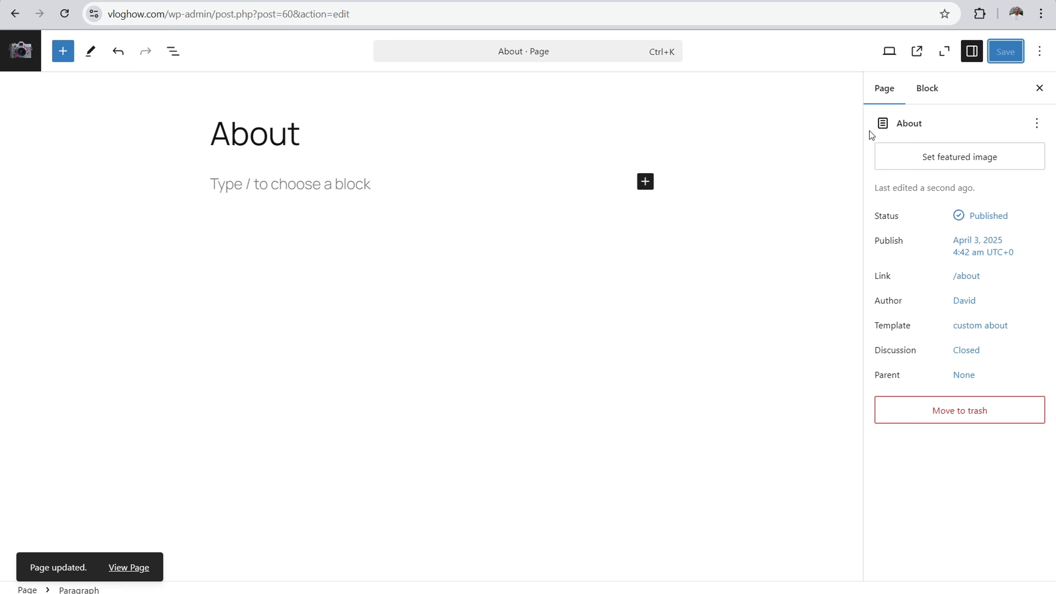
Step: Open the live About page from its permalink and check how the custom about template displays
left_click(965, 276)
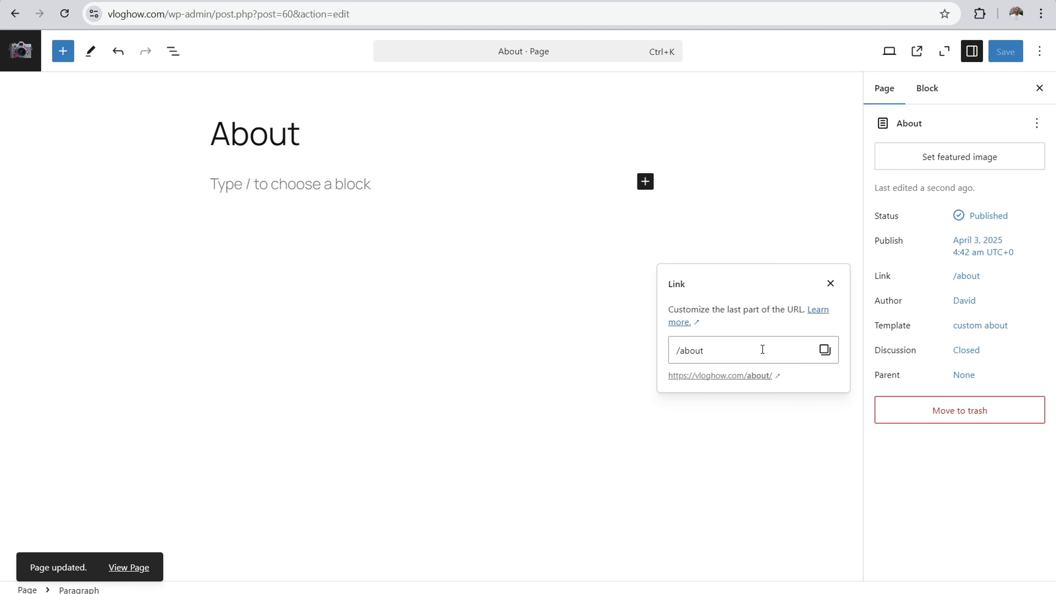
left_click(738, 375)
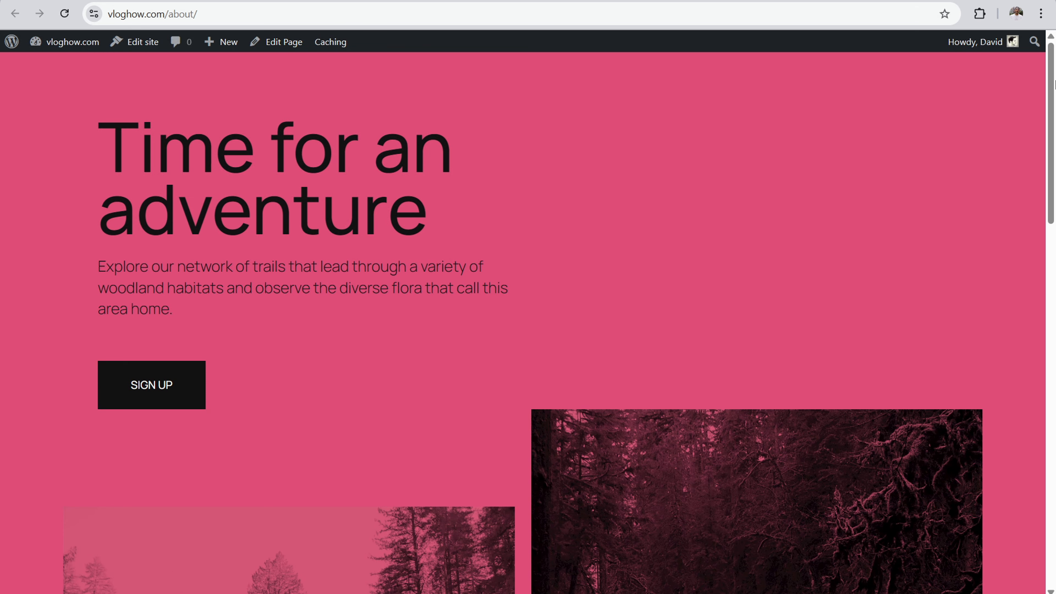
mouse_move(1055, 73)
left_mouse_down()
mouse_move(1054, 432)
mouse_move(1054, 71)
left_mouse_up()
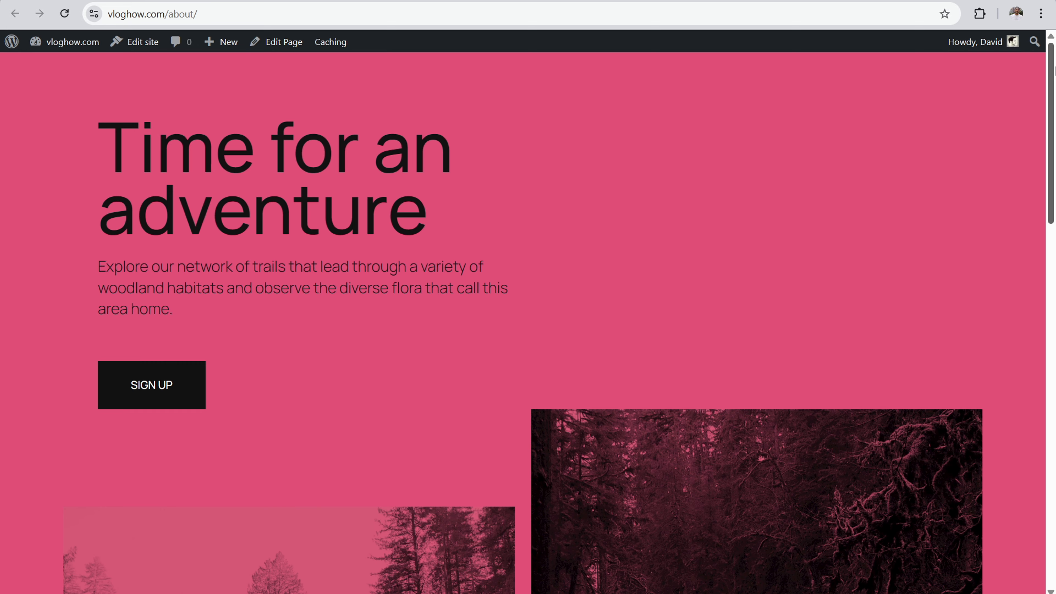
mouse_move(1053, 100)
left_mouse_down()
mouse_move(1052, 407)
mouse_move(1053, 97)
left_mouse_up()
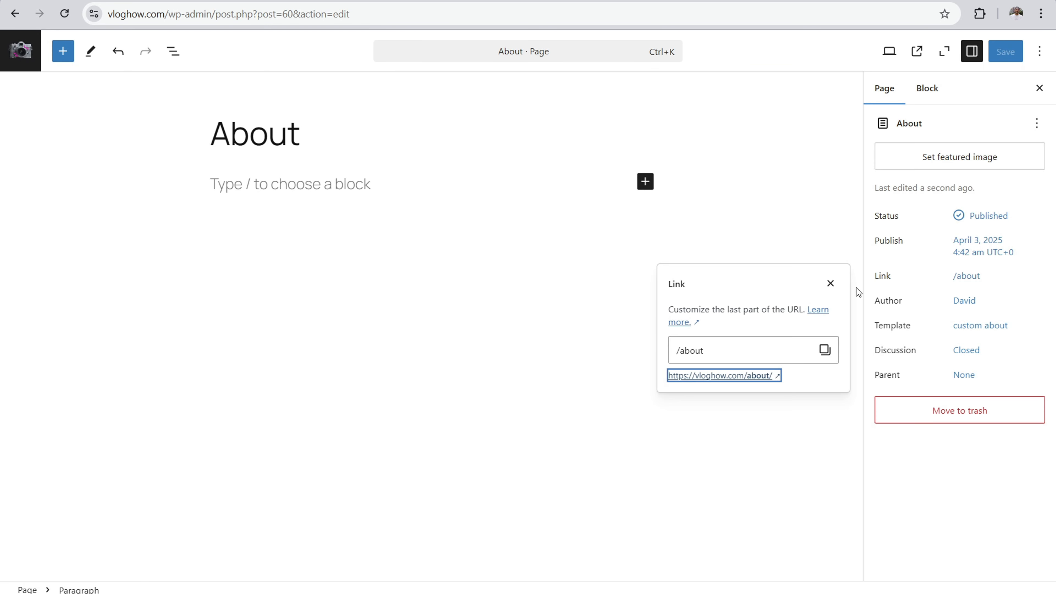
Step: Switch the About page back to the default template and save the page
left_click(997, 328)
left_click(998, 328)
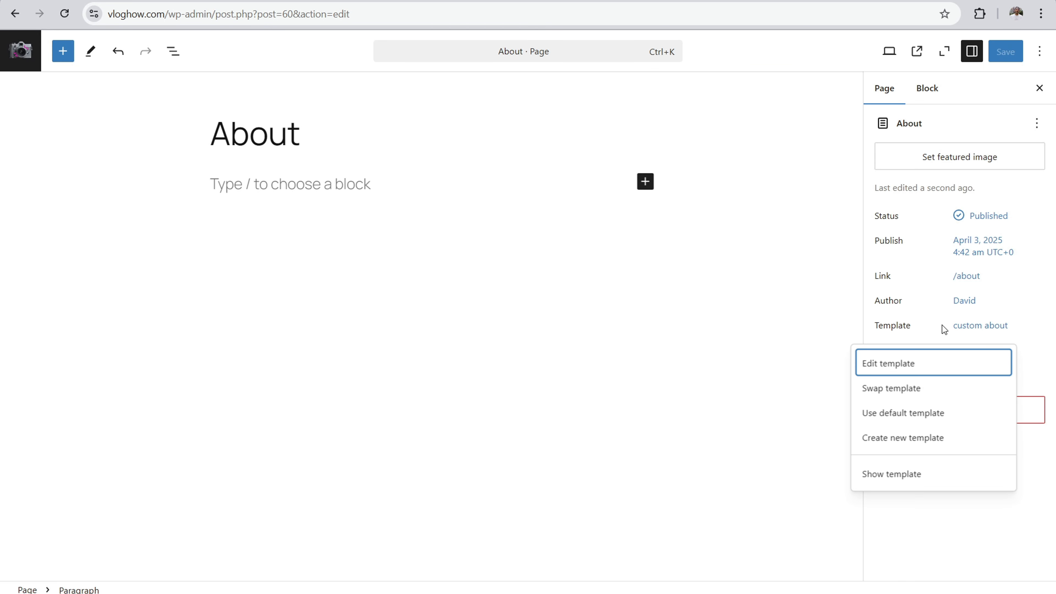
left_click(916, 391)
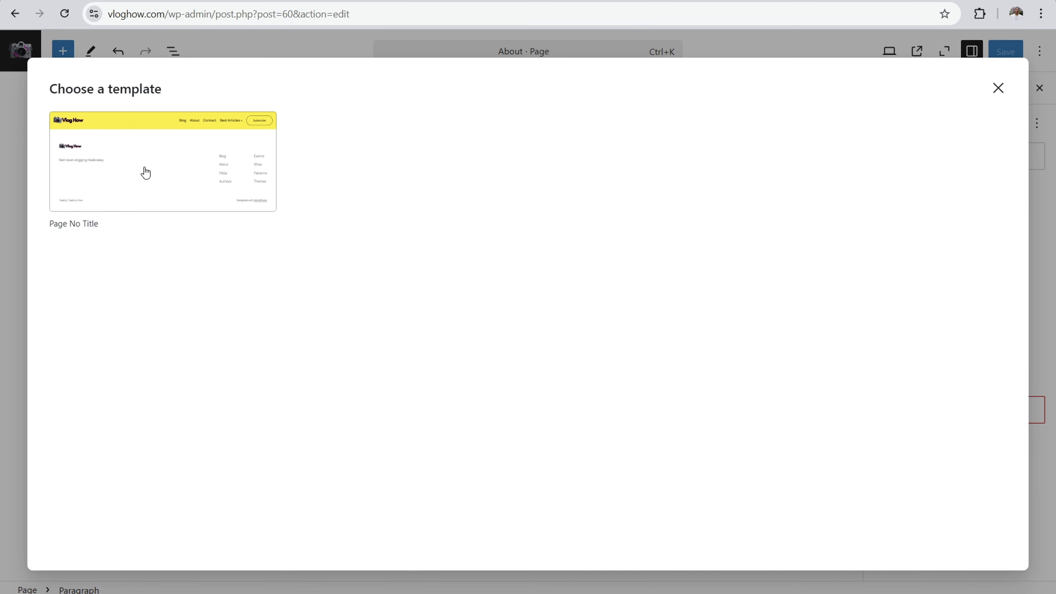
left_click(999, 93)
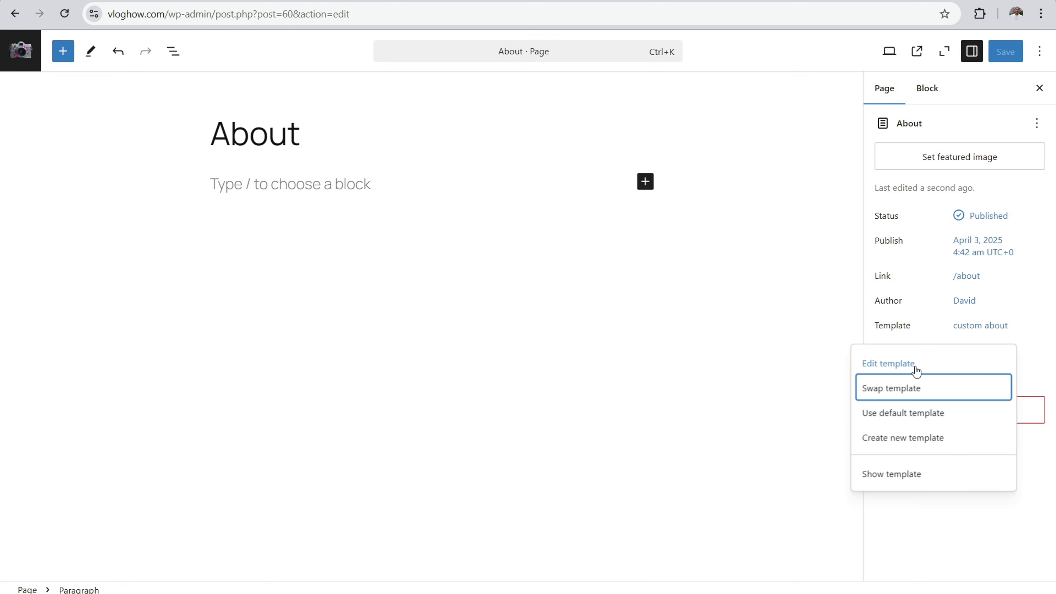
left_click(888, 413)
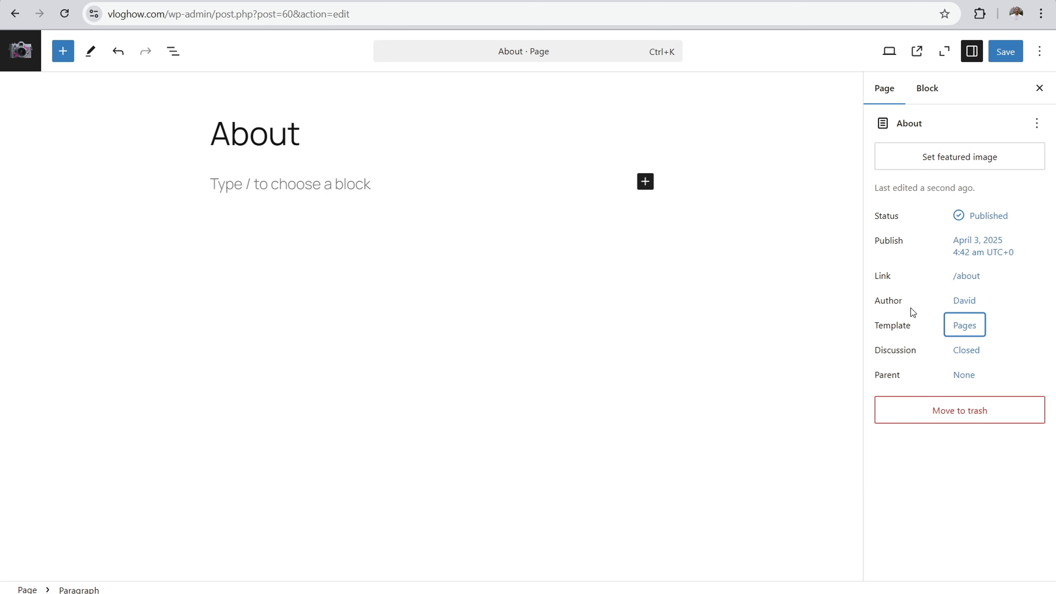
left_click(1015, 55)
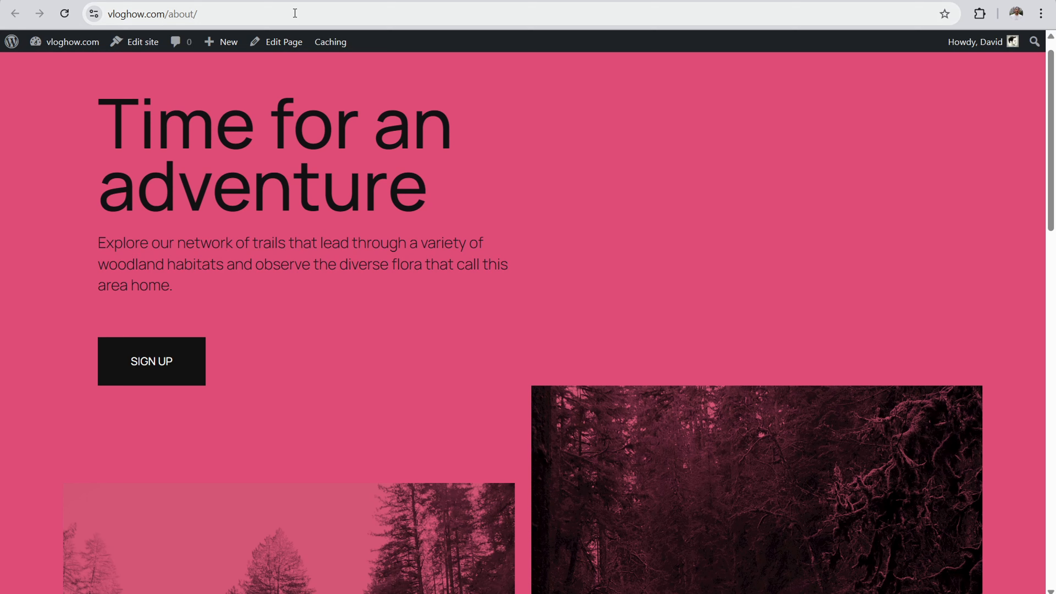
Step: Leave the Pages template for the template list, visit the live vloghow.com site and open its About page
left_click(295, 12)
key("Return")
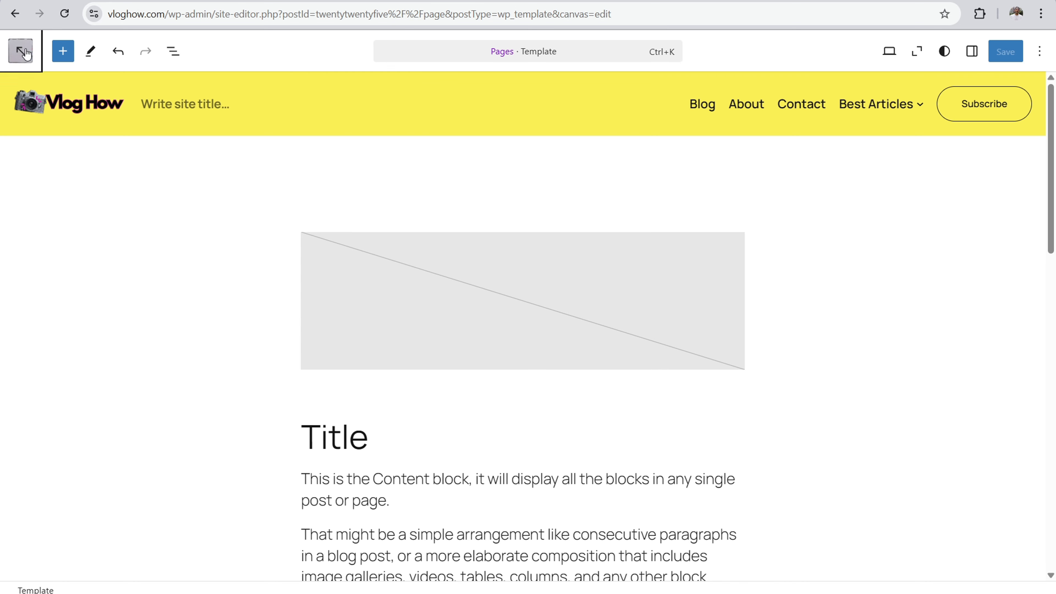
left_click(24, 50)
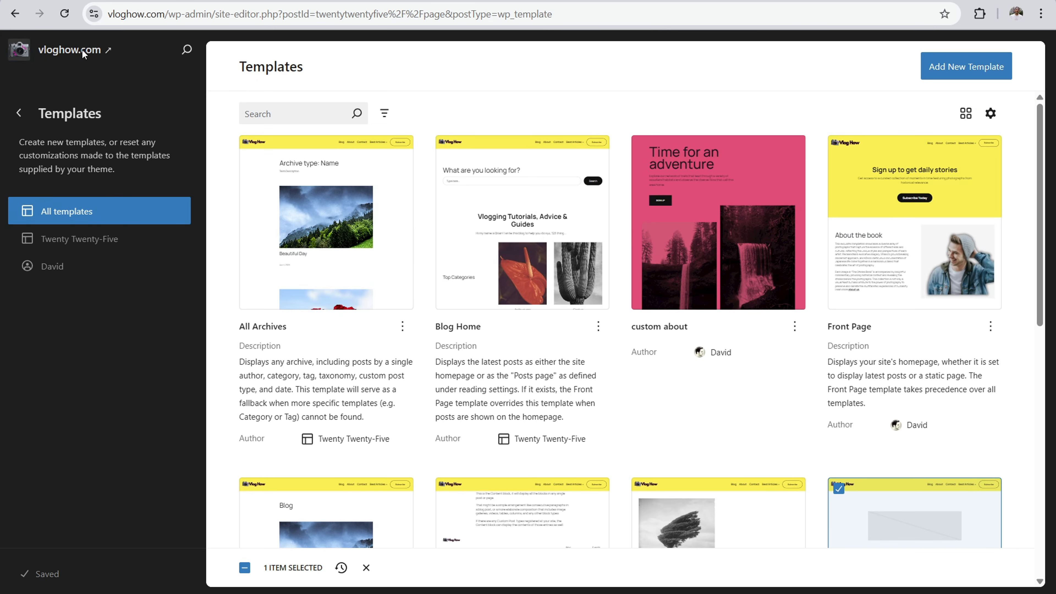
left_click(82, 50)
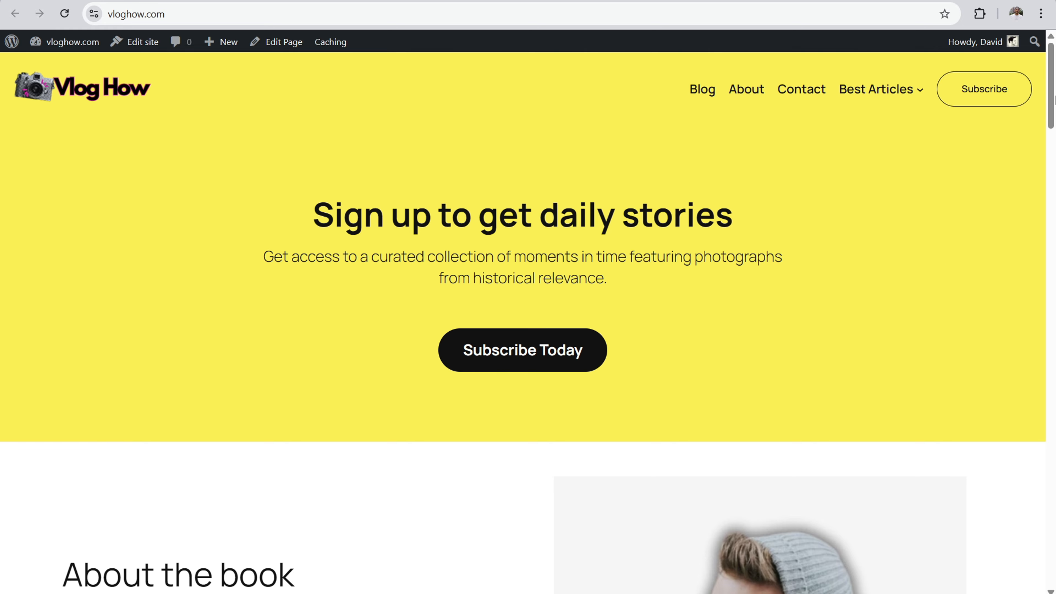
mouse_move(1055, 100)
left_mouse_down()
mouse_move(1054, 461)
mouse_move(1054, 100)
left_mouse_up()
left_click(745, 89)
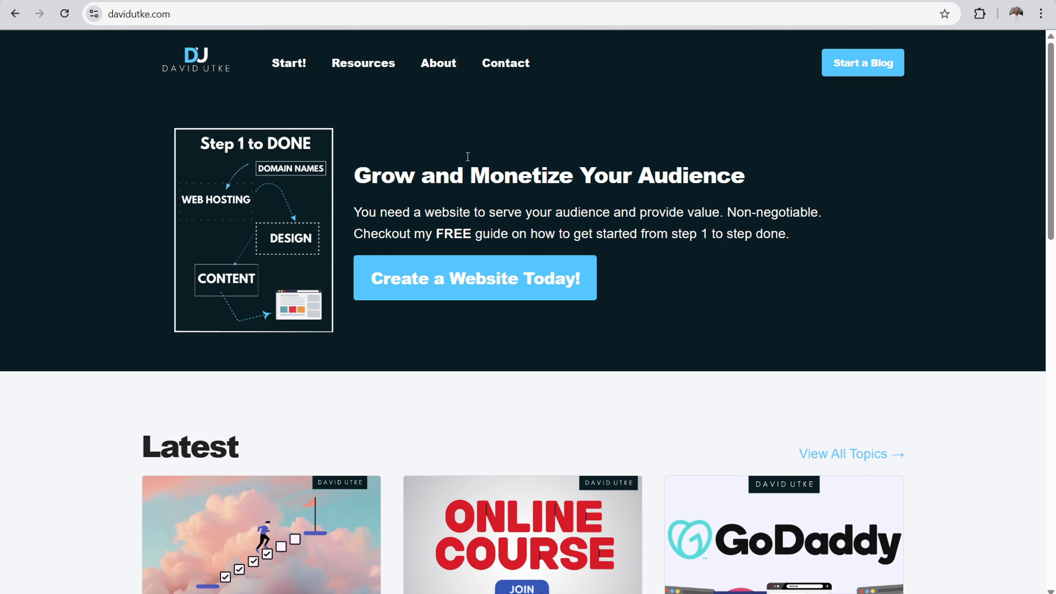
Step: Open the About page of the author's personal website and review its content from the heading to the footer
left_click(434, 67)
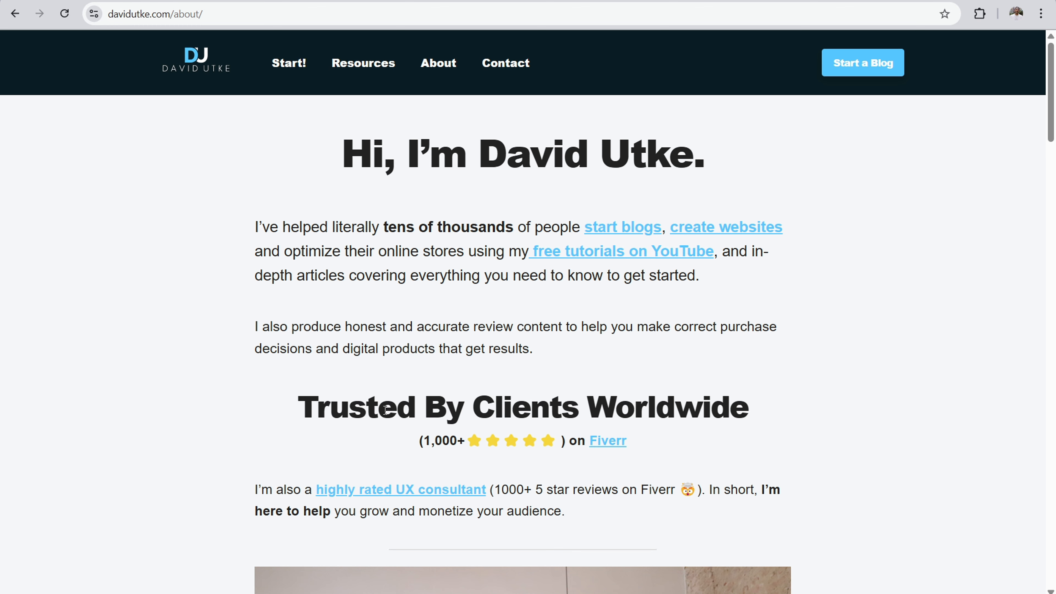
left_click_drag(386, 410, 643, 412)
left_click_drag(1050, 105, 1040, 531)
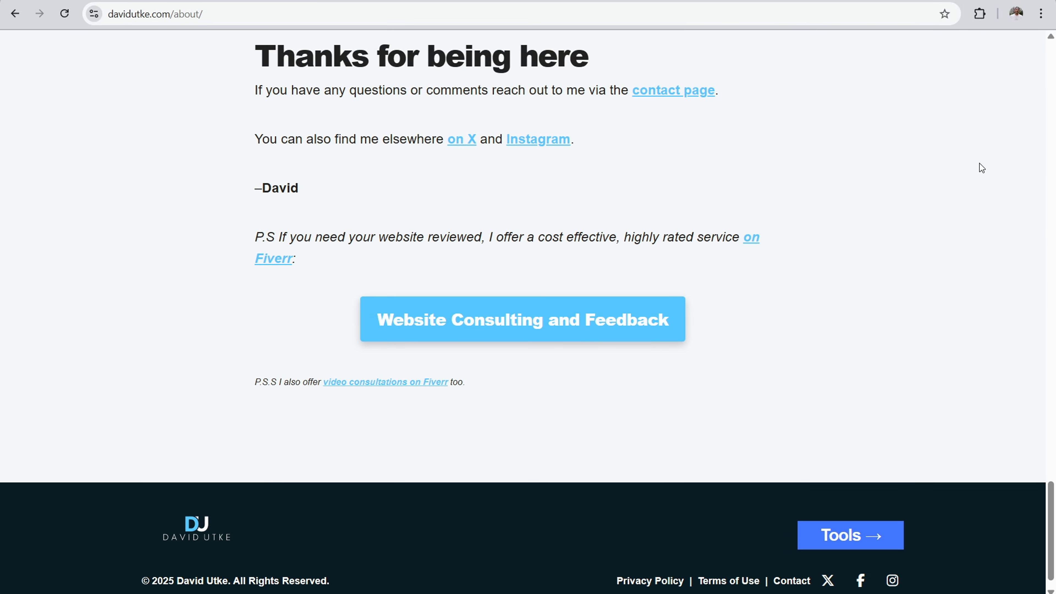
left_click_drag(1053, 532, 1051, 85)
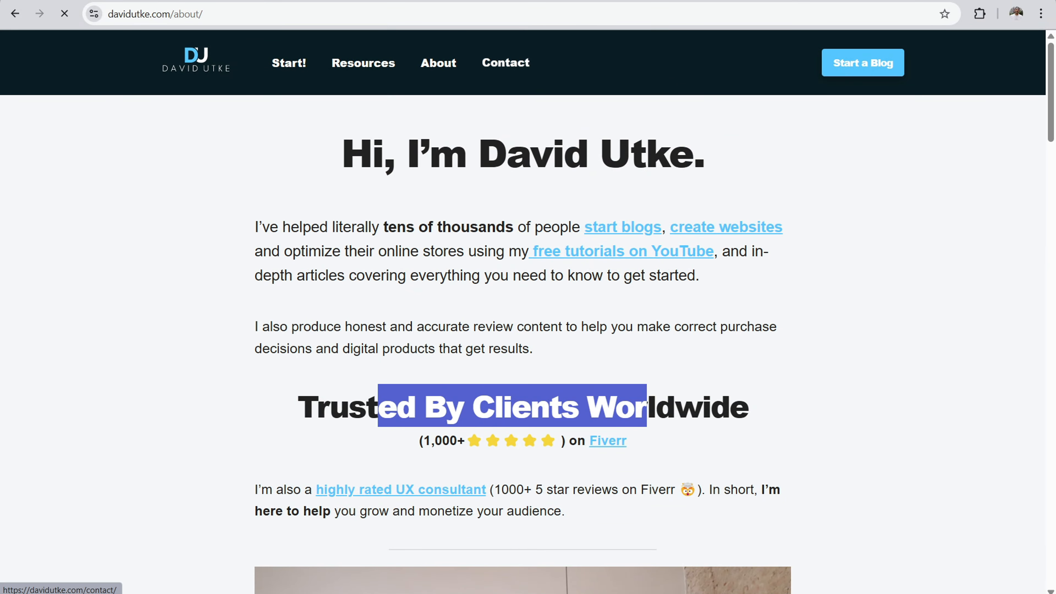
Step: Open the personal website's Contact page and examine its heading, email instructions, consulting offer, social links and footer
left_click(505, 63)
left_click_drag(214, 150, 628, 235)
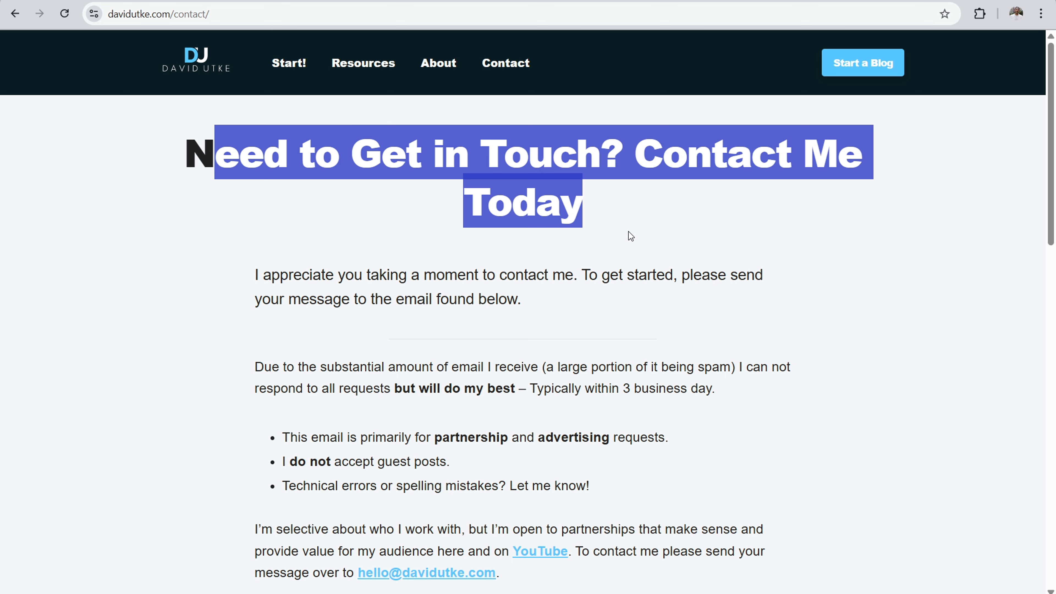
scroll(404, 452, "down", 5)
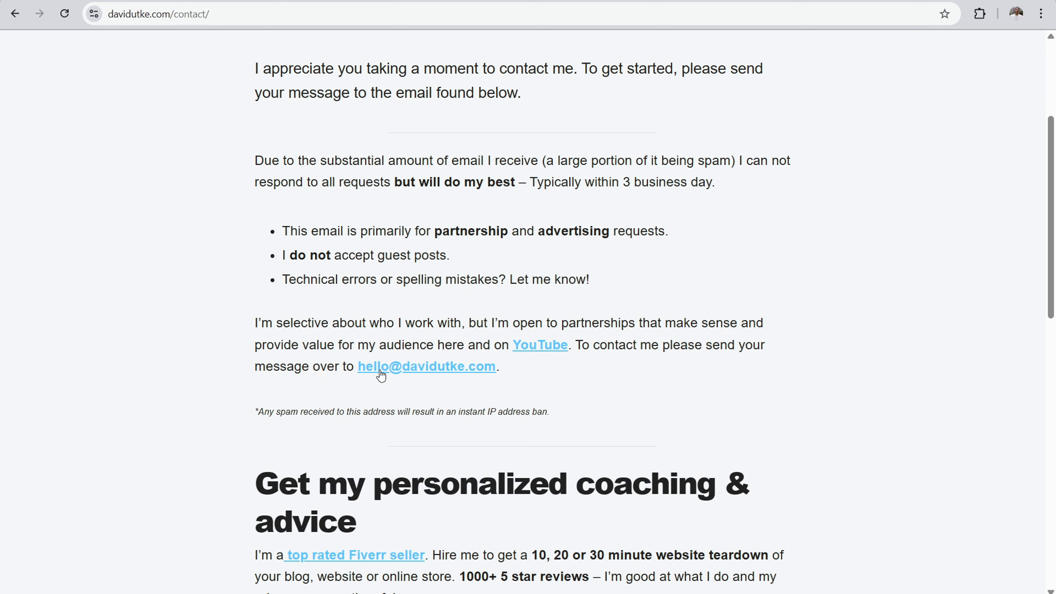
scroll(405, 301, "up", 5)
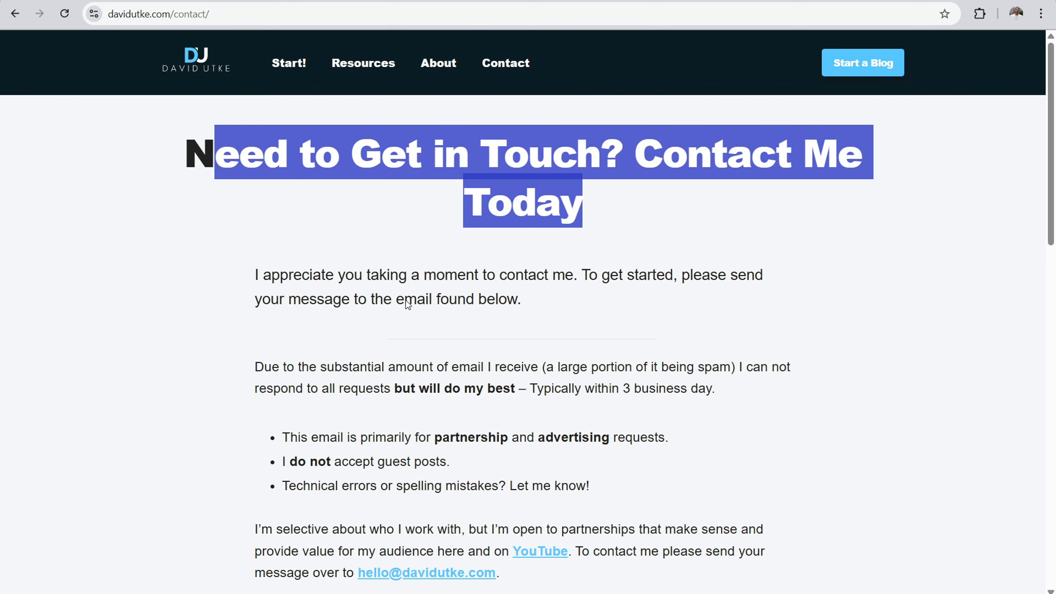
left_click(450, 148)
scroll(419, 219, "down", 7)
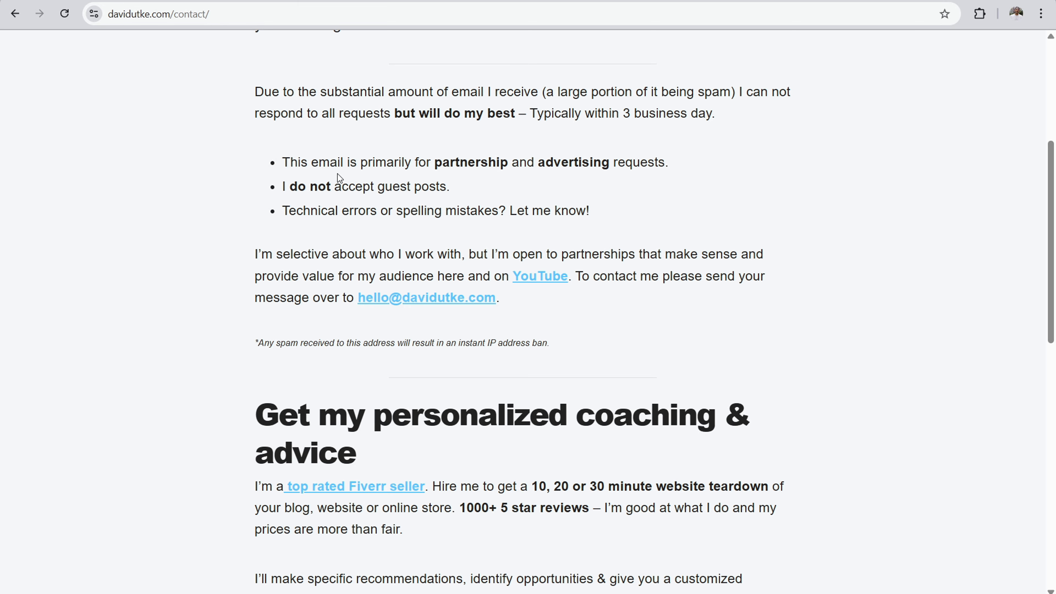
scroll(337, 173, "up", 7)
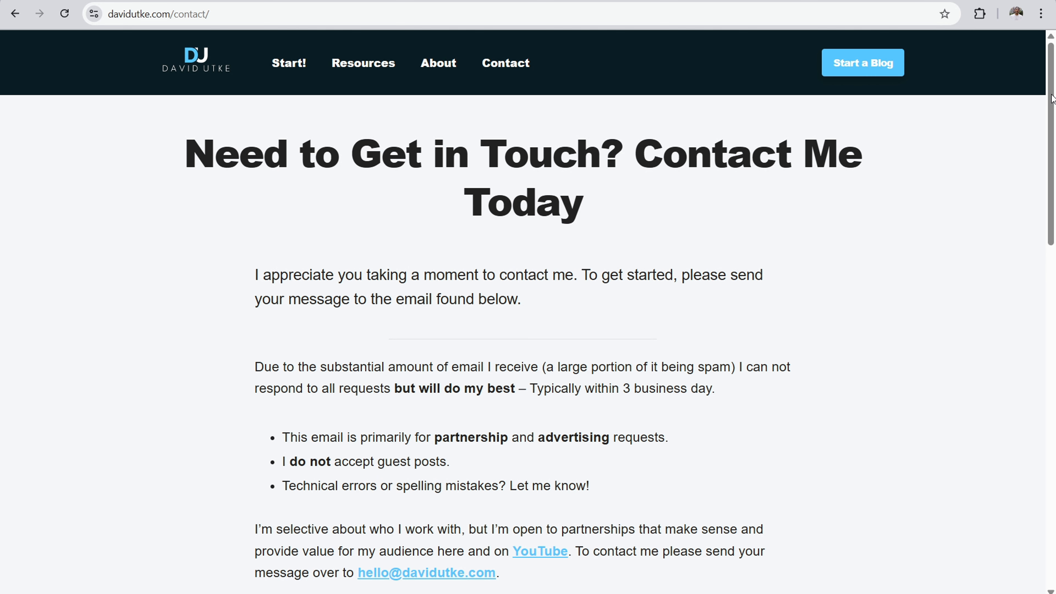
scroll(1052, 99, "down", 10)
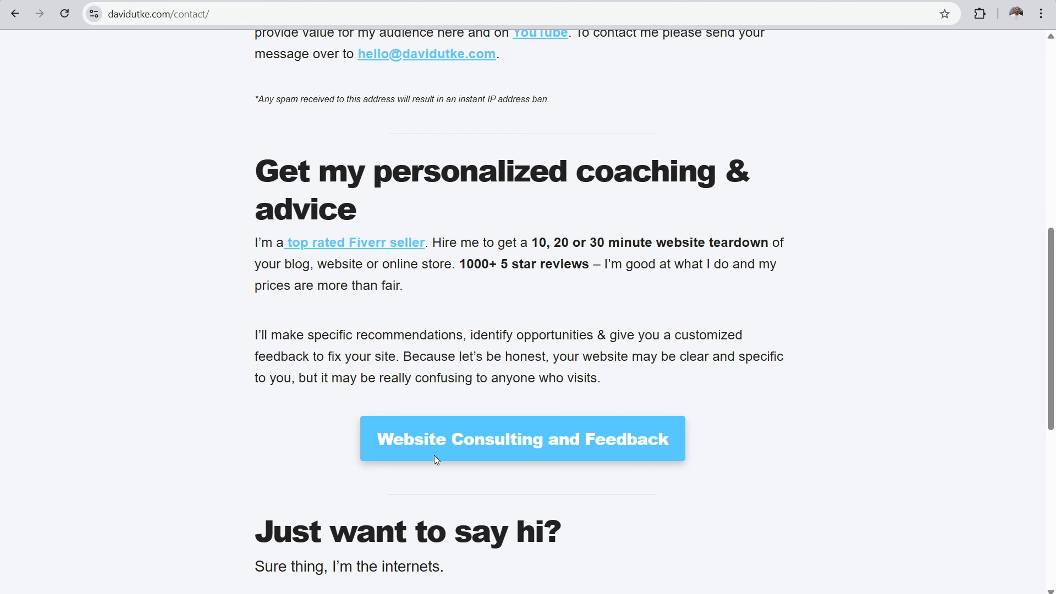
scroll(686, 186, "down", 5)
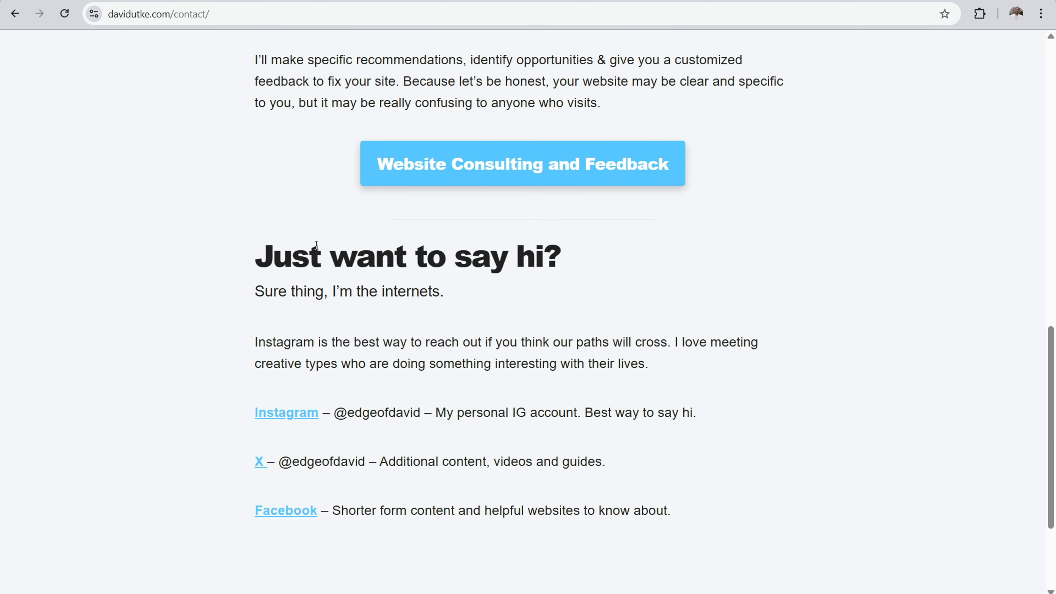
left_click_drag(316, 244, 568, 263)
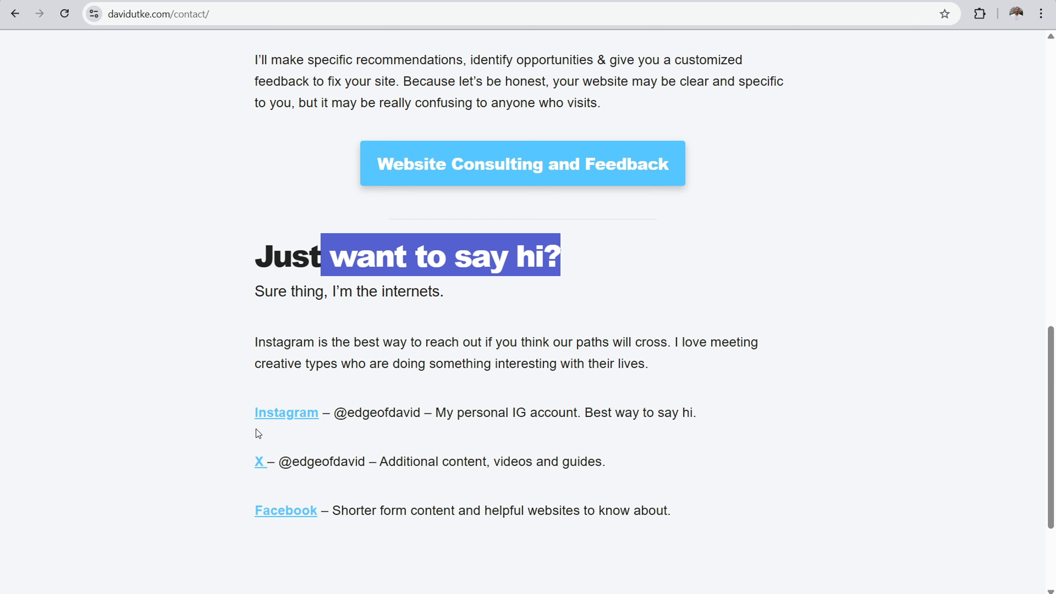
left_click_drag(267, 349, 696, 535)
left_click_drag(1051, 487, 1050, 199)
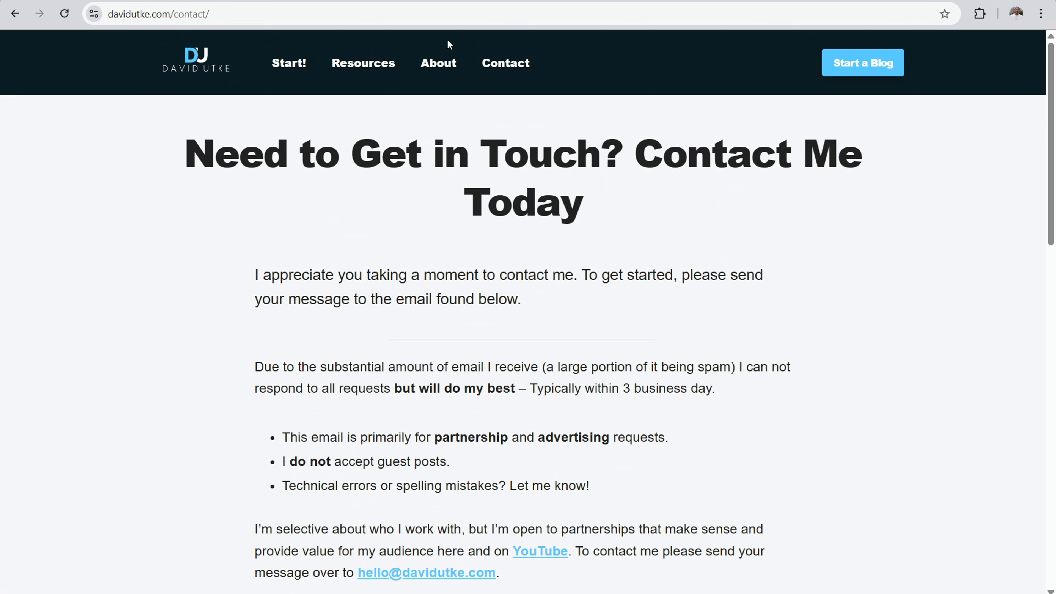
left_click_drag(1053, 148, 1053, 491)
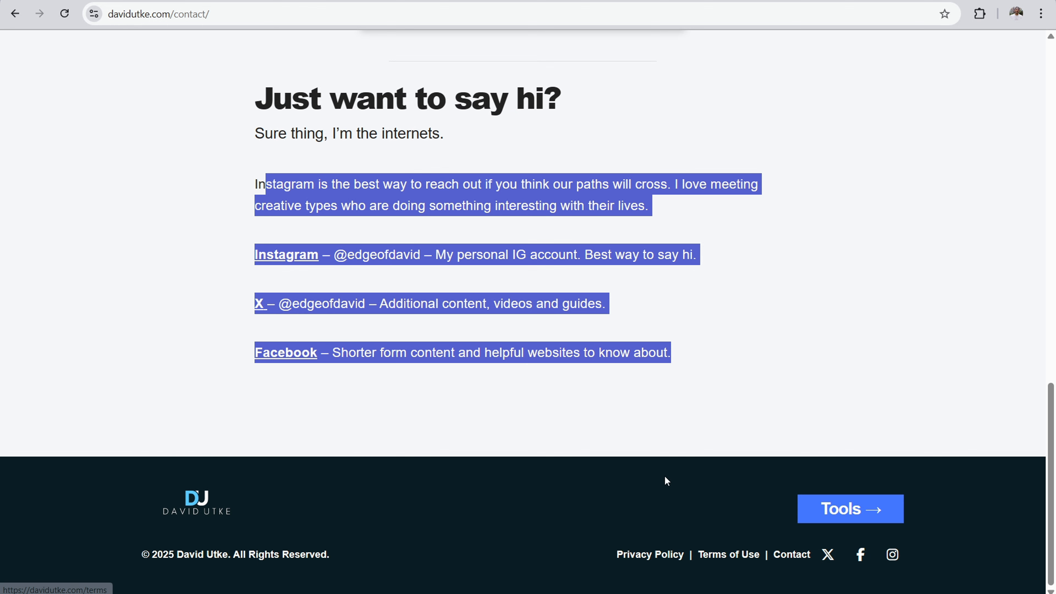
Step: Go to the personal website's glossary page by replacing the contact path in the address with glossary
left_click(291, 13)
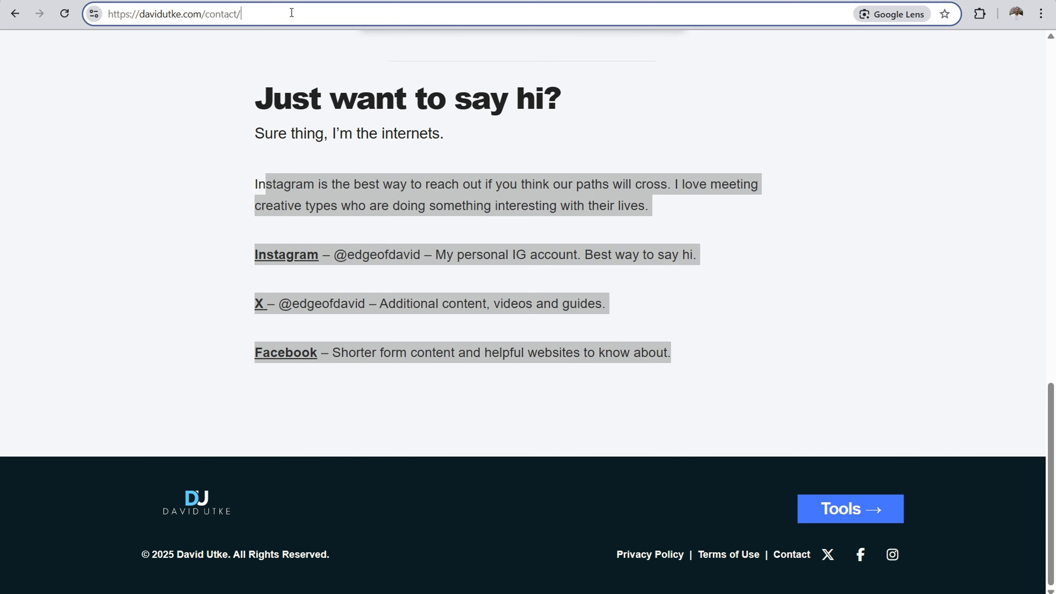
key("BackSpace")
key("BackSpace")
key("BackSpace")
key("BackSpace")
key("BackSpace")
key("BackSpace")
key("BackSpace")
key("BackSpace")
type("glossary")
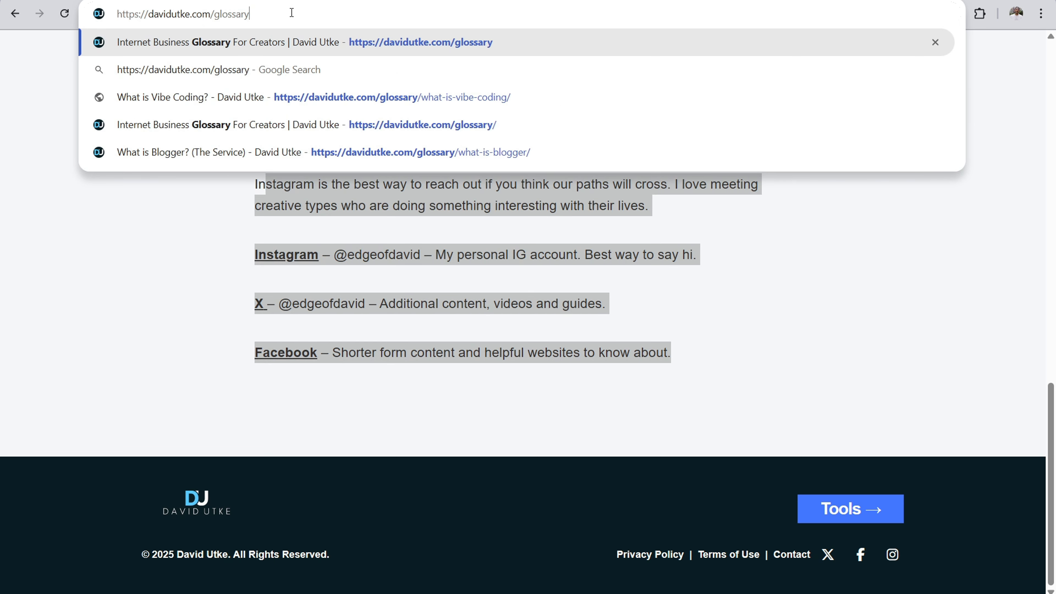
key("Return")
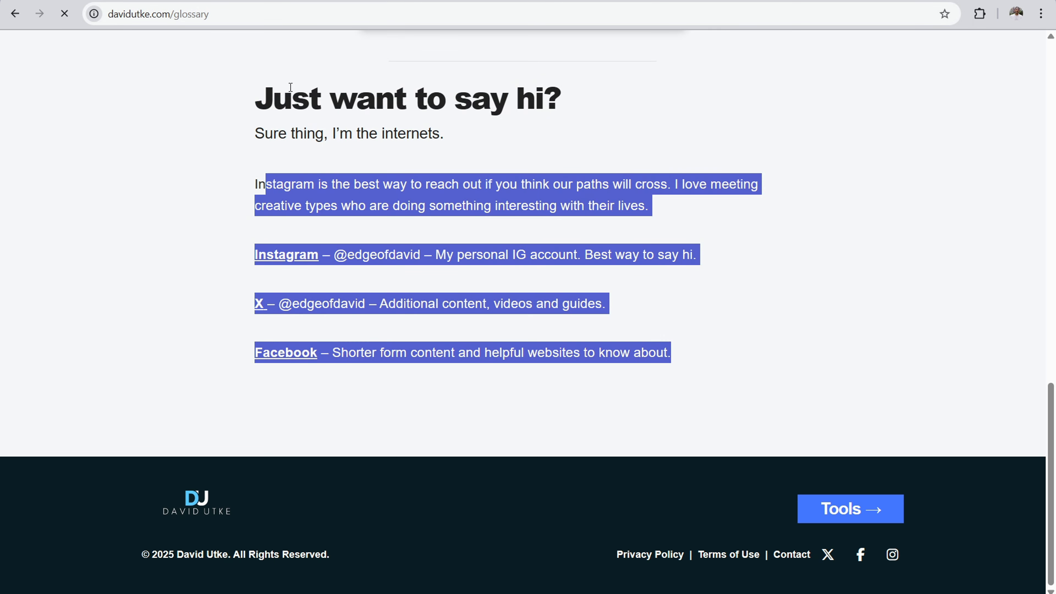
Step: Search the glossary for "priv" and open the Privacy Policy entry in a new tab
scroll(197, 220, "down", 10)
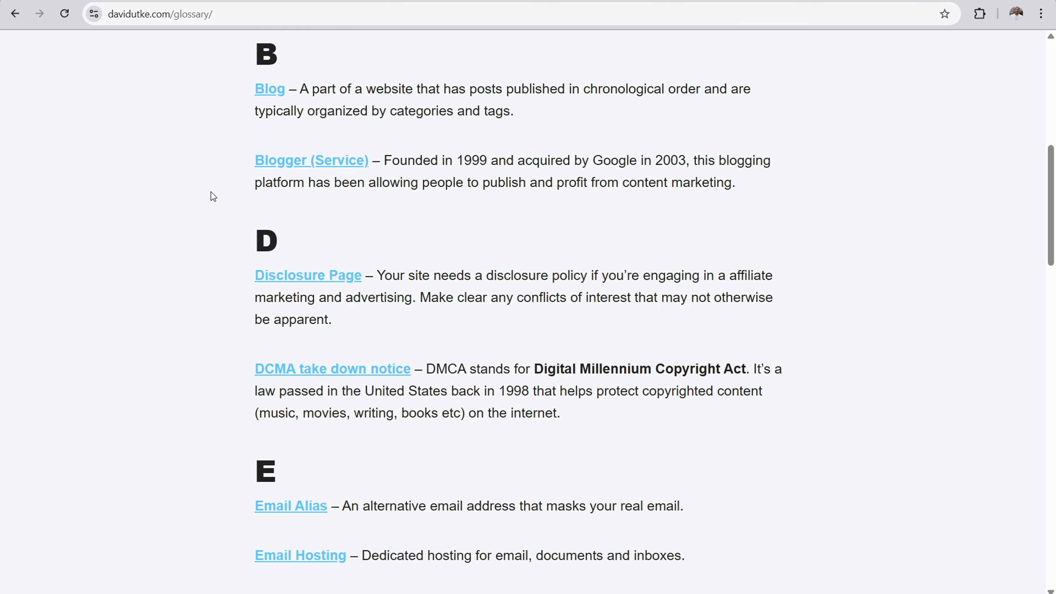
scroll(211, 195, "down", 3)
key("ctrl+f")
type("priv")
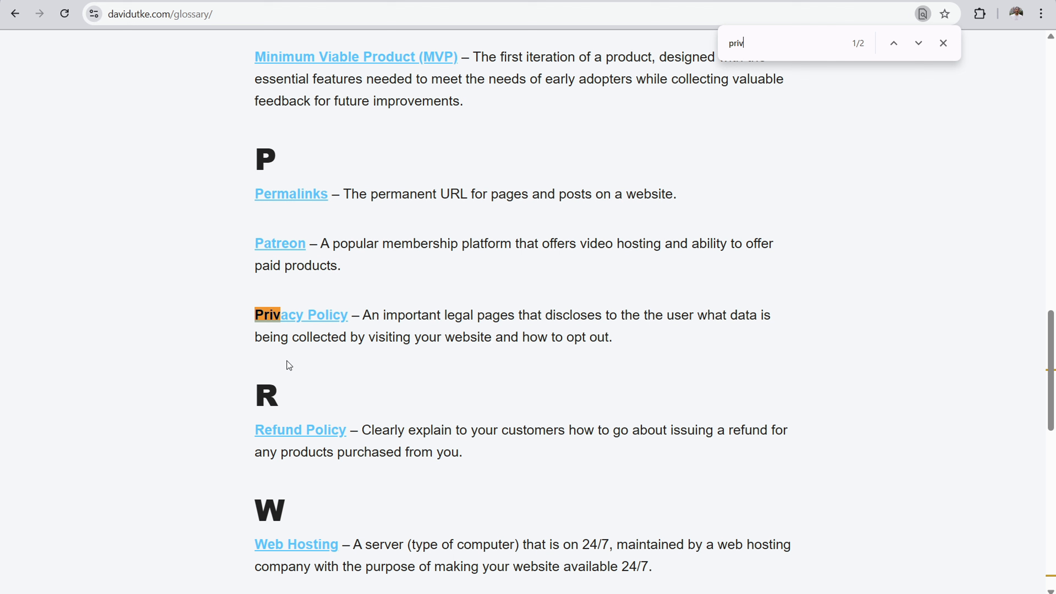
right_click(290, 313)
left_click(331, 329)
Step: Search the glossary for "terms" and open the Terms and conditions page entry in a new tab
left_click(745, 47)
key("BackSpace")
key("BackSpace")
key("BackSpace")
key("BackSpace")
type("terms")
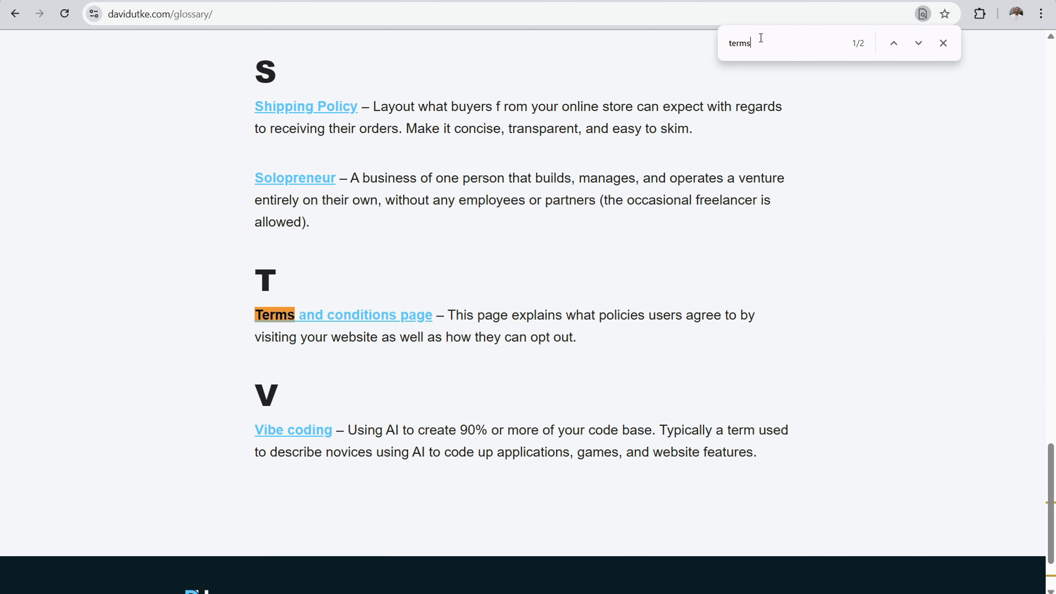
right_click(301, 322)
left_click(369, 336)
Step: Switch to the privacy policy guide and examine its title and its points on the policy's purpose and disclosing tracking software
left_click(618, 1)
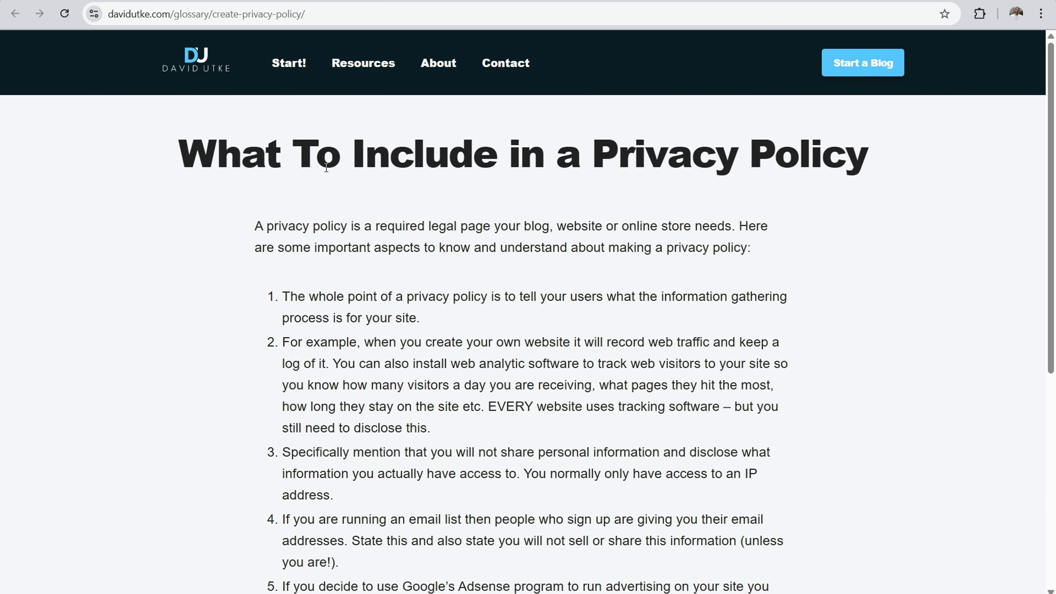
left_click_drag(342, 162, 715, 160)
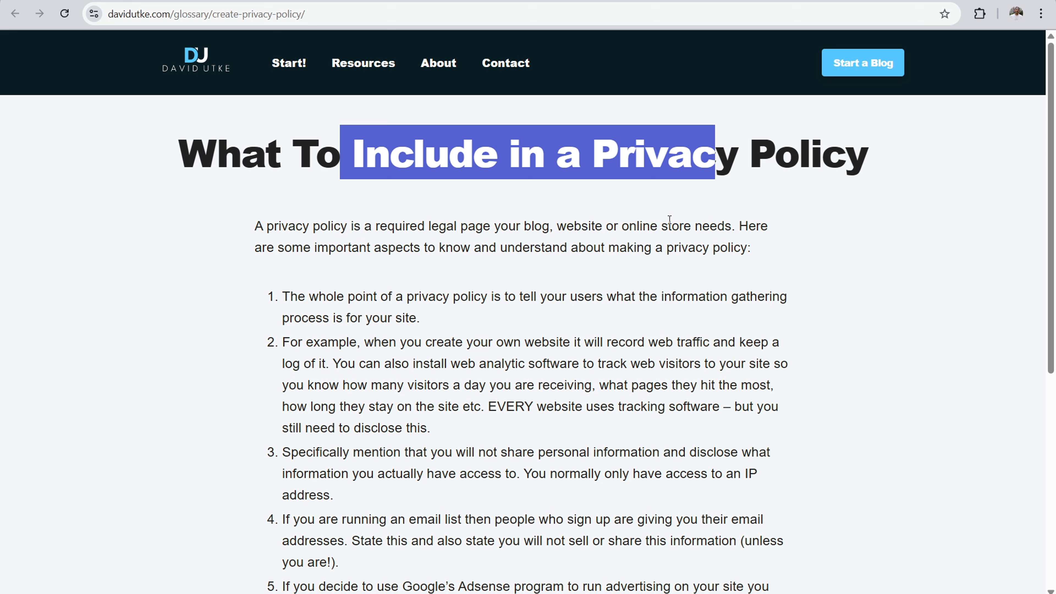
left_click_drag(326, 296, 661, 287)
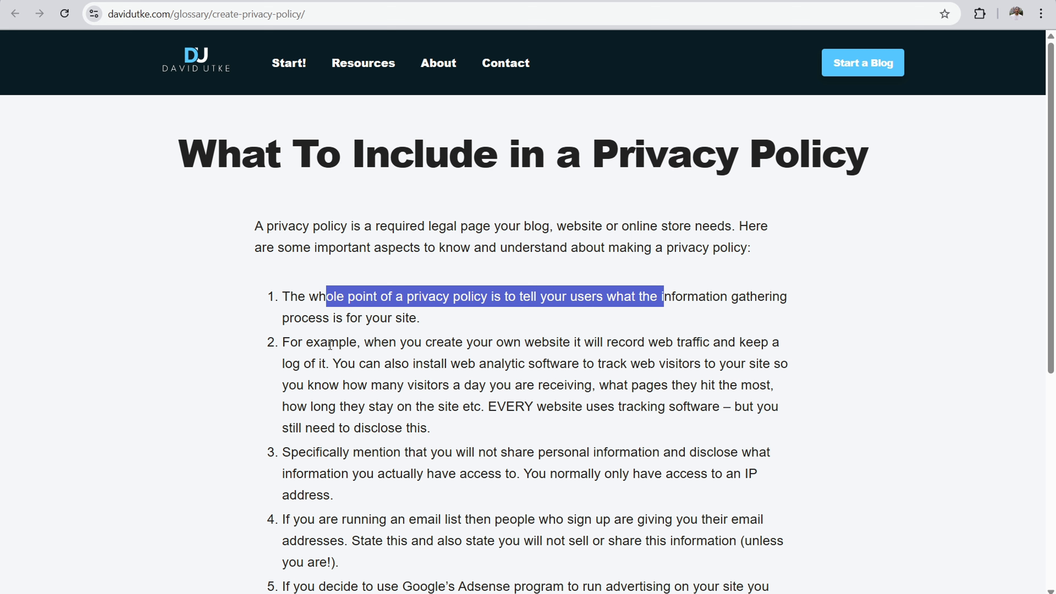
left_click_drag(385, 342, 601, 342)
left_click_drag(470, 407, 675, 406)
scroll(447, 340, "down", 3)
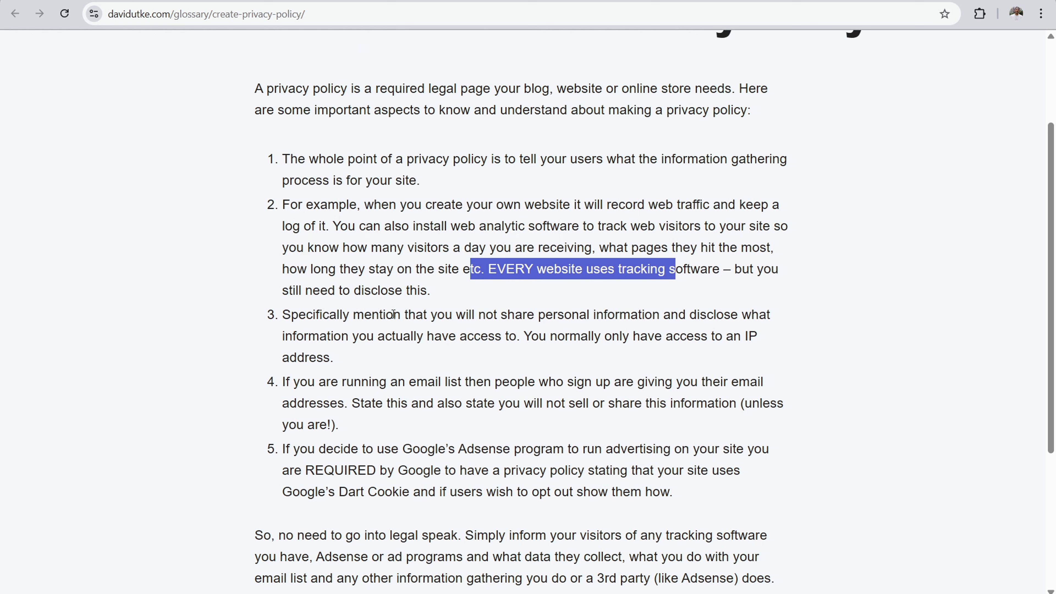
Step: Examine the privacy policy guide's points on sharing personal information, email lists and Google's Adsense requirements, through to the closing advice
left_click_drag(313, 312, 652, 317)
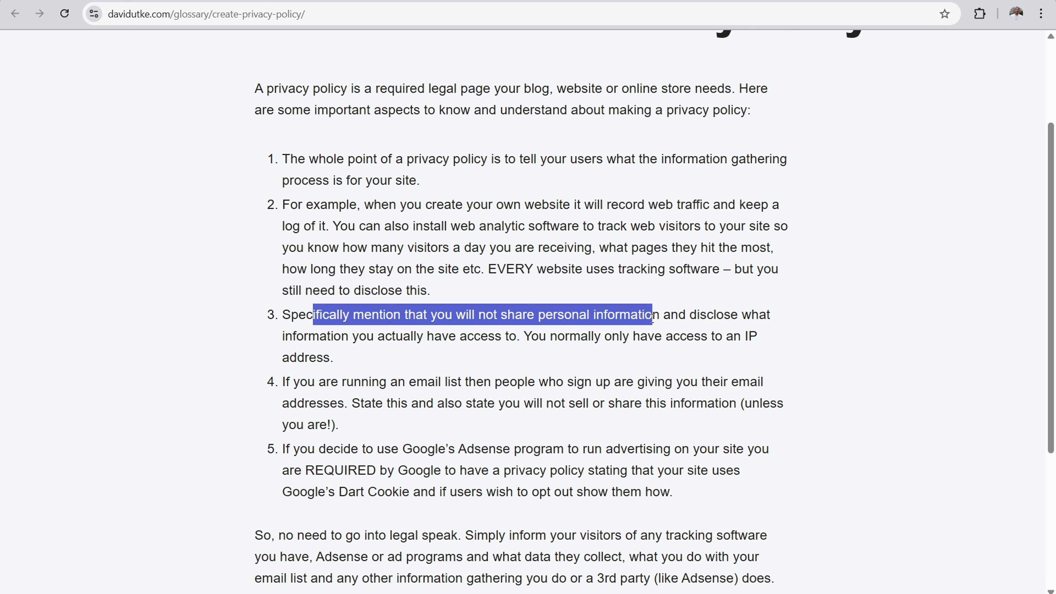
left_click_drag(381, 376, 589, 412)
scroll(406, 376, "down", 1)
left_click_drag(365, 380, 588, 402)
left_click(448, 400)
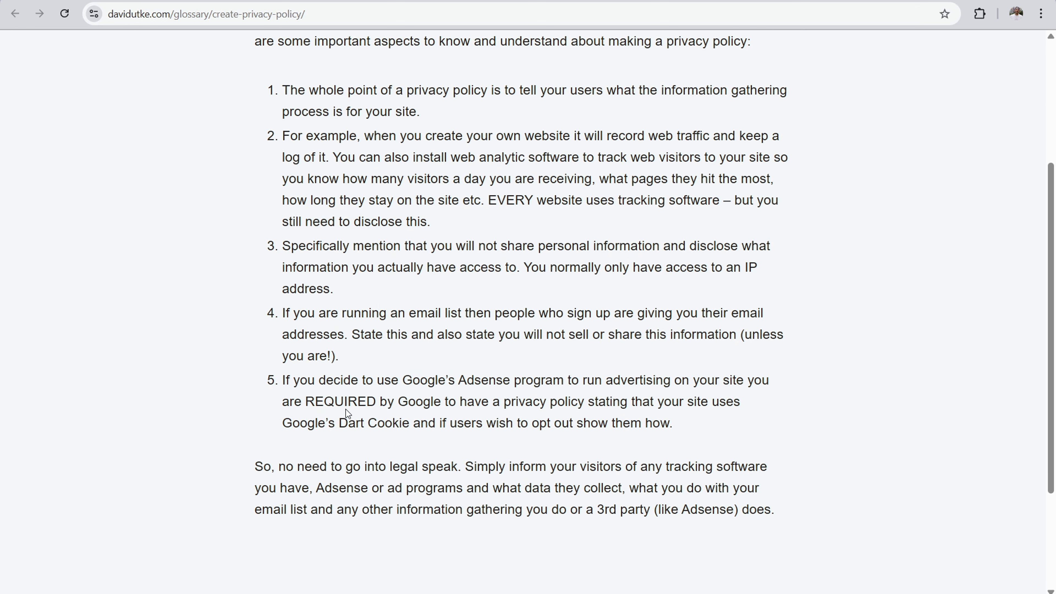
left_click_drag(432, 400, 599, 407)
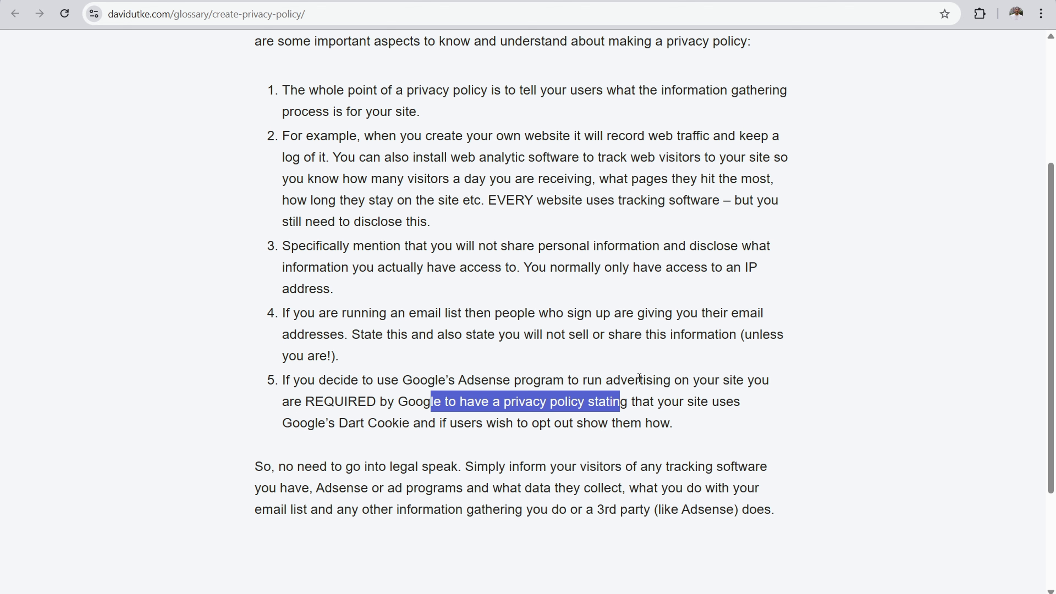
scroll(470, 373, "down", 3)
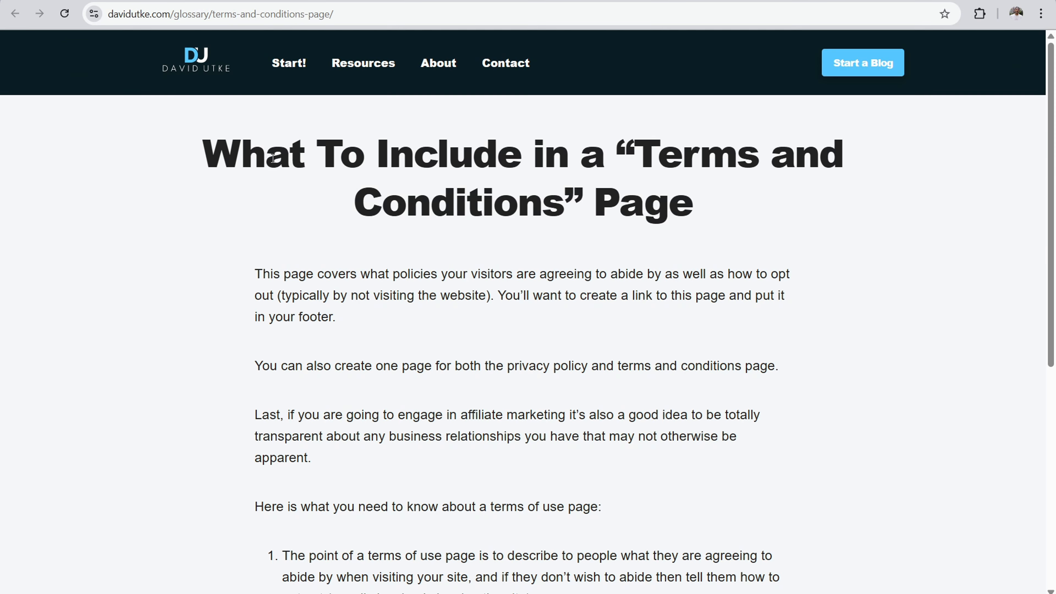
Step: Switch to the terms and conditions guide and examine its introduction on visitor policies, combining legal pages and affiliate marketing transparency
left_click_drag(307, 154, 380, 255)
left_click_drag(306, 275, 548, 276)
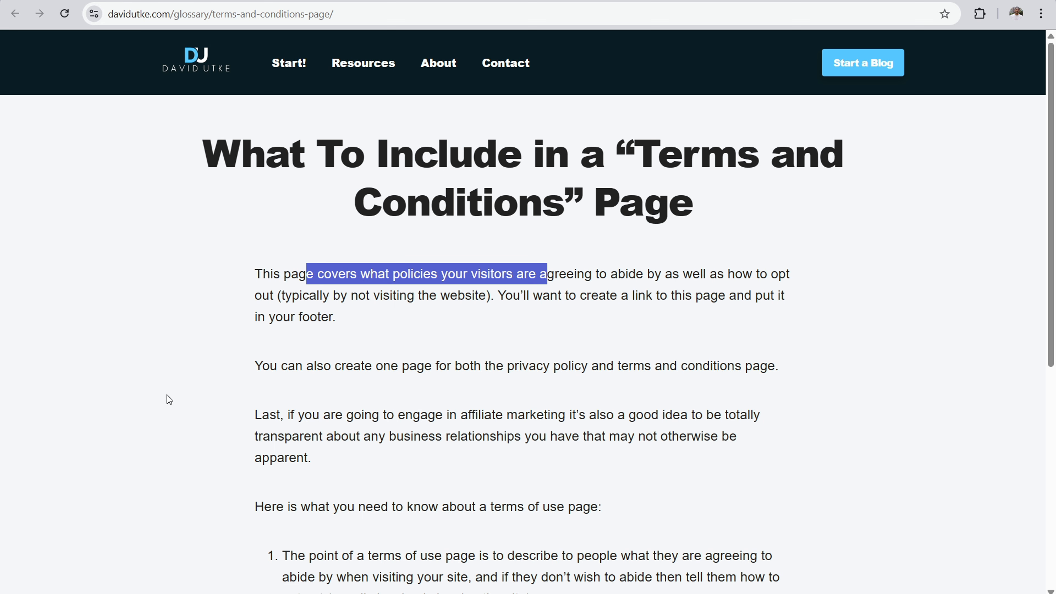
left_click_drag(335, 366, 580, 373)
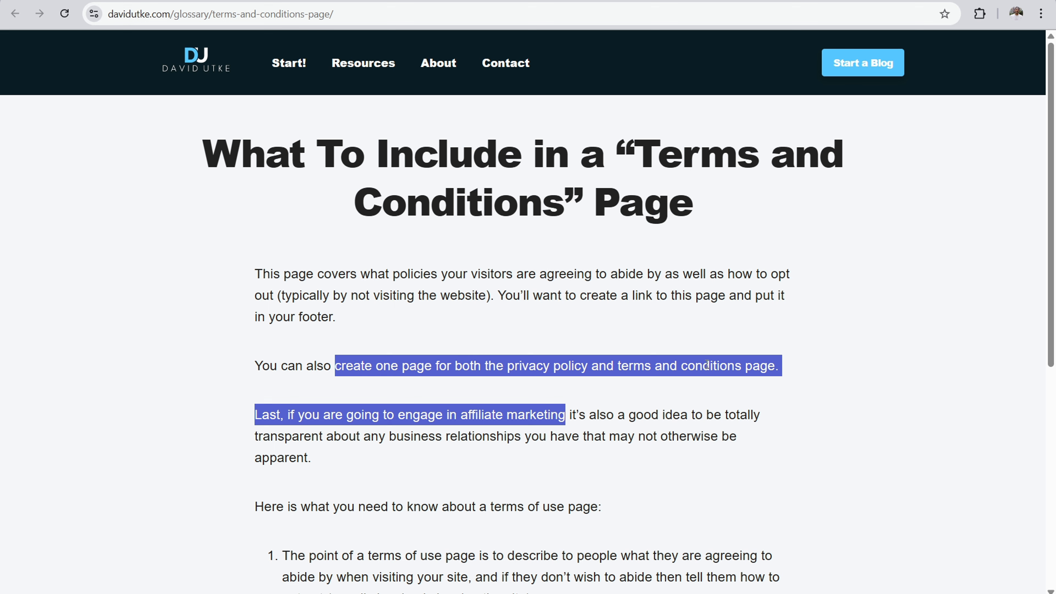
left_click(358, 411)
left_click_drag(337, 424, 539, 434)
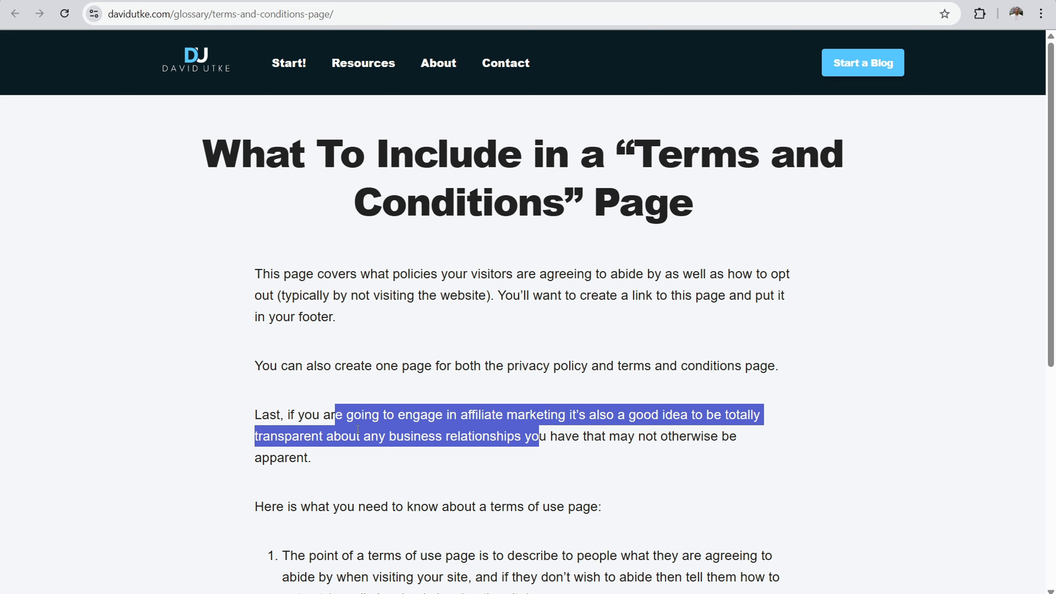
scroll(357, 430, "down", 5)
left_click_drag(318, 299, 596, 296)
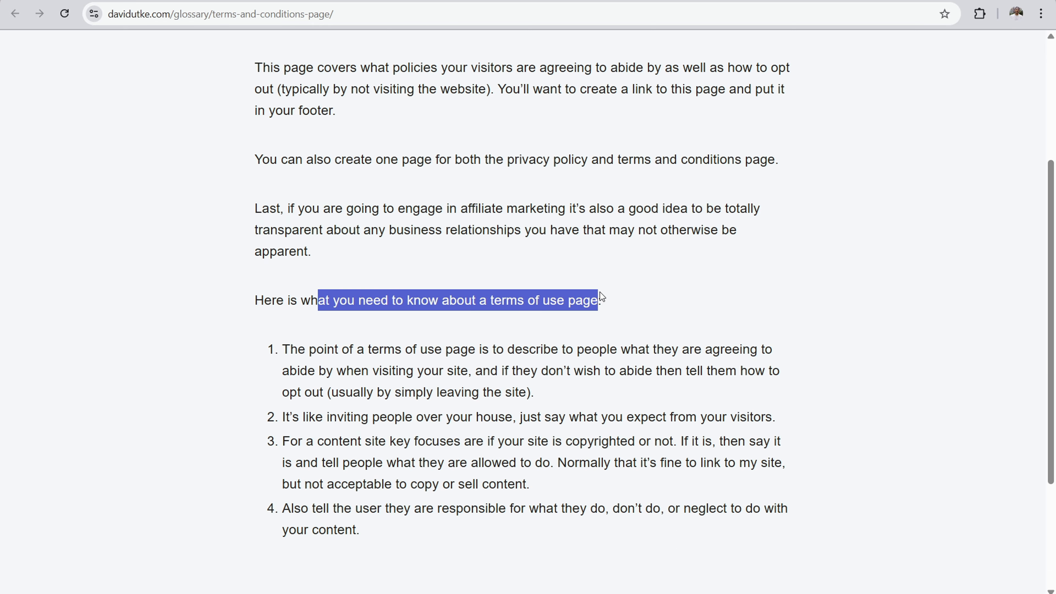
Step: Examine the terms of use guide's numbered points on visitor agreement, expectations, copyright, linking or copying content, and user responsibility
scroll(488, 306, "down", 2)
left_click_drag(379, 282, 460, 281)
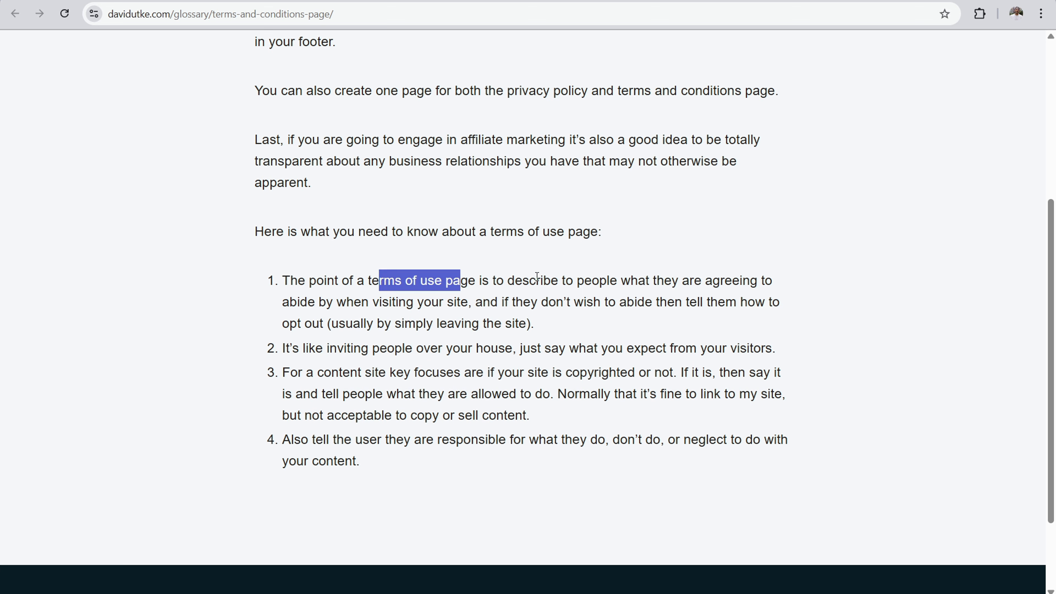
left_click_drag(656, 270, 721, 274)
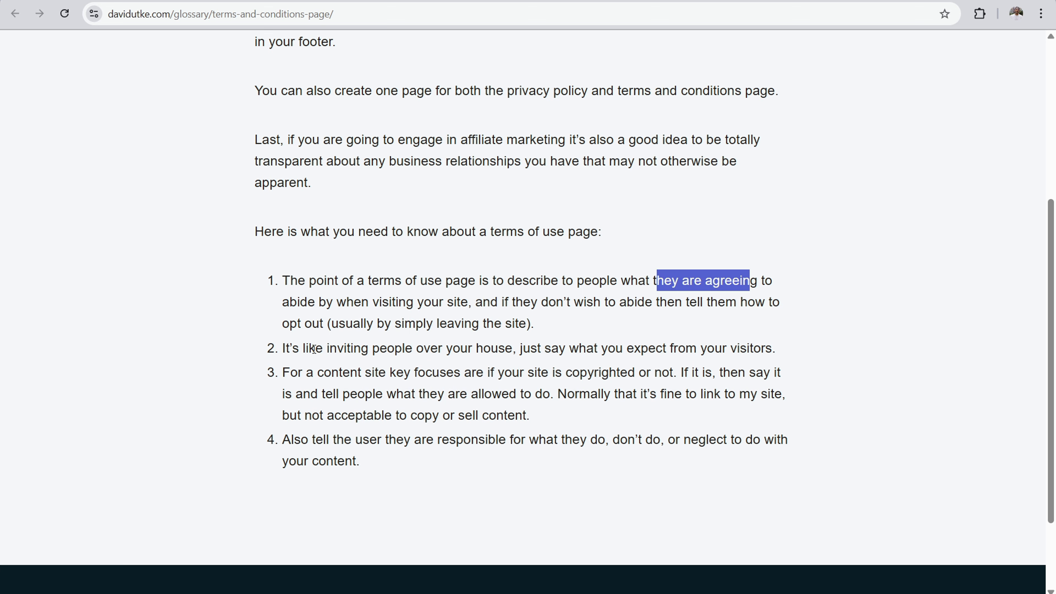
left_click_drag(308, 347, 700, 348)
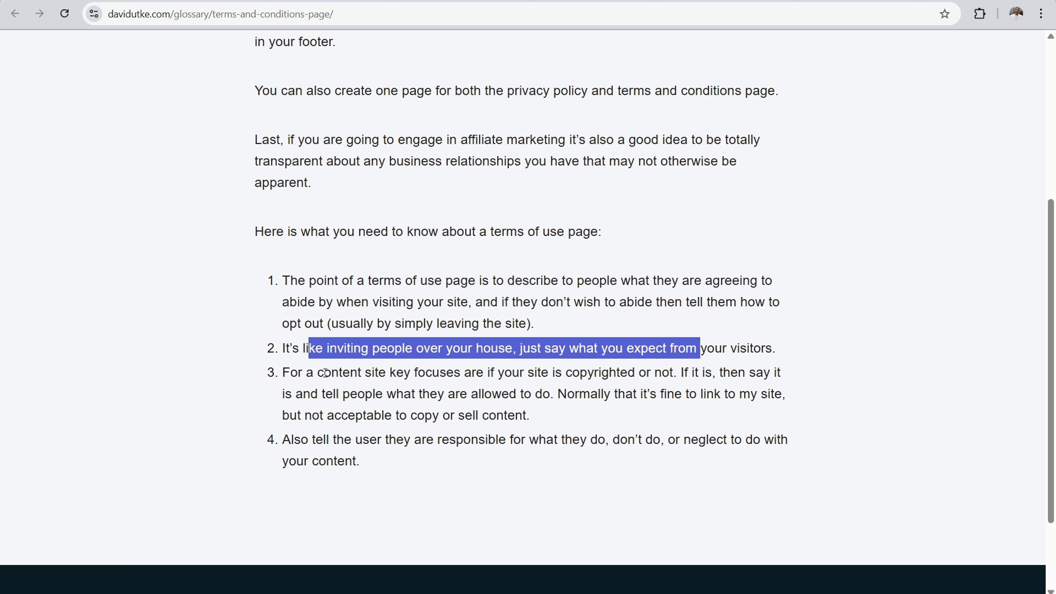
left_click_drag(313, 373, 658, 376)
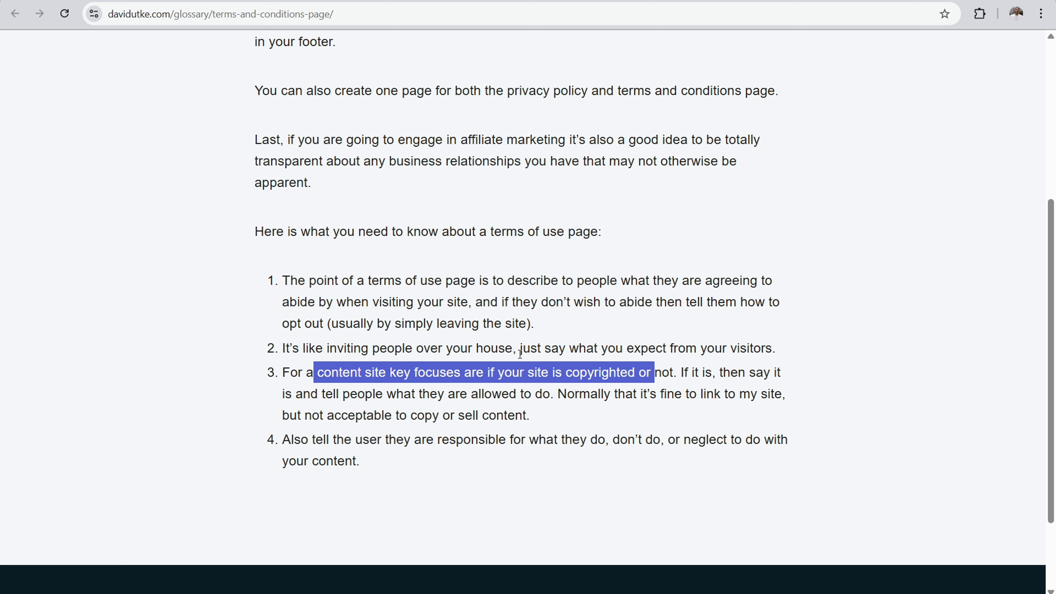
left_click_drag(598, 394, 767, 391)
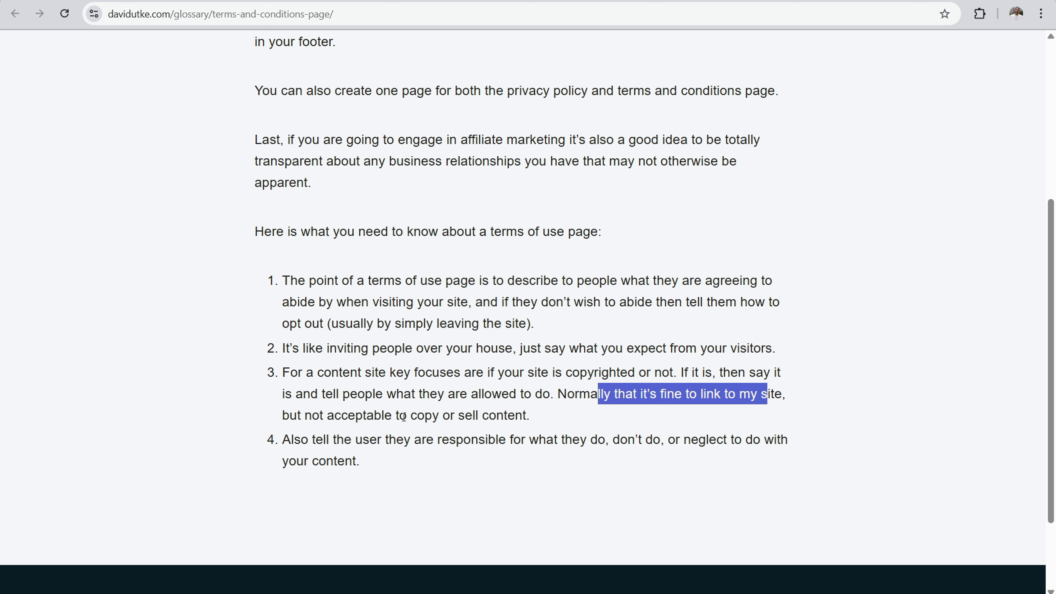
left_click_drag(387, 414, 501, 409)
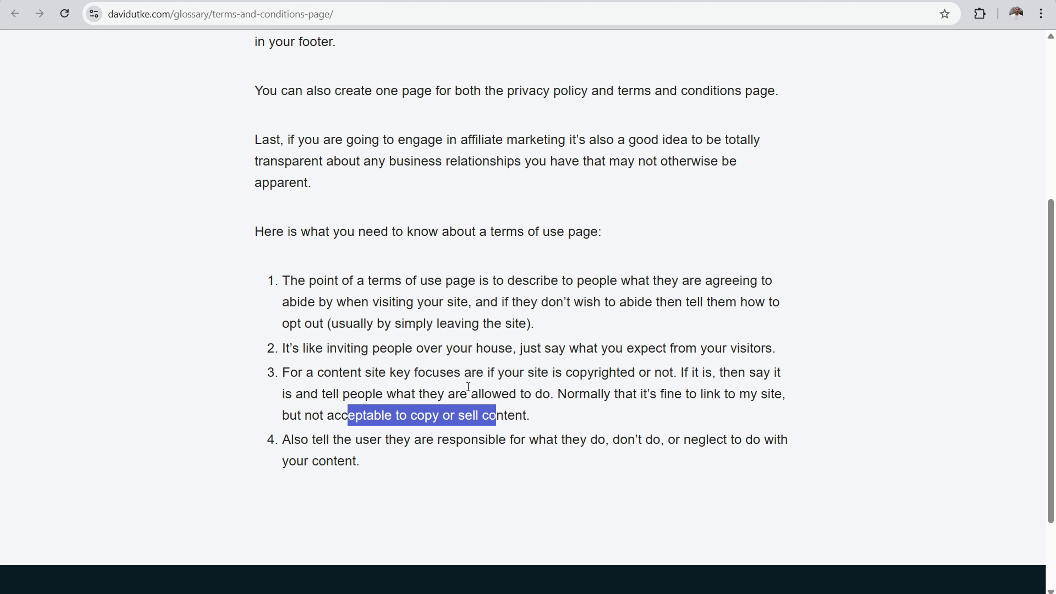
left_click_drag(377, 440, 680, 438)
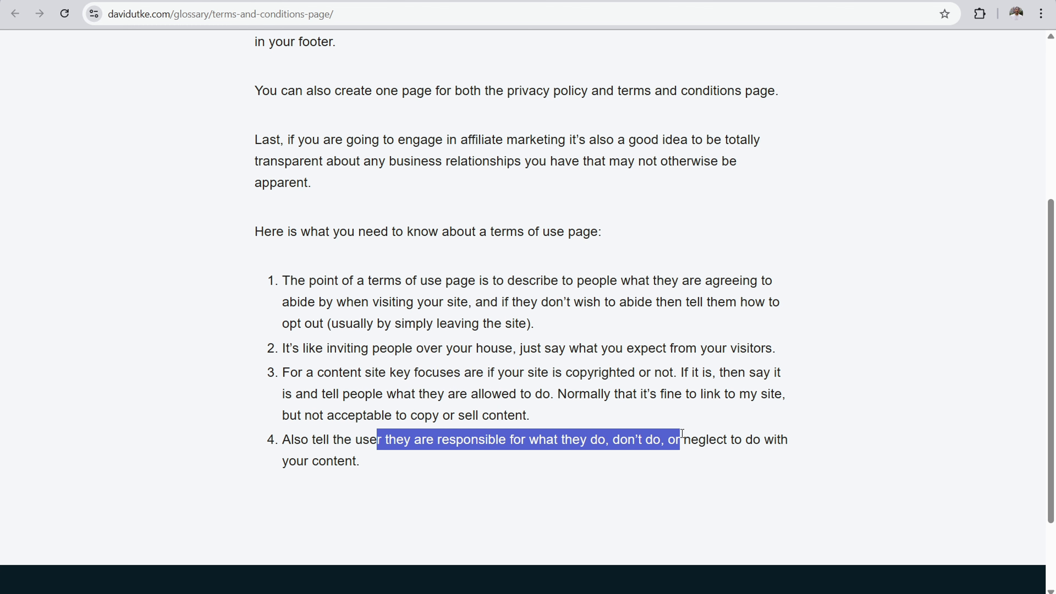
Step: Return to the glossary, search it for "aff", and open the Disclosure Page entry in a new tab for viewing
scroll(618, 386, "down", 3)
scroll(624, 387, "up", 8)
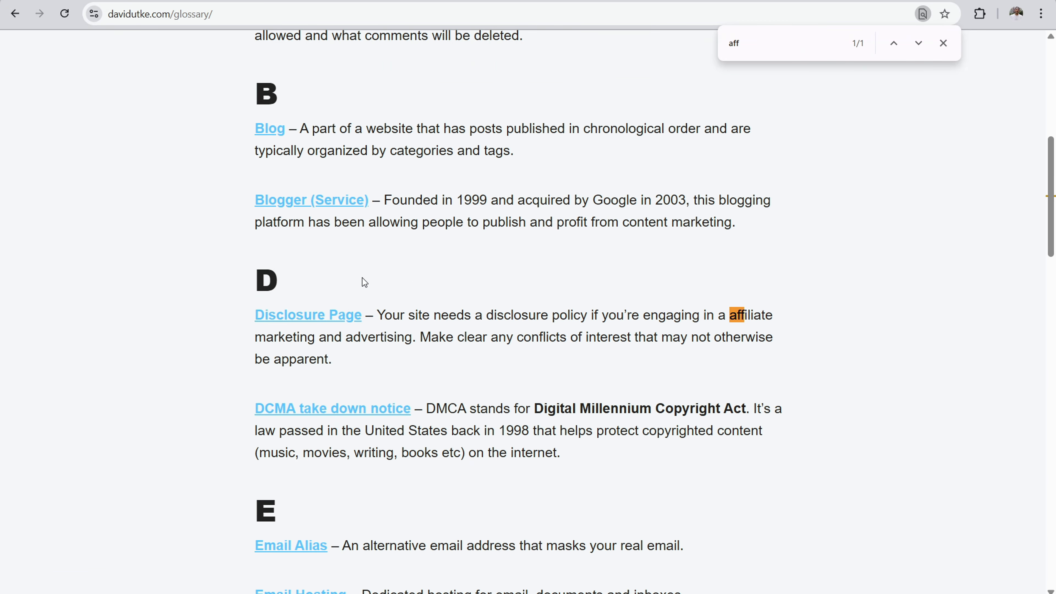
right_click(309, 318)
left_click(338, 331)
left_click(825, 0)
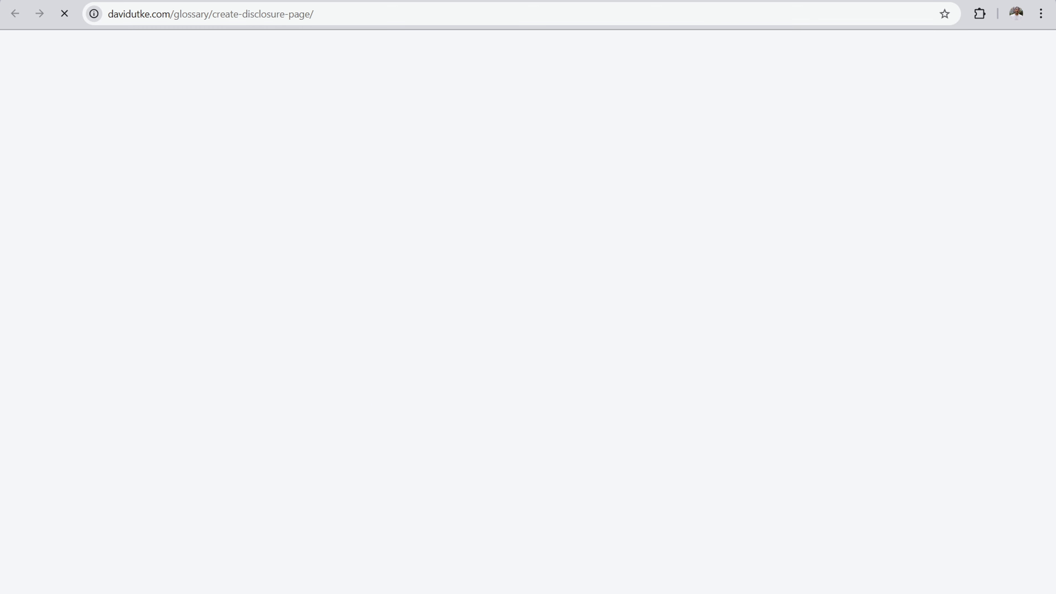
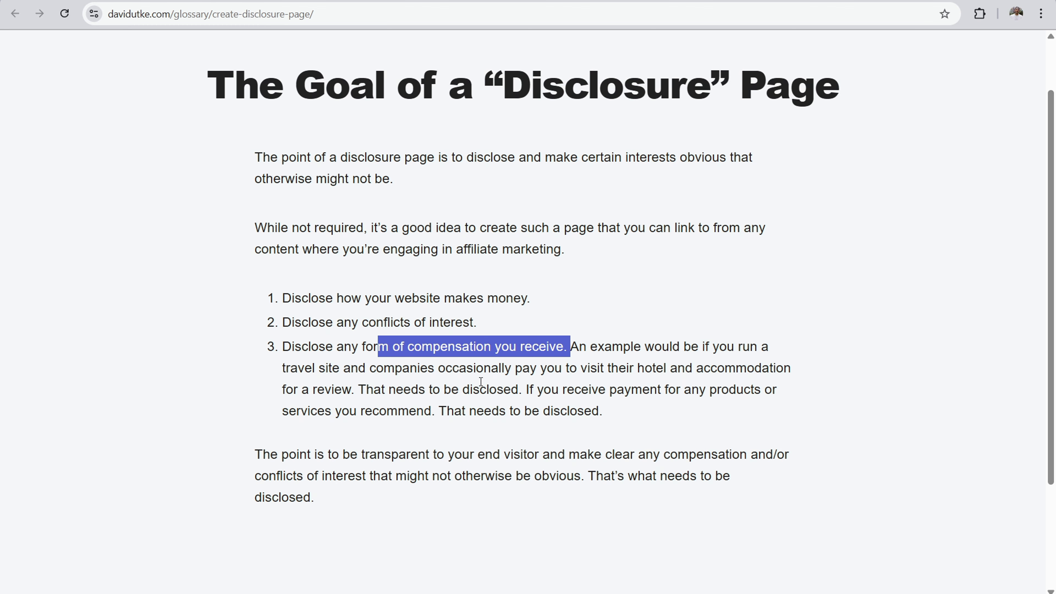
Step: Examine the disclosure page guide's points on disclosing income, conflicts of interest and compensation, and its advice on transparency with visitors
scroll(416, 387, "down", 2)
left_click_drag(351, 386, 578, 386)
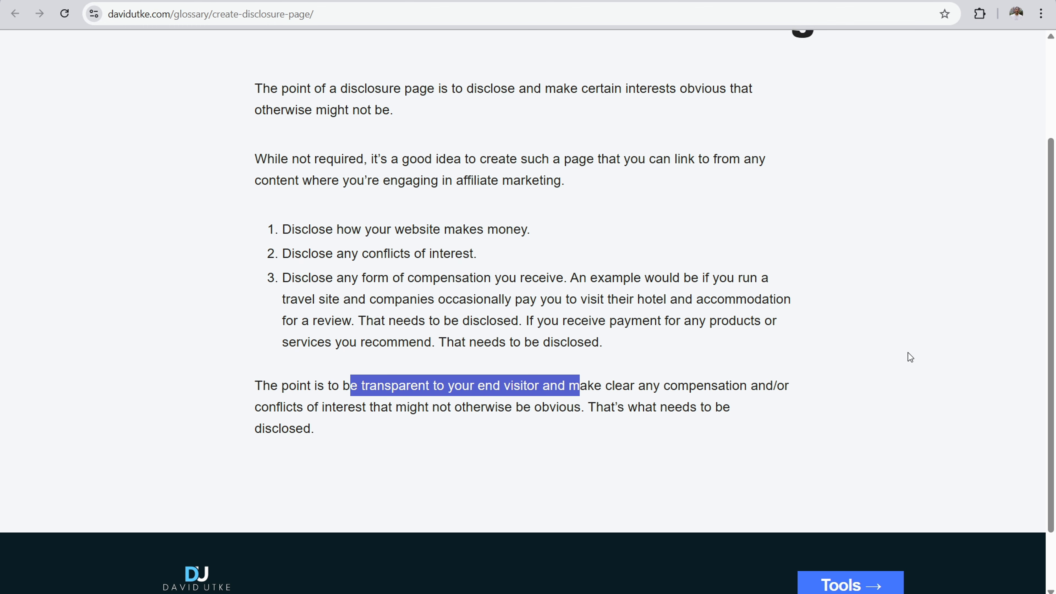
scroll(880, 317, "up", 3)
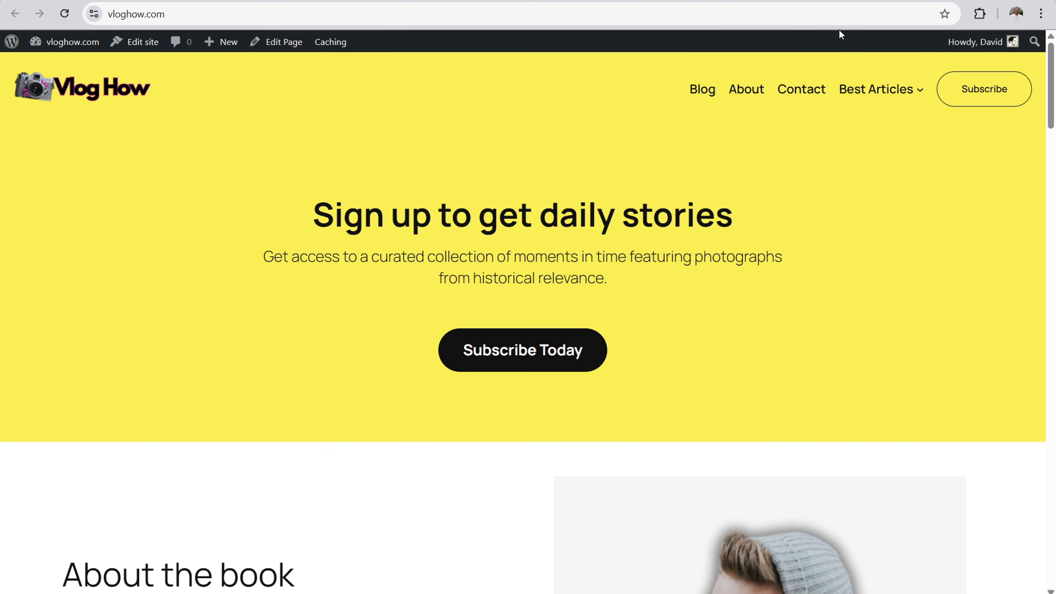
Step: Return to the Vlog How site, open its admin dashboard and review the list of installed plugins
left_click(803, 90)
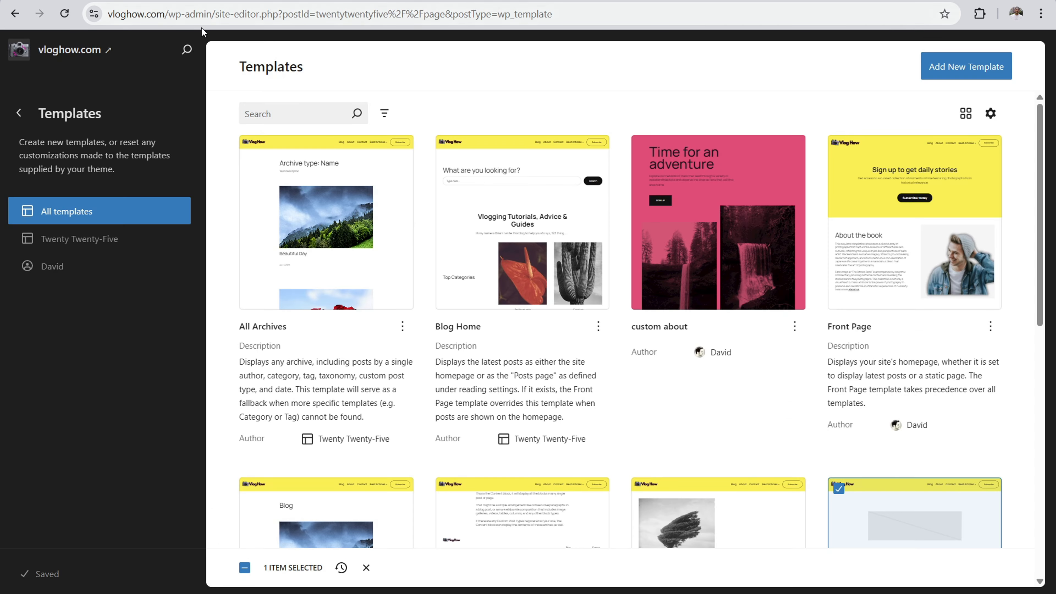
left_click(74, 49)
mouse_move(61, 43)
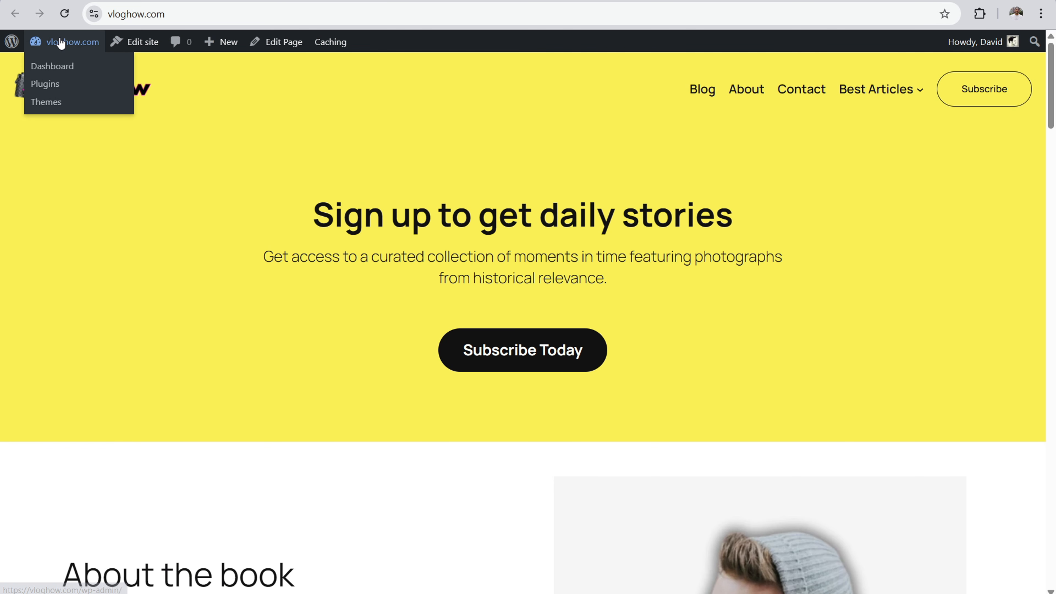
left_click(64, 67)
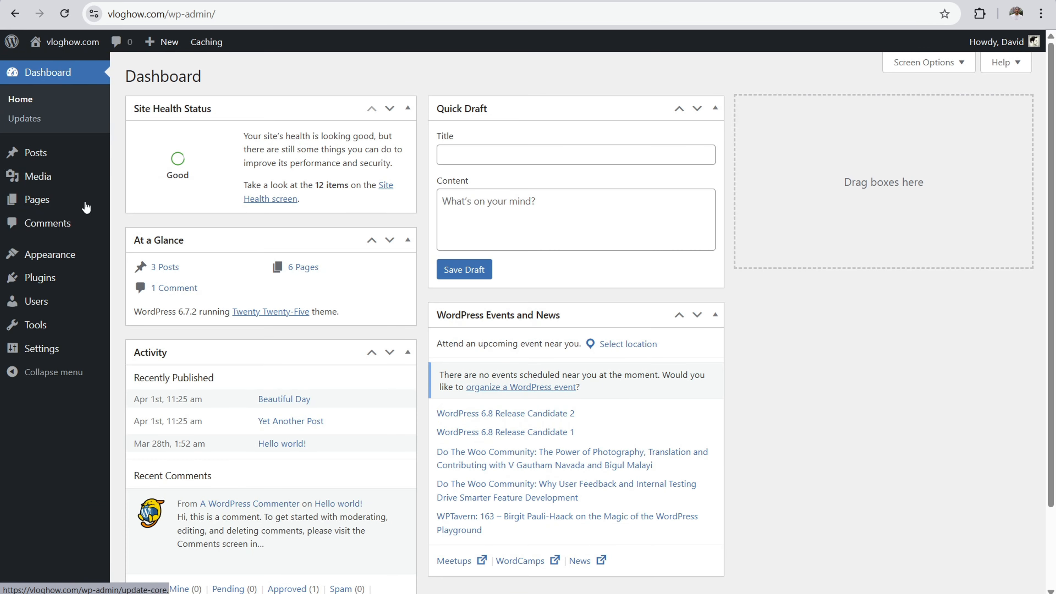
left_click(58, 282)
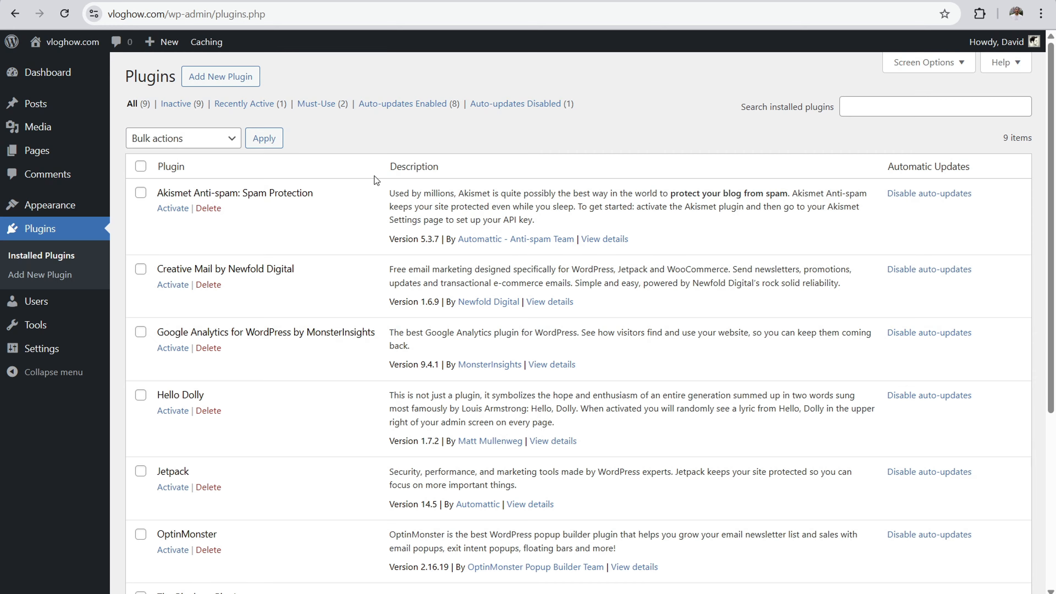
scroll(376, 175, "down", 5)
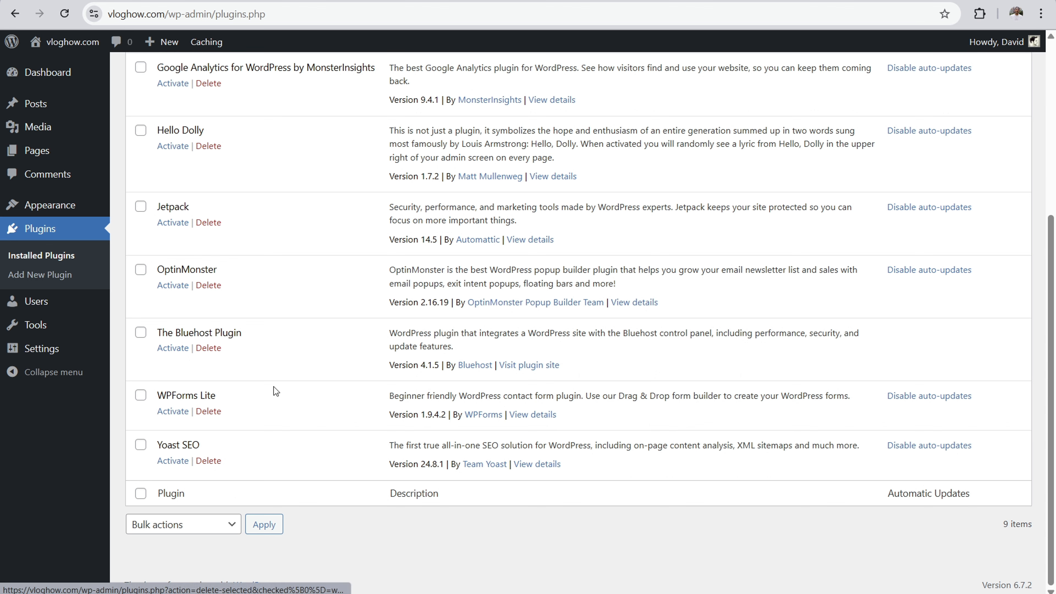
scroll(521, 279, "up", 5)
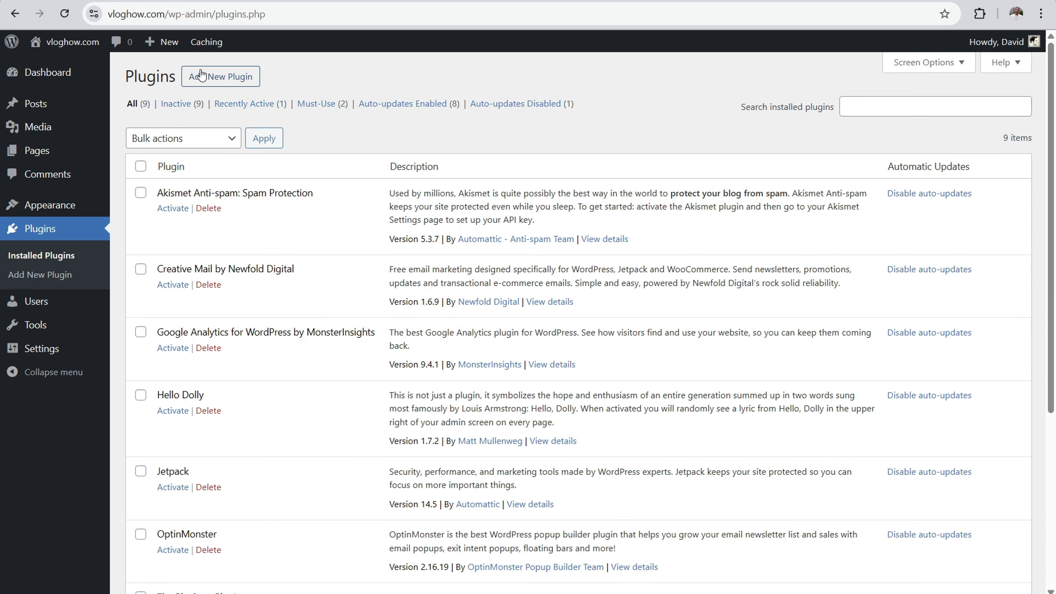
Step: Search the plugins available to add for "wp forms"
left_click(210, 80)
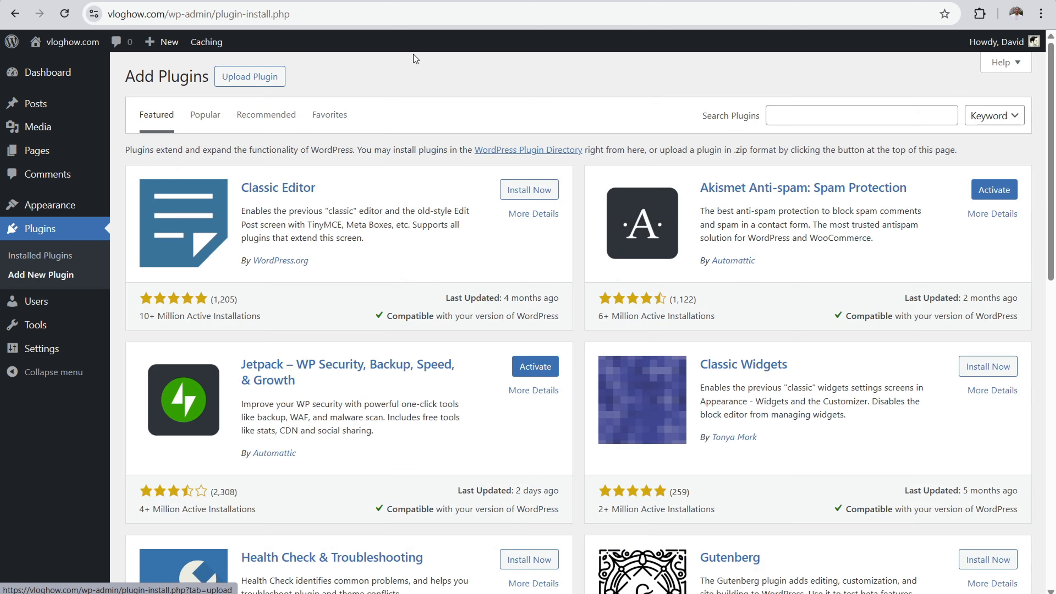
left_click(842, 107)
type("wp forms")
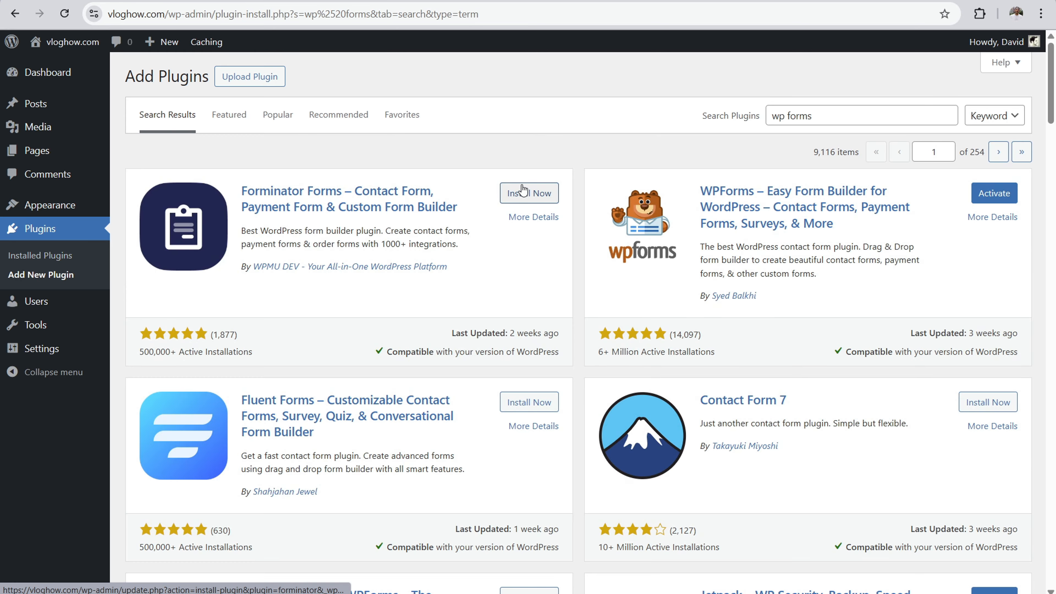
Step: Return to the installed plugins and activate WPForms Lite
left_click(40, 256)
scroll(310, 236, "down", 5)
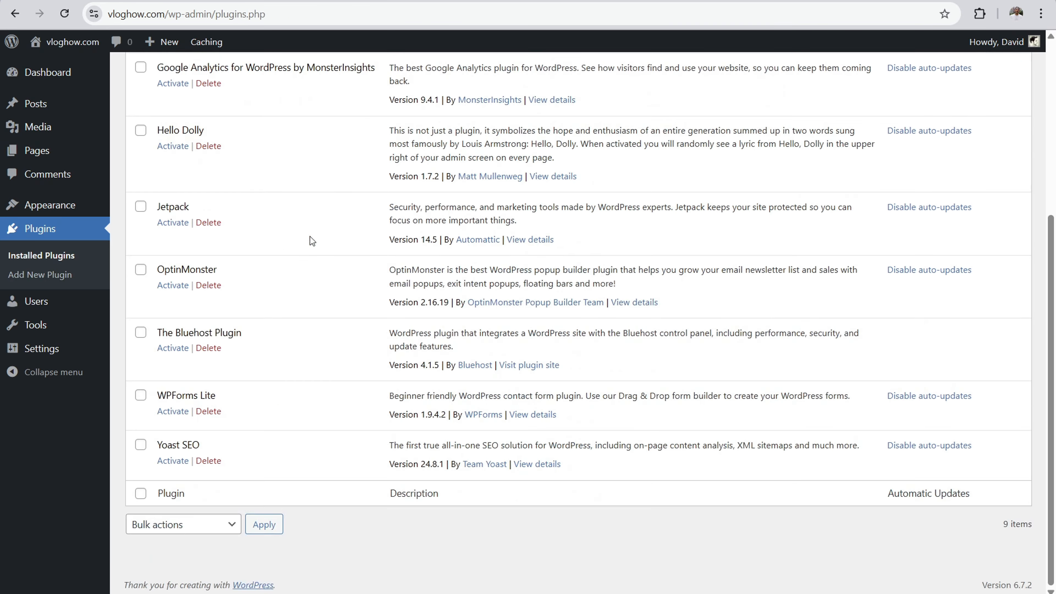
left_click(171, 413)
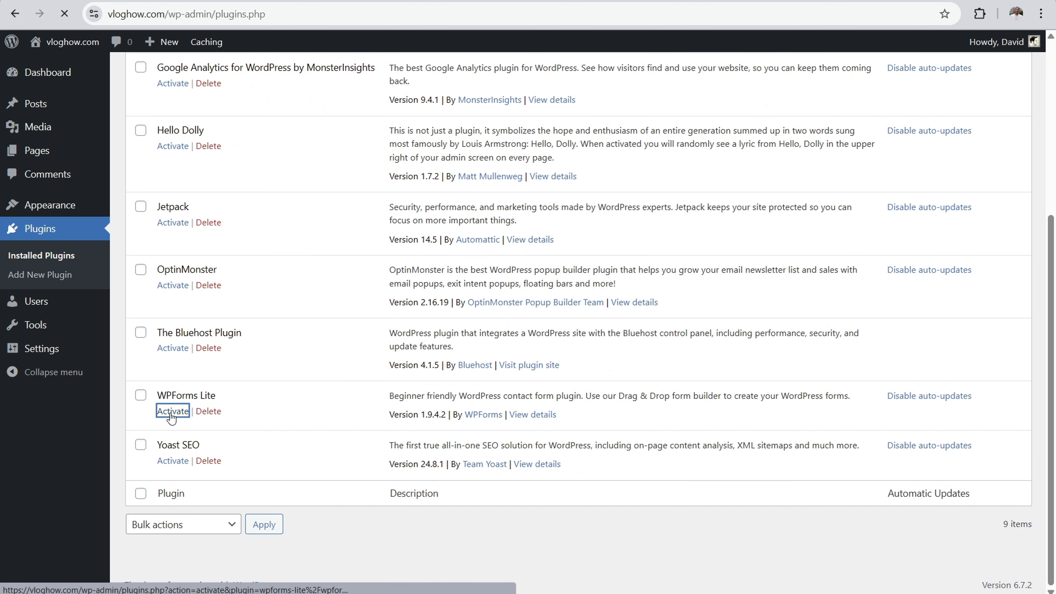
scroll(344, 311, "down", 5)
scroll(342, 311, "down", 1)
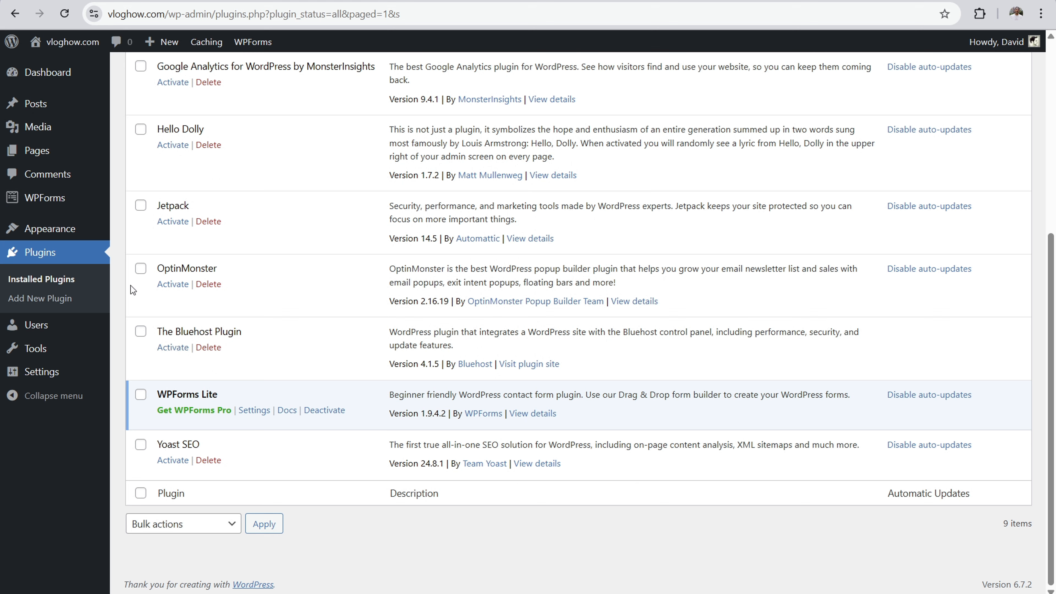
Step: Start creating a form in WPForms and get past the form builder's welcome message
mouse_move(19, 202)
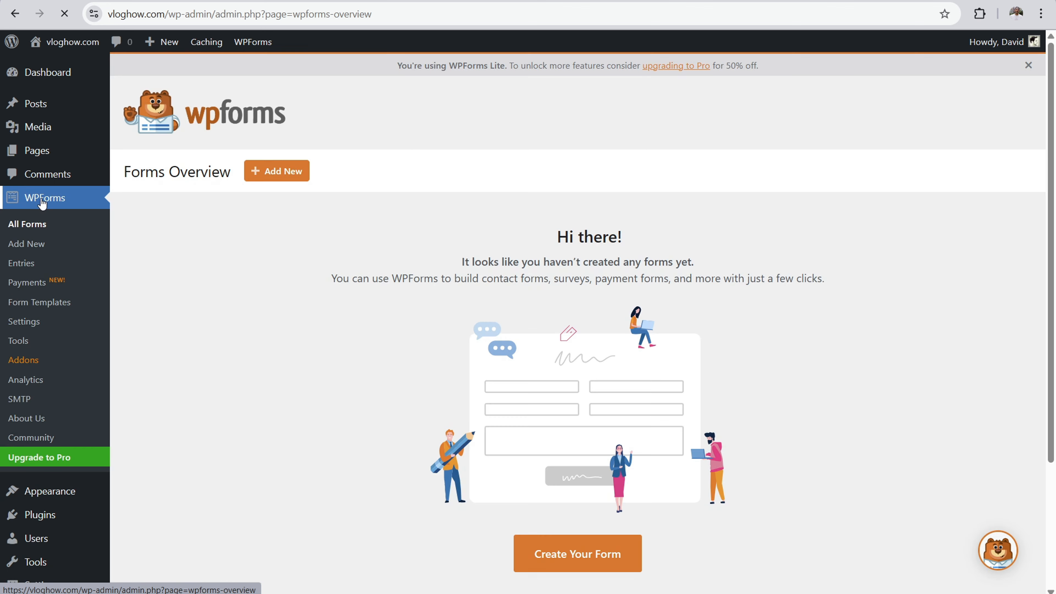
scroll(444, 359, "down", 3)
left_click(572, 393)
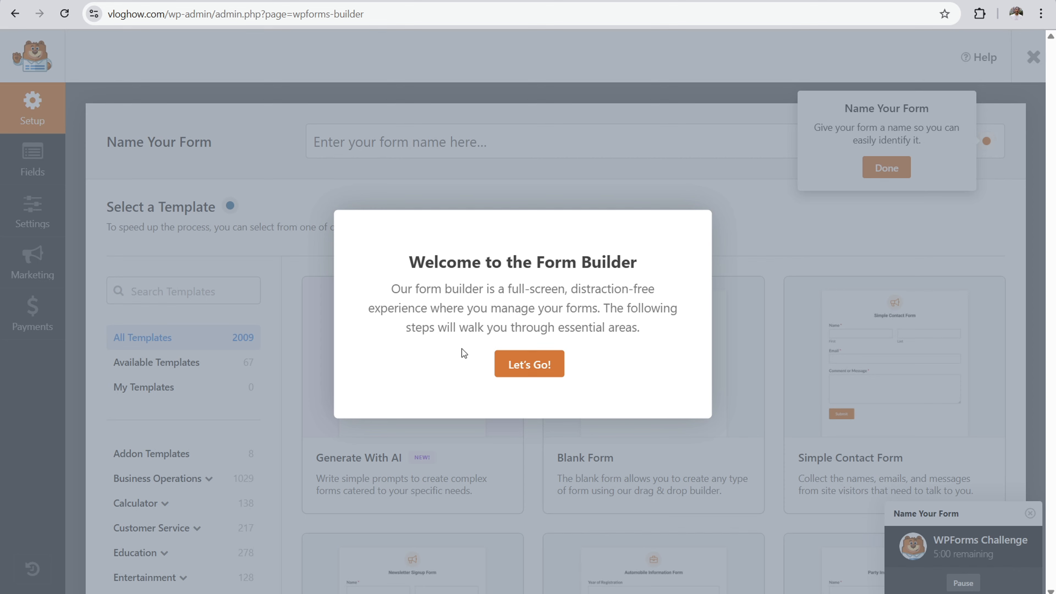
left_click(530, 366)
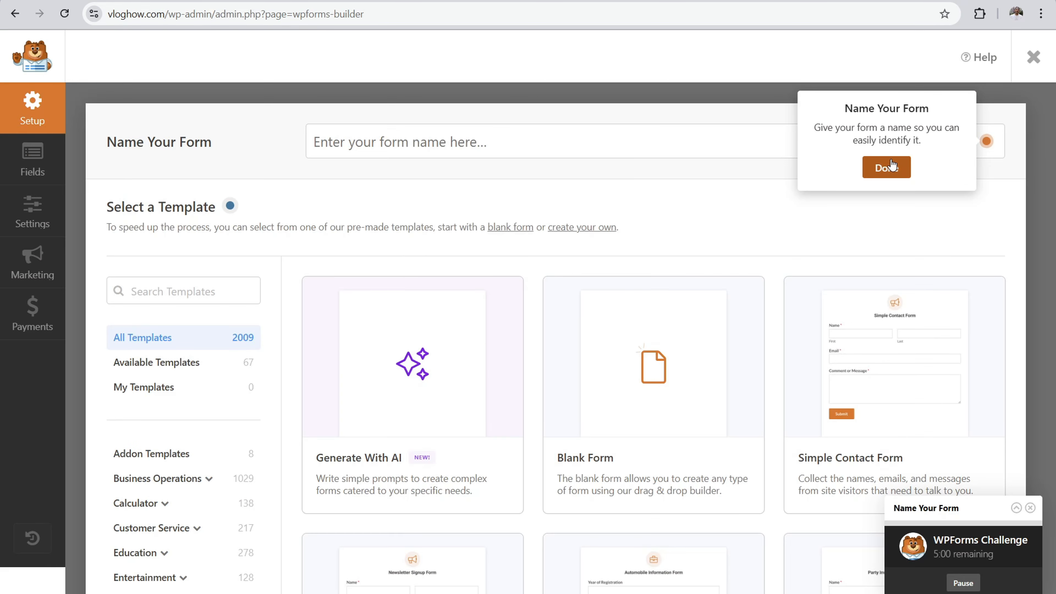
left_click(886, 167)
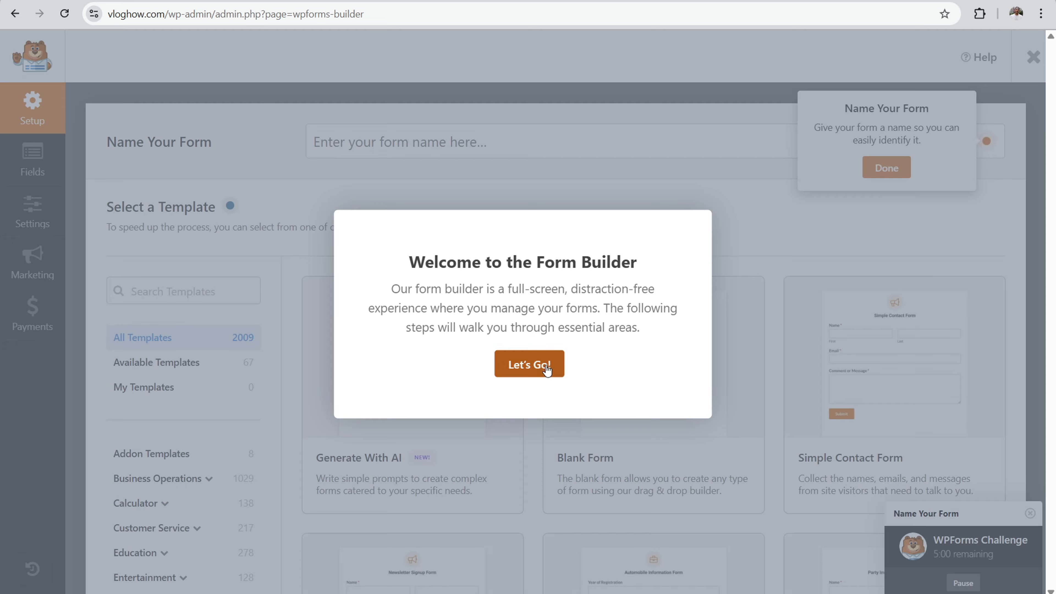
left_click(529, 364)
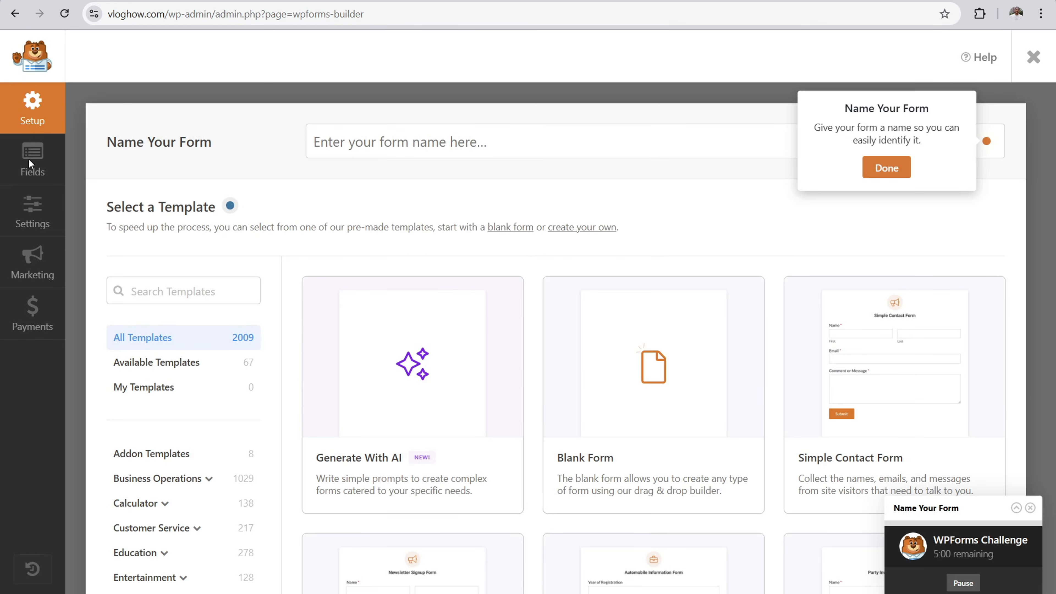
Step: Create the form from the Simple Contact Form template
scroll(581, 238, "down", 2)
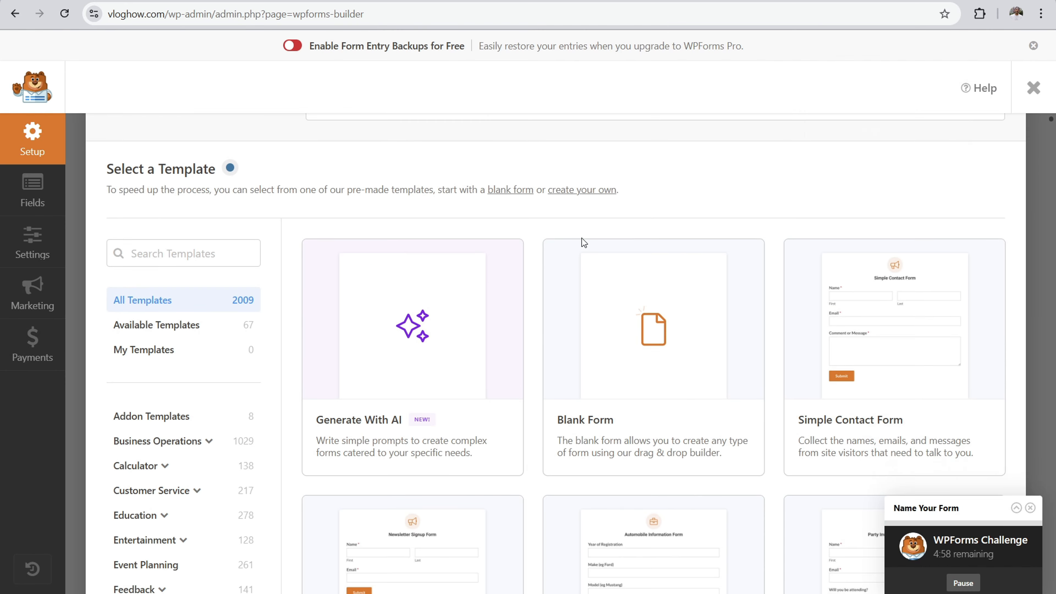
scroll(581, 237, "down", 2)
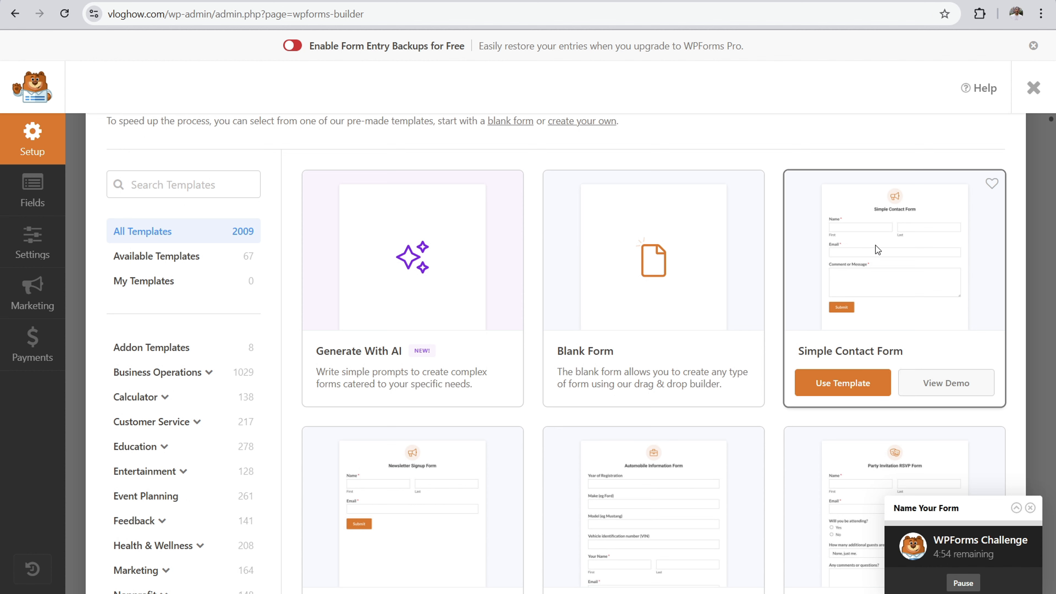
left_click(832, 391)
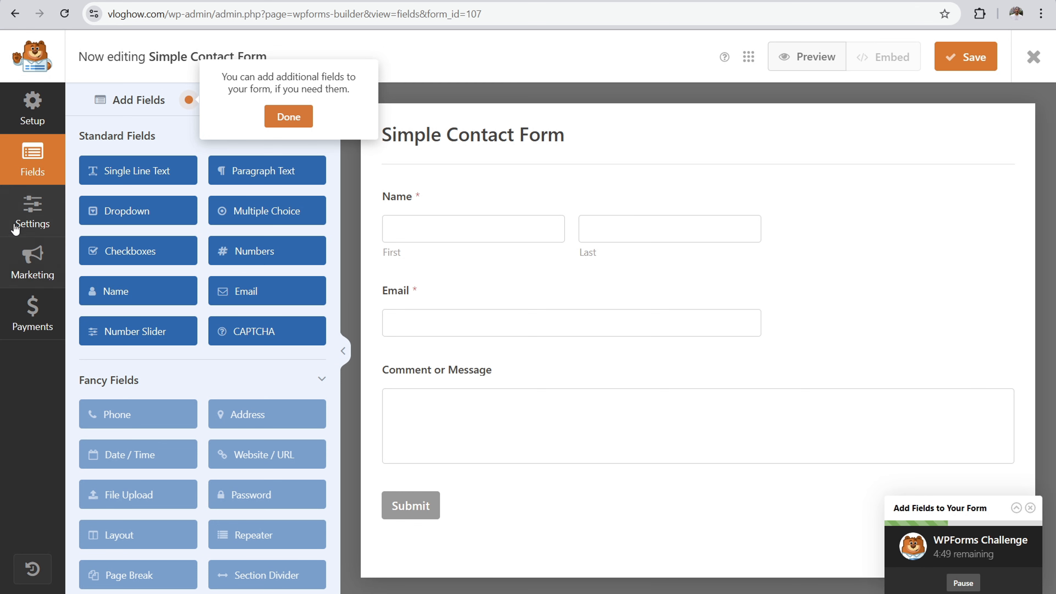
Step: Examine the contact form's Spam Protection and Security settings, including the CAPTCHA options, and its Themes settings
left_click(41, 249)
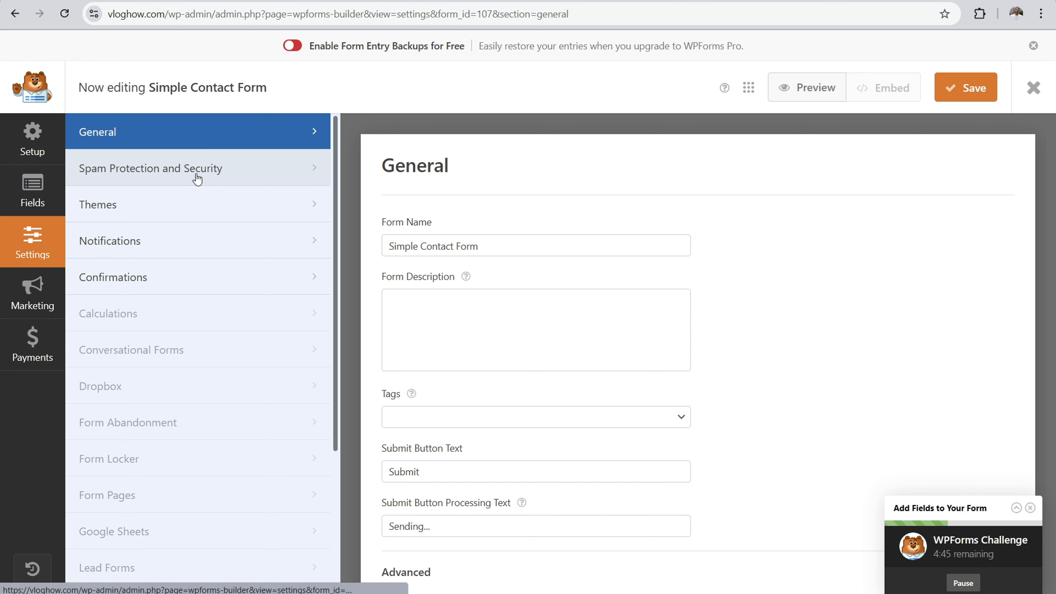
left_click(188, 177)
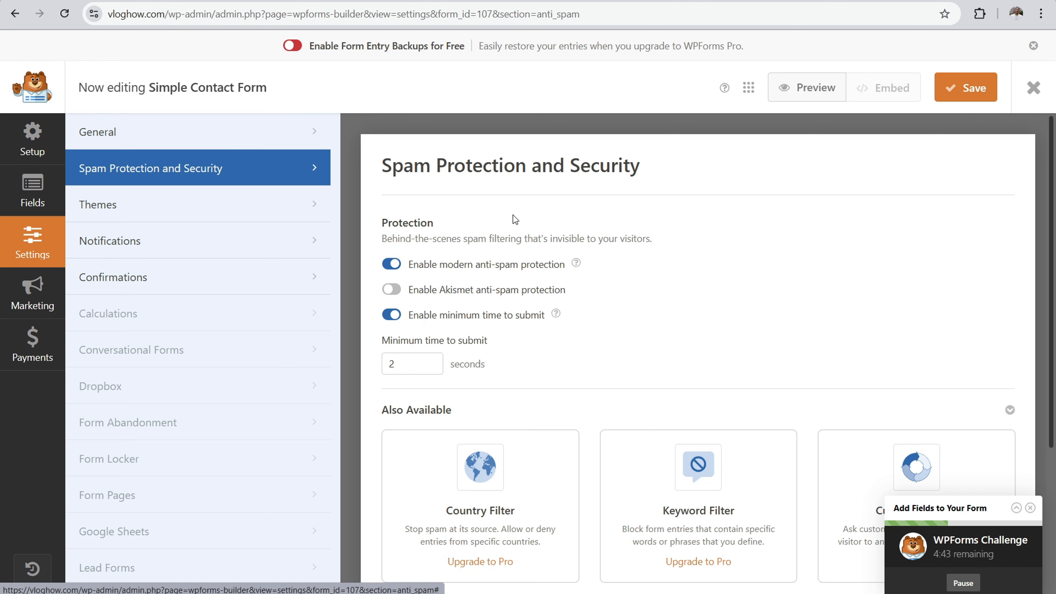
scroll(528, 229, "down", 3)
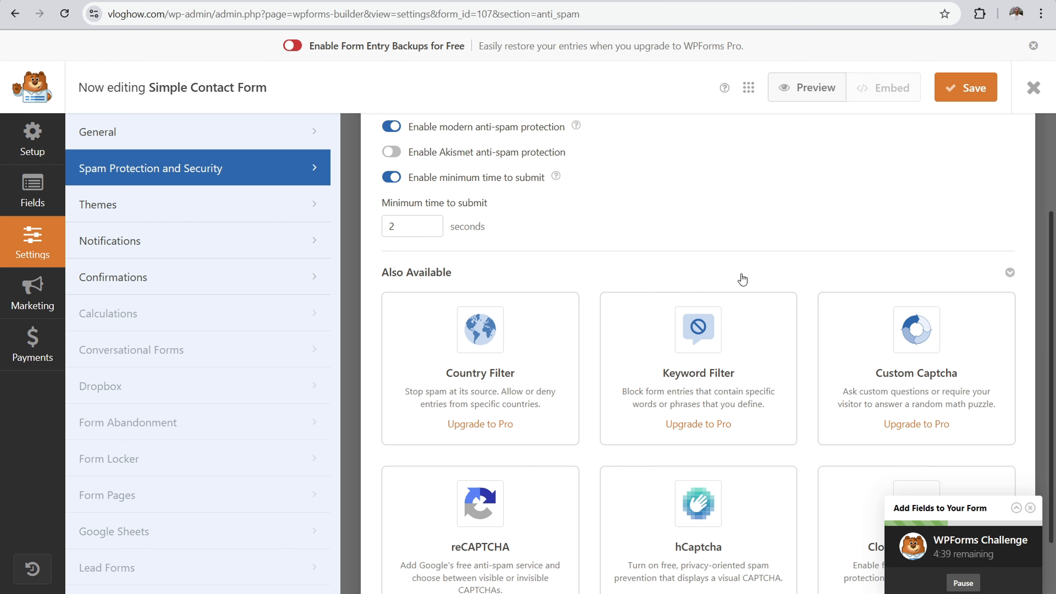
scroll(540, 341, "down", 2)
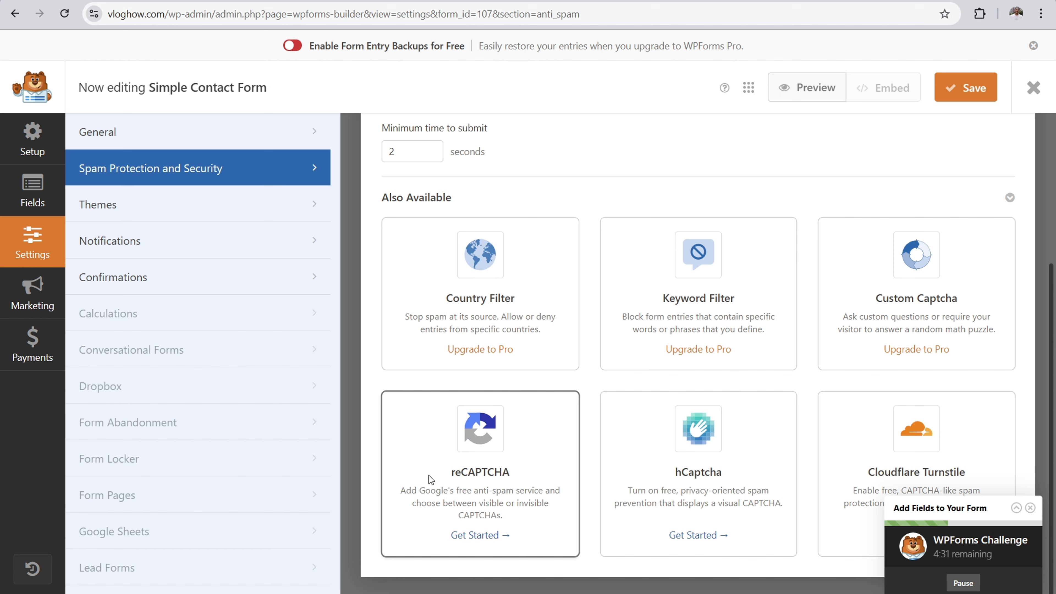
left_click(220, 208)
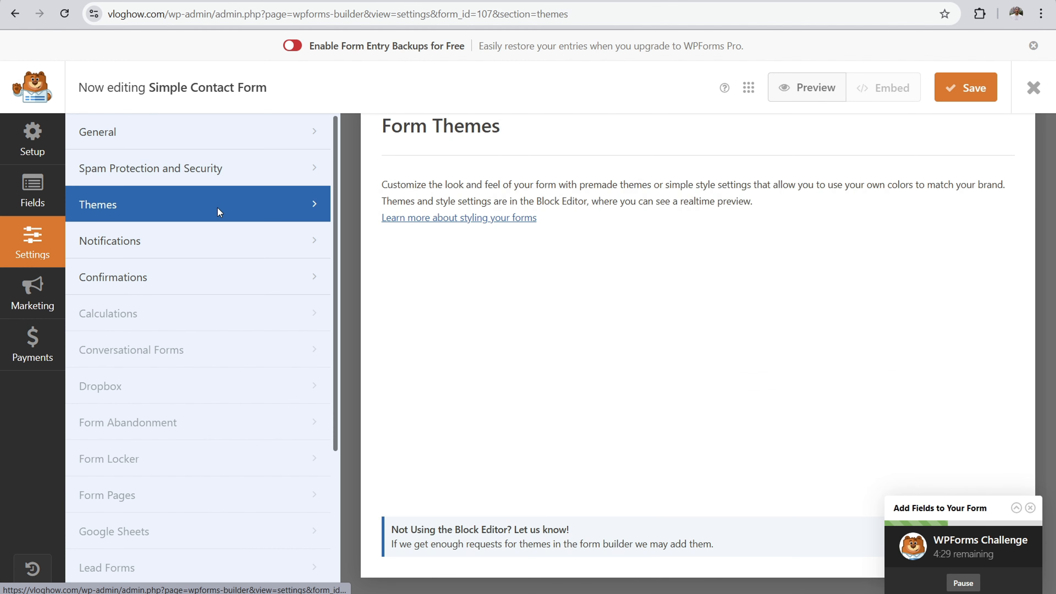
Step: Try a custom recipient e-mail address in the form's default notification, and reload the form builder to discard the change
left_click(174, 243)
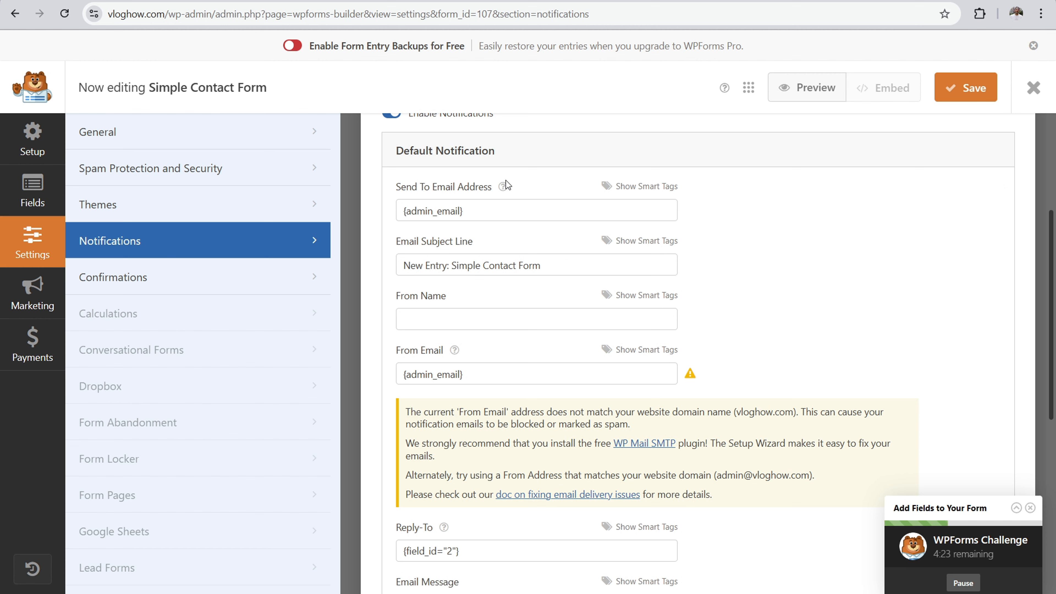
left_click(433, 211)
left_click_drag(487, 216, 391, 207)
key("BackSpace")
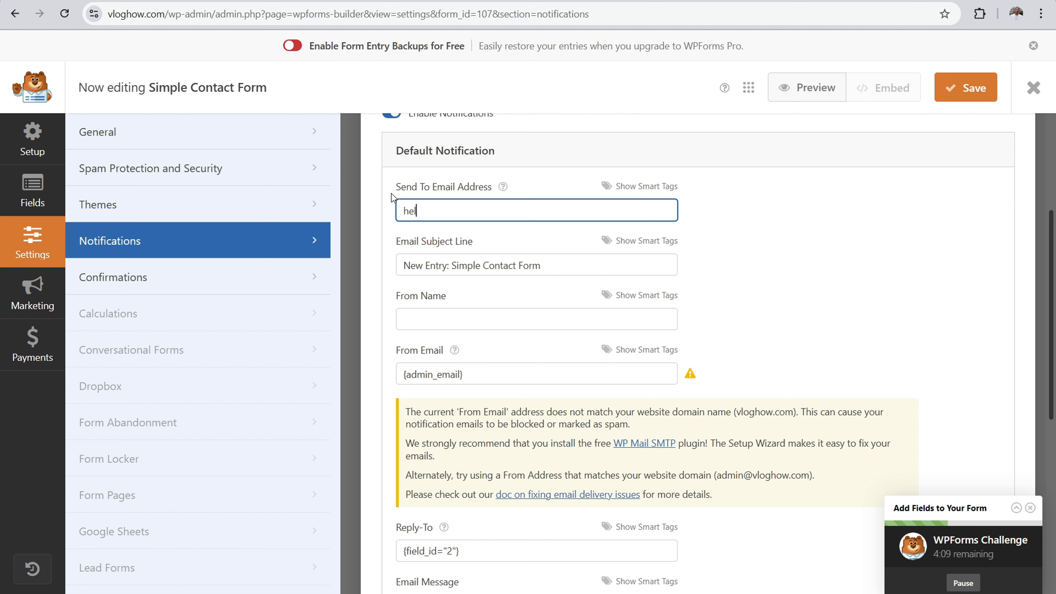
type("@website.com")
left_click(65, 14)
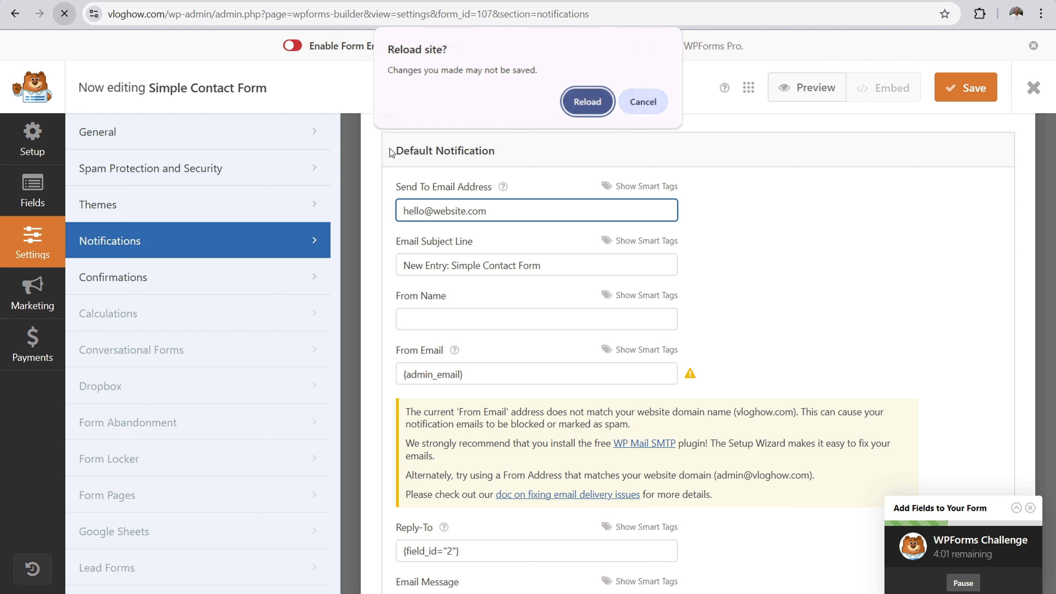
left_click(587, 102)
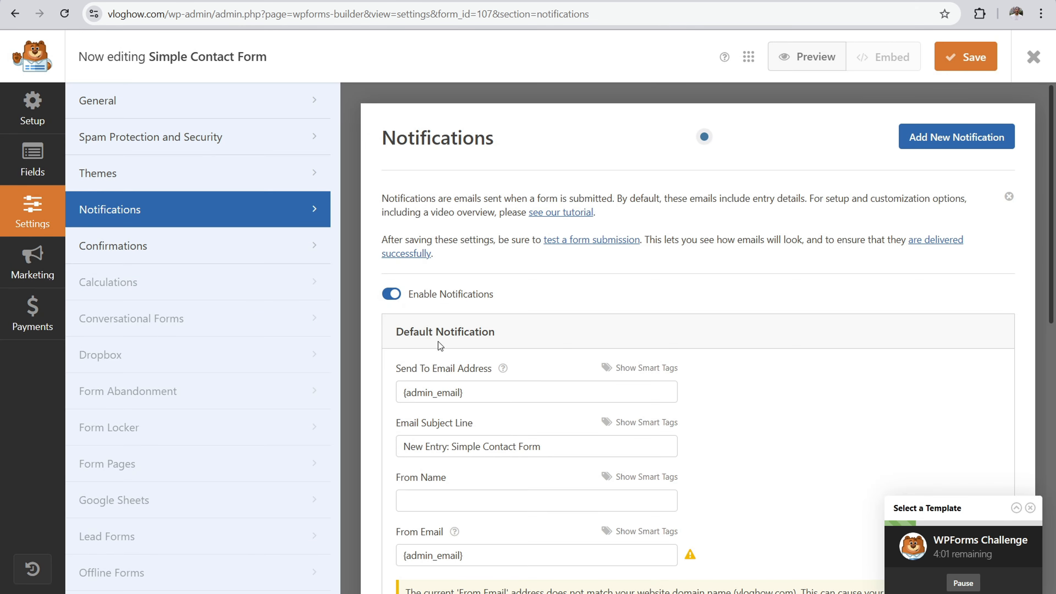
key("ctrl+s")
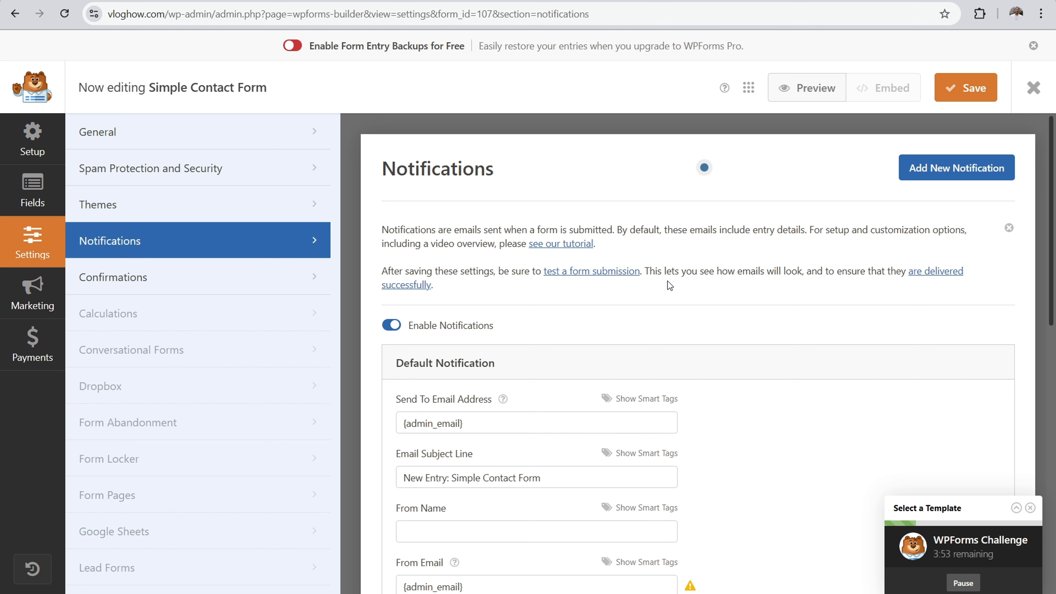
Step: Set the contact form's Name field format to Simple
left_click(33, 199)
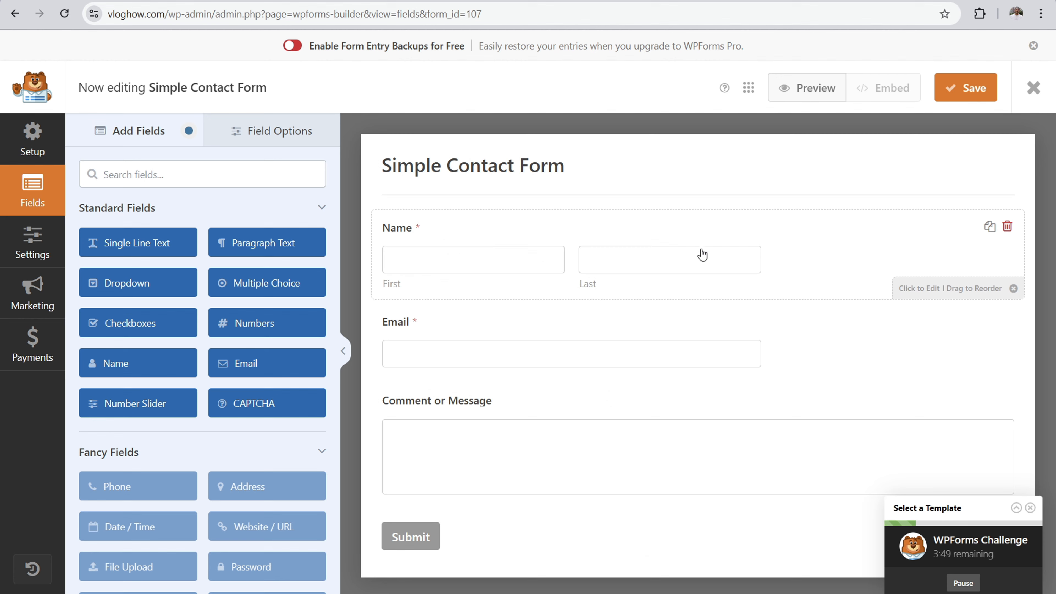
left_click(837, 252)
left_click(305, 295)
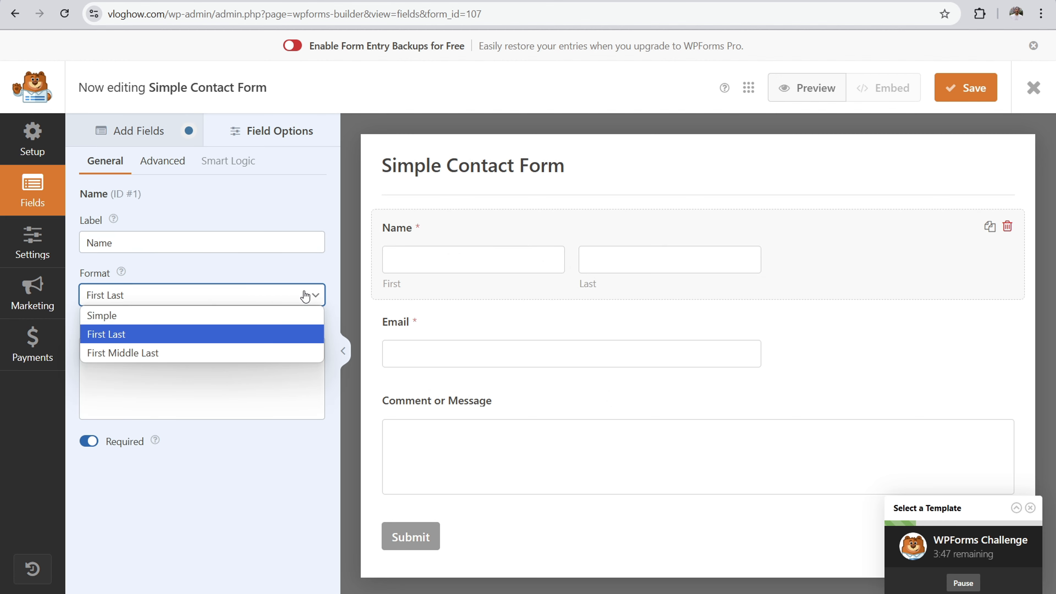
left_click(176, 266)
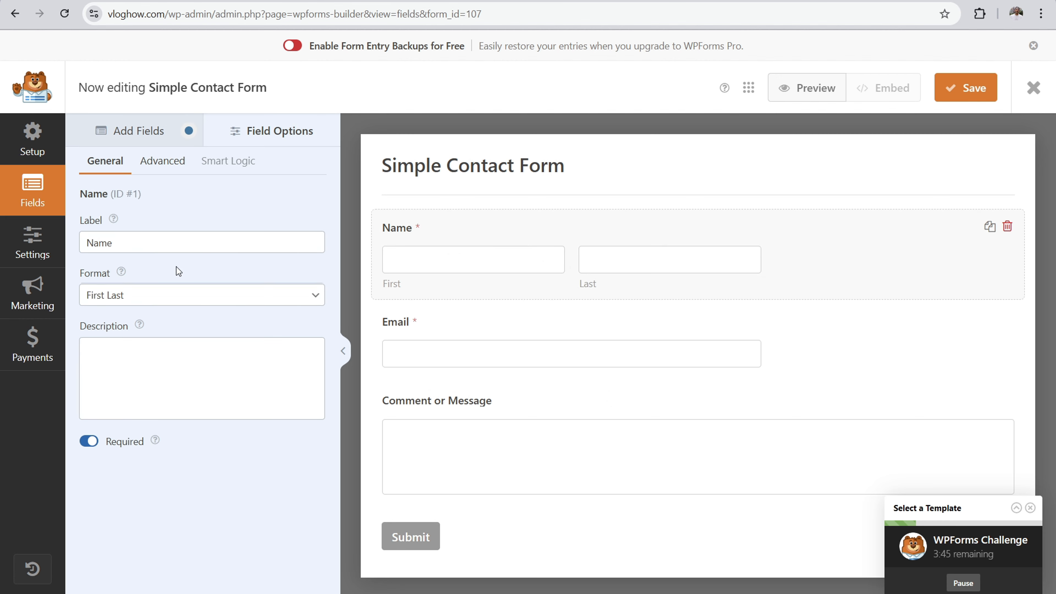
left_click(174, 296)
left_click(140, 320)
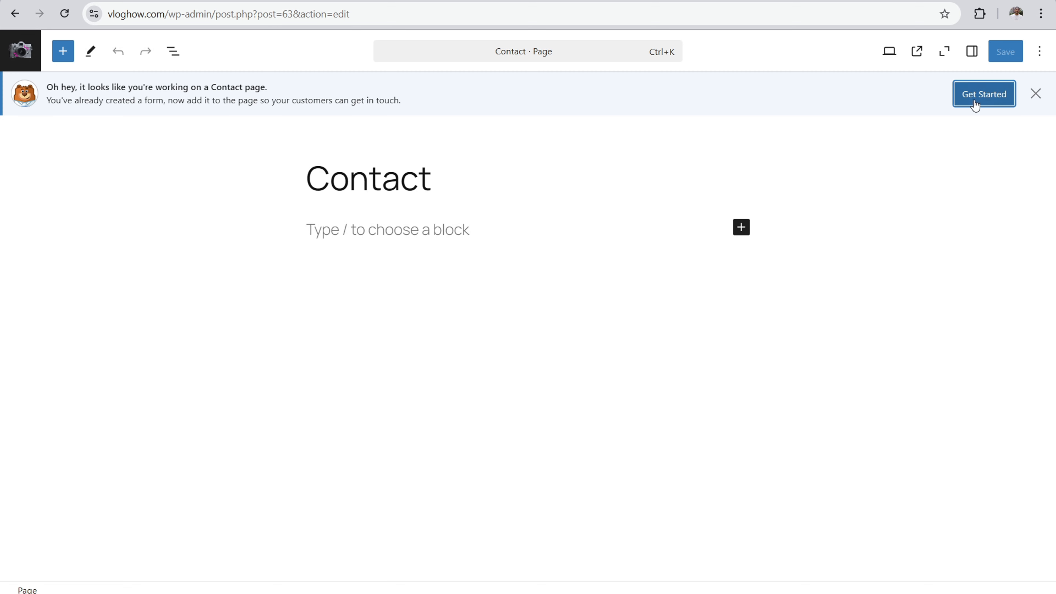
Step: Dismiss the form notice on the Contact page and insert a WPForms block showing the Simple Contact Form
left_click(1035, 95)
left_click(741, 184)
type("wpf")
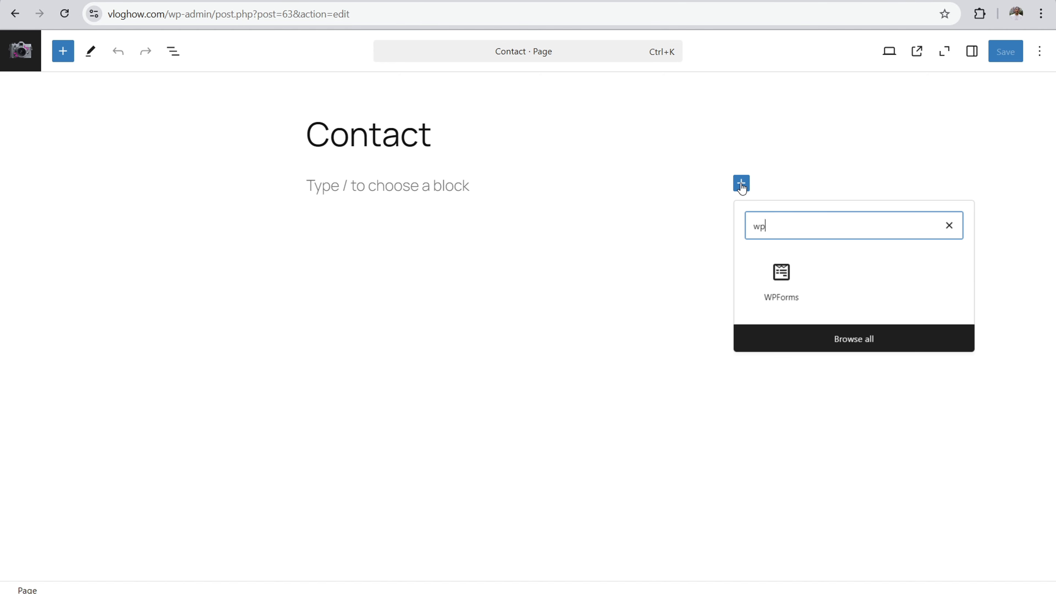
left_click(780, 281)
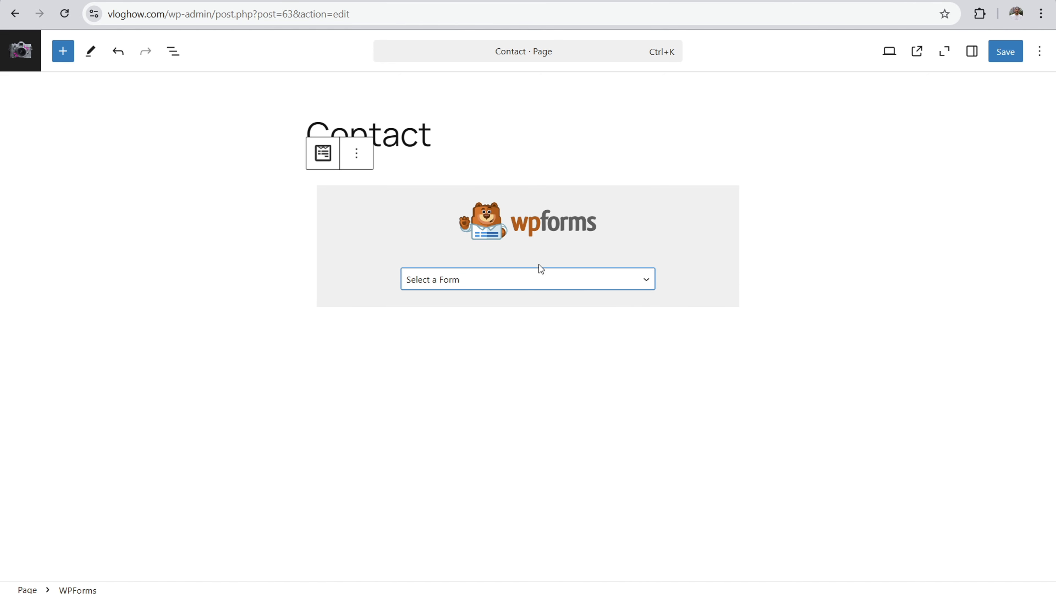
left_click(539, 276)
left_click(465, 315)
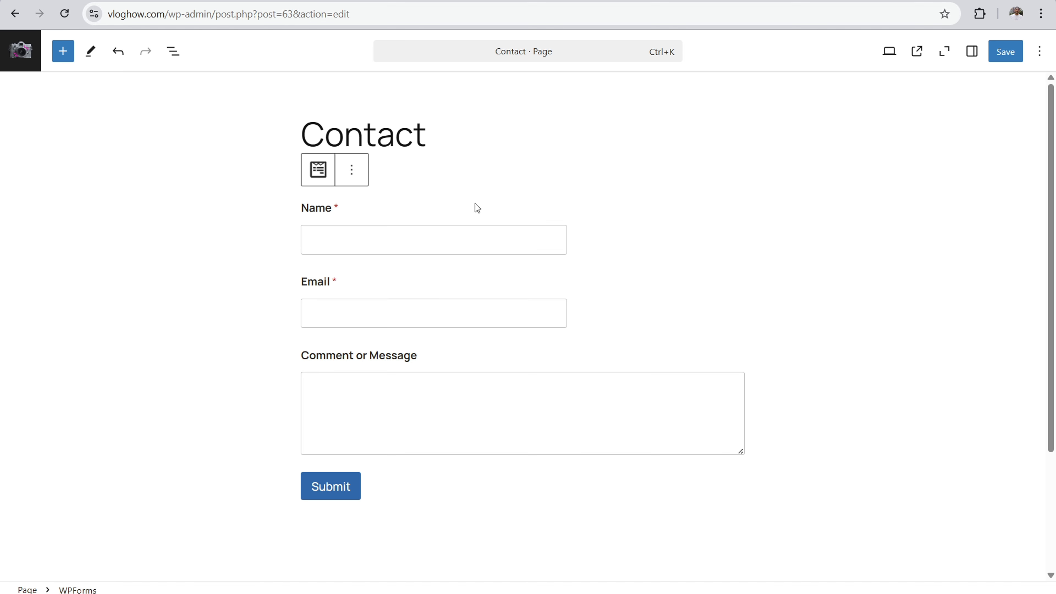
Step: Add the paragraph "This is your contact page." between the Contact title and the form, and save the page
left_click(437, 143)
key("Return")
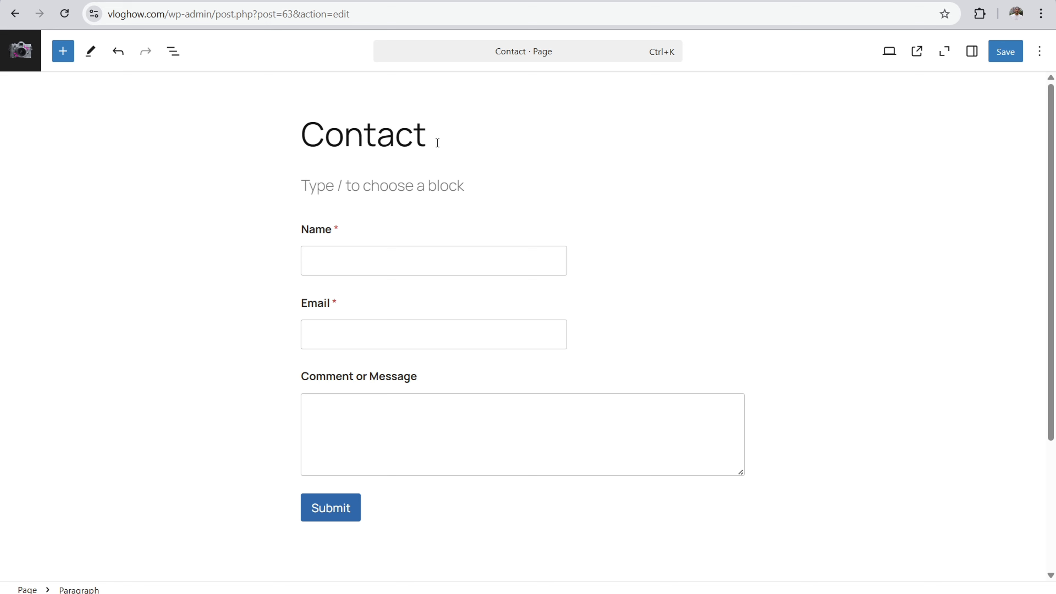
type("This")
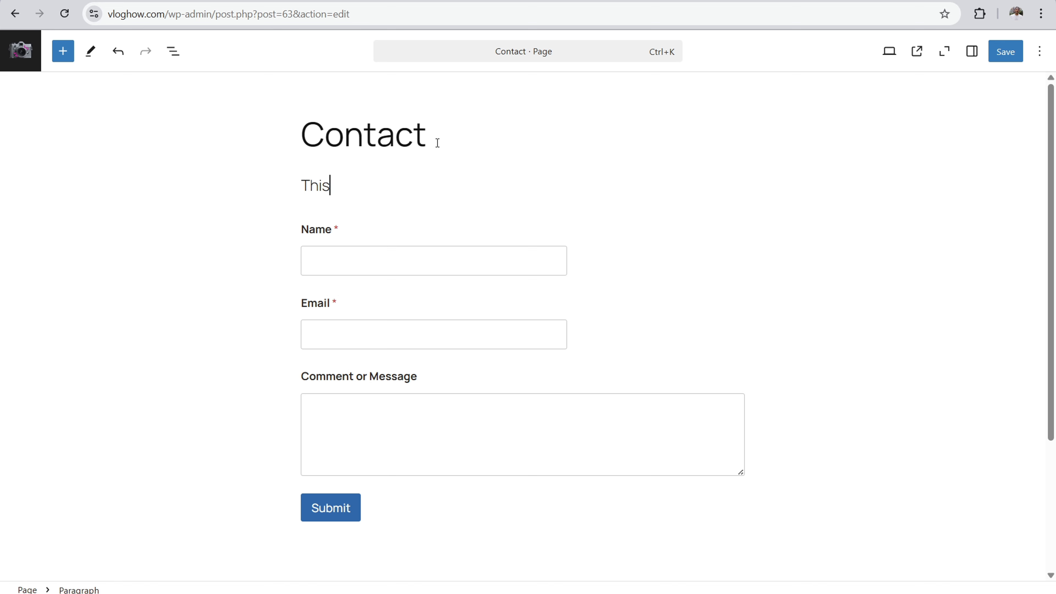
type(" is your contact page.")
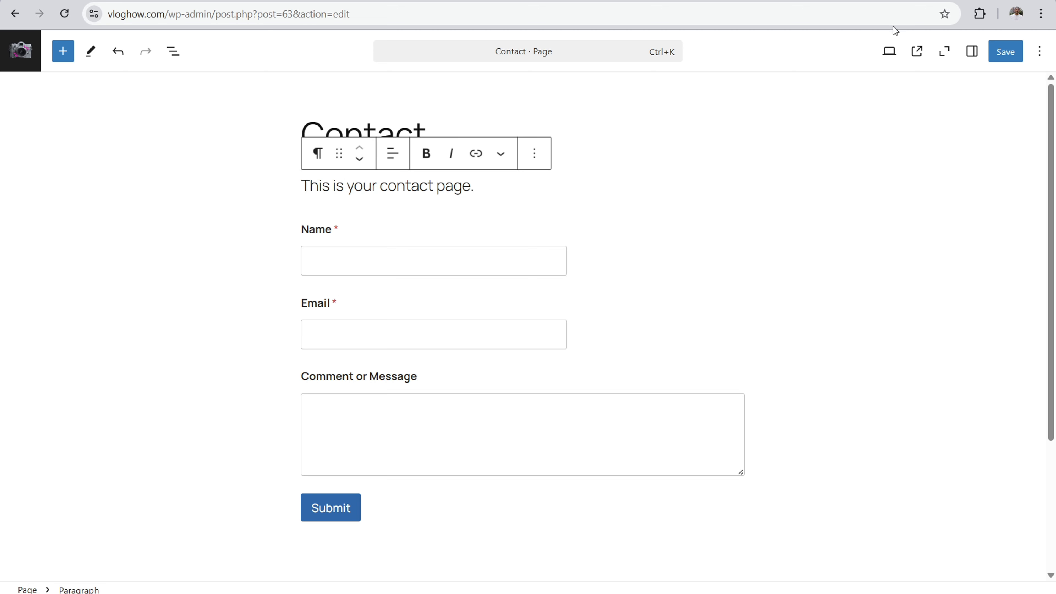
left_click(1006, 51)
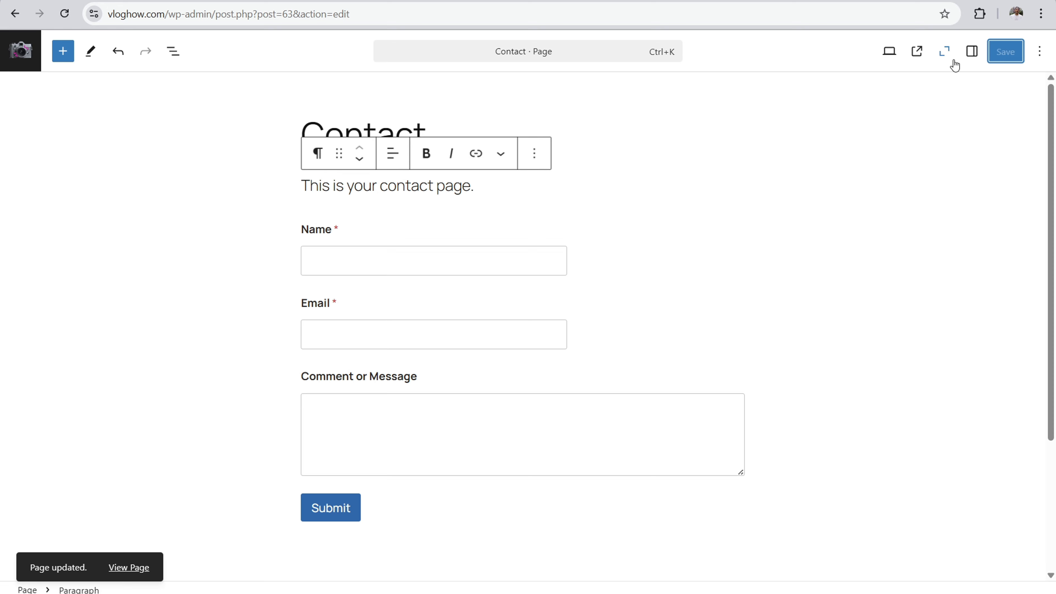
Step: Open the live Contact page from its /contact link in the page settings and look over the embedded form
left_click(972, 51)
left_click(878, 100)
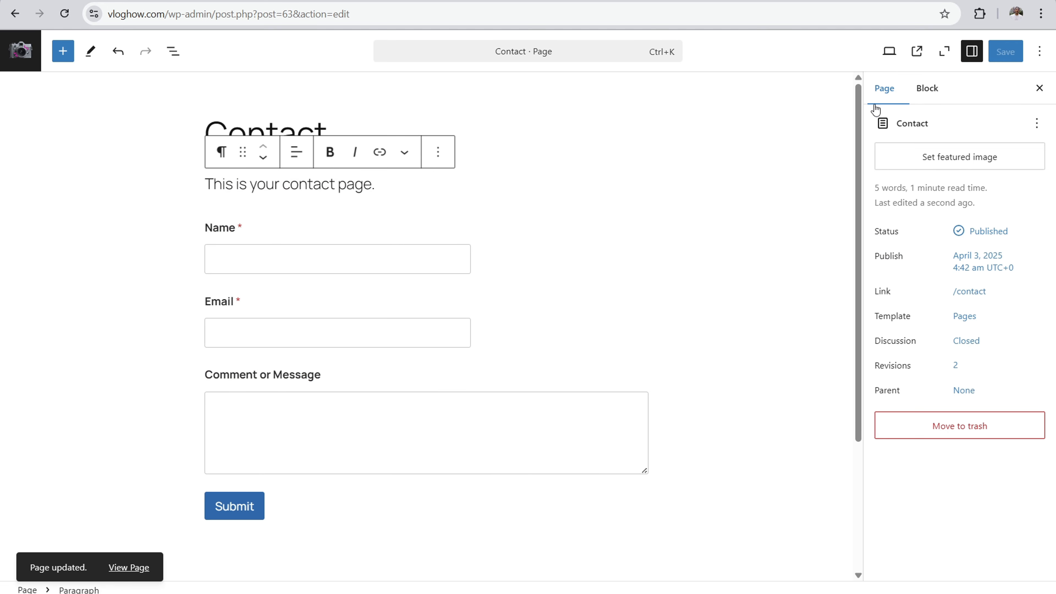
left_click(964, 292)
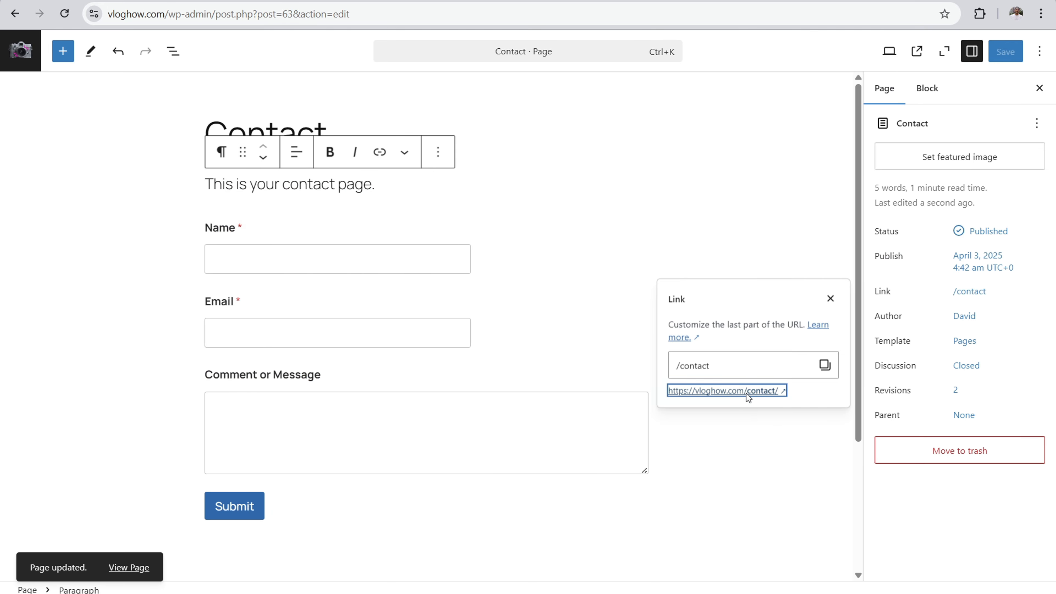
left_click(746, 393)
scroll(441, 324, "down", 3)
scroll(442, 416, "up", 4)
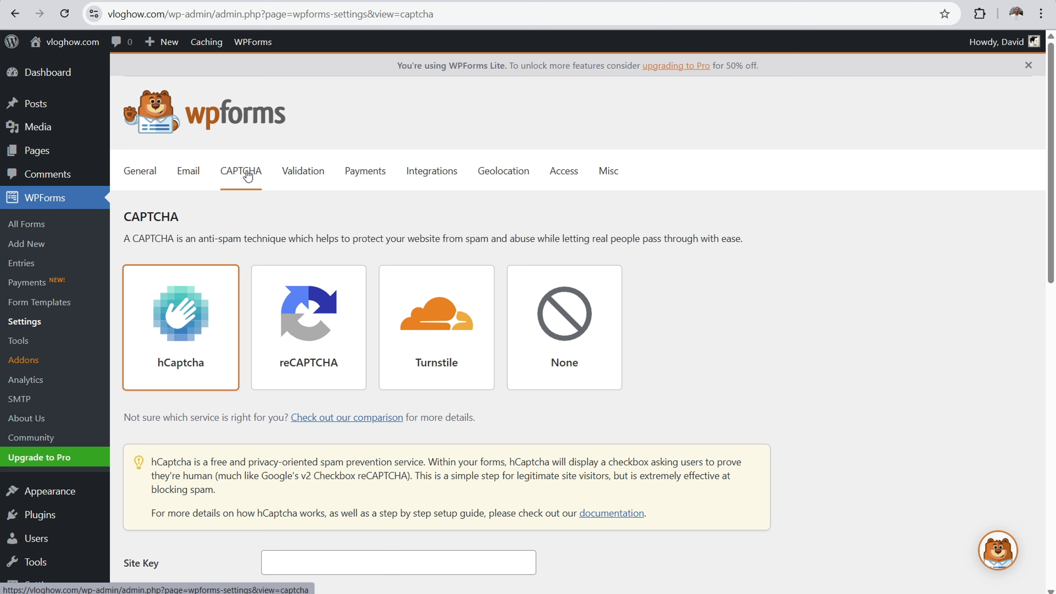
Step: Review the WPForms hCaptcha key fields, and in the hCaptcha dashboard create a site named vlog with the domain vloghow.com
scroll(183, 327, "down", 3)
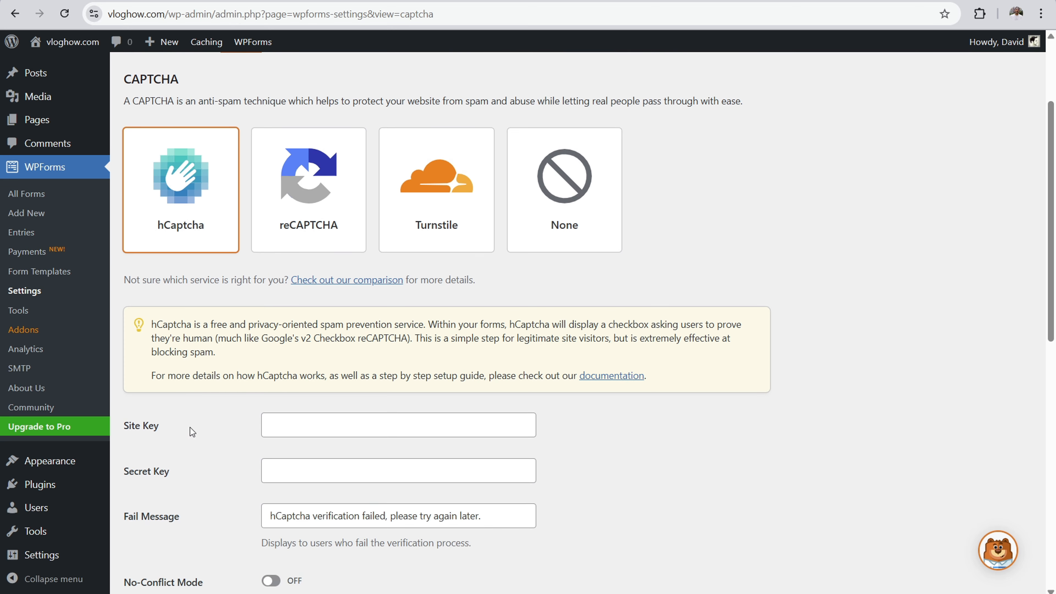
left_click_drag(164, 472, 134, 468)
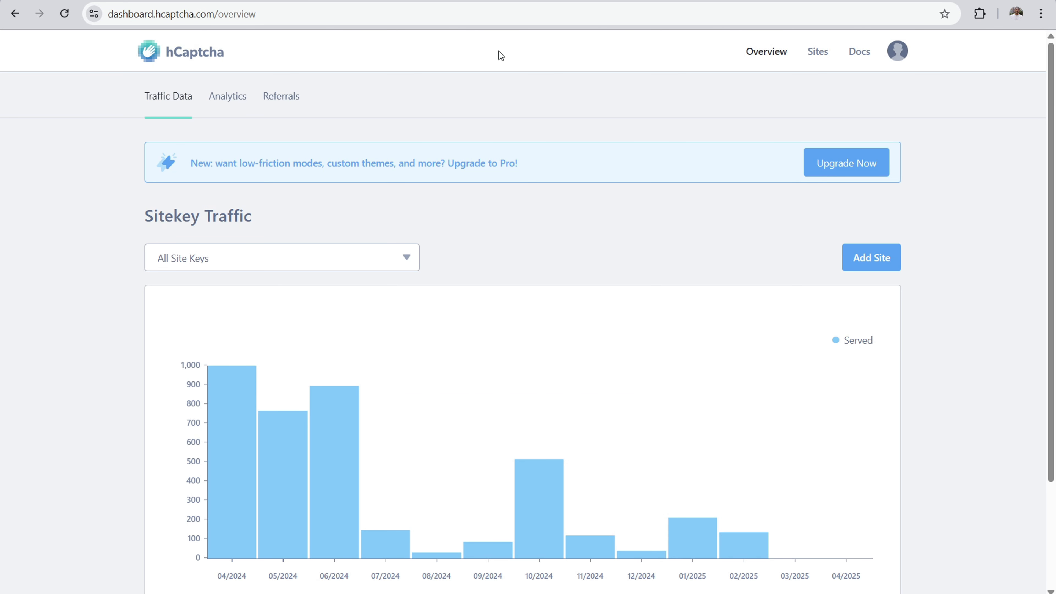
left_click(877, 254)
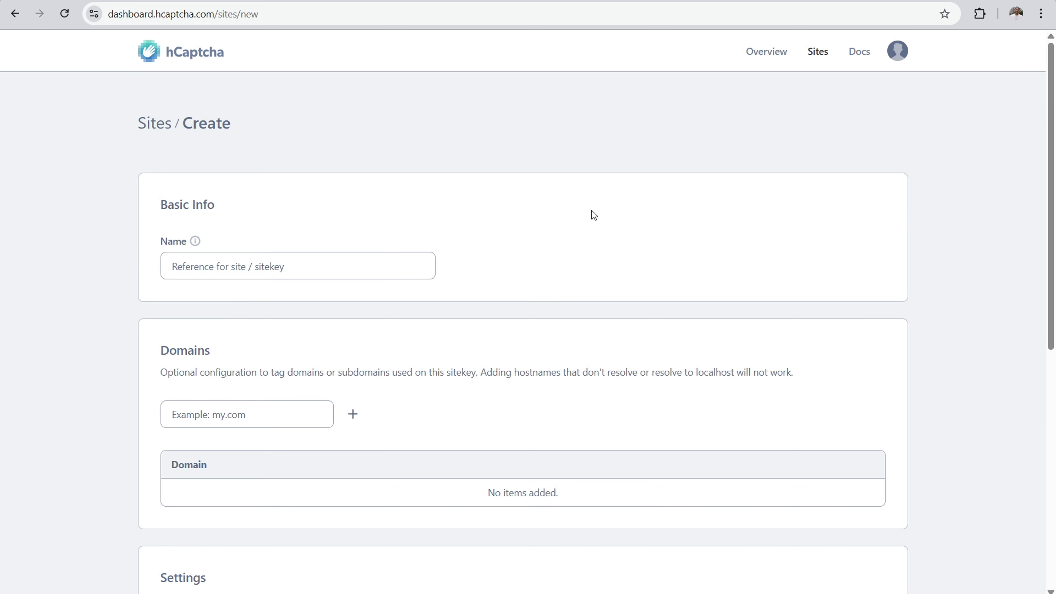
left_click(241, 264)
type("vlog")
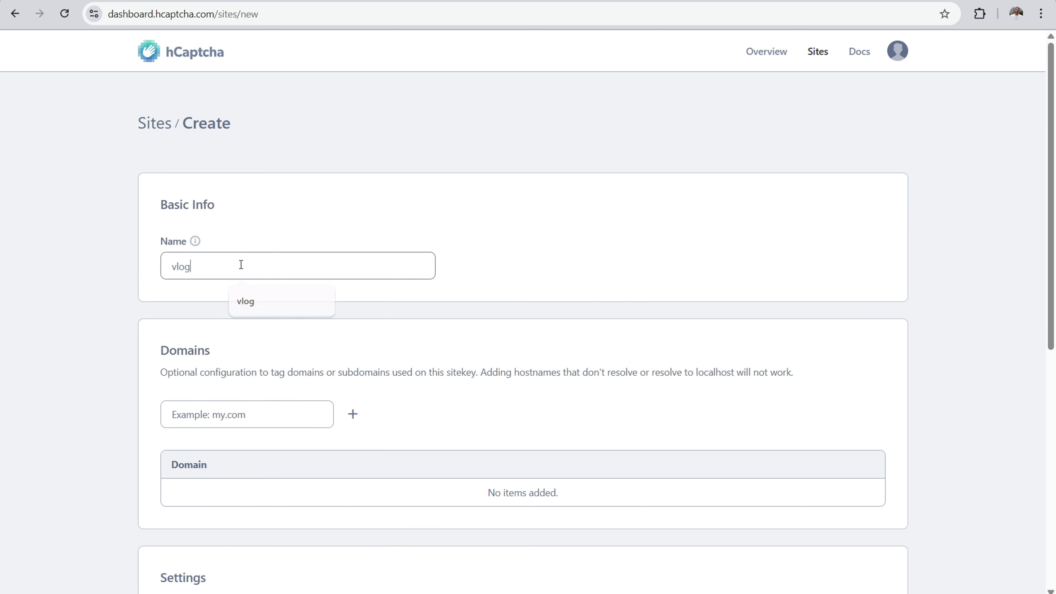
left_click(232, 420)
type("vloghow.com")
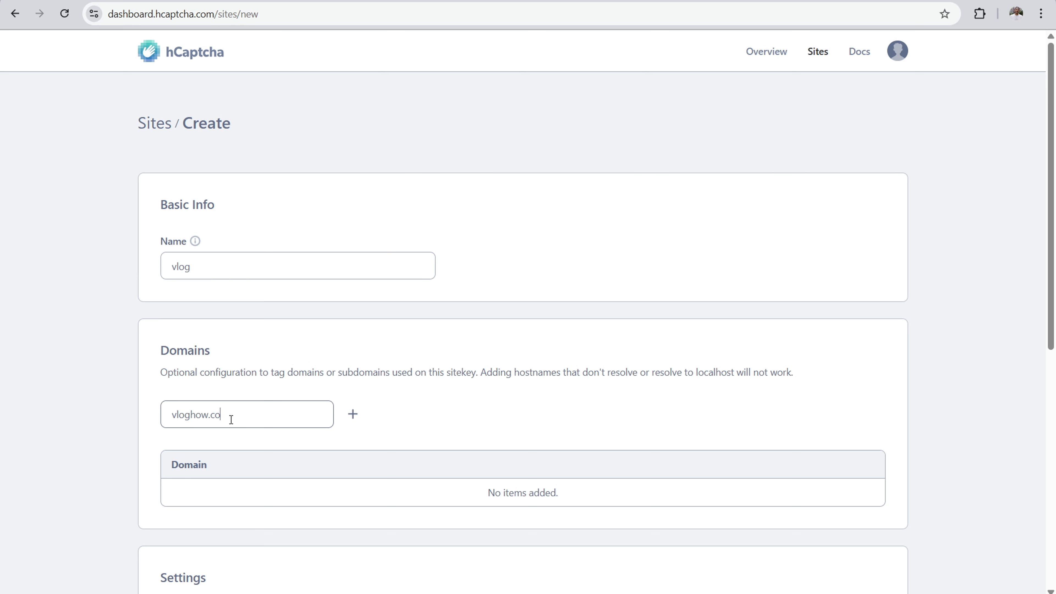
left_click(353, 415)
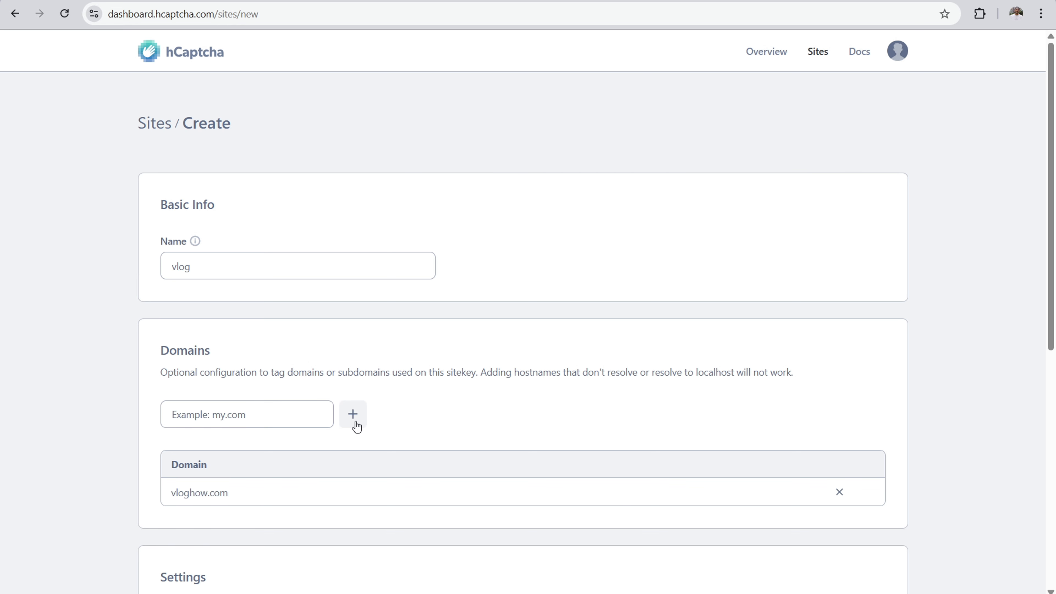
scroll(523, 366, "down", 5)
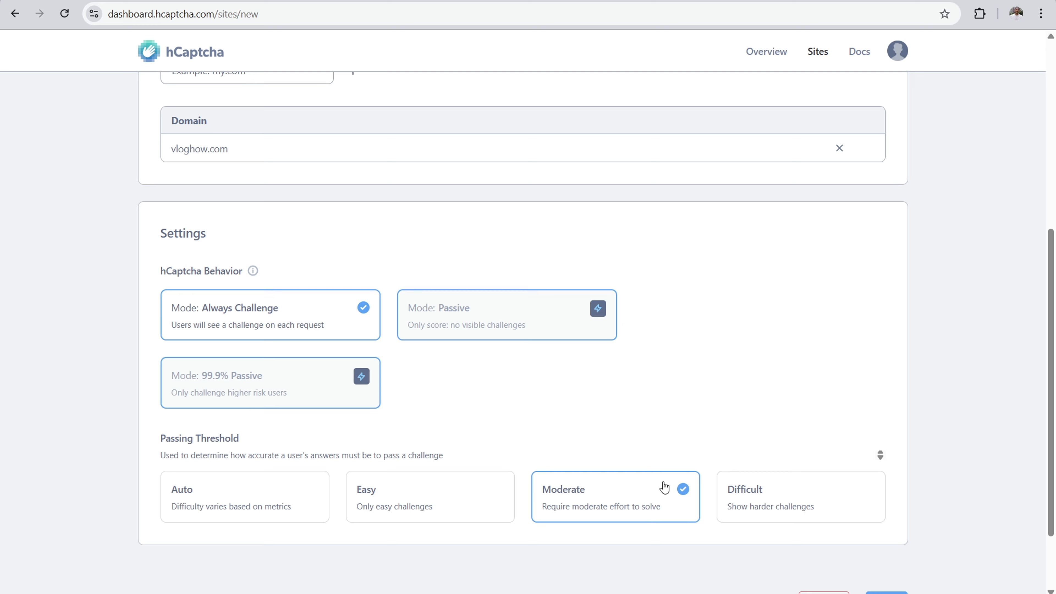
scroll(624, 448, "down", 2)
left_click(880, 511)
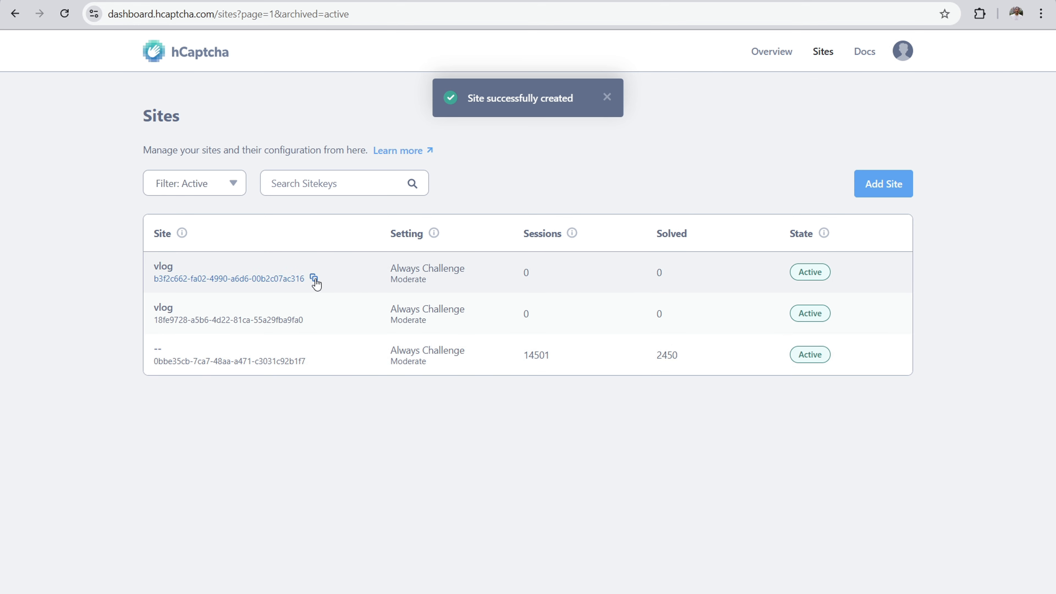
Step: Copy the new vlog site's sitekey from hCaptcha and paste it as the Site Key in the WPForms CAPTCHA settings
left_click(314, 278)
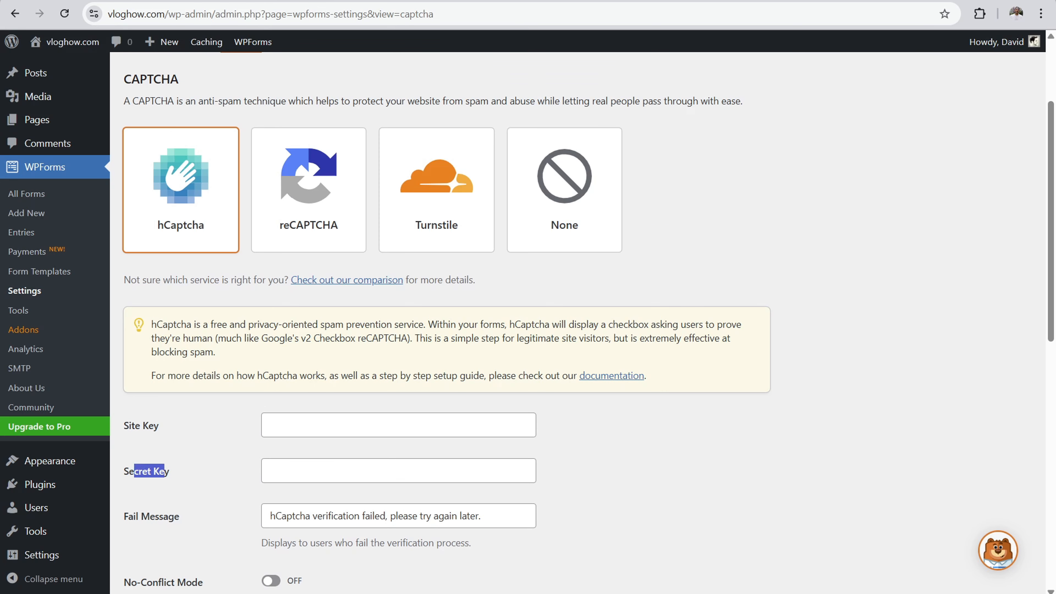
left_click(295, 428)
right_click(299, 430)
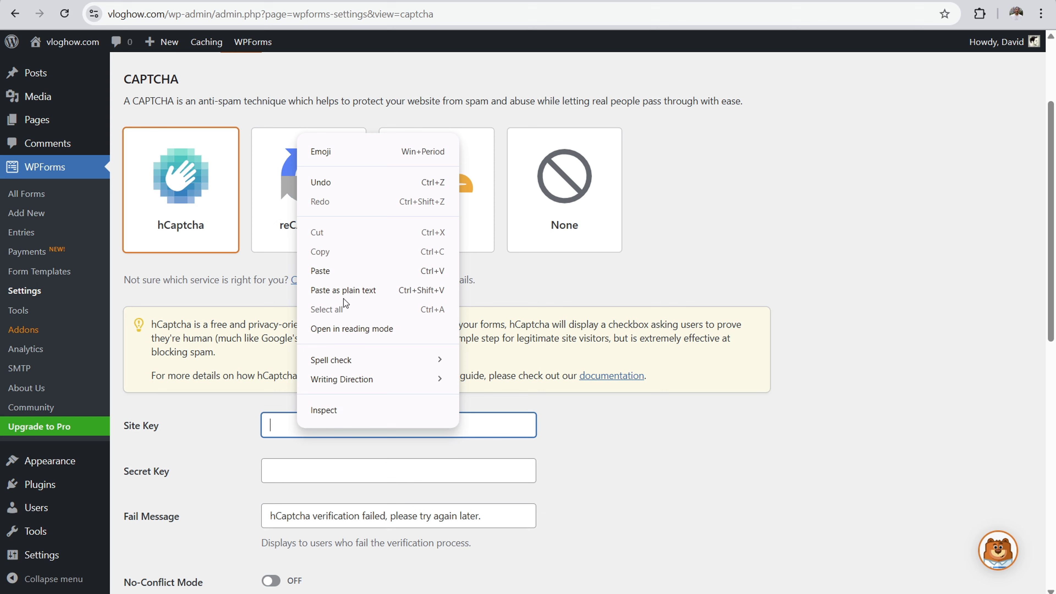
left_click(345, 271)
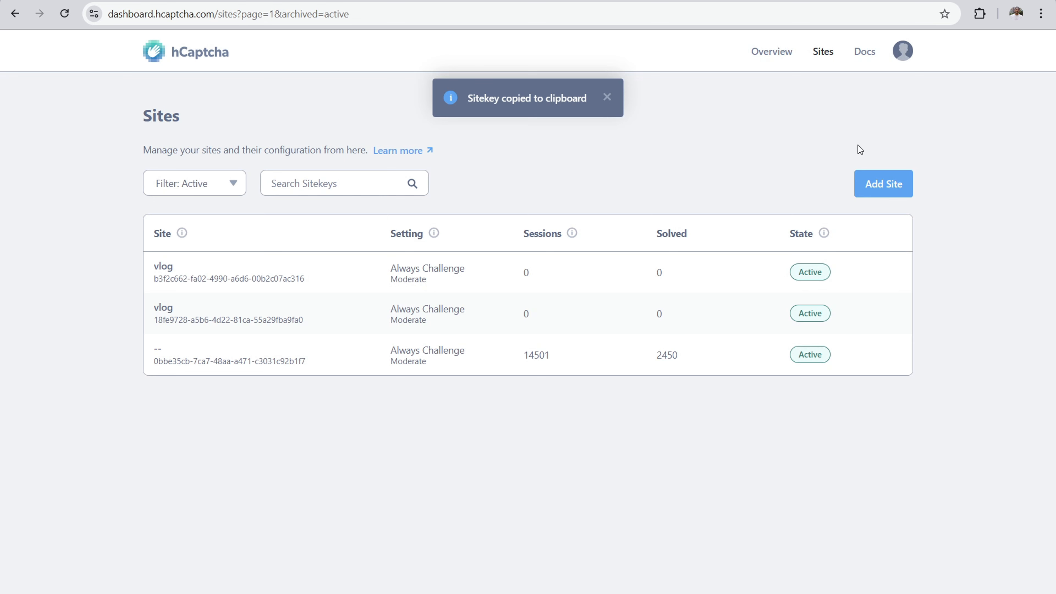
Step: Examine the account-level secret in the hCaptcha dashboard's settings and the option to generate a new one, without generating it
left_click(903, 52)
left_click(778, 143)
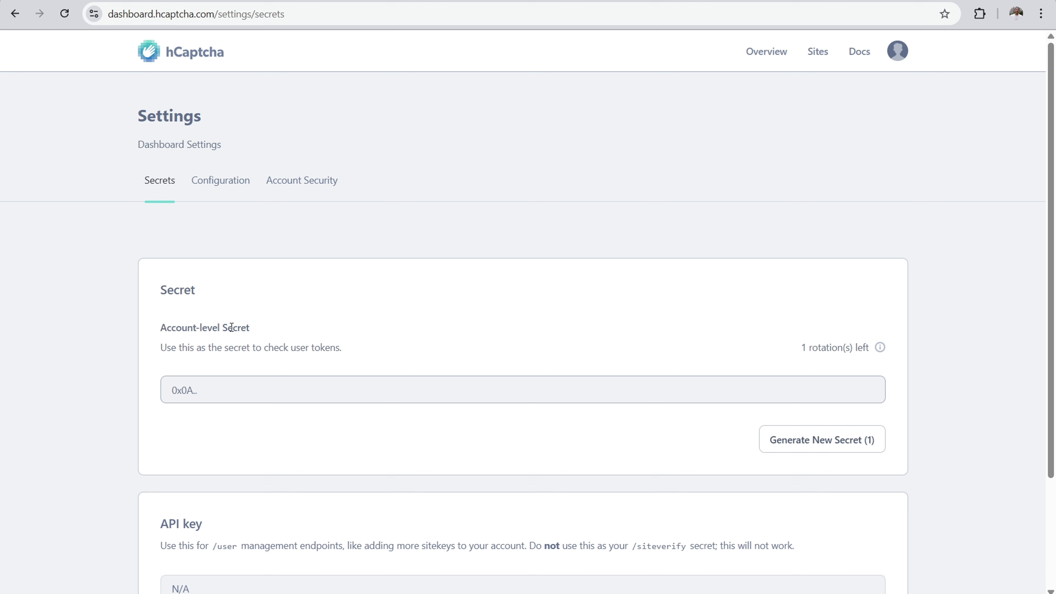
left_click_drag(194, 347, 274, 347)
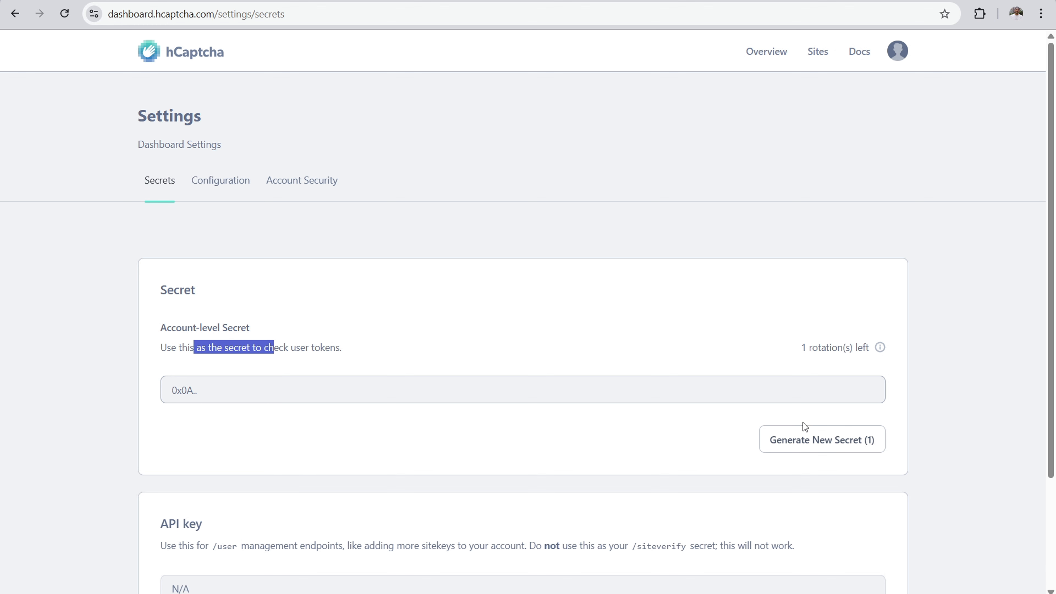
mouse_move(881, 349)
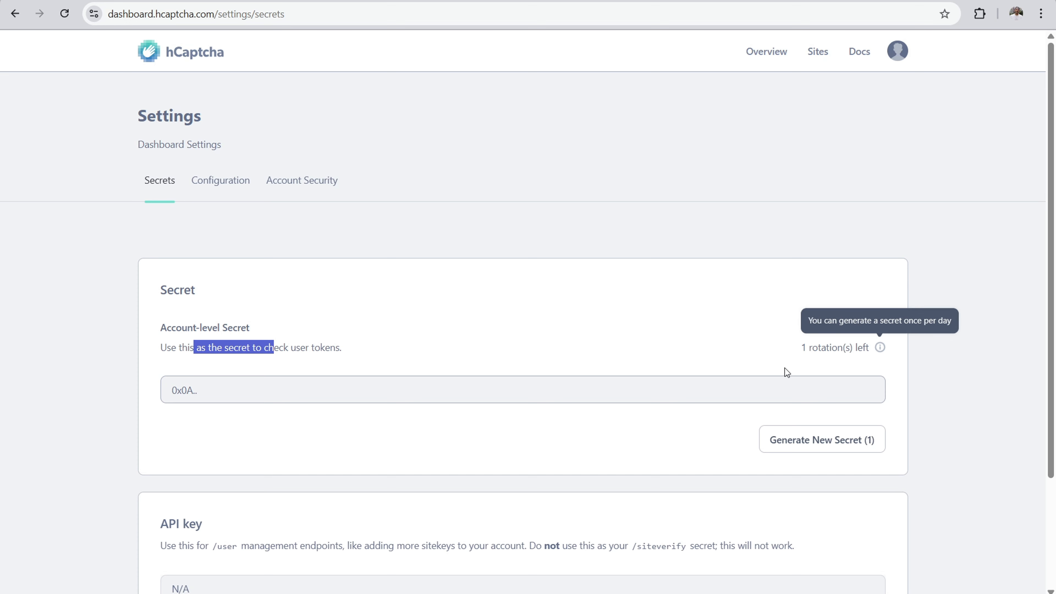
left_click(811, 443)
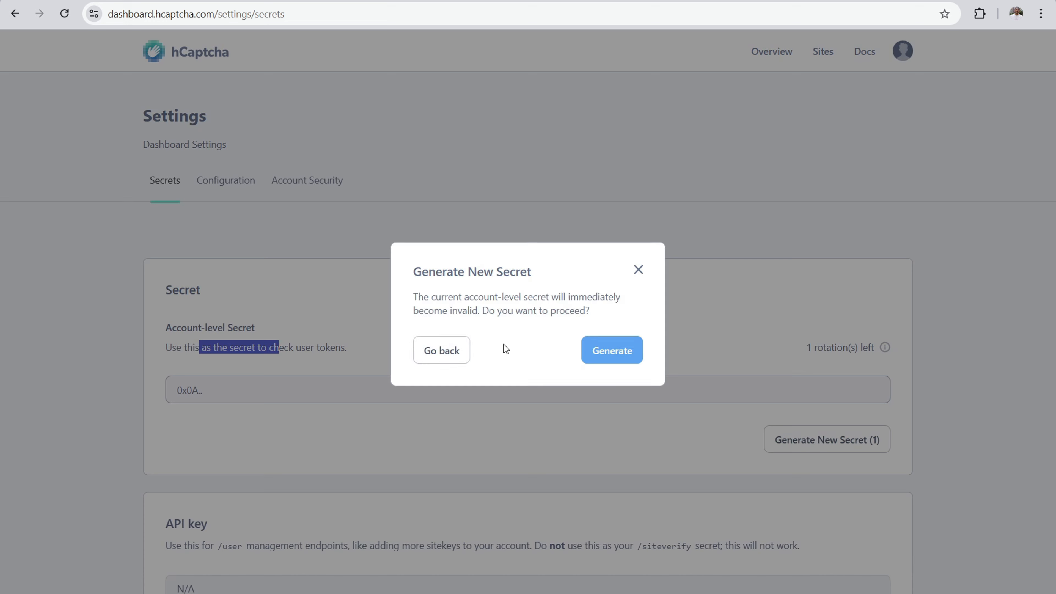
left_click(638, 270)
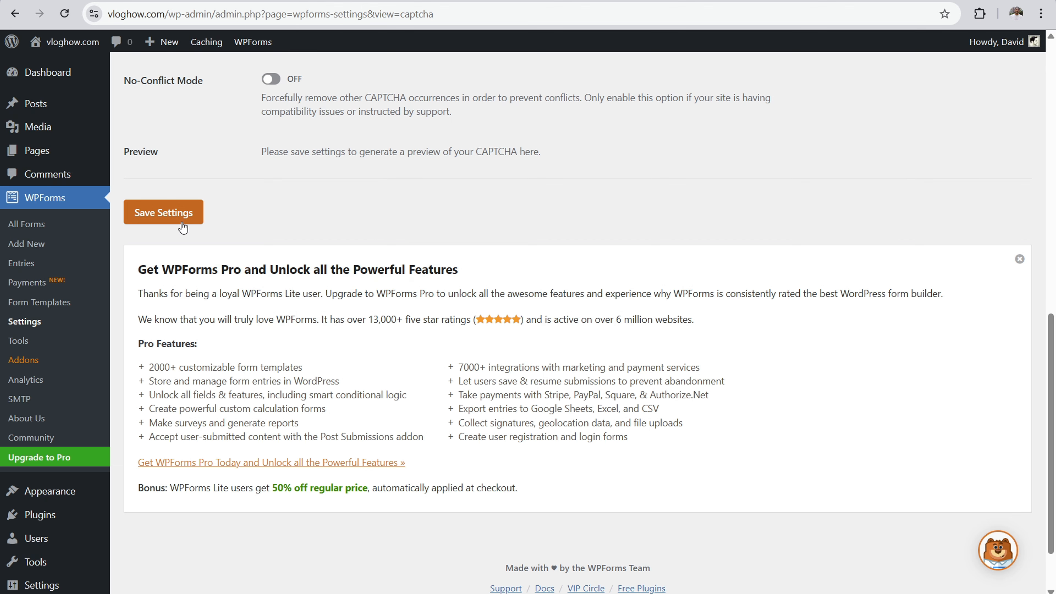
Step: Save the WPForms hCaptcha settings and check the contact form on the live Contact page
left_click(173, 215)
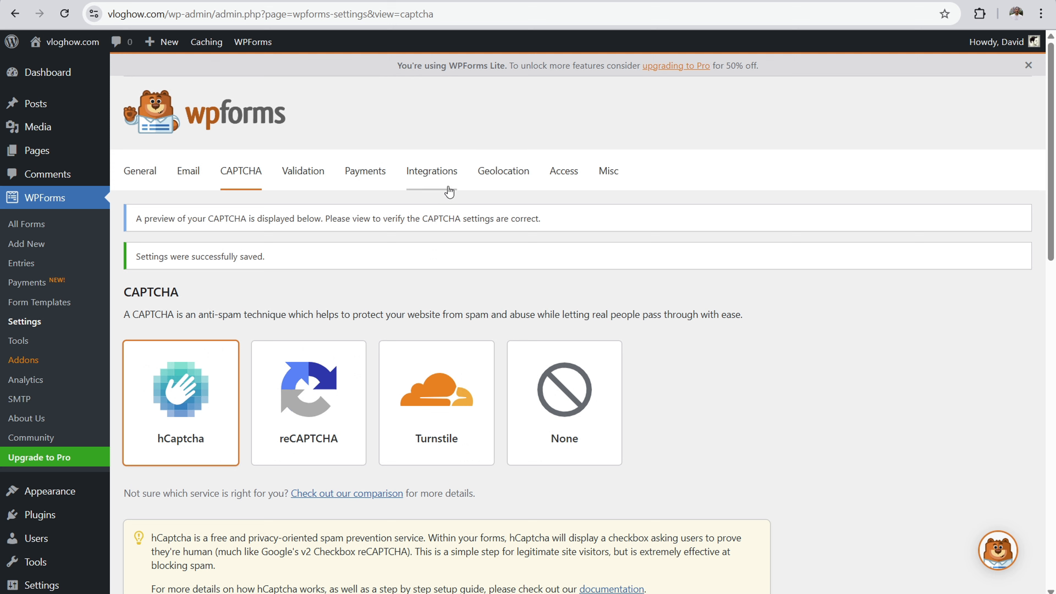
left_click_drag(183, 218, 480, 219)
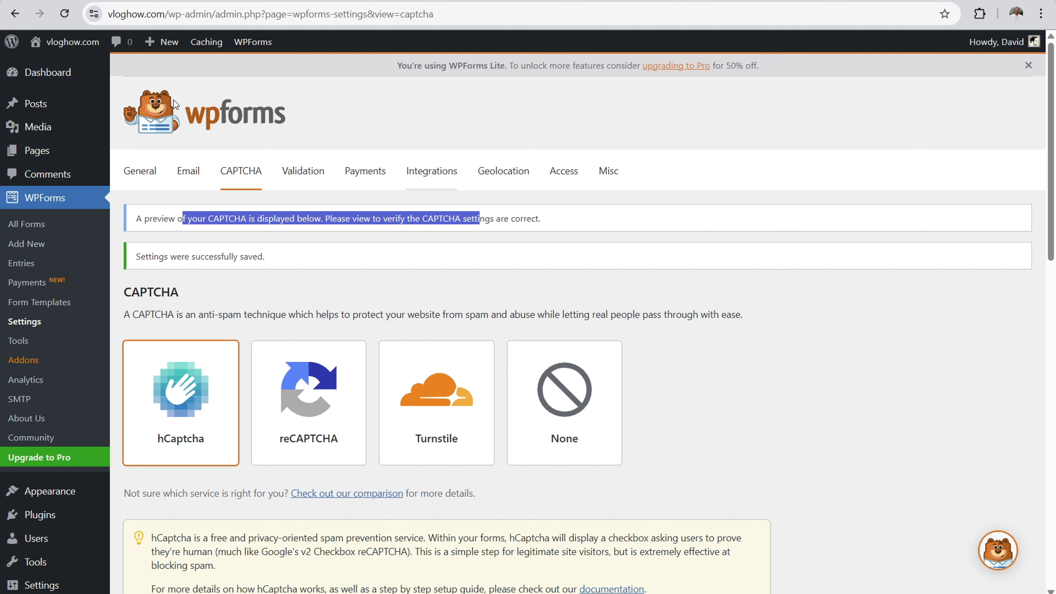
left_click(43, 160)
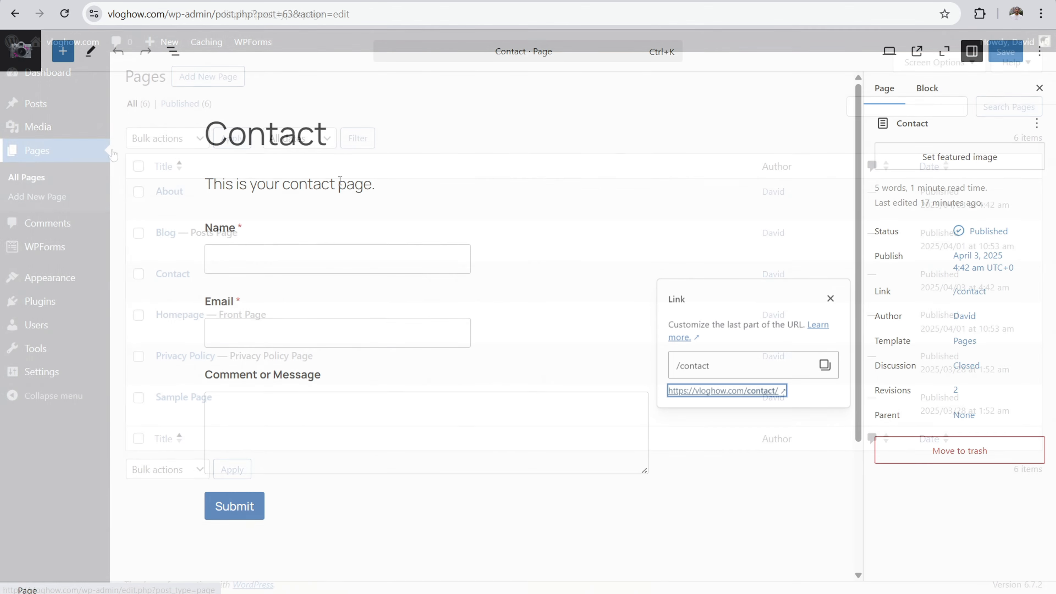
left_click(307, 191)
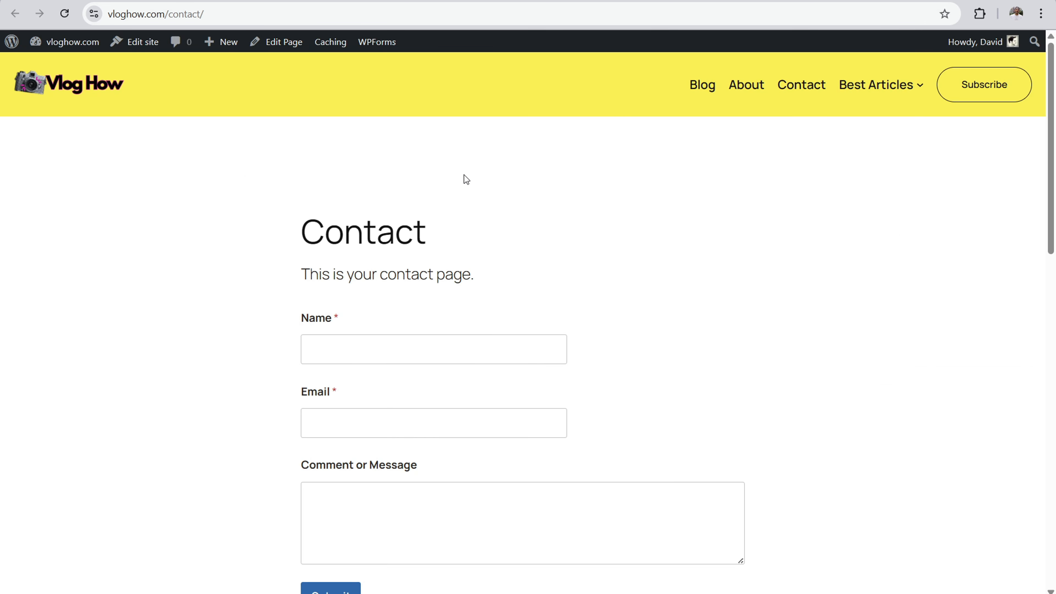
scroll(455, 335, "down", 5)
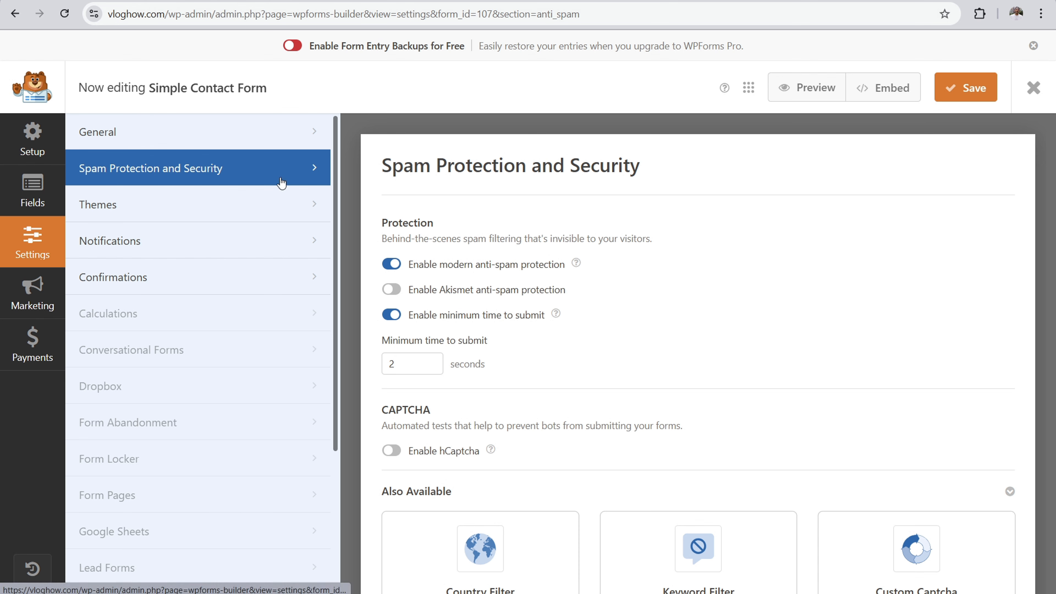
Step: Enable hCaptcha in the Simple Contact Form's spam protection settings, save the form, and reload the live Contact page
scroll(540, 300, "down", 2)
left_click(392, 386)
scroll(688, 306, "down", 5)
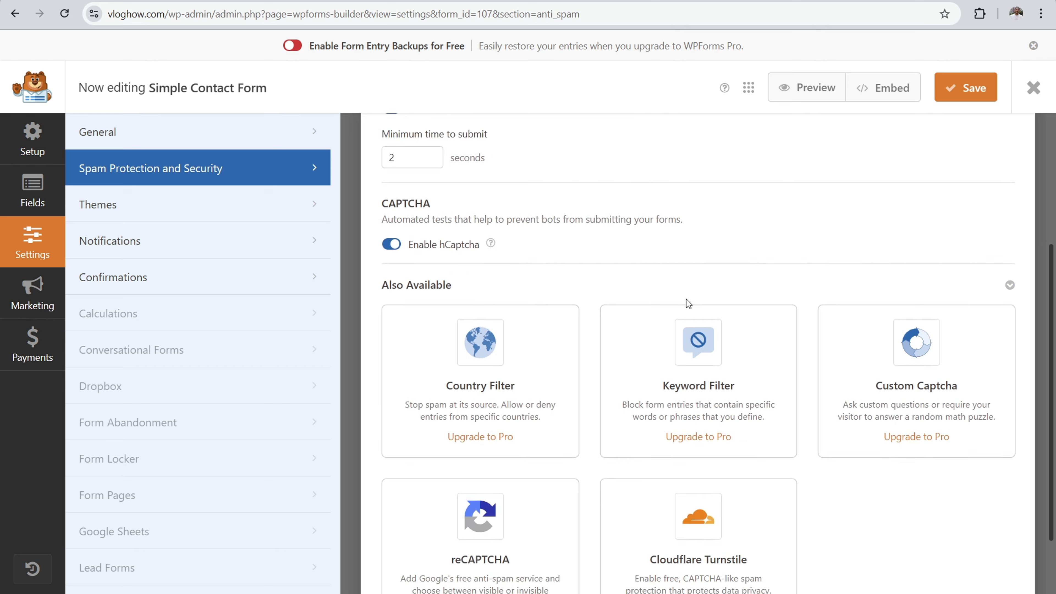
scroll(644, 268, "up", 6)
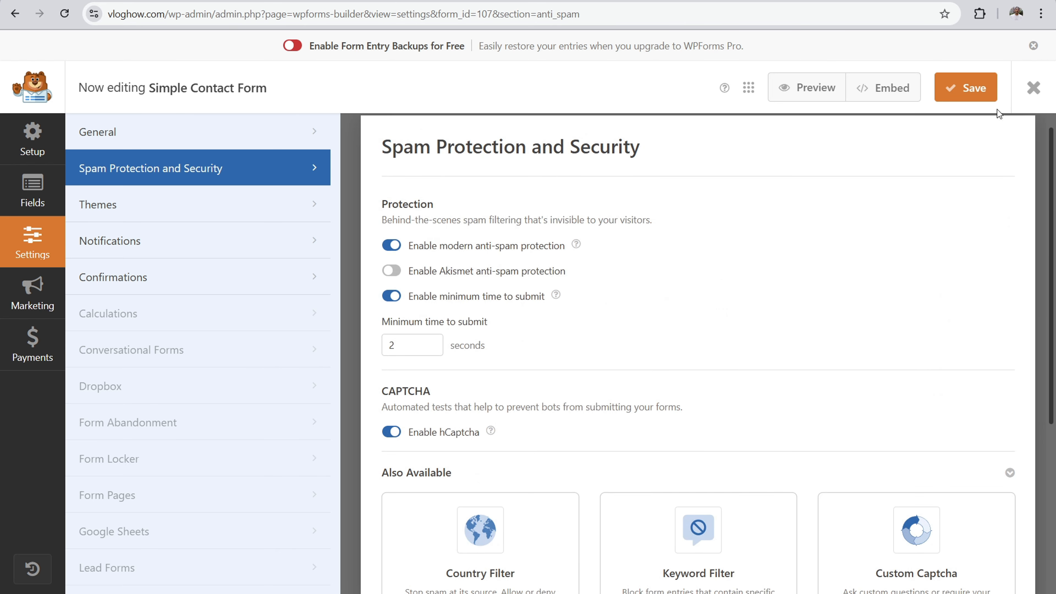
left_click(960, 98)
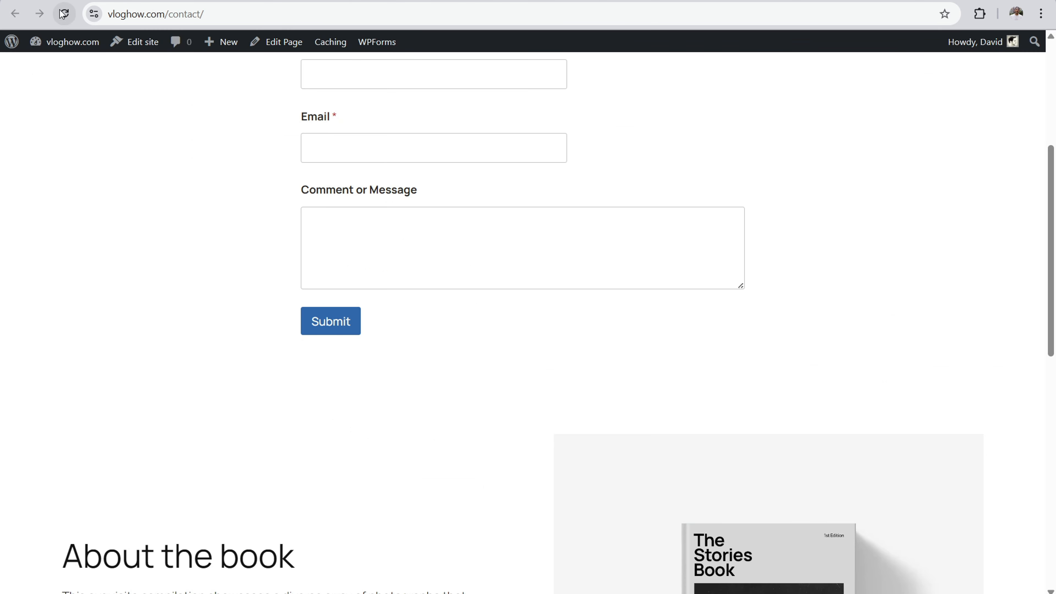
left_click(64, 14)
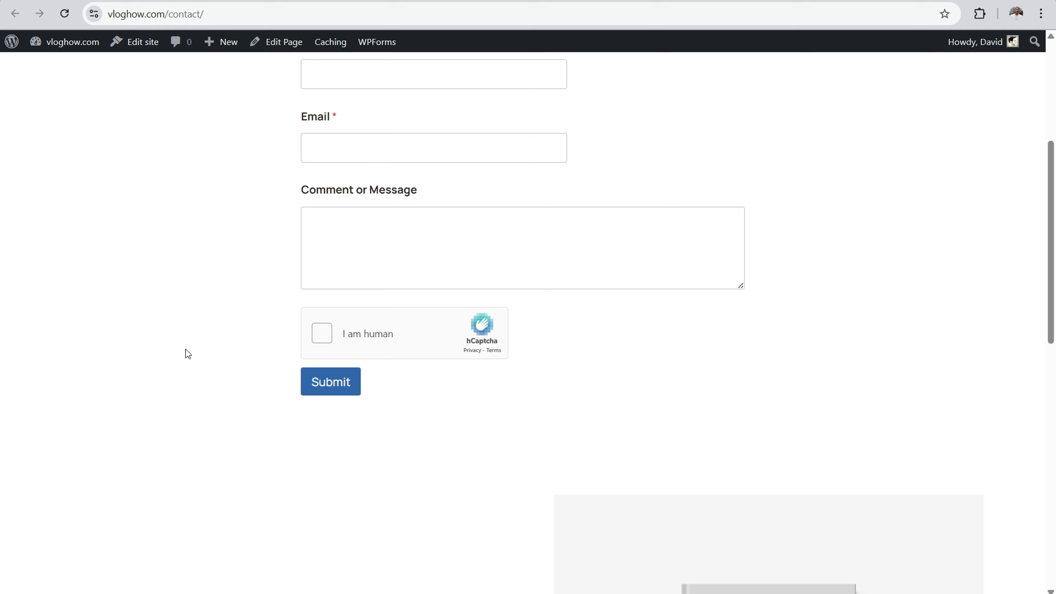
Step: Check the contact form on the live Contact page and trigger its hCaptcha challenge, dismissing it without solving it
scroll(185, 349, "up", 4)
scroll(260, 244, "down", 5)
scroll(444, 259, "up", 5)
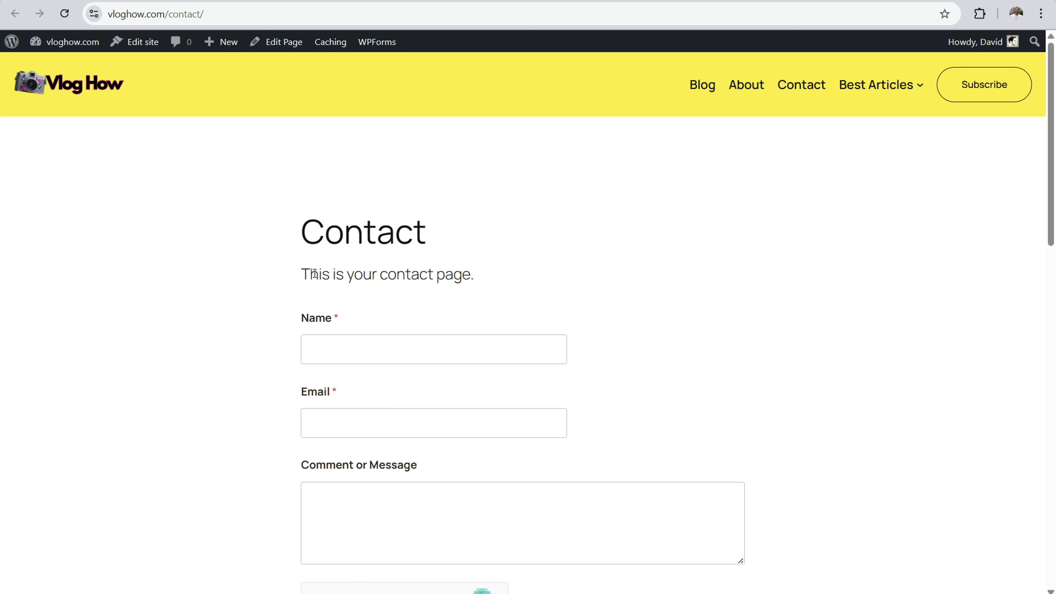
scroll(386, 433, "down", 5)
left_click(328, 403)
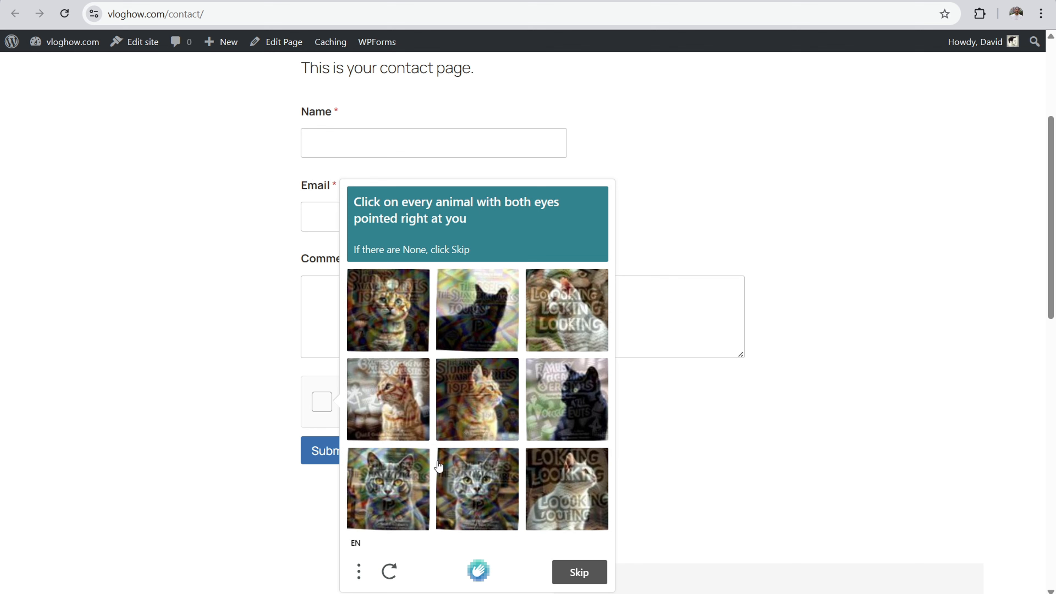
left_click(184, 233)
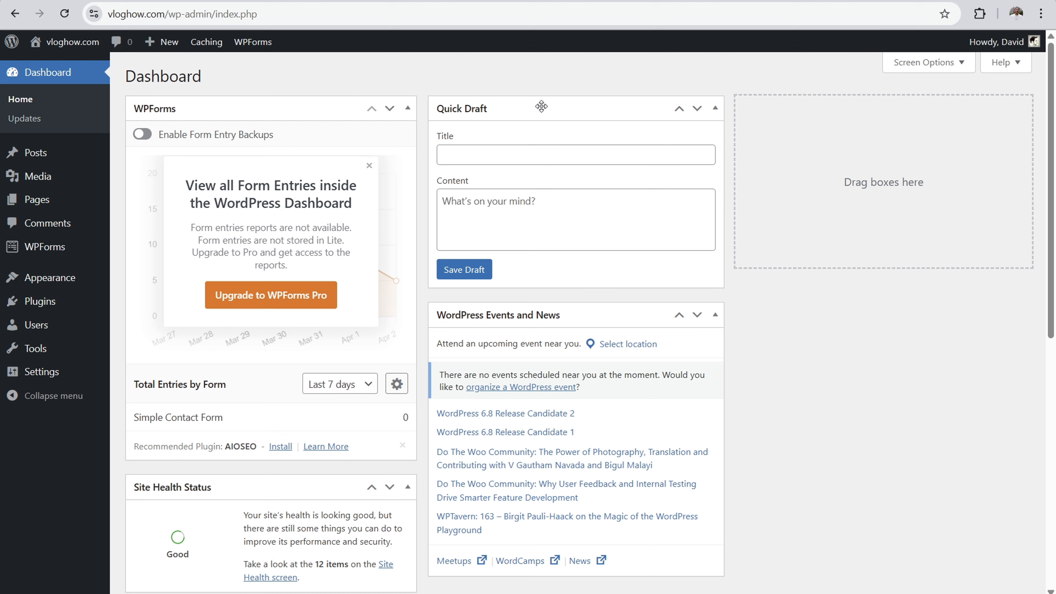
Step: Open the site's permalink settings and compare the Post name URL format with the date-based formats
mouse_move(54, 372)
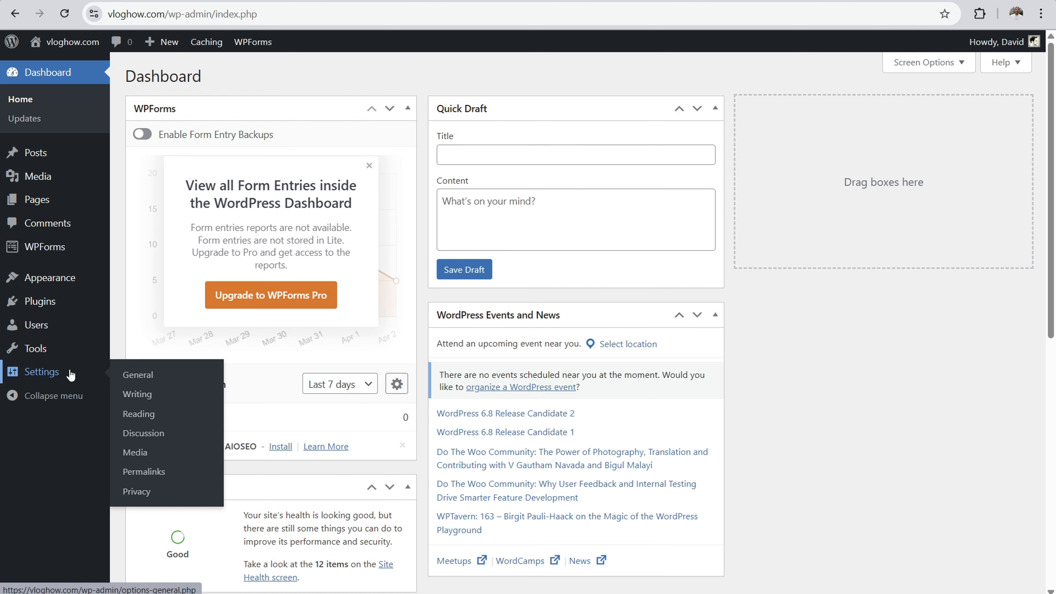
left_click(146, 474)
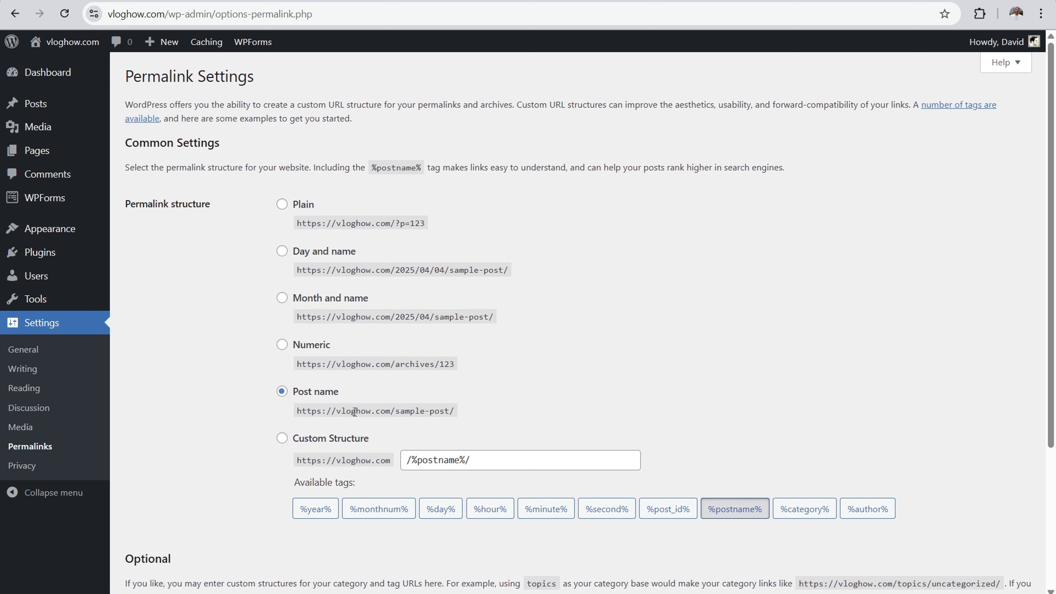
left_click_drag(401, 409, 461, 411)
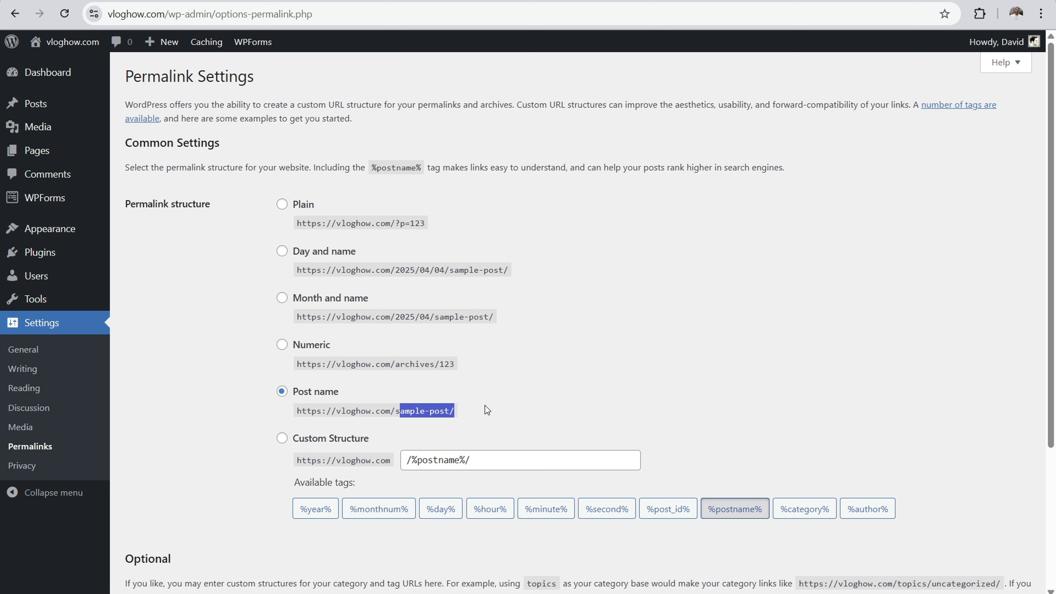
left_click_drag(340, 269, 351, 270)
left_click_drag(405, 317, 471, 312)
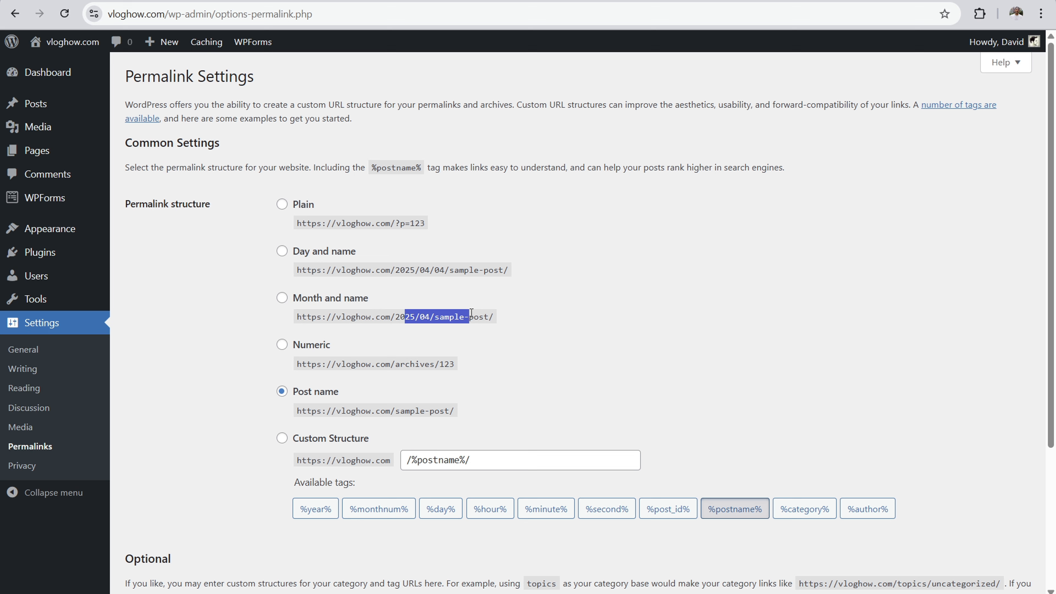
Step: Choose a custom permalink structure and build it as /%category%/%postname%/ from the available tags
left_click(290, 435)
left_click_drag(502, 457, 406, 460)
key("BackSpace")
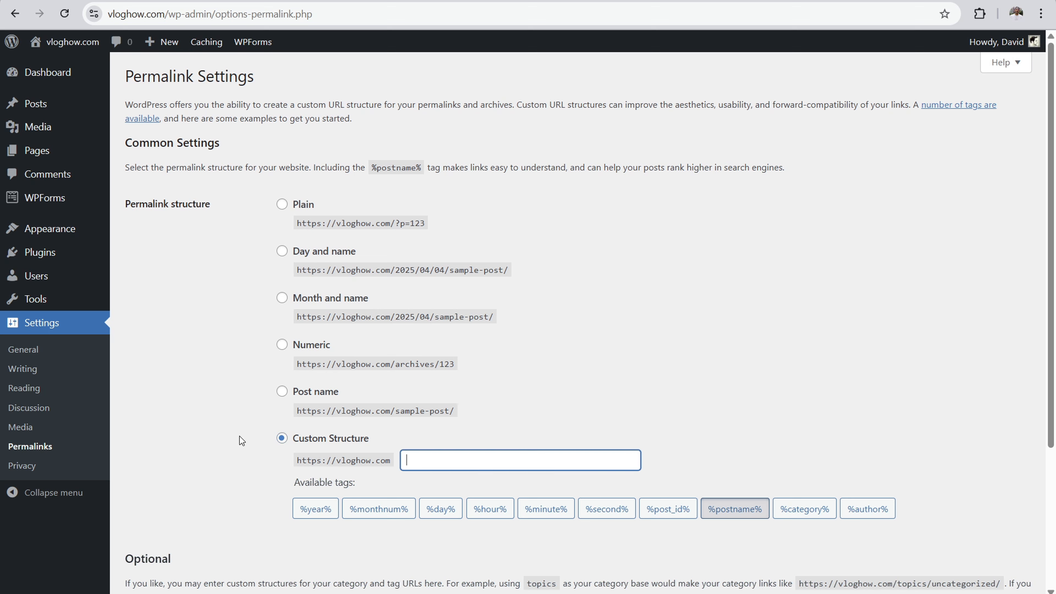
left_click(242, 441)
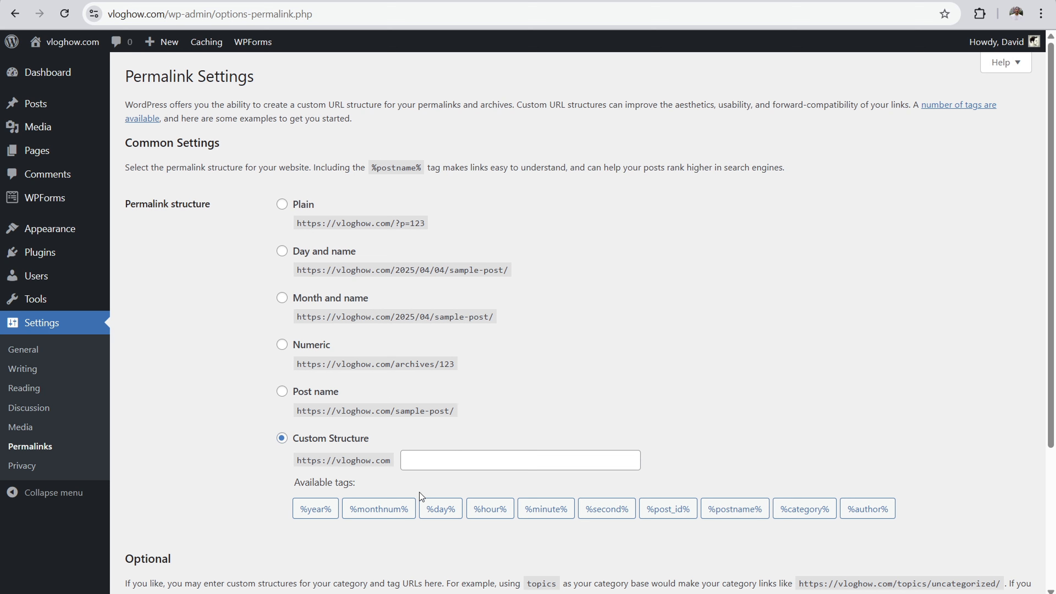
left_click(813, 513)
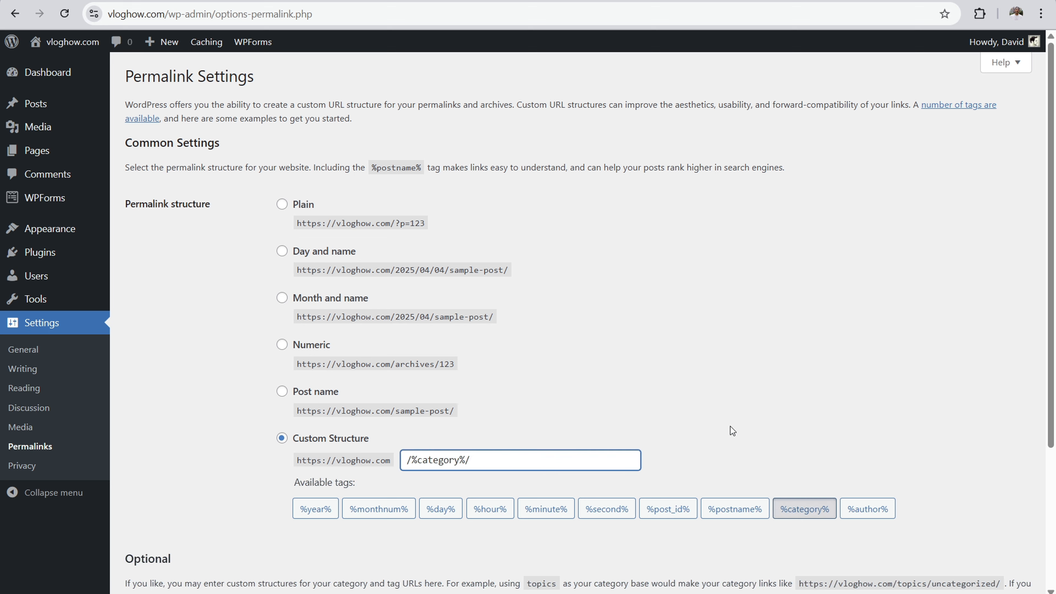
left_click(736, 516)
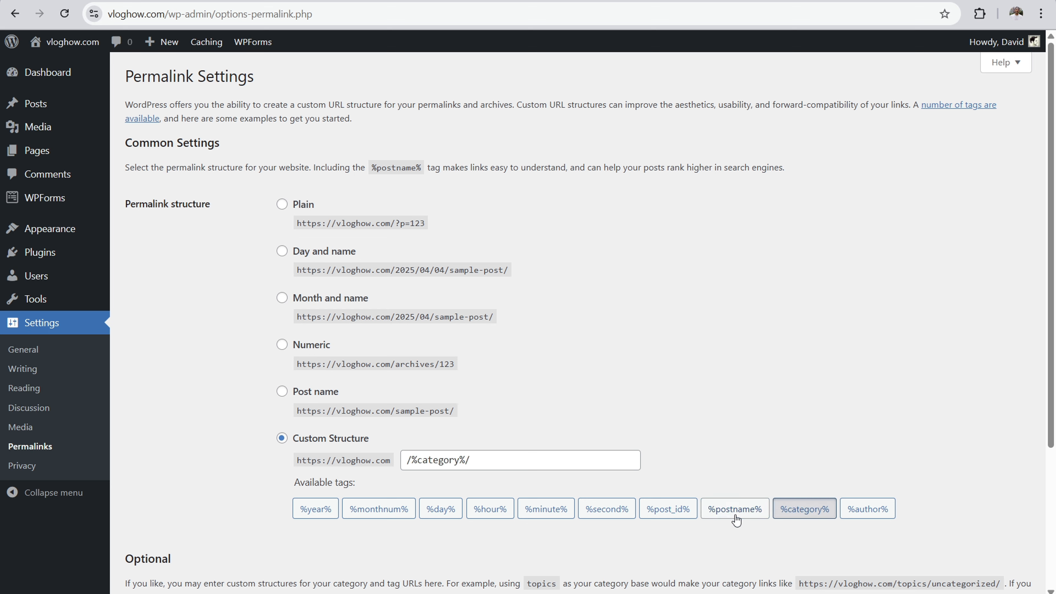
left_click(736, 520)
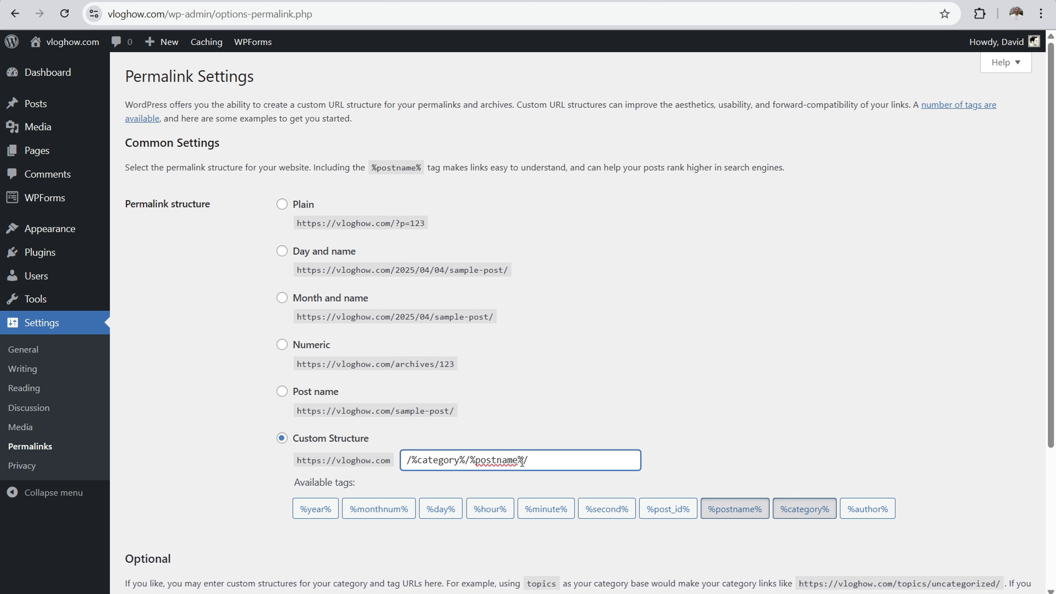
Step: Replace the custom permalink structure with /%postname%/ using the post name tag
left_click_drag(562, 464, 399, 459)
key("BackSpace")
left_click(742, 514)
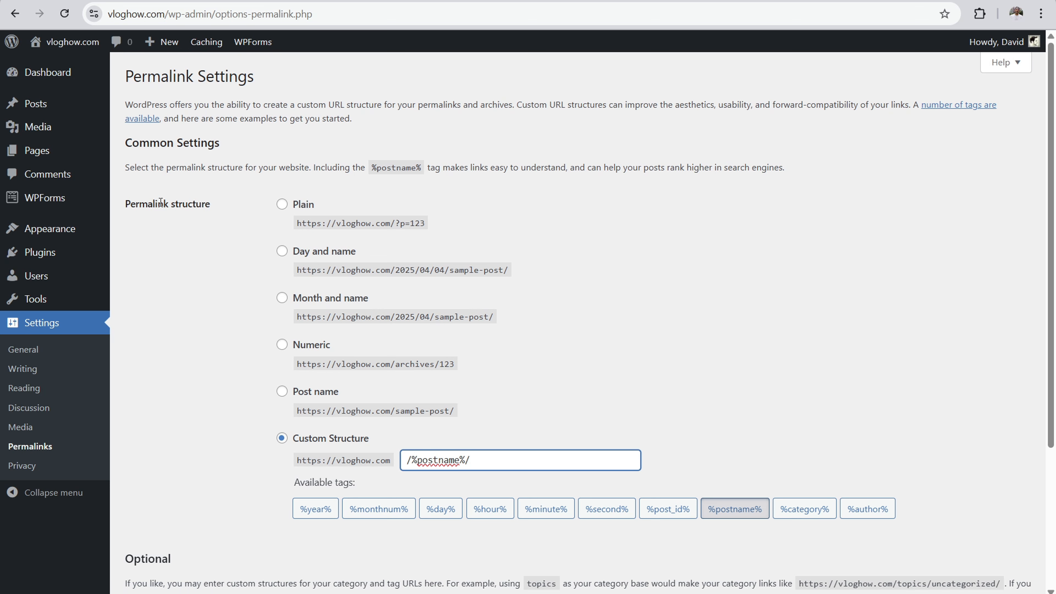
Step: Delete the Yoast SEO plugin and its data from the installed plugins
left_click(37, 255)
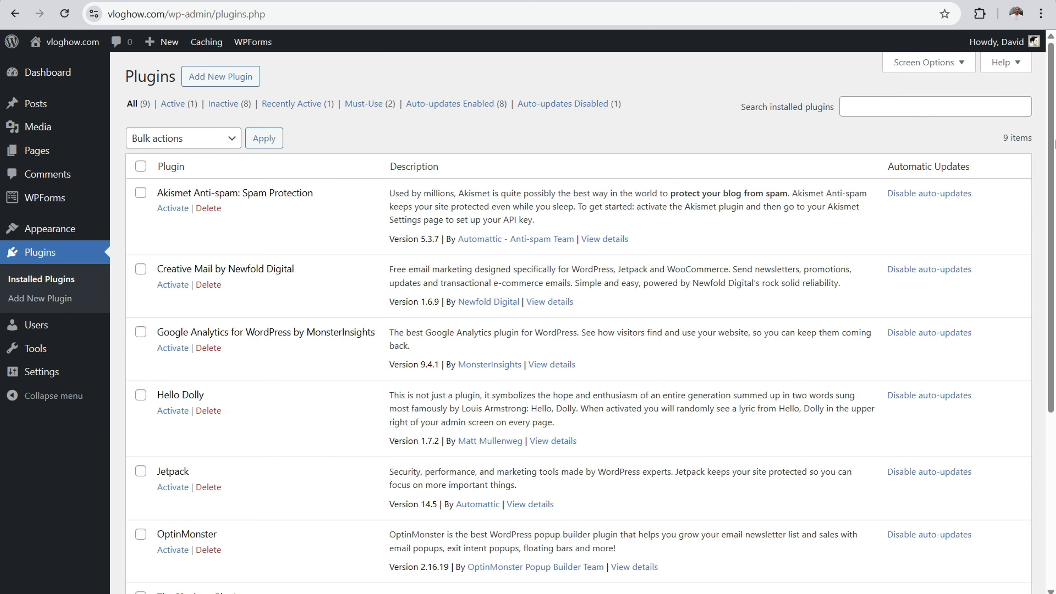
scroll(1054, 144, "down", 6)
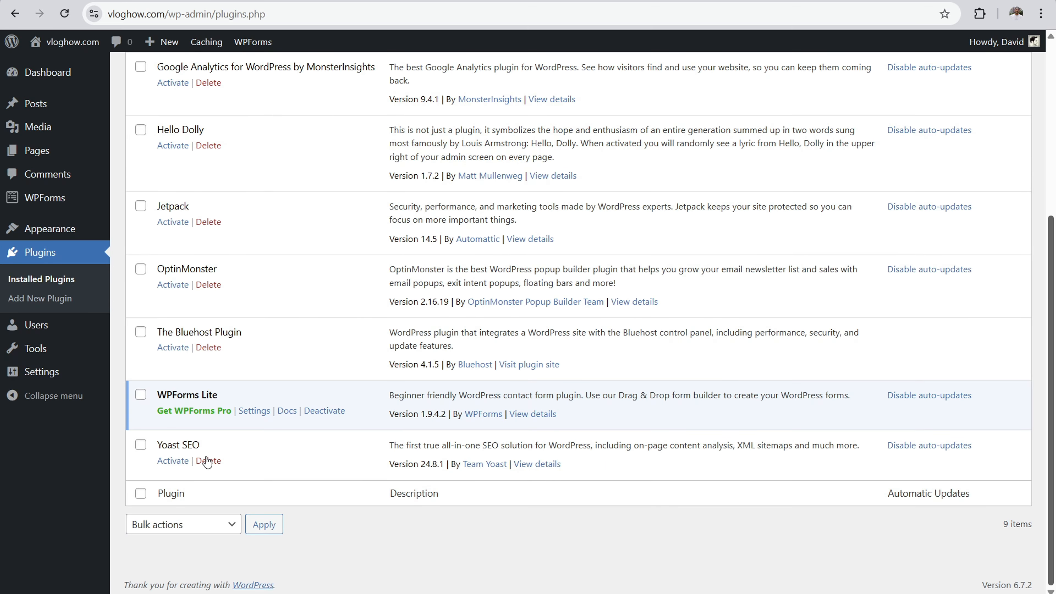
left_click(208, 463)
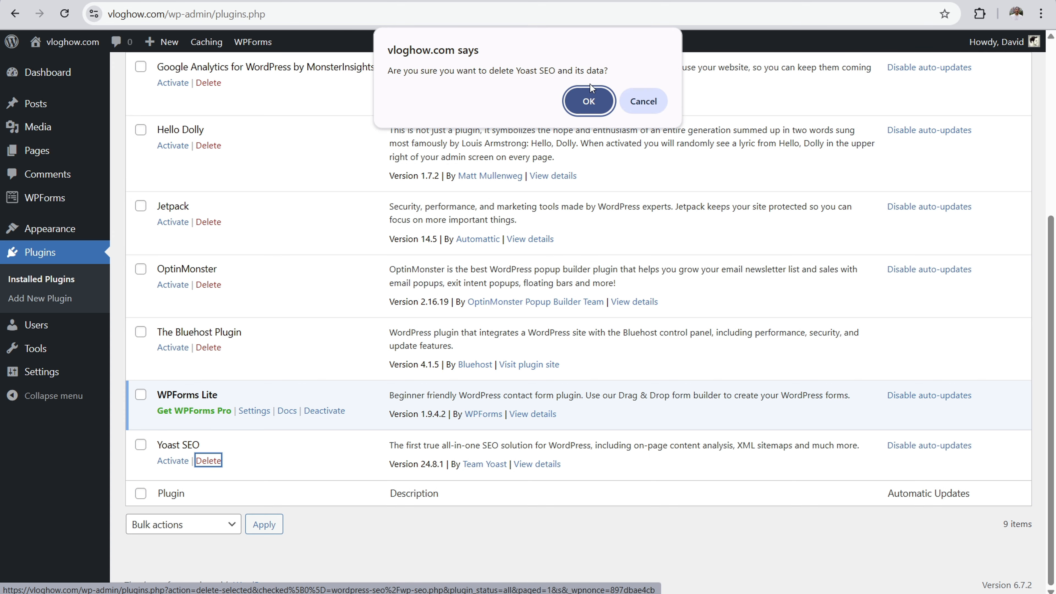
left_click(582, 101)
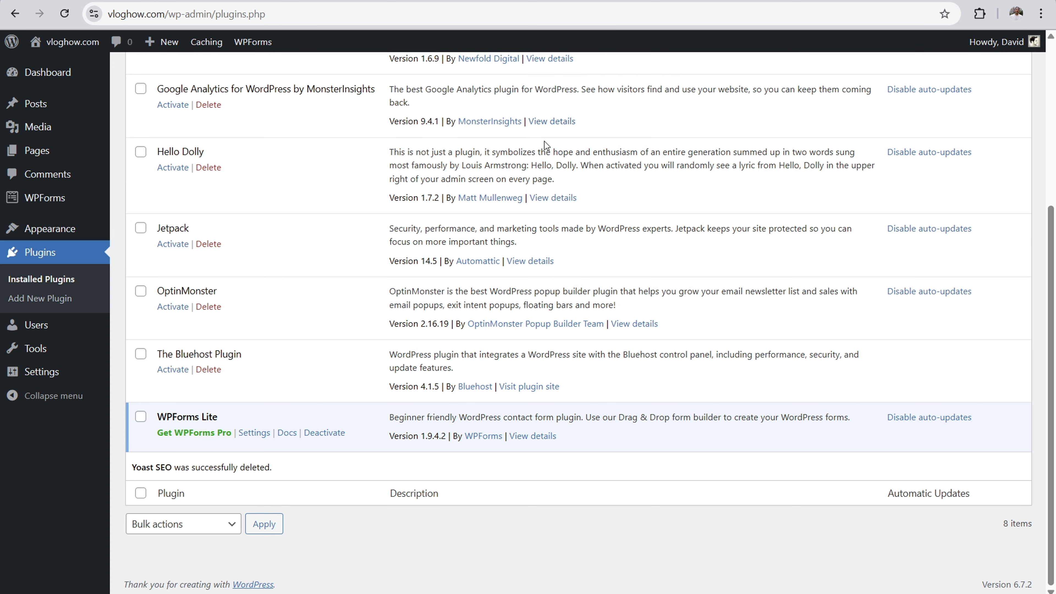
Step: Search the plugin directory for "rank math", then install and activate the Rank Math SEO plugin
scroll(274, 107, "up", 6)
left_click(235, 80)
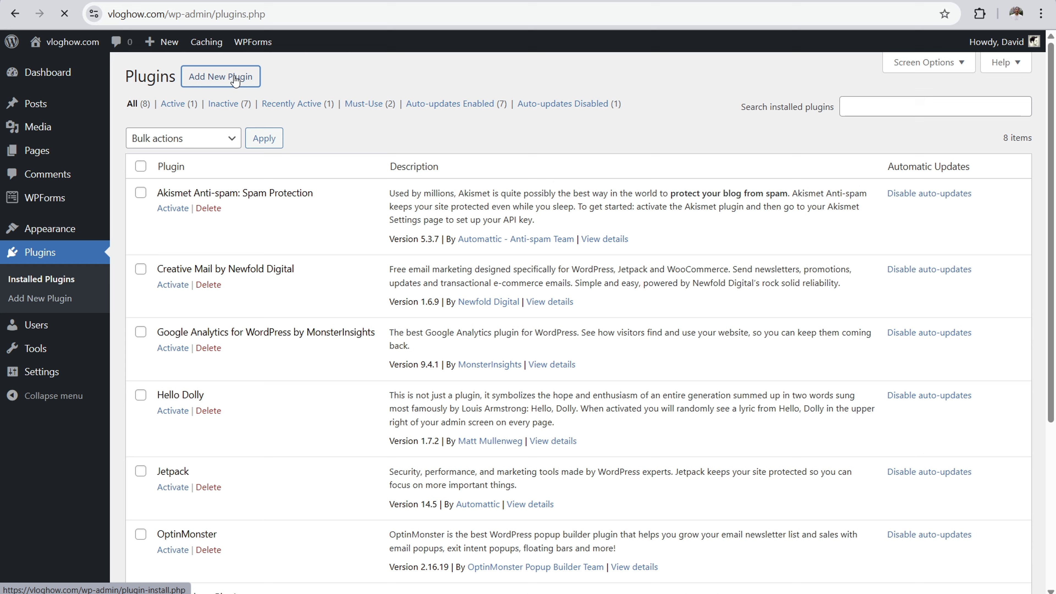
left_click(819, 116)
type("rank math")
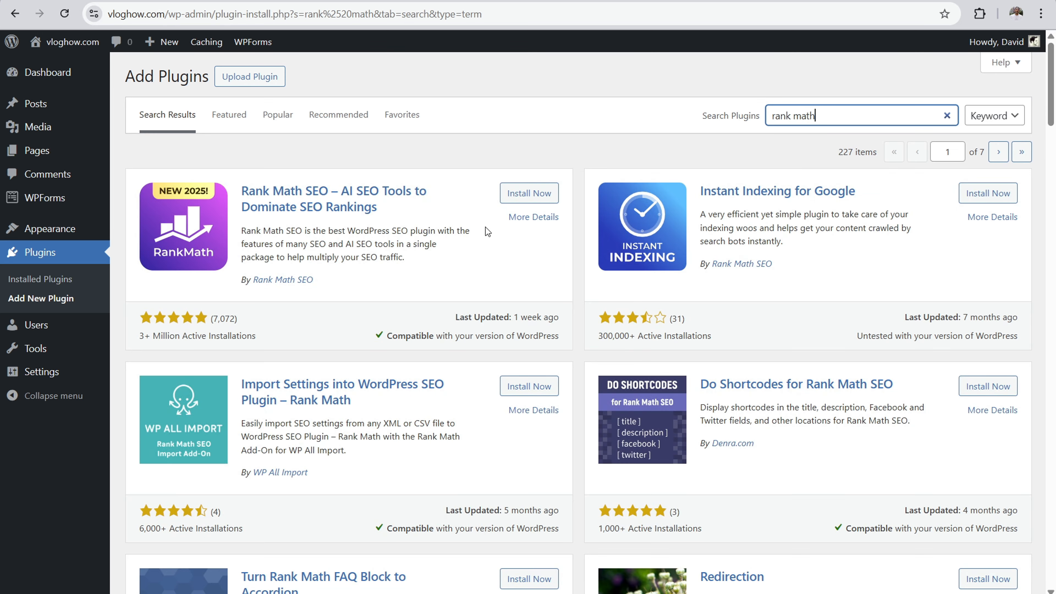
left_click(516, 198)
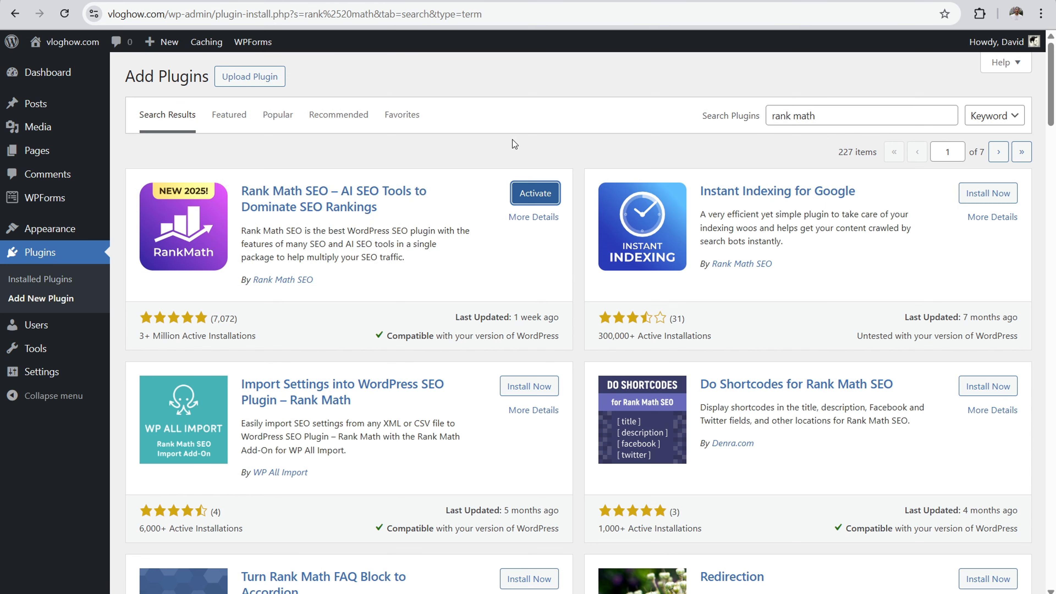
left_click(535, 192)
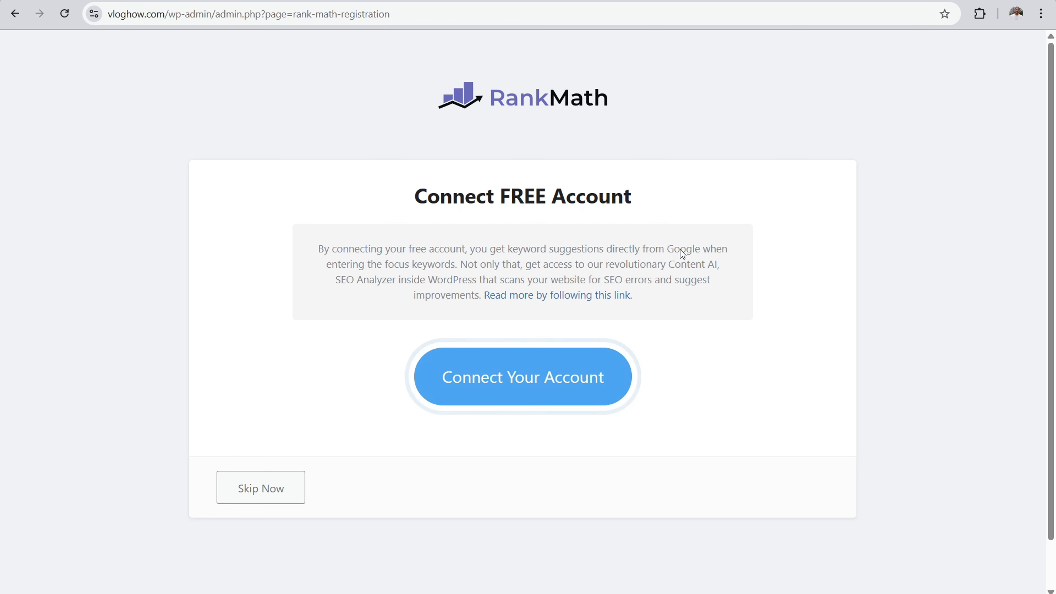
Step: Skip connecting a Rank Math account and leave the setup wizard for the Rank Math modules dashboard
left_click(261, 491)
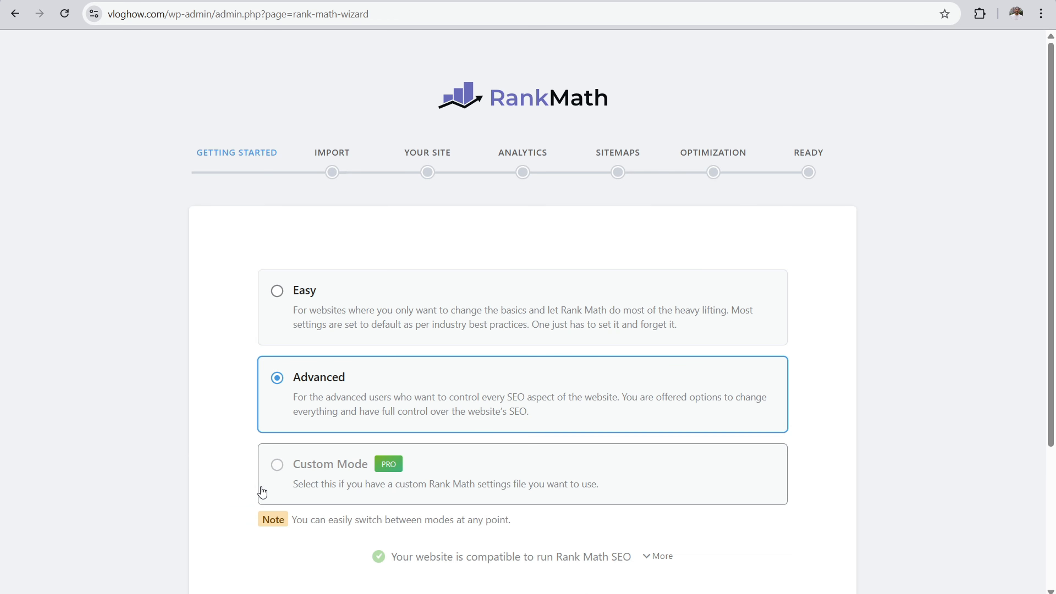
scroll(264, 491, "down", 5)
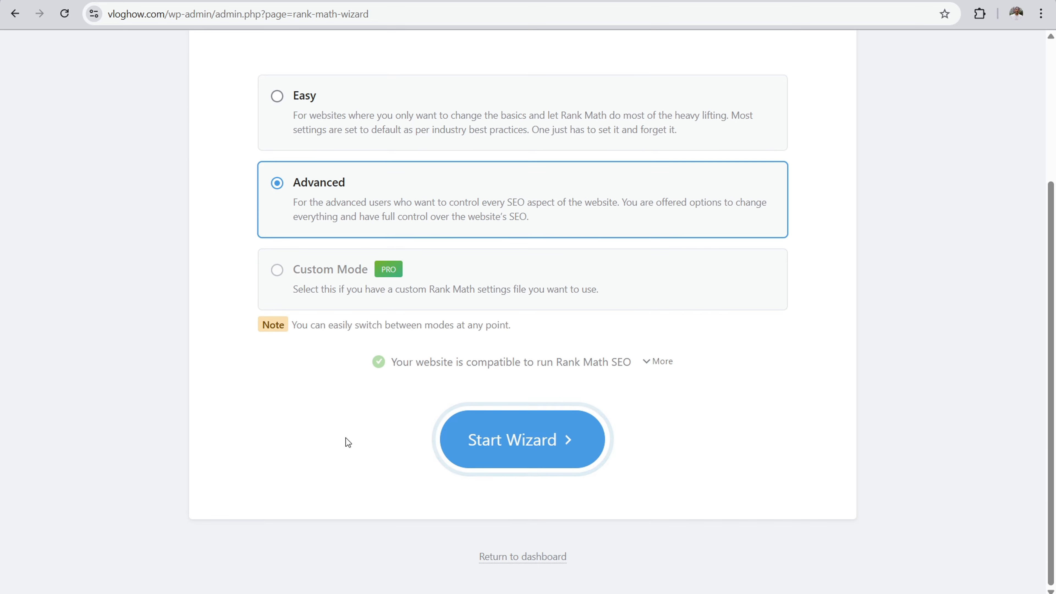
left_click(503, 557)
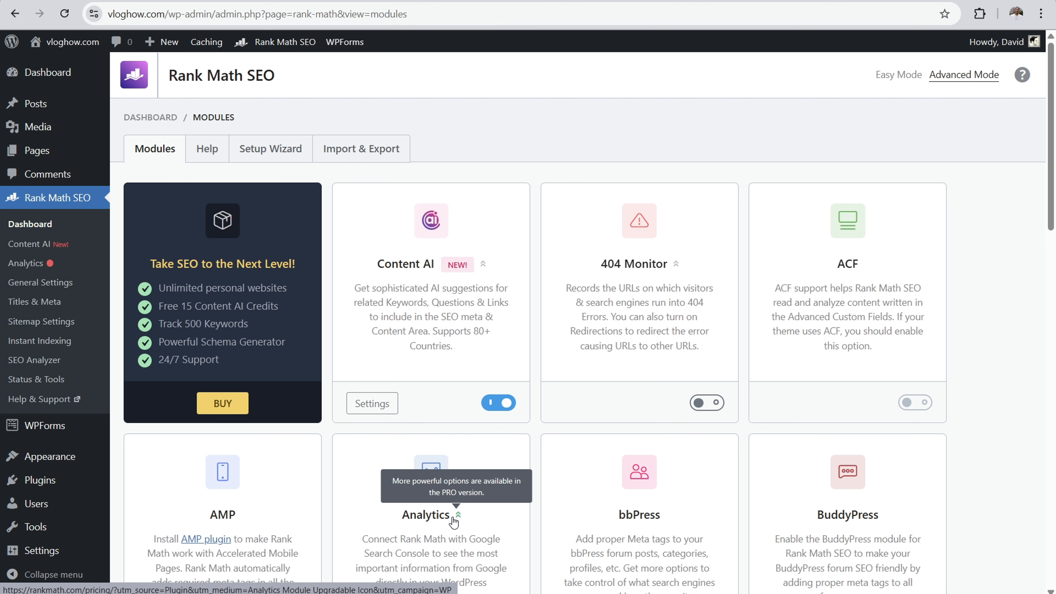
left_click(262, 152)
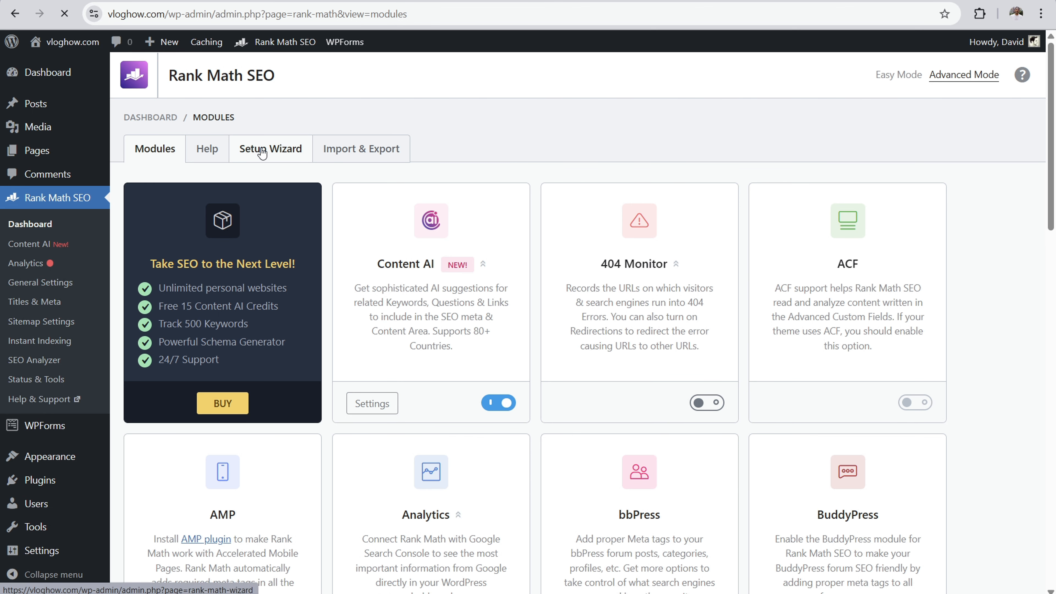
key("alt+Left")
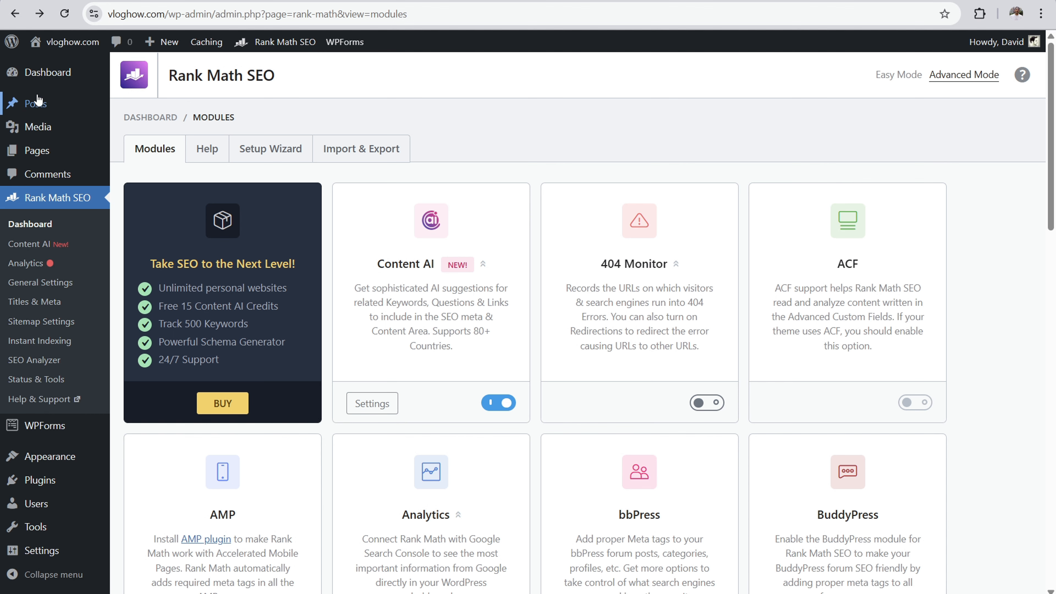
Step: Open the Beautiful Day post for editing and bring up its Rank Math snippet editor
left_click(29, 109)
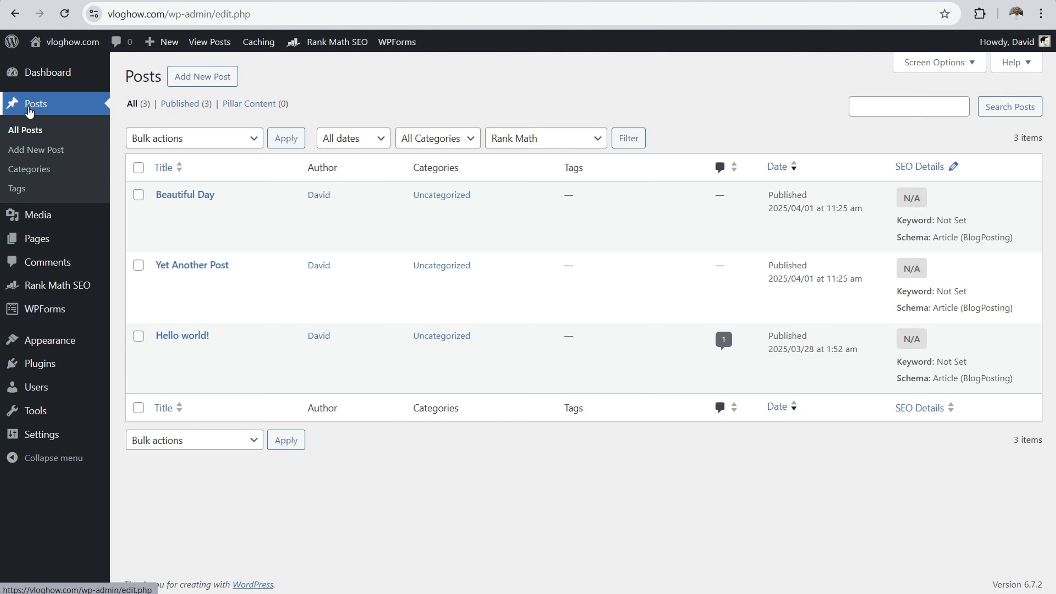
left_click(172, 194)
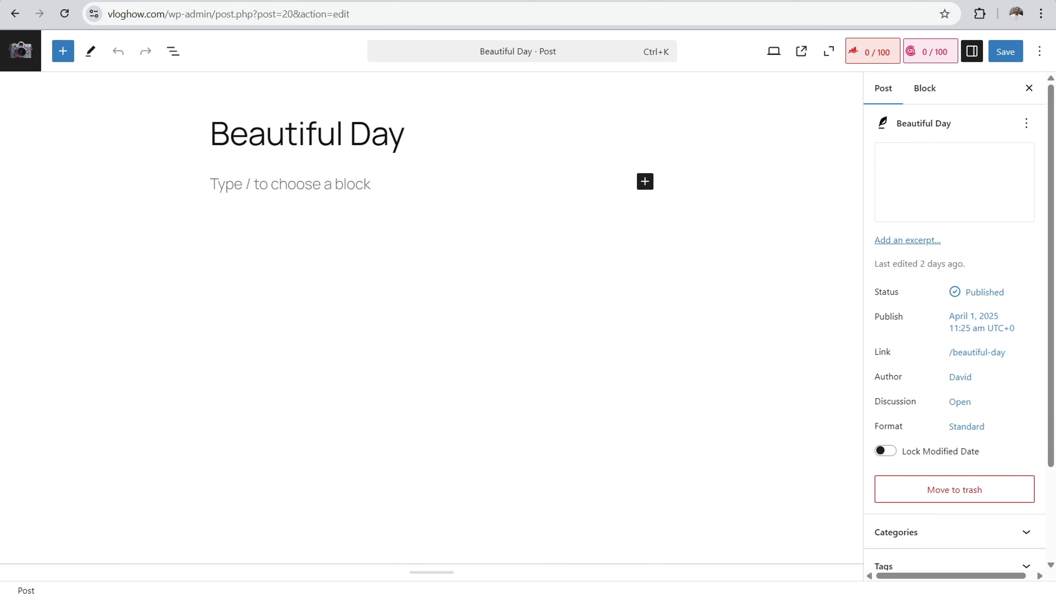
left_click(874, 55)
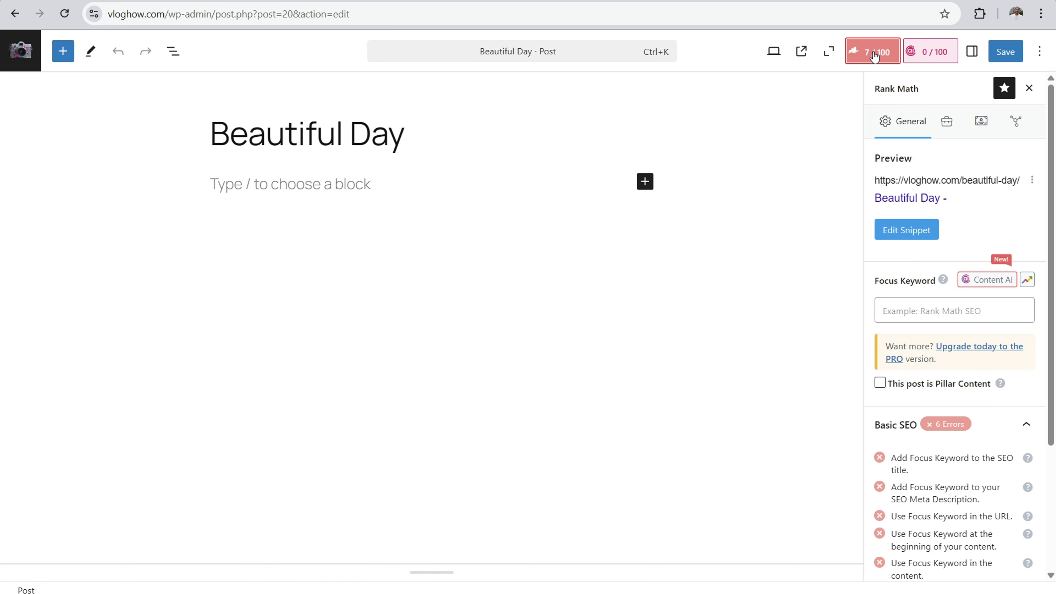
left_click(923, 232)
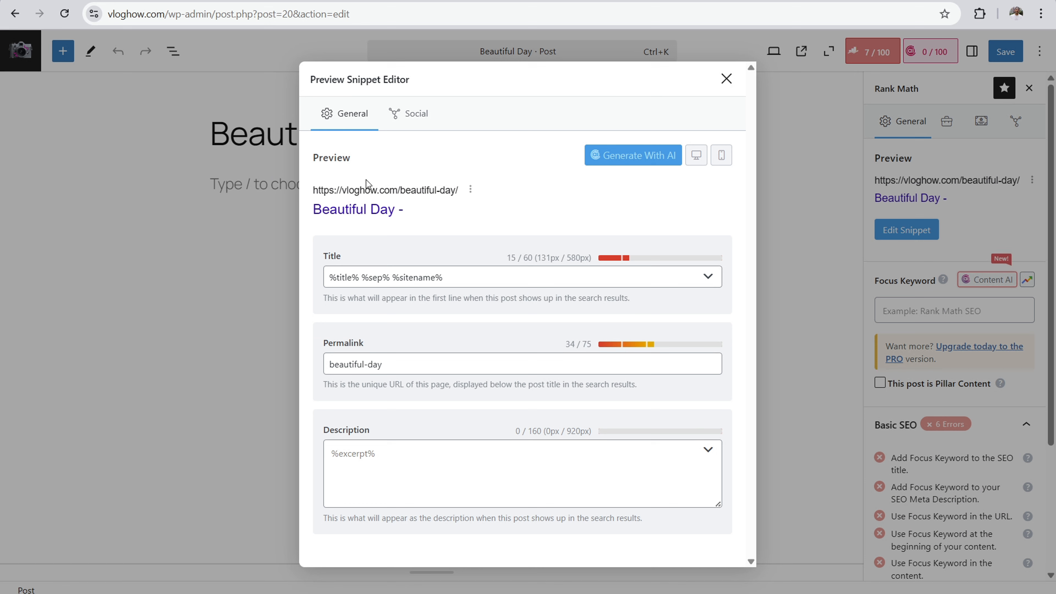
Step: Replace the snippet's title variables with the text "Post title - Site Title"
left_click_drag(478, 274, 361, 275)
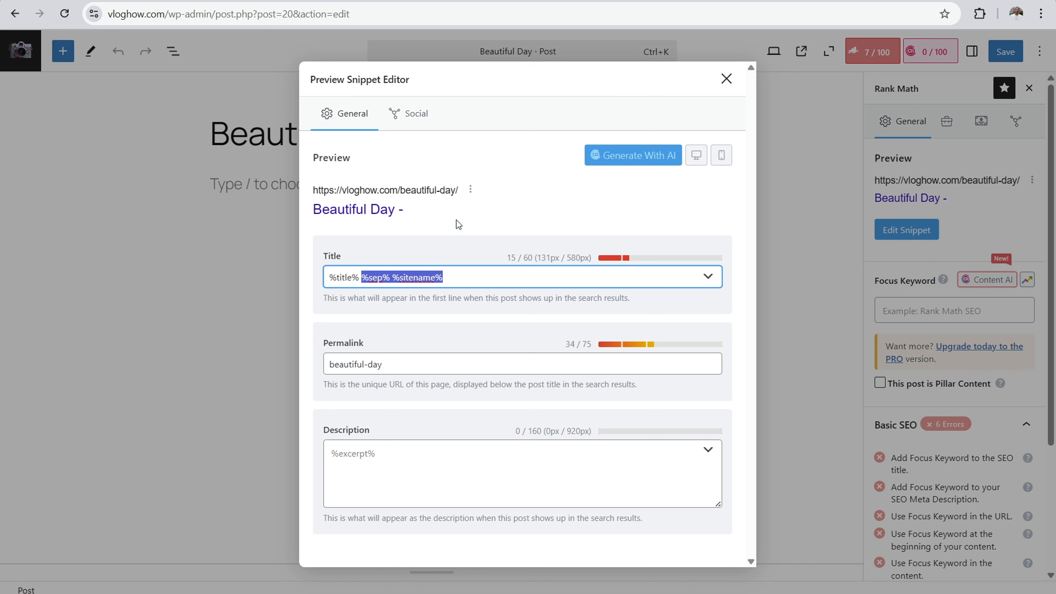
key("BackSpace")
key("BackSpace")
key("BackSpace")
key("BackSpace")
key("BackSpace")
key("BackSpace")
key("BackSpace")
key("BackSpace")
type("Post title ")
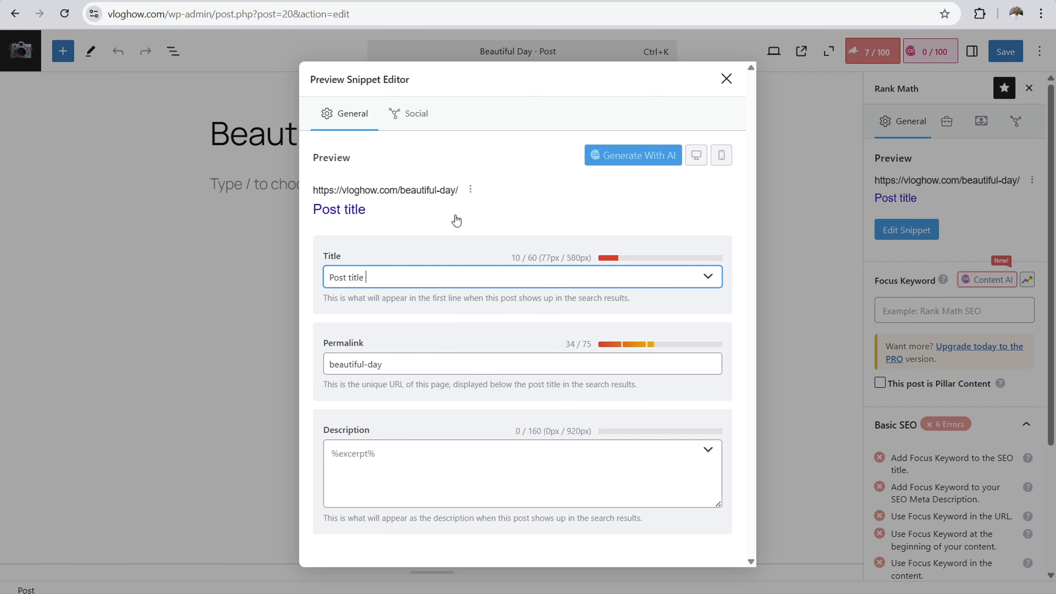
type("- Site Title")
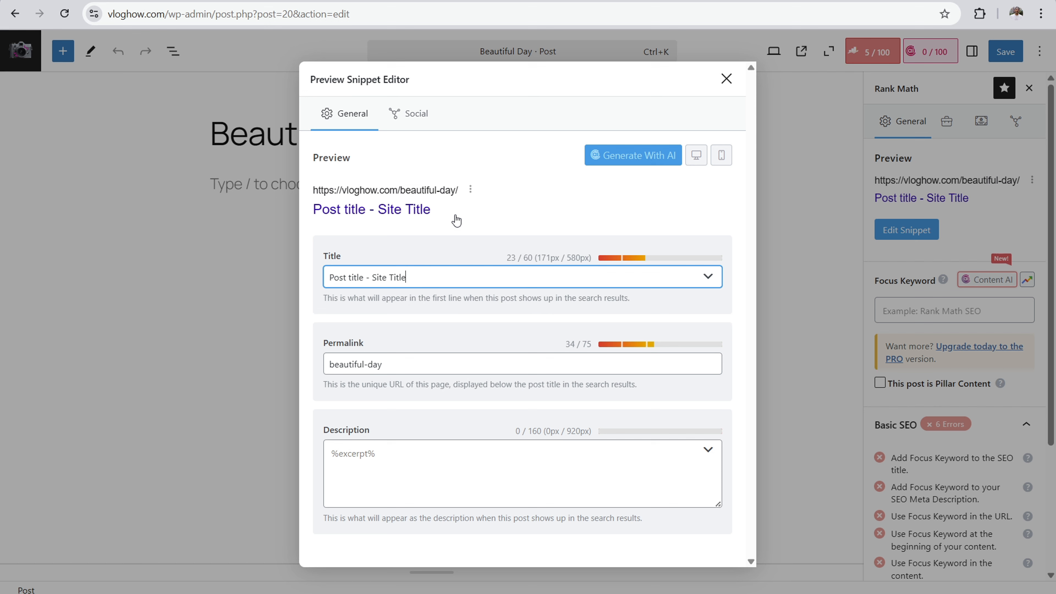
Step: Replace the snippet title with "How to Start a Blog" followed by a vertical bar and the author's name
key("BackSpace")
key("BackSpace")
key("BackSpace")
key("BackSpace")
key("BackSpace")
key("BackSpace")
key("BackSpace")
key("BackSpace")
key("BackSpace")
key("BackSpace")
key("BackSpace")
key("BackSpace")
key("BackSpace")
key("BackSpace")
key("BackSpace")
key("BackSpace")
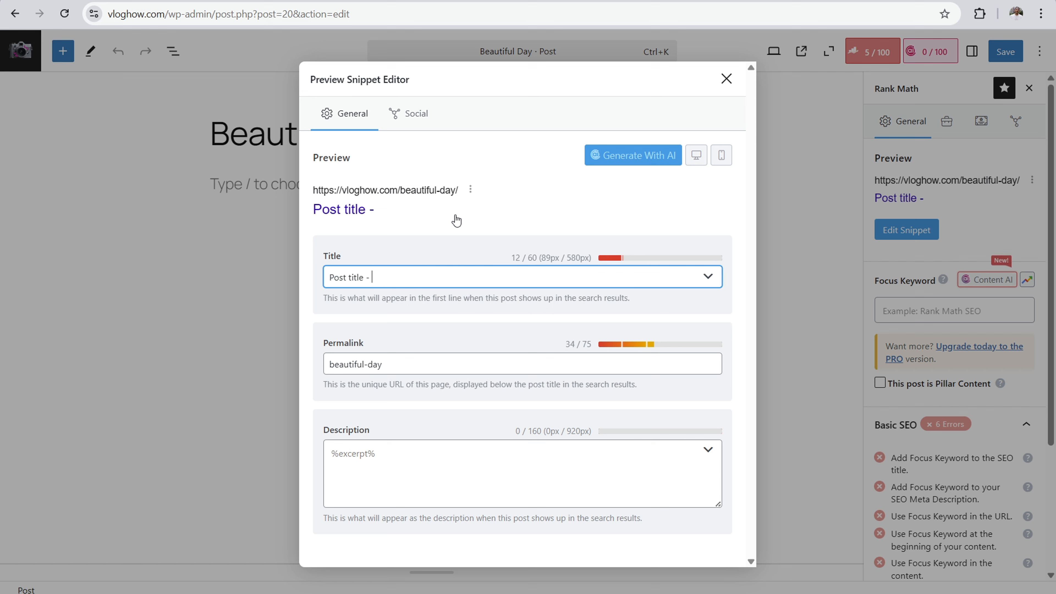
key("BackSpace")
key("BackSpace")
key("BackSpace")
key("BackSpace")
key("BackSpace")
key("BackSpace")
key("BackSpace")
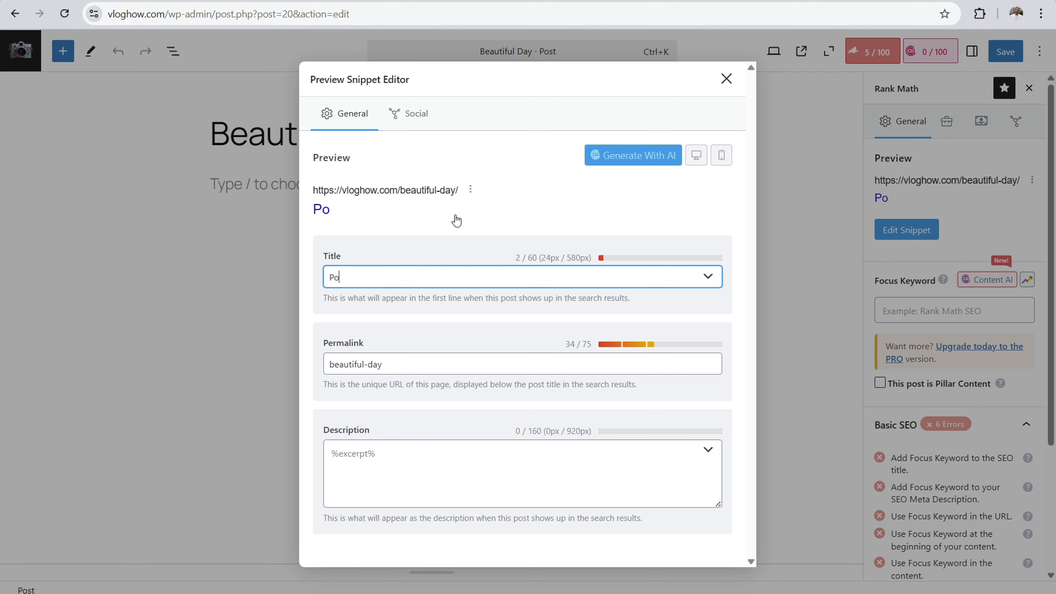
type("How to Sta")
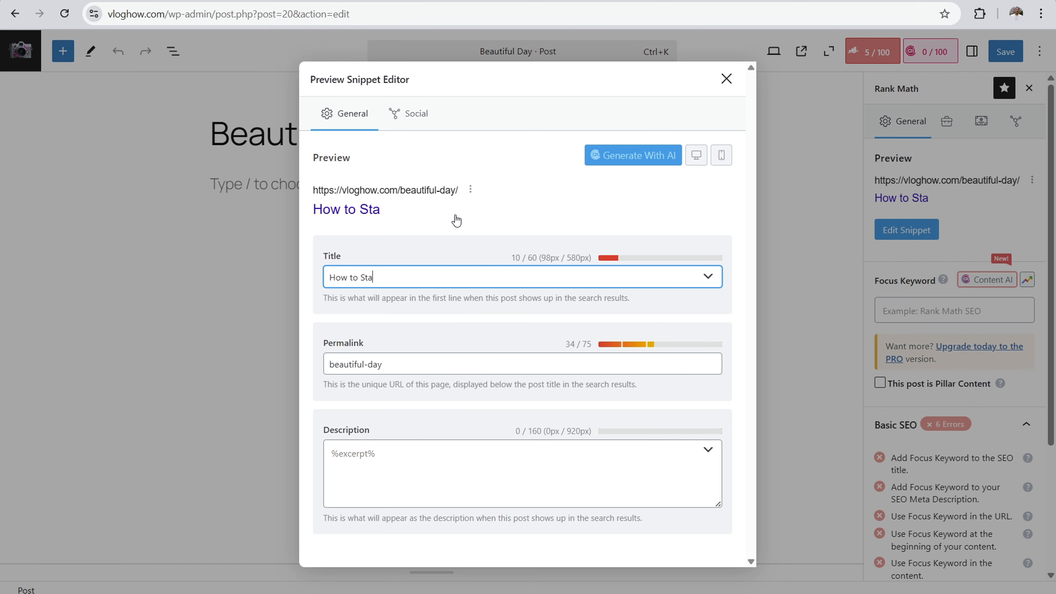
type("rt a BLog")
key("BackSpace")
key("BackSpace")
key("BackSpace")
type("log")
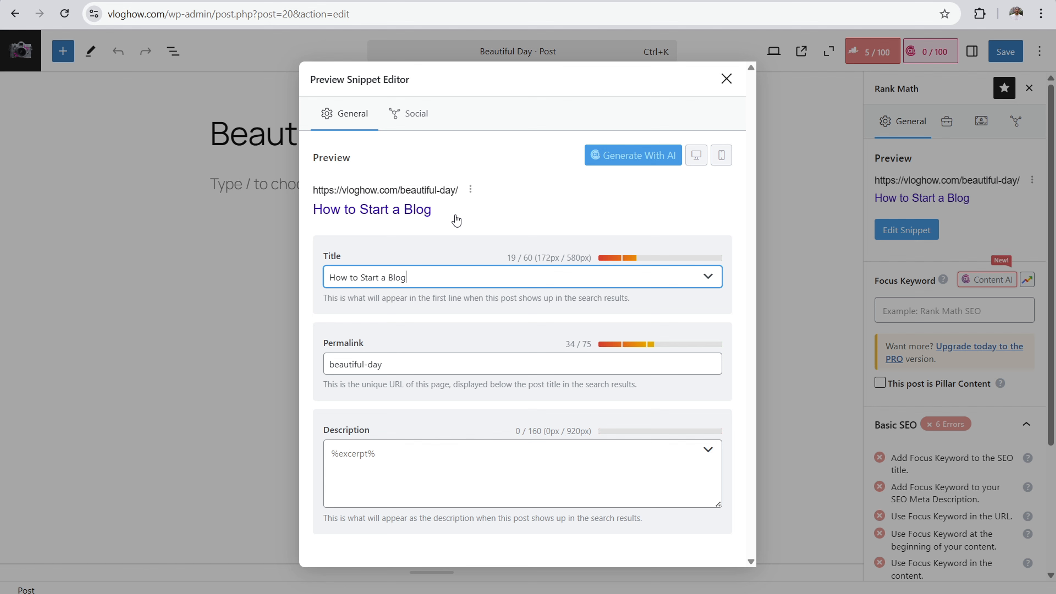
type(" | David Utk")
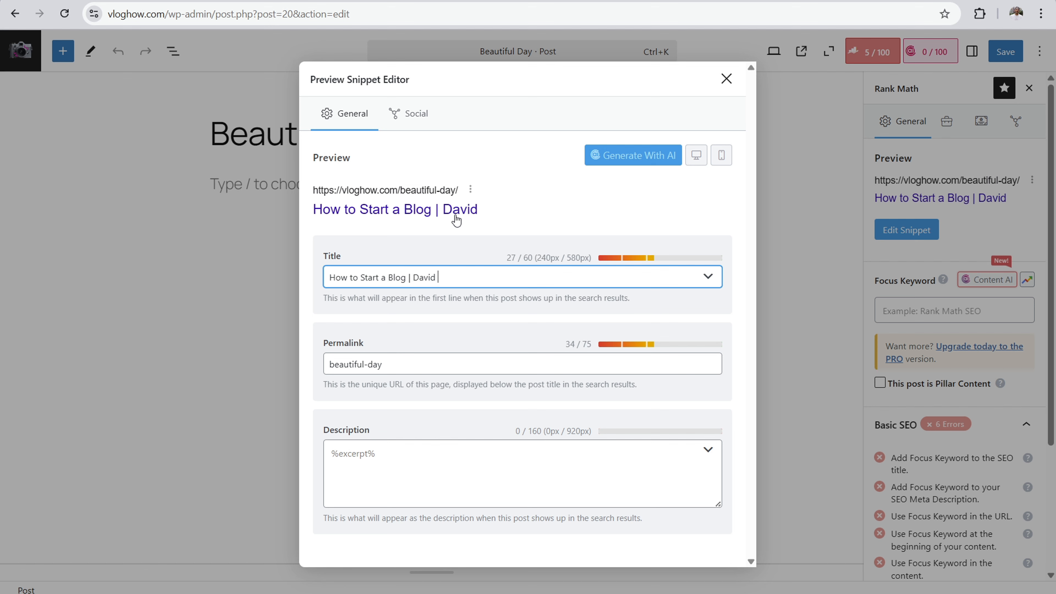
Step: Replace the snippet title with "How to start a profitable blog step by step" plus filler text to test the title length
key("BackSpace")
key("BackSpace")
key("BackSpace")
key("BackSpace")
key("BackSpace")
key("BackSpace")
key("BackSpace")
key("BackSpace")
key("BackSpace")
key("BackSpace")
key("BackSpace")
key("BackSpace")
key("BackSpace")
key("BackSpace")
key("BackSpace")
key("BackSpace")
key("BackSpace")
key("BackSpace")
key("BackSpace")
key("BackSpace")
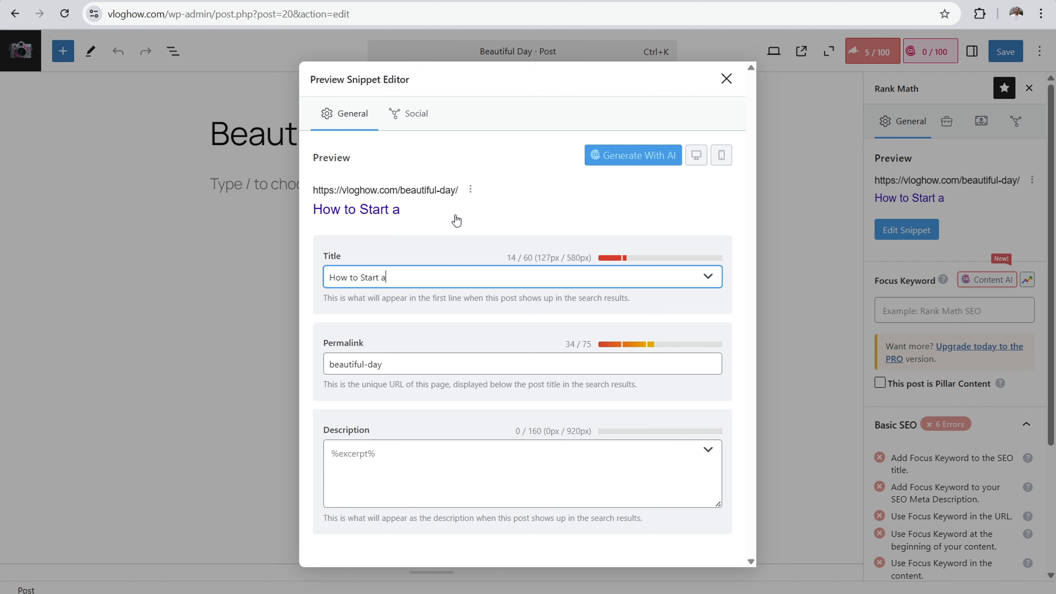
key("BackSpace")
key("BackSpace")
key("BackSpace")
key("BackSpace")
key("BackSpace")
type("How ")
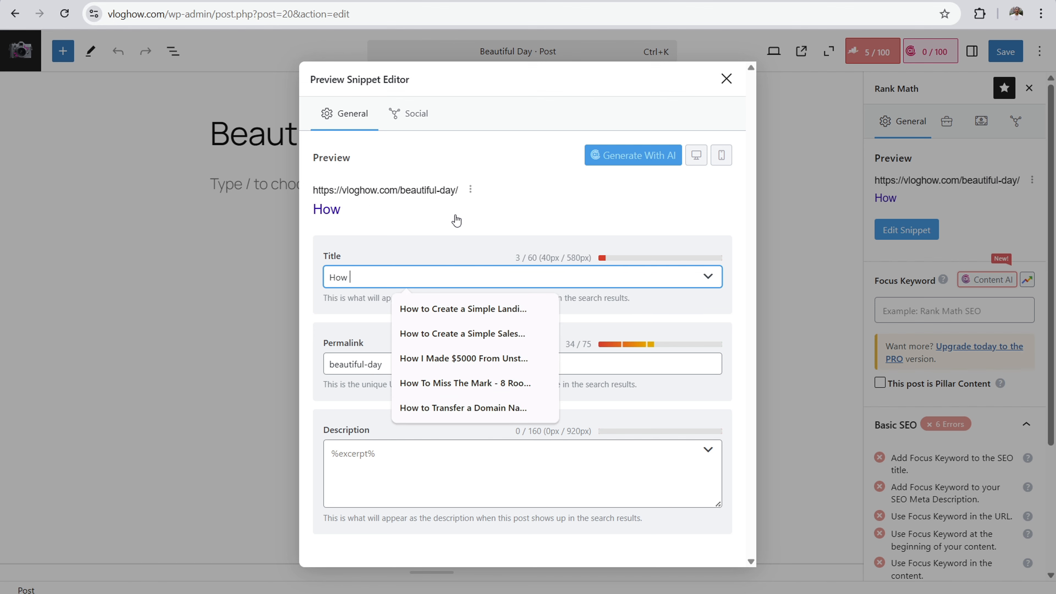
type("to start a pr")
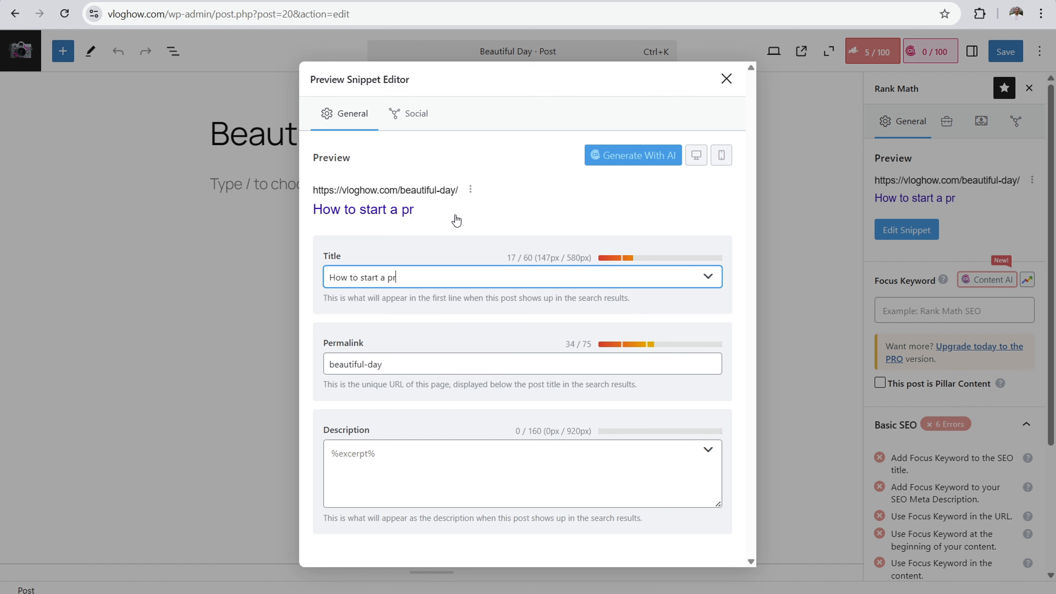
type("ofitable bl")
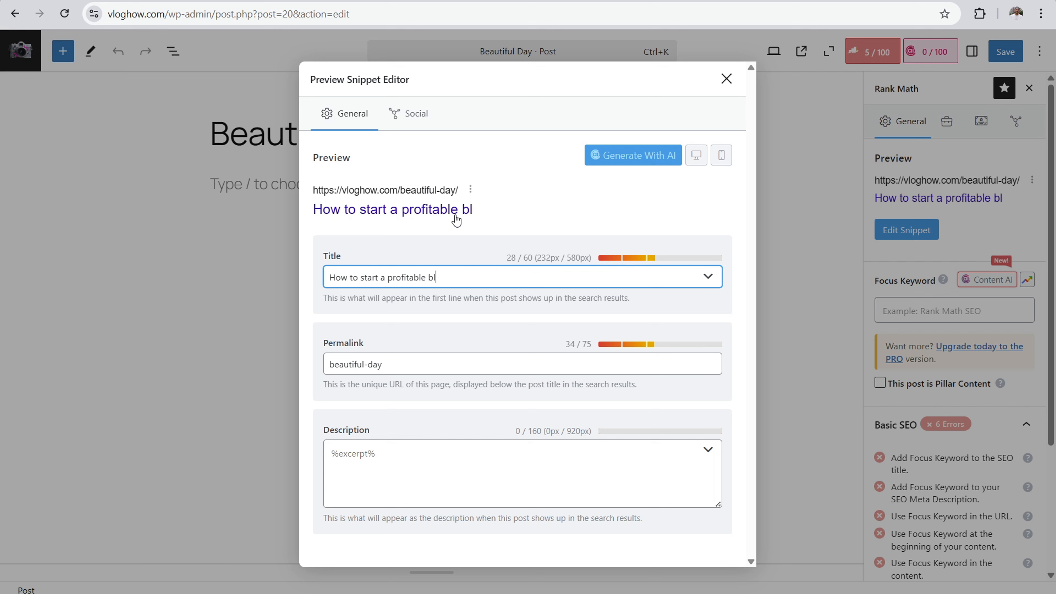
type("og step by ")
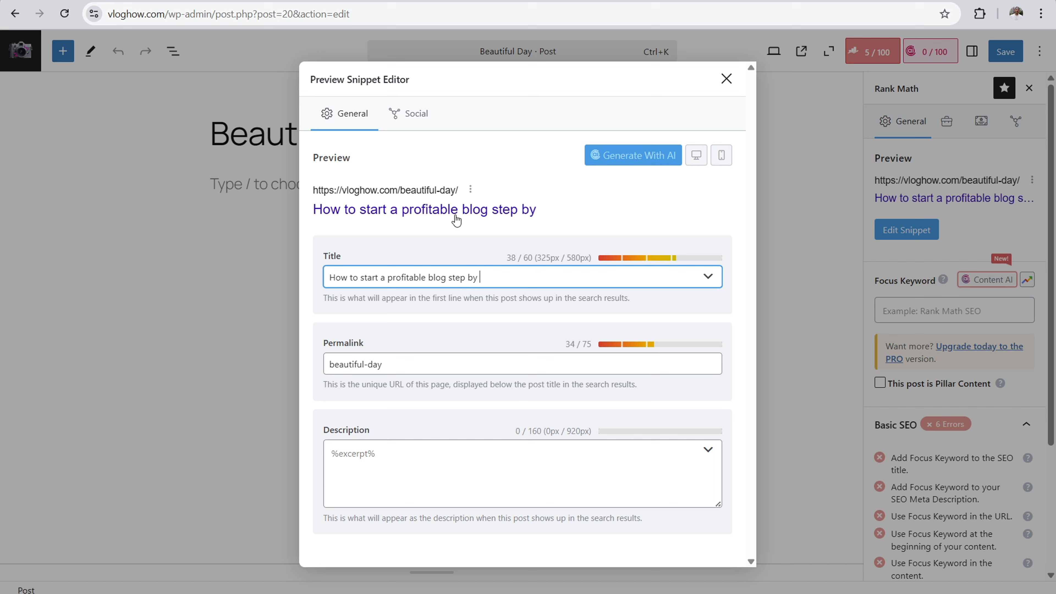
type("step bwdiwqgdiewdgewiudei")
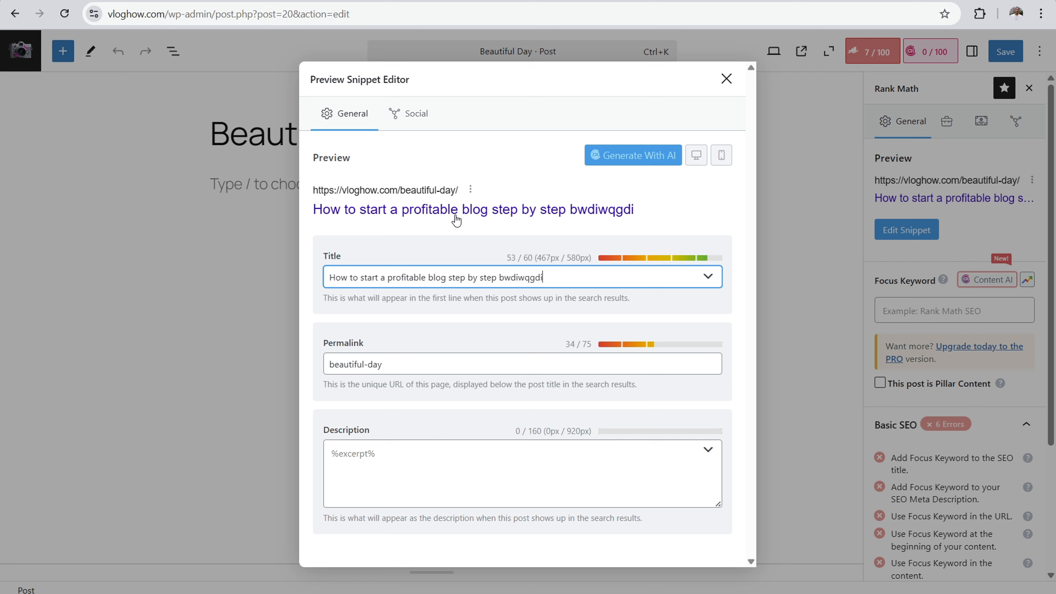
Step: Clear the long test title and set the snippet title to "Post Title"
left_click_drag(617, 277, 537, 277)
key("BackSpace")
key("BackSpace")
key("BackSpace")
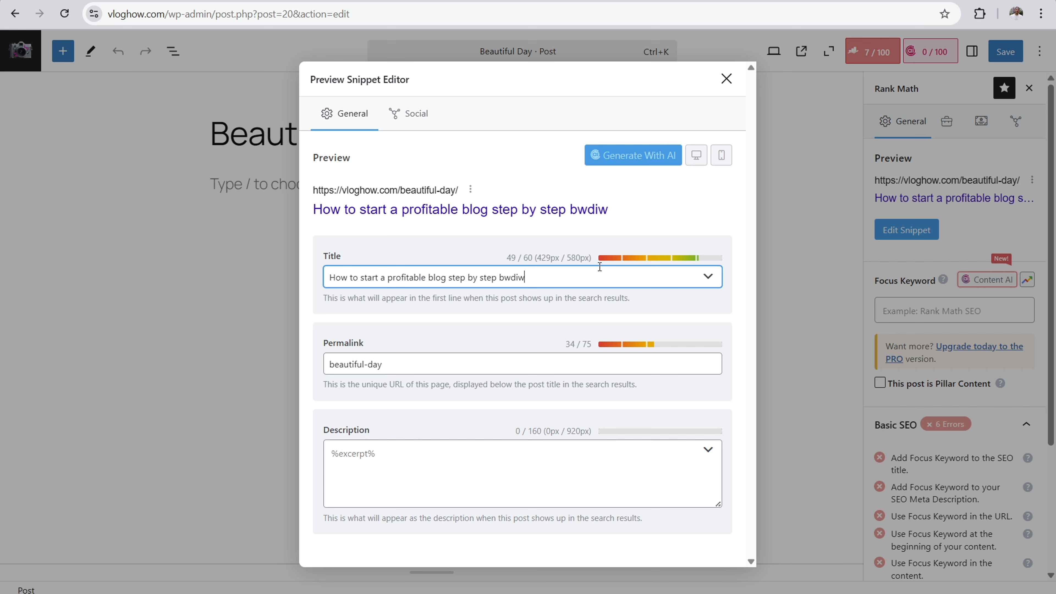
left_click_drag(527, 277, 356, 277)
key("BackSpace")
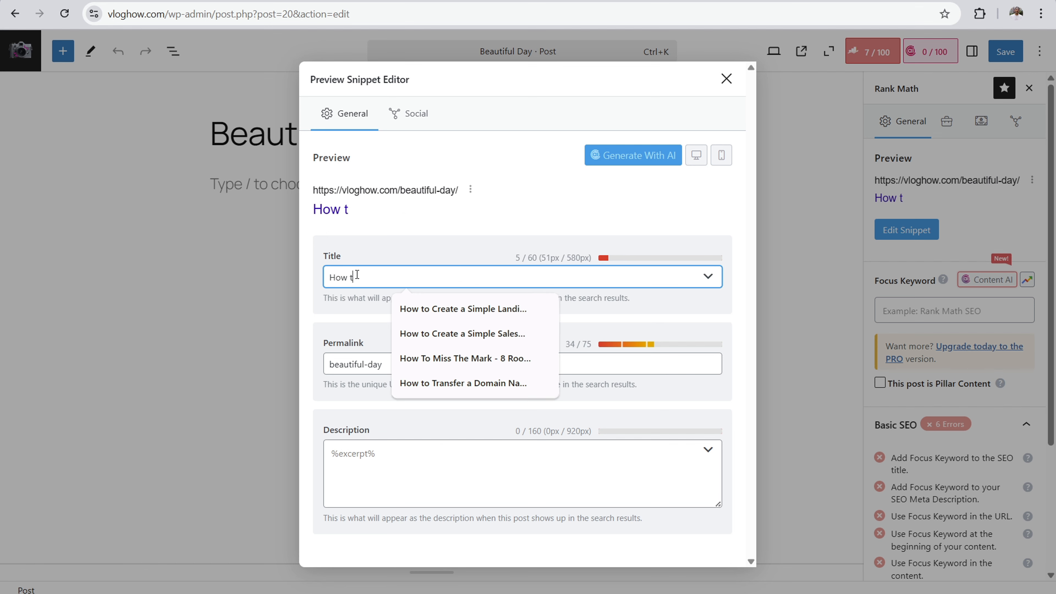
key("BackSpace")
key("BackSpace")
key("BackSpace")
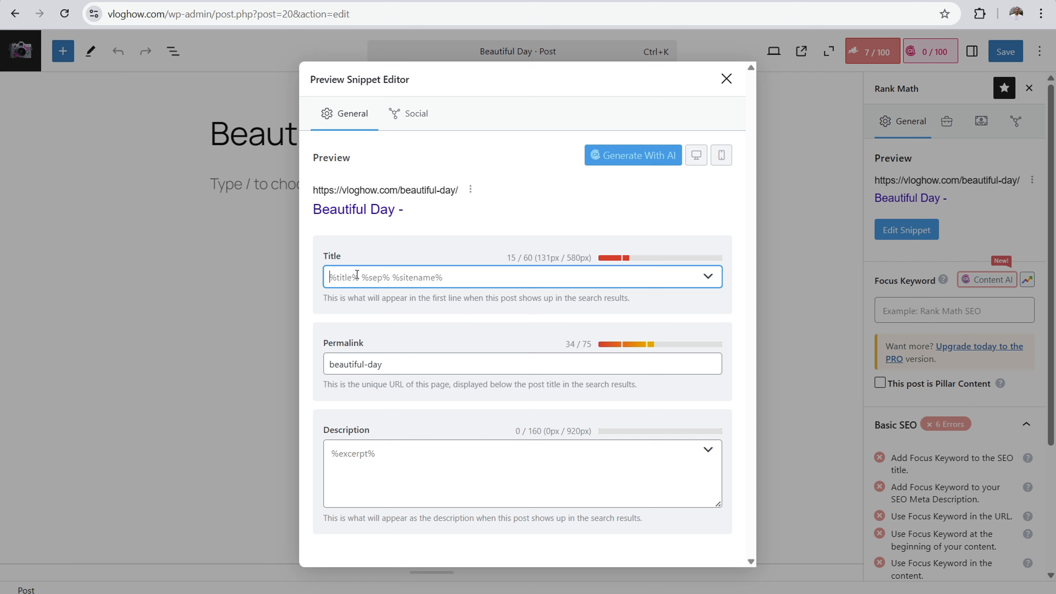
type("st")
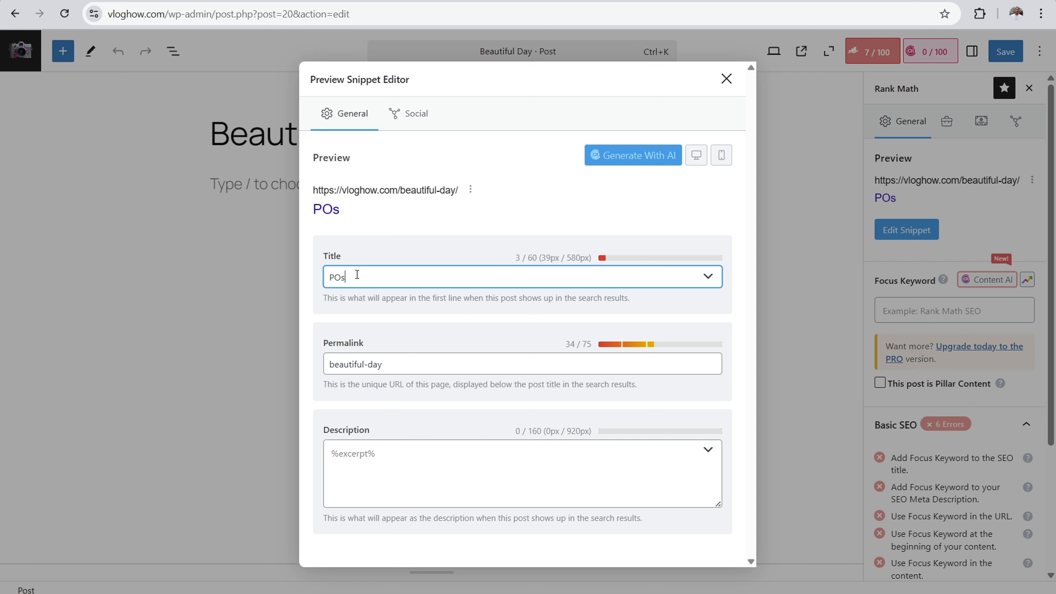
key("BackSpace")
key("BackSpace")
key("BackSpace")
type("ost Title")
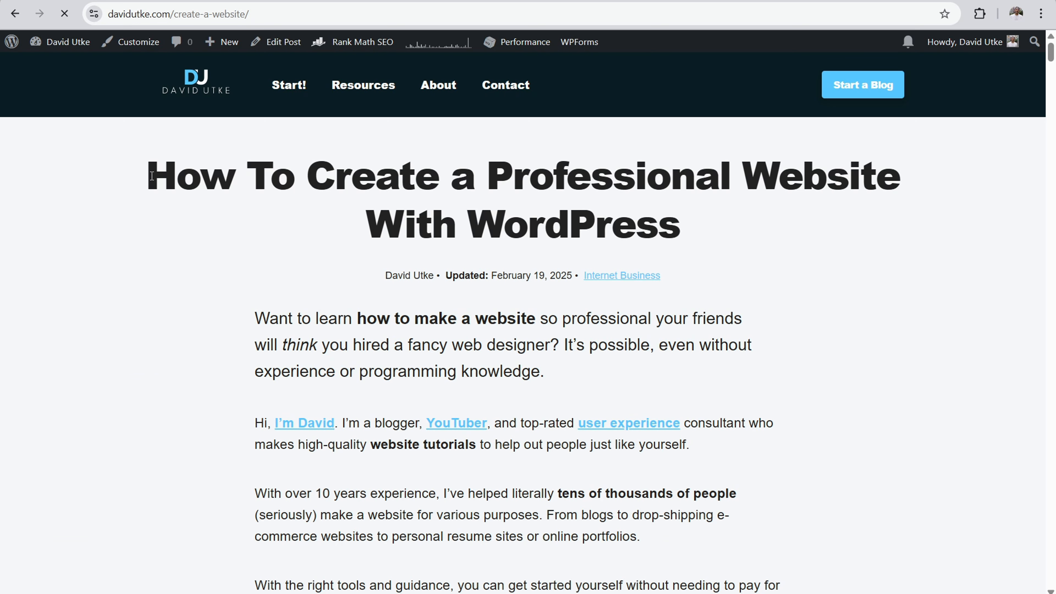
Step: Enter "Meta description" as the snippet's description and close the snippet editor
left_click_drag(151, 176, 741, 221)
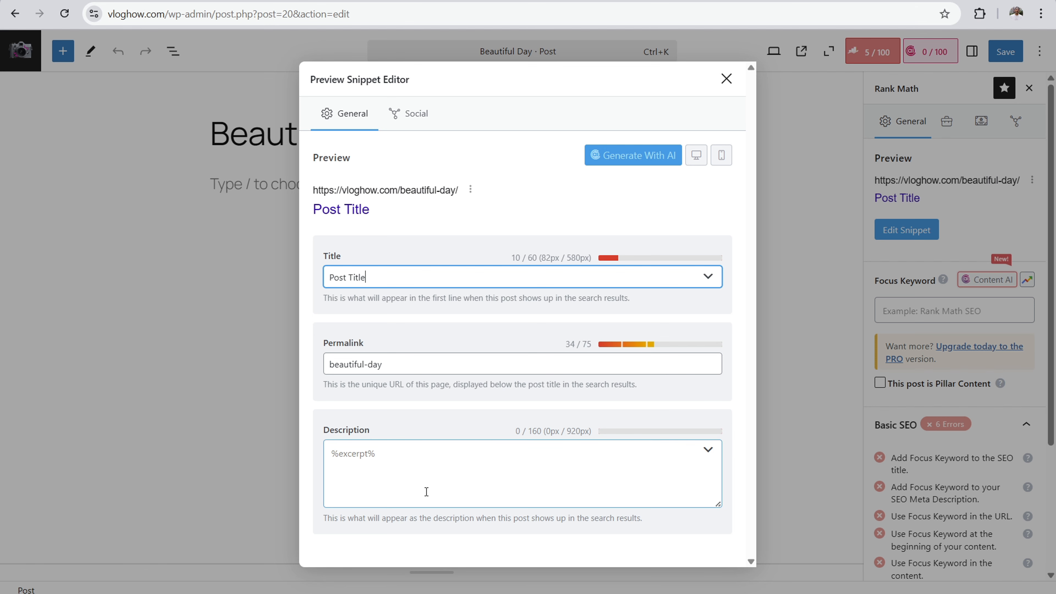
left_click(403, 441)
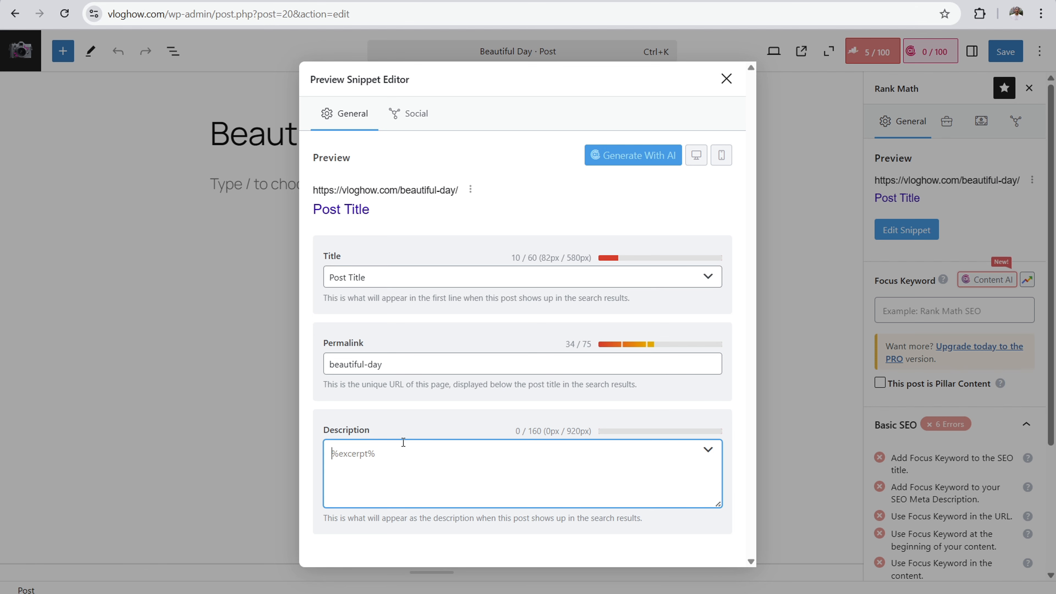
type("Metw")
key("BackSpace")
key("BackSpace")
type("a")
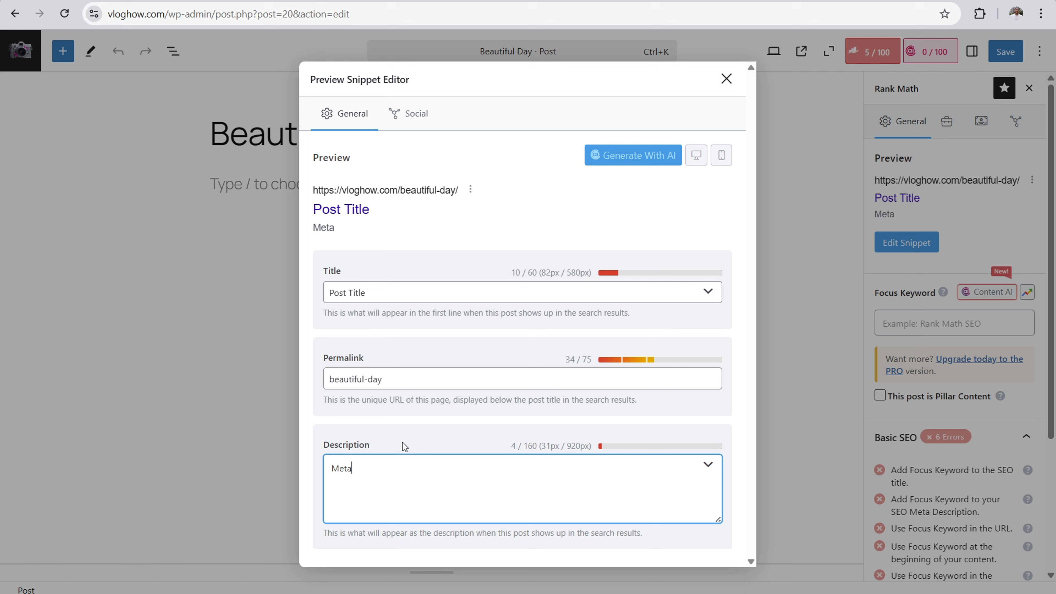
type(" description")
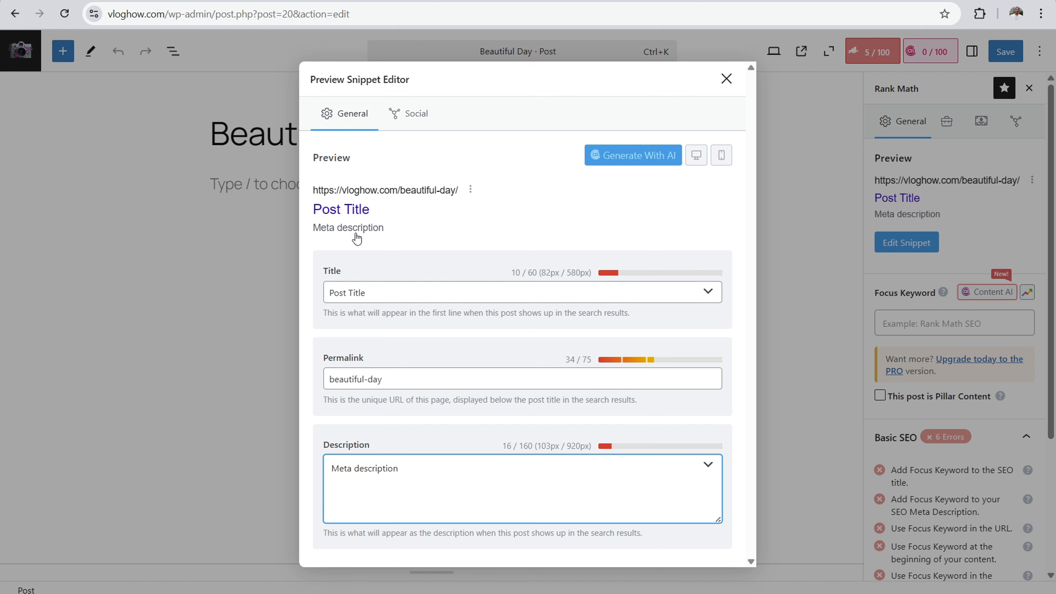
left_click(726, 79)
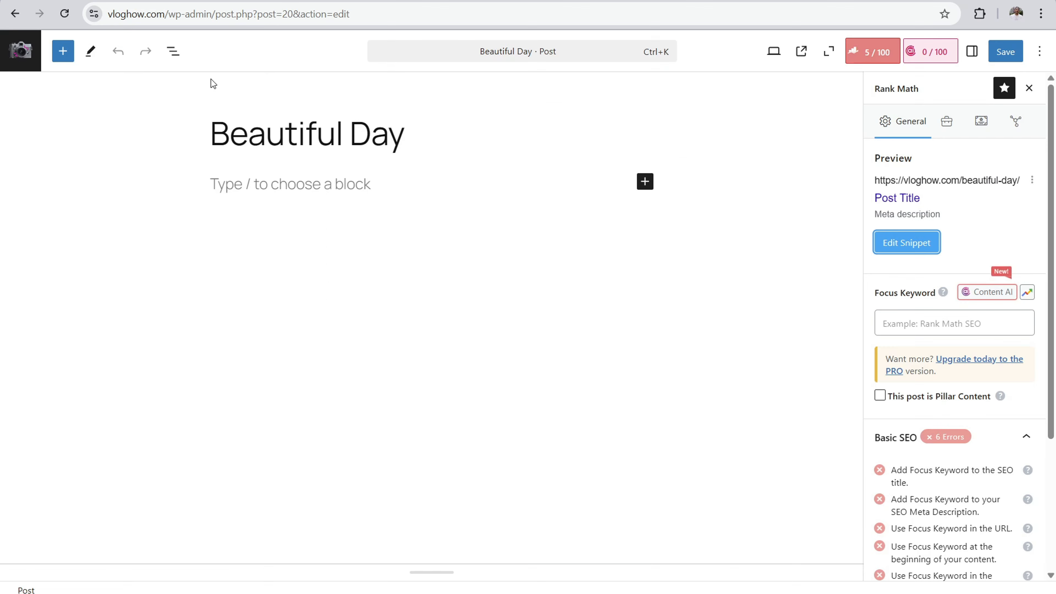
Step: Leave the post and review the Links options in Rank Math's General Settings
left_click(23, 55)
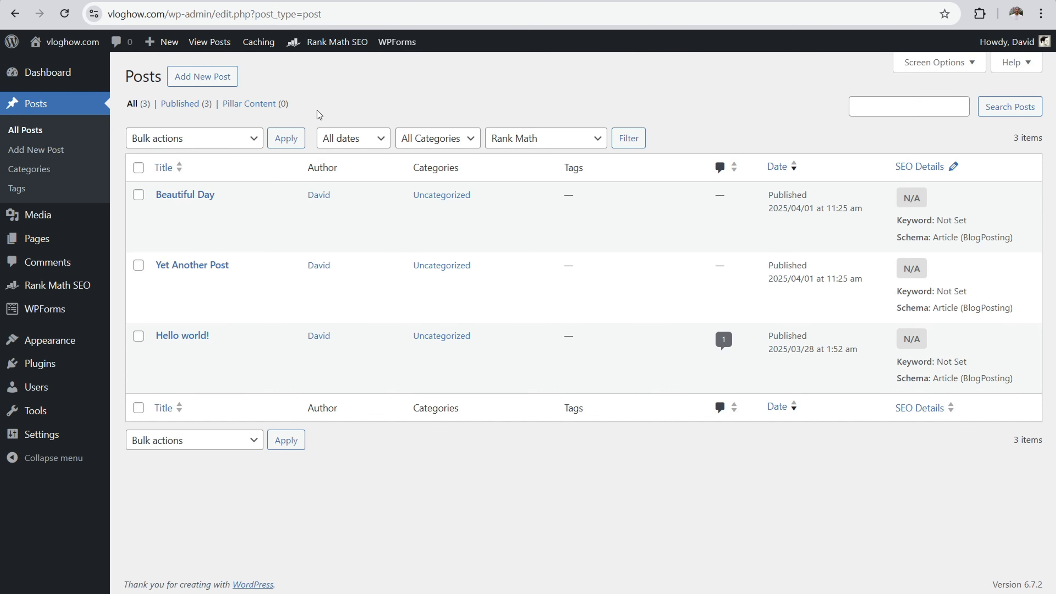
left_click(62, 286)
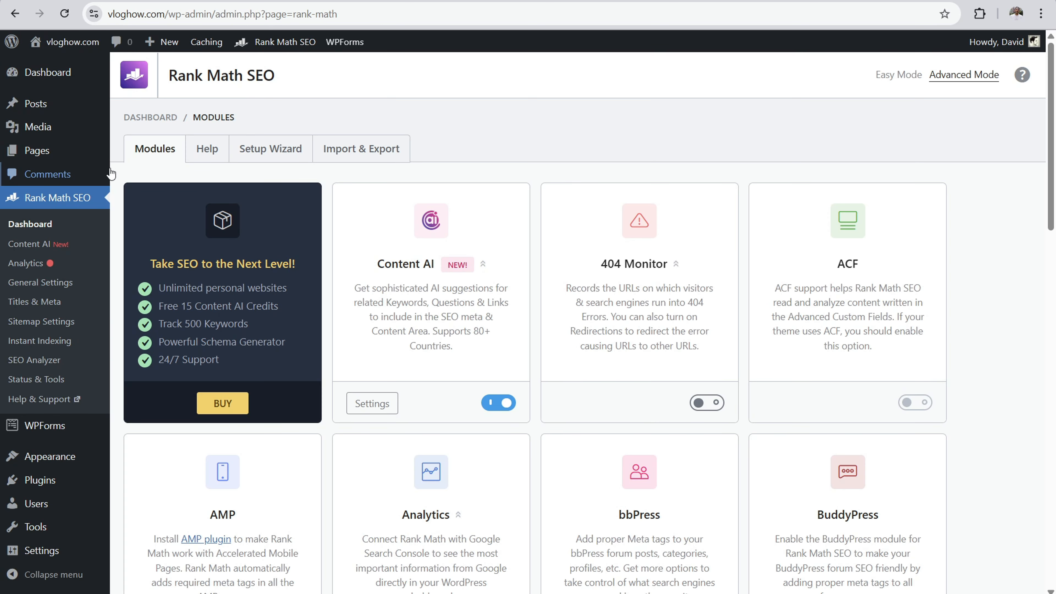
left_click(25, 287)
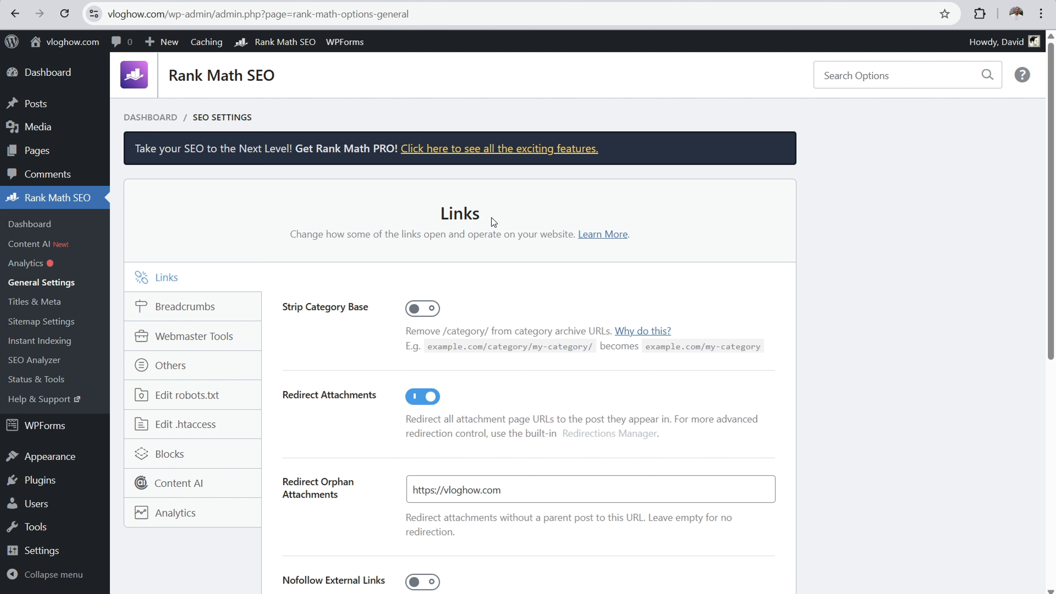
scroll(492, 218, "down", 5)
scroll(455, 228, "down", 1)
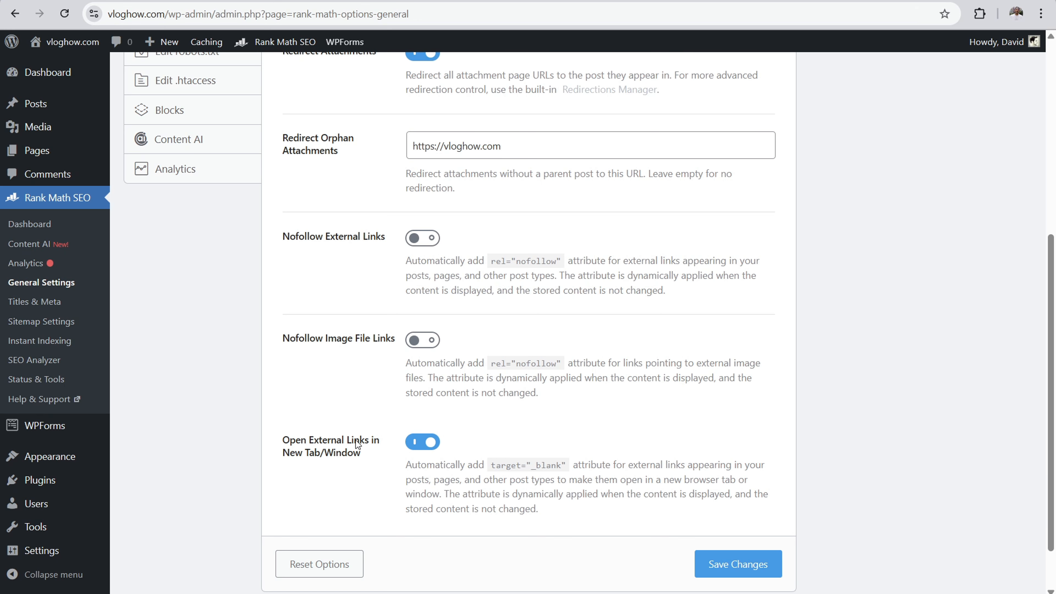
scroll(375, 416, "up", 3)
scroll(353, 387, "up", 2)
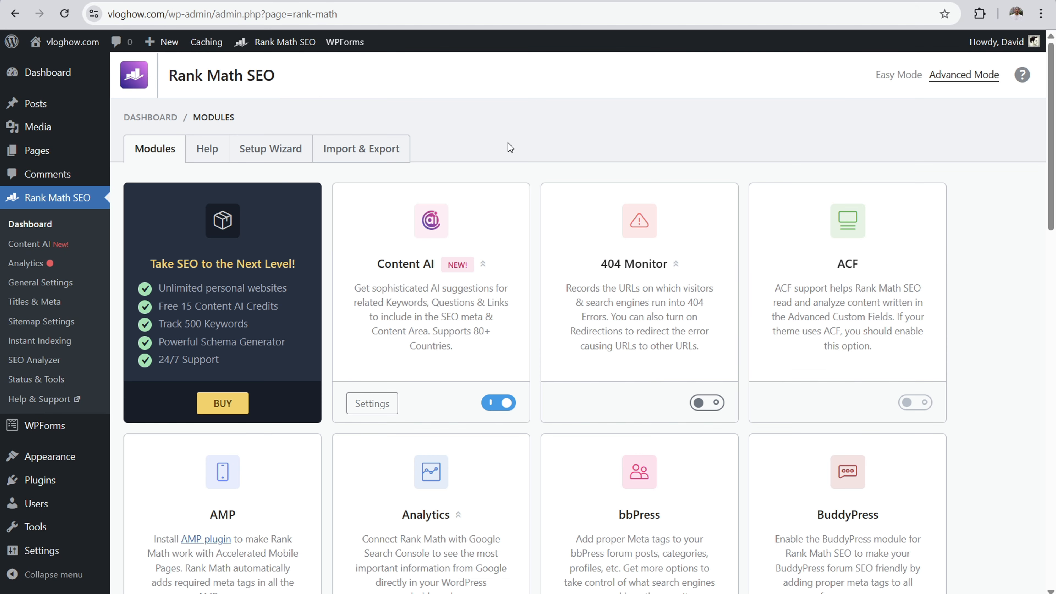
Step: Open Rank Math's Titles & Meta settings and read how to set the SEO title and description in the Homepage section
left_click(42, 303)
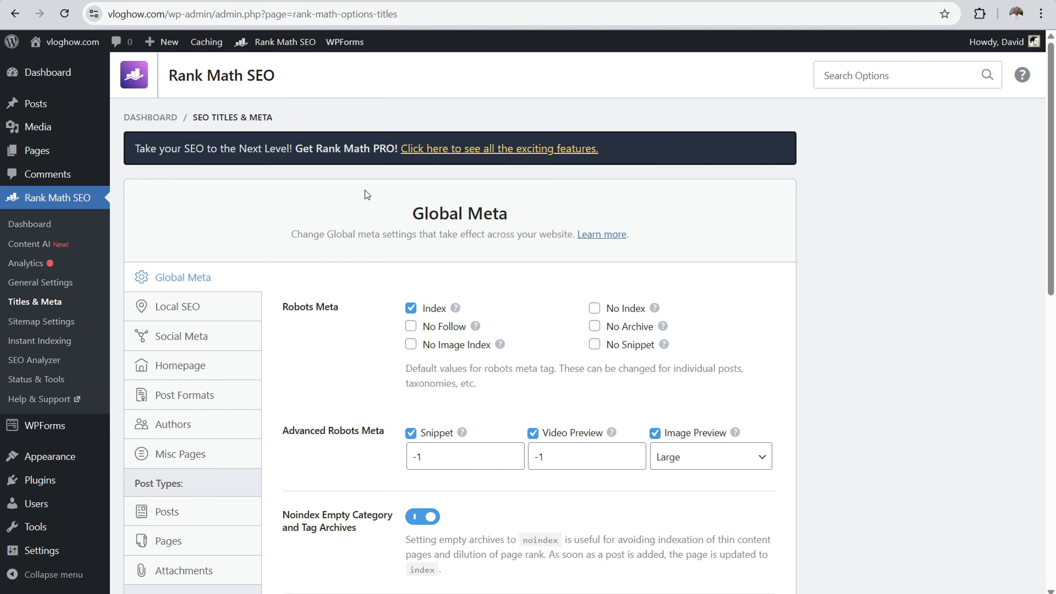
left_click(187, 365)
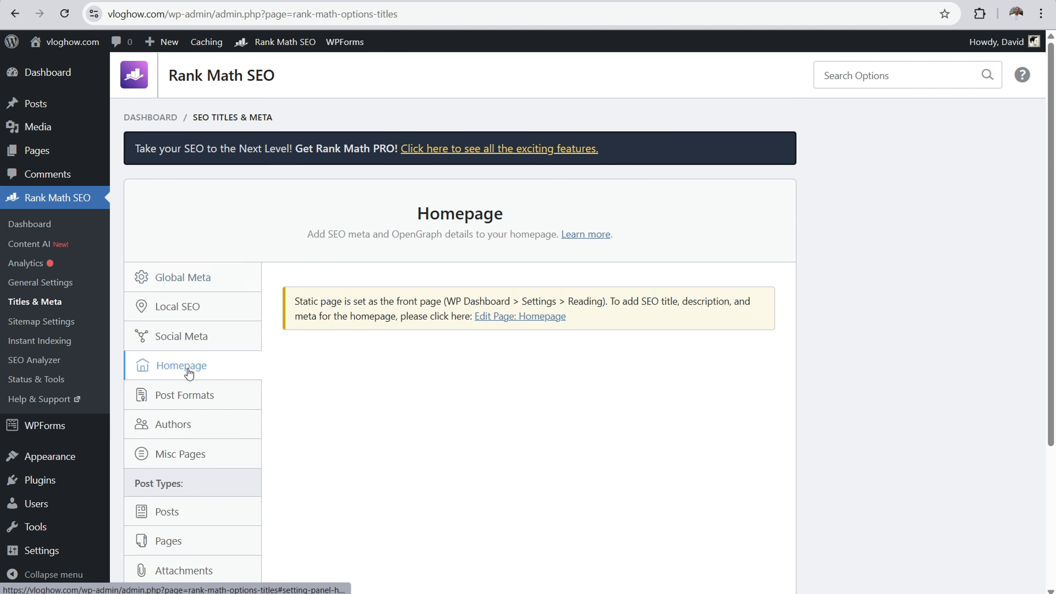
left_click_drag(326, 303, 663, 301)
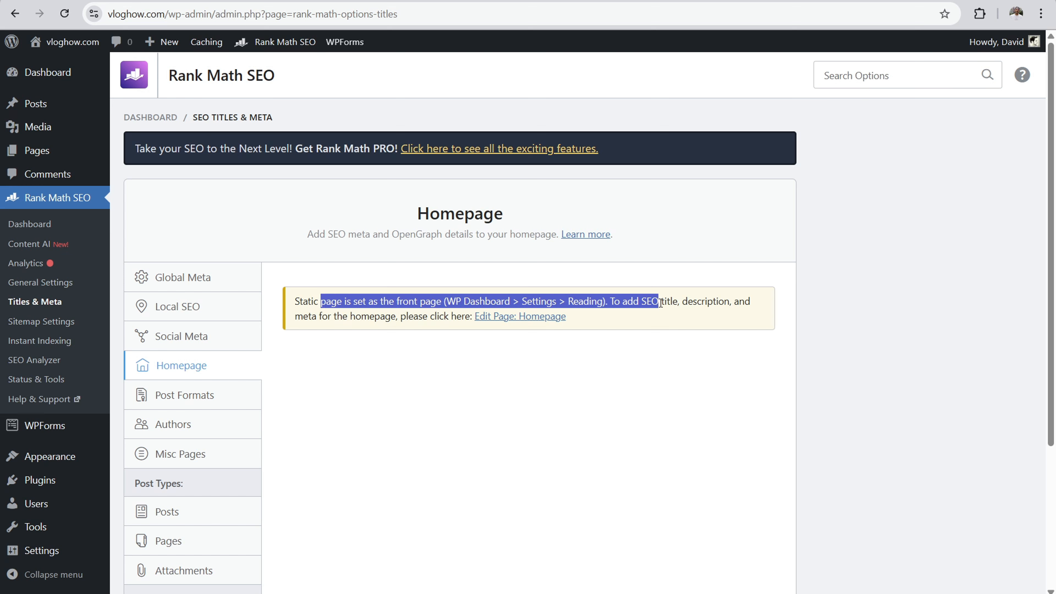
left_click(697, 303)
left_click_drag(314, 313, 441, 321)
Step: Open the Homepage page for editing without choosing a pattern and bring up its Rank Math snippet editor
mouse_move(38, 153)
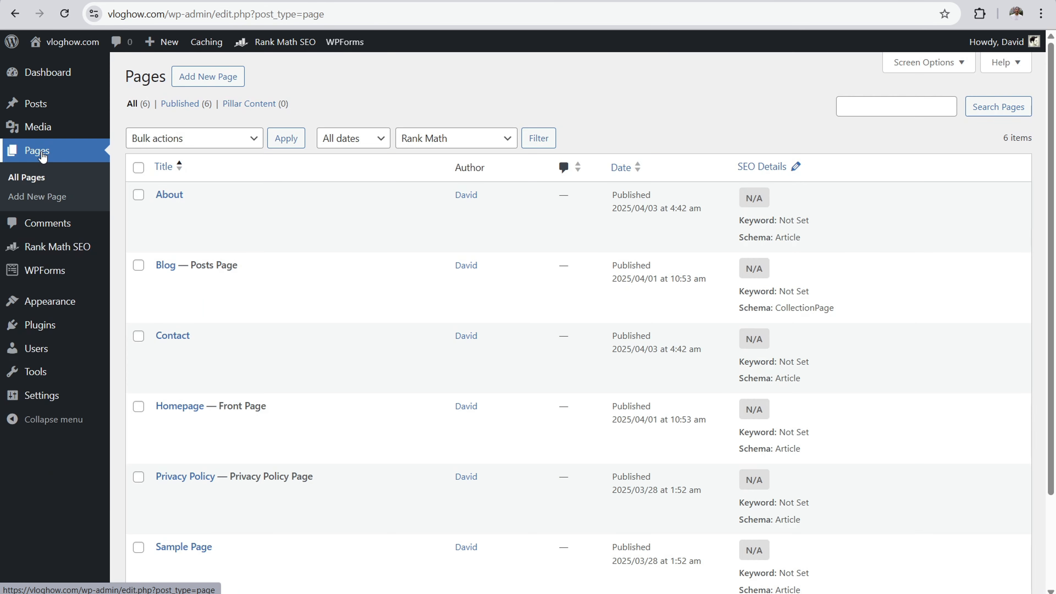
scroll(244, 284, "down", 3)
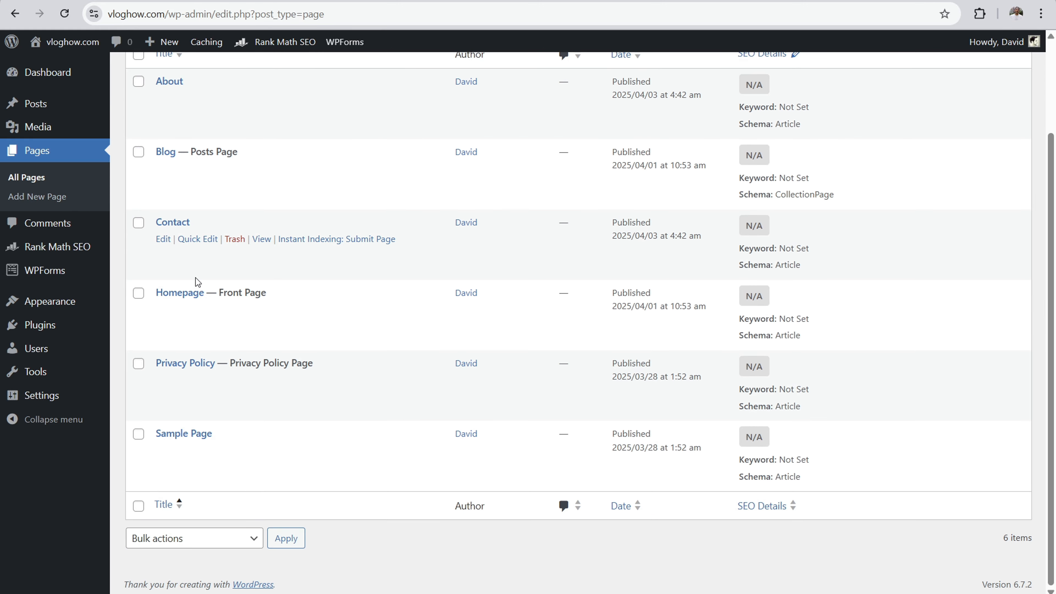
left_click(186, 293)
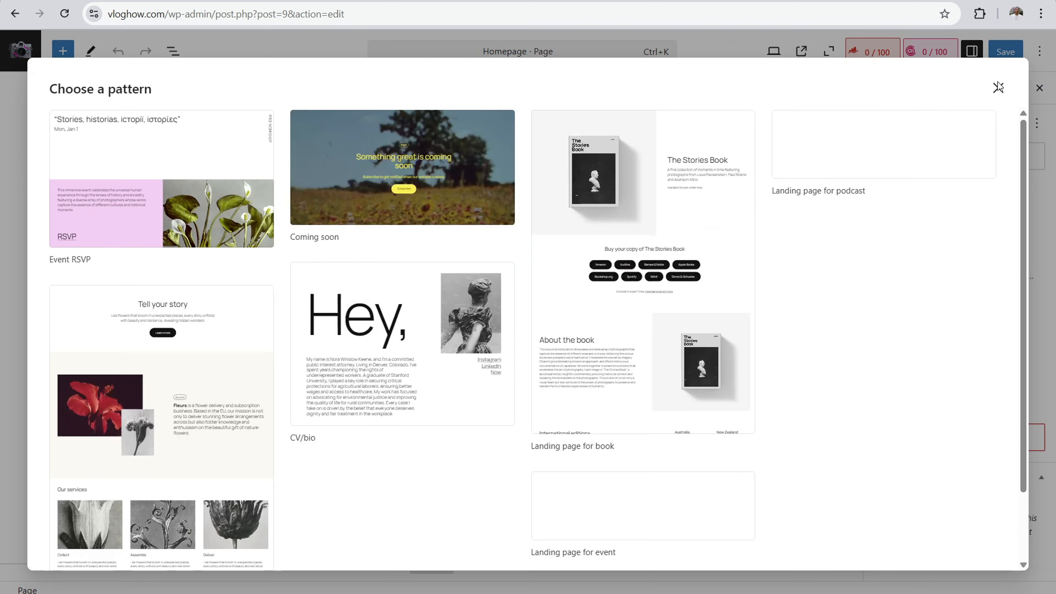
left_click(999, 87)
left_click(882, 54)
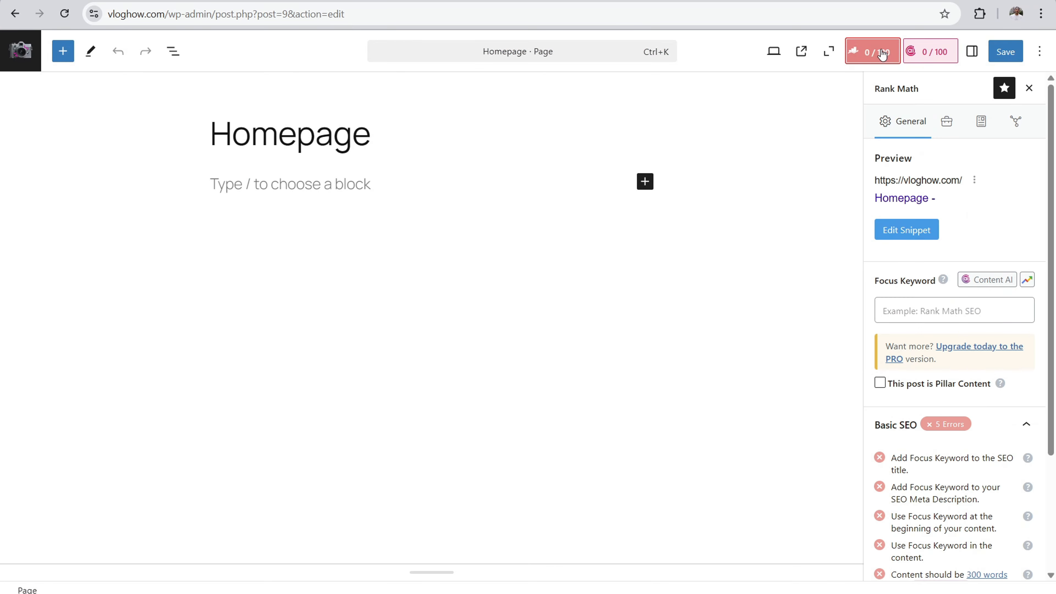
left_click(903, 233)
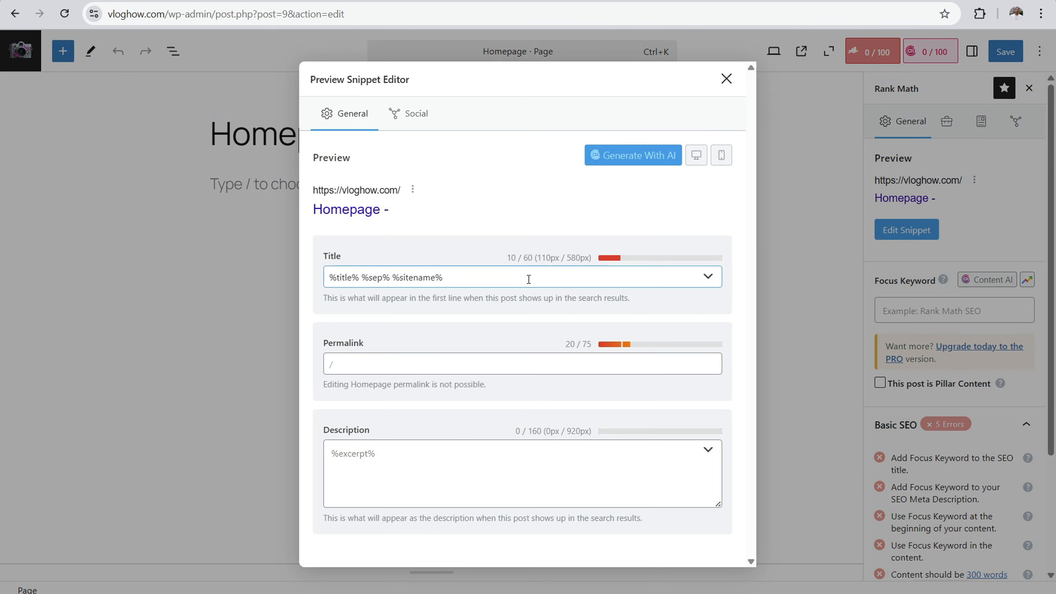
Step: Replace the homepage snippet's SEO title with "Vlog How | Tutorial, Advice and Guides for Next Level Vlogging"
left_click_drag(449, 276, 365, 277)
key("BackSpace")
key("BackSpace")
key("BackSpace")
key("BackSpace")
key("BackSpace")
key("BackSpace")
key("BackSpace")
key("BackSpace")
key("BackSpace")
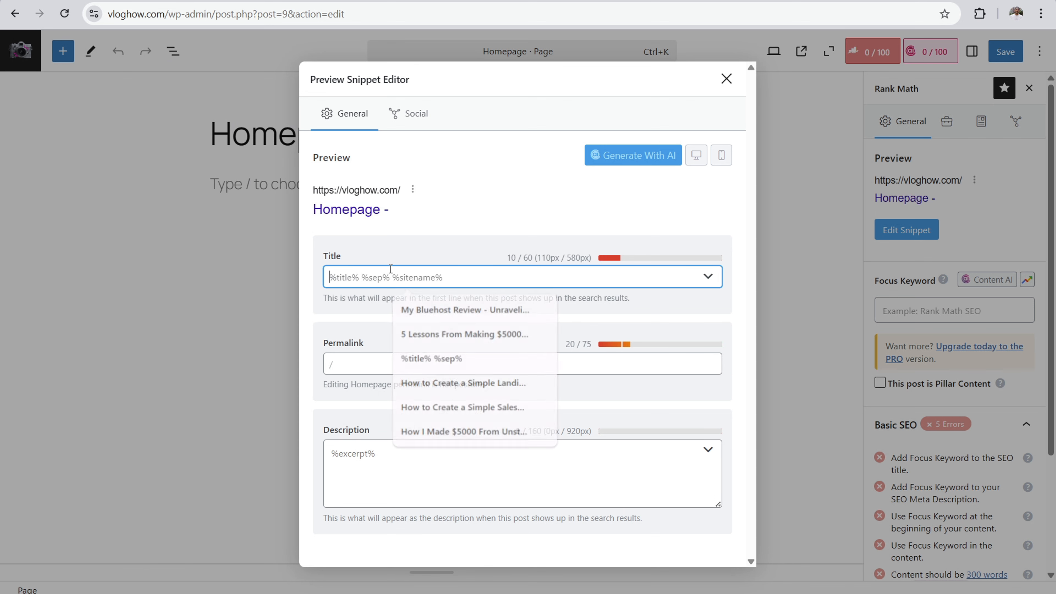
type("Vlog How")
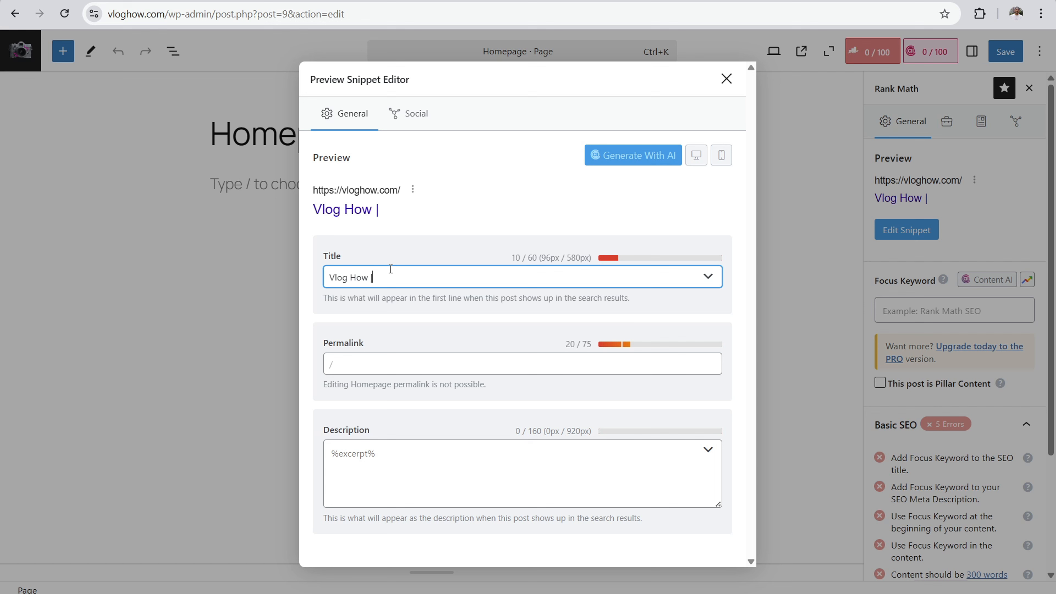
type(" | Tutori")
key("BackSpace")
key("BackSpace")
type("r")
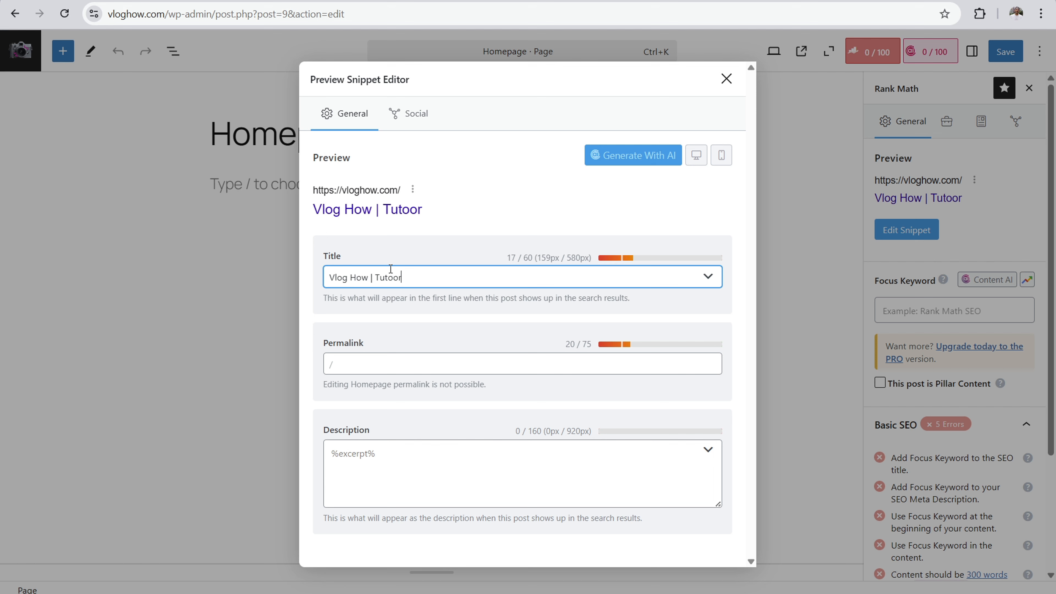
type("ial ,Advice and Guides for Next Level  Vlogging")
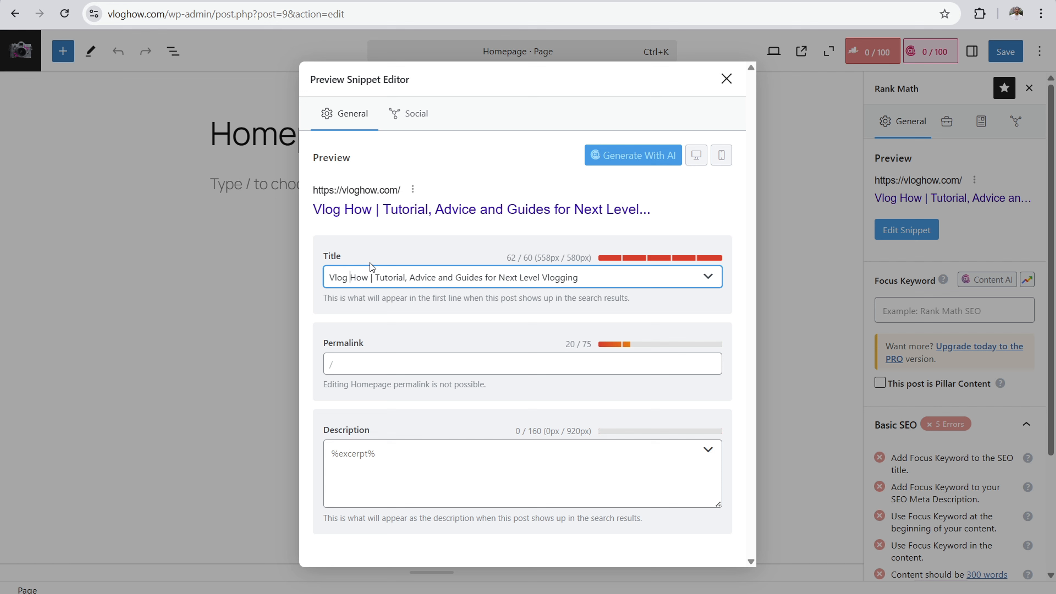
Step: Shorten the SEO title to "VlogHow | Advice and Guides for Next Level Vlogging", save the Homepage and recheck its snippet
key("BackSpace")
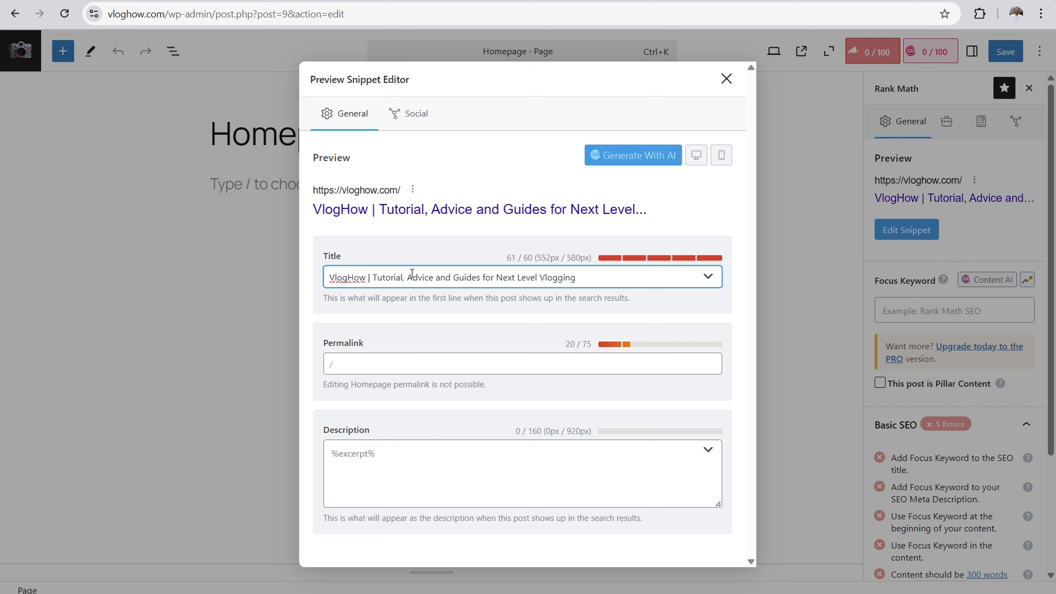
key("BackSpace")
key("BackSpace")
key("BackSpace")
key("BackSpace")
key("BackSpace")
key("BackSpace")
key("BackSpace")
key("BackSpace")
key("BackSpace")
key("BackSpace")
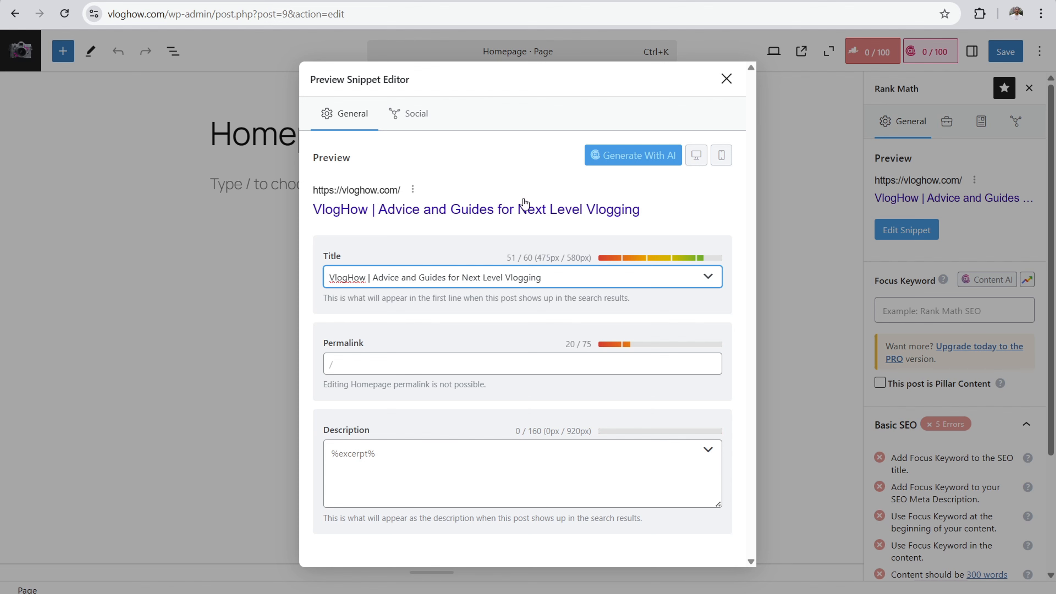
left_click(727, 79)
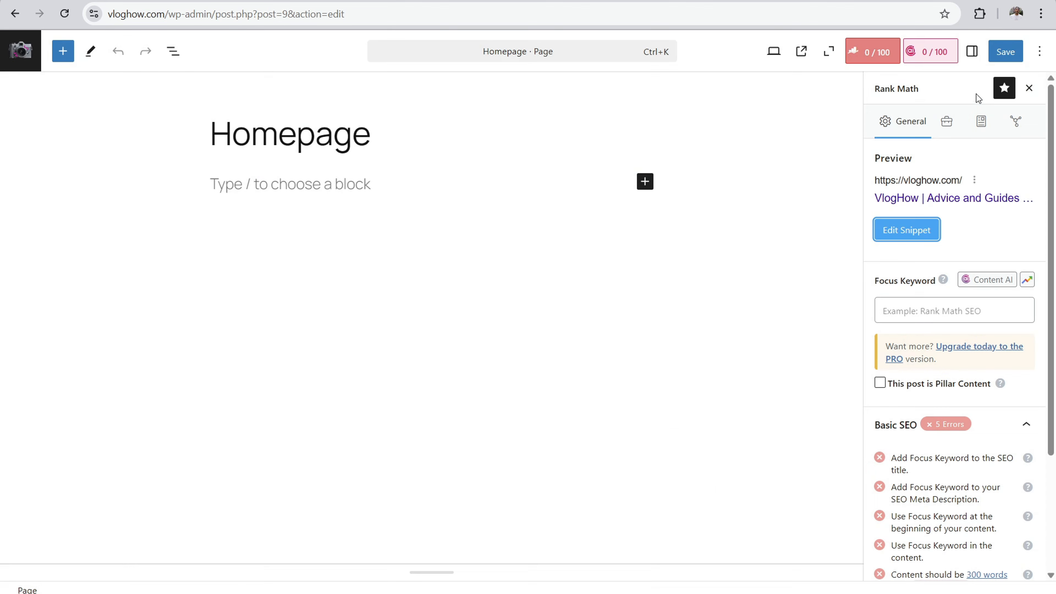
left_click(1005, 51)
left_click(906, 230)
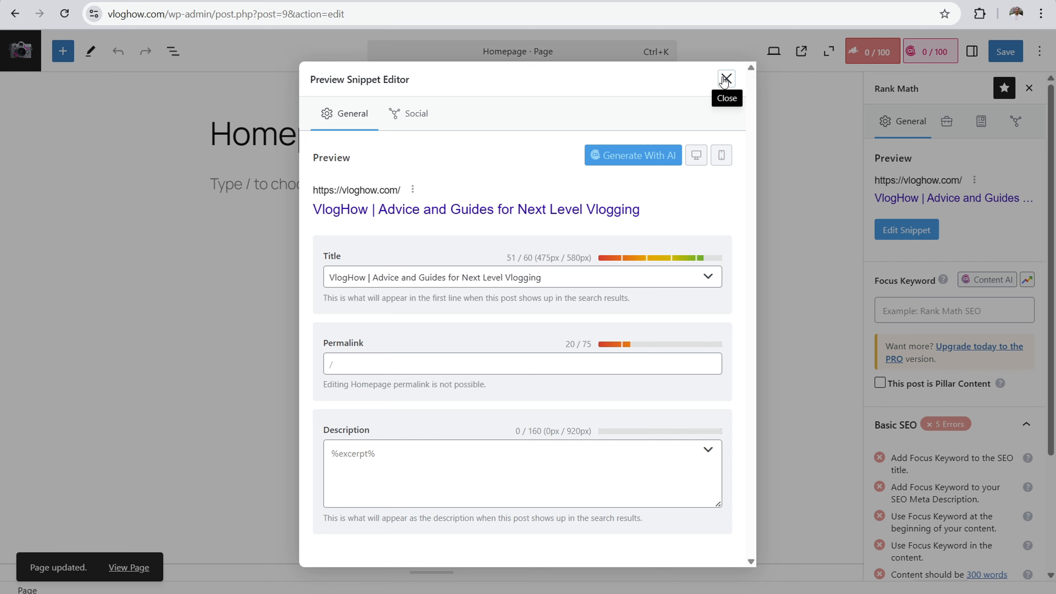
left_click(725, 79)
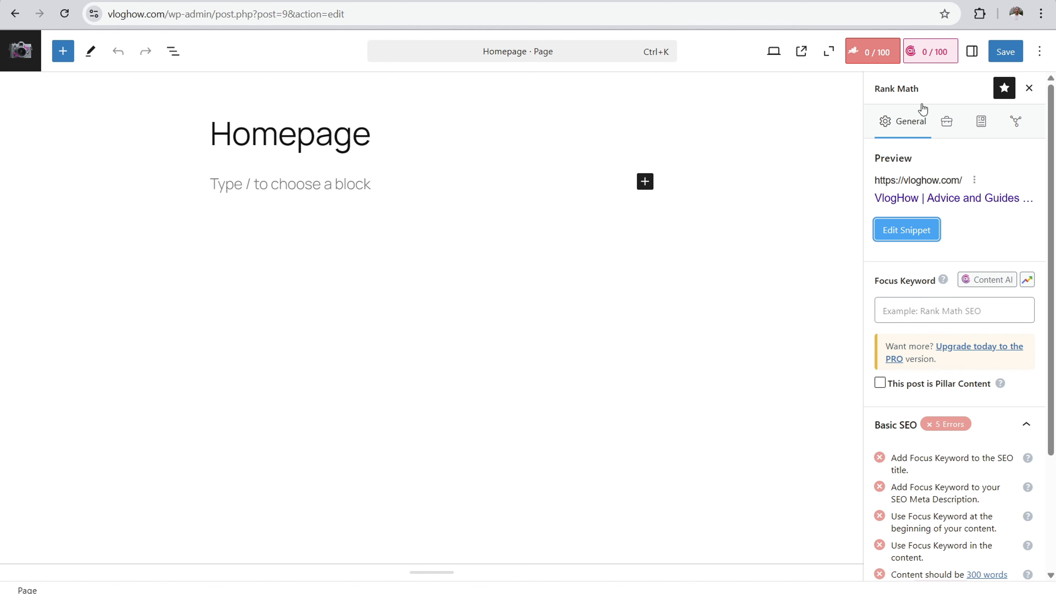
Step: View the Homepage's page settings and Rank Math's Content AI features, and leave the page editor
left_click(972, 52)
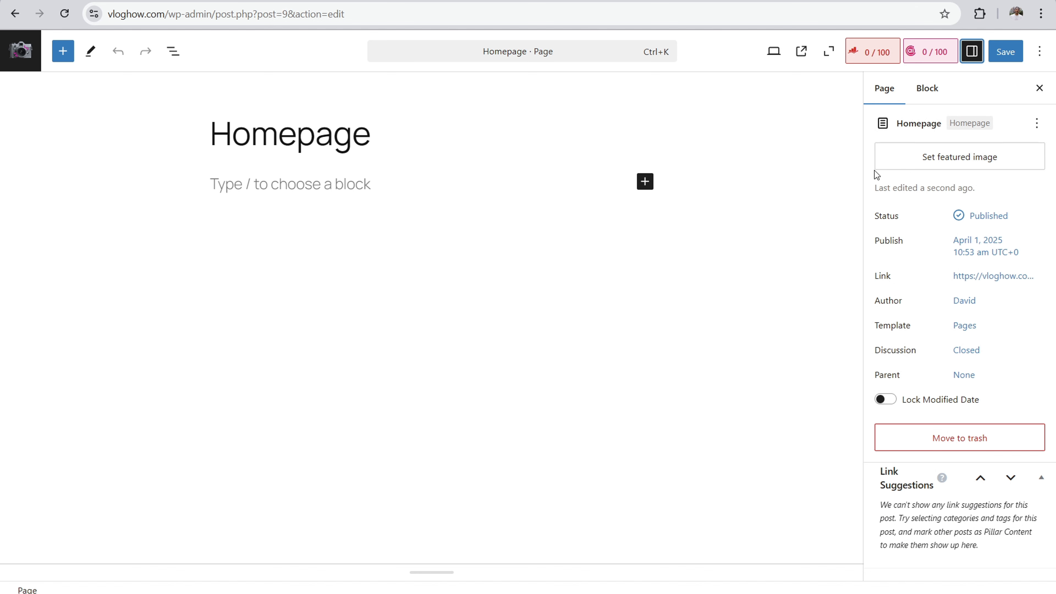
left_click(931, 55)
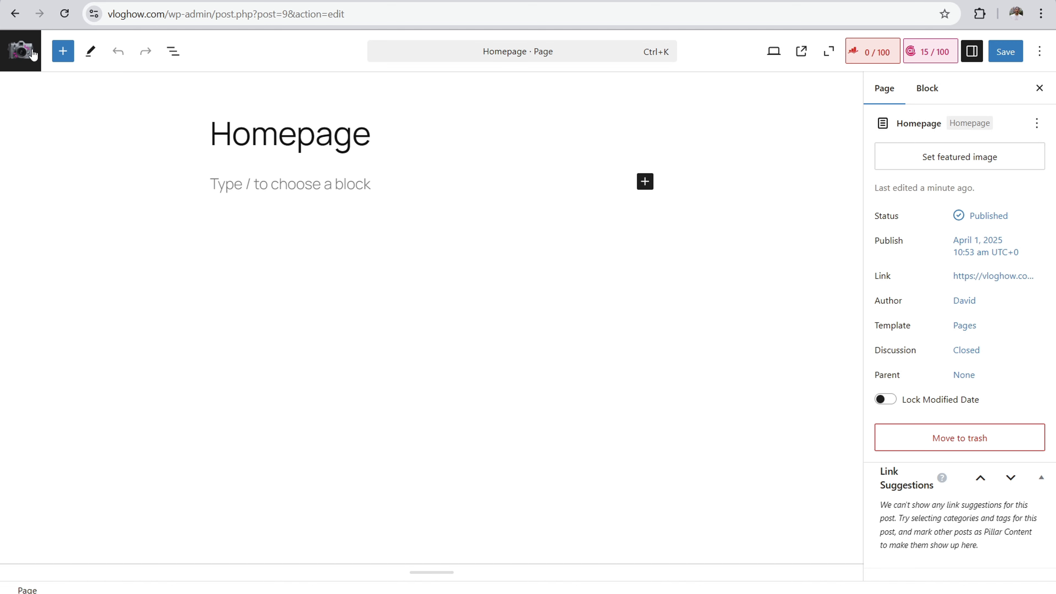
left_click(32, 54)
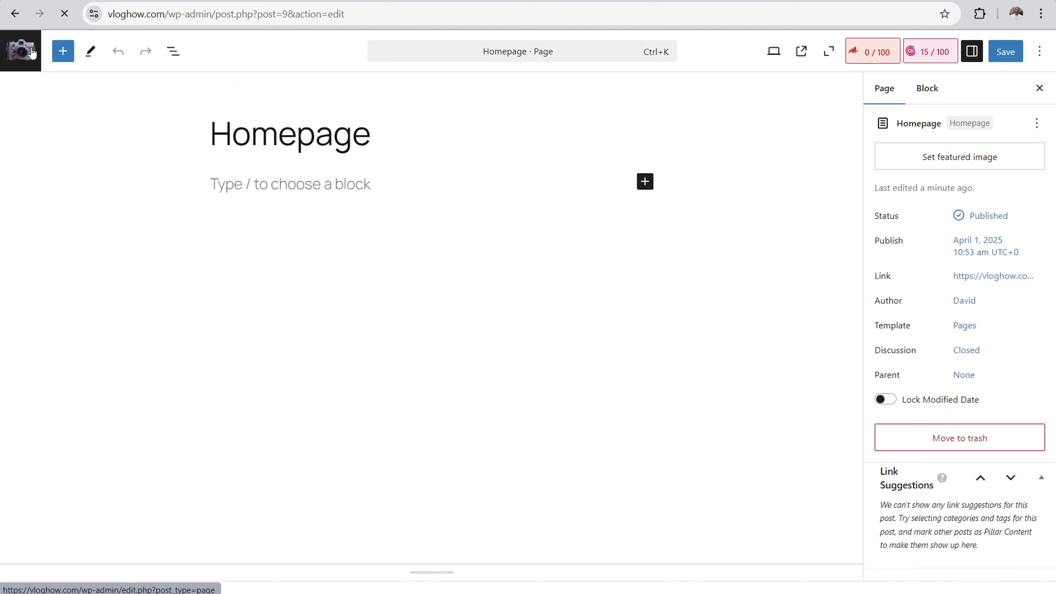
Step: Open the "Hello world!" post for editing in a new browser tab from the posts list
left_click(35, 104)
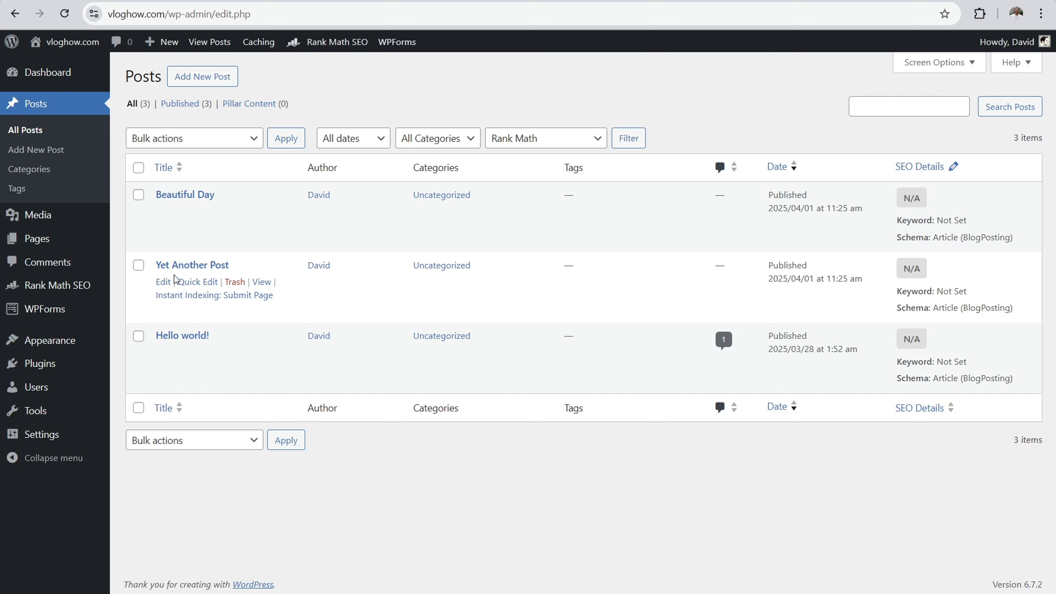
right_click(179, 336)
left_click(225, 354)
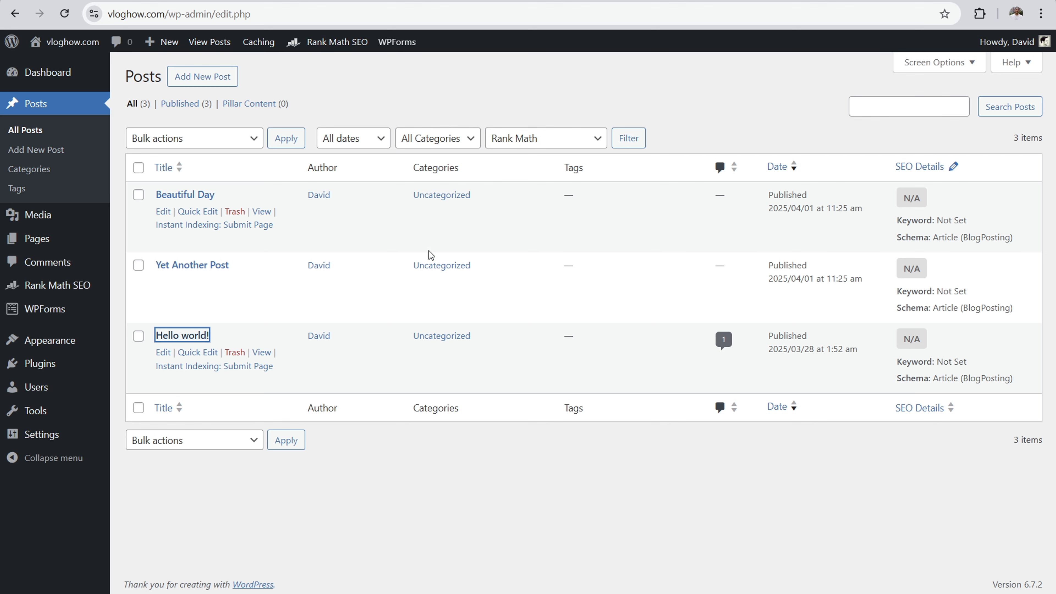
key("Return")
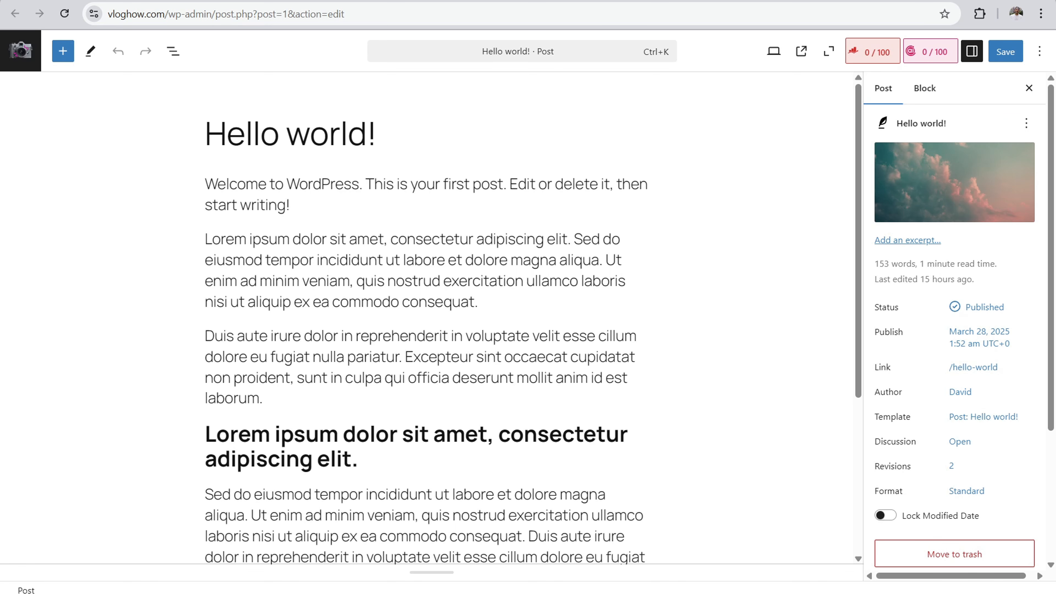
Step: Create a new category named "Vlogging Gear" for the "Hello world!" post
scroll(1054, 196, "down", 5)
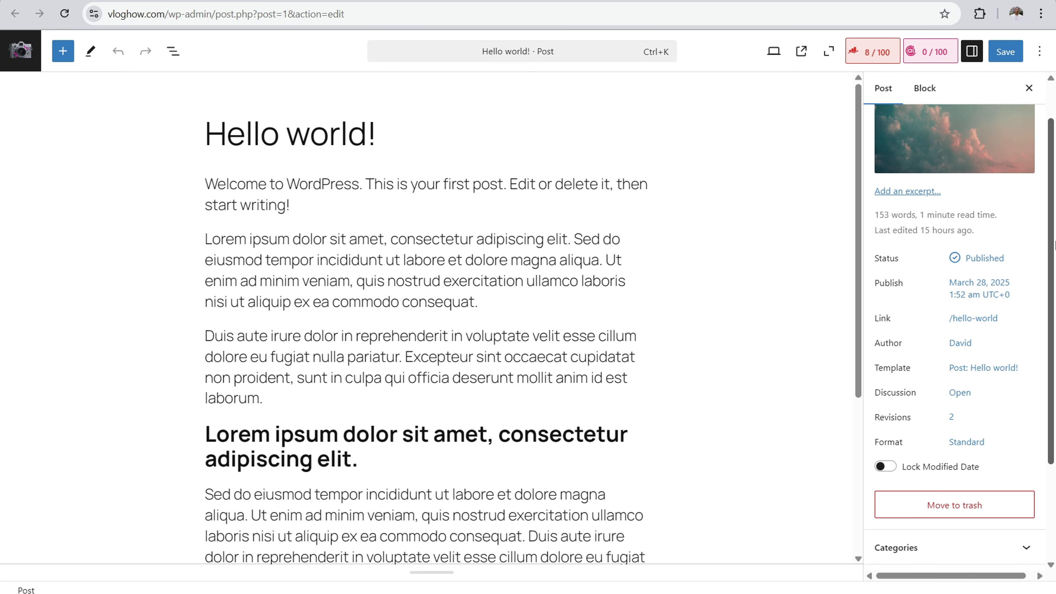
left_click(967, 421)
scroll(915, 416, "down", 2)
left_click(911, 408)
left_click(911, 452)
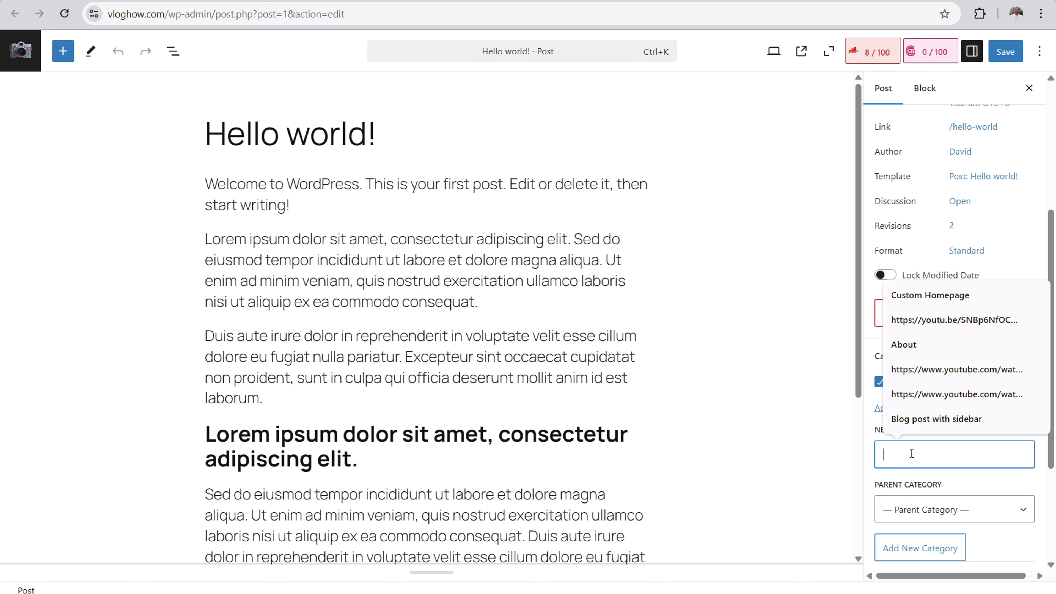
type("Vlogging Gear")
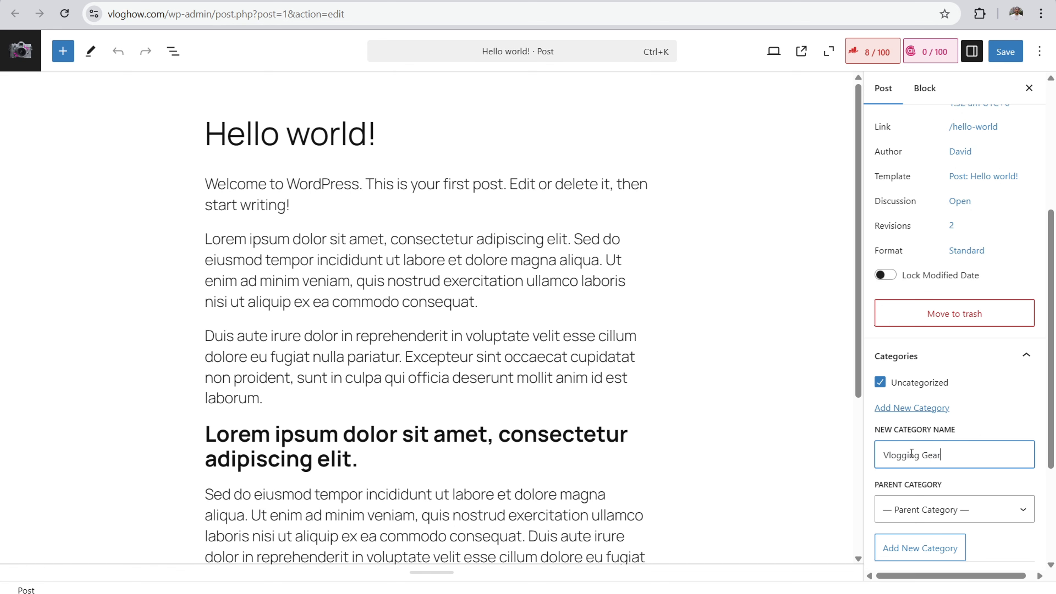
key("Return")
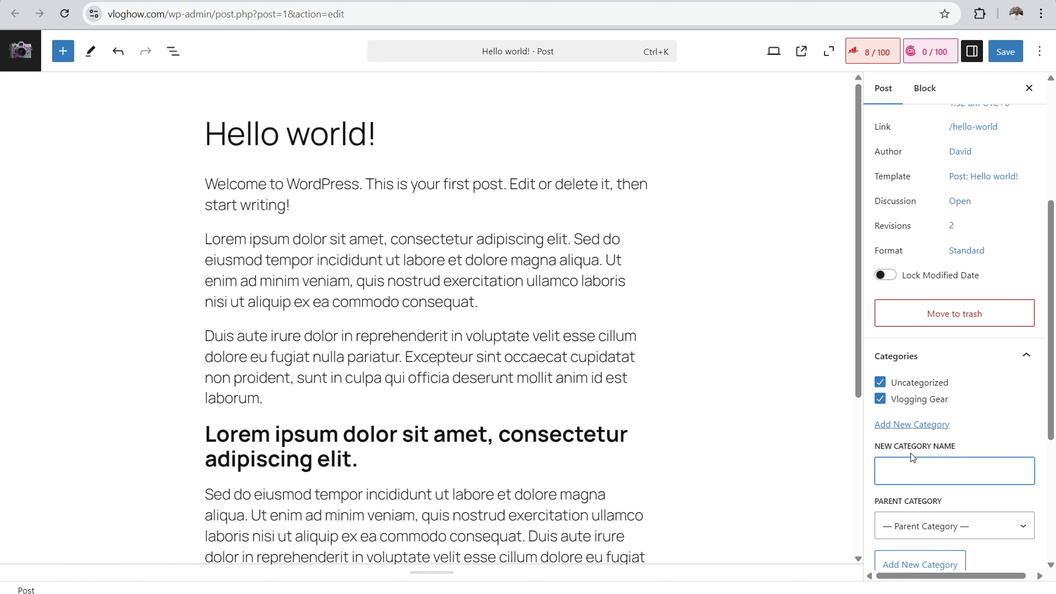
Step: Save the post with its new category and clear its Uncategorized category
scroll(911, 454, "down", 3)
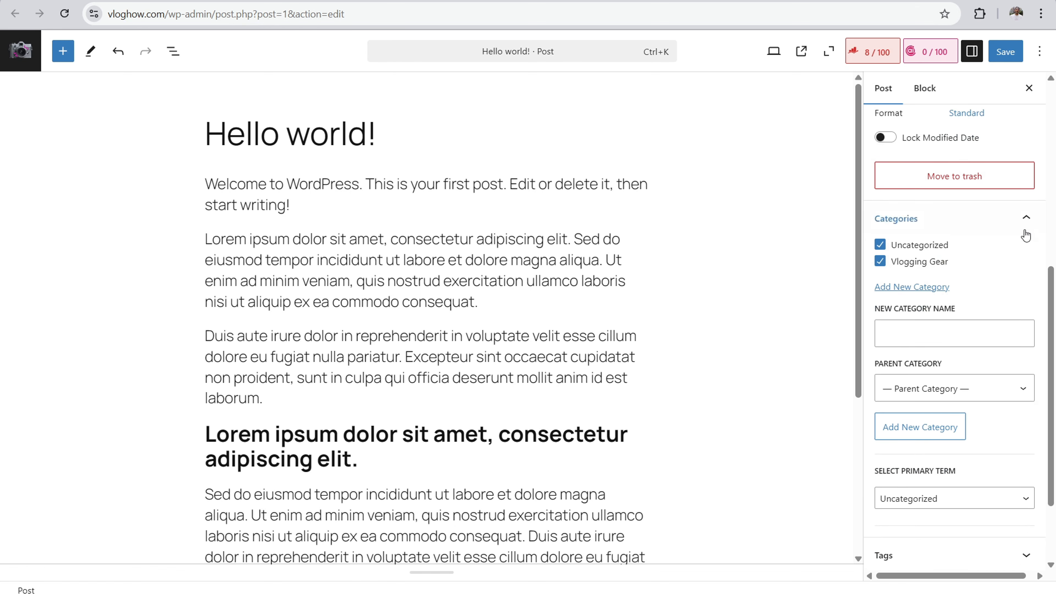
scroll(1025, 231, "up", 8)
left_click(1005, 51)
scroll(752, 283, "down", 5)
scroll(936, 436, "down", 8)
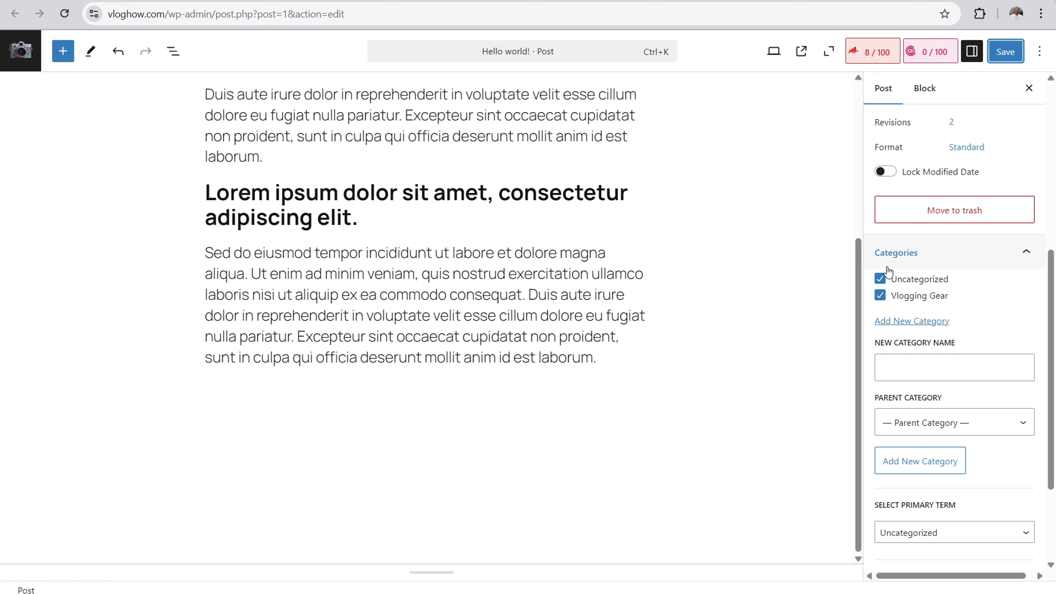
left_click(880, 279)
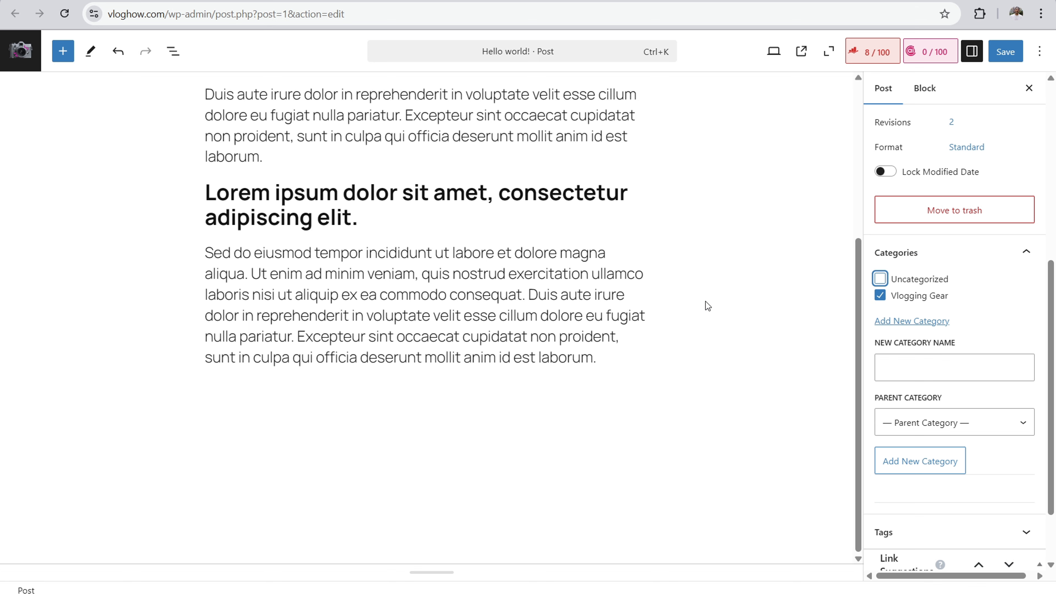
Step: Leave the post, go to the site's post categories and open the Vlogging Gear category for editing
left_click(20, 51)
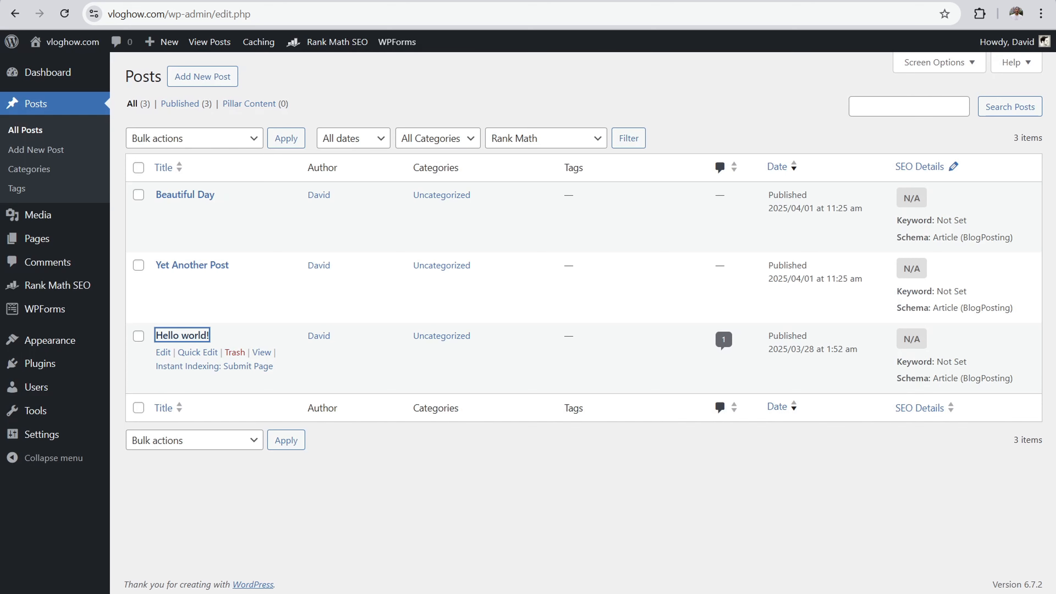
left_click(30, 169)
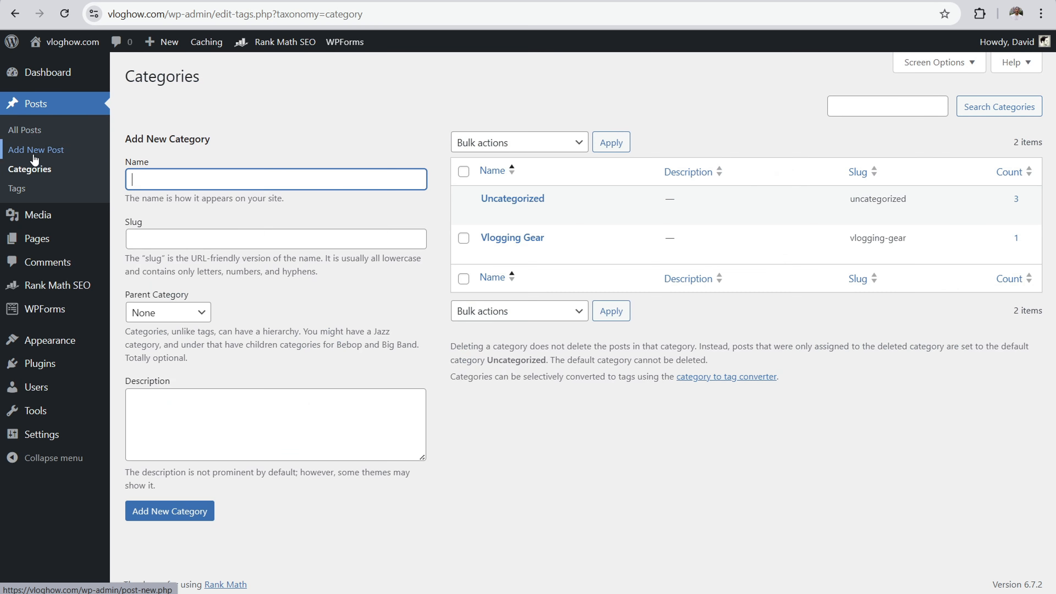
mouse_move(46, 73)
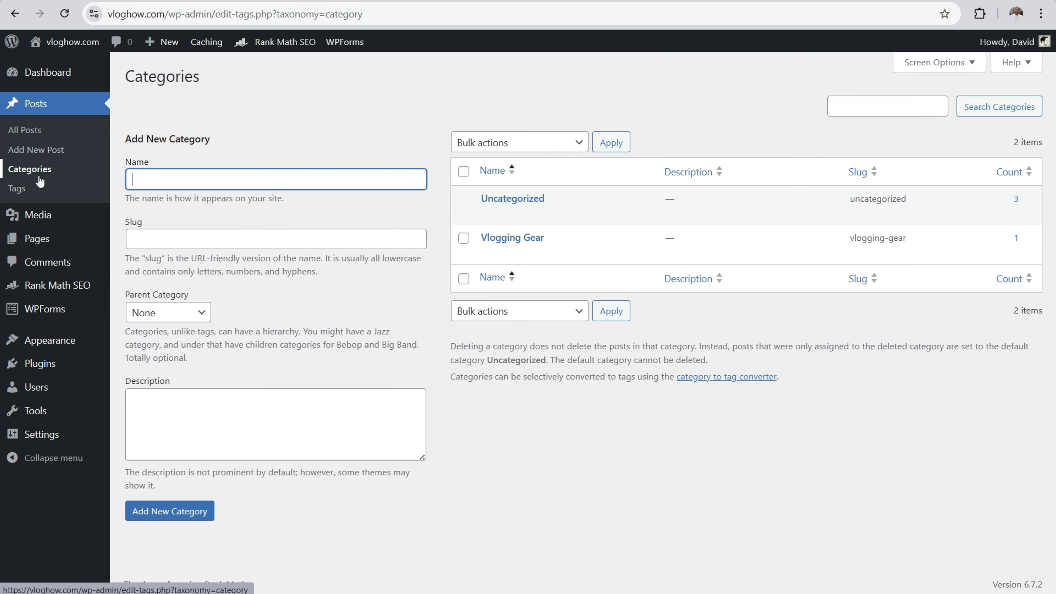
mouse_move(477, 240)
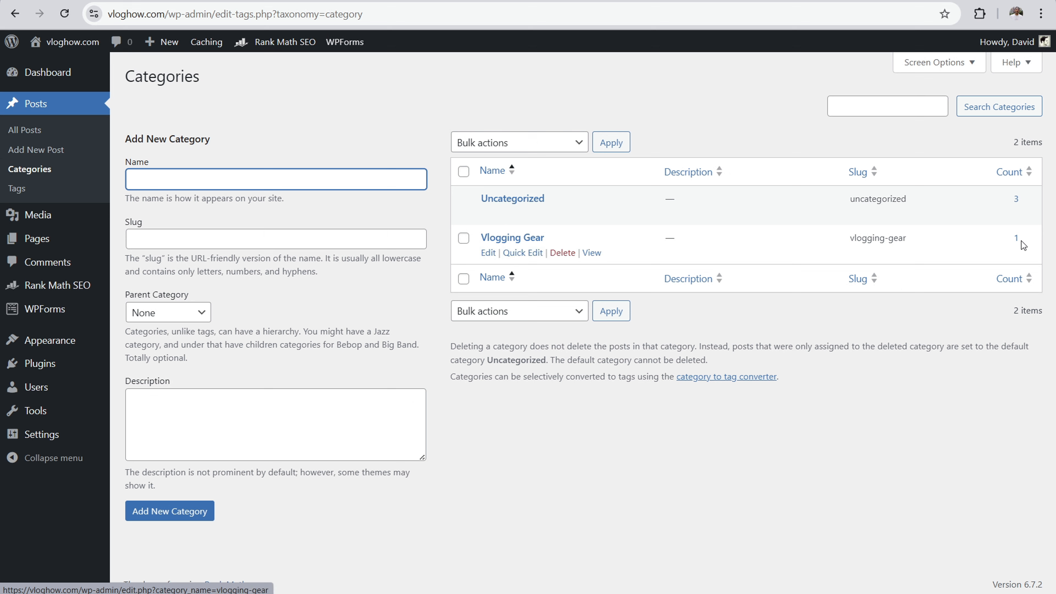
left_click(498, 237)
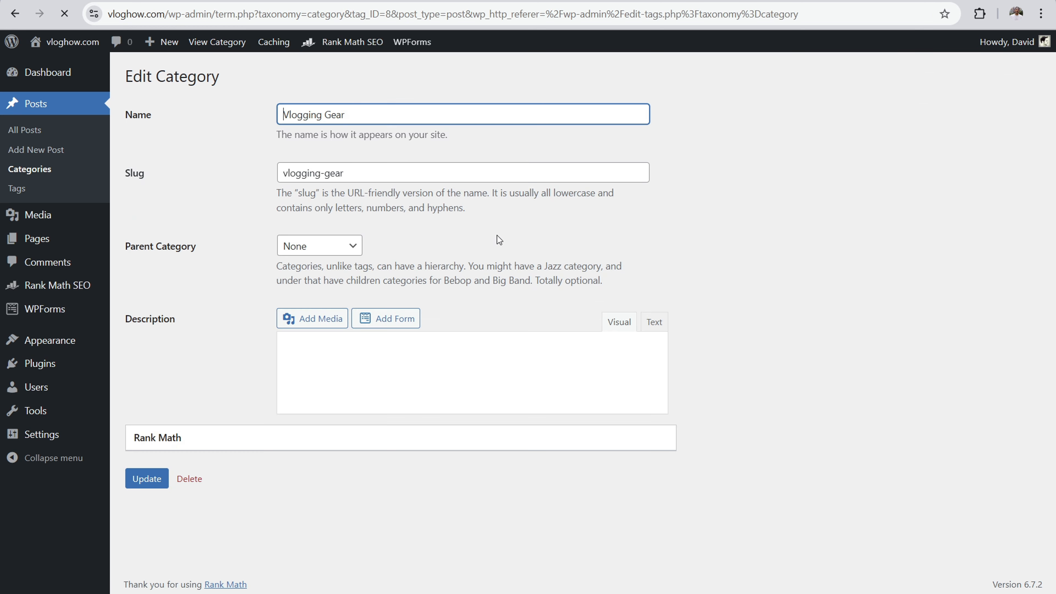
Step: Enter "Description goes here." as the Vlogging Gear category's description
left_click(364, 387)
type("Description goes here.")
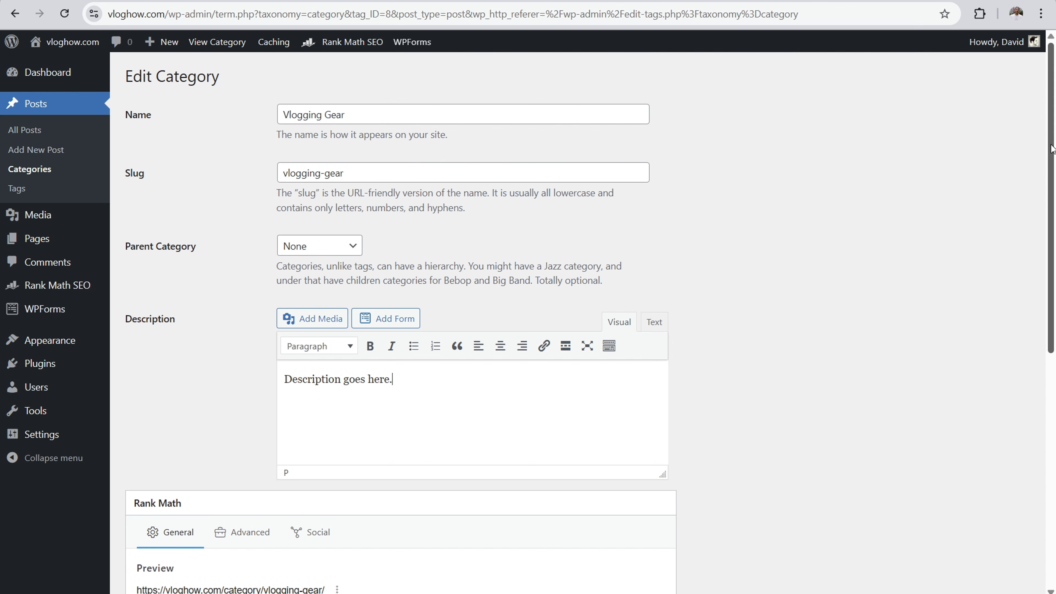
Step: Copy the category's URL from the Rank Math preview and update the Vlogging Gear category
scroll(401, 333, "down", 8)
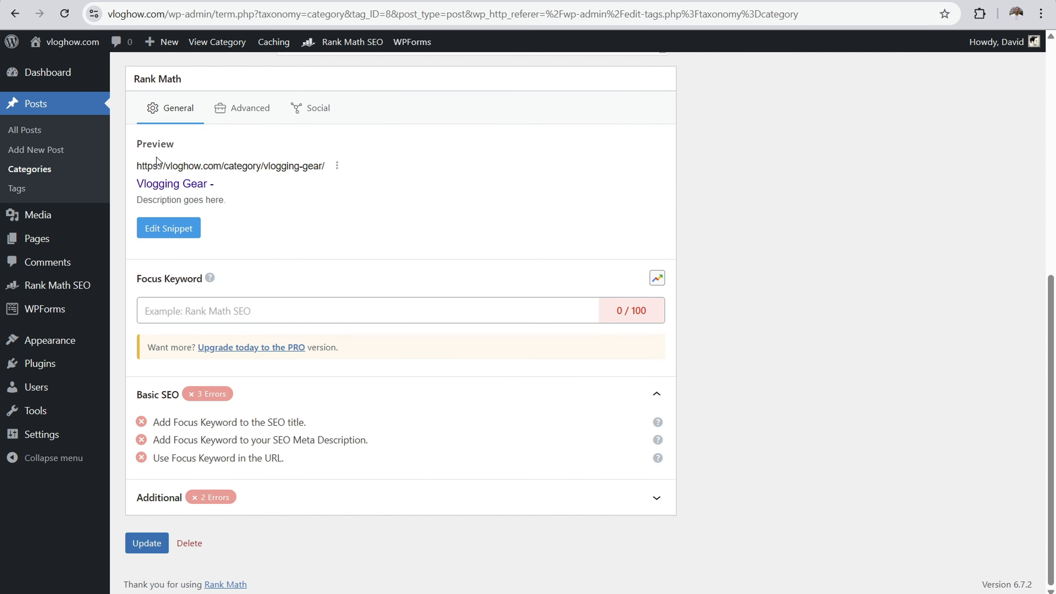
left_click_drag(137, 166, 325, 169)
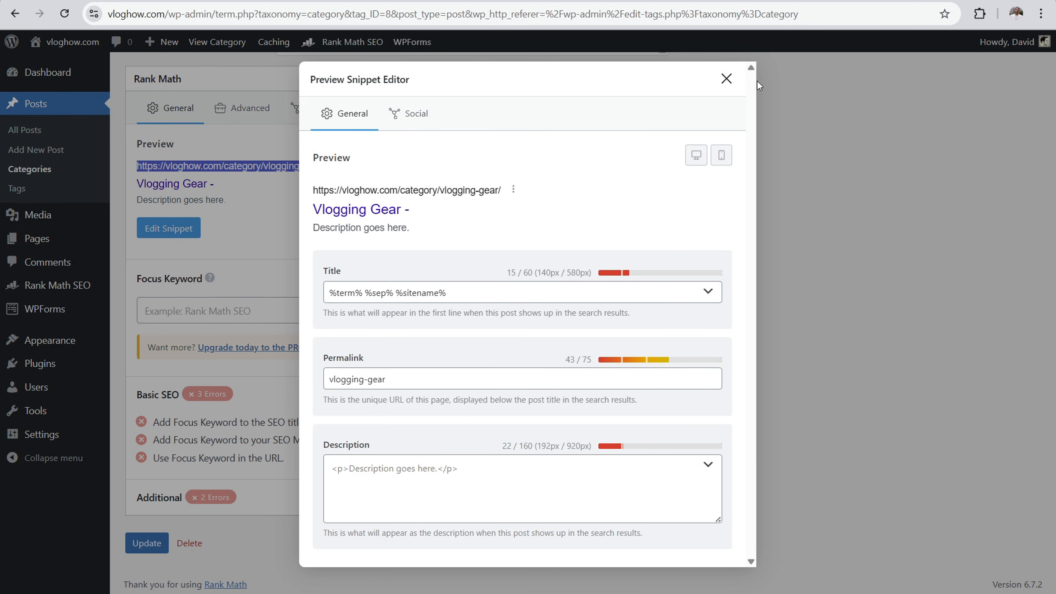
left_click(726, 79)
right_click(305, 167)
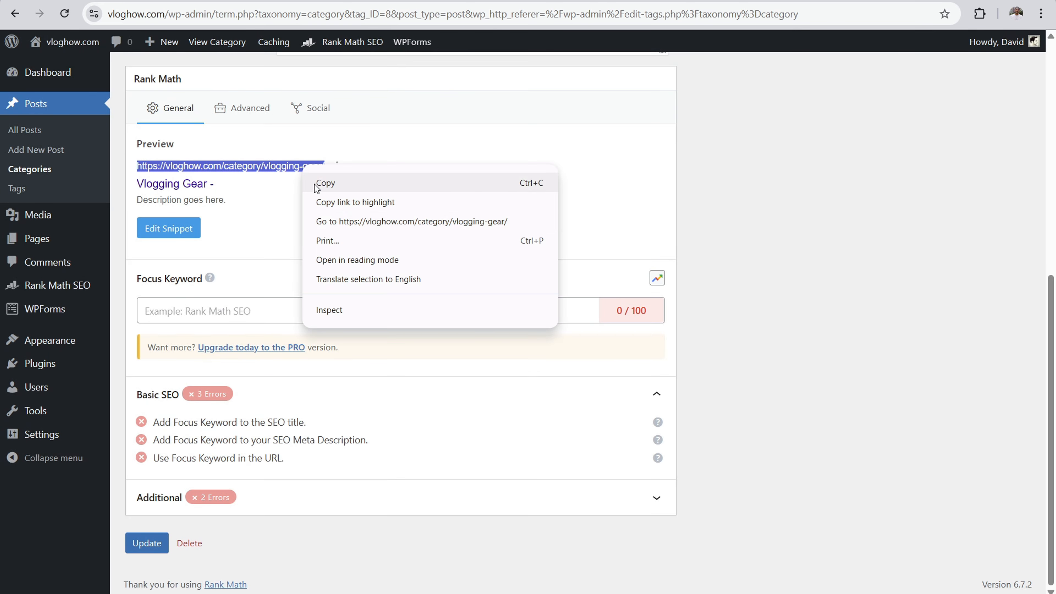
left_click(334, 184)
left_click(148, 549)
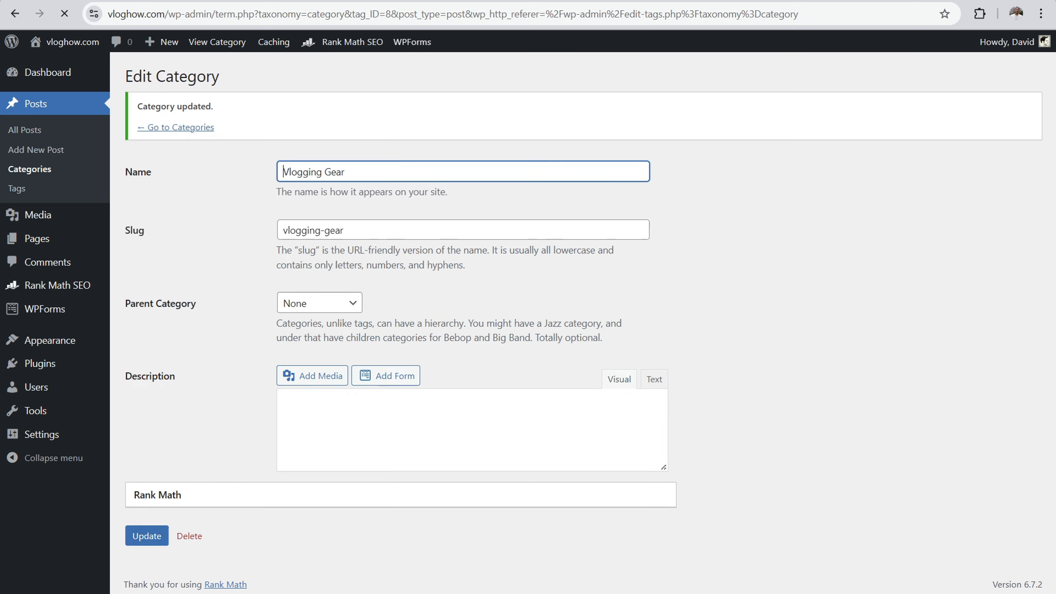
Step: Open the copied Vlogging Gear category URL in a new browser tab and check the archive page's title
key("ctrl+t")
right_click(534, 14)
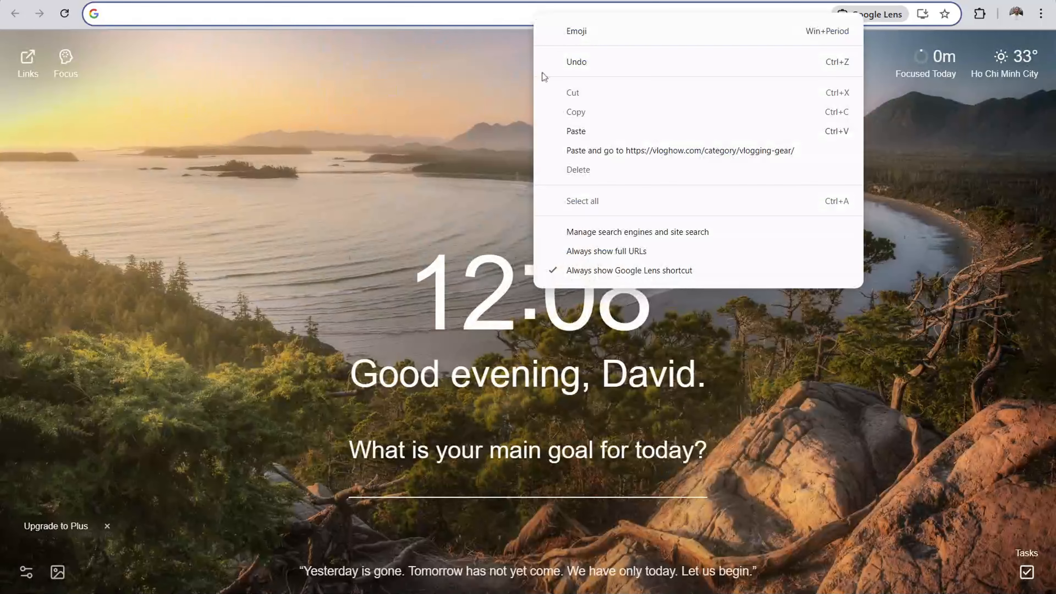
left_click(590, 130)
key("Return")
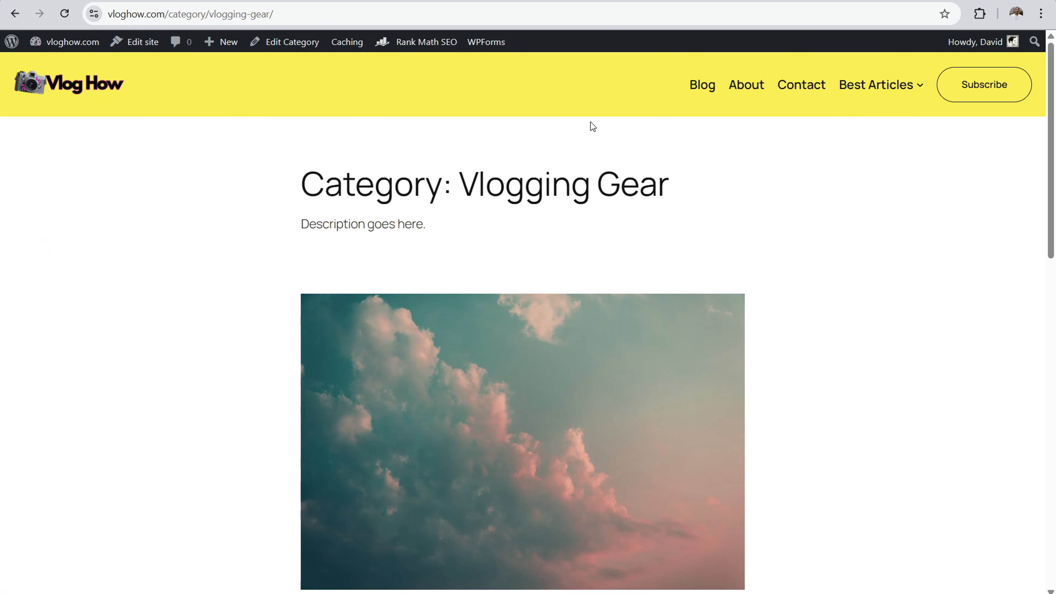
left_click_drag(325, 183, 657, 185)
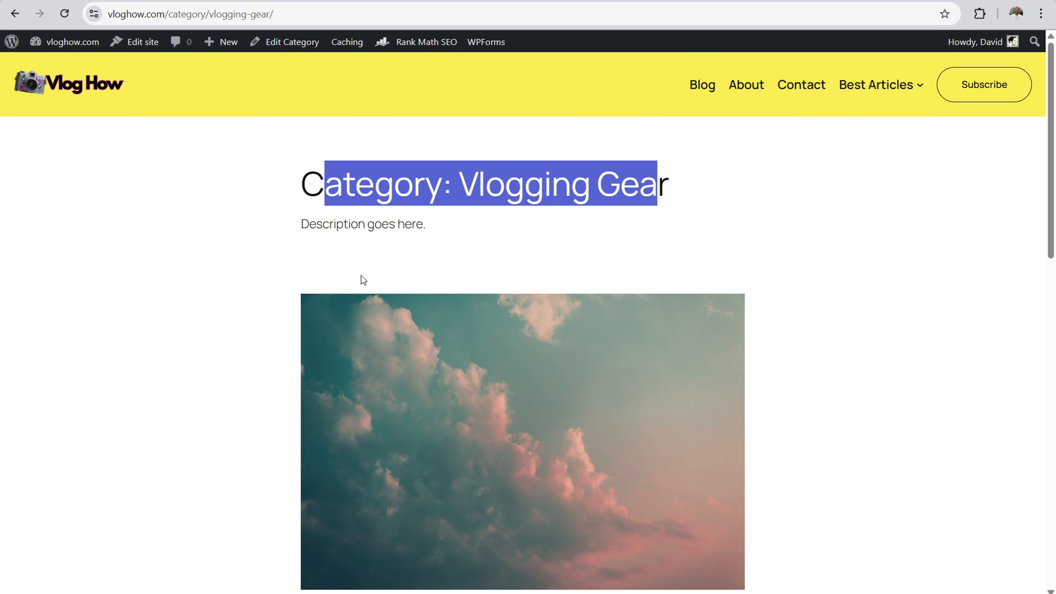
Step: Check the description on the Vlogging Gear archive, then open the Internet Business category from the example blog's Start page
left_click_drag(309, 224, 455, 226)
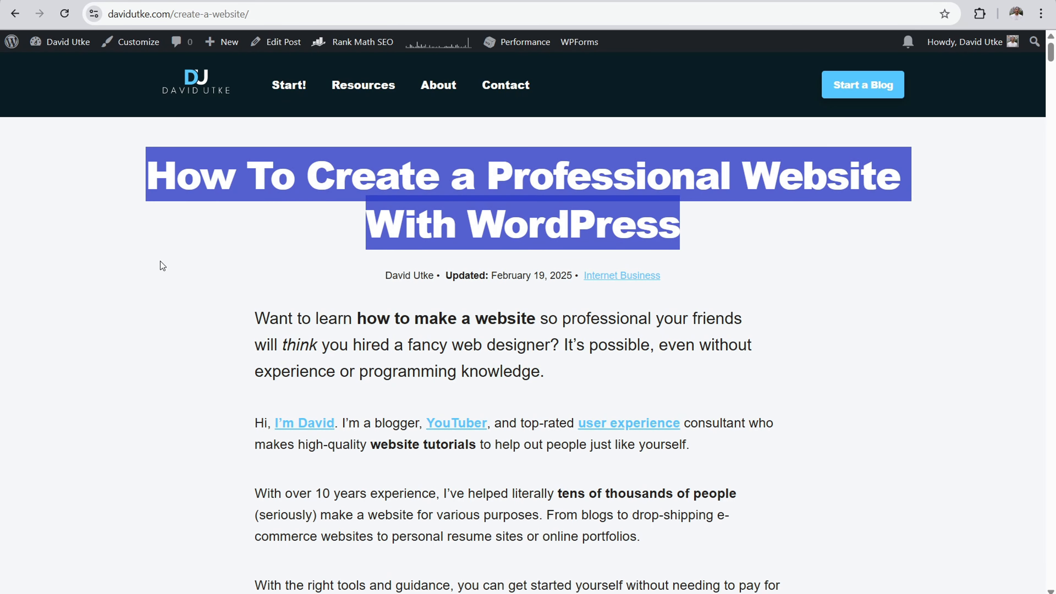
left_click(209, 138)
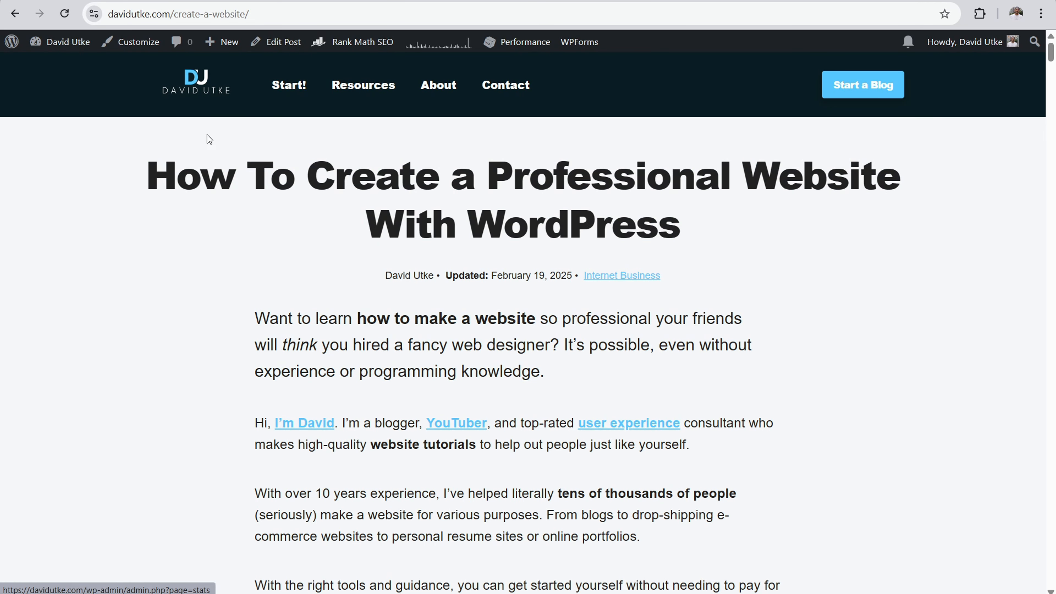
left_click(289, 85)
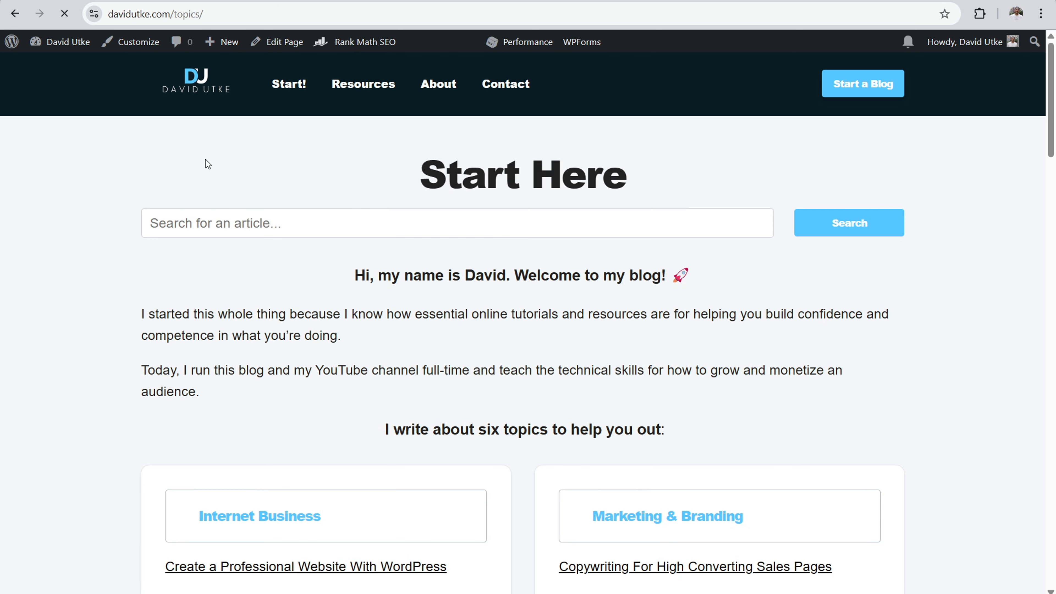
scroll(249, 200, "down", 5)
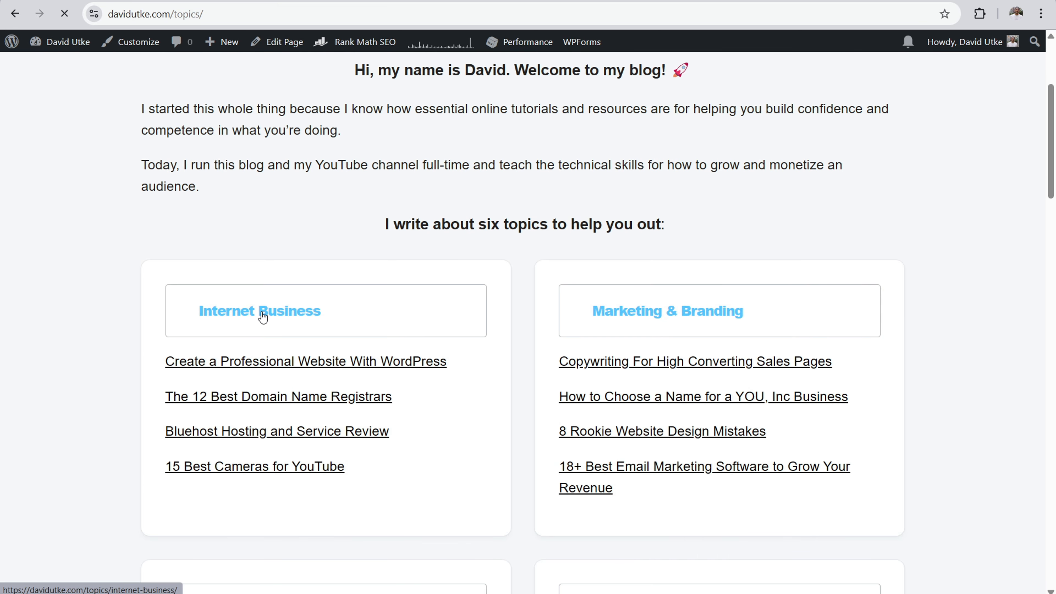
left_click(307, 311)
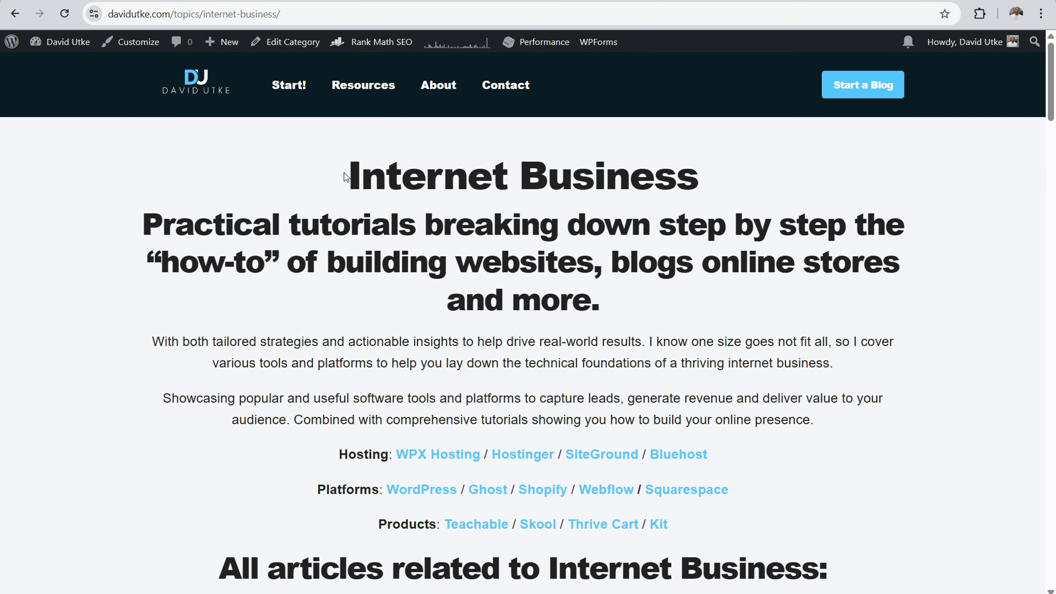
Step: Examine the title and introductory description of the example blog's Internet Business category page
left_click_drag(347, 178, 760, 177)
left_click(228, 226)
left_click_drag(228, 226, 587, 399)
scroll(583, 374, "down", 3)
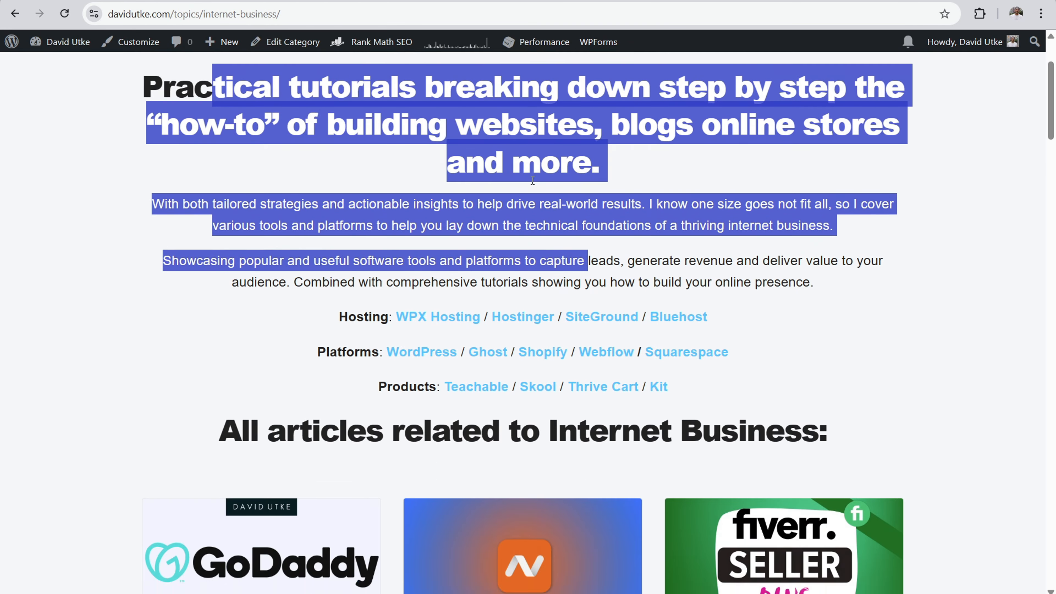
scroll(851, 406, "up", 3)
left_click(567, 203)
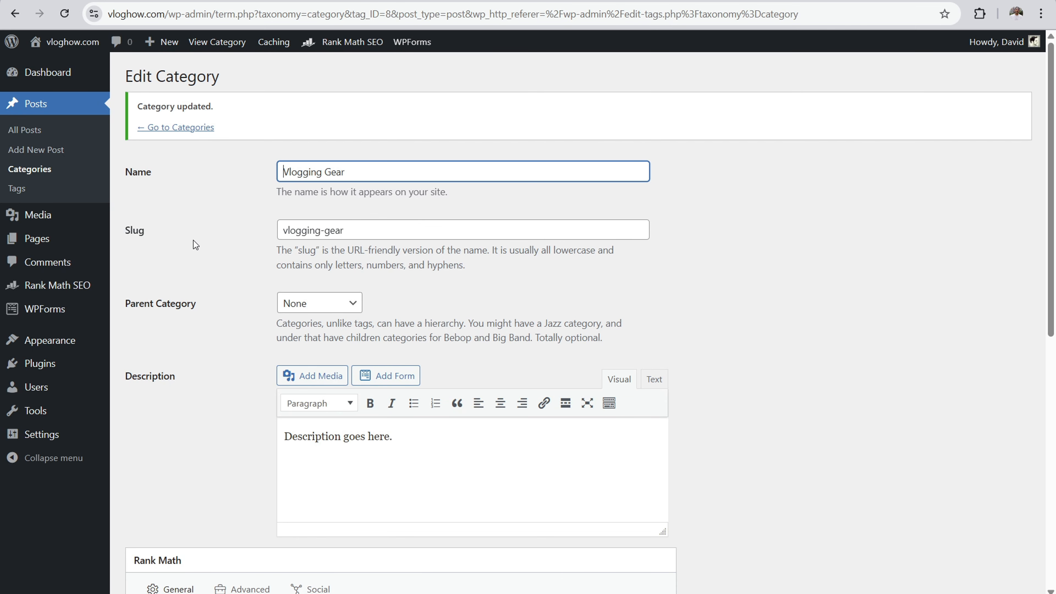
Step: Set the category base to "topics" in the Vlog How site's permalink settings and save the changes
mouse_move(39, 437)
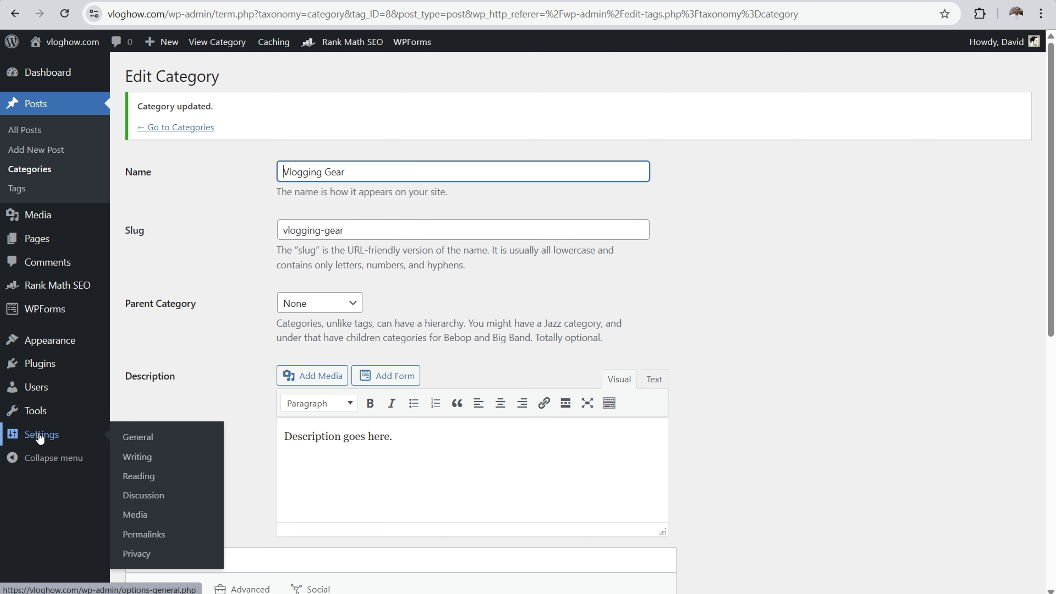
left_click(155, 515)
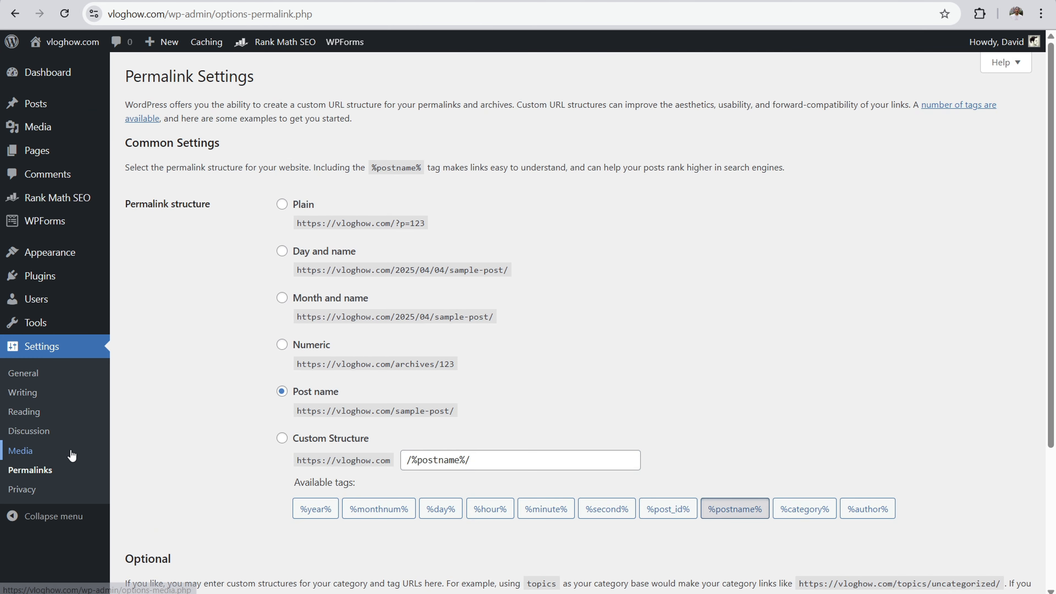
scroll(188, 320, "down", 4)
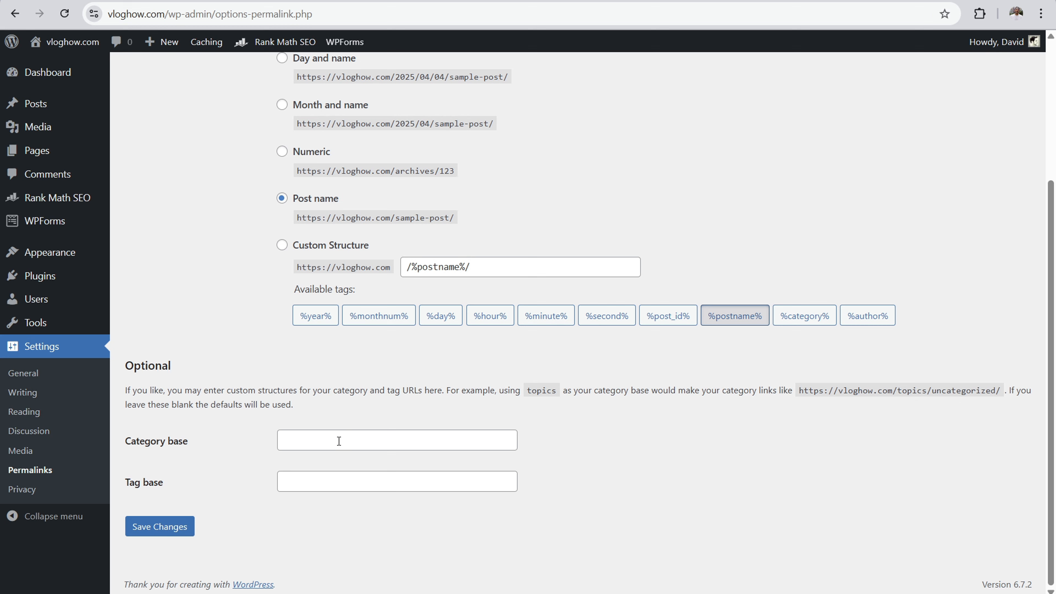
left_click(373, 433)
type("topics")
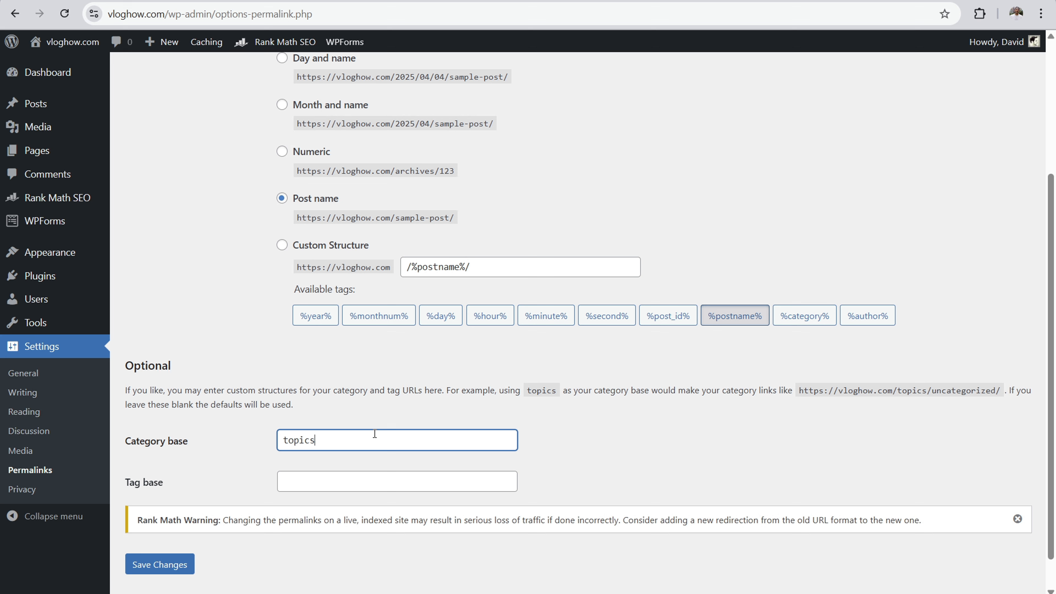
left_click(163, 566)
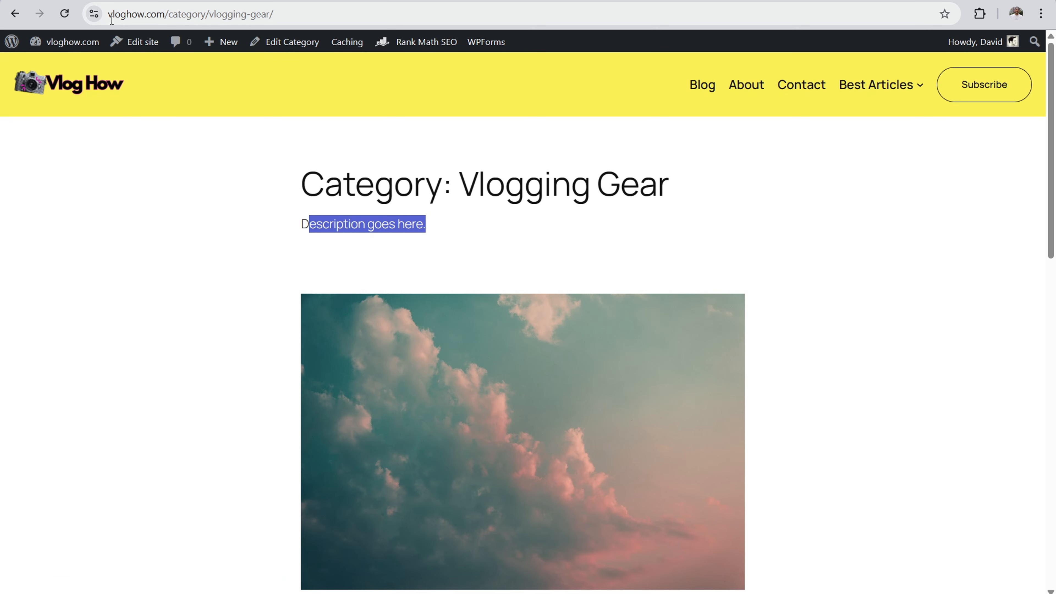
Step: Reload the old Vlogging Gear category URL, then replace "category" with "topics" in the address and load it
left_click(194, 16)
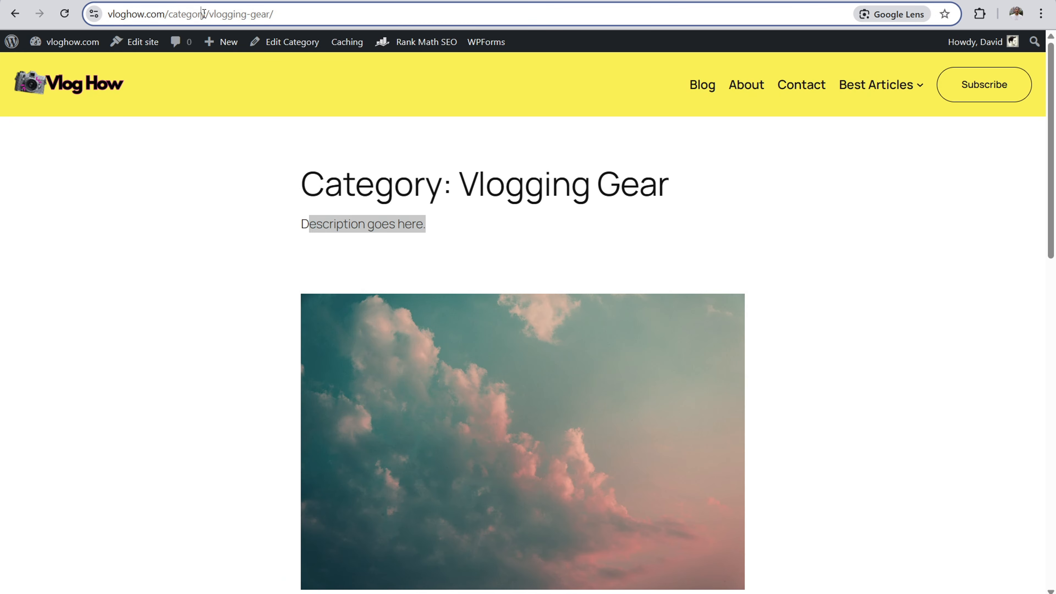
key("Return")
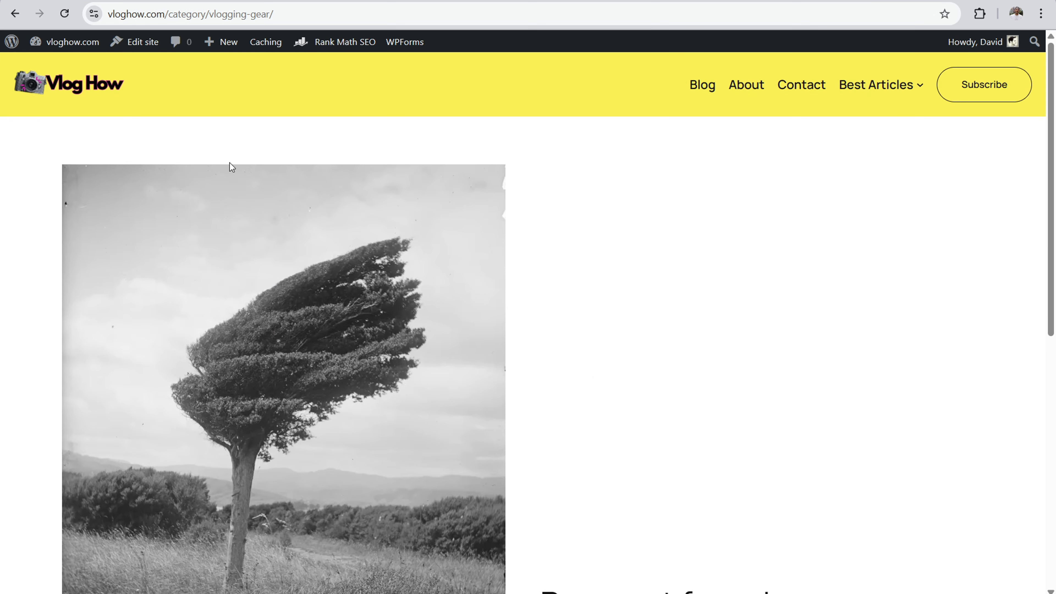
left_click(231, 17)
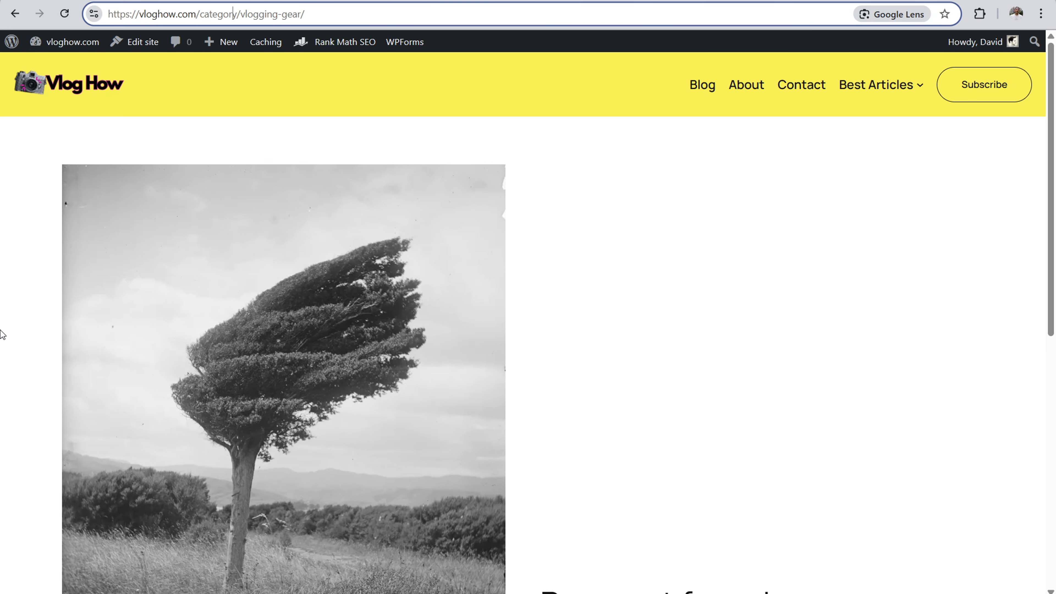
key("BackSpace")
key("BackSpace")
key("BackSpace")
key("BackSpace")
key("BackSpace")
key("BackSpace")
key("BackSpace")
key("BackSpace")
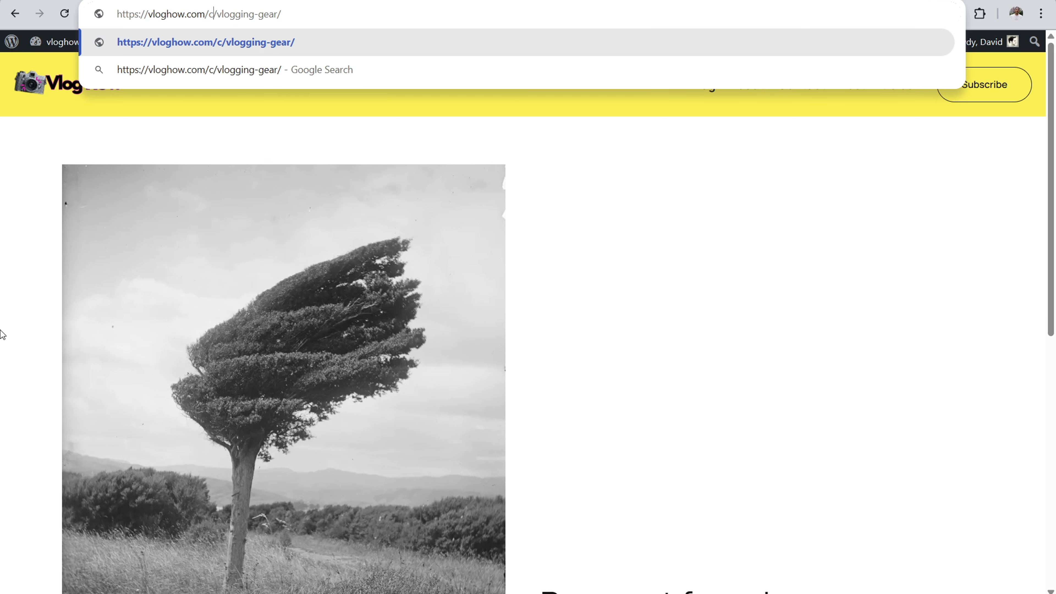
type("topics")
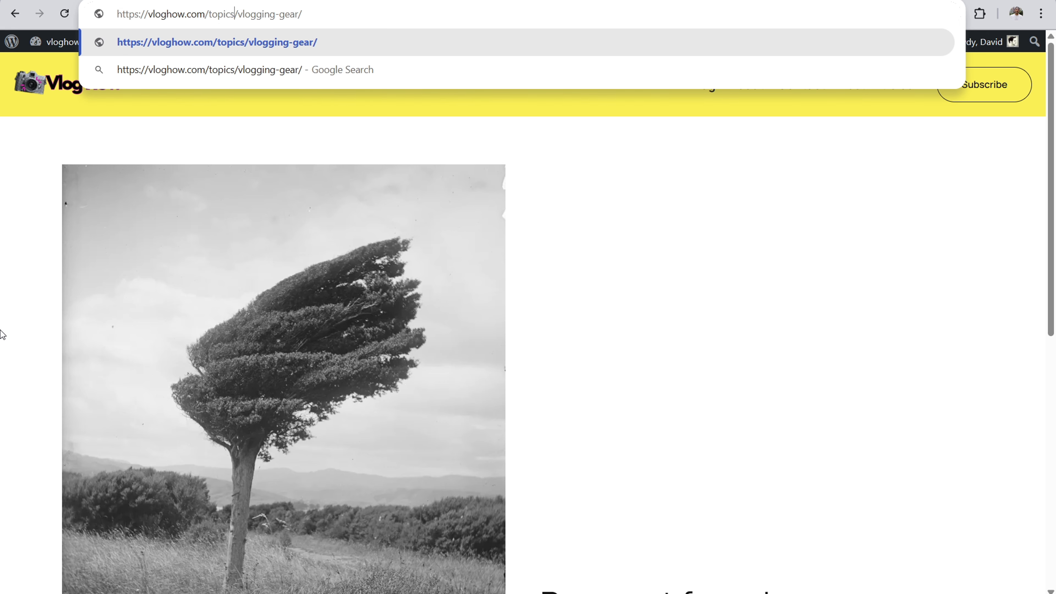
key("Return")
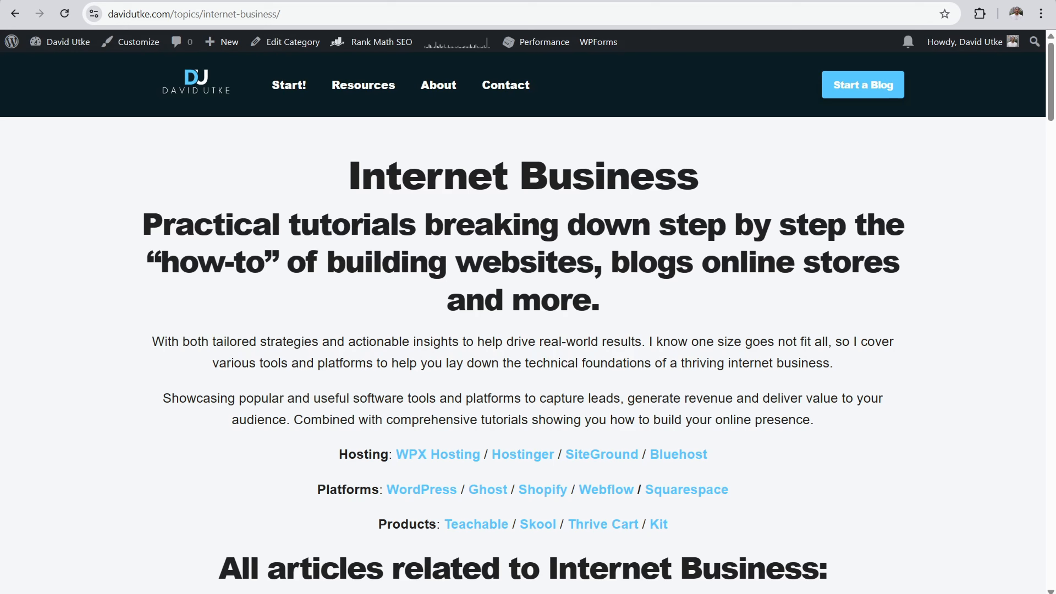
Step: Review the example blog's Internet Business category page, then open the Vlog How site's list of post categories
scroll(499, 299, "down", 5)
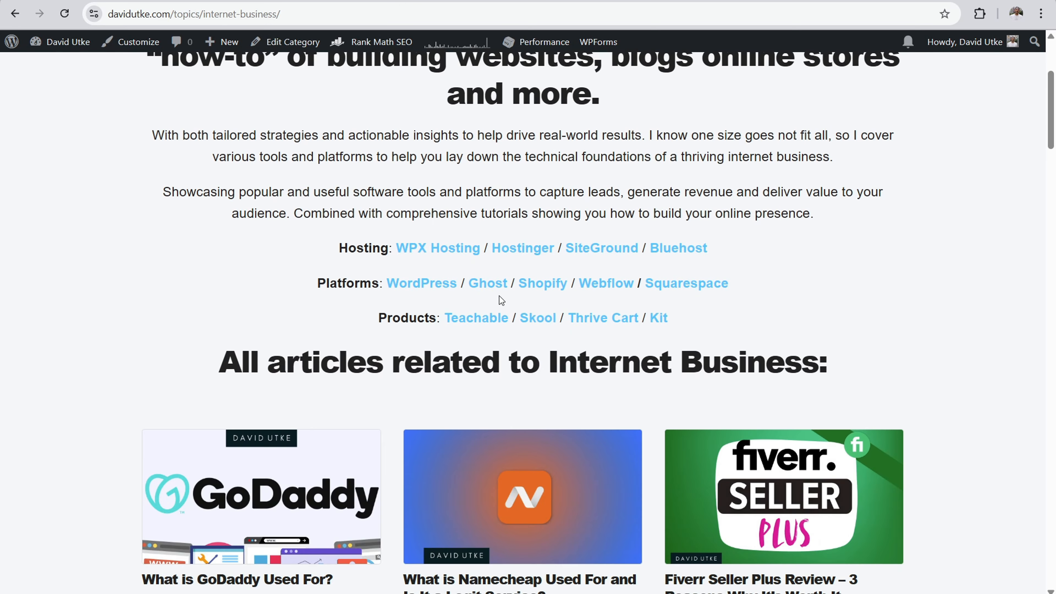
scroll(500, 300, "up", 5)
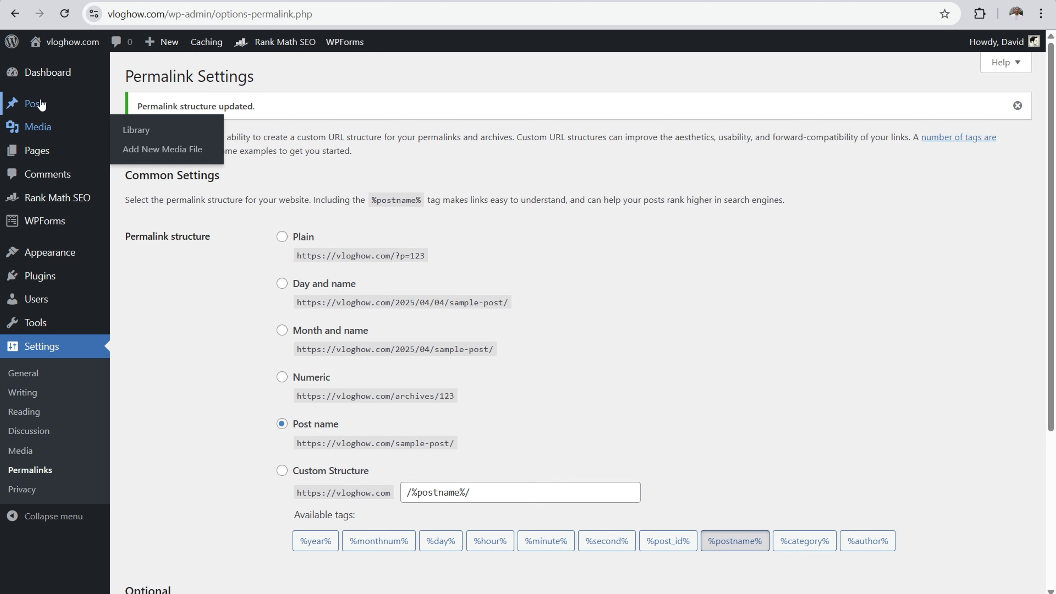
mouse_move(49, 103)
left_click(159, 144)
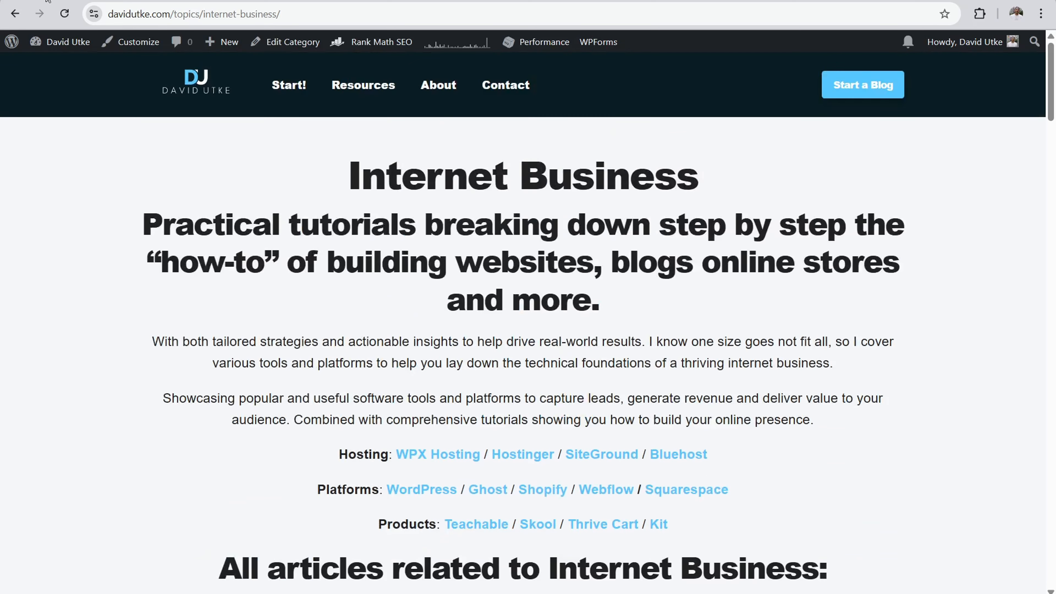
Step: Return to the example blog's topics overview and review its category groups, then open the Vlog How site's post tags
left_click(15, 14)
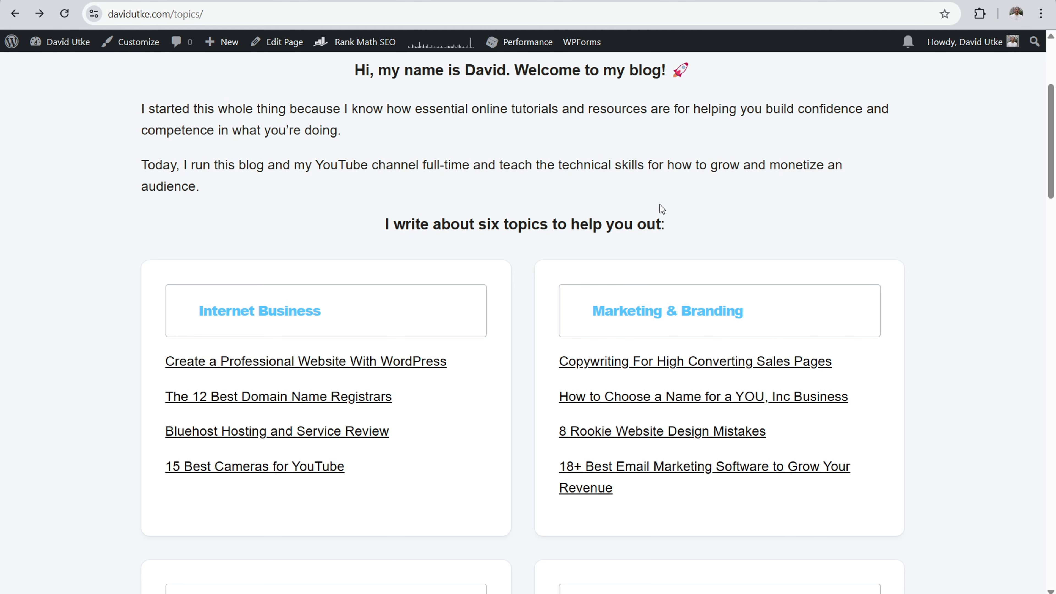
scroll(584, 358, "down", 4)
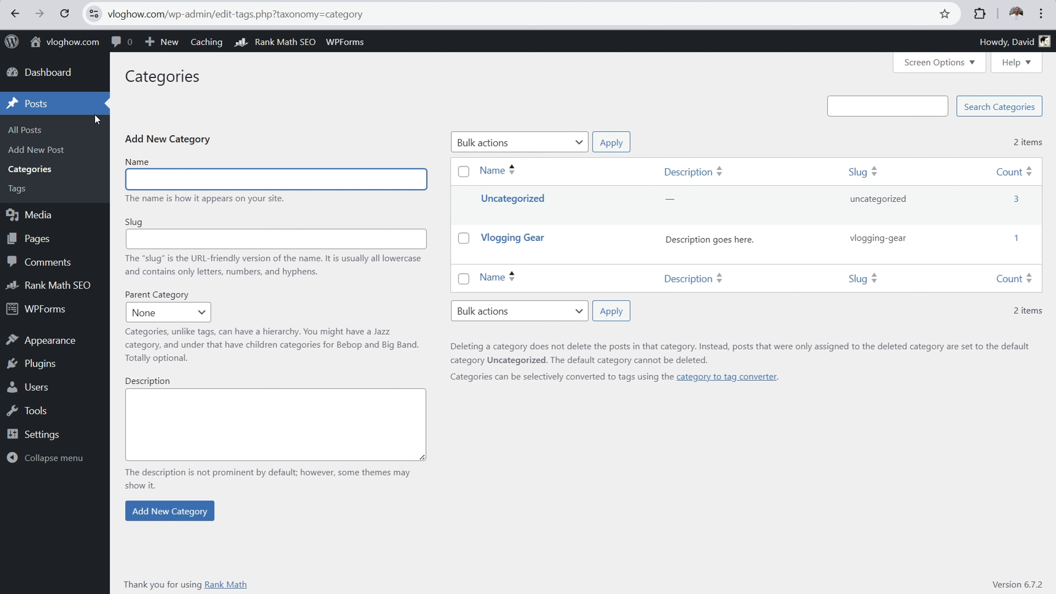
left_click(10, 193)
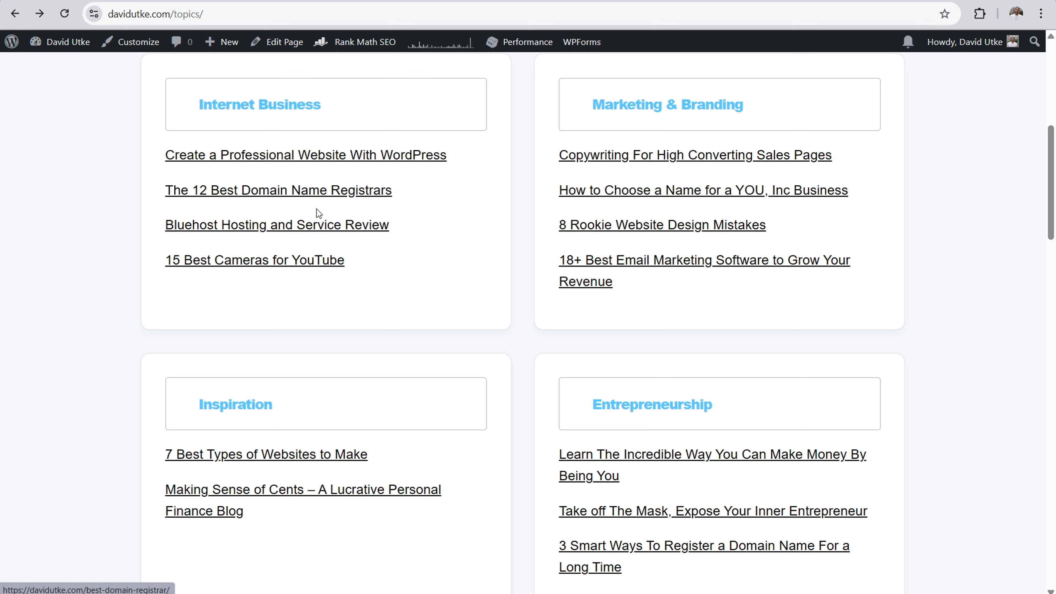
Step: Open the example blog's "The 12 Best Domain Name Registrars" article, follow its related-articles link and review the Domain Names tag archive
left_click(316, 194)
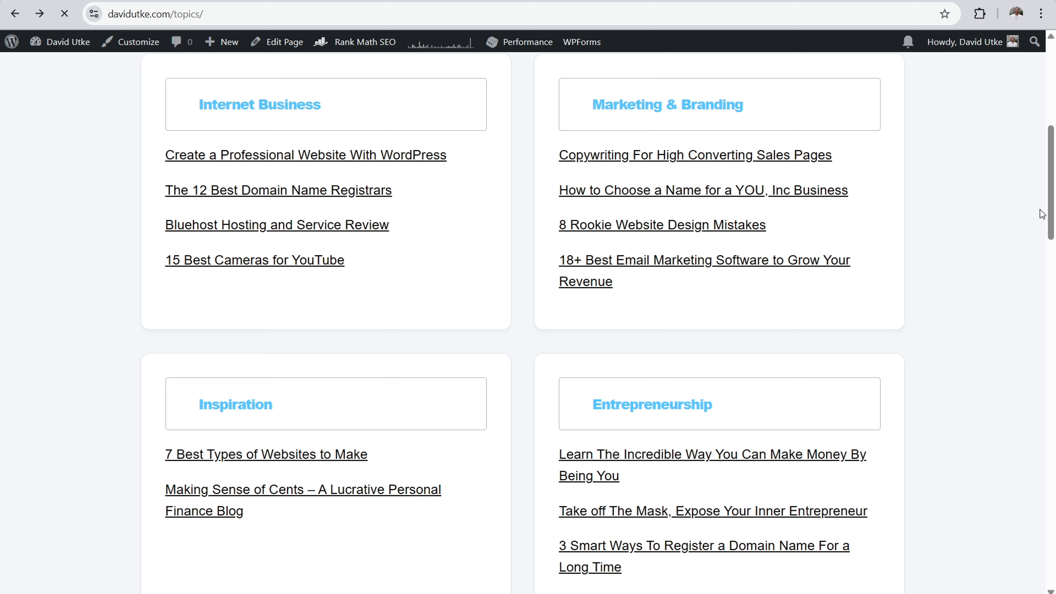
left_click_drag(1051, 54, 1053, 581)
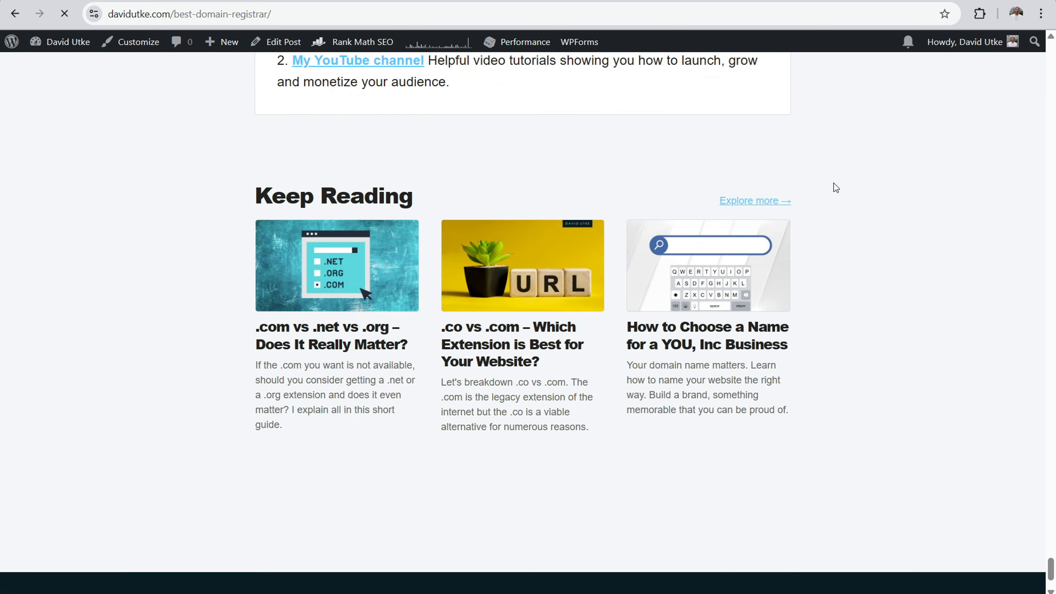
left_click(738, 203)
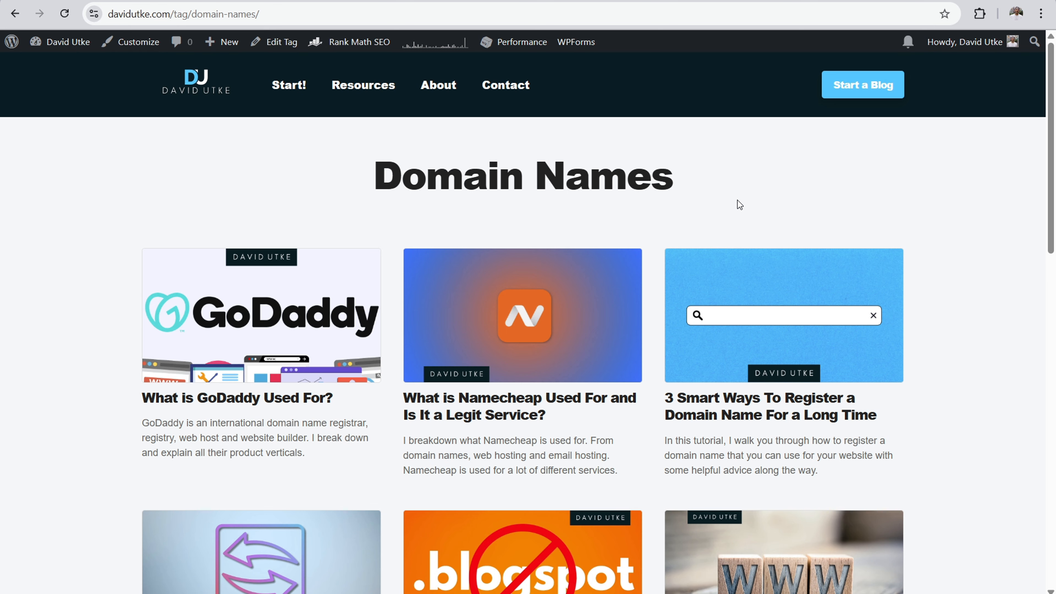
left_click_drag(1052, 130, 1052, 215)
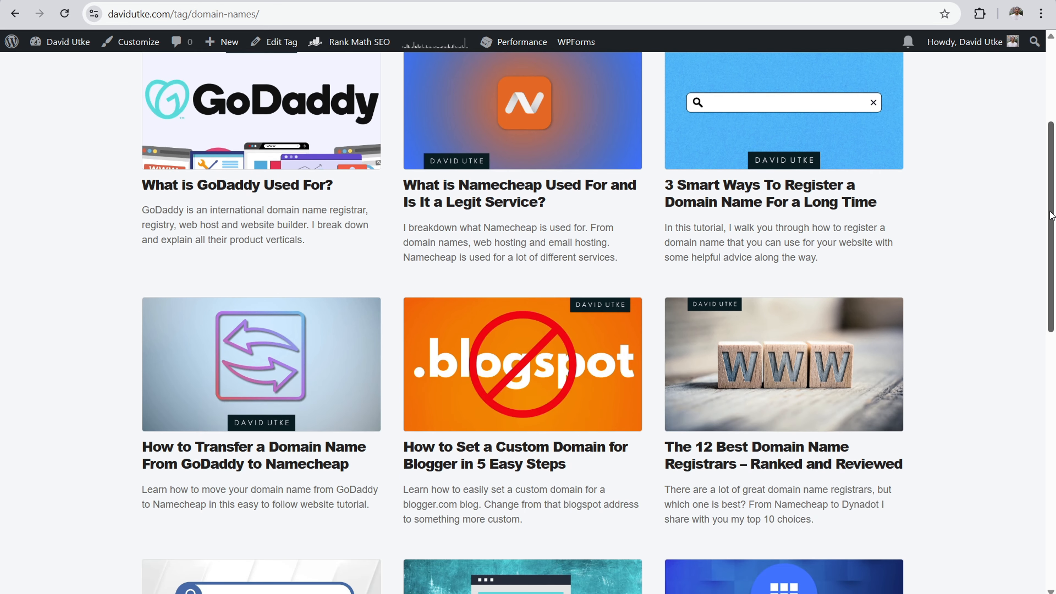
scroll(493, 56, "up", 5)
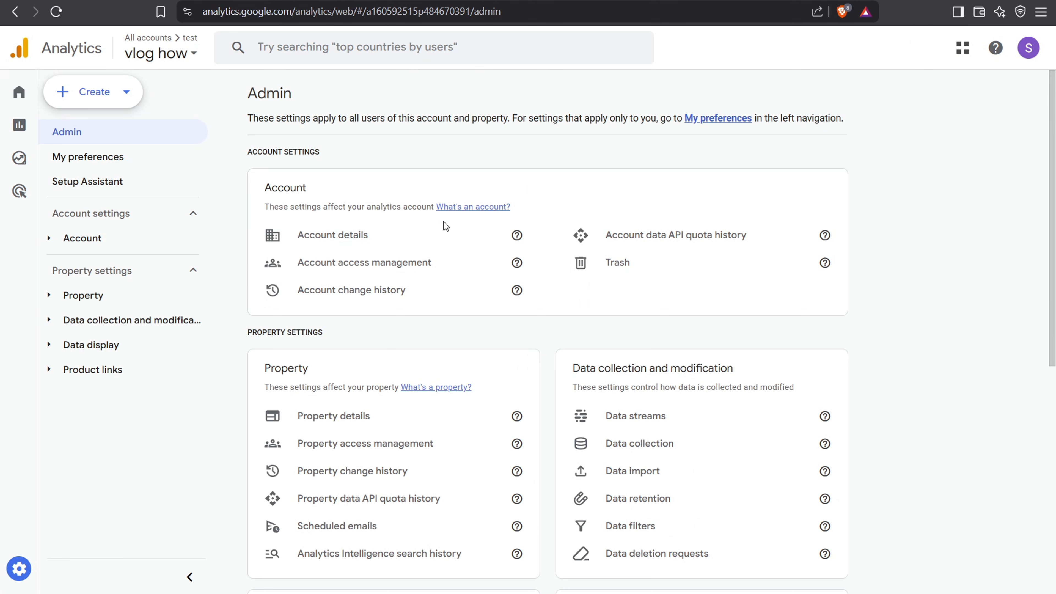
Step: In Google Analytics, start a new property named "Vlog How" and continue to its business details
left_click(115, 93)
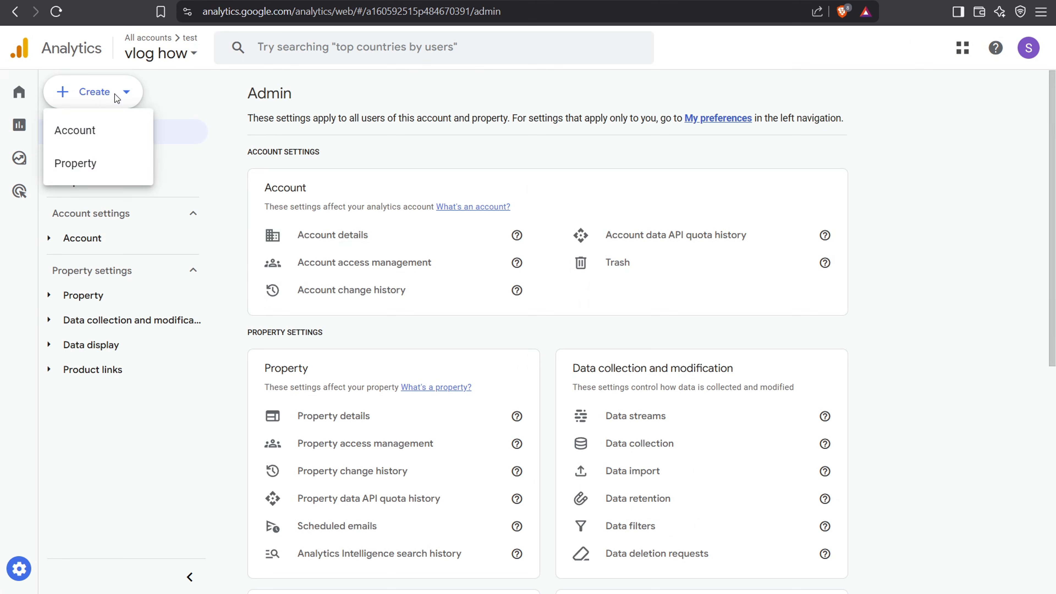
left_click(93, 163)
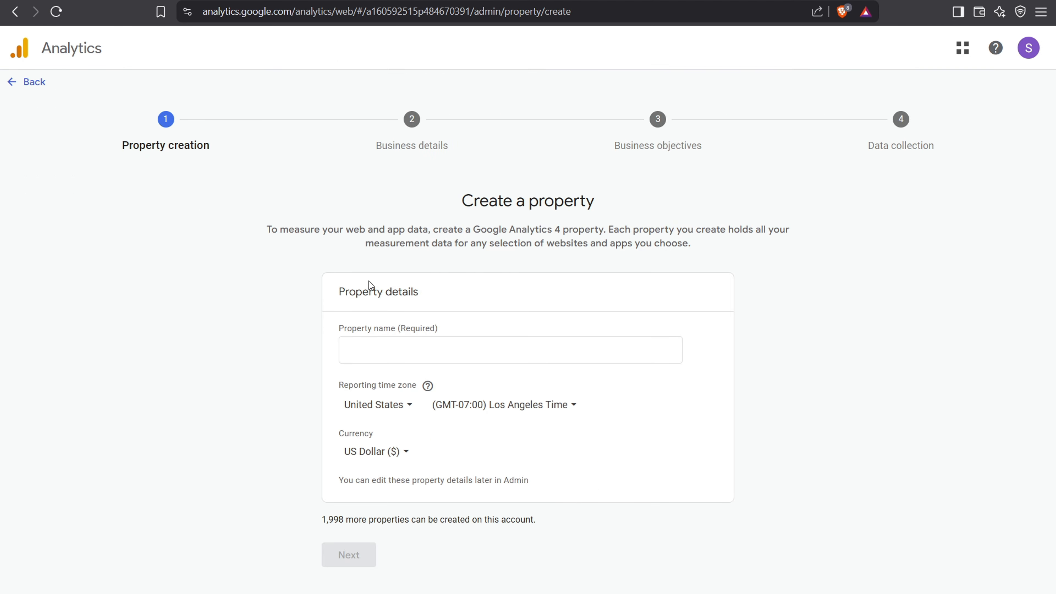
left_click(384, 353)
type("Vl")
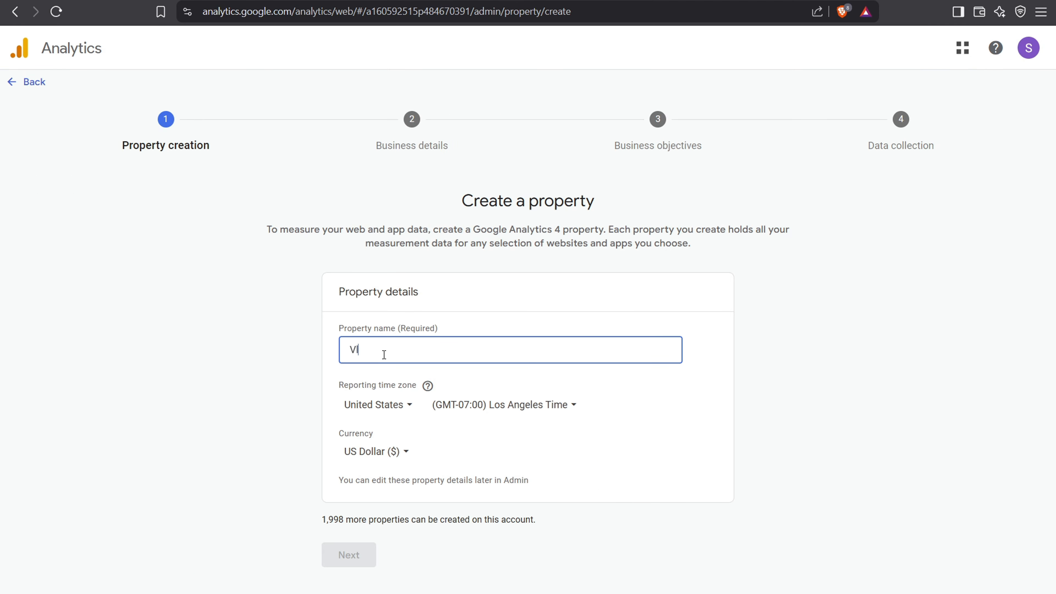
type("og How")
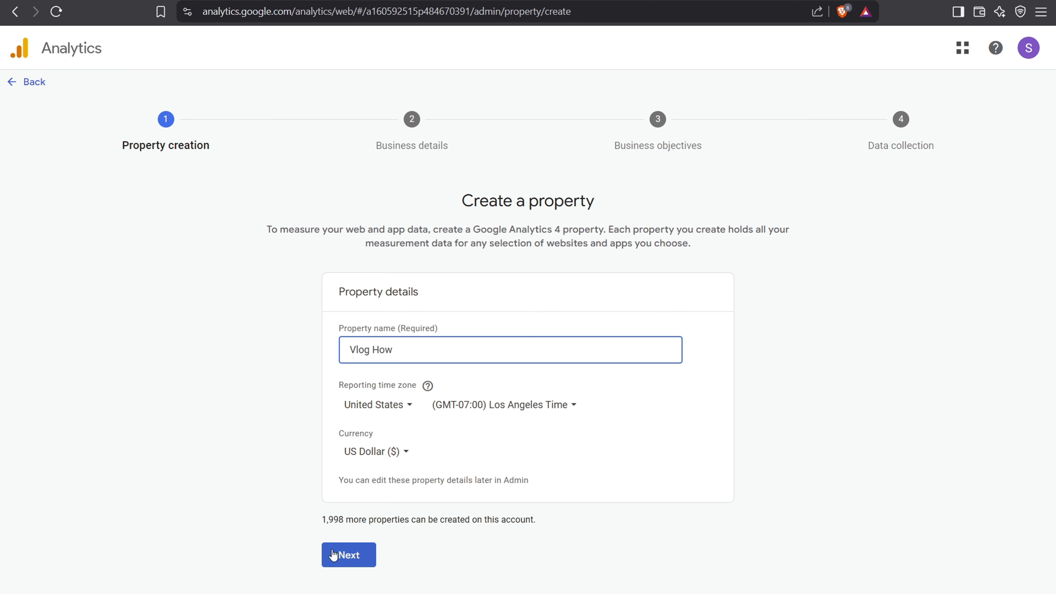
left_click(334, 558)
Step: Set the property's industry category to Computers & Electronics and business size to Small, and continue to the business objectives
left_click(372, 349)
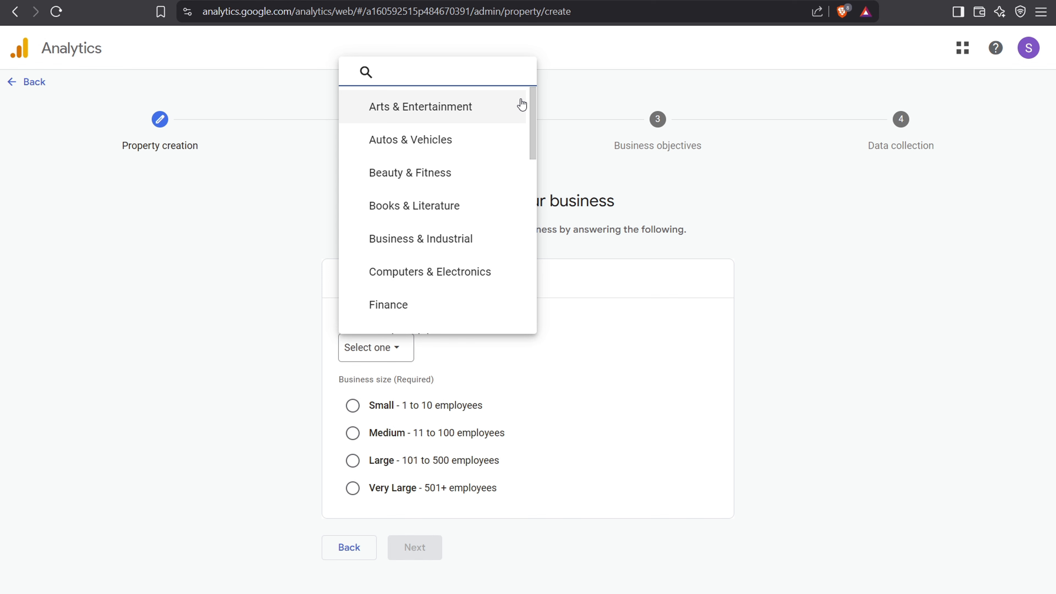
scroll(468, 183, "down", 2)
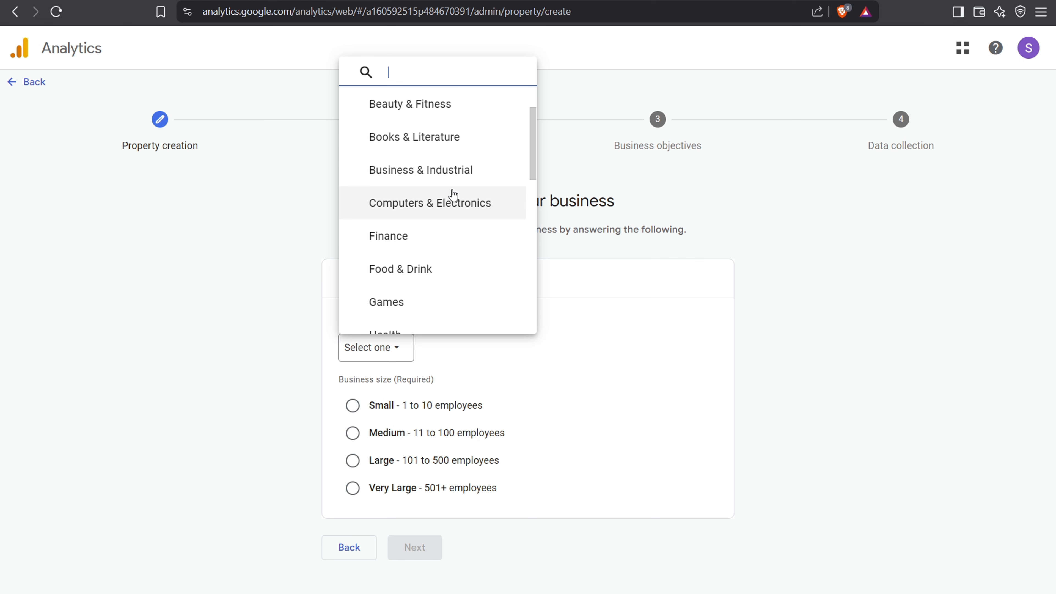
left_click(450, 200)
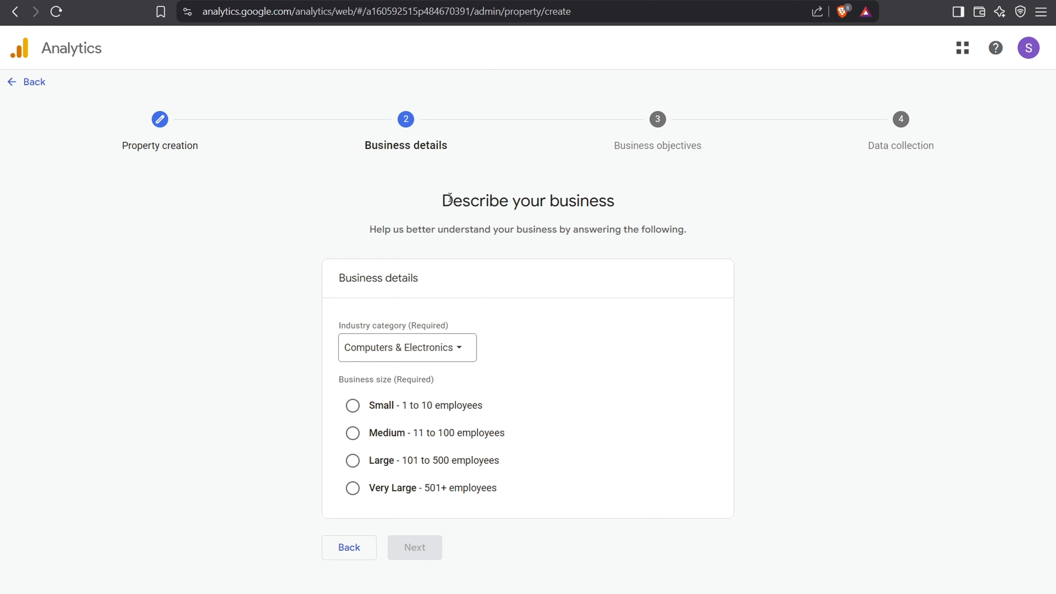
left_click(352, 407)
left_click(415, 548)
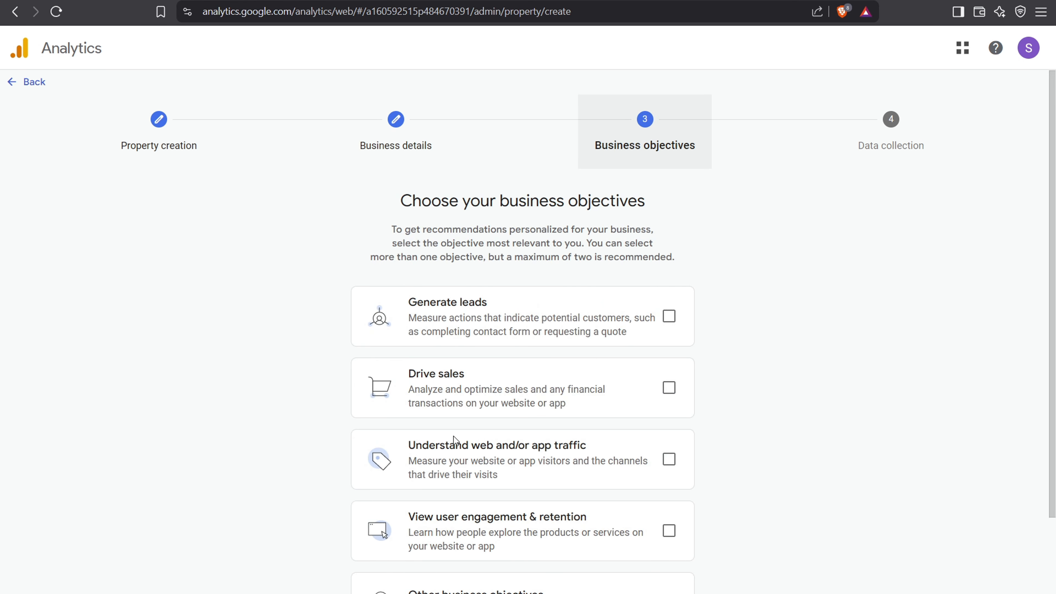
Step: Choose "Understand web and/or app traffic" as the business objective and create the property
left_click(669, 459)
scroll(858, 324, "down", 2)
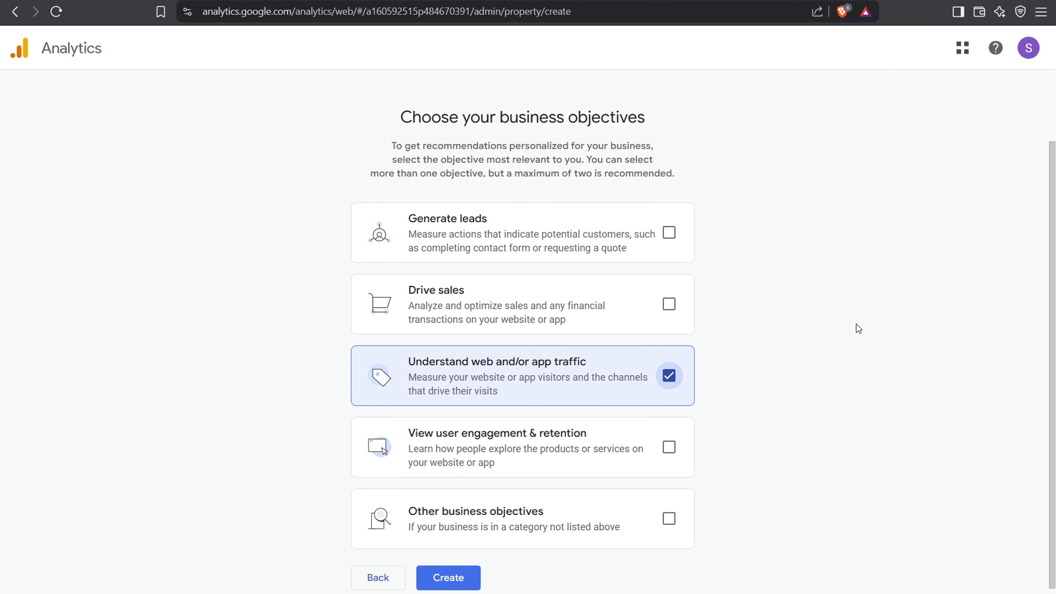
left_click(449, 568)
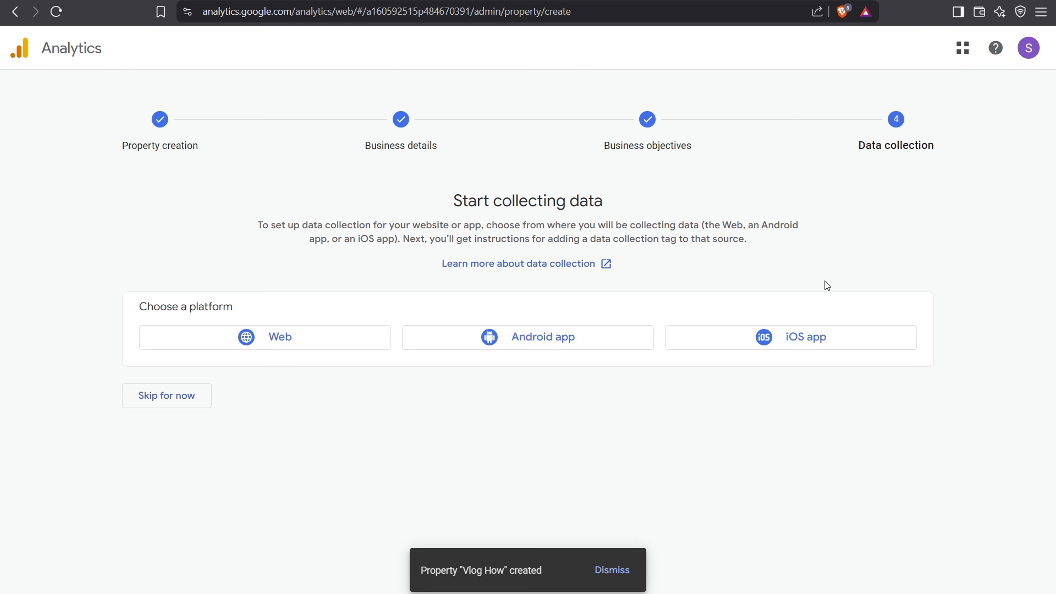
left_click(287, 349)
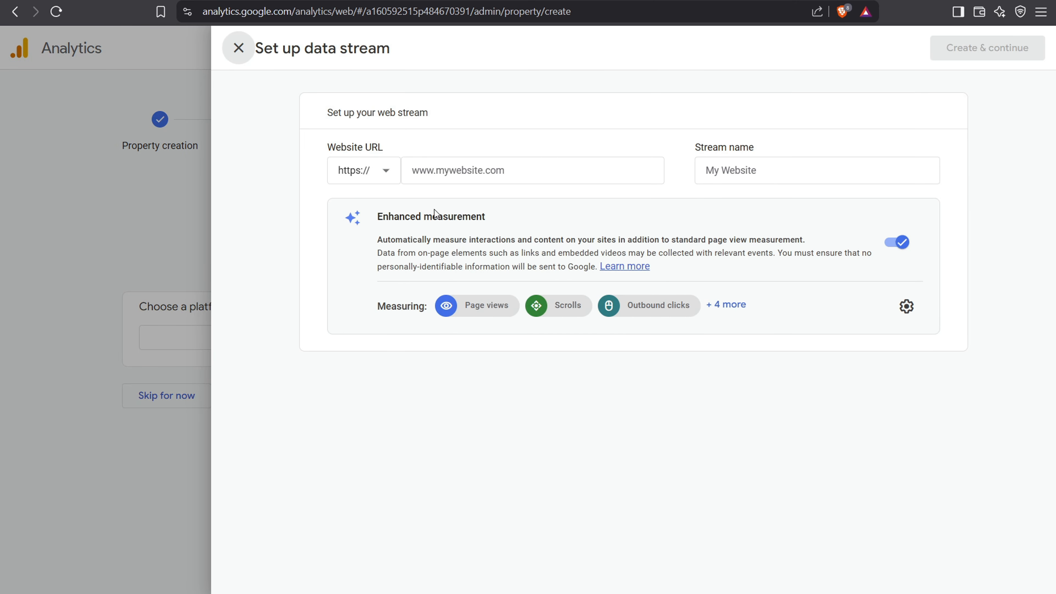
left_click(491, 169)
type("vloghow.com")
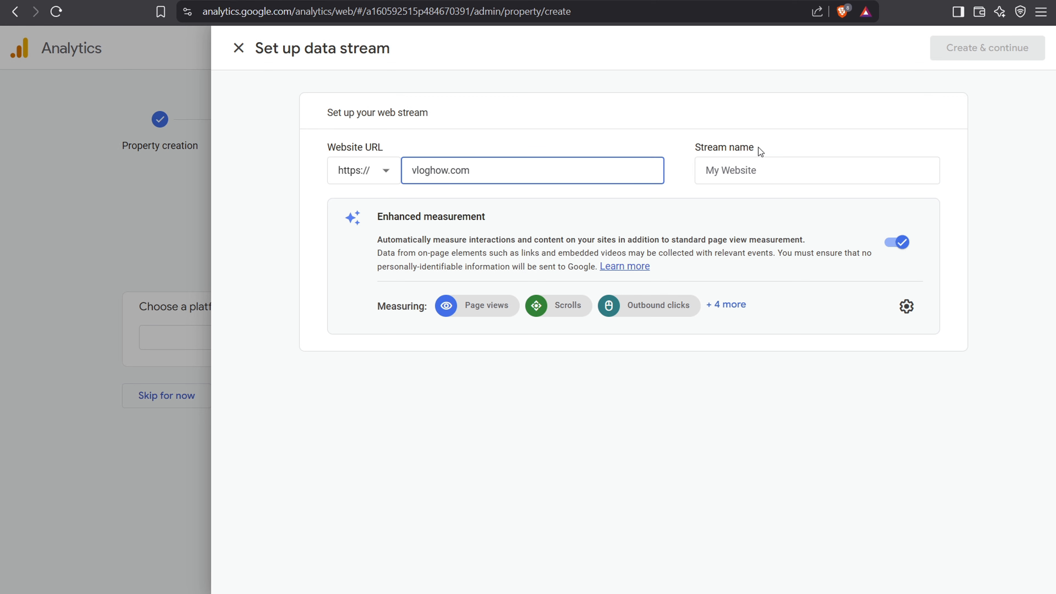
left_click(767, 174)
type("Vlog")
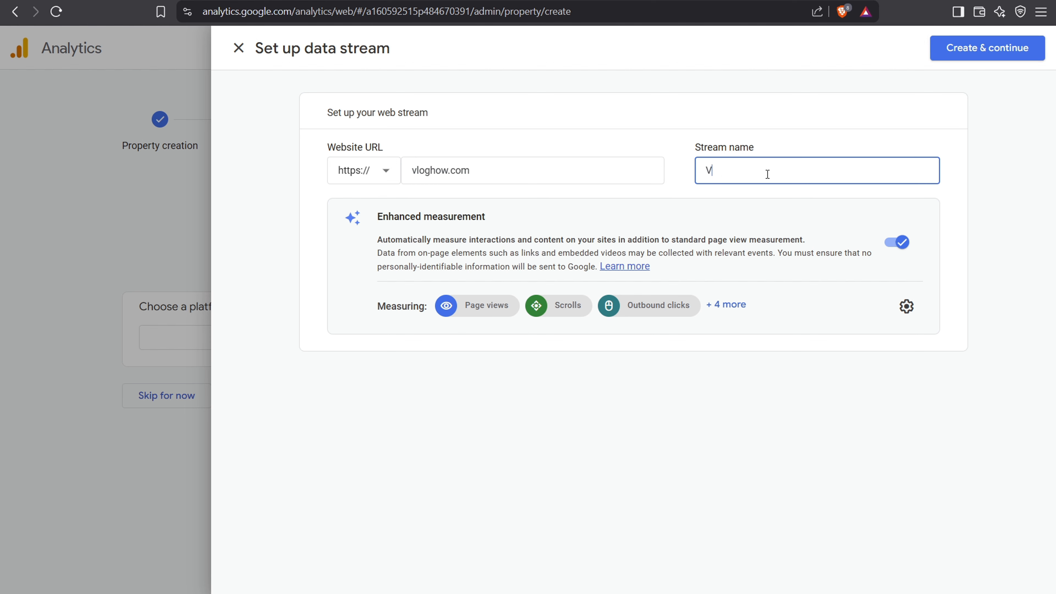
left_click(975, 50)
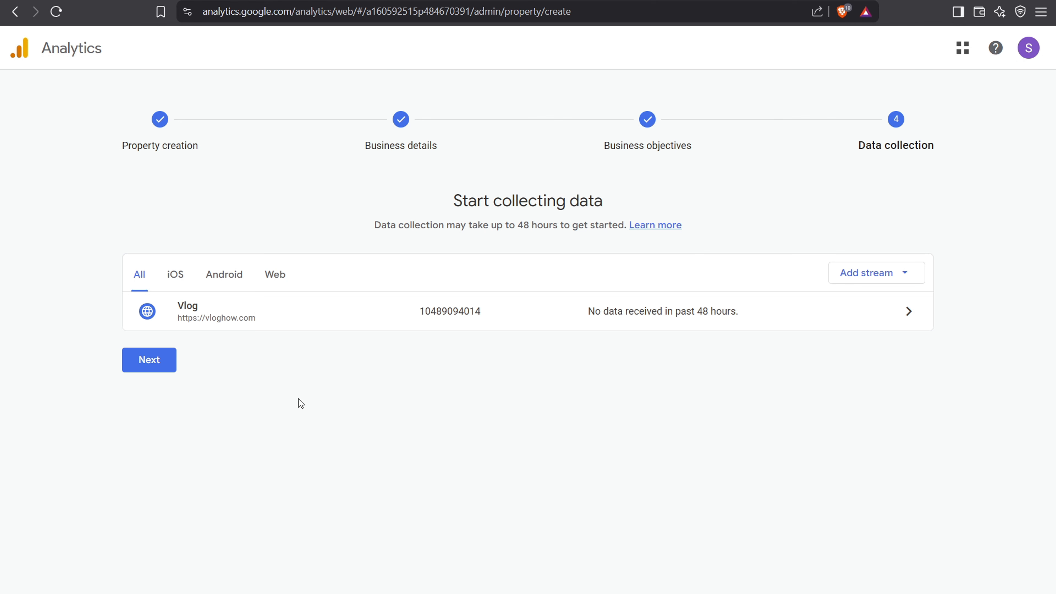
Step: Continue to the Google tag setup and review the instructions for installing the tag with WordPress
left_click(147, 361)
left_click(148, 359)
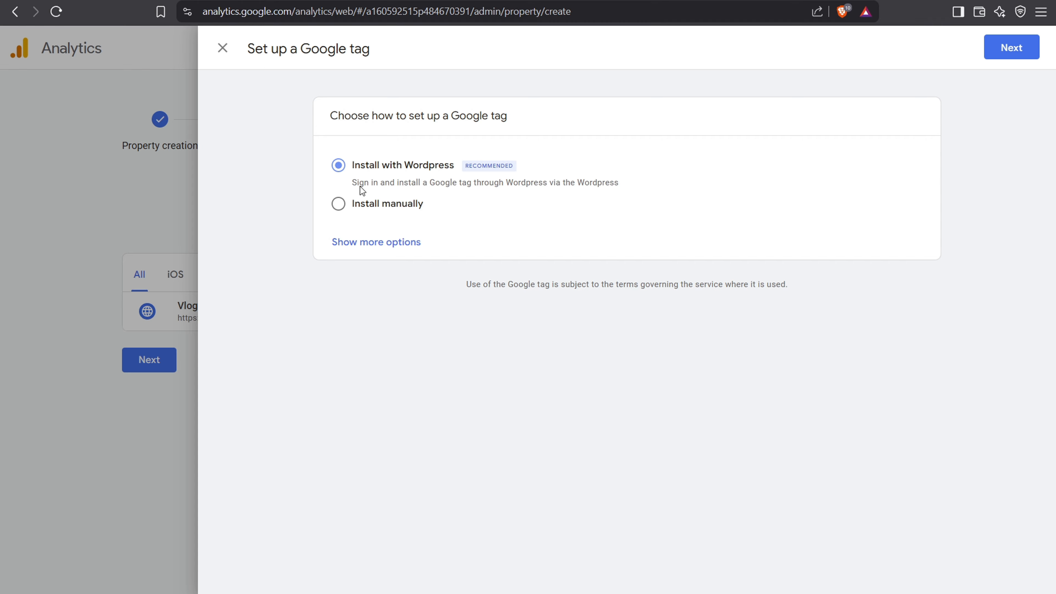
left_click(1019, 50)
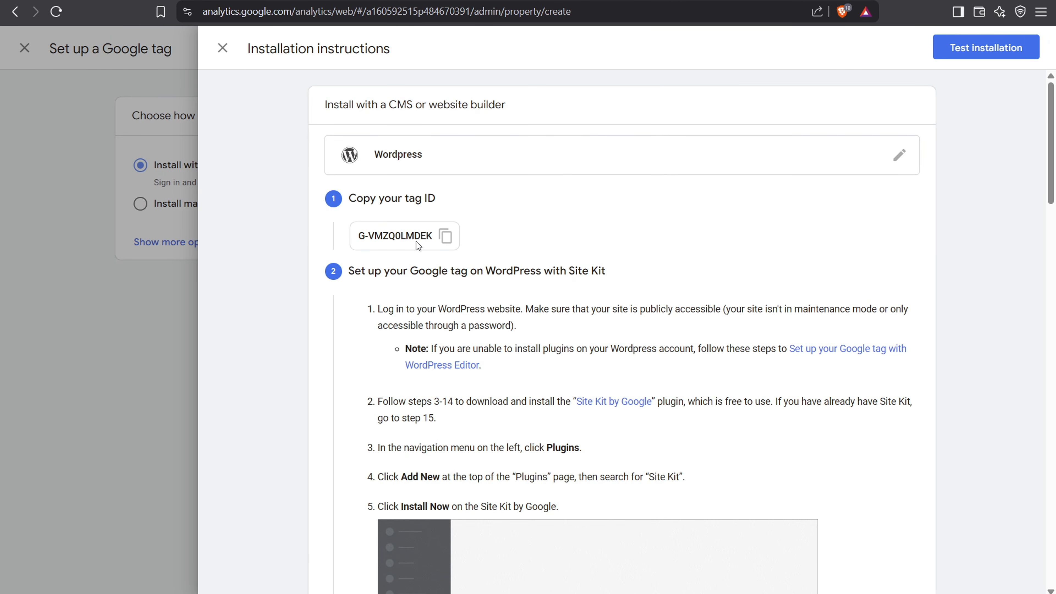
scroll(445, 240, "down", 1)
scroll(484, 228, "down", 15)
scroll(484, 226, "up", 10)
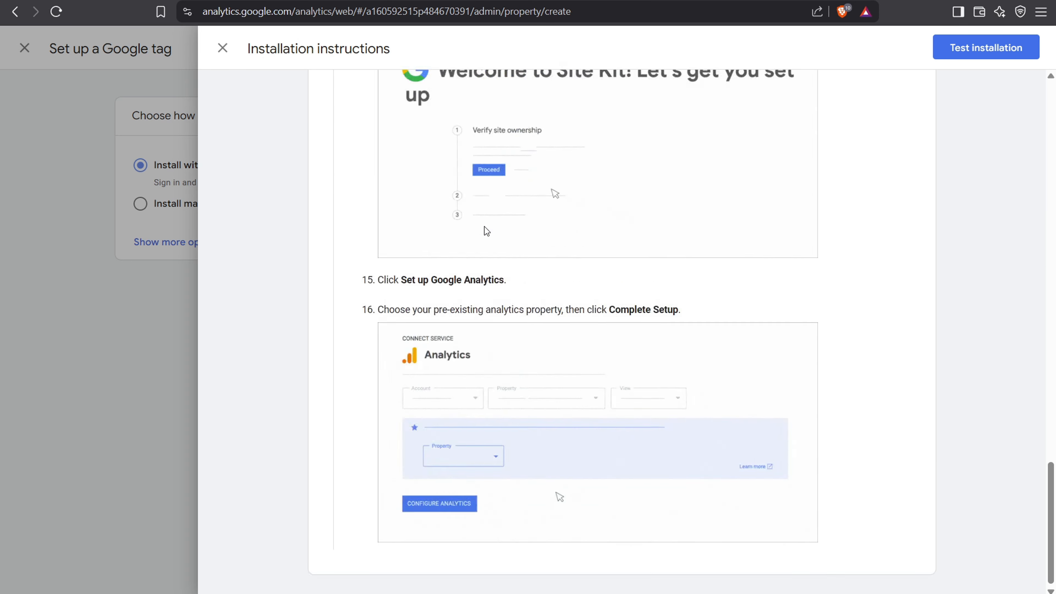
scroll(484, 227, "up", 2)
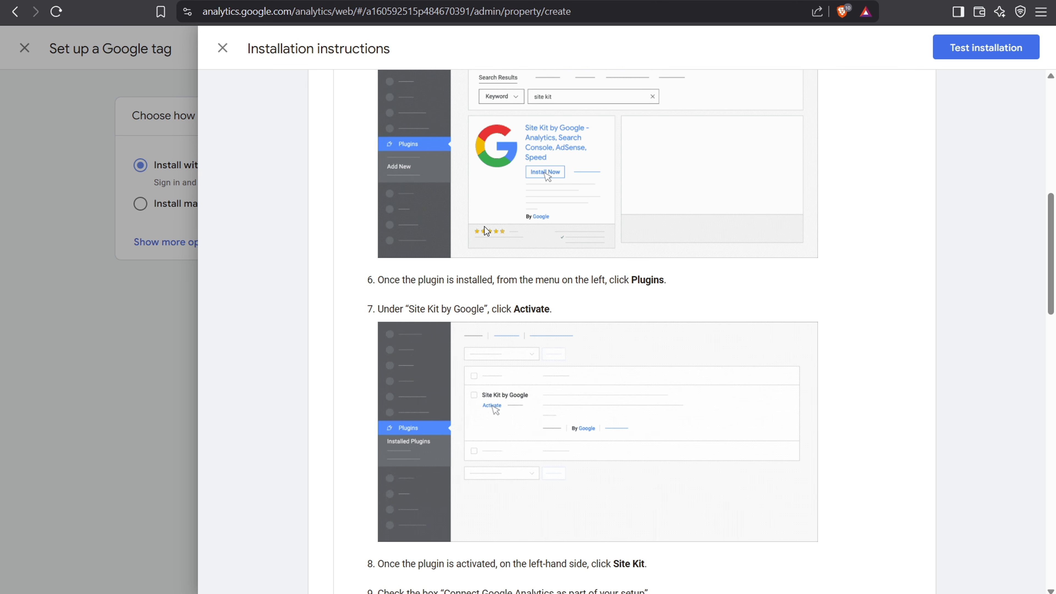
scroll(486, 225, "up", 15)
Step: Close the WordPress instructions, choose manual installation instead and copy the Google tag code
left_click(224, 45)
left_click(337, 206)
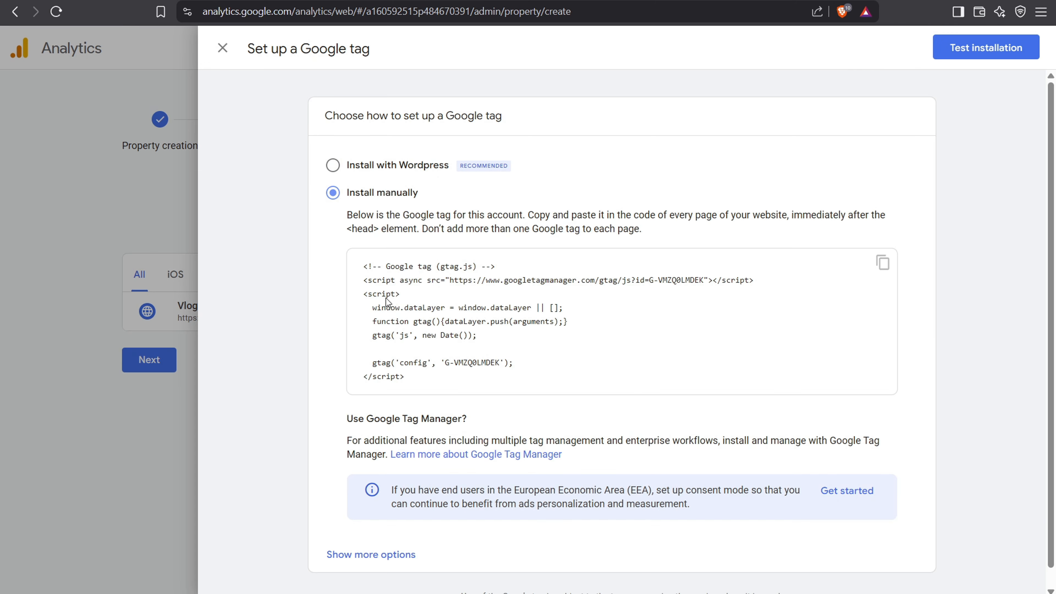
left_click(882, 262)
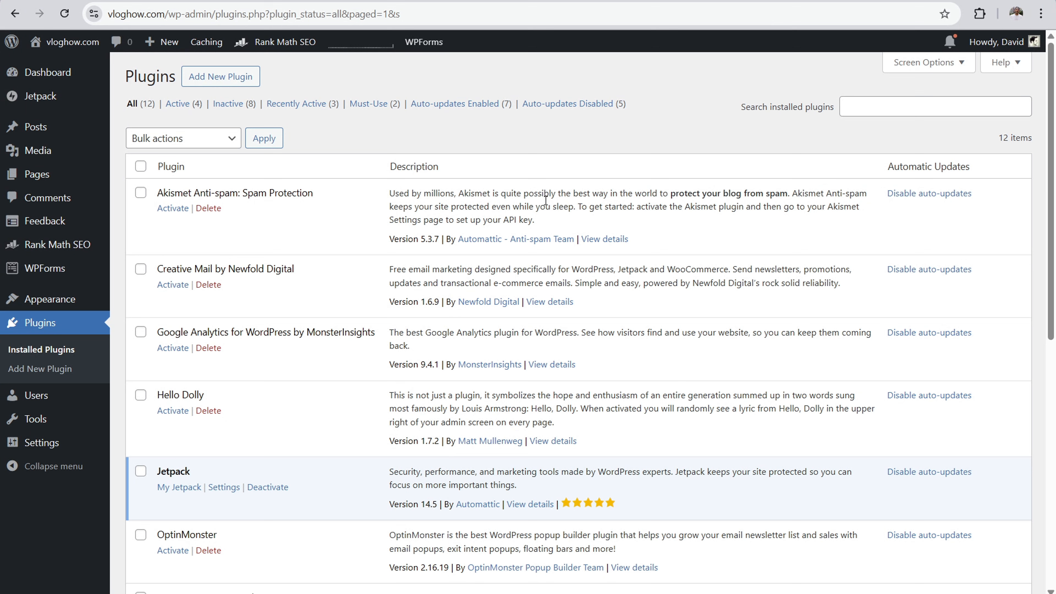
Step: On the Vlog How WordPress site, search the plugins for "wp code" and install and activate WPCode
left_click(220, 78)
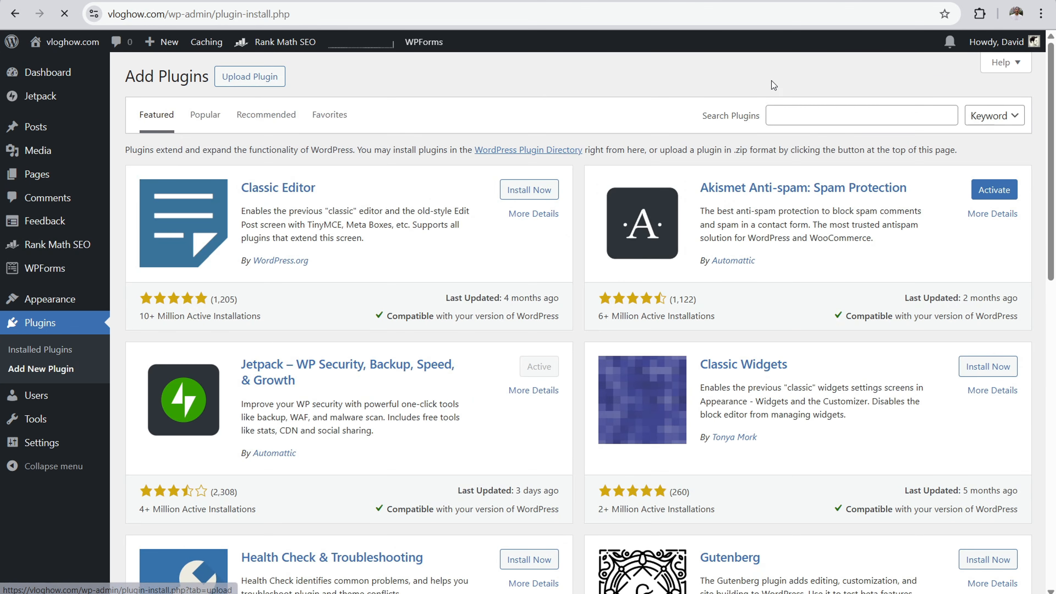
left_click(795, 117)
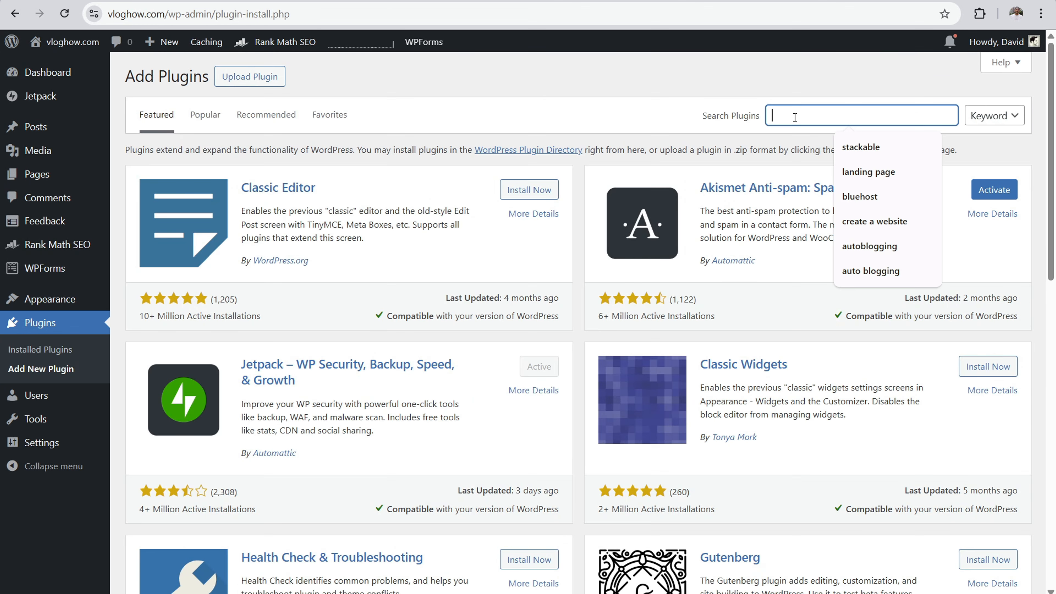
type("wp code")
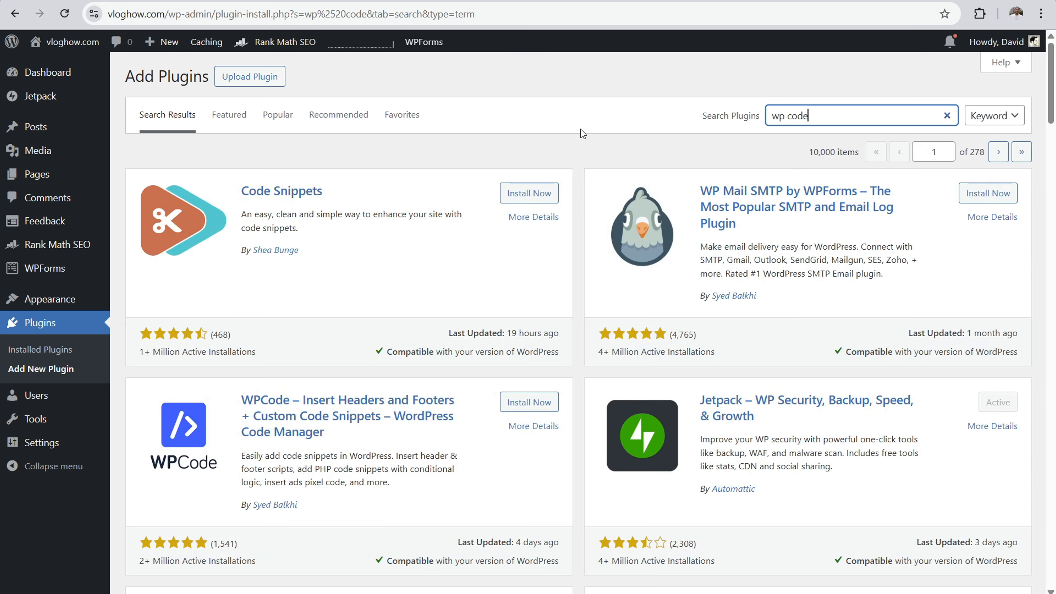
scroll(307, 305, "down", 2)
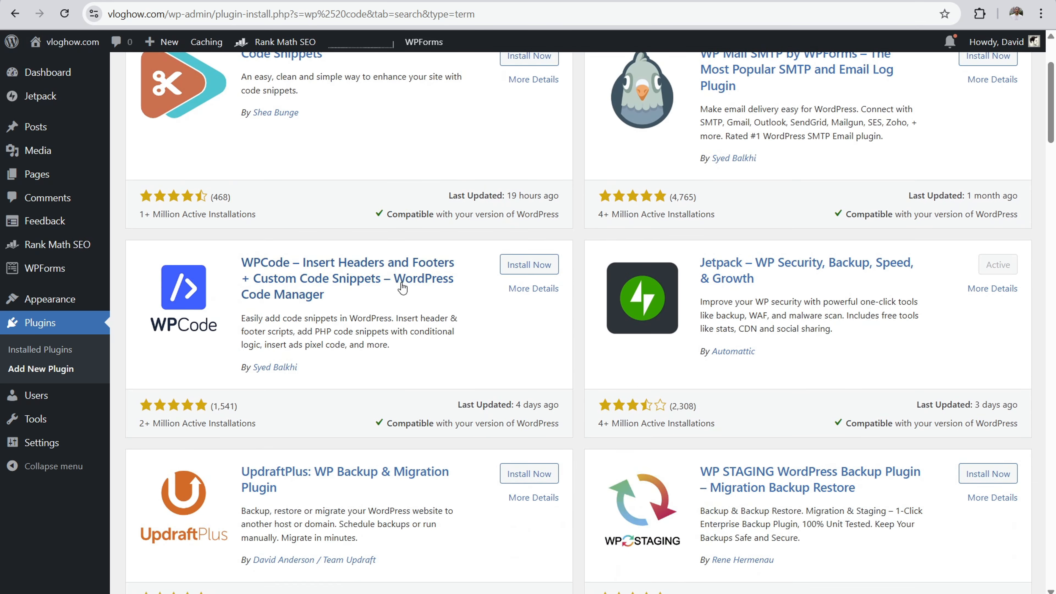
left_click(522, 269)
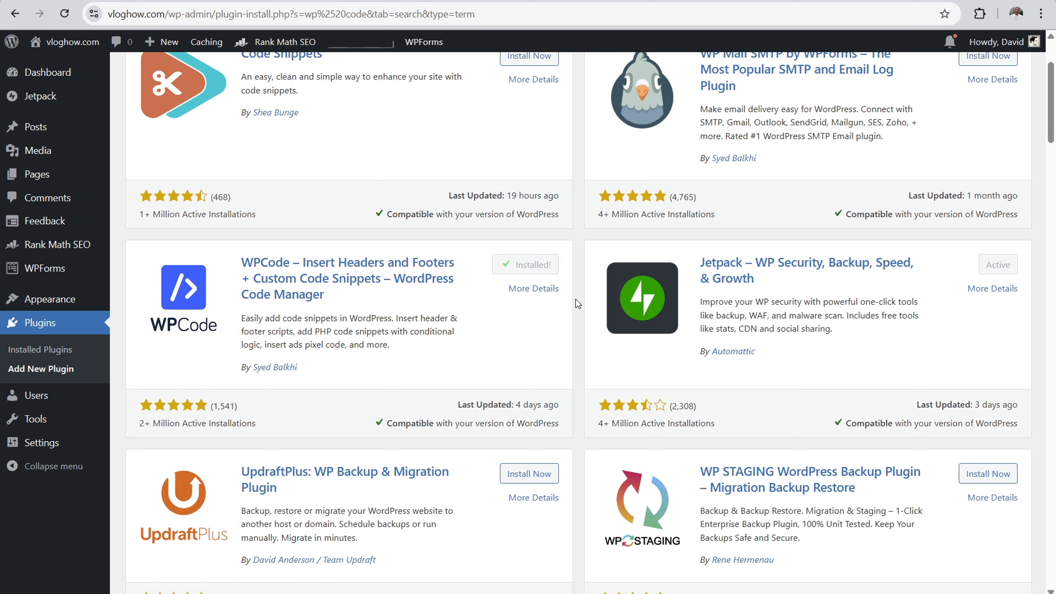
left_click(545, 265)
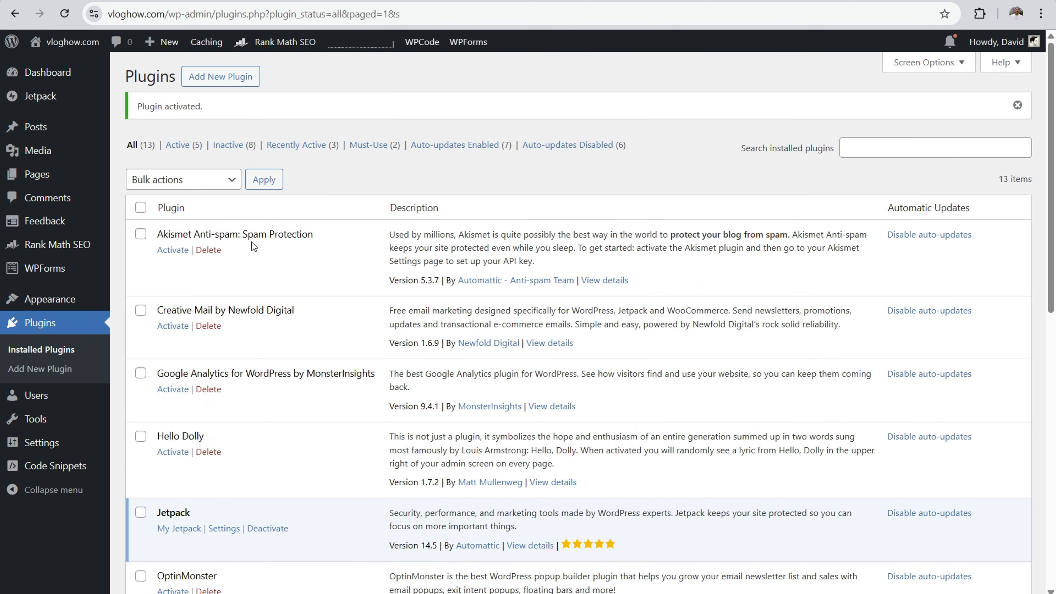
Step: Paste the copied Google tag into the Header scripts of WPCode's Global Header and Footer settings and save the changes
mouse_move(35, 470)
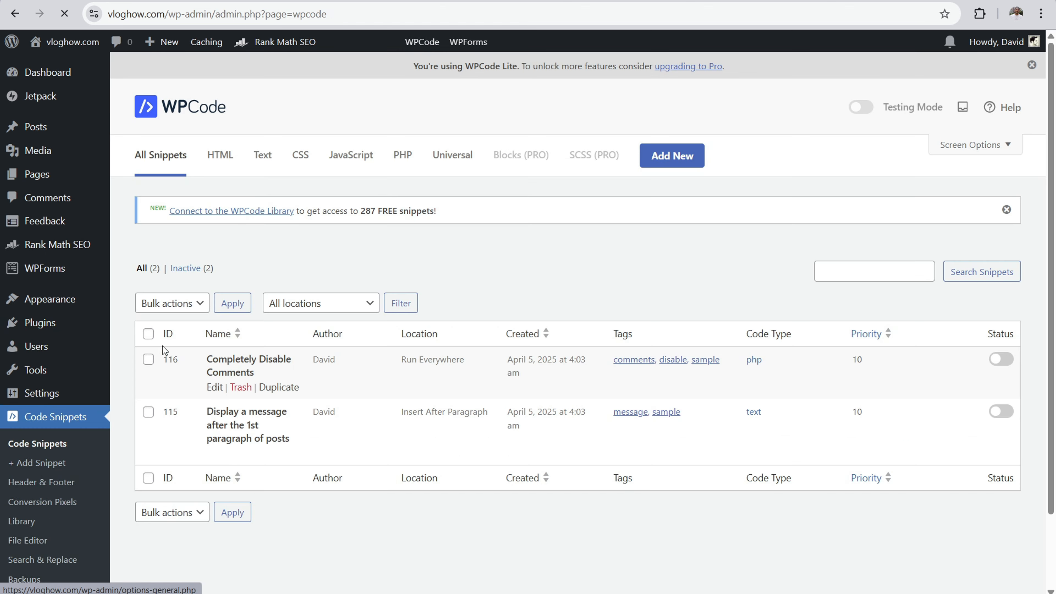
scroll(502, 248, "down", 2)
scroll(503, 248, "down", 1)
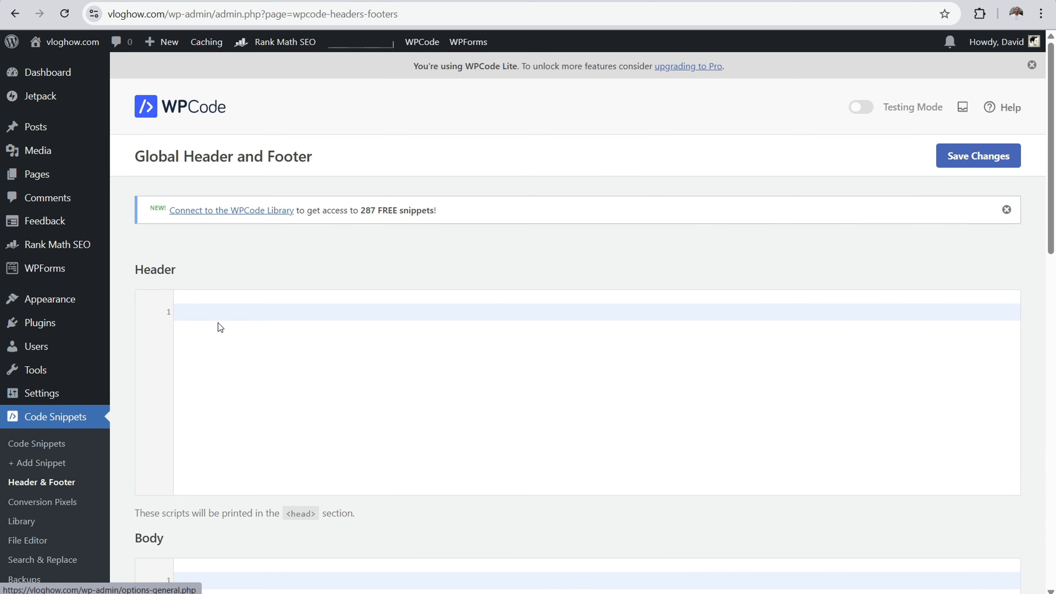
scroll(277, 427, "down", 6)
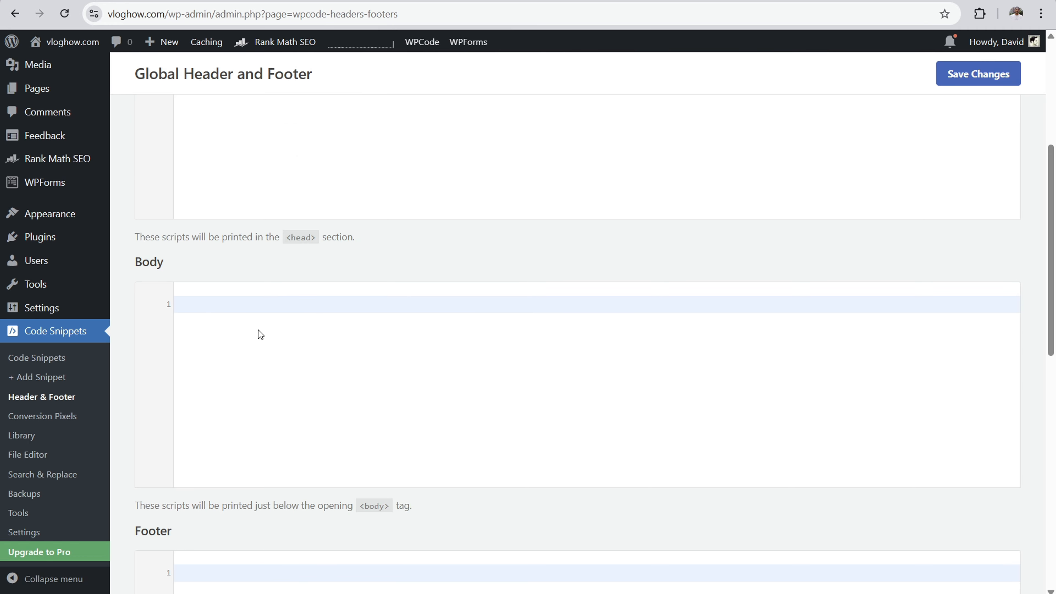
scroll(264, 335, "down", 6)
scroll(338, 349, "up", 12)
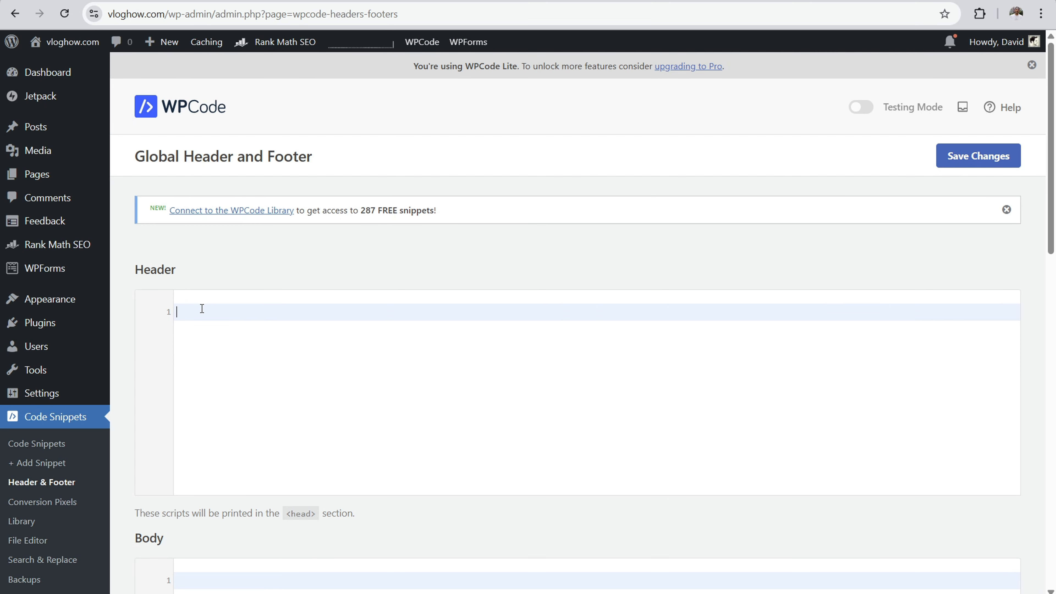
right_click(202, 308)
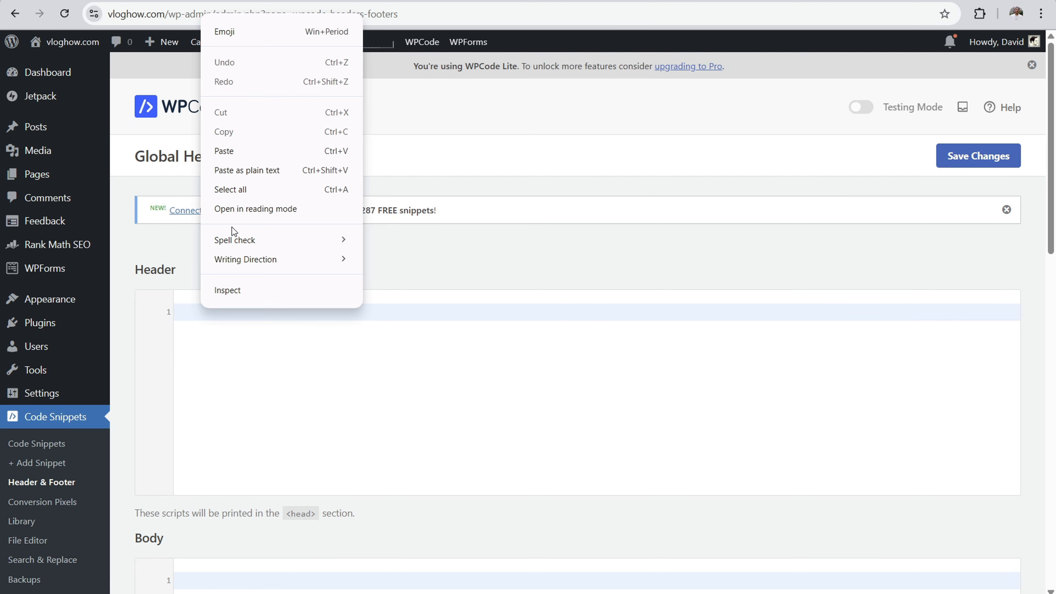
left_click(231, 151)
left_click(977, 156)
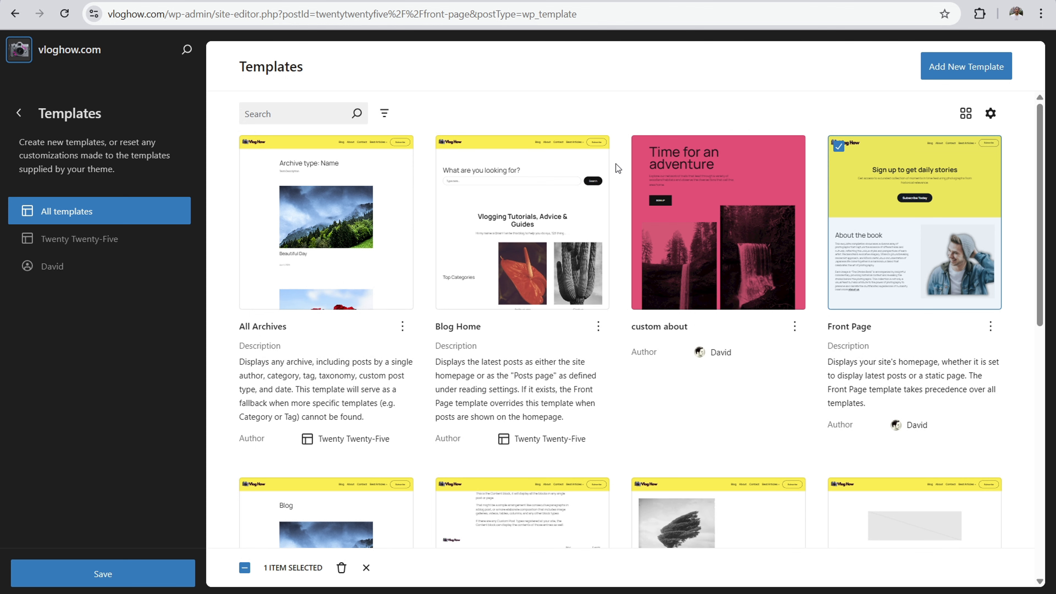
Step: Open the Front Page template in the site editor and browse the available blocks, media and patterns
left_click(908, 221)
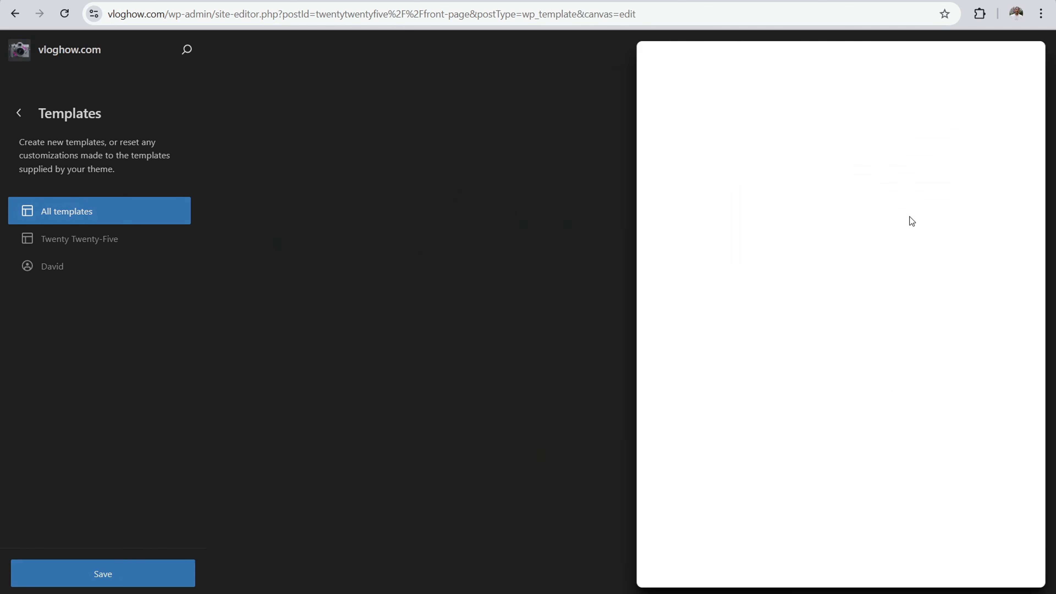
left_click(62, 51)
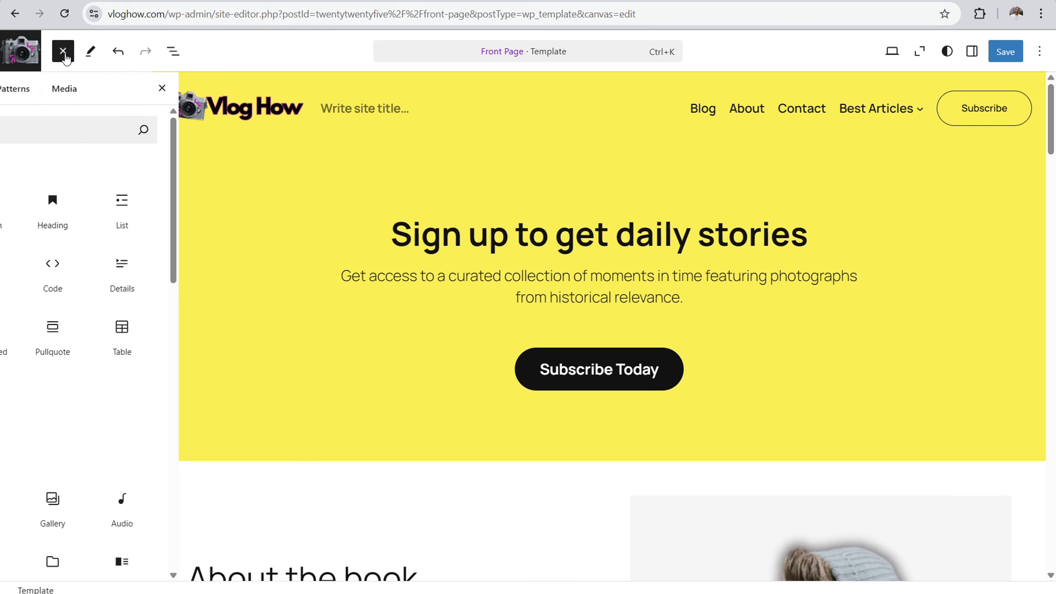
mouse_move(106, 372)
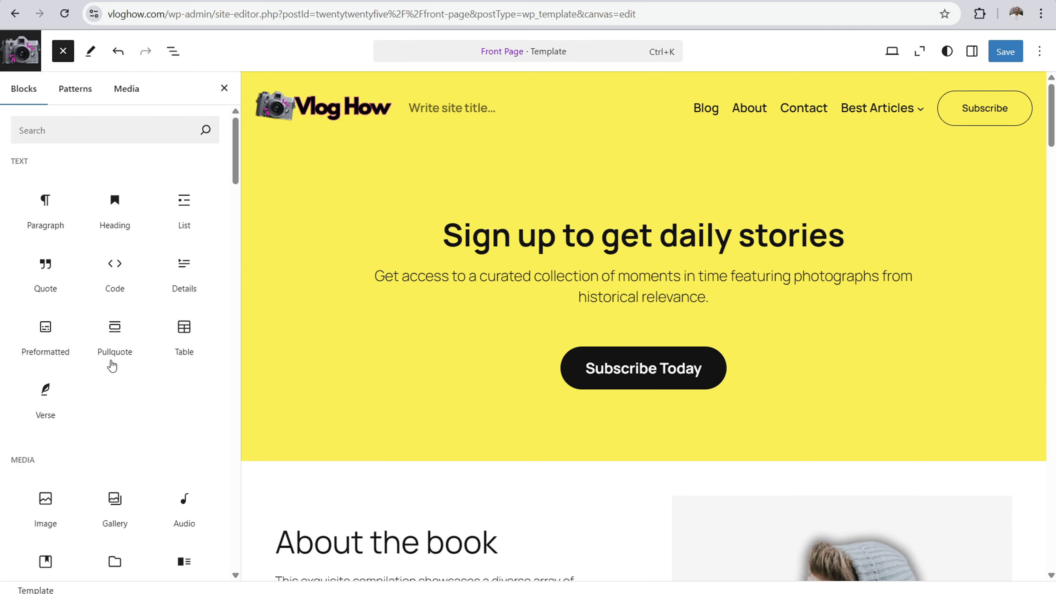
left_click(121, 90)
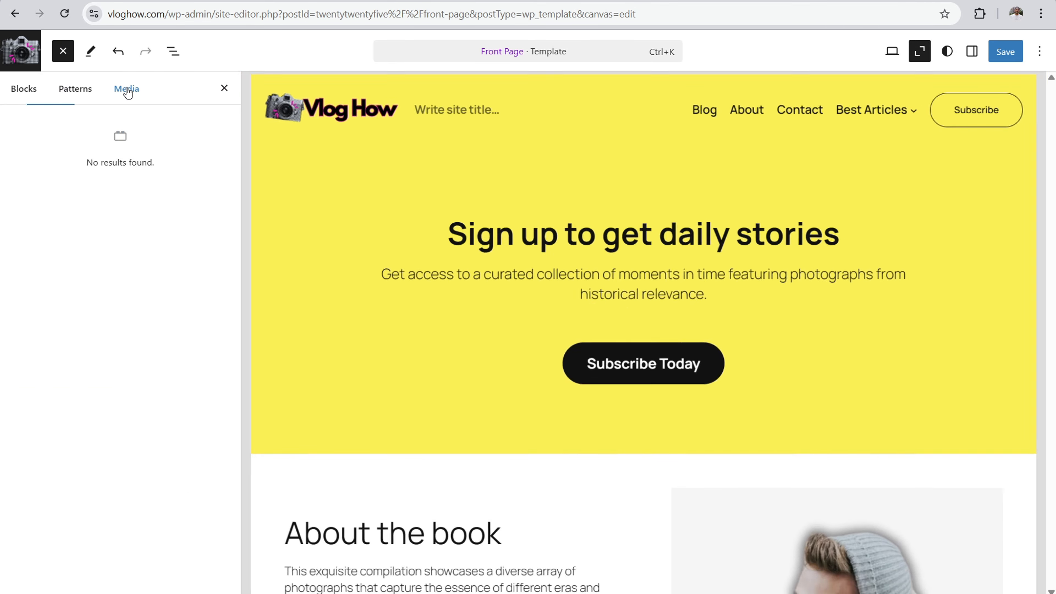
left_click(72, 93)
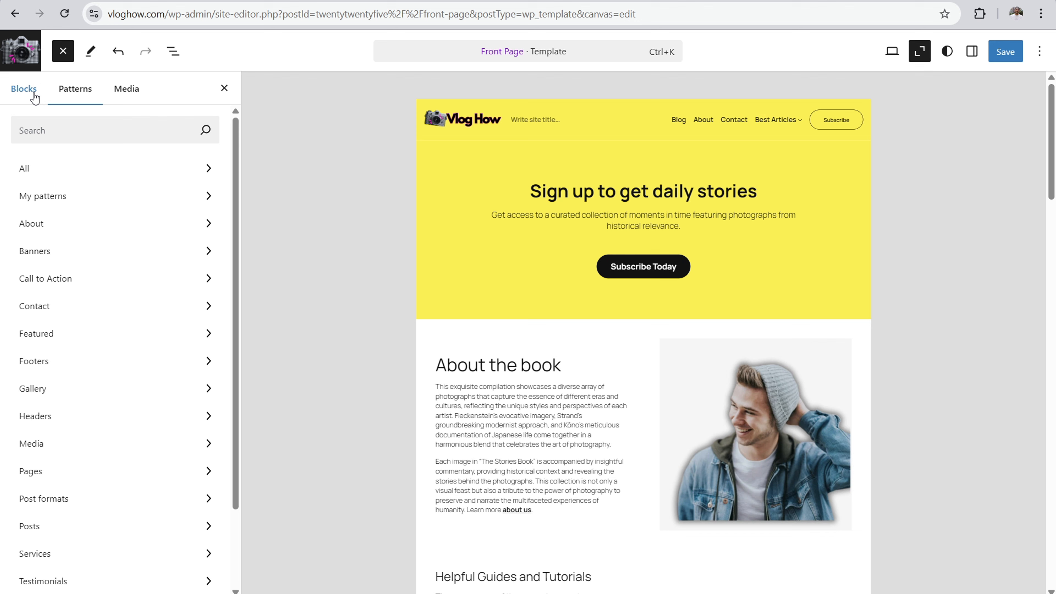
Step: Search the plugin directory for "stackable", install and activate Stackable – Page Builder Gutenberg Blocks, and skip its notification opt-in
left_click(243, 2)
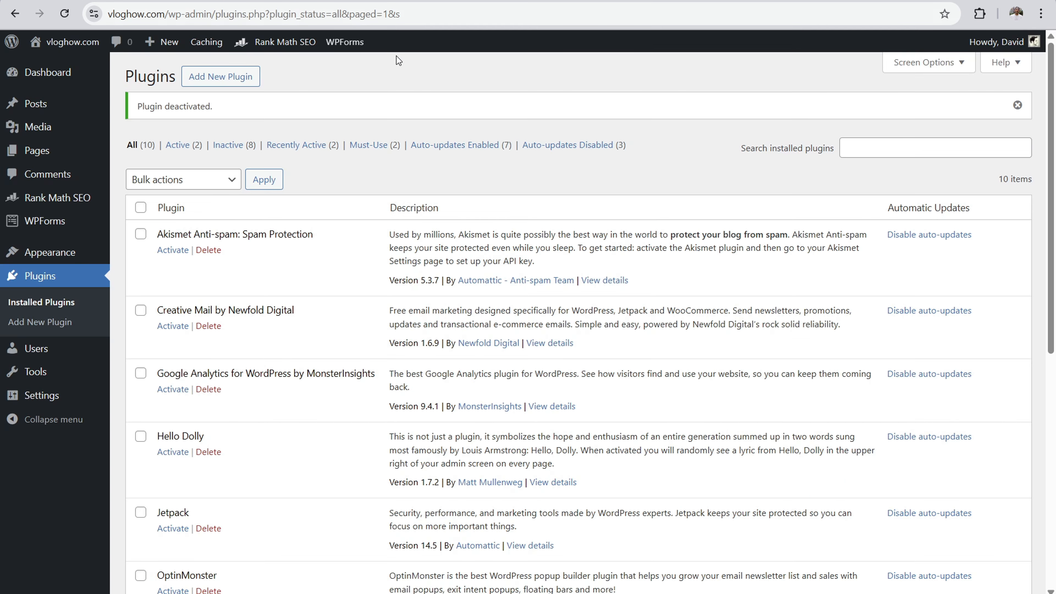
left_click(229, 80)
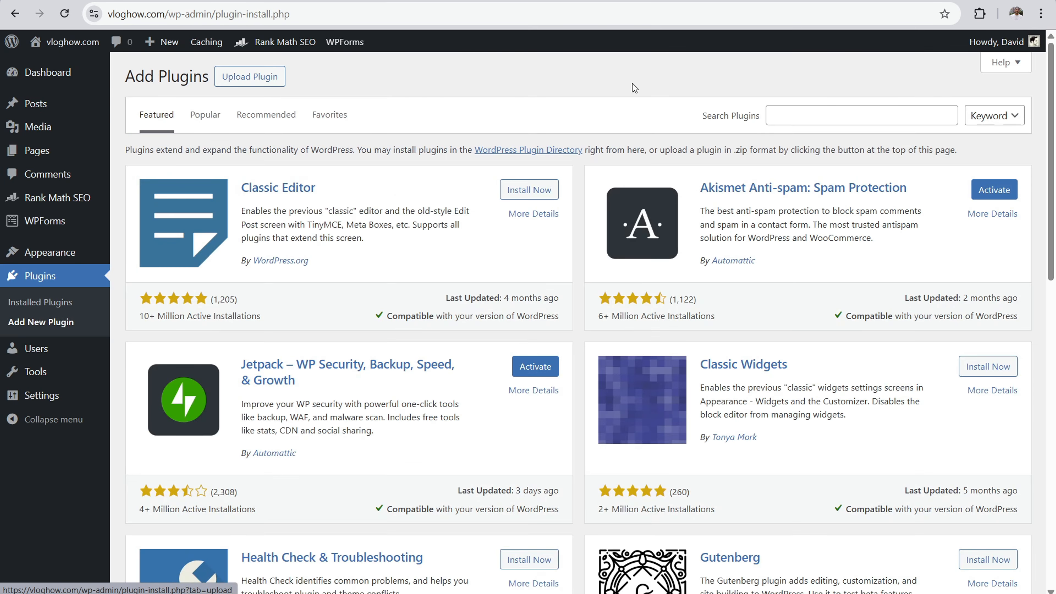
left_click(797, 112)
type("stack")
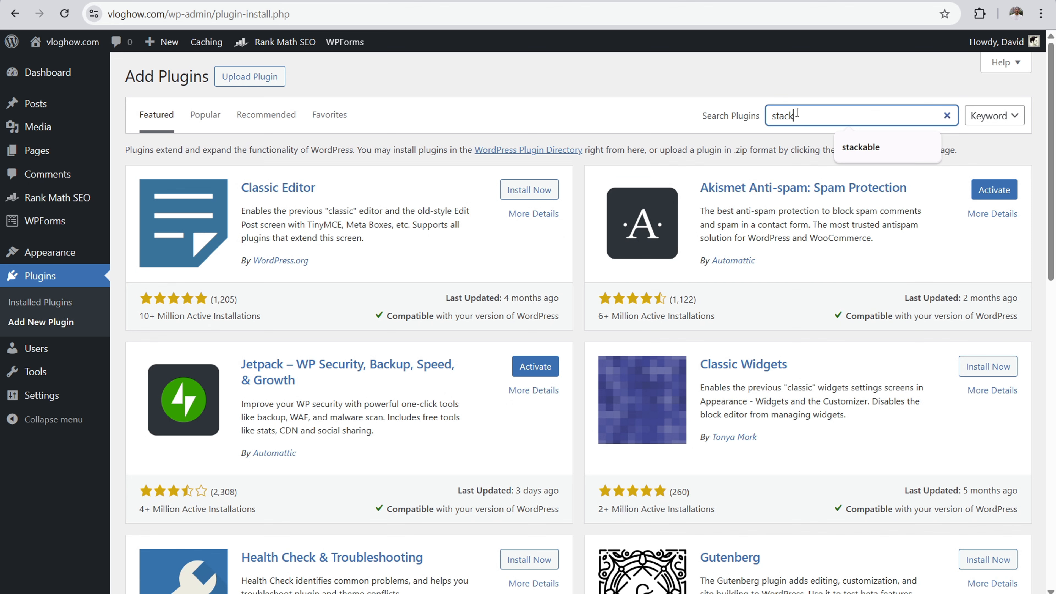
type("able")
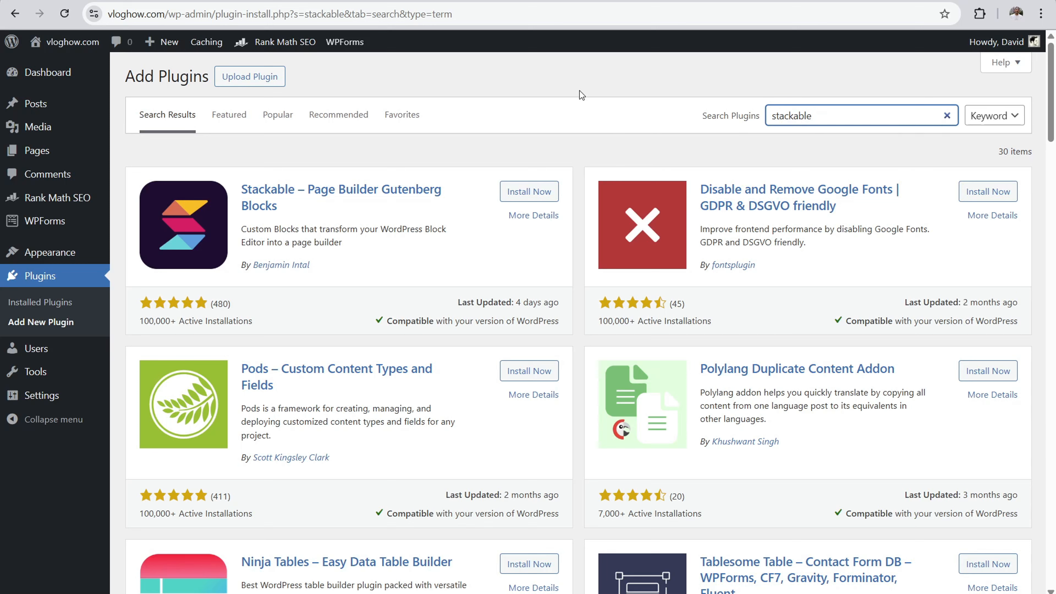
left_click(528, 194)
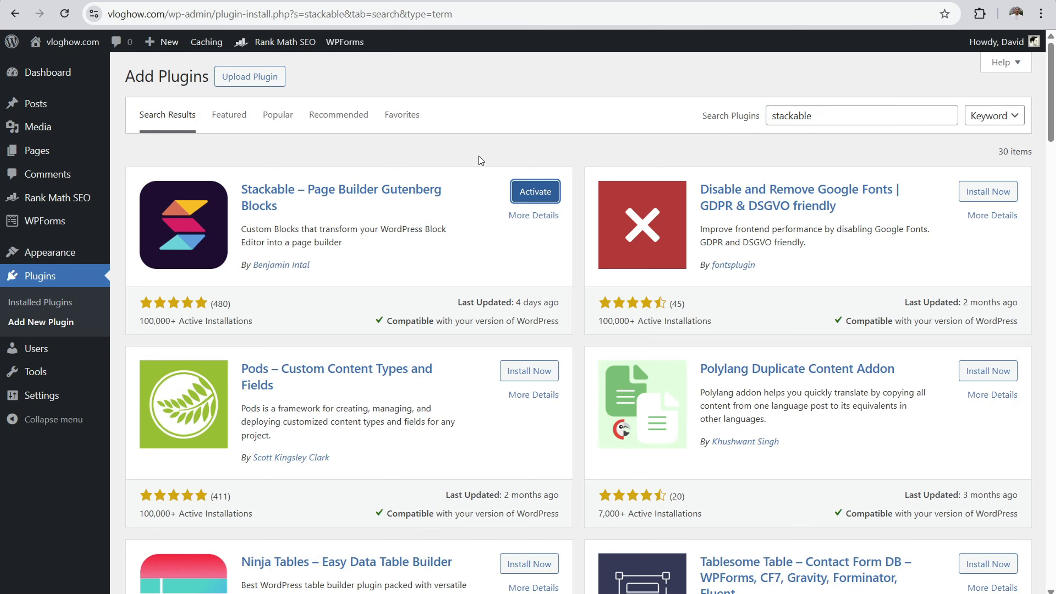
left_click(537, 190)
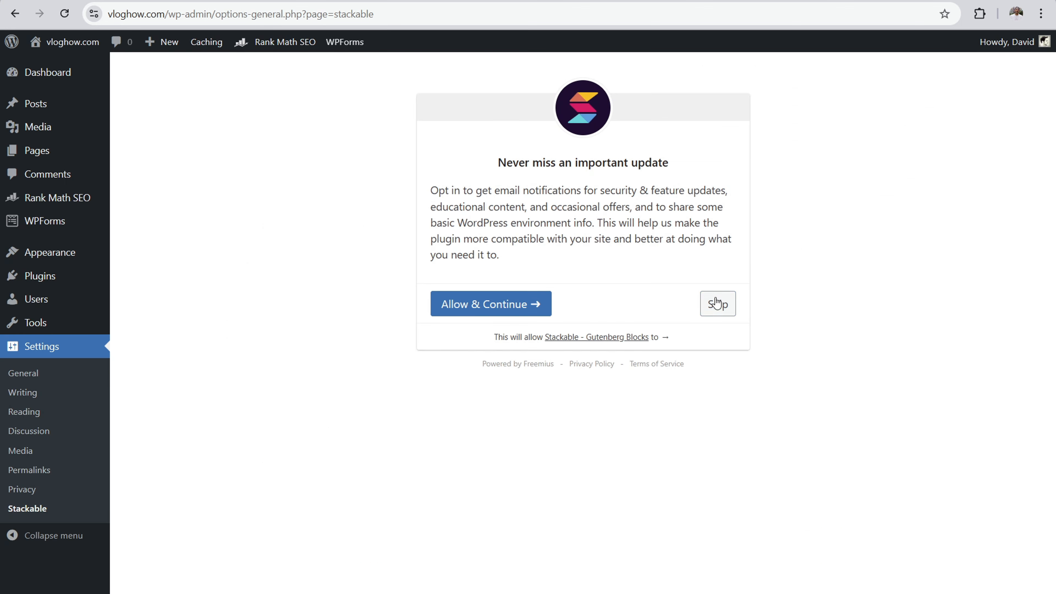
left_click(716, 303)
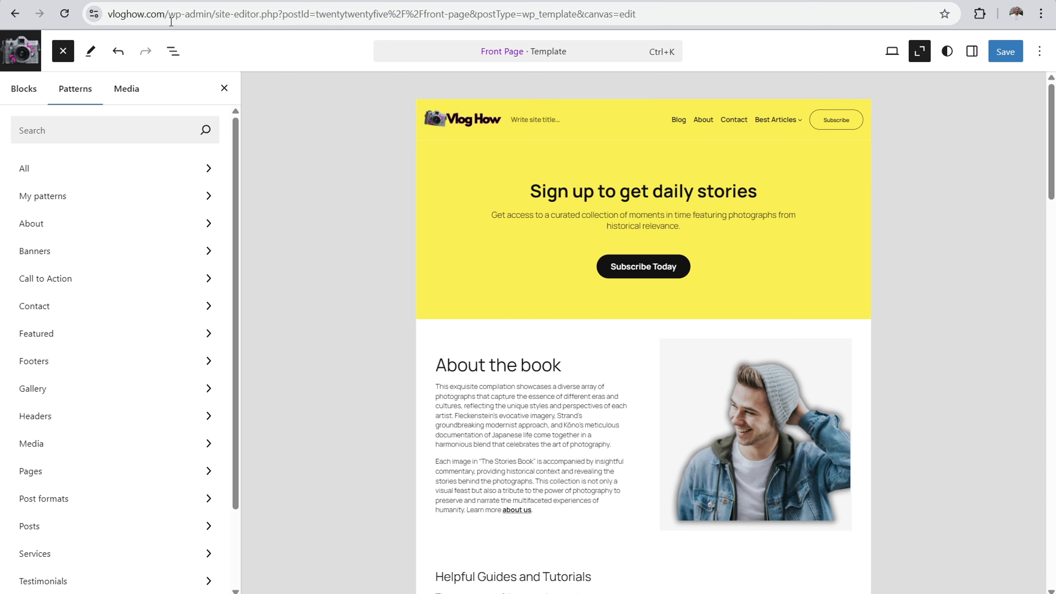
Step: Reload the site editor, reopen the Front Page template and display its available Stackable blocks
left_click(31, 50)
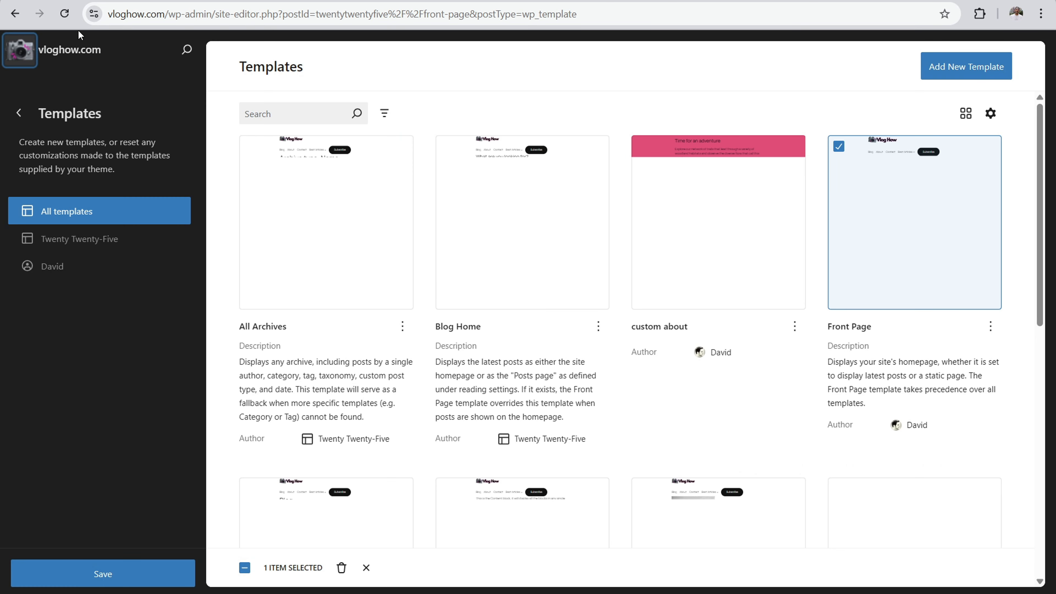
left_click(65, 14)
left_click(606, 100)
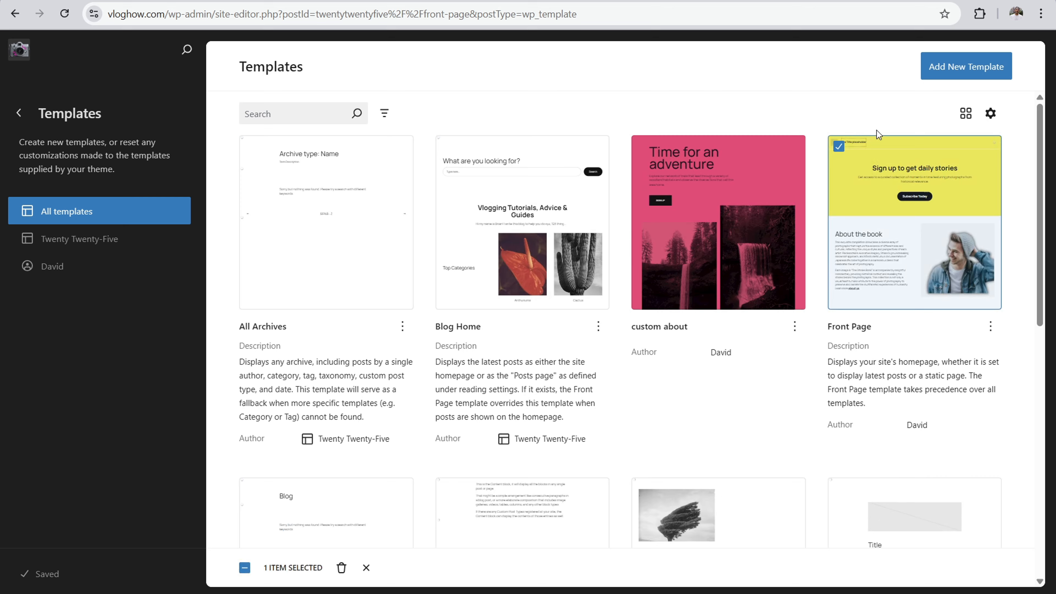
left_click(905, 207)
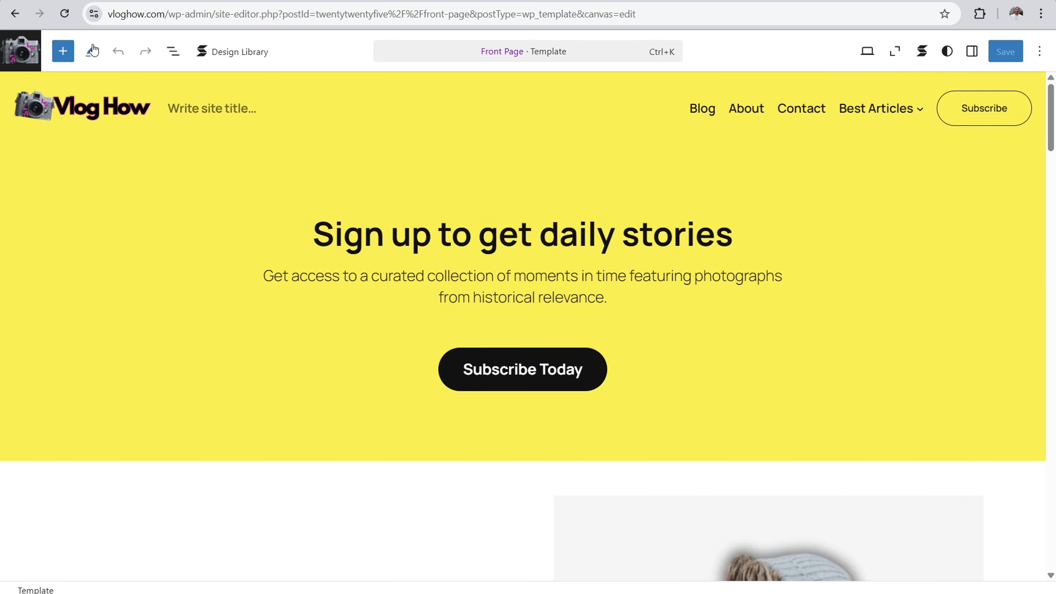
left_click(63, 49)
mouse_move(73, 236)
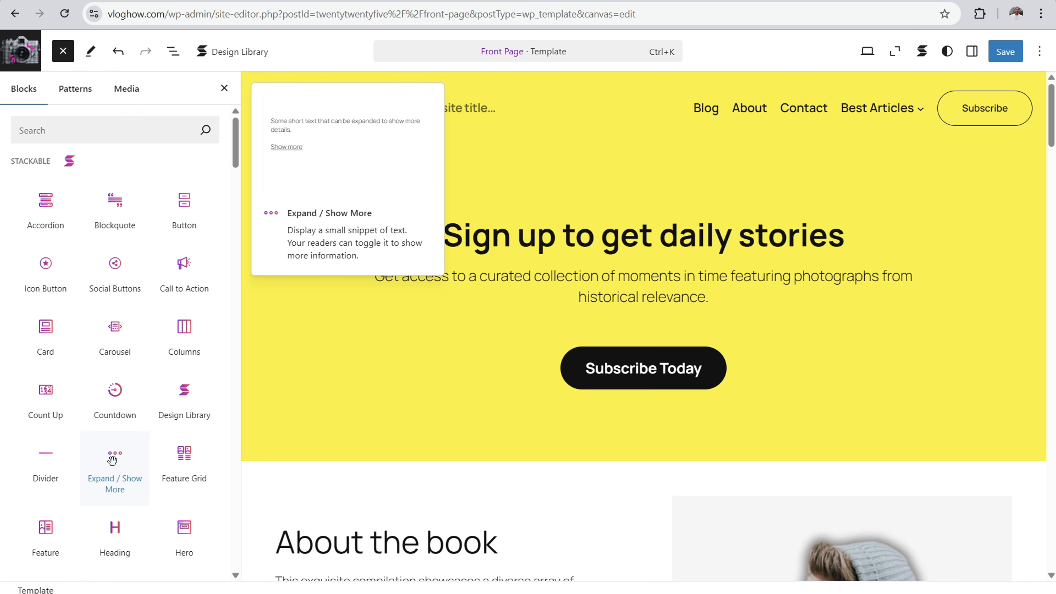
Step: Insert a Design Library block, look through the library's Card and Call to Action wireframes, and close the library
left_click(183, 398)
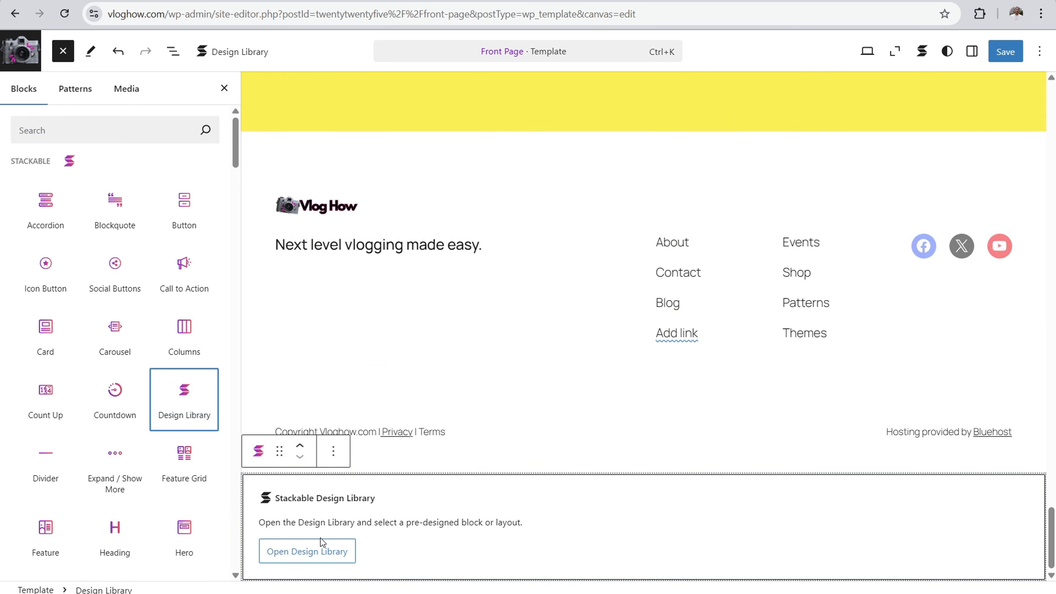
left_click(320, 554)
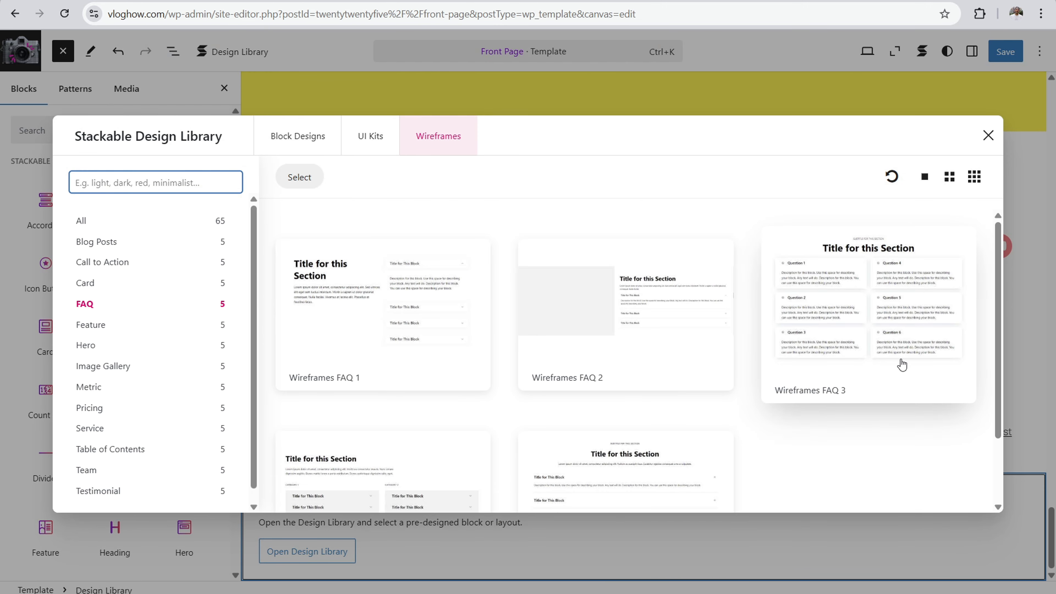
left_click(105, 288)
left_click(103, 267)
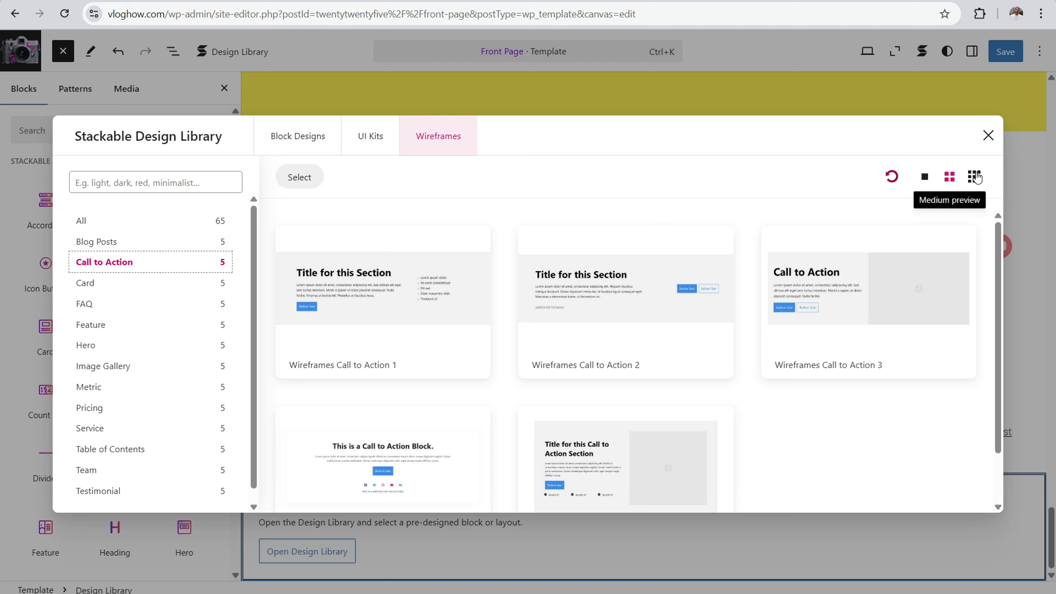
left_click(988, 135)
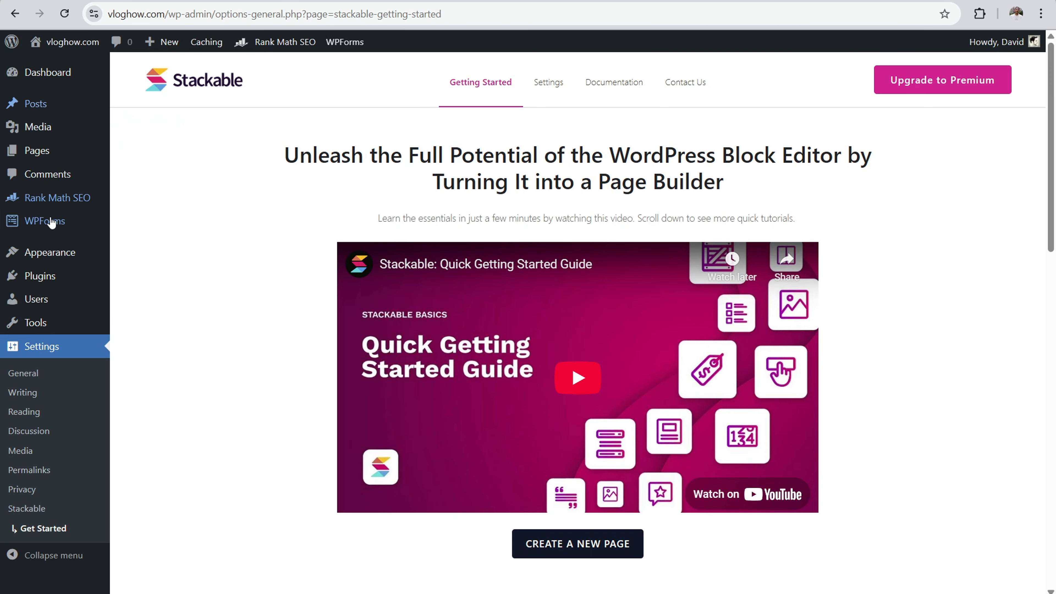
Step: Activate the Jetpack plugin from the site's installed plugins
left_click(38, 279)
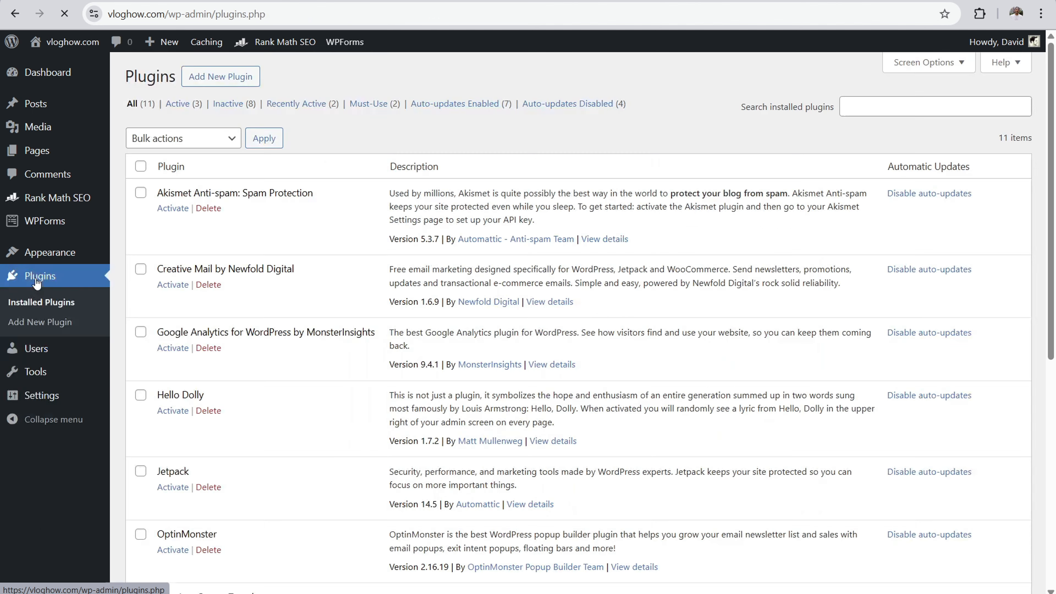
scroll(304, 199, "down", 4)
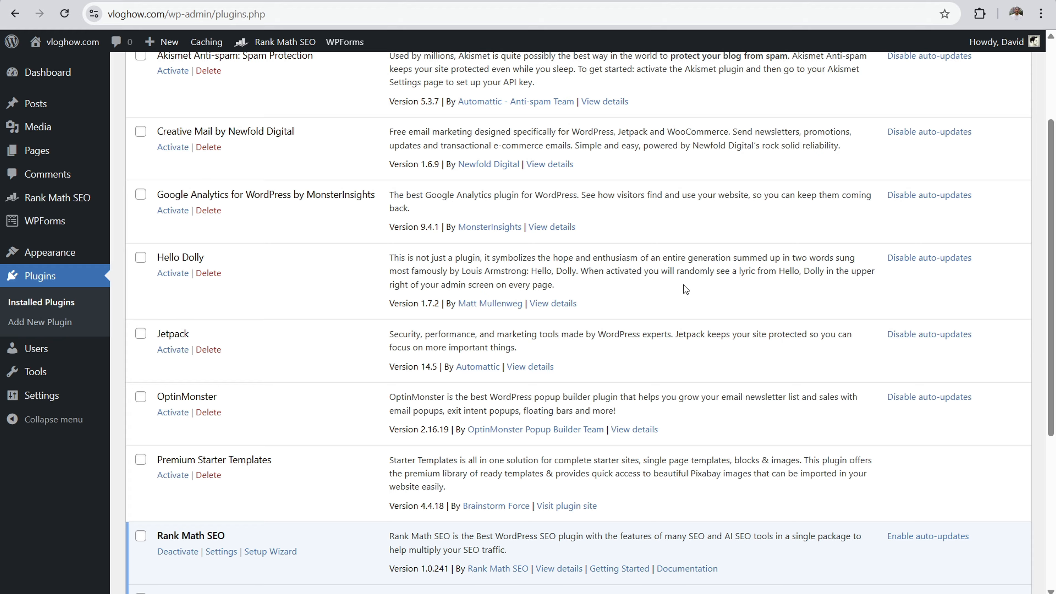
scroll(686, 289, "up", 4)
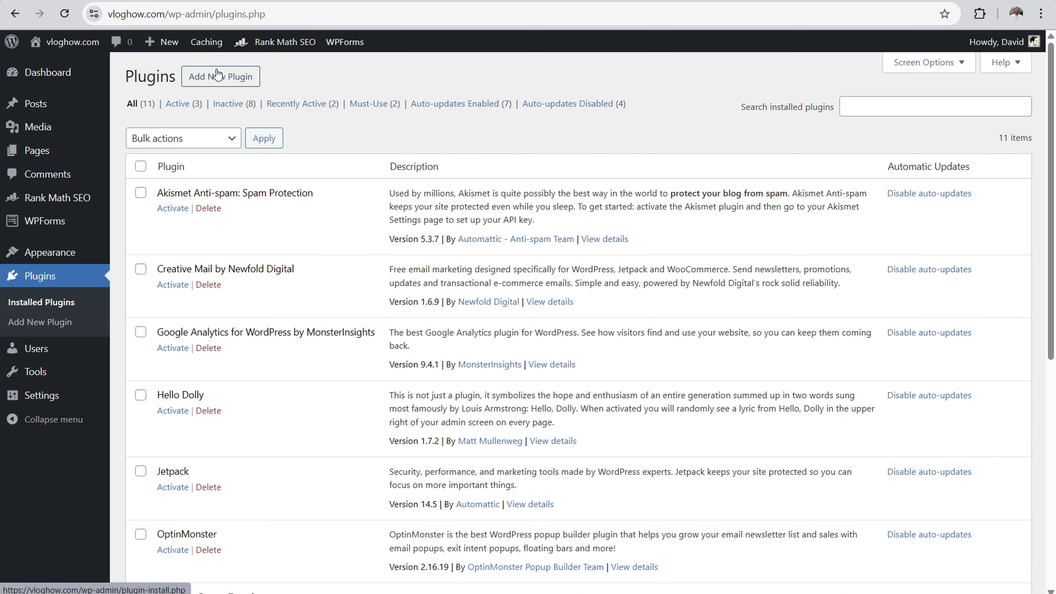
scroll(248, 190, "down", 8)
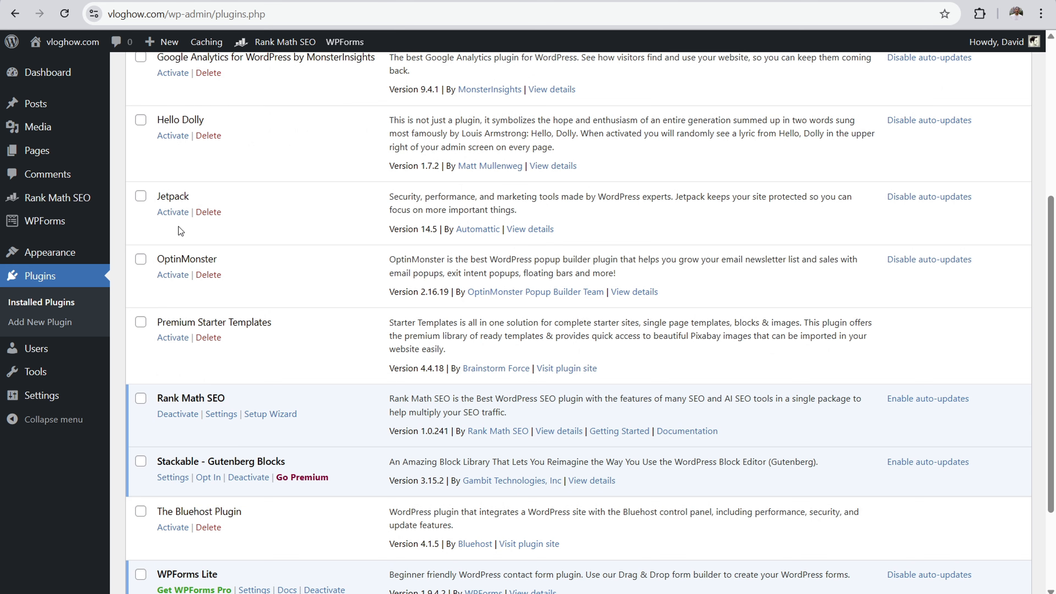
left_click(172, 213)
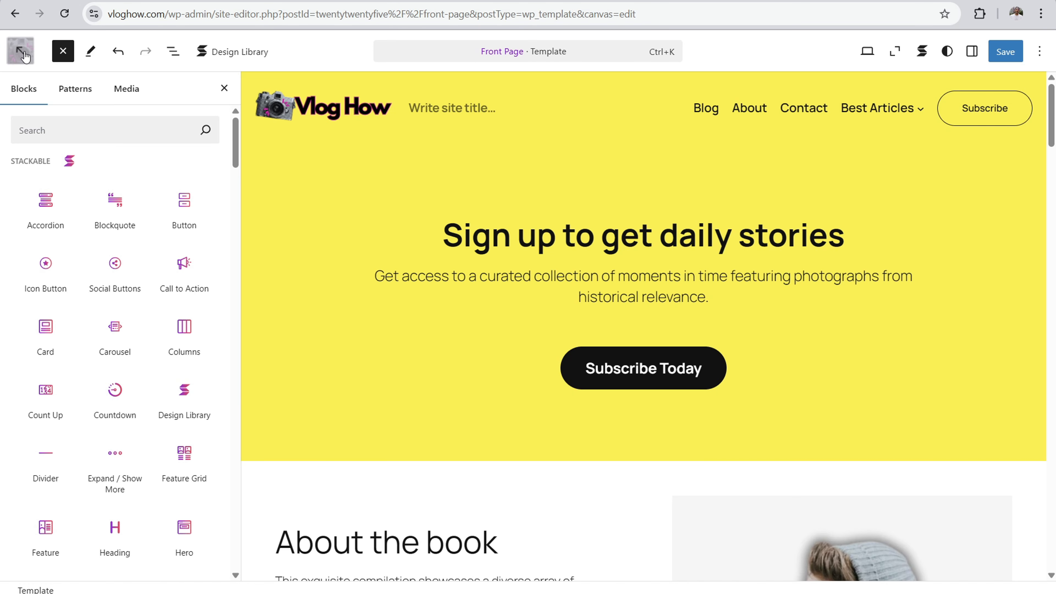
Step: Reload the Front Page template editor and examine the Jetpack blocks in the text and media block categories
left_click(62, 51)
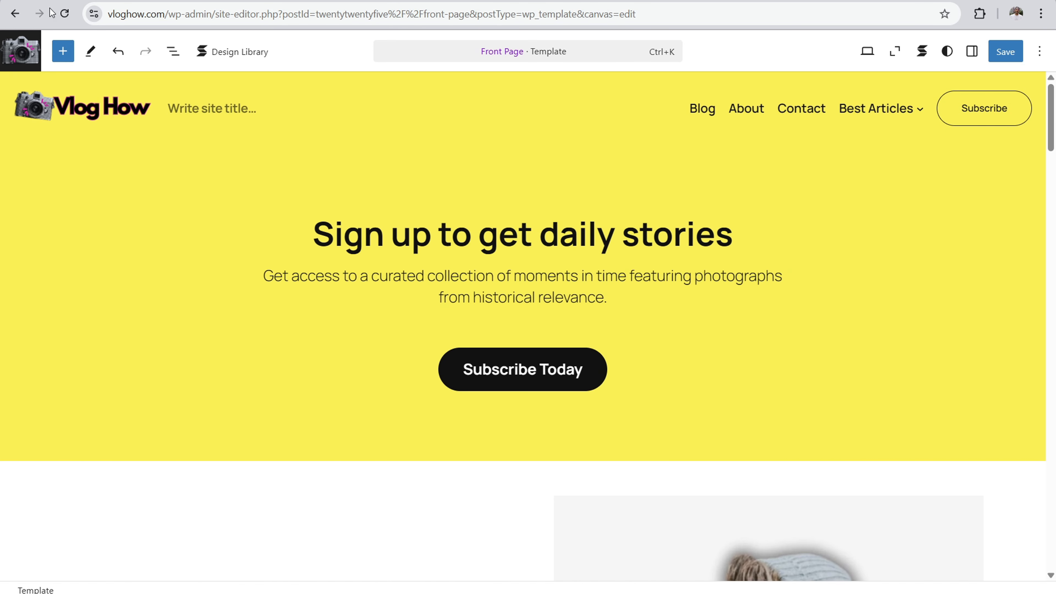
left_click(65, 13)
left_click(585, 109)
scroll(182, 173, "down", 15)
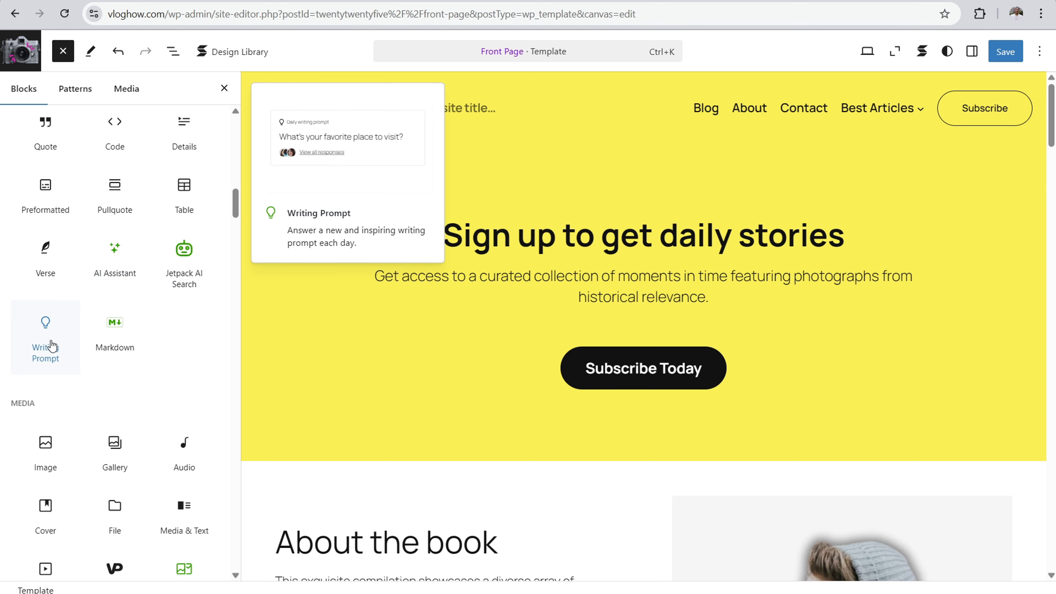
scroll(83, 349, "down", 5)
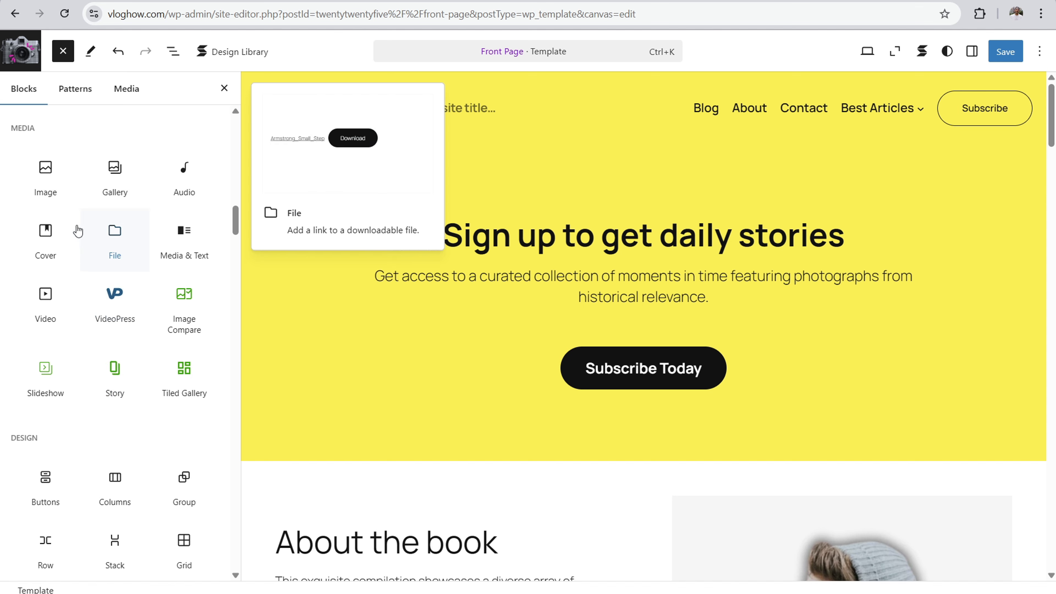
left_click(63, 51)
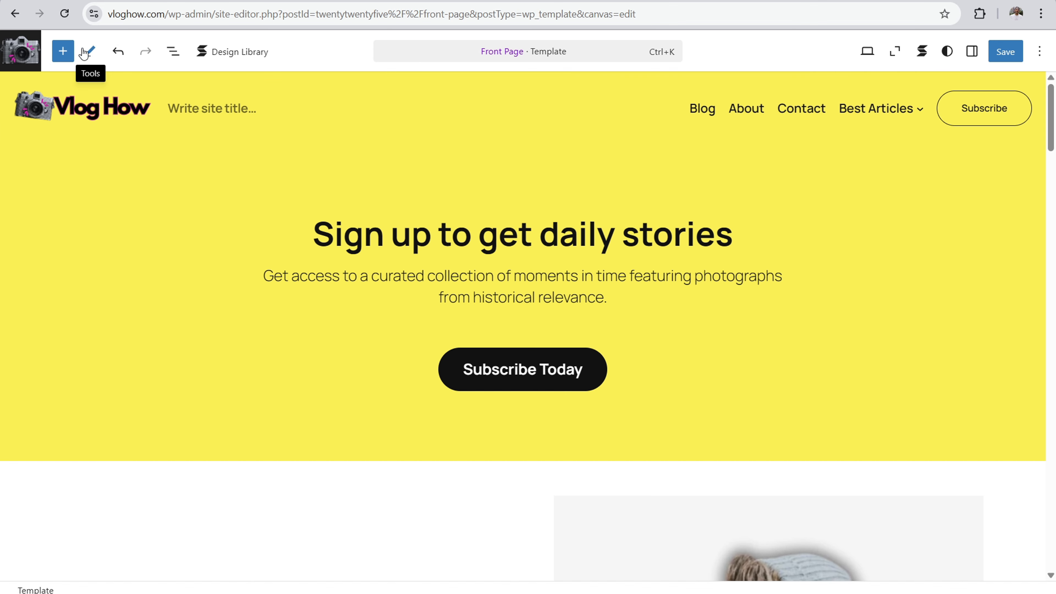
left_click(63, 52)
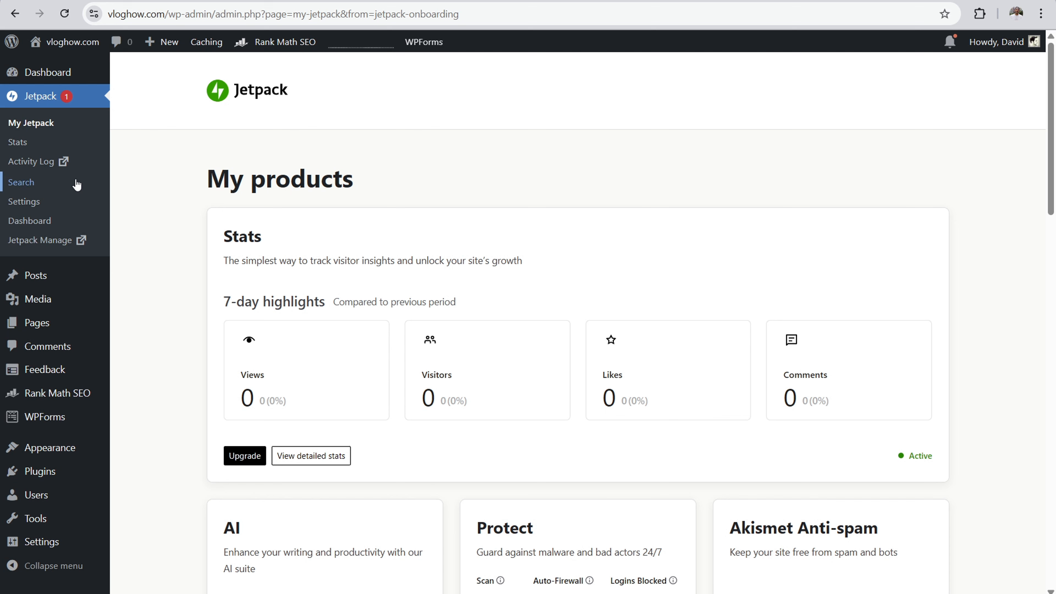
mouse_move(106, 309)
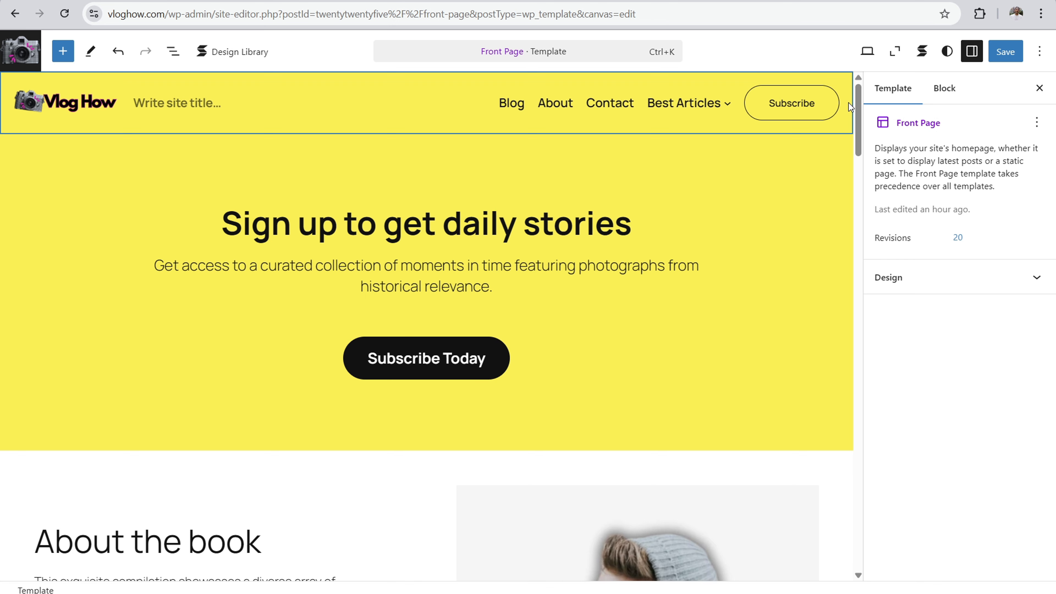
Step: Switch the Front Page preview to Mobile and delete the empty Site Title block from the header
mouse_move(857, 90)
left_mouse_down()
mouse_move(868, 157)
mouse_move(865, 70)
left_mouse_up()
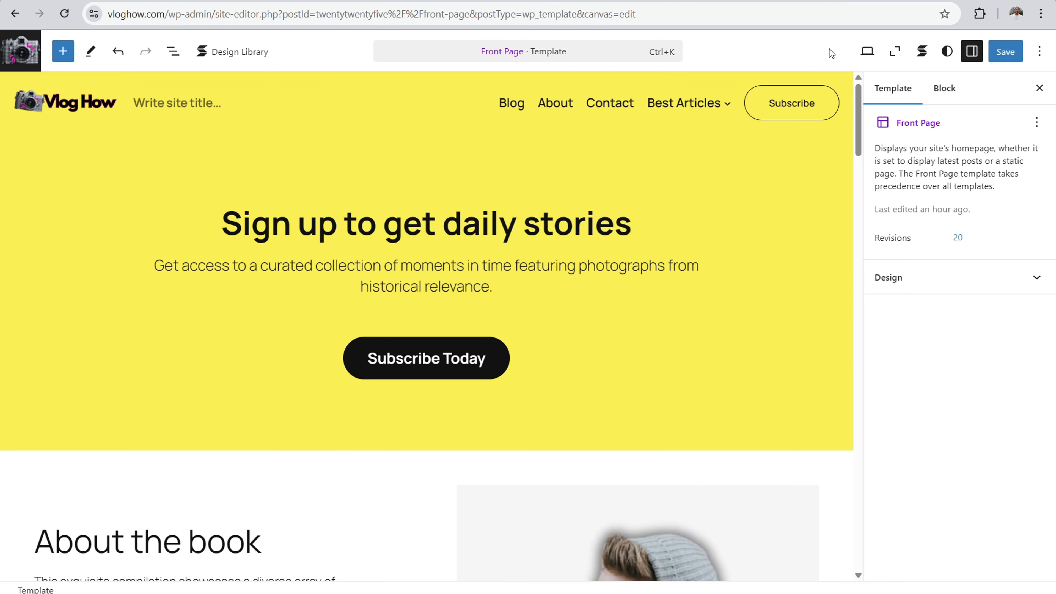
left_click(867, 53)
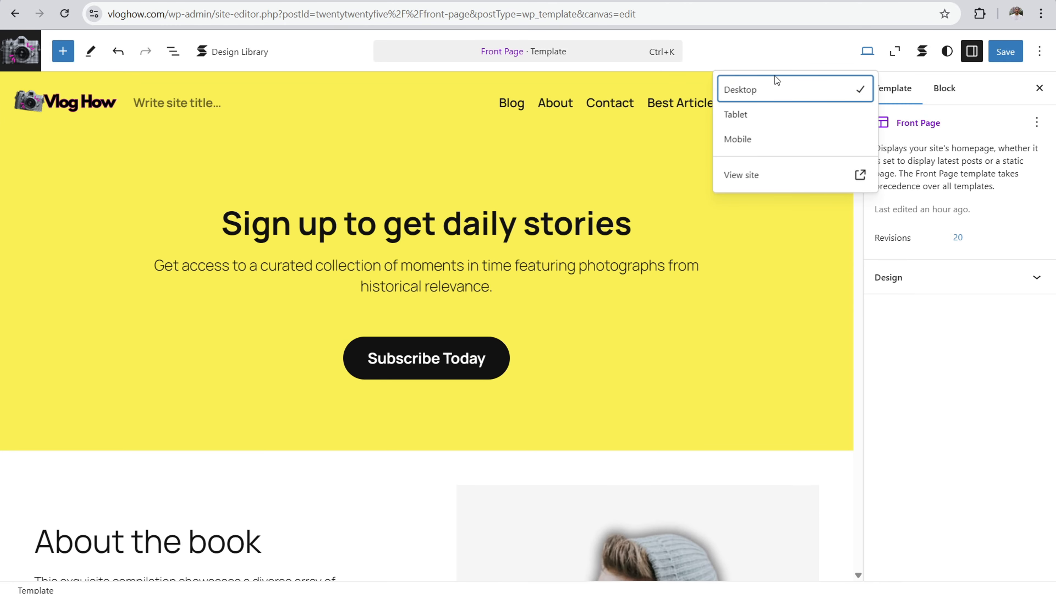
left_click(747, 139)
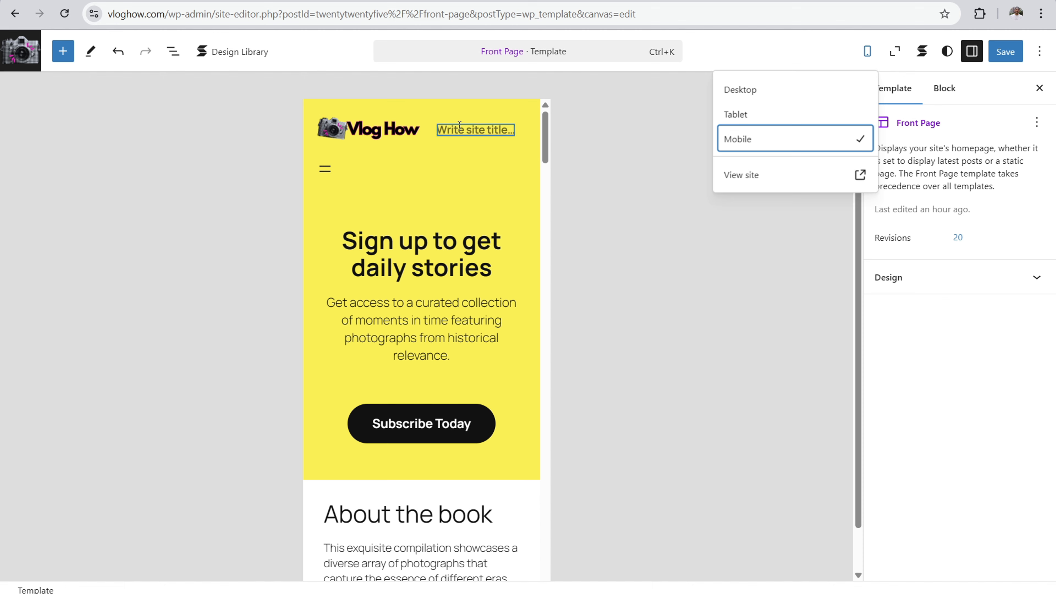
left_click(479, 129)
left_click(623, 101)
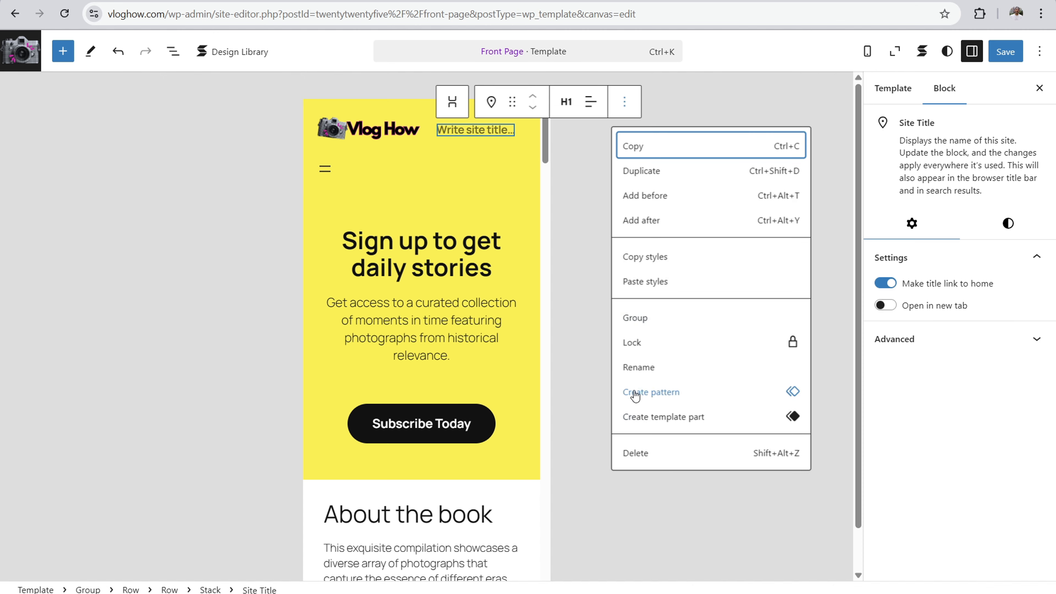
left_click(635, 453)
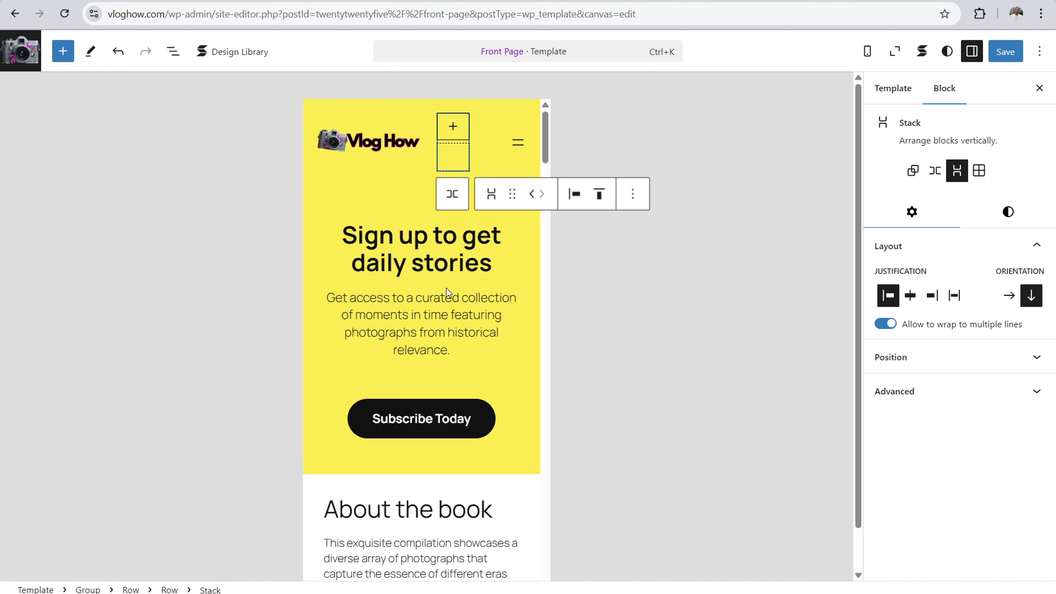
Step: Examine the Front Page's mobile layout from the sign-up heading down to the New arrivals section
triple_click(437, 240)
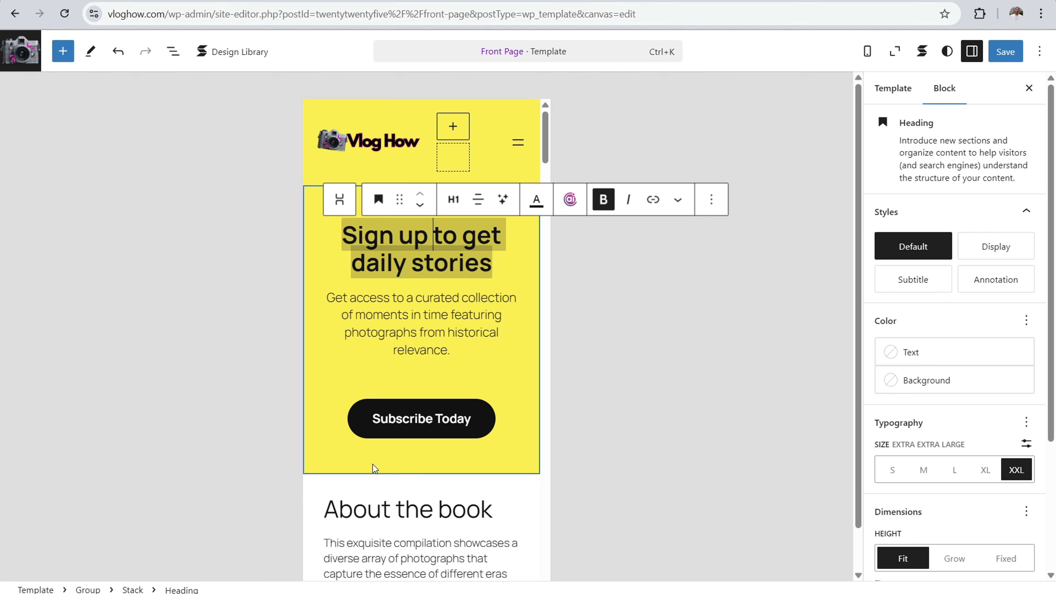
scroll(373, 464, "down", 20)
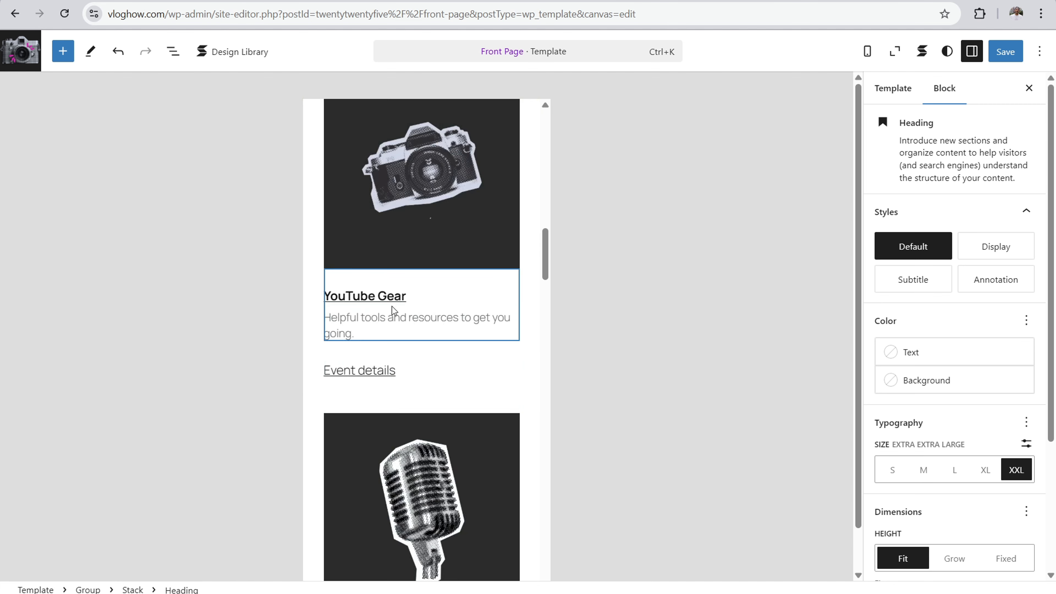
scroll(392, 306, "down", 15)
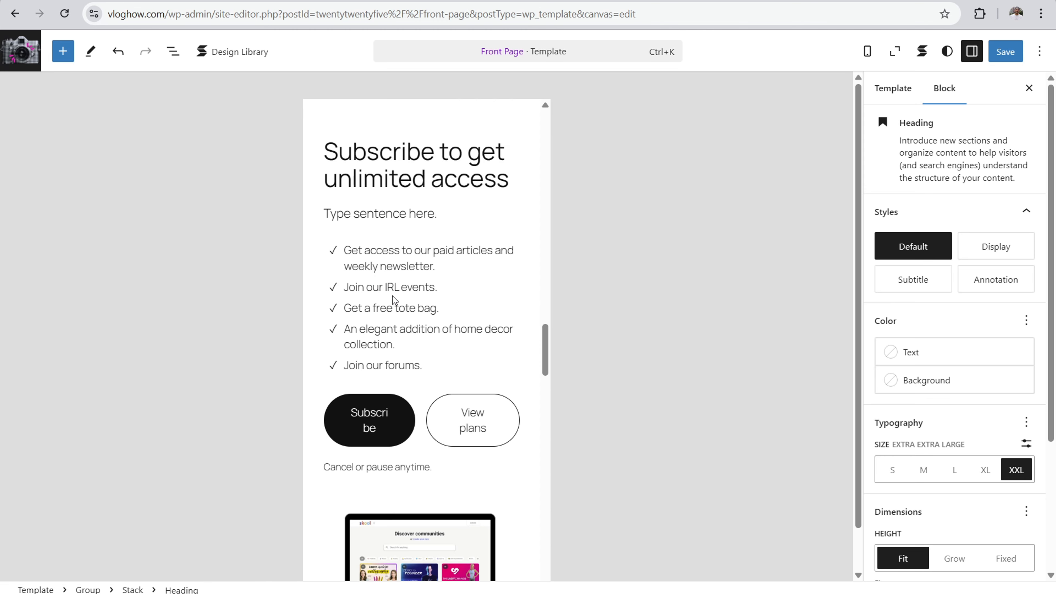
scroll(392, 295, "down", 5)
scroll(397, 294, "down", 10)
scroll(398, 292, "down", 15)
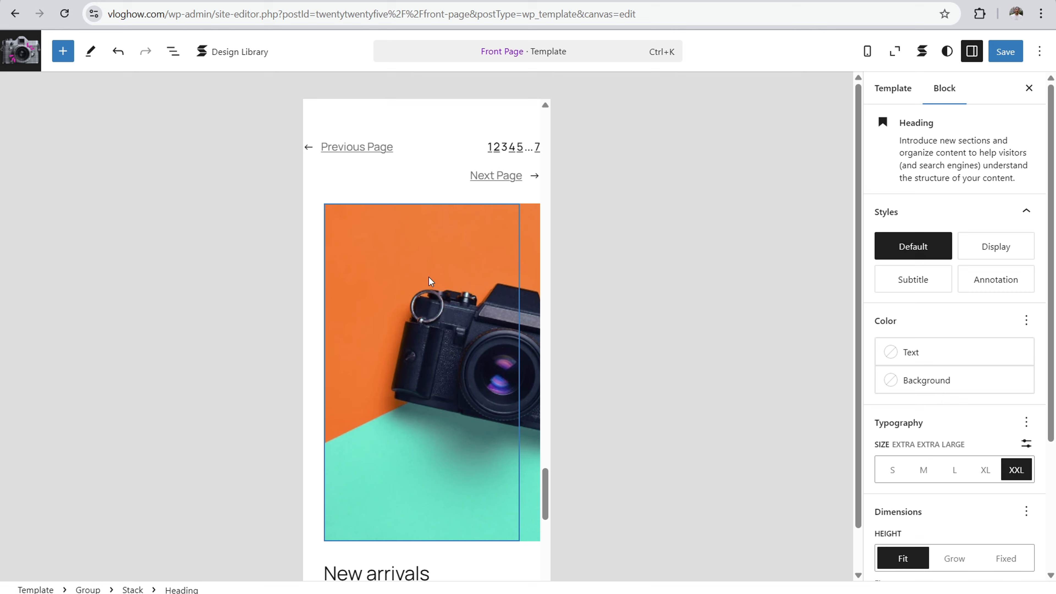
Step: Select the camera image above the New arrivals heading and check how it fits the Front Page's mobile layout
scroll(428, 276, "down", 6)
scroll(429, 277, "up", 8)
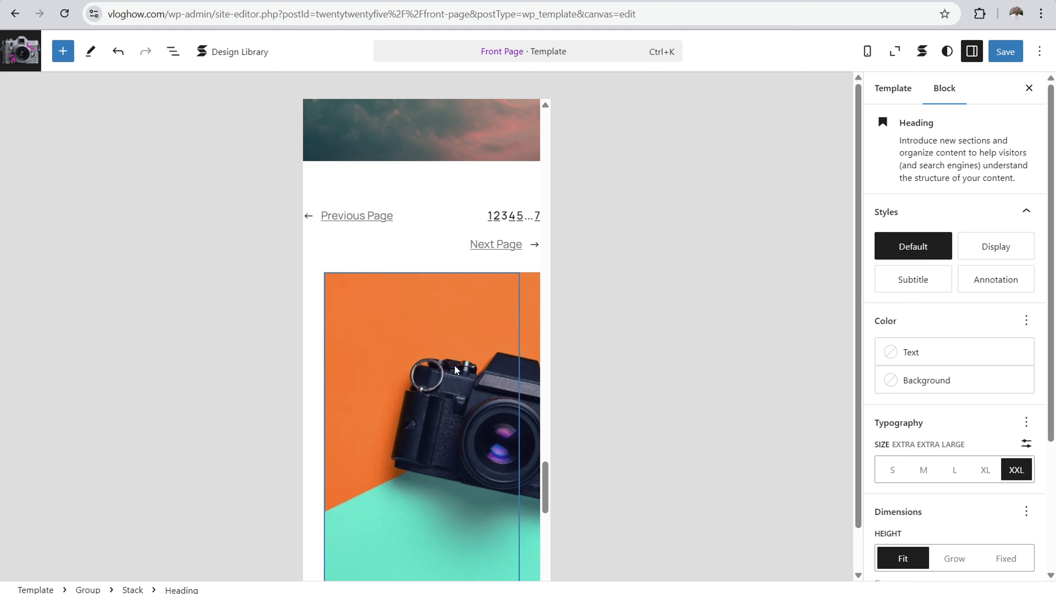
scroll(455, 370, "down", 3)
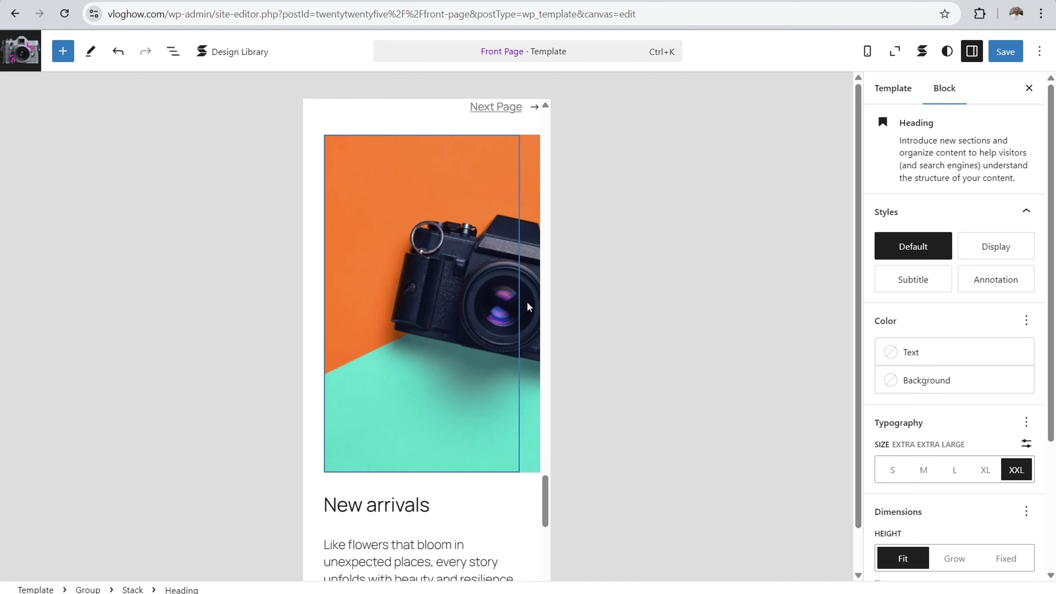
scroll(525, 304, "up", 15)
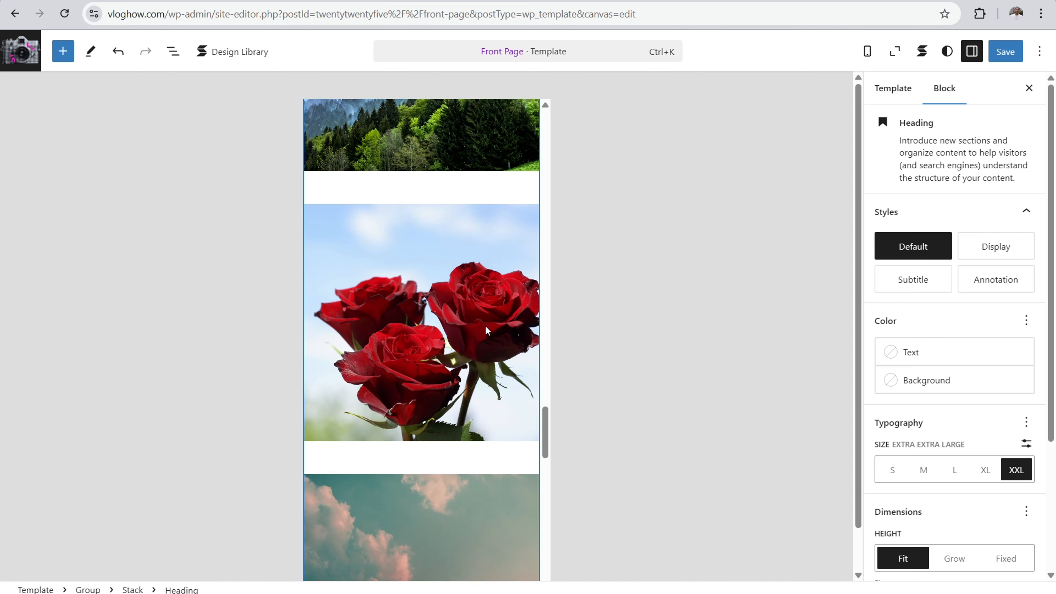
scroll(482, 326, "down", 15)
left_click(486, 270)
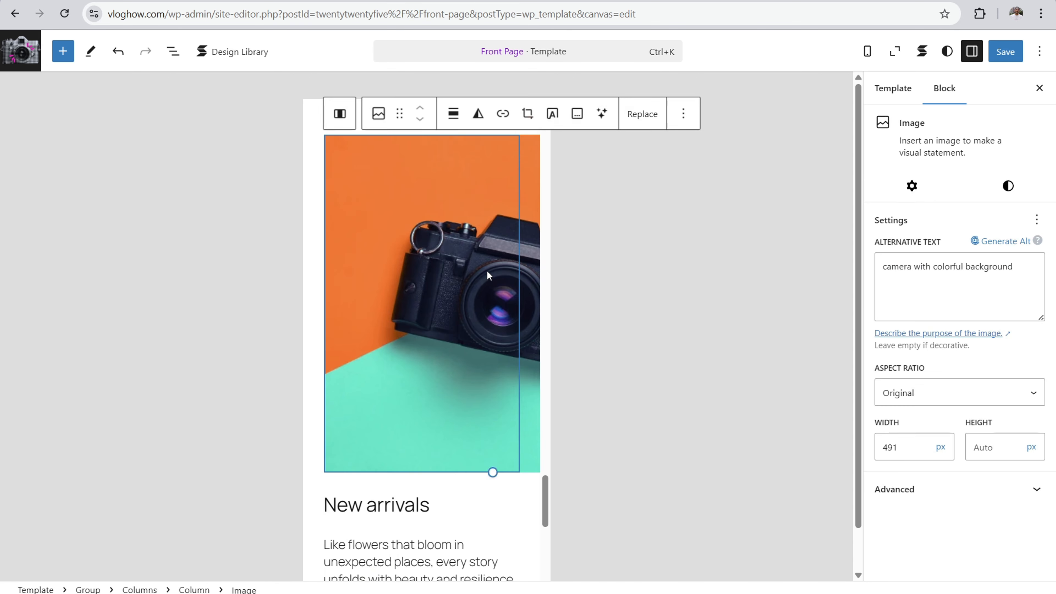
scroll(454, 342, "up", 6)
scroll(464, 414, "down", 1)
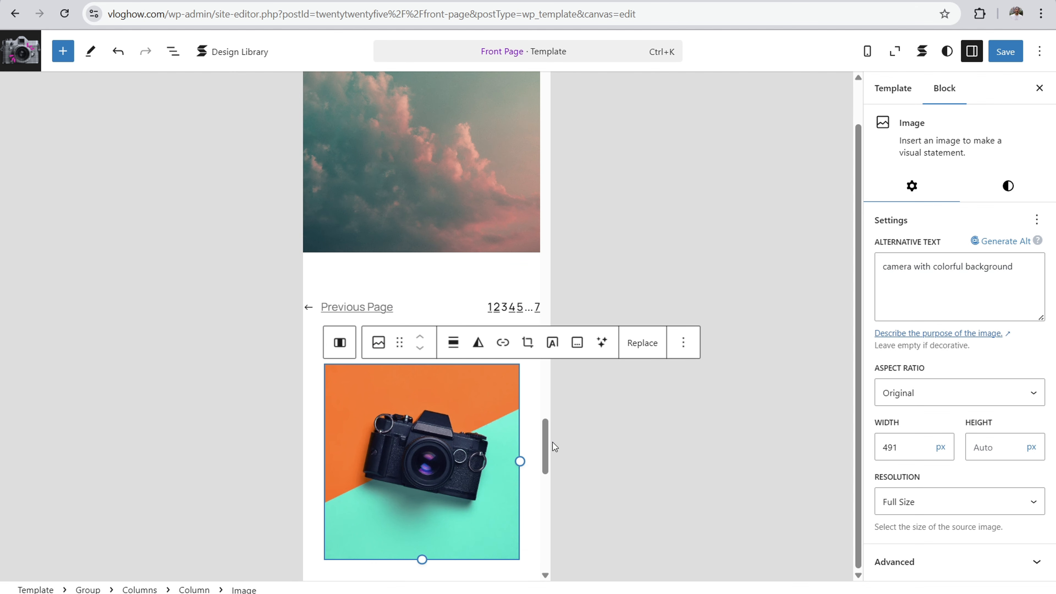
Step: Review the rest of the Front Page's mobile layout from the New arrivals section down to the footer
left_click_drag(540, 450, 542, 494)
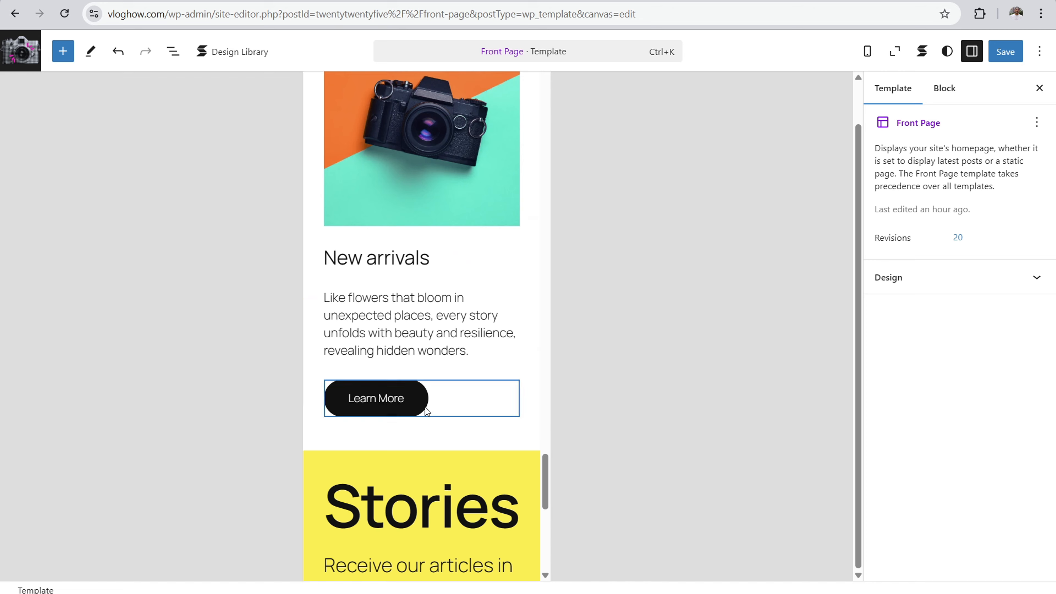
scroll(441, 377, "down", 10)
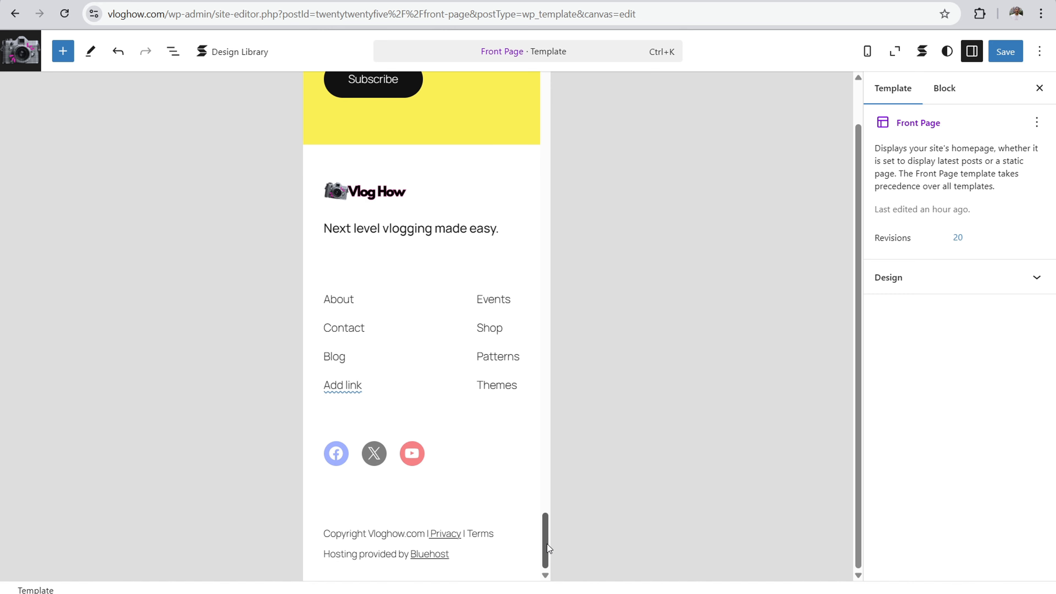
left_click_drag(547, 543, 545, 83)
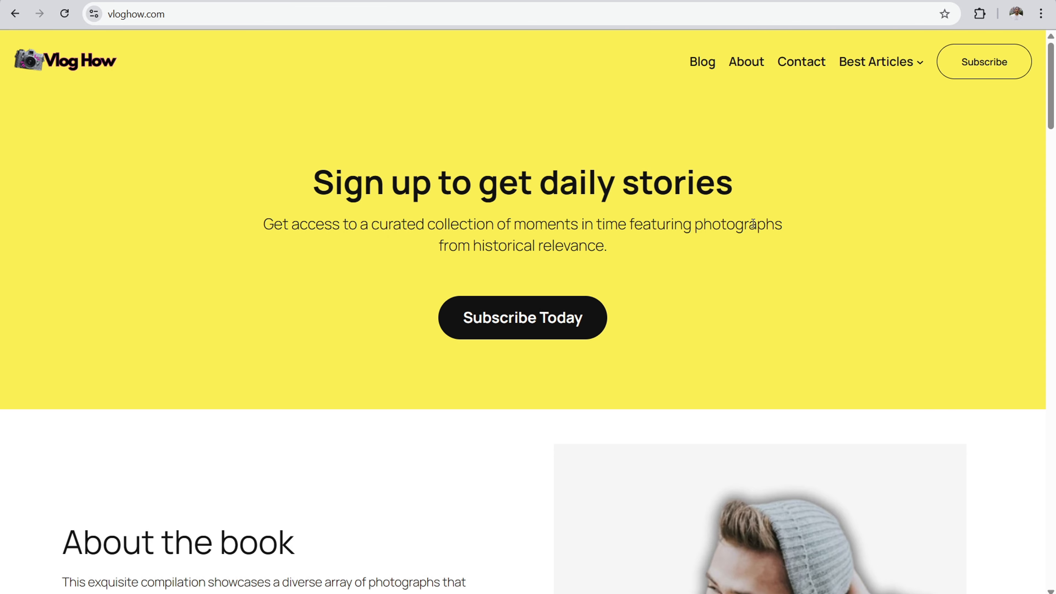
Step: Review the live vloghow.com homepage down to its footer and the Blog page in a new tab down to More Posts
left_click_drag(1054, 89, 349, 542)
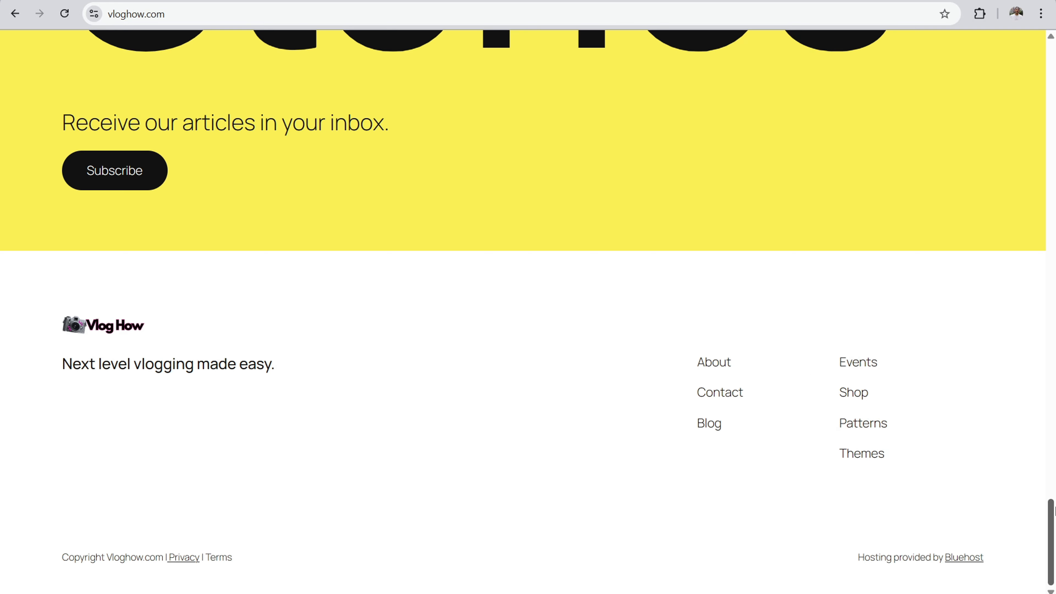
left_click_drag(1055, 540, 1053, 81)
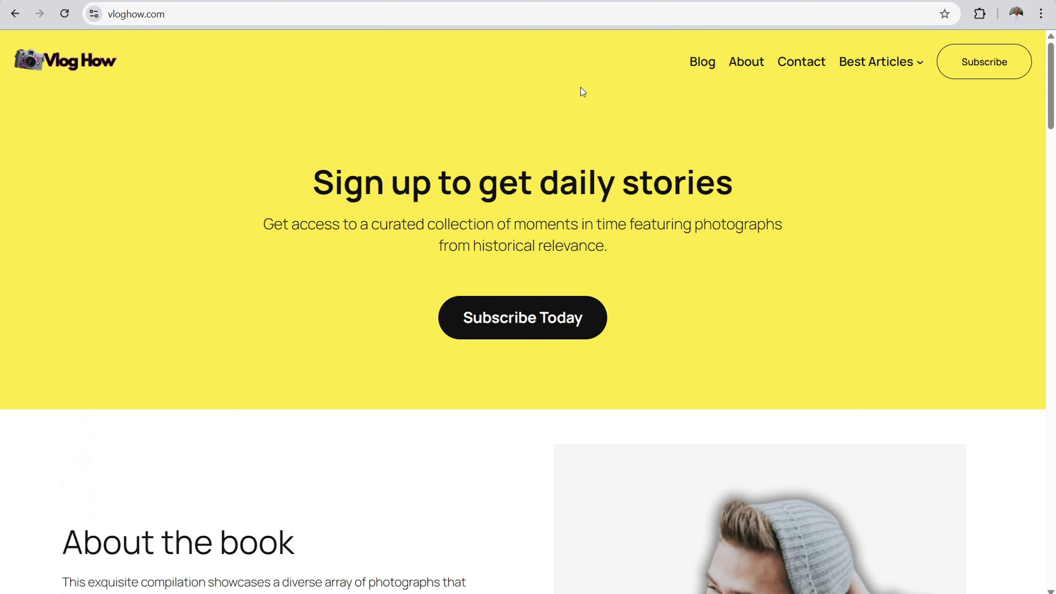
right_click(697, 58)
left_click(726, 76)
left_click(291, 0)
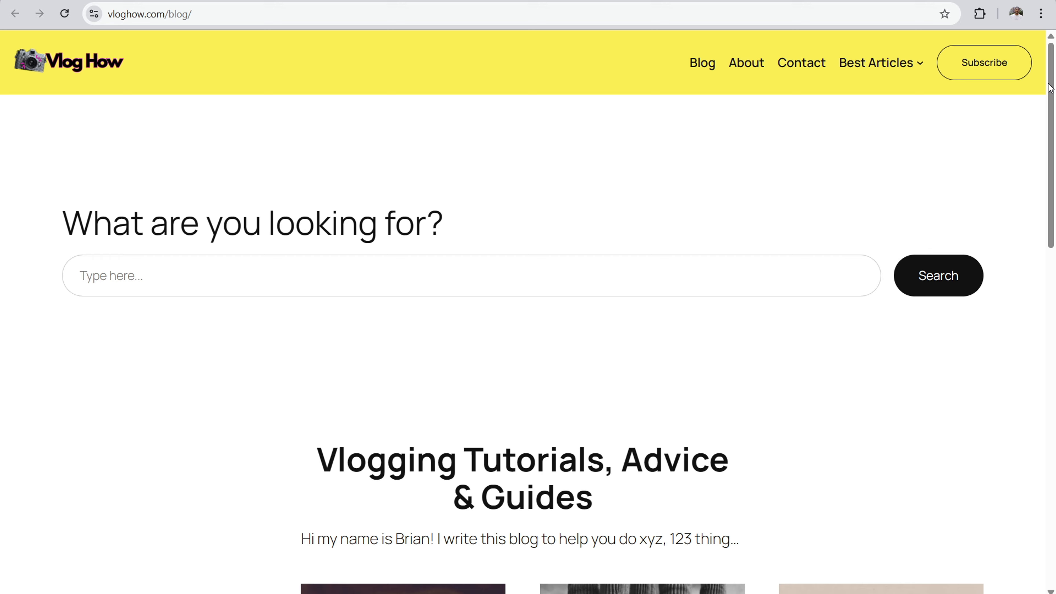
left_click_drag(1052, 87, 1051, 424)
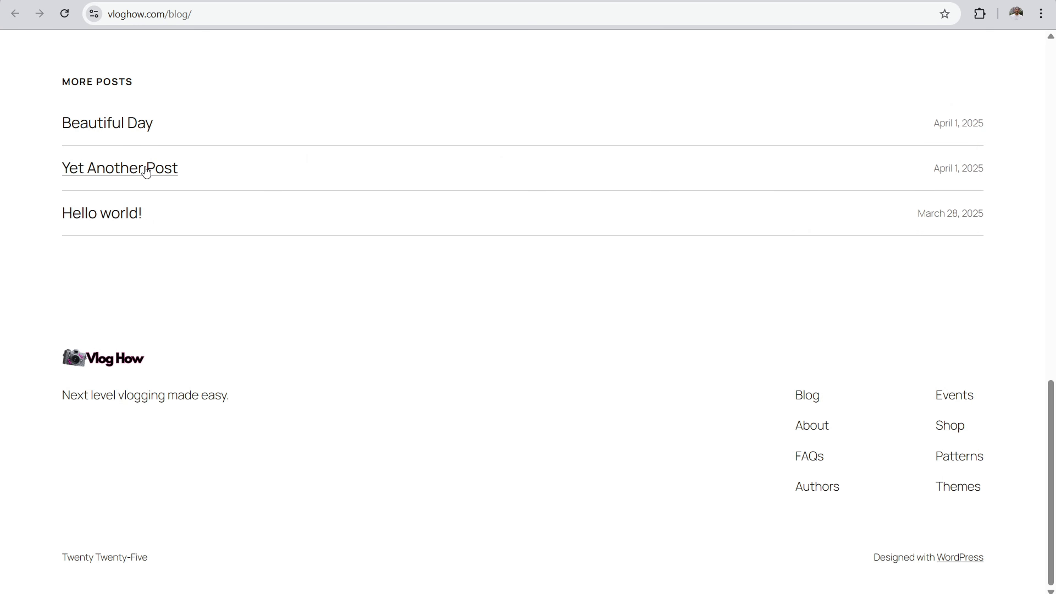
Step: Open the Yet Another Post and Hello world! posts in separate new tabs and review both pages
right_click(160, 171)
left_click(139, 180)
right_click(118, 215)
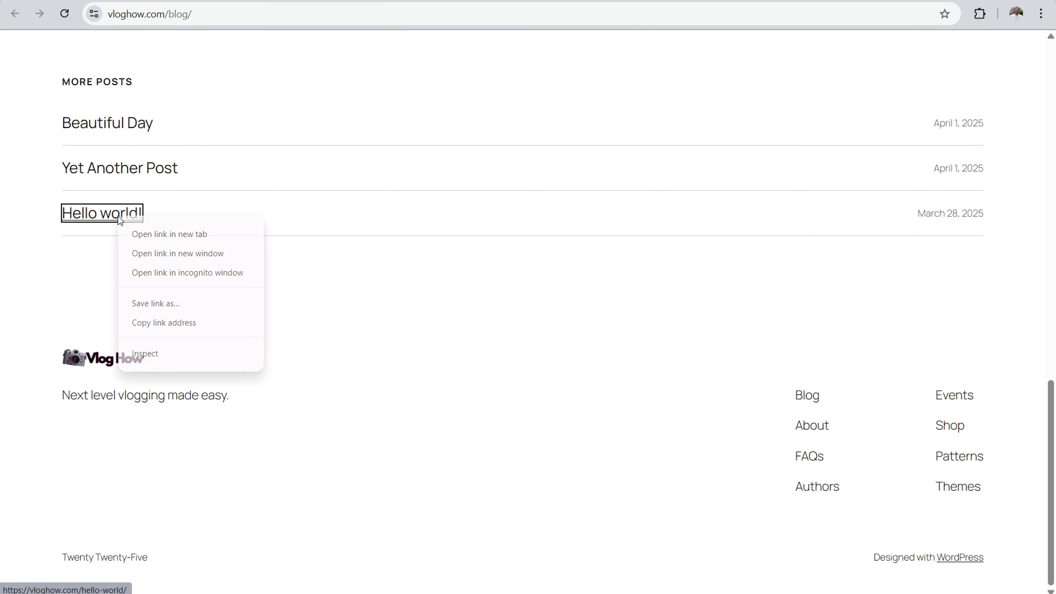
left_click(138, 238)
key("ctrl+Tab")
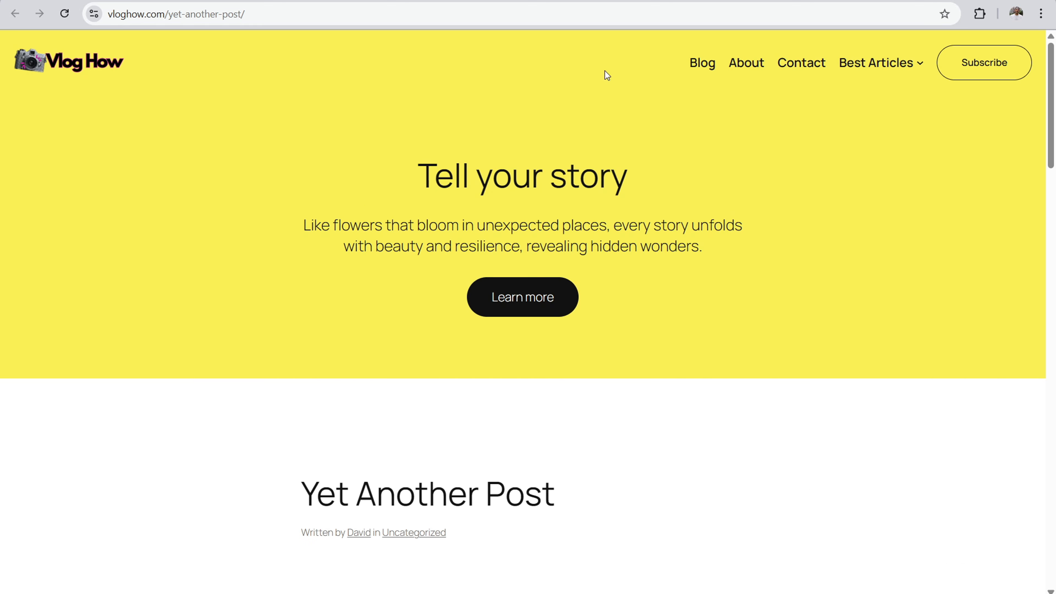
mouse_move(1052, 88)
left_mouse_down()
mouse_move(1053, 282)
mouse_move(1052, 86)
left_mouse_up()
key("ctrl+Tab")
mouse_move(1054, 153)
left_mouse_down()
mouse_move(1053, 255)
mouse_move(1053, 145)
left_mouse_up()
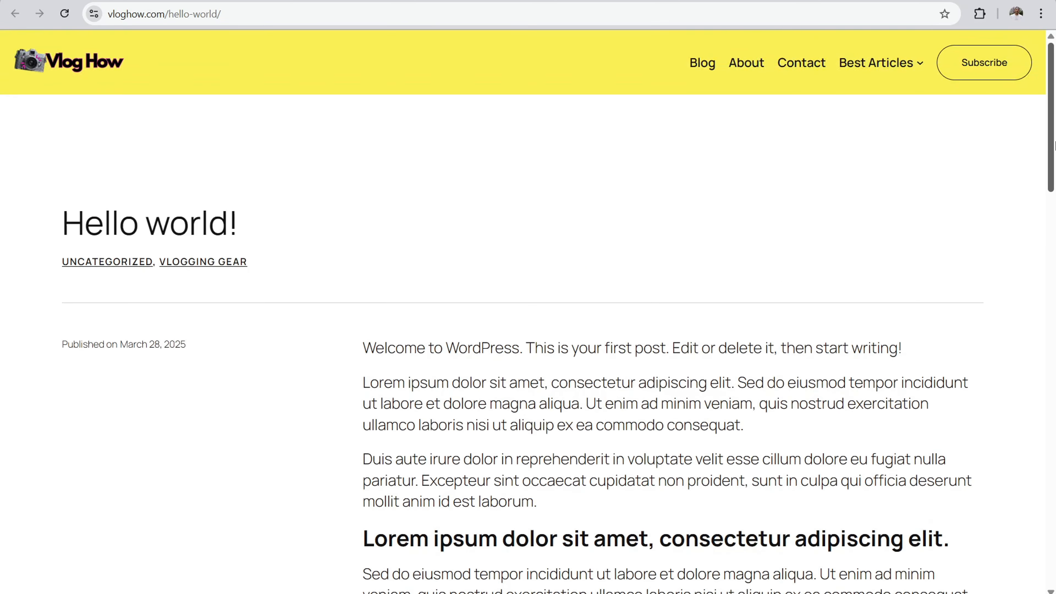
Step: Open the site's Contact page to review its form, and return to the live homepage
left_click(795, 75)
scroll(1054, 95, "down", 3)
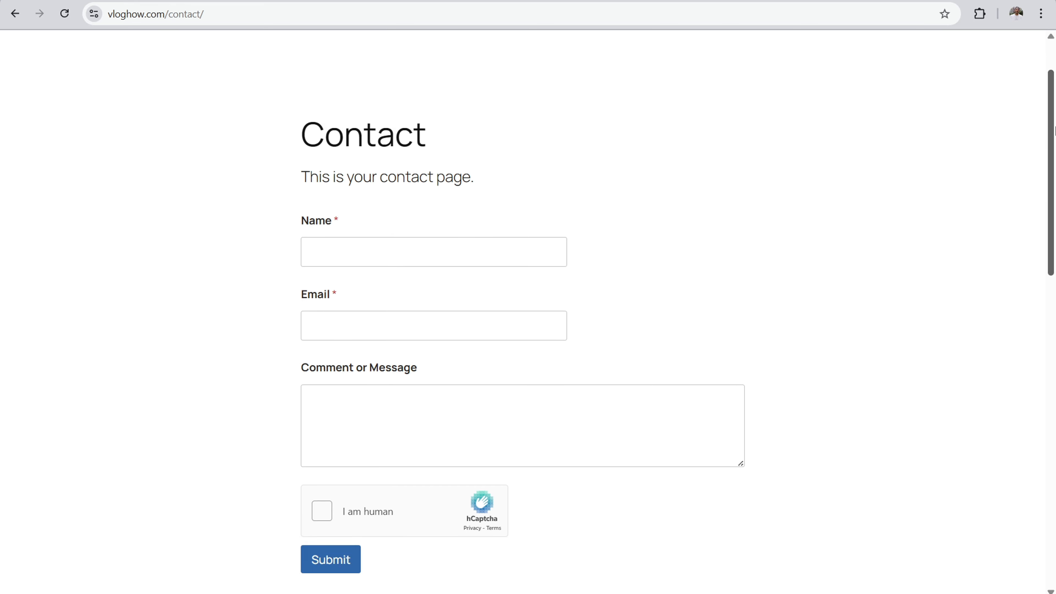
scroll(1055, 289, "up", 3)
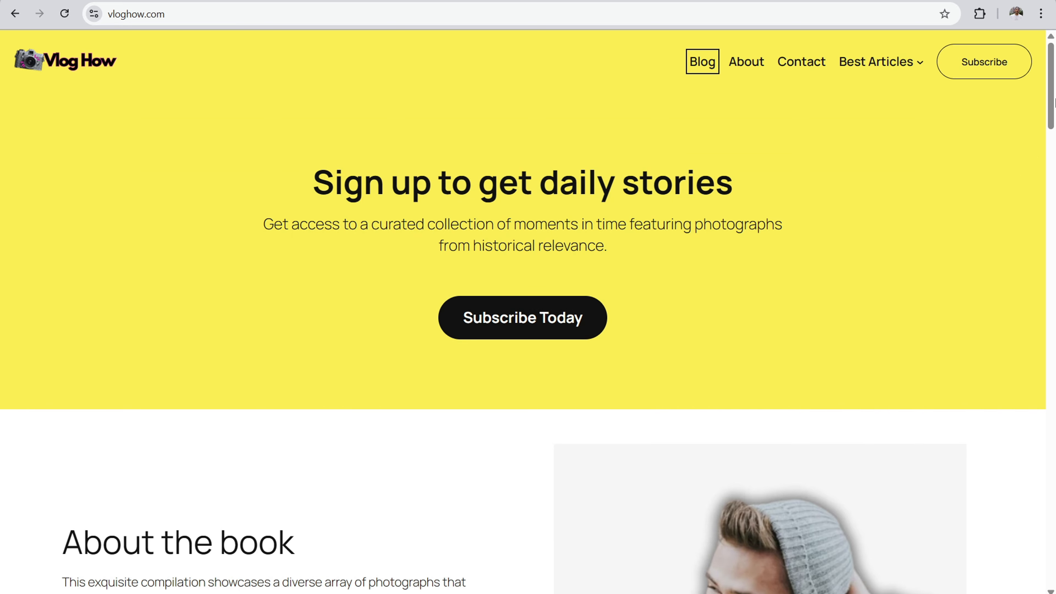
scroll(1054, 102, "down", 8)
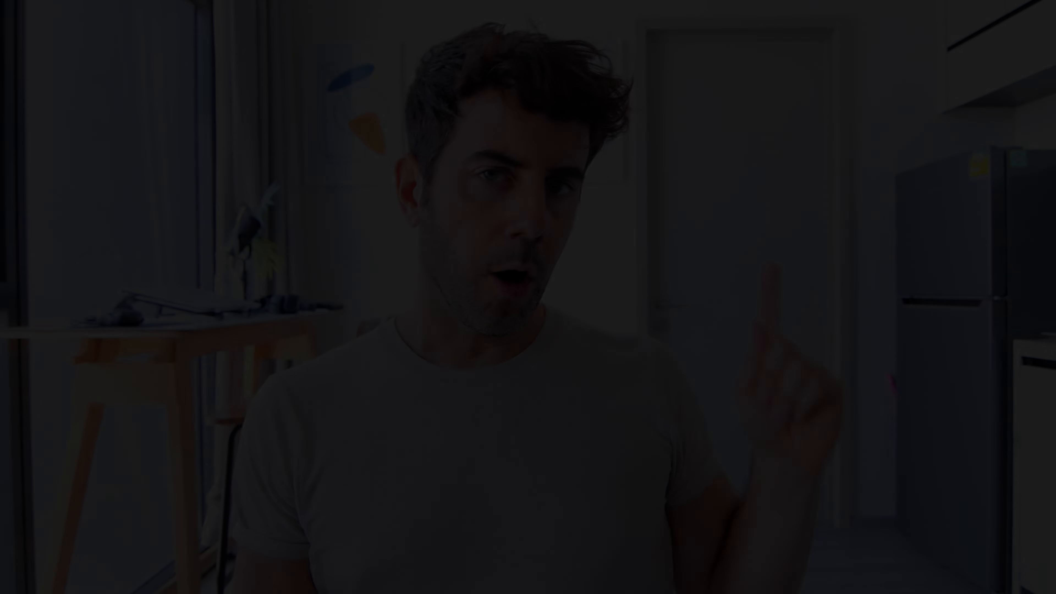